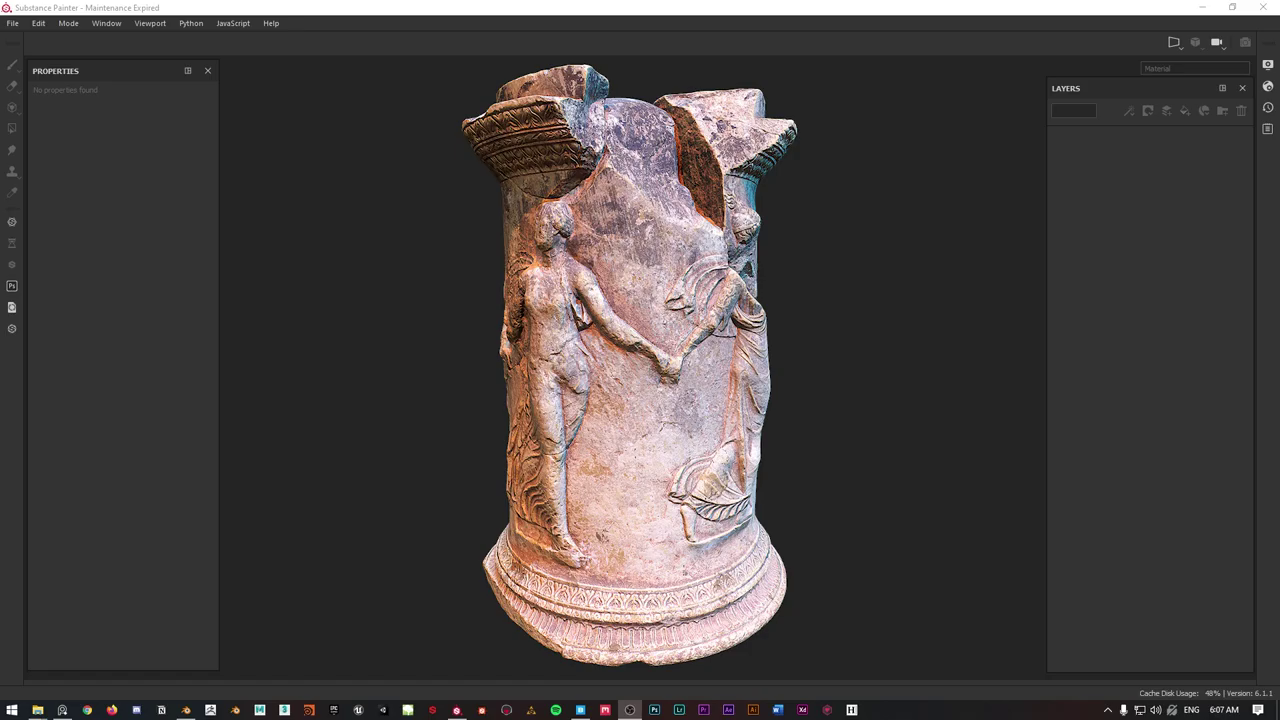
Switch to Quixel Bridge and review the Roman Marble Ornate Plinth's 3D preview, asset info and download settings.
key(alt+Tab)
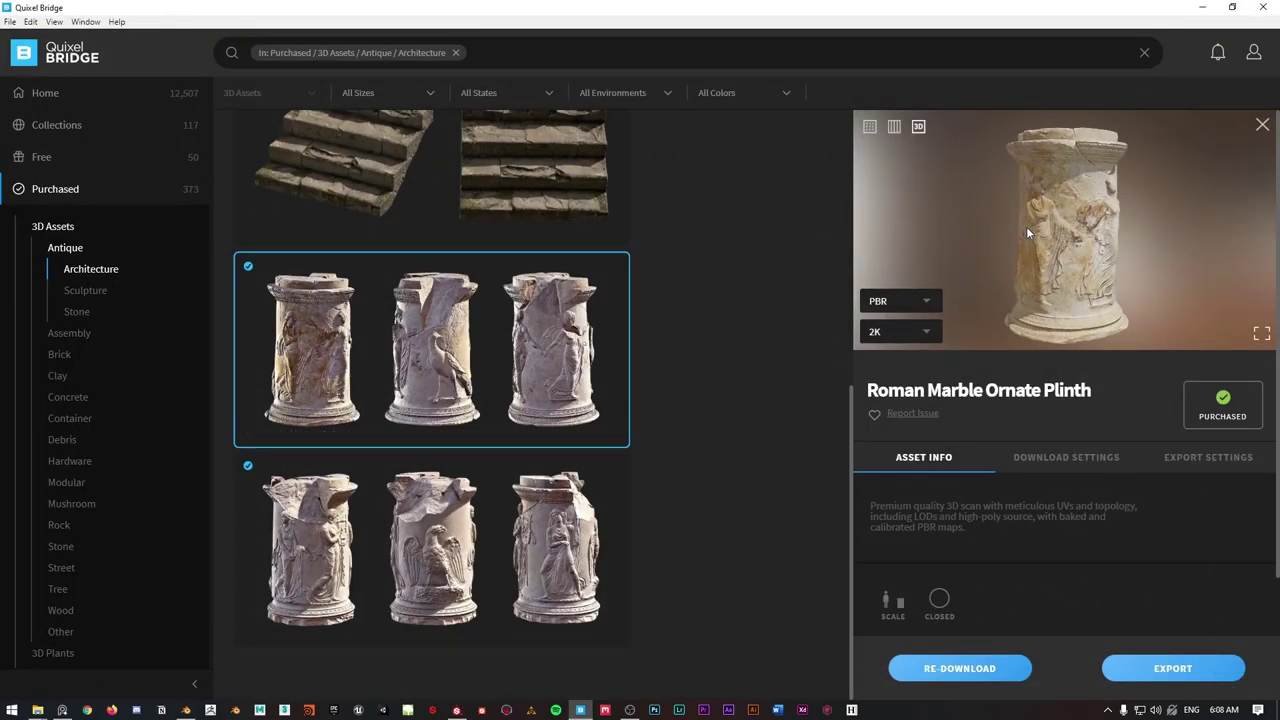
drag(1114, 245, 1025, 215)
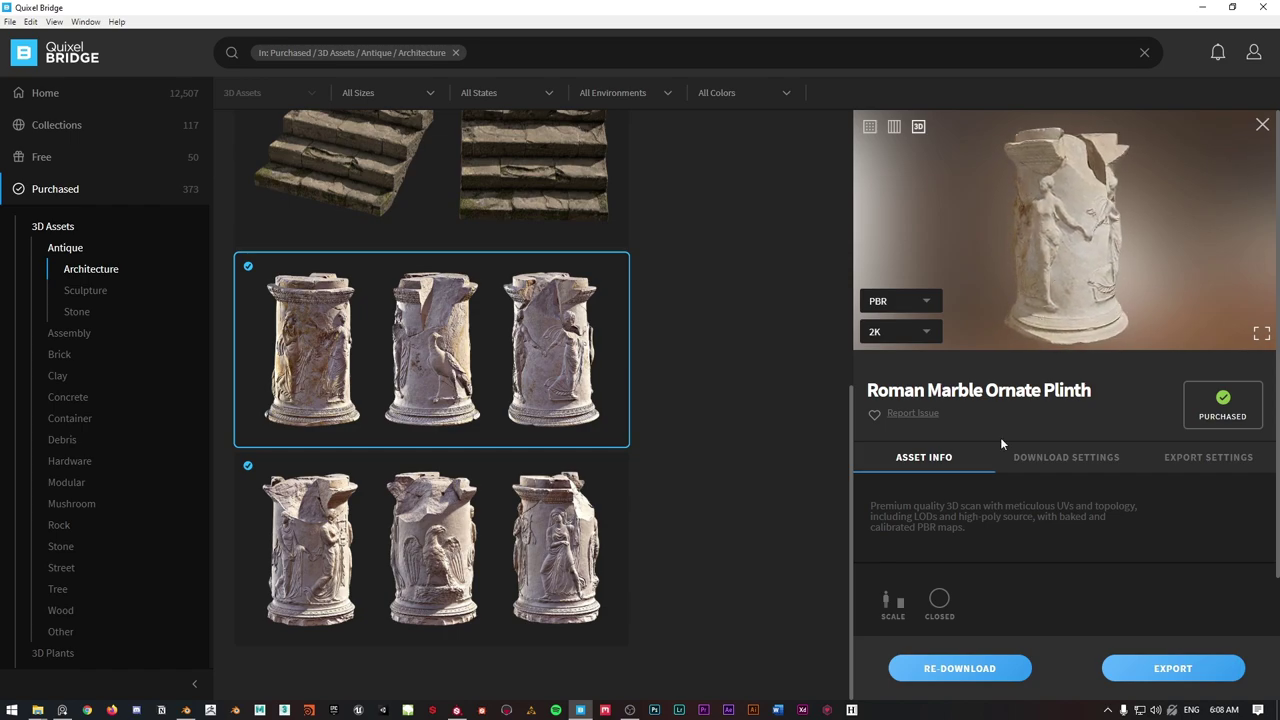
click(1208, 457)
click(1062, 459)
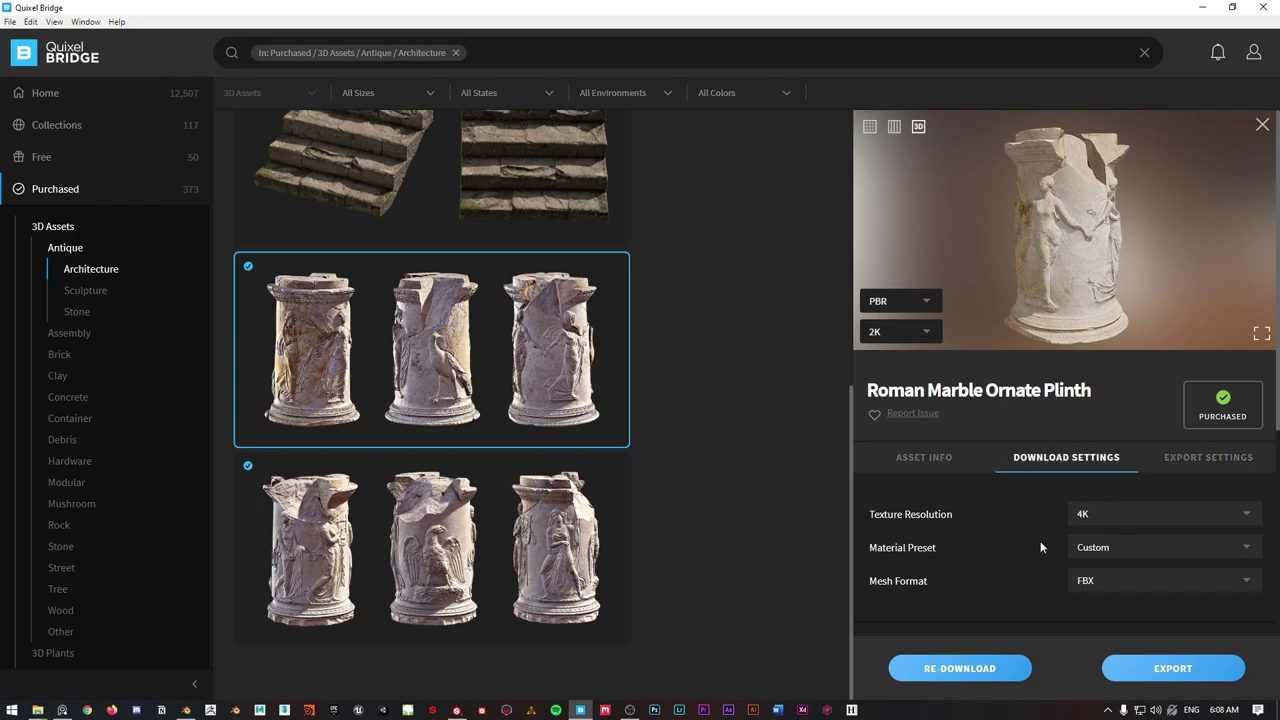
click(926, 461)
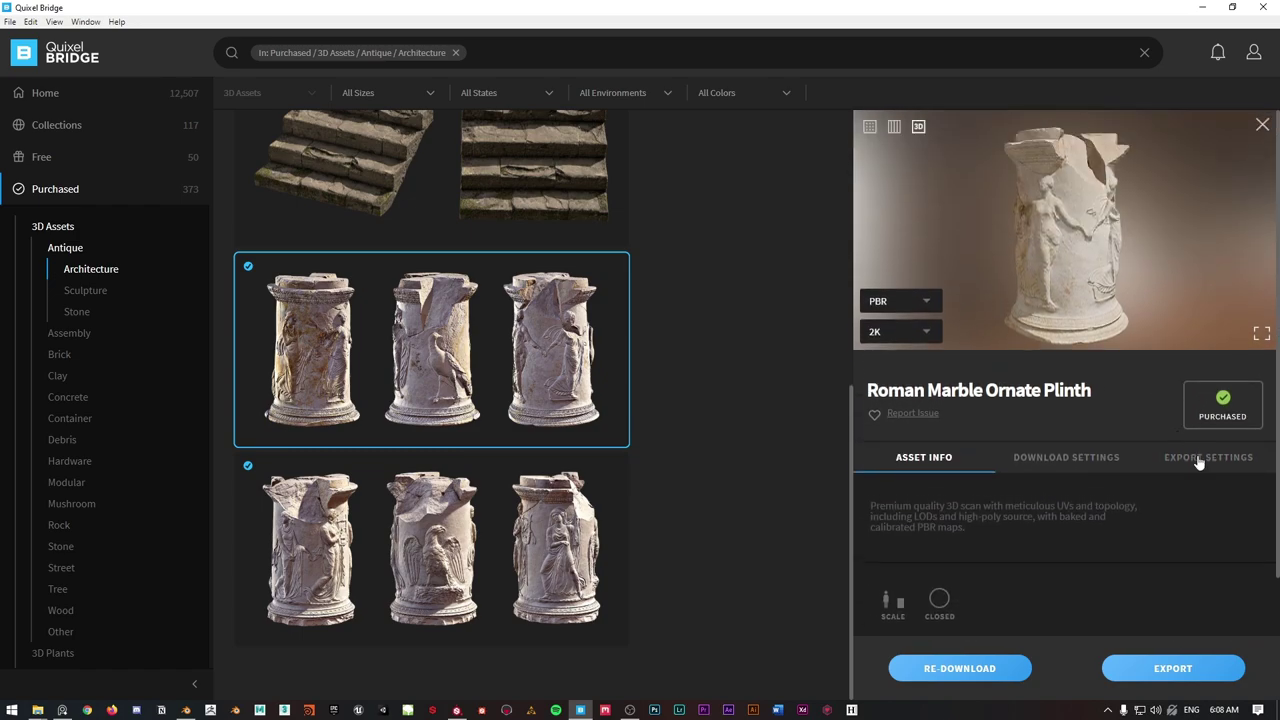
Set the Roman Marble Ornate Plinth's export target to Blender.
click(1200, 459)
scroll(1075, 530, down, 3)
click(1145, 428)
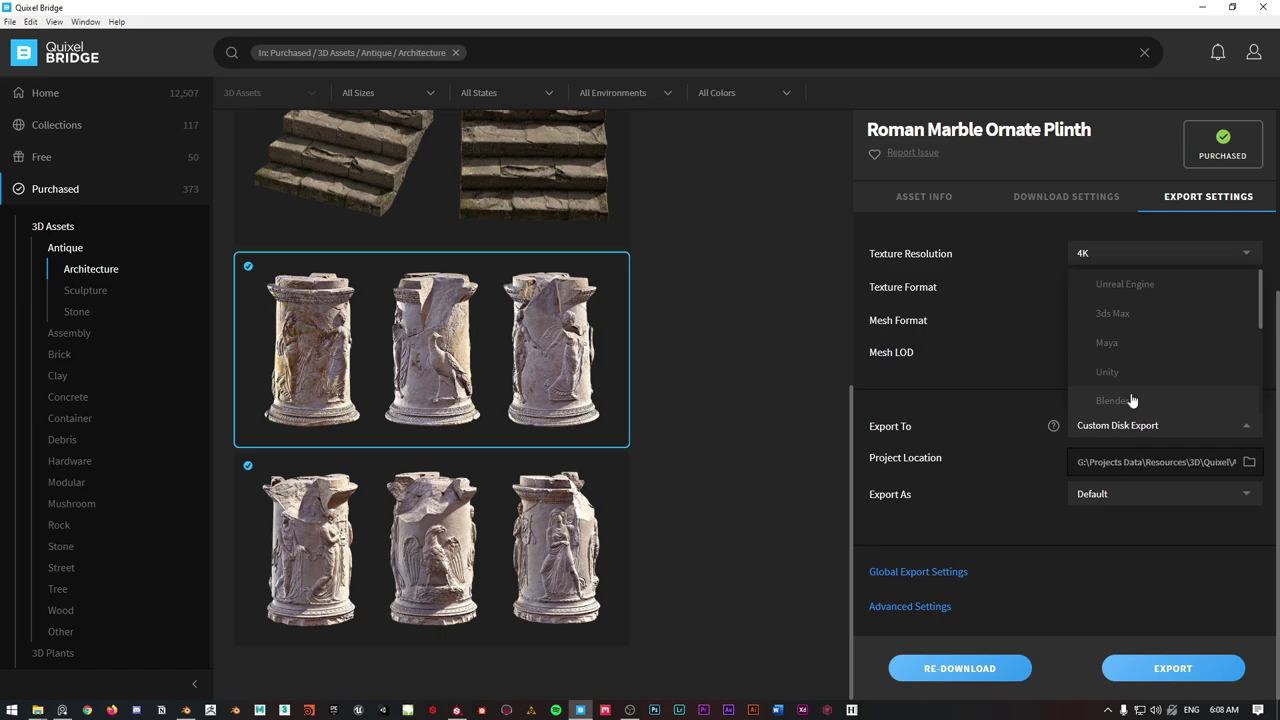
click(1132, 403)
scroll(994, 479, up, 3)
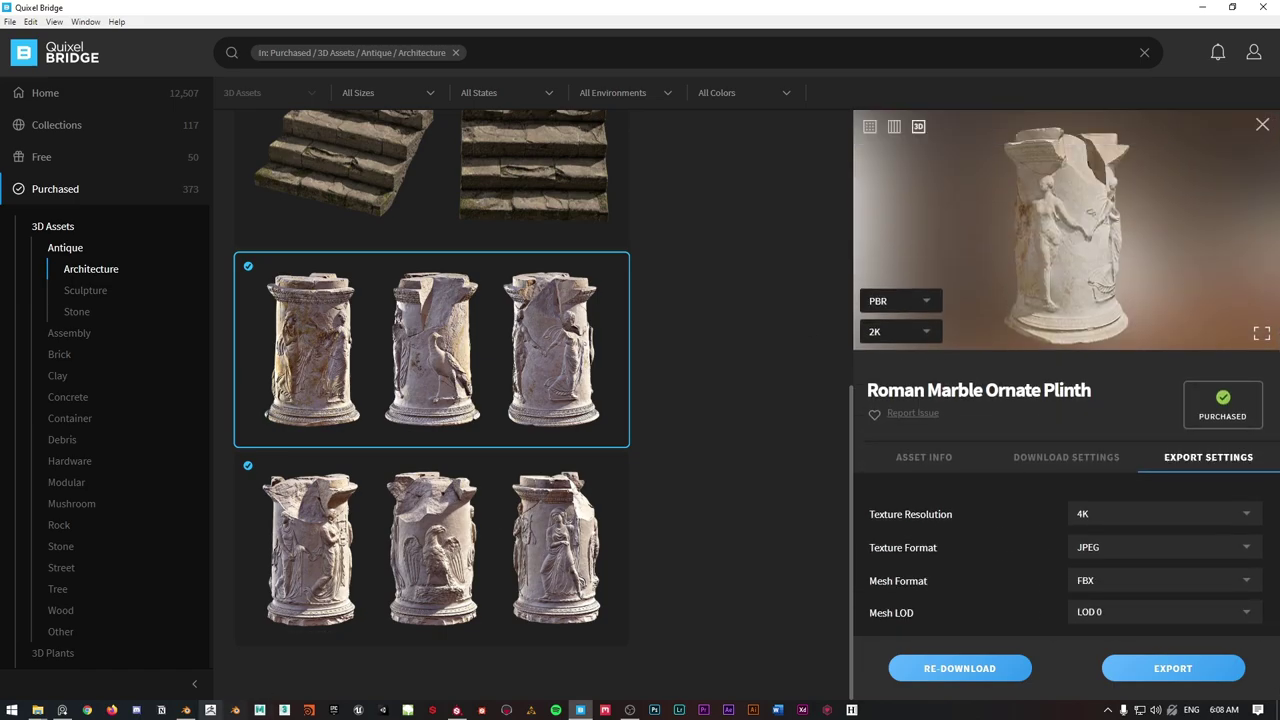
Switch to Blender and try to connect the albedo texture's color output to the Principled BSDF's base color.
click(187, 710)
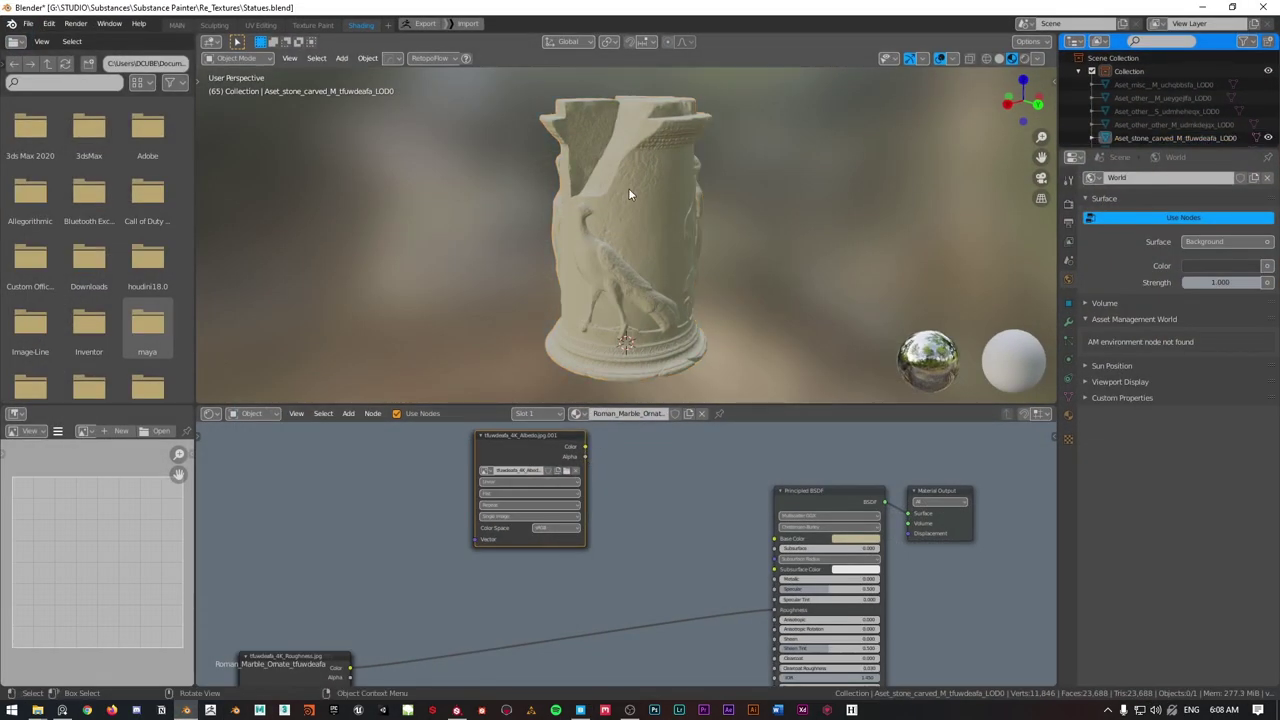
middle_drag(623, 191, 871, 229)
scroll(723, 209, up, 5)
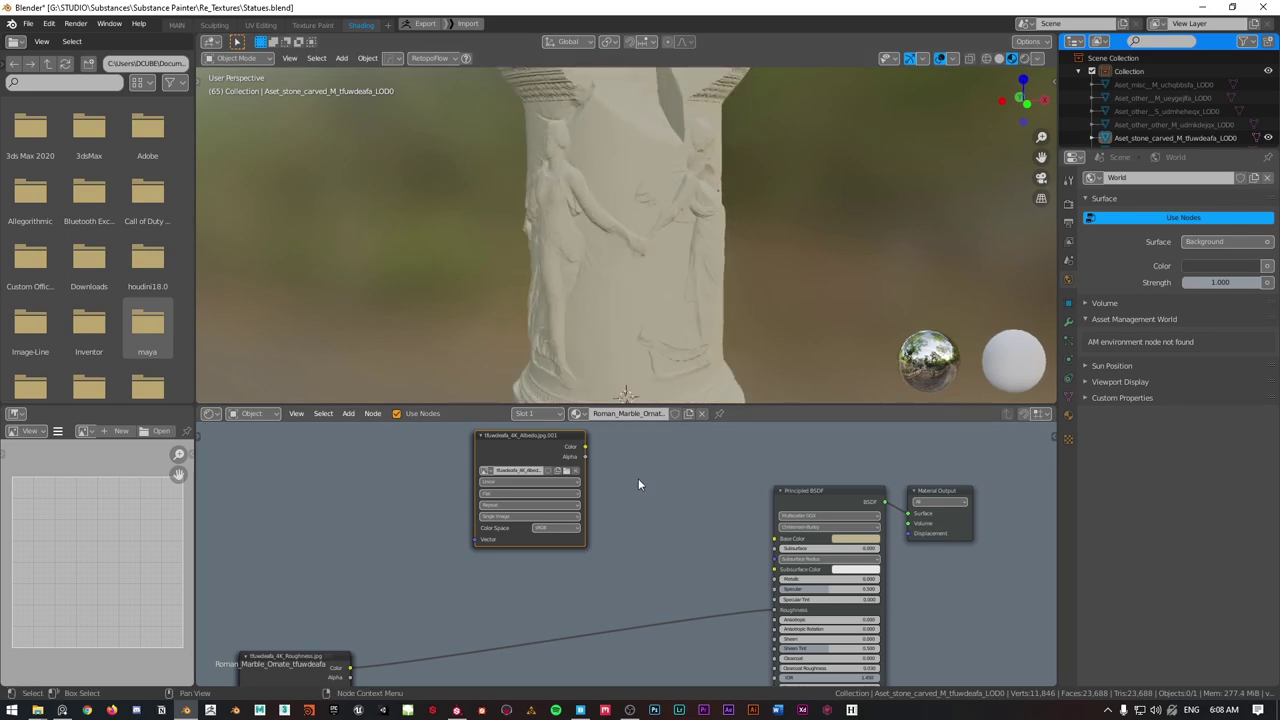
drag(586, 447, 774, 538)
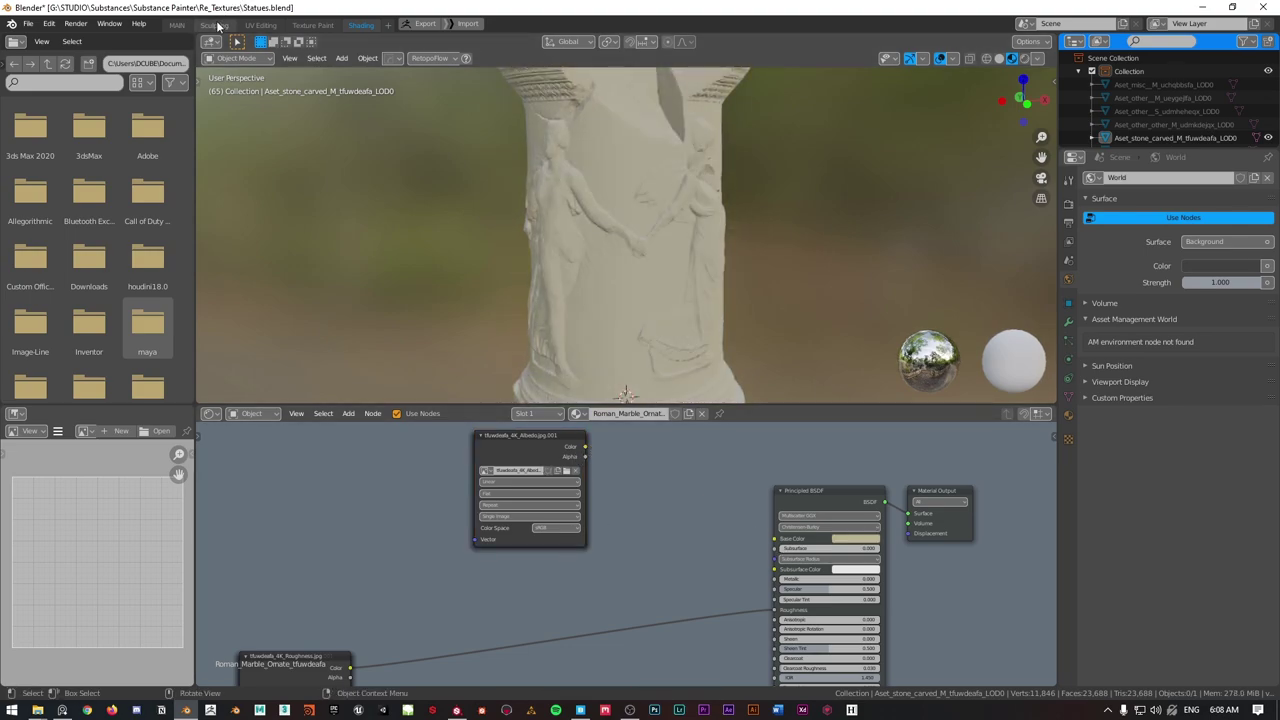
View the untextured plinth in the MAIN workspace from another side, and minimize Blender.
click(176, 24)
middle_drag(552, 265, 690, 257)
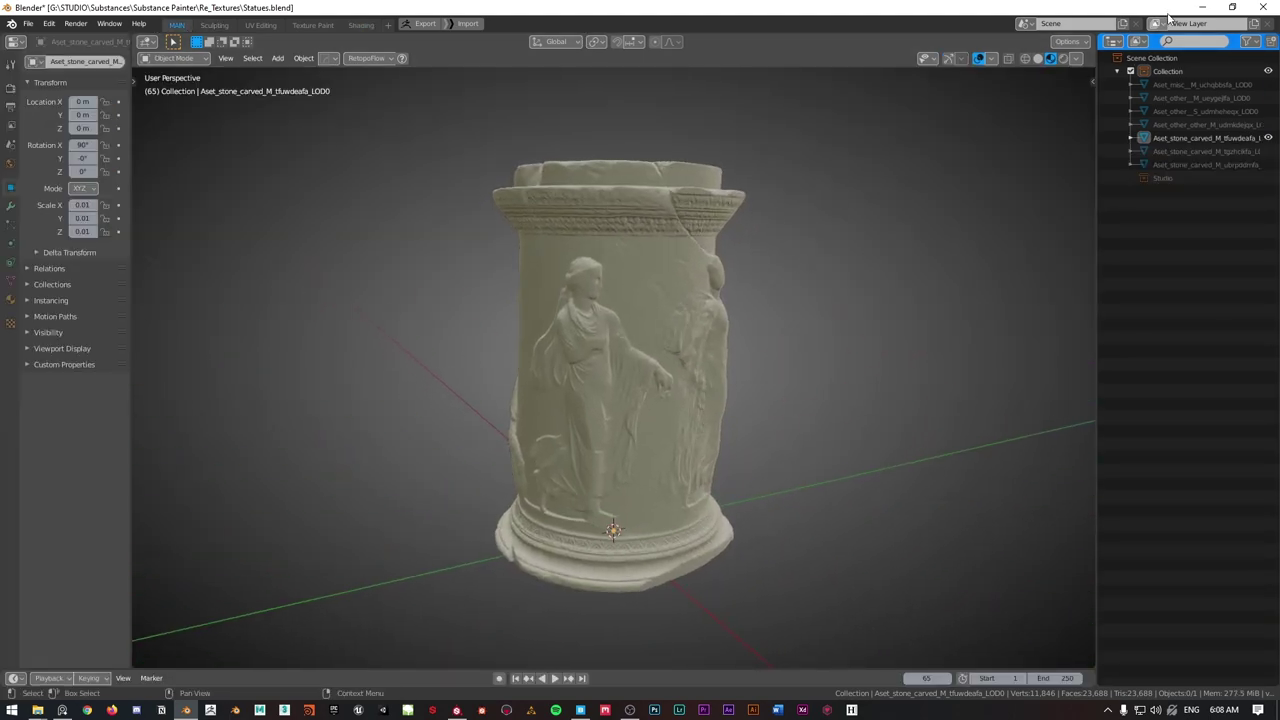
click(1203, 7)
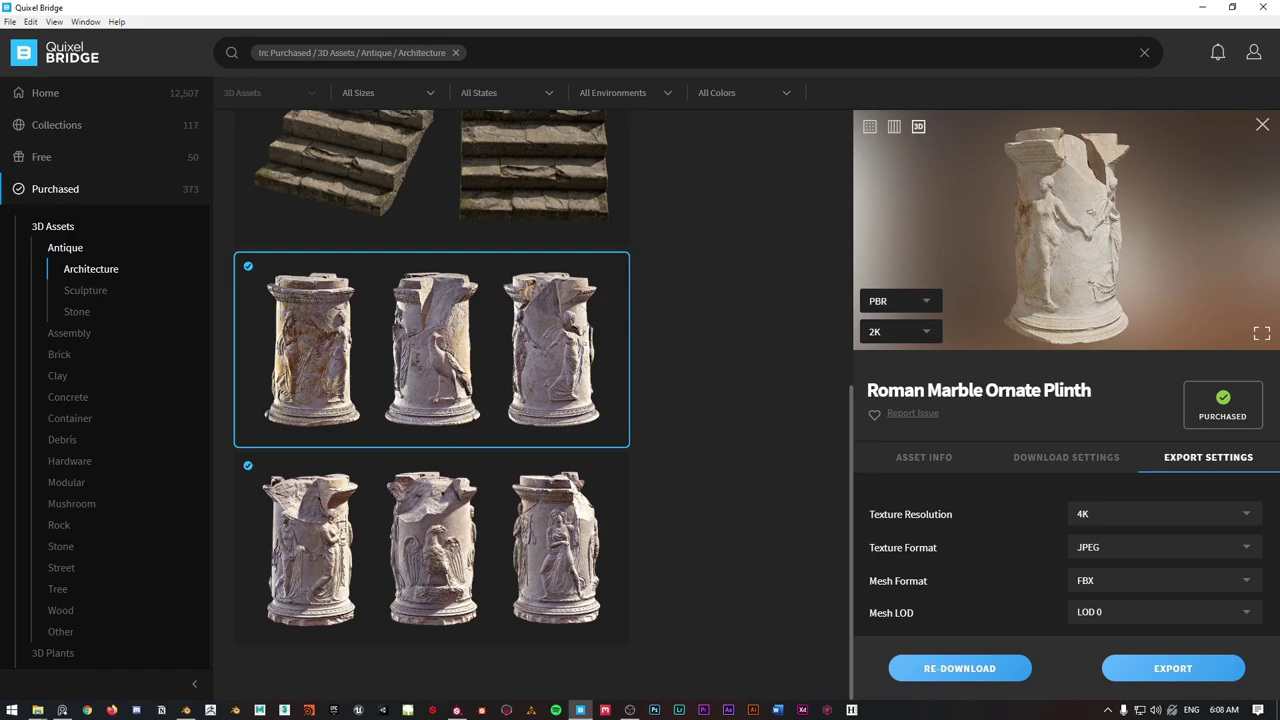
Bring the reference image board into view and examine the weathering on the carved column capitals.
right_drag(1279, 280, 772, 276)
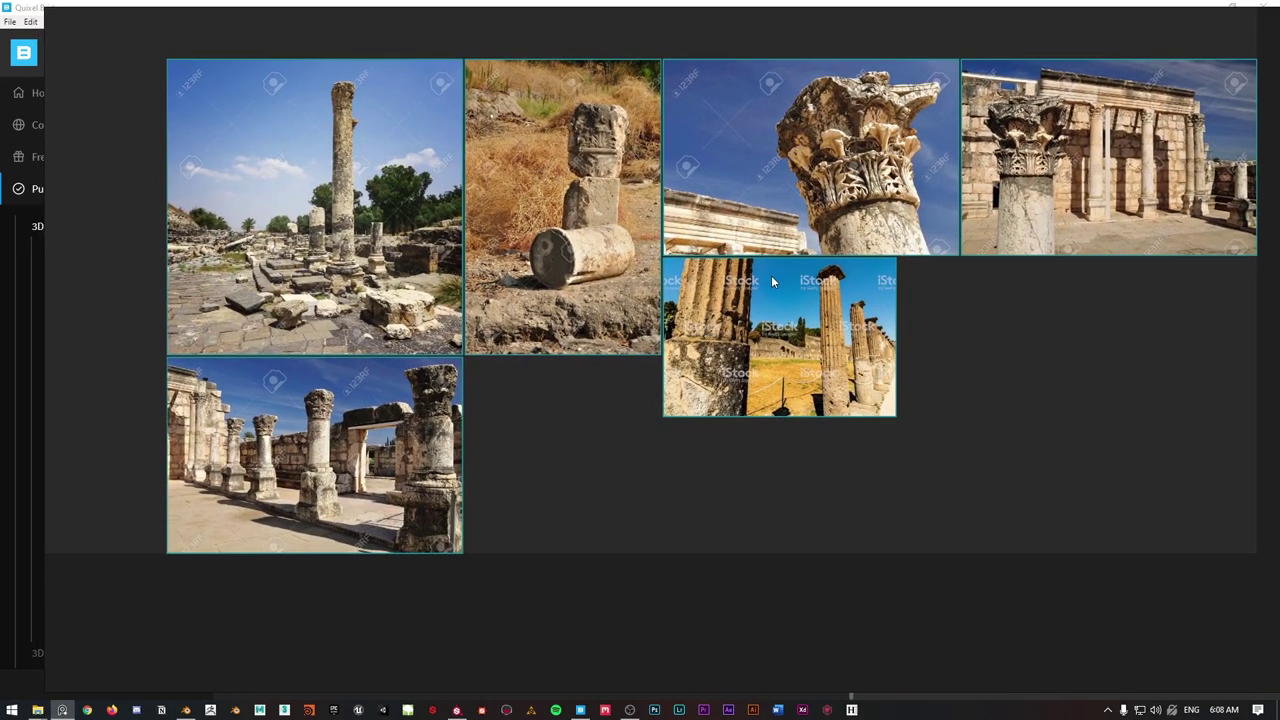
scroll(771, 275, up, 8)
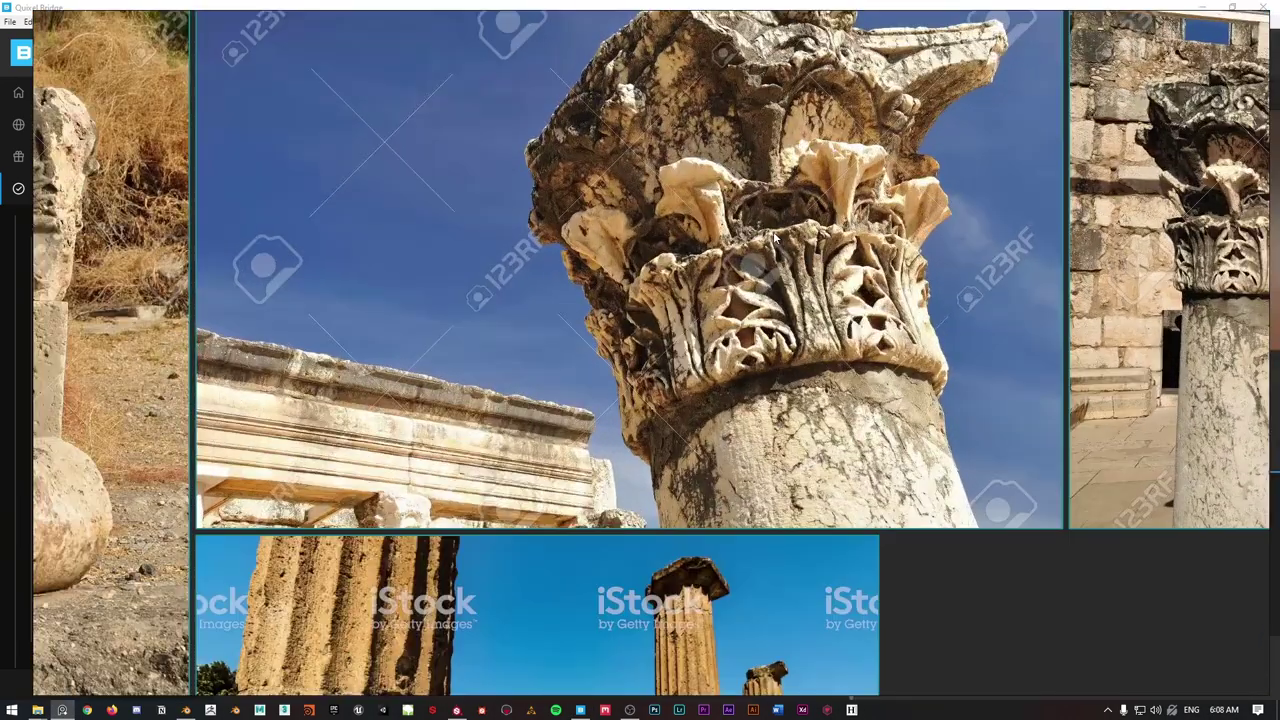
middle_drag(759, 195, 625, 281)
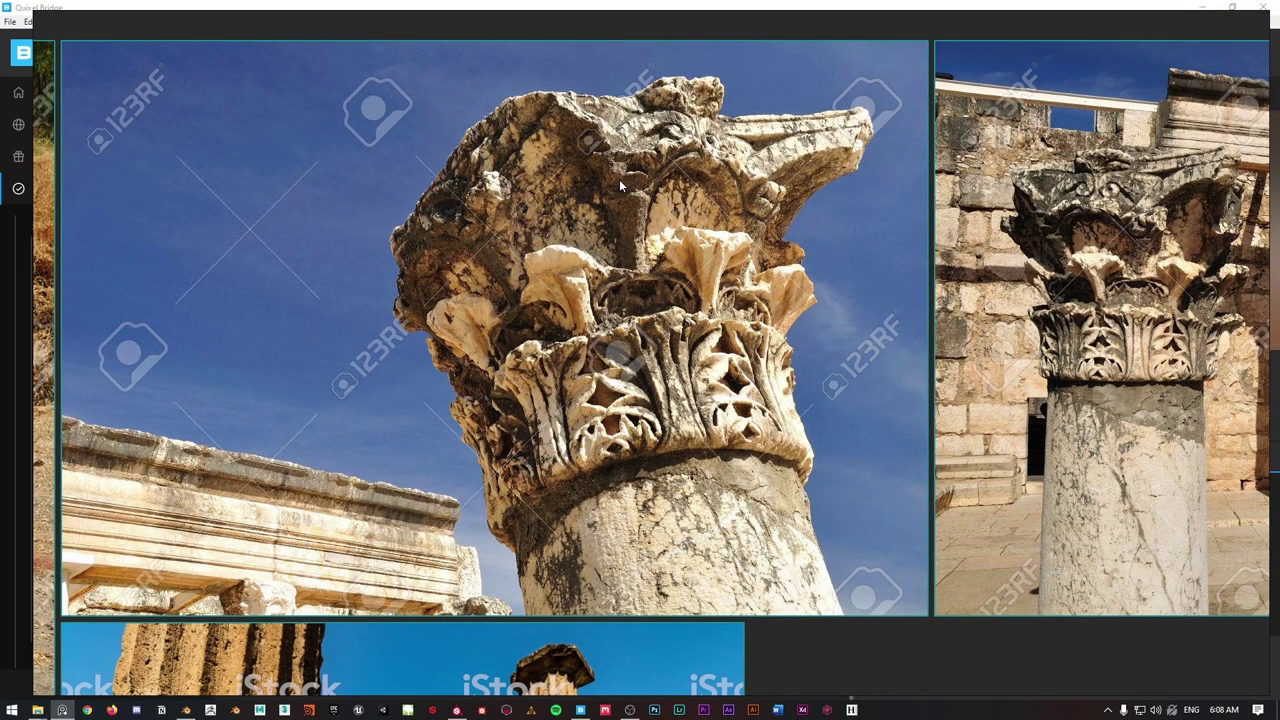
scroll(670, 192, down, 2)
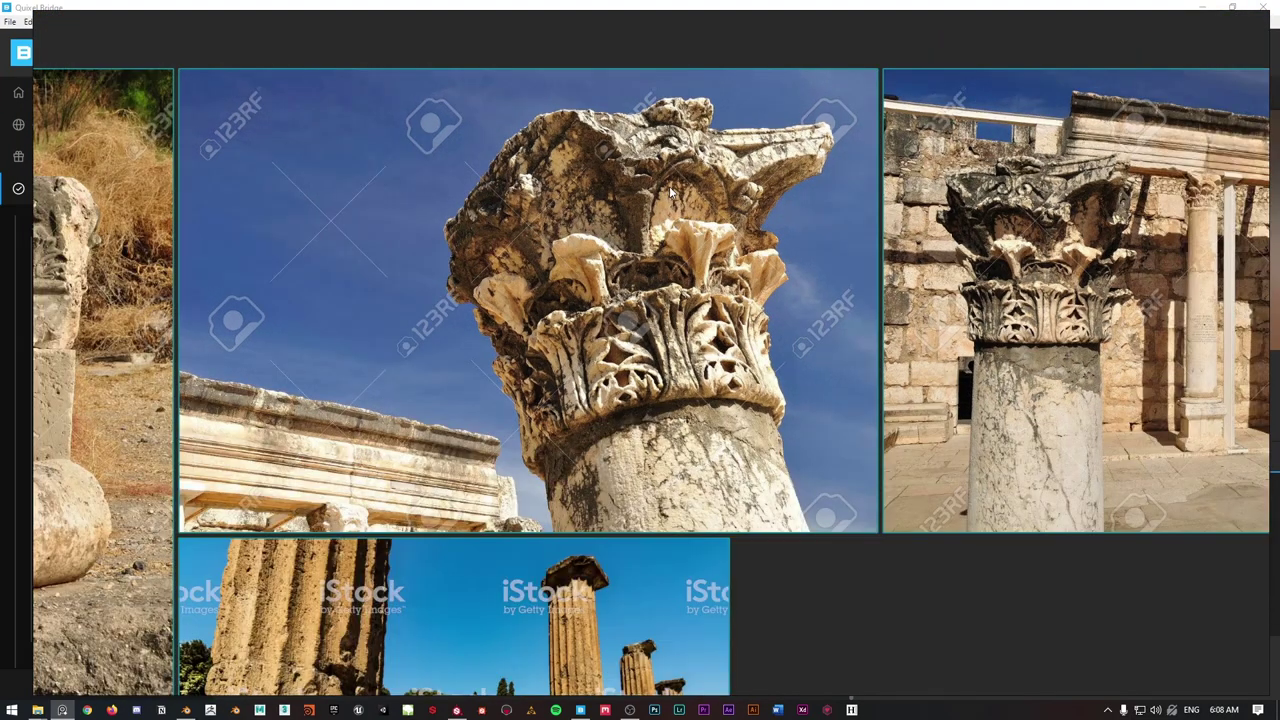
scroll(665, 320, down, 2)
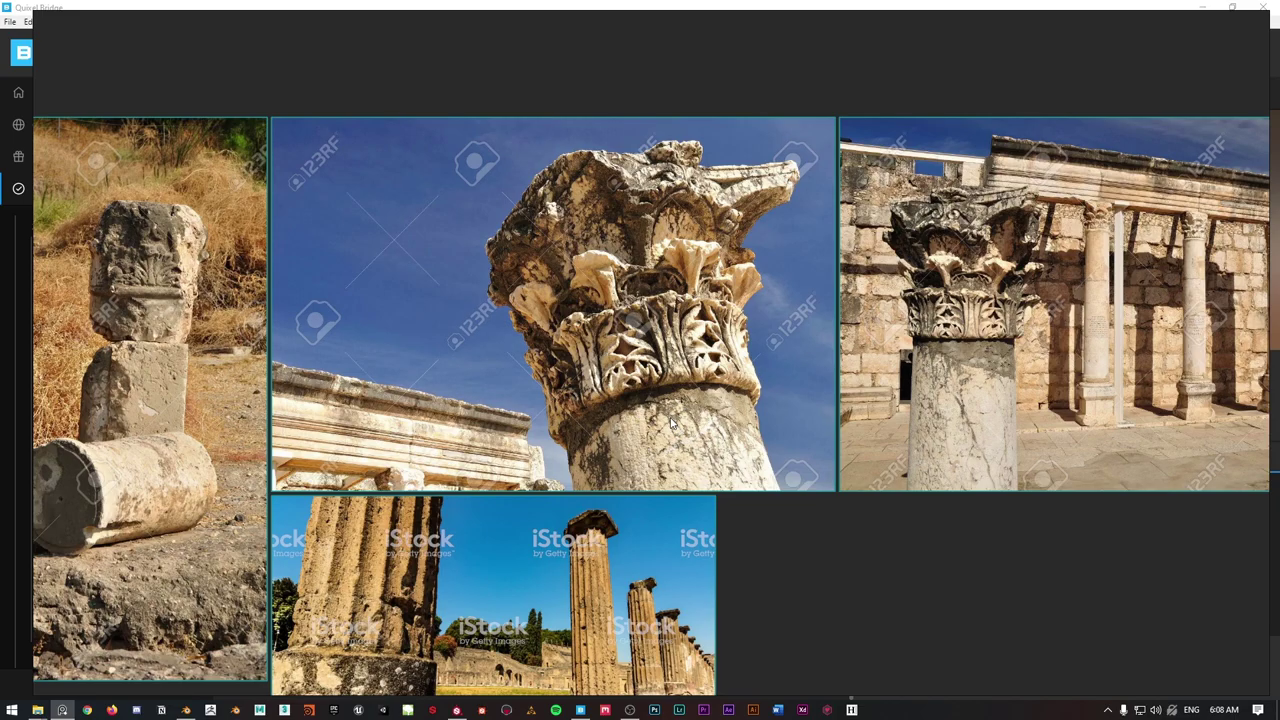
scroll(671, 423, up, 2)
scroll(617, 191, down, 2)
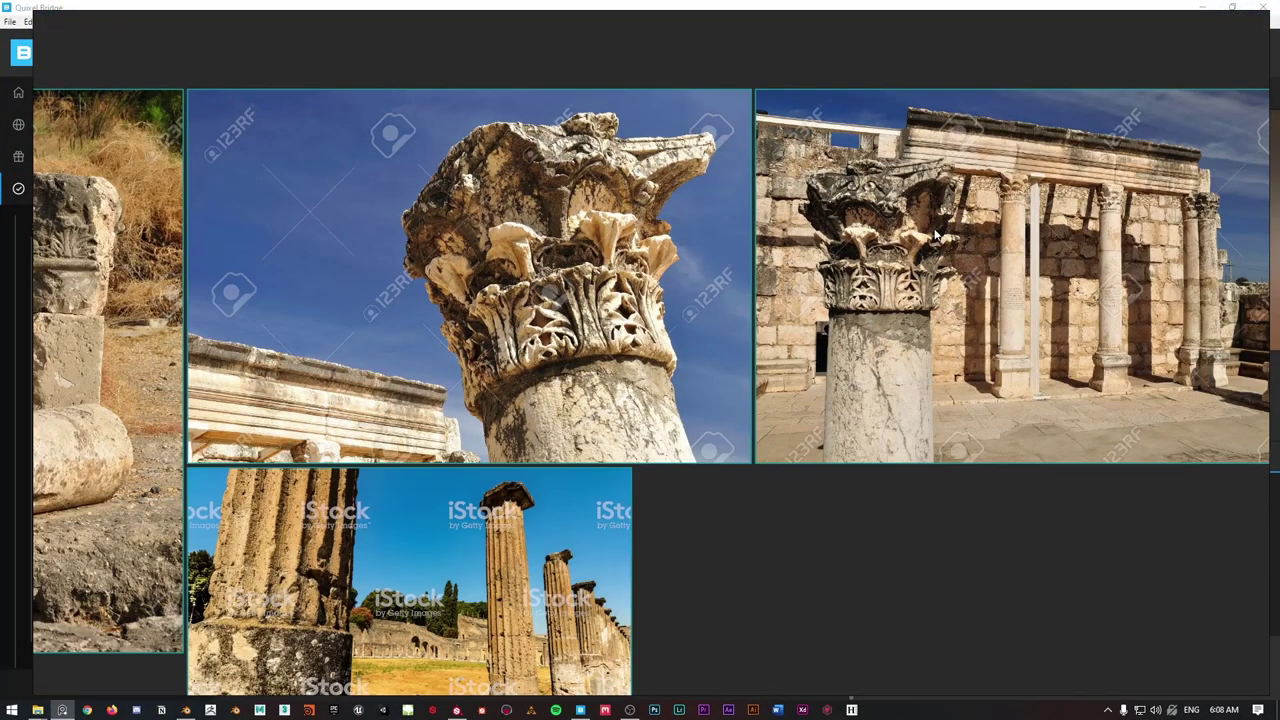
middle_drag(936, 233, 606, 252)
scroll(604, 256, up, 4)
middle_drag(574, 447, 574, 465)
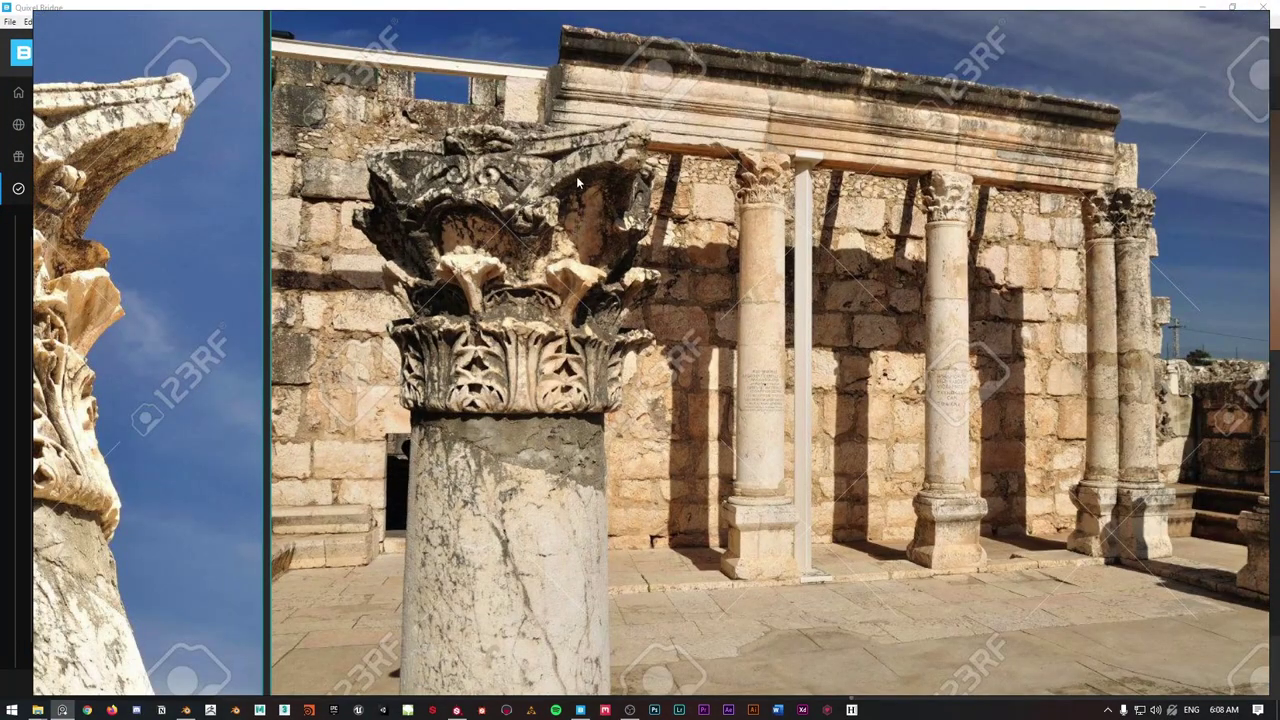
scroll(565, 347, down, 4)
Examine the stacked broken column, colonnade and ruins reference photos, and move the reference board off screen.
middle_drag(565, 347, 990, 315)
middle_drag(360, 316, 794, 279)
scroll(529, 295, up, 3)
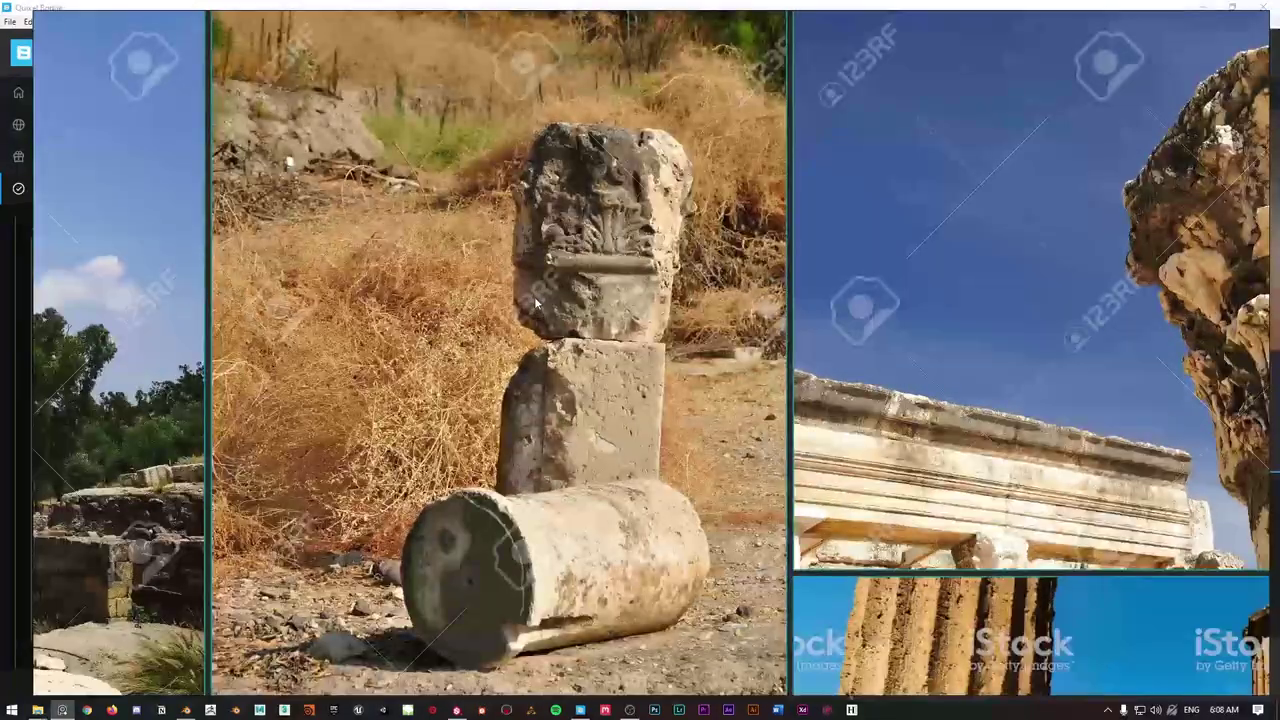
middle_drag(532, 425, 591, 163)
scroll(591, 163, down, 2)
scroll(264, 583, up, 2)
middle_drag(264, 583, 555, 312)
middle_drag(392, 182, 525, 334)
scroll(525, 334, up, 2)
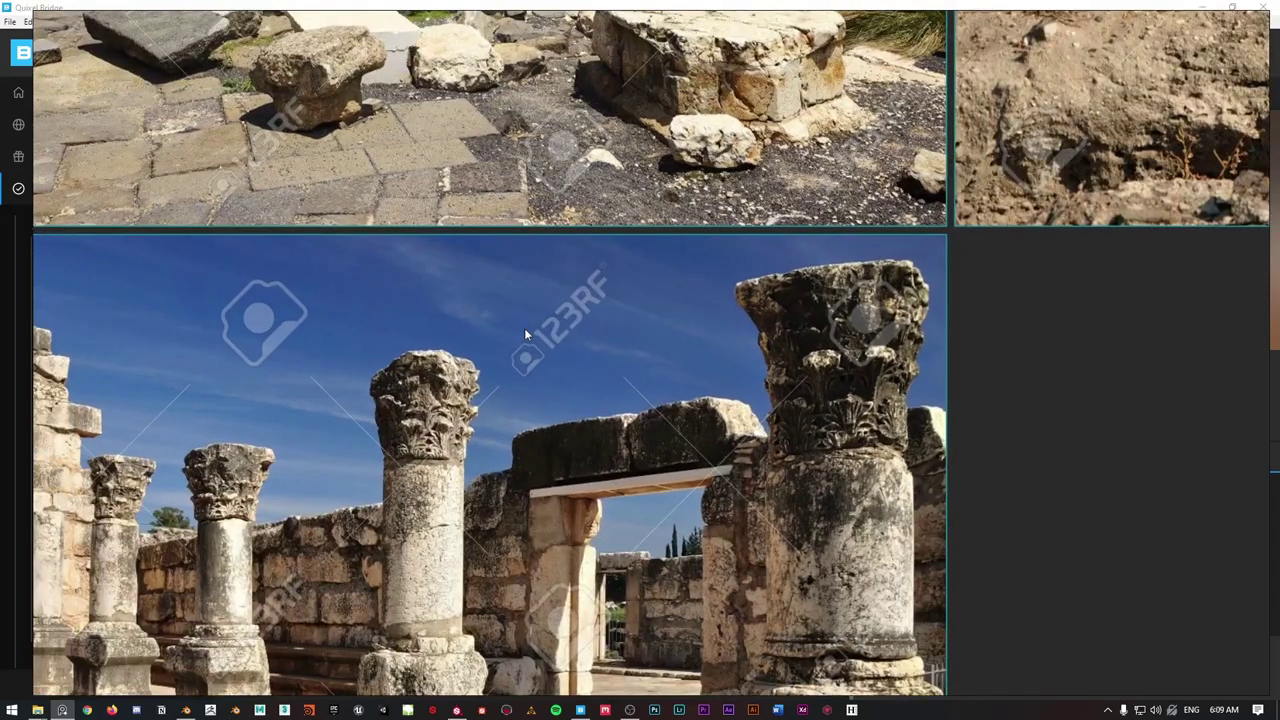
double_click(499, 139)
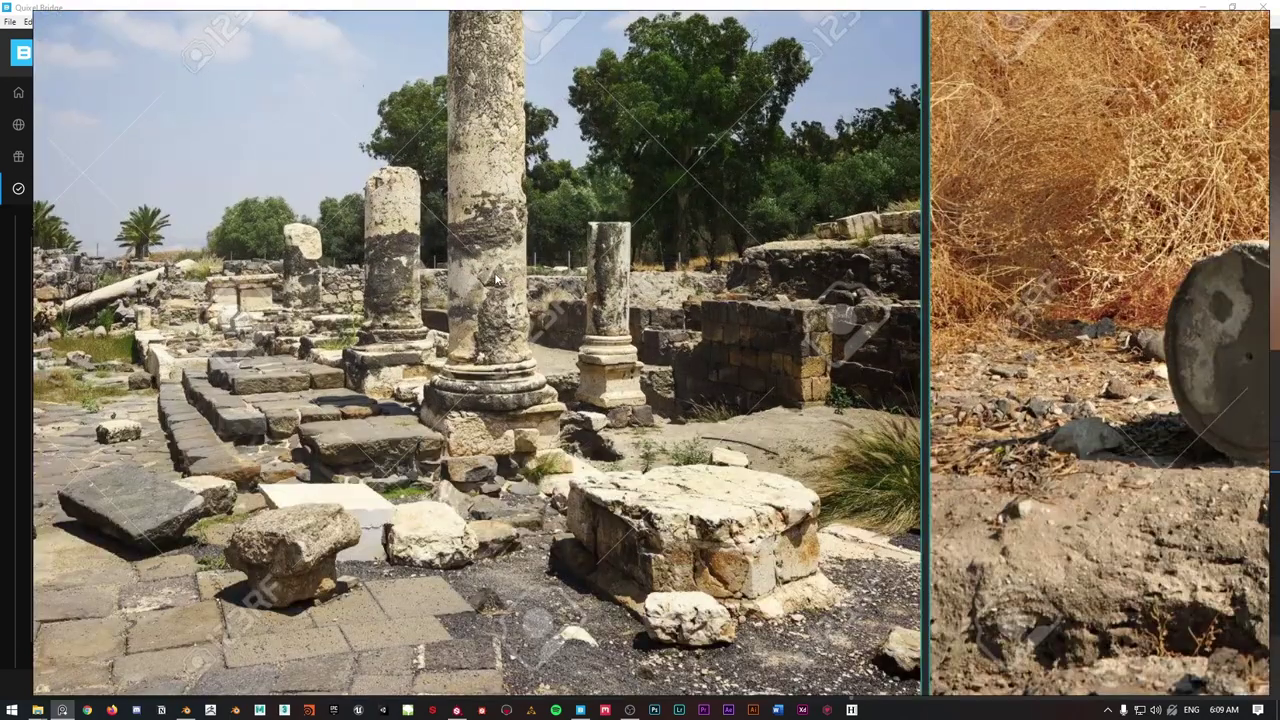
scroll(478, 277, up, 1)
scroll(460, 326, down, 7)
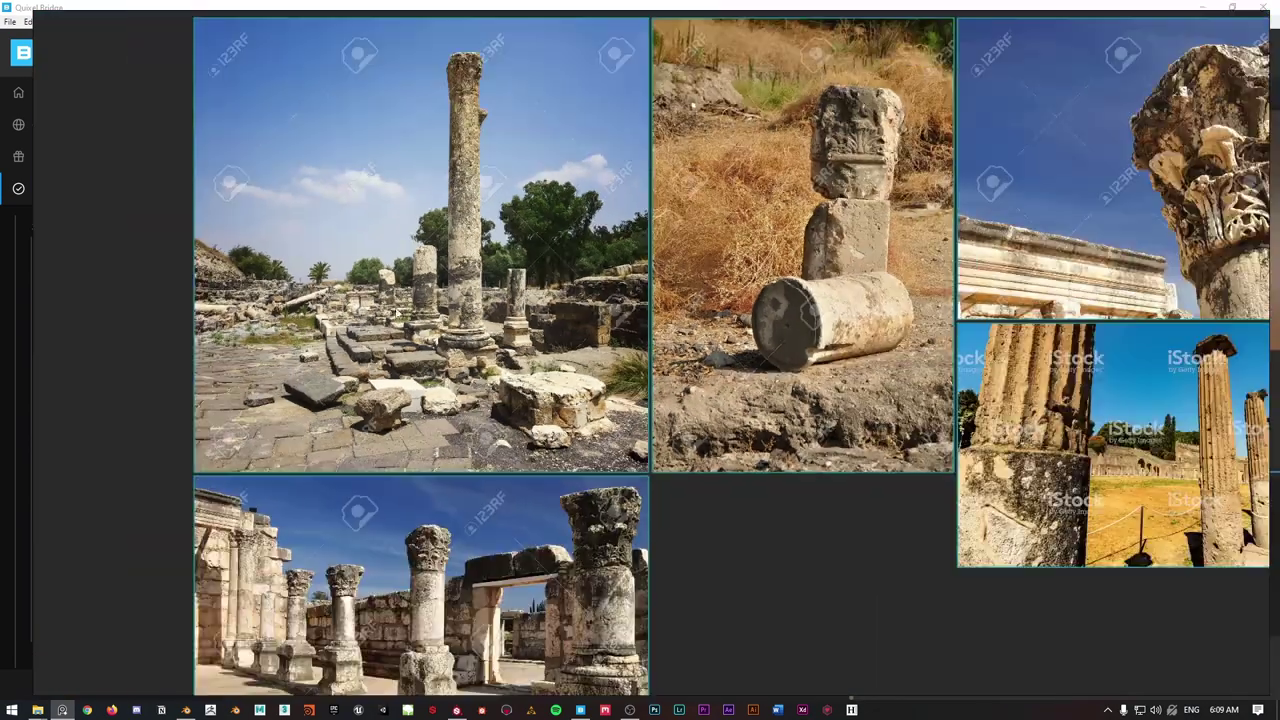
middle_drag(681, 460, 403, 408)
right_drag(403, 408, 1279, 404)
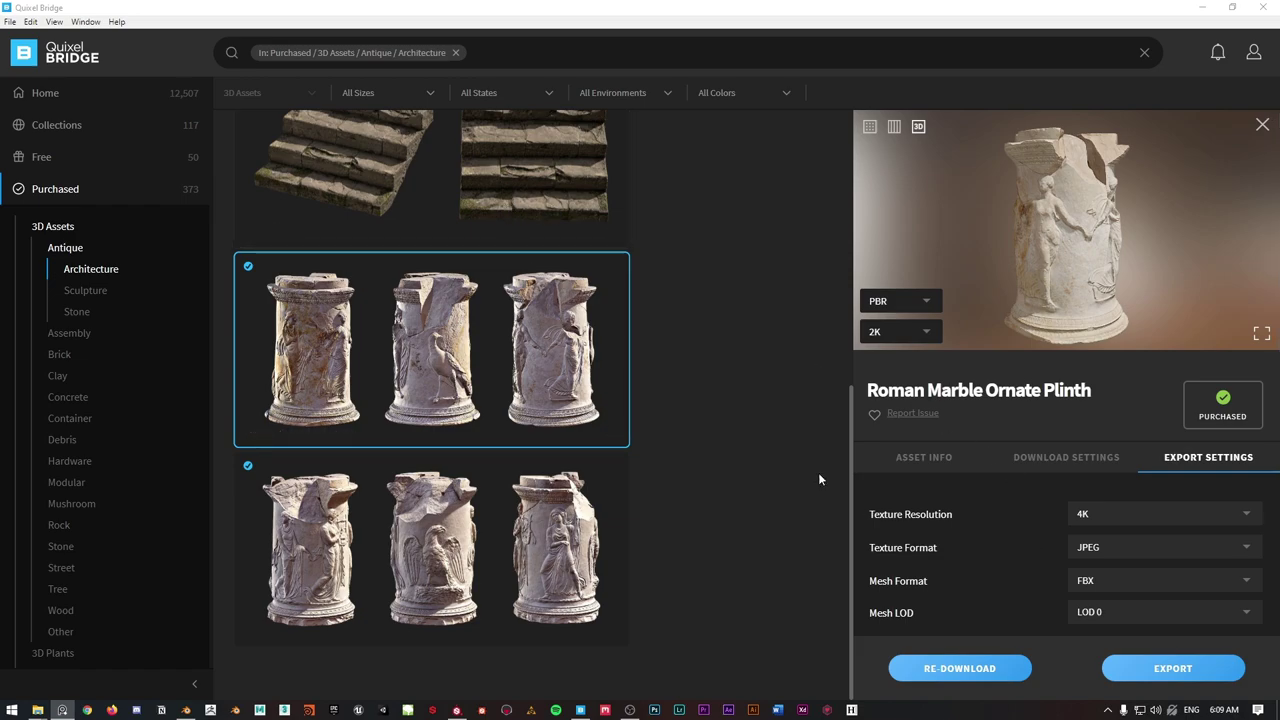
Check the plinth's export options and export it to Blender with 4K JPEG textures and the LOD 0 FBX mesh.
scroll(948, 496, down, 3)
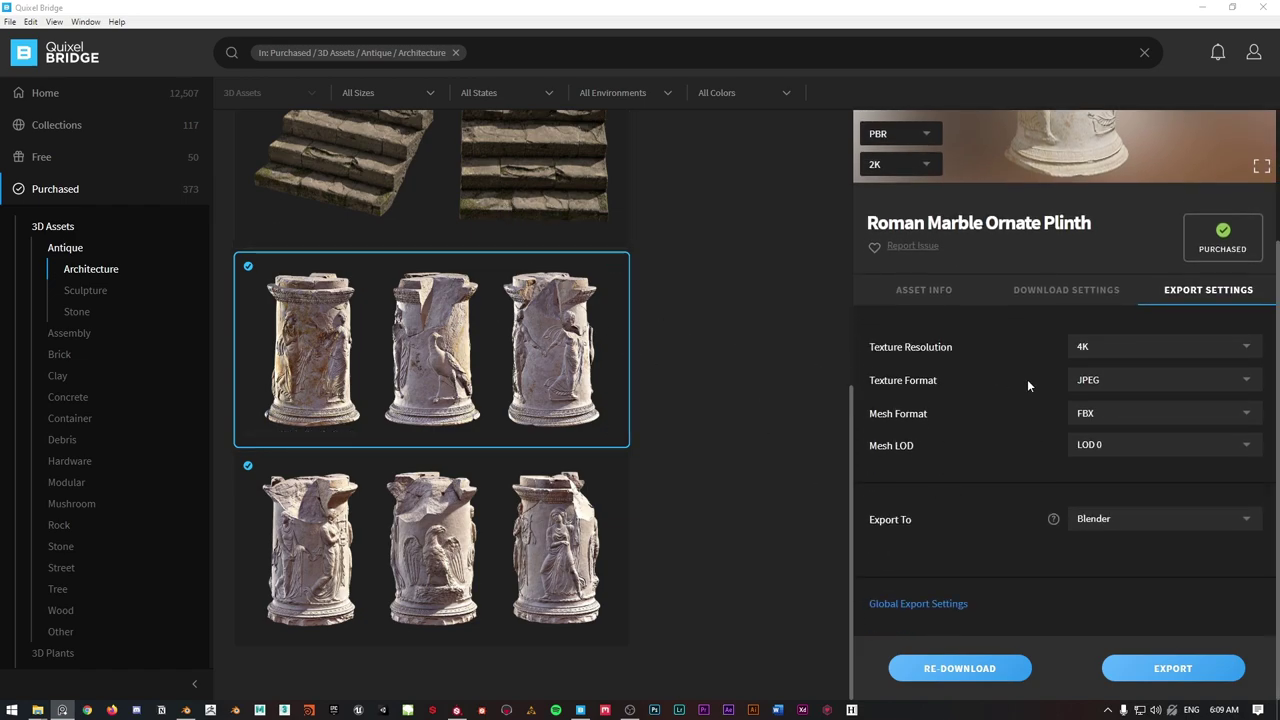
click(1104, 349)
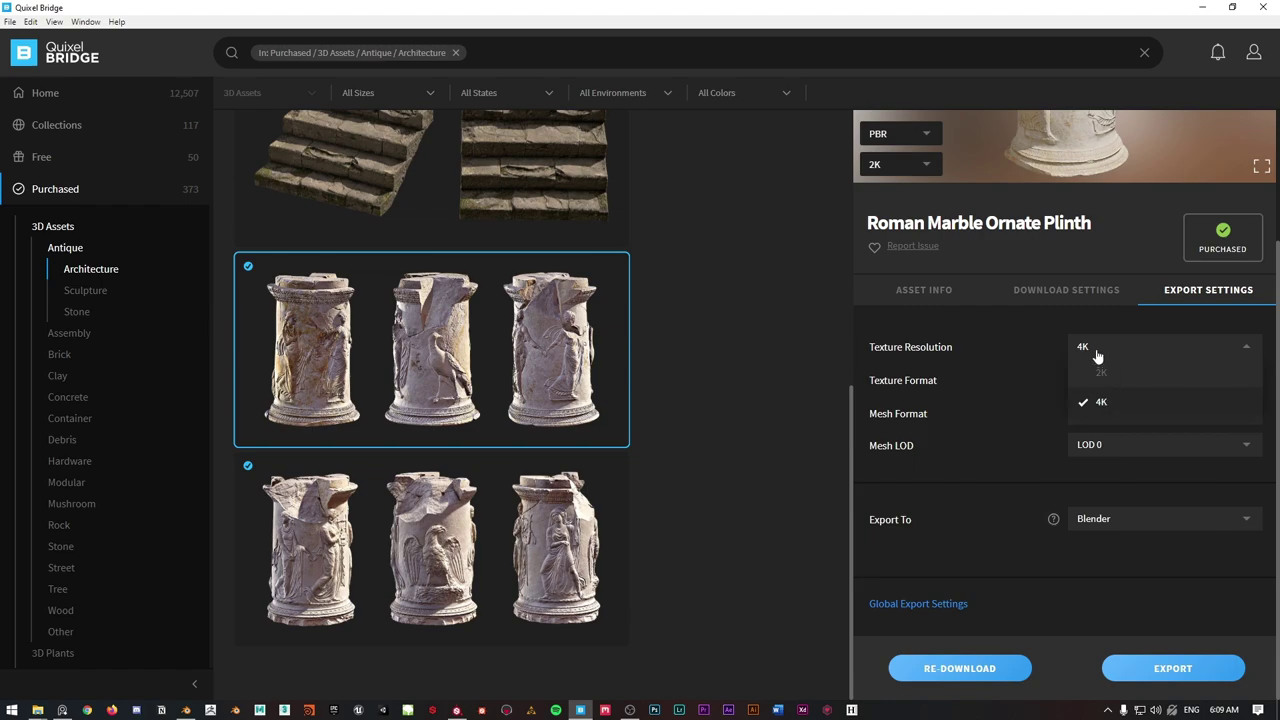
click(1097, 352)
click(1093, 385)
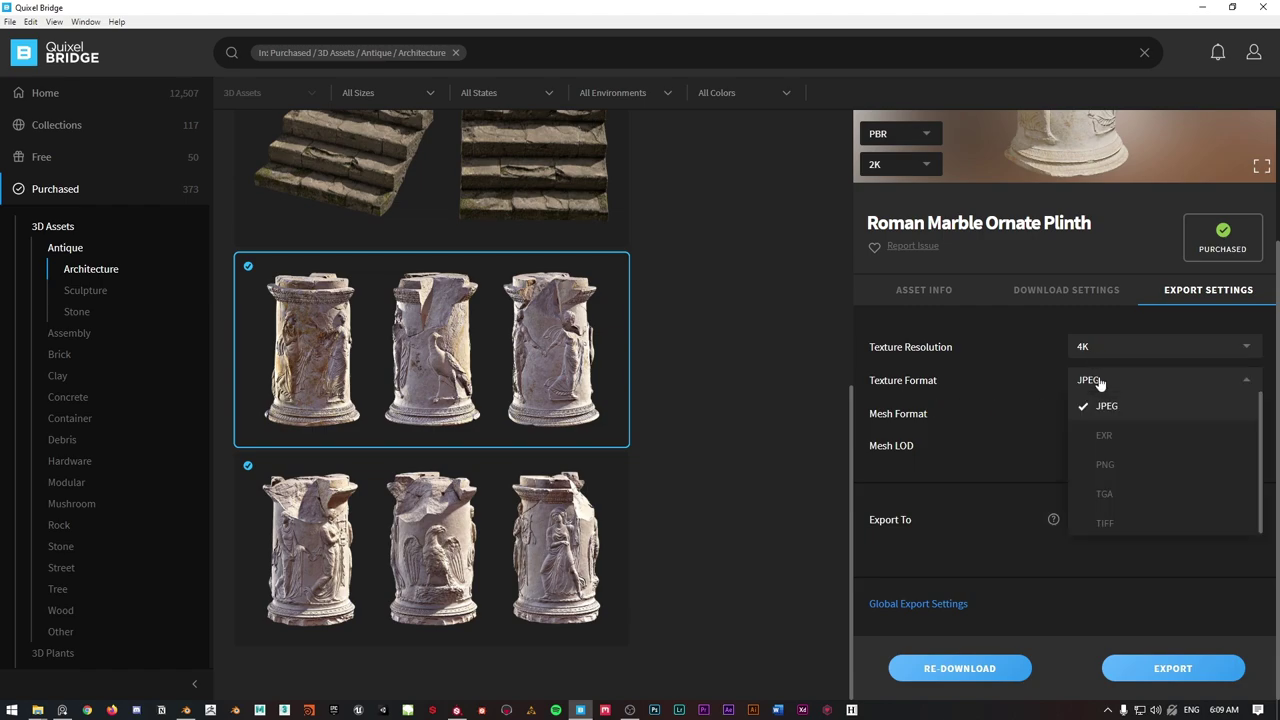
click(1099, 381)
click(1103, 416)
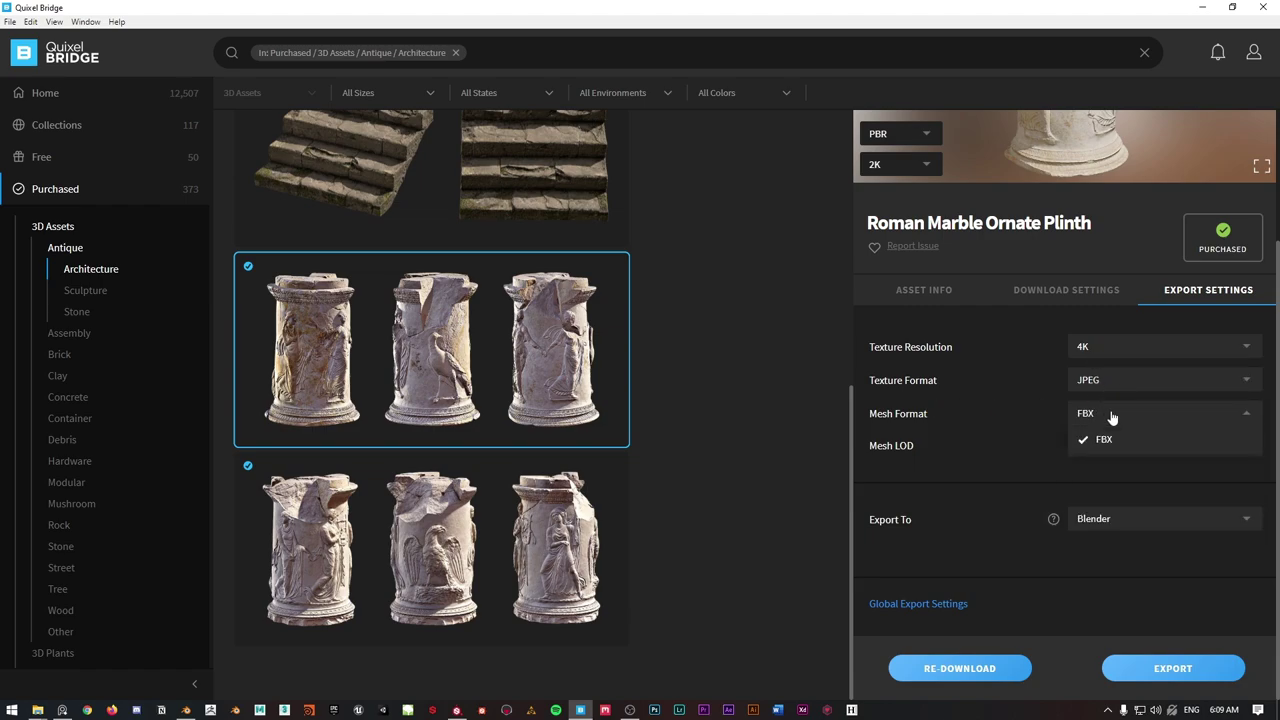
click(1090, 418)
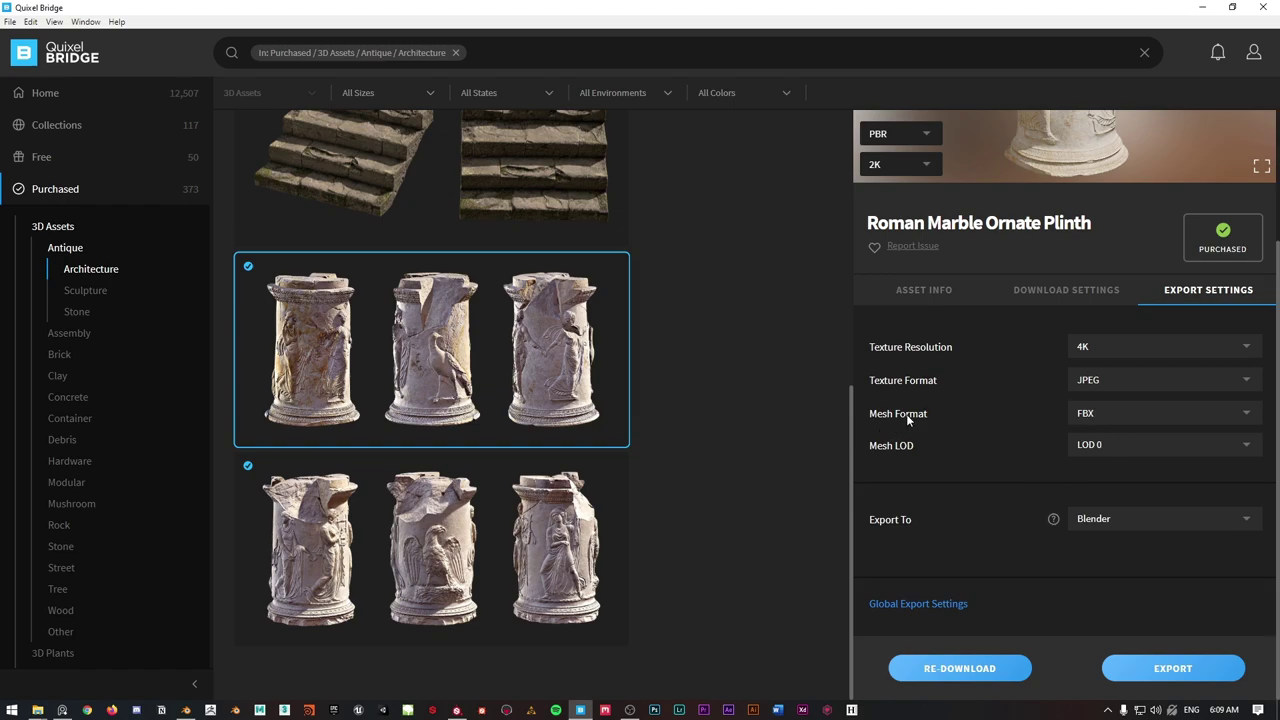
click(1096, 451)
click(1097, 450)
click(1107, 521)
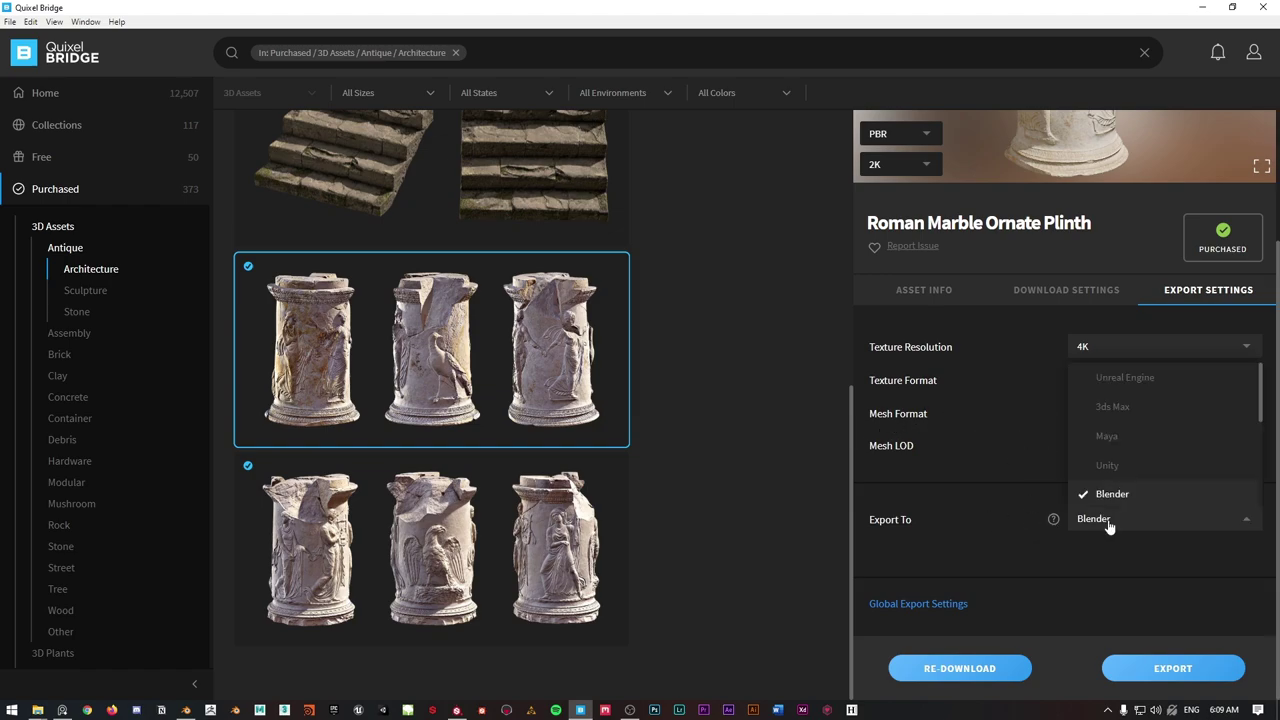
click(1108, 523)
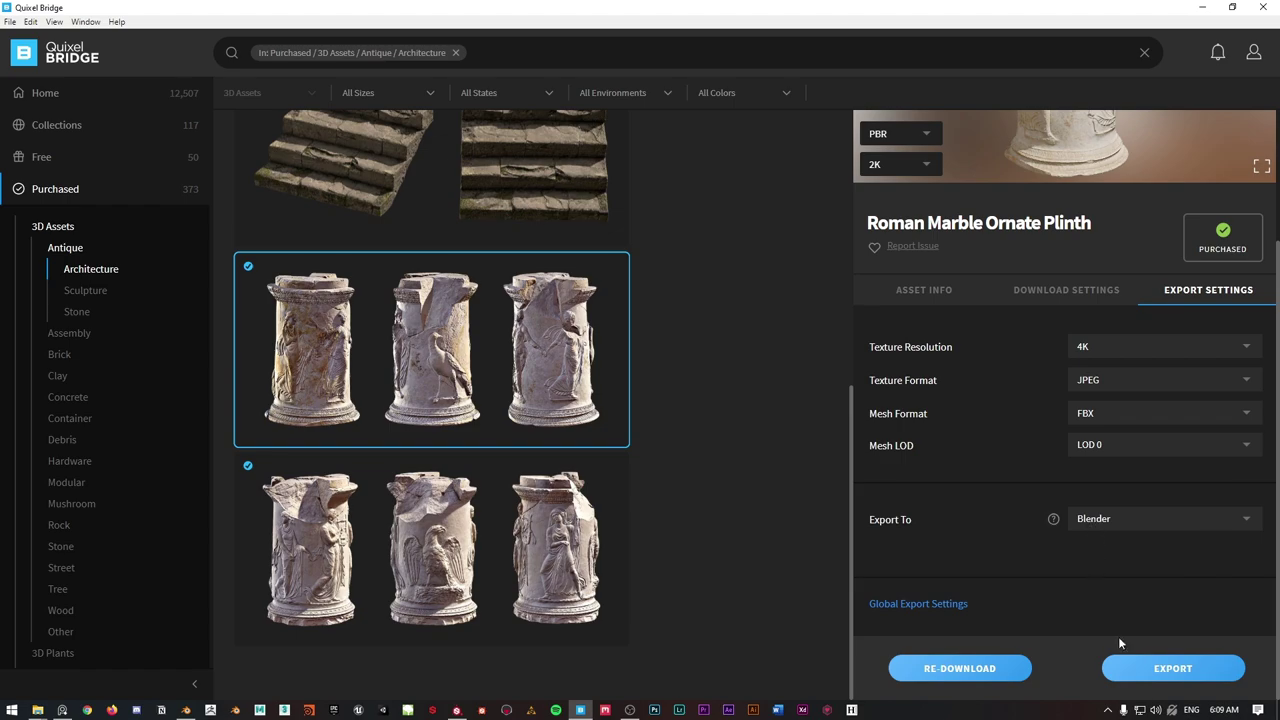
click(1170, 668)
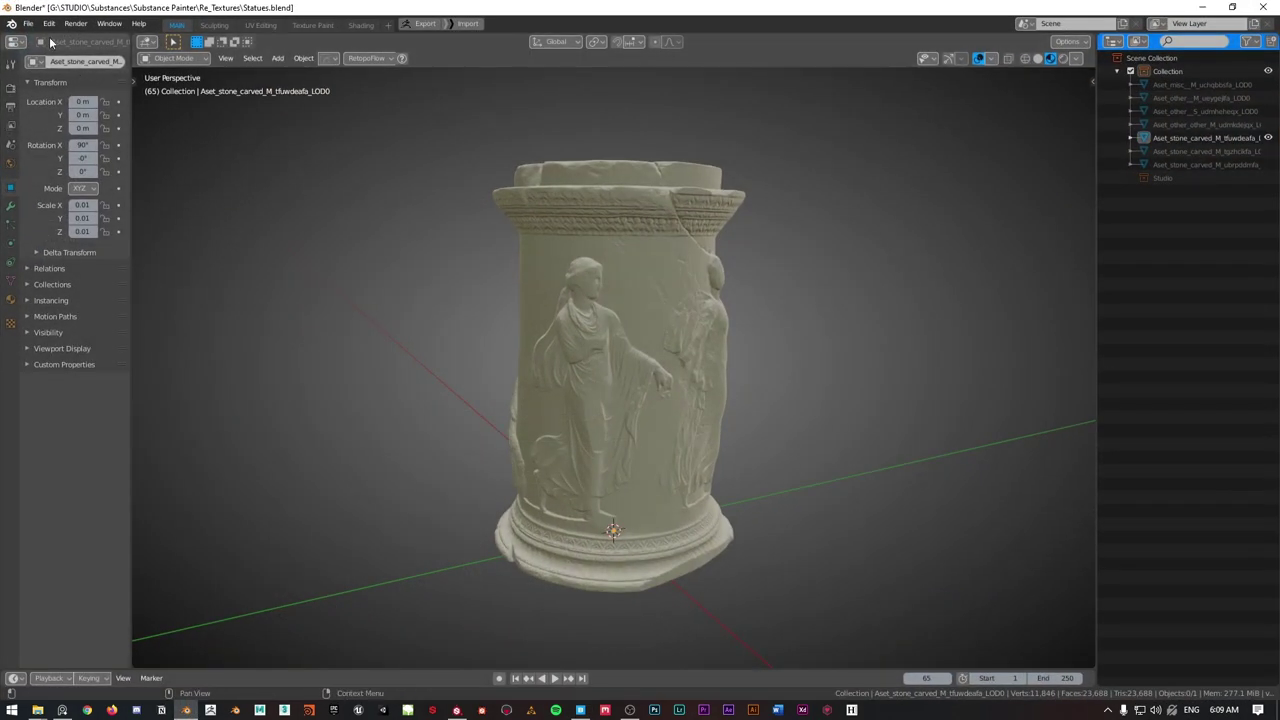
Look up the Megascans Alembic import option in Blender, and switch back to Quixel Bridge.
click(28, 23)
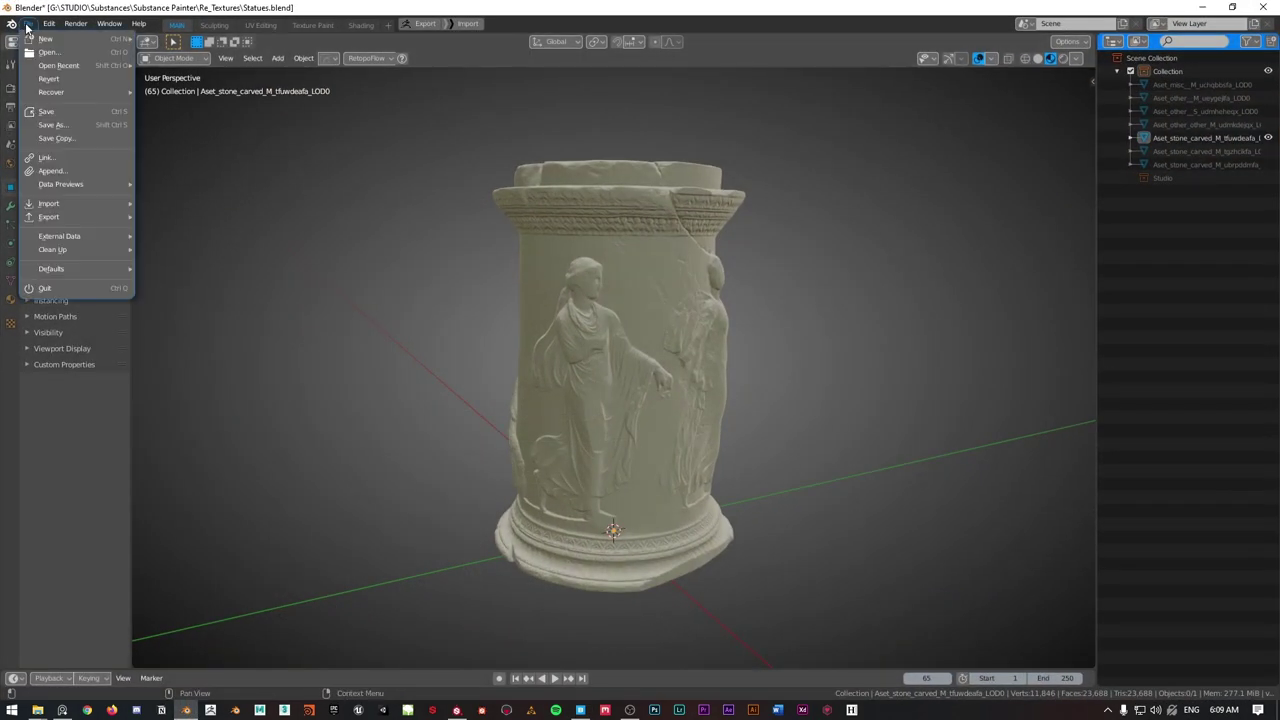
mouse_move(60, 204)
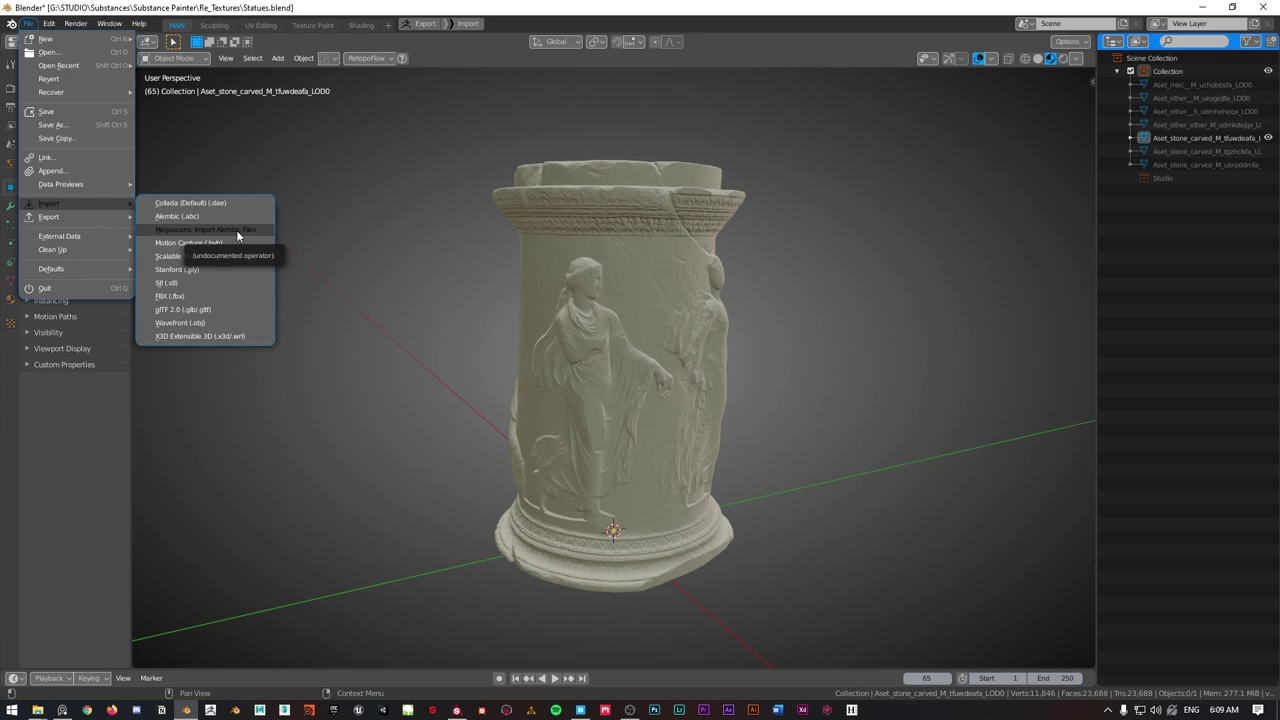
click(268, 231)
click(30, 25)
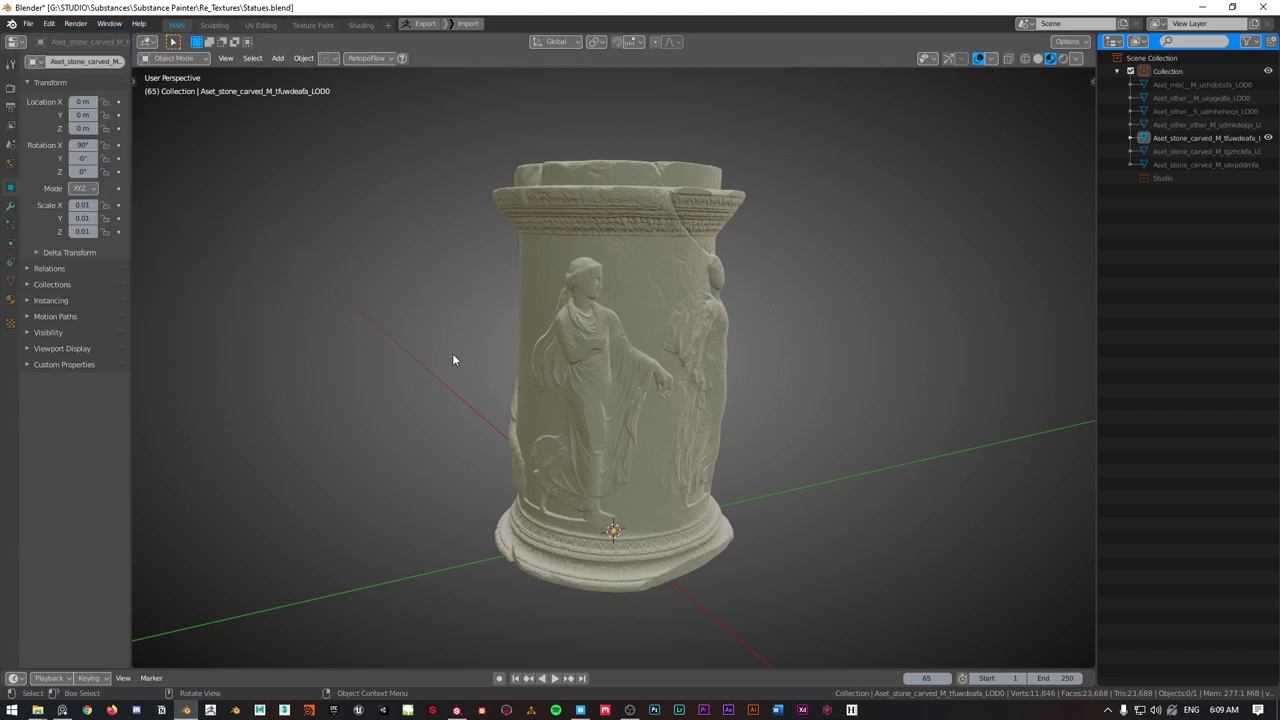
click(580, 710)
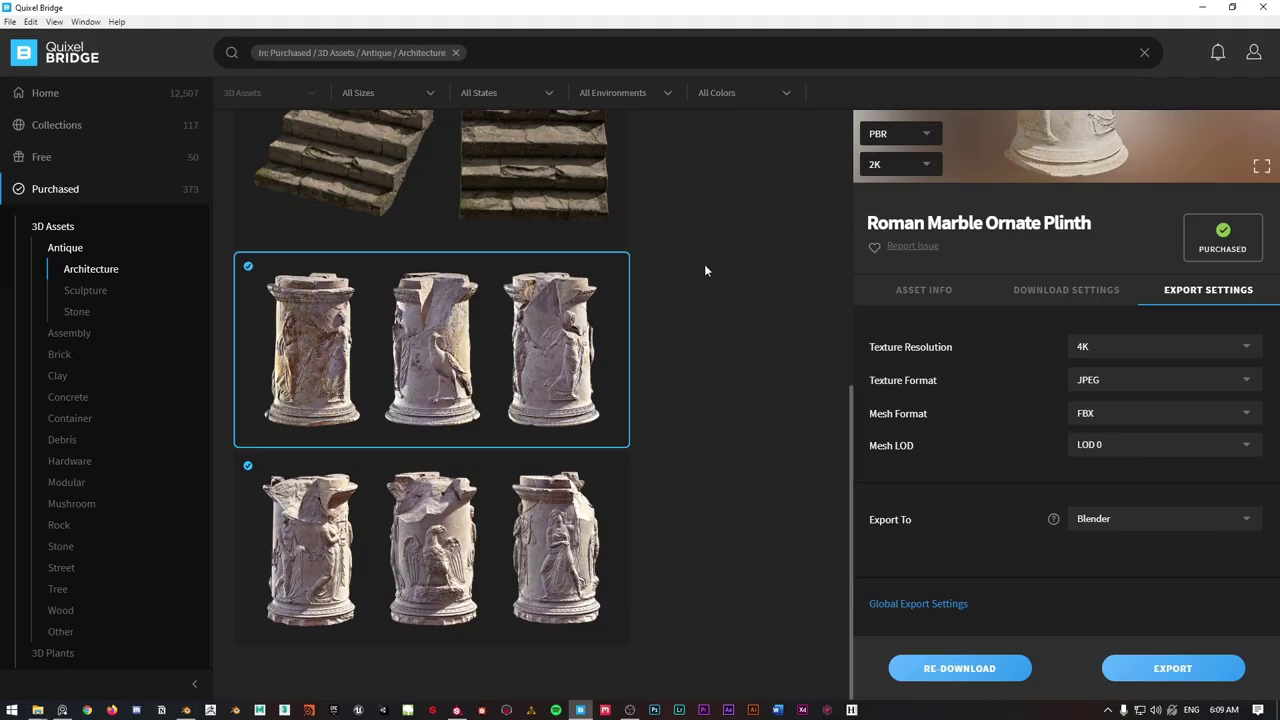
Switch to Blender, select tfuwdeafa_4K_Normal_LOD0.jpg in the stone_carved_tfuwdeafa folder, and move the folder window off screen.
click(1201, 8)
middle_drag(554, 285, 620, 299)
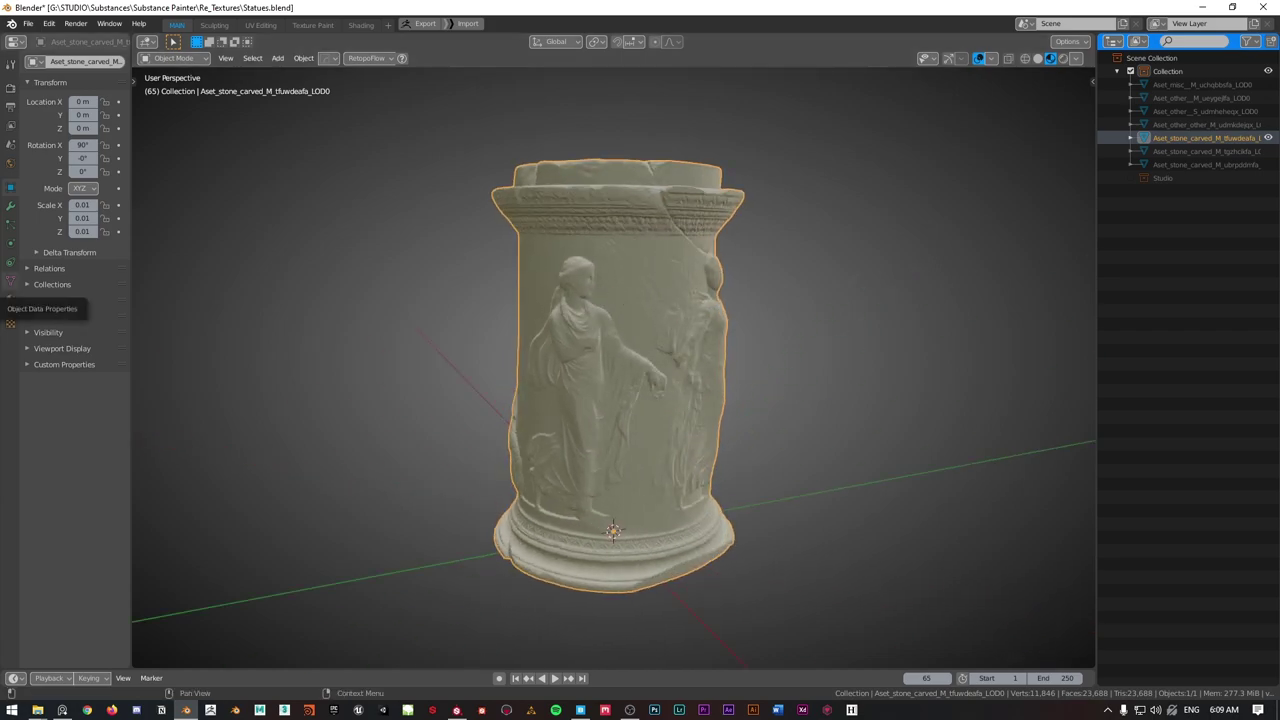
click(37, 710)
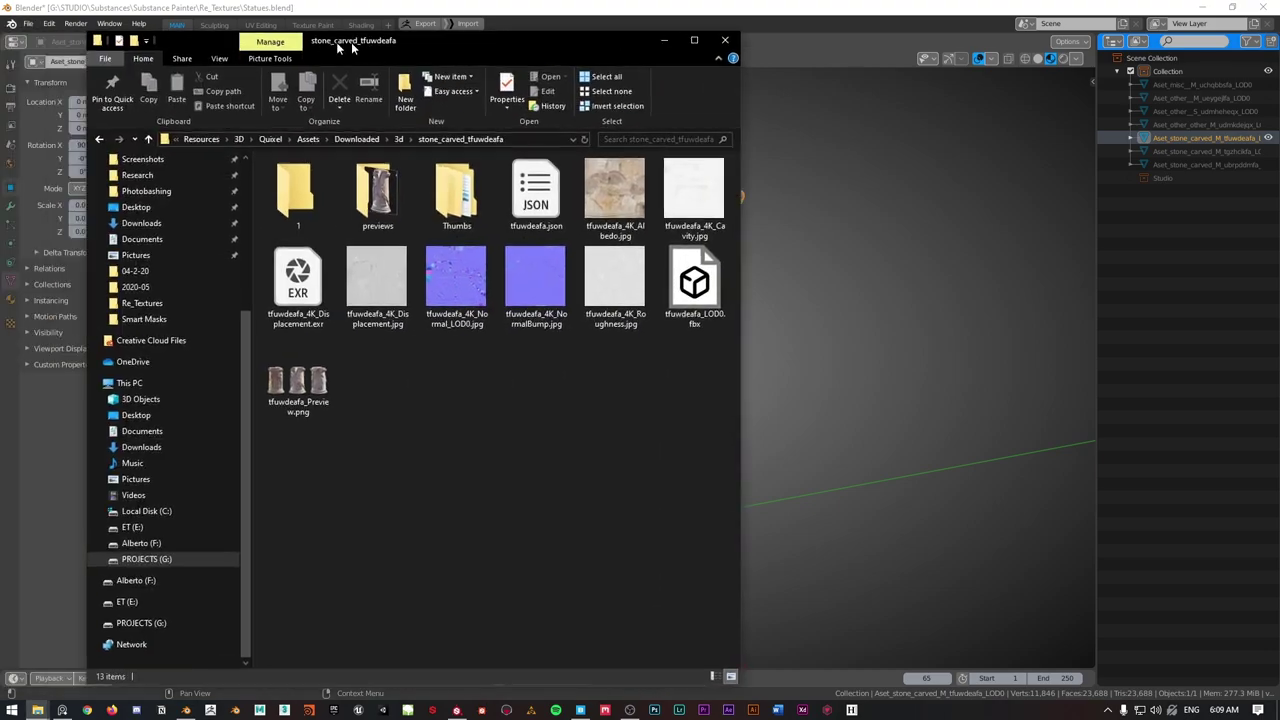
click(566, 272)
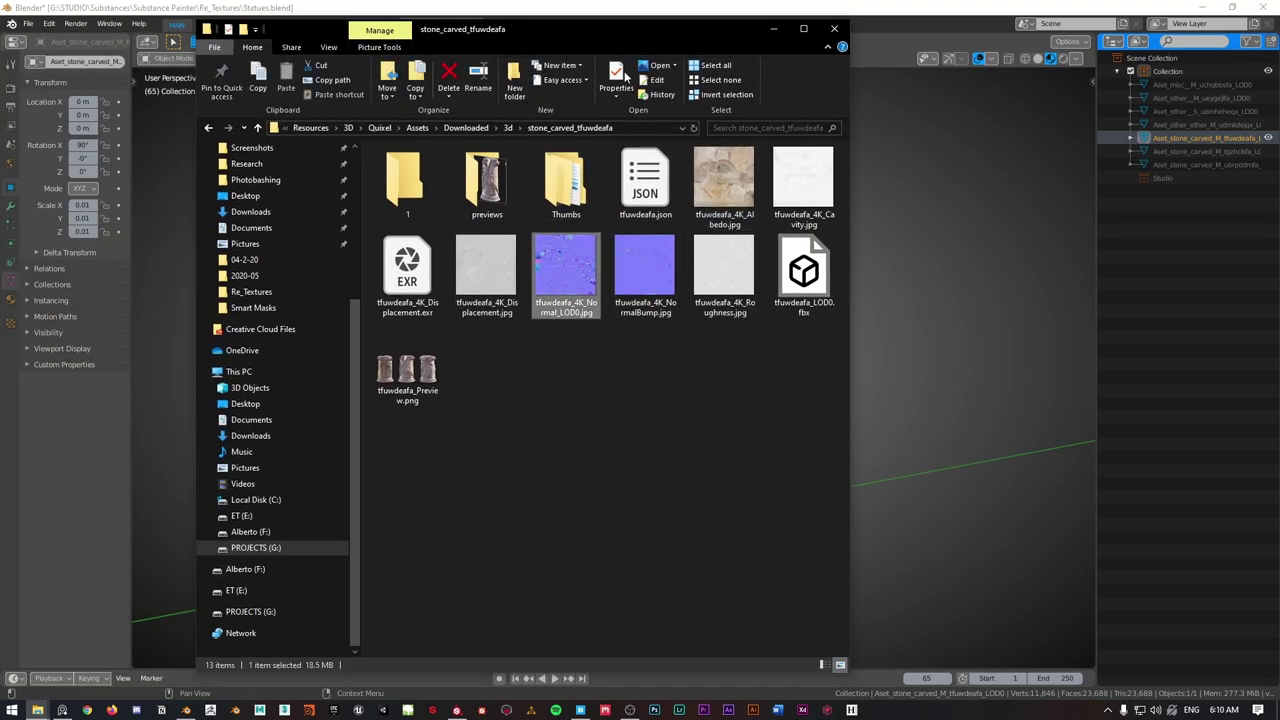
drag(600, 40, 0, 68)
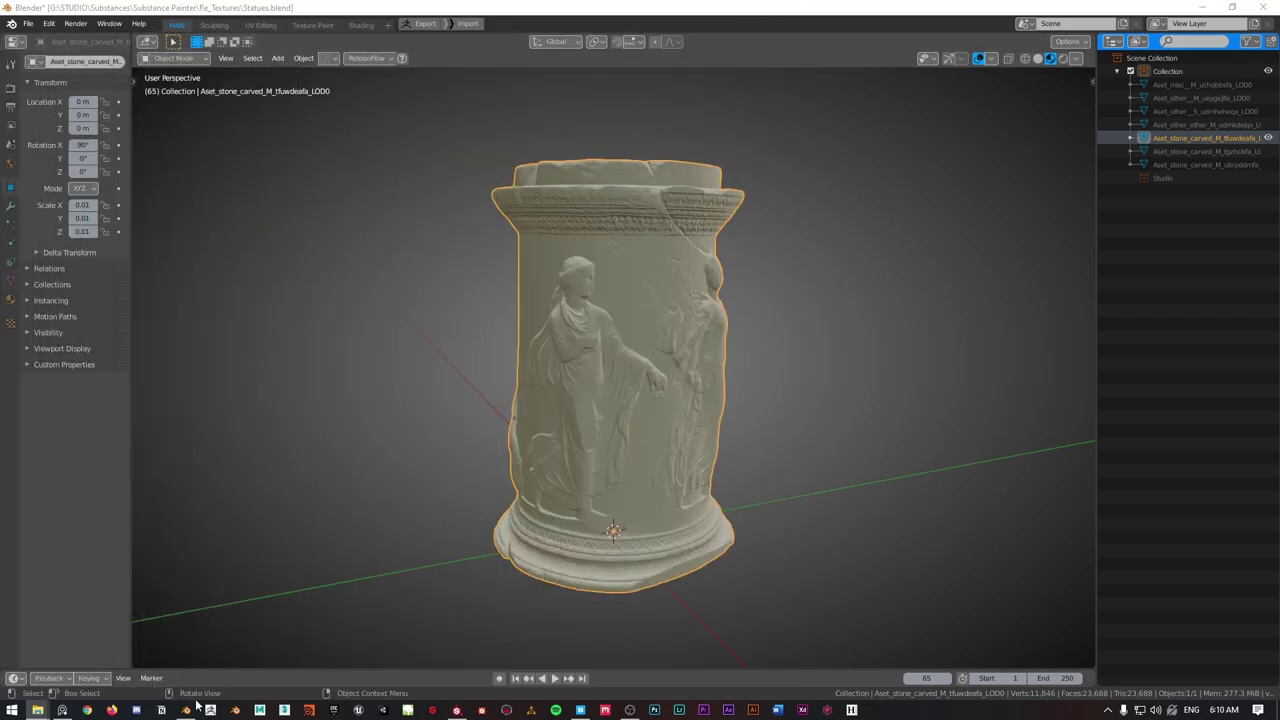
Switch to Substance Painter and start a new project with a document resolution of 4096.
click(456, 710)
click(814, 208)
click(13, 23)
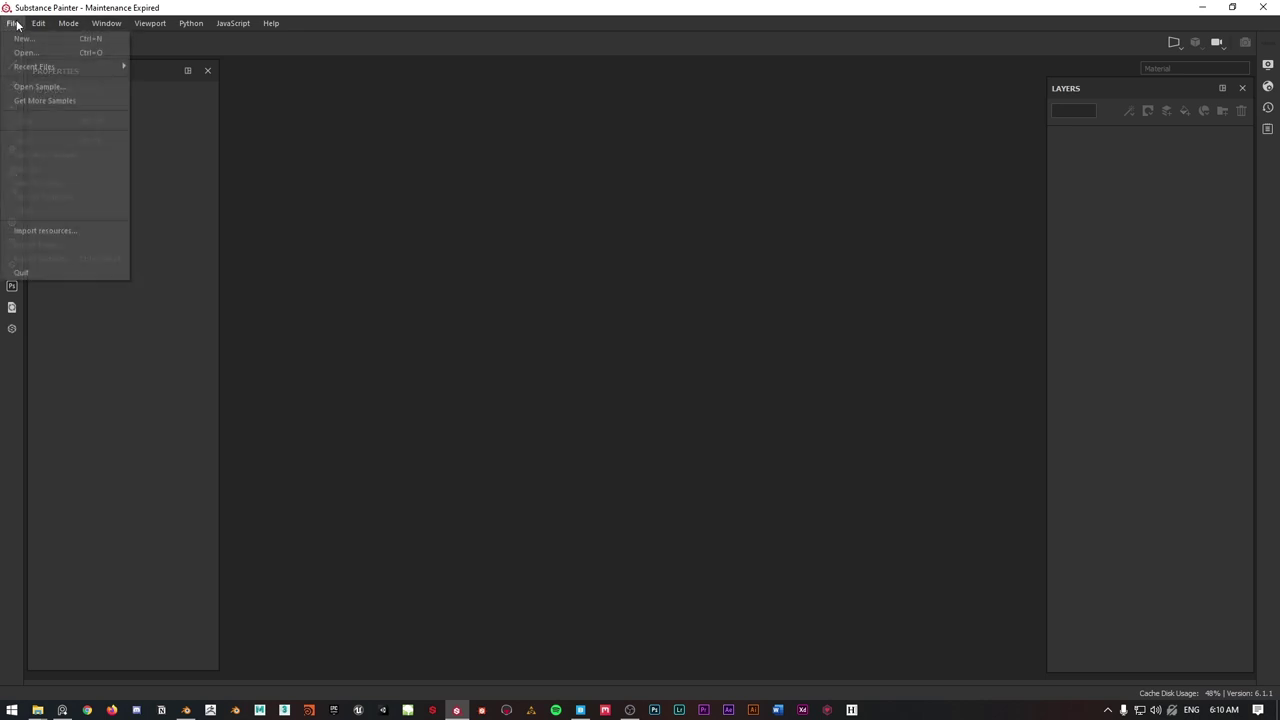
click(30, 33)
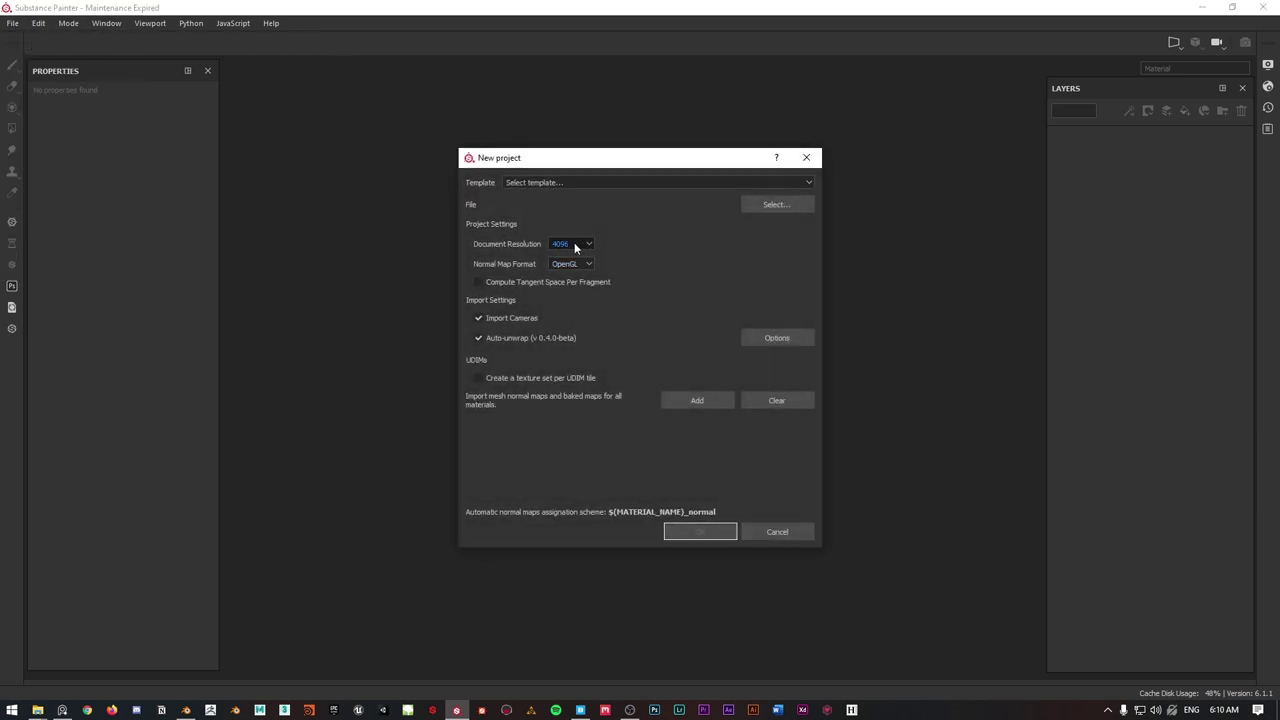
click(575, 245)
click(575, 247)
click(575, 246)
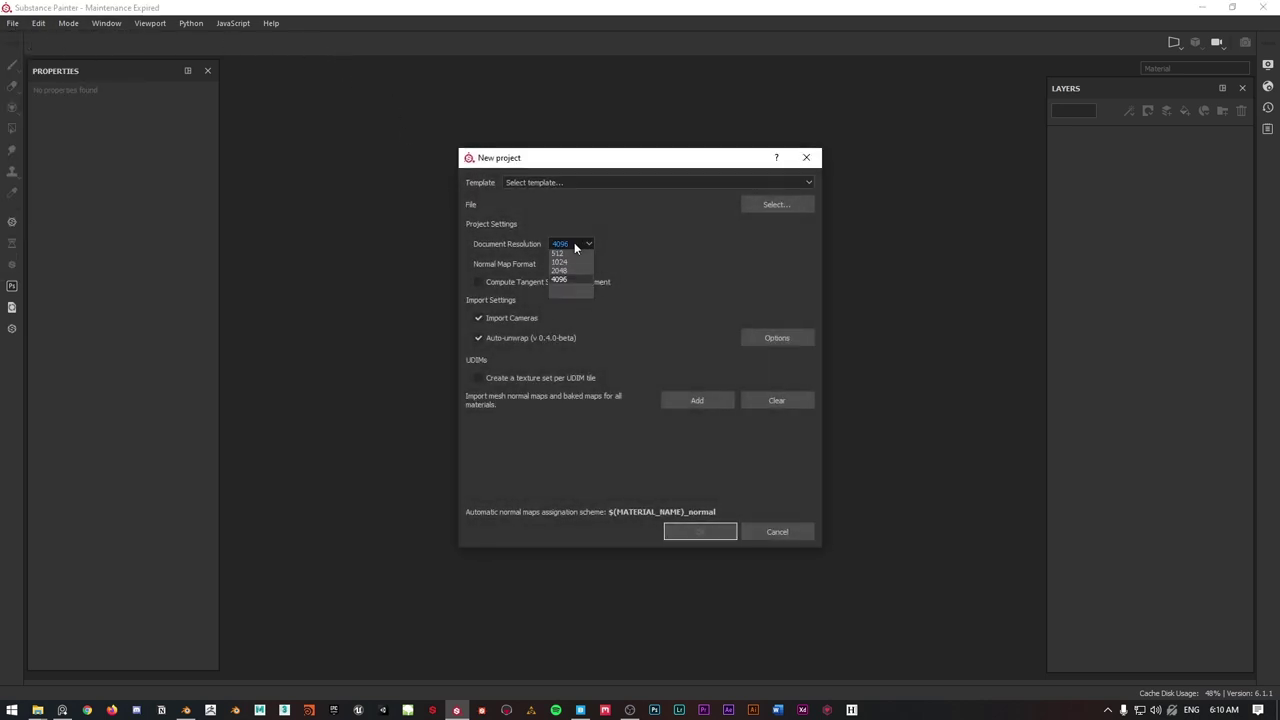
click(573, 256)
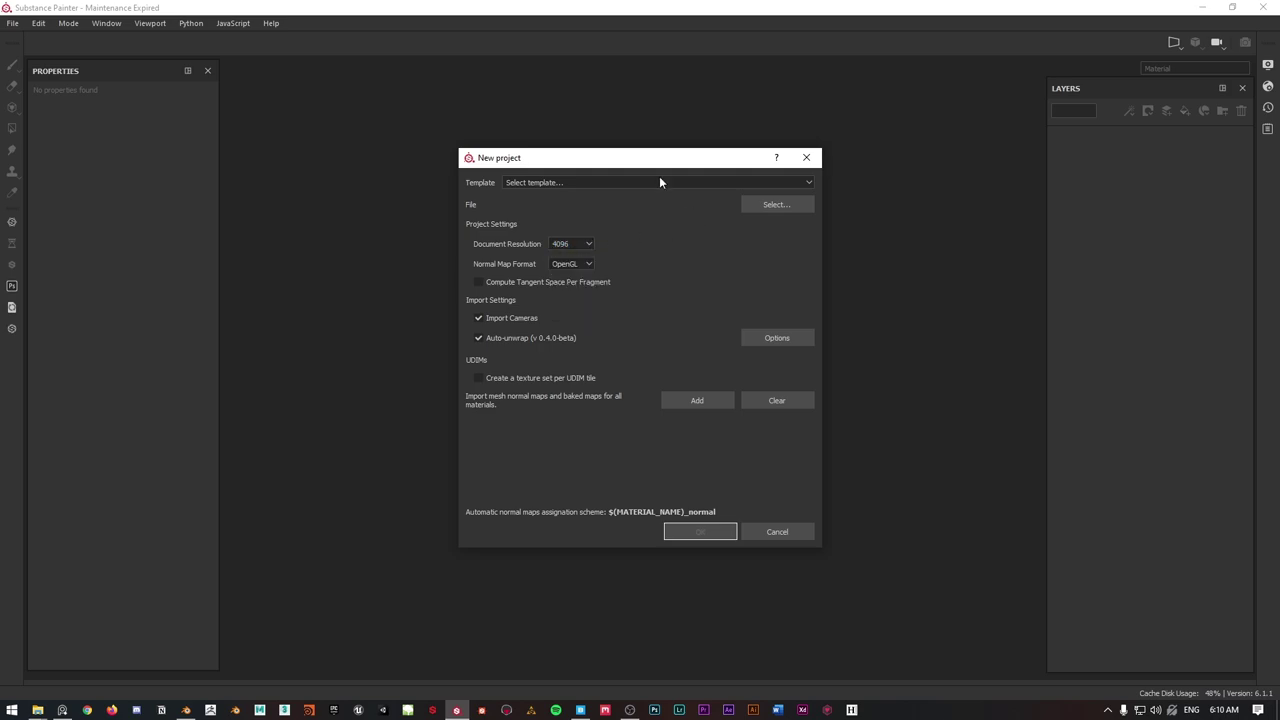
Load Stone Carved.obj from the Re_Textures folder as the project mesh and create the project.
click(776, 204)
drag(779, 188, 576, 102)
click(450, 215)
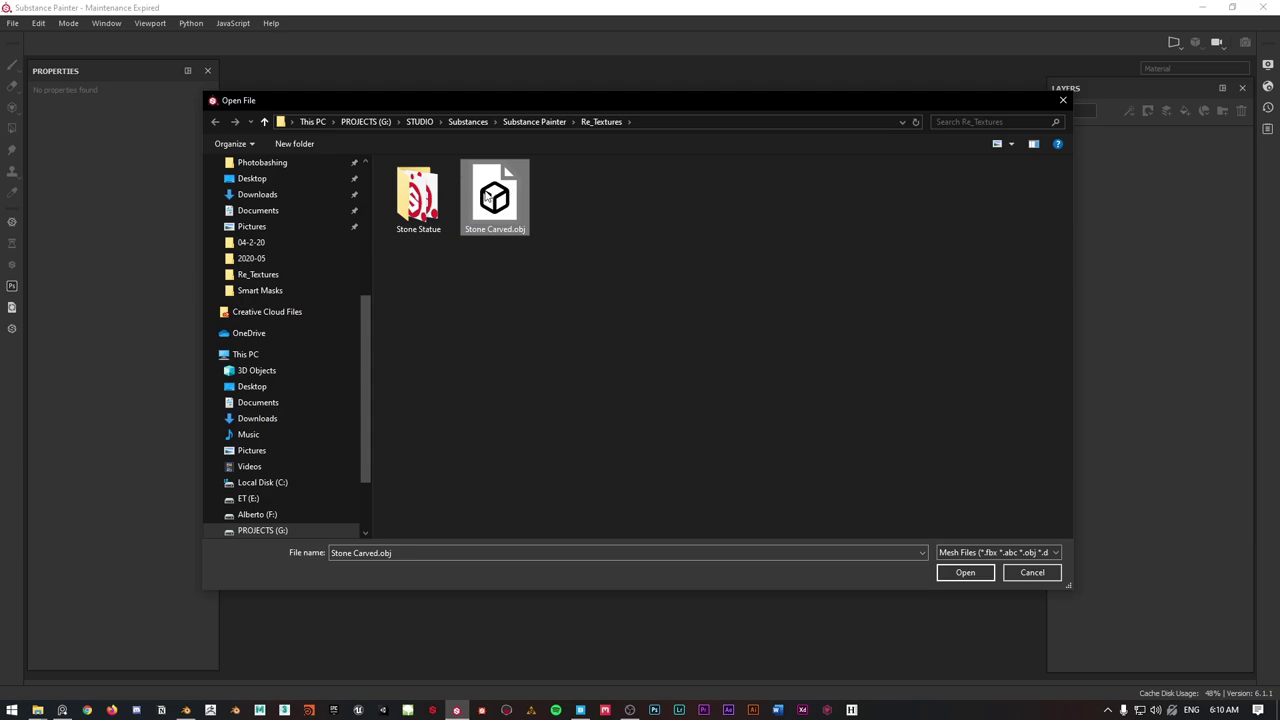
double_click(487, 206)
click(704, 534)
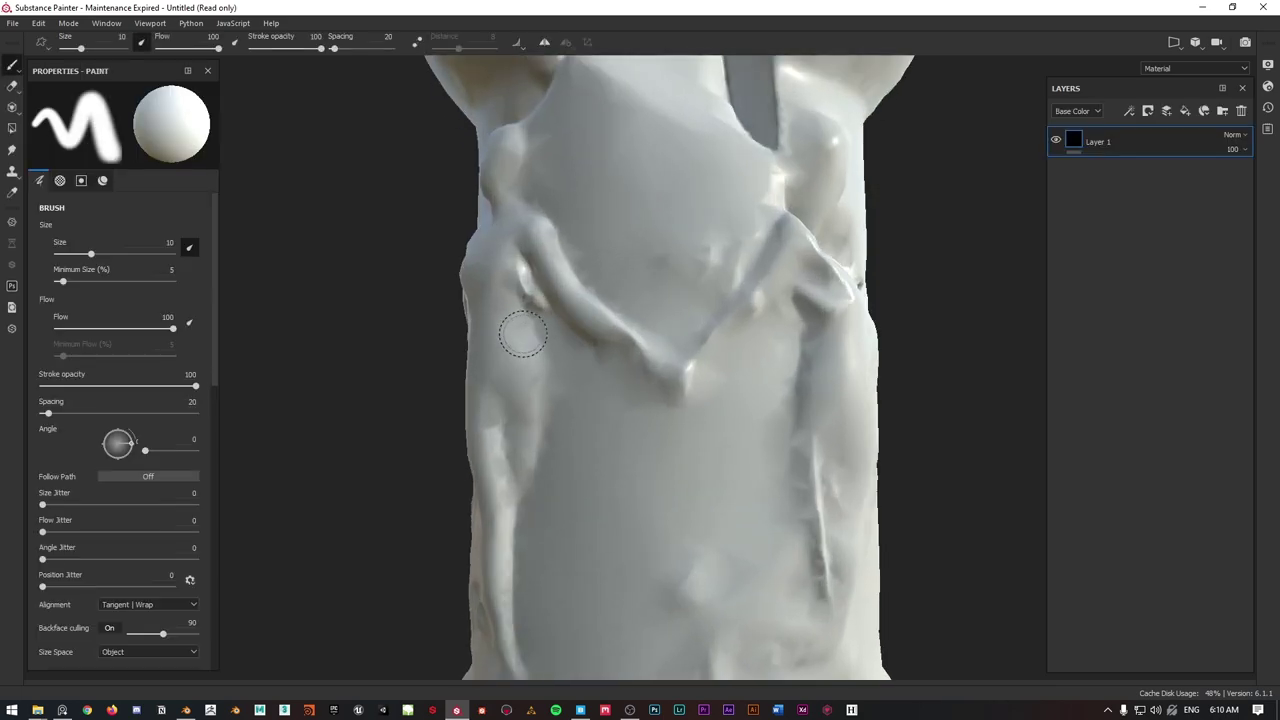
scroll(624, 258, down, 3)
mouse_move(625, 254)
alt+mouse_down()
mouse_move(589, 217)
mouse_move(729, 267)
mouse_move(634, 277)
alt+mouse_up()
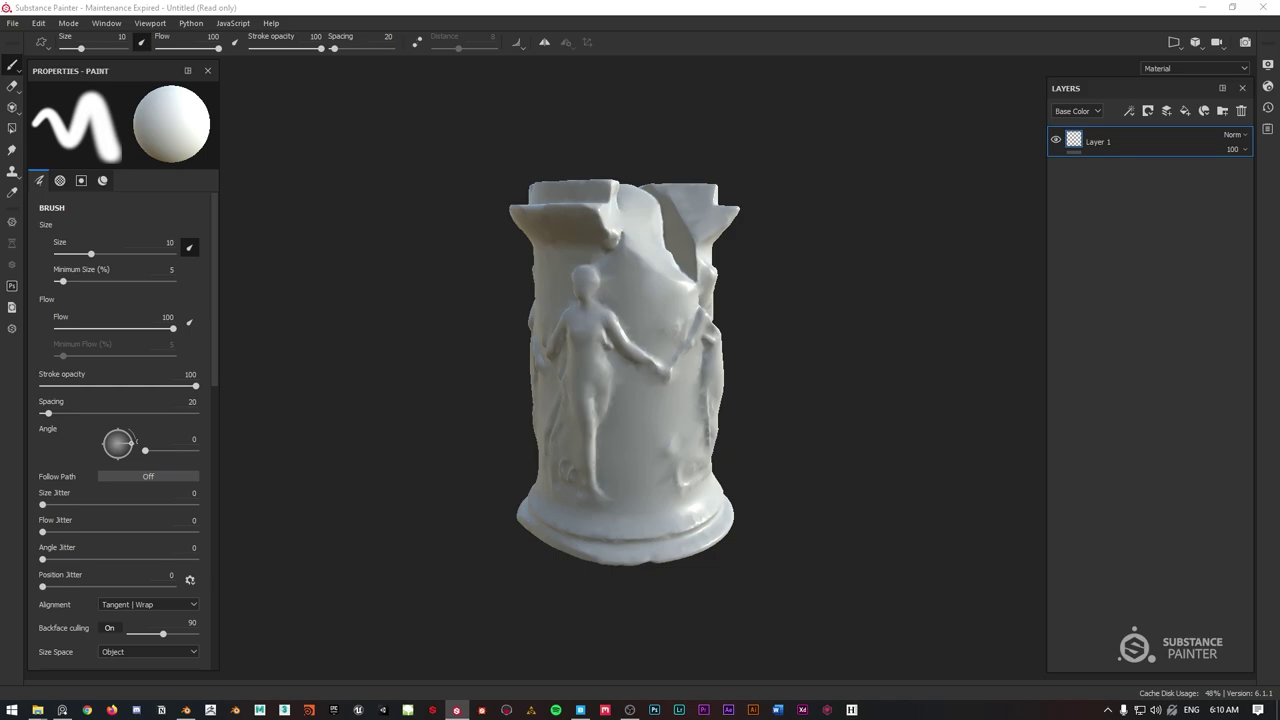
Bring the Texture Set Settings beside the plinth and show the mesh map slots.
drag(944, 66, 877, 95)
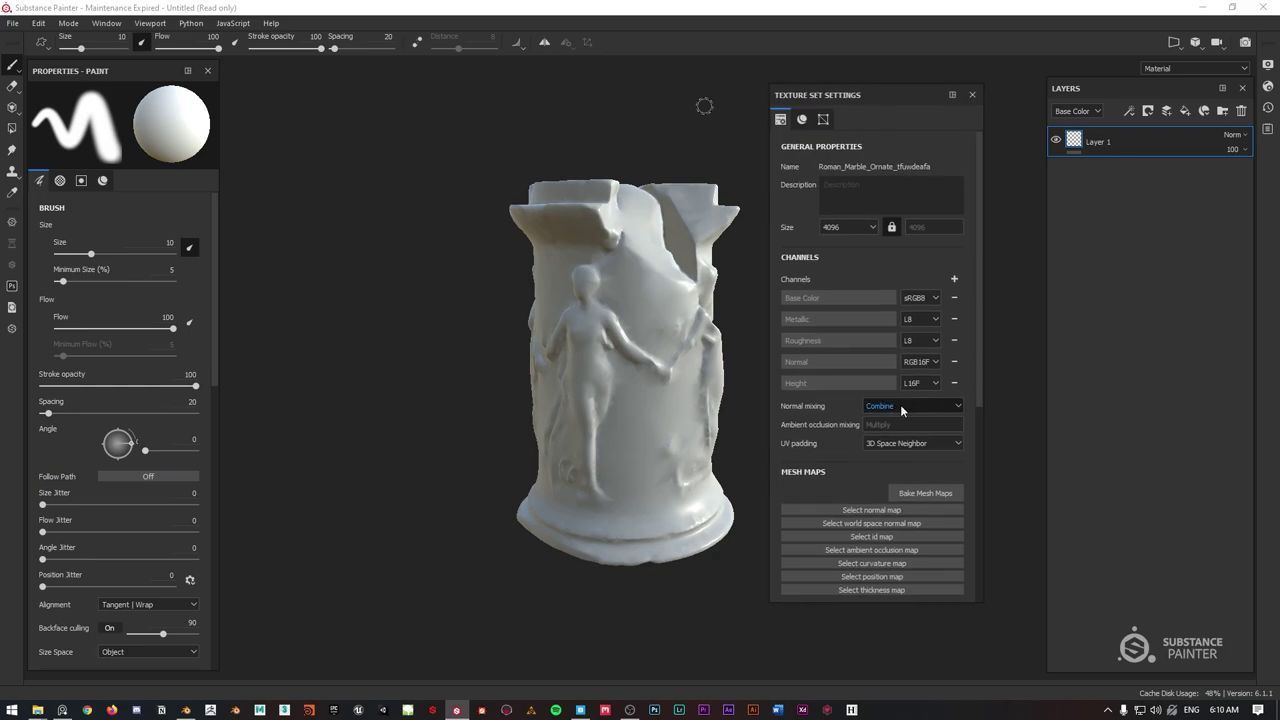
scroll(900, 404, down, 3)
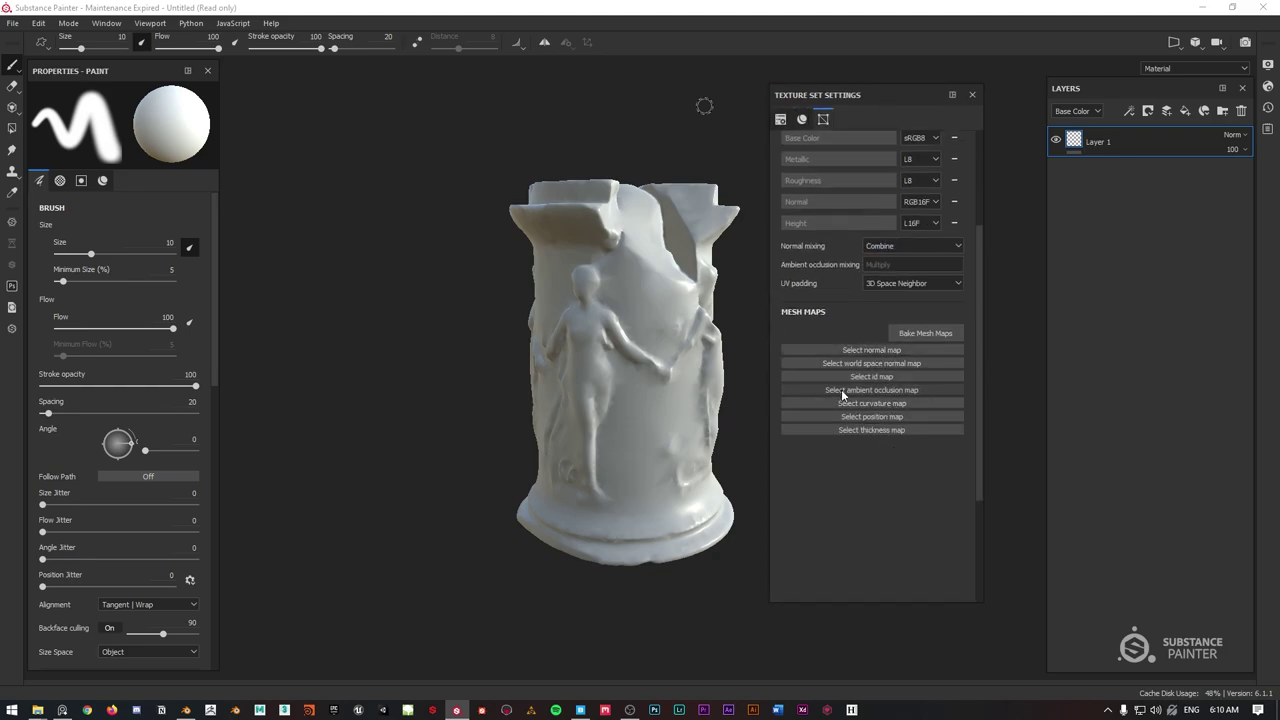
key(super+e)
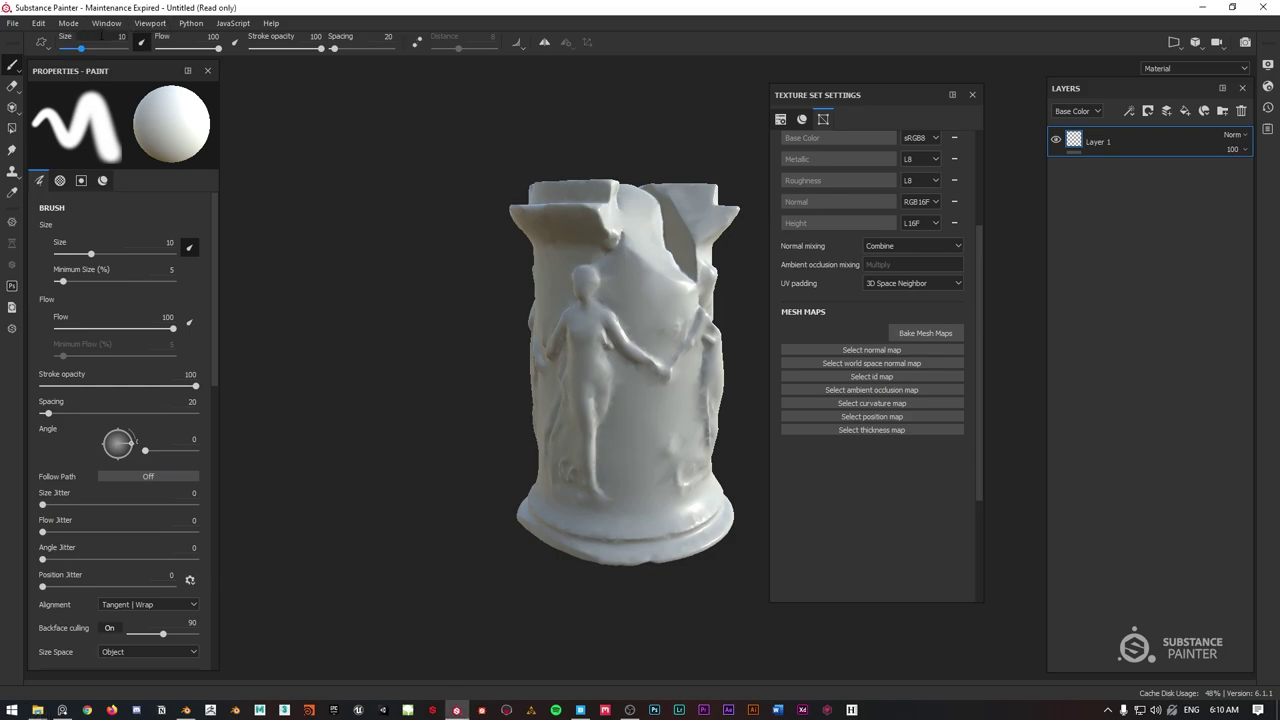
Save the project as SS.spp in the Stone Statue folder, replacing the existing file.
click(13, 23)
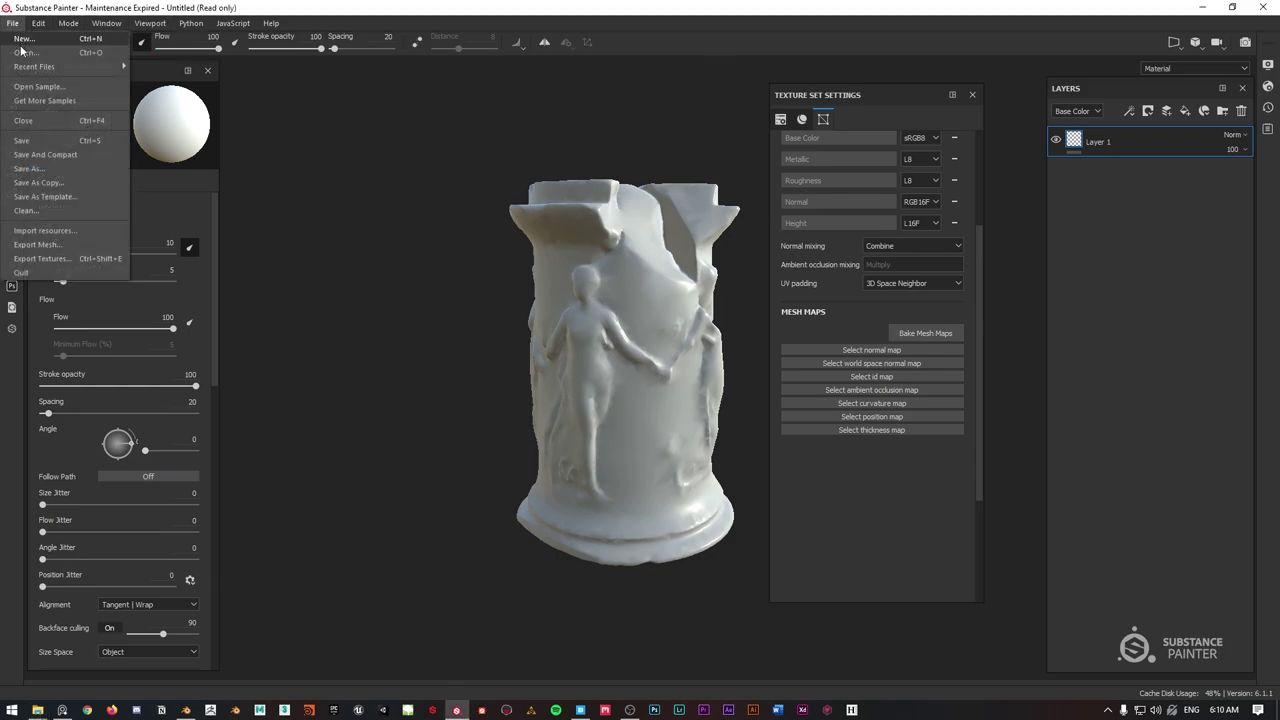
click(21, 140)
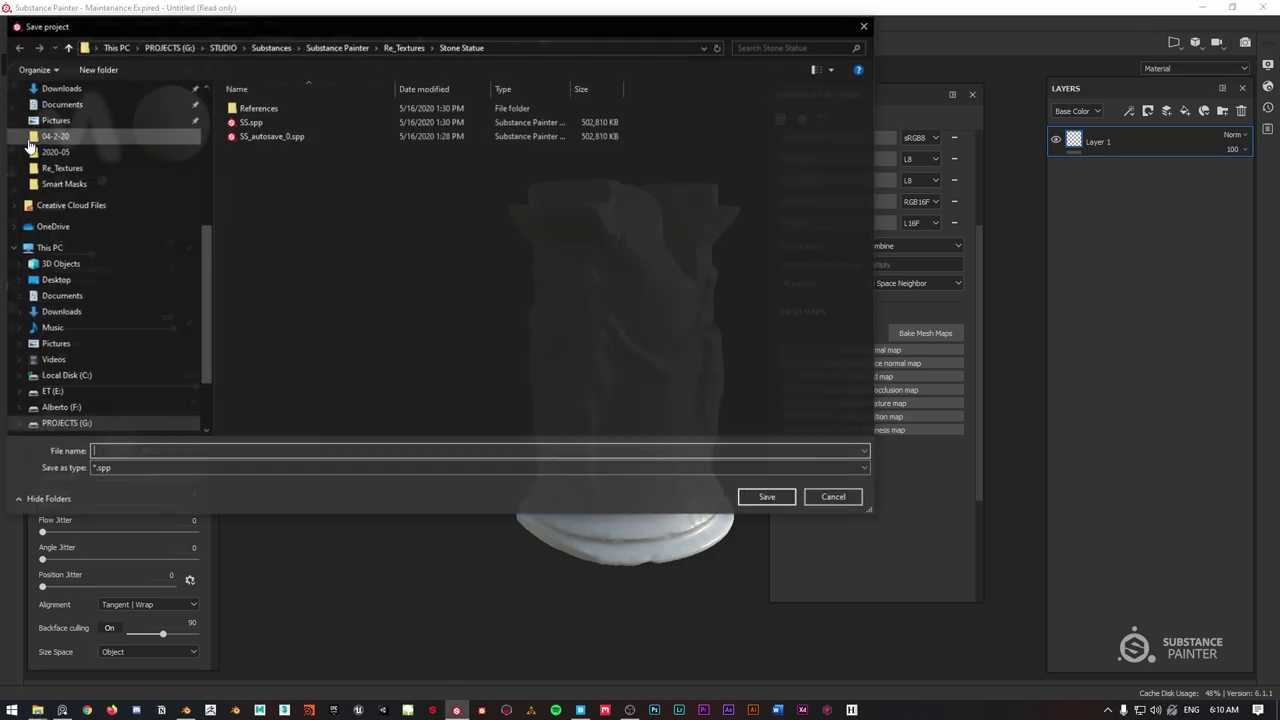
click(249, 122)
click(127, 451)
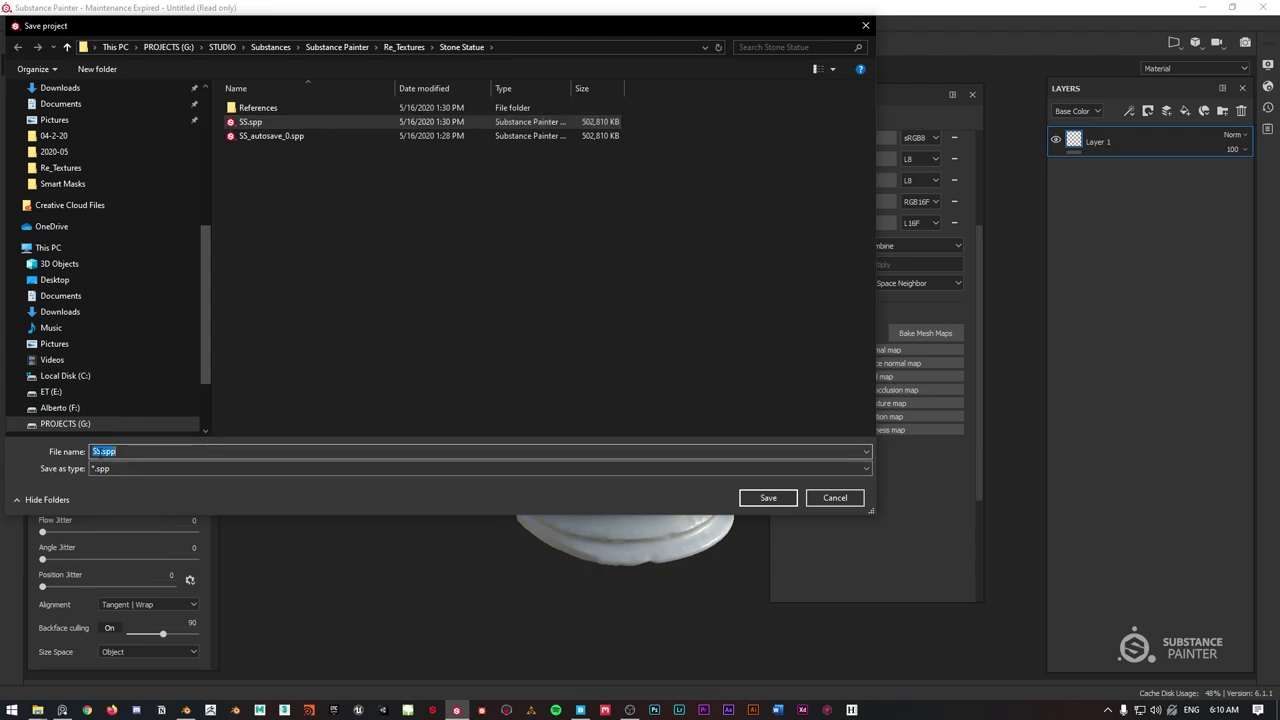
click(768, 497)
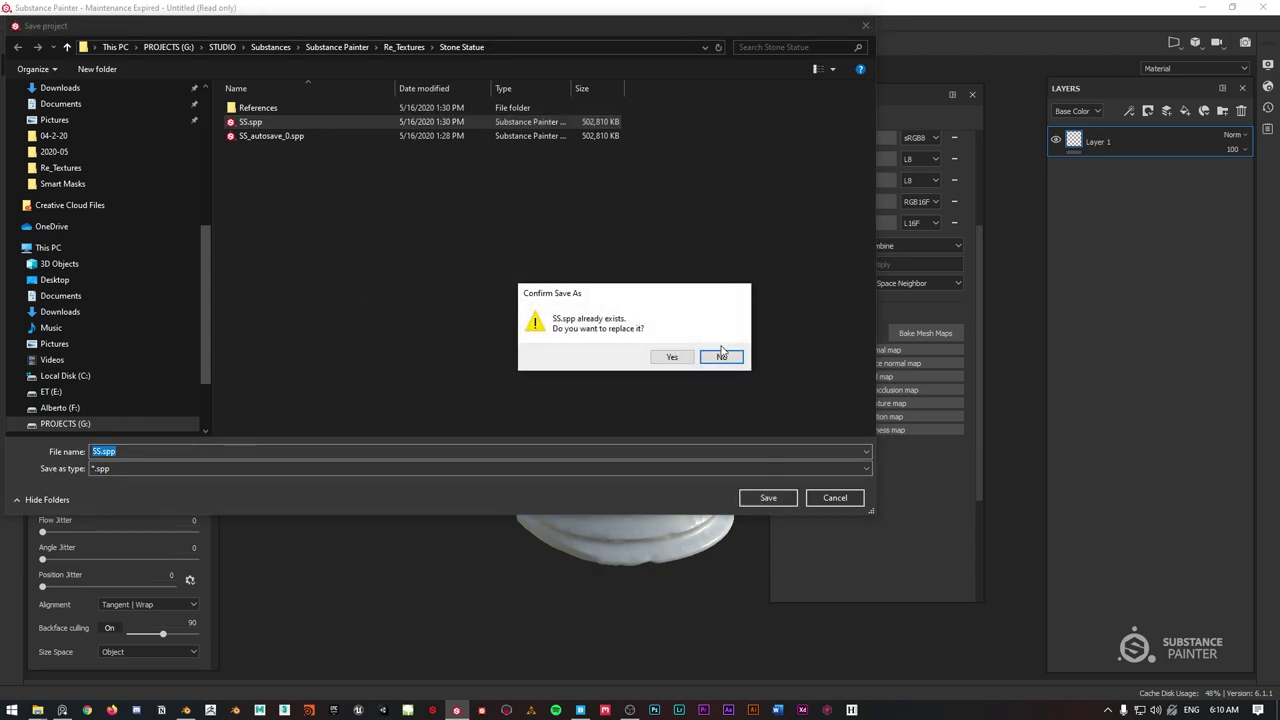
click(668, 357)
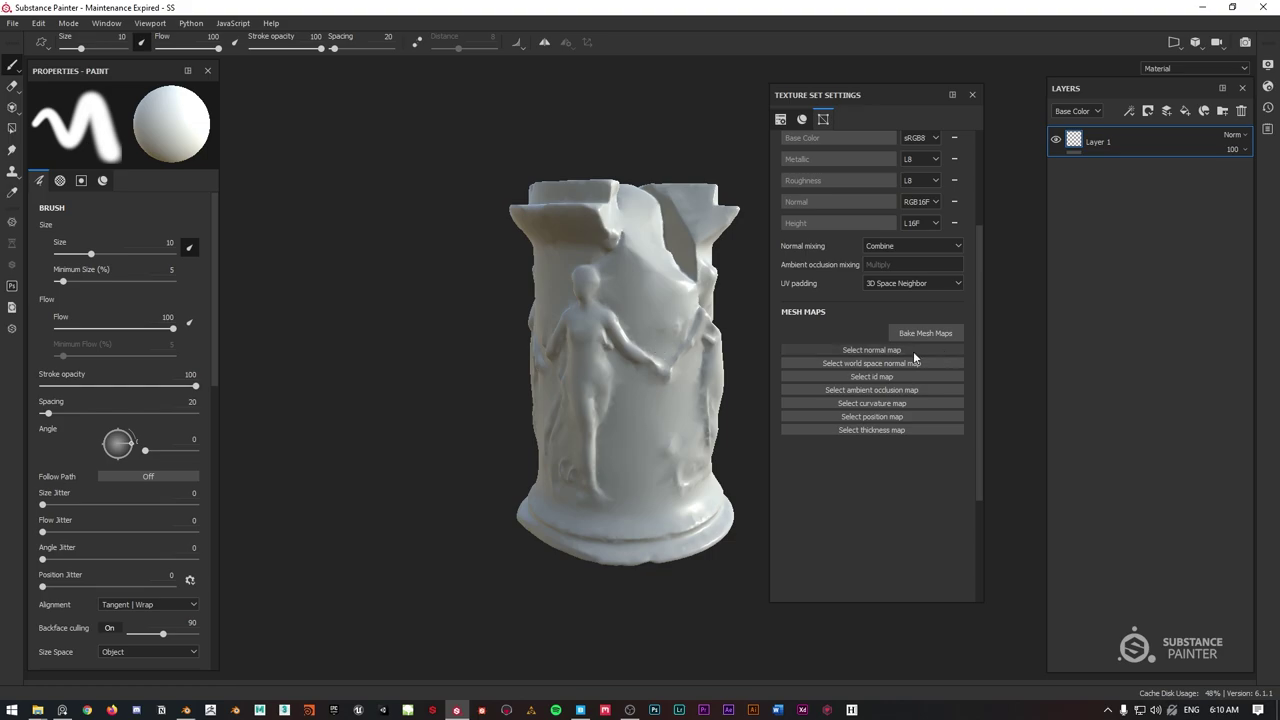
Show the shelf and add tfuwdeafa_4K_Normal_LOD0.jpg from its folder as a resource to import.
key(super+e)
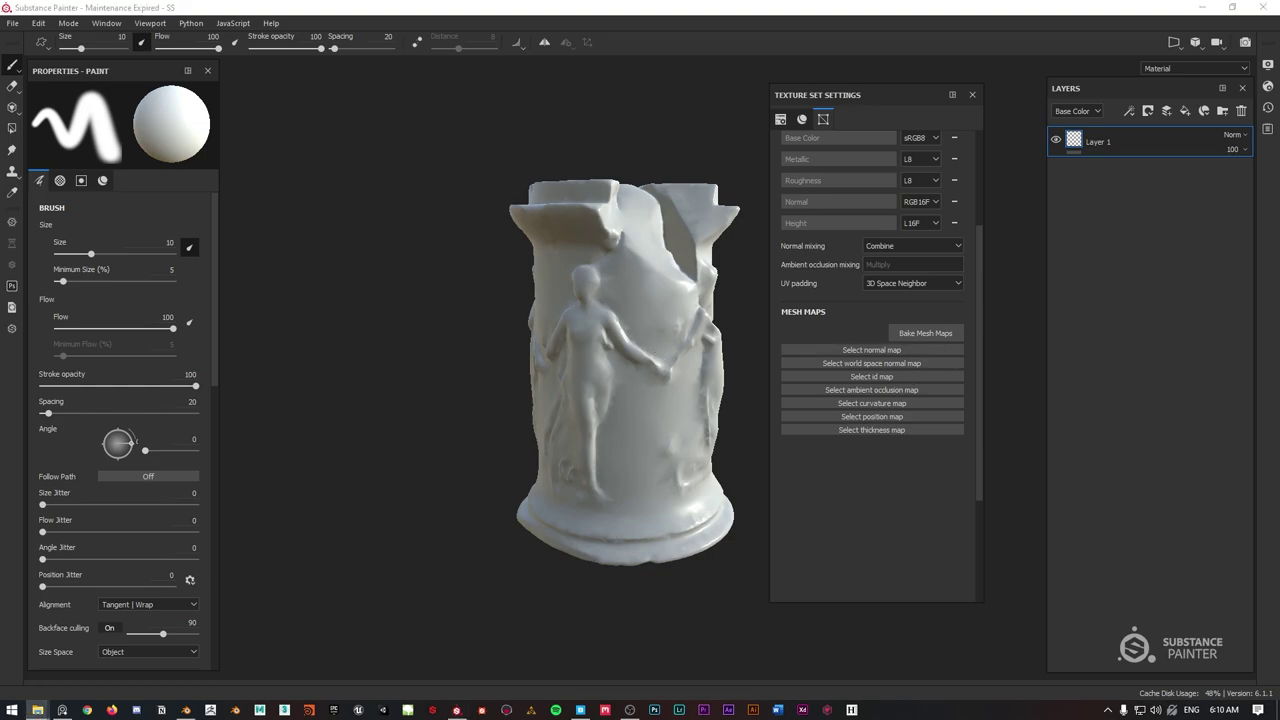
drag(328, 258, 17, 135)
drag(0, 106, 492, 94)
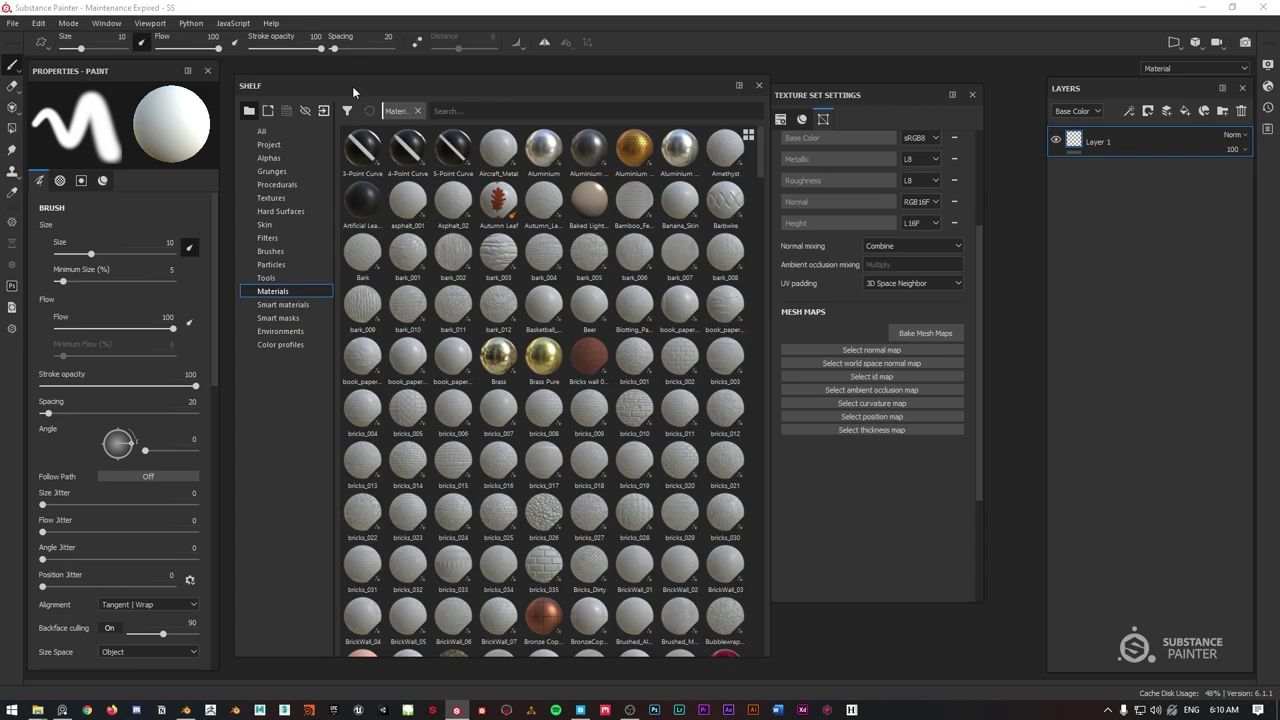
drag(500, 250, 636, 266)
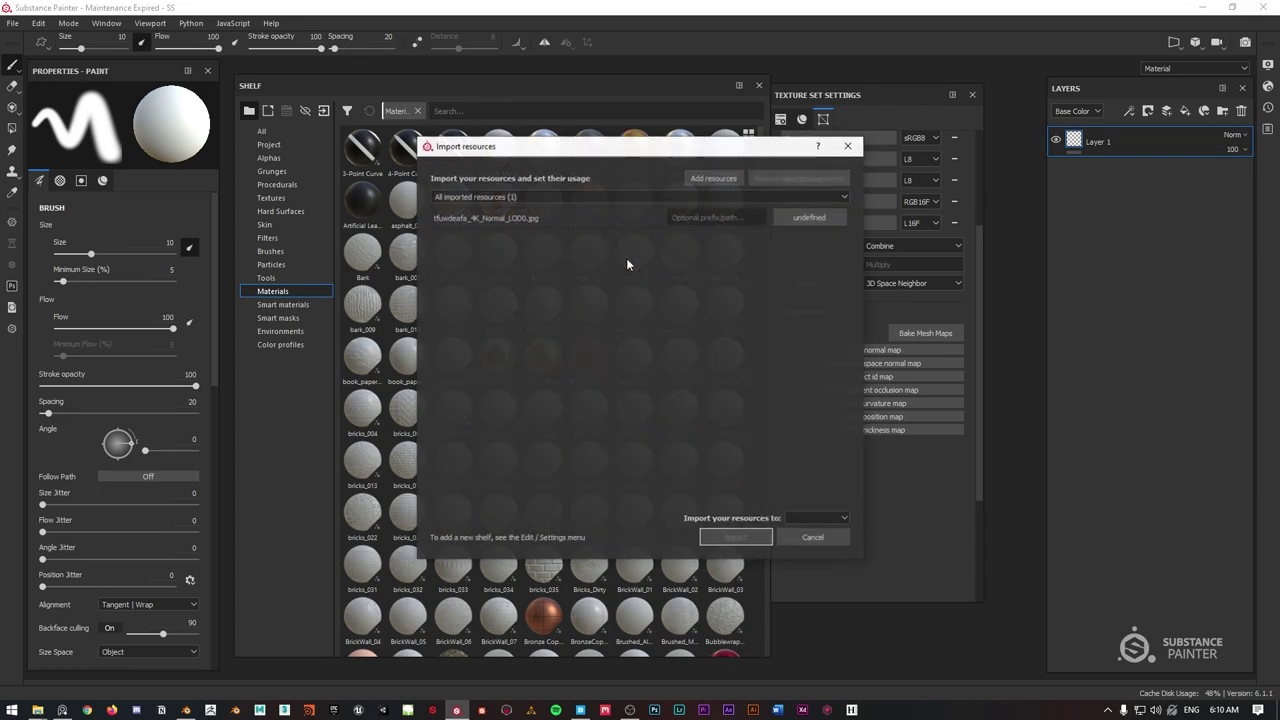
Set the normal map's usage to texture and import it into project 'SS'.
click(812, 218)
click(812, 218)
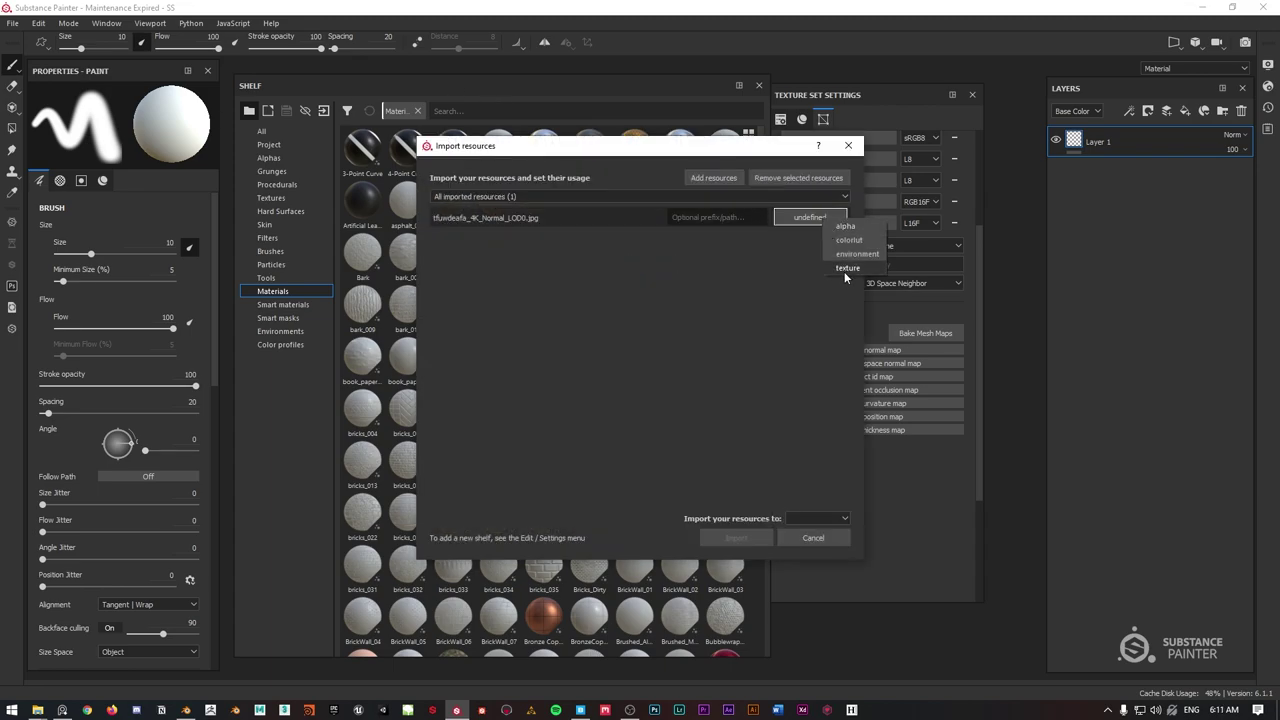
click(848, 272)
click(815, 518)
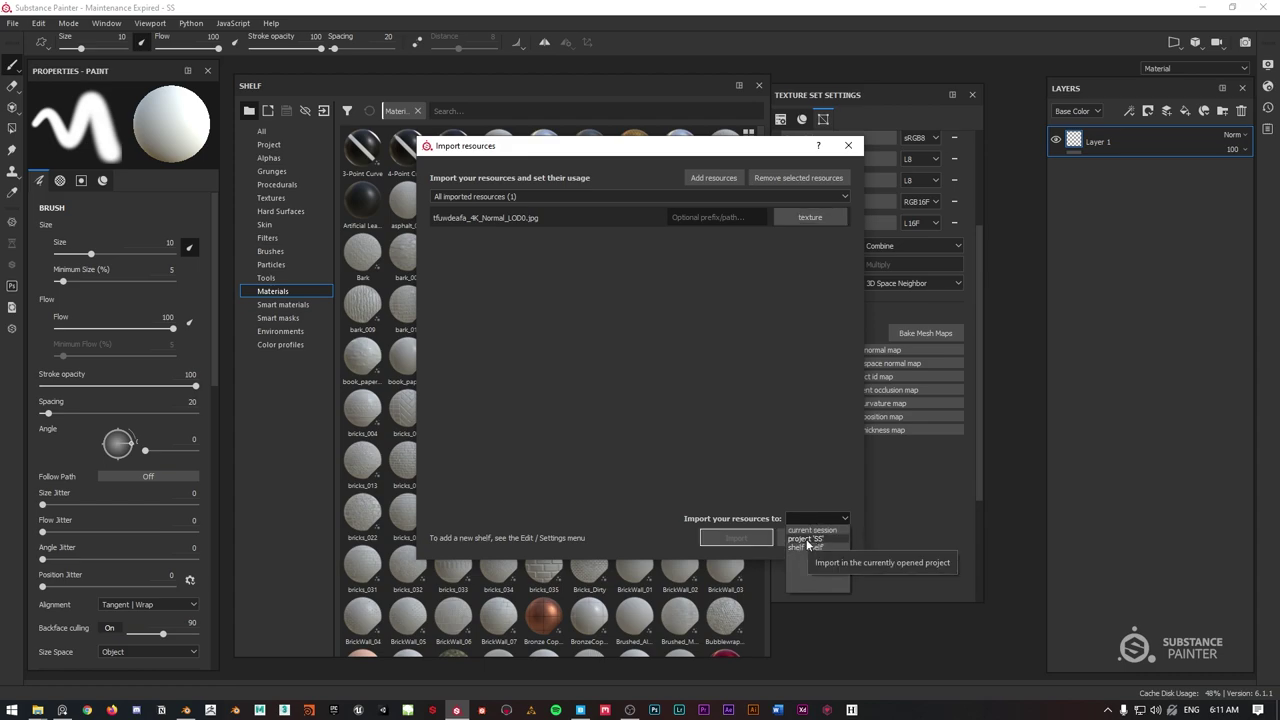
click(807, 540)
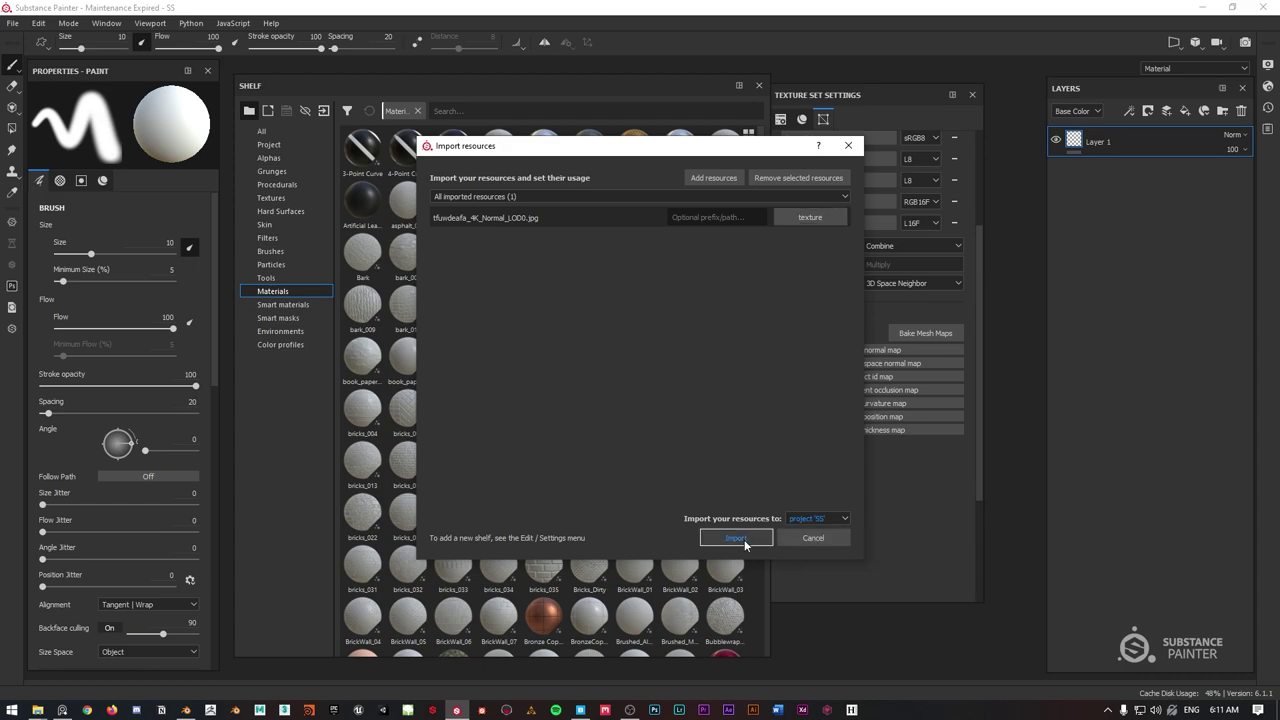
click(745, 540)
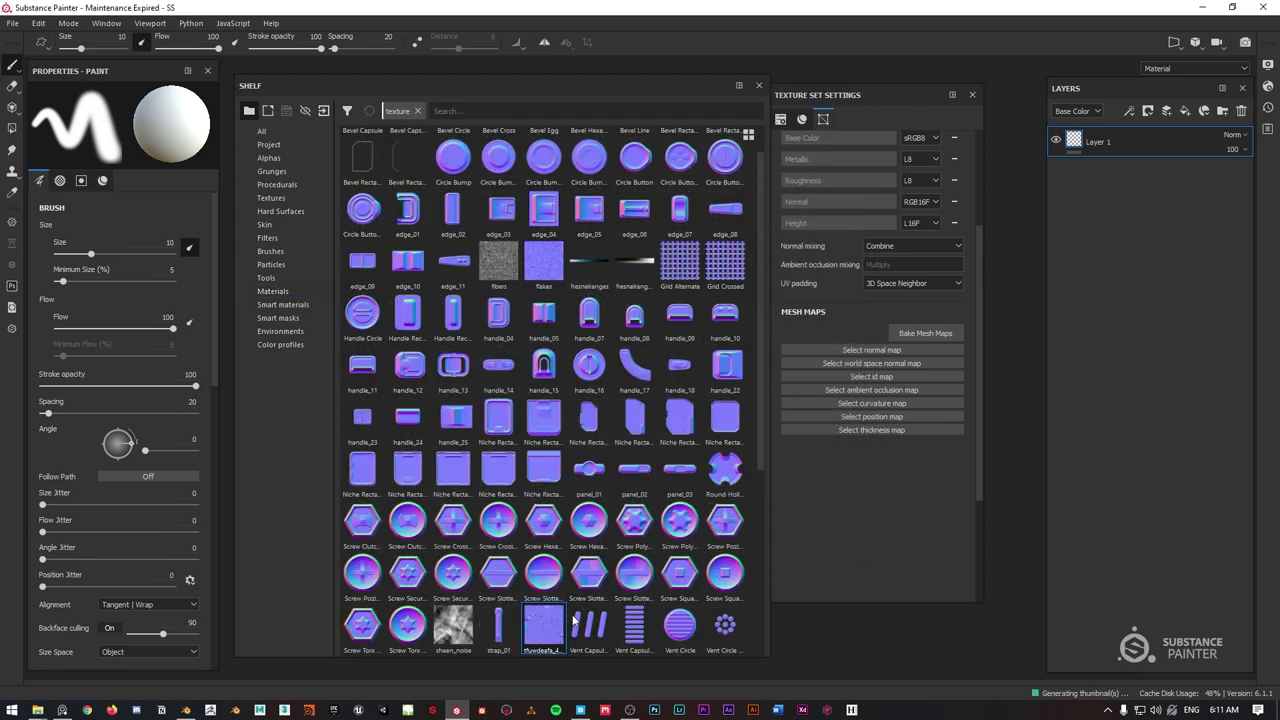
Assign tfuwdeafa_4K_Normal_LOD0 as the texture set's Normal mesh map and inspect the carved detail on the plinth.
drag(544, 630, 884, 350)
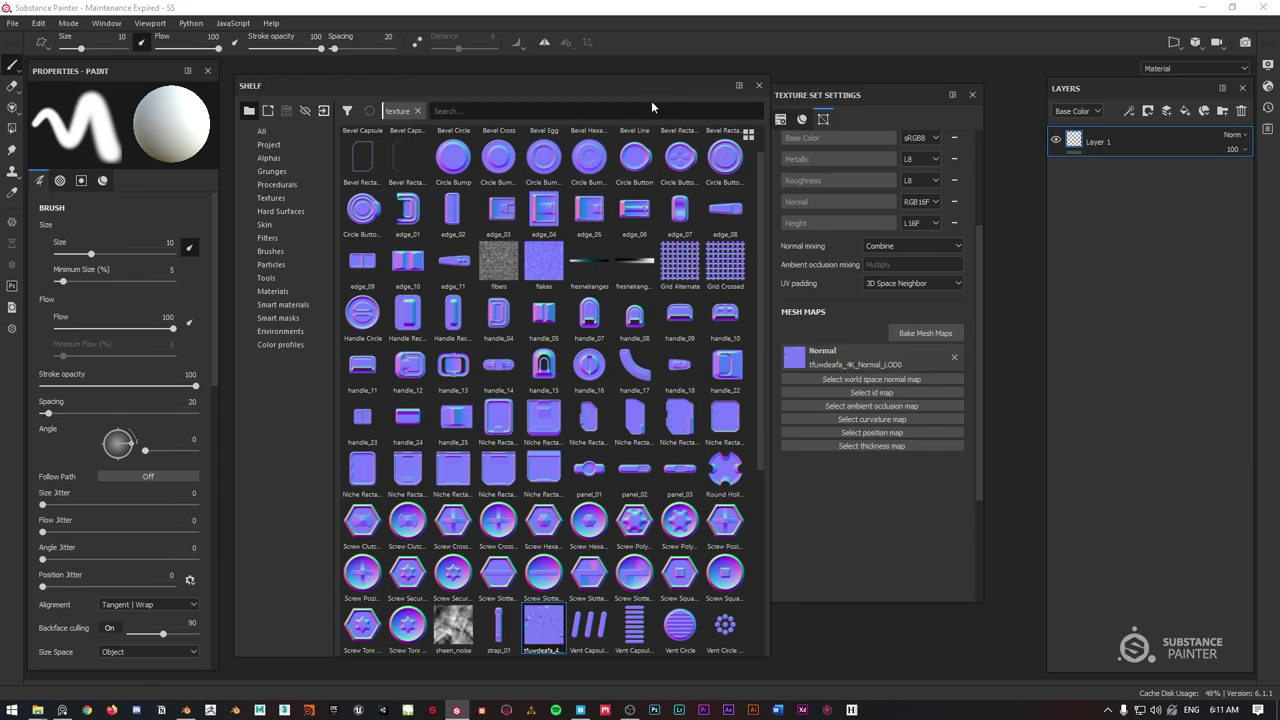
drag(580, 92, 0, 99)
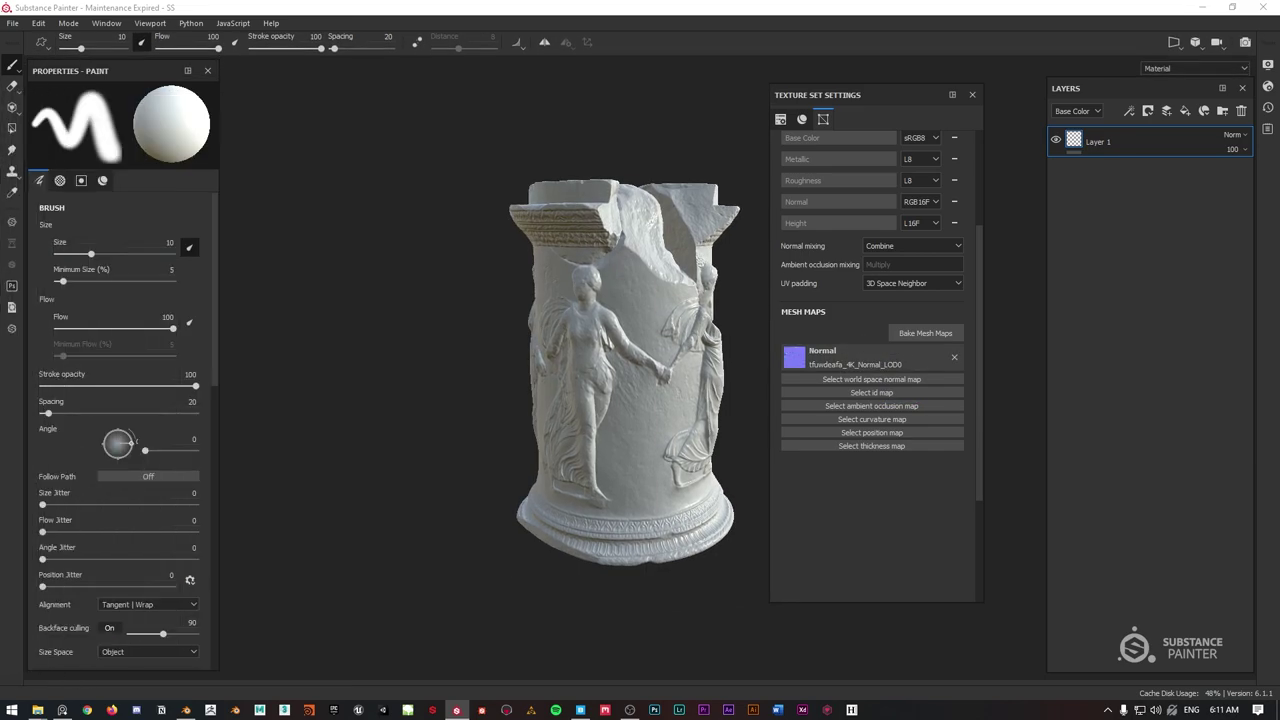
alt+drag(701, 263, 646, 296)
scroll(620, 300, up, 5)
scroll(645, 297, down, 8)
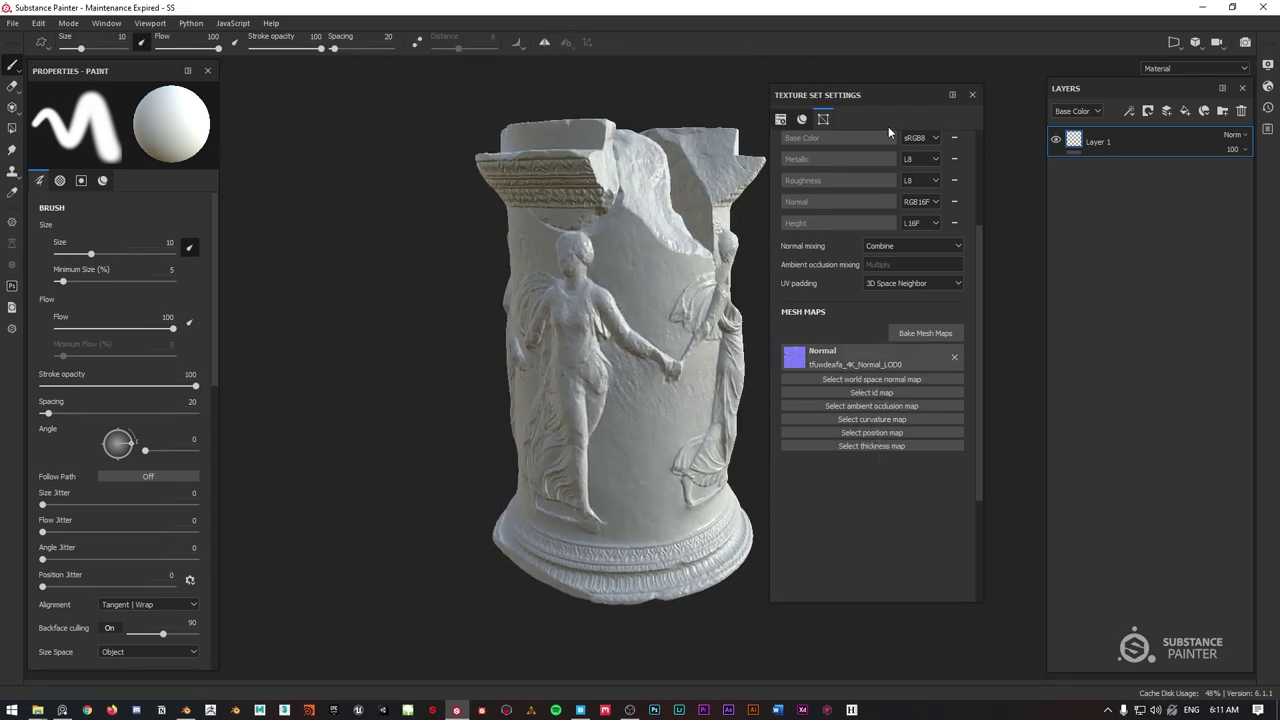
click(972, 94)
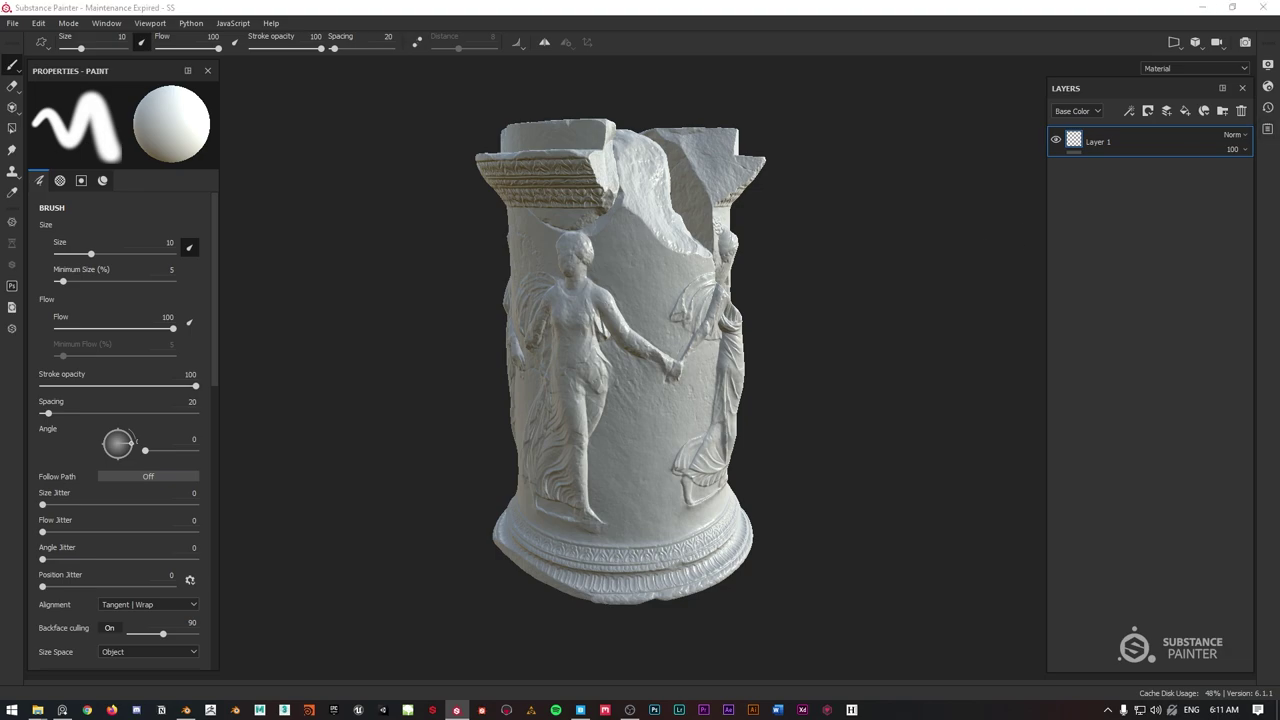
Set up mesh map baking with a 4096 output size and the low poly mesh as high poly, excluding the Normal and ID maps.
drag(720, 0, 793, 110)
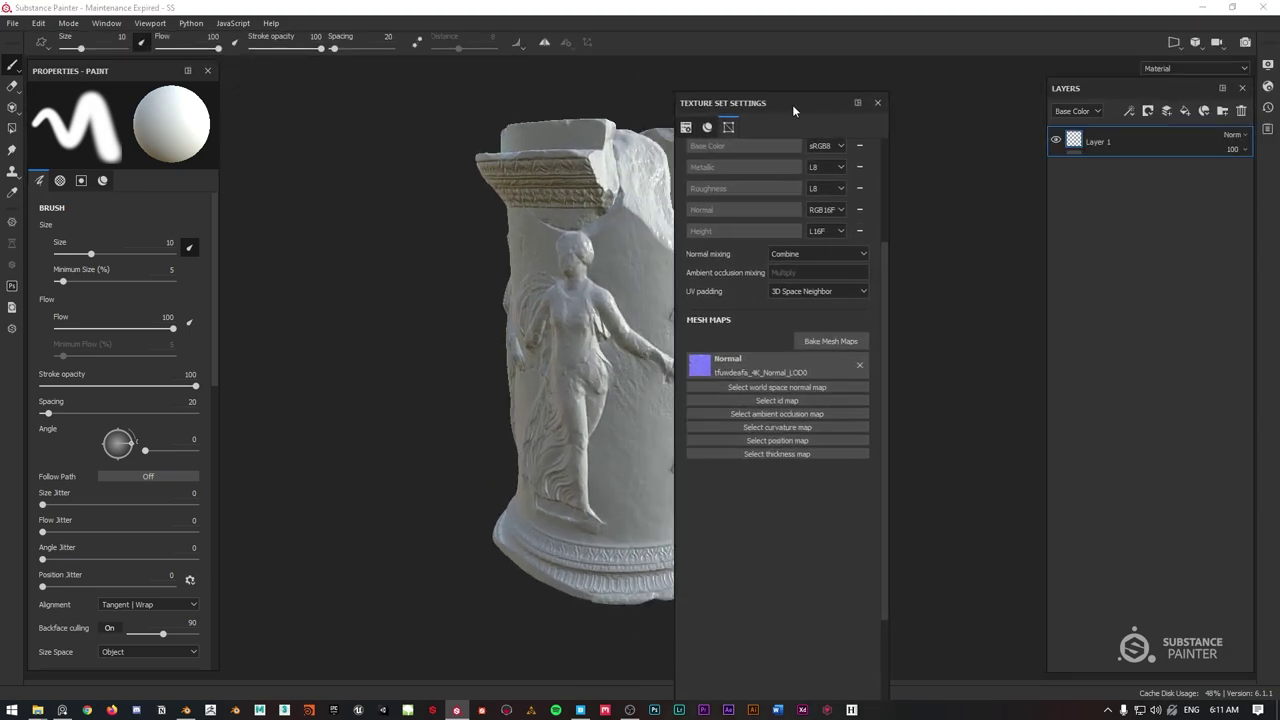
click(826, 341)
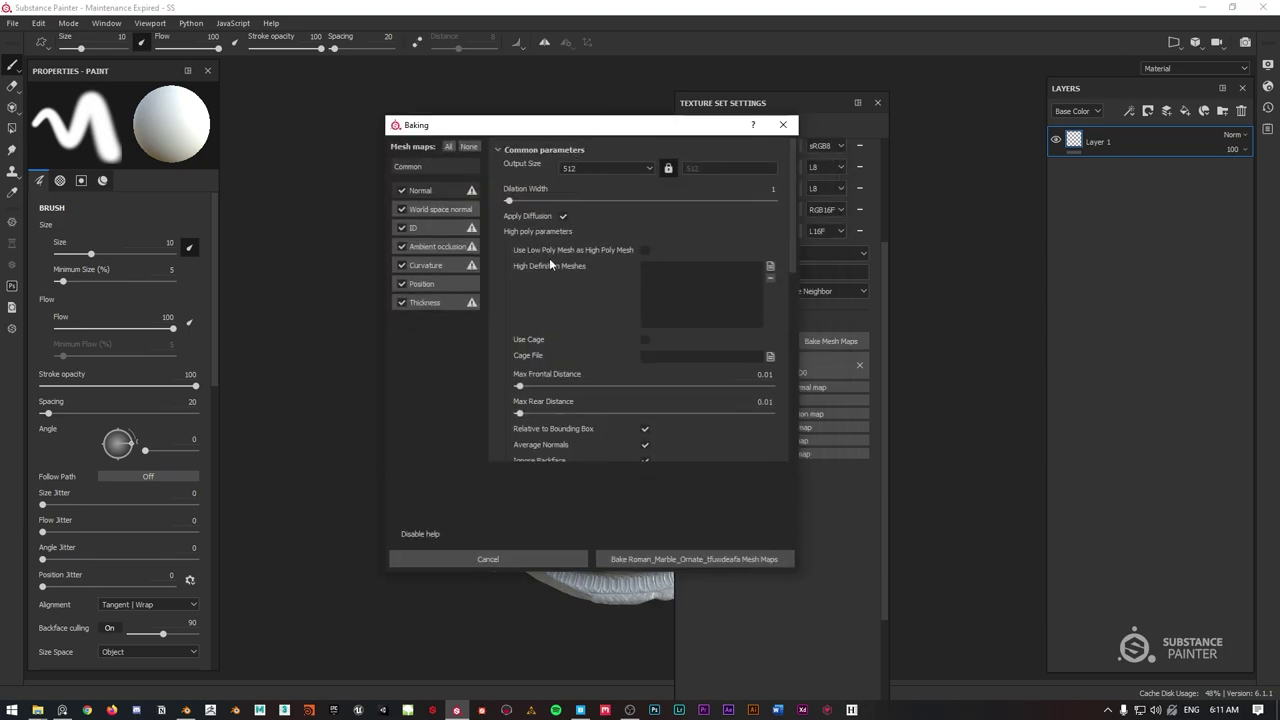
click(645, 250)
click(624, 167)
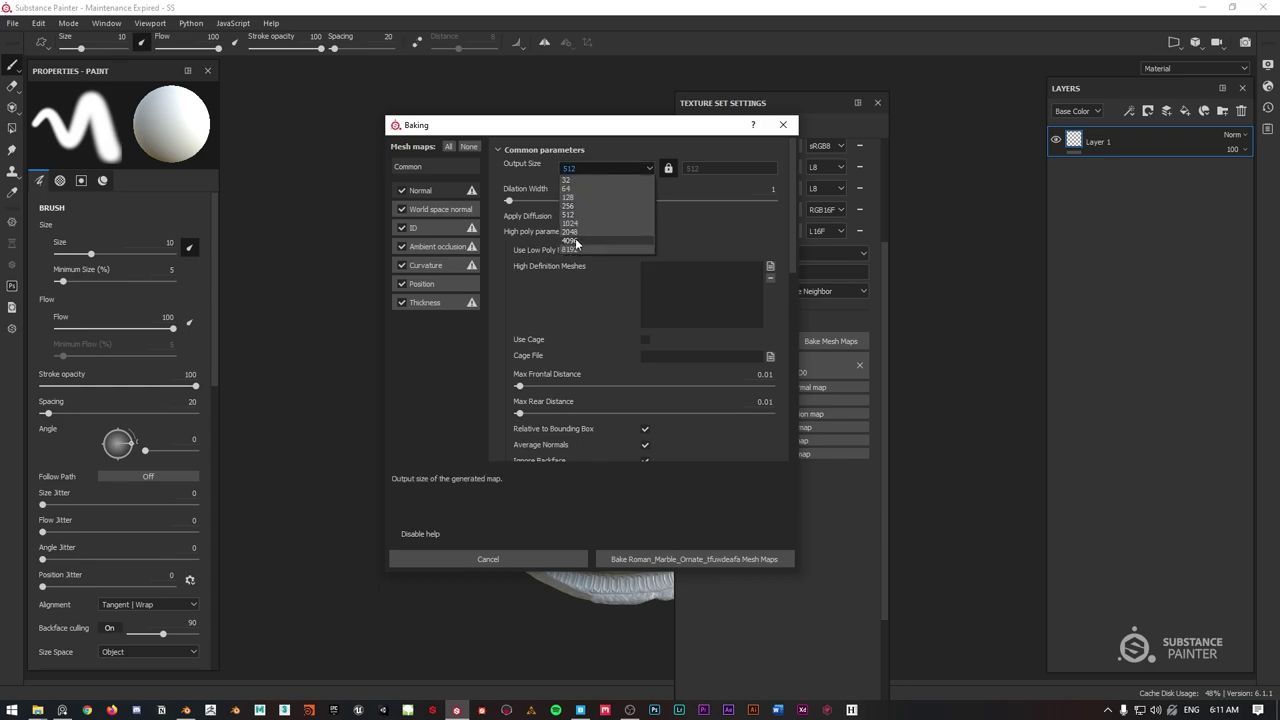
click(576, 242)
click(402, 191)
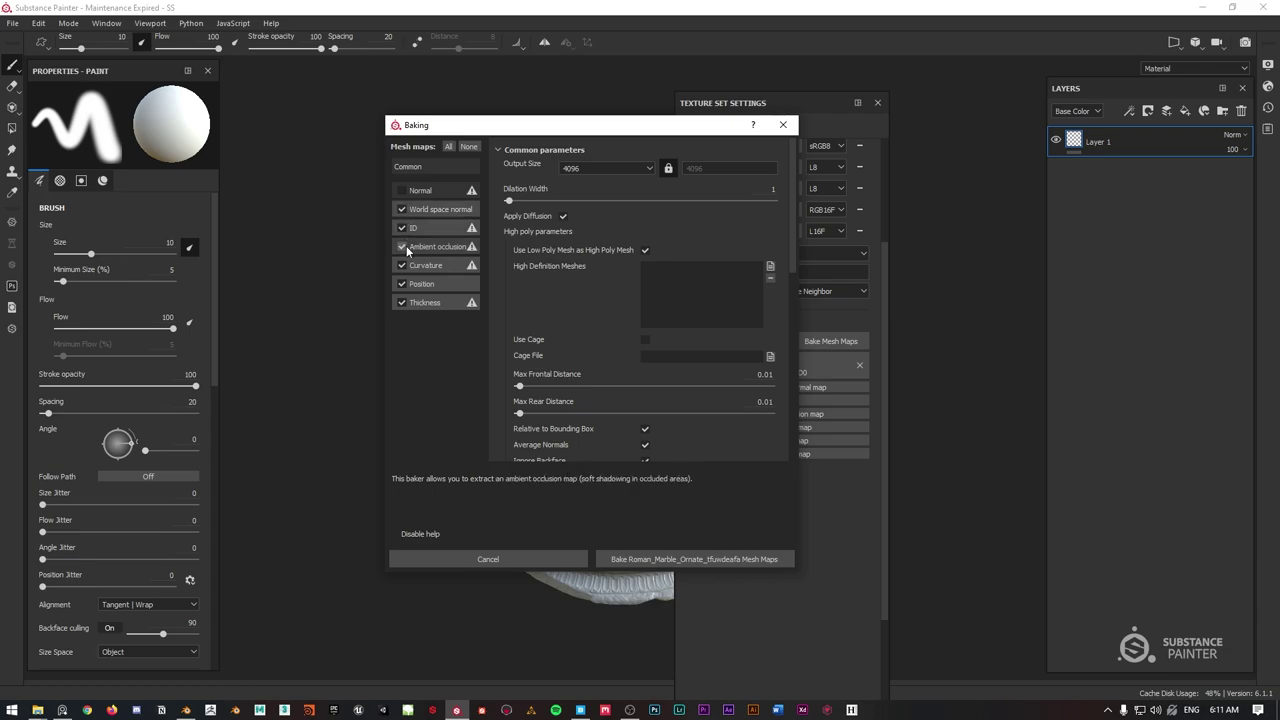
click(402, 228)
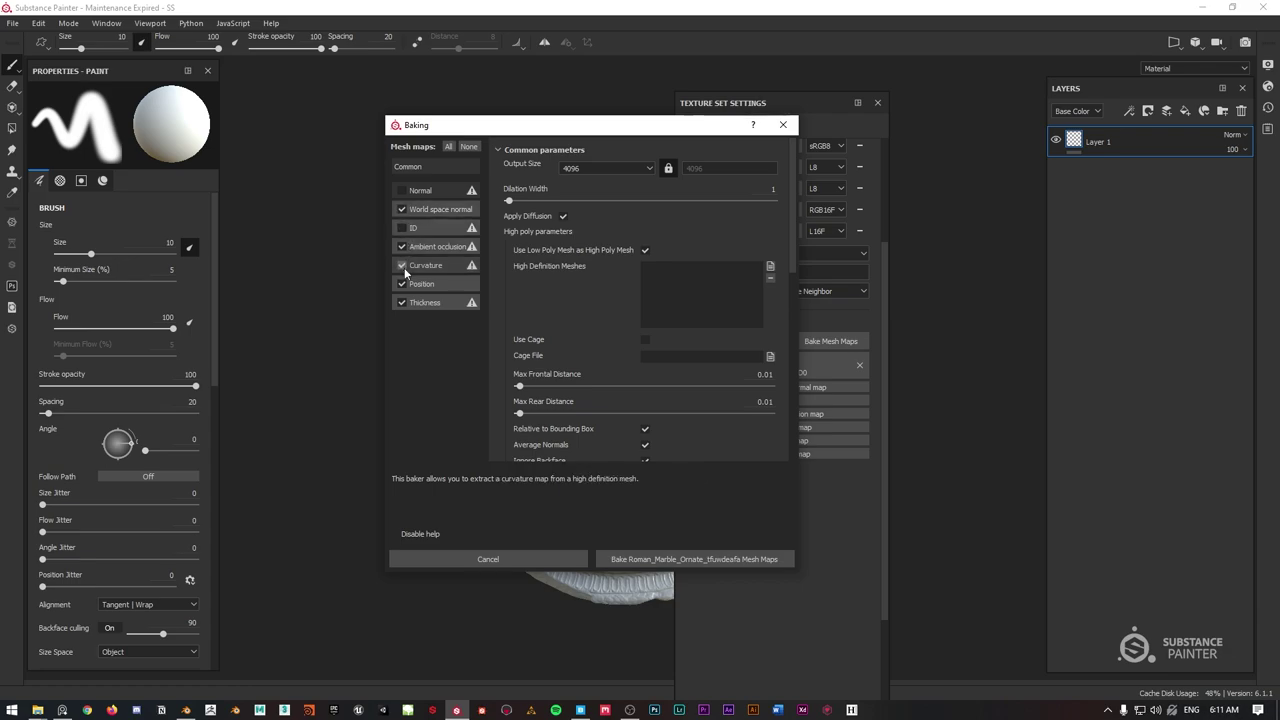
Exclude the Thickness map, bake the selected mesh maps, and move the Texture Set Settings panel off the viewport.
click(401, 303)
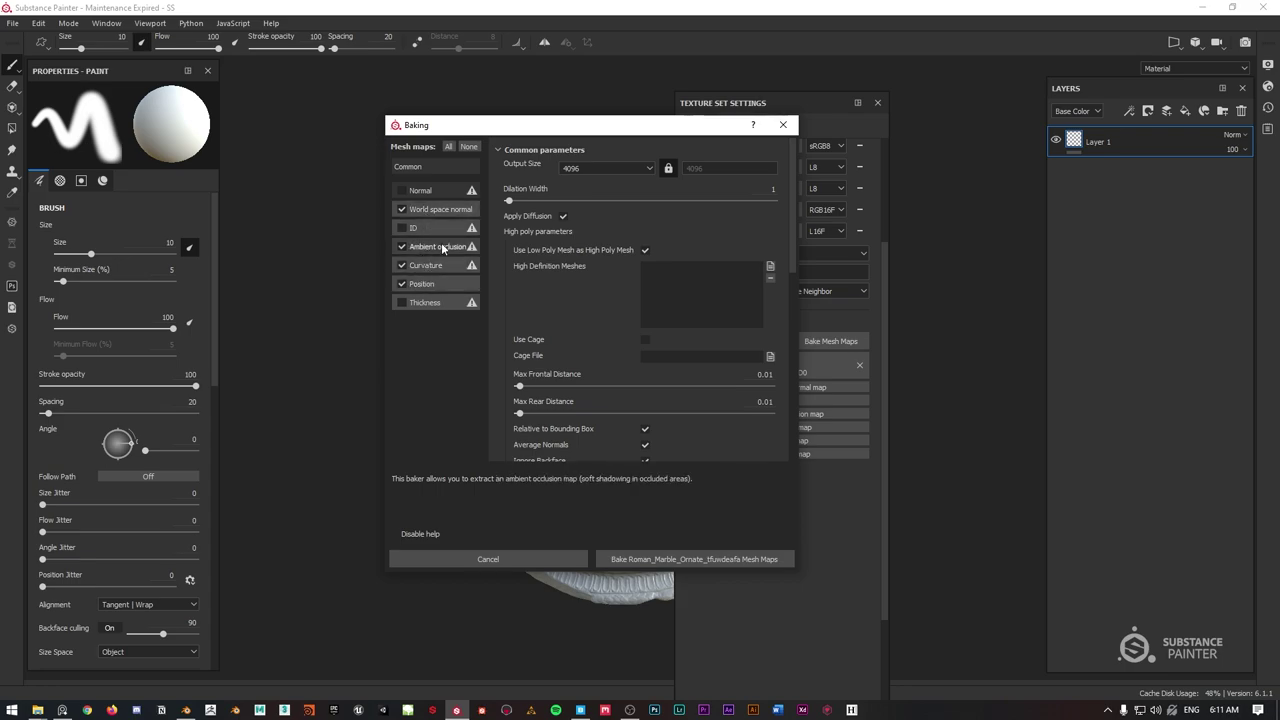
click(711, 563)
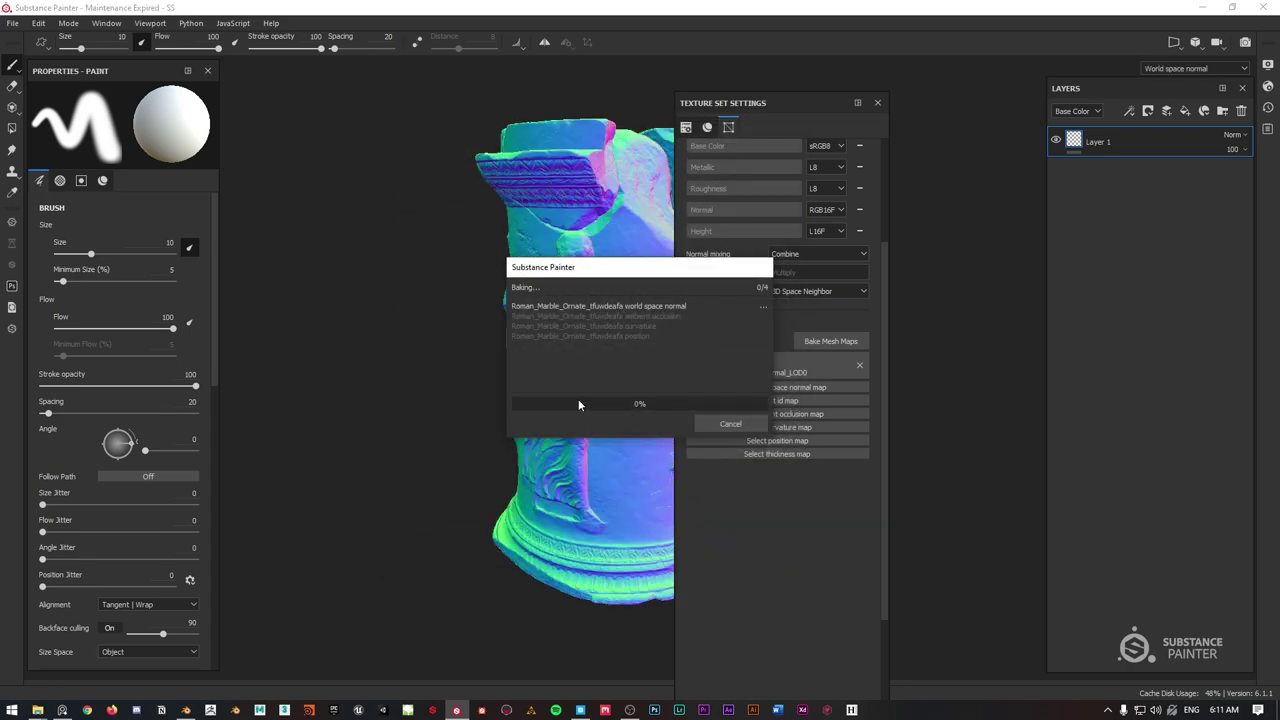
drag(598, 289, 913, 236)
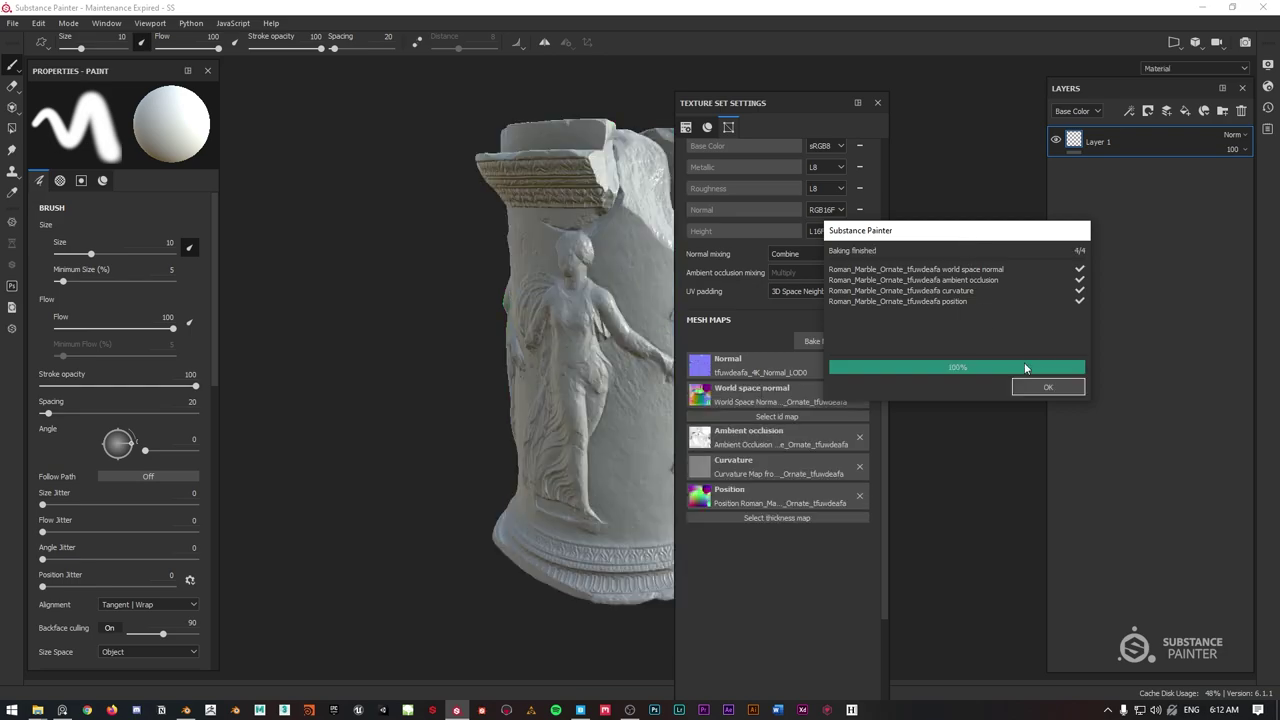
click(1043, 387)
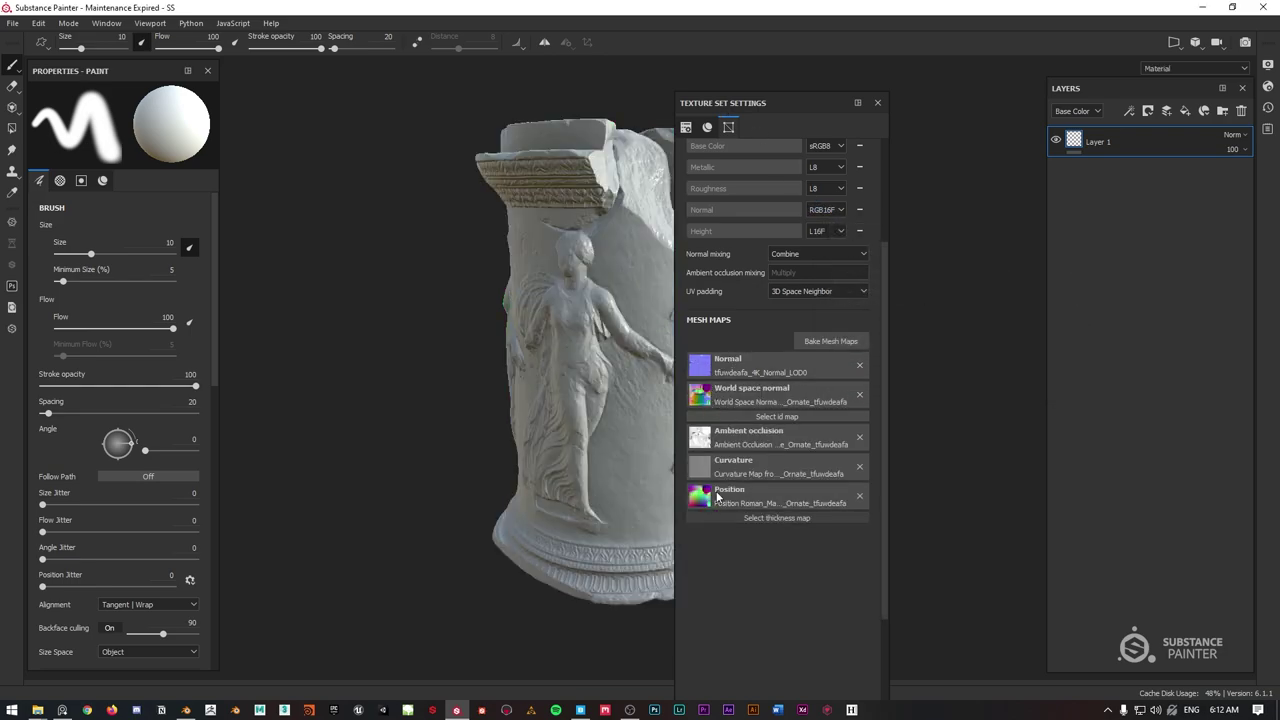
drag(757, 103, 1279, 125)
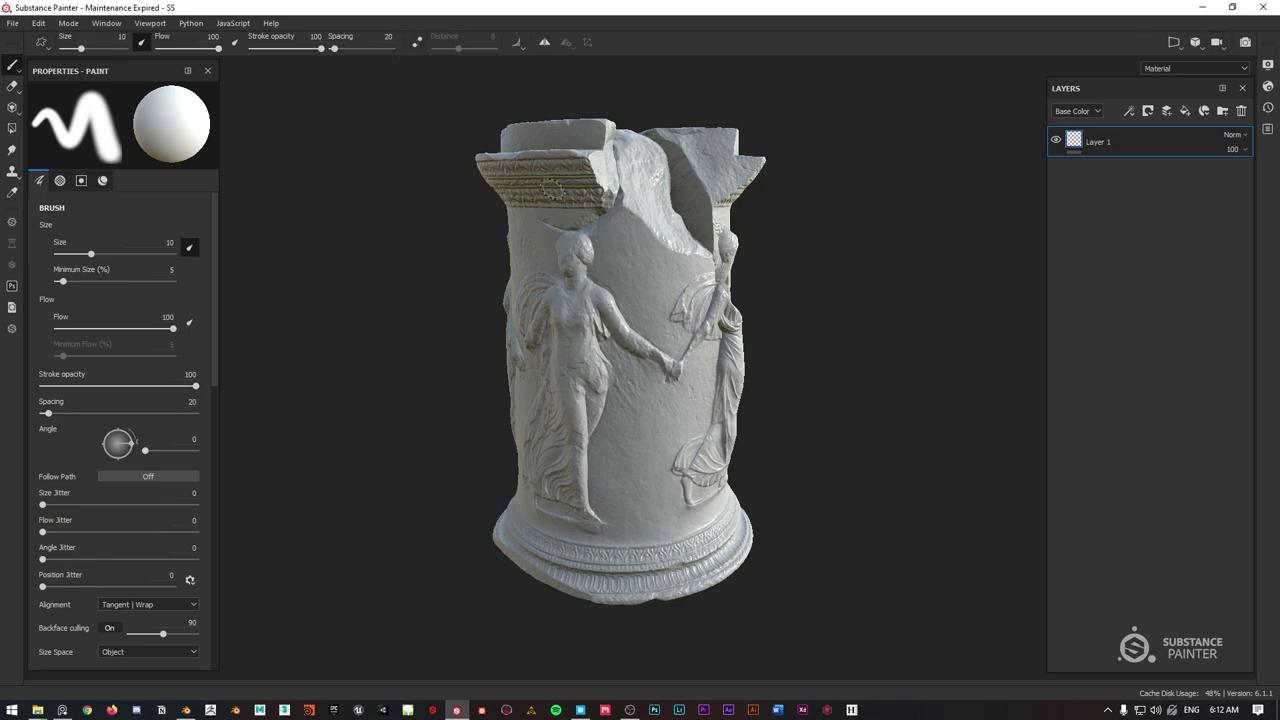
Replace Layer 1 with a fill layer and set its base color to beige-gray, RGB 0.338, 0.313, 0.247.
alt+drag(777, 231, 777, 212)
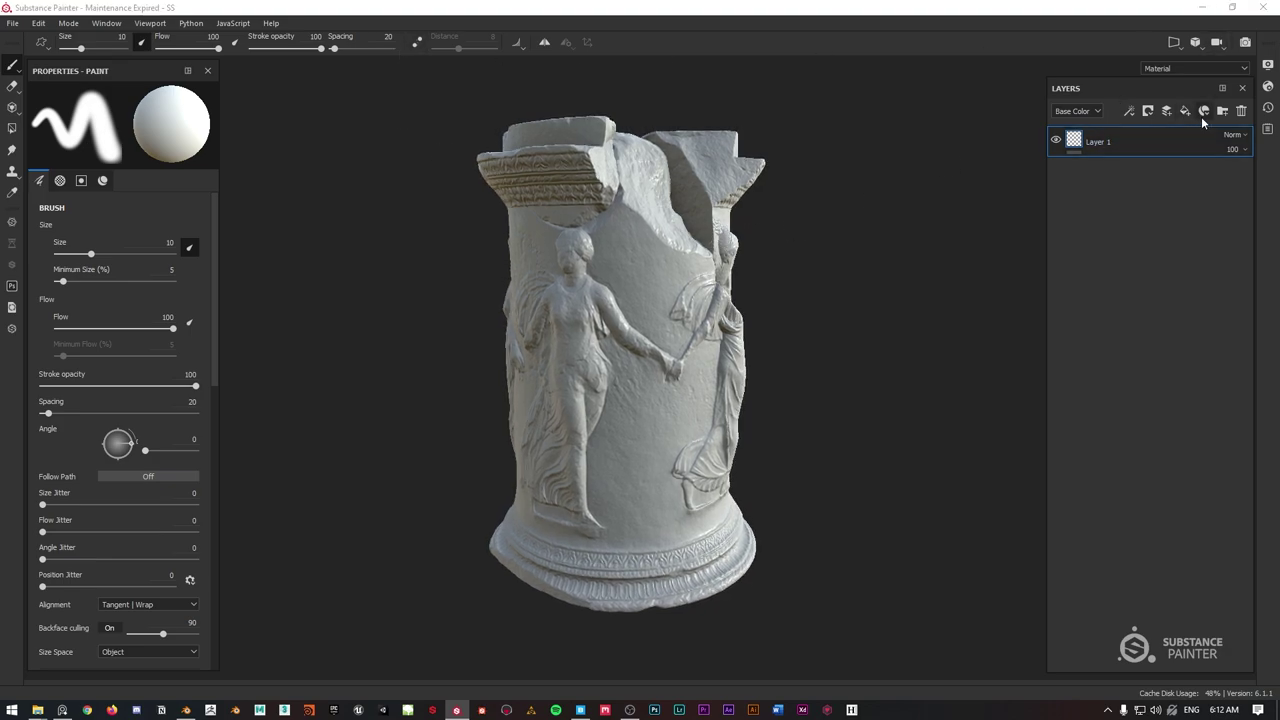
key(Delete)
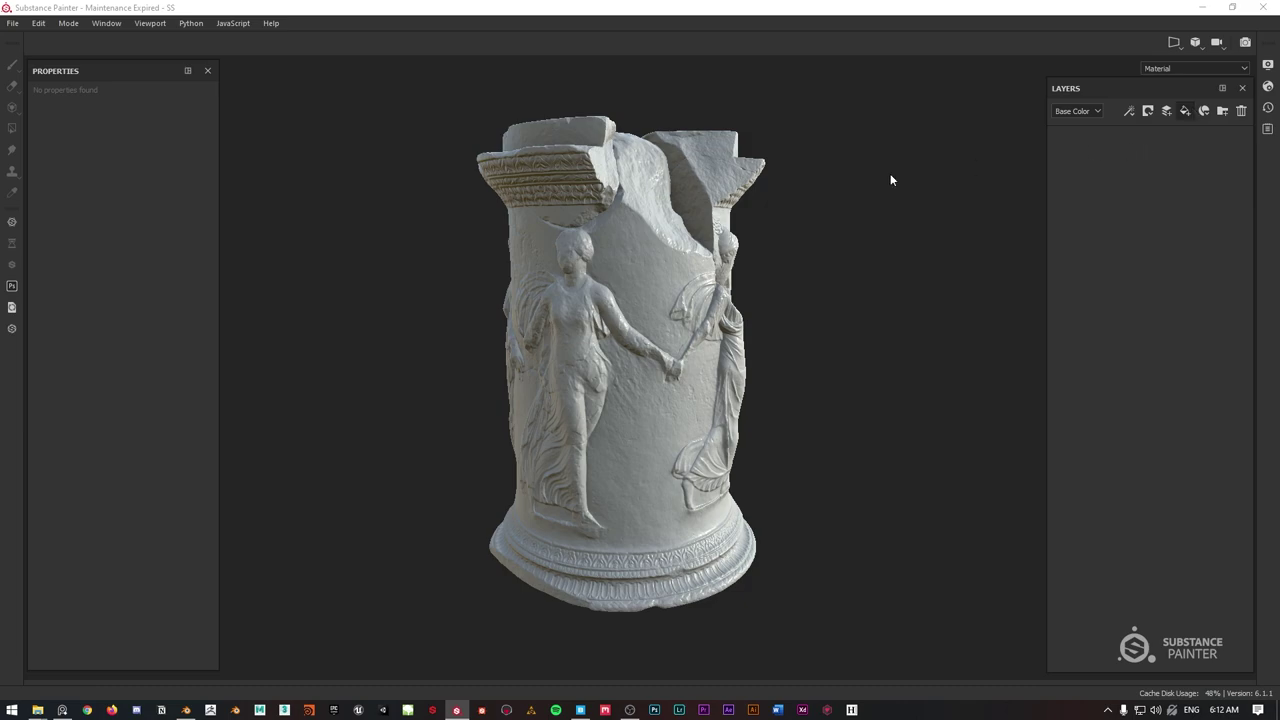
click(1169, 112)
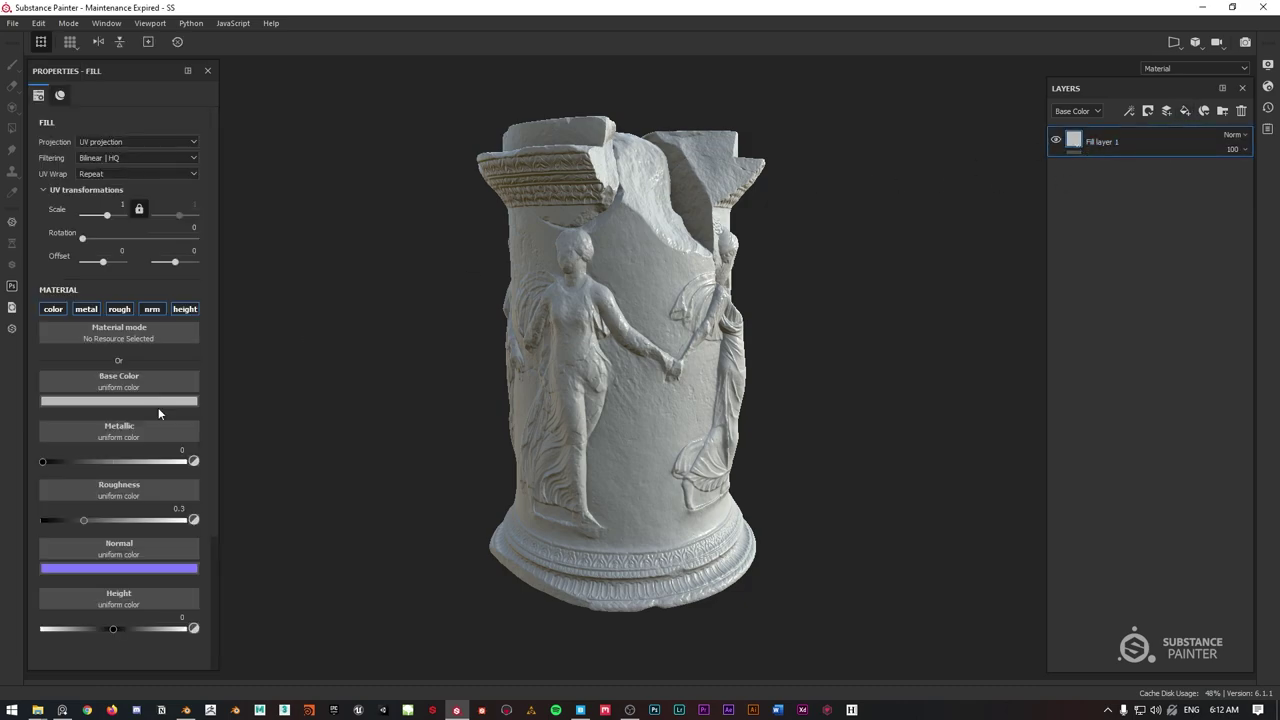
click(110, 401)
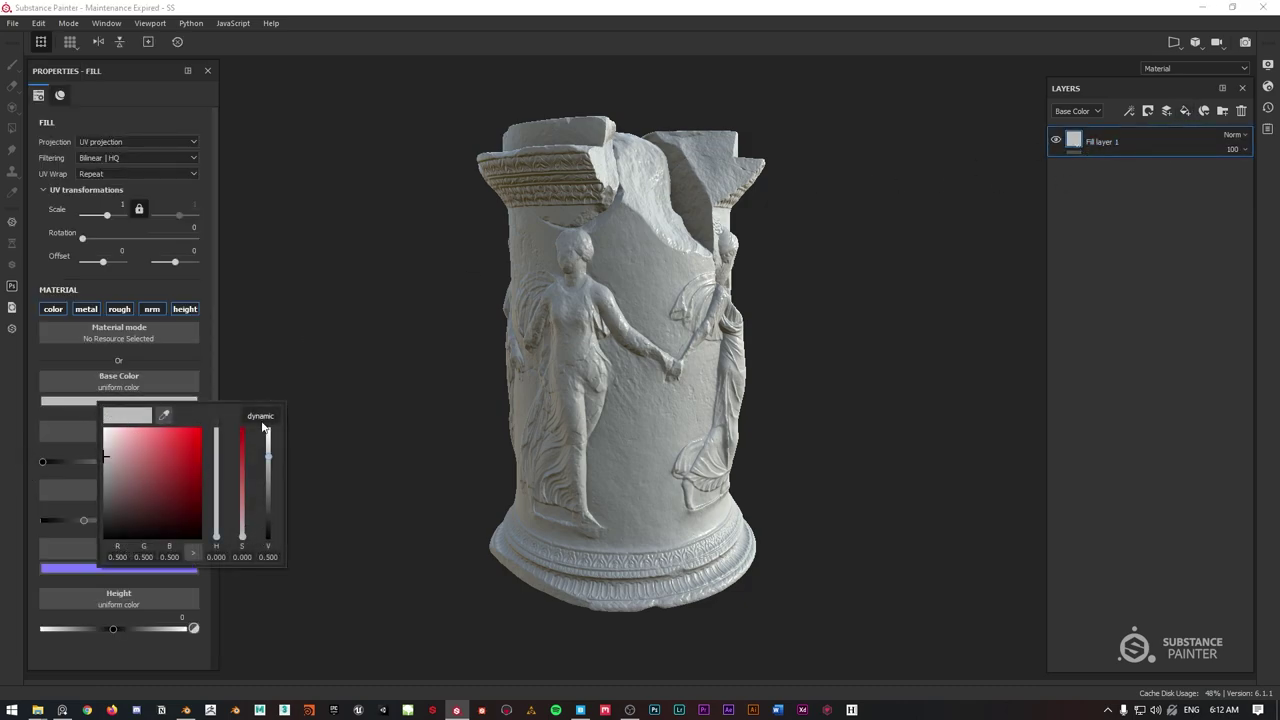
drag(216, 534, 216, 527)
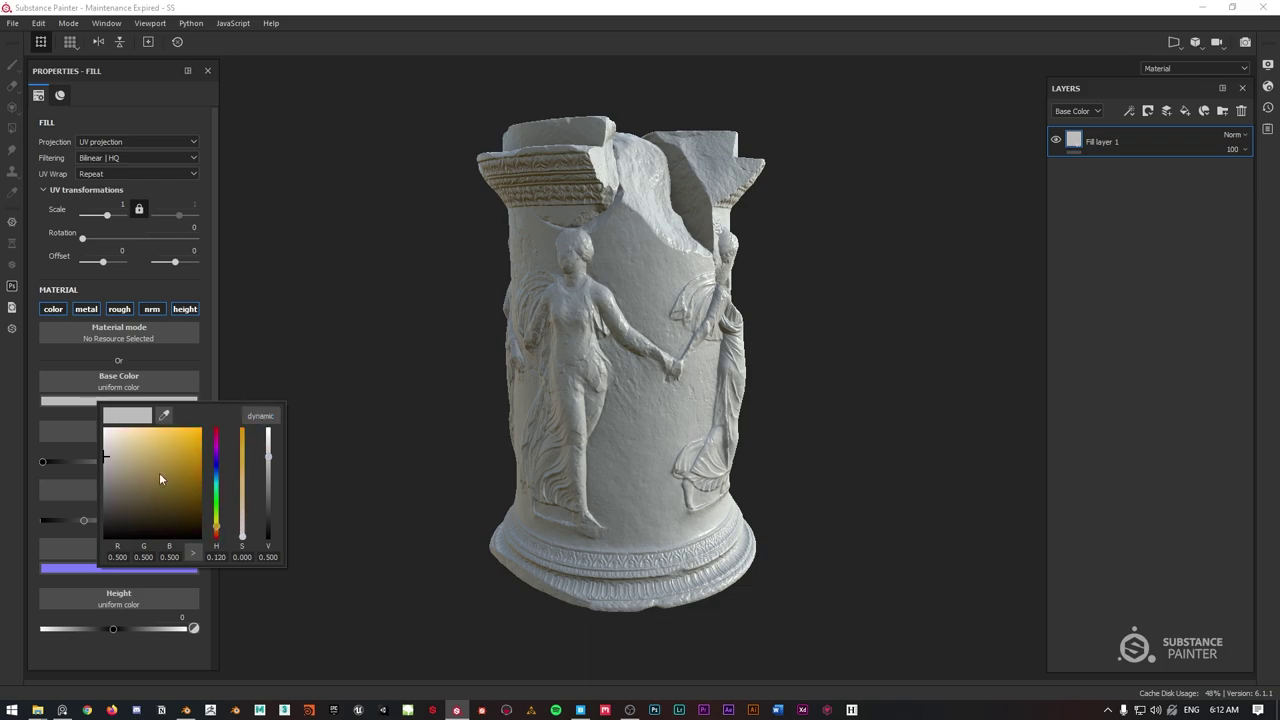
click(112, 470)
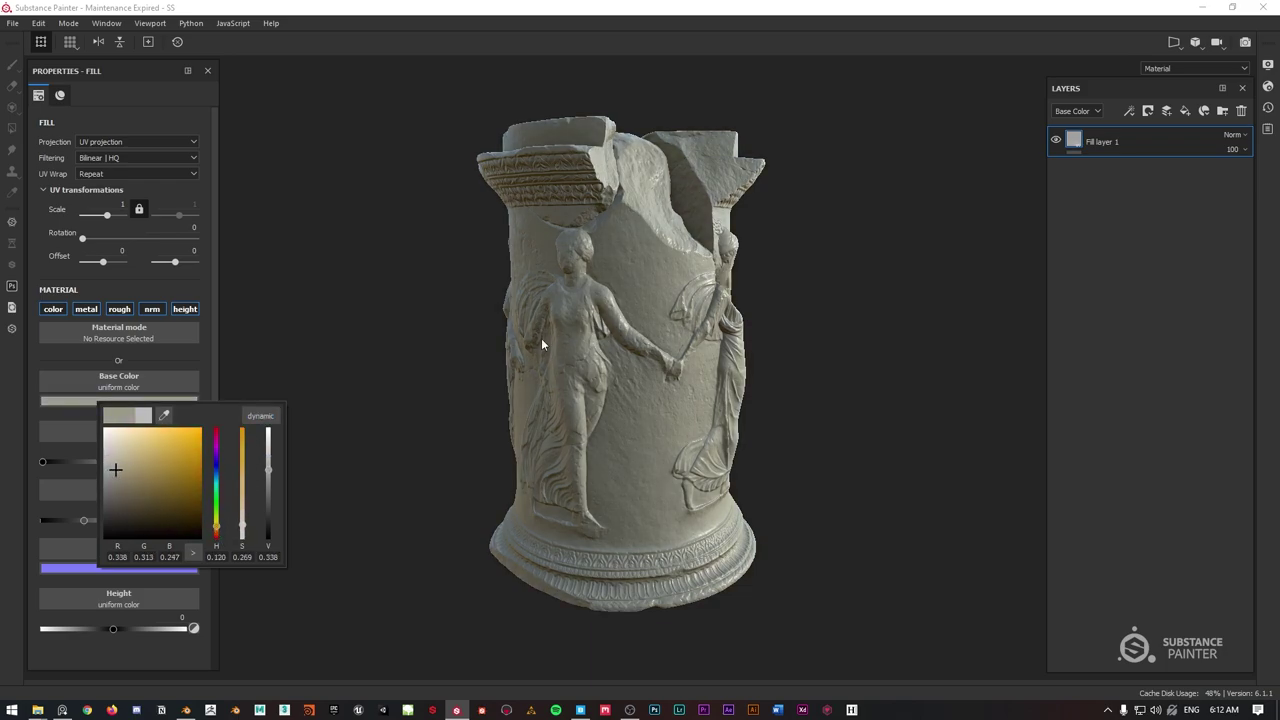
click(405, 506)
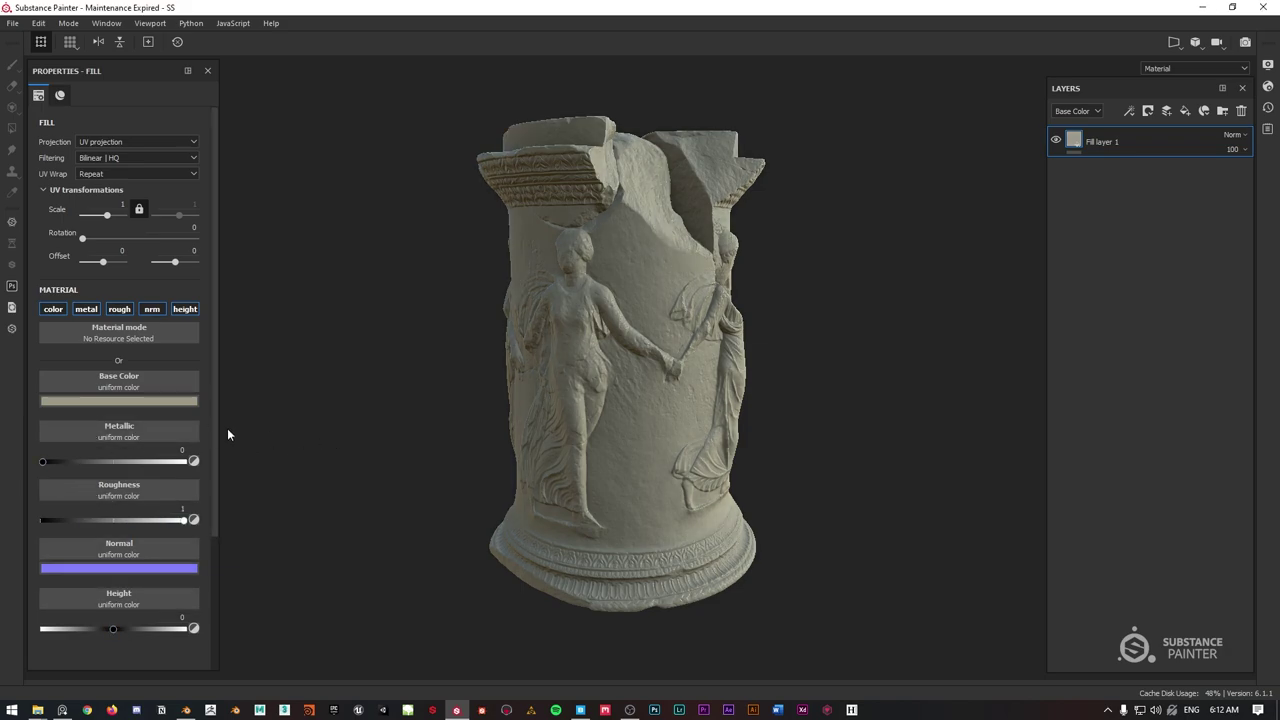
Set the fill layer's roughness to 0.5479 and check the plinth's shading under rotated lighting.
alt+drag(718, 258, 669, 254)
shift+right_drag(722, 269, 647, 281)
drag(181, 521, 120, 520)
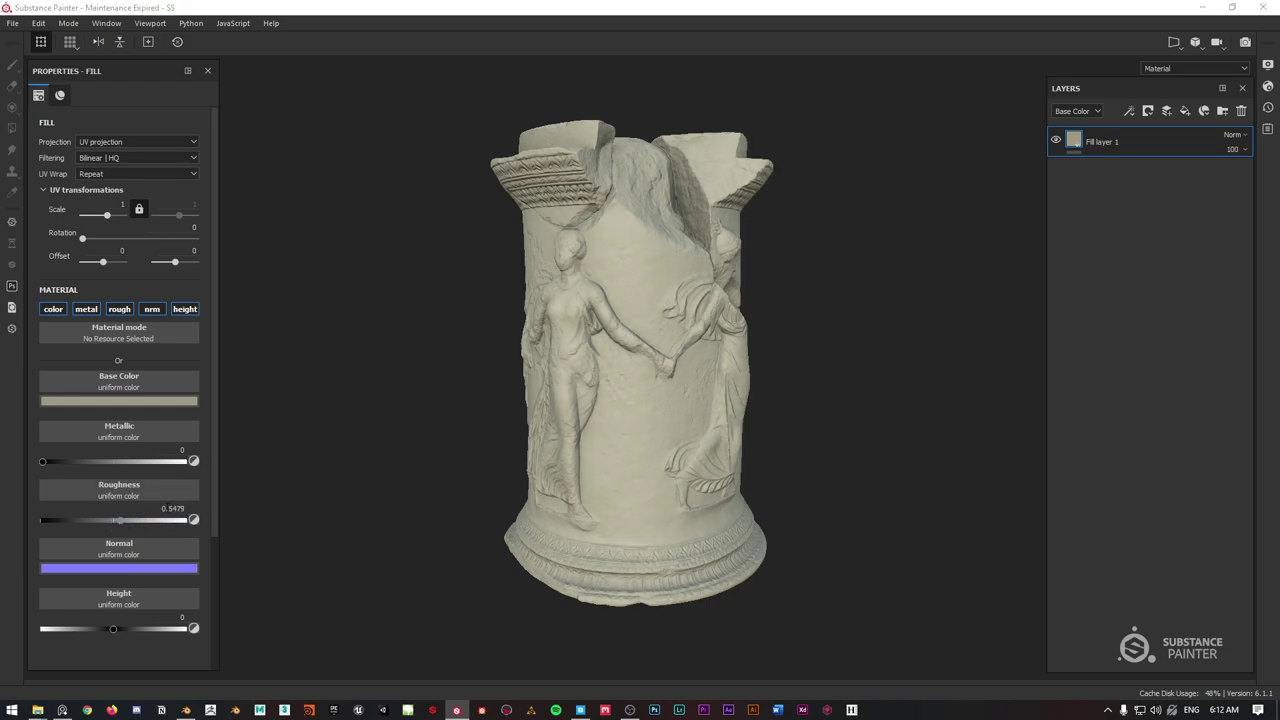
shift+right_drag(532, 339, 500, 365)
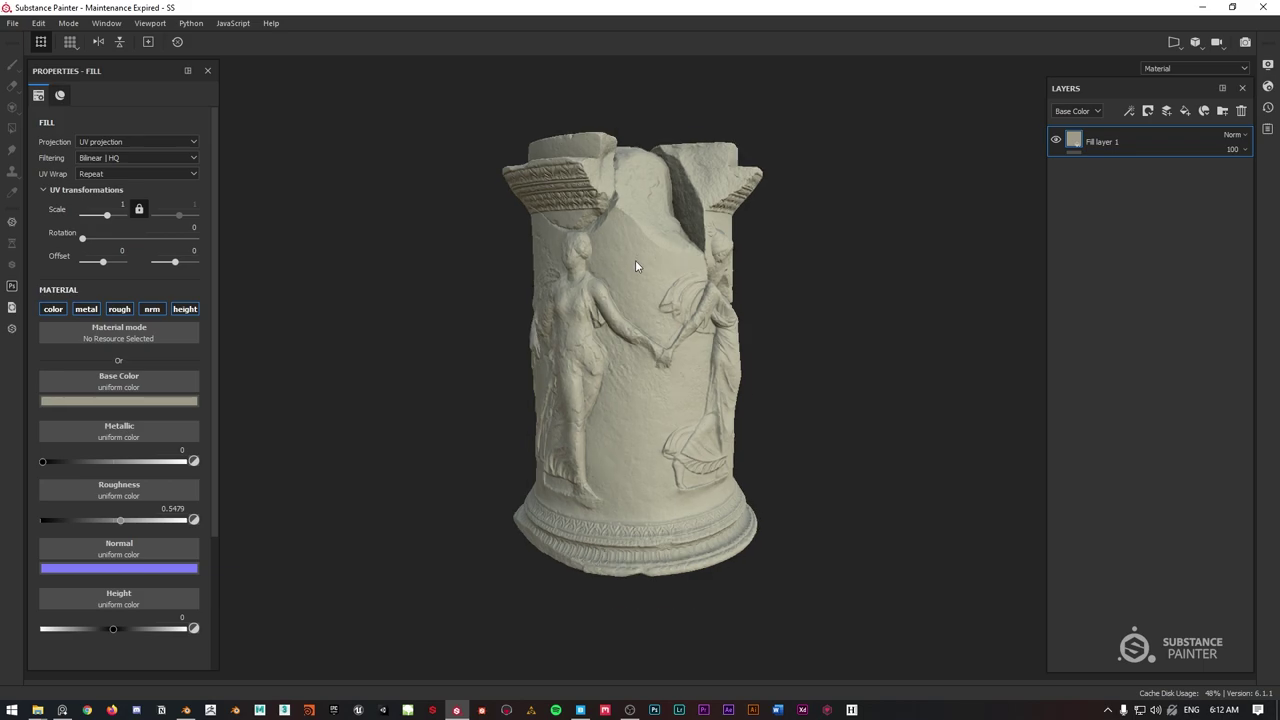
mouse_move(636, 260)
alt+mouse_down()
mouse_move(603, 277)
mouse_move(630, 280)
alt+mouse_up()
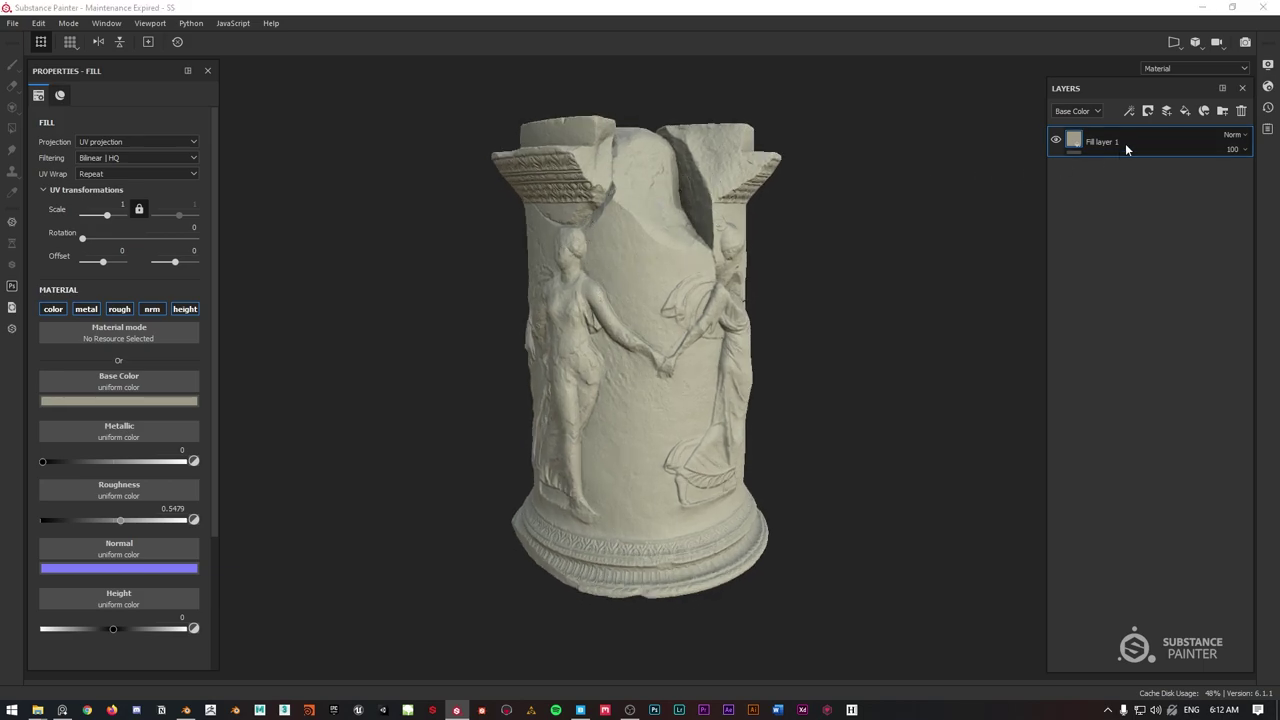
Add a second fill layer above the beige-gray one and give it a bright red base color.
click(1183, 110)
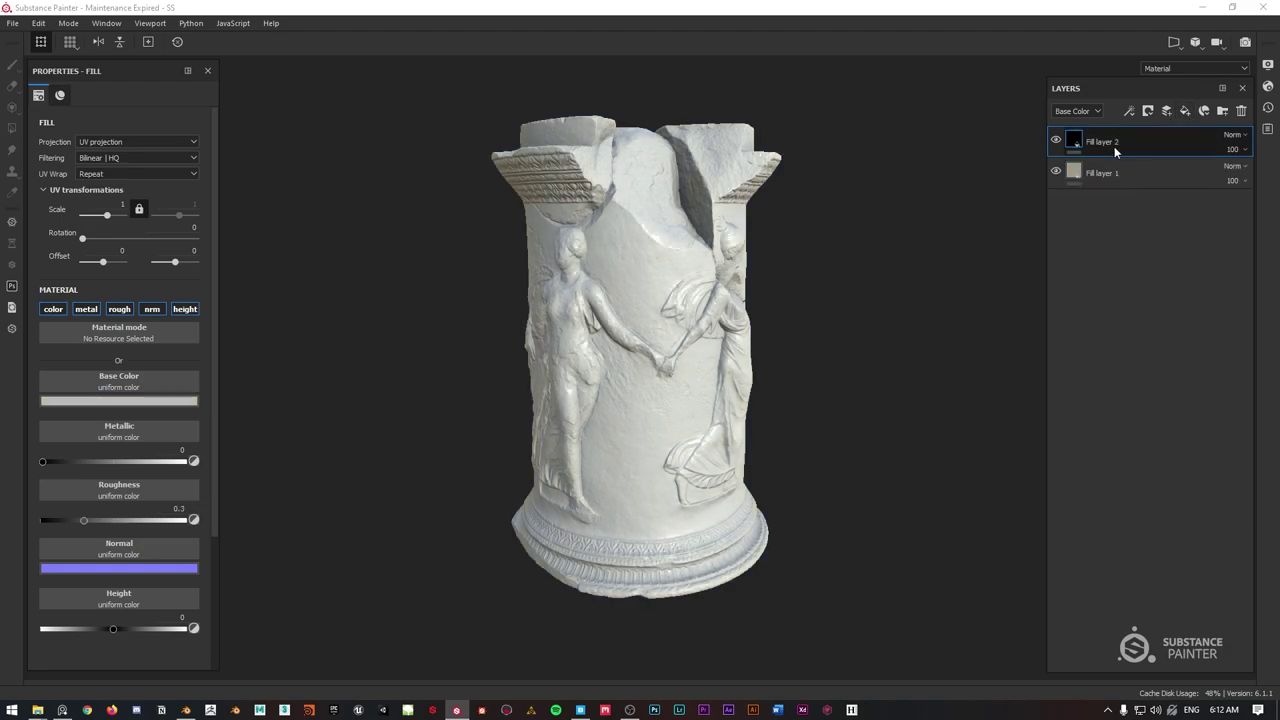
click(143, 400)
drag(216, 456, 269, 406)
click(380, 332)
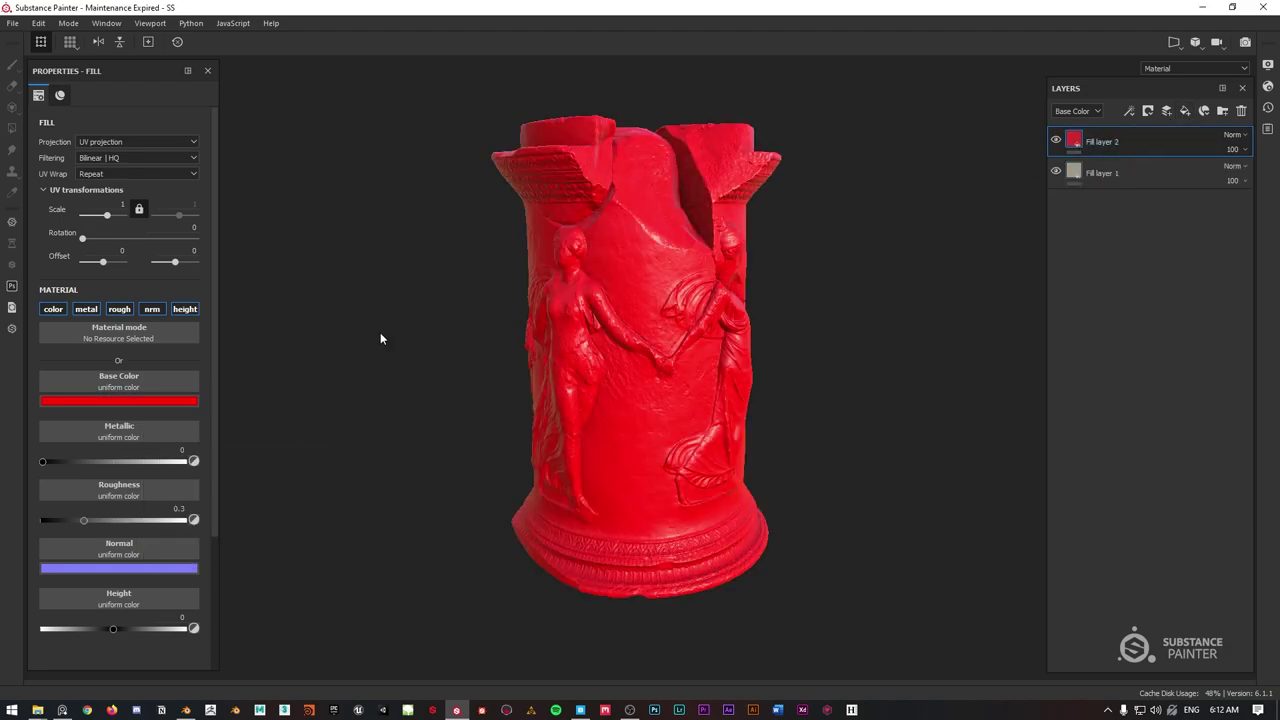
Add a black mask to the red fill layer and apply a Curvature generator to it.
right_click(1072, 146)
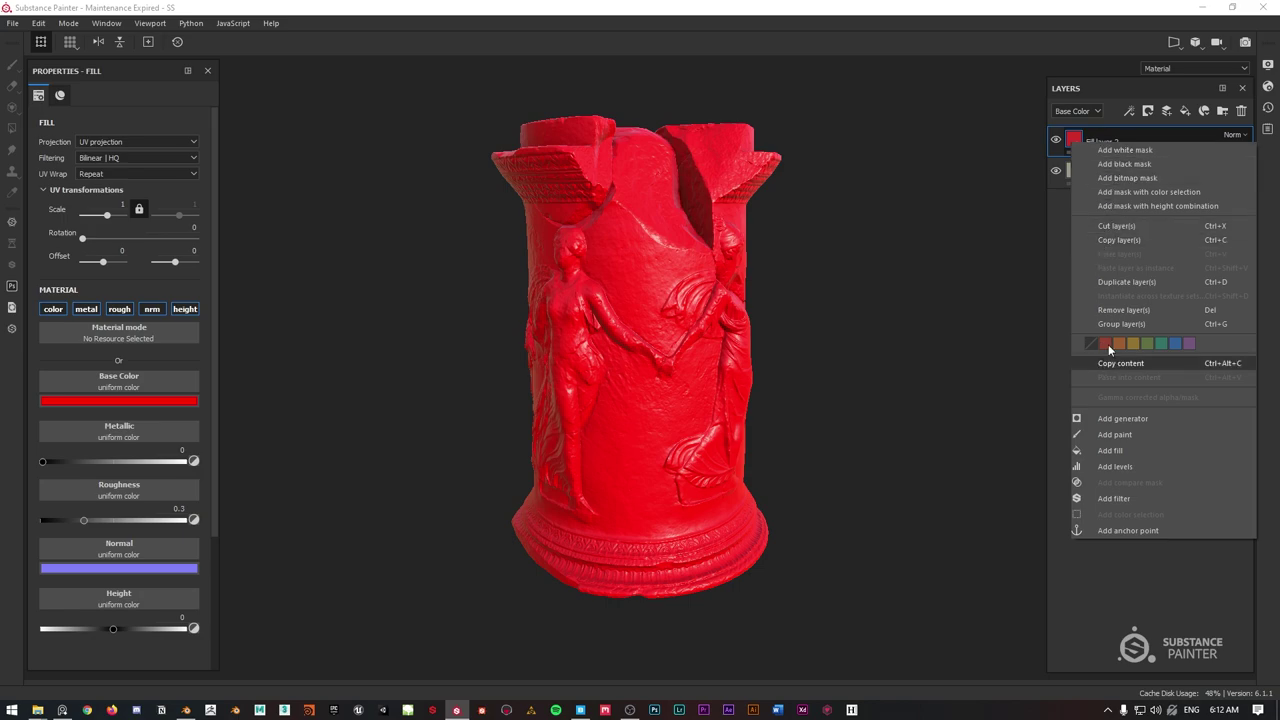
click(1098, 165)
right_click(1096, 143)
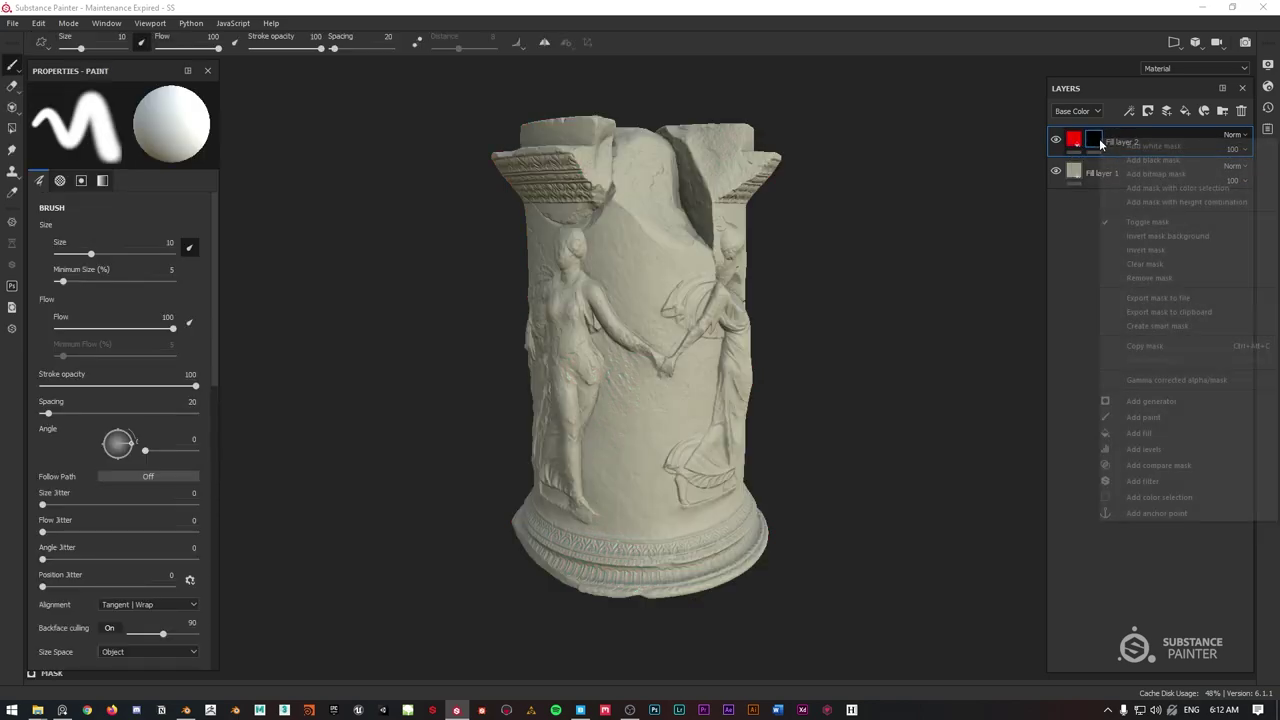
click(1105, 410)
click(182, 124)
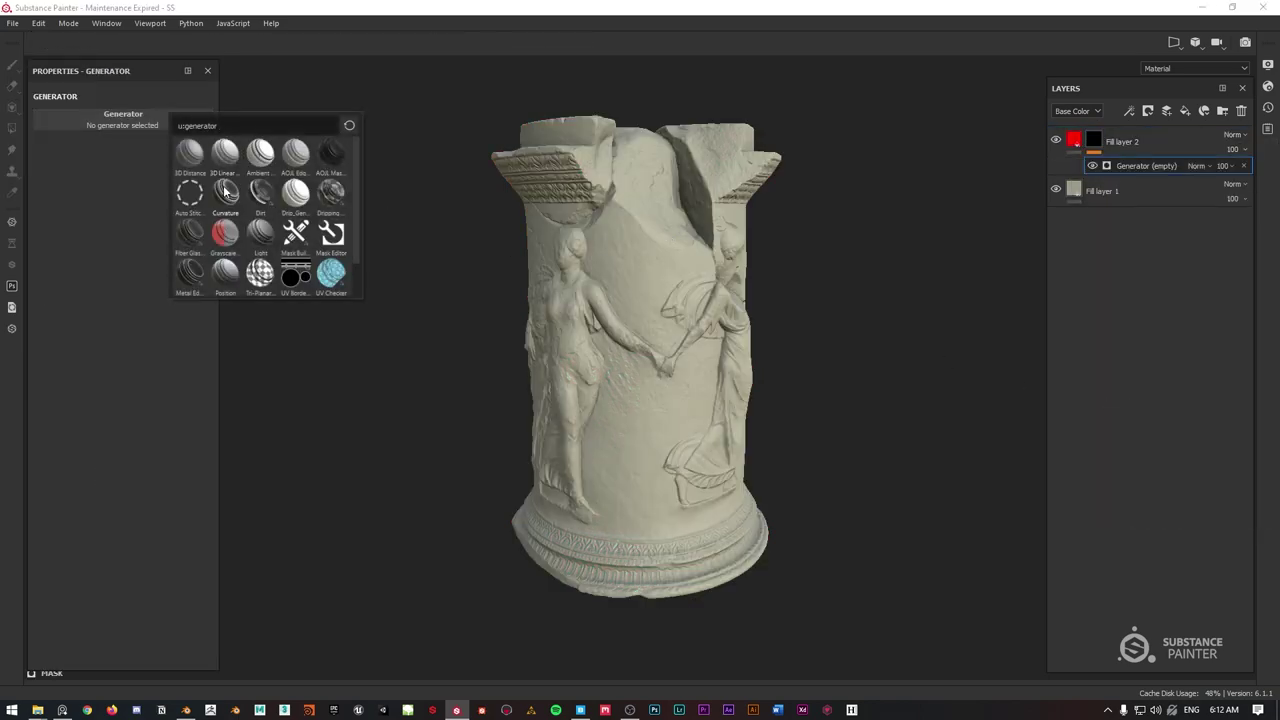
click(227, 195)
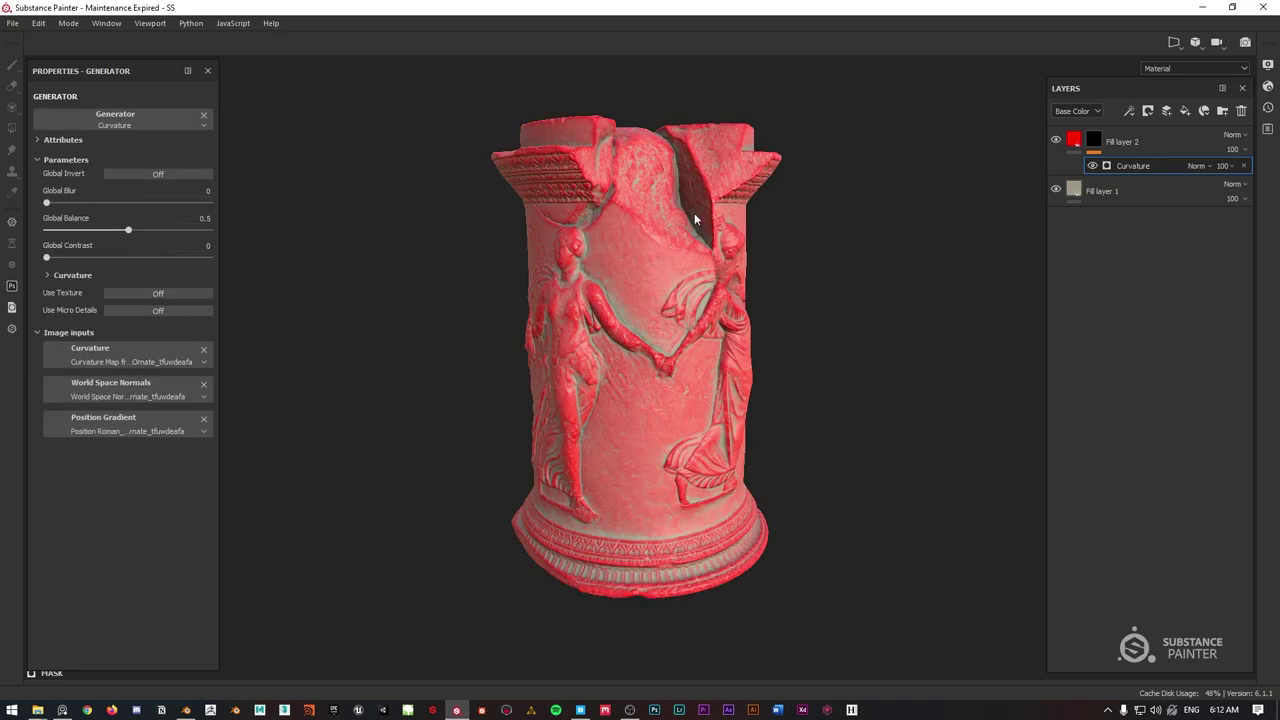
Set the Curvature generator's global balance to 0.53 and global contrast to 0.89, and inspect the mask on the carved figures.
scroll(661, 229, up, 2)
scroll(661, 235, up, 2)
alt+drag(661, 235, 590, 229)
scroll(638, 259, down, 2)
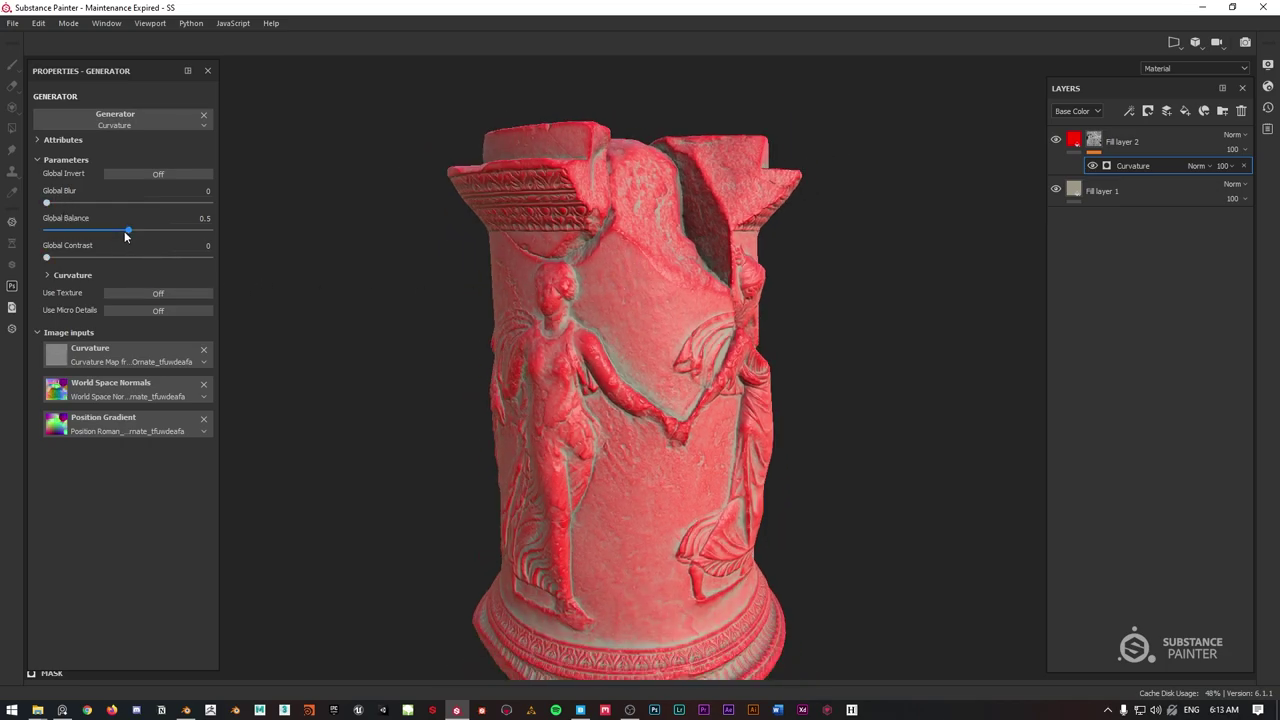
mouse_move(136, 229)
mouse_down()
mouse_move(109, 230)
mouse_move(132, 230)
mouse_up()
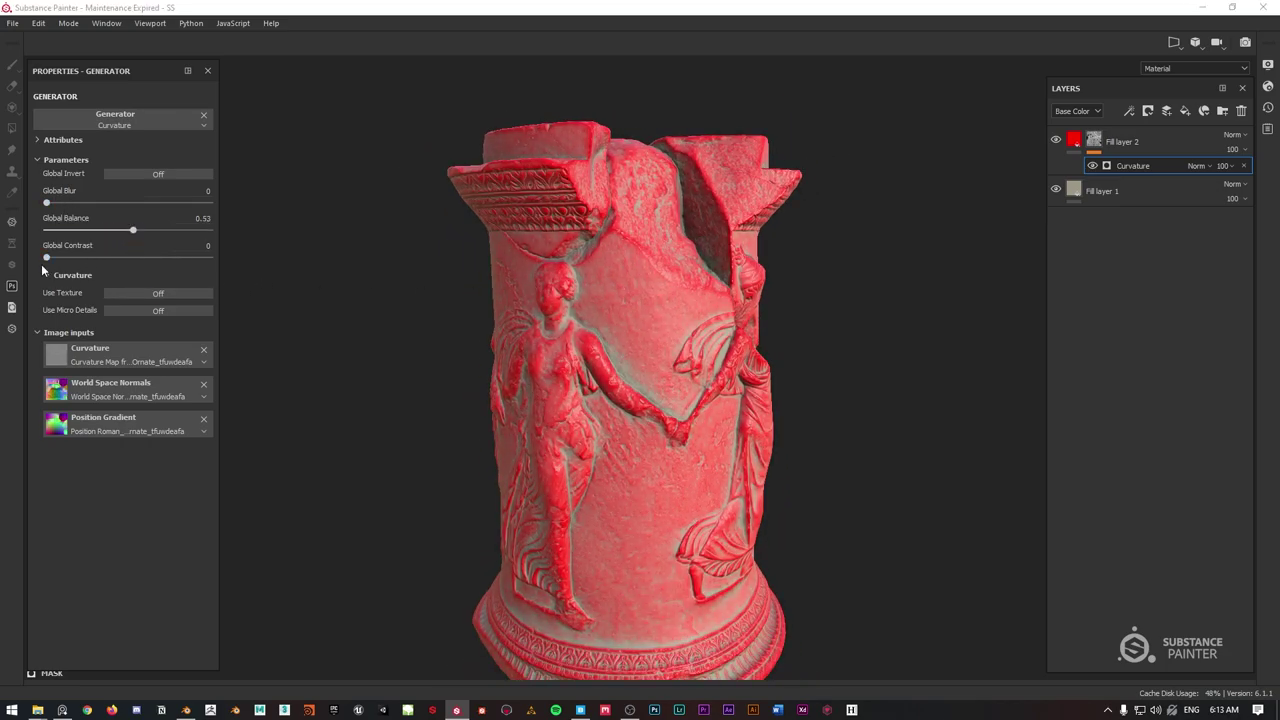
drag(46, 257, 191, 261)
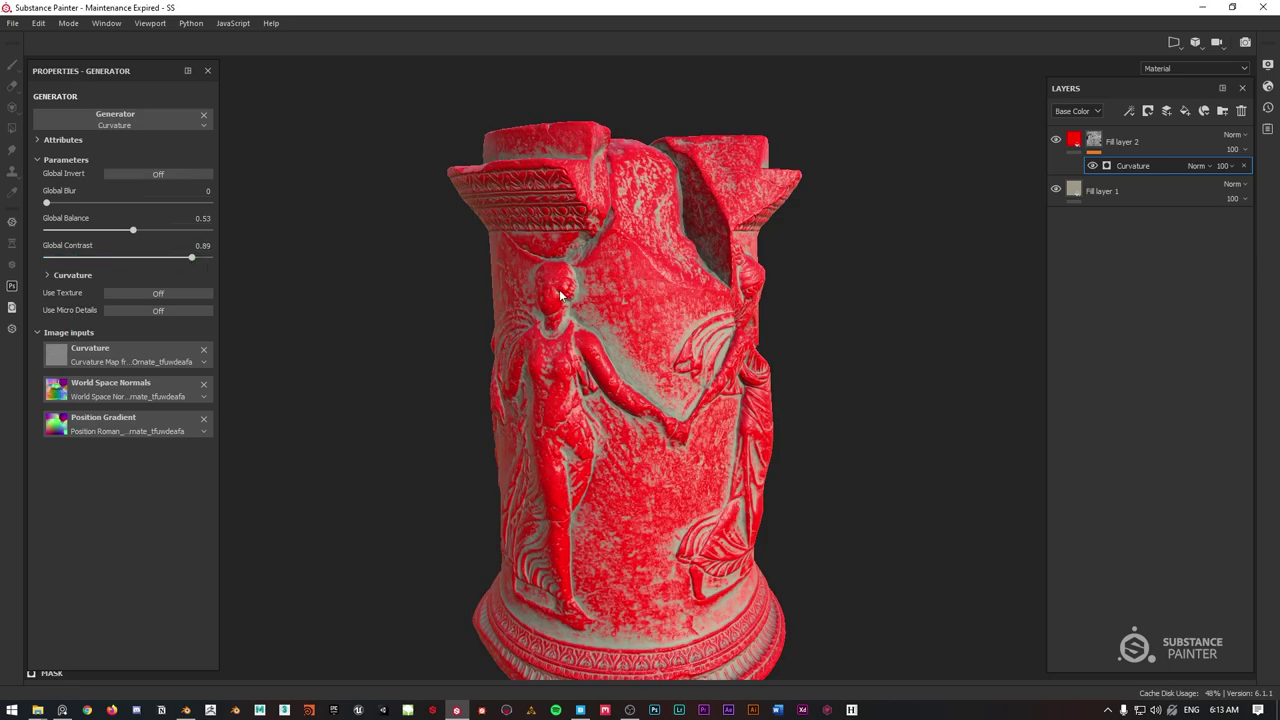
scroll(679, 287, down, 3)
scroll(674, 287, up, 6)
alt+drag(674, 250, 621, 210)
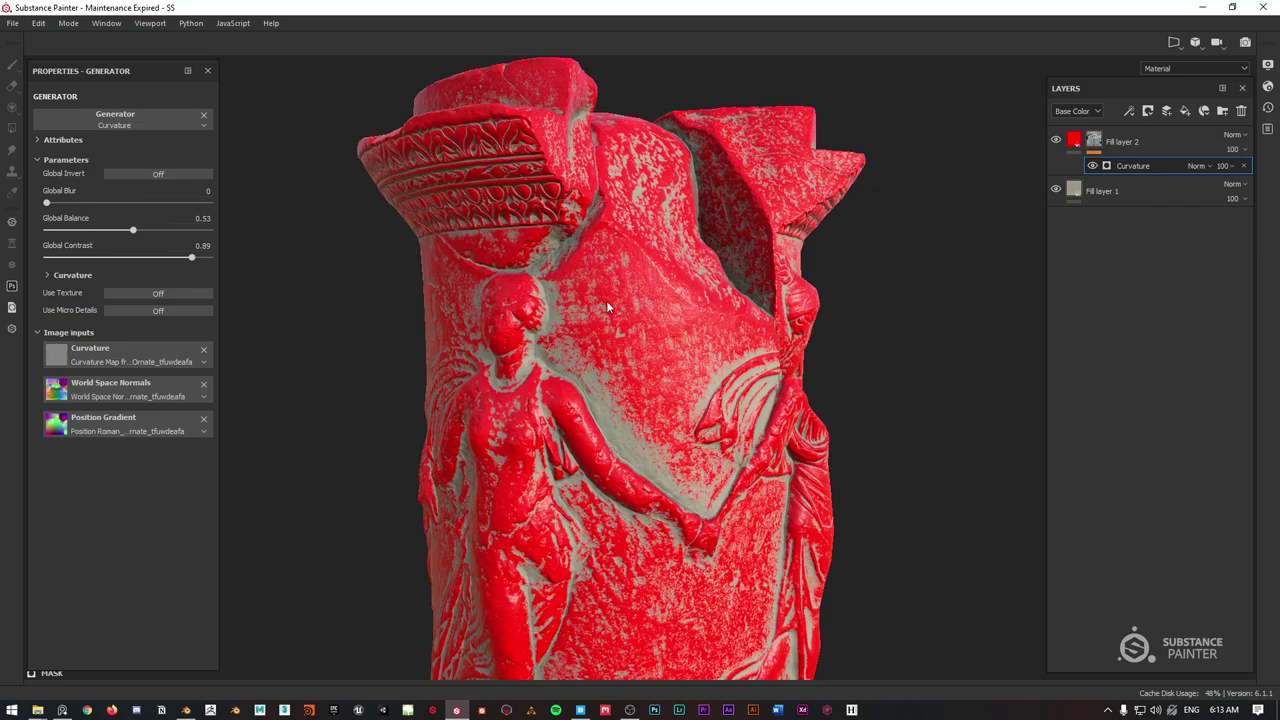
Turn on global invert for the Curvature generator to inspect the recesses, and delete the red fill layer.
click(172, 170)
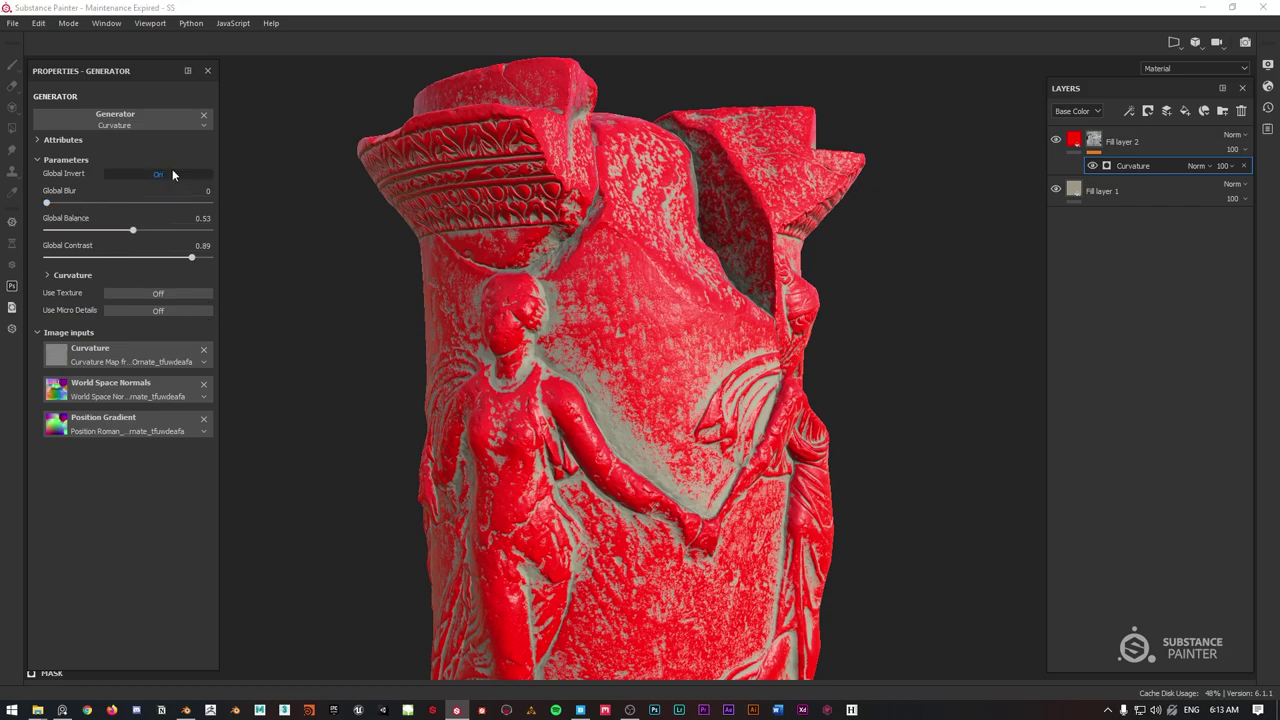
alt+drag(551, 204, 630, 272)
scroll(560, 224, down, 3)
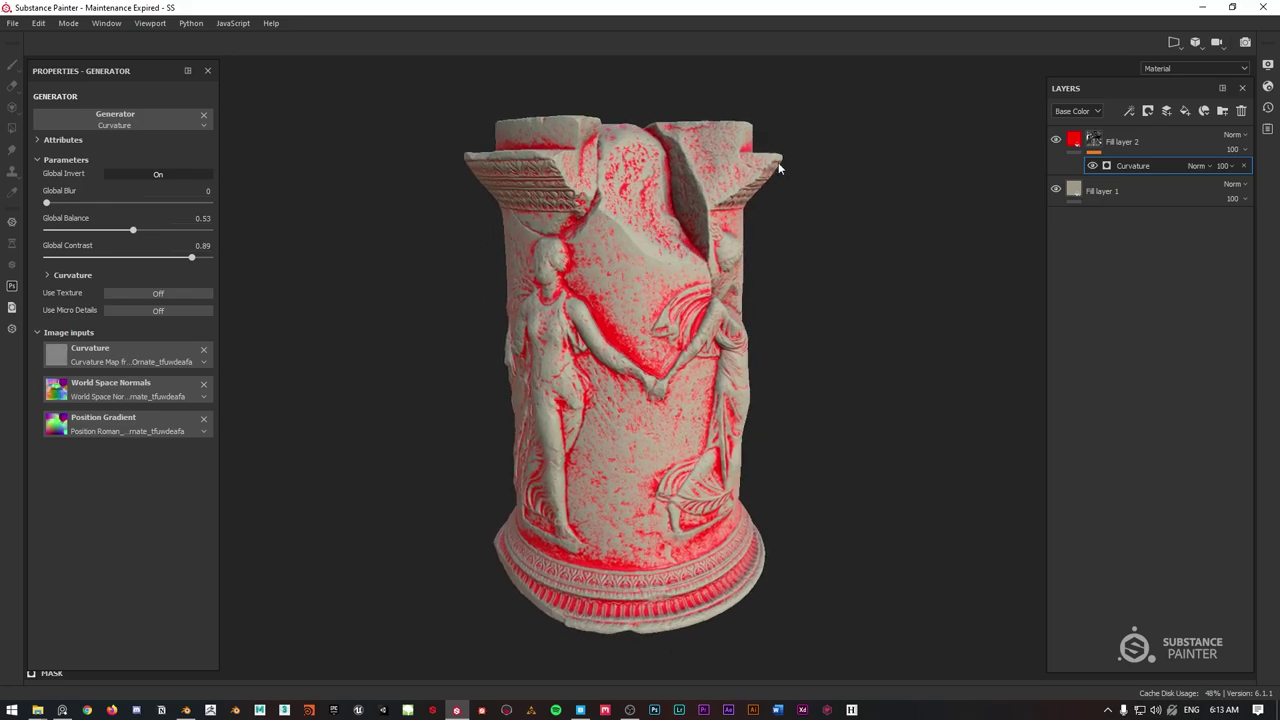
mouse_move(659, 188)
alt+mouse_down()
mouse_move(351, 228)
mouse_move(458, 192)
mouse_move(566, 196)
alt+mouse_up()
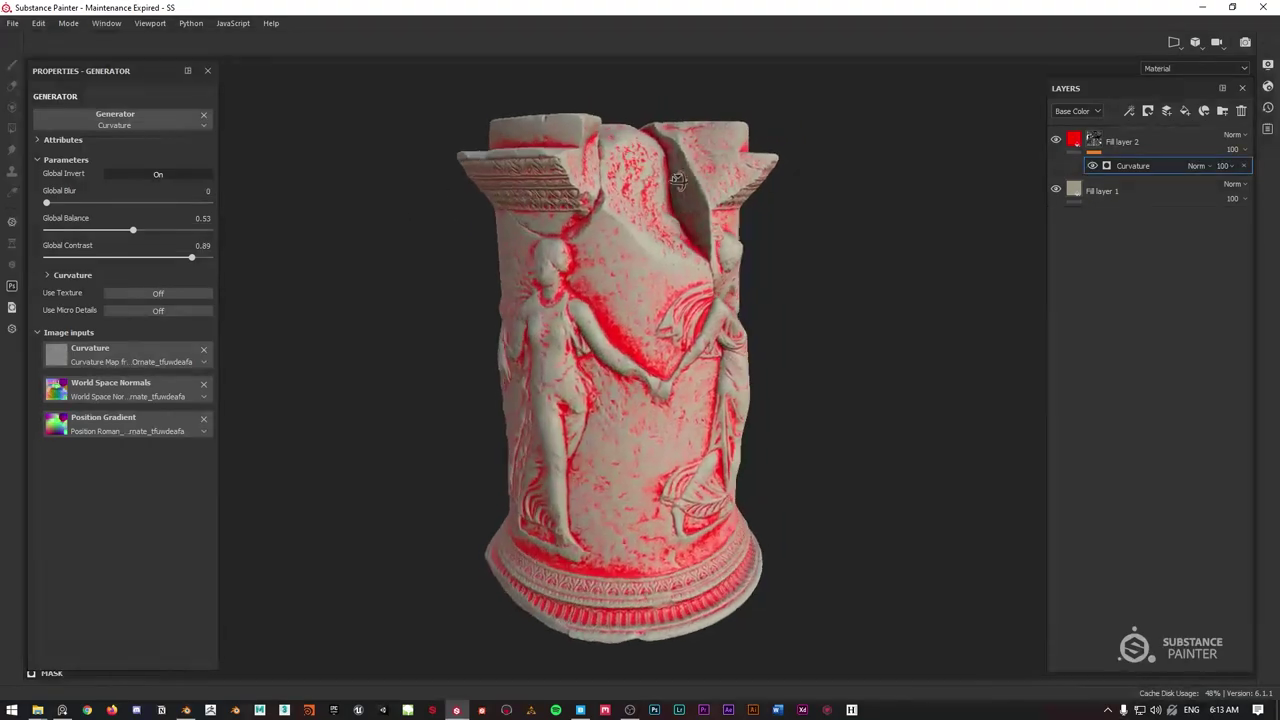
click(1160, 135)
click(1241, 111)
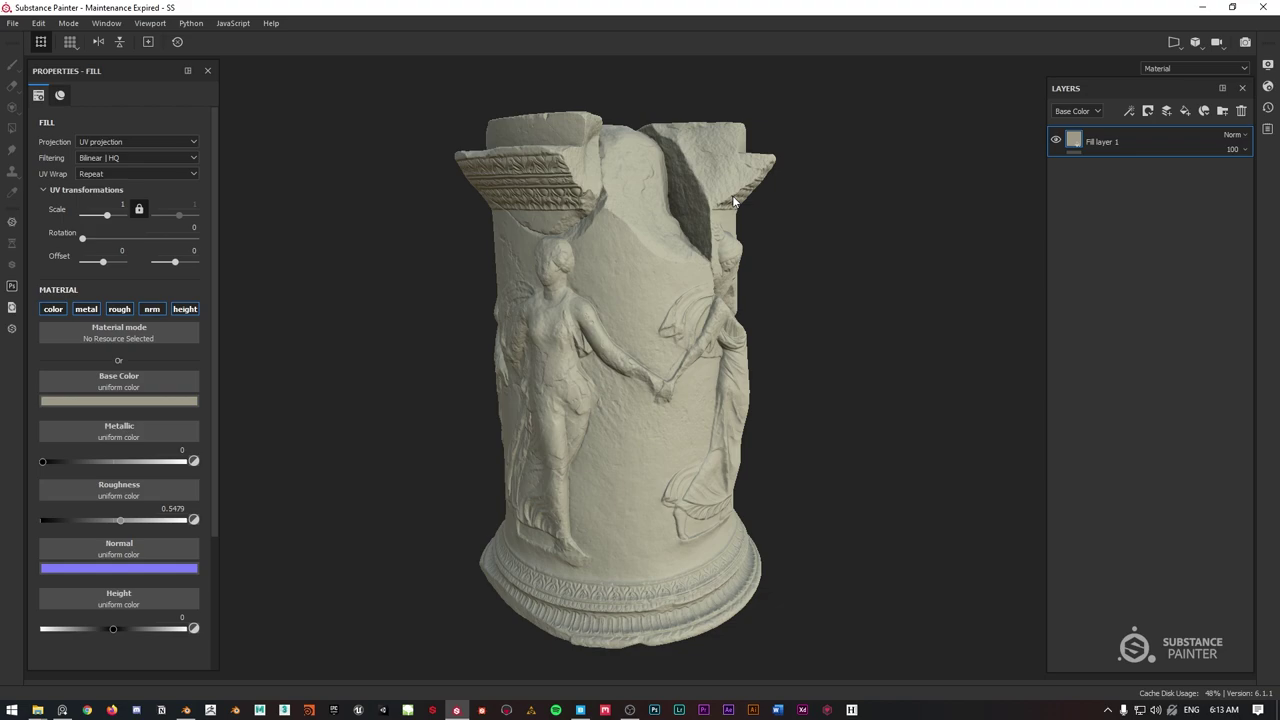
Rename the remaining fill layer as Base and inspect the plinth from another angle and light direction.
scroll(655, 172, up, 1)
double_click(1103, 143)
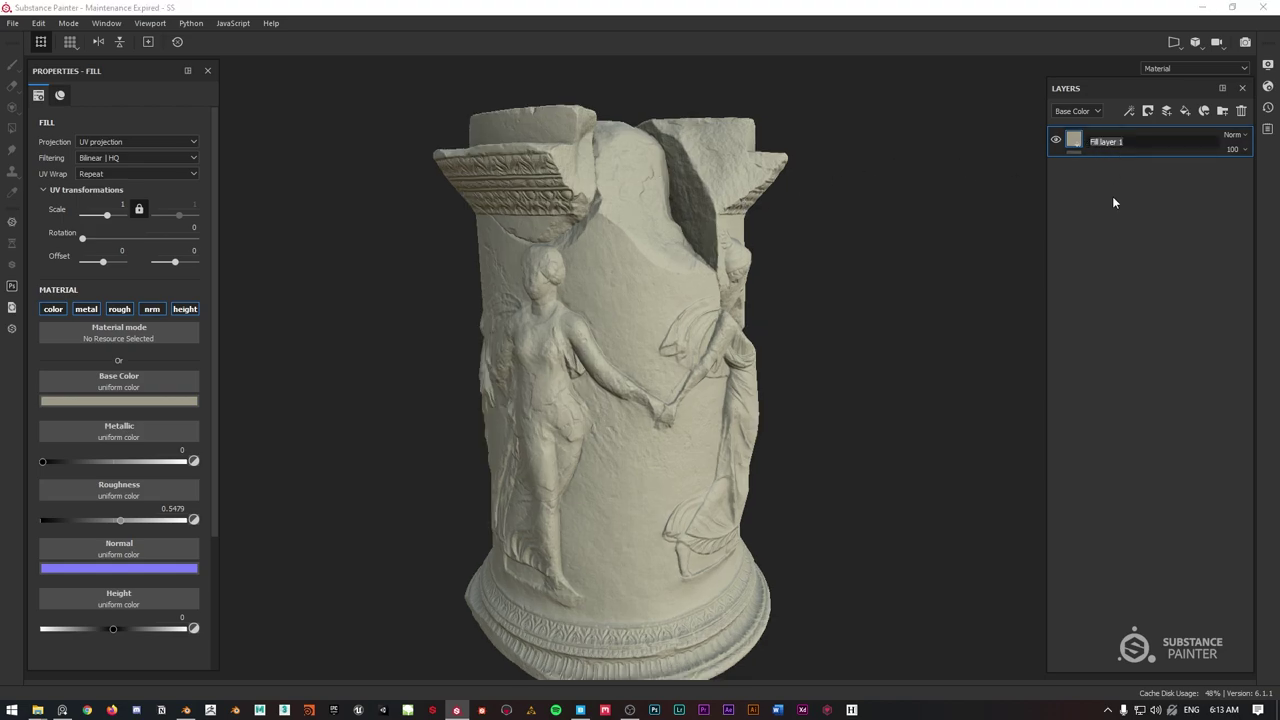
text(Base)
key(Return)
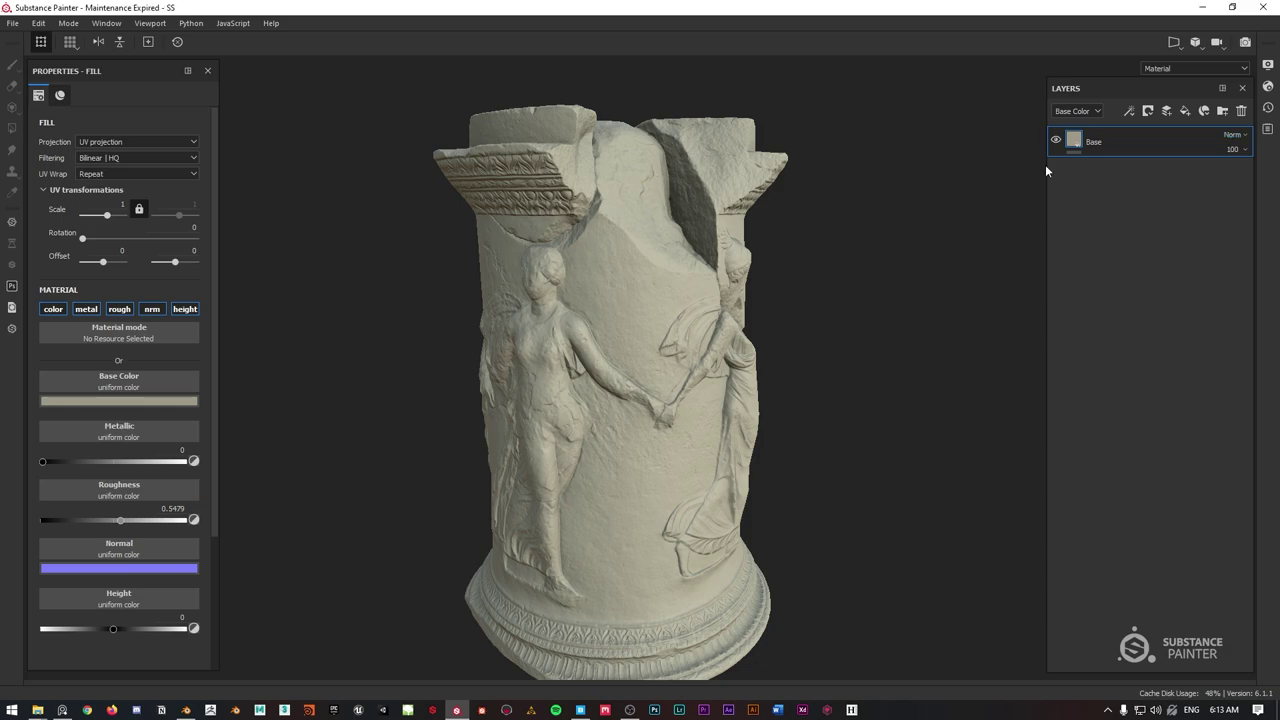
alt+drag(628, 238, 616, 213)
mouse_move(617, 213)
shift+right_down()
mouse_move(580, 214)
mouse_move(606, 215)
mouse_move(600, 226)
shift+right_up()
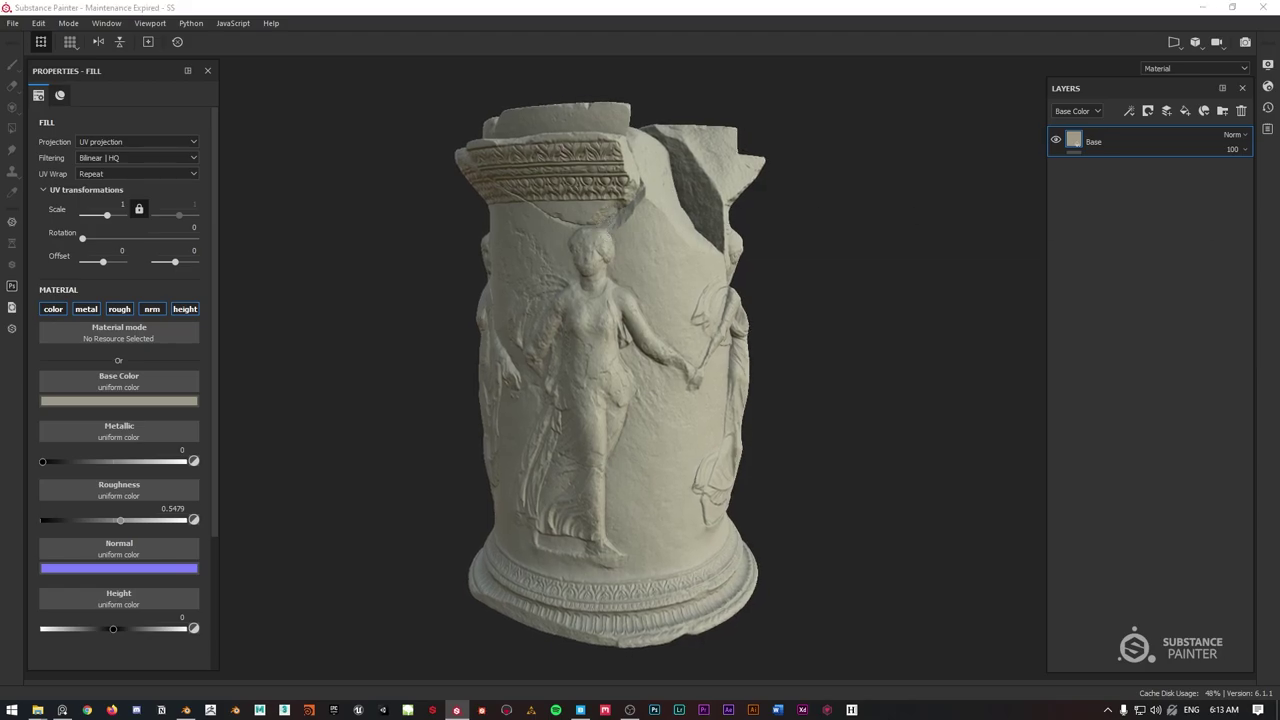
Switch to the reference image board and examine the weathering on the ruined column and capital photos.
mouse_move(1279, 170)
right_down()
mouse_move(681, 182)
mouse_move(694, 173)
right_up()
scroll(680, 315, up, 4)
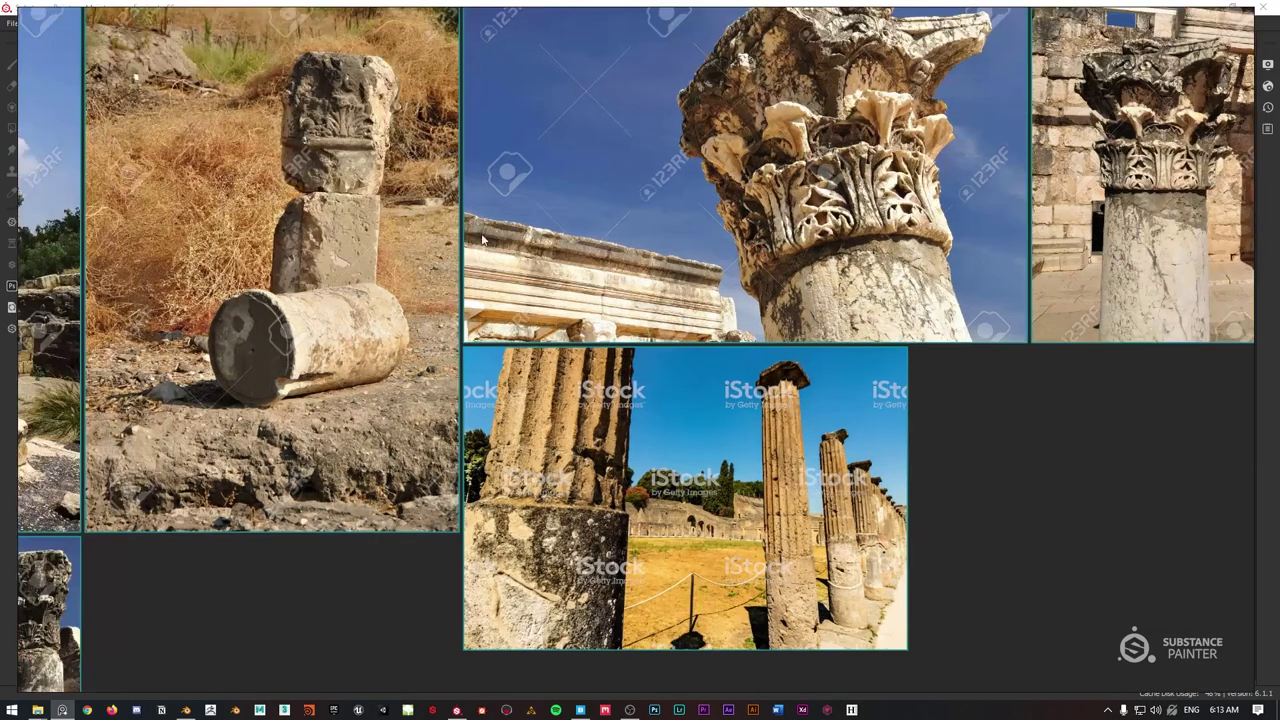
middle_drag(371, 227, 603, 286)
scroll(603, 286, up, 3)
scroll(579, 339, down, 2)
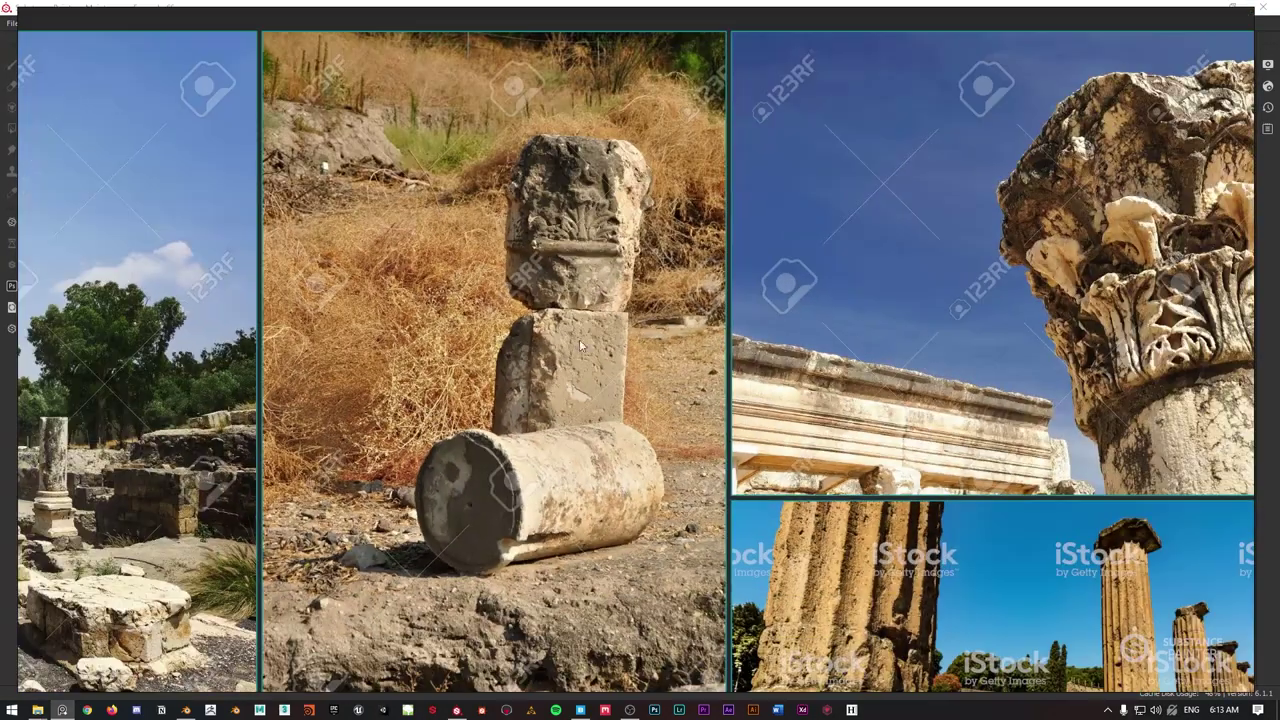
middle_drag(1240, 270, 726, 249)
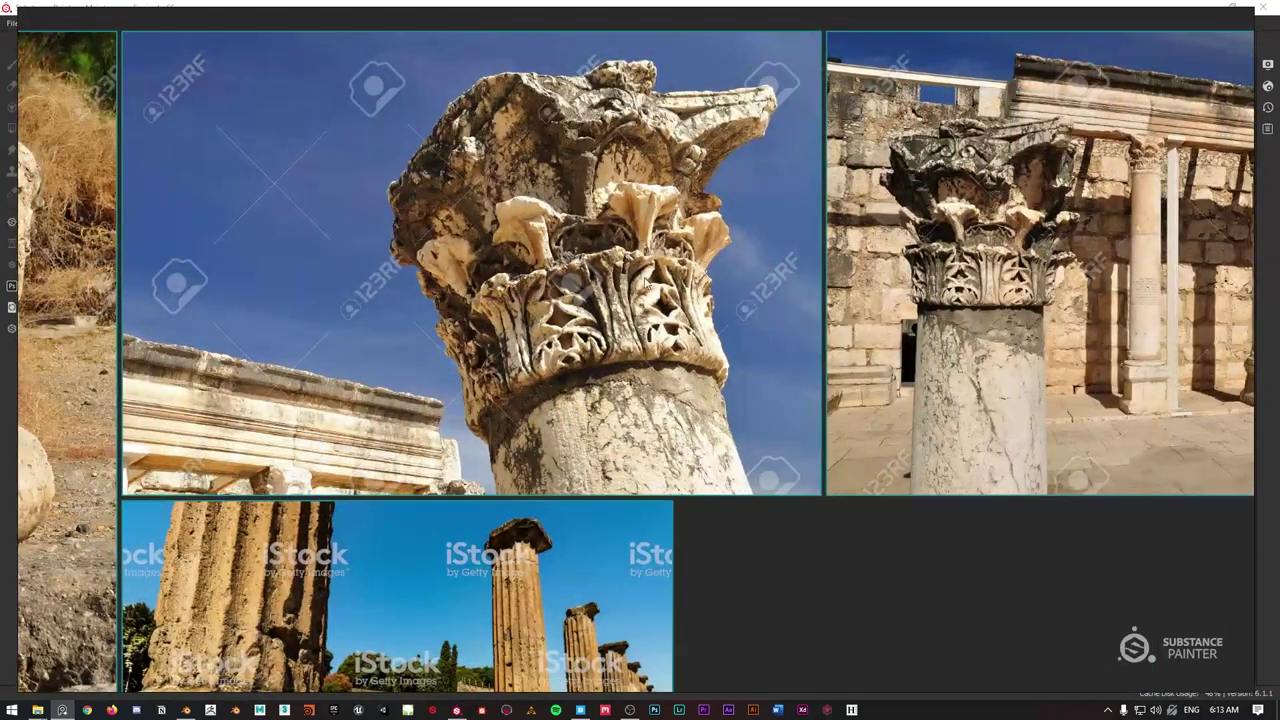
Examine the dark weathering and pale highlights on the close-up photo of the carved column capital.
scroll(635, 284, up, 1)
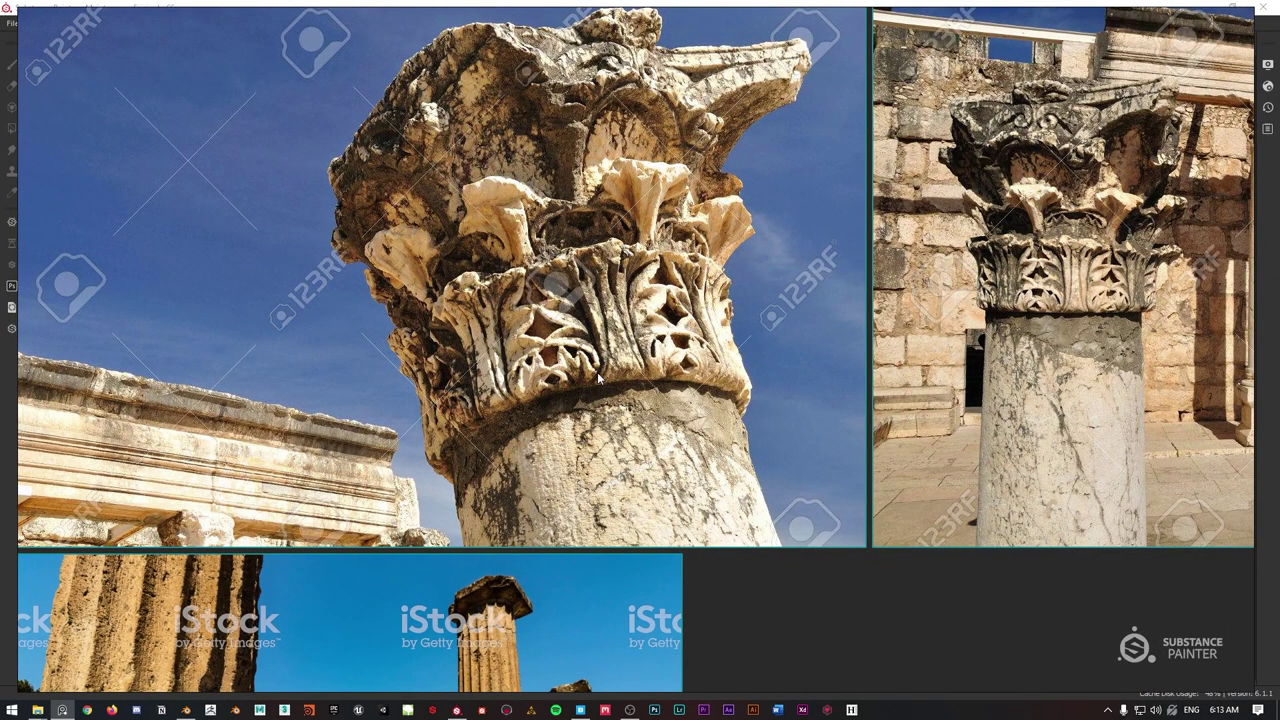
scroll(662, 268, down, 1)
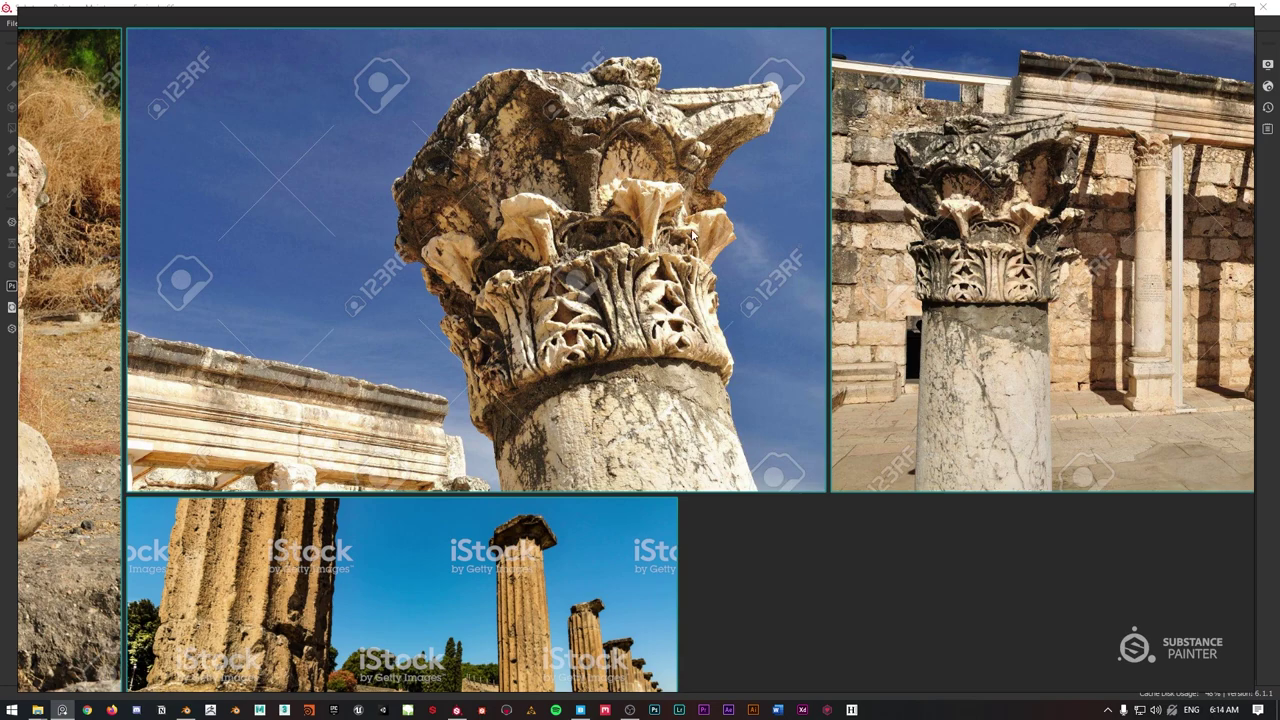
scroll(600, 205, down, 1)
scroll(528, 180, up, 1)
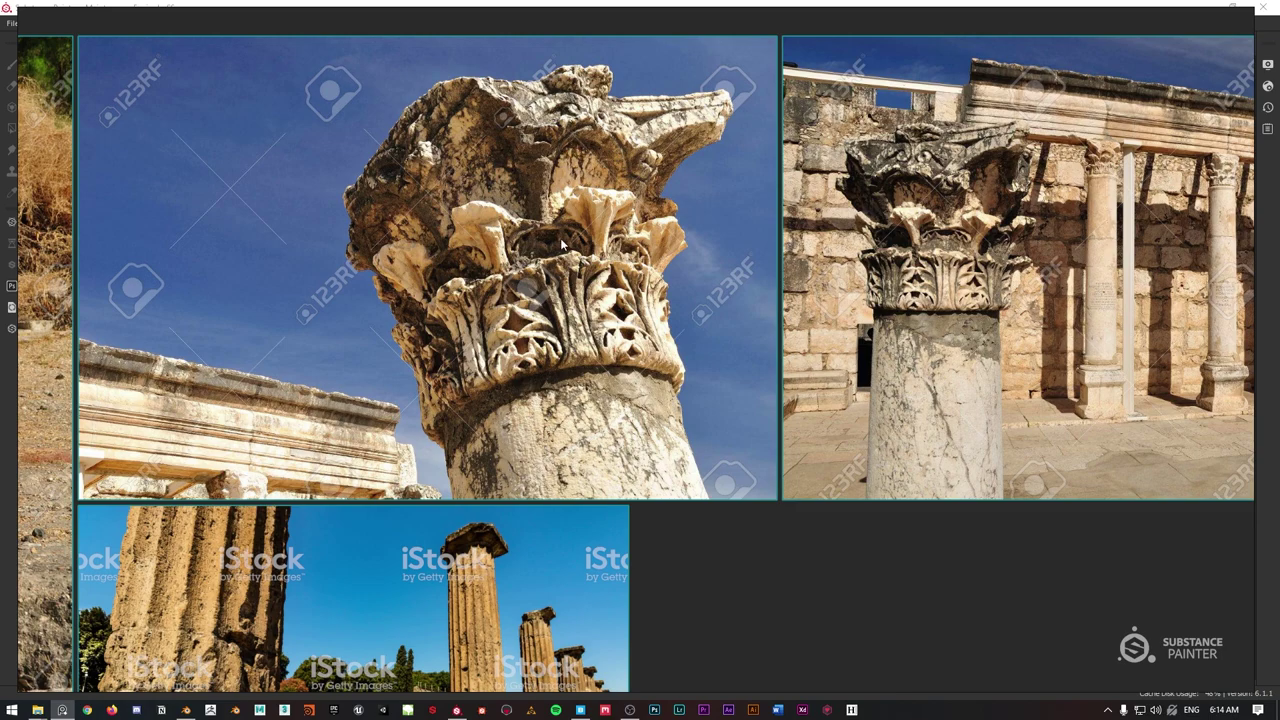
scroll(561, 244, up, 5)
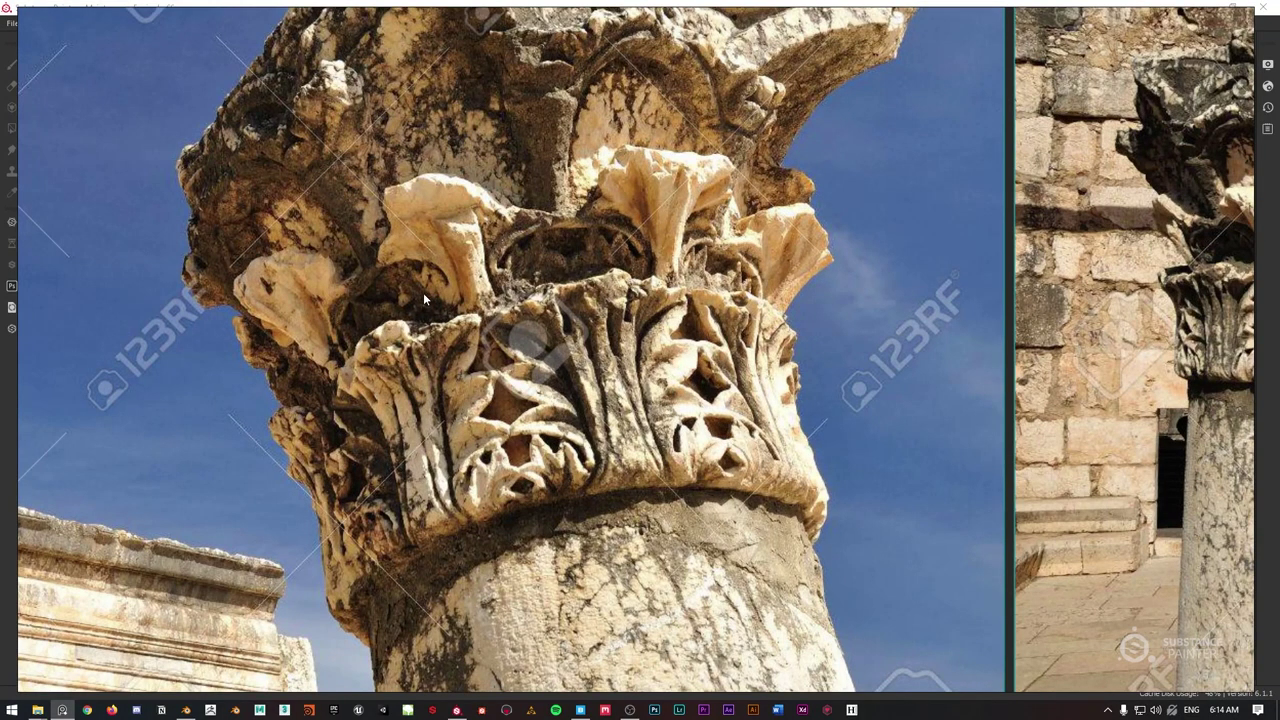
scroll(488, 158, down, 2)
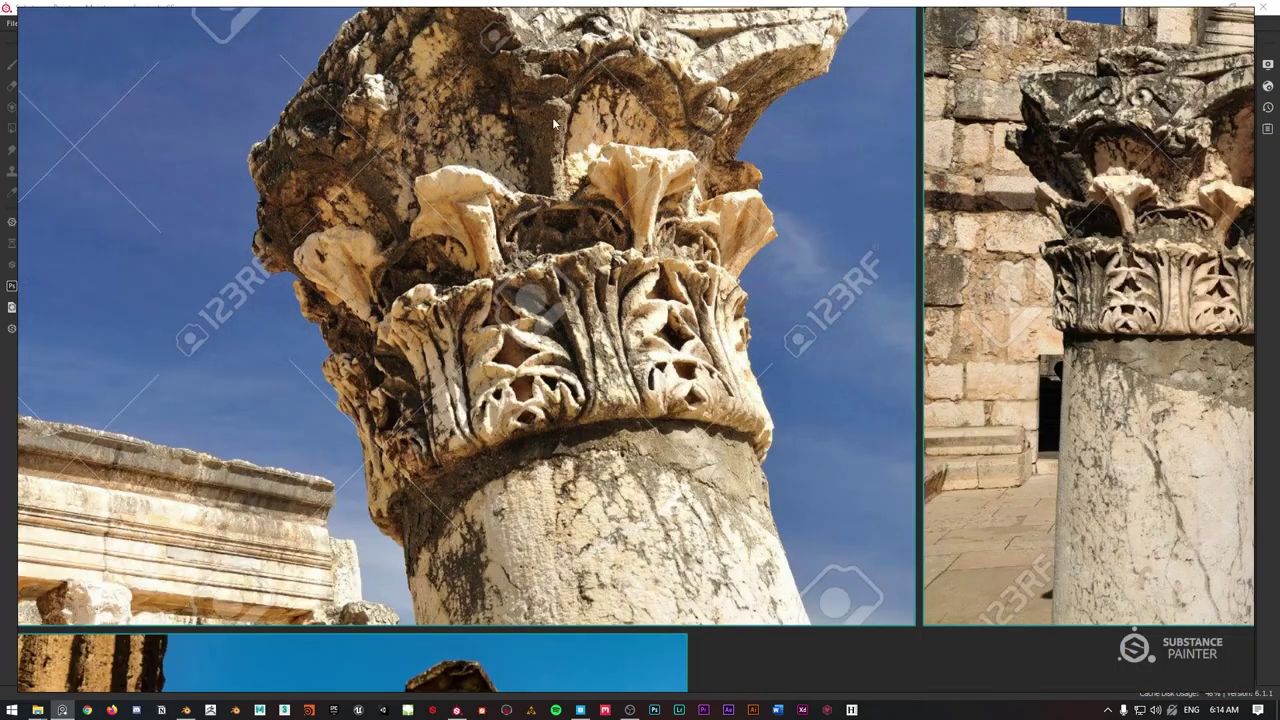
scroll(587, 155, down, 3)
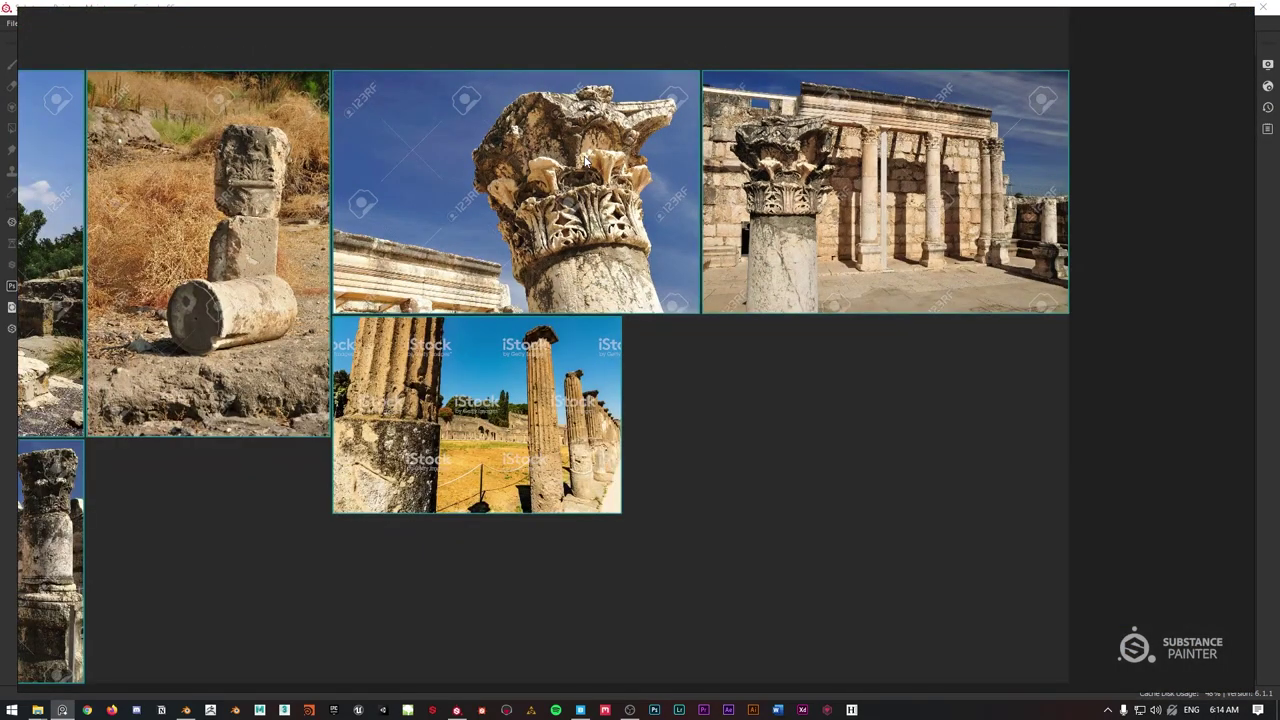
Examine the grime, cracks and stained recesses on the reference column standing in front of the ruined wall.
scroll(790, 145, up, 5)
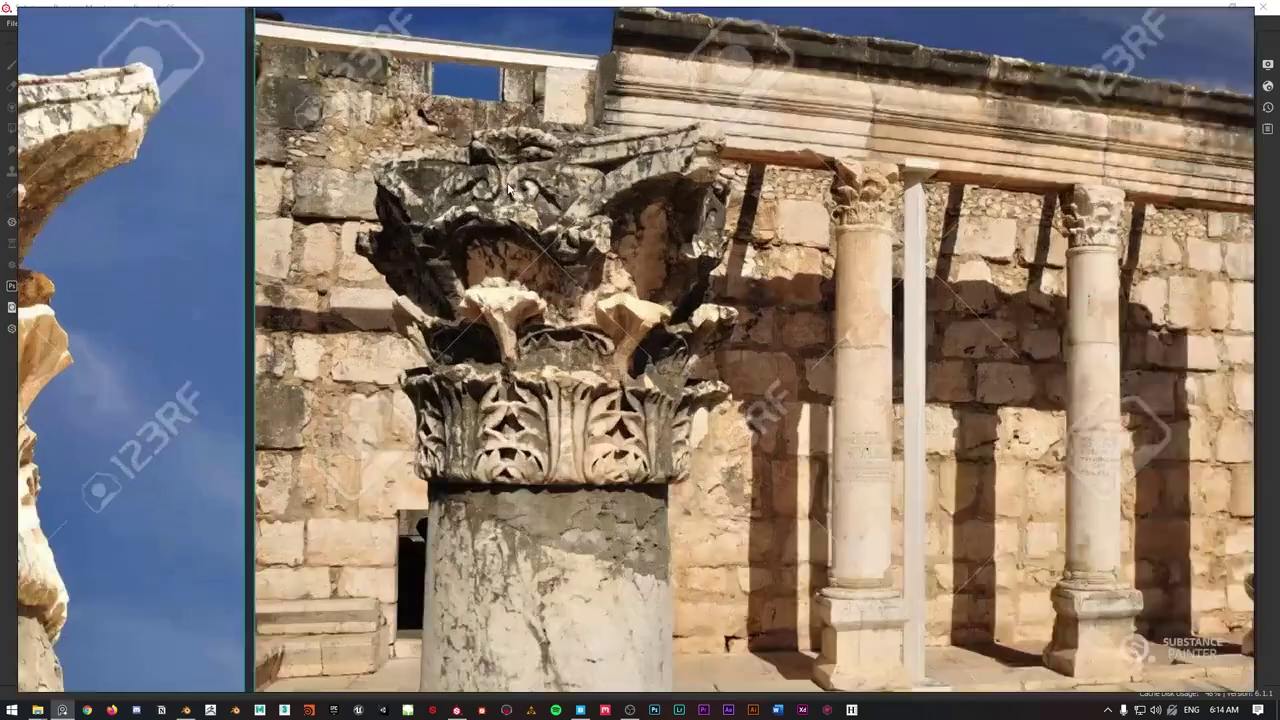
scroll(544, 235, up, 2)
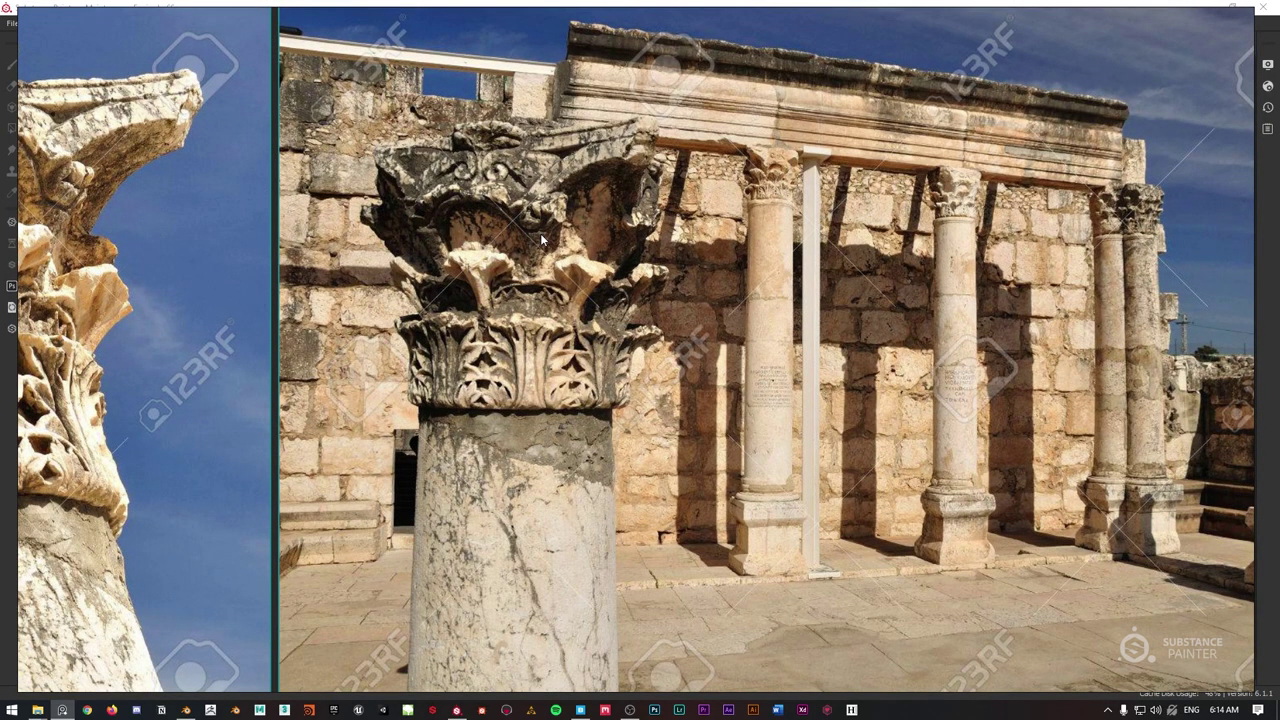
scroll(540, 238, down, 2)
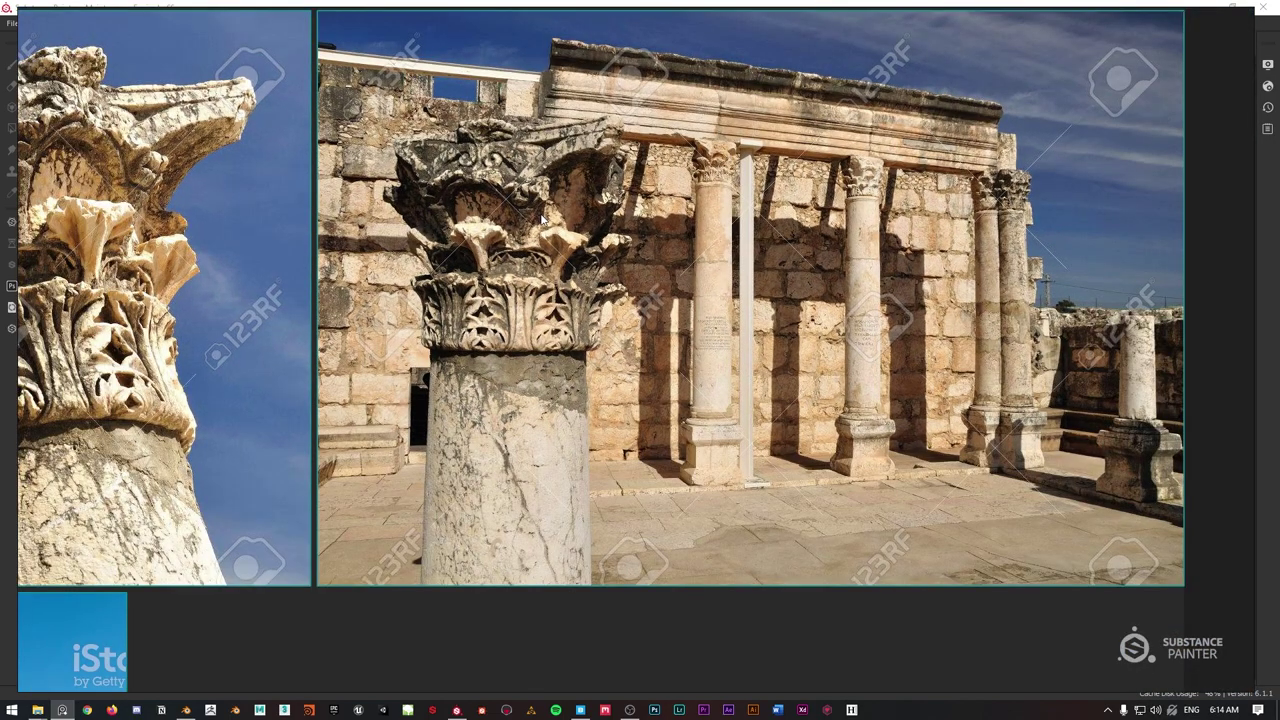
scroll(517, 314, up, 1)
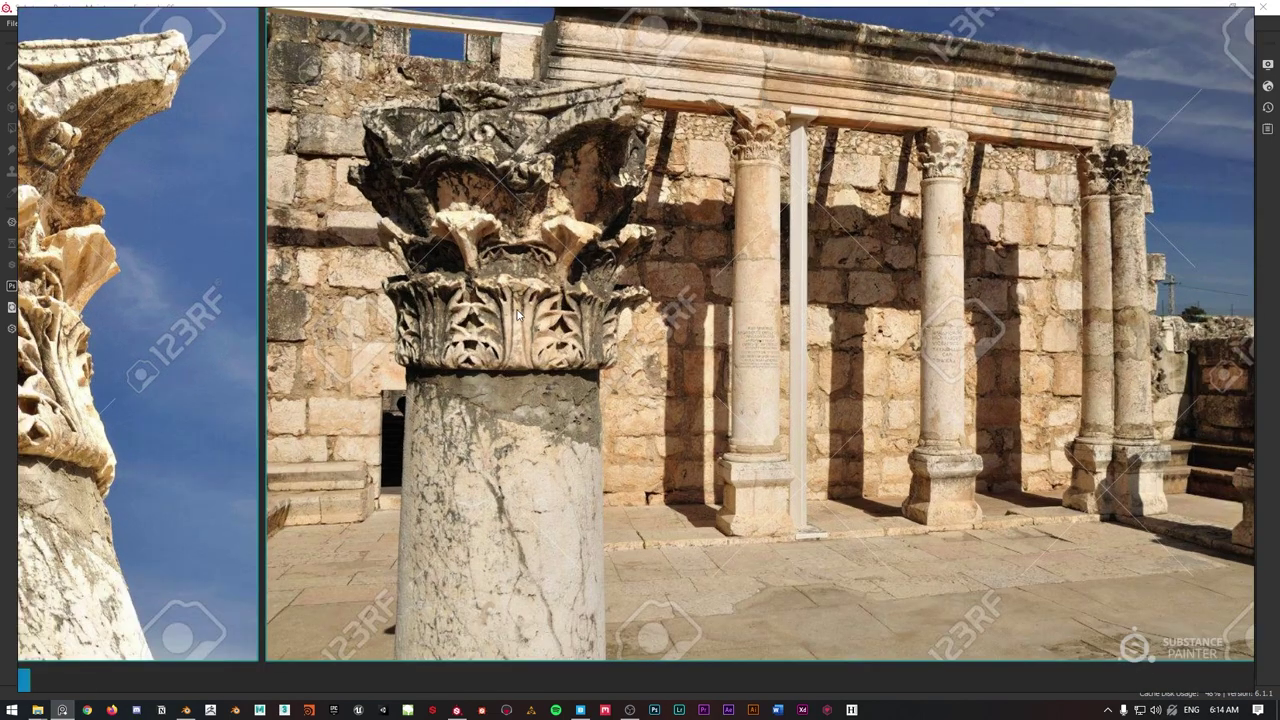
scroll(520, 178, up, 1)
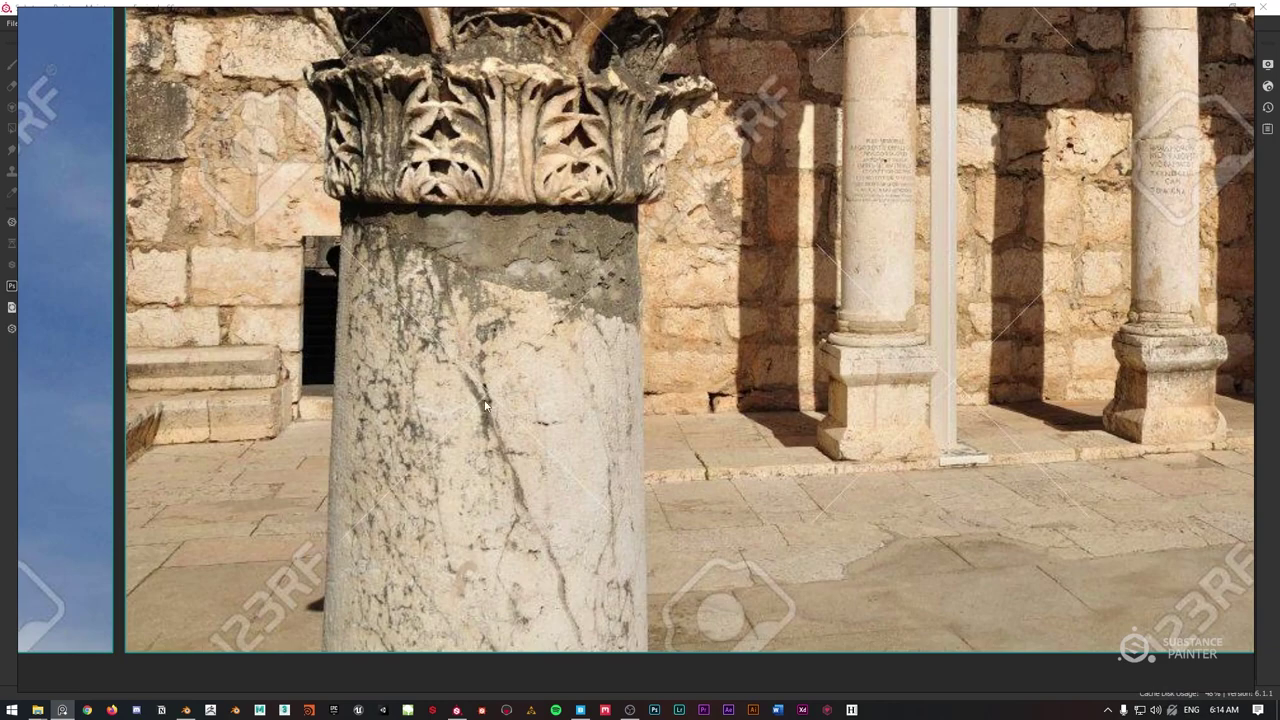
scroll(497, 301, down, 3)
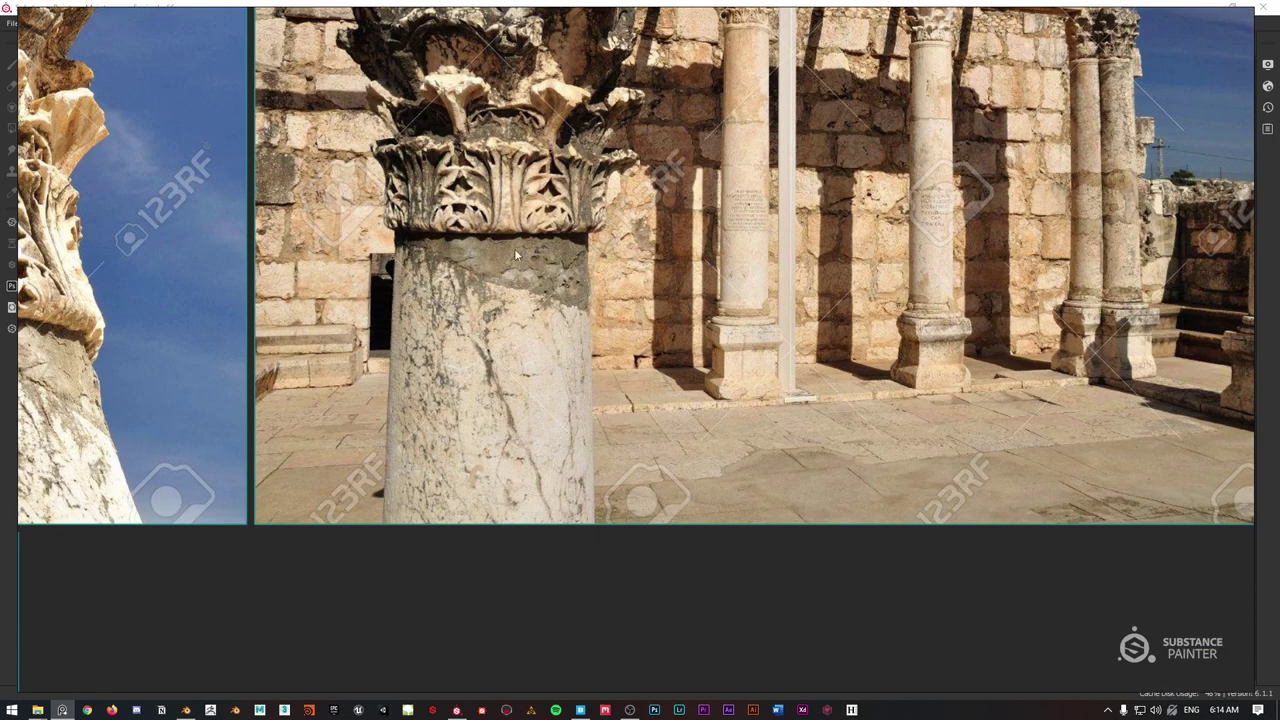
middle_drag(514, 248, 499, 378)
scroll(500, 225, up, 1)
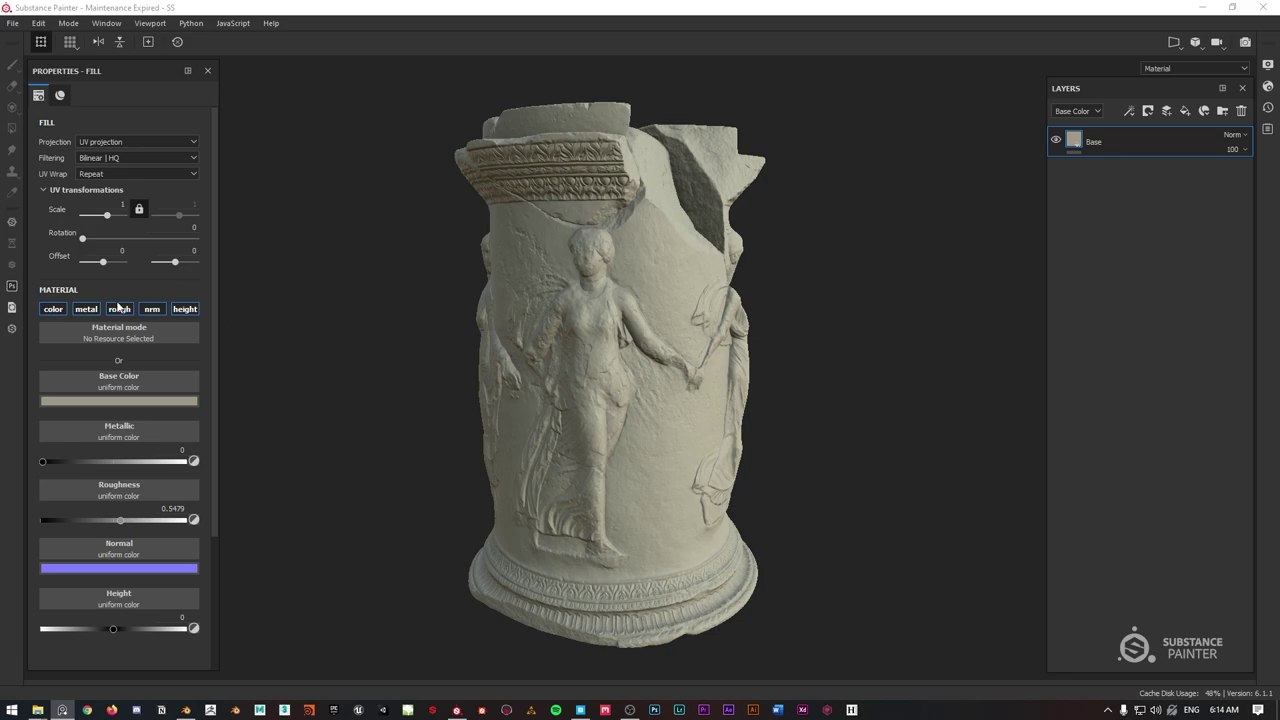
Switch back to Substance Painter and change the viewport's environment map to Tomoco Studio.
mouse_move(708, 192)
alt+mouse_down()
mouse_move(685, 186)
mouse_move(674, 211)
mouse_move(634, 213)
mouse_move(638, 223)
alt+mouse_up()
scroll(638, 223, down, 1)
scroll(638, 223, up, 4)
alt+middle_drag(638, 223, 646, 205)
mouse_move(646, 205)
alt+mouse_down()
mouse_move(691, 271)
mouse_move(686, 286)
mouse_move(663, 271)
alt+mouse_up()
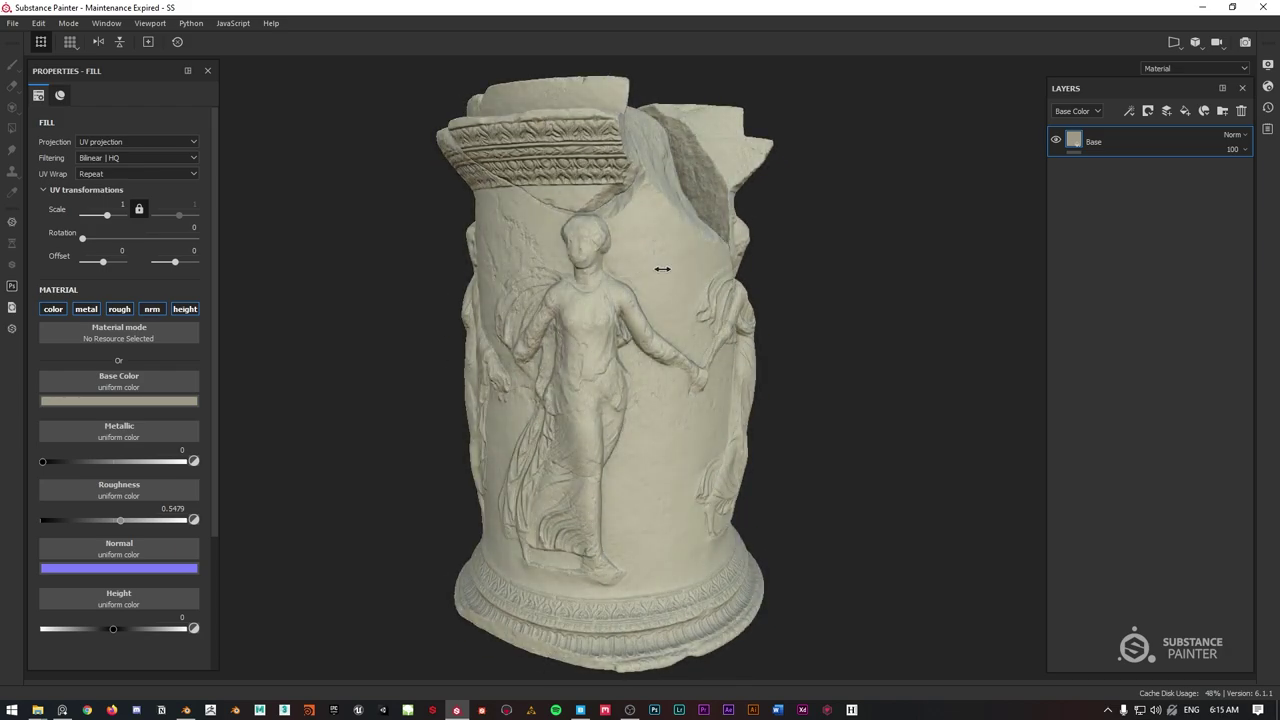
click(1267, 64)
click(1126, 181)
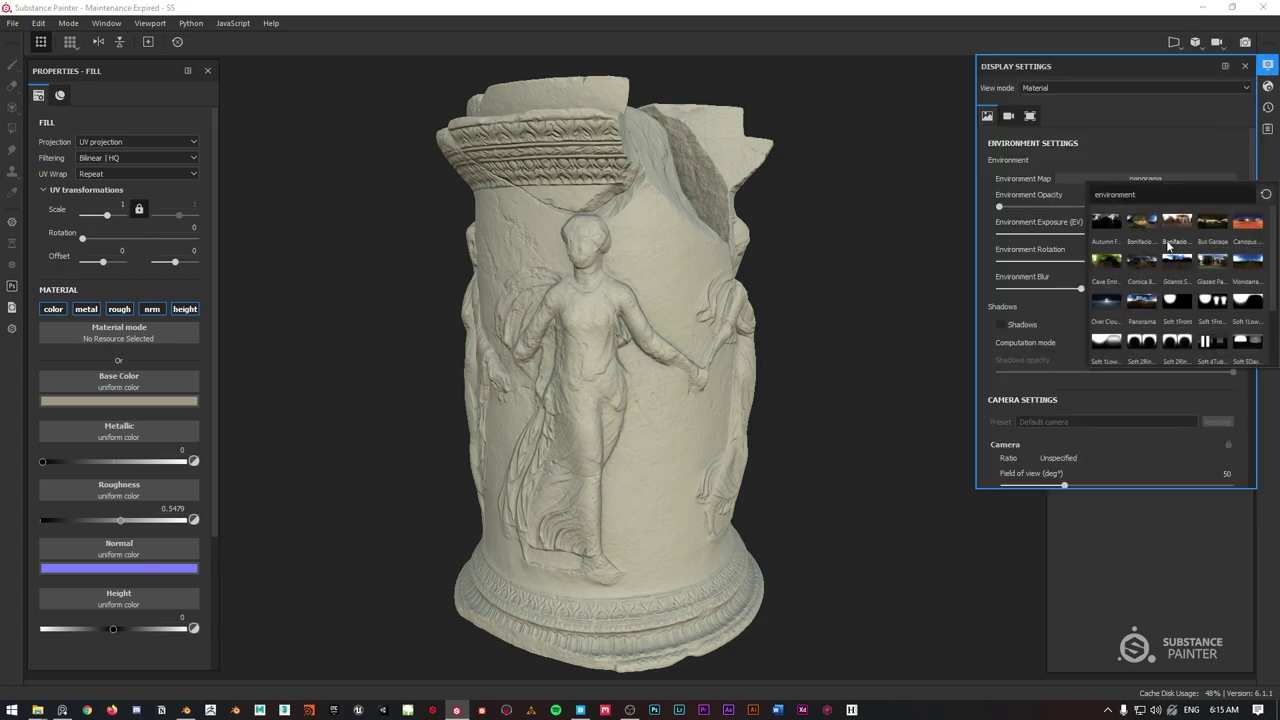
scroll(1168, 250, down, 2)
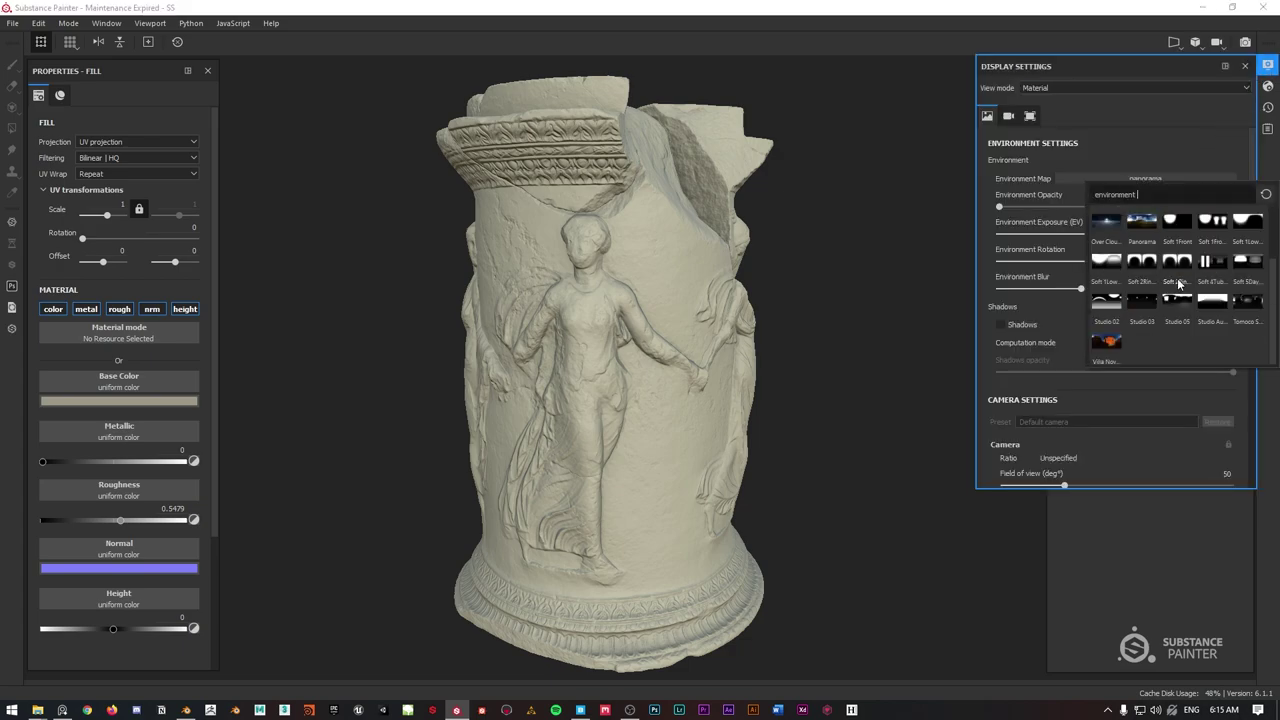
click(1247, 303)
mouse_move(700, 274)
shift+right_down()
mouse_move(682, 272)
mouse_move(693, 272)
shift+right_up()
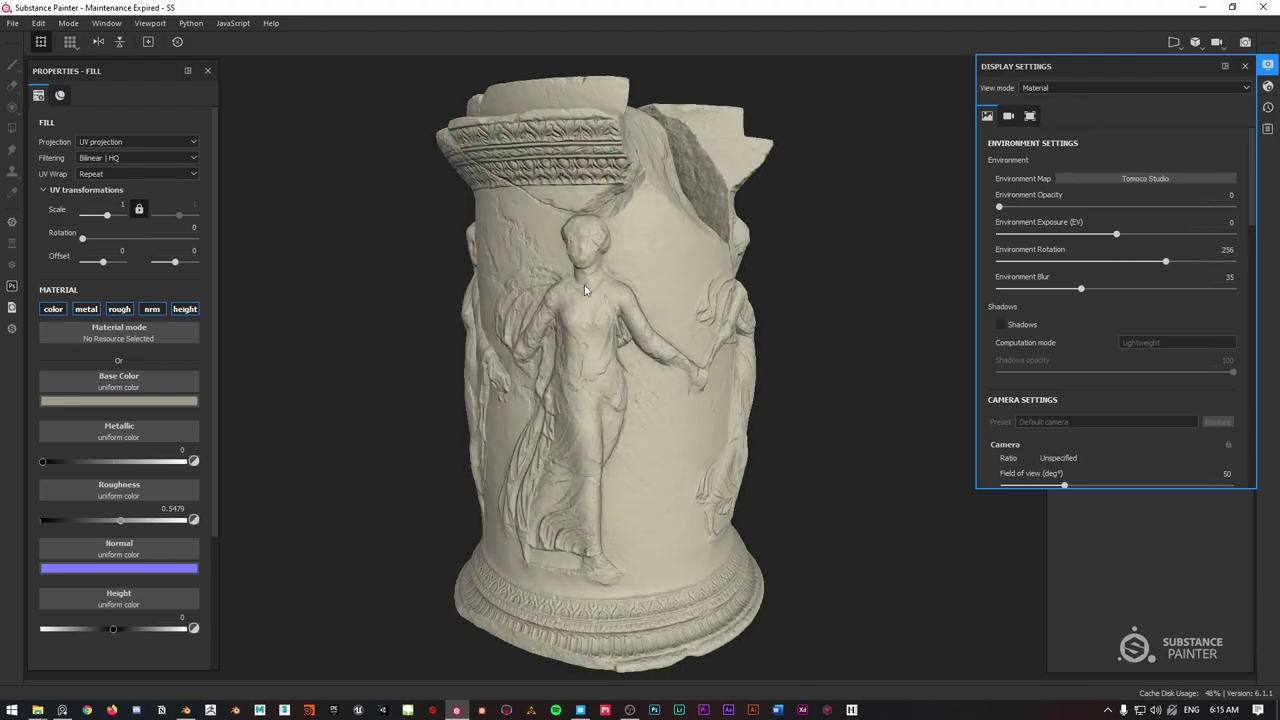
Inspect the plinth's lighting from several sides, rotate the environment to 281, and close the display settings.
alt+drag(661, 233, 743, 195)
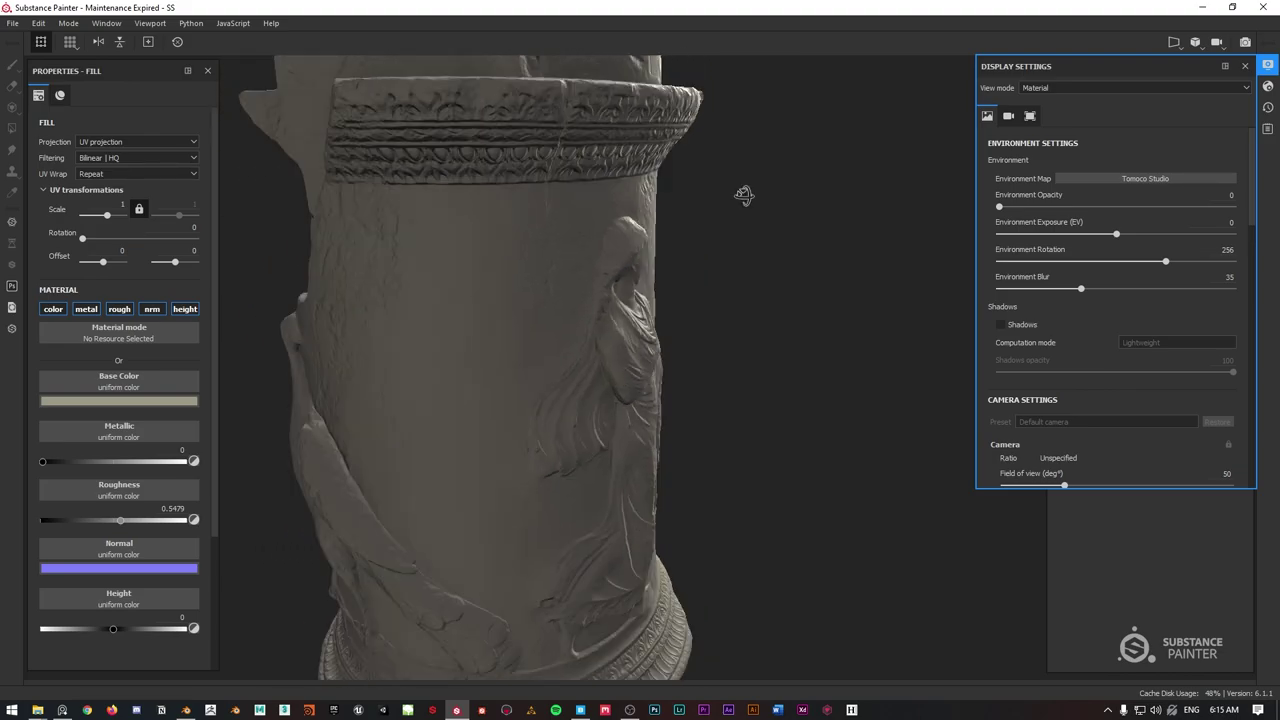
alt+drag(439, 202, 578, 219)
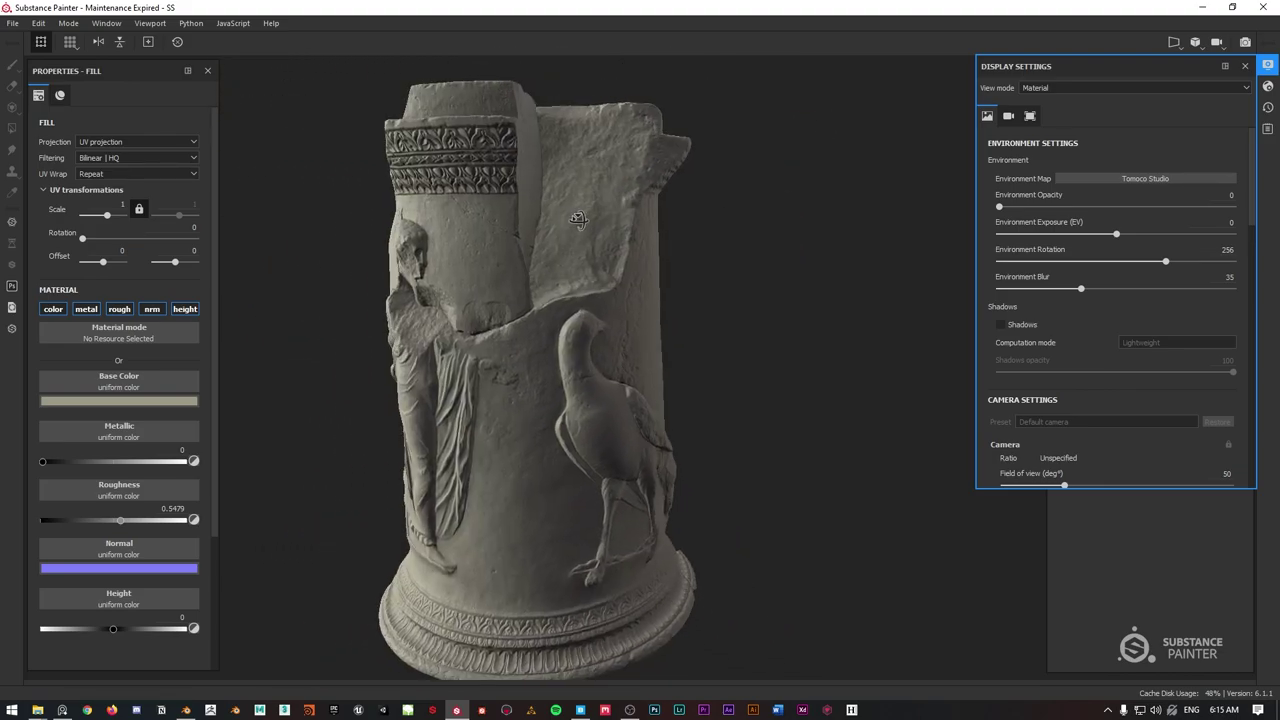
shift+right_drag(578, 219, 533, 213)
alt+drag(421, 219, 526, 283)
shift+right_drag(526, 283, 446, 285)
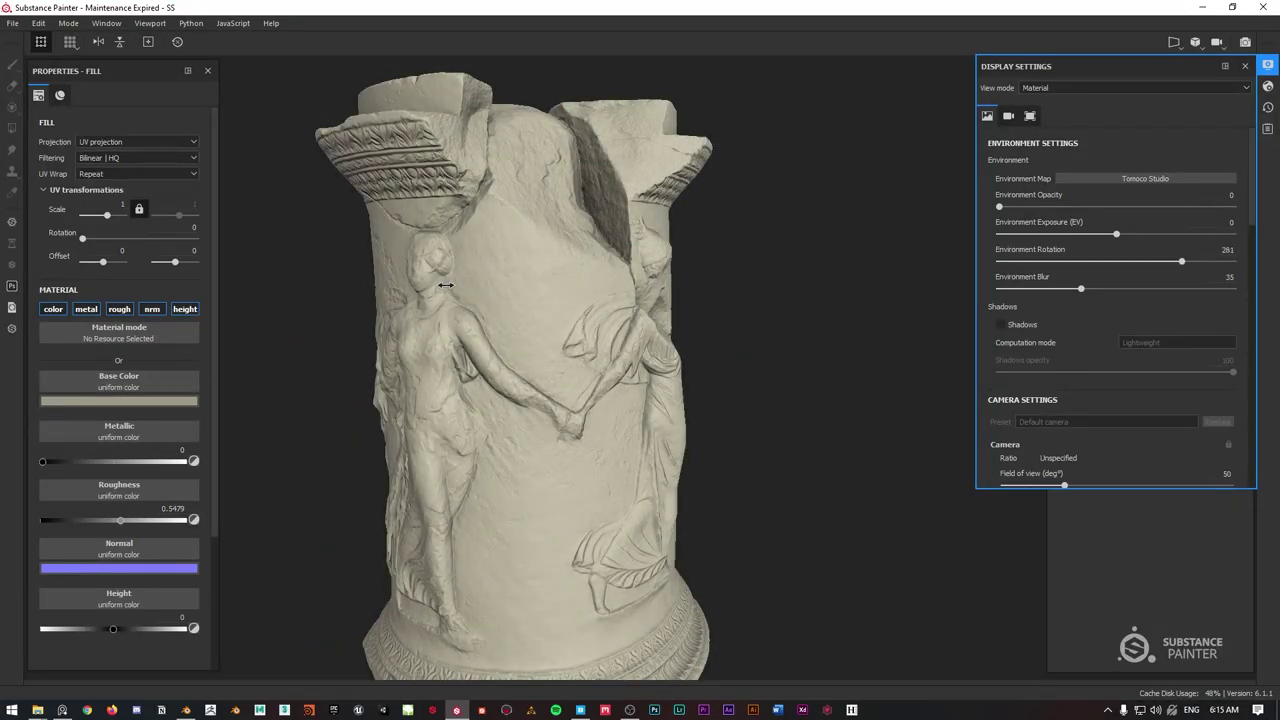
mouse_move(530, 203)
alt+mouse_down()
mouse_move(581, 238)
mouse_move(530, 223)
alt+mouse_up()
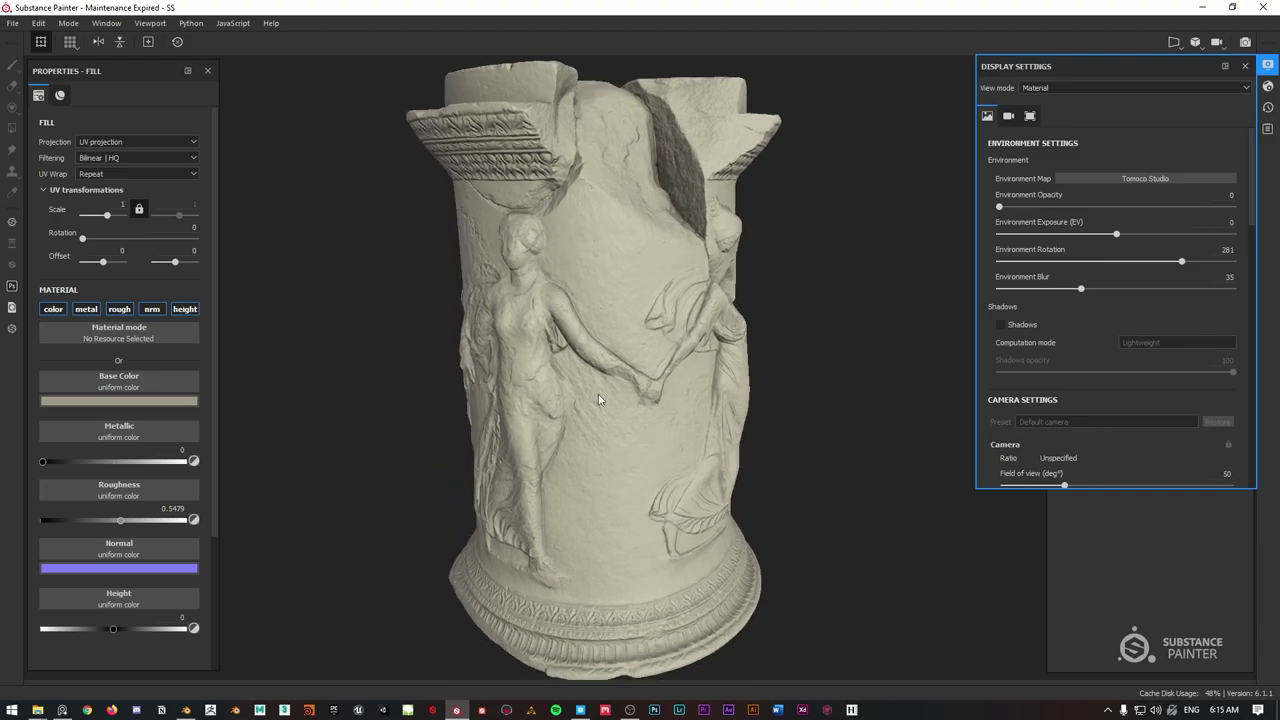
alt+drag(598, 400, 610, 187)
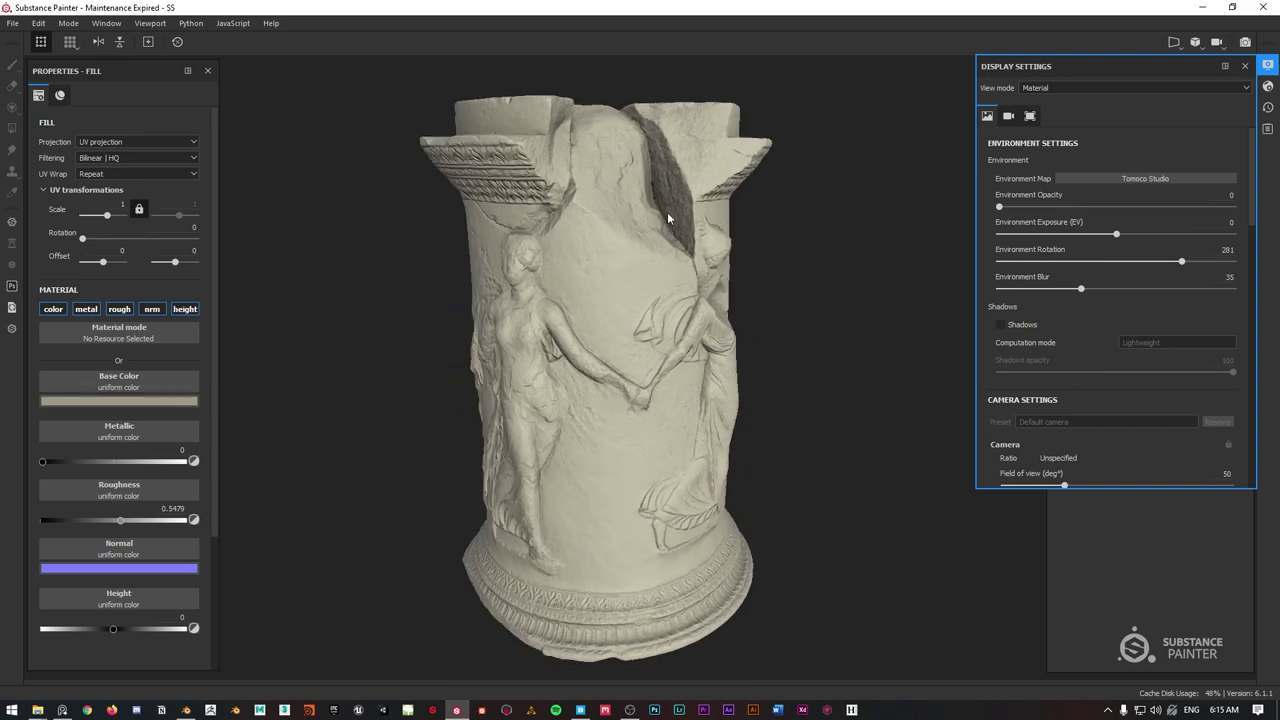
alt+drag(629, 279, 645, 330)
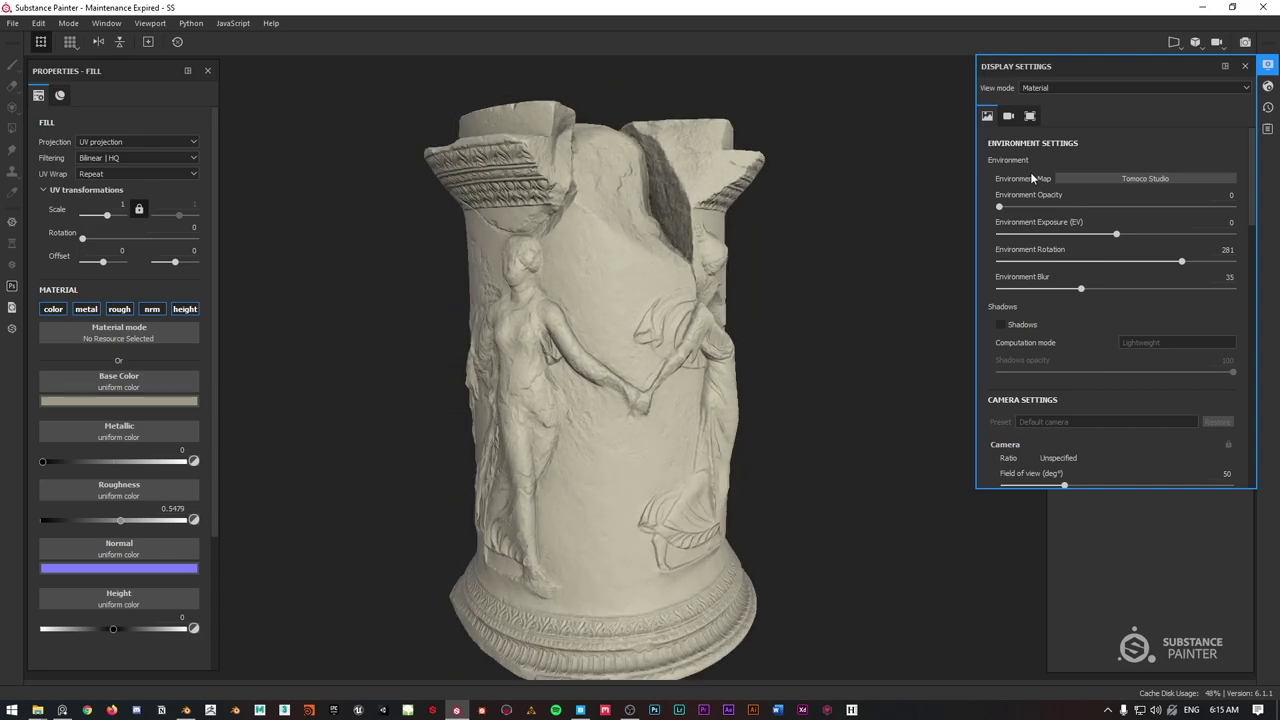
click(1268, 68)
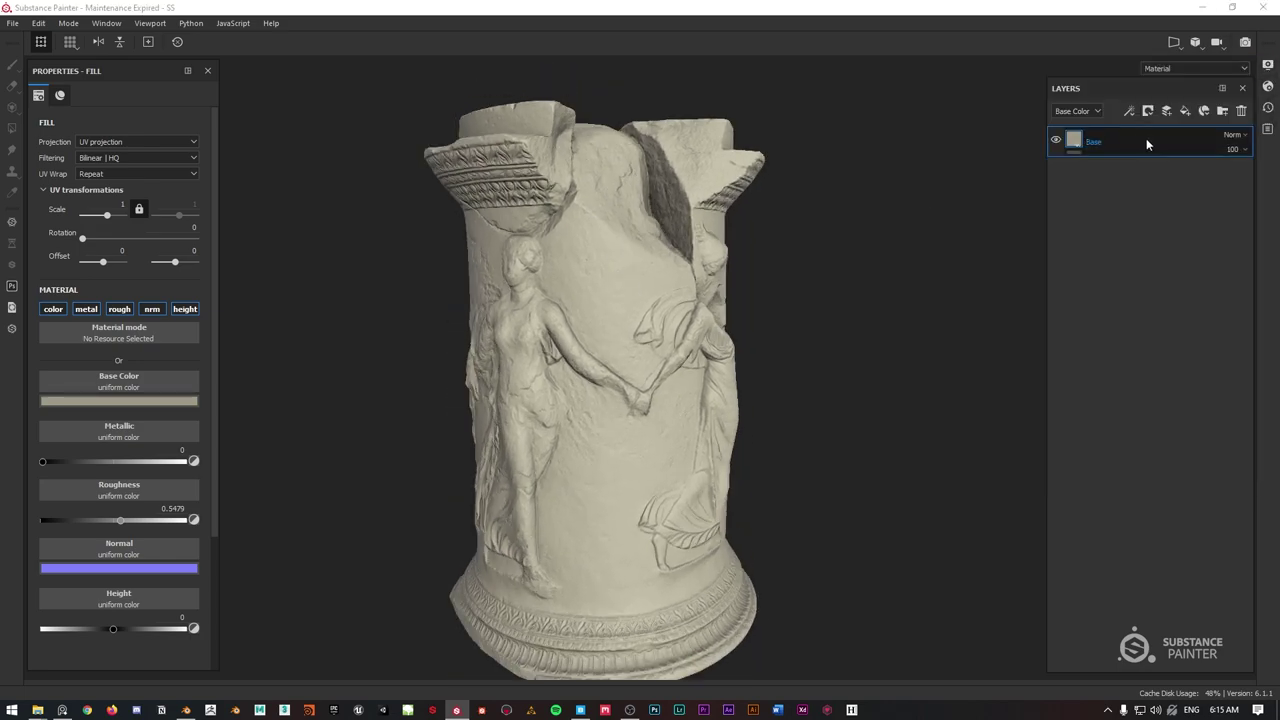
Set the Base layer's base color to a warmer beige with hue 0.108, saturation 0.422 and value 0.338.
click(162, 401)
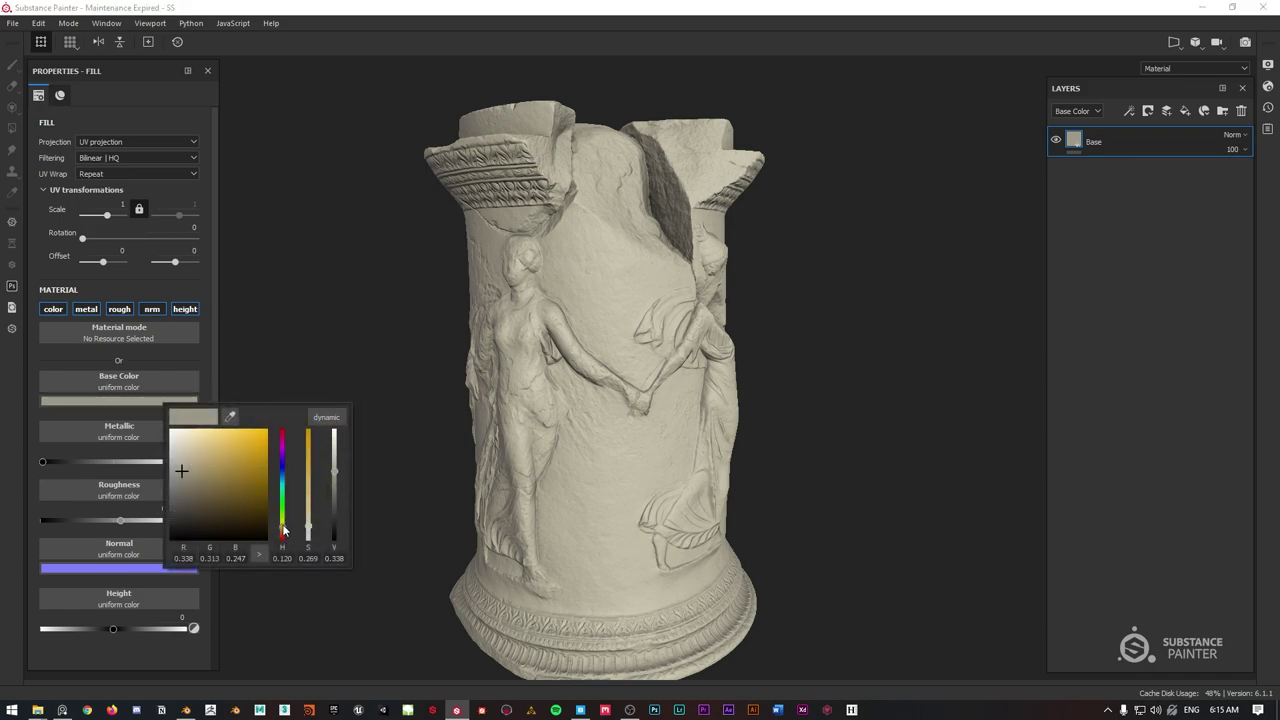
drag(283, 528, 283, 534)
click(187, 472)
drag(308, 521, 308, 516)
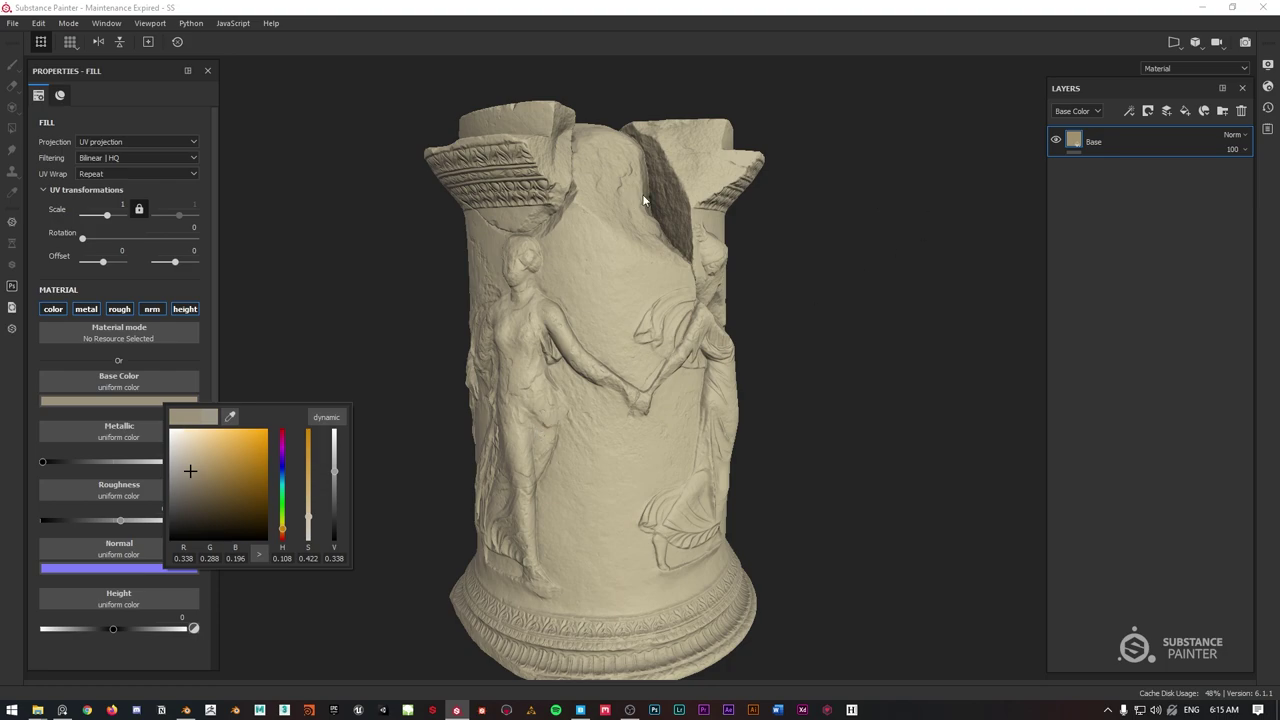
click(294, 257)
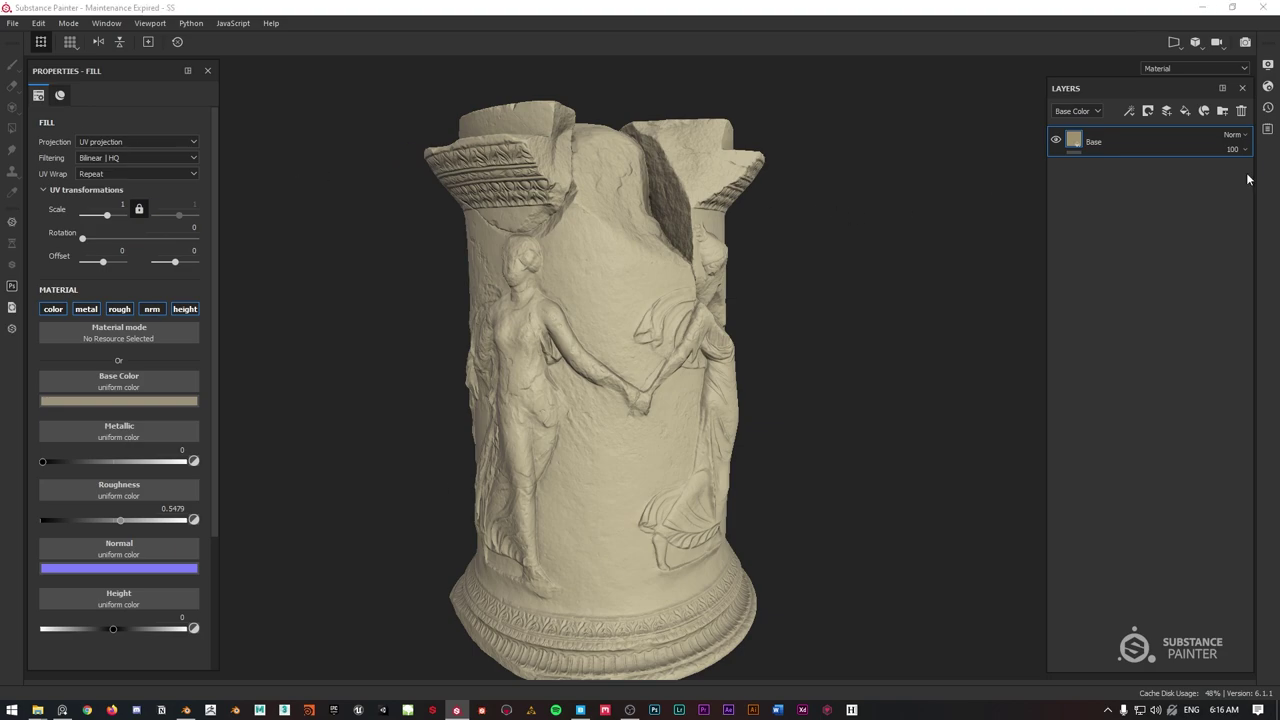
Add a new fill layer above the Base layer.
mouse_move(629, 279)
alt+mouse_down()
mouse_move(639, 272)
mouse_move(614, 271)
alt+mouse_up()
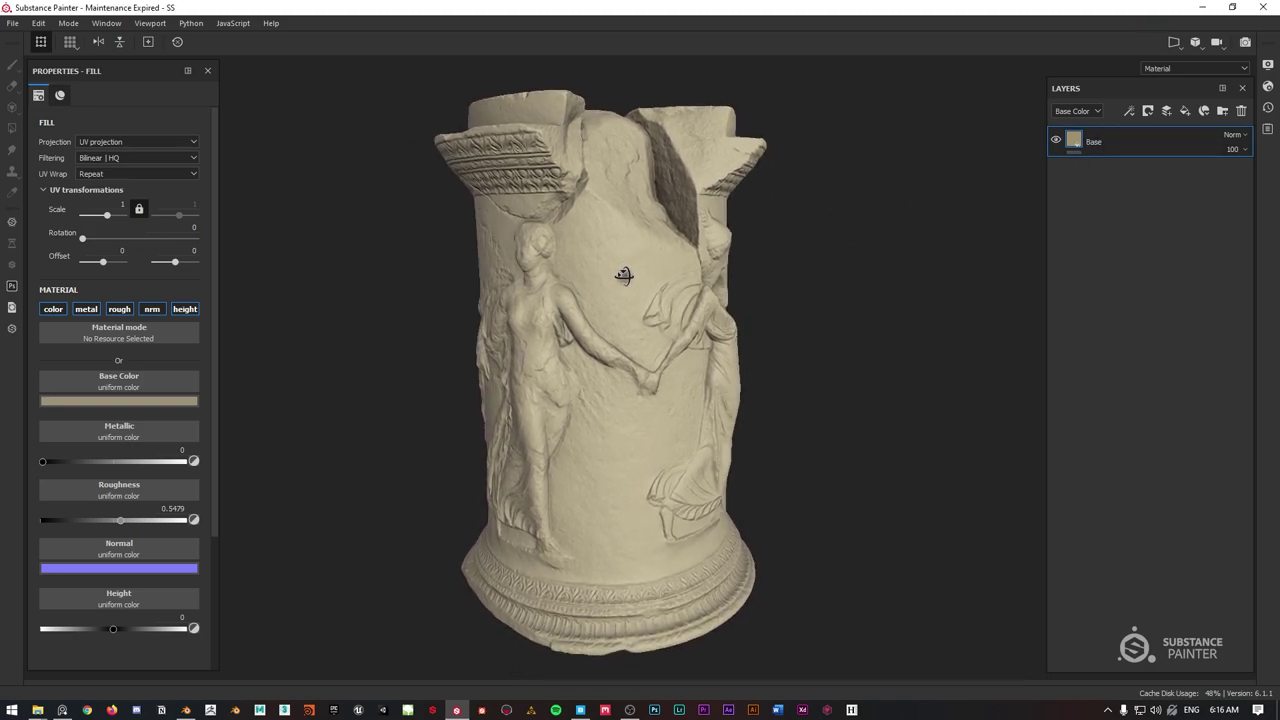
click(1185, 111)
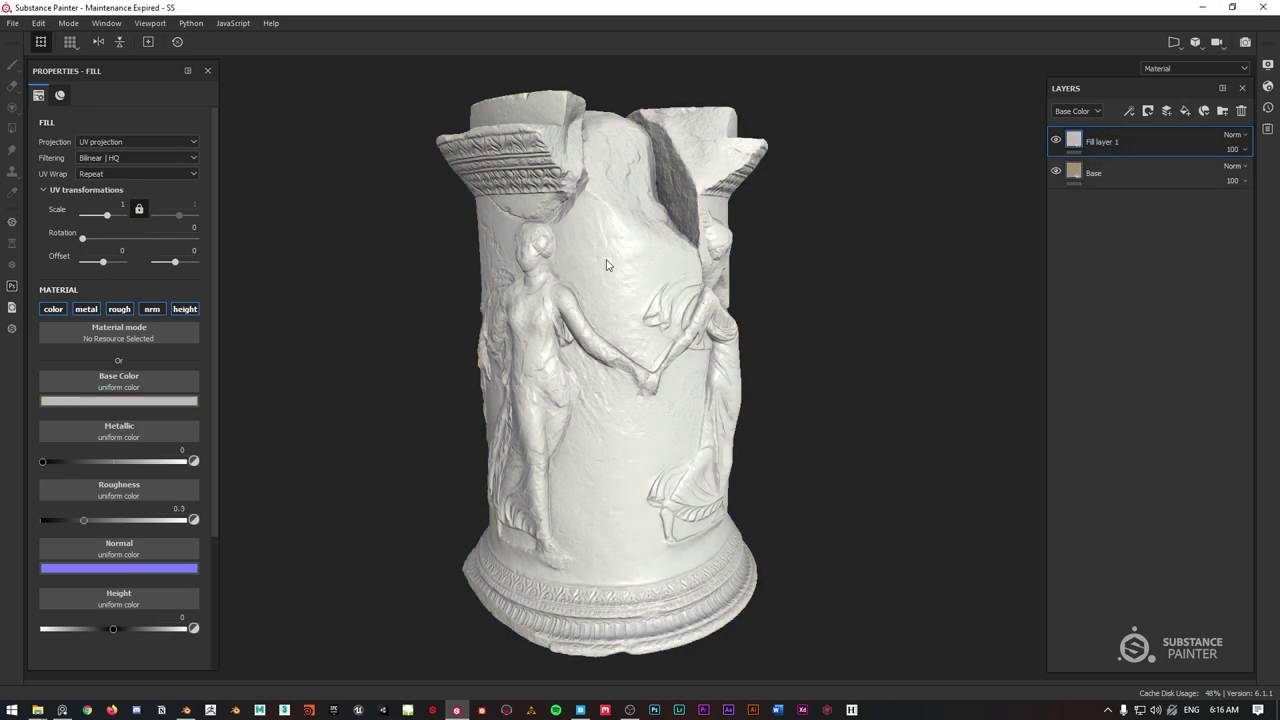
alt+drag(606, 264, 633, 279)
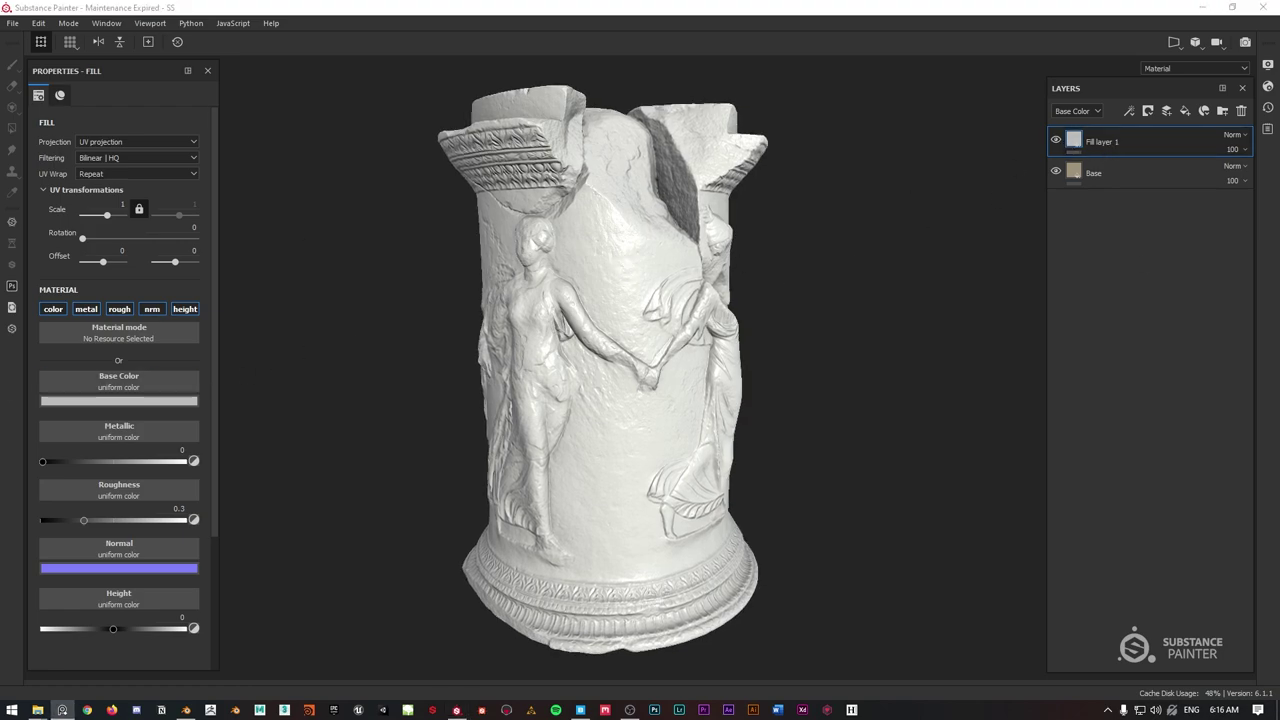
Set the new fill layer's base color to orange-brown (hue 0.084, saturation 0.810, value 0.314) and its roughness to 1.
click(113, 402)
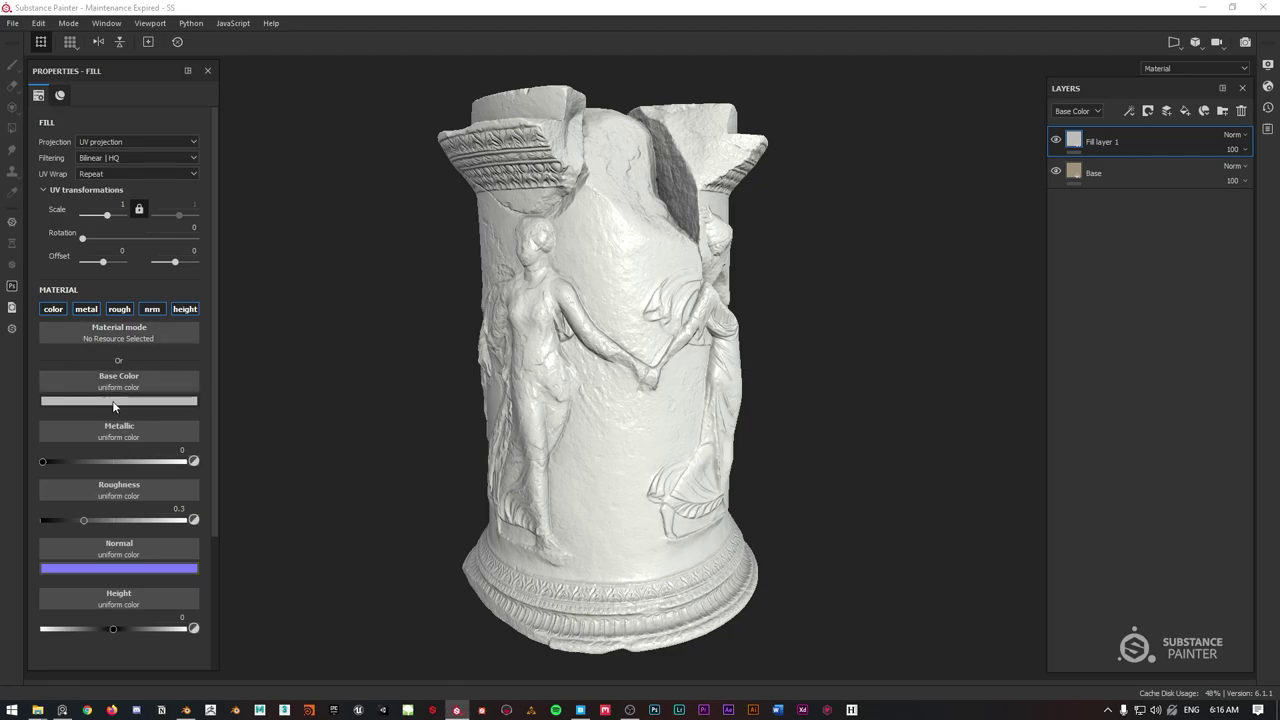
click(184, 418)
mouse_move(146, 439)
mouse_down()
mouse_move(130, 425)
mouse_move(157, 442)
mouse_move(140, 420)
mouse_move(166, 481)
mouse_move(163, 449)
mouse_move(180, 484)
mouse_move(160, 443)
mouse_move(170, 472)
mouse_up()
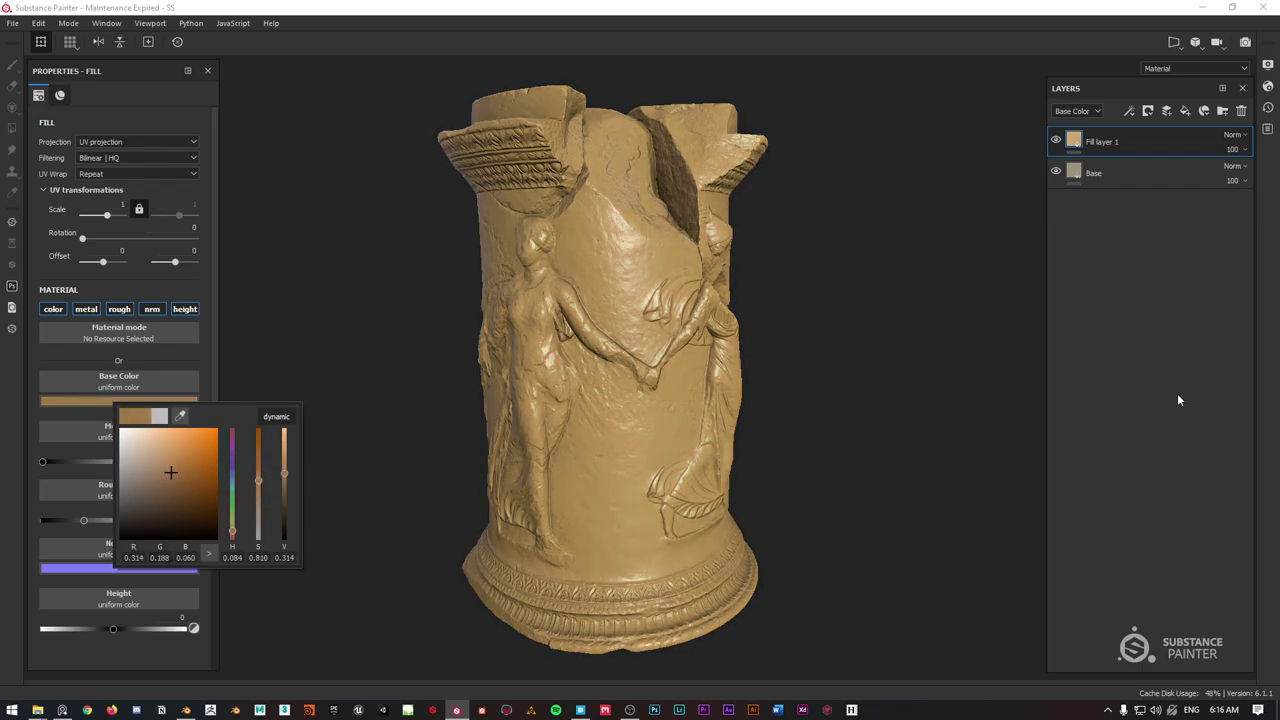
click(414, 264)
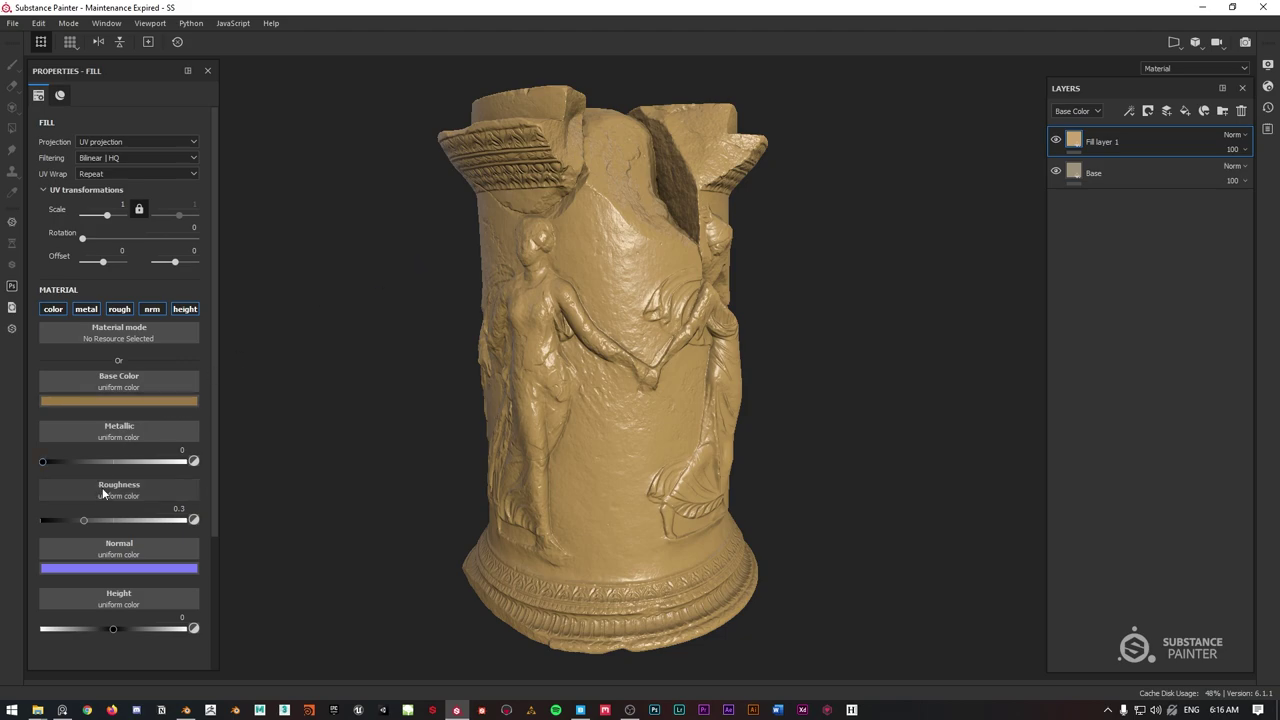
drag(103, 521, 490, 376)
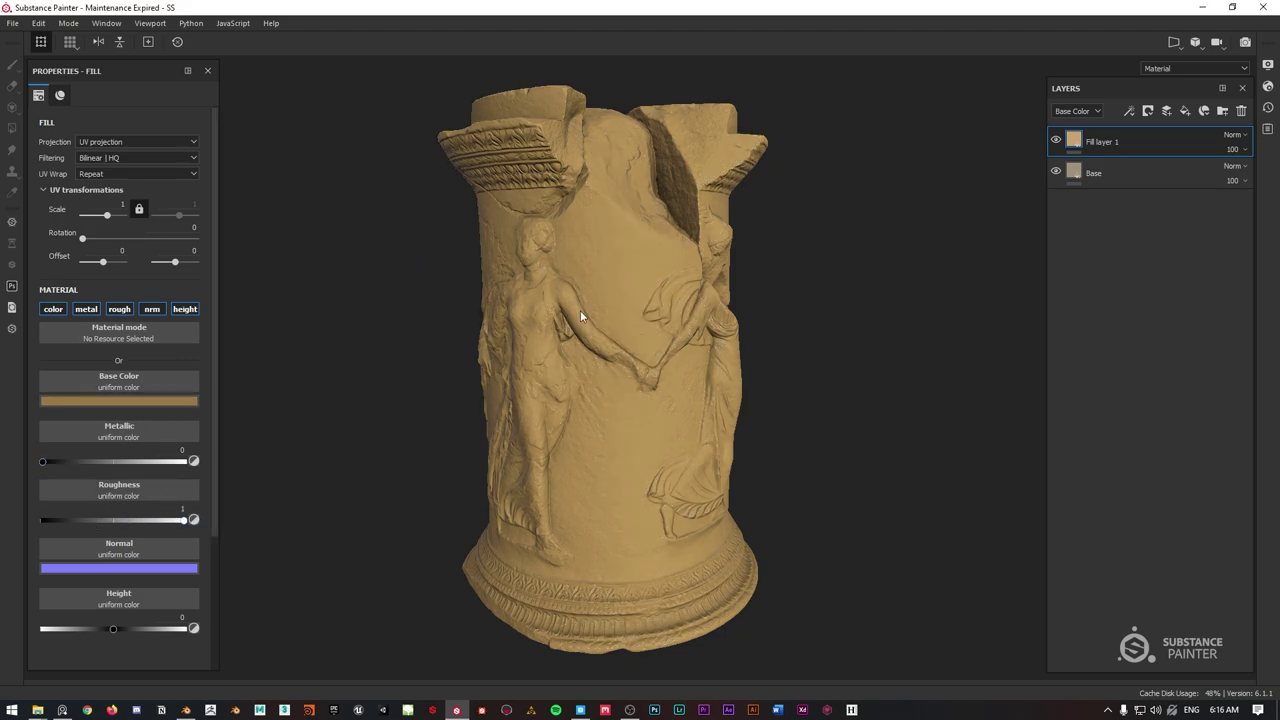
Set Fill layer 1's base color to a pale cream with hue about 0.09, saturation about 0.50 and value about 0.71.
click(190, 399)
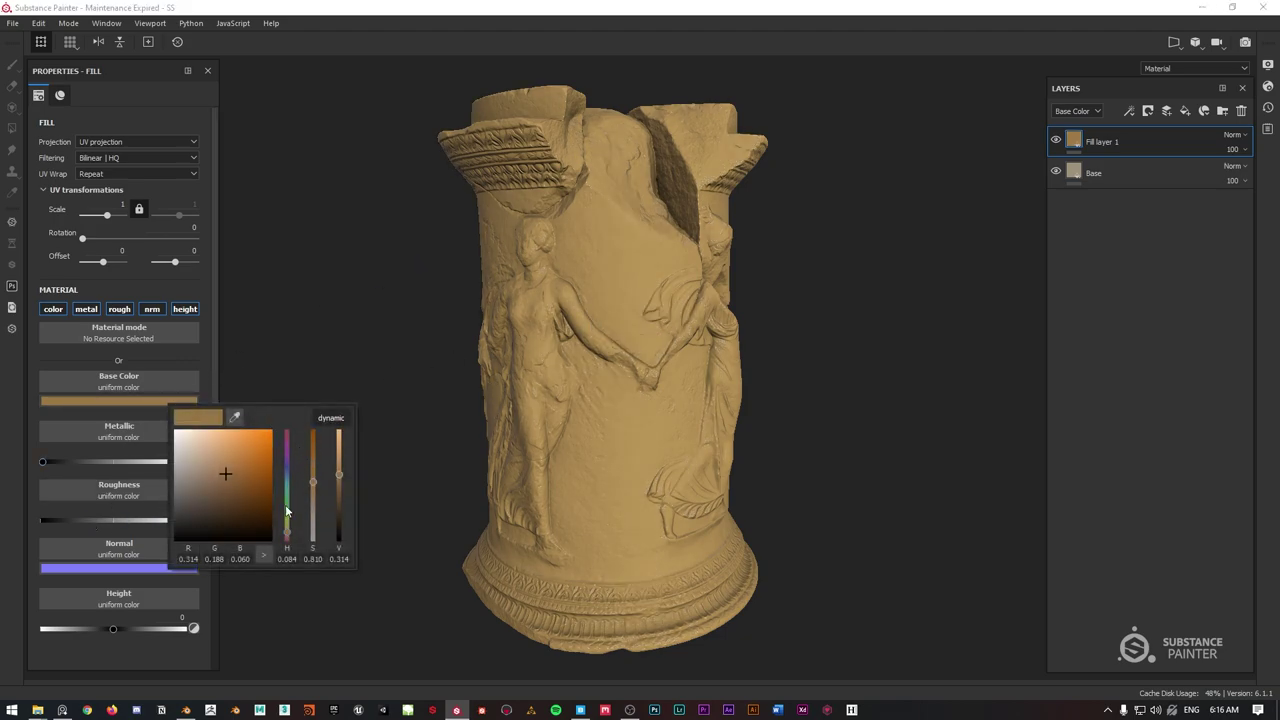
drag(287, 536, 294, 527)
drag(214, 524, 211, 480)
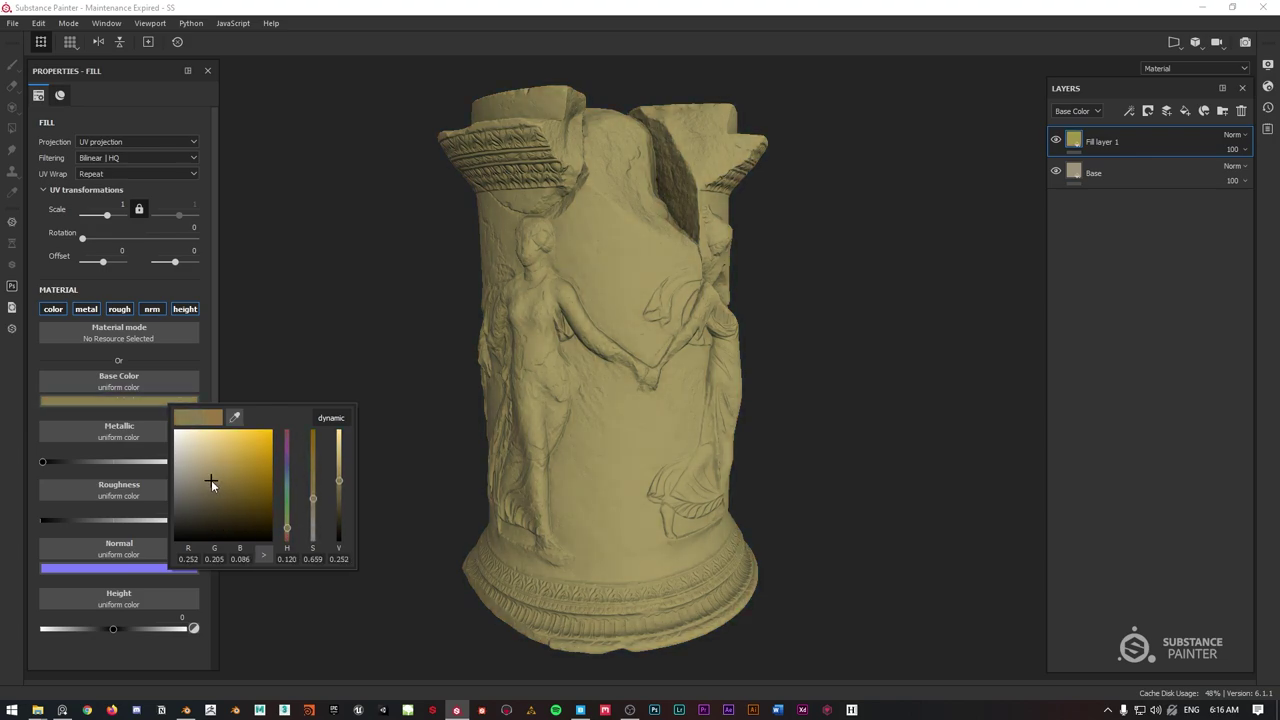
click(236, 417)
drag(196, 443, 197, 441)
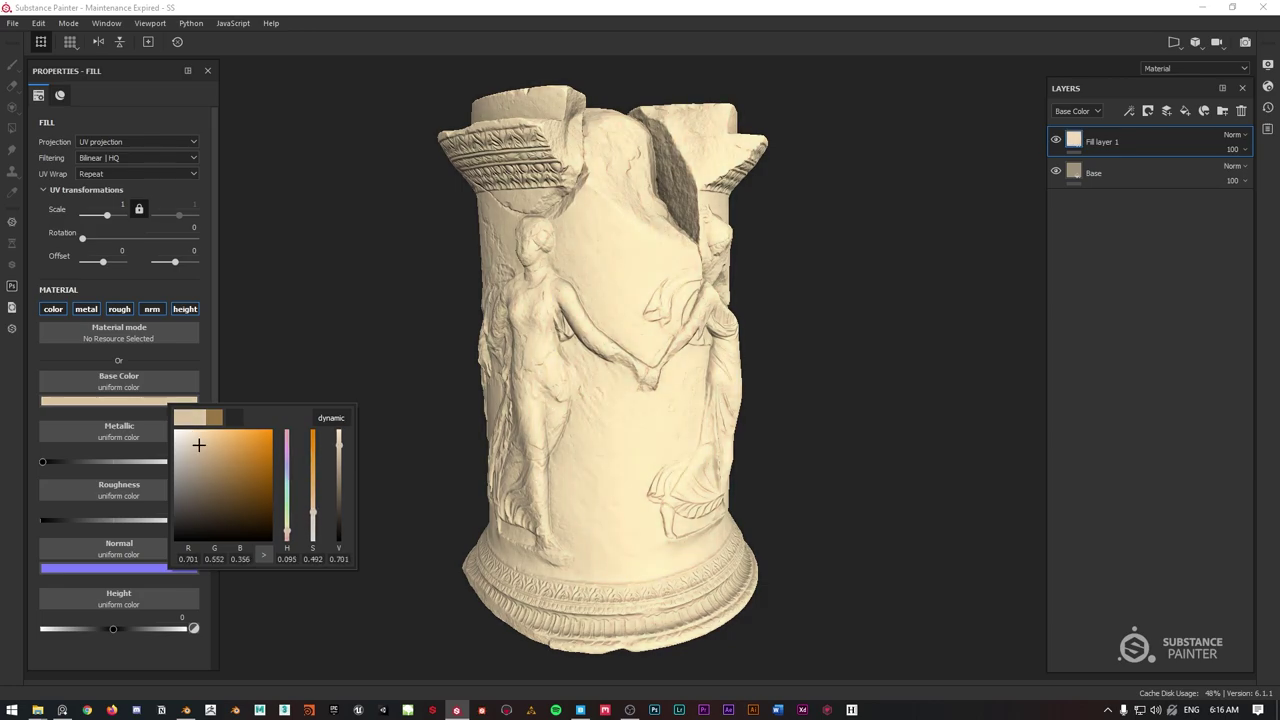
click(873, 352)
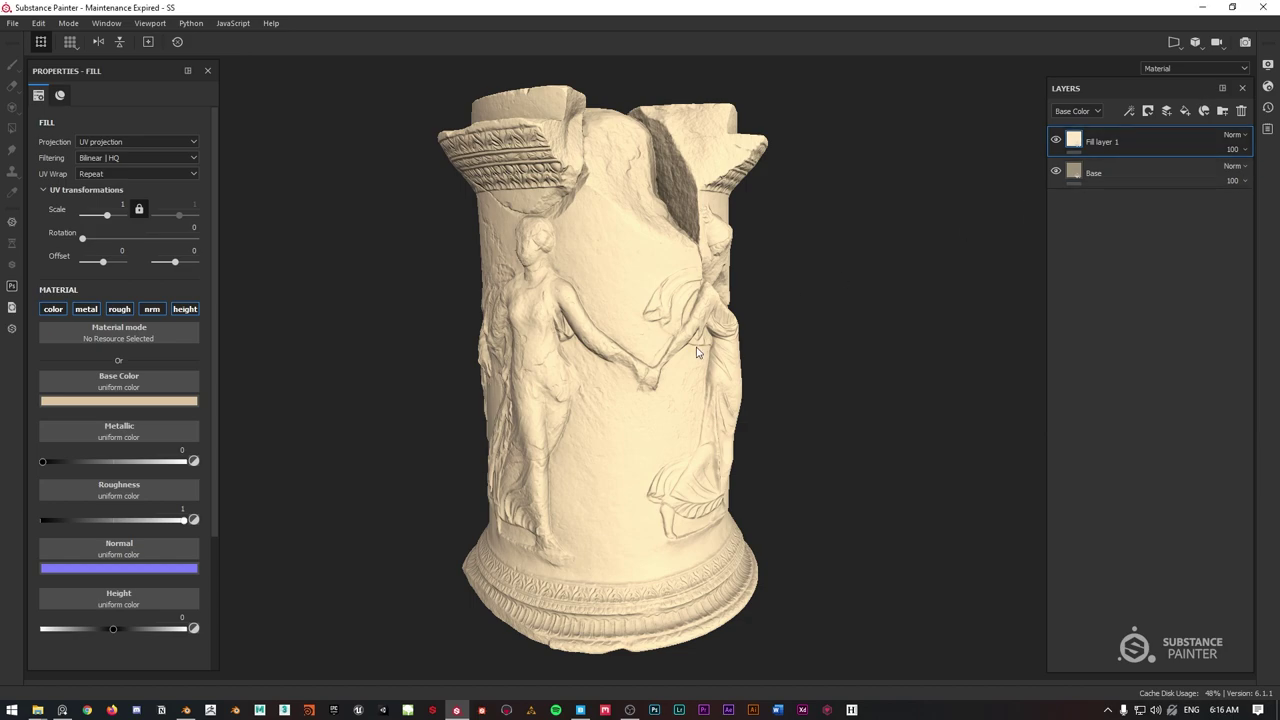
Give Fill layer 1 a black mask and add a fill effect to that mask.
mouse_move(657, 302)
alt+mouse_down()
mouse_move(634, 284)
mouse_move(670, 318)
alt+mouse_up()
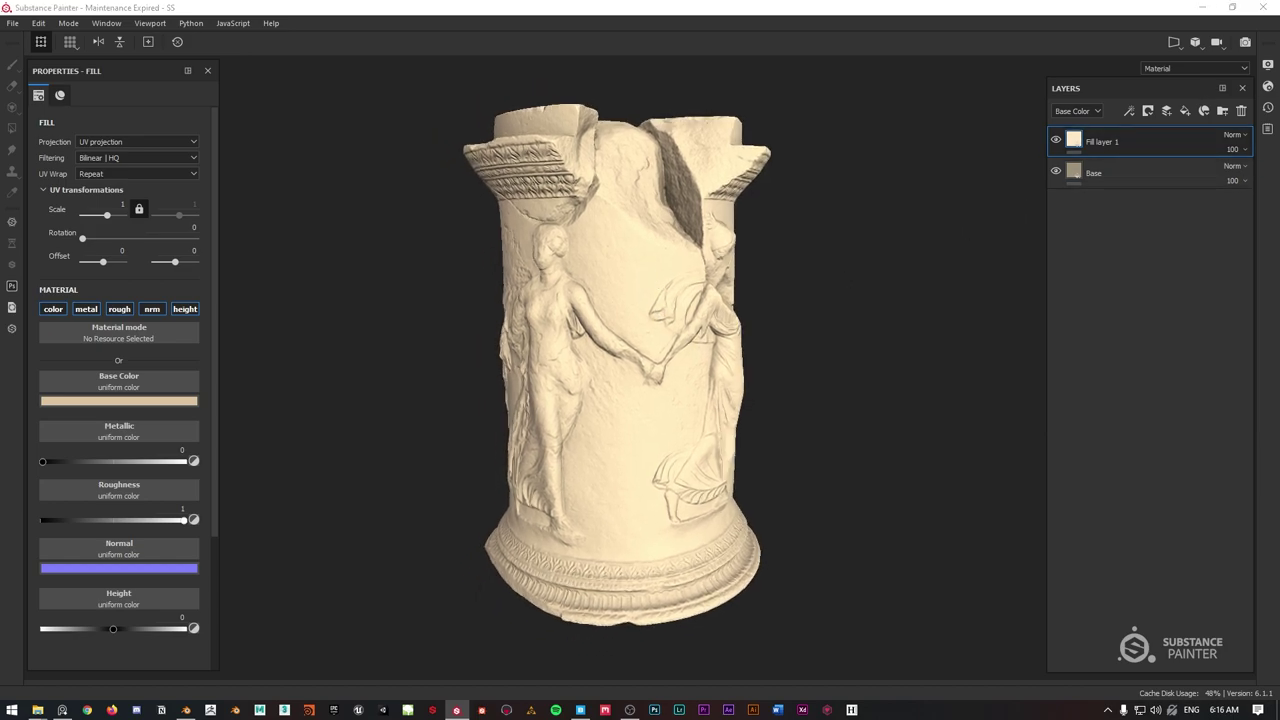
right_click(1077, 147)
click(1125, 163)
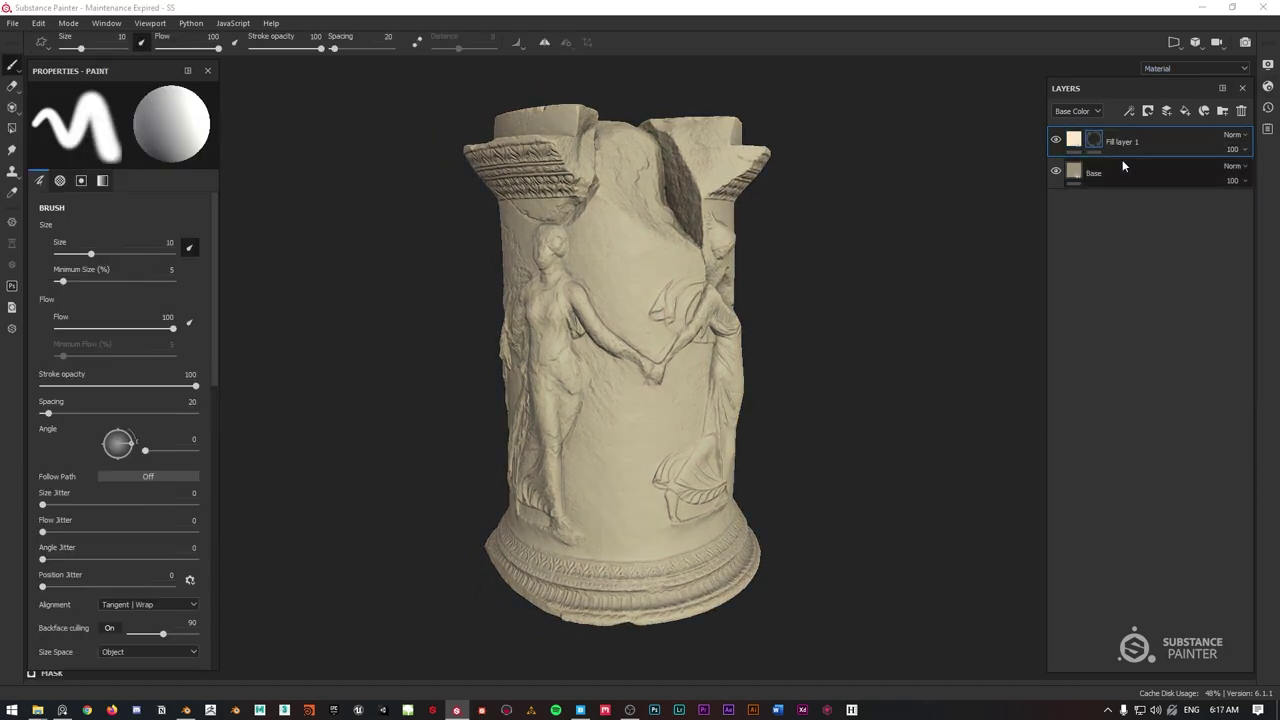
right_click(1090, 145)
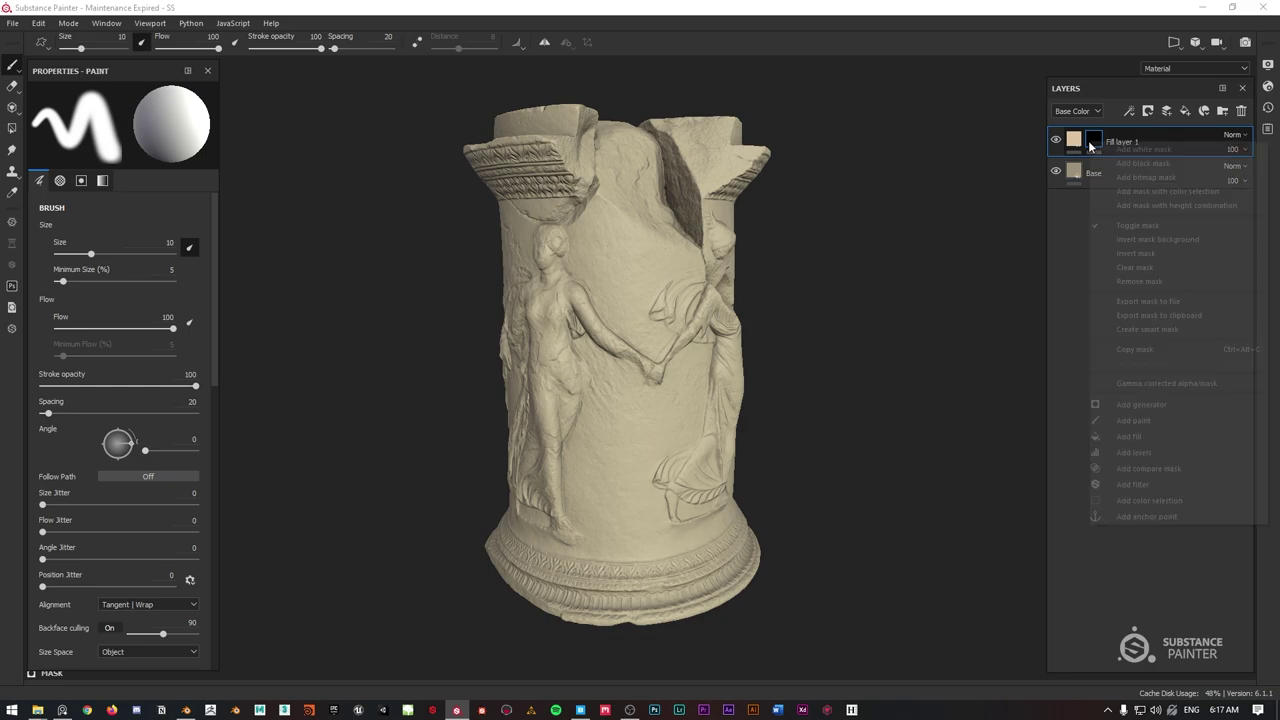
click(1130, 437)
Filter the mask fill's grayscale resources by "grunges" and apply the Grunge Leaks texture.
click(177, 309)
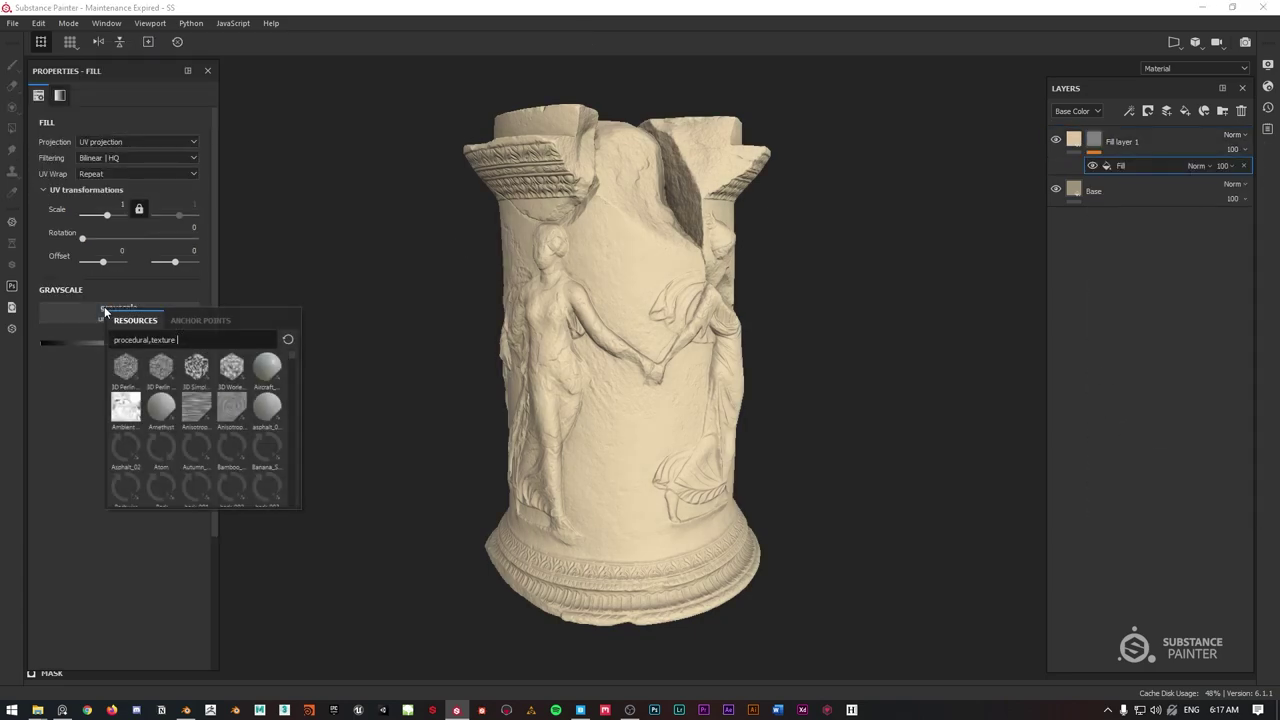
drag(0, 45, 0, 130)
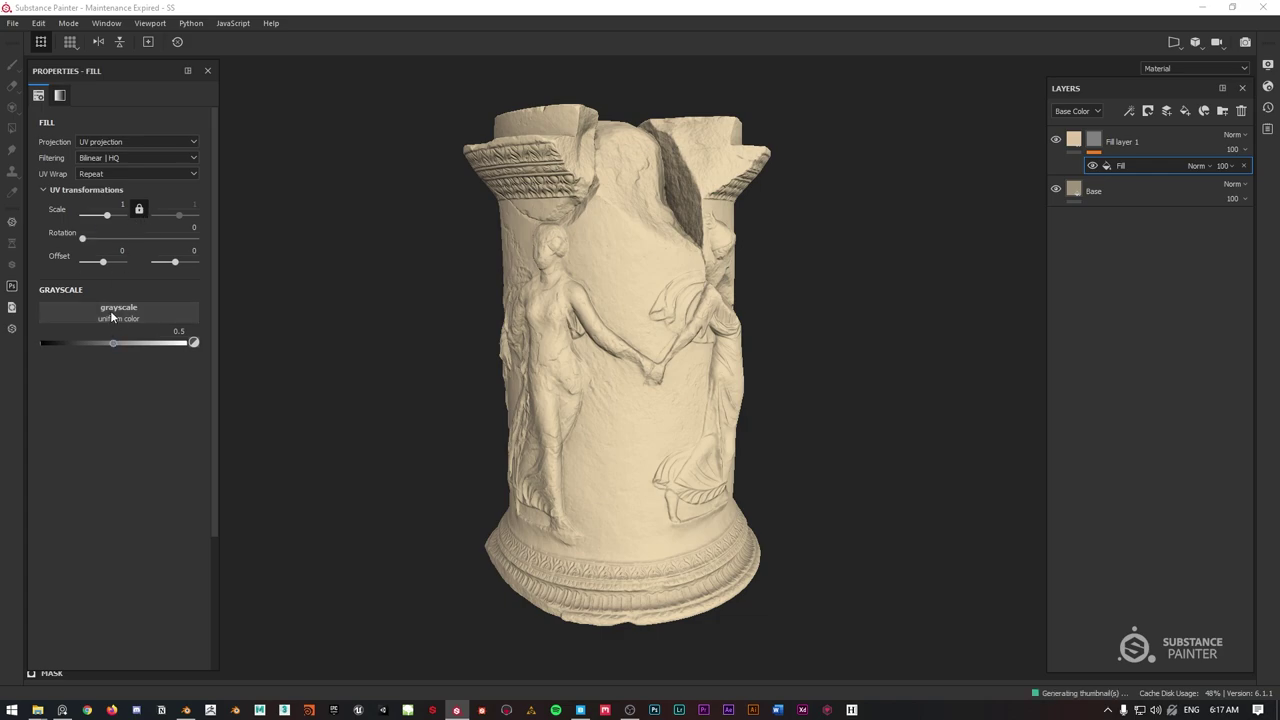
click(112, 312)
drag(200, 349, 69, 351)
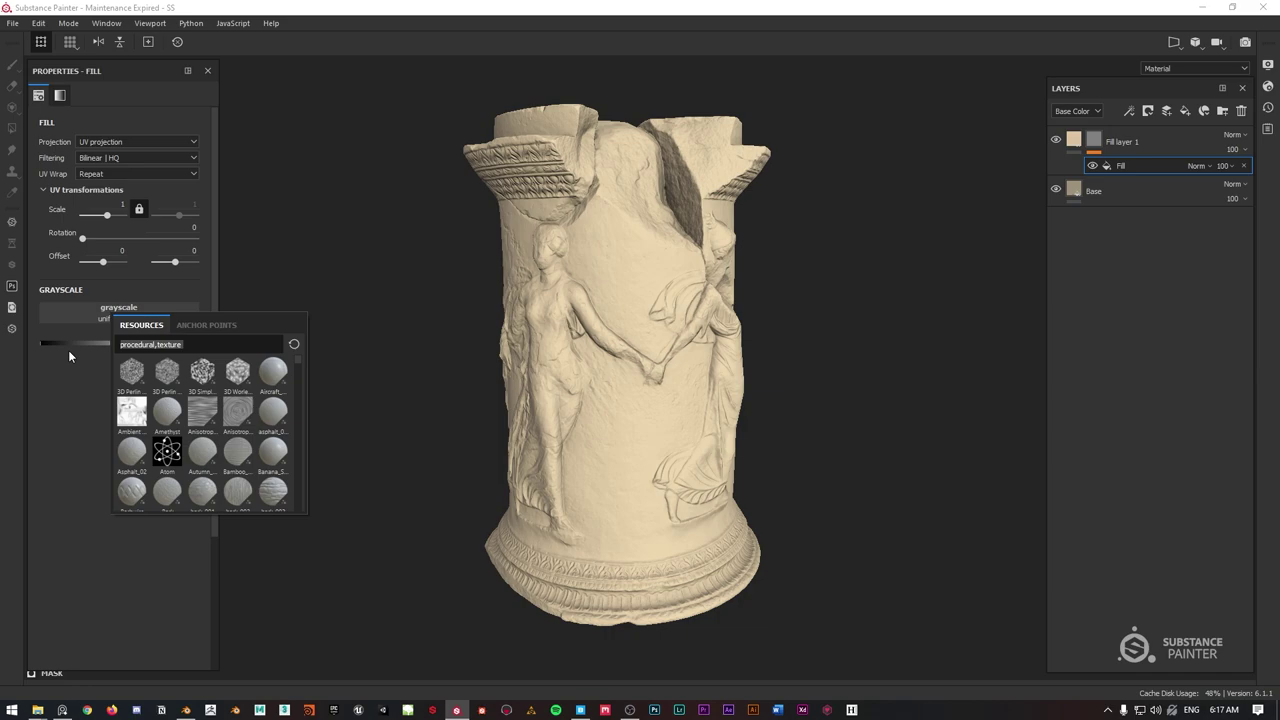
text(grunge)
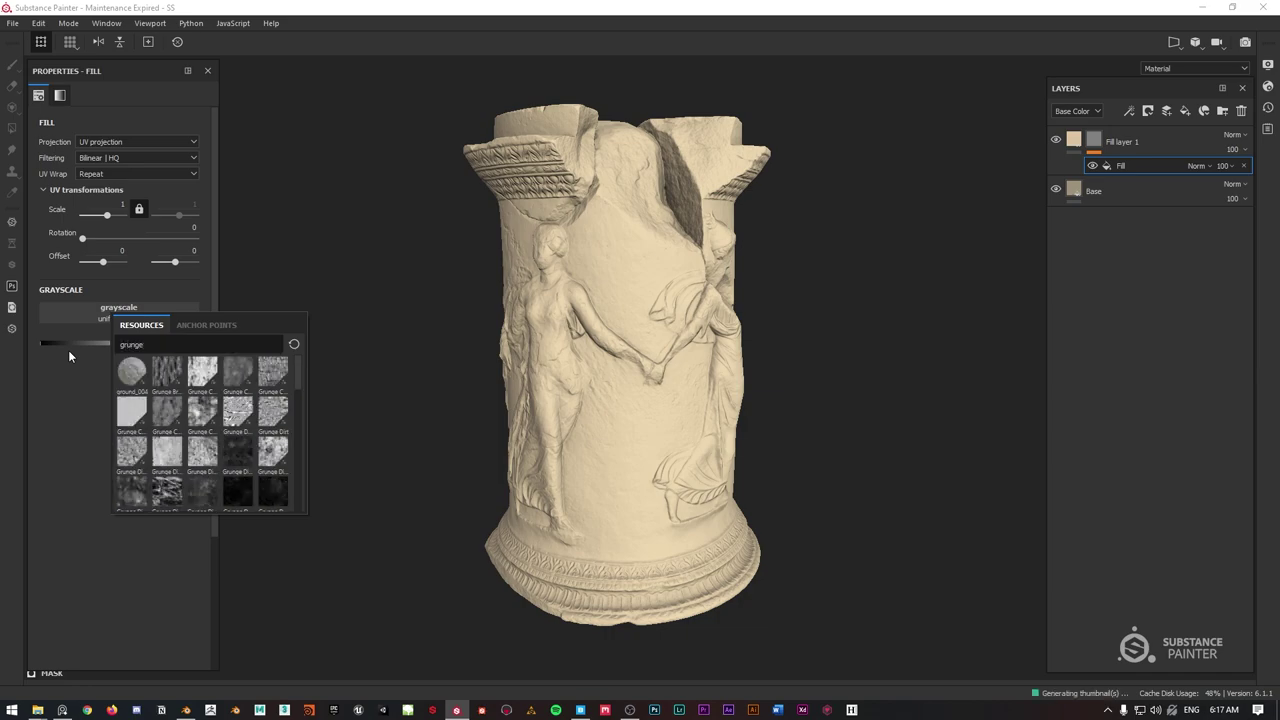
text(s)
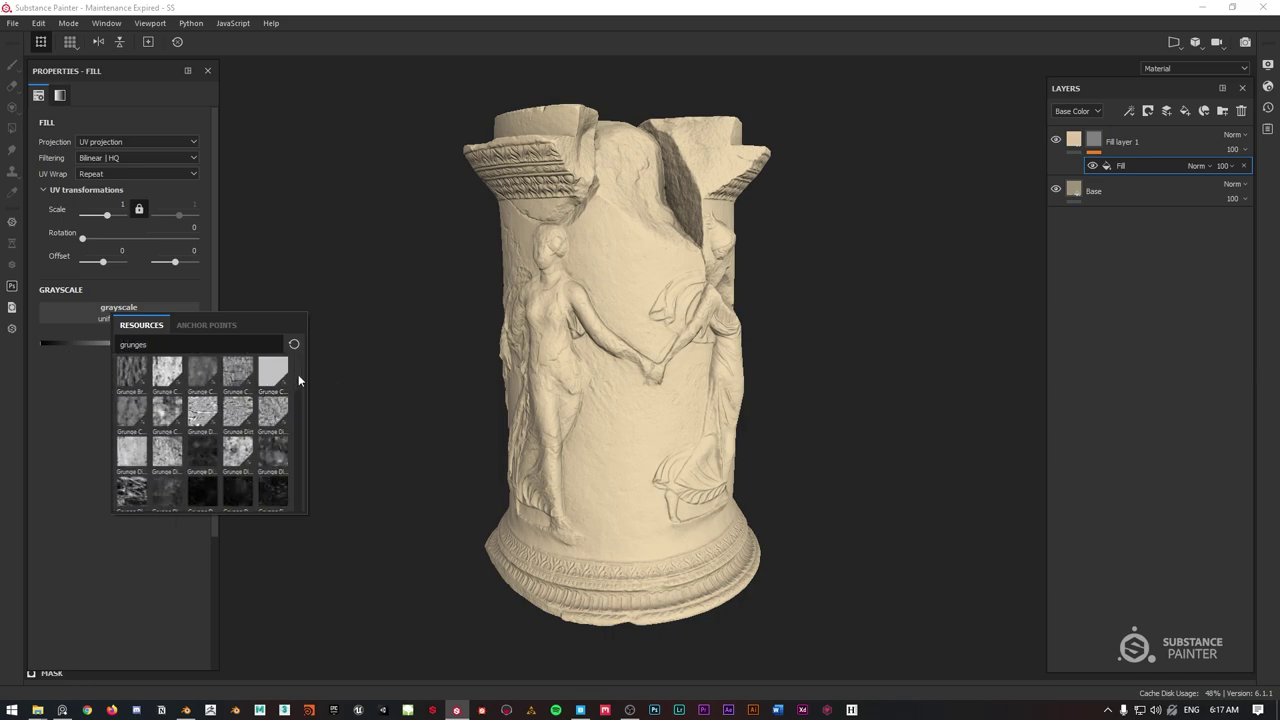
drag(298, 374, 300, 410)
click(166, 430)
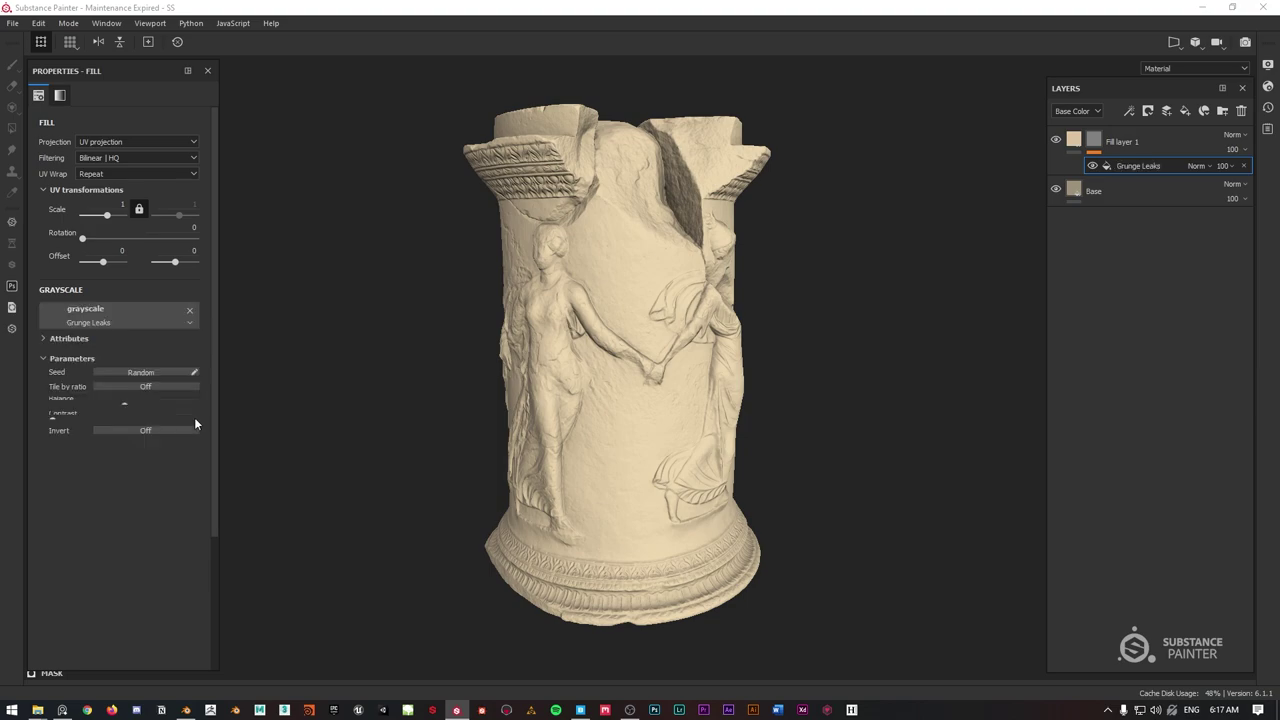
Switch the mask's grunge fill to Tri-planar projection.
alt+drag(577, 339, 620, 286)
click(138, 141)
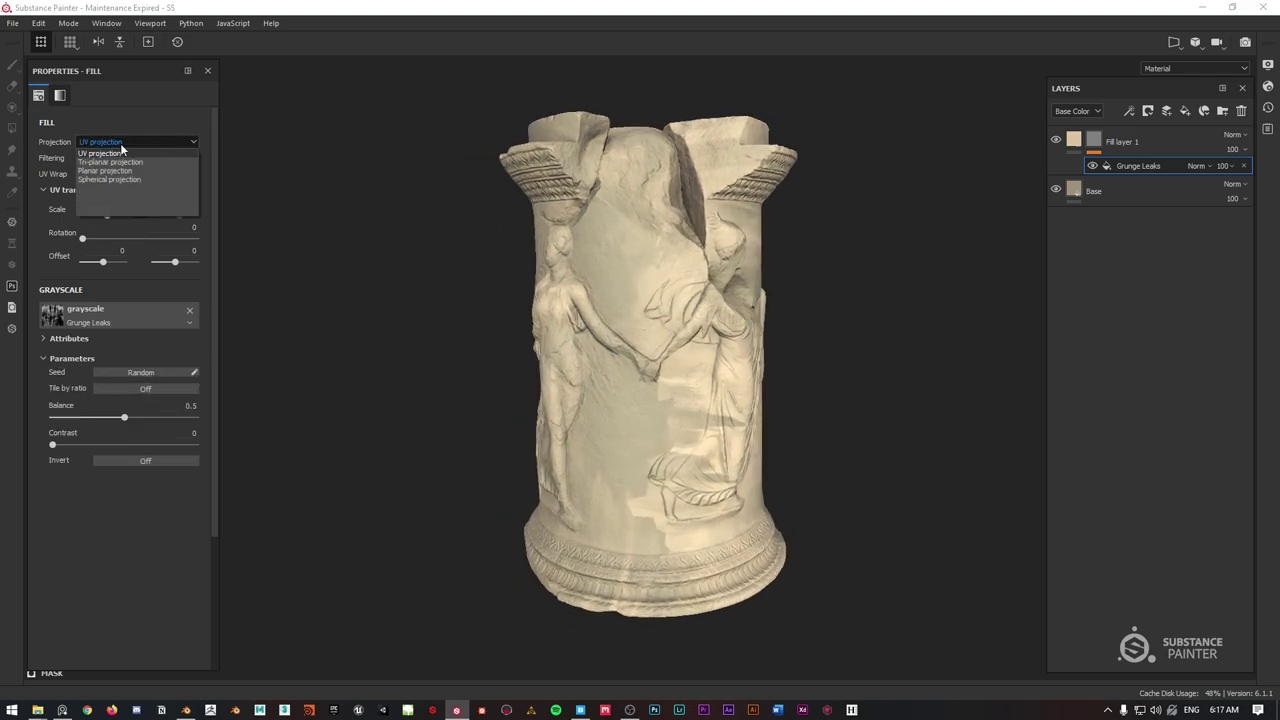
click(96, 161)
mouse_move(550, 189)
alt+mouse_down()
mouse_move(606, 172)
mouse_move(503, 175)
mouse_move(572, 178)
alt+mouse_up()
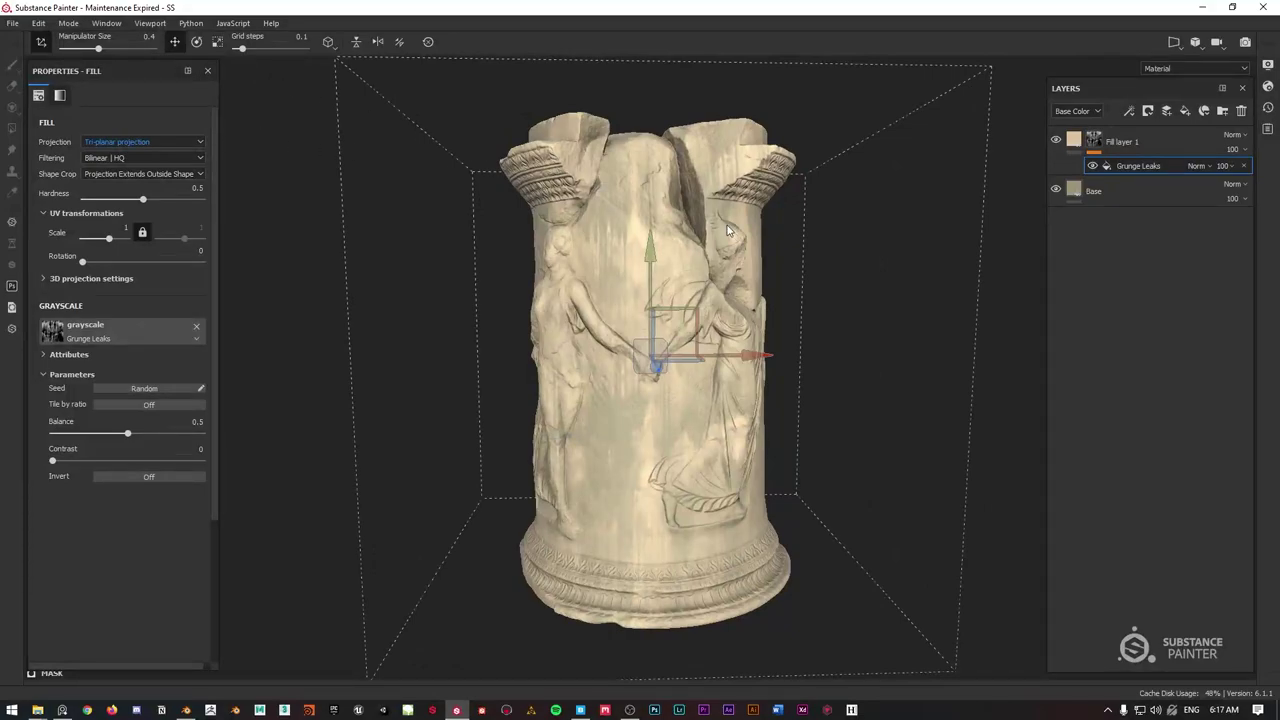
key(e)
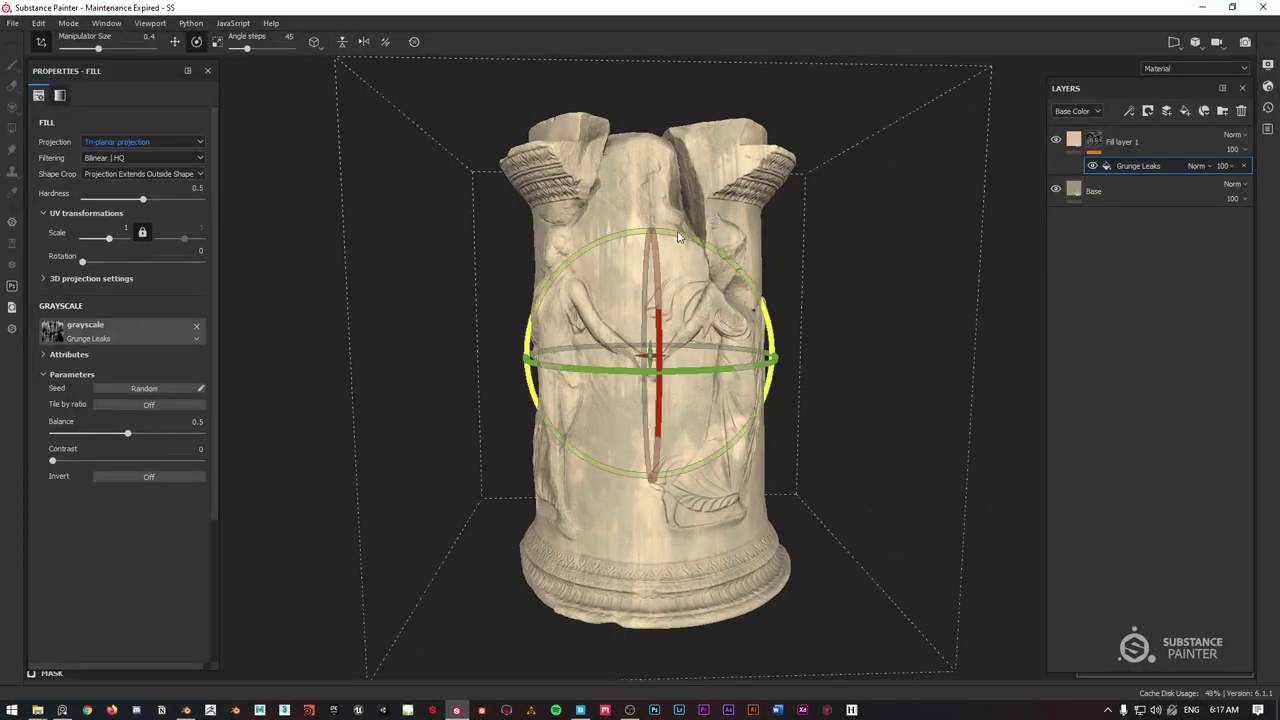
drag(678, 236, 839, 327)
key(ctrl+z)
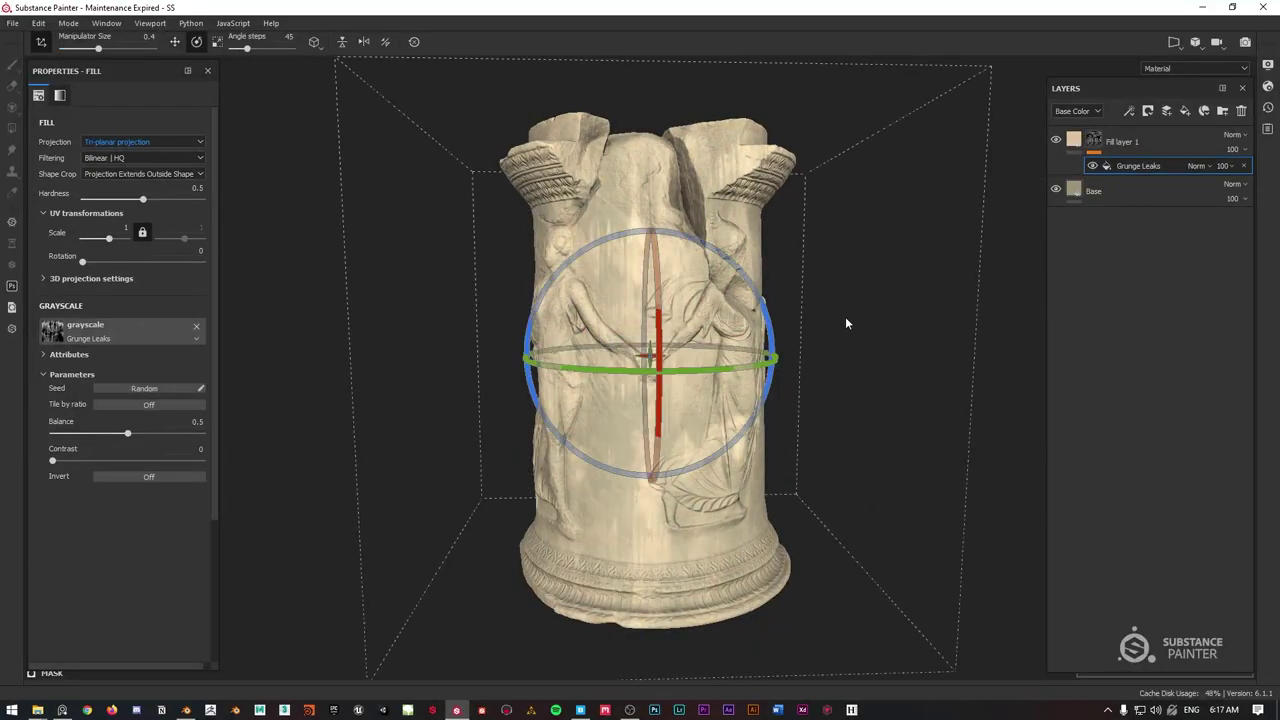
Hide the projection manipulator and set the Grunge Leaks contrast to 0.78.
alt+drag(694, 180, 643, 153)
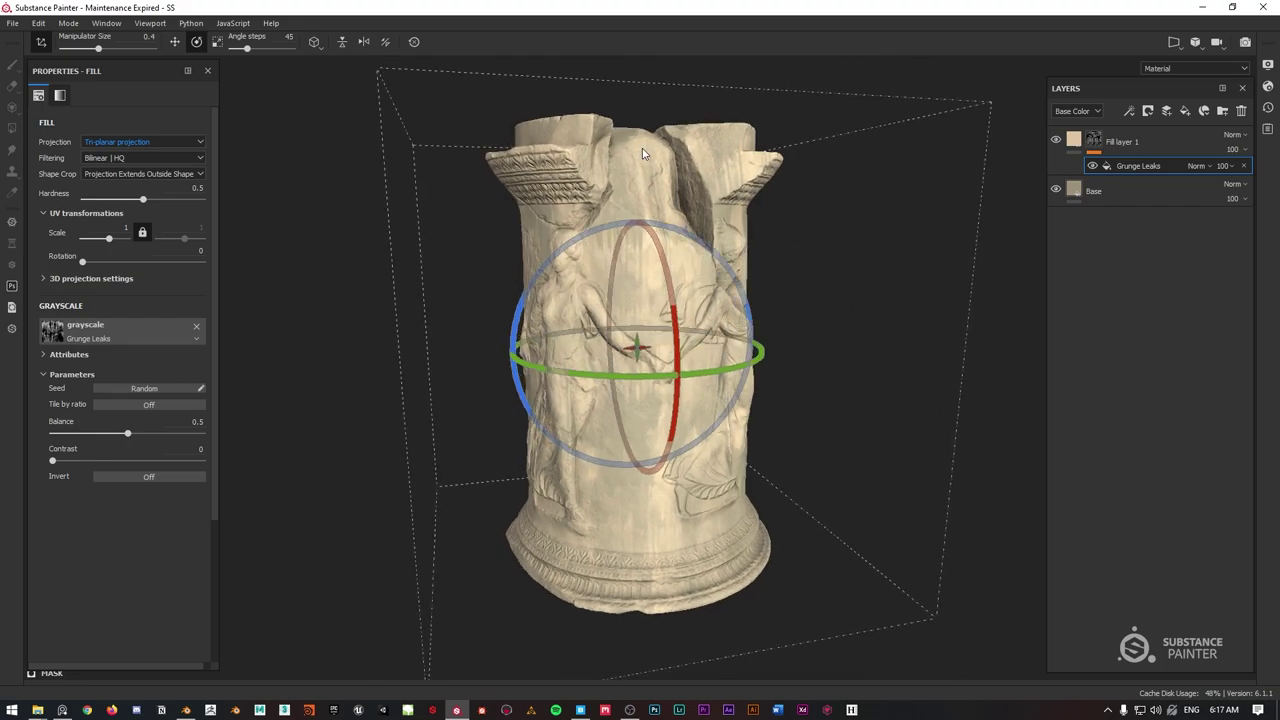
click(46, 46)
alt+drag(822, 172, 825, 187)
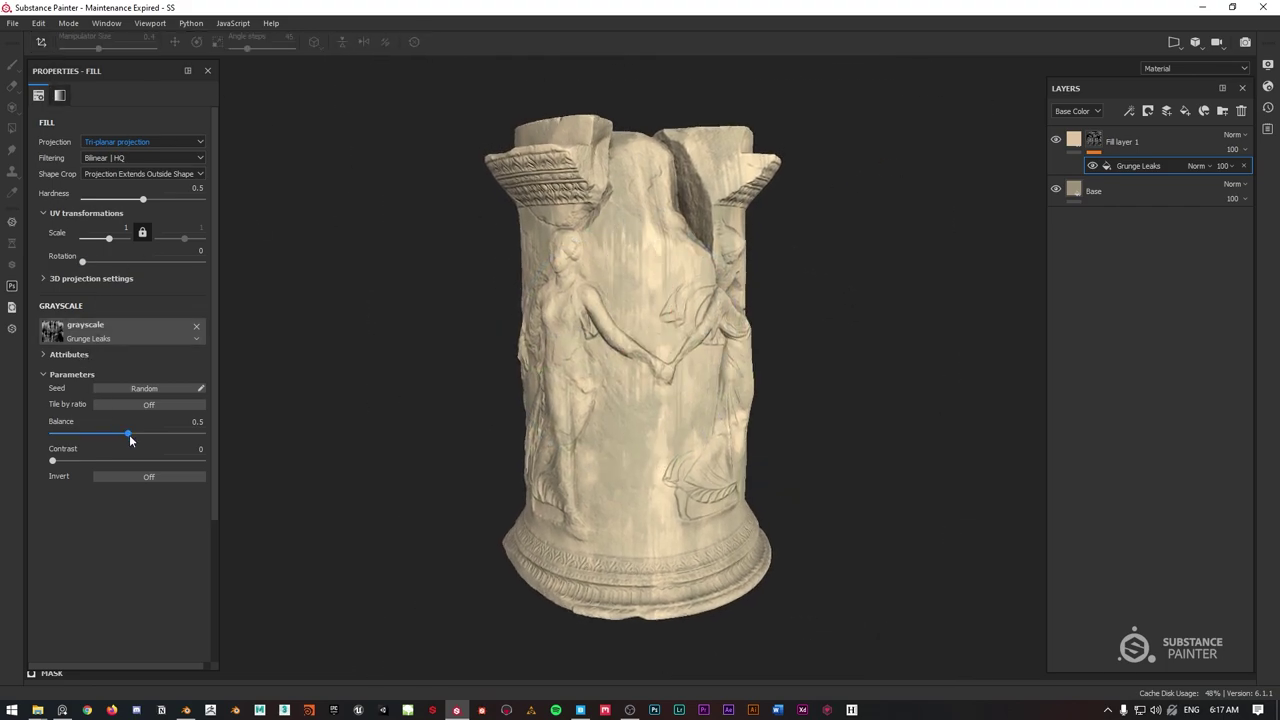
drag(66, 460, 166, 463)
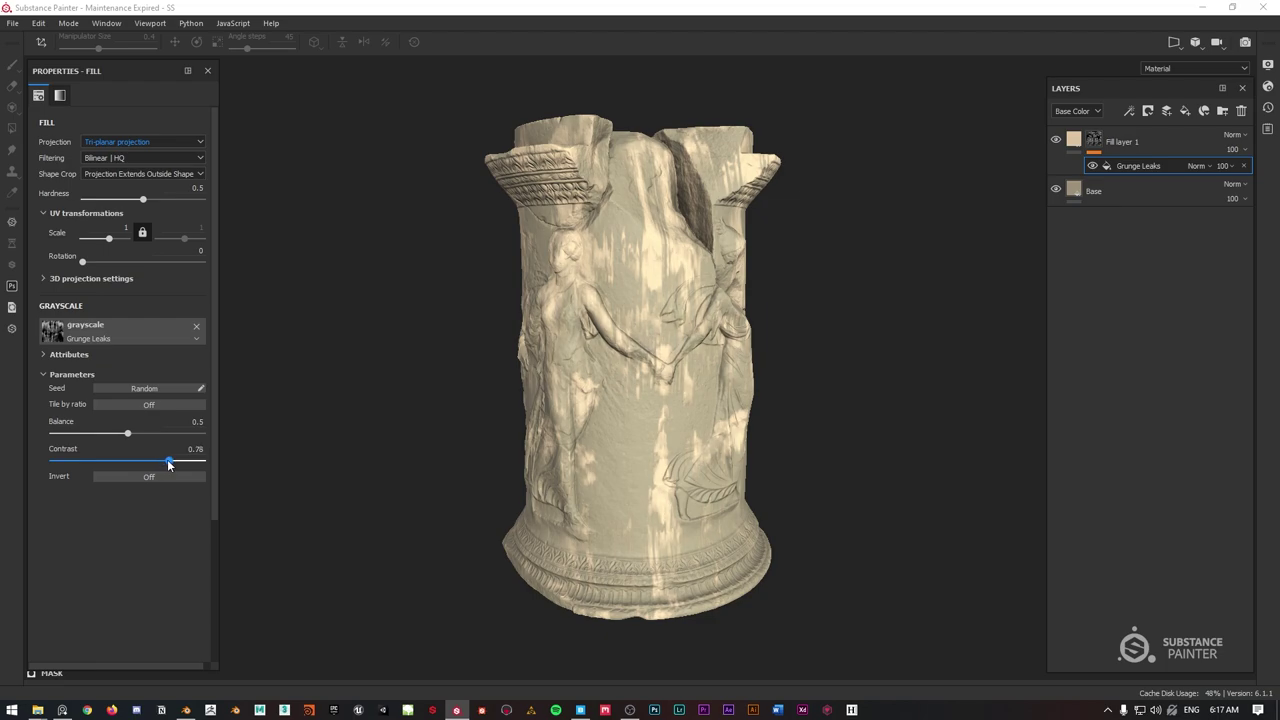
Try Grunge Map 011 and Grunge Marble Shapes as the mask's grayscale texture.
click(117, 328)
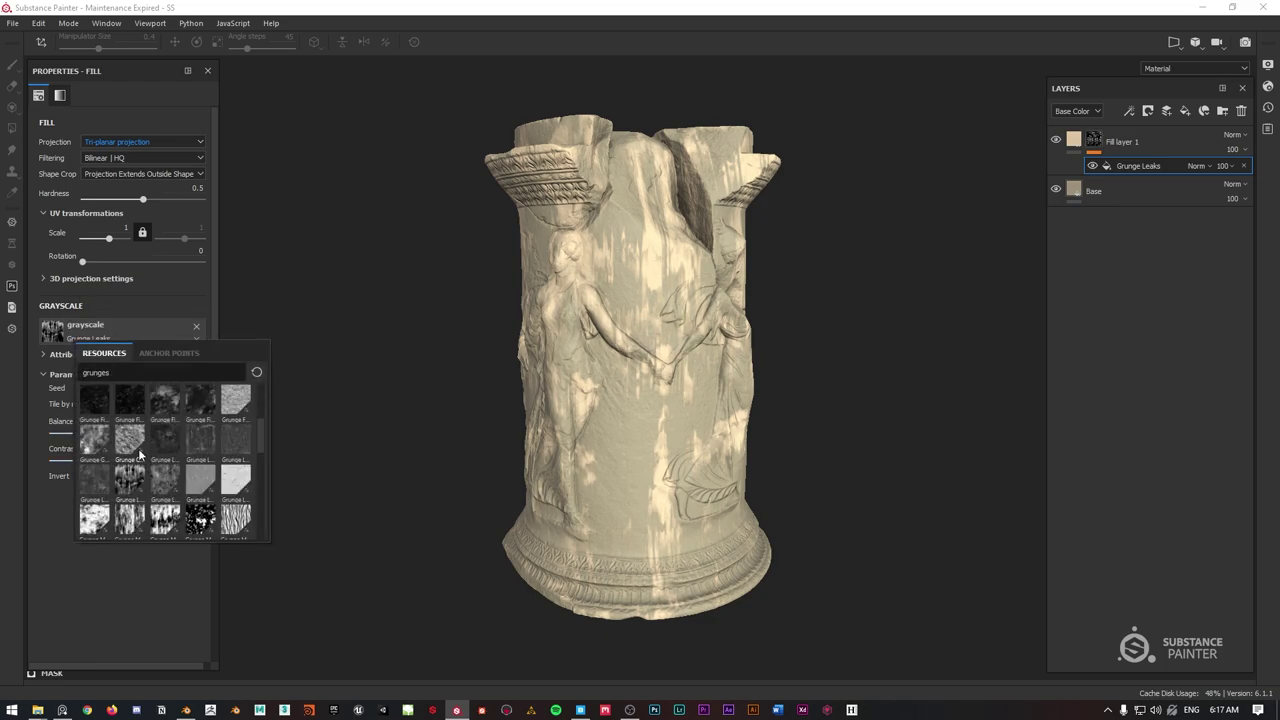
click(95, 440)
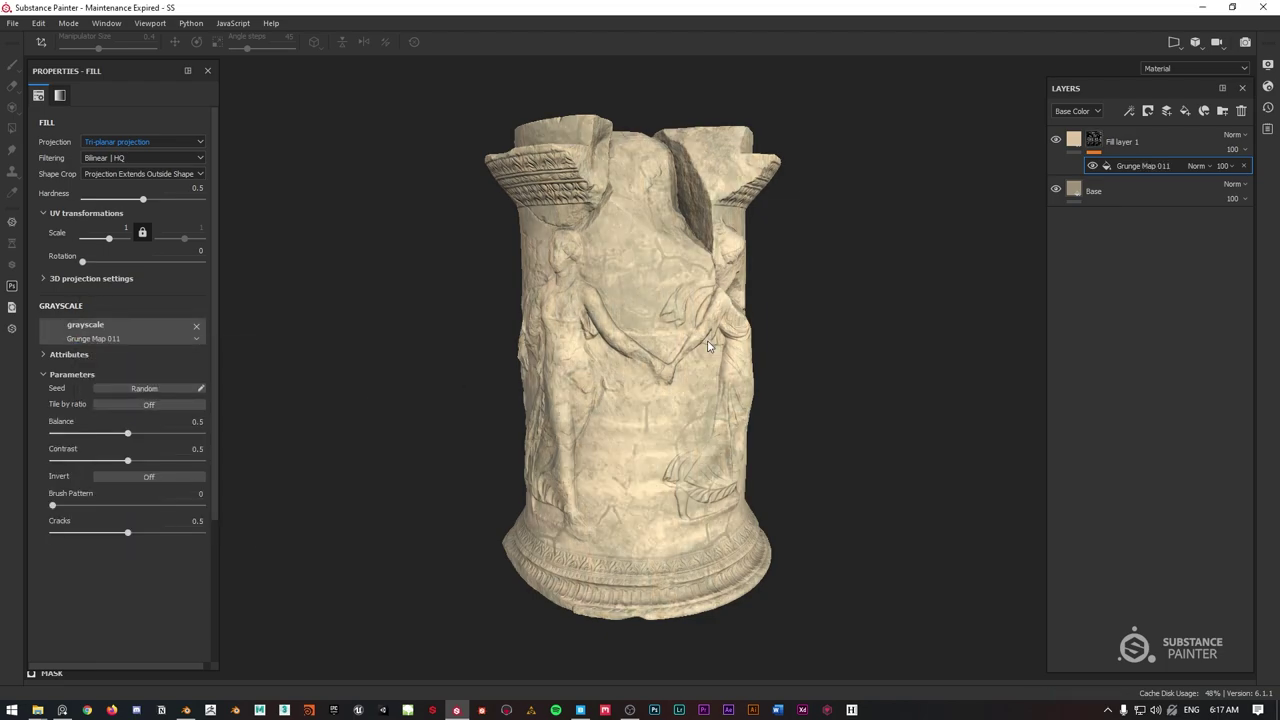
alt+drag(642, 210, 545, 240)
click(62, 333)
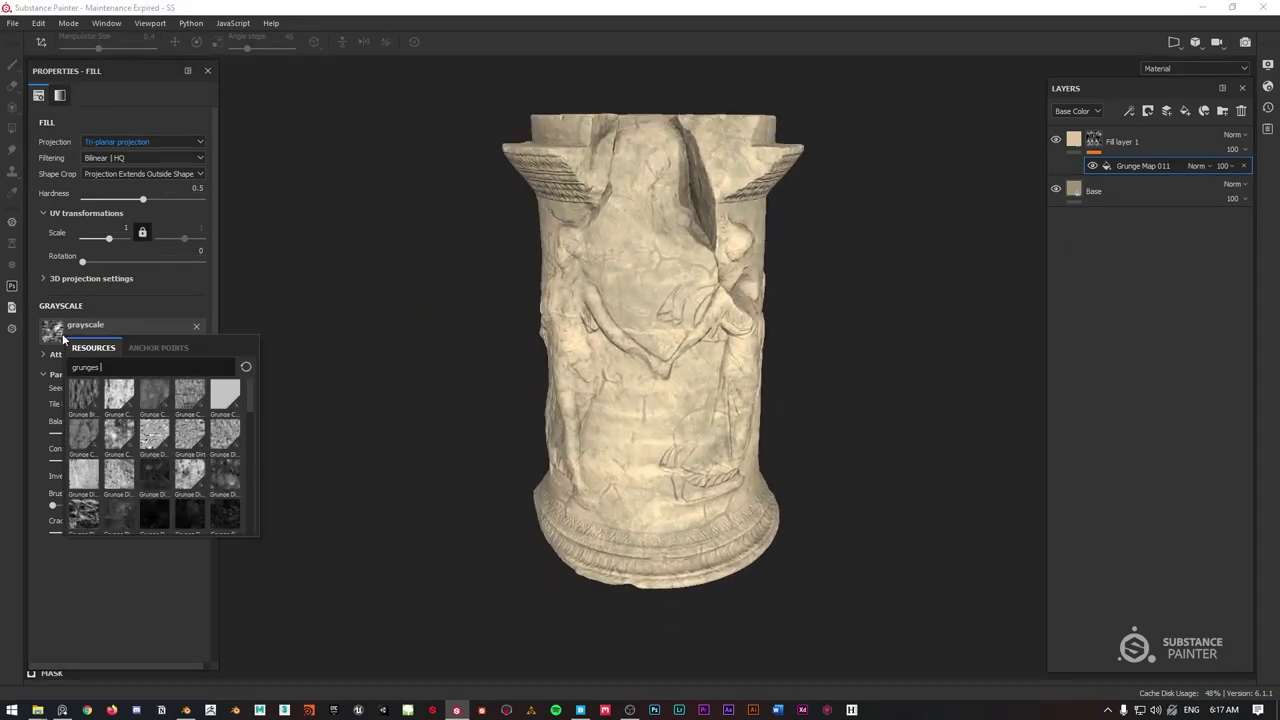
click(111, 484)
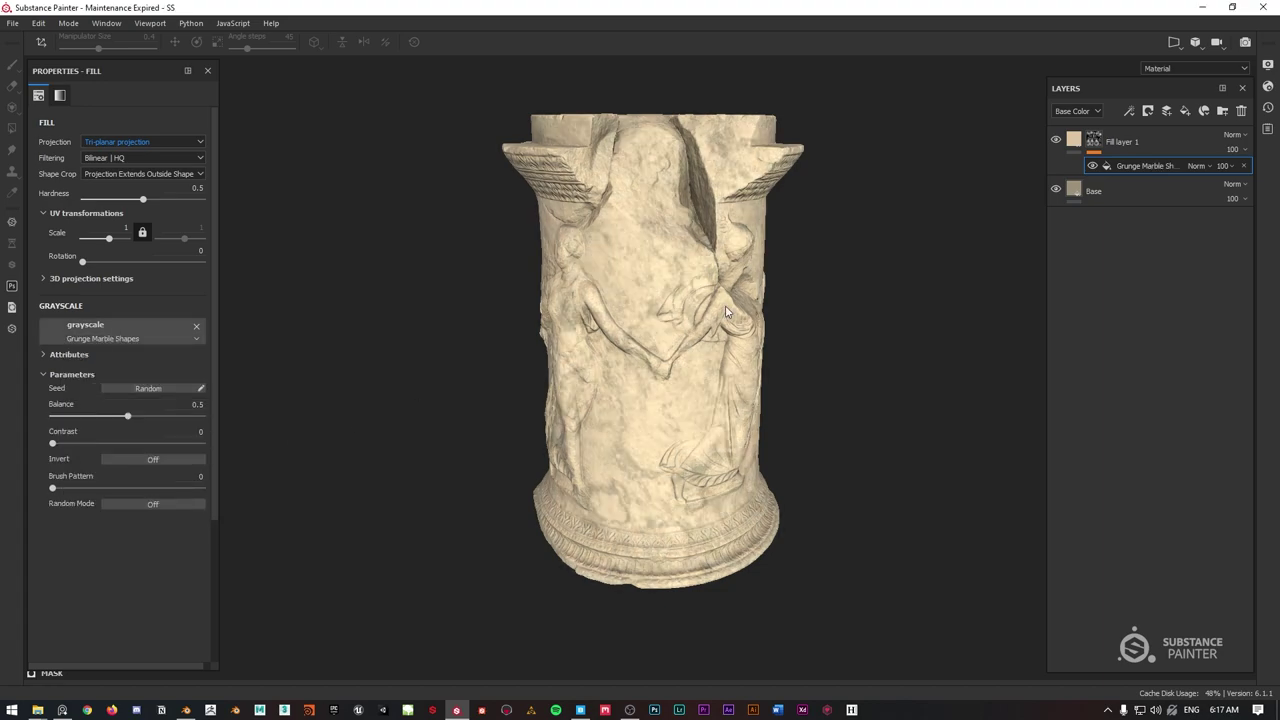
Replace the mask texture with Grunge Rust Fine, using balance 0.57 and contrast 0.59.
scroll(148, 470, down, 5)
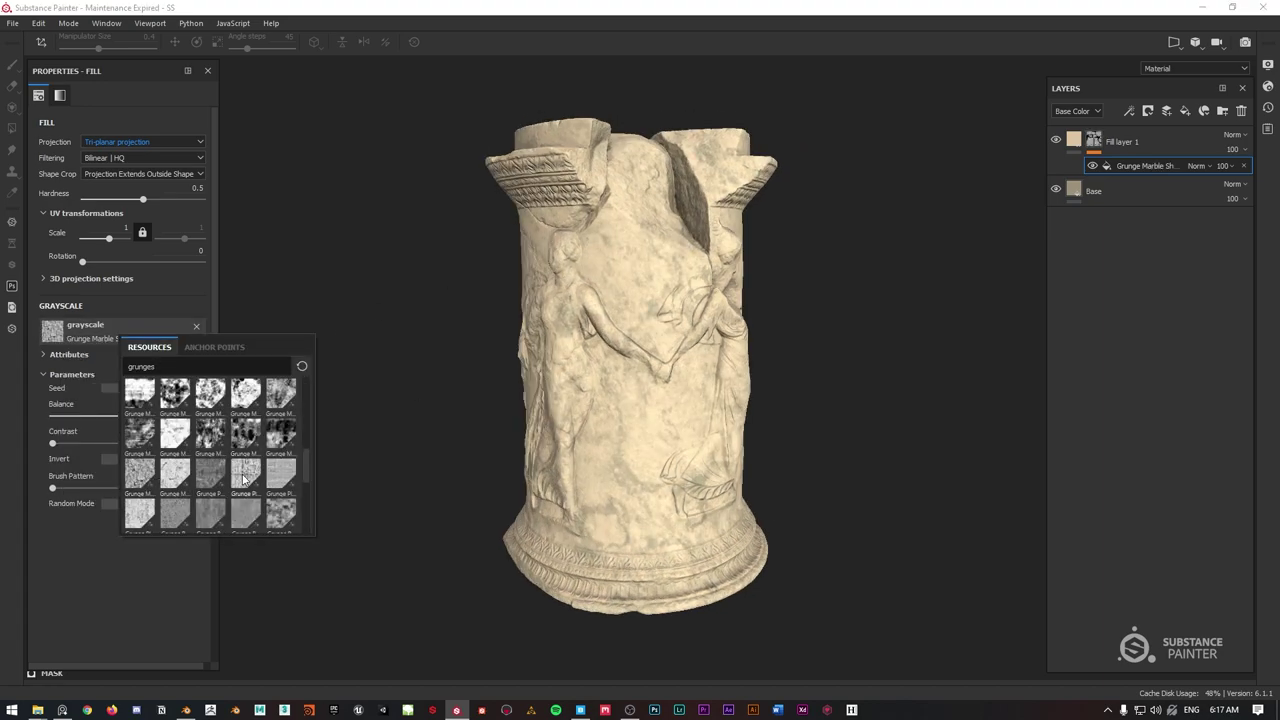
click(280, 518)
alt+drag(757, 310, 704, 297)
mouse_move(131, 433)
mouse_down()
mouse_move(146, 463)
mouse_move(101, 436)
mouse_move(137, 433)
mouse_up()
mouse_move(653, 250)
alt+mouse_down()
mouse_move(642, 234)
mouse_move(666, 222)
alt+mouse_up()
Duplicate Fill layer 1 beneath the original, giving the copy a darker tan base color (hue 0.088, saturation 0.551, value 0.549).
click(1094, 141)
key(ctrl+d)
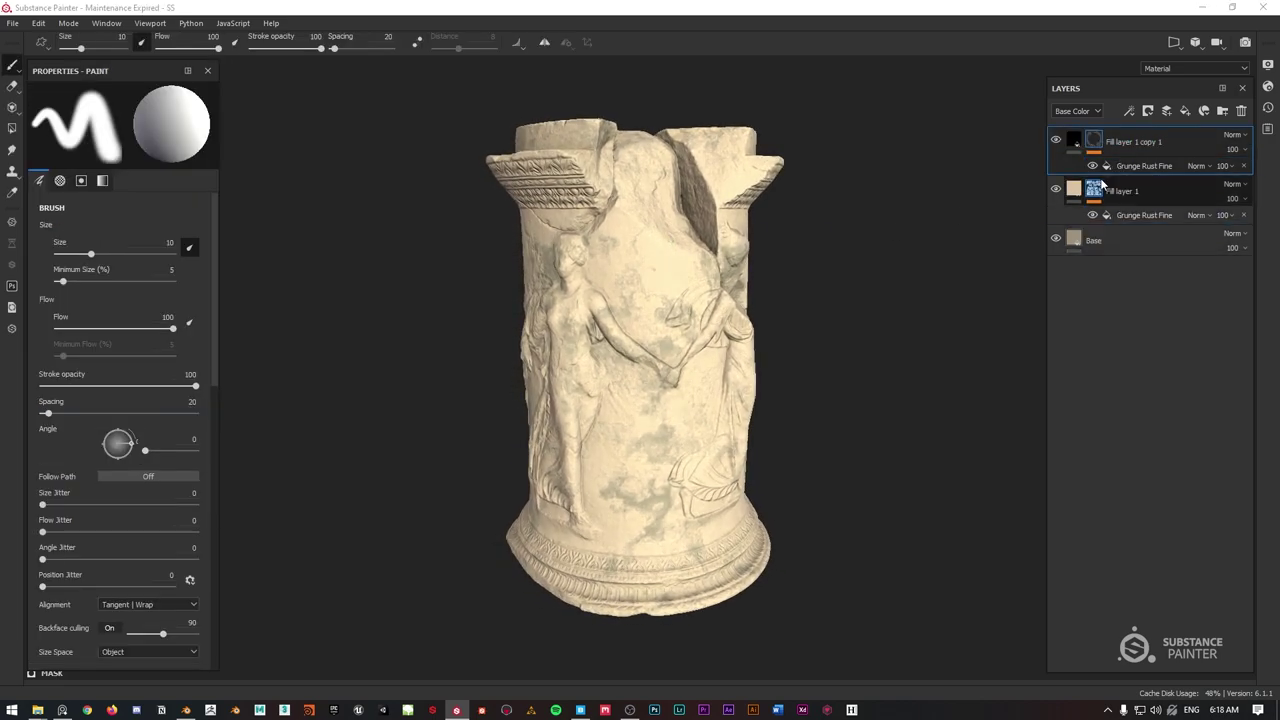
click(104, 401)
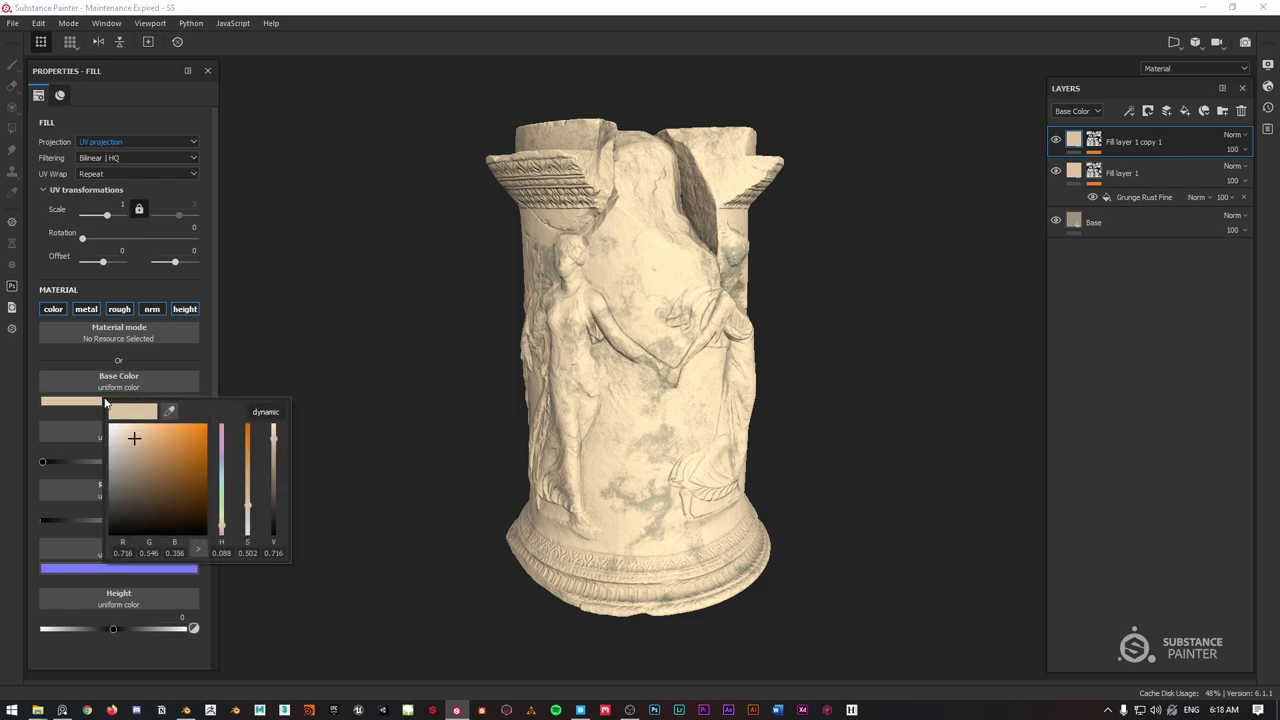
click(138, 453)
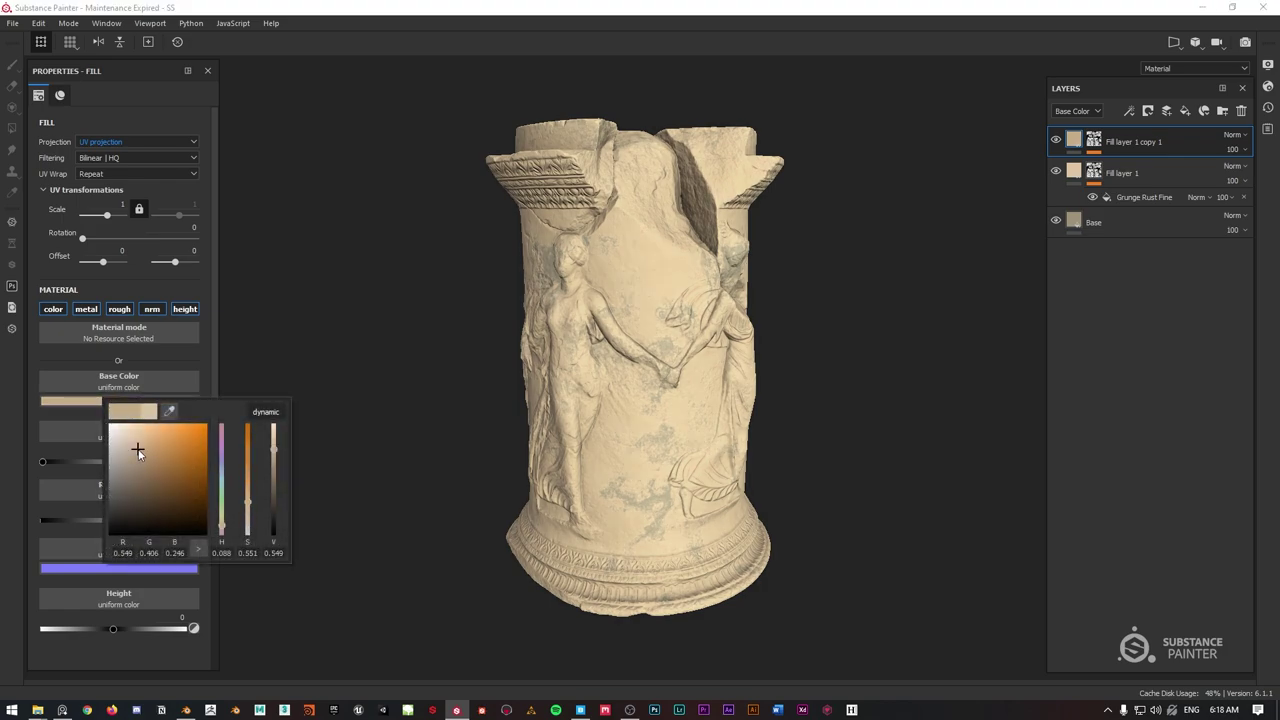
drag(1128, 141, 1125, 198)
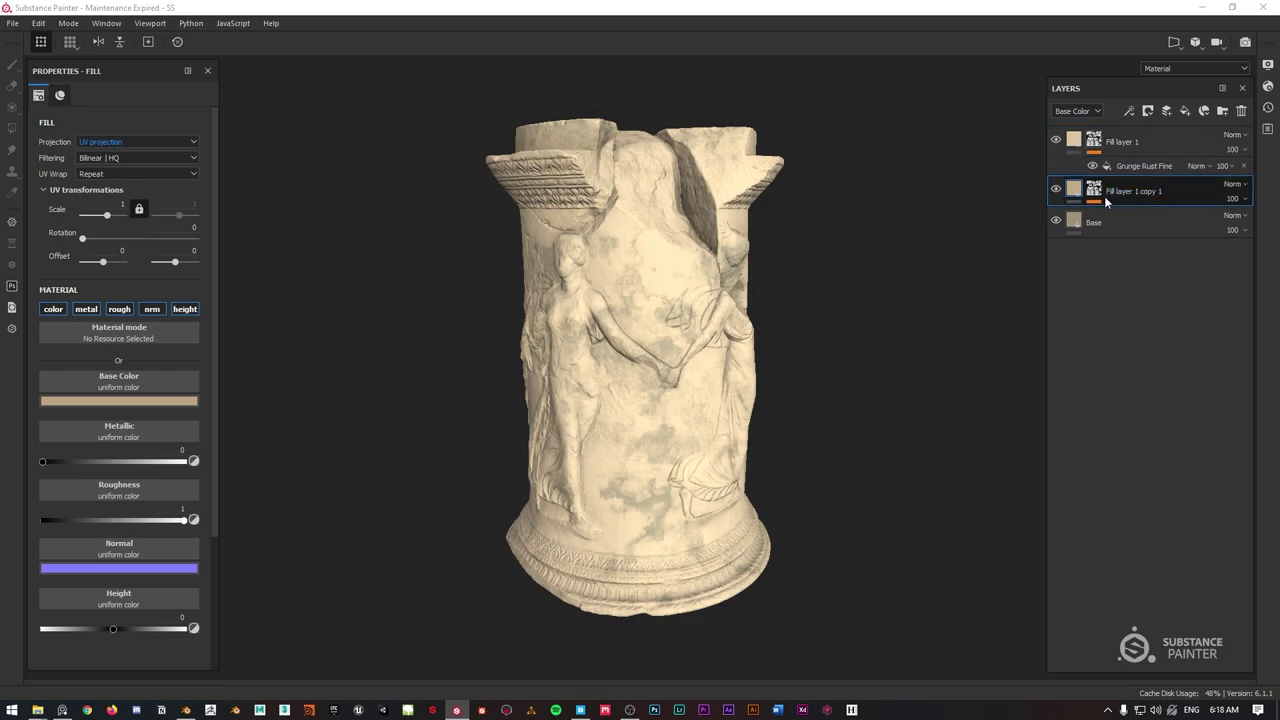
Set the Grunge Rust Fine in Fill layer 1's mask to balance 0.43 and contrast 0.89.
click(1133, 168)
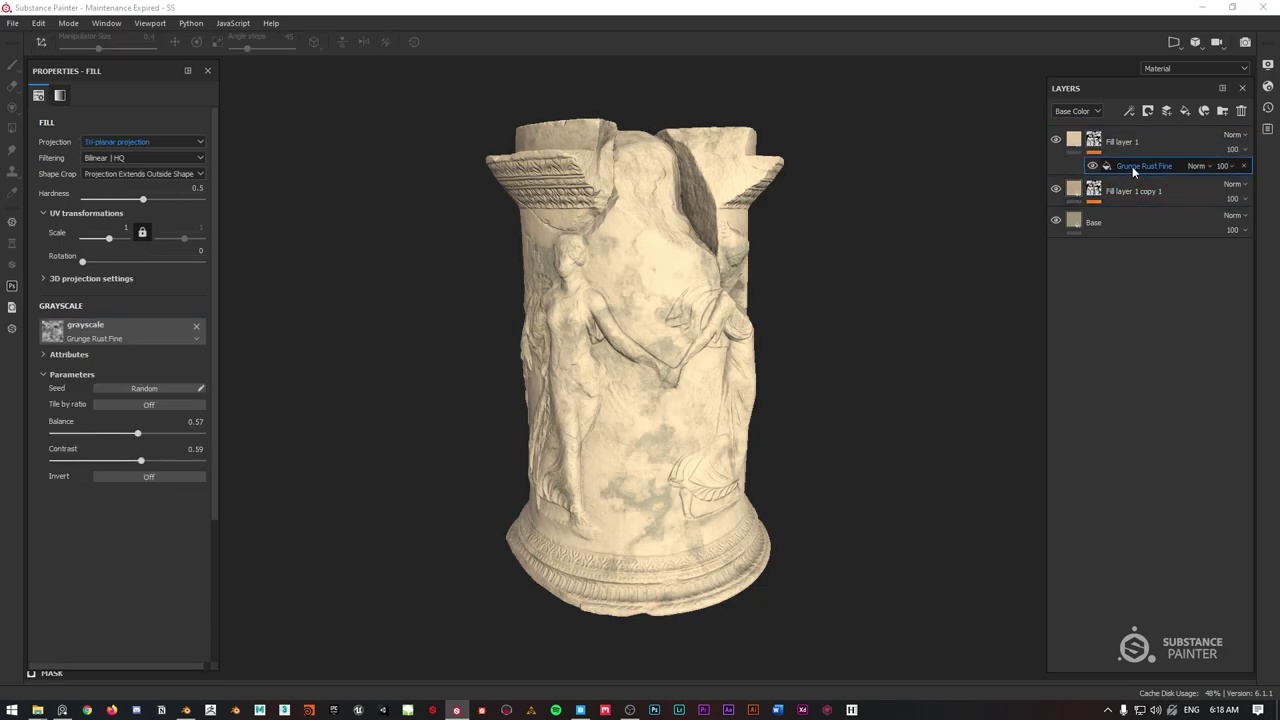
drag(134, 437, 185, 460)
scroll(603, 238, up, 5)
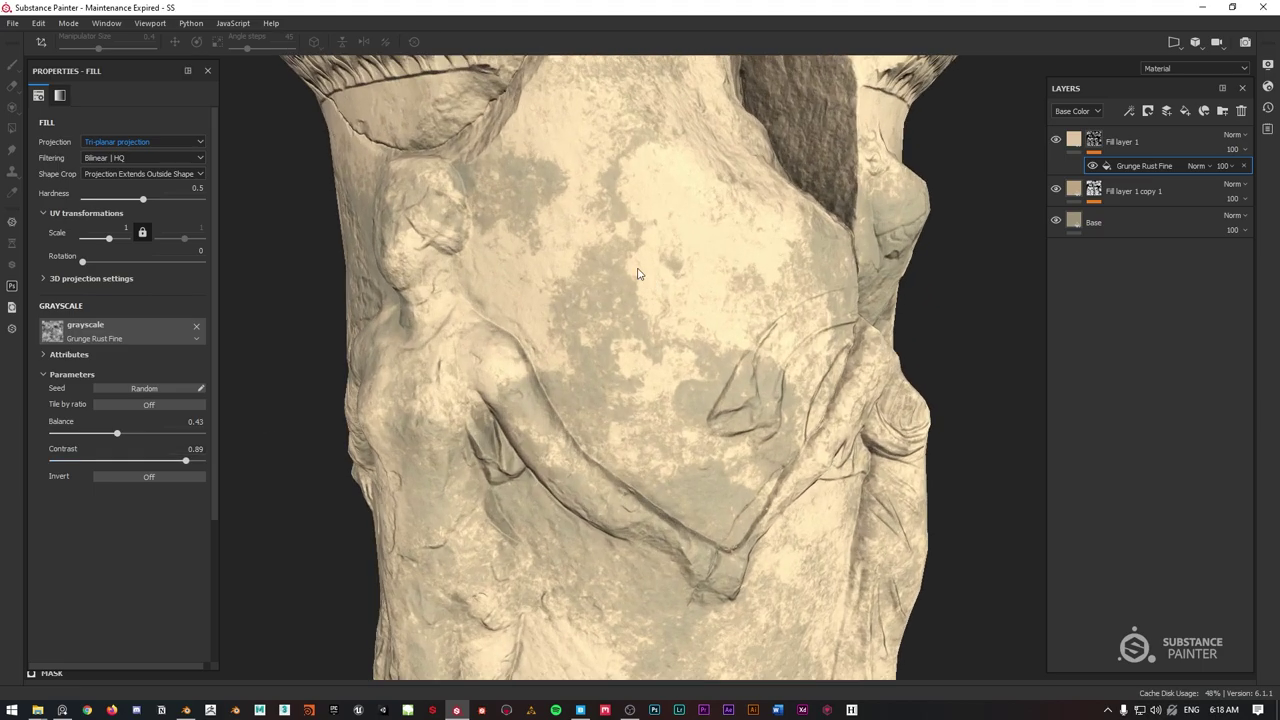
Toggle the visibility of Fill layer 1 copy 1 to compare the column with and without the darker tan.
click(1056, 190)
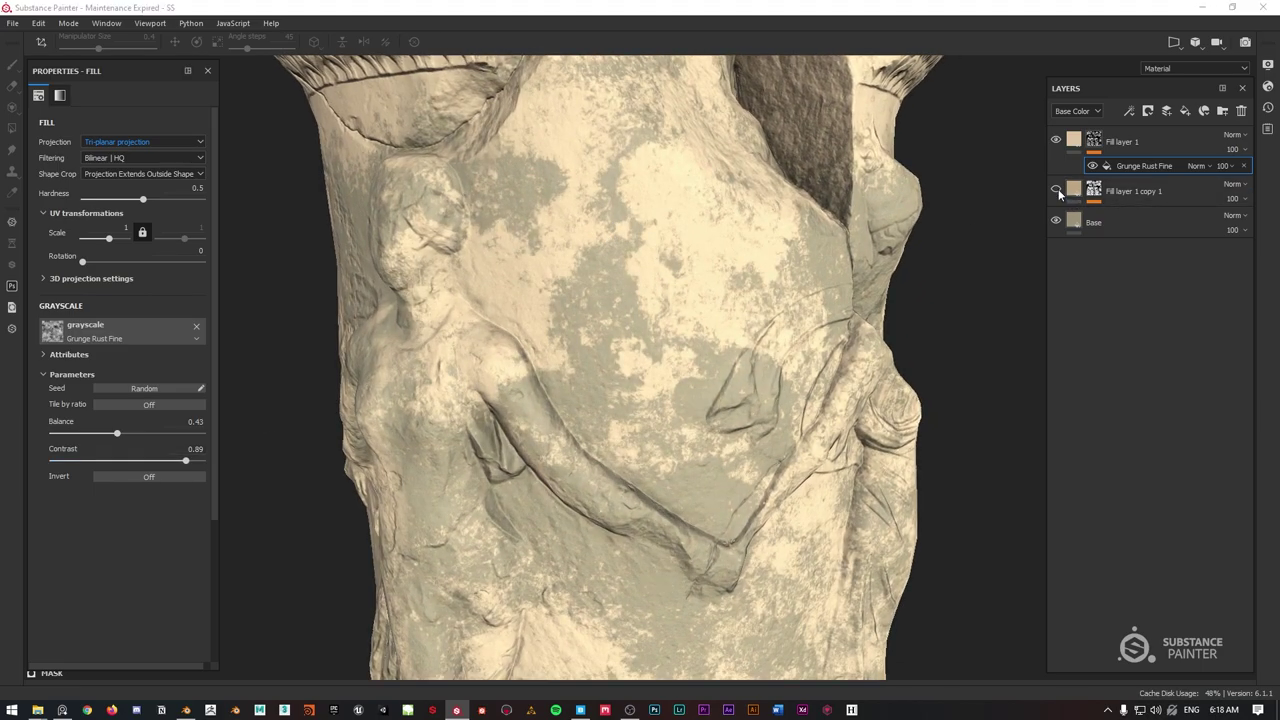
click(1056, 190)
click(1056, 190)
click(1056, 190)
Adjust the Grunge Rust Fine in the mask of Fill layer 1 copy 1, and set Fill layer 1's grunge balance to 0.31.
click(1094, 189)
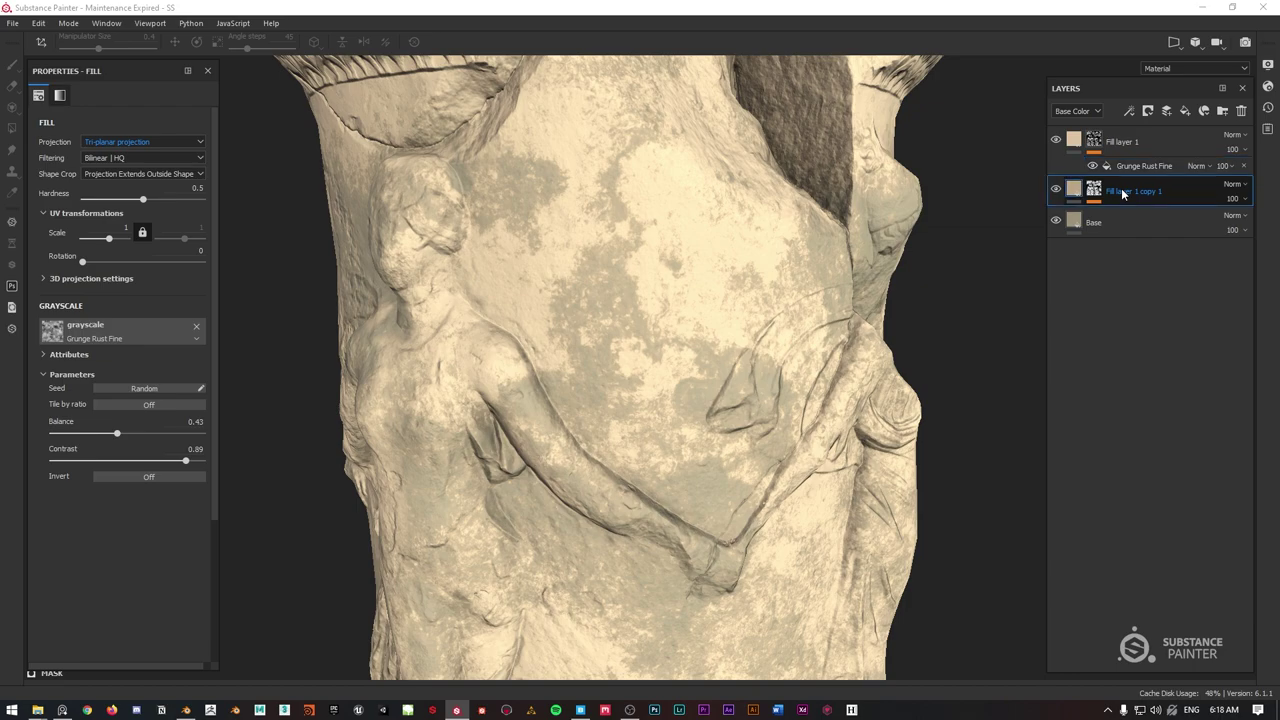
click(1097, 190)
click(1117, 215)
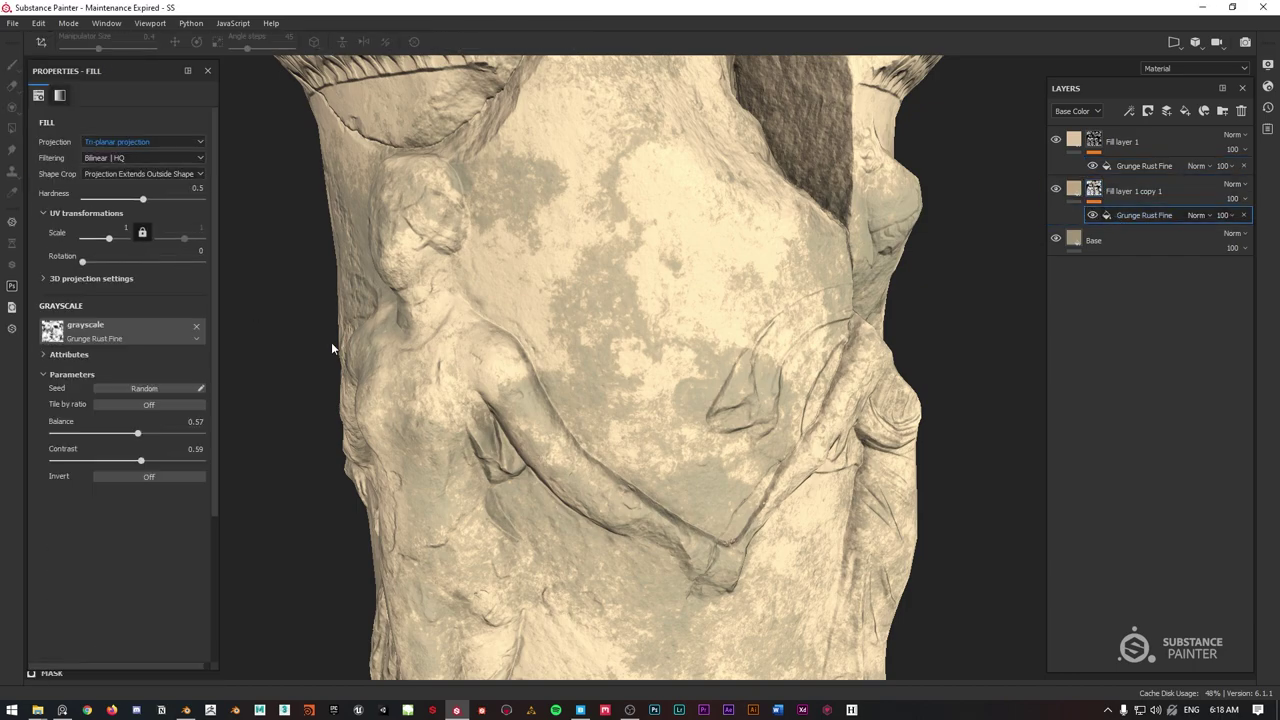
drag(141, 460, 99, 438)
click(1123, 166)
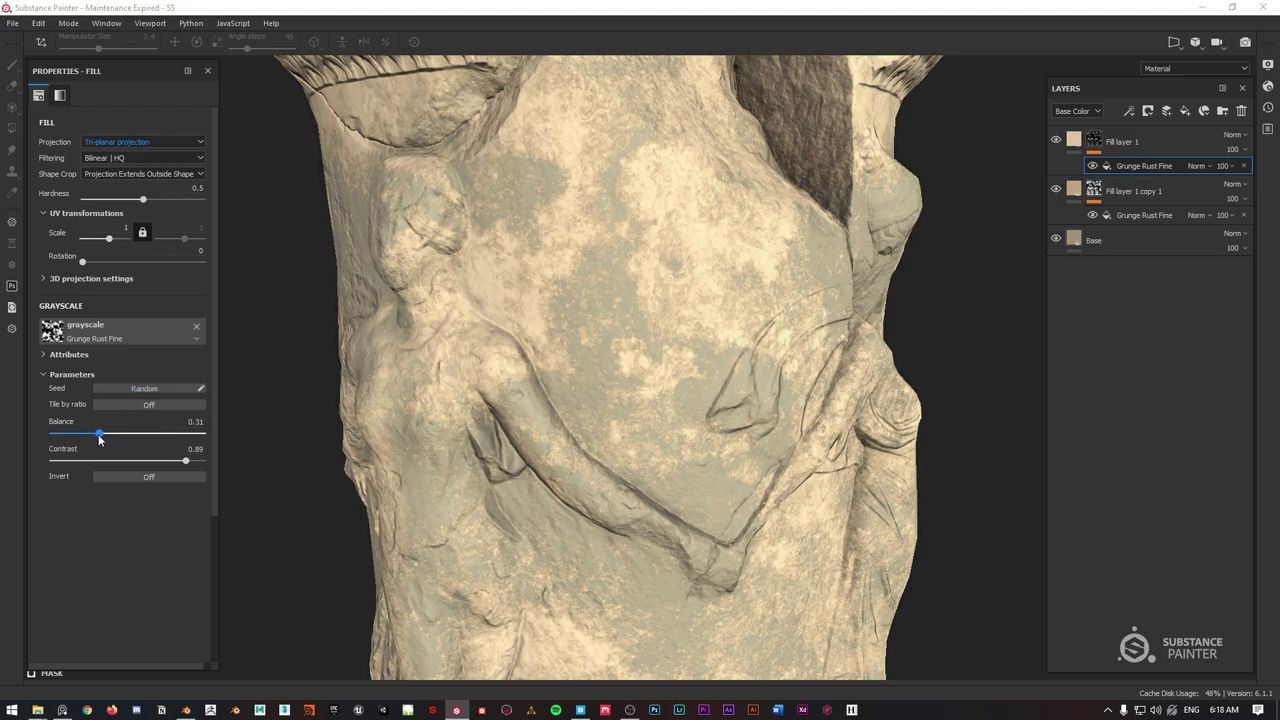
Duplicate Fill layer 1 above the original and give the copy a dark brown base color (hue 0.088, saturation 0.714, value 0.222).
scroll(572, 237, down, 6)
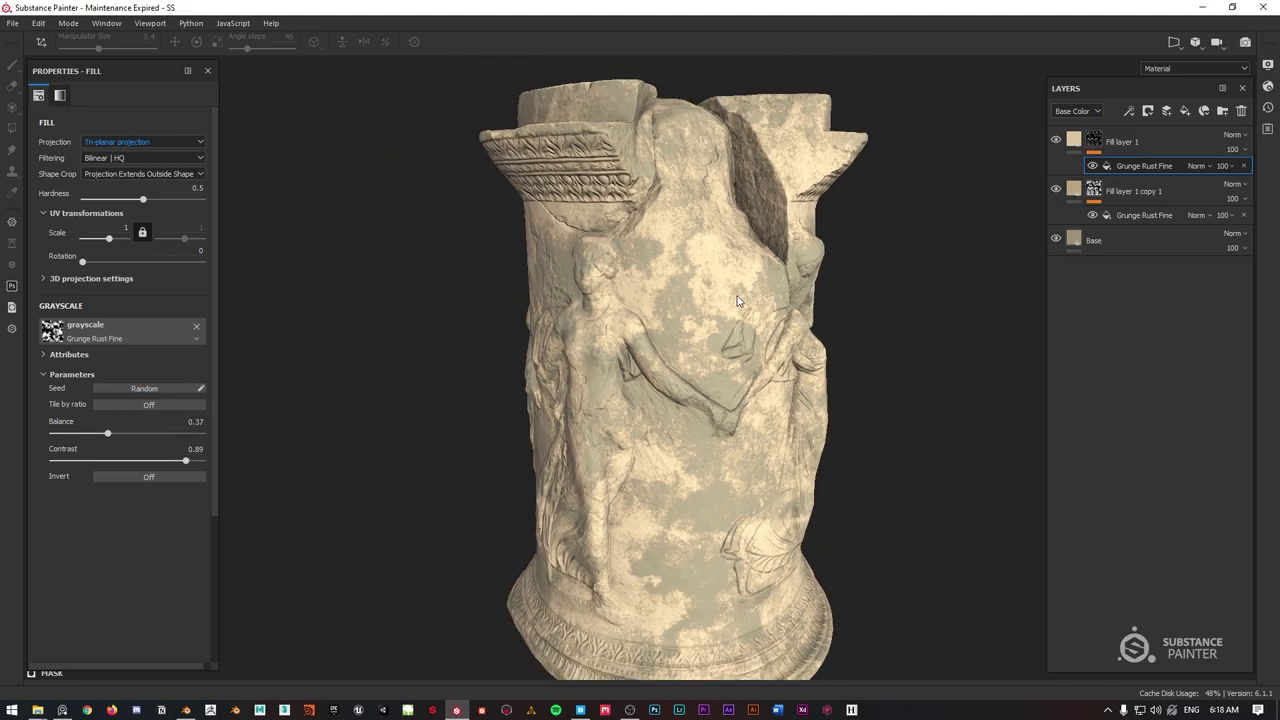
mouse_move(572, 237)
alt+mouse_down()
mouse_move(832, 219)
mouse_move(277, 229)
mouse_move(772, 242)
mouse_move(562, 240)
alt+mouse_up()
scroll(631, 290, up, 2)
alt+drag(631, 289, 677, 266)
scroll(670, 238, up, 3)
scroll(670, 238, up, 1)
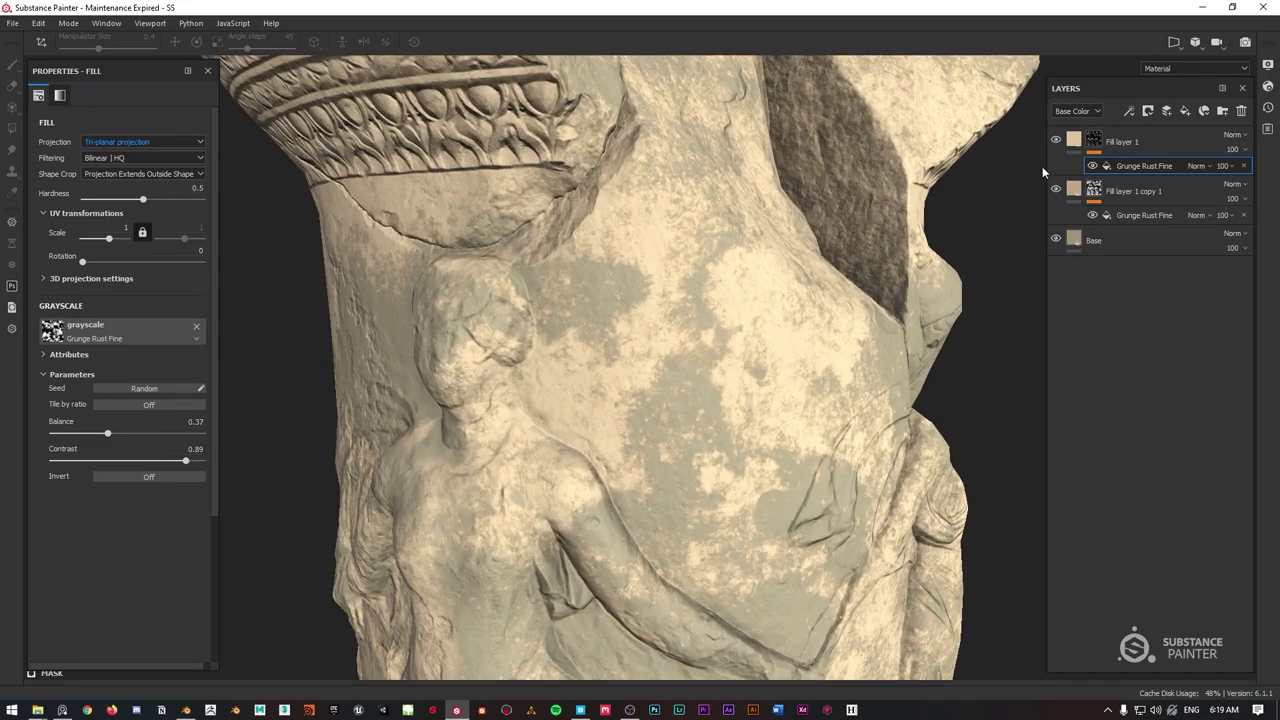
click(1146, 140)
key(ctrl+d)
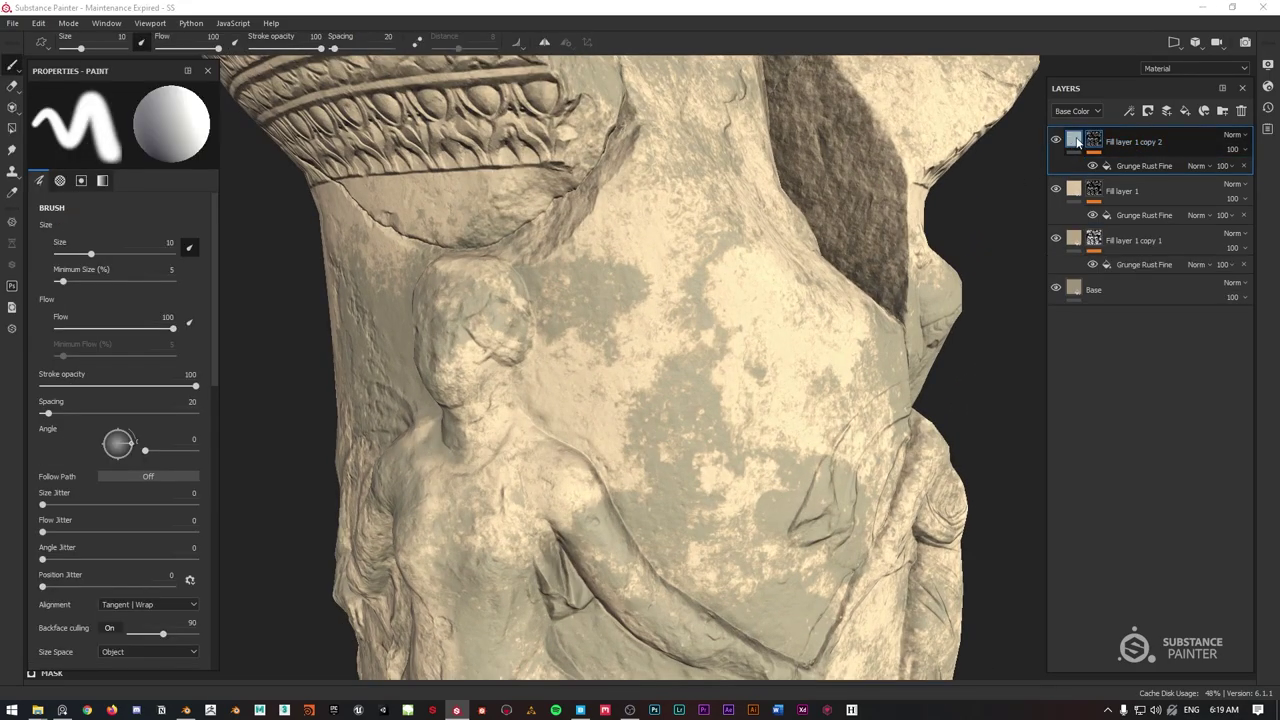
click(141, 401)
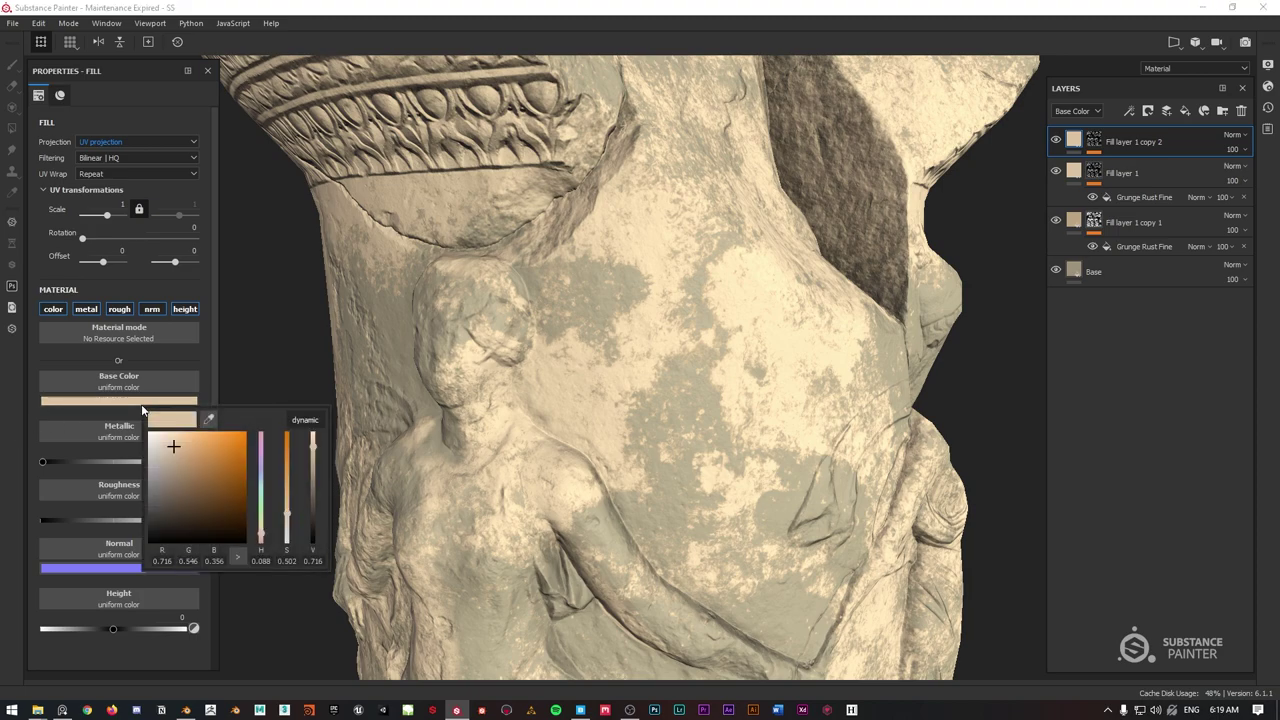
drag(180, 476, 190, 485)
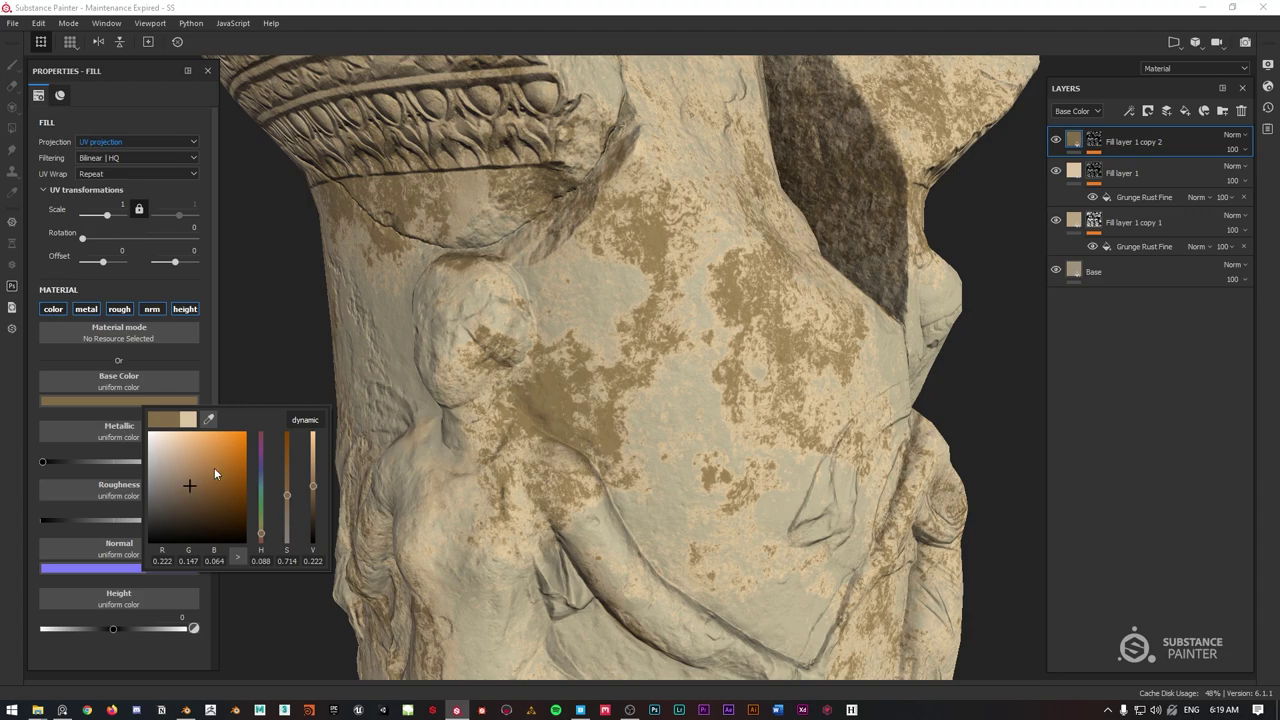
Set the Grunge Rust Fine in the mask of Fill layer 1 copy 2 to balance 0.34 and contrast 0.7.
click(1094, 143)
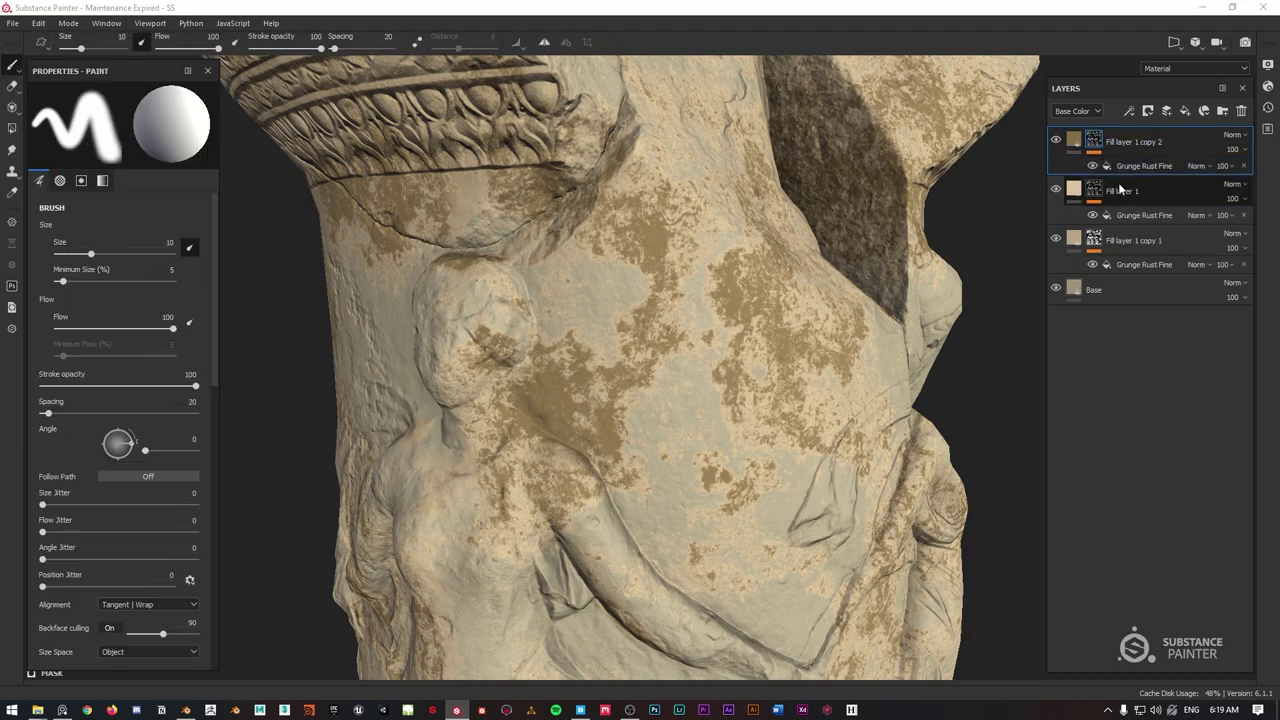
click(1142, 166)
drag(110, 433, 98, 432)
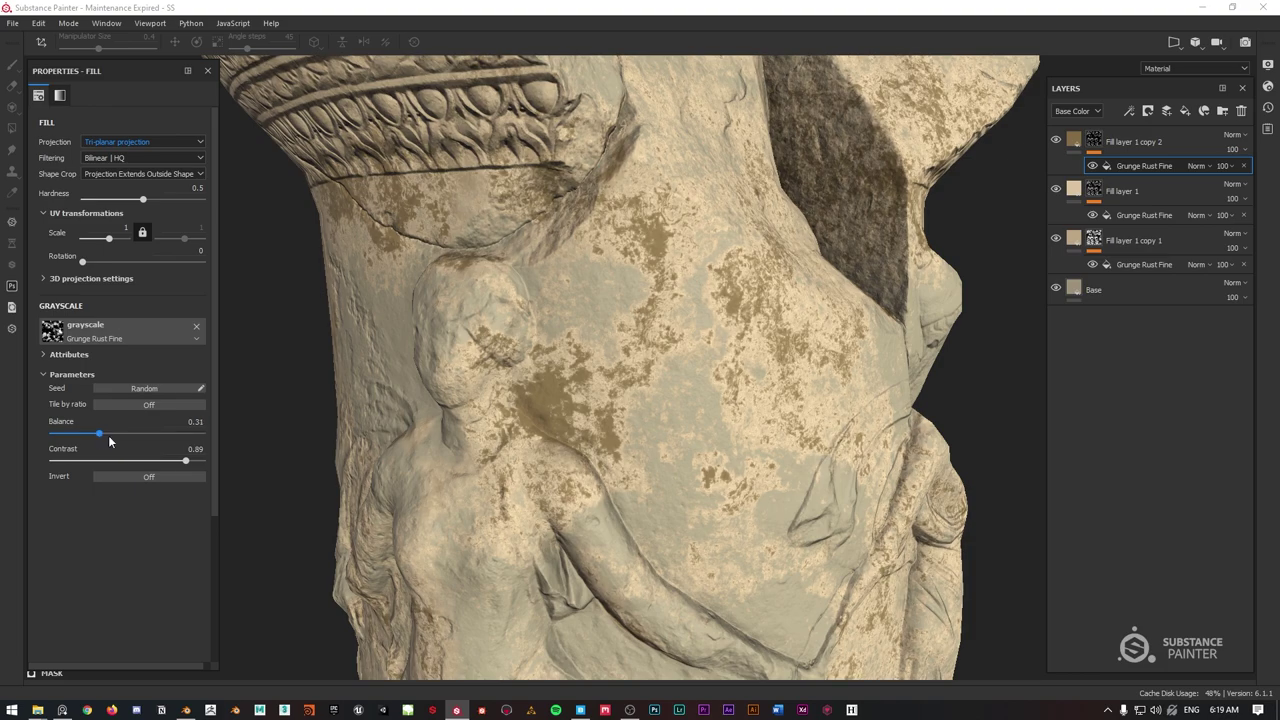
drag(184, 461, 104, 433)
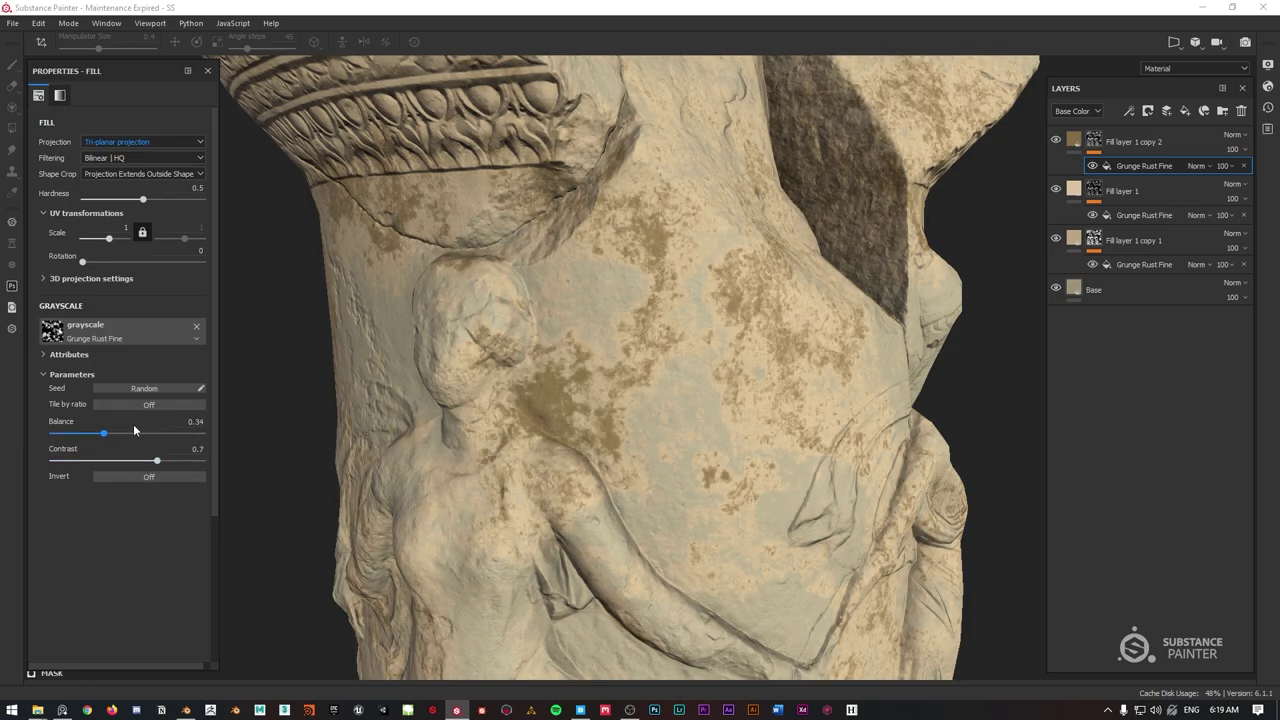
Darken the base color of Fill layer 1 copy 1 to a brown with hue 0.088, saturation 0.706 and value 0.240.
scroll(556, 290, down, 3)
scroll(563, 289, down, 5)
alt+drag(569, 294, 800, 280)
scroll(575, 315, up, 3)
click(1130, 240)
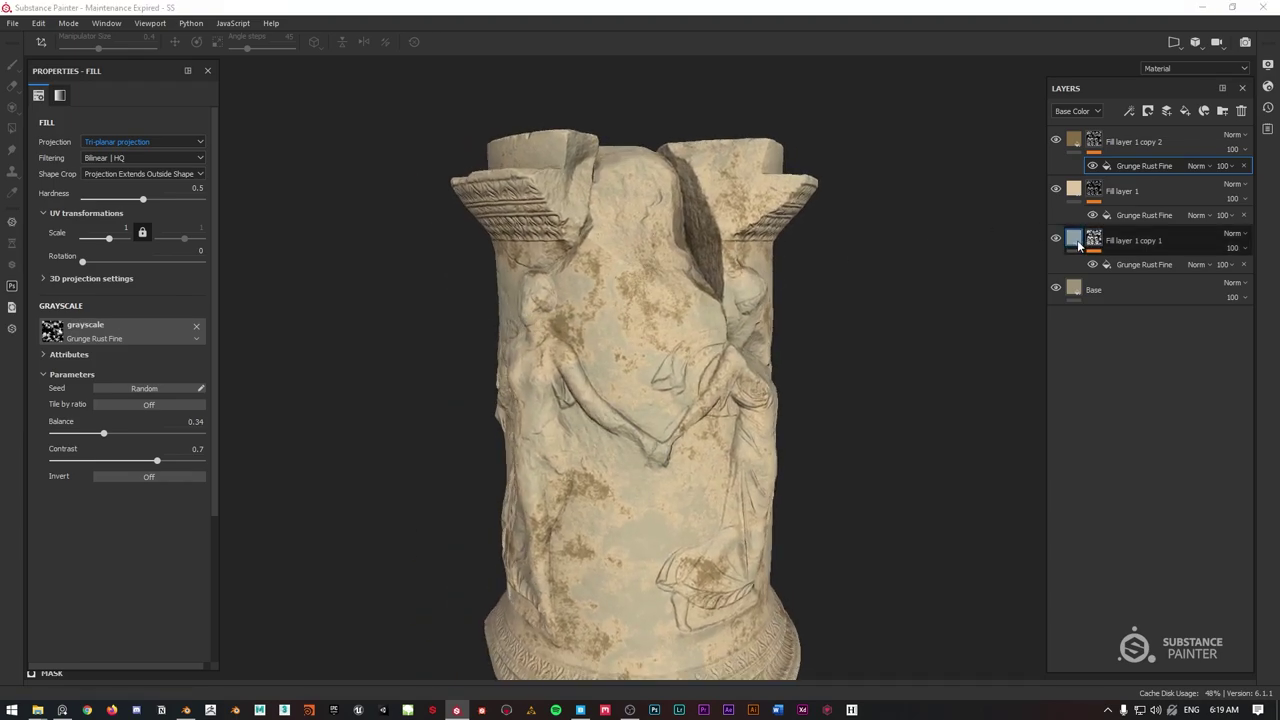
scroll(118, 420, down, 1)
click(118, 401)
drag(158, 458, 172, 480)
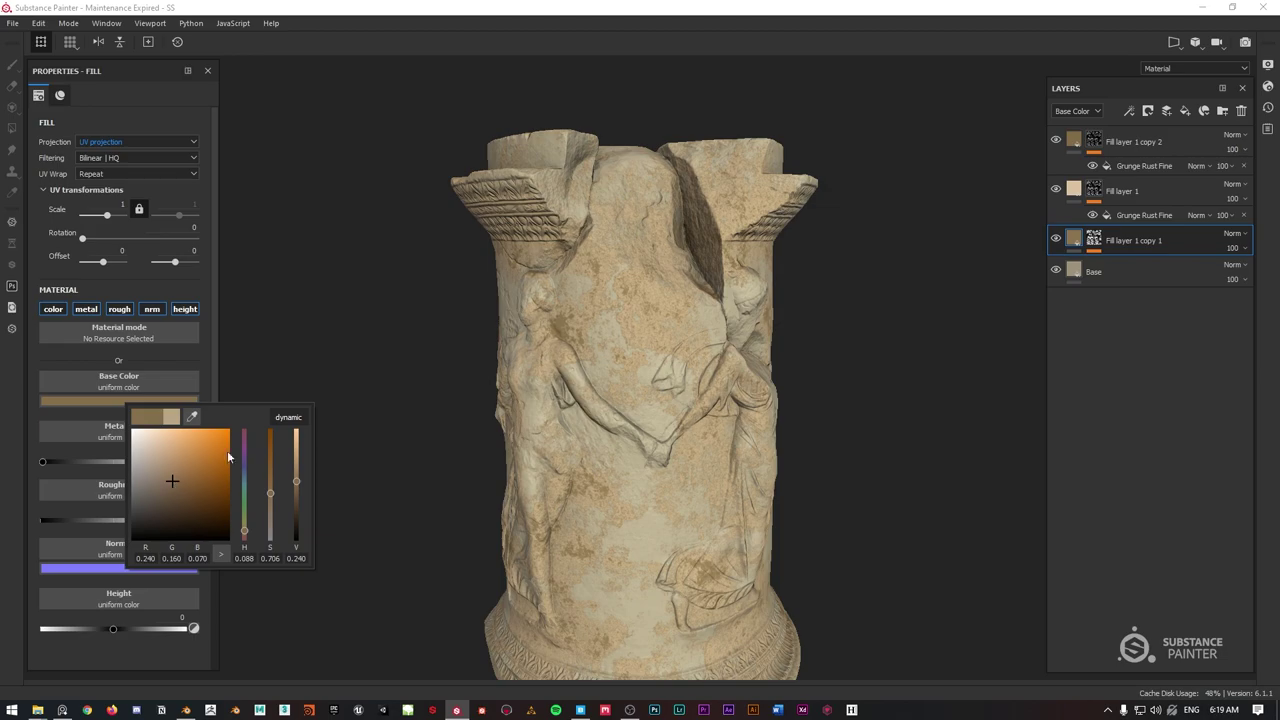
Set the base color of Fill layer 1 to a muted tan with hue 0.088, saturation 0.511 and value 0.466.
click(1120, 191)
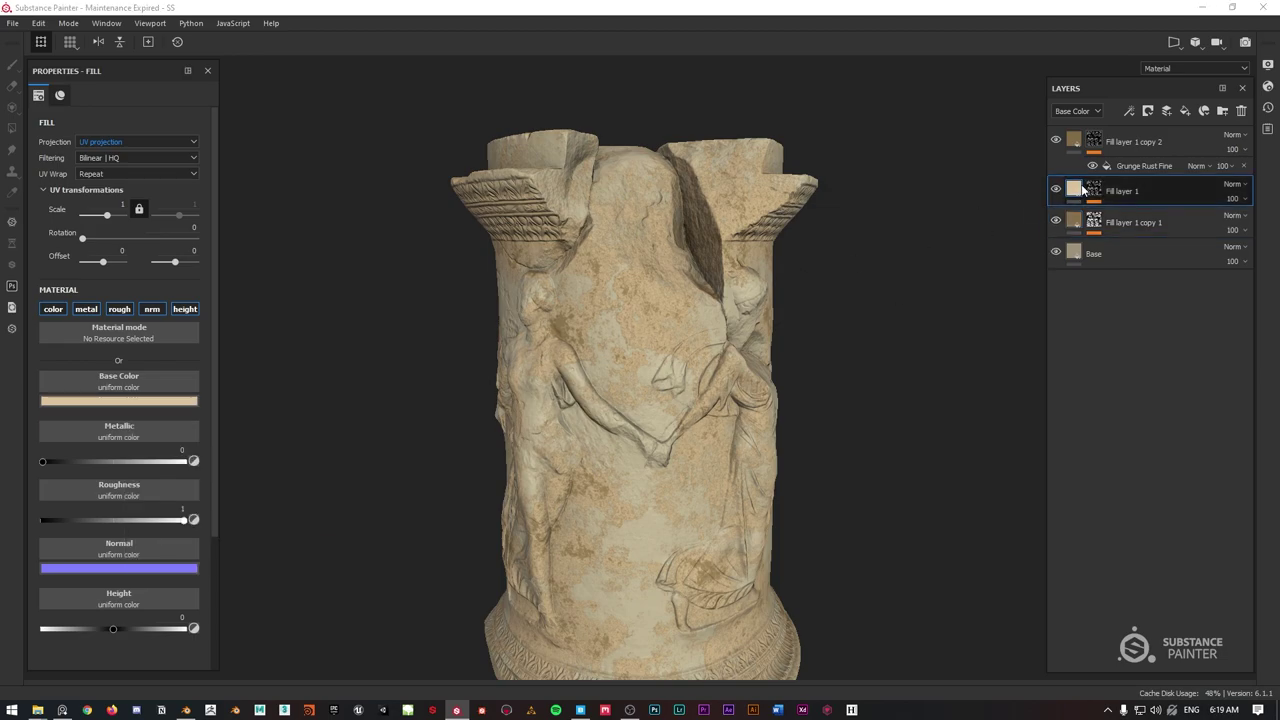
click(192, 401)
click(215, 484)
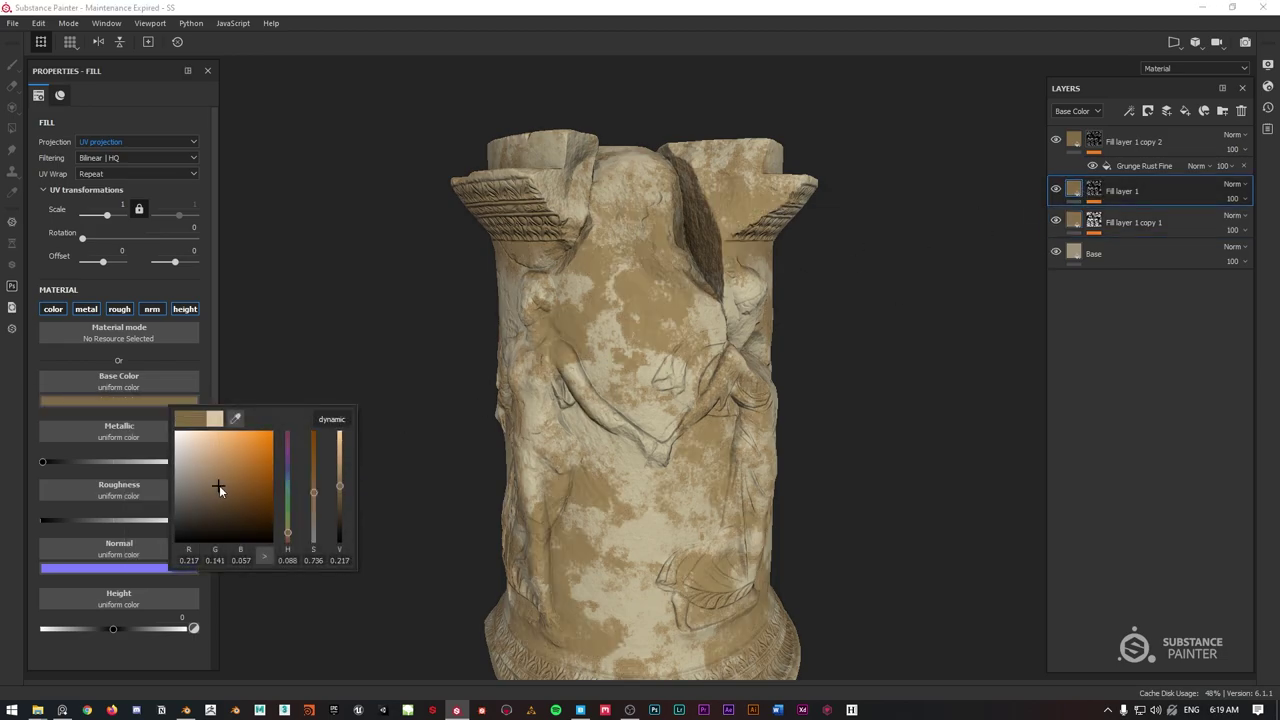
drag(214, 484, 201, 462)
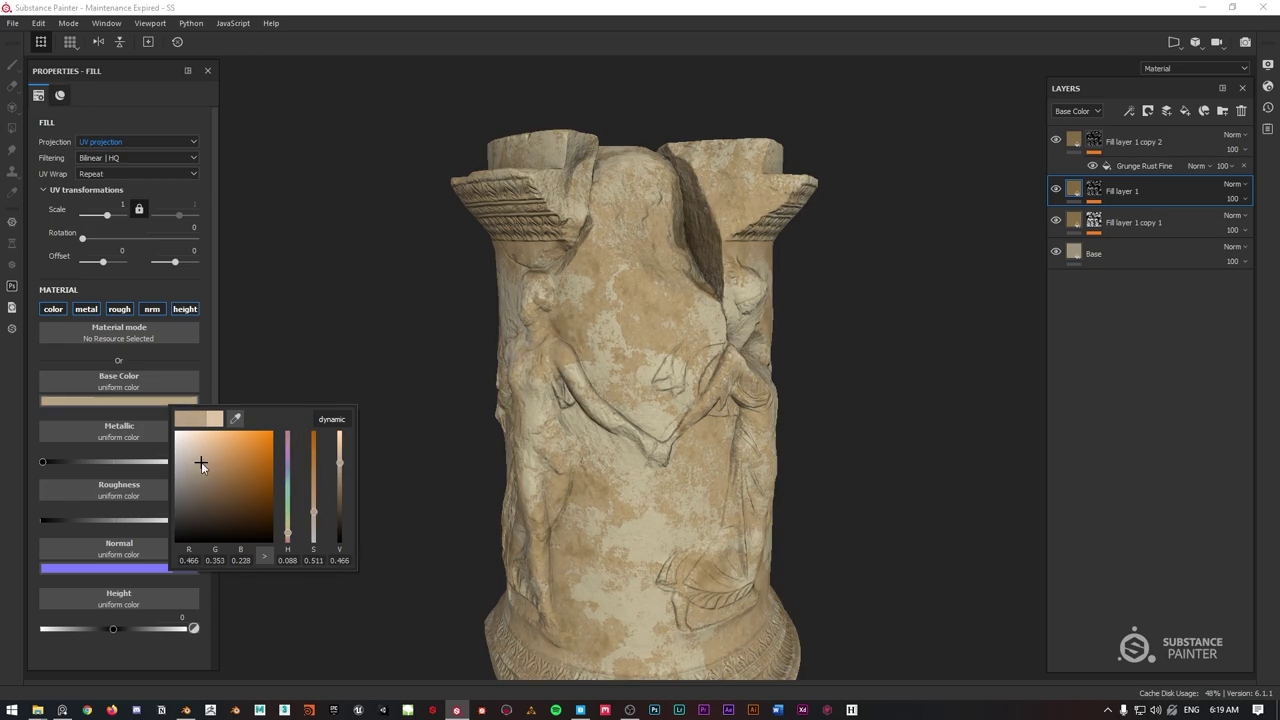
click(662, 319)
Toggle the visibility of Fill layer 1 copy 2 to compare the column with and without the brown patches.
scroll(636, 355, down, 2)
scroll(636, 355, up, 6)
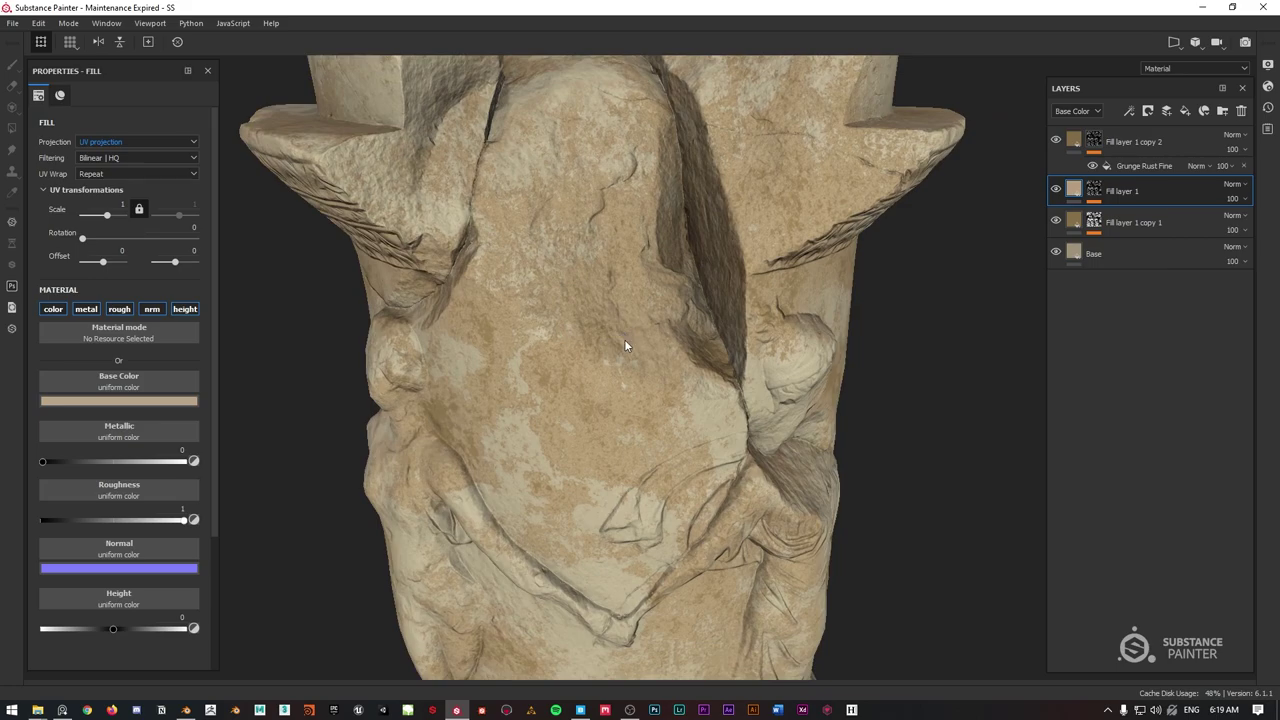
alt+drag(531, 307, 587, 289)
click(1056, 141)
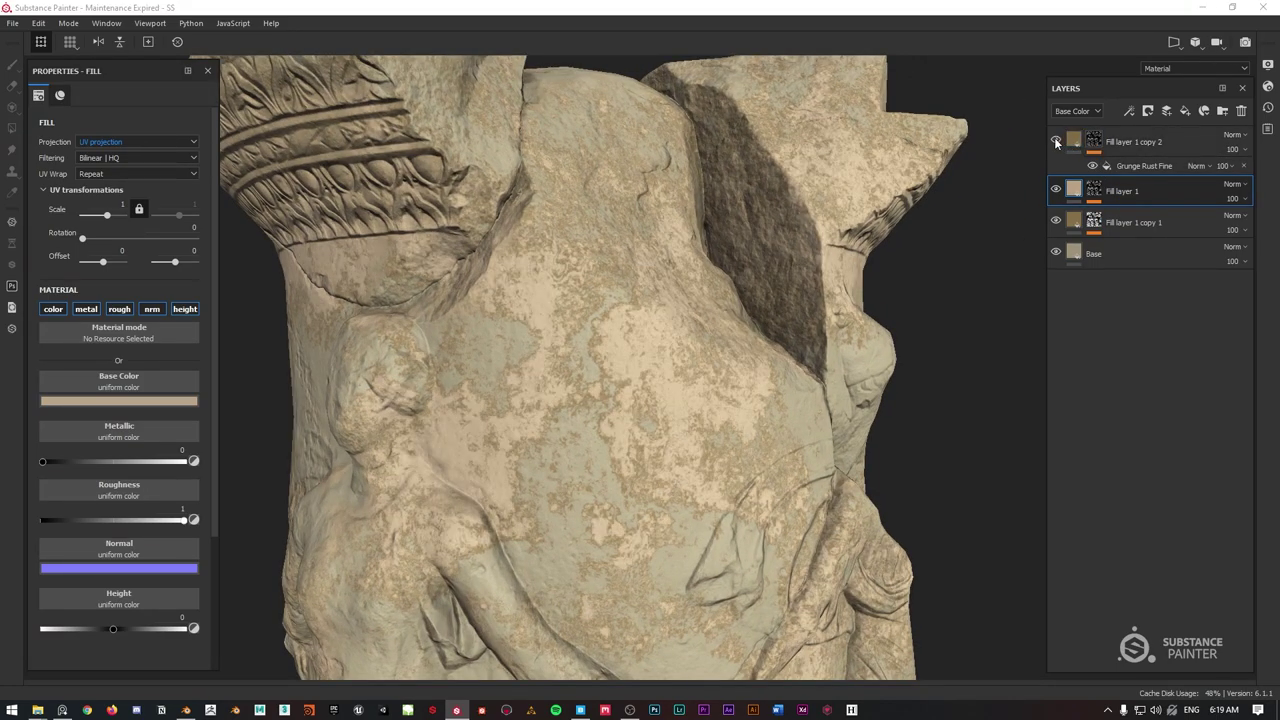
click(1056, 141)
click(1056, 141)
click(1056, 141)
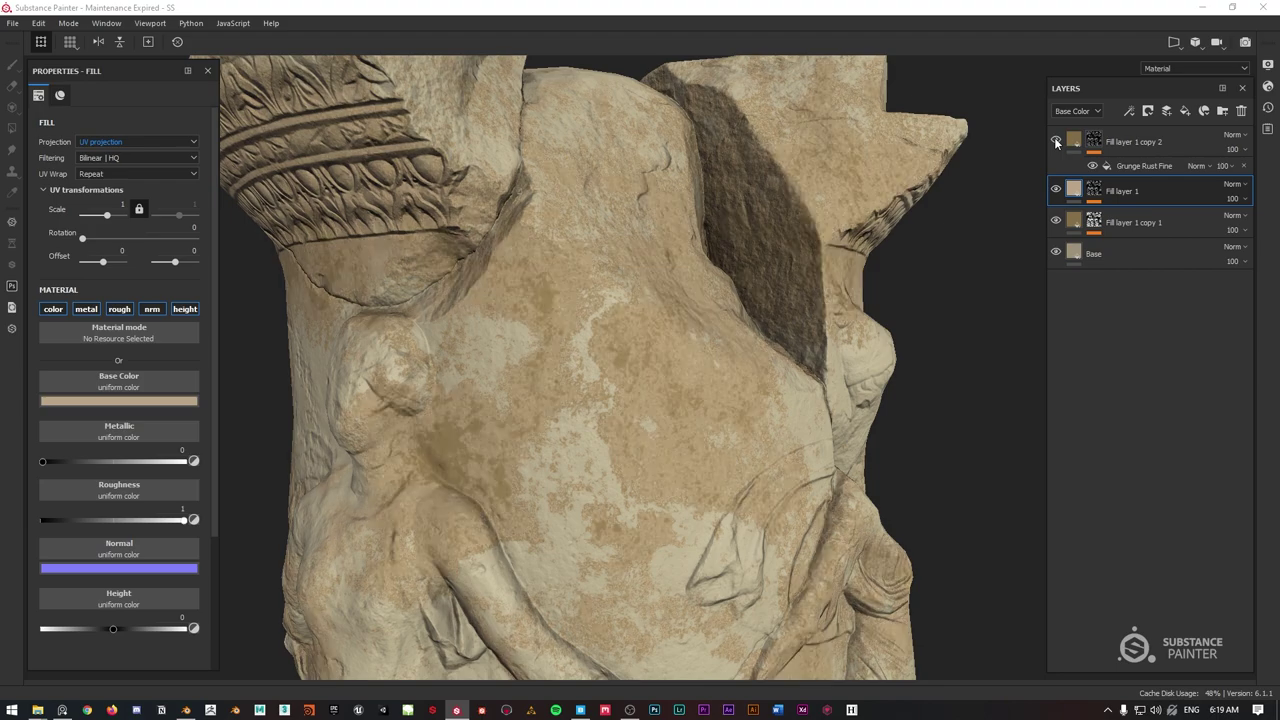
Set the Grunge Rust Fine in the mask of Fill layer 1 copy 2 to balance 0.29 and contrast 0.89.
click(1102, 165)
drag(156, 463, 184, 463)
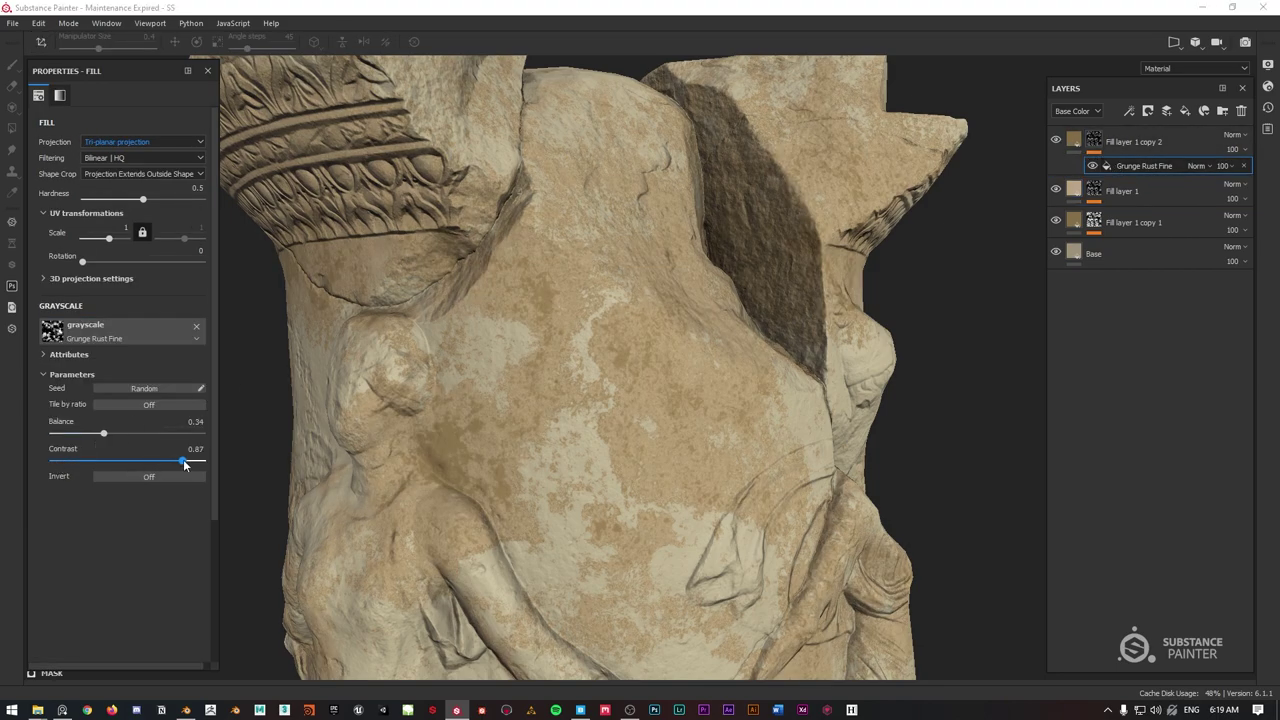
drag(103, 436, 96, 436)
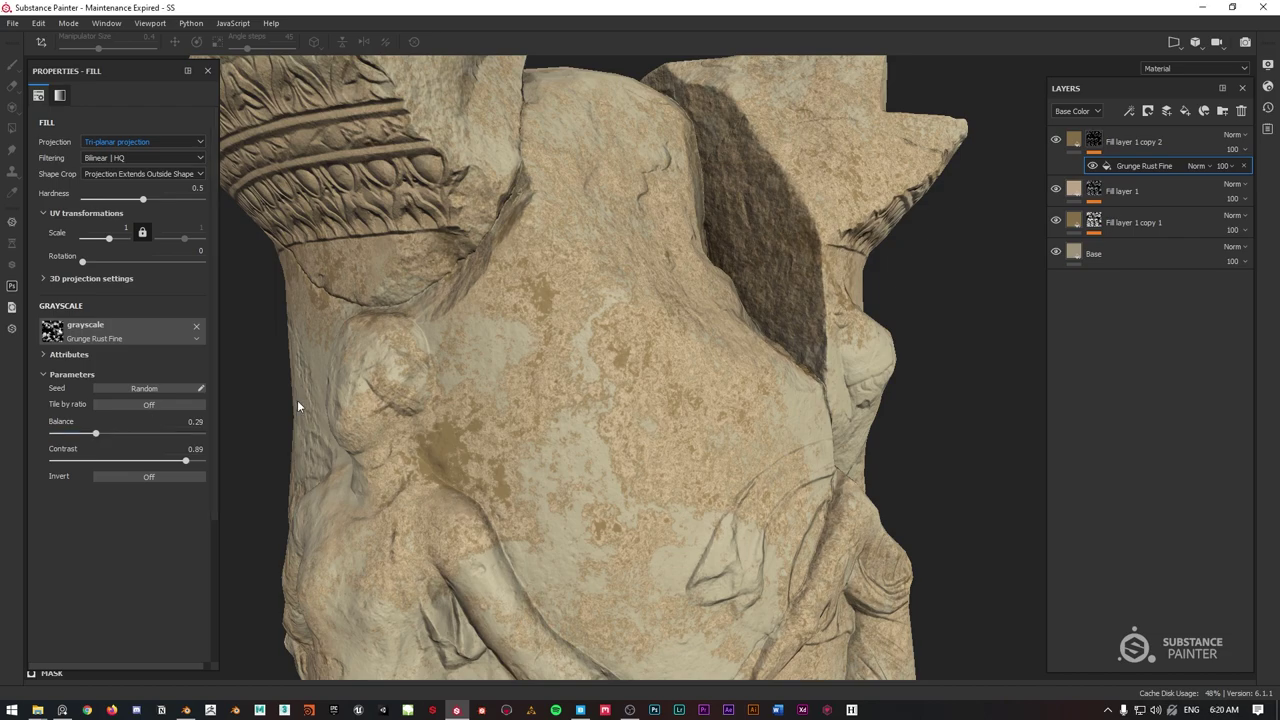
Set the base color of Fill layer 1 copy 1 to a grayer brown with hue 0.088, saturation 0.501 and value 0.200.
scroll(632, 372, down, 3)
scroll(632, 372, up, 3)
alt+drag(617, 325, 635, 330)
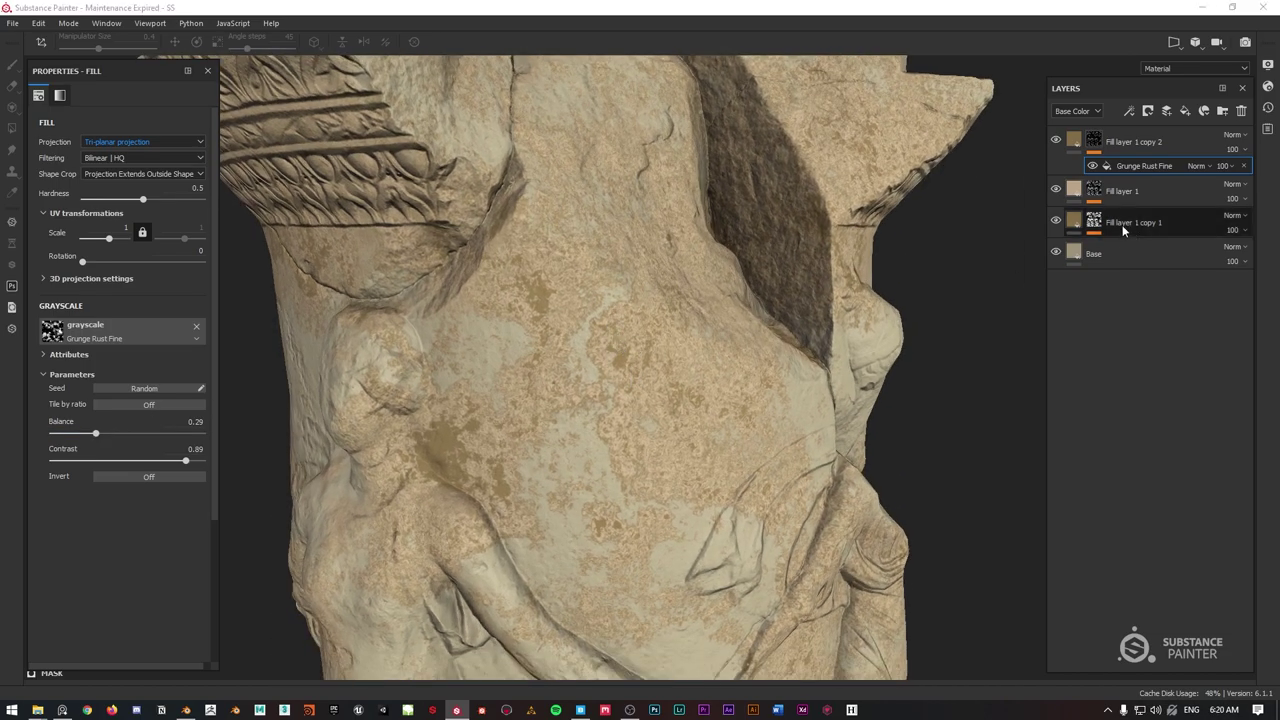
click(1133, 222)
click(132, 401)
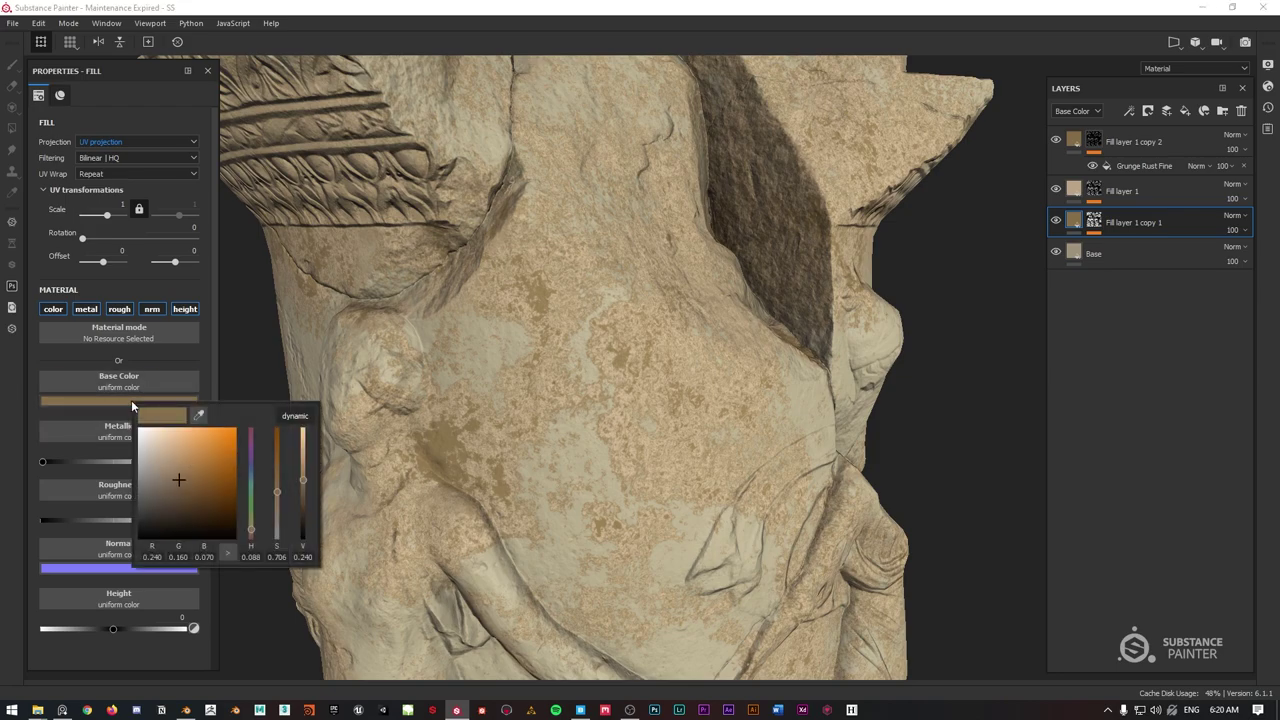
drag(174, 485, 164, 484)
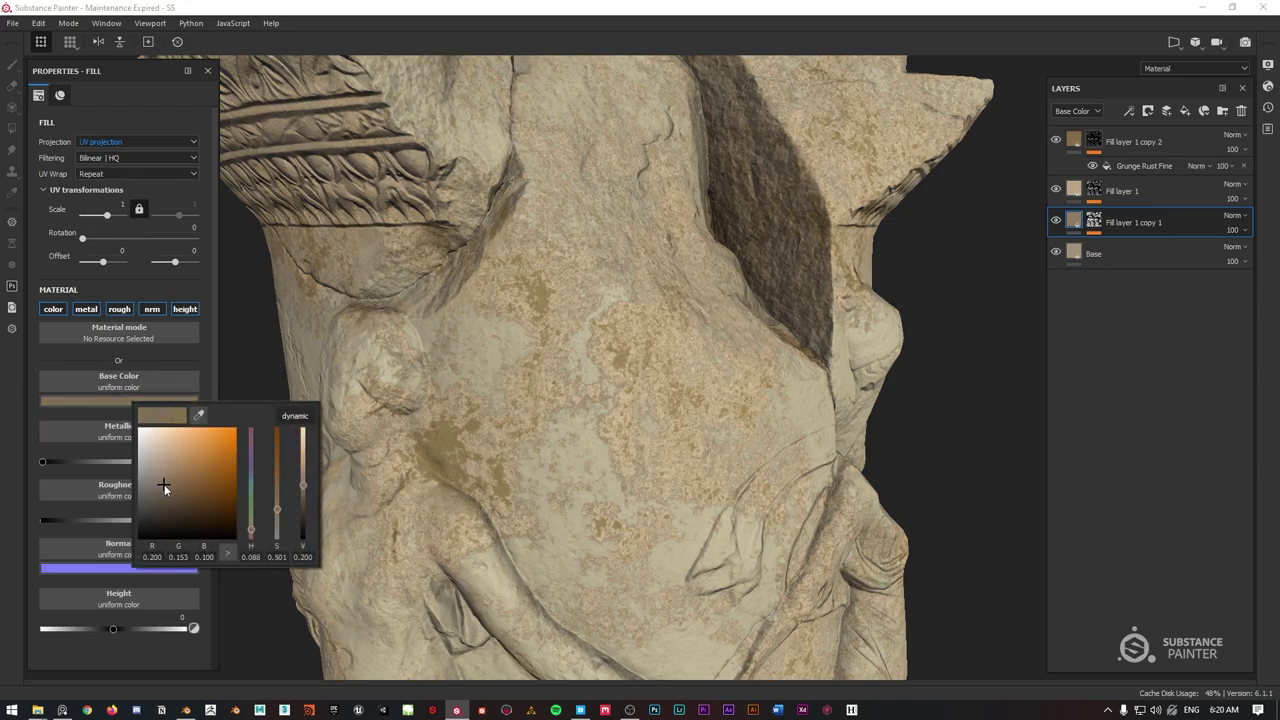
click(652, 405)
Examine the layered stain colors on the column, both close up and across the whole model.
scroll(600, 370, up, 6)
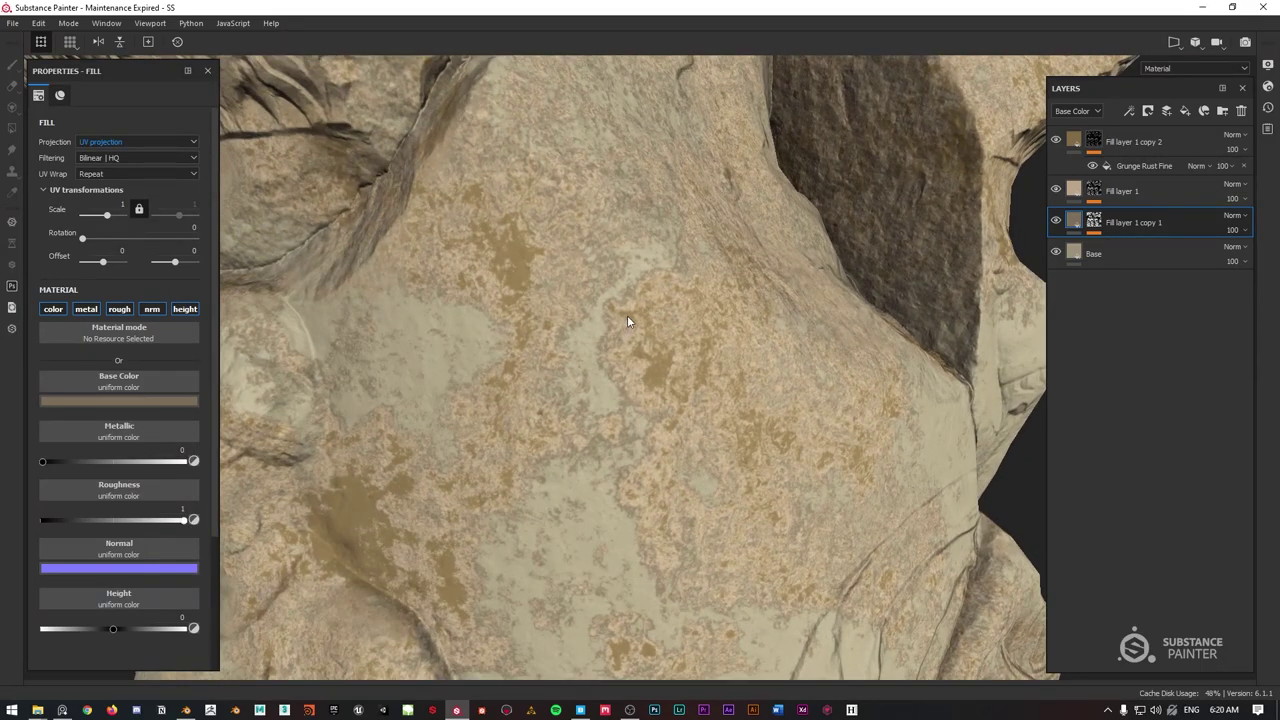
scroll(619, 326, up, 2)
scroll(617, 326, down, 3)
scroll(600, 330, down, 8)
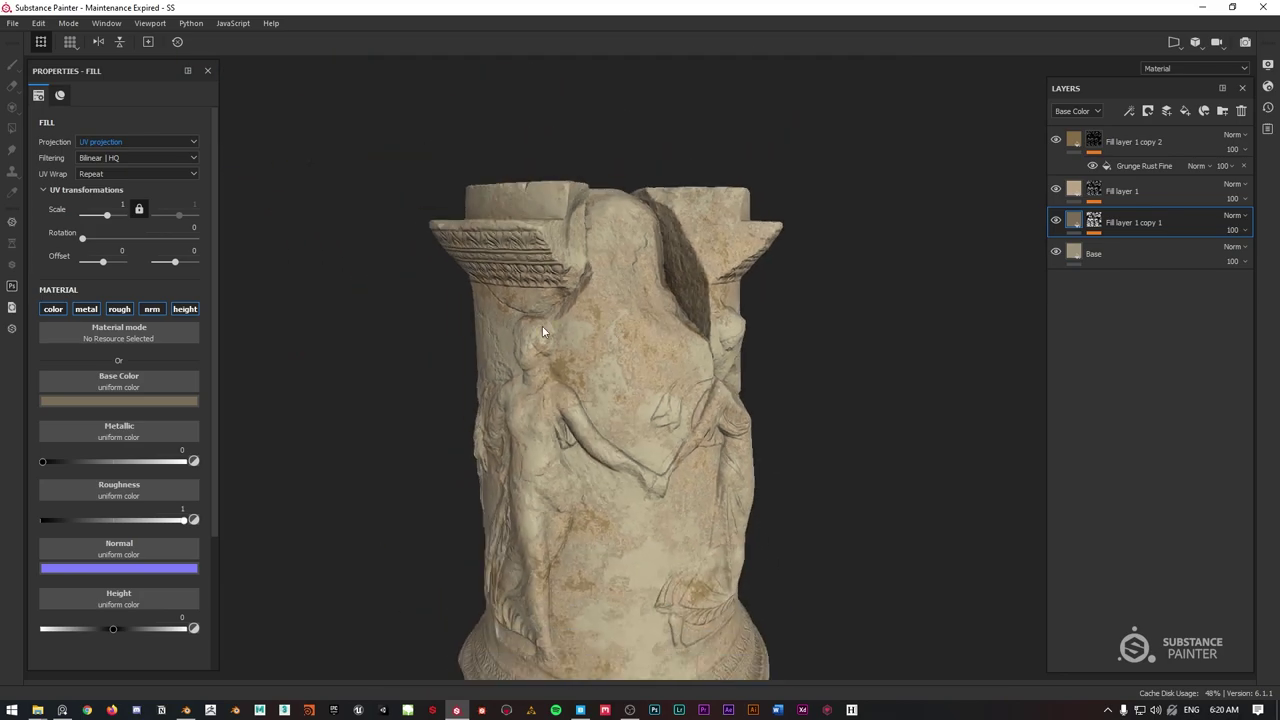
alt+drag(537, 342, 625, 271)
scroll(641, 245, up, 2)
scroll(599, 298, up, 5)
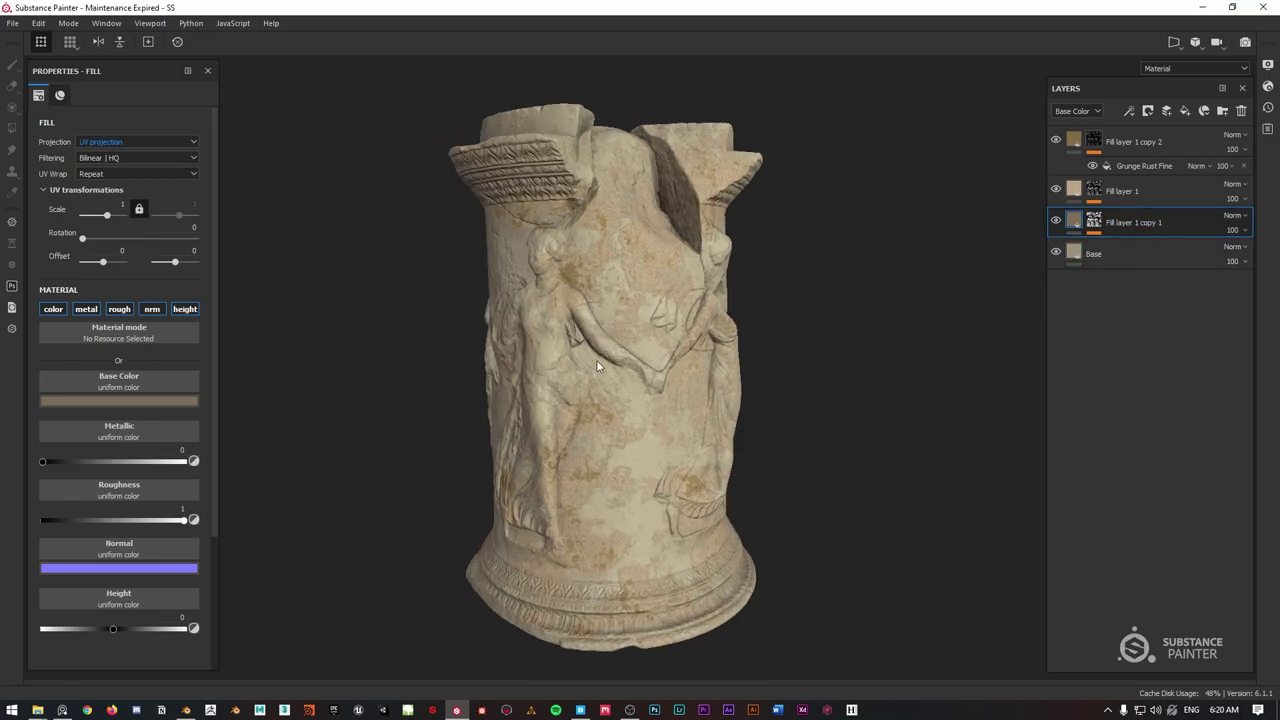
scroll(600, 290, down, 6)
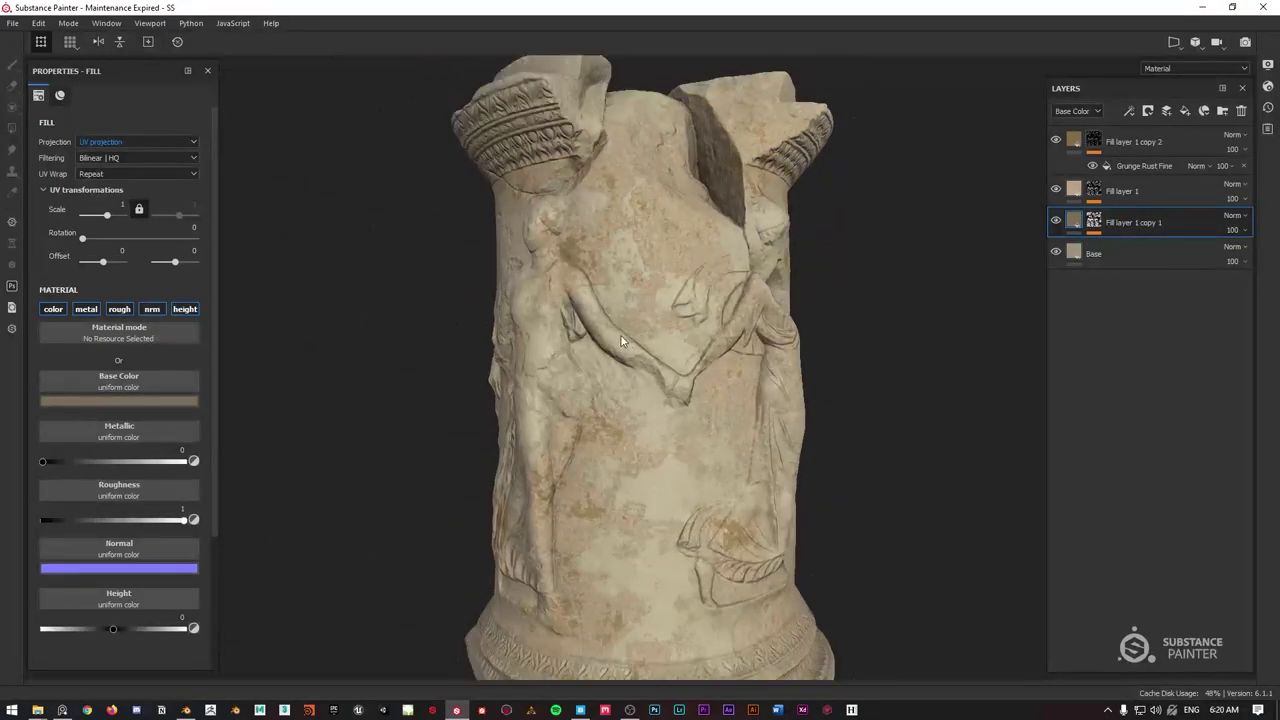
Duplicate the Base layer and give the copy a yellower base color (hue 0.108, saturation 0.531, value 0.310).
click(1099, 258)
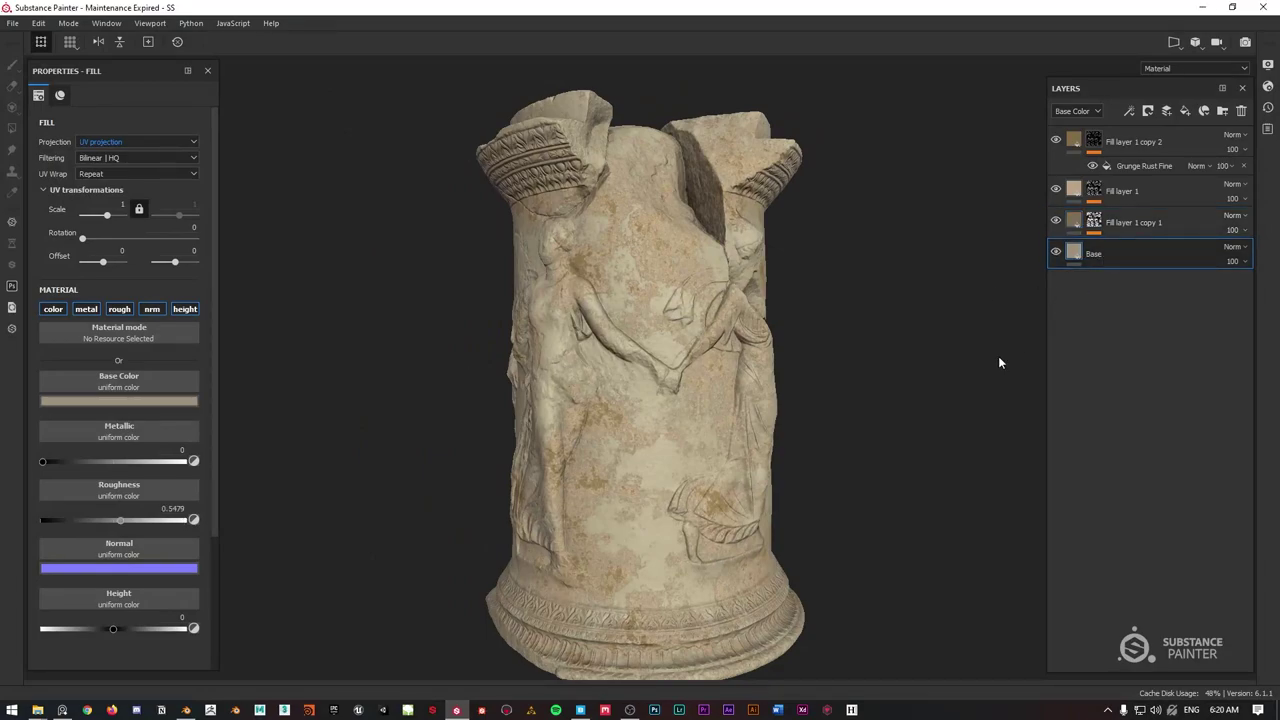
key(ctrl+d)
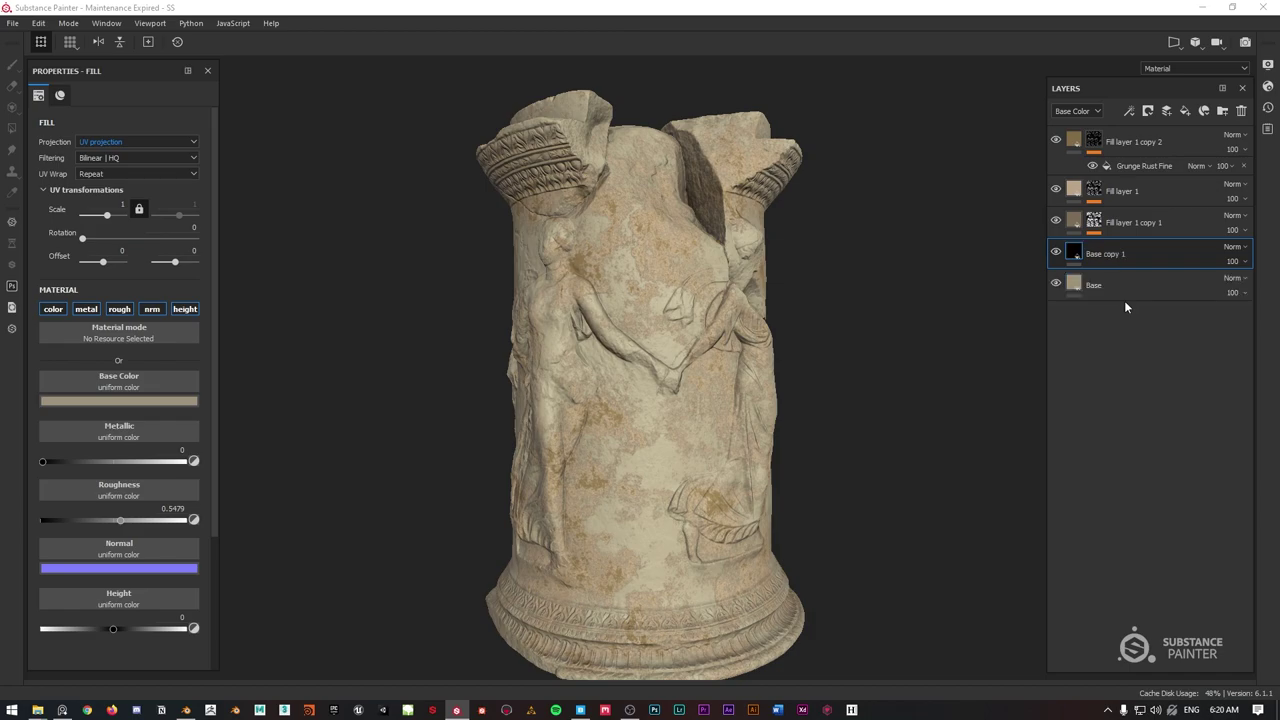
right_click(1098, 288)
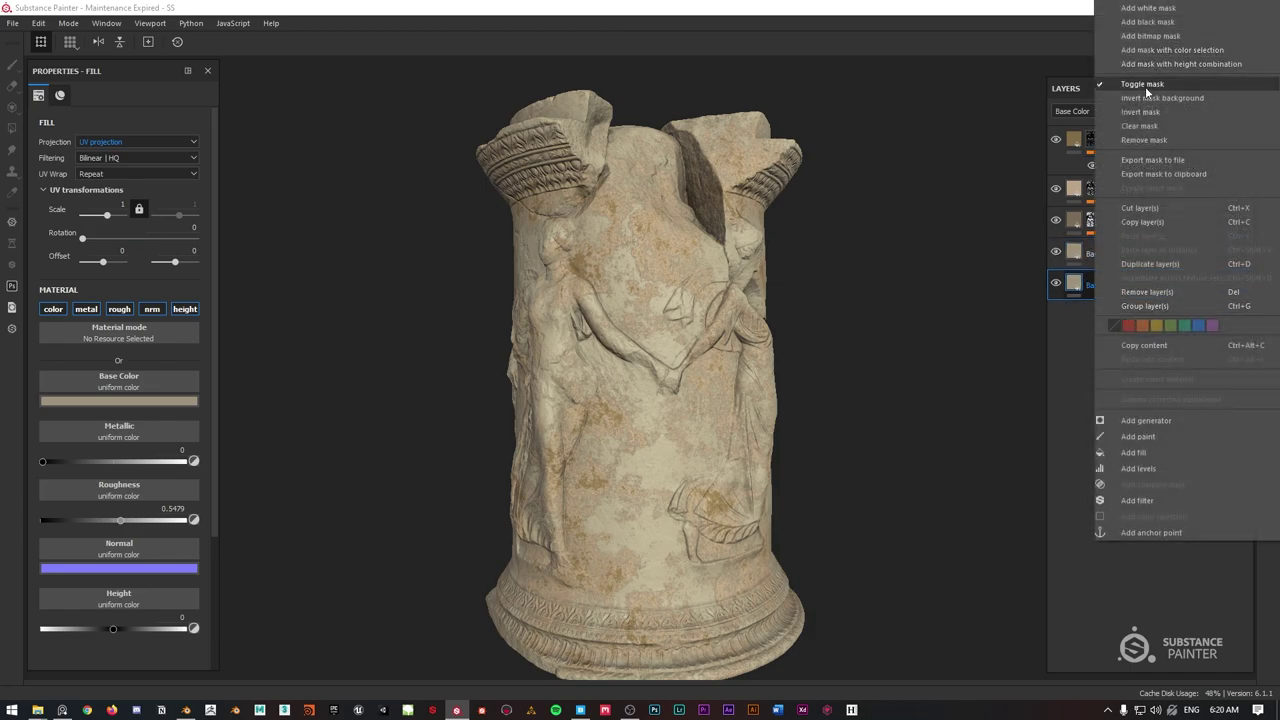
click(1068, 365)
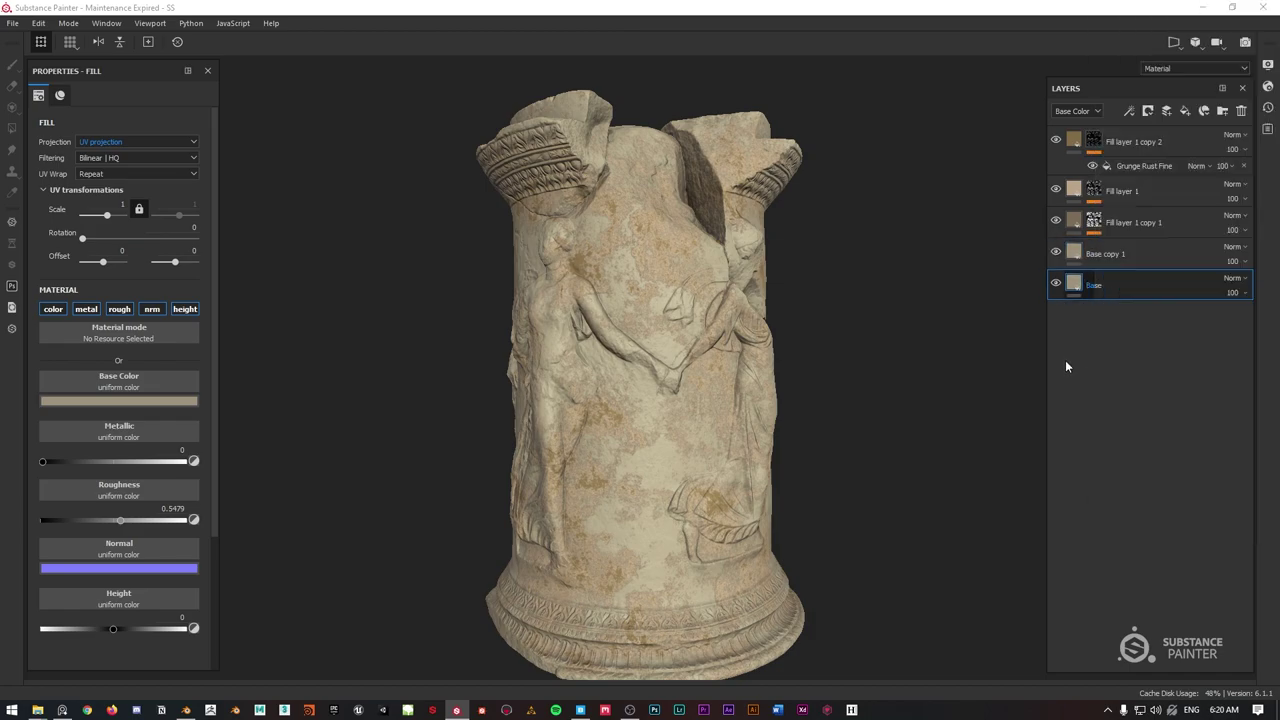
click(1093, 258)
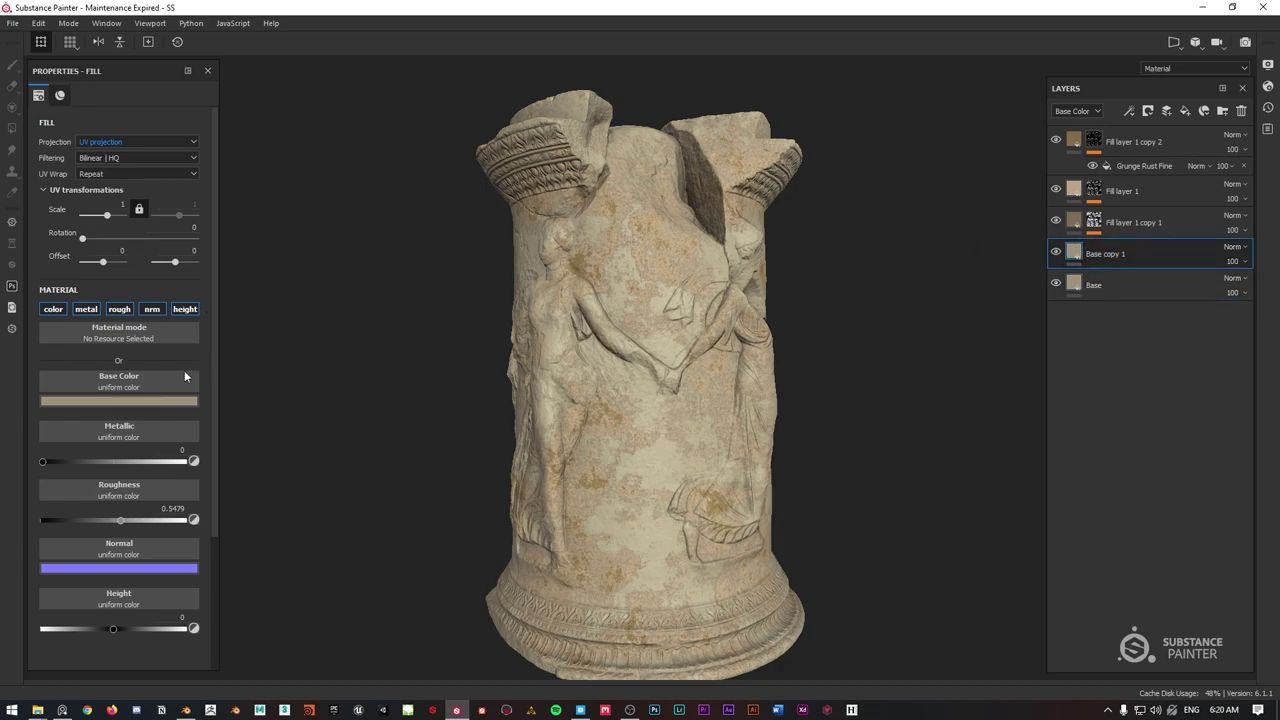
click(111, 400)
click(146, 471)
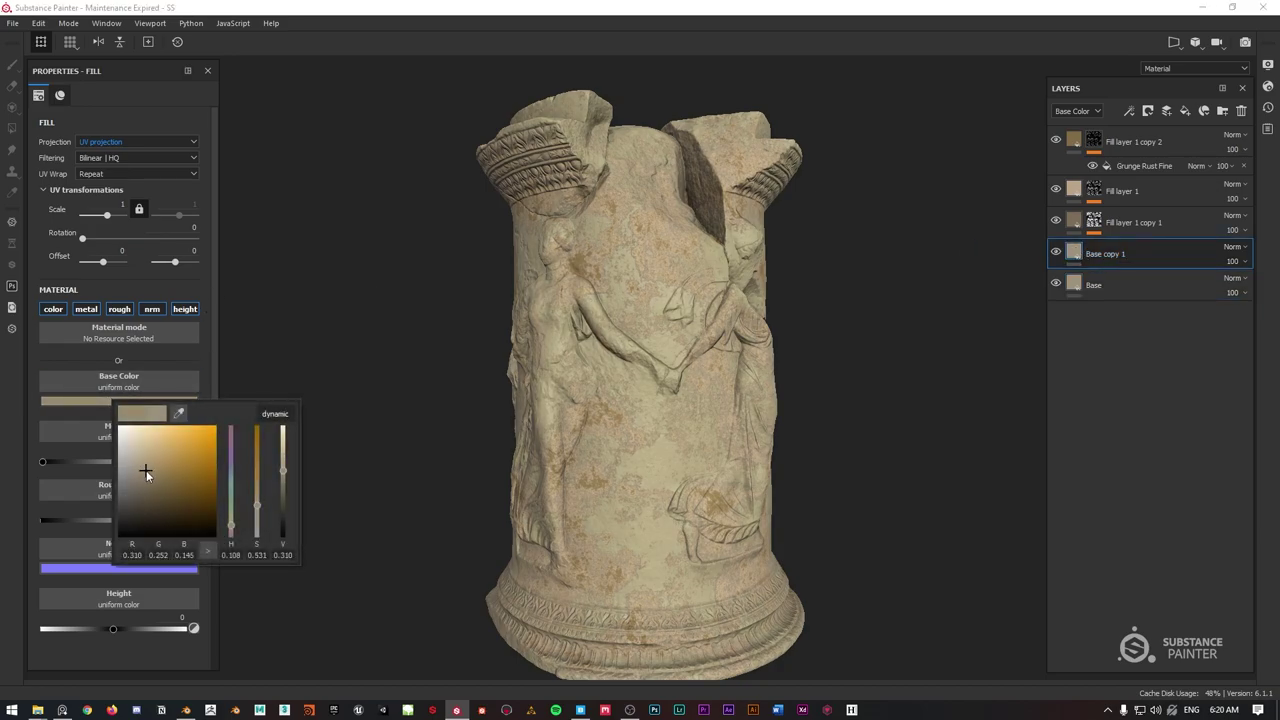
click(1103, 251)
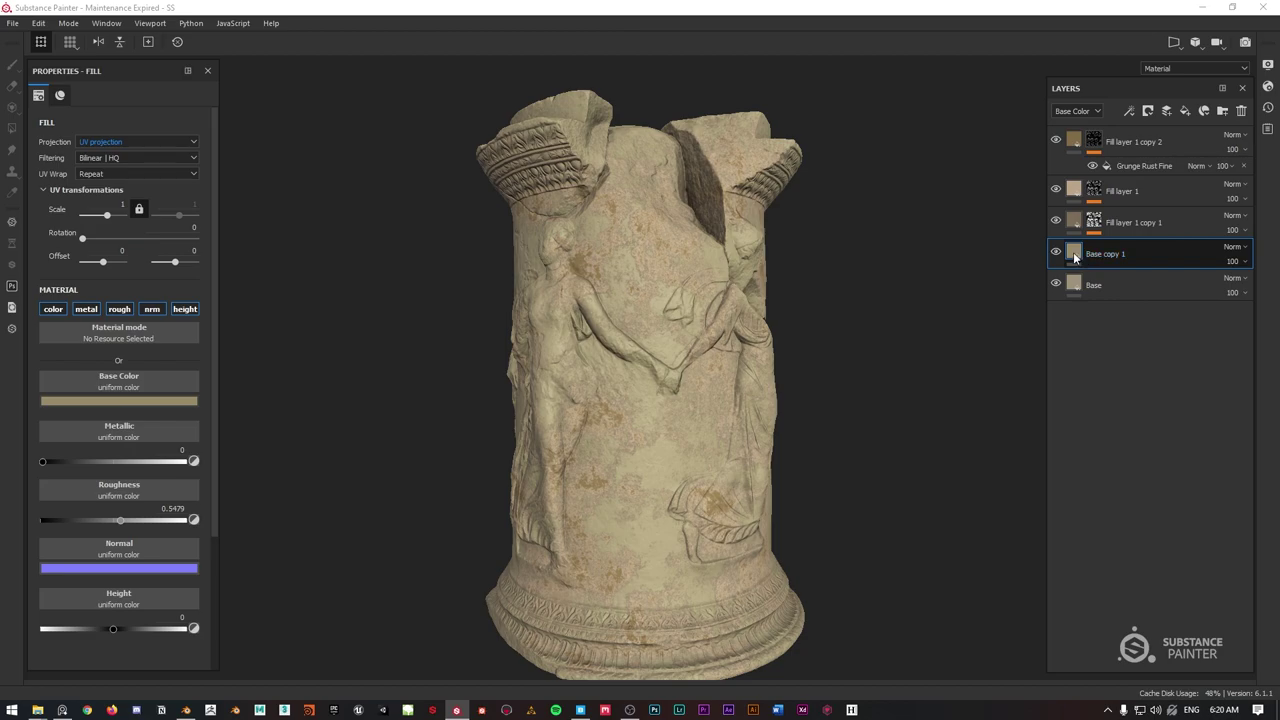
Add a black mask to Base copy 1 and fill it with the Grunge Stone Details texture.
right_click(1075, 258)
click(1122, 278)
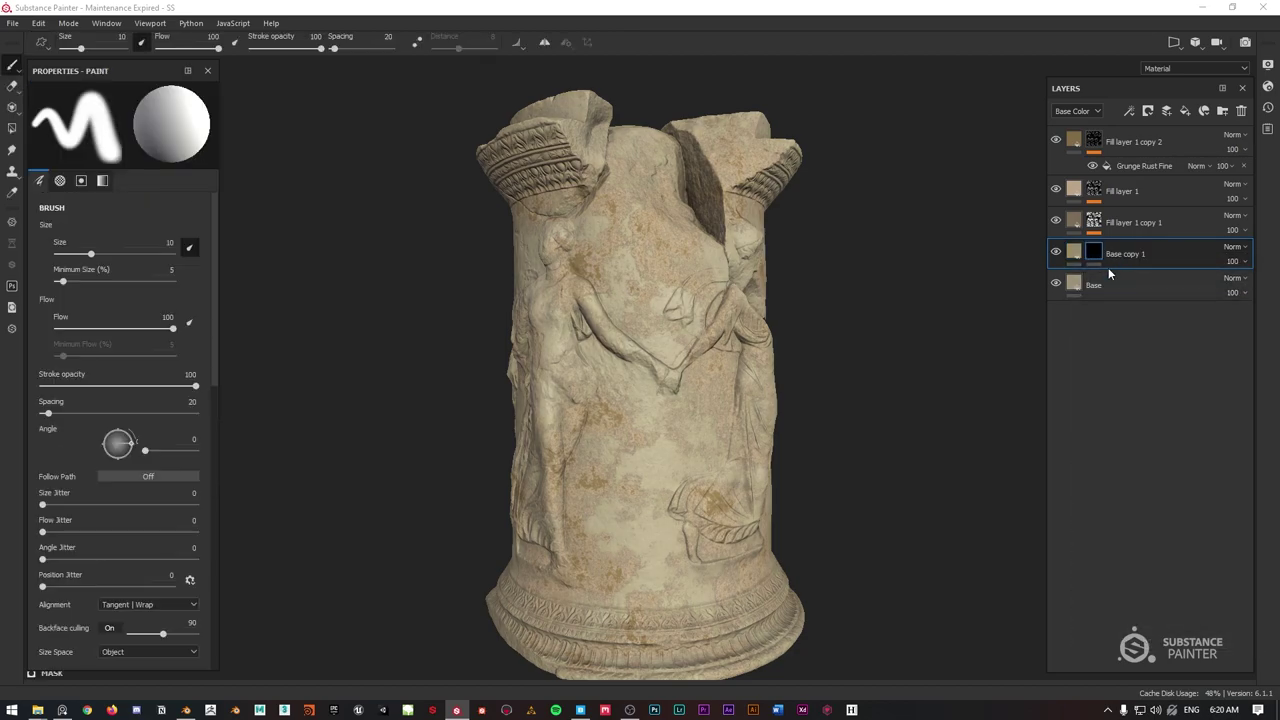
right_click(1094, 253)
click(1140, 526)
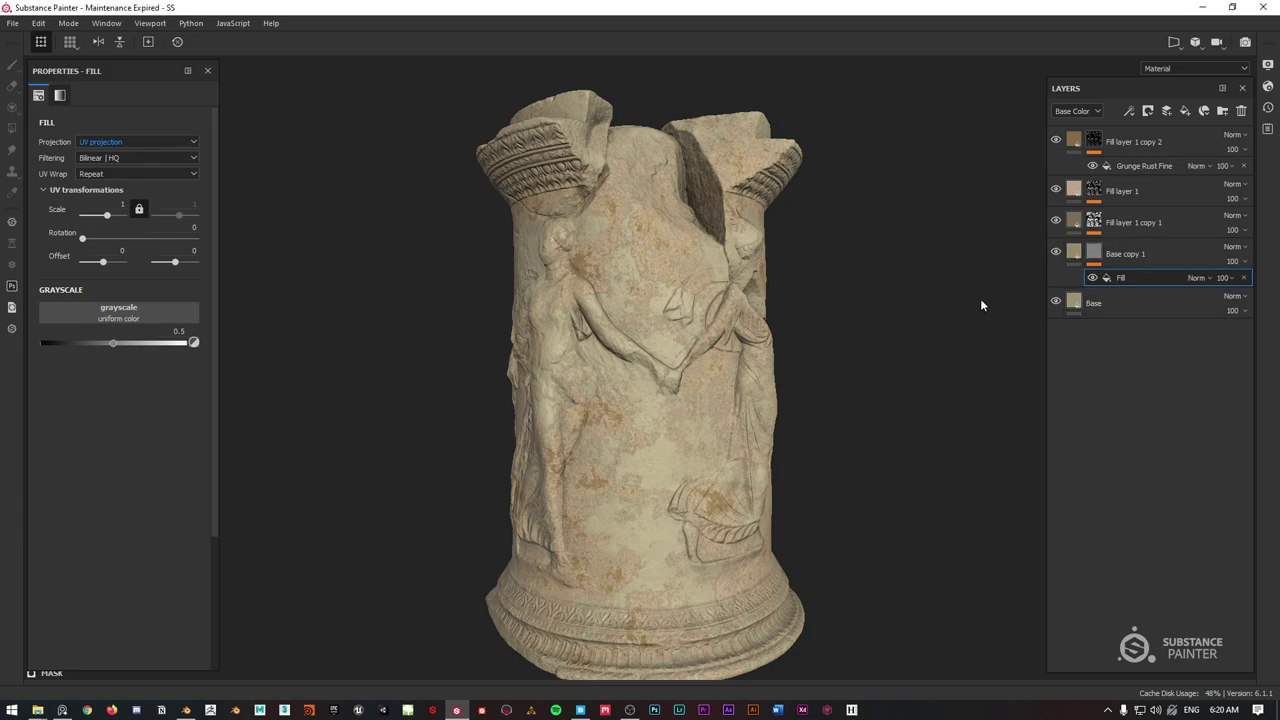
click(112, 316)
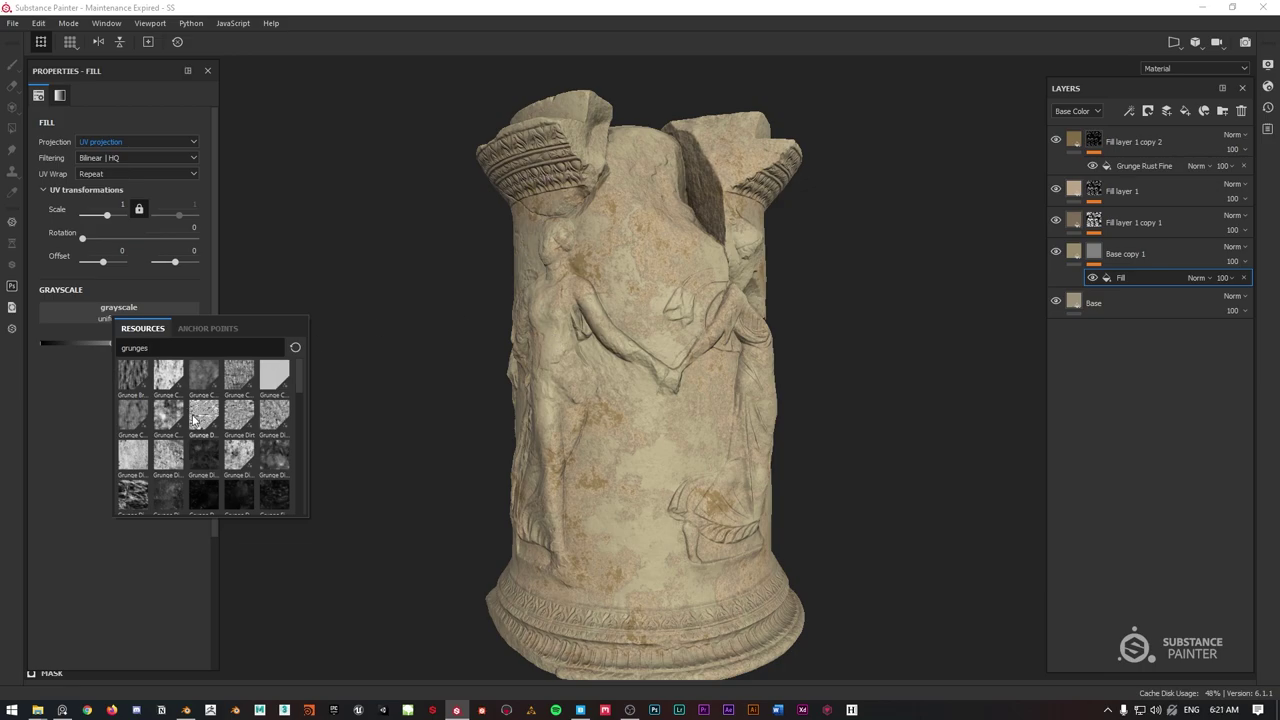
scroll(195, 418, down, 5)
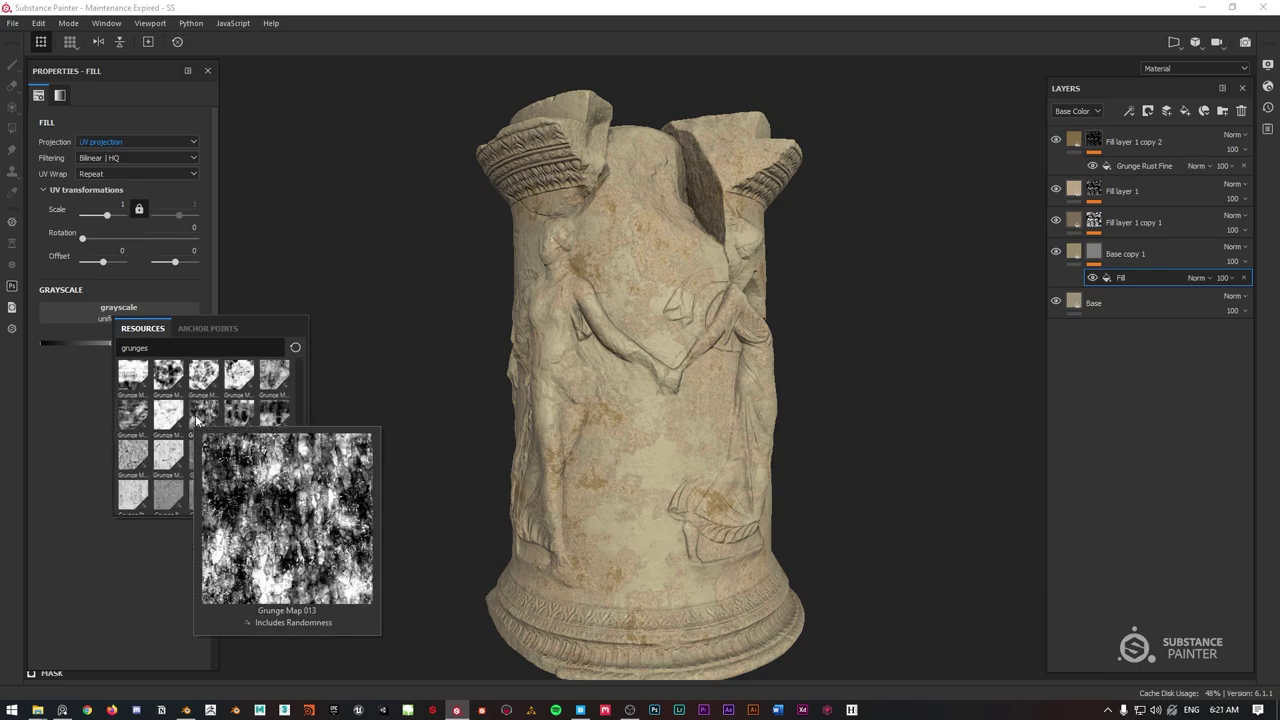
scroll(195, 420, down, 5)
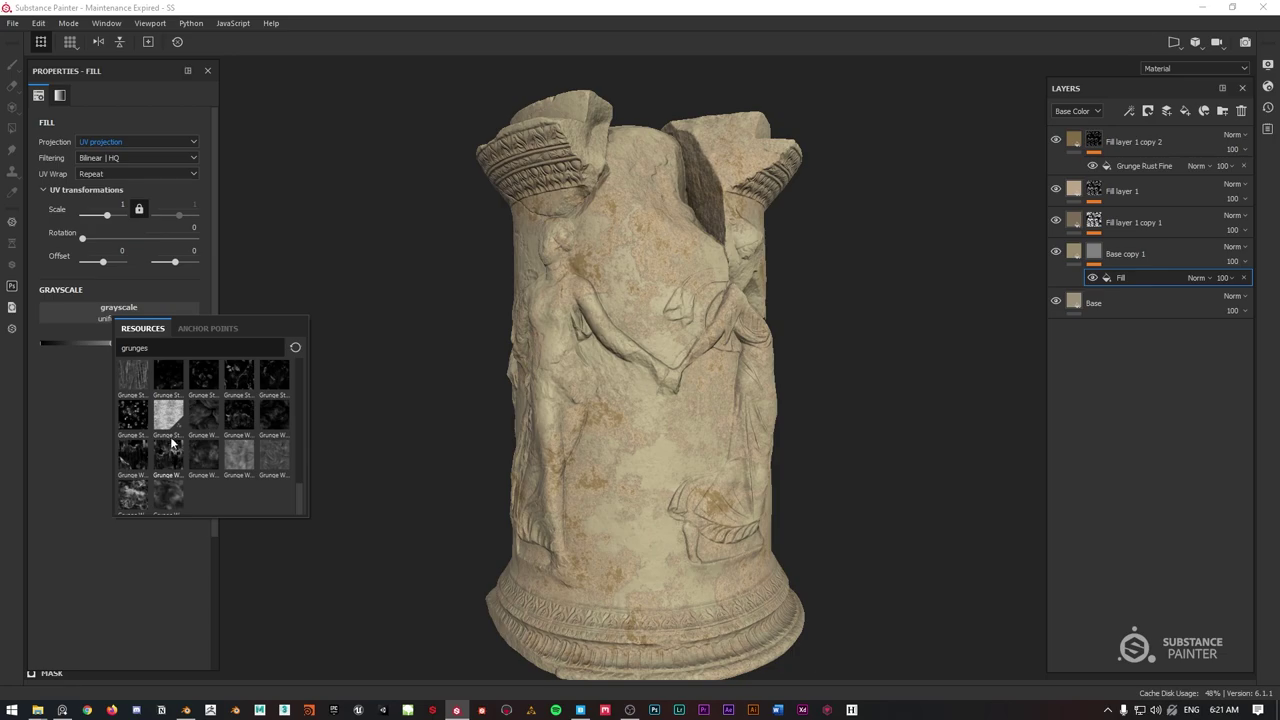
click(171, 423)
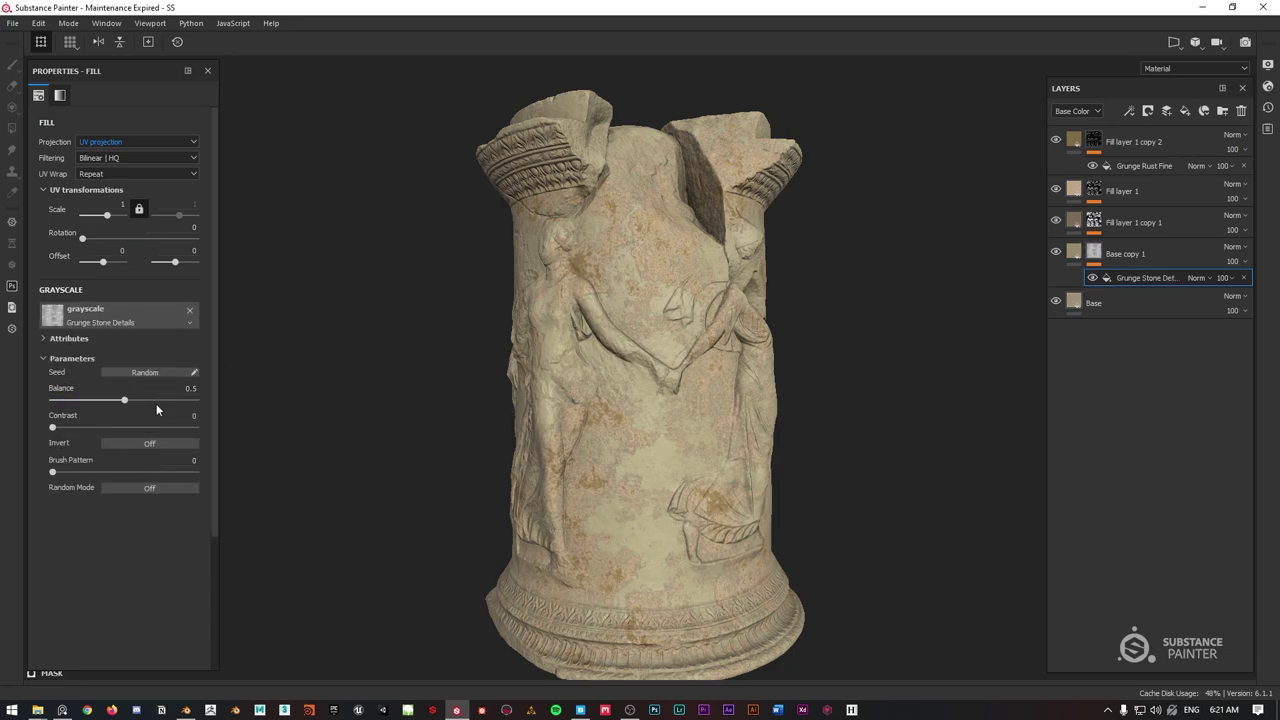
Hide the three layers above Base copy 1 and set its Grunge Stone Details to balance 0.62 and contrast 0.83.
drag(127, 398, 141, 400)
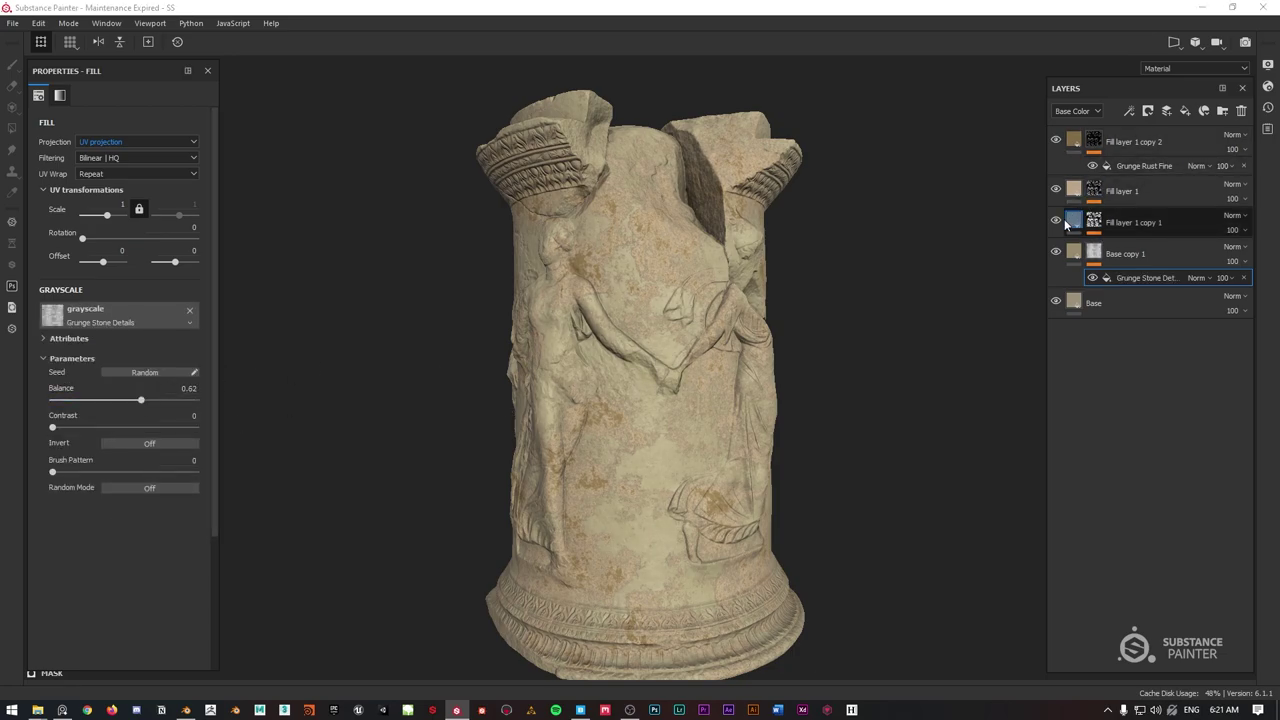
scroll(633, 276, up, 10)
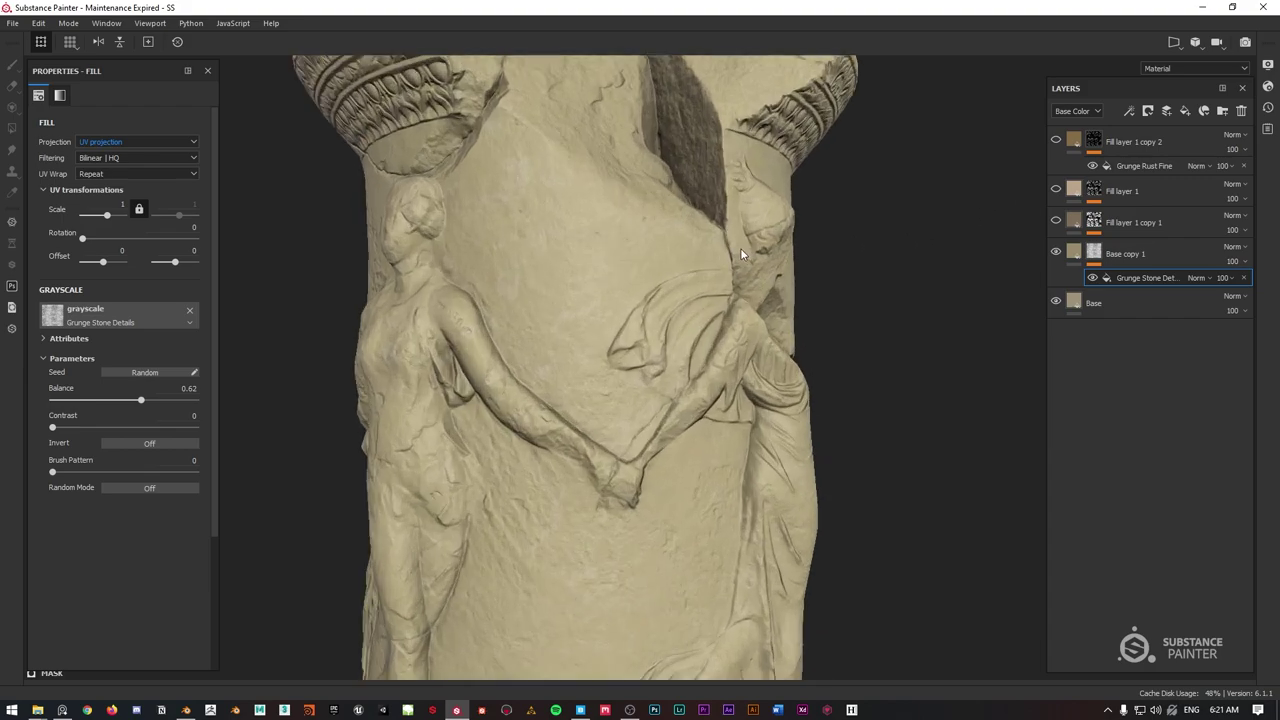
alt+drag(818, 247, 734, 266)
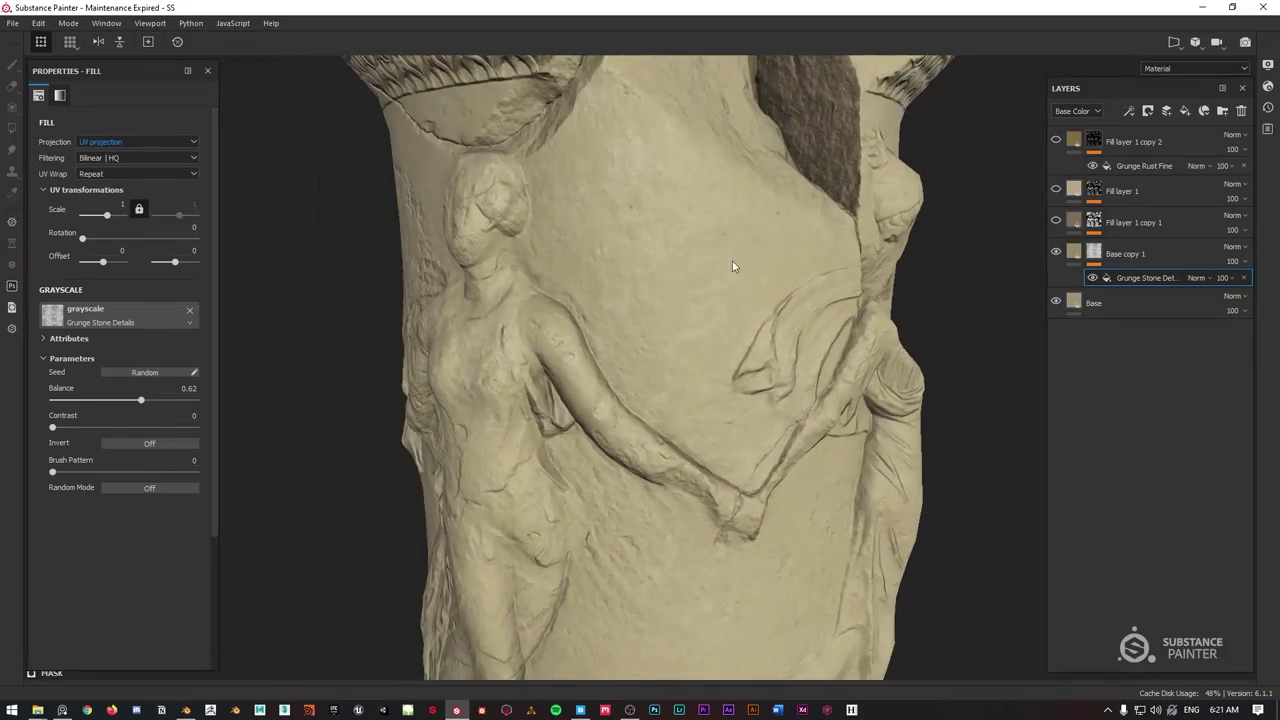
drag(53, 428, 127, 432)
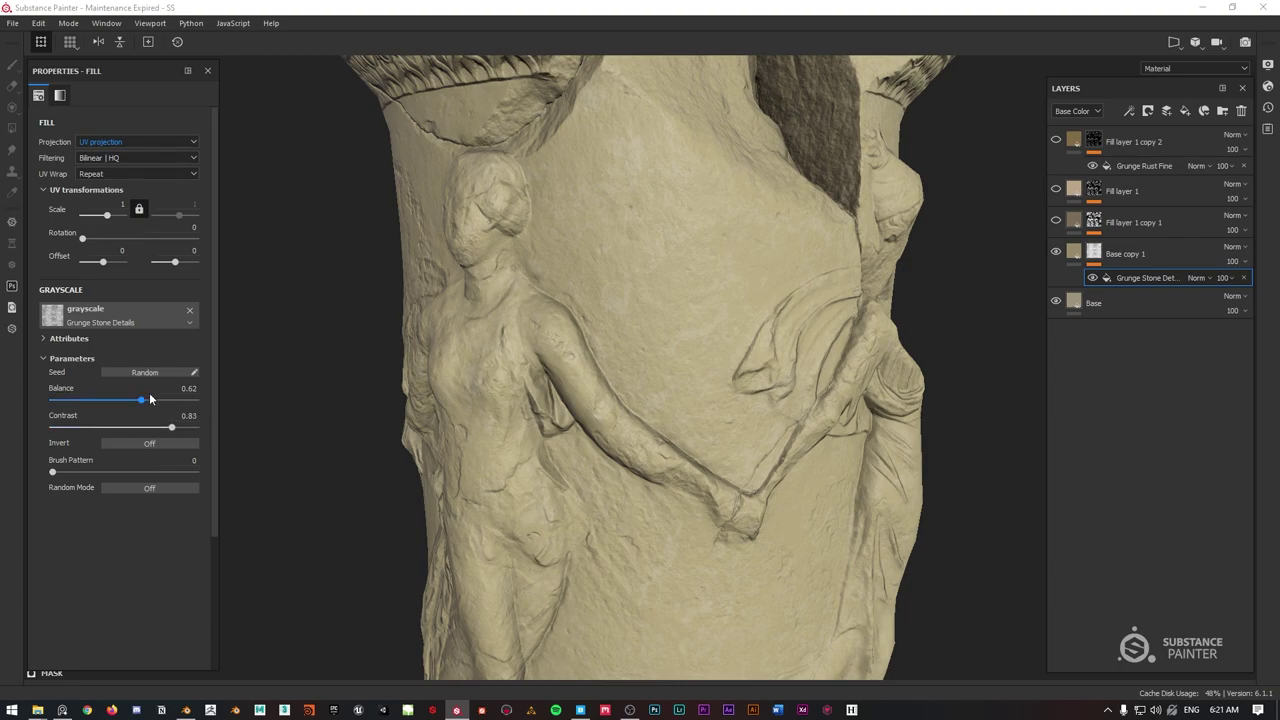
Shift the base color of Base copy 1 to a slightly darker, more saturated yellow-brown.
click(1073, 253)
click(149, 400)
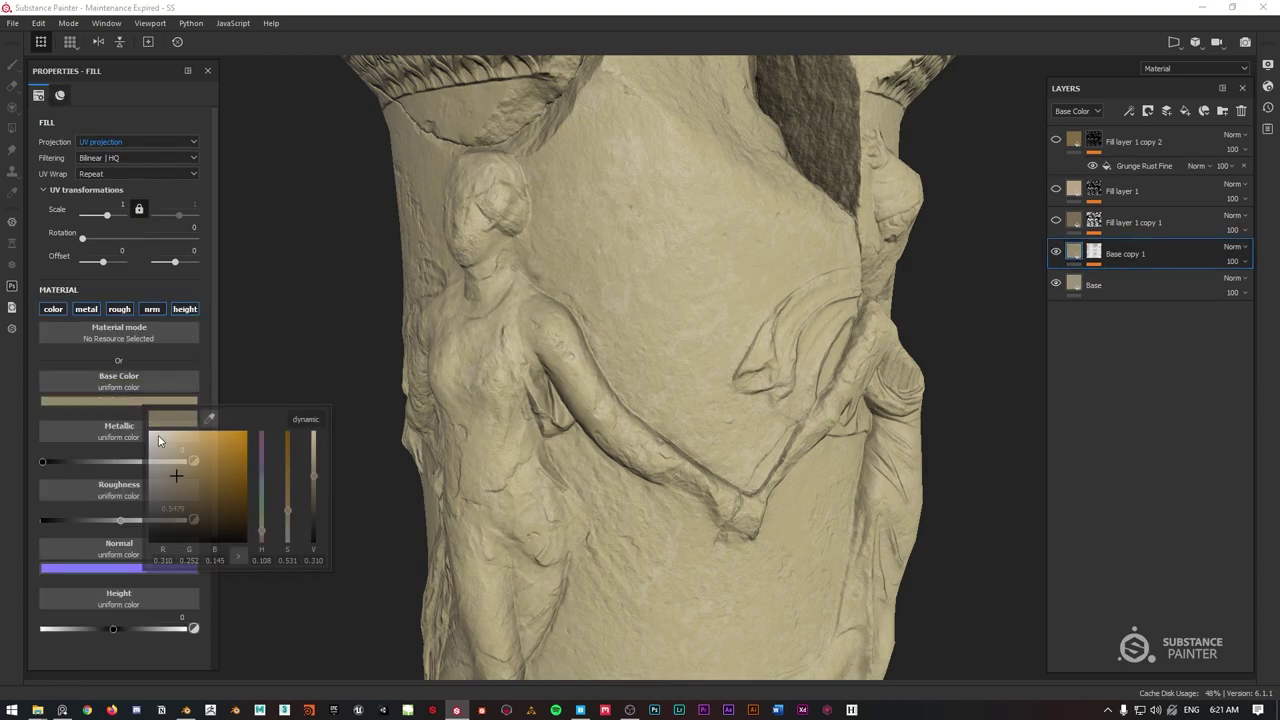
click(181, 482)
drag(181, 480, 180, 478)
click(1116, 257)
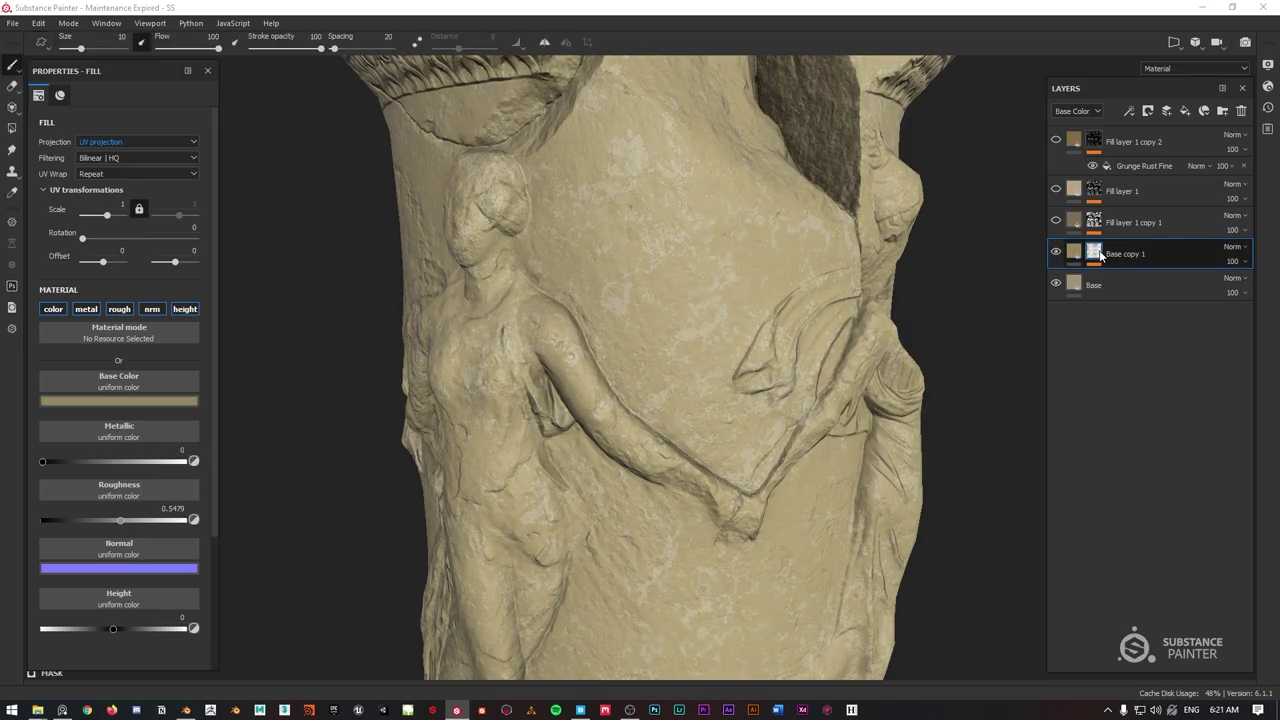
Lower the balance of Grunge Stone Details in the mask of Base copy 1 to 0.15.
key(ctrl+v)
click(1140, 278)
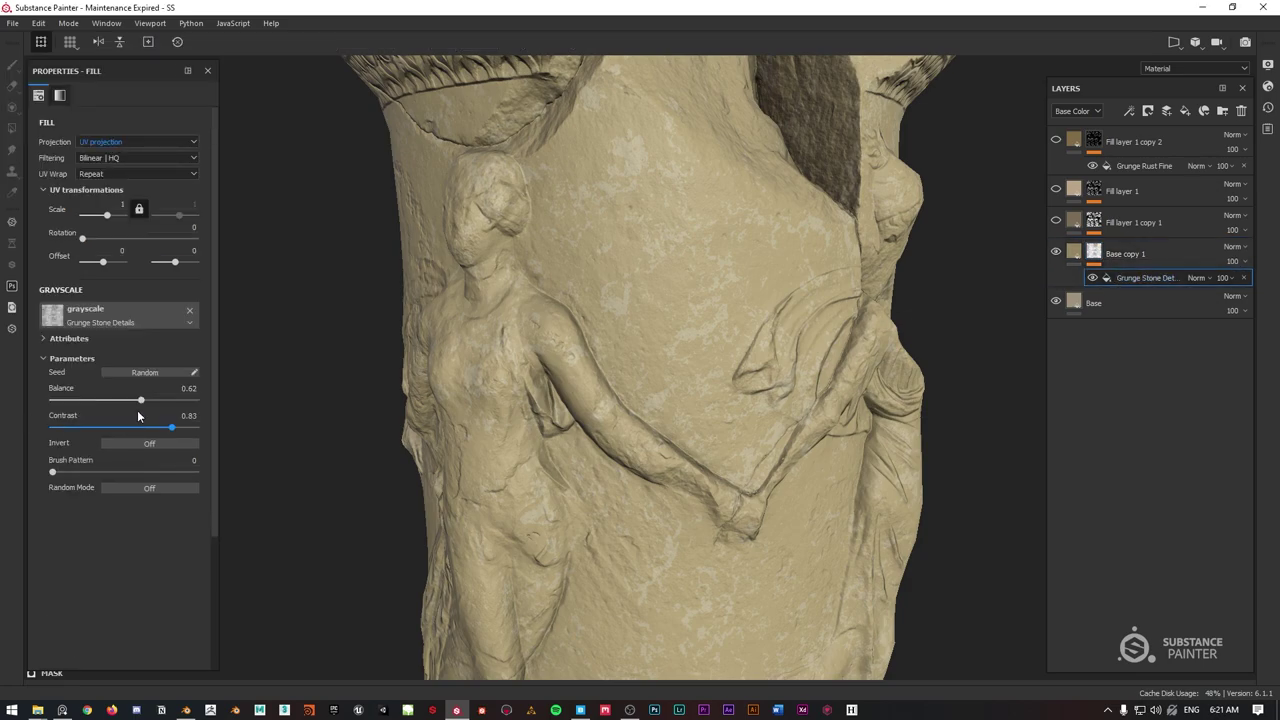
drag(134, 400, 69, 393)
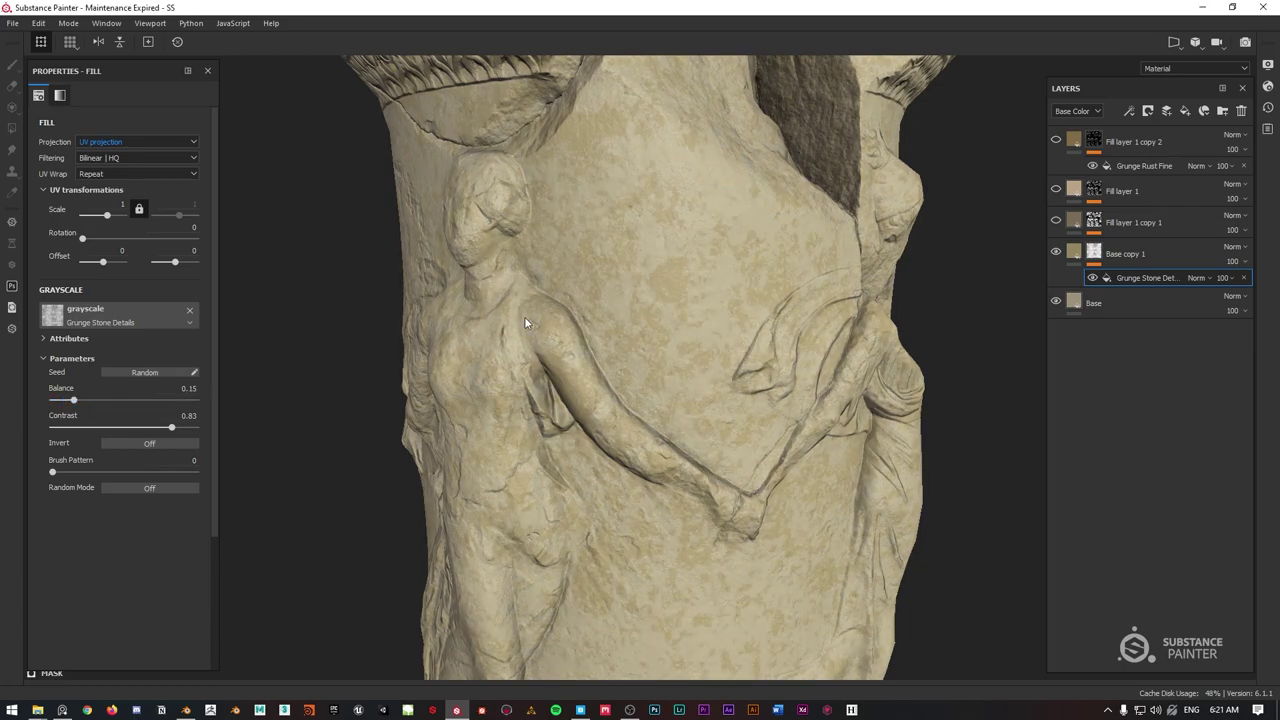
scroll(530, 320, up, 3)
scroll(543, 320, down, 6)
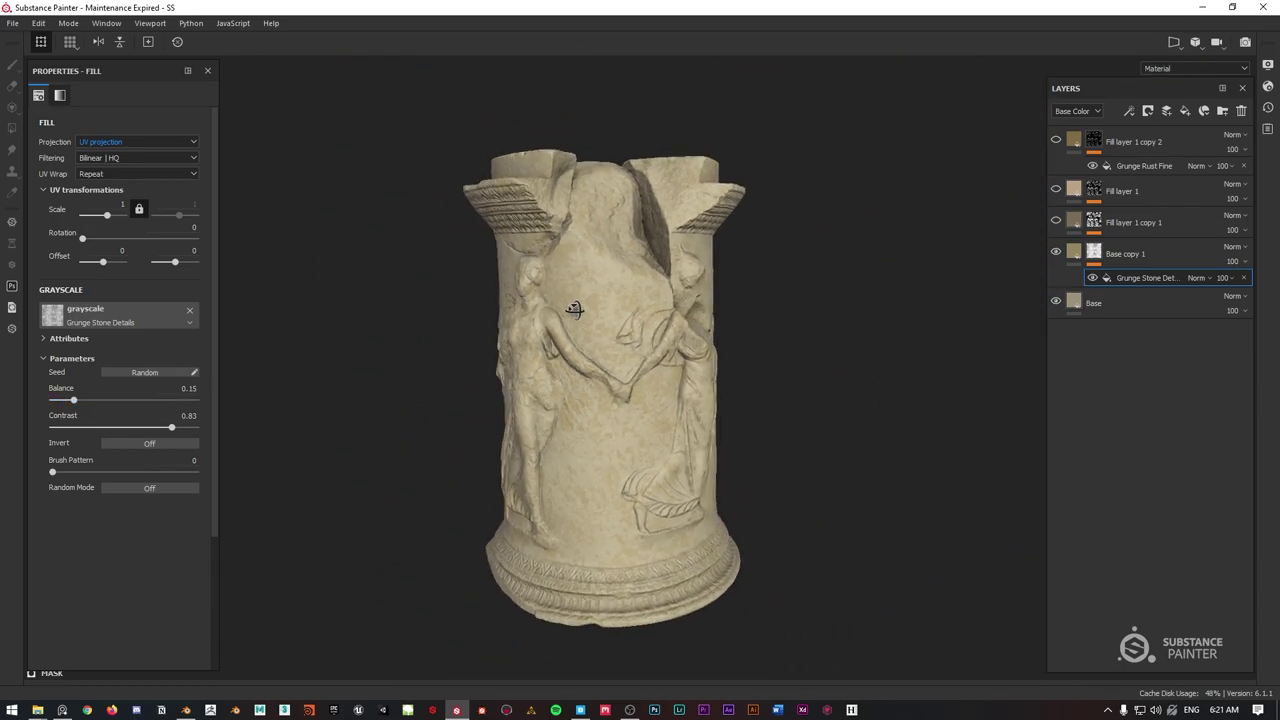
scroll(615, 308, up, 2)
alt+drag(521, 283, 562, 281)
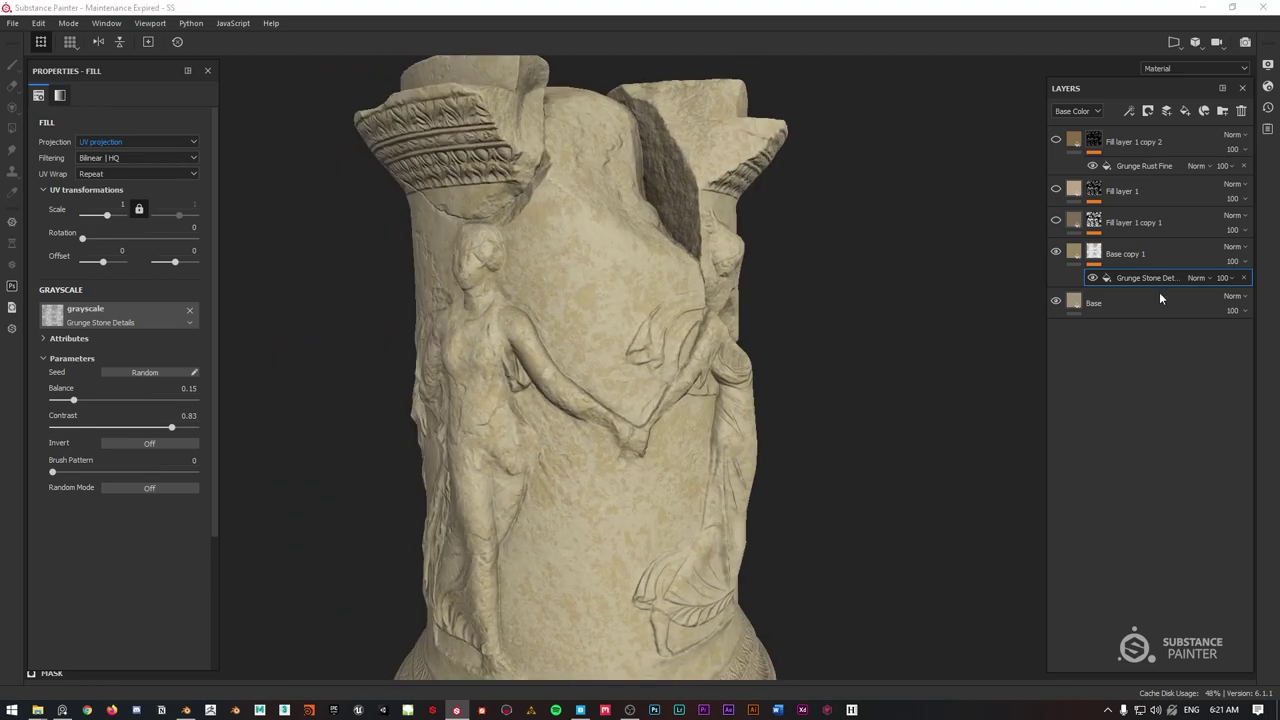
Add a second fill with Grunge Rough Dirty to the mask of Base copy 1 and set its blend mode to Subtract.
right_click(1098, 254)
click(1142, 543)
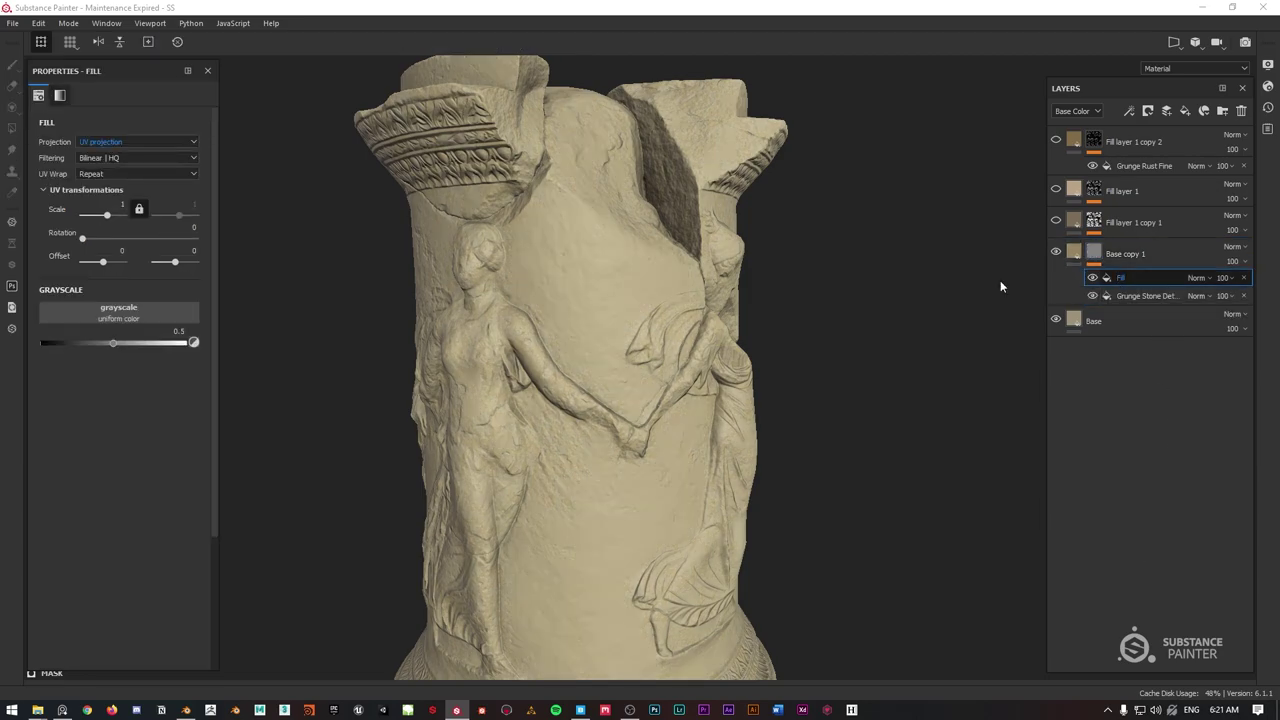
click(119, 311)
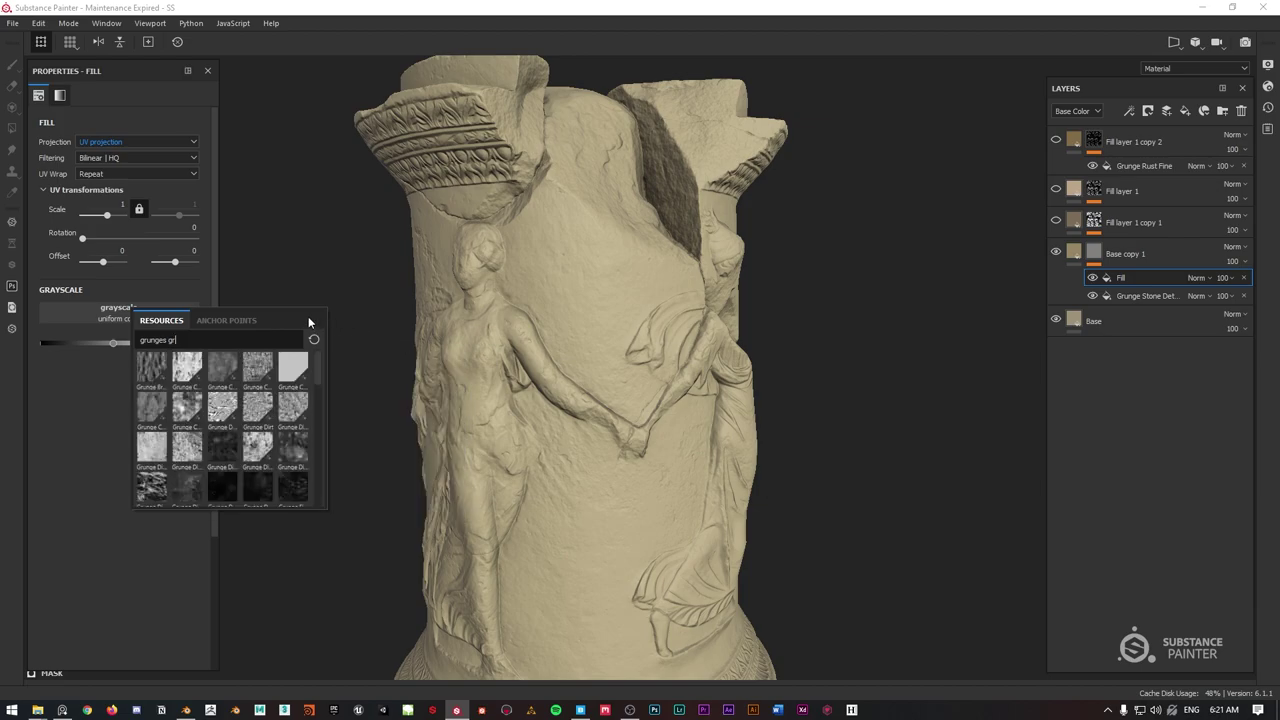
text(o)
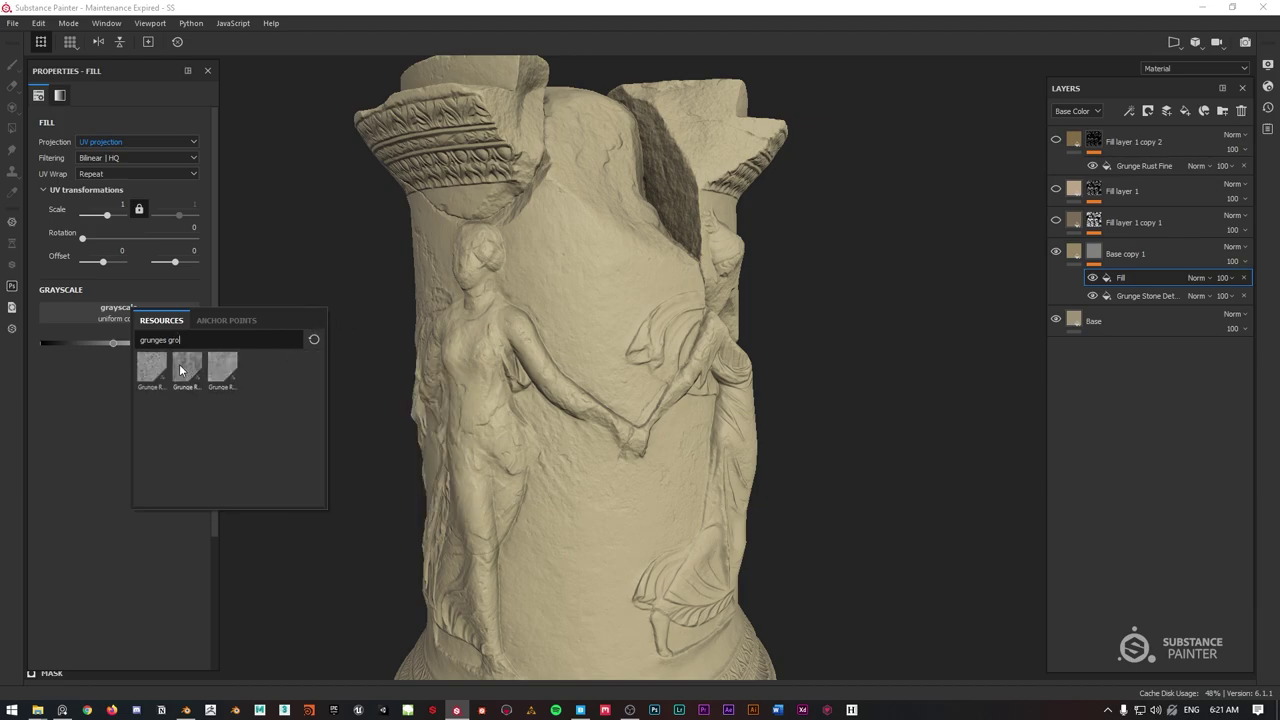
mouse_move(180, 370)
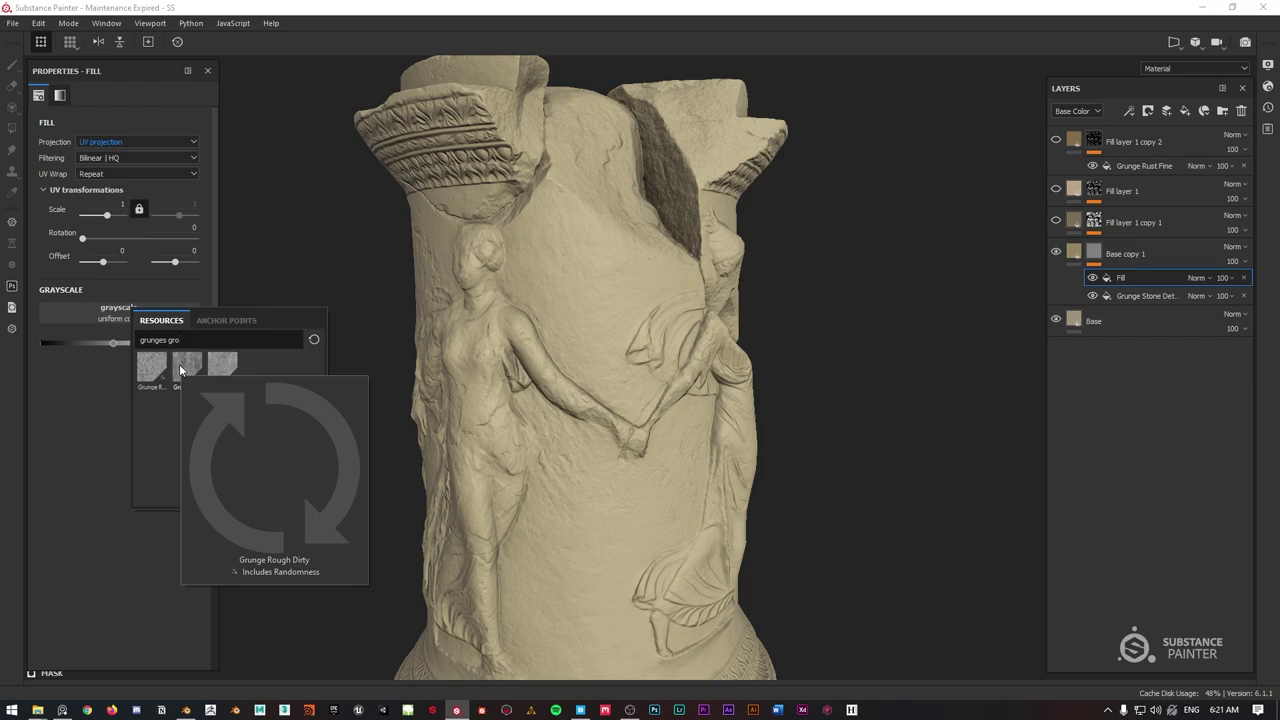
click(181, 370)
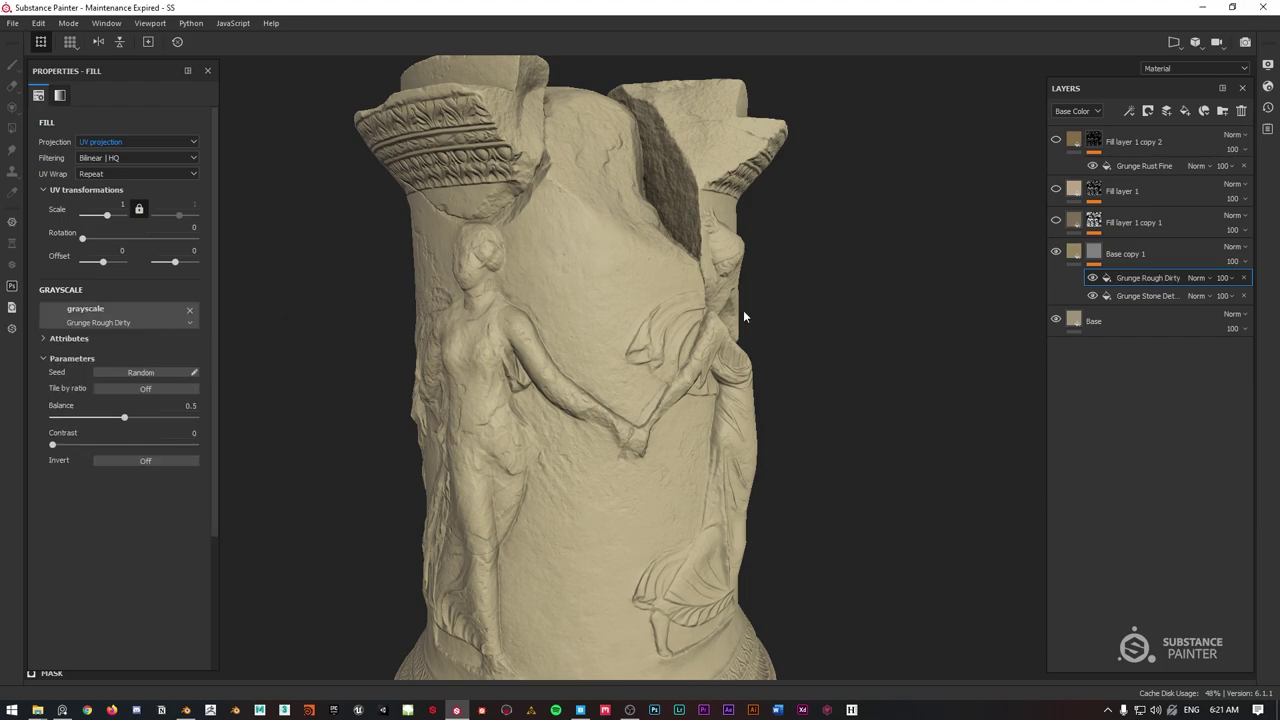
click(1210, 279)
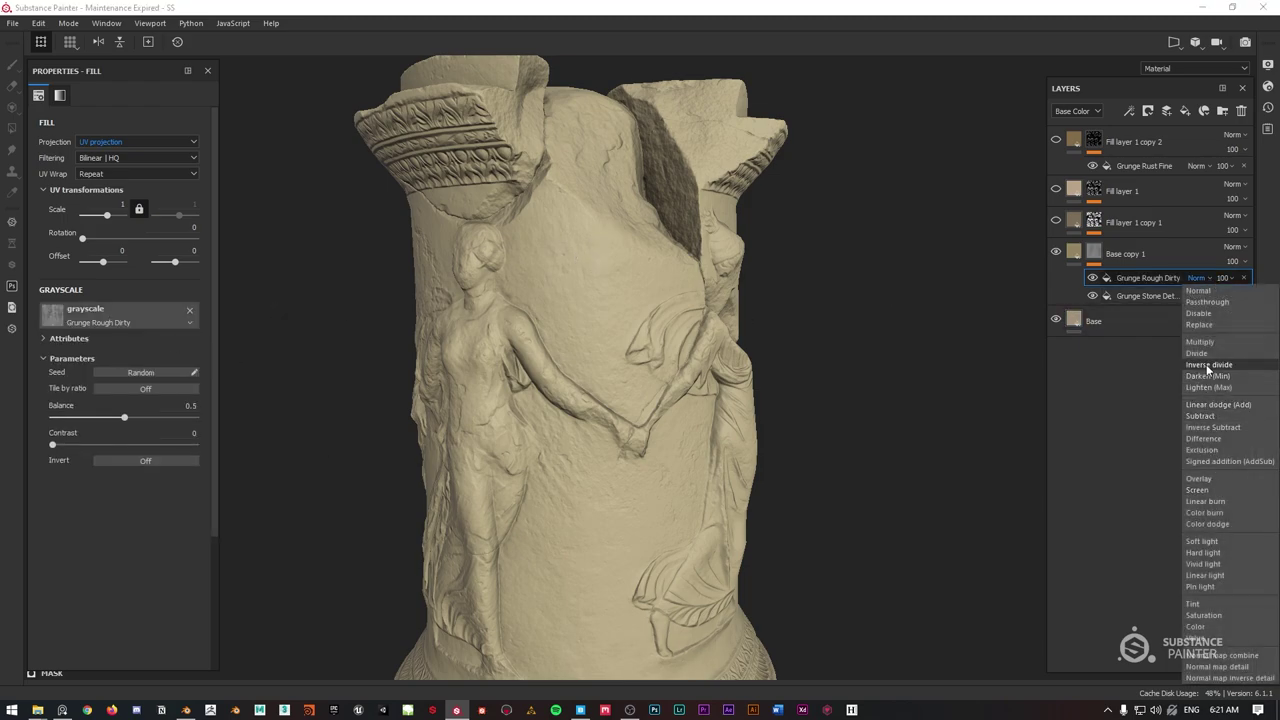
click(1209, 414)
Set Grunge Rough Dirty in the mask of Base copy 1 to balance 0.48 and contrast 0.8.
scroll(670, 323, up, 2)
scroll(670, 328, up, 2)
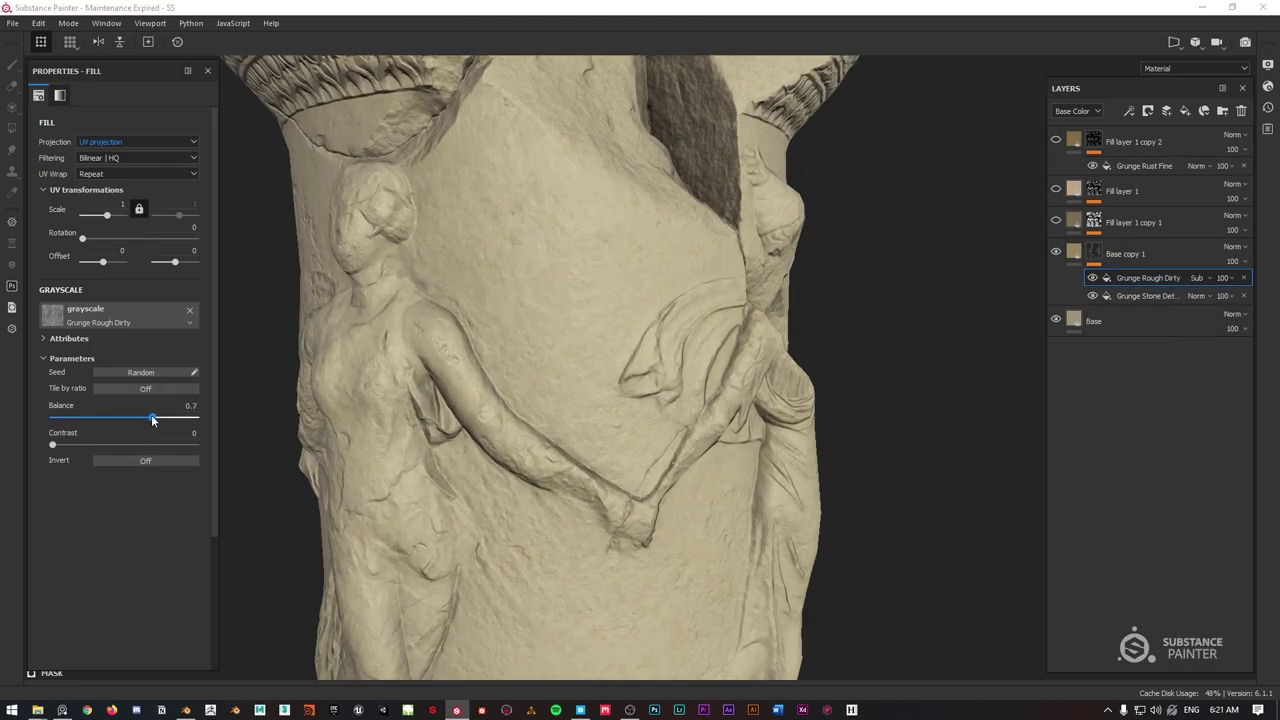
drag(152, 417, 137, 423)
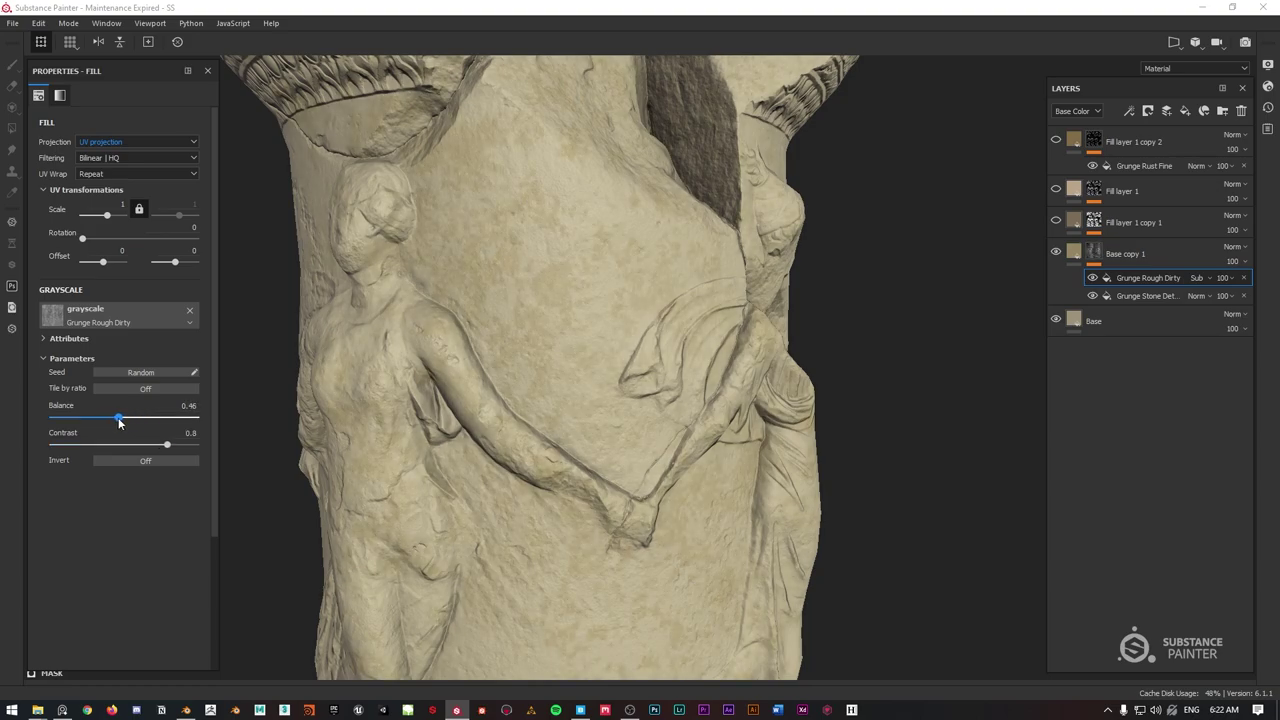
double_click(1131, 278)
Inspect the mask of Base copy 1 by itself on the whole column and return to the material view.
click(1094, 253)
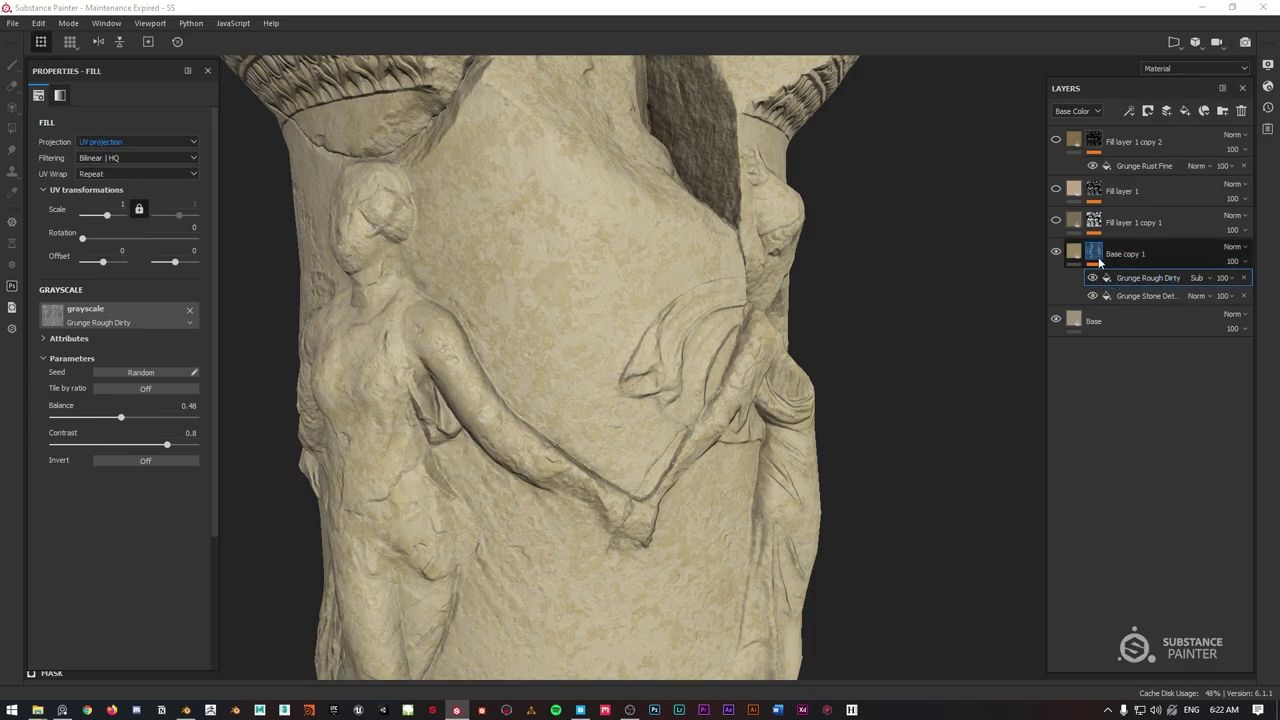
alt+click(1094, 253)
scroll(556, 313, down, 3)
alt+drag(556, 313, 620, 290)
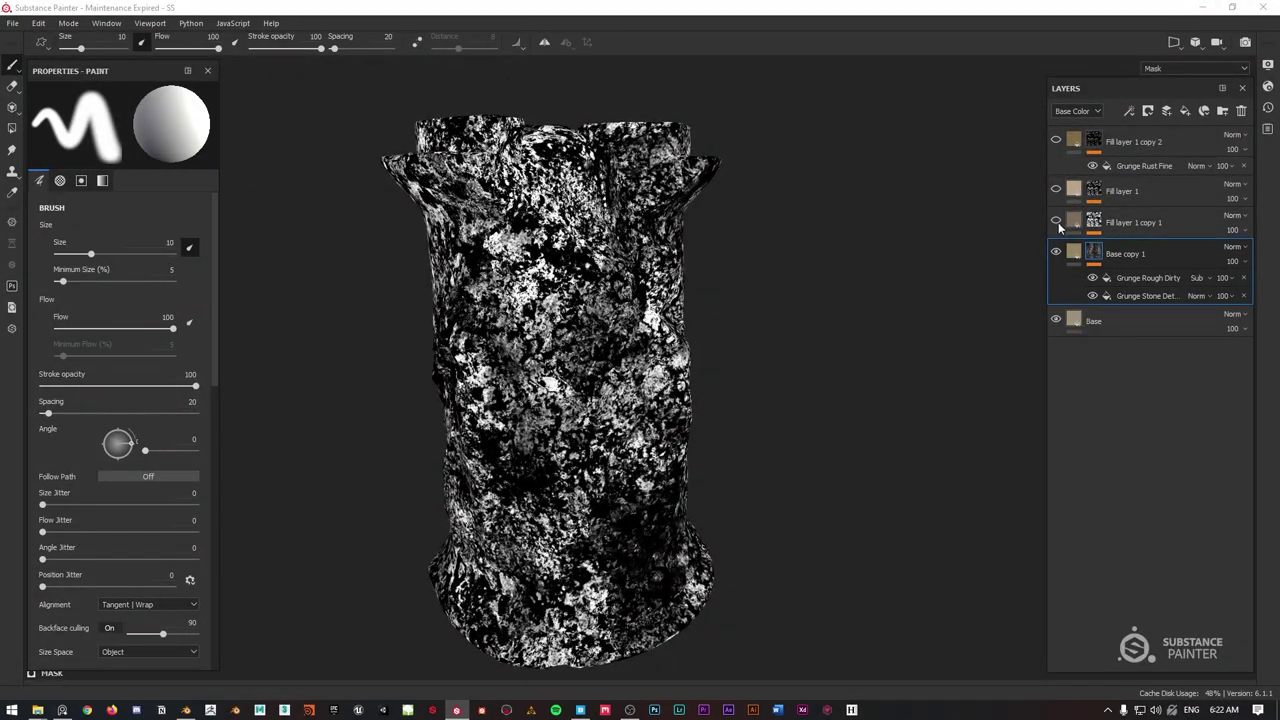
key(m)
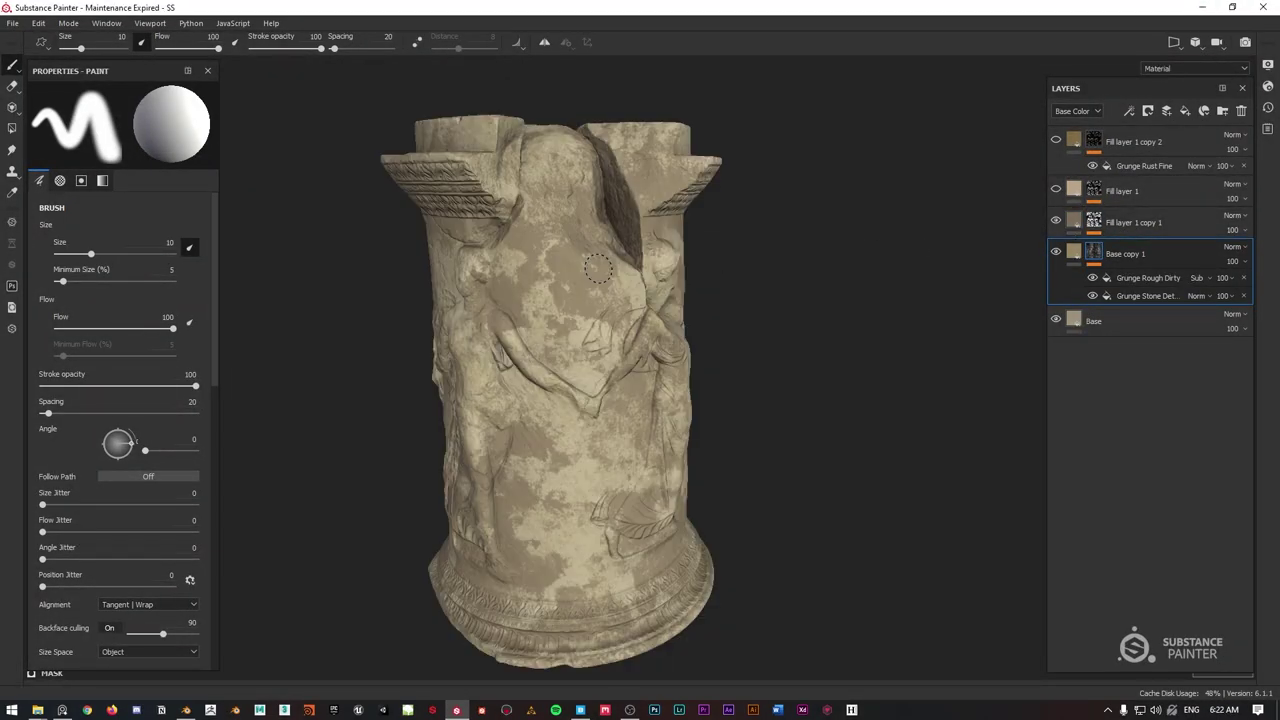
Make Fill layer 1 and Fill layer 1 copy 2 visible again and check the combined colors on the column.
click(1056, 190)
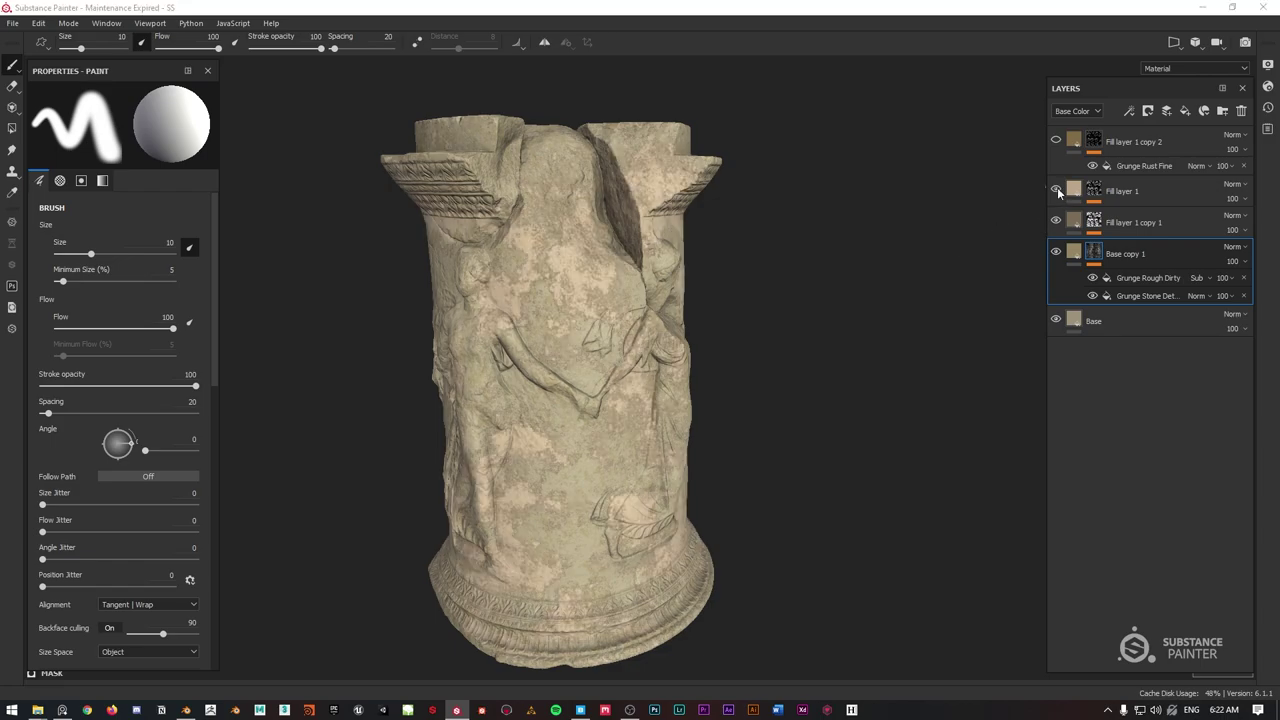
click(1056, 141)
alt+drag(591, 294, 620, 263)
alt+right_drag(620, 263, 546, 233)
mouse_move(546, 233)
alt+mouse_down()
mouse_move(906, 263)
mouse_move(574, 297)
alt+mouse_up()
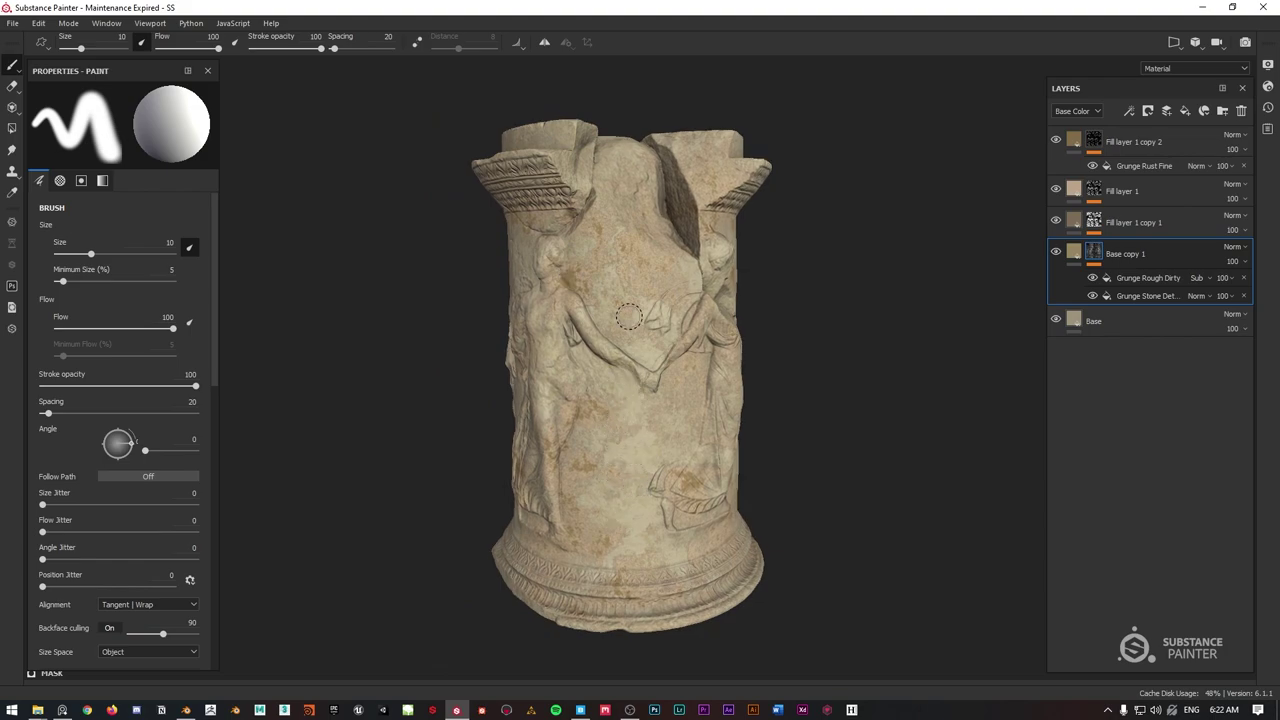
scroll(614, 306, up, 2)
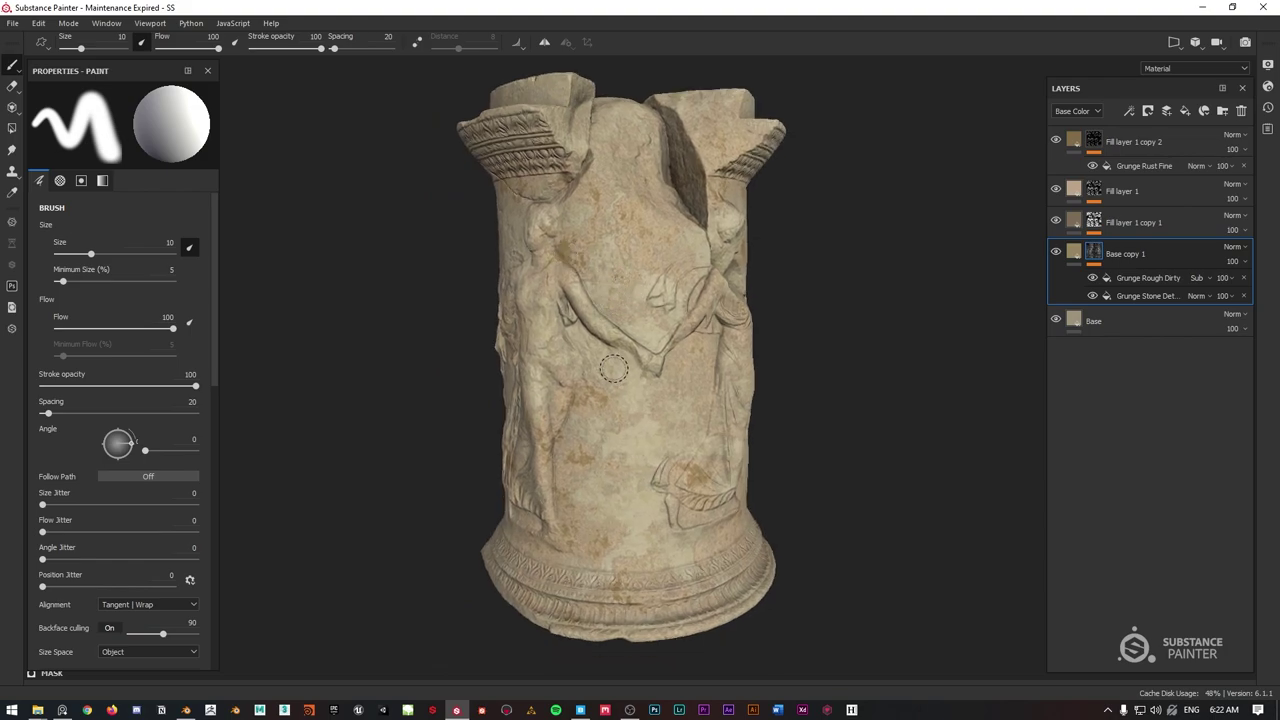
scroll(611, 385, up, 1)
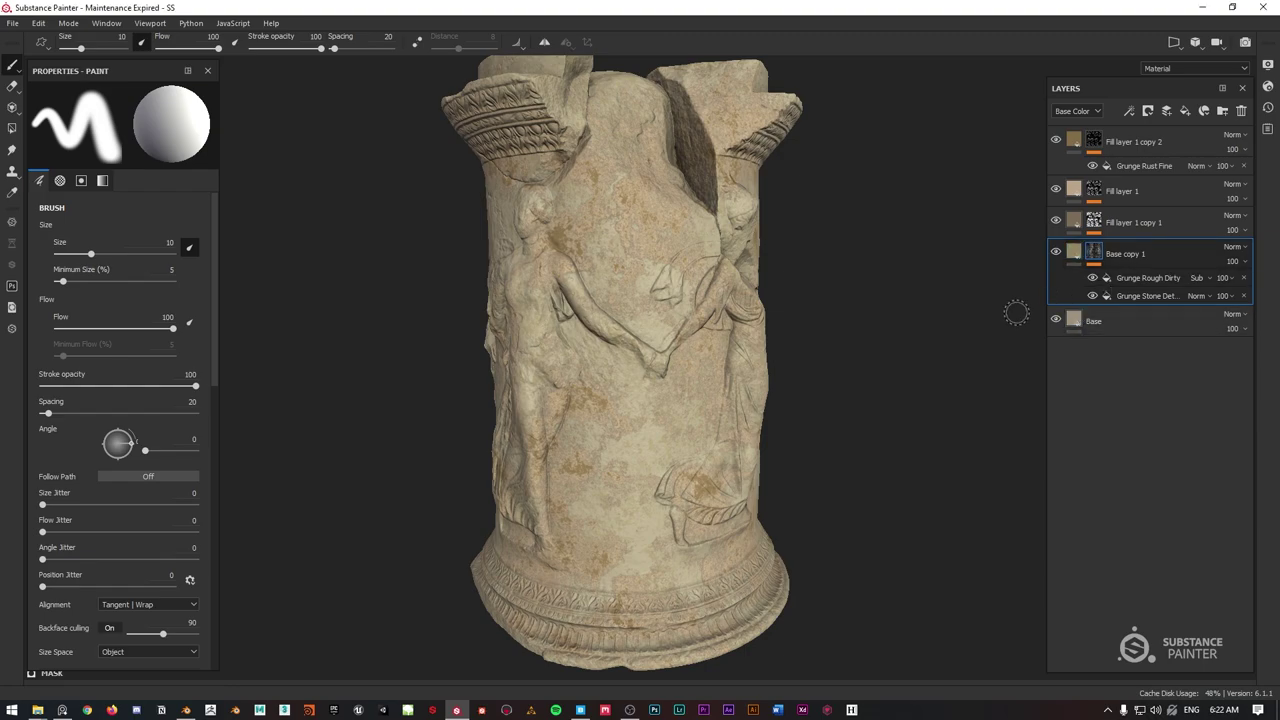
Review how the layers above Base build up by hiding them and showing them again one by one on the column.
click(1057, 252)
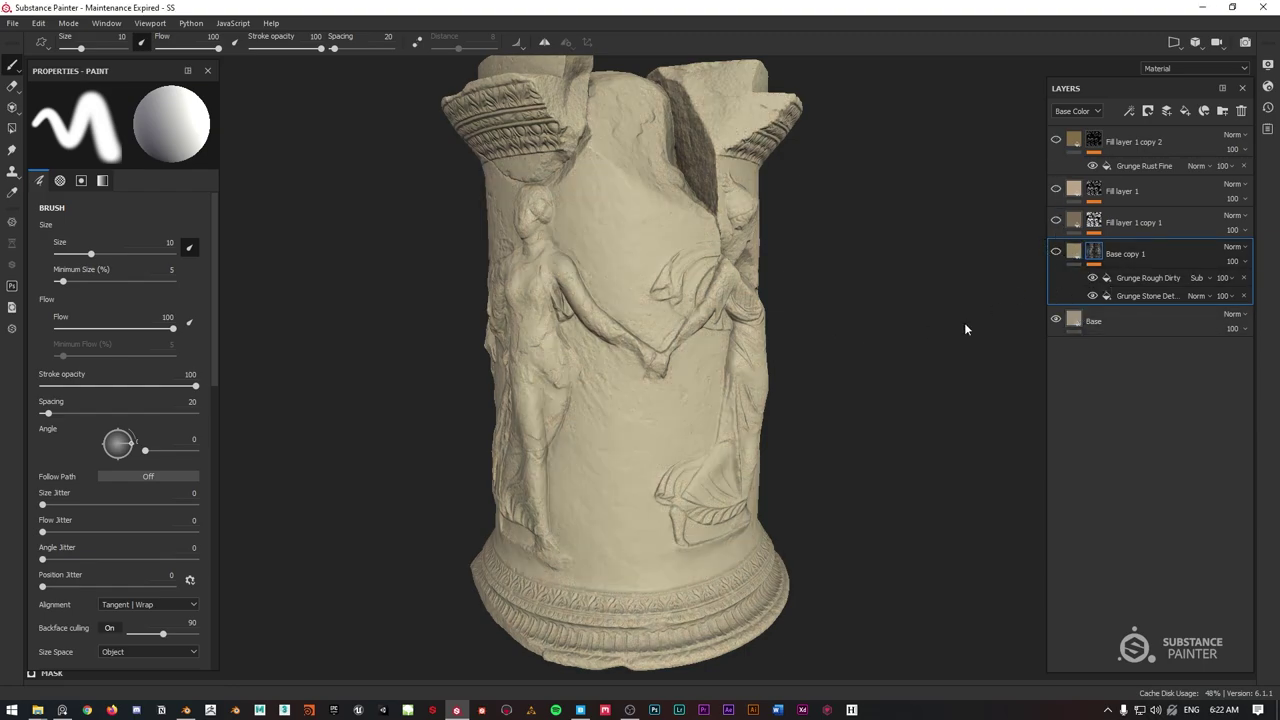
click(1057, 222)
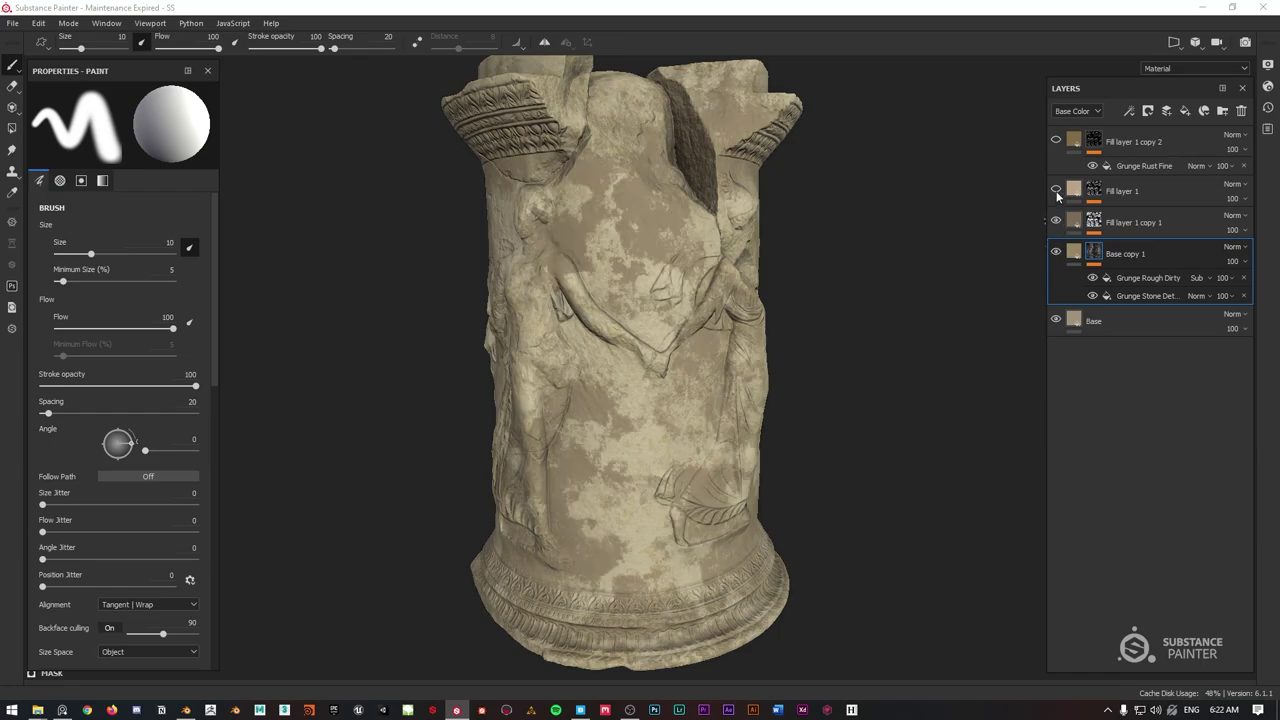
click(1056, 191)
click(1057, 141)
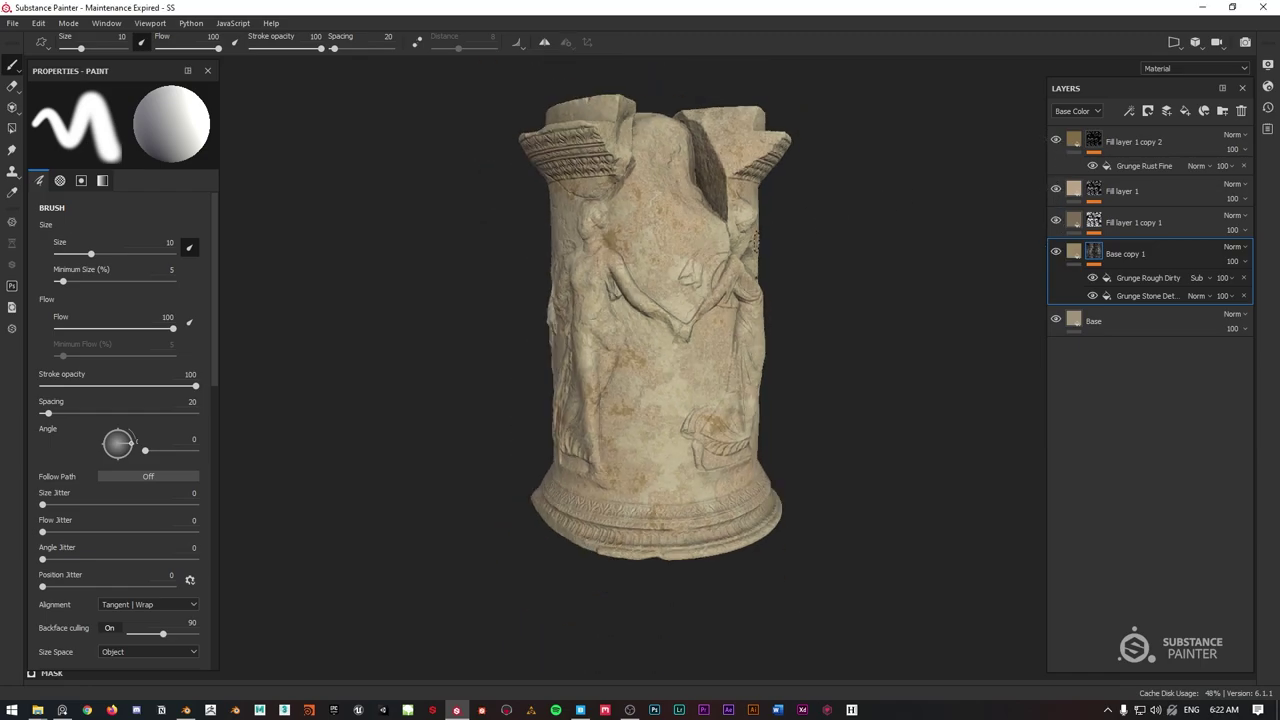
mouse_move(645, 254)
alt+mouse_down()
mouse_move(632, 290)
mouse_move(640, 205)
mouse_move(658, 274)
mouse_move(757, 322)
mouse_move(766, 266)
mouse_move(710, 270)
mouse_move(656, 304)
alt+mouse_up()
alt+middle_drag(656, 304, 666, 280)
mouse_move(570, 310)
alt+mouse_down()
mouse_move(480, 309)
mouse_move(686, 364)
mouse_move(694, 337)
mouse_move(720, 340)
alt+mouse_up()
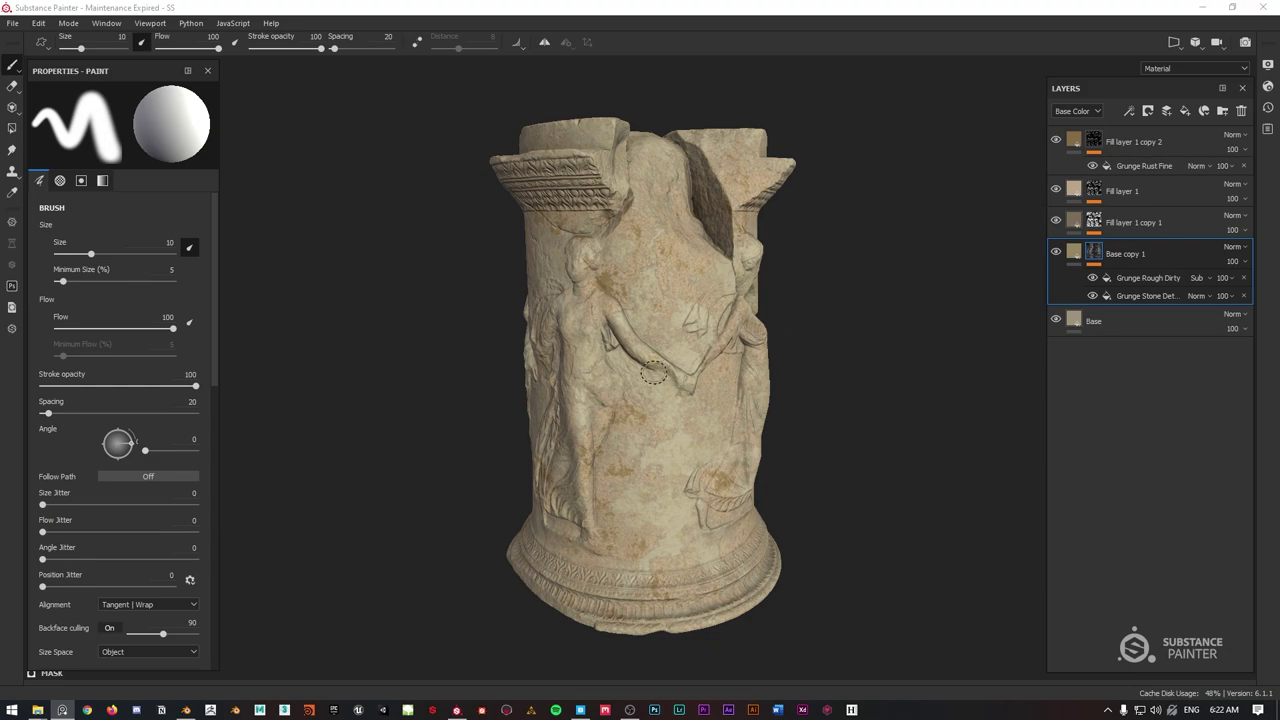
Duplicate Fill layer 1 copy 2 and change the duplicate's base color to a pale grey.
alt+drag(654, 373, 619, 327)
scroll(621, 327, up, 1)
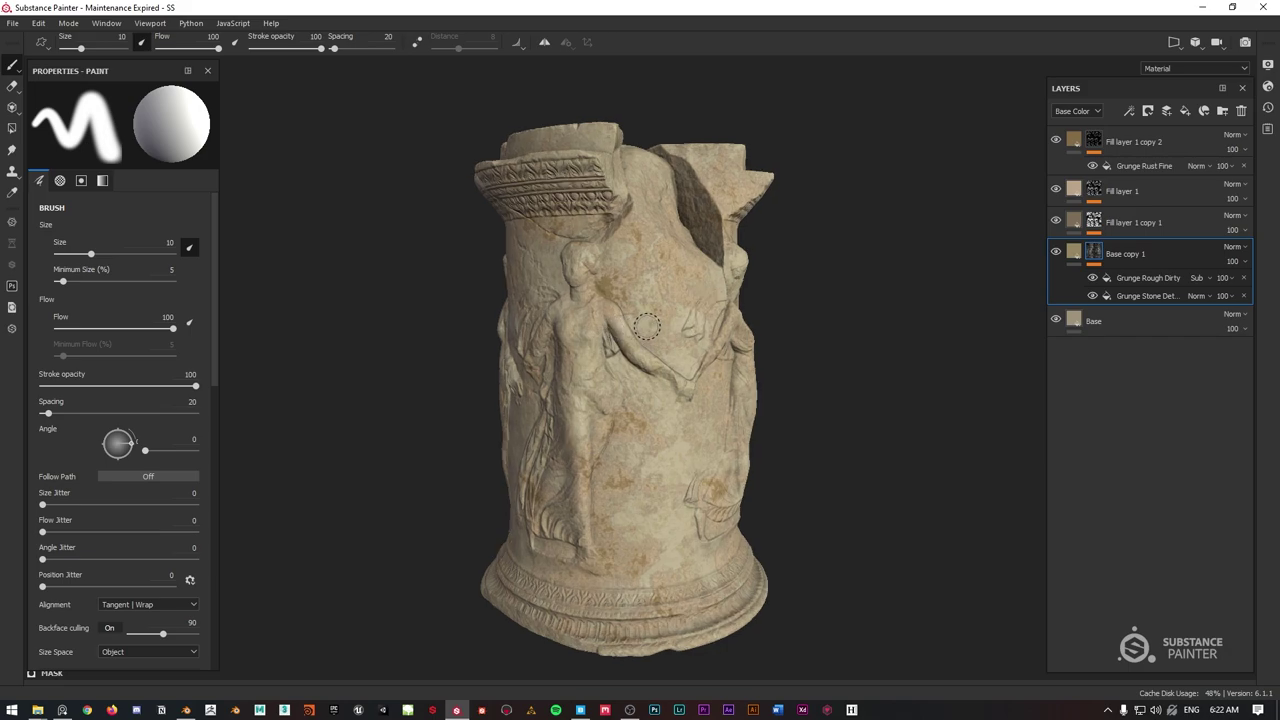
alt+middle_drag(647, 327, 630, 303)
mouse_move(634, 228)
alt+mouse_down()
mouse_move(660, 282)
mouse_move(644, 481)
mouse_move(640, 456)
alt+mouse_up()
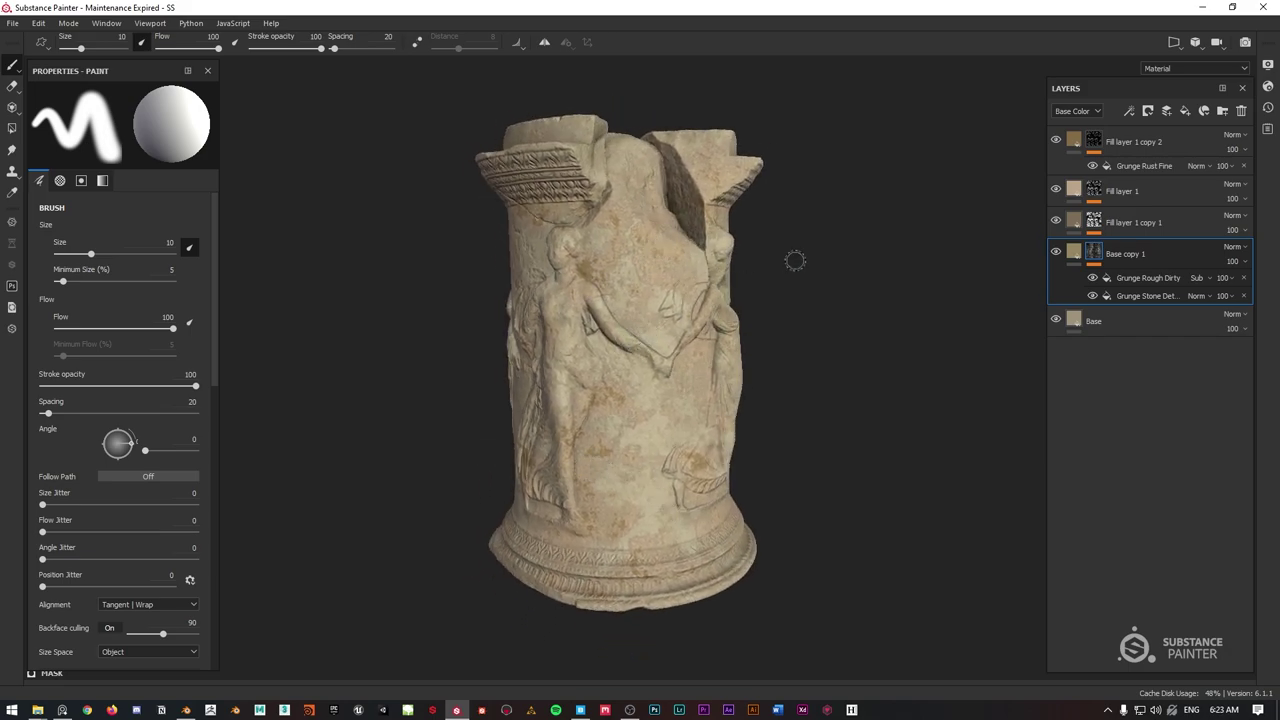
click(1114, 143)
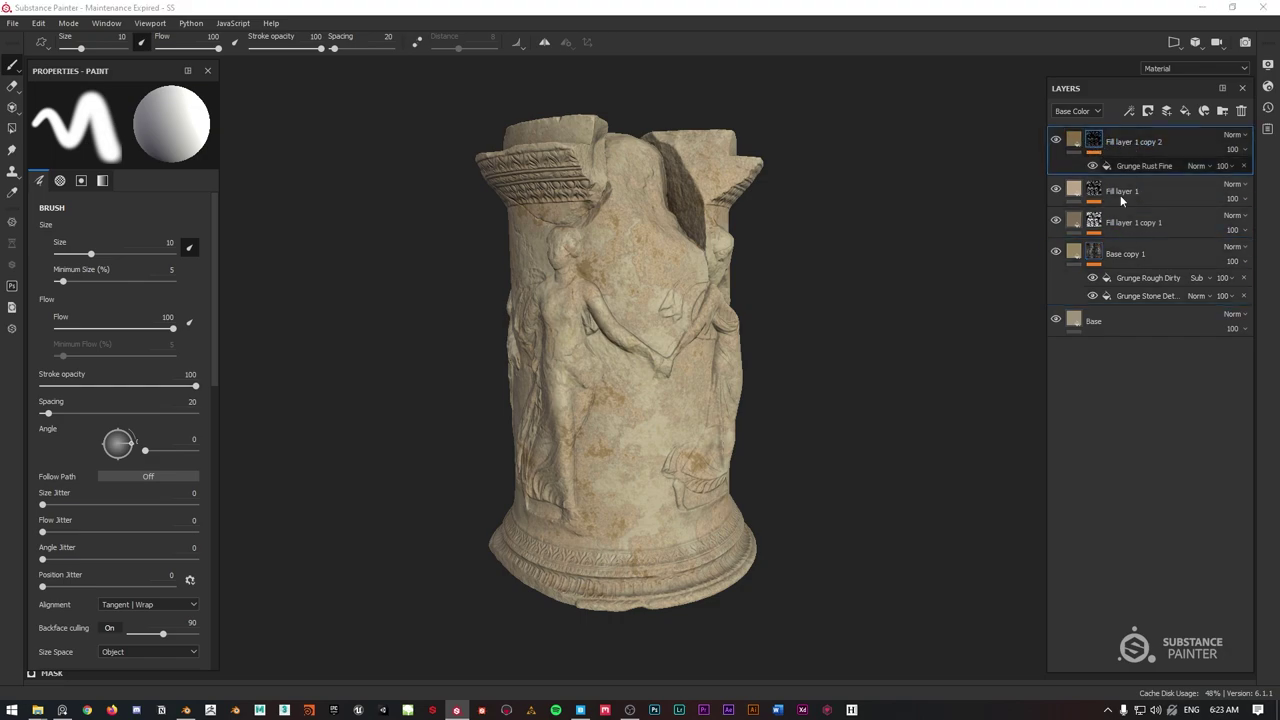
key(ctrl+d)
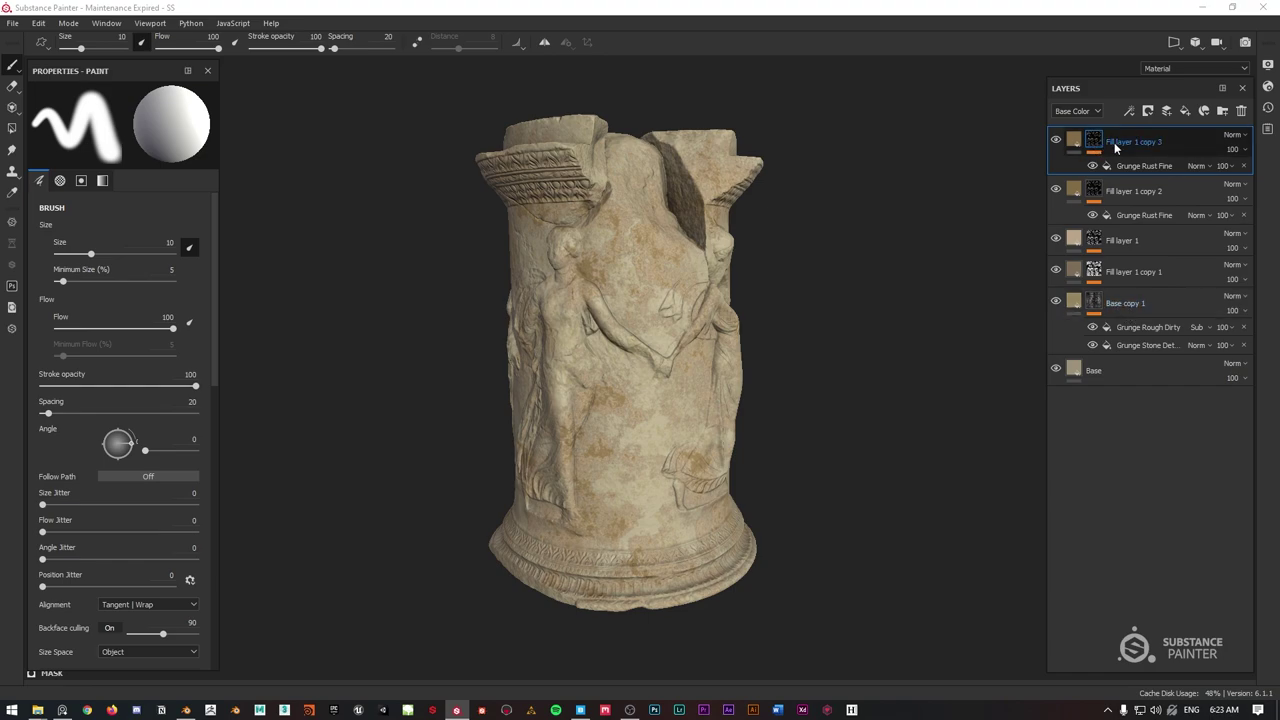
click(1074, 140)
click(138, 404)
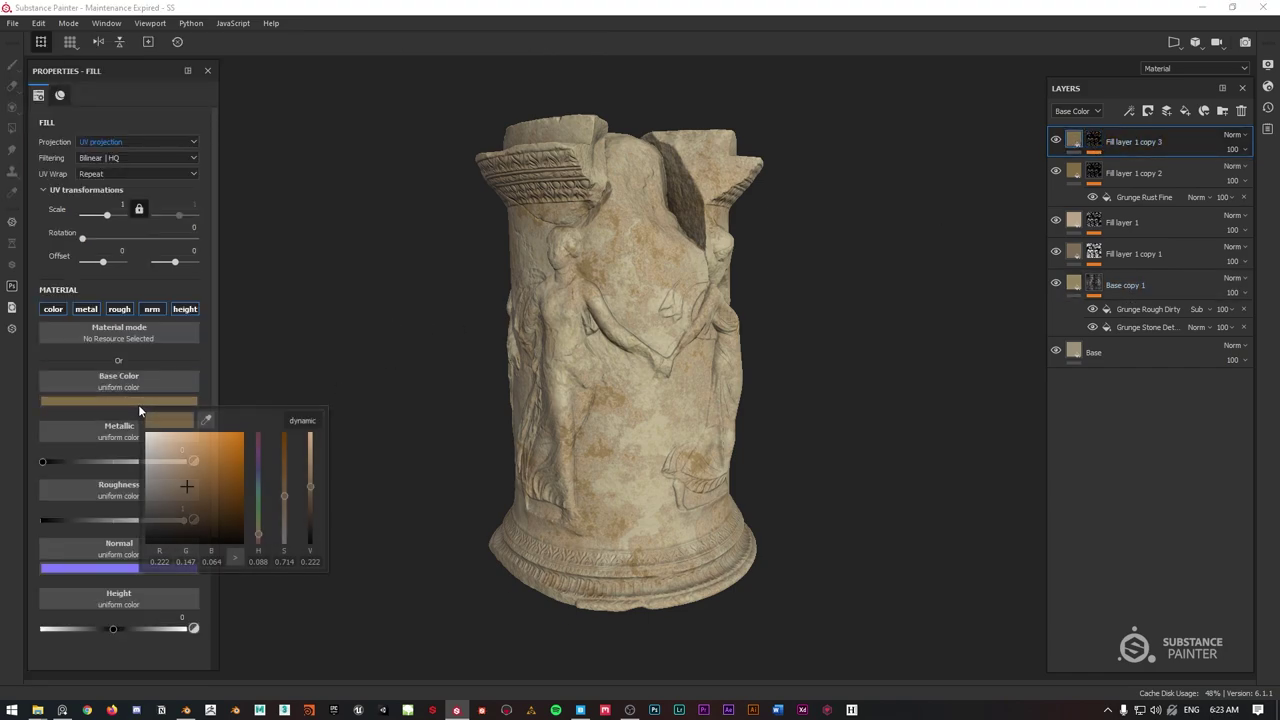
drag(166, 472, 156, 467)
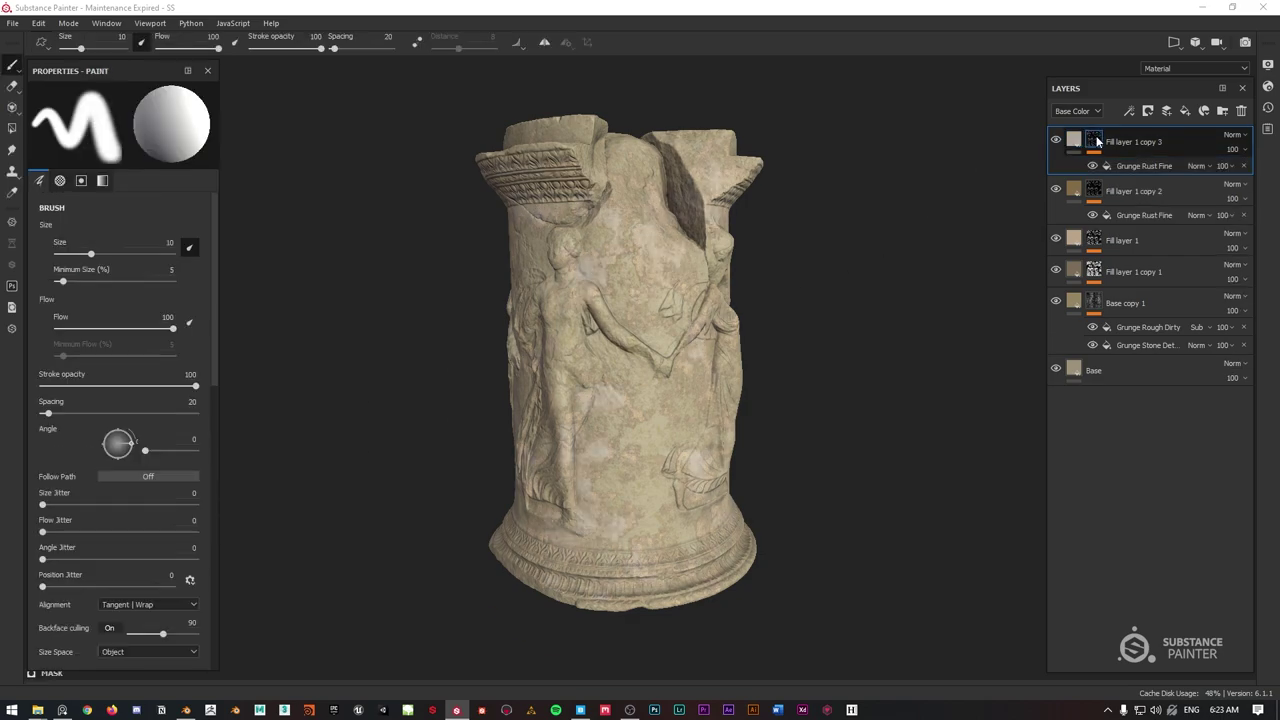
Replace Grunge Rust Fine in the mask of Fill layer 1 copy 3 with Grunge Stains Spots.
click(1143, 165)
click(60, 331)
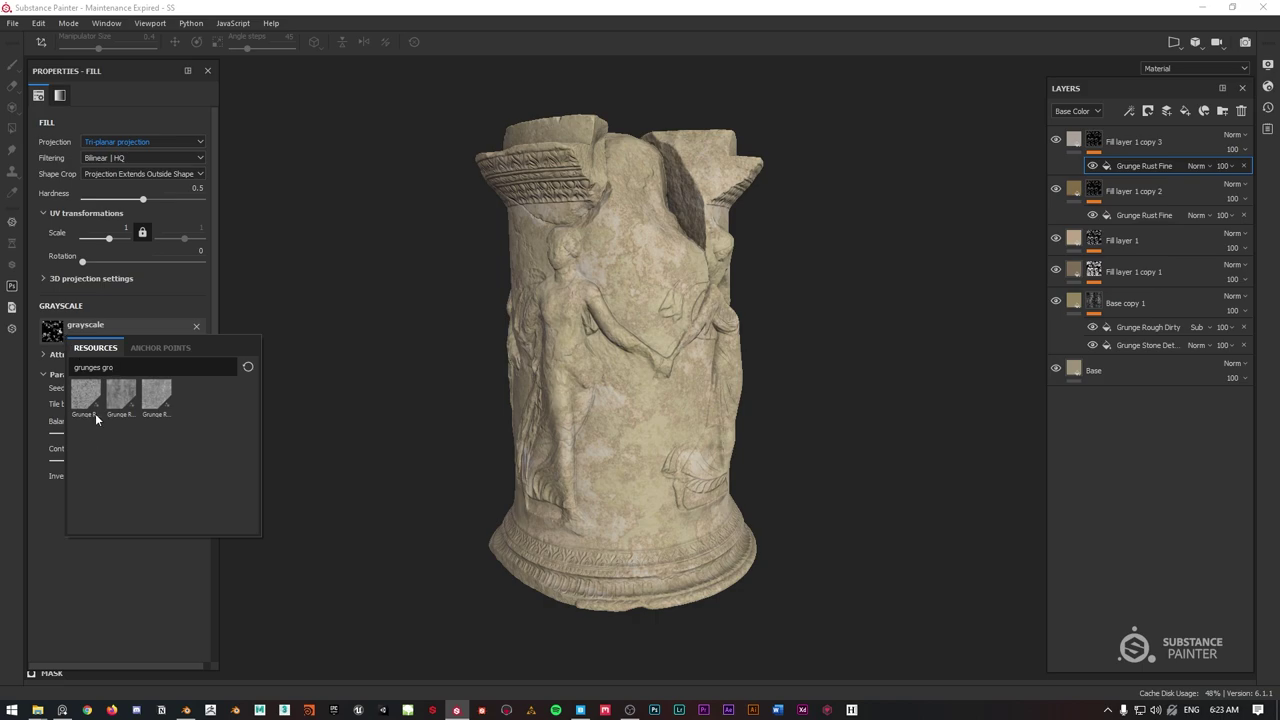
key(BackSpace)
key(BackSpace)
key(BackSpace)
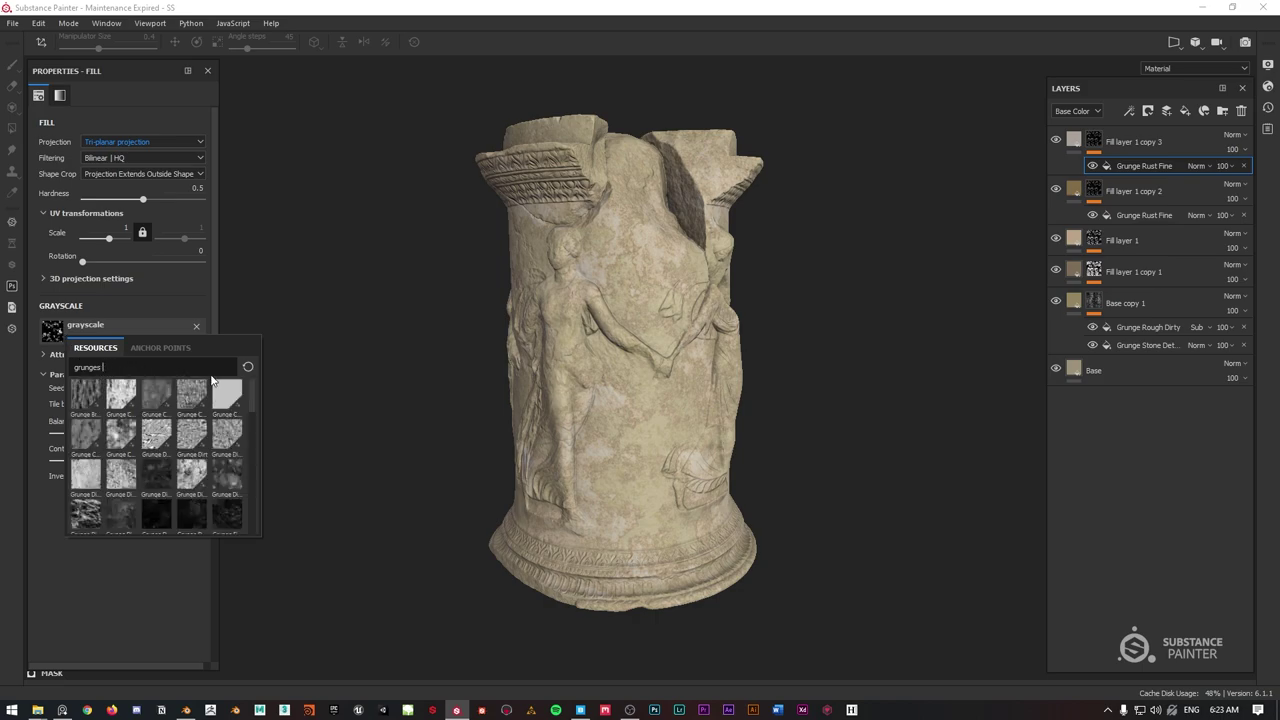
scroll(169, 440, down, 8)
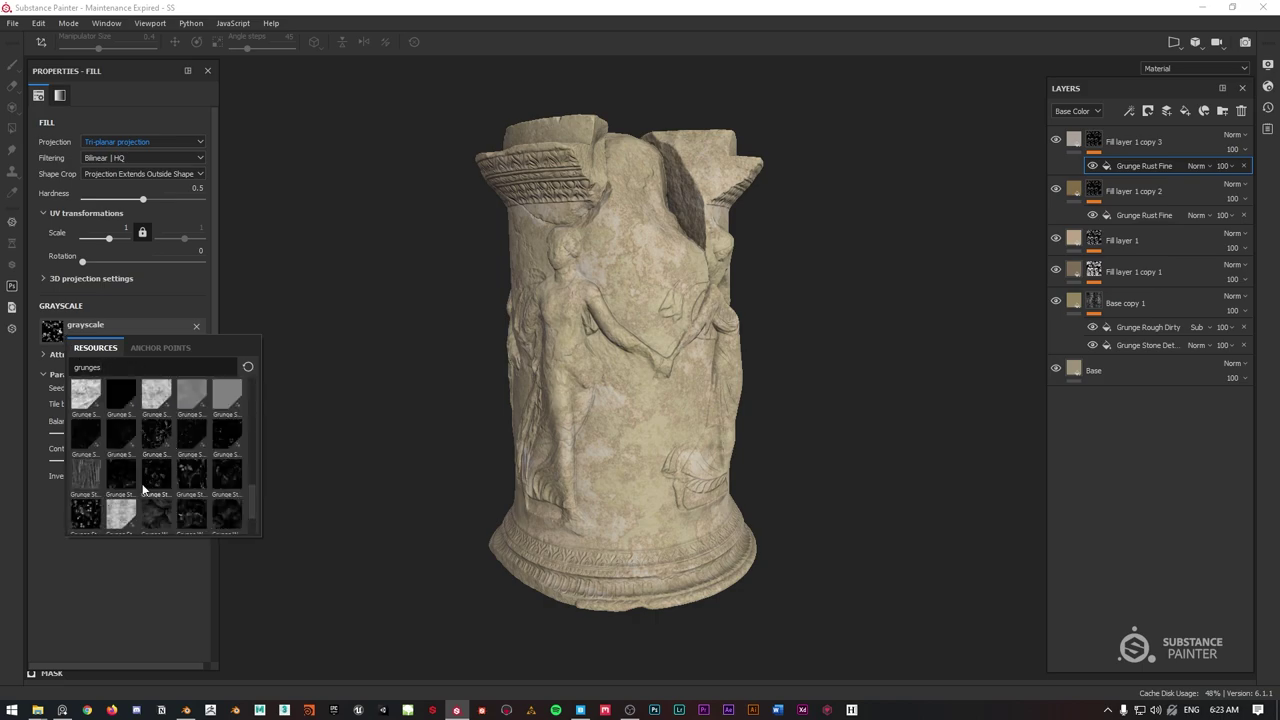
click(85, 518)
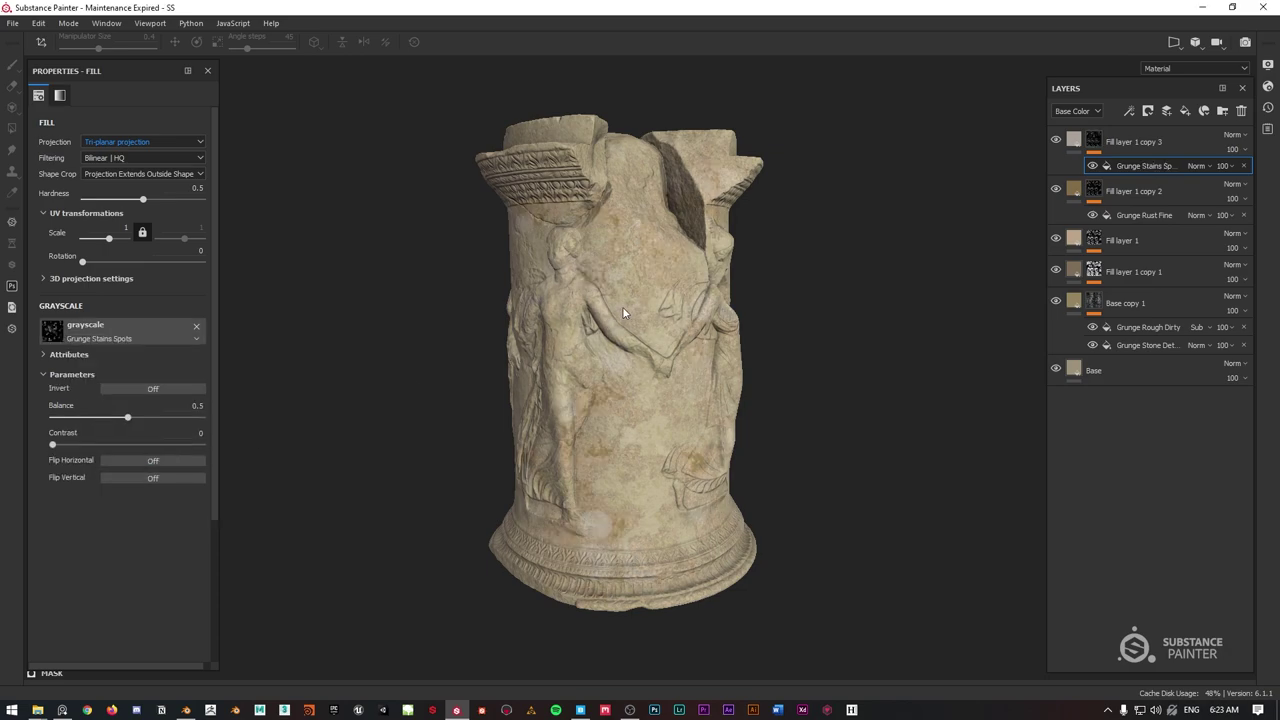
mouse_move(606, 262)
alt+mouse_down()
mouse_move(882, 255)
mouse_move(706, 240)
mouse_move(587, 255)
mouse_move(843, 251)
mouse_move(668, 216)
alt+mouse_up()
Set Grunge Stains Spots to balance 0.59 and contrast 0.36 while viewing the mask alone, and return to the material view.
alt+click(1094, 147)
click(1145, 165)
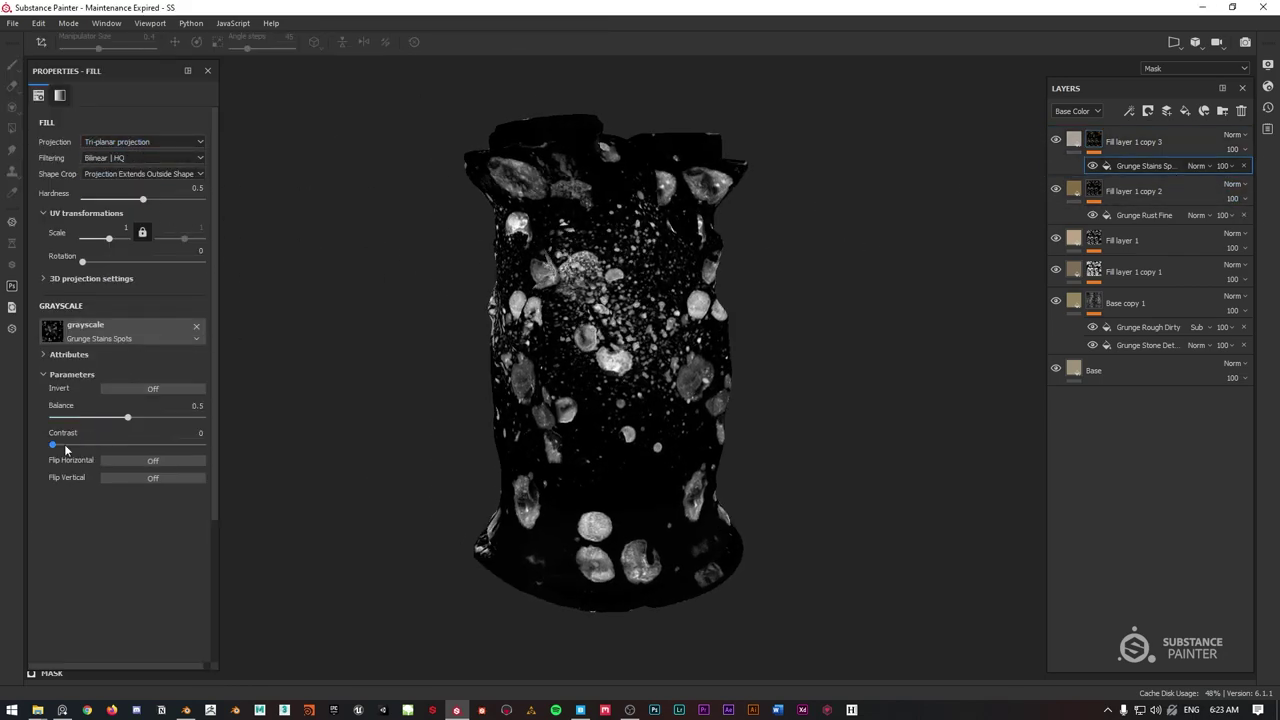
drag(64, 444, 106, 446)
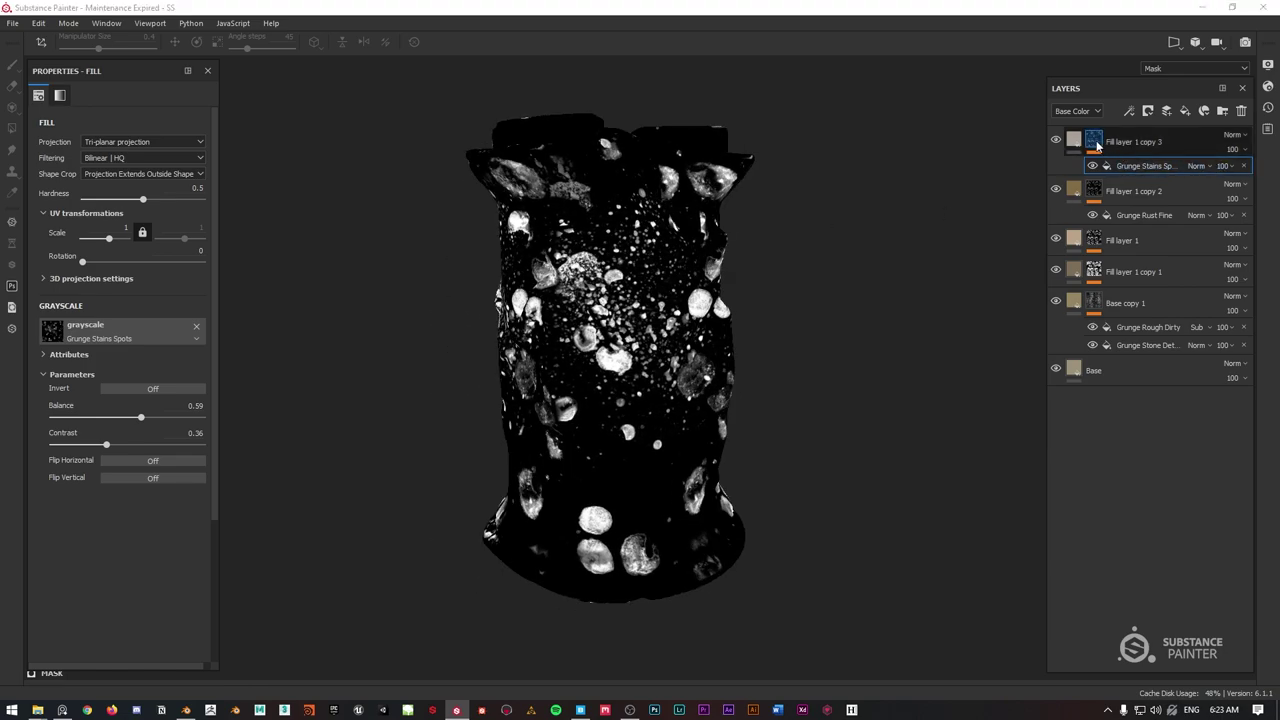
alt+click(1098, 146)
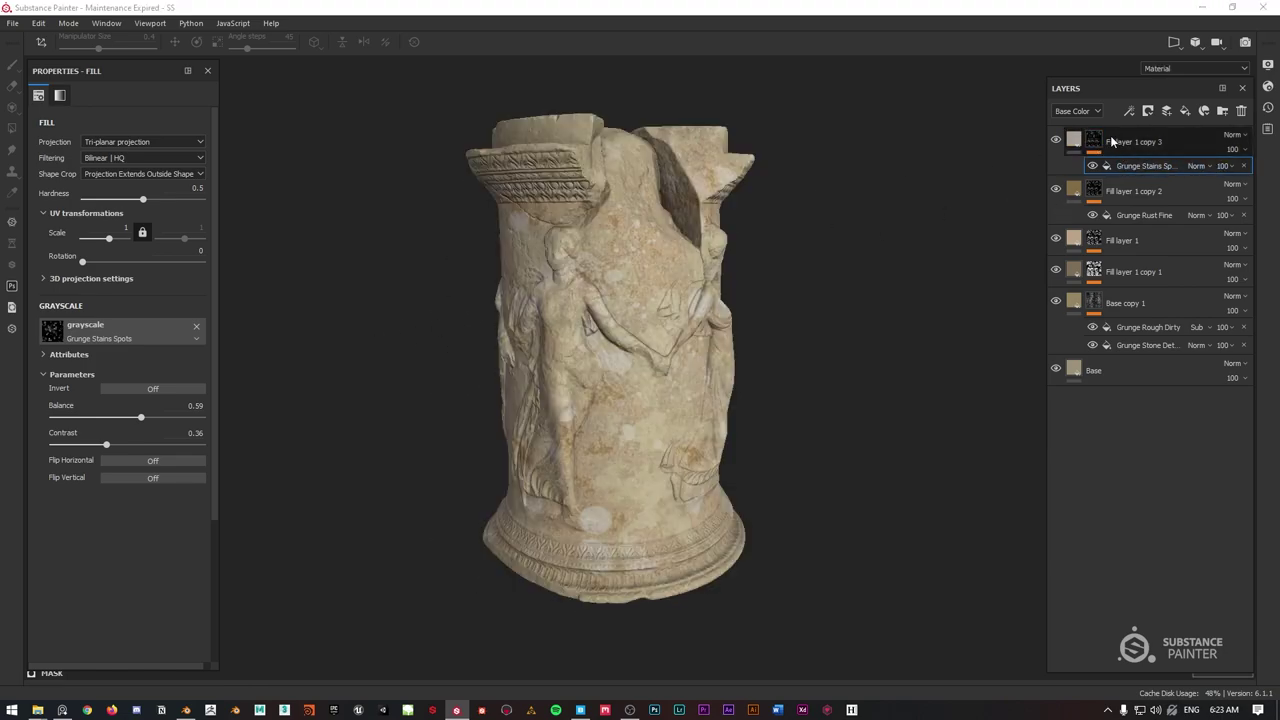
Add a second fill to the mask of Fill layer 1 copy 3 using Grunge Map 013.
right_click(1094, 140)
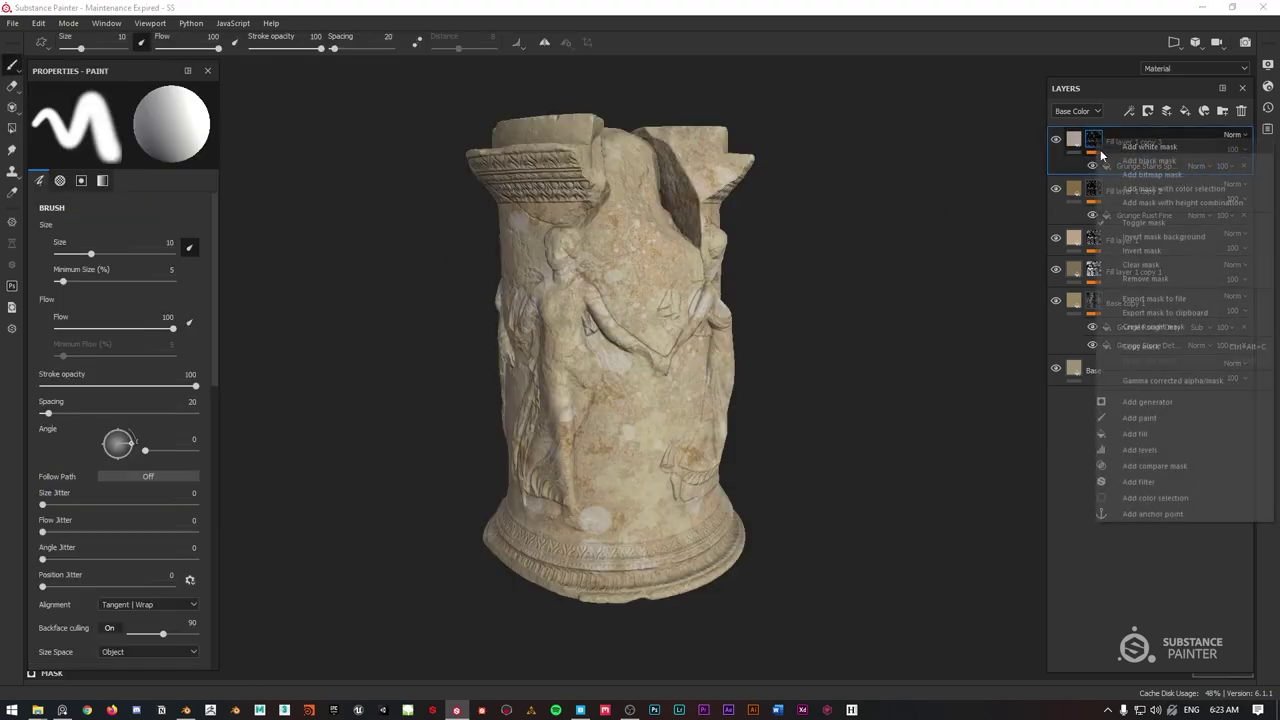
click(1139, 436)
click(142, 312)
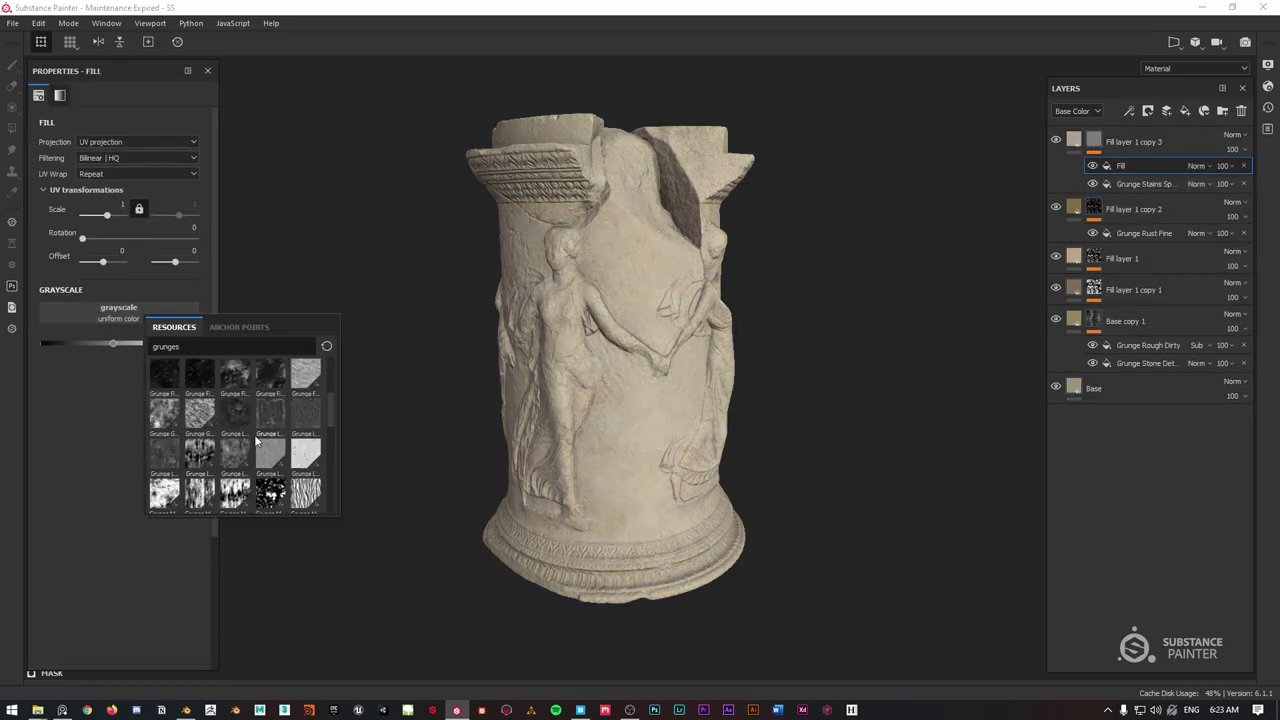
scroll(256, 440, down, 3)
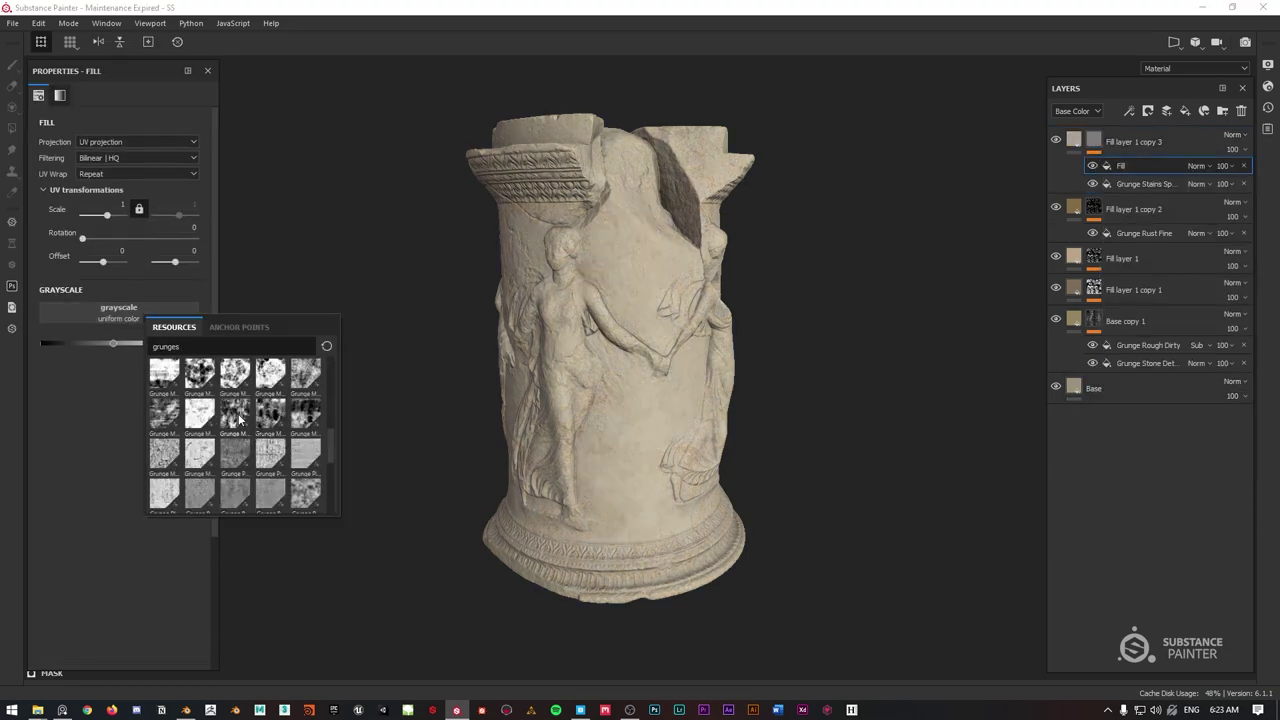
click(239, 420)
scroll(619, 252, up, 2)
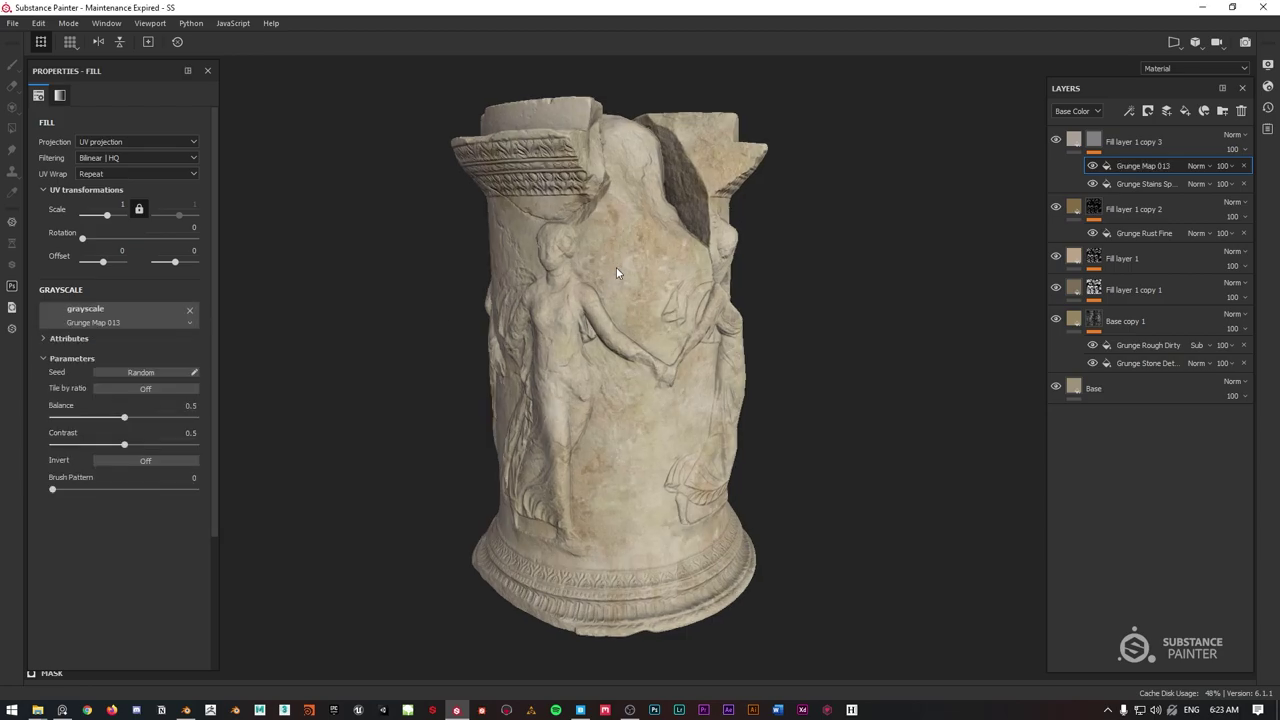
Show the mask alone and set Grunge Map 013 to Subtract blending with balance 0.52 and contrast 0.81.
alt+click(1094, 141)
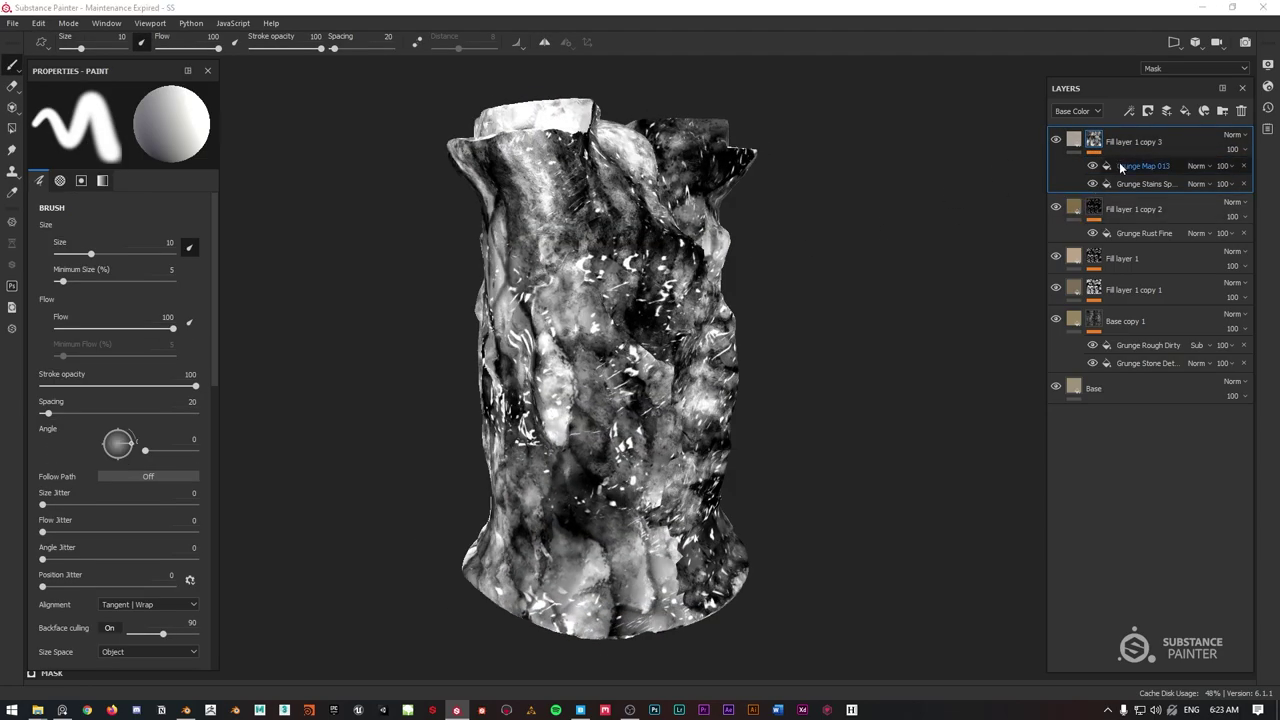
click(1120, 166)
click(103, 417)
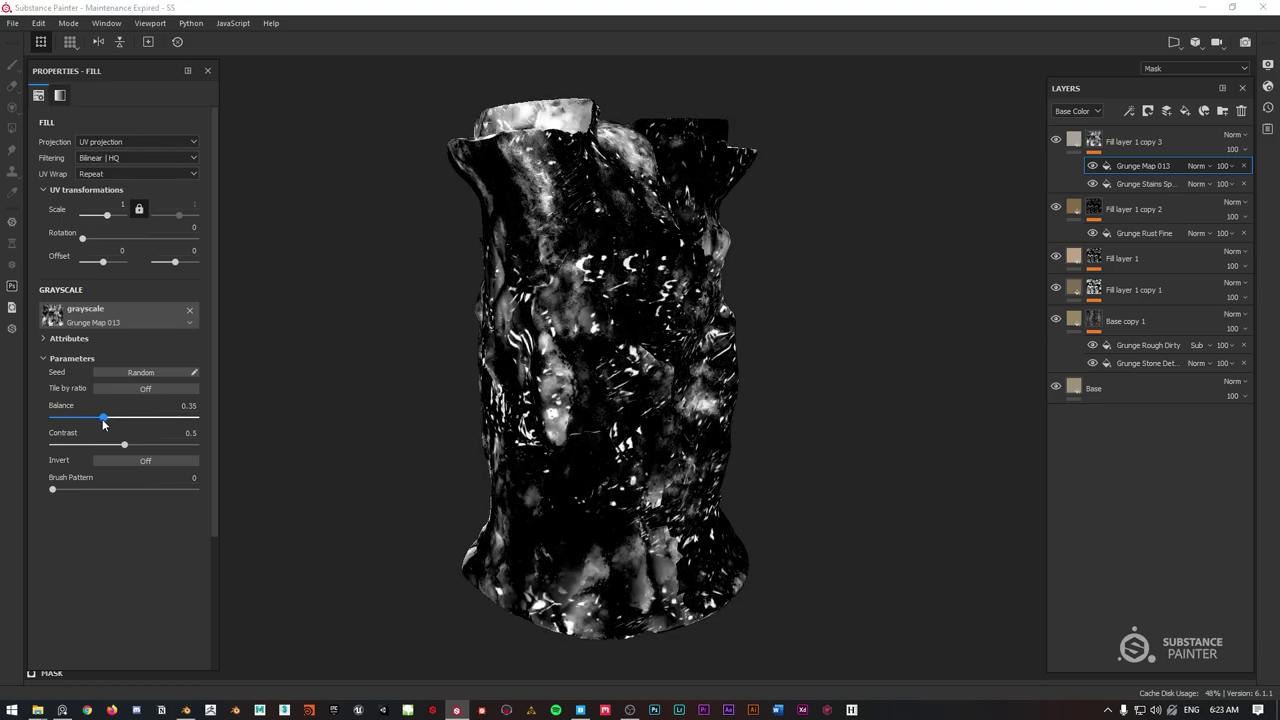
drag(122, 443, 168, 443)
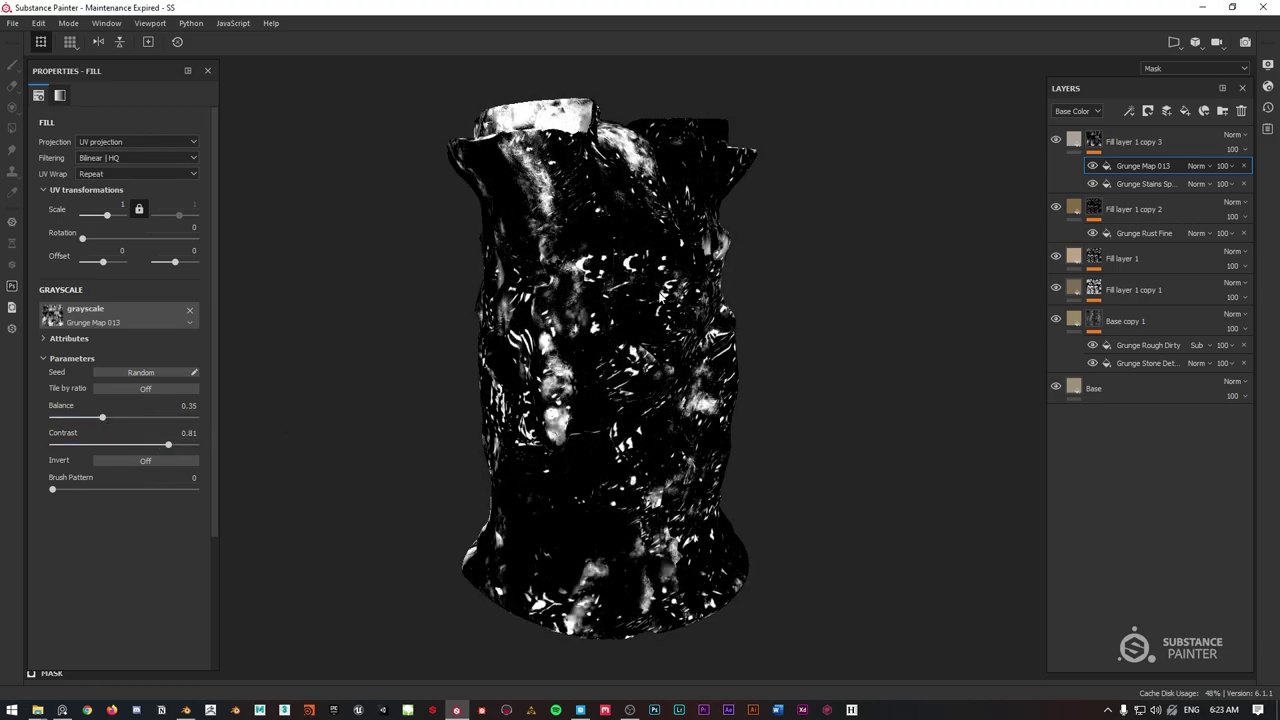
click(1198, 166)
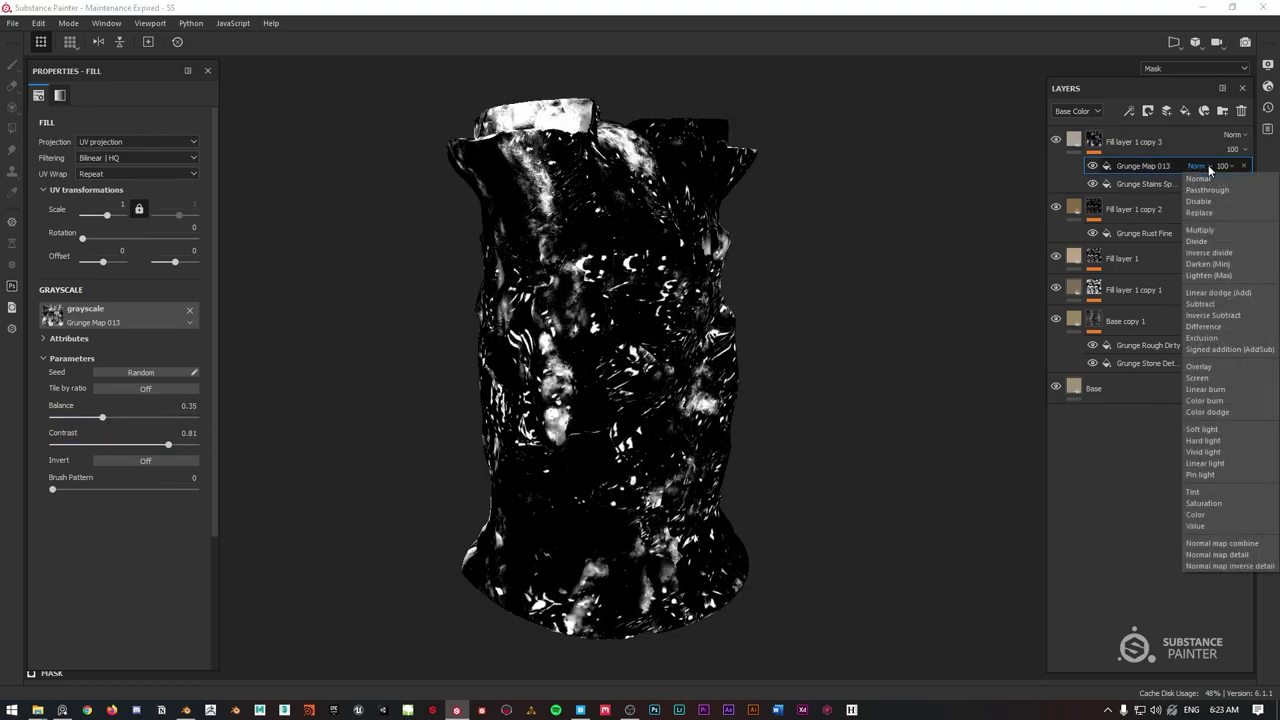
click(1203, 304)
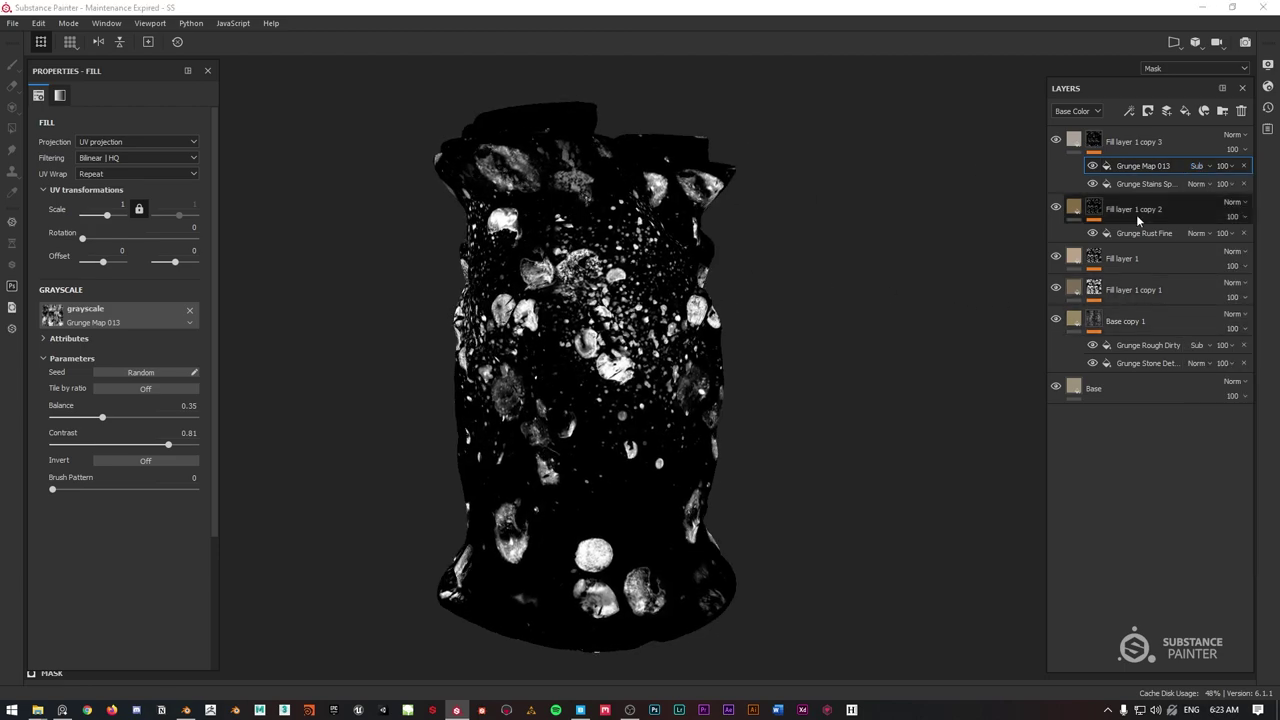
drag(102, 418, 127, 418)
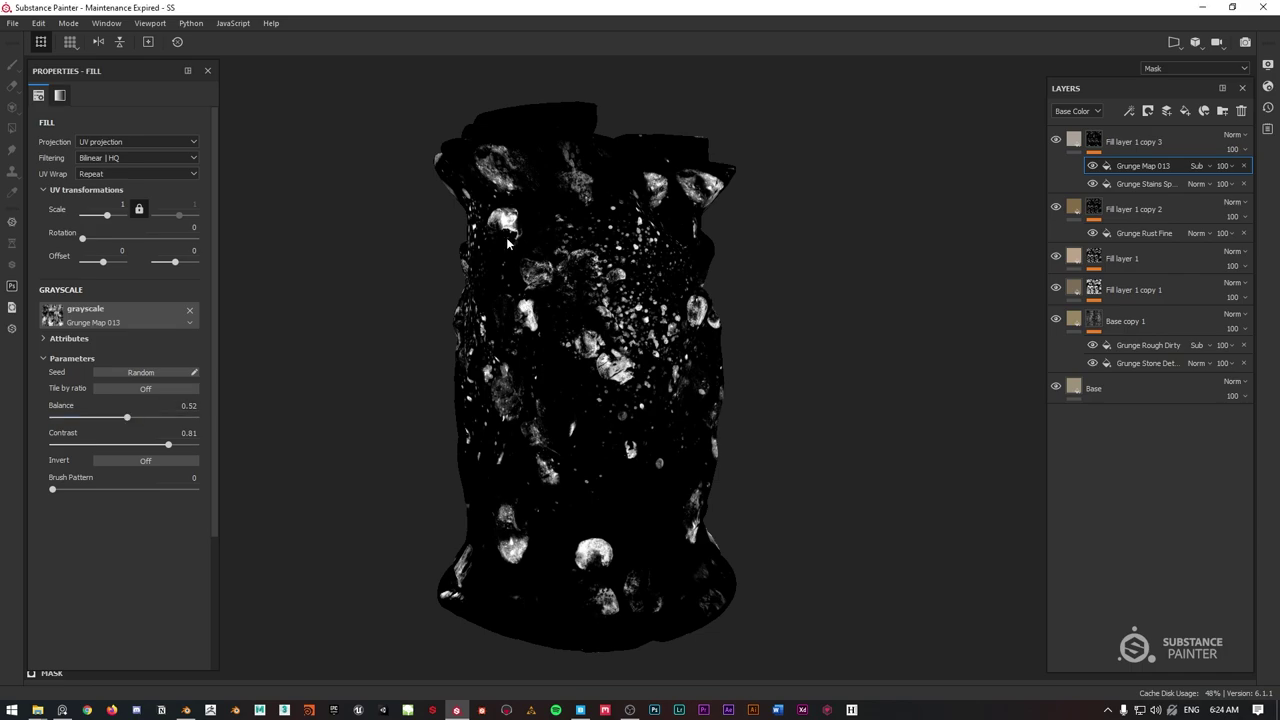
Compare the mask of Fill layer 1 copy 3 with and without Grunge Map 013 around the column.
scroll(507, 243, up, 1)
alt+drag(507, 243, 566, 212)
alt+drag(642, 334, 630, 390)
alt+middle_drag(620, 430, 630, 340)
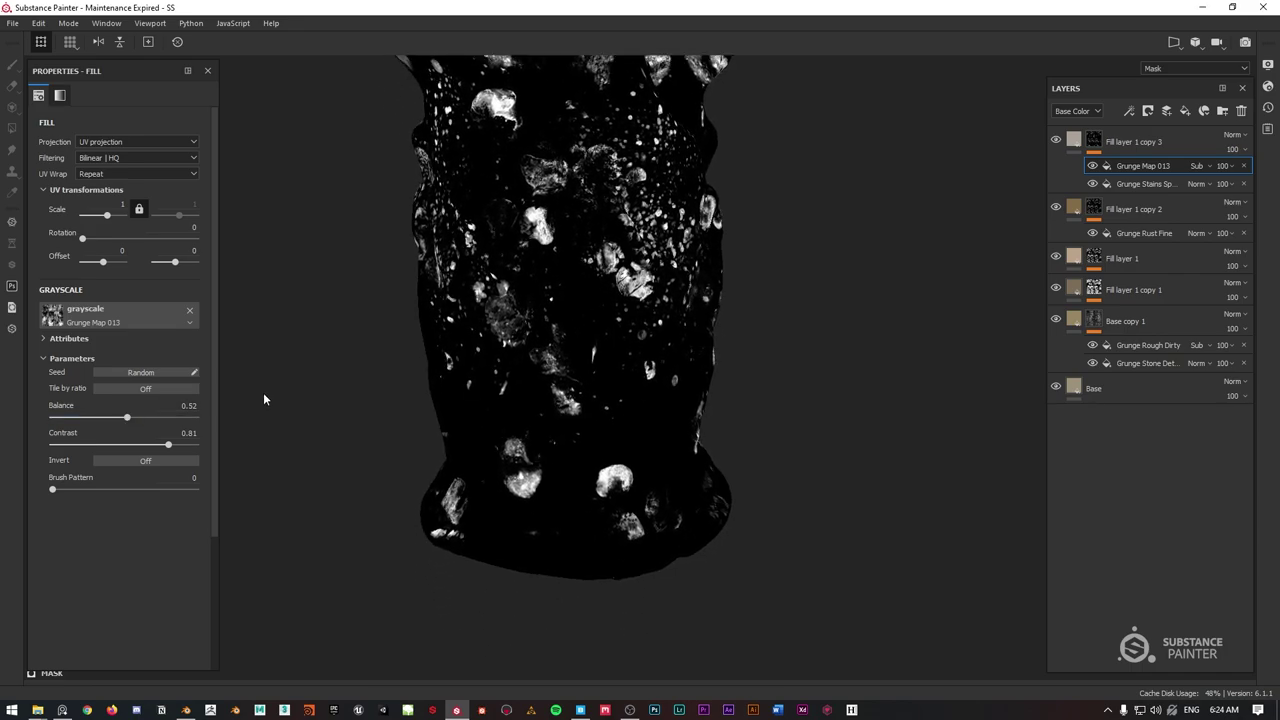
click(1093, 166)
click(1093, 166)
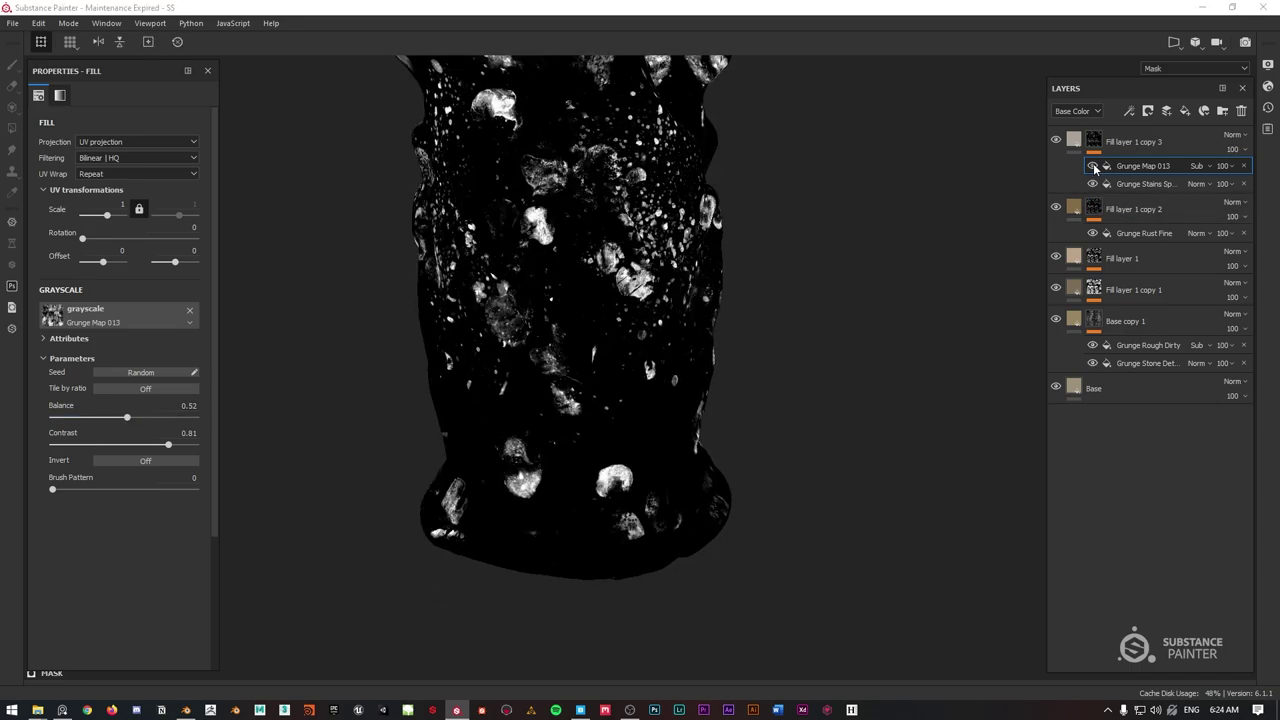
click(1093, 166)
click(1093, 166)
alt+drag(877, 189, 526, 291)
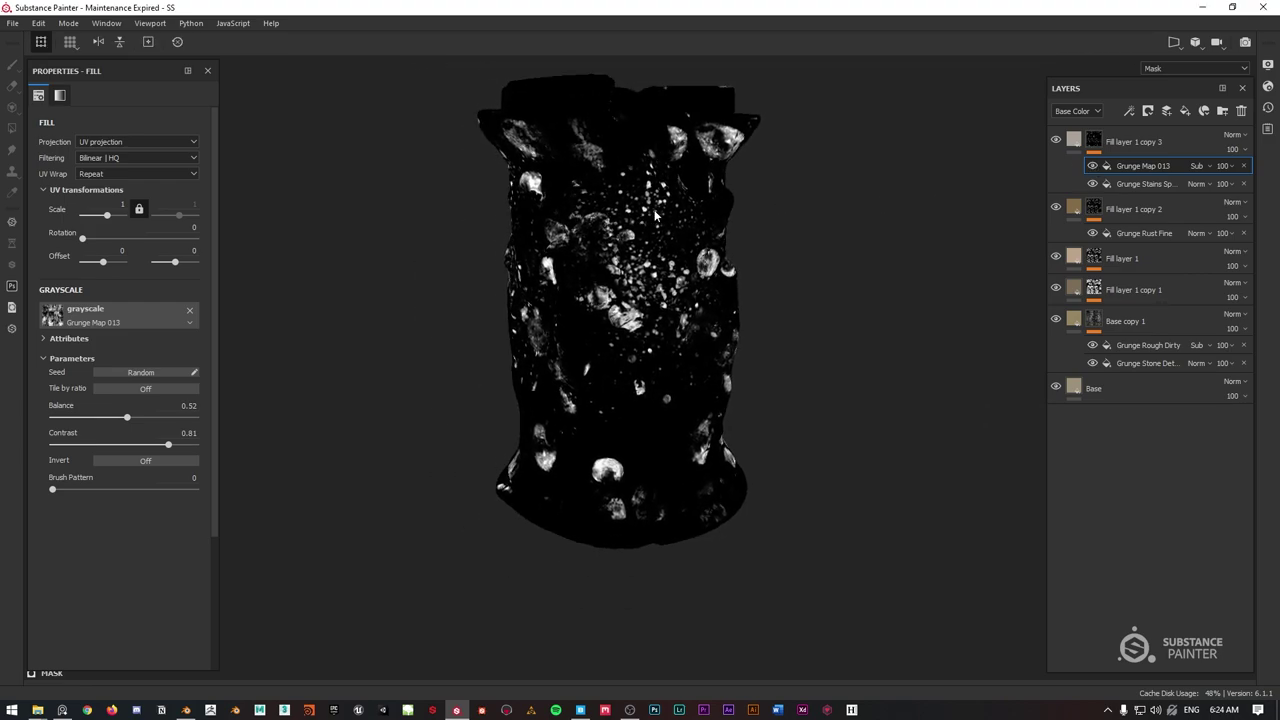
Return to the material view and examine the pale spots up close around the column's base.
key(m)
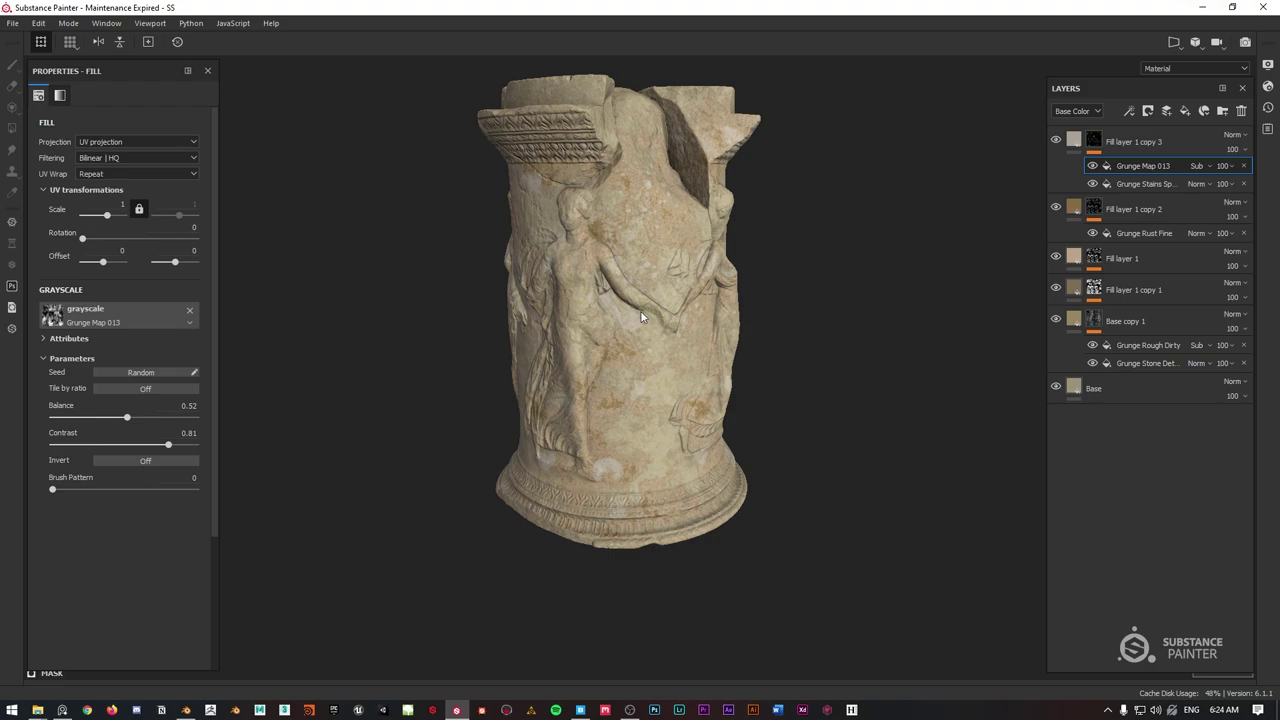
alt+drag(643, 314, 632, 288)
alt+middle_drag(632, 288, 638, 330)
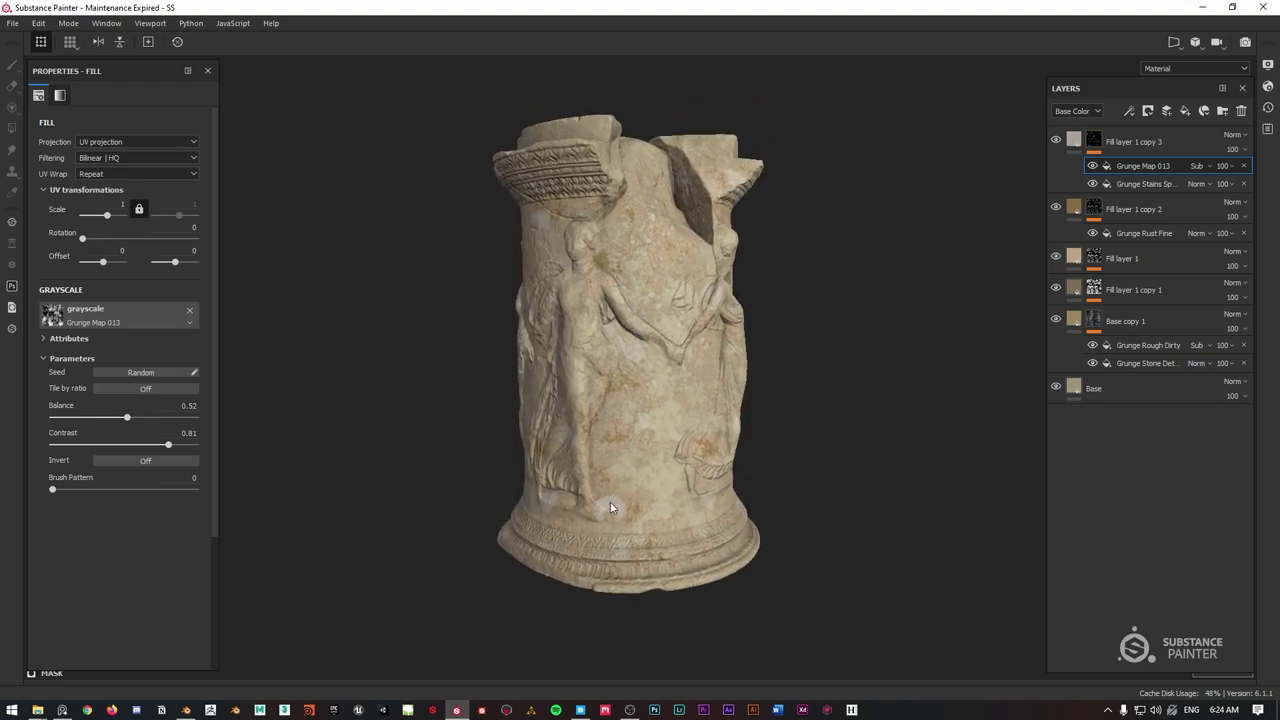
scroll(620, 500, up, 3)
alt+drag(627, 500, 360, 385)
alt+drag(722, 441, 735, 455)
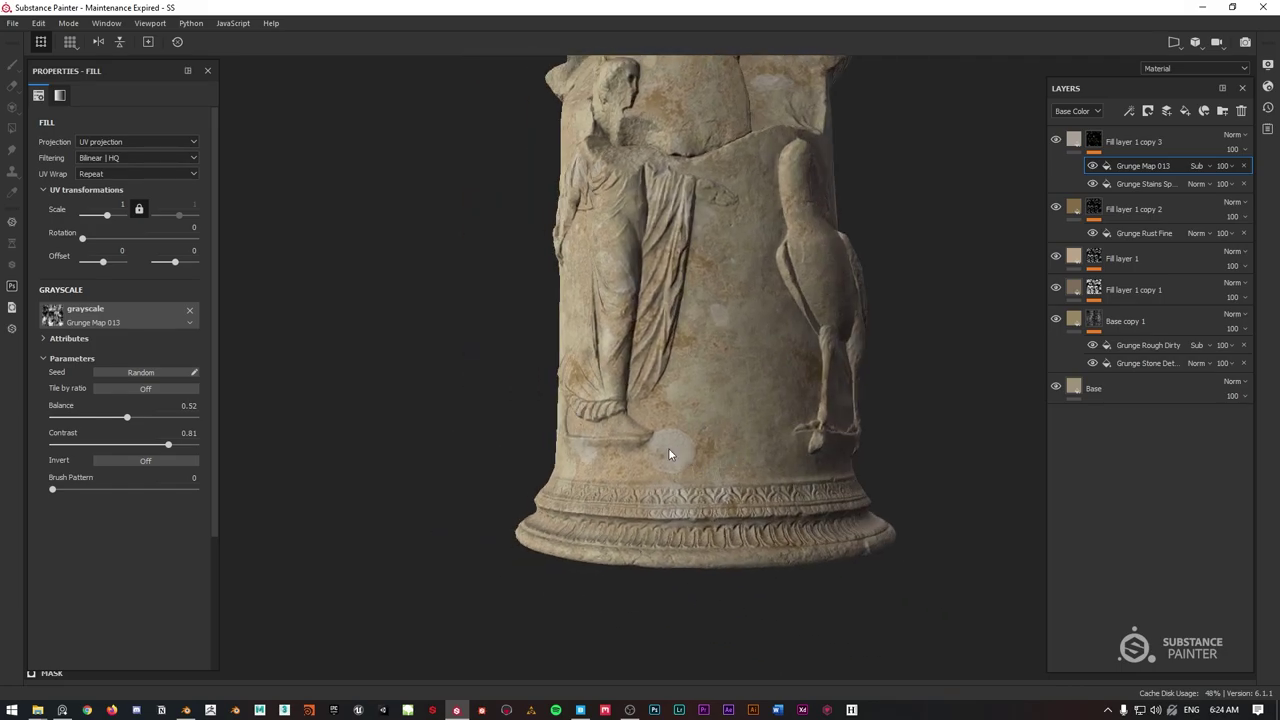
Show the mask of Fill layer 1 copy 3 alone and replace Grunge Map 013 with Grunge Concrete Burnt.
alt+click(1096, 144)
mouse_move(639, 418)
alt+mouse_down()
mouse_move(716, 276)
mouse_move(680, 280)
alt+mouse_up()
click(1143, 165)
click(122, 324)
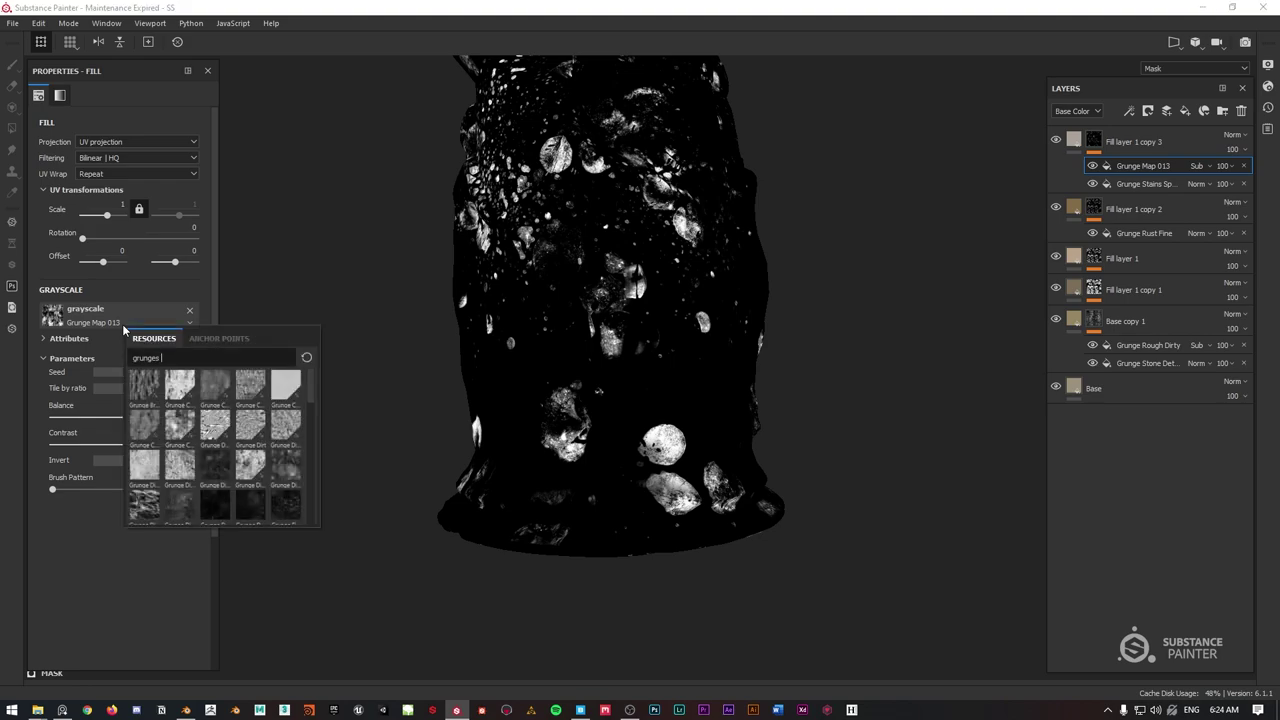
click(259, 390)
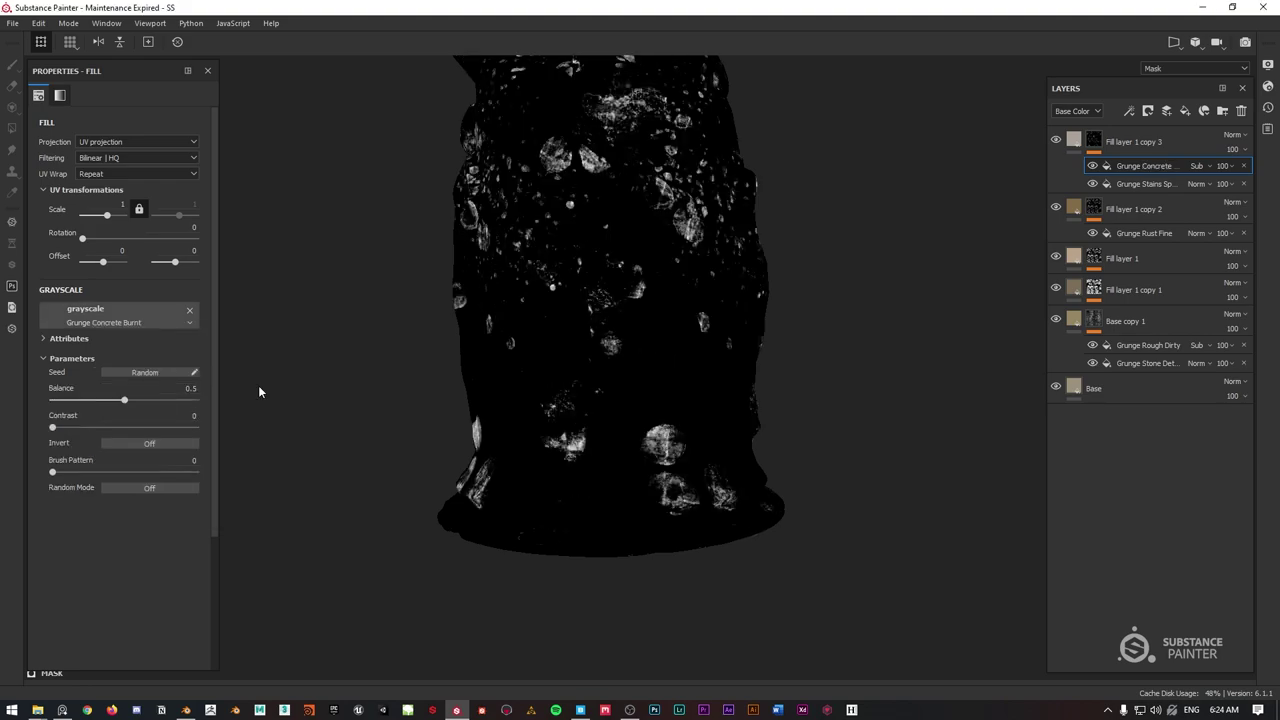
Set Grunge Concrete Burnt to contrast 0.86 and balance 0.64 and check the mask over the whole column.
drag(112, 429, 157, 428)
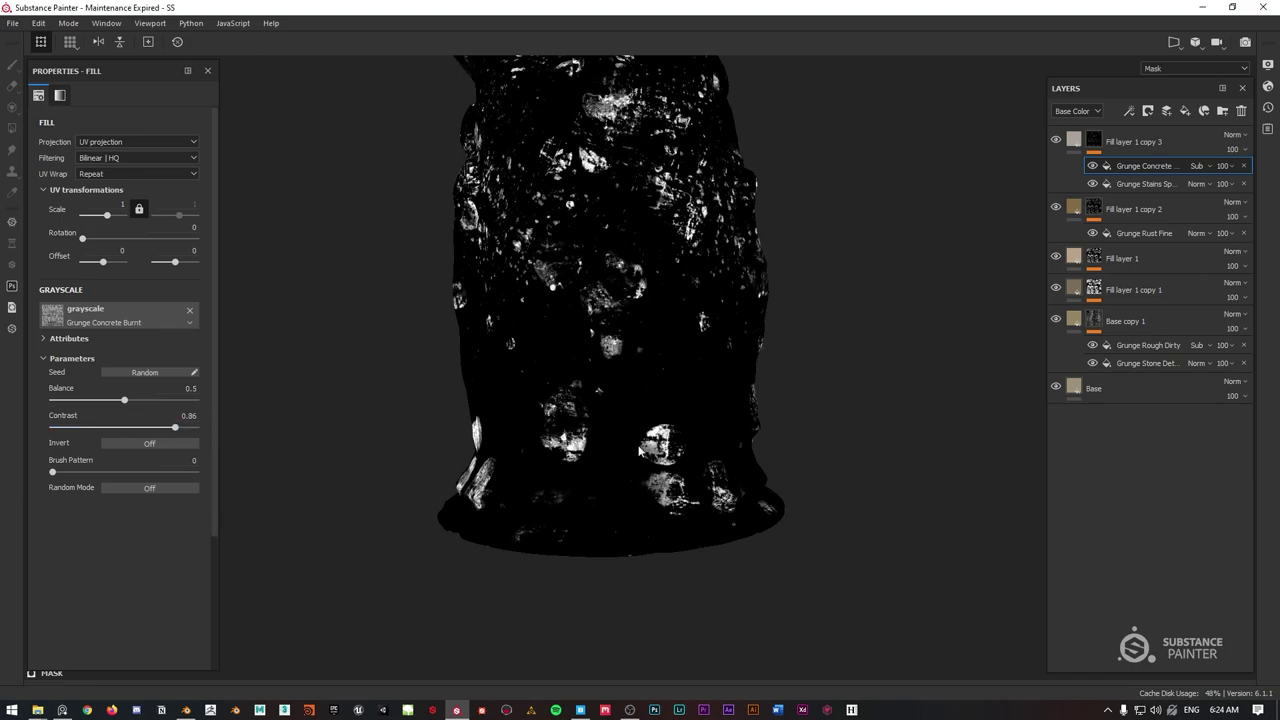
alt+drag(527, 223, 630, 272)
drag(125, 404, 144, 407)
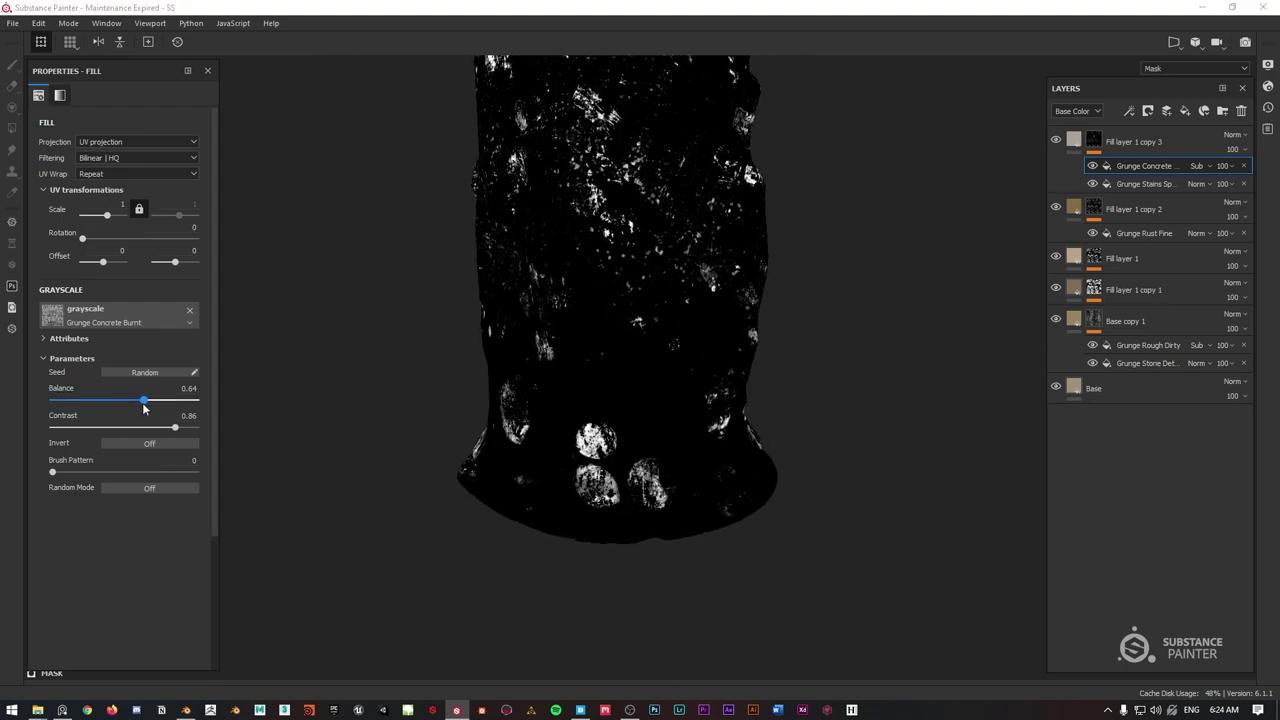
scroll(674, 200, down, 3)
alt+middle_drag(674, 200, 650, 262)
alt+drag(650, 262, 730, 247)
scroll(575, 277, up, 2)
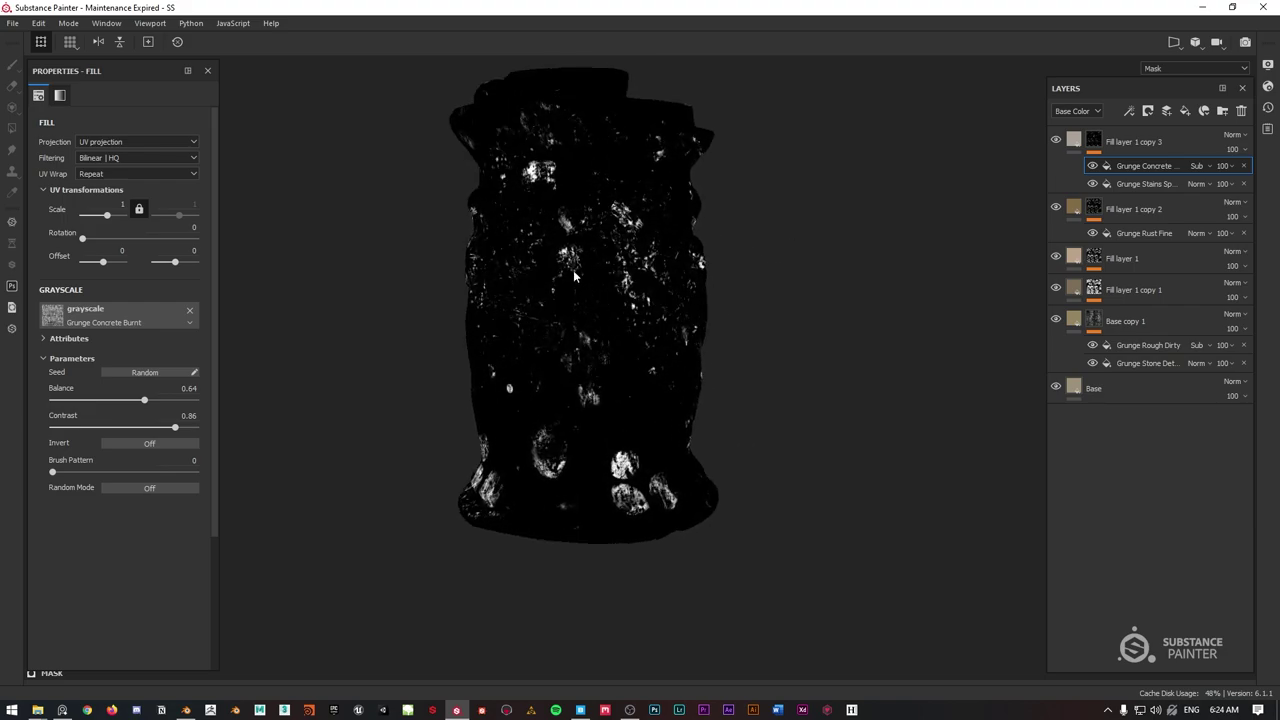
alt+drag(550, 441, 602, 222)
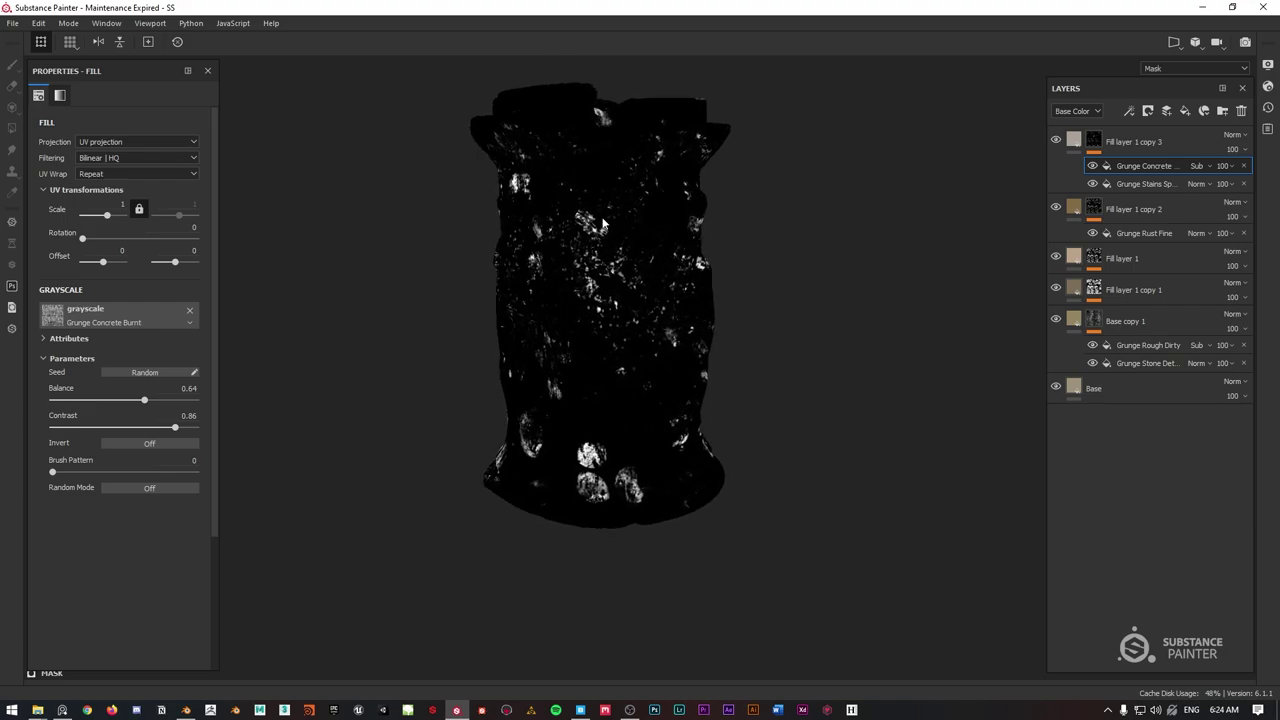
Return to the material view, examine the column, and review the fill properties of Fill layer 1 copy 3, Fill layer 1 copy 2 and Base copy 1.
key(m)
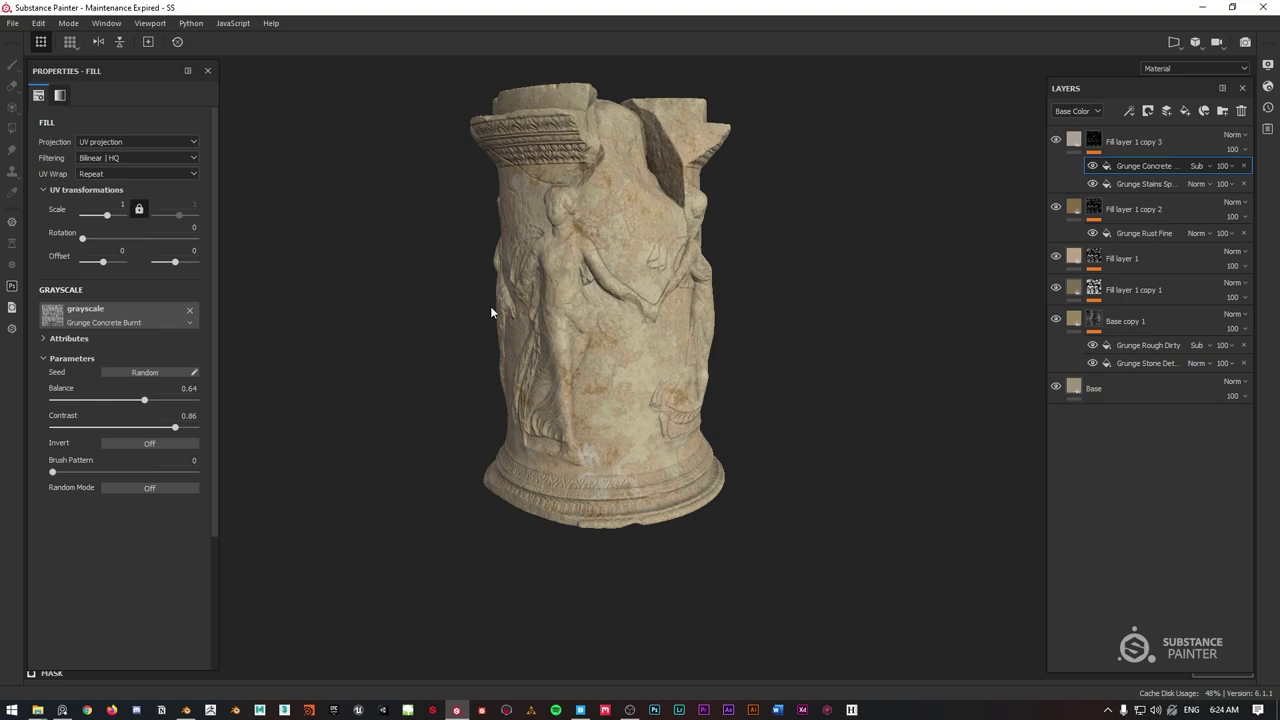
alt+drag(570, 295, 595, 240)
alt+drag(686, 487, 640, 292)
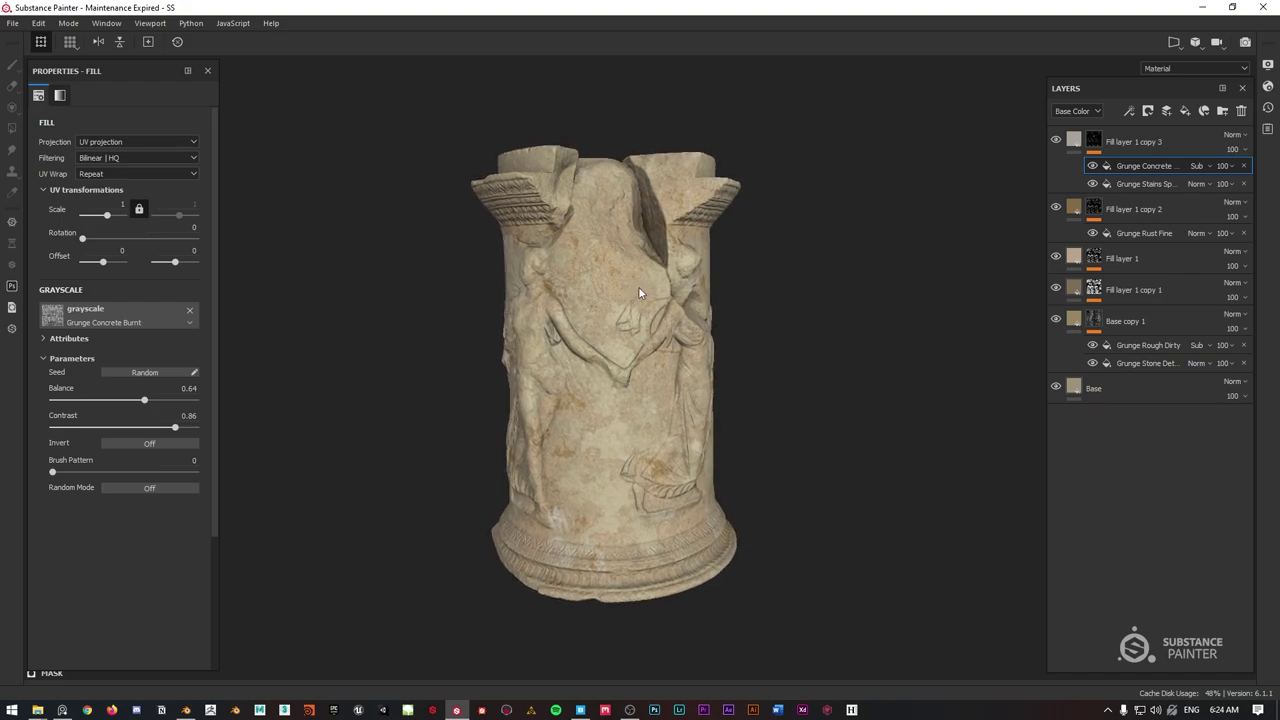
click(1075, 141)
click(1075, 172)
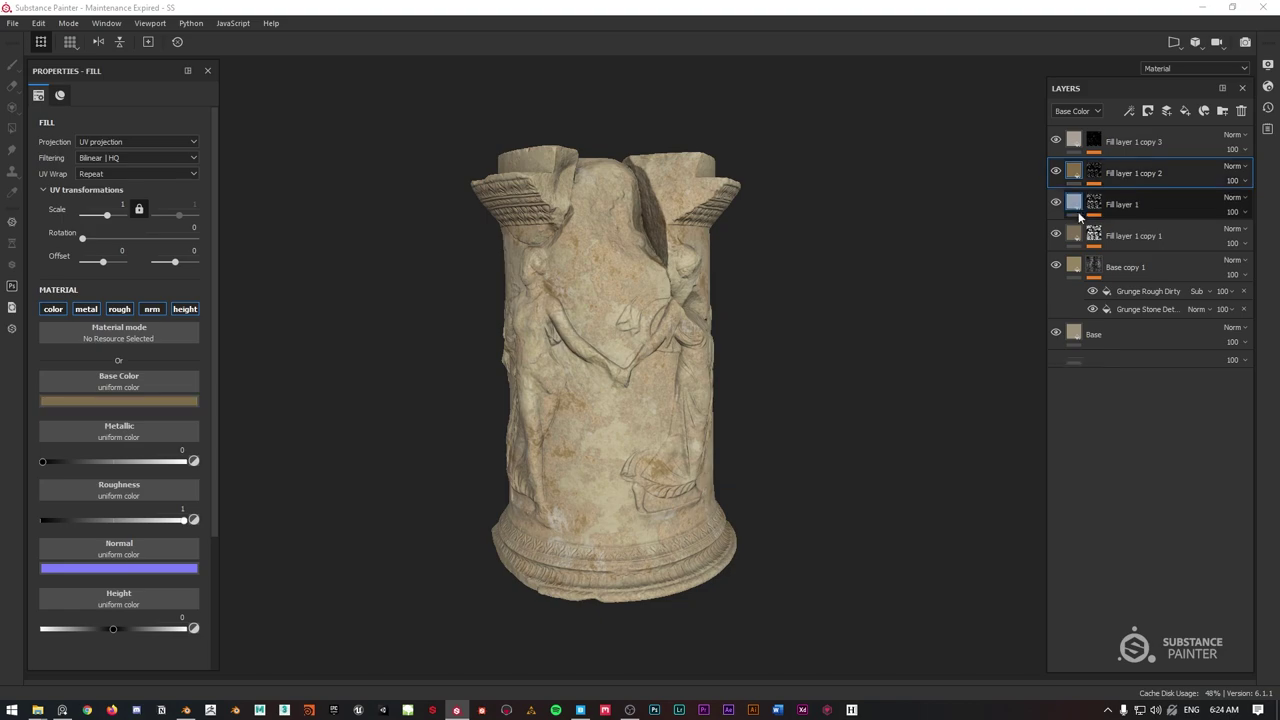
click(1077, 267)
alt+drag(673, 271, 582, 262)
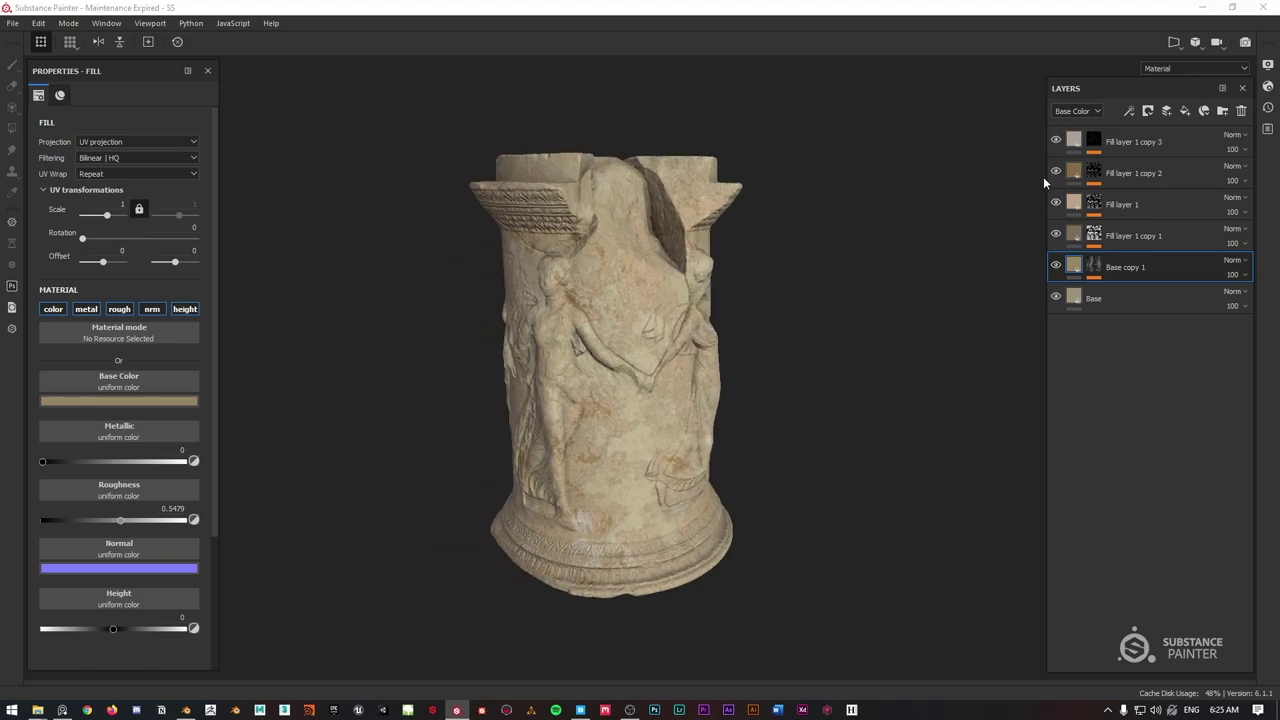
Create a new folder and move the five layers from Fill layer 1 copy 3 to Base copy 1 into it, leaving Base outside.
click(1118, 149)
shift+click(1132, 297)
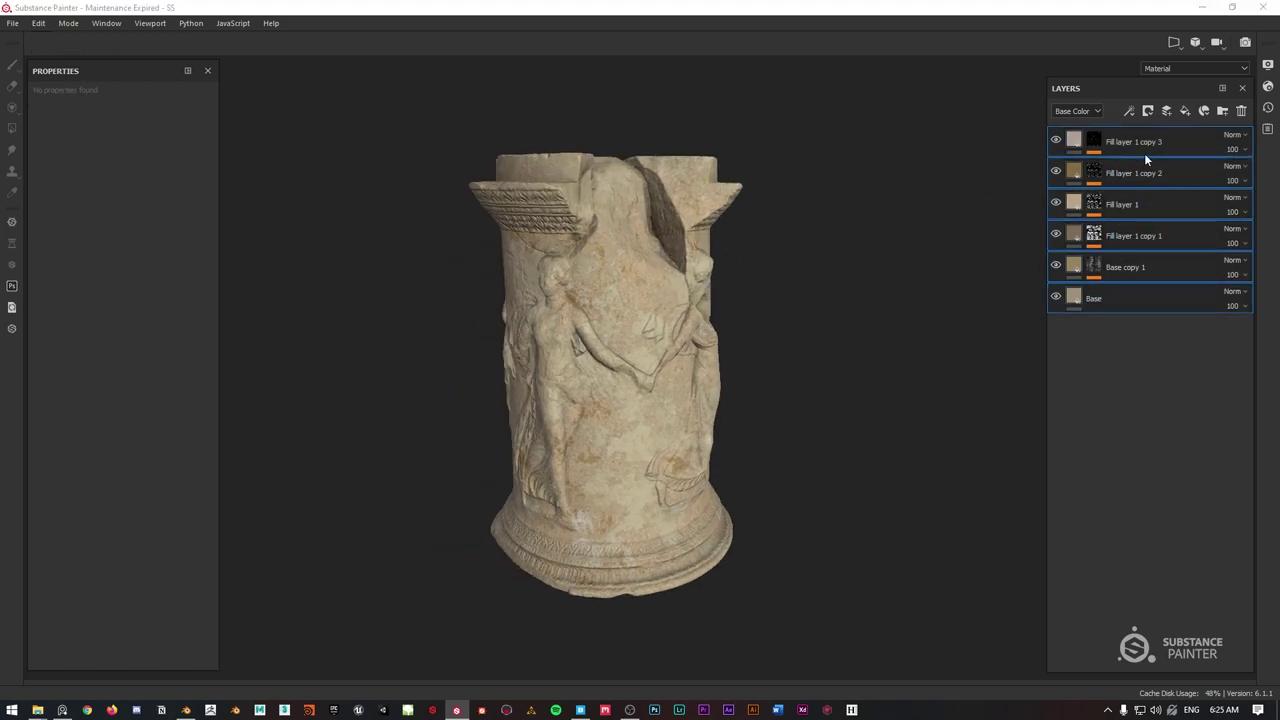
click(1174, 262)
shift+click(1106, 141)
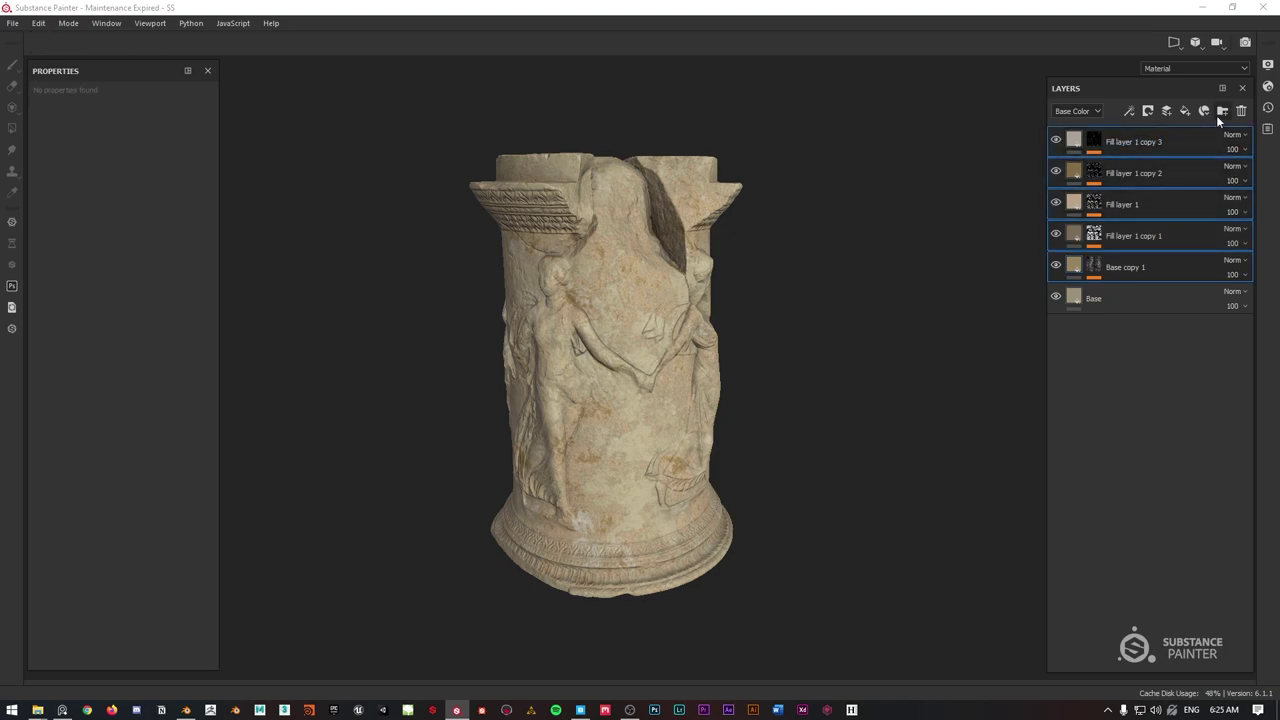
click(1217, 113)
click(1116, 162)
shift+click(1116, 305)
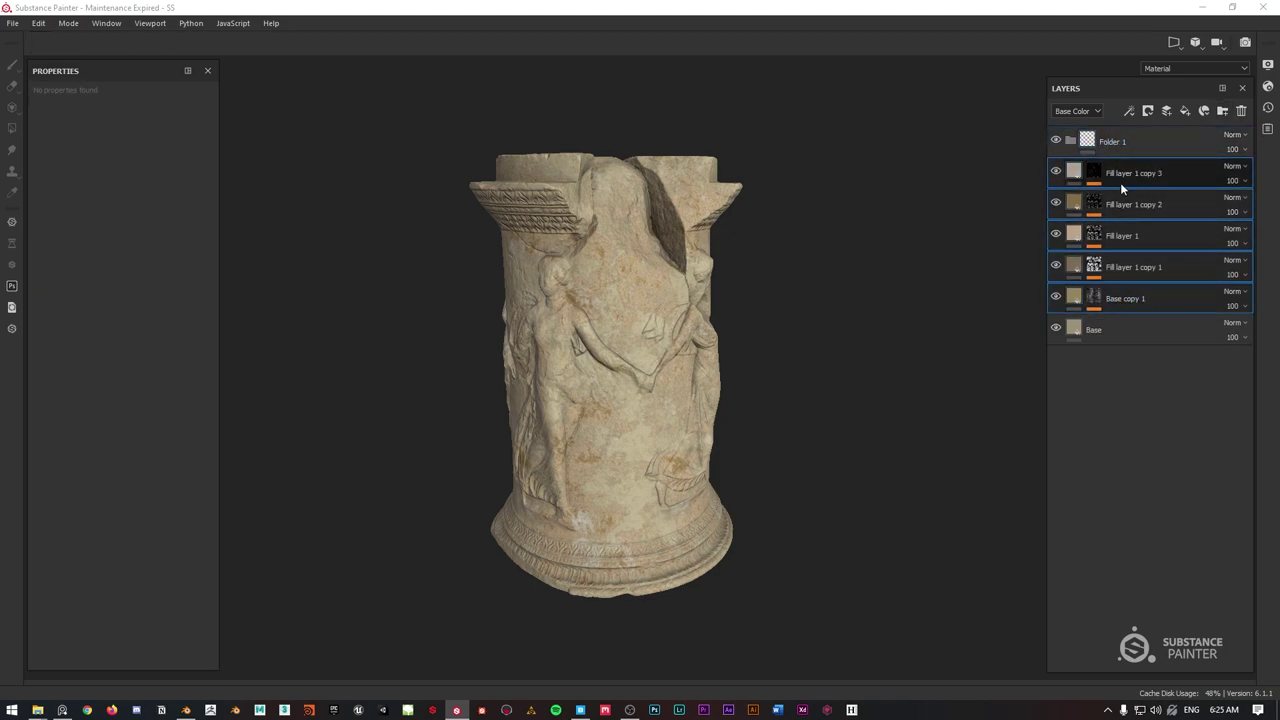
drag(1120, 182, 1116, 146)
Rename the folder holding the grunge fill layers as Base Color.
double_click(1116, 143)
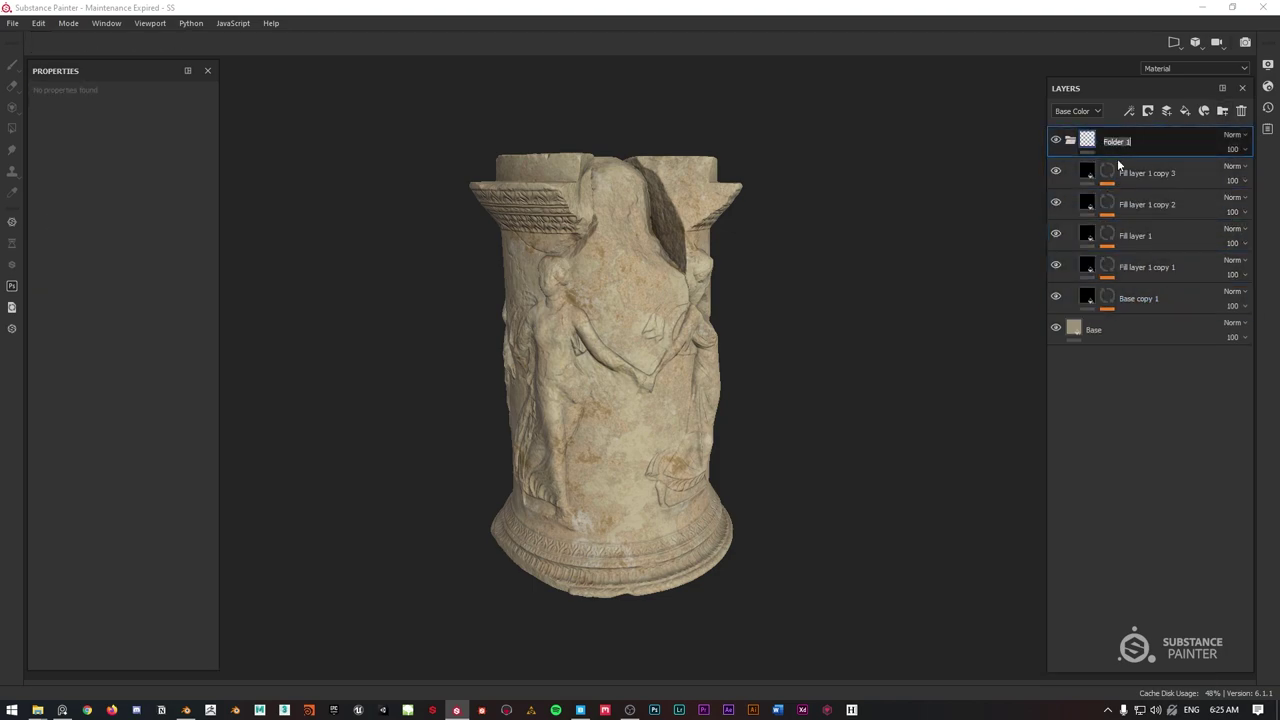
text(Base COlor)
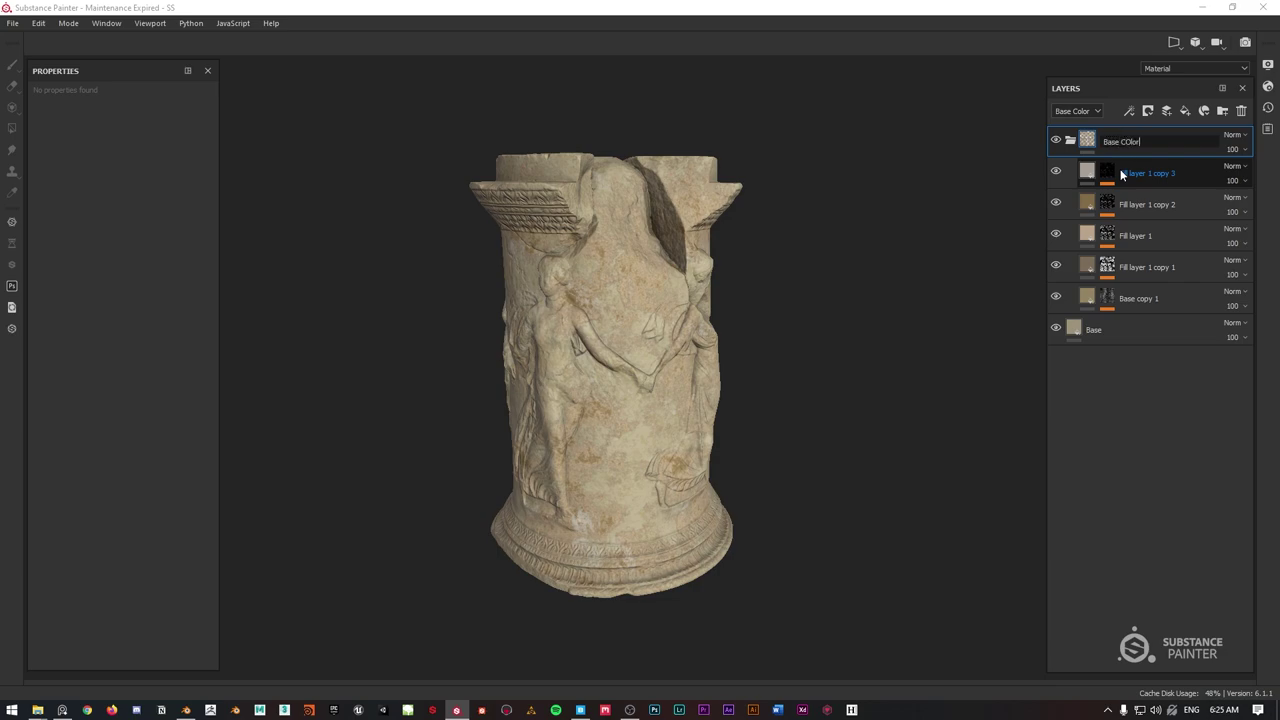
key(Return)
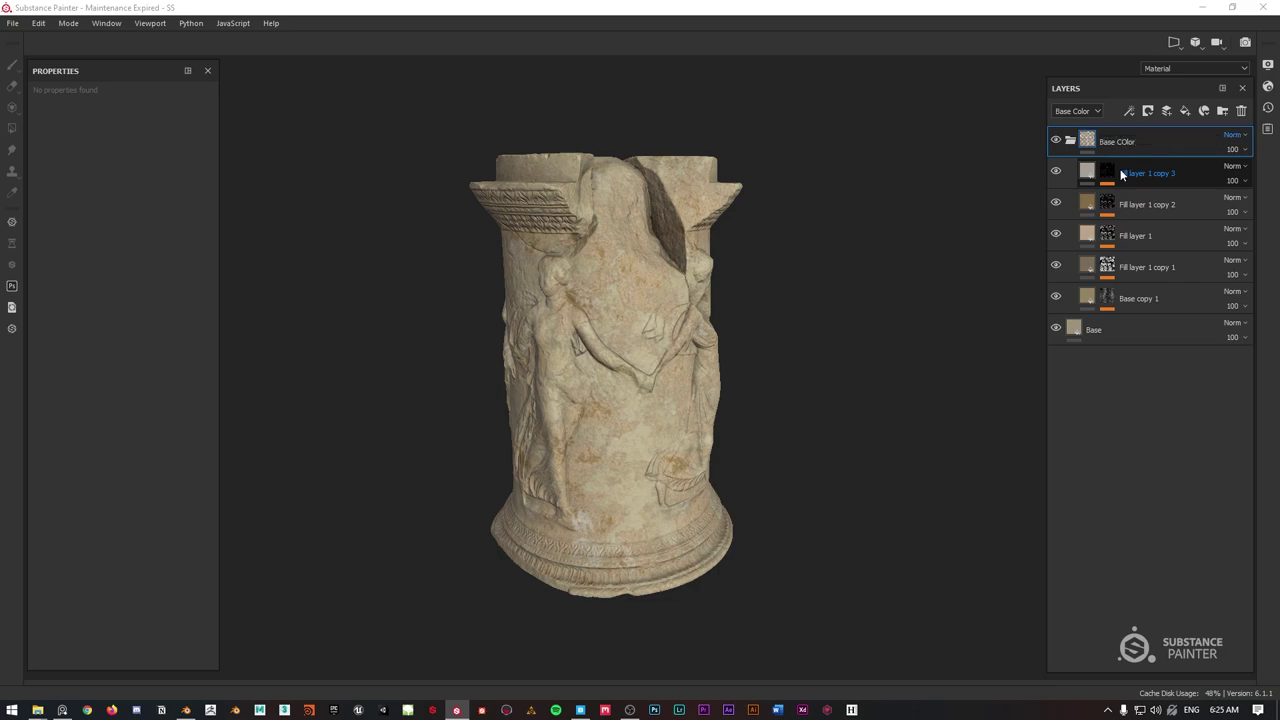
double_click(1124, 141)
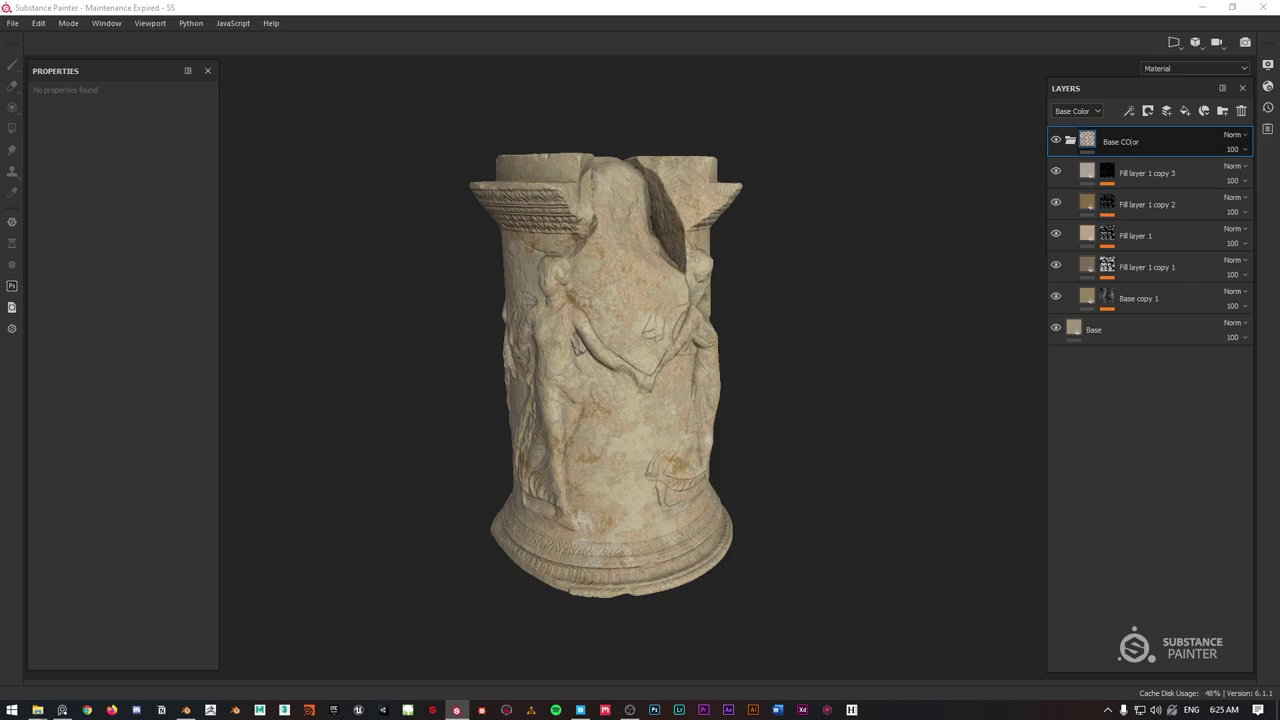
text(o)
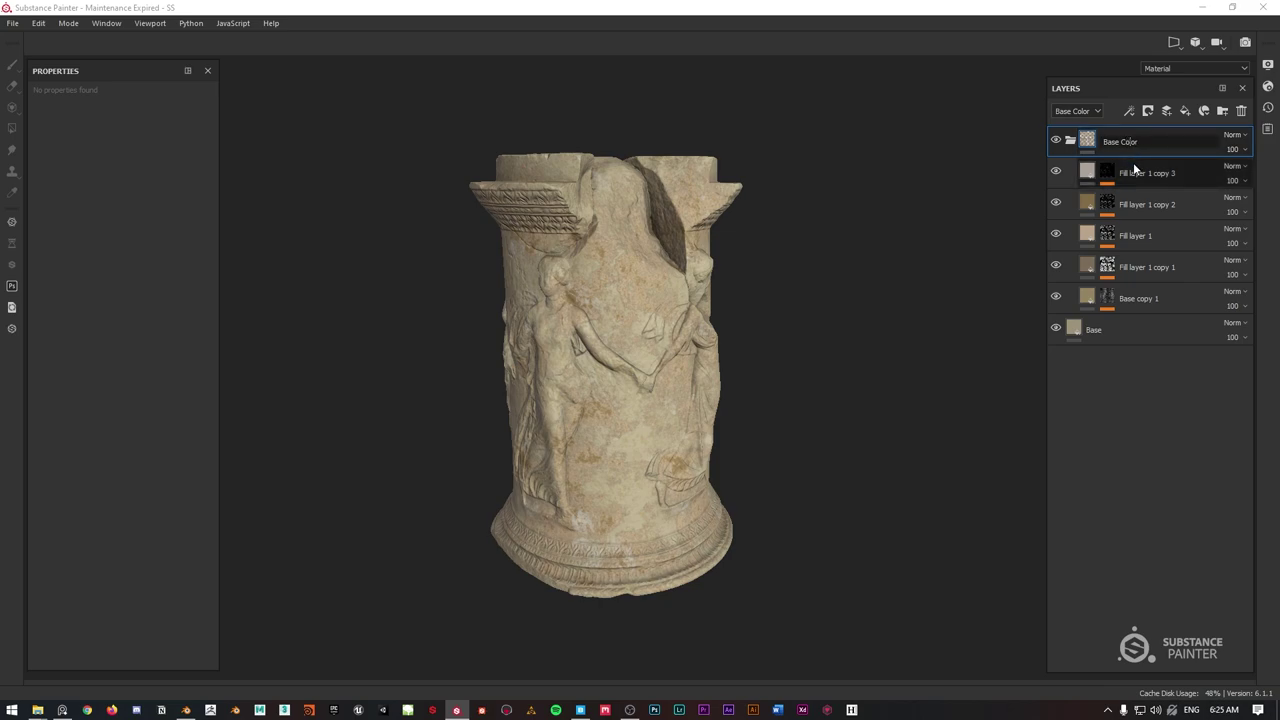
click(1146, 381)
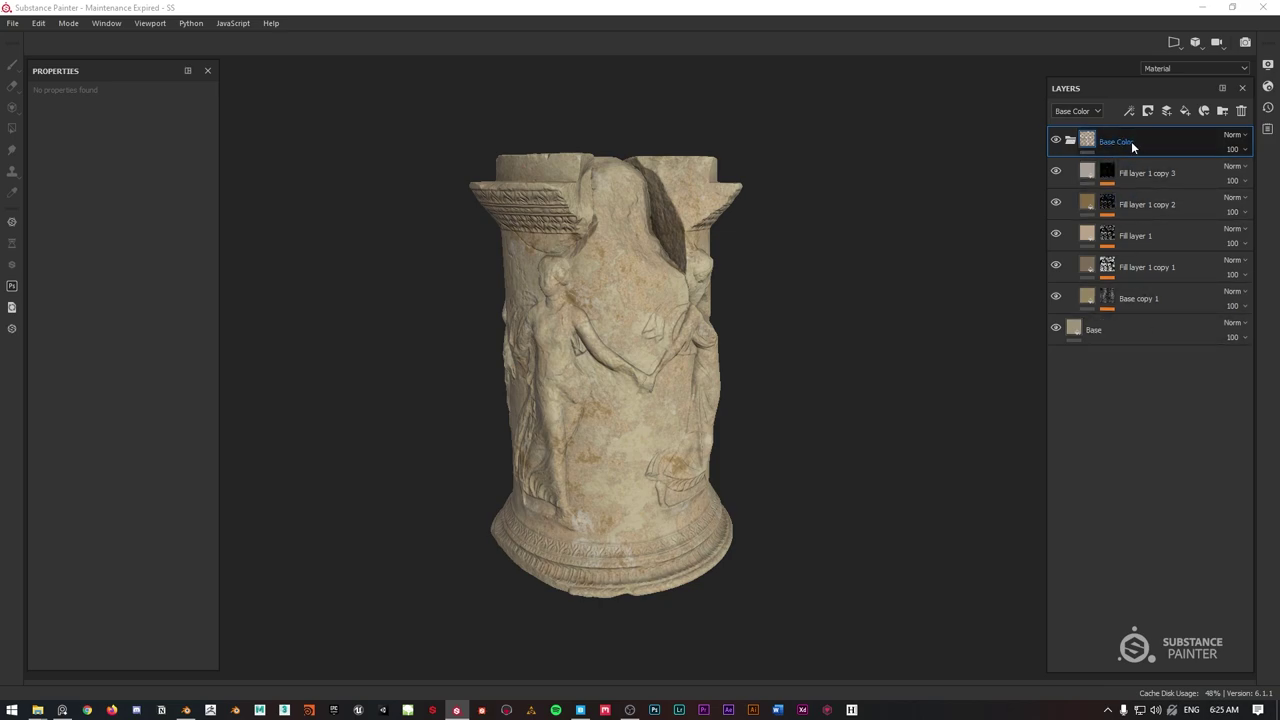
Add a fill layer above the Base Color folder and place it inside a new folder named Edges.
click(1186, 110)
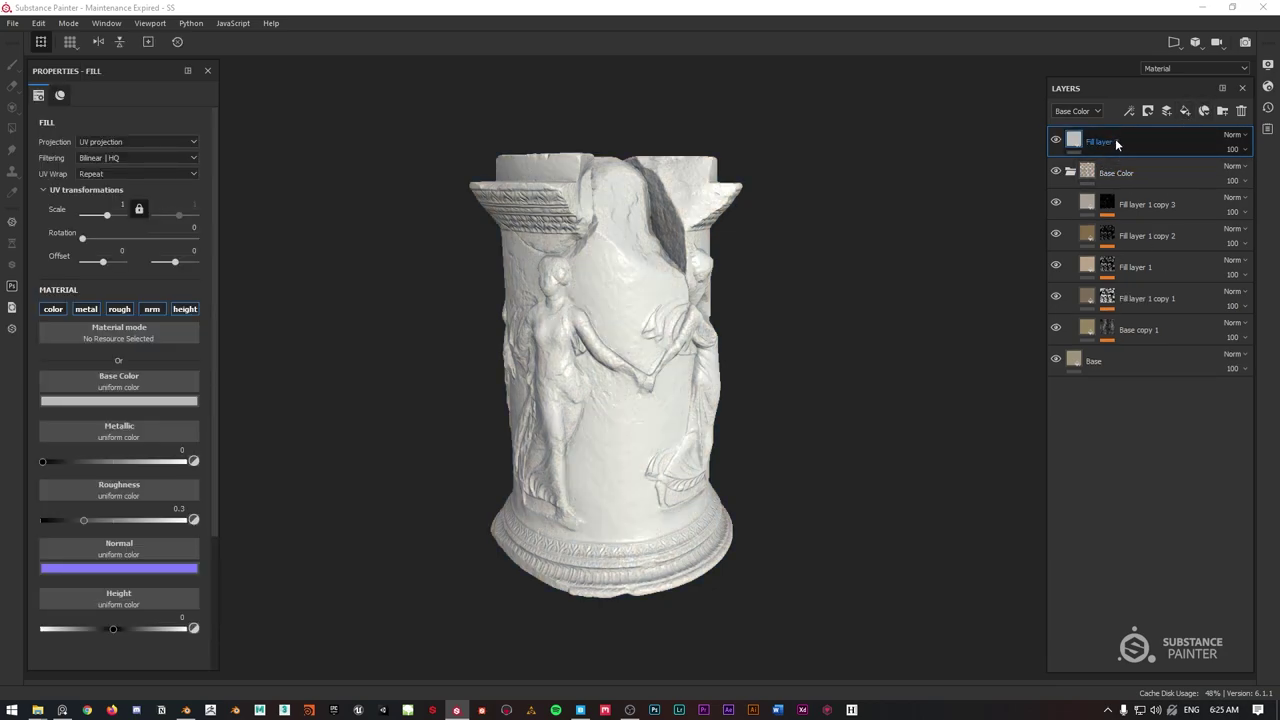
click(1222, 110)
double_click(1118, 140)
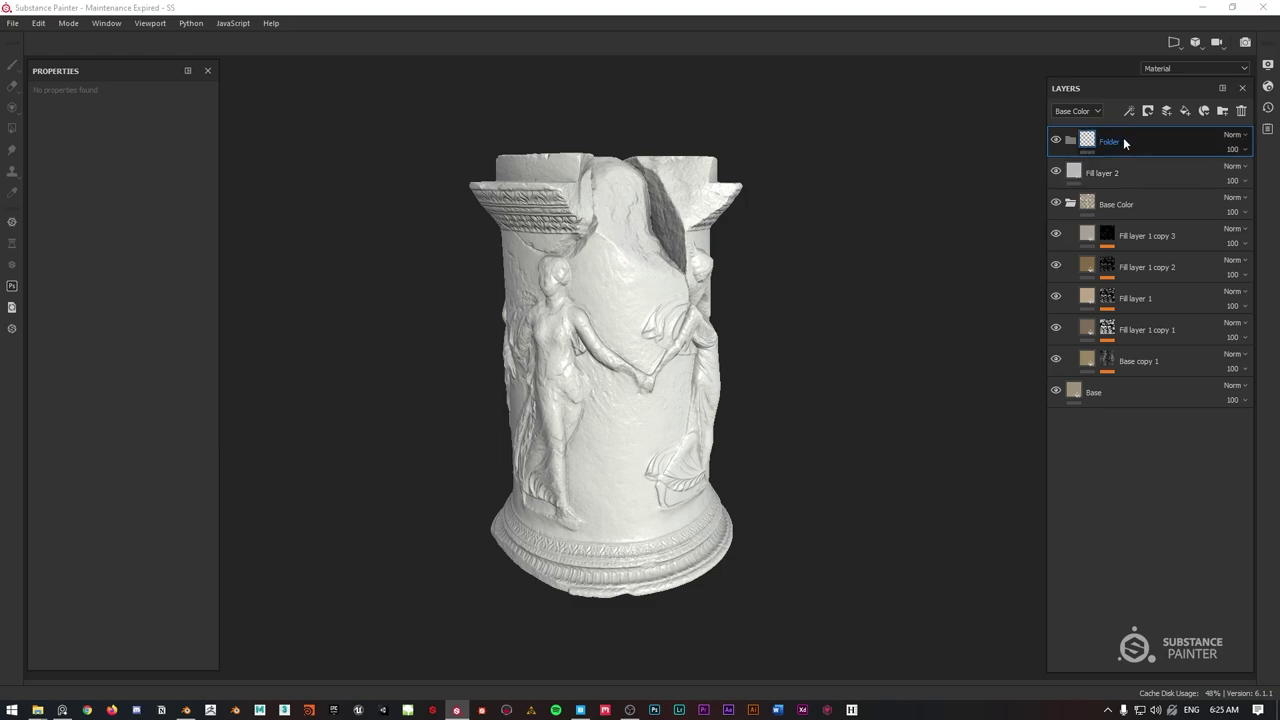
text(Edges)
key(Return)
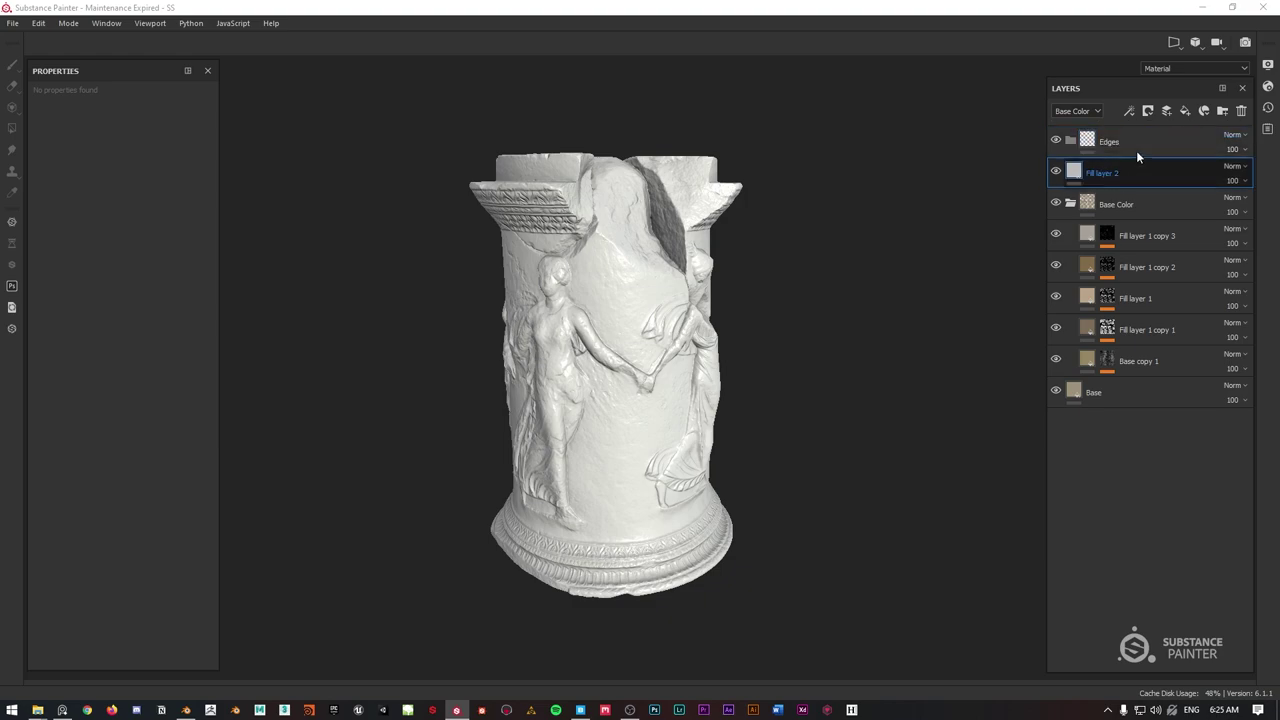
click(1130, 168)
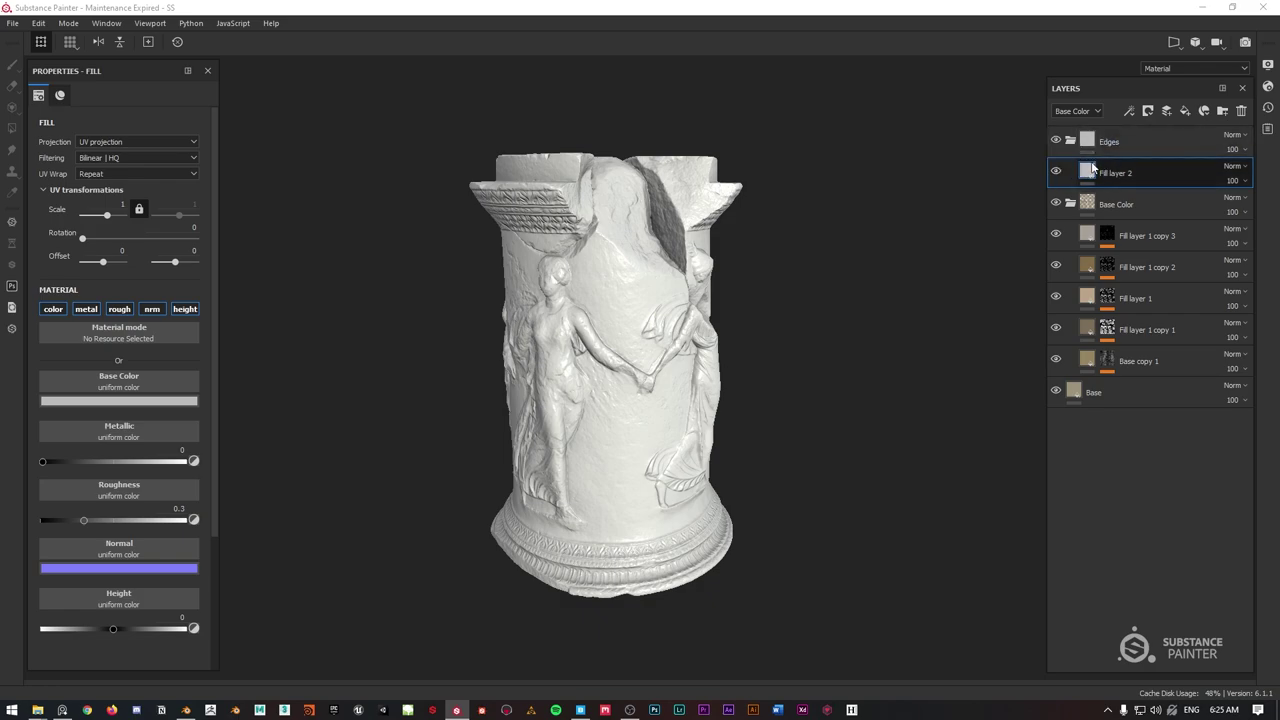
Set the base color of Fill layer 2 to bright green with RGB 0.129, 0.539, 0.000.
scroll(646, 256, up, 3)
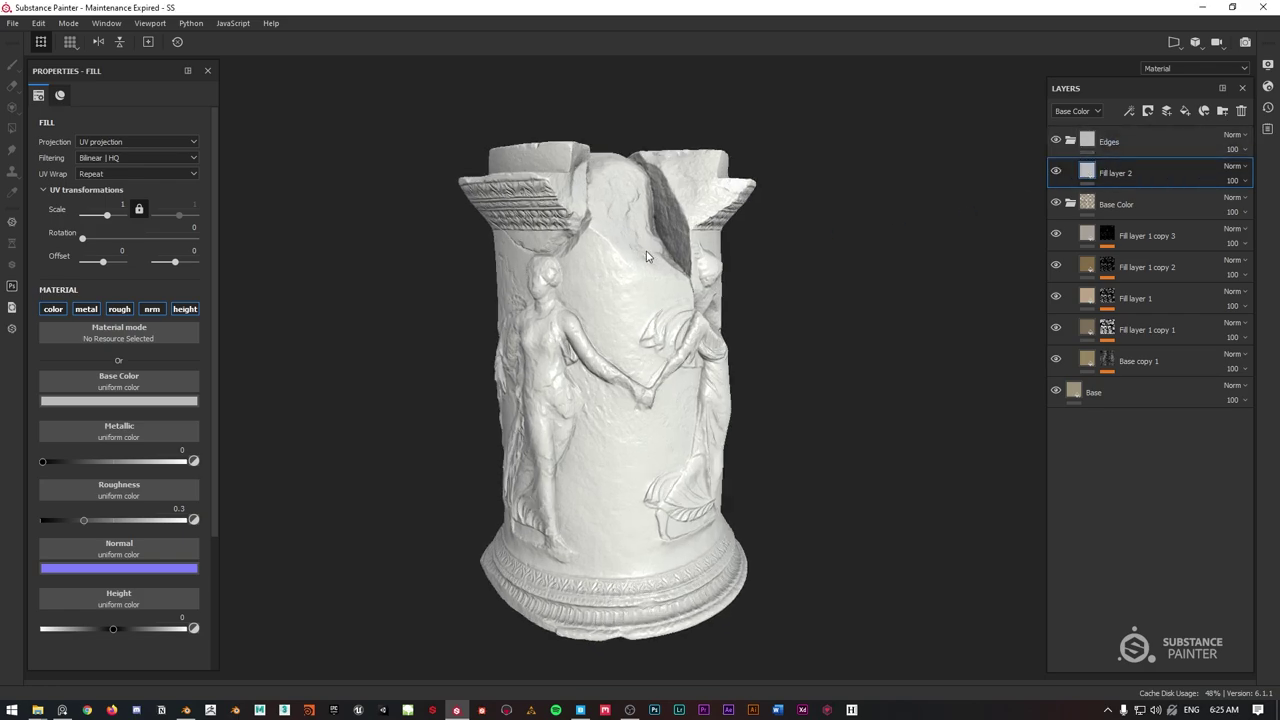
scroll(646, 256, up, 2)
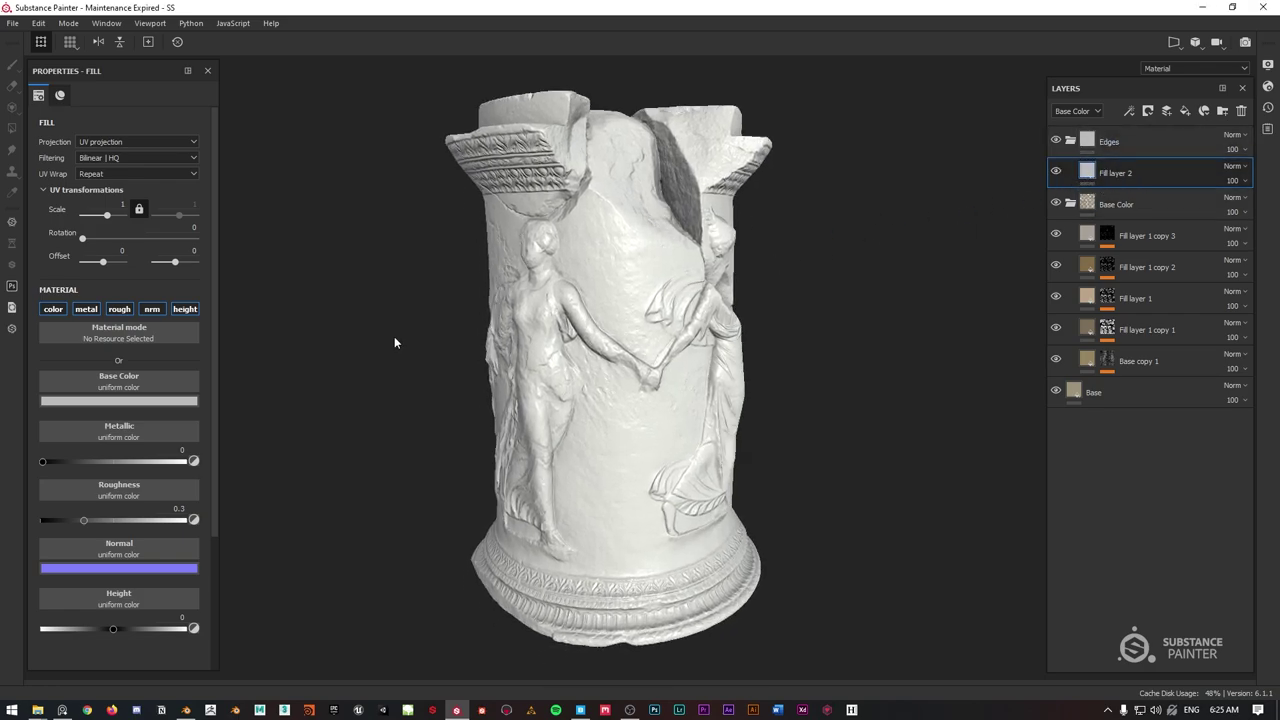
click(172, 401)
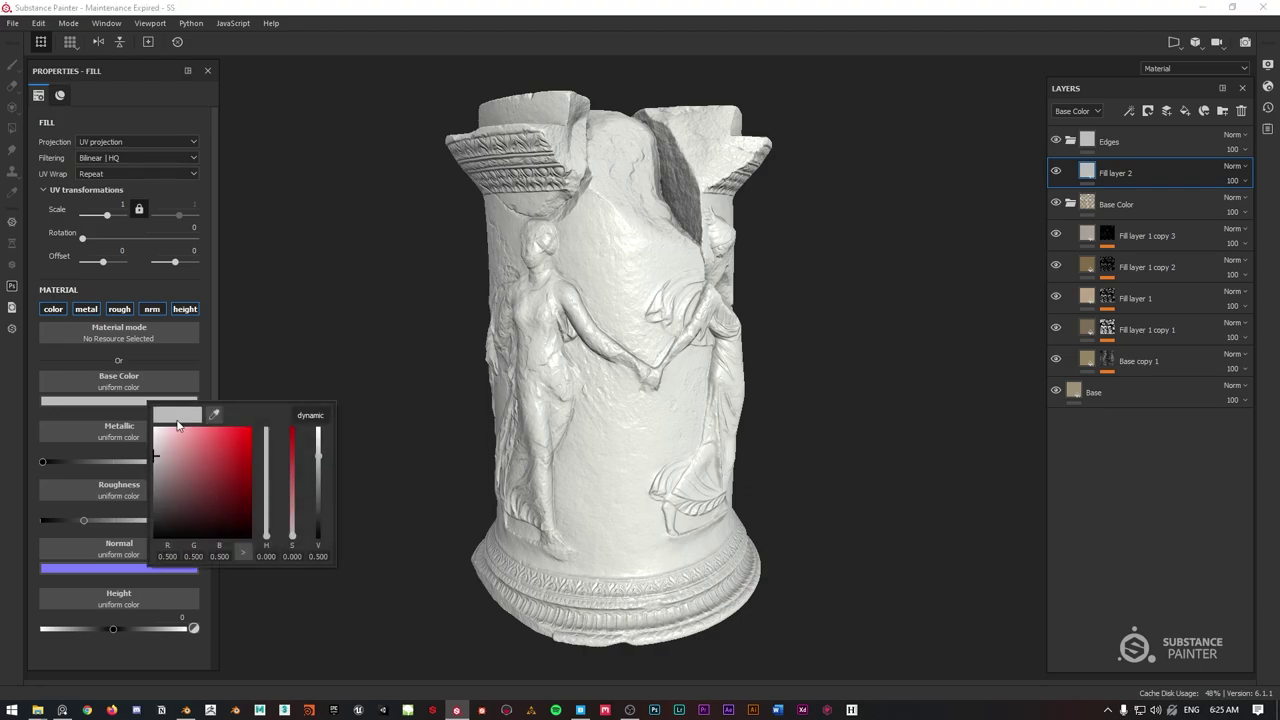
click(305, 417)
click(267, 506)
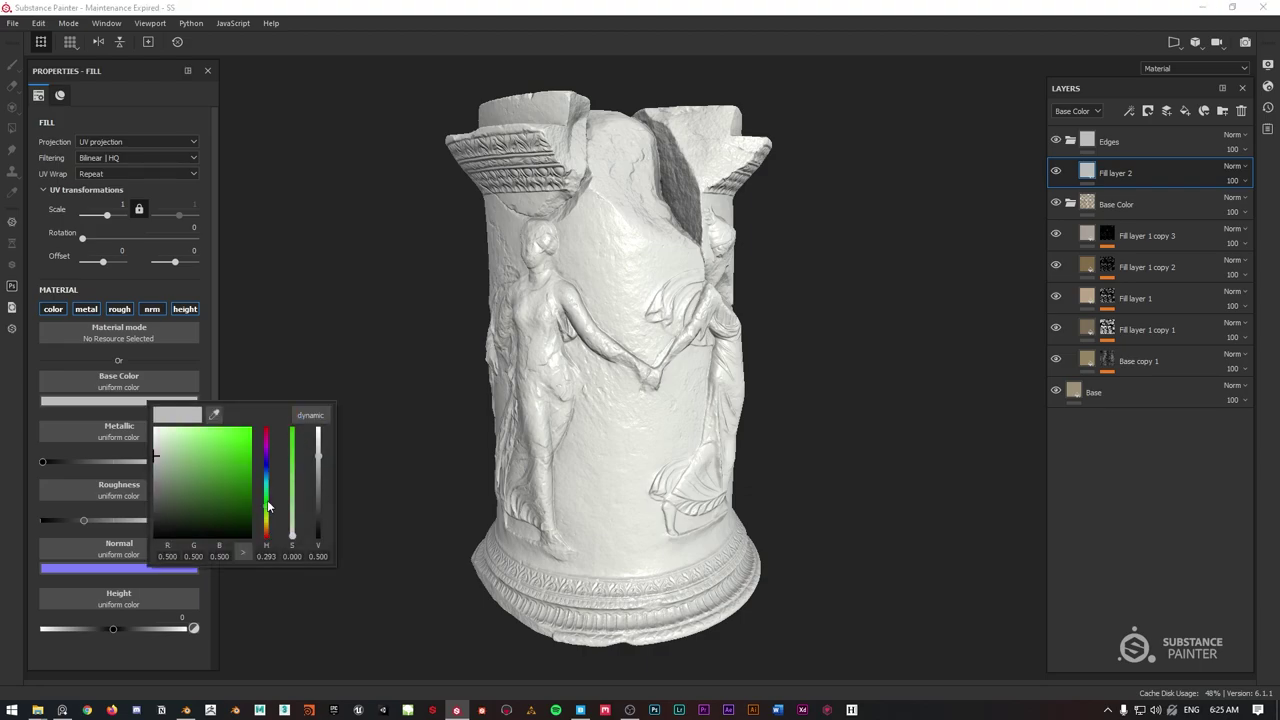
click(247, 457)
mouse_move(247, 458)
mouse_down()
mouse_move(265, 445)
mouse_move(283, 458)
mouse_up()
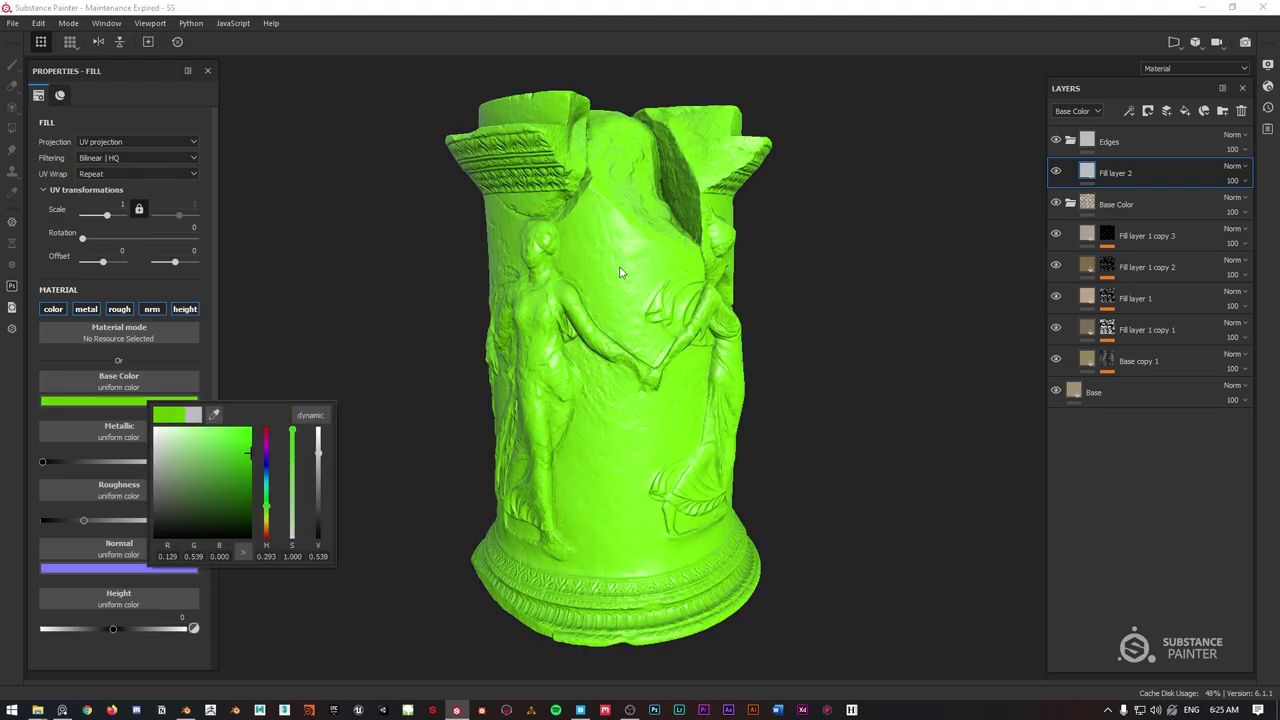
alt+drag(717, 260, 656, 306)
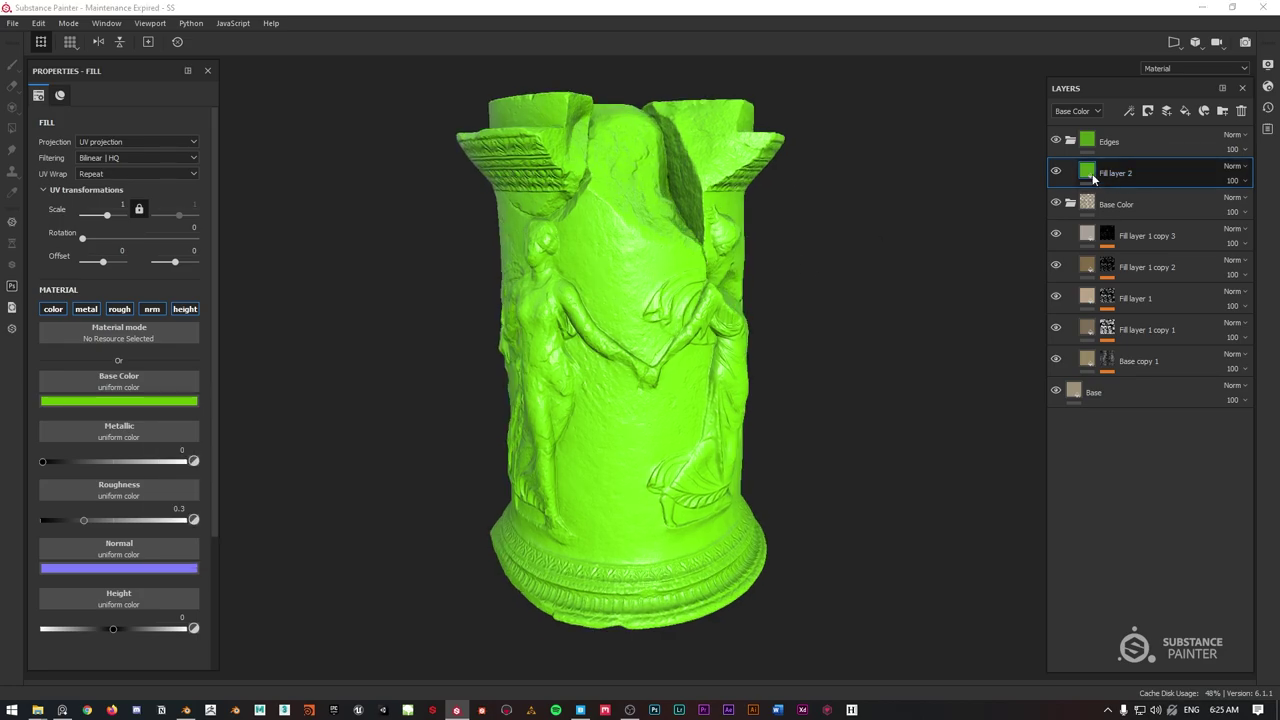
Add a black mask to Fill layer 2 and drive it with a Dirt generator.
right_click(1094, 178)
click(1137, 196)
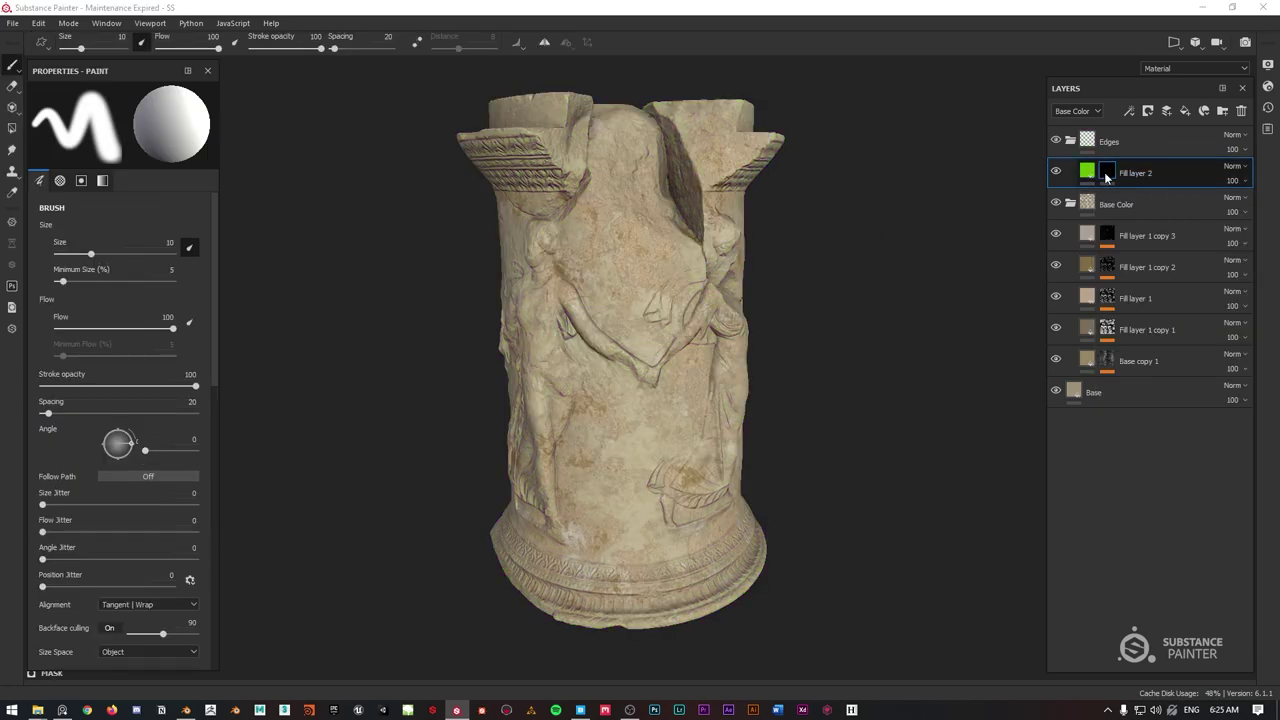
right_click(1106, 177)
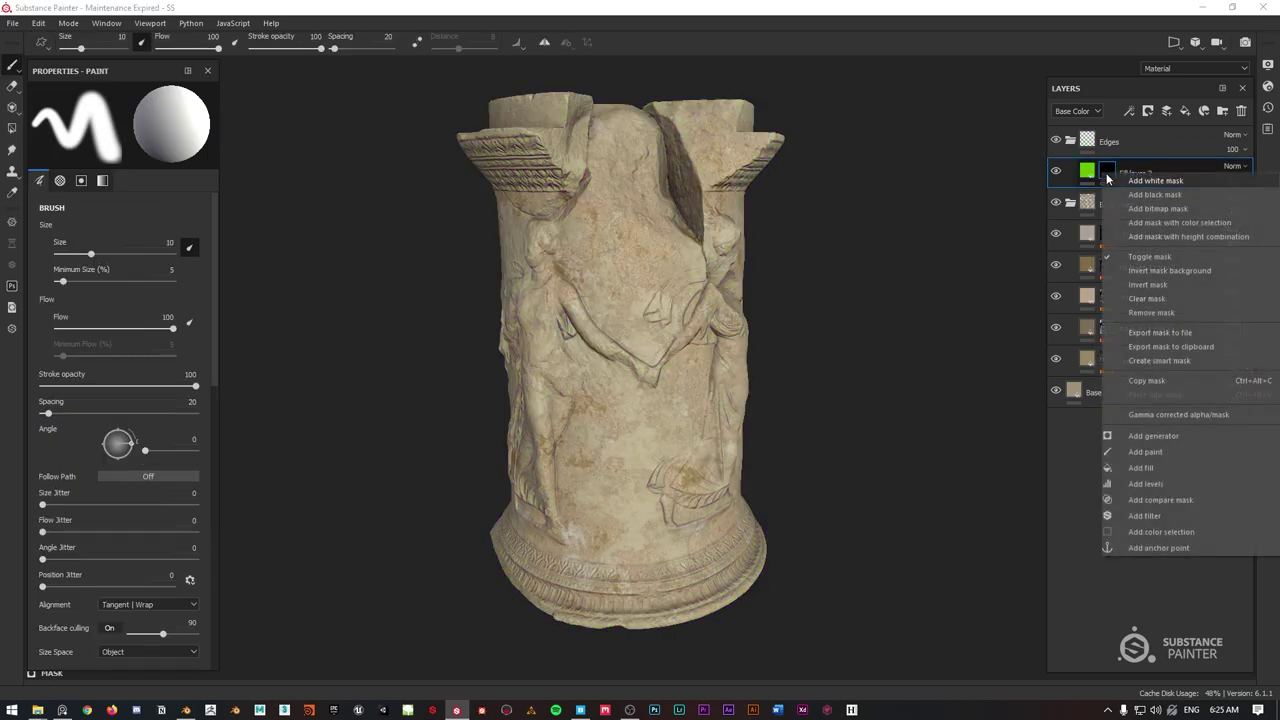
click(1150, 438)
click(115, 126)
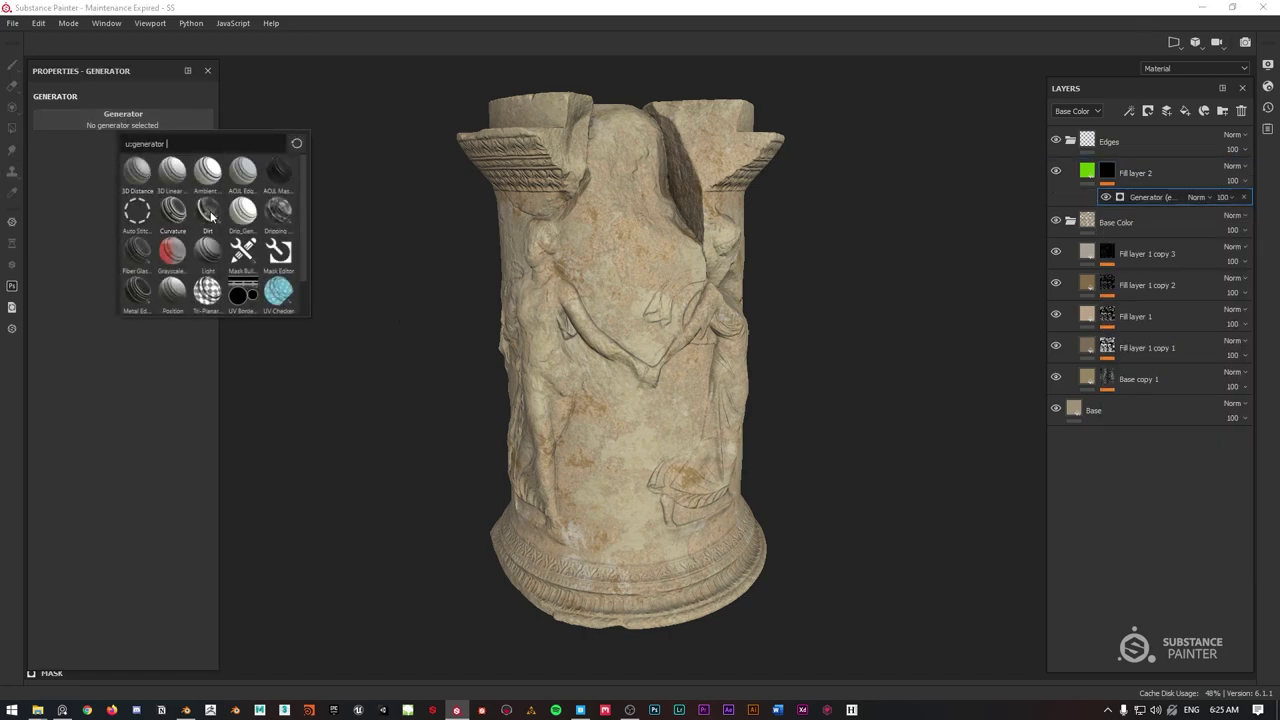
key(Return)
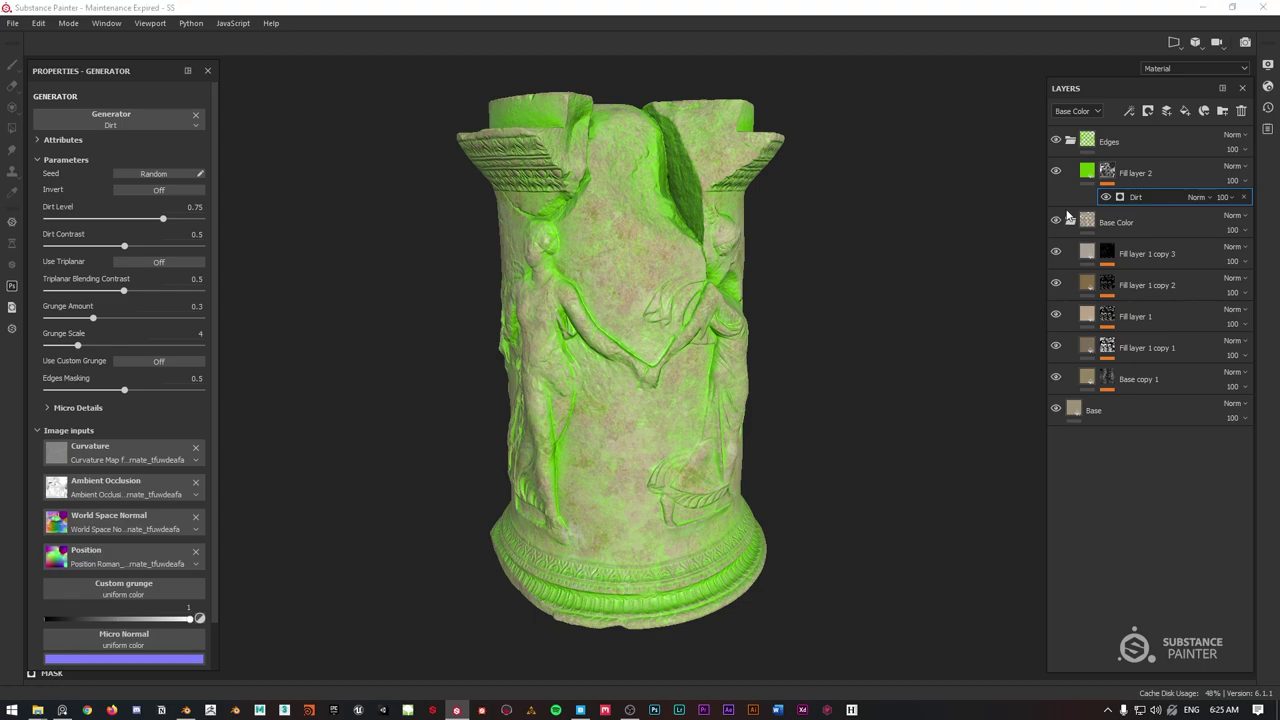
Raise the roughness of Fill layer 2 to 1 and check the surface around the column.
click(1088, 173)
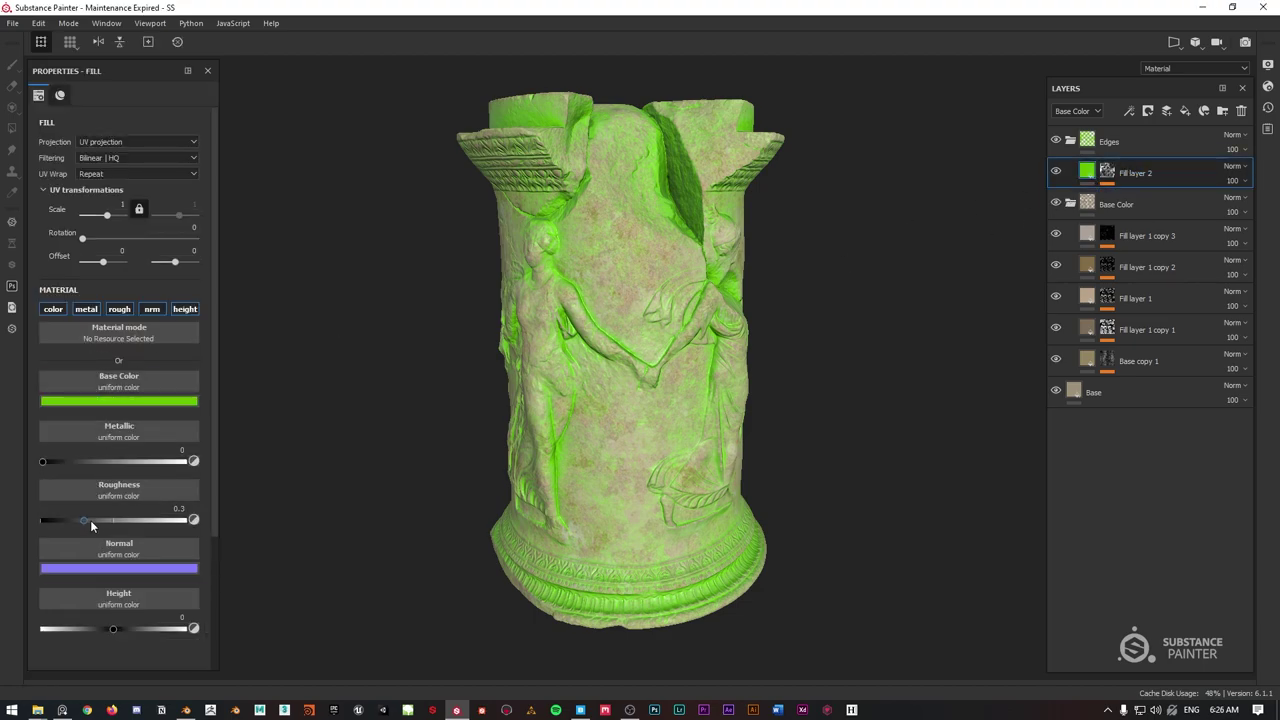
drag(88, 520, 118, 521)
alt+drag(546, 219, 603, 219)
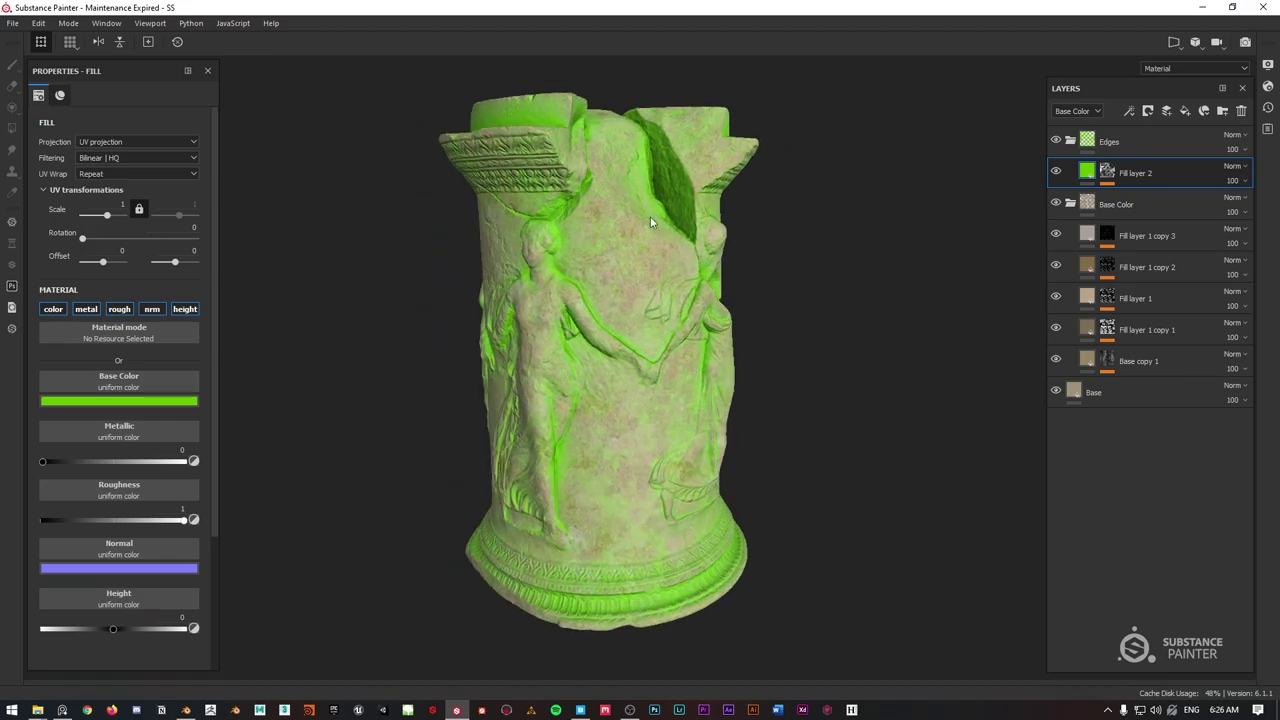
Hide Fill layer 2, duplicate it, and make only the copy visible.
click(1055, 171)
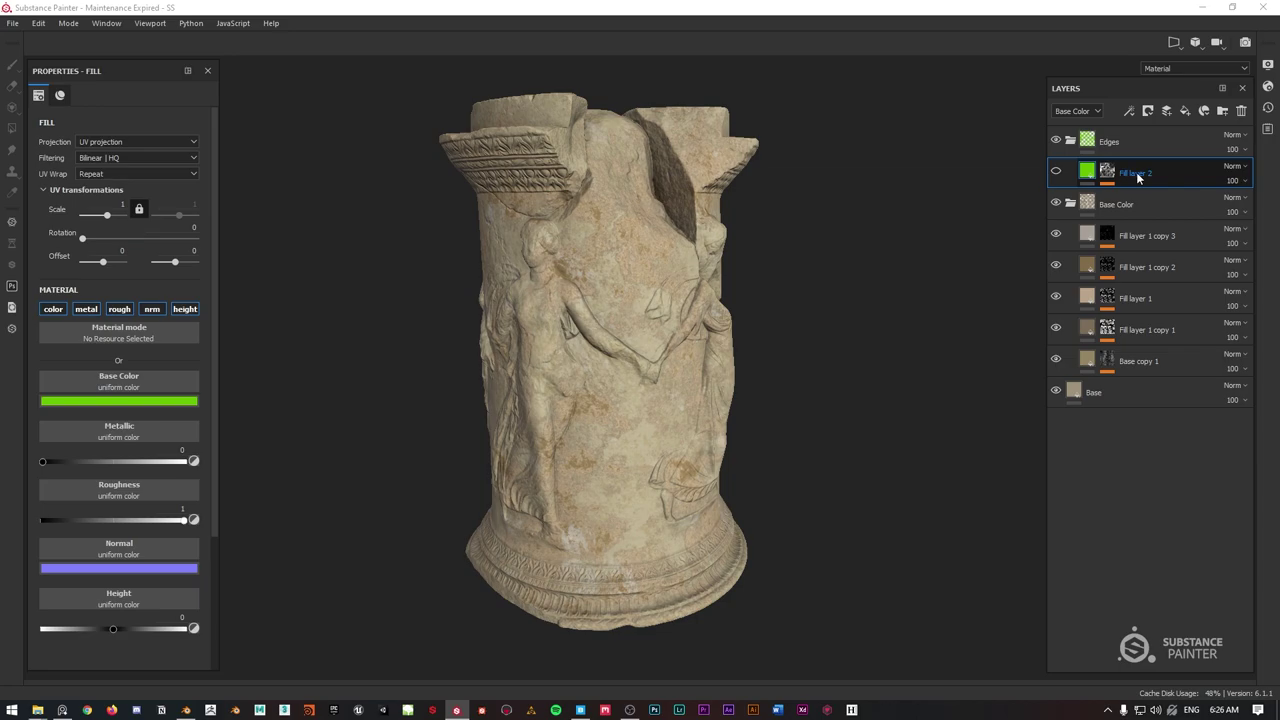
key(ctrl+d)
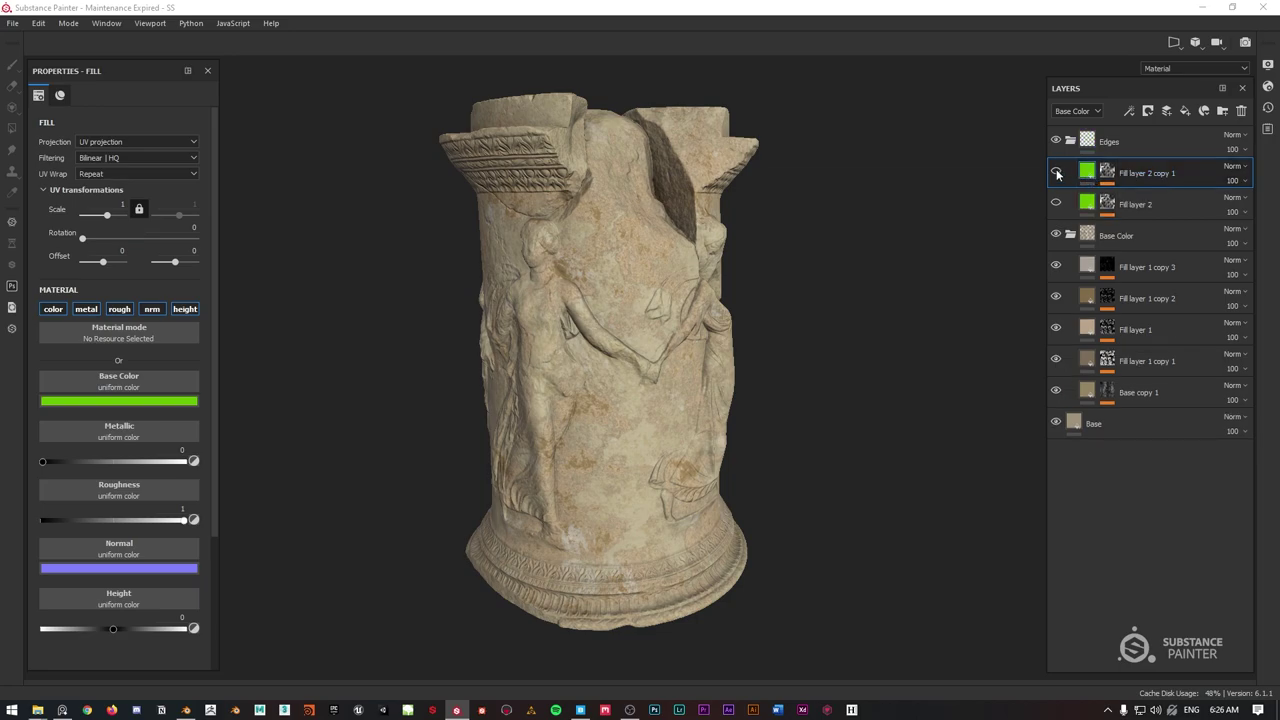
click(1056, 171)
Replace the Dirt generator in the mask of Fill layer 2 copy 1 with Curvature and turn its Global Invert on.
click(1107, 174)
click(1125, 196)
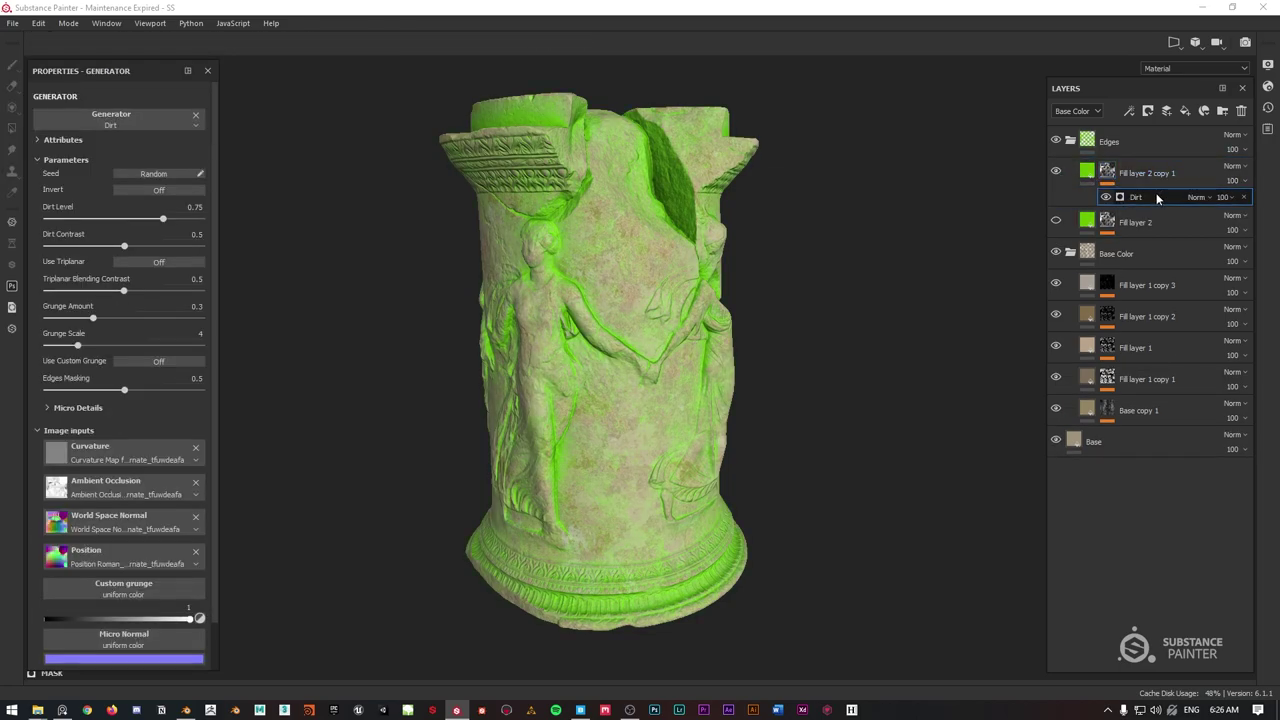
click(110, 121)
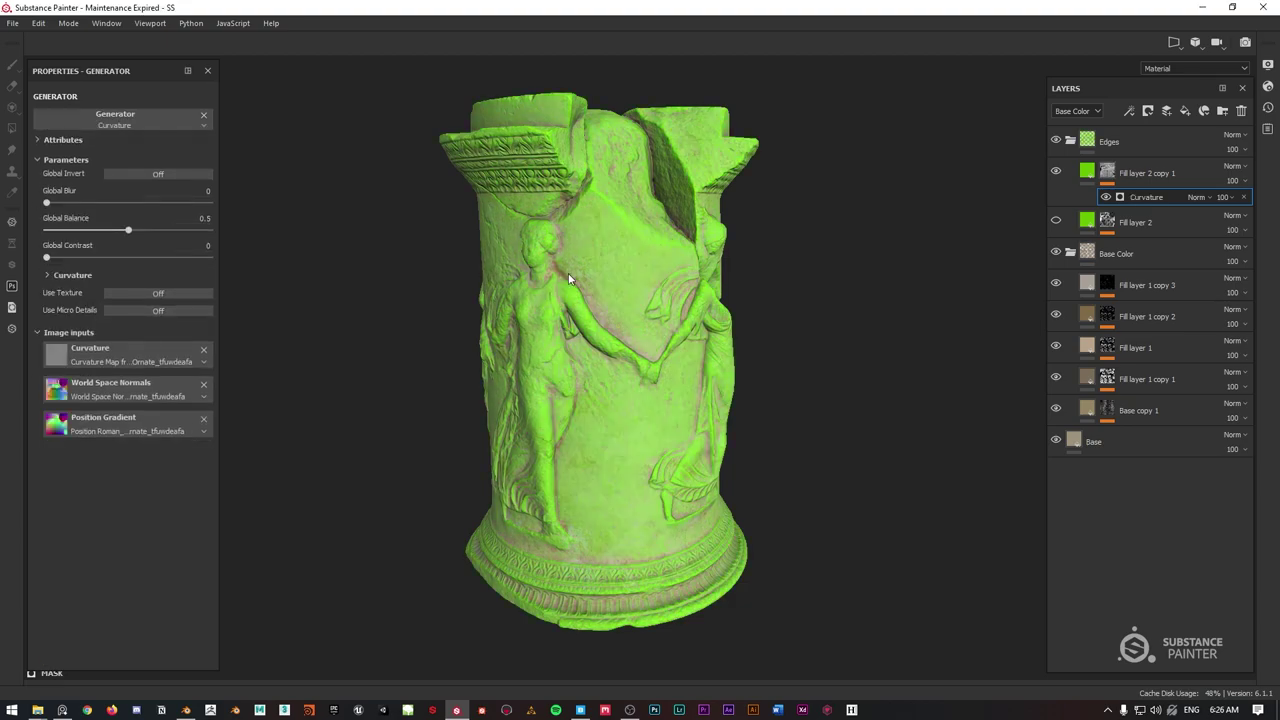
scroll(569, 280, down, 1)
click(128, 172)
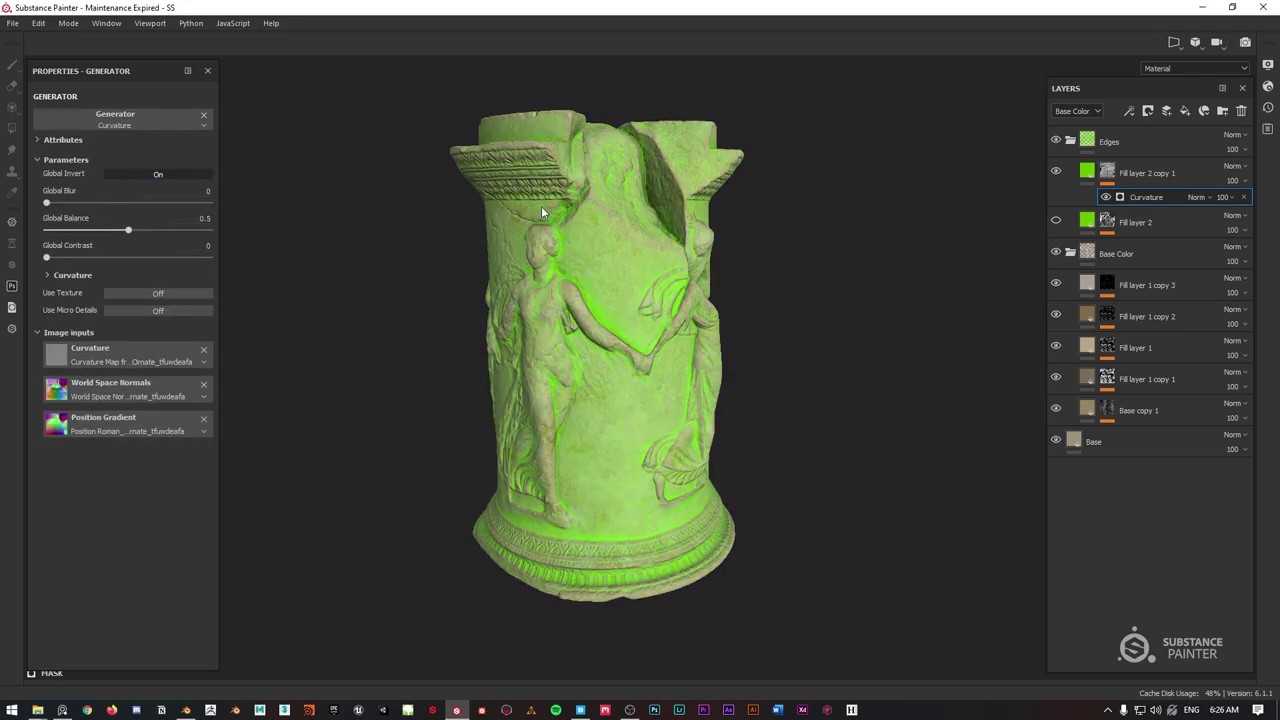
scroll(541, 206, up, 2)
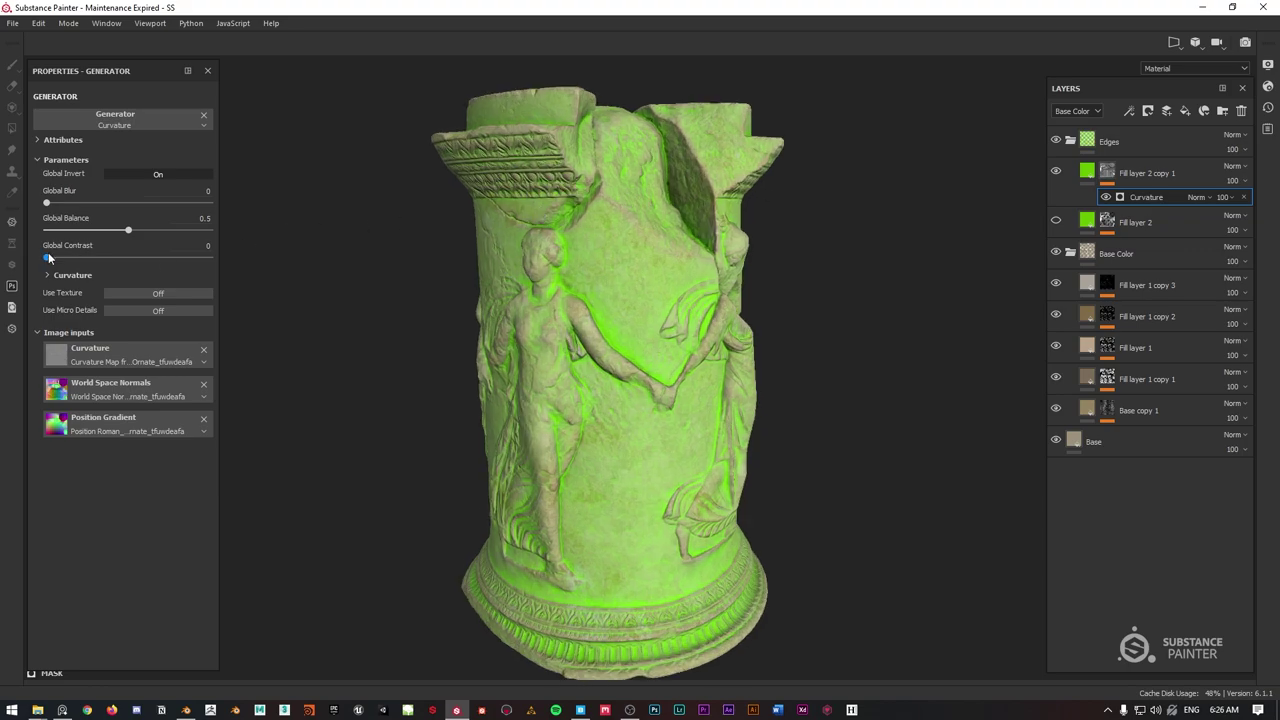
Raise the Global Contrast of the Curvature generator on Fill layer 2 copy 1 to 0.94, keeping Global Balance at 0.5.
drag(47, 257, 200, 258)
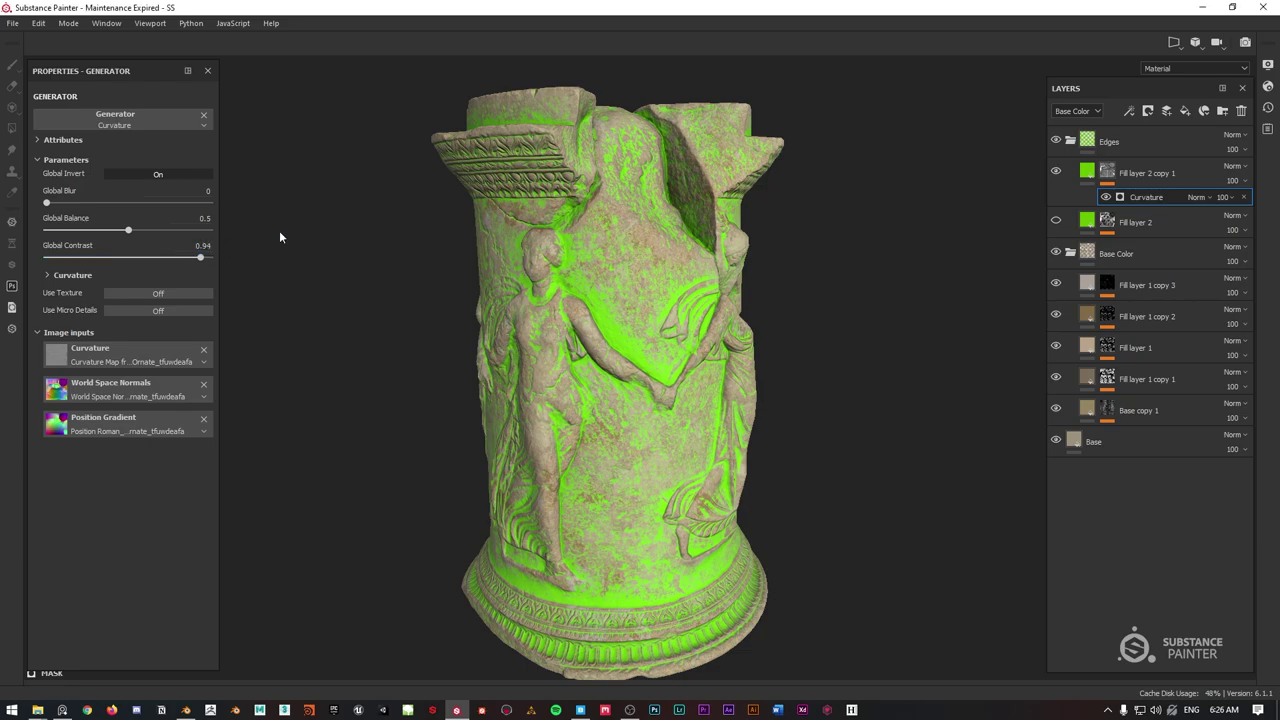
mouse_move(128, 230)
mouse_down()
mouse_move(143, 229)
mouse_move(116, 231)
mouse_move(127, 222)
mouse_up()
alt+drag(805, 243, 859, 205)
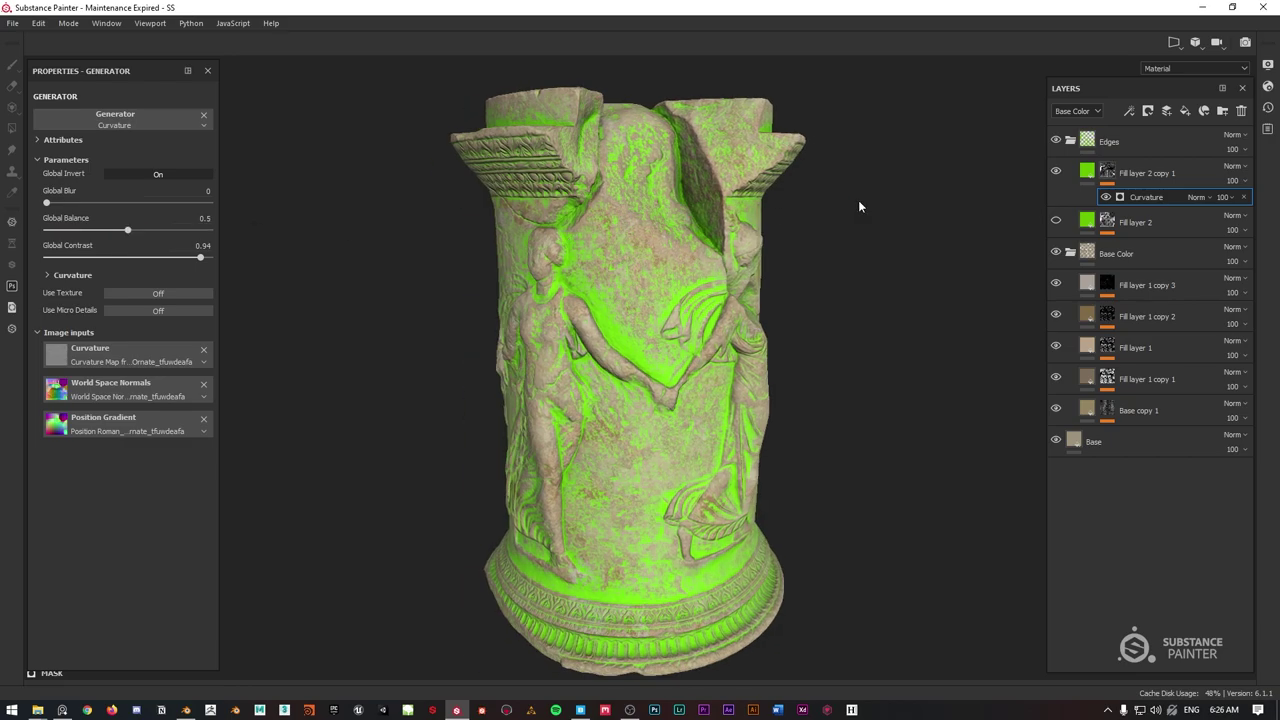
Set the base color of Fill layer 2 copy 1 to a warm dark brown.
click(1088, 172)
click(112, 402)
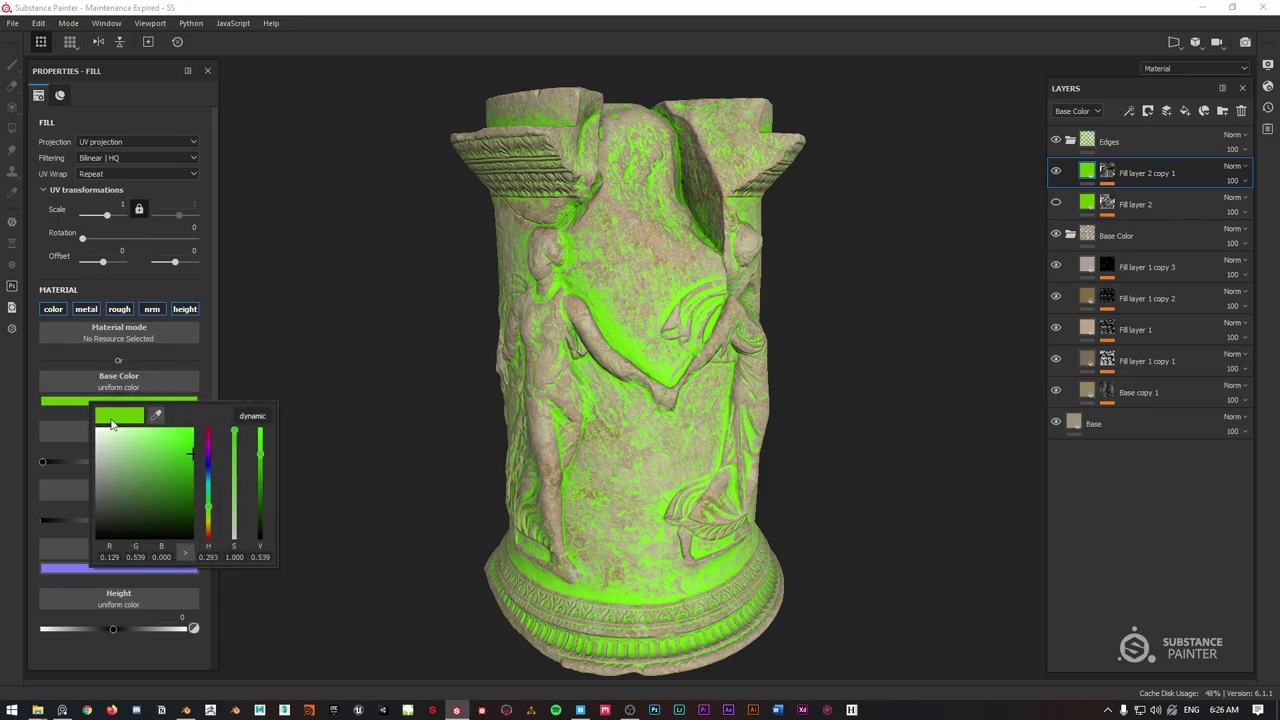
click(157, 415)
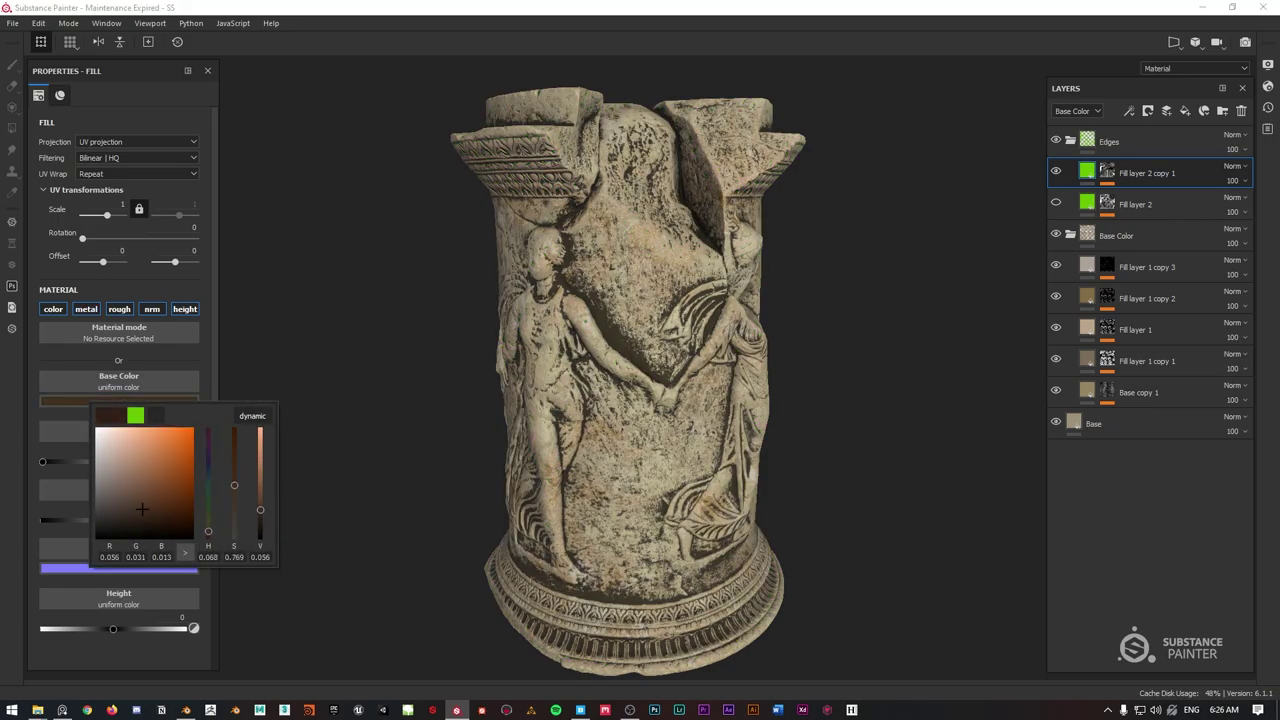
mouse_move(138, 517)
mouse_down()
mouse_move(149, 502)
mouse_move(134, 457)
mouse_move(150, 509)
mouse_move(150, 498)
mouse_up()
alt+drag(643, 343, 663, 275)
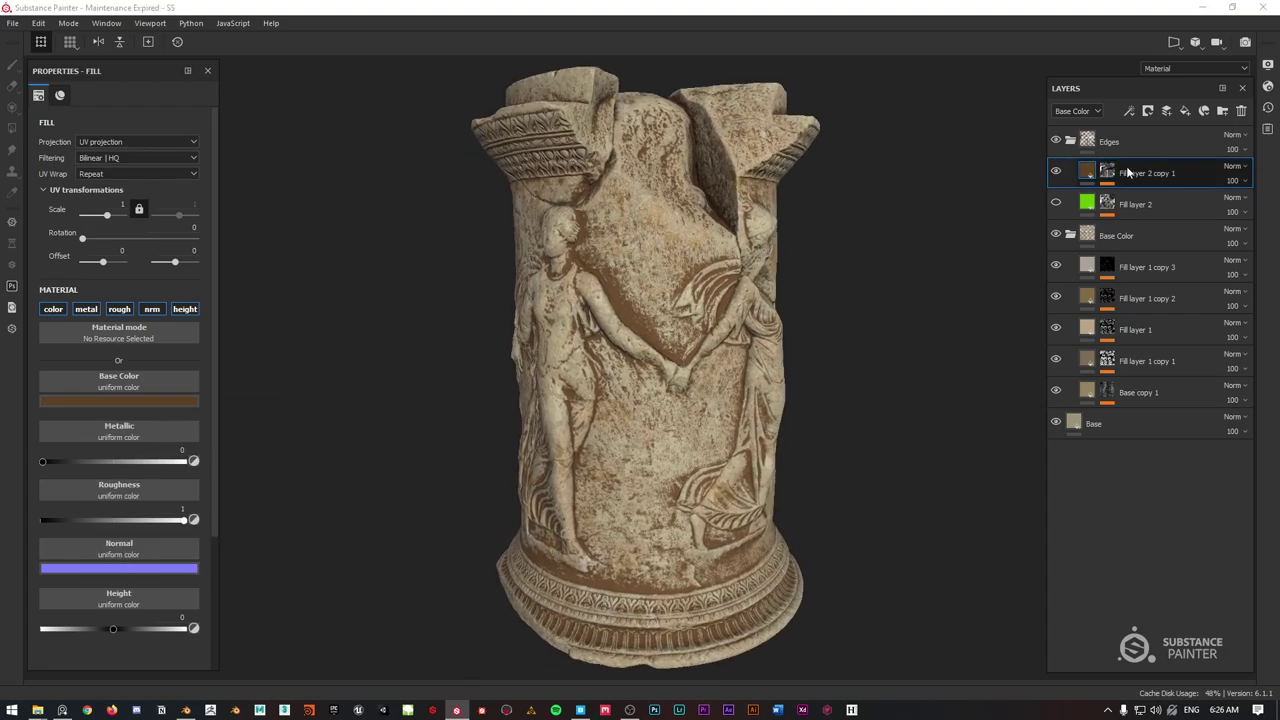
Duplicate Fill layer 2 copy 1, place the duplicate beneath it, and set the duplicate's Curvature Global Balance to 0.44.
key(ctrl+d)
click(1109, 173)
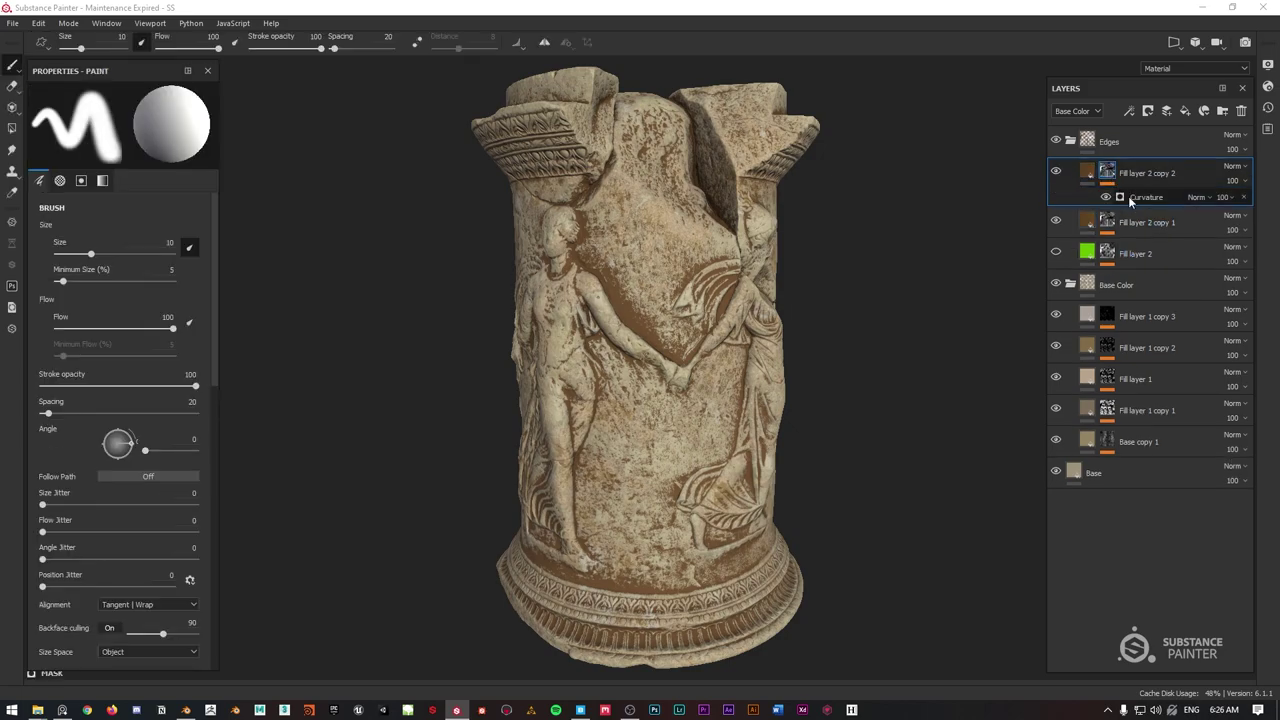
mouse_move(1138, 180)
mouse_down()
mouse_move(1140, 226)
mouse_move(1139, 214)
mouse_up()
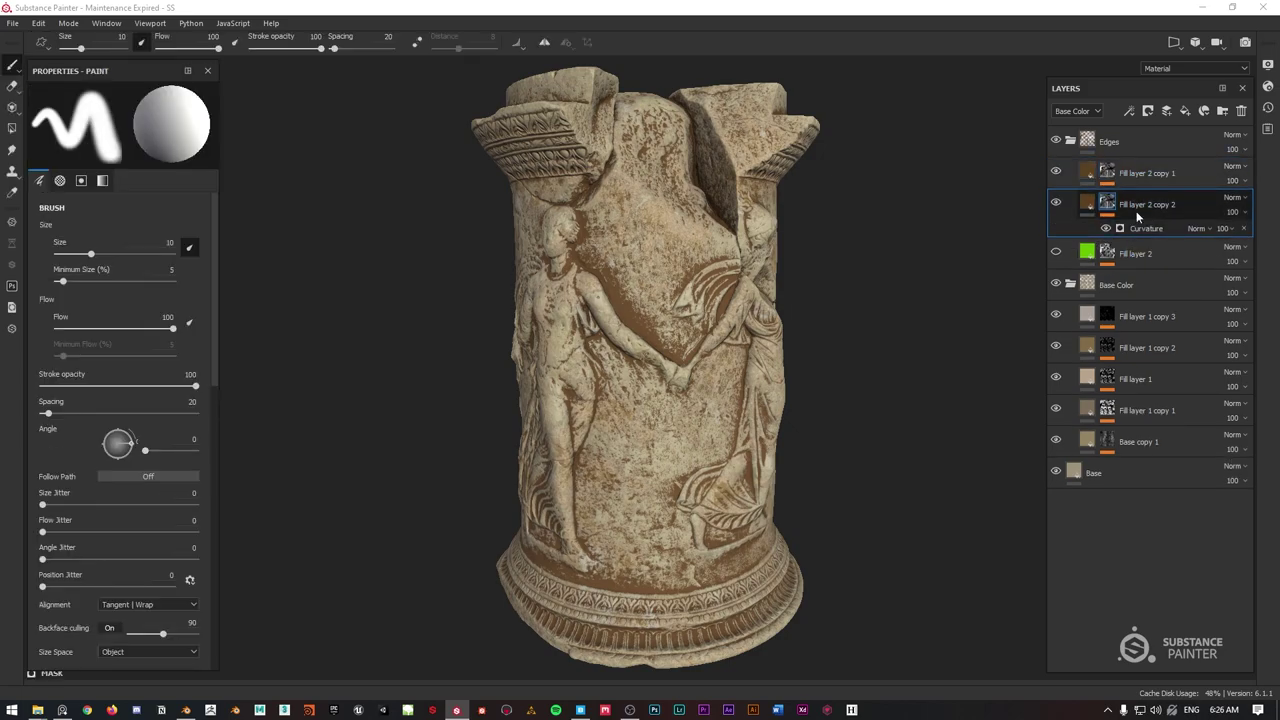
click(1140, 228)
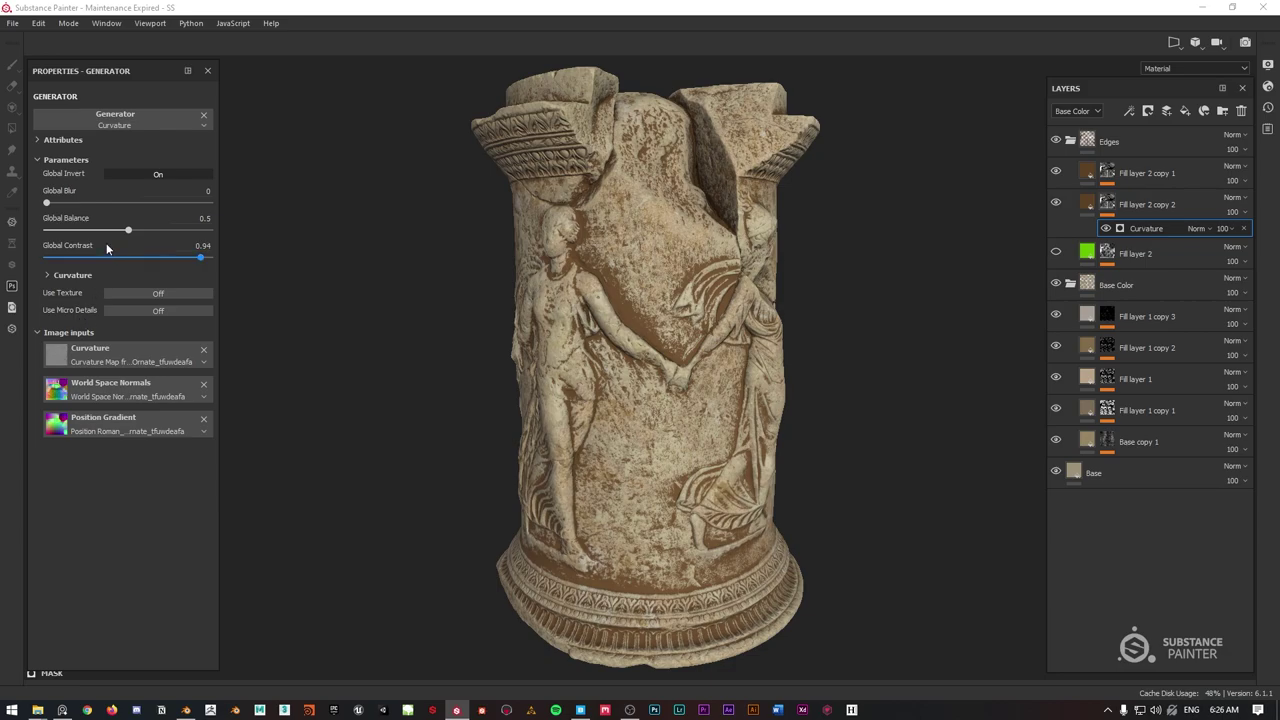
drag(127, 231, 117, 240)
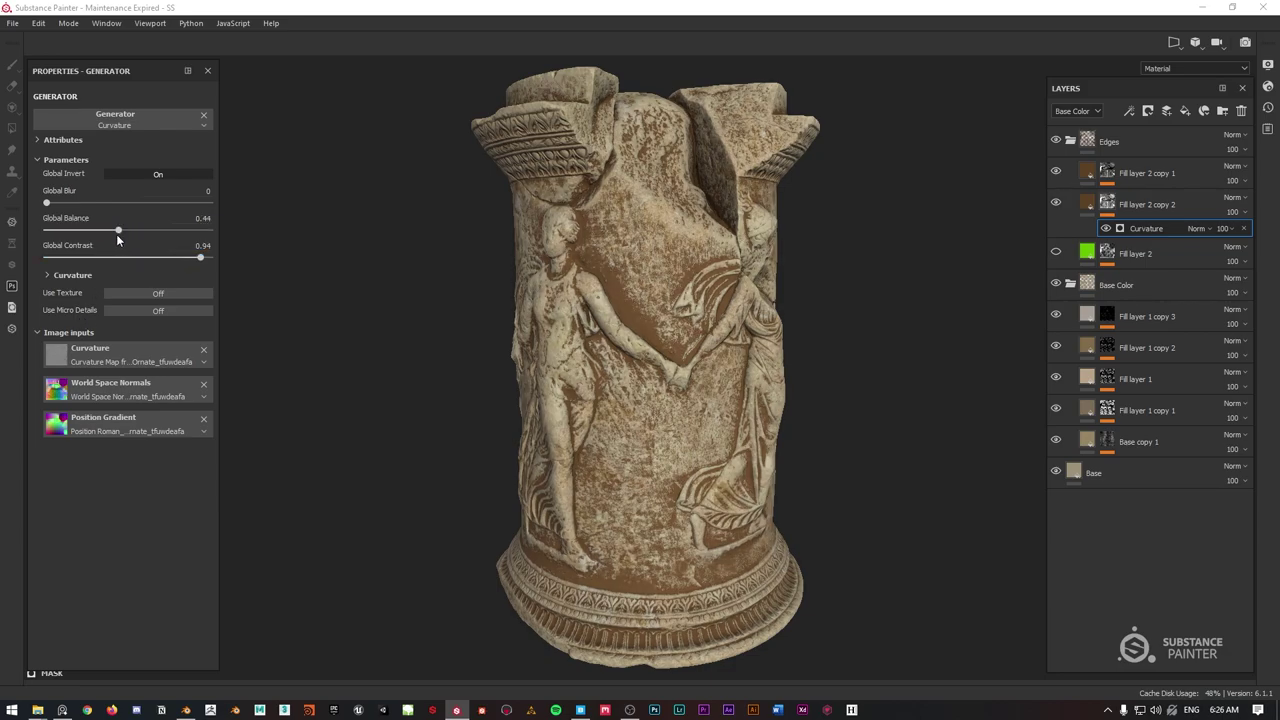
Set the base color of Fill layer 2 copy 2 to a lighter reddish brown, about R 0.297, G 0.170, B 0.092.
click(1140, 204)
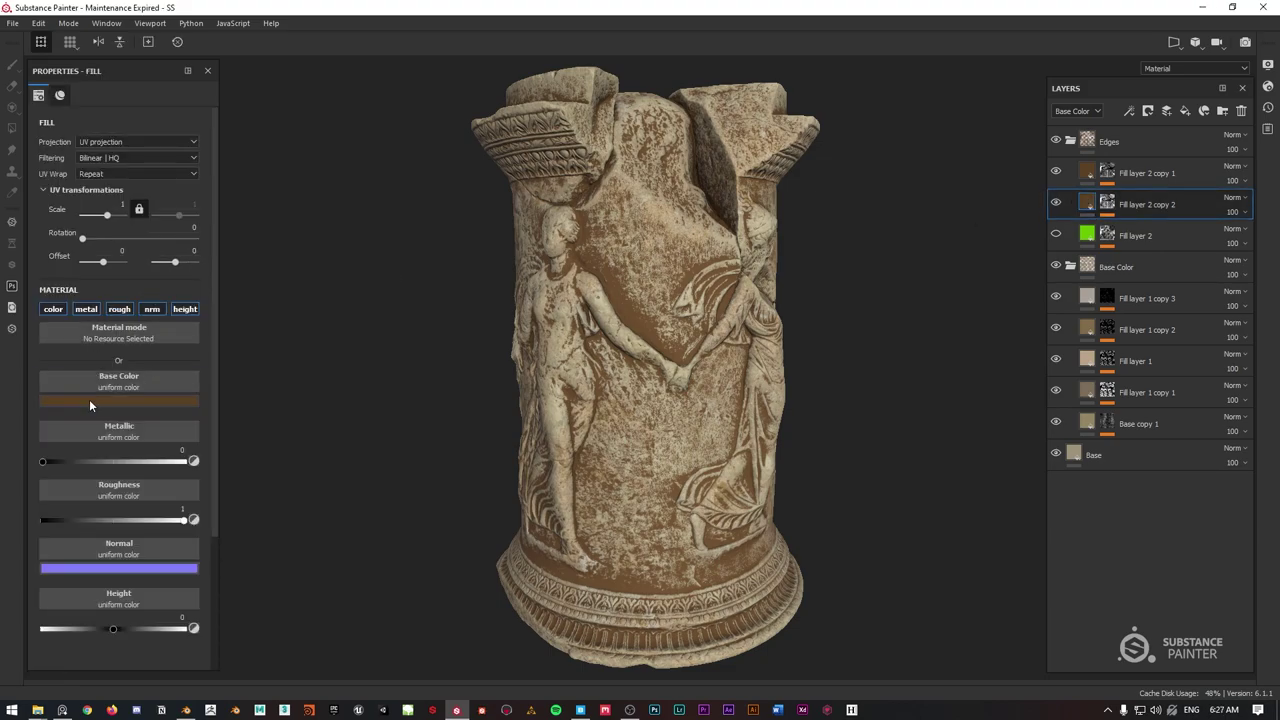
click(89, 400)
click(141, 490)
drag(141, 490, 136, 473)
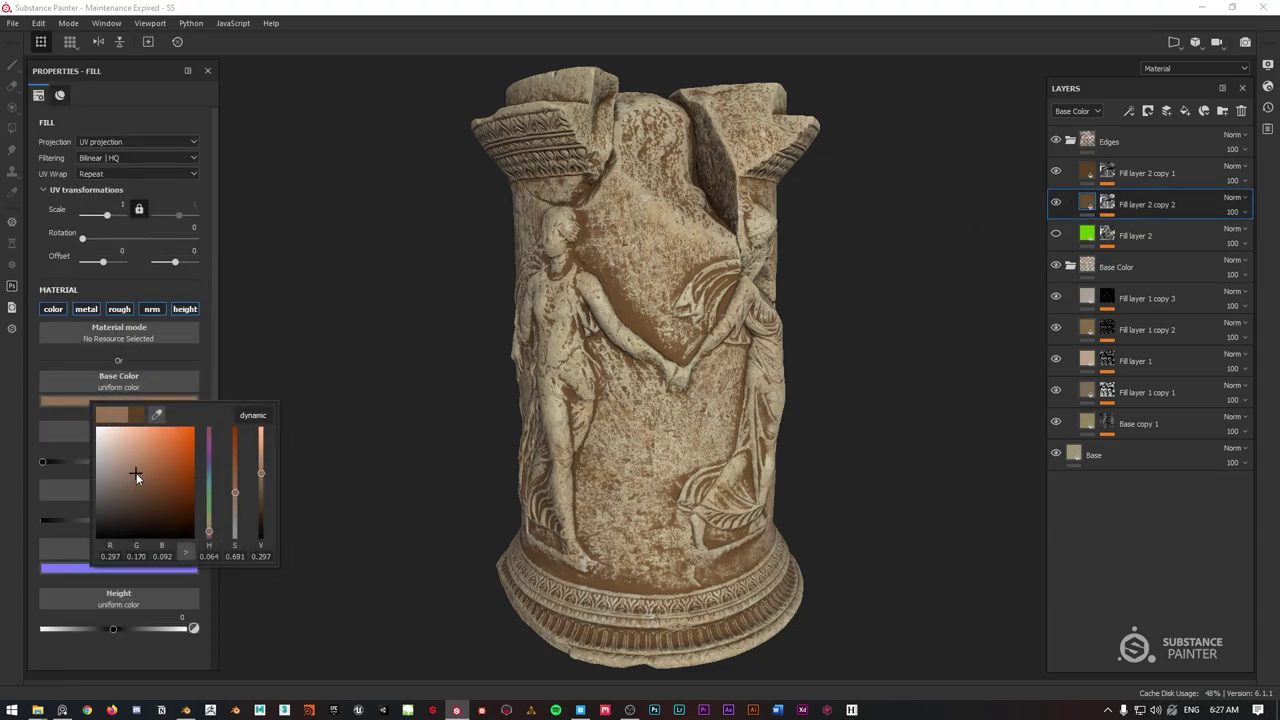
Set the Curvature generator of Fill layer 2 copy 1 to Global Balance 0.63 and Global Contrast 0.6.
click(1106, 174)
click(1130, 200)
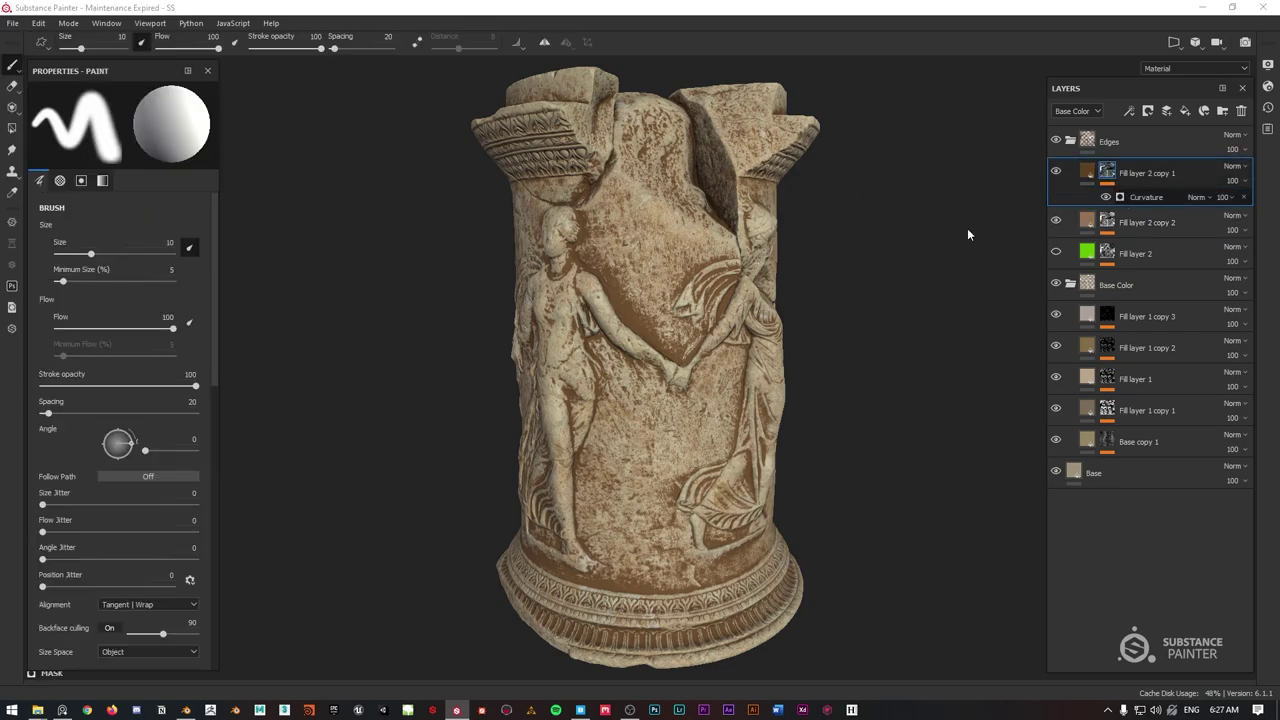
mouse_move(128, 230)
mouse_down()
mouse_move(161, 231)
mouse_move(149, 231)
mouse_up()
scroll(580, 241, up, 2)
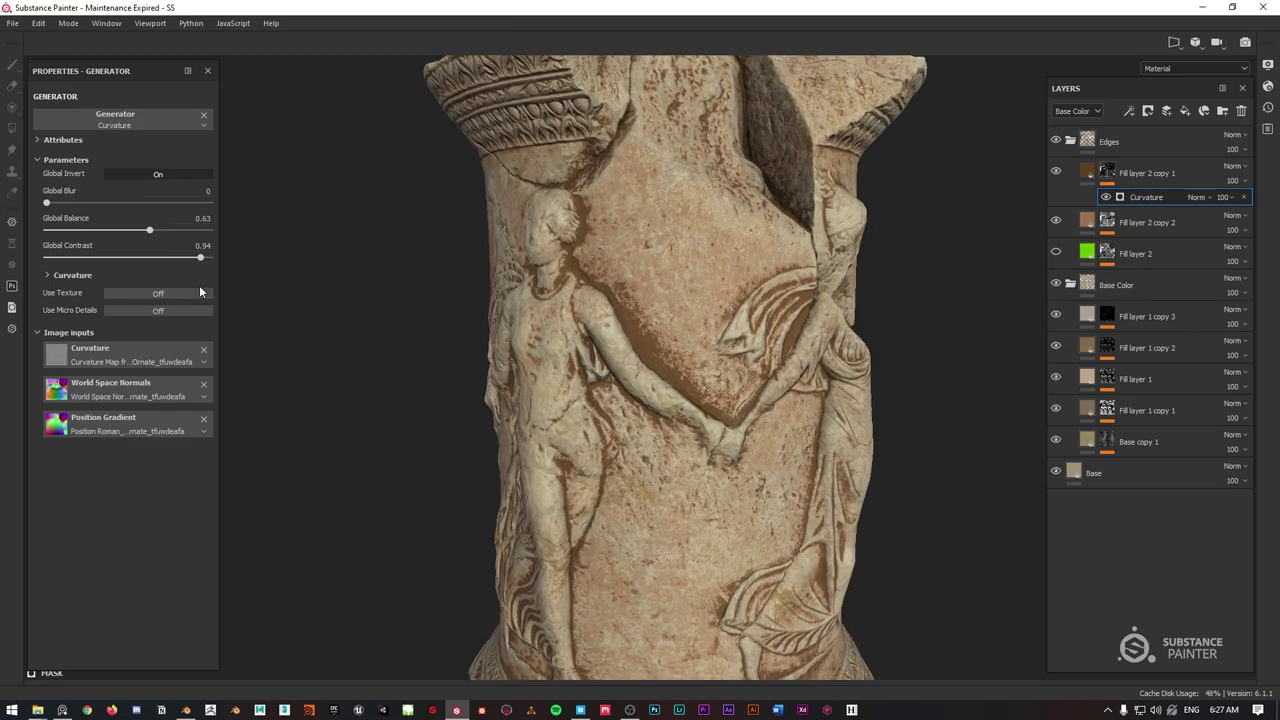
drag(148, 259, 144, 260)
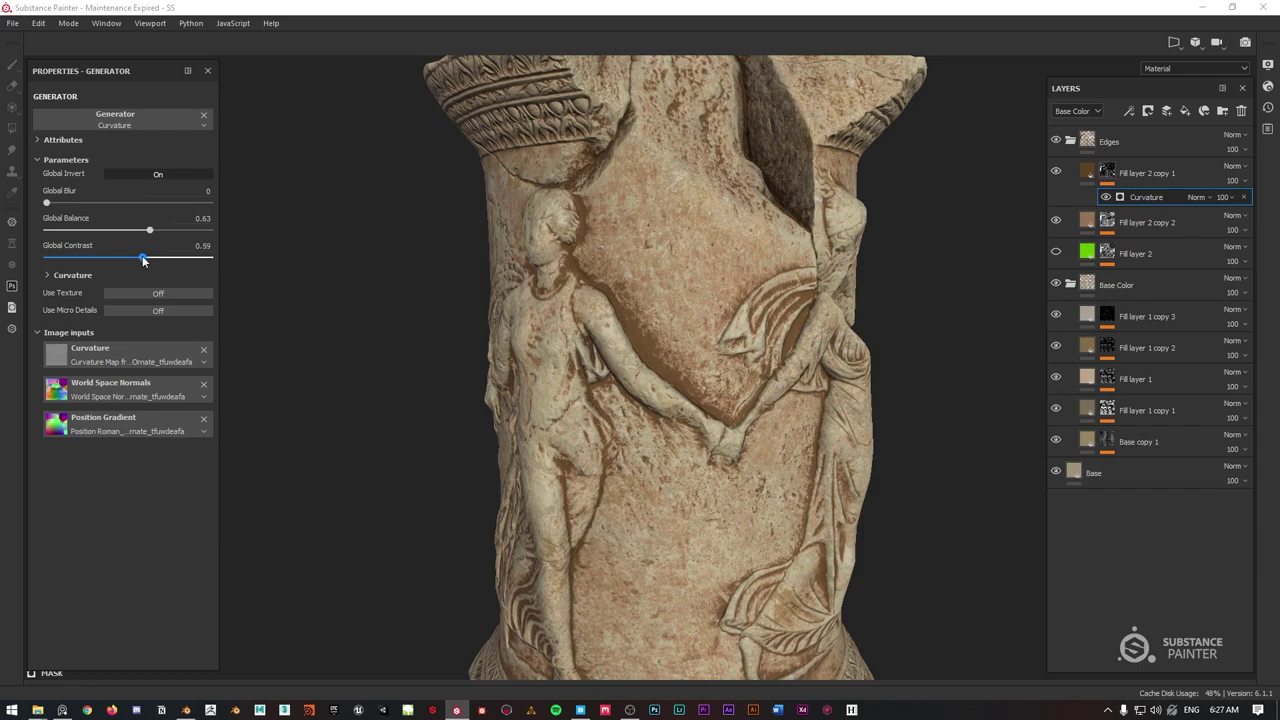
scroll(686, 235, up, 2)
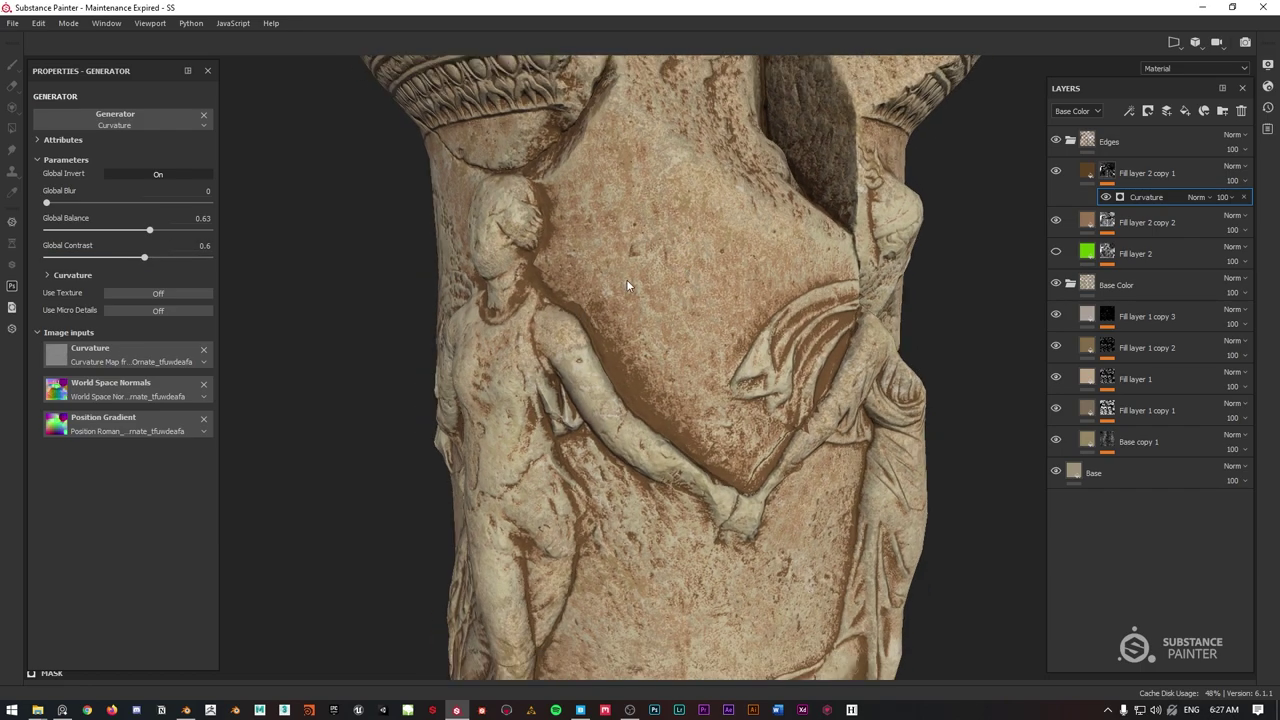
Set the base color of Fill layer 2 copy 1 to a muted grayish brown, about R 0.121, G 0.082, B 0.058.
click(1087, 172)
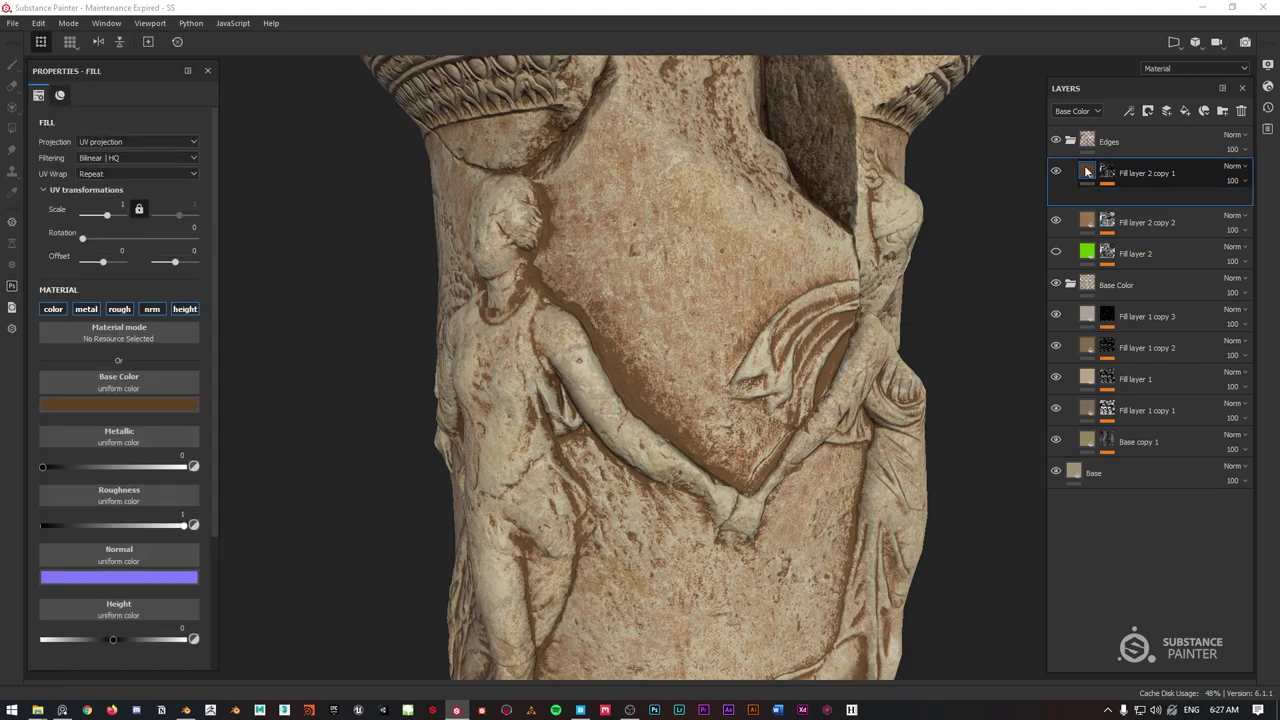
click(104, 401)
drag(140, 498, 139, 494)
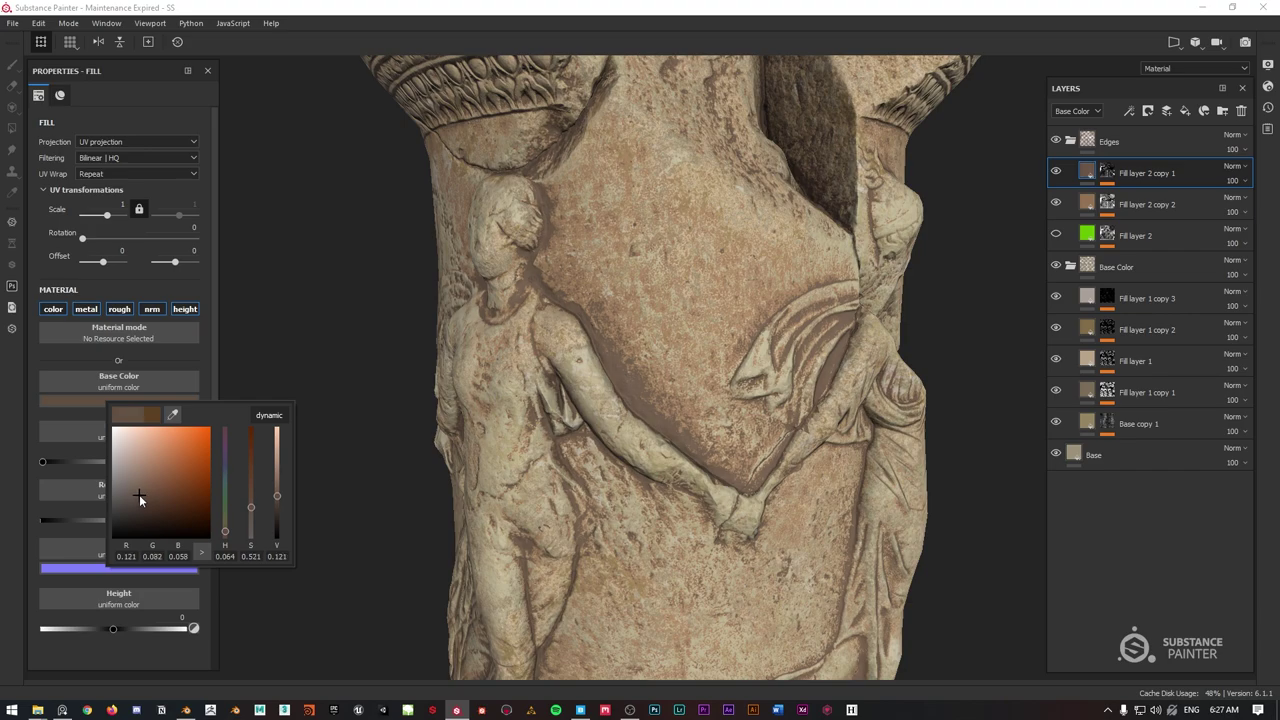
click(320, 302)
scroll(684, 319, down, 5)
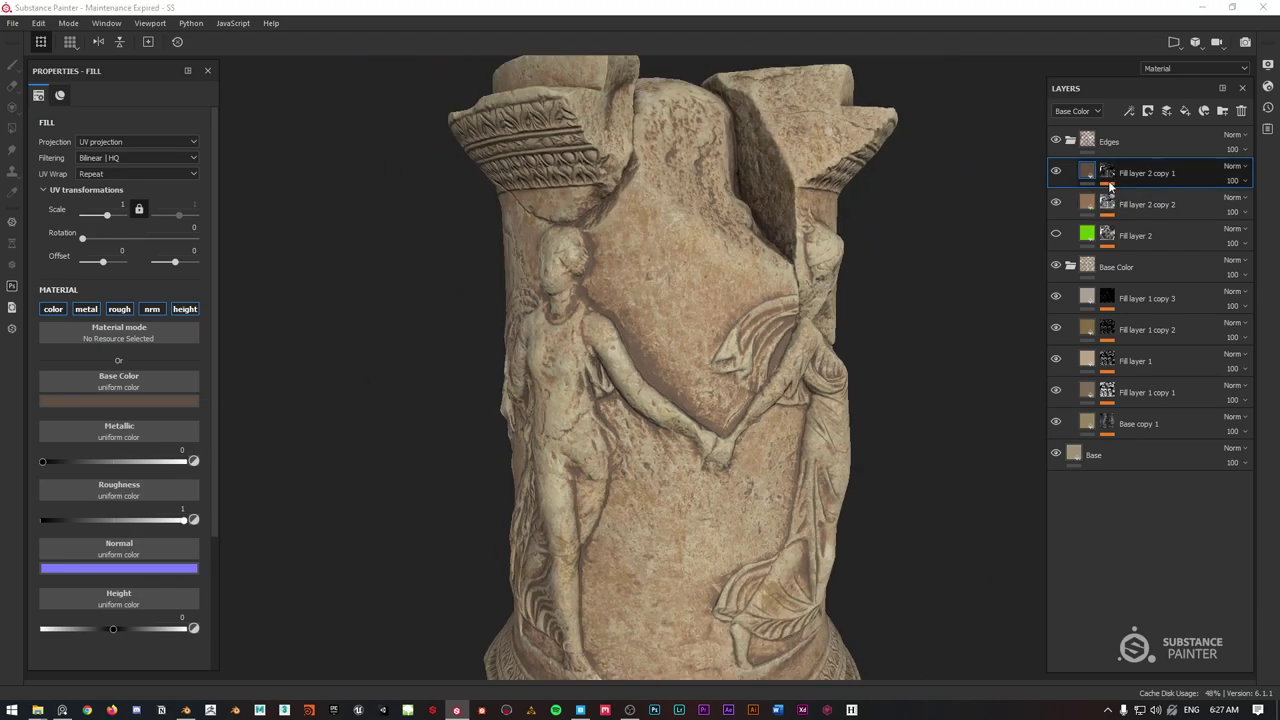
Add a Grunge Leaks fill with Subtract blending above the Curvature generator in the mask of Fill layer 2 copy 1.
click(1108, 178)
right_click(1113, 178)
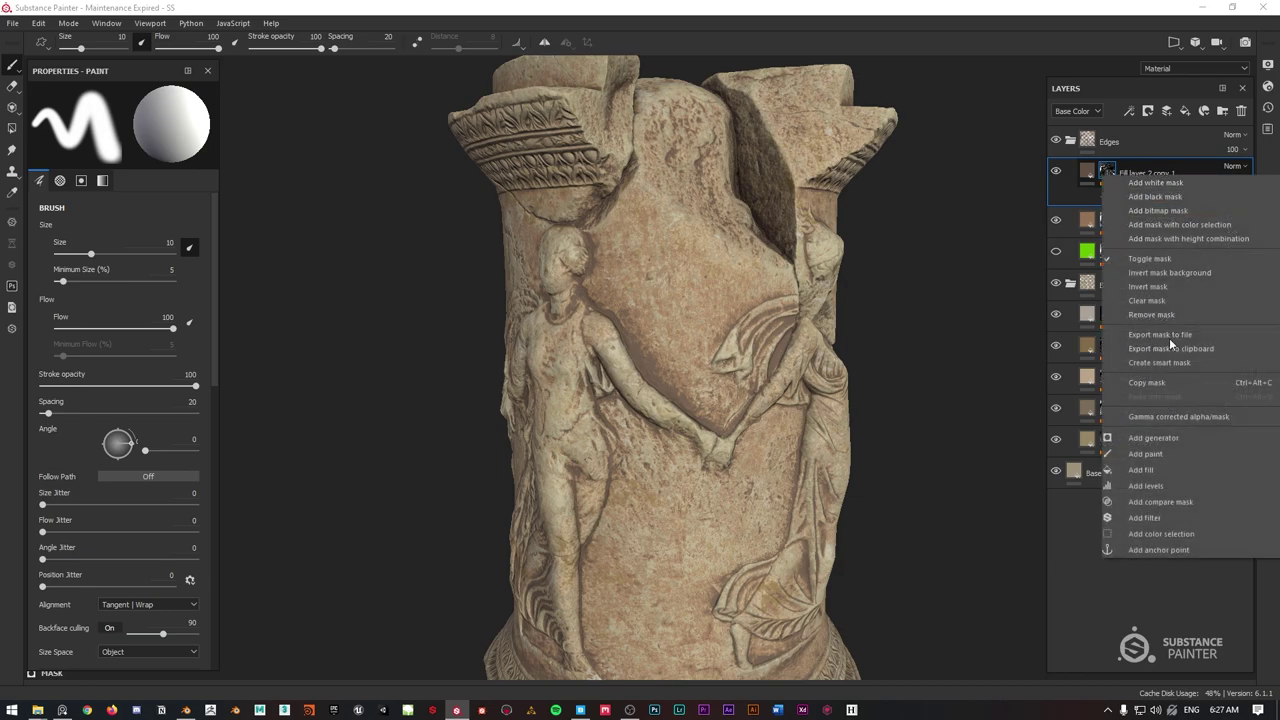
click(1150, 470)
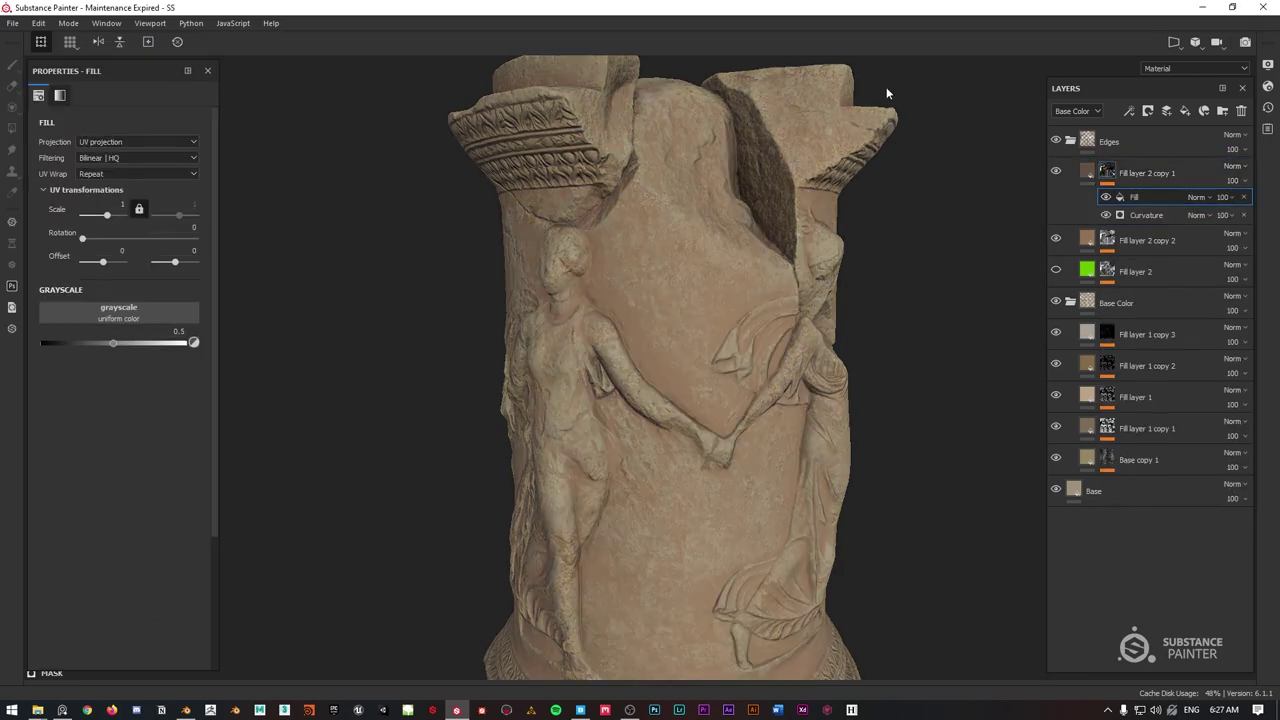
click(1198, 197)
click(1220, 337)
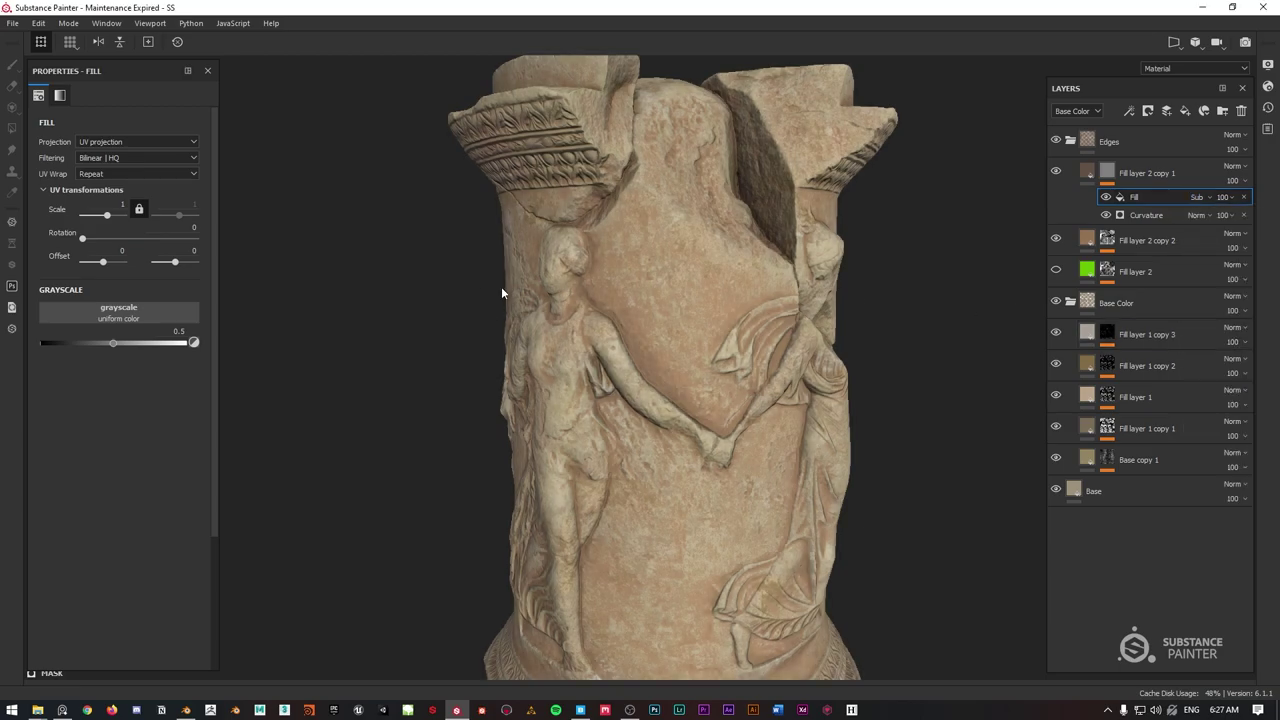
click(118, 311)
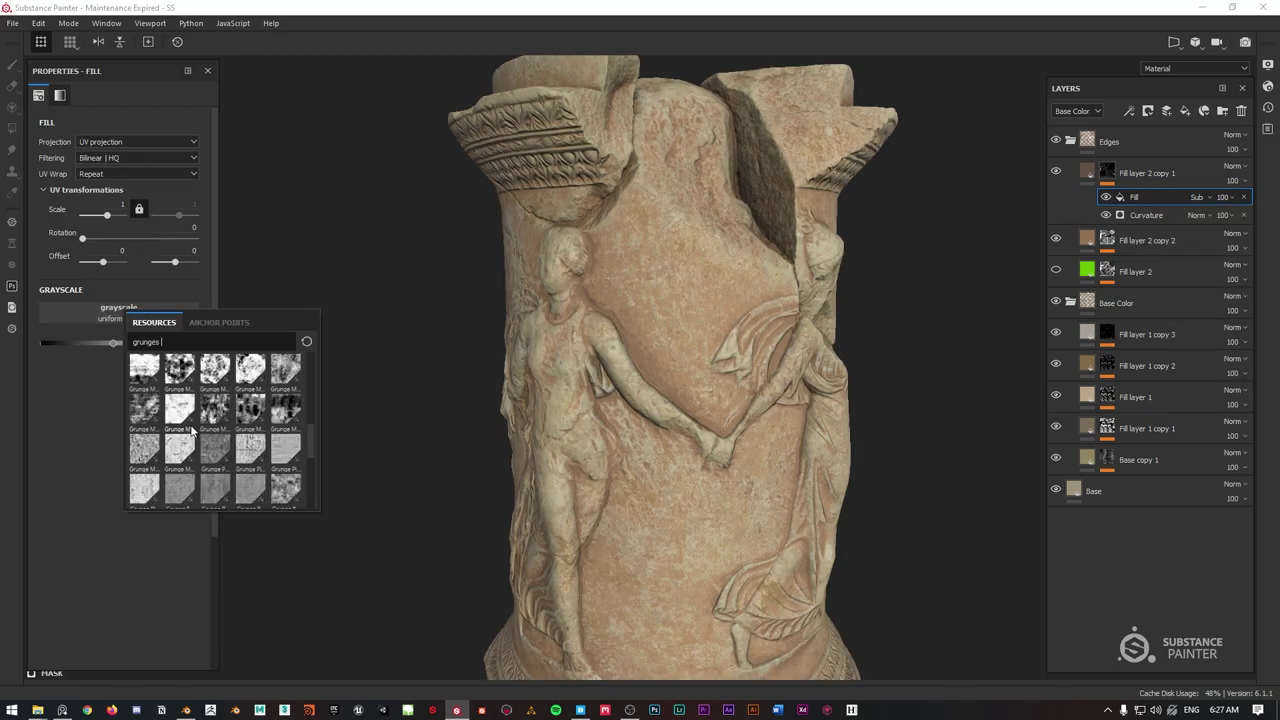
click(178, 452)
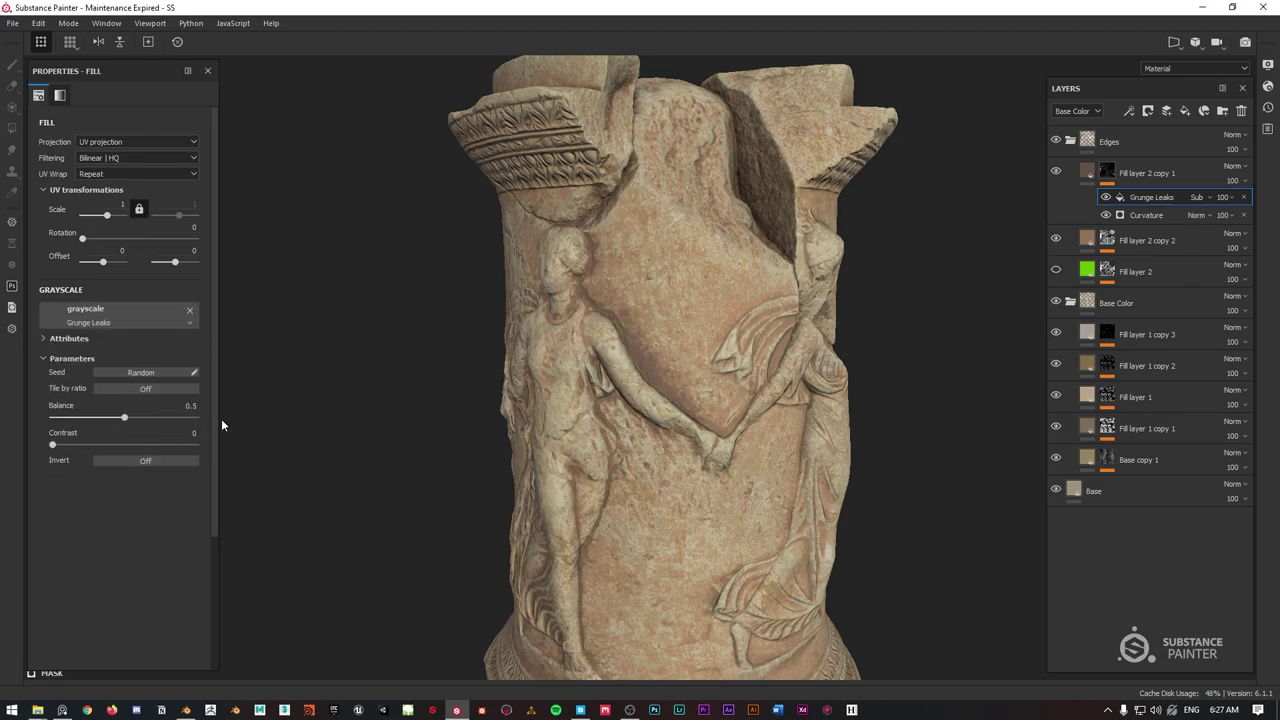
Set the Grunge Leaks balance to 0.56 and contrast to 0.94, judging the result in the mask-only view.
drag(124, 417, 142, 418)
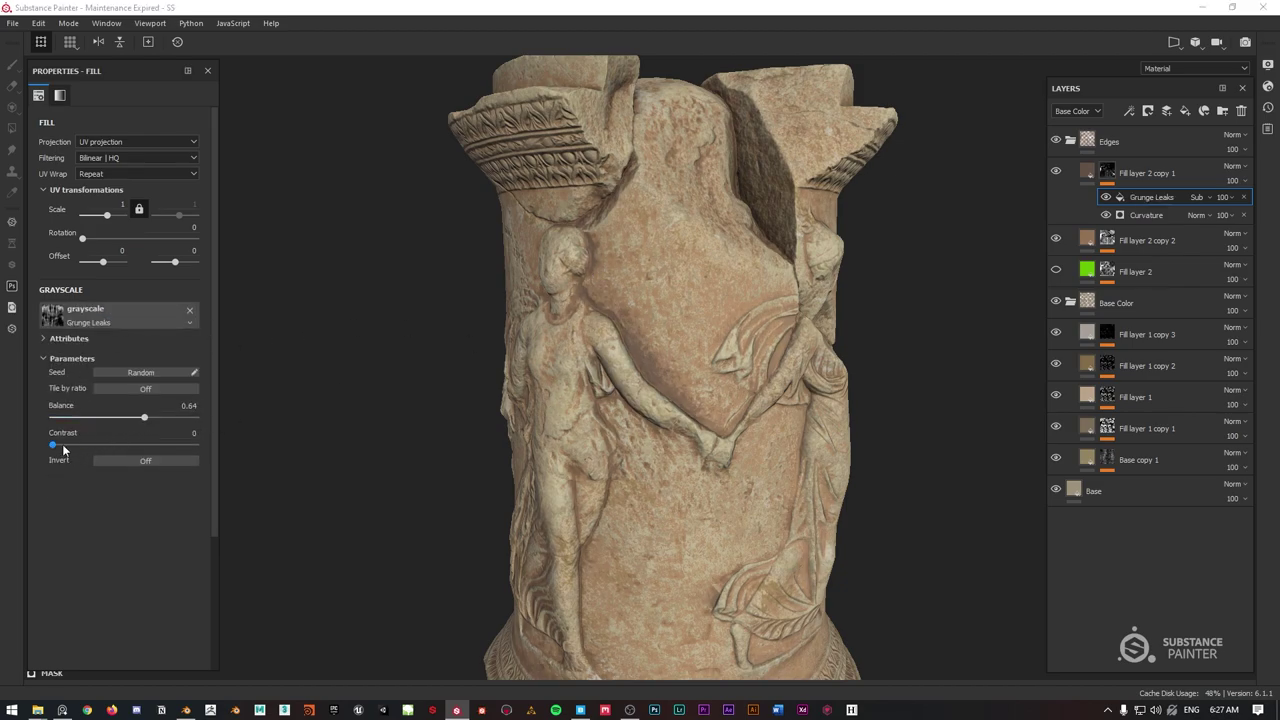
drag(62, 445, 175, 445)
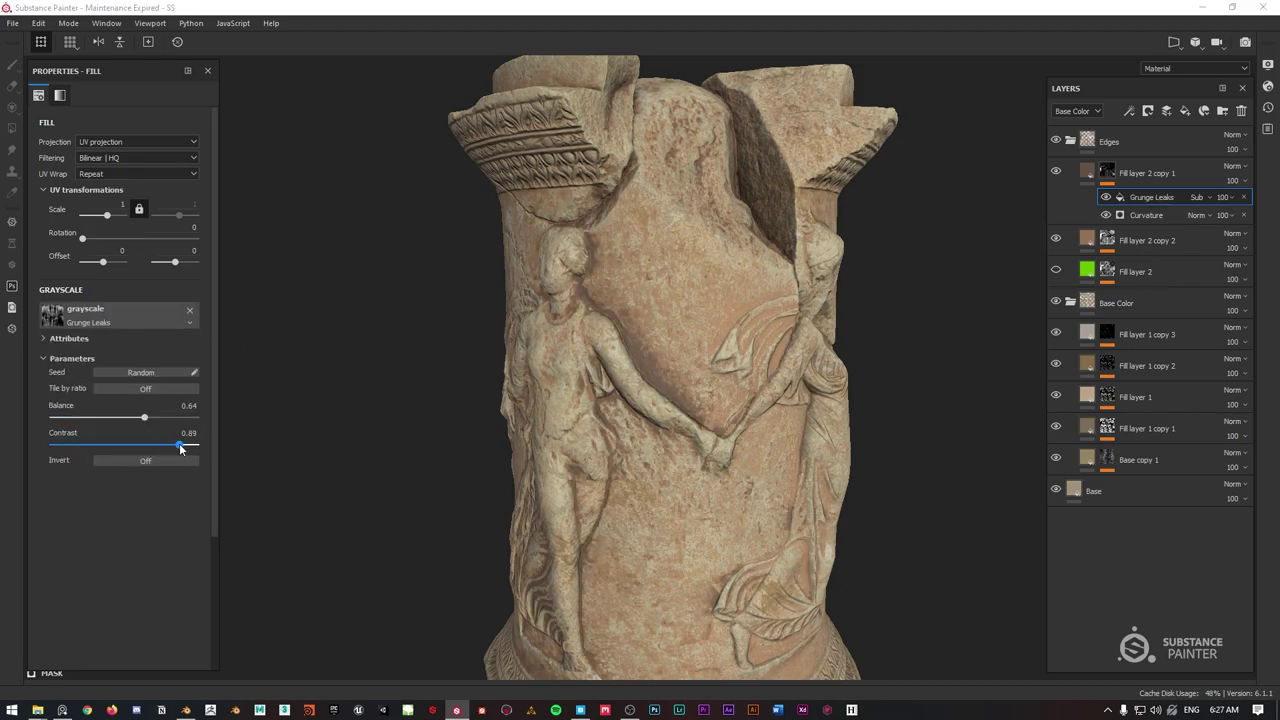
alt+click(1107, 172)
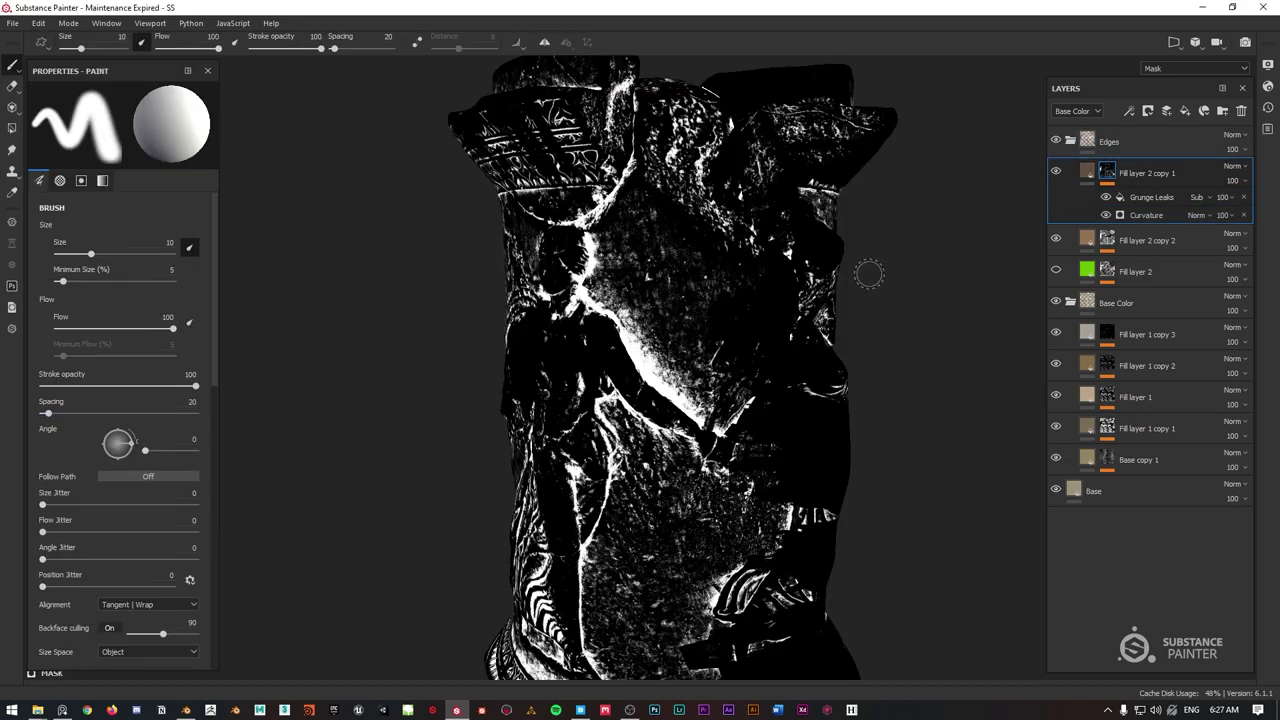
click(1140, 199)
mouse_move(144, 417)
mouse_down()
mouse_move(119, 421)
mouse_move(155, 421)
mouse_move(132, 430)
mouse_up()
Open the projection choices for the Grunge Leaks fill.
click(132, 143)
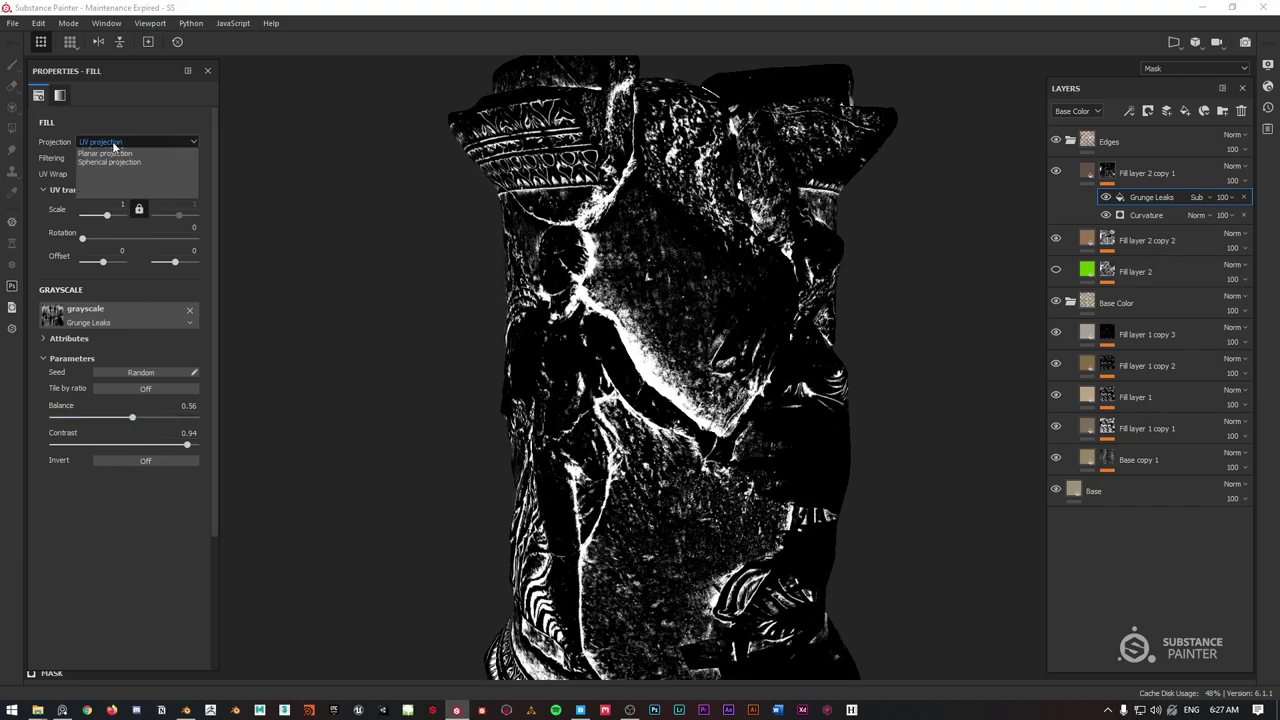
Switch the Grunge Leaks fill in the mask of Fill layer 2 copy 1 to tri-planar projection and set its balance to 0.58.
click(110, 164)
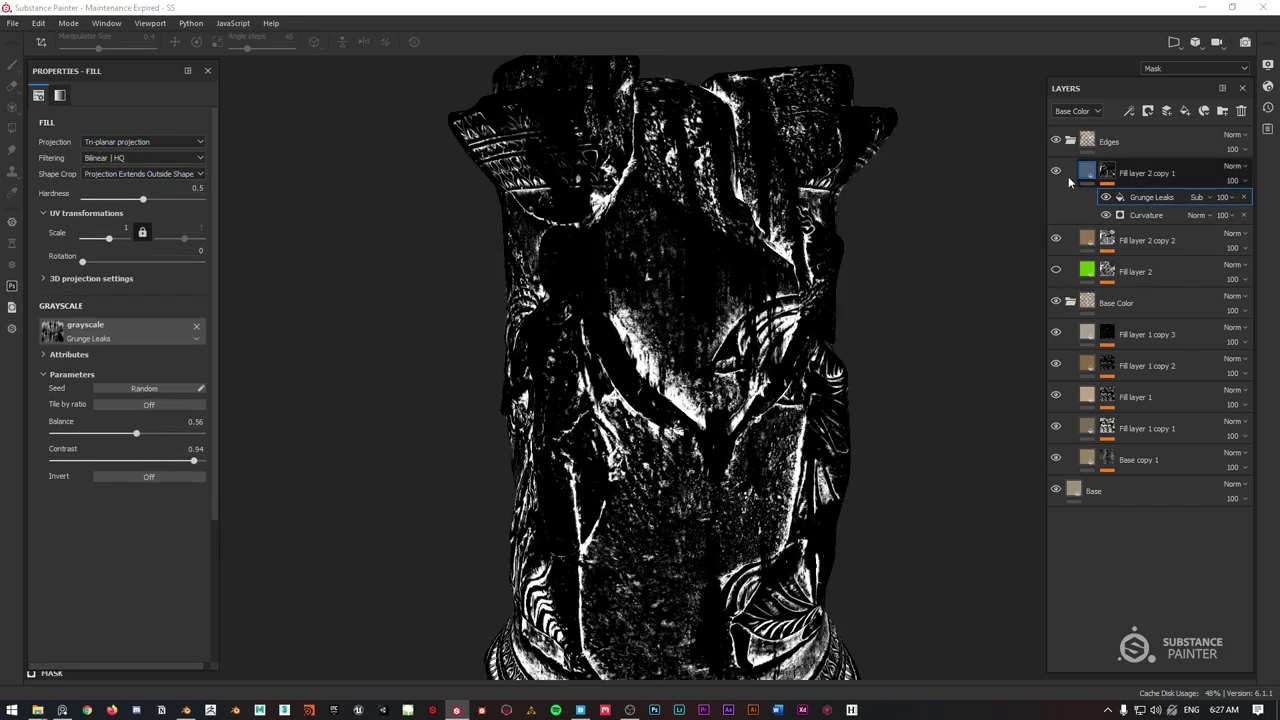
alt+drag(730, 300, 686, 285)
alt+drag(765, 281, 749, 341)
drag(136, 433, 139, 434)
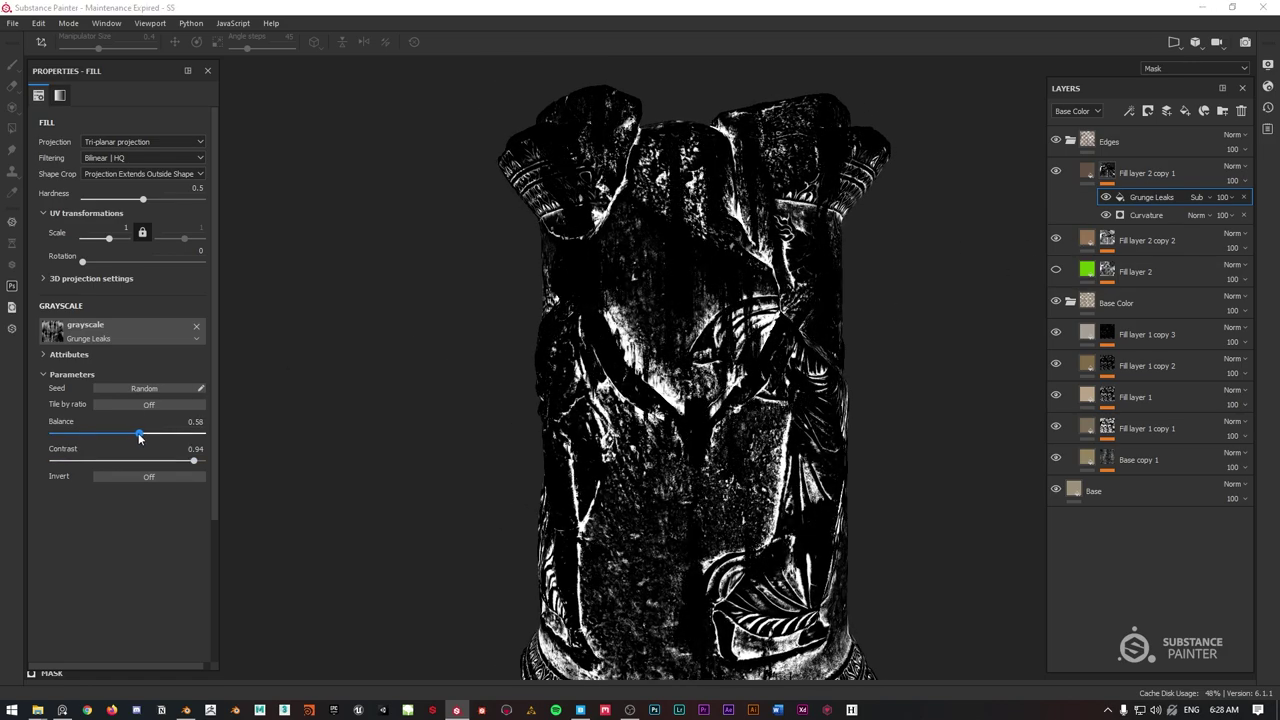
key(m)
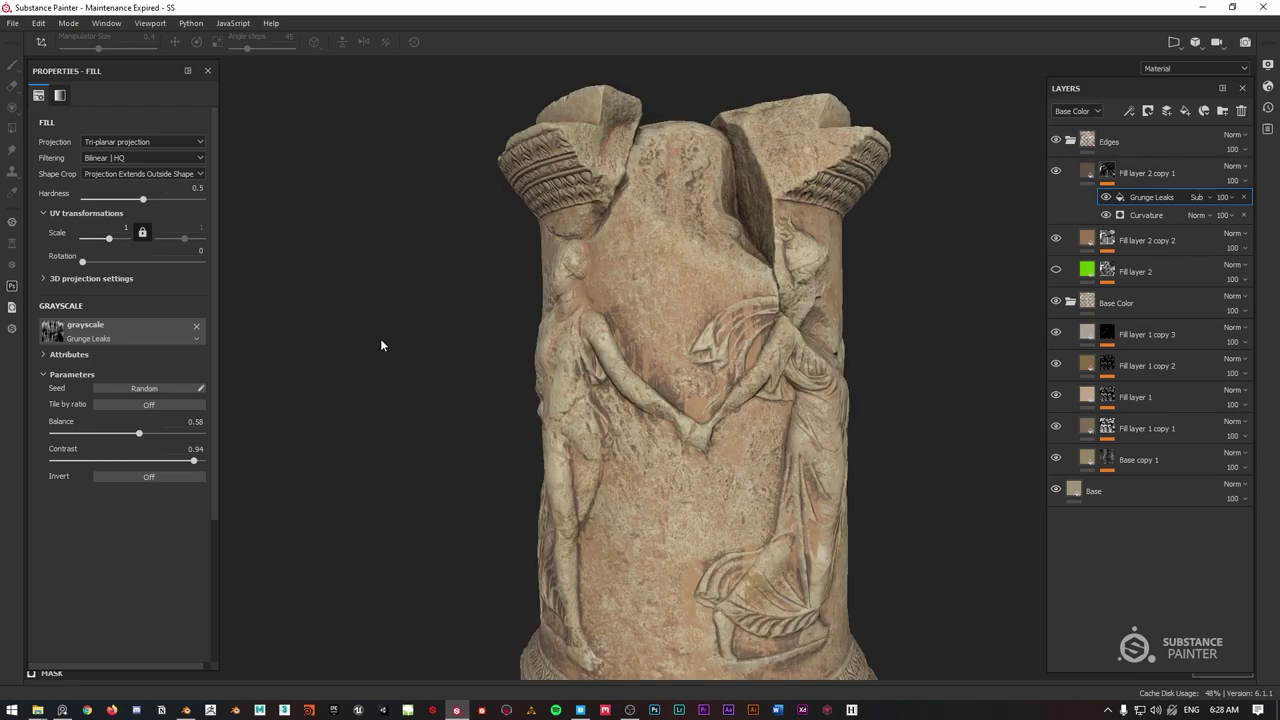
alt+drag(660, 277, 1125, 213)
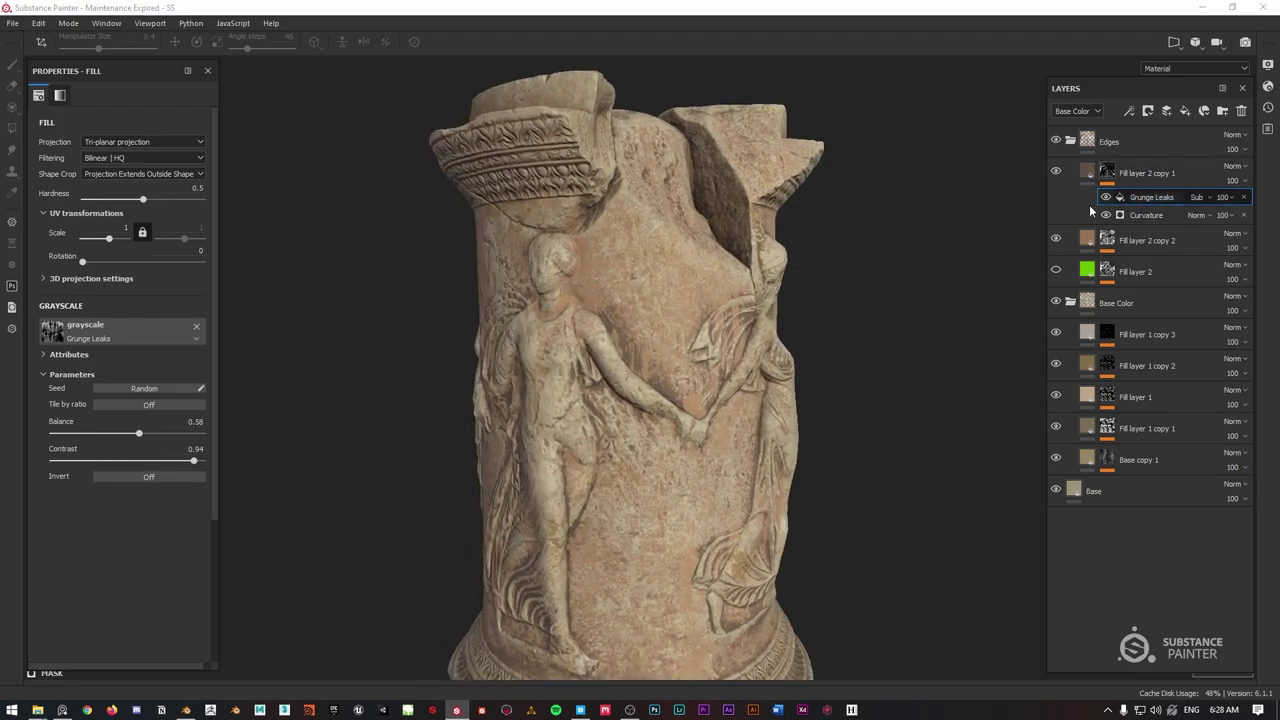
Replace the mask's Grunge Leaks texture with Grunge Plaster Painted, with contrast 0.9 and balance 0.09.
click(100, 331)
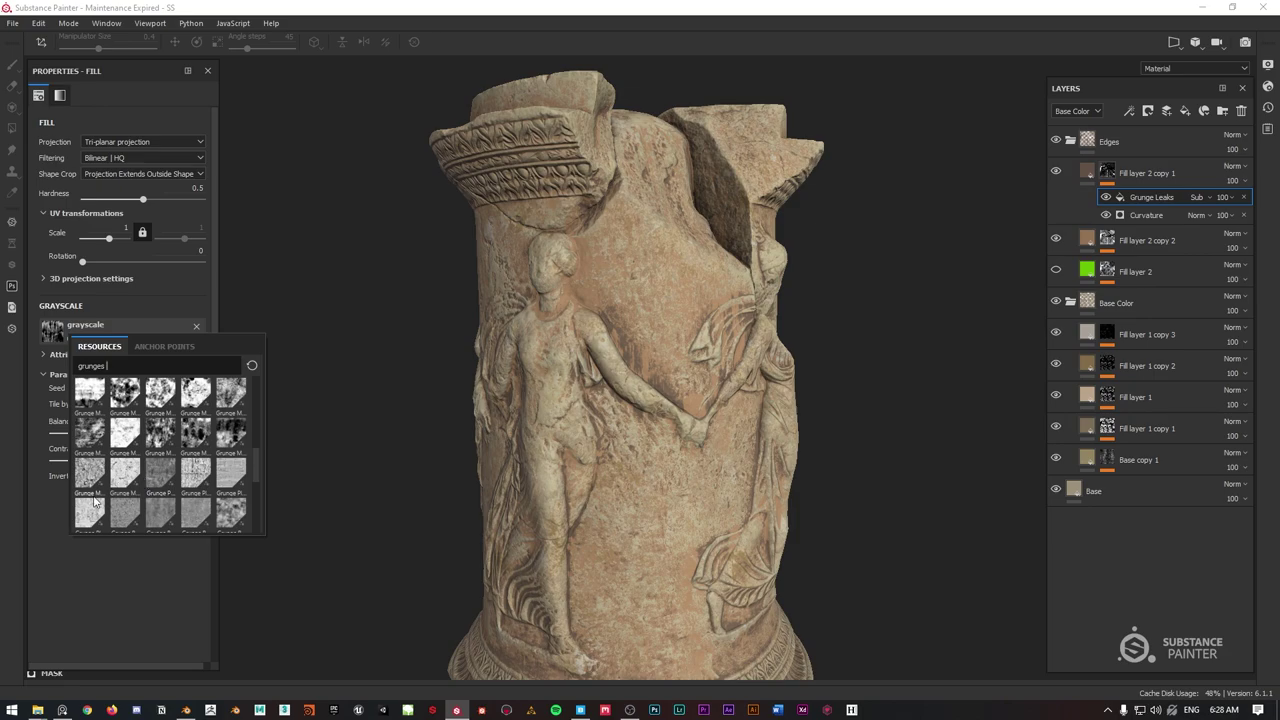
click(150, 478)
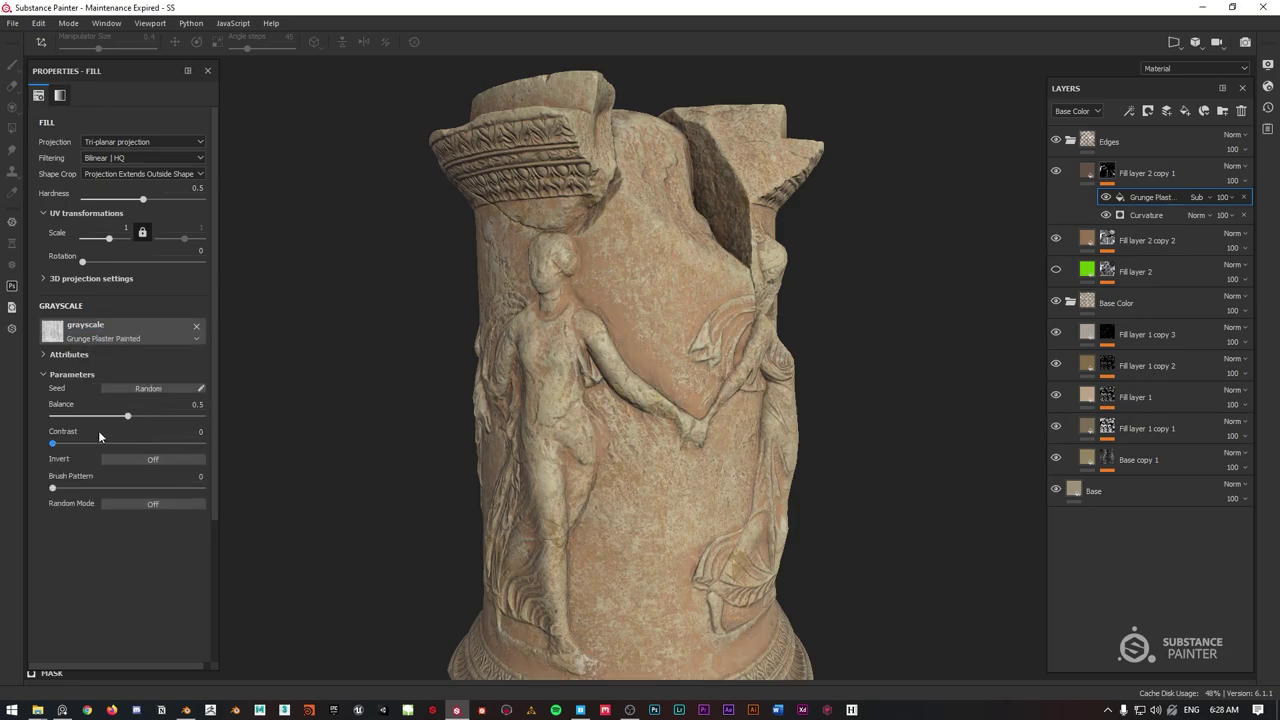
drag(54, 443, 187, 448)
drag(132, 416, 66, 419)
scroll(636, 336, down, 2)
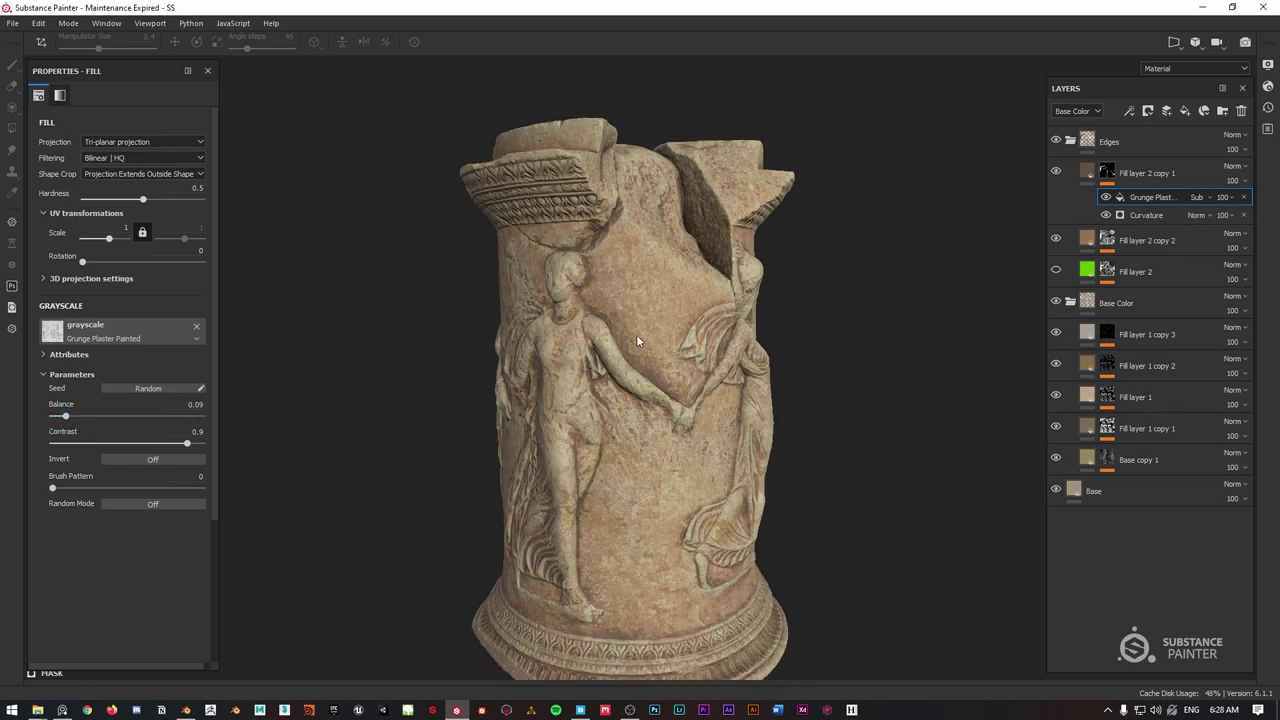
Compare the column's crevices close up with the plaster grunge effect shown and hidden.
scroll(634, 340, up, 1)
scroll(634, 340, up, 5)
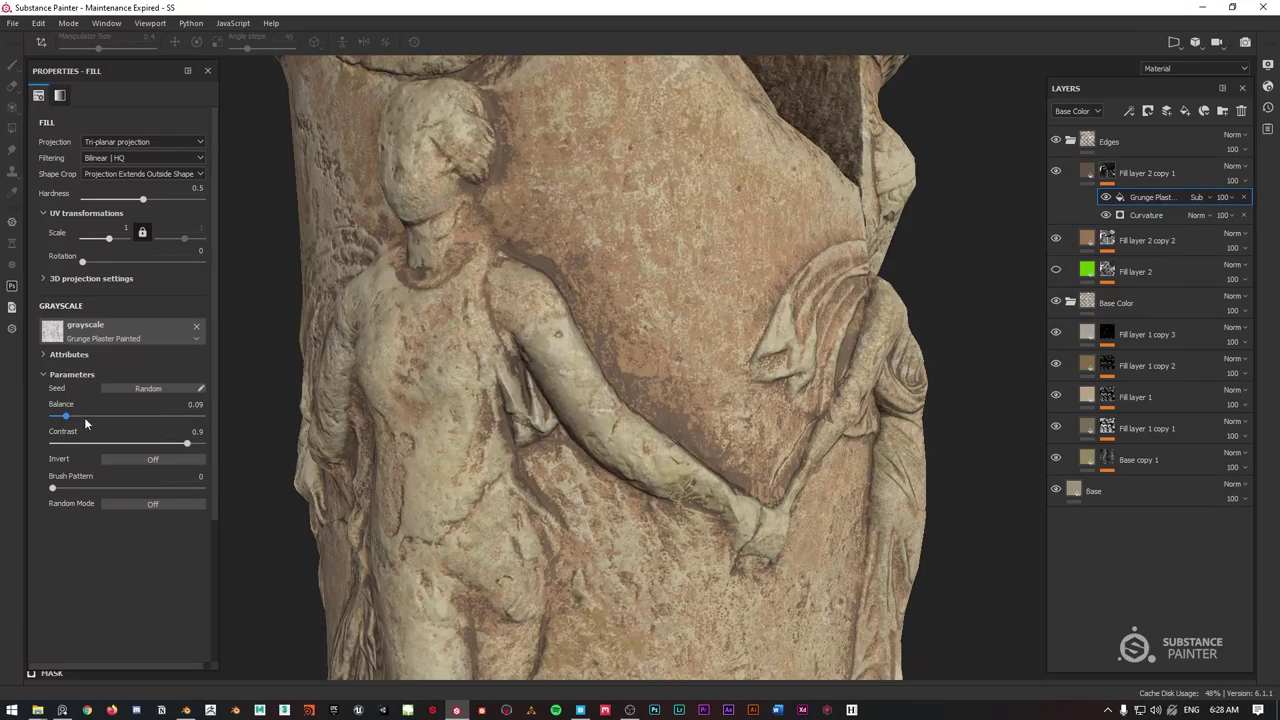
click(1107, 199)
click(1107, 199)
click(1107, 199)
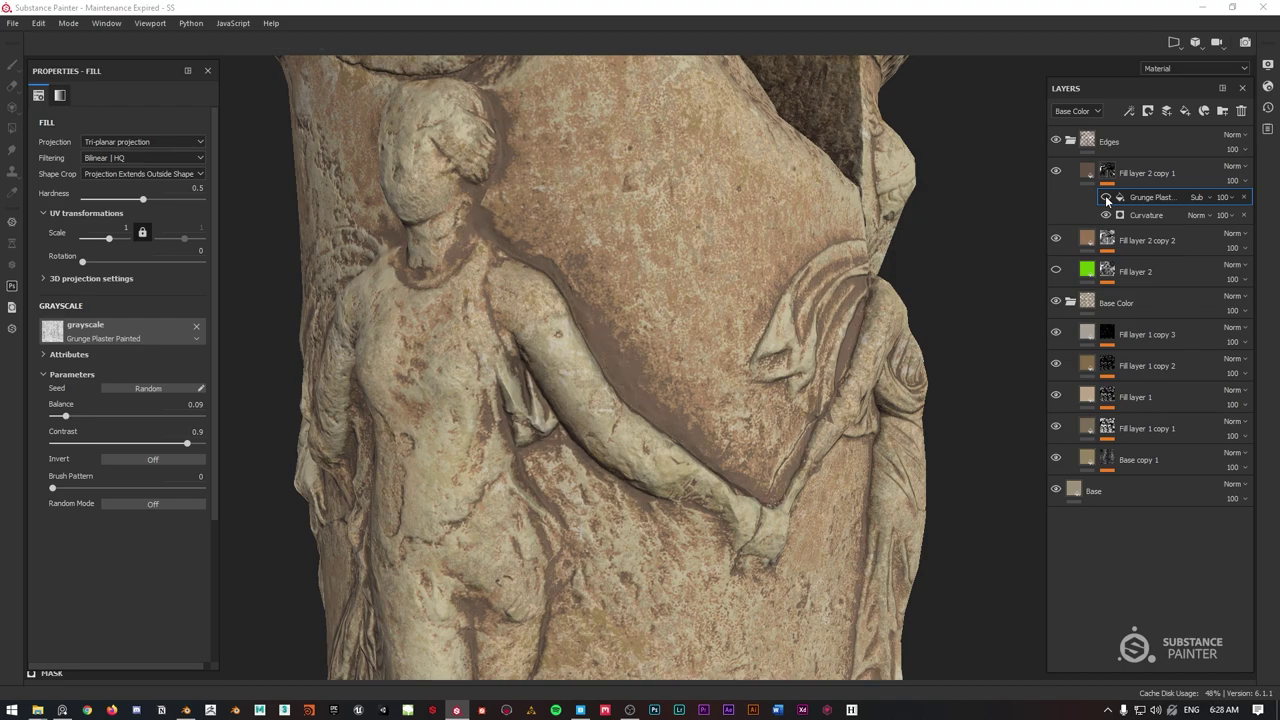
click(1107, 199)
click(1106, 198)
click(1106, 198)
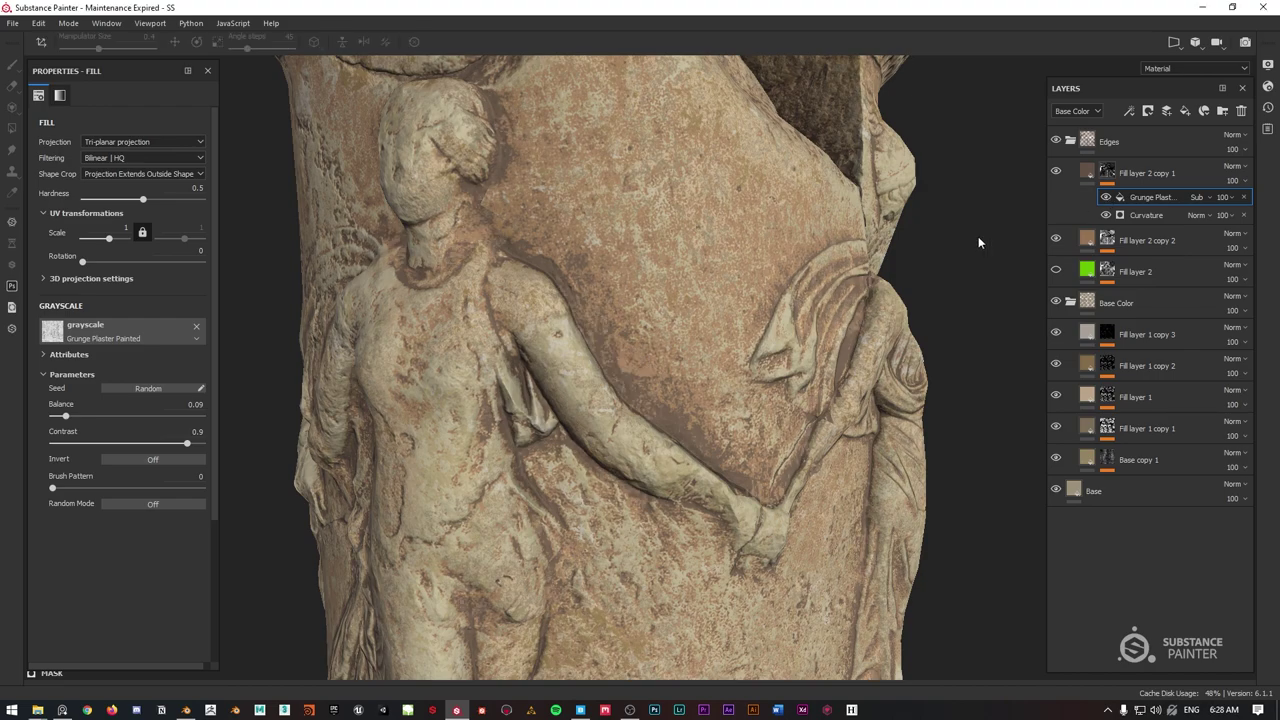
scroll(743, 290, up, 3)
scroll(742, 270, down, 5)
scroll(741, 260, down, 5)
alt+drag(741, 260, 670, 280)
Toggle the visibility of Fill layer 2, Fill layer 2 copy 2 and Fill layer 2 copy 1 to examine each layer's contribution.
click(1055, 271)
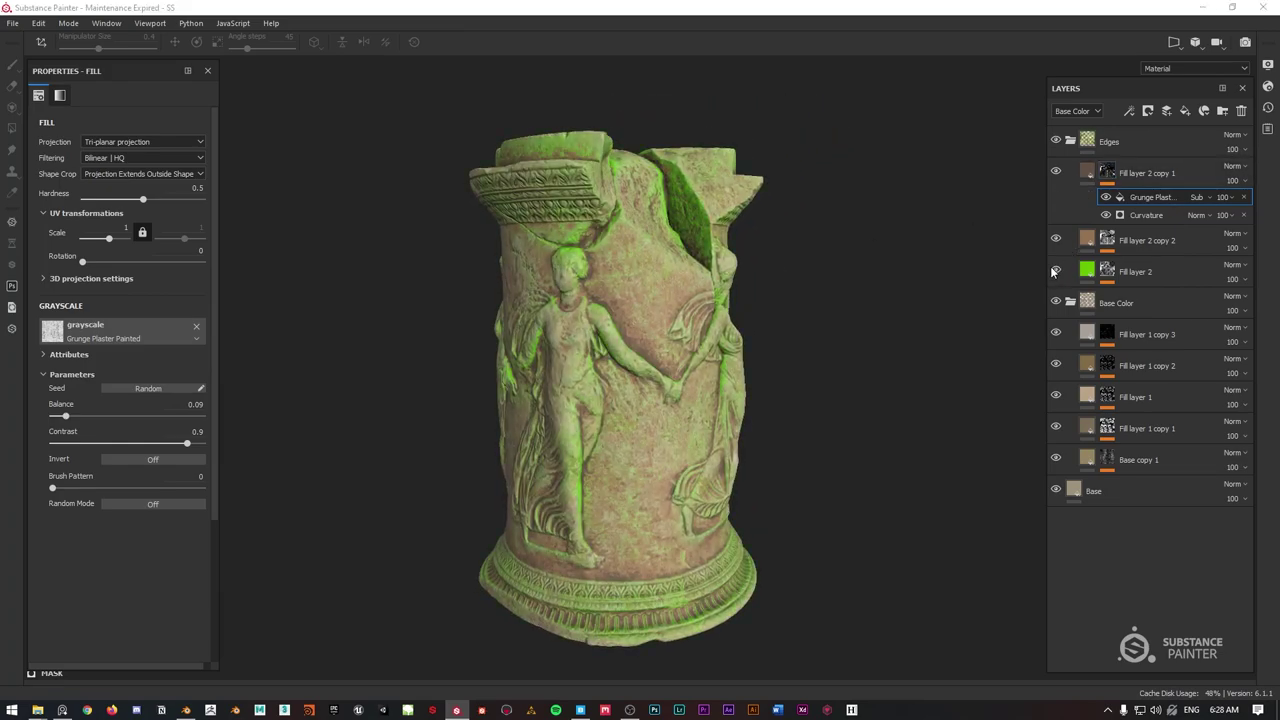
click(1055, 271)
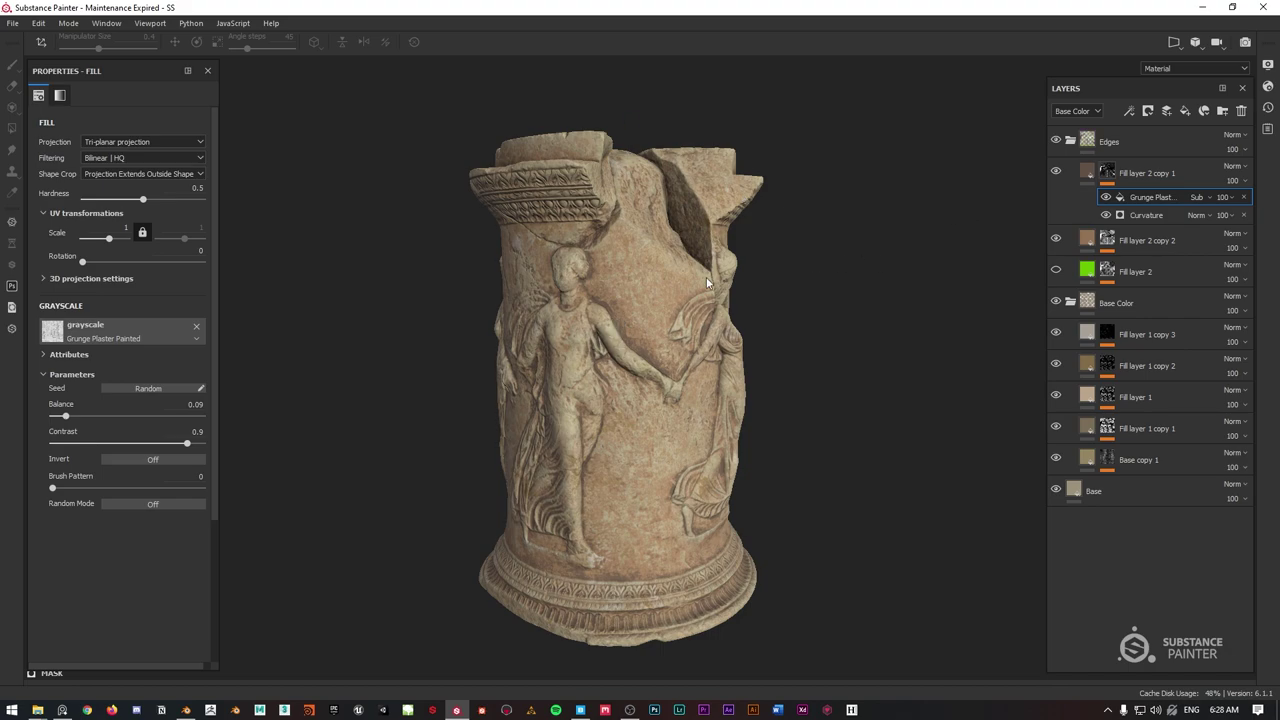
scroll(706, 277, up, 4)
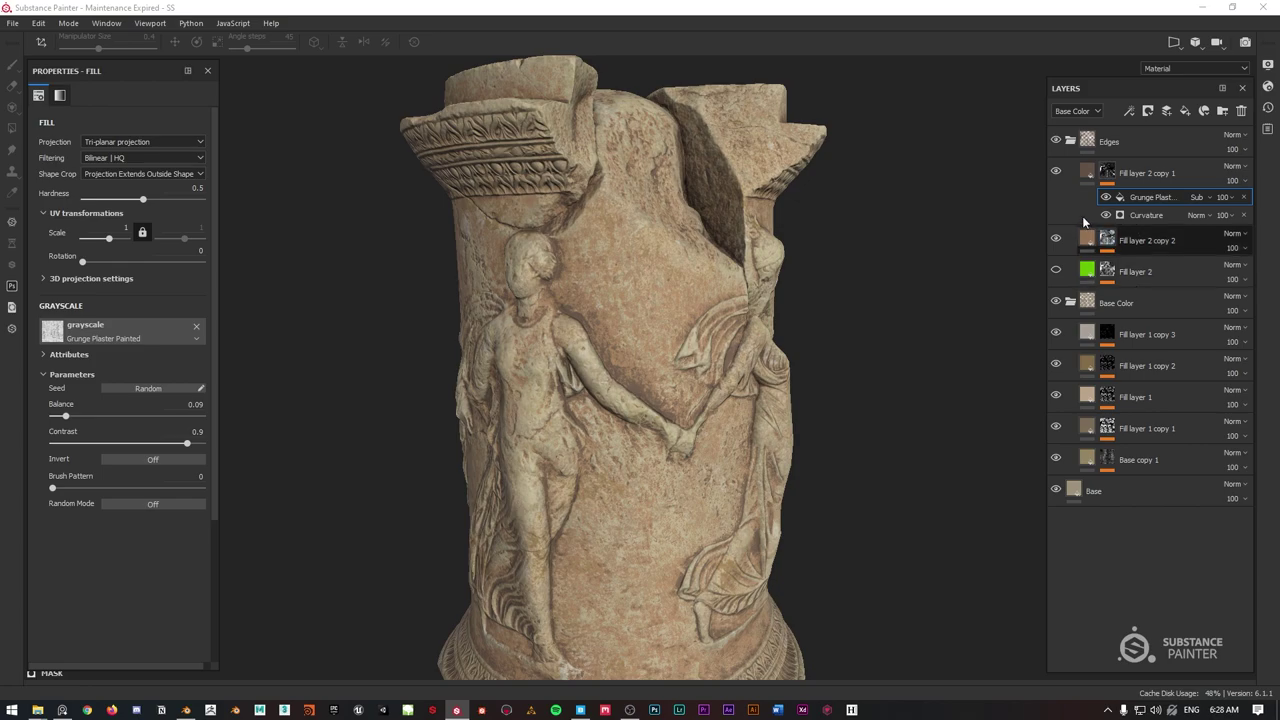
click(1088, 176)
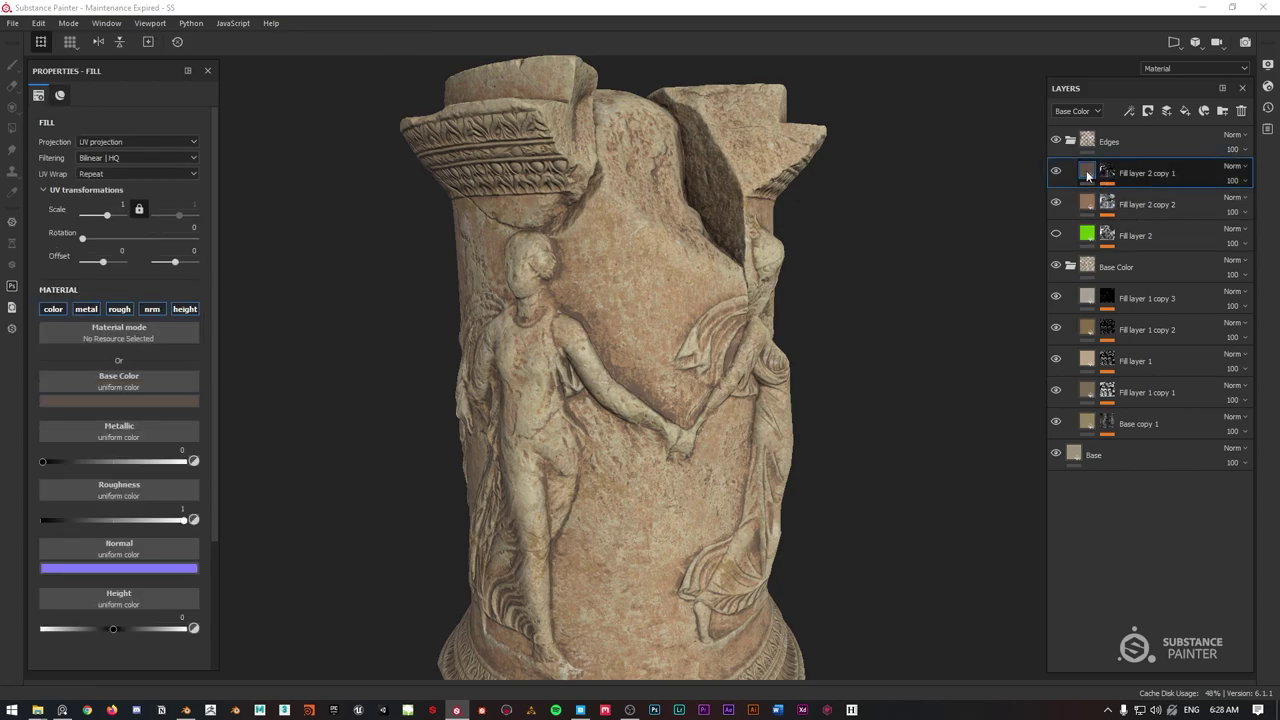
click(1055, 204)
click(1055, 204)
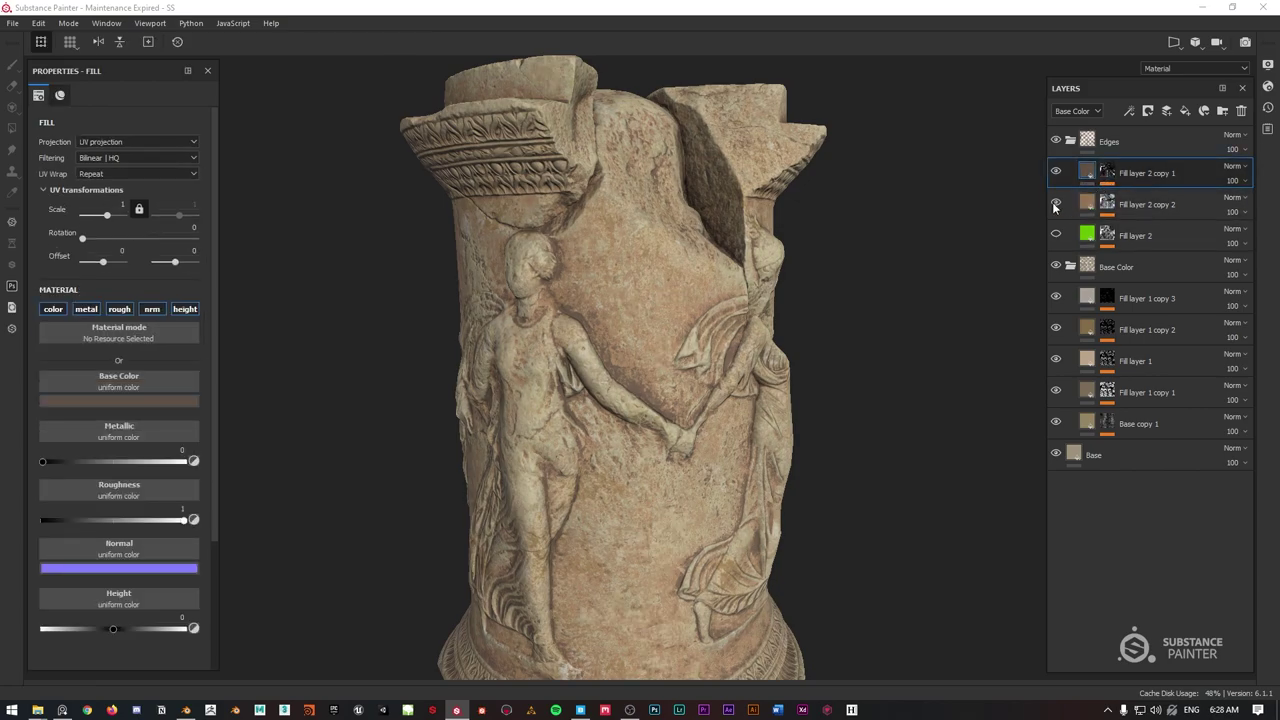
click(1056, 173)
click(1056, 173)
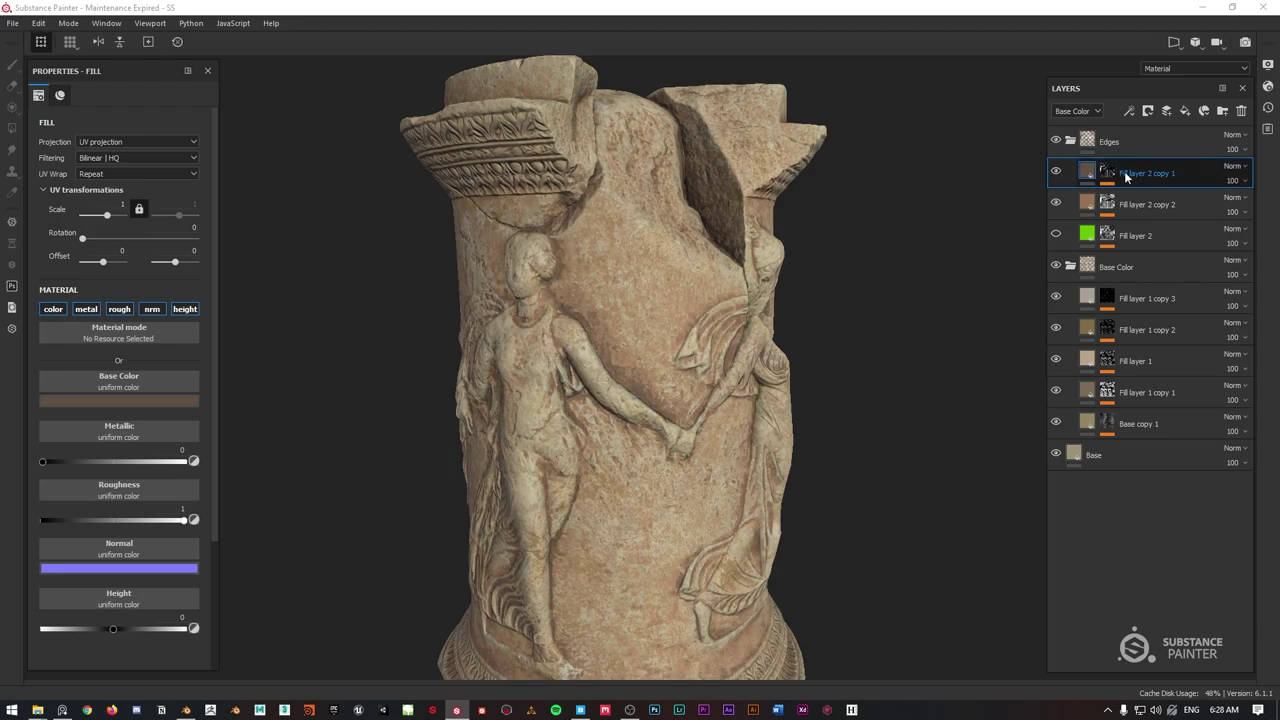
Duplicate Fill layer 2 copy 1 and darken the duplicate's base color to RGB 0.056, 0.041, 0.031.
key(ctrl+d)
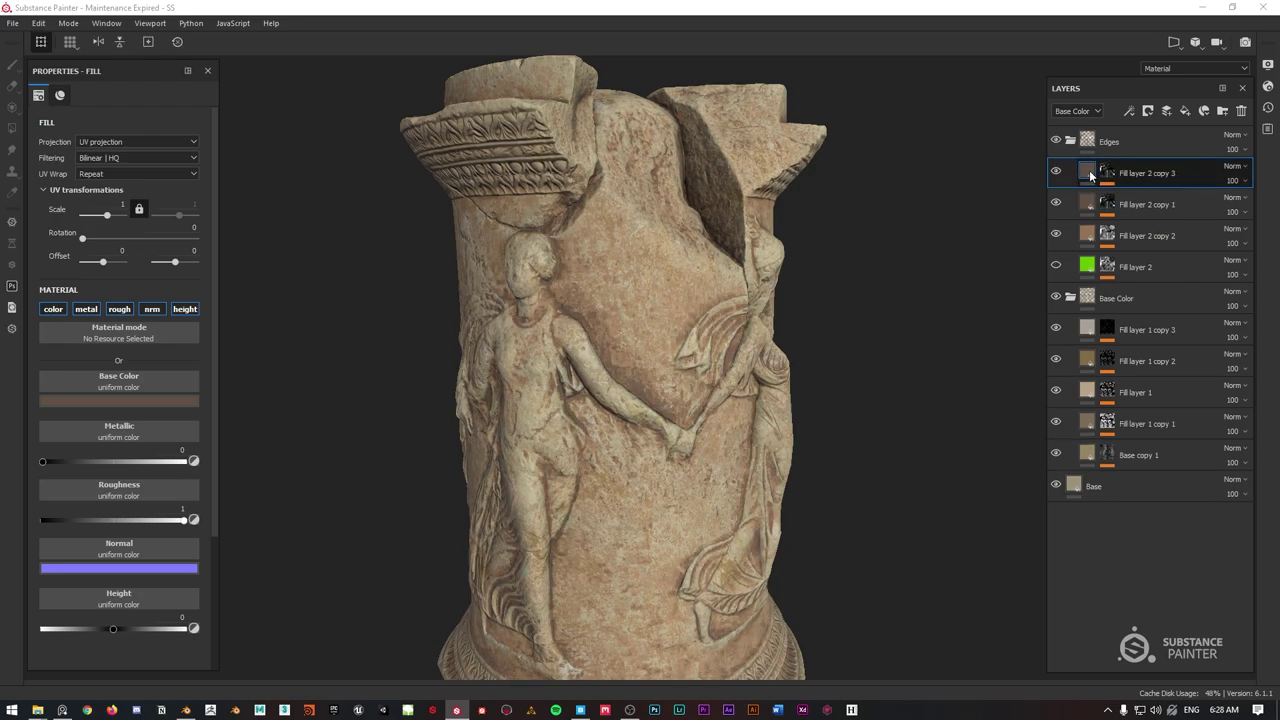
click(137, 400)
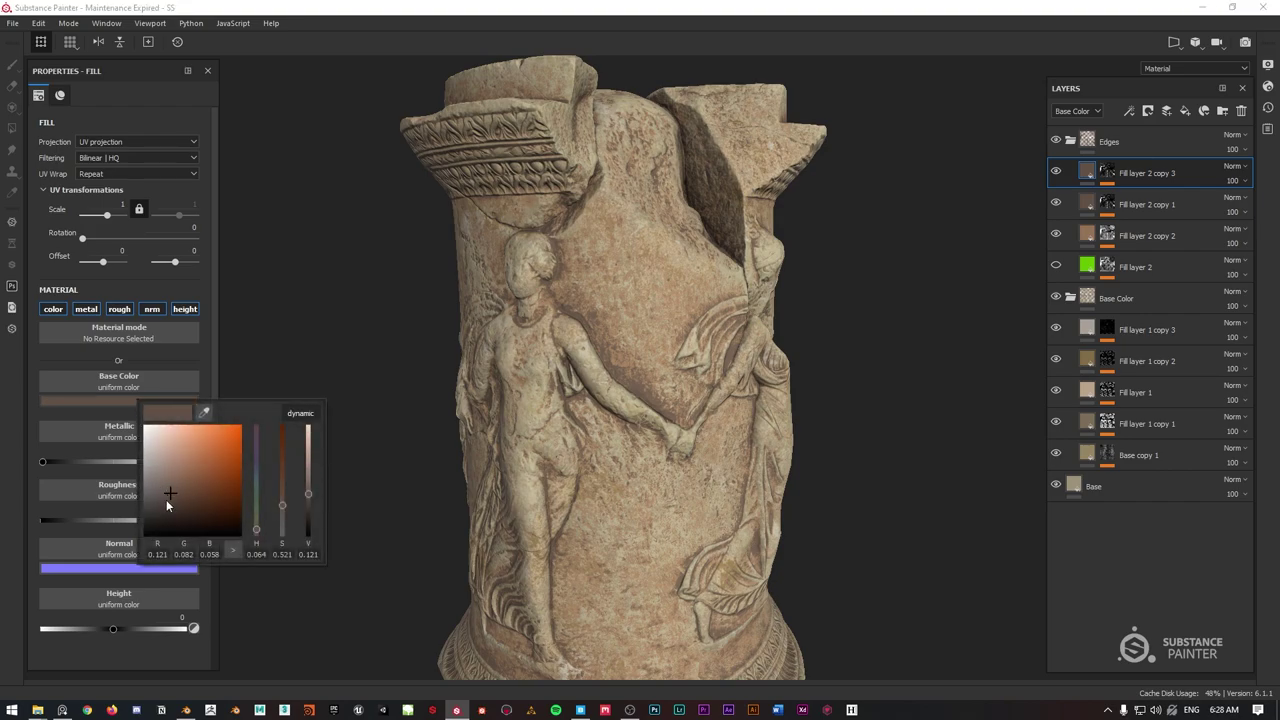
drag(166, 499, 166, 511)
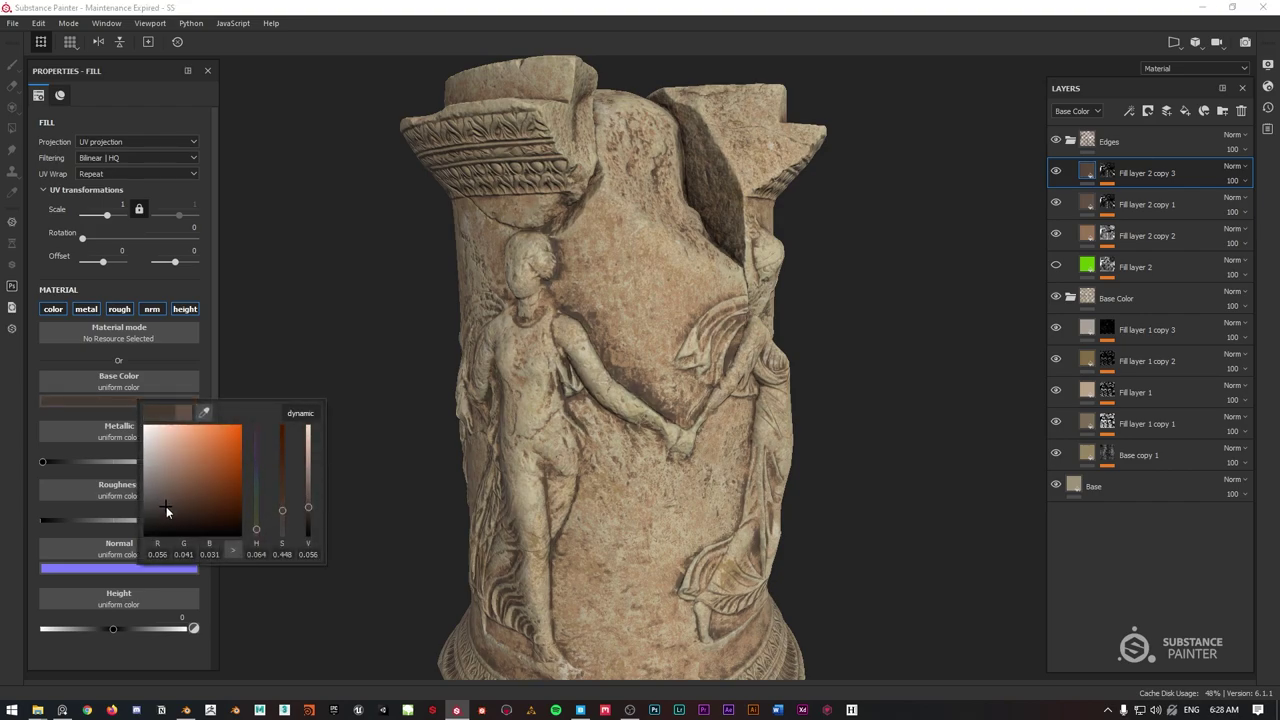
Set the Curvature generator in the duplicate layer's mask to global contrast 0.86 and global balance 0.73.
click(1106, 175)
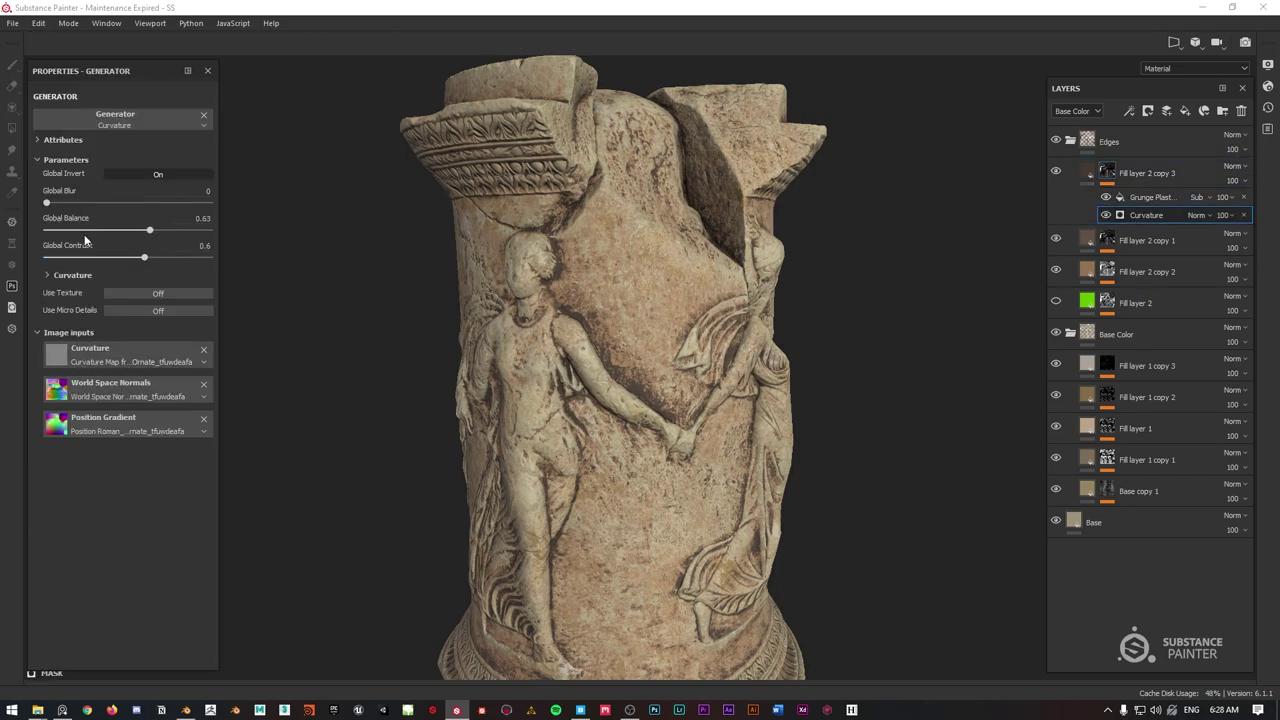
mouse_move(163, 232)
mouse_down()
mouse_move(95, 262)
mouse_move(160, 260)
mouse_move(156, 232)
mouse_move(127, 232)
mouse_move(202, 232)
mouse_move(104, 232)
mouse_move(204, 231)
mouse_up()
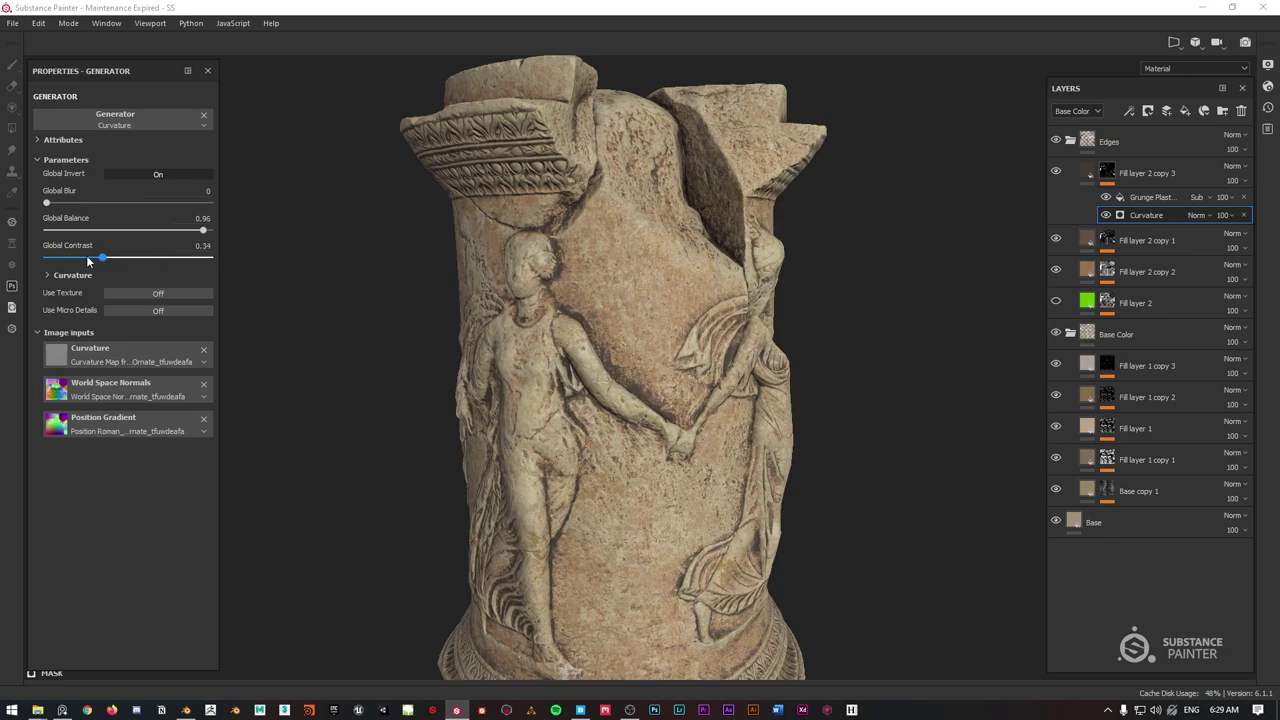
drag(56, 257, 195, 261)
scroll(585, 292, up, 5)
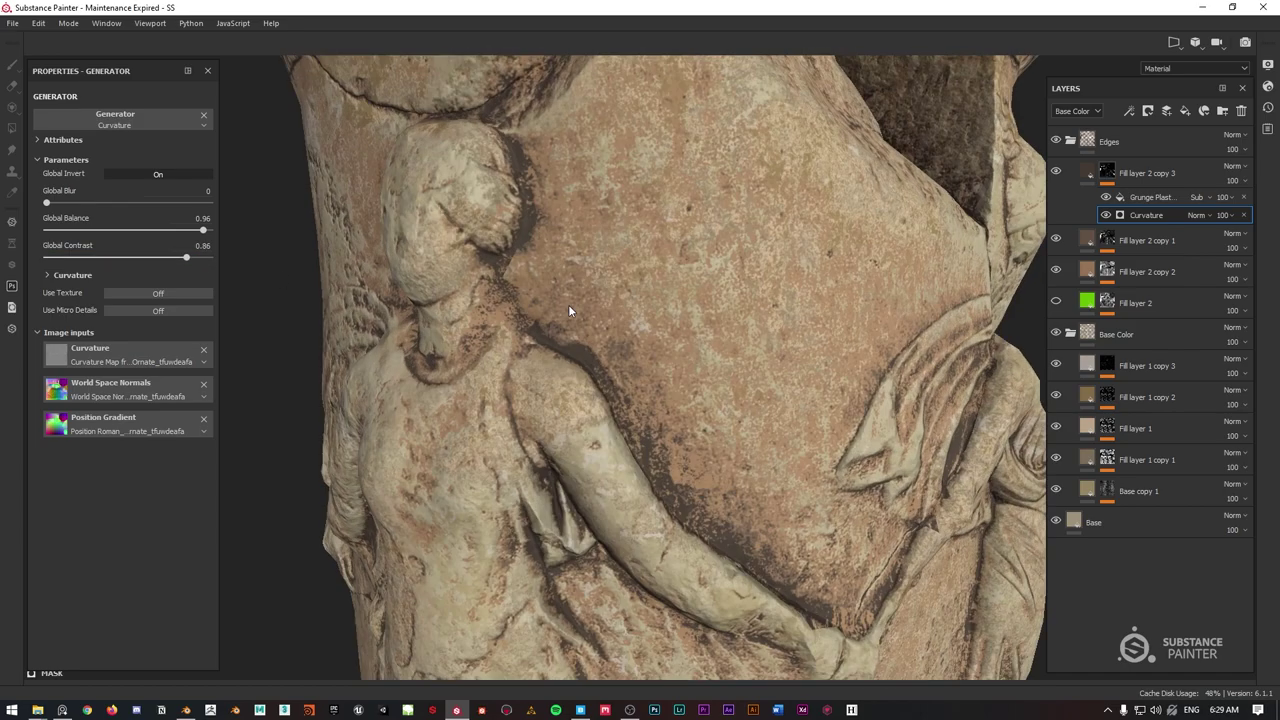
mouse_move(568, 304)
alt+mouse_down()
mouse_move(588, 308)
mouse_move(572, 312)
alt+mouse_up()
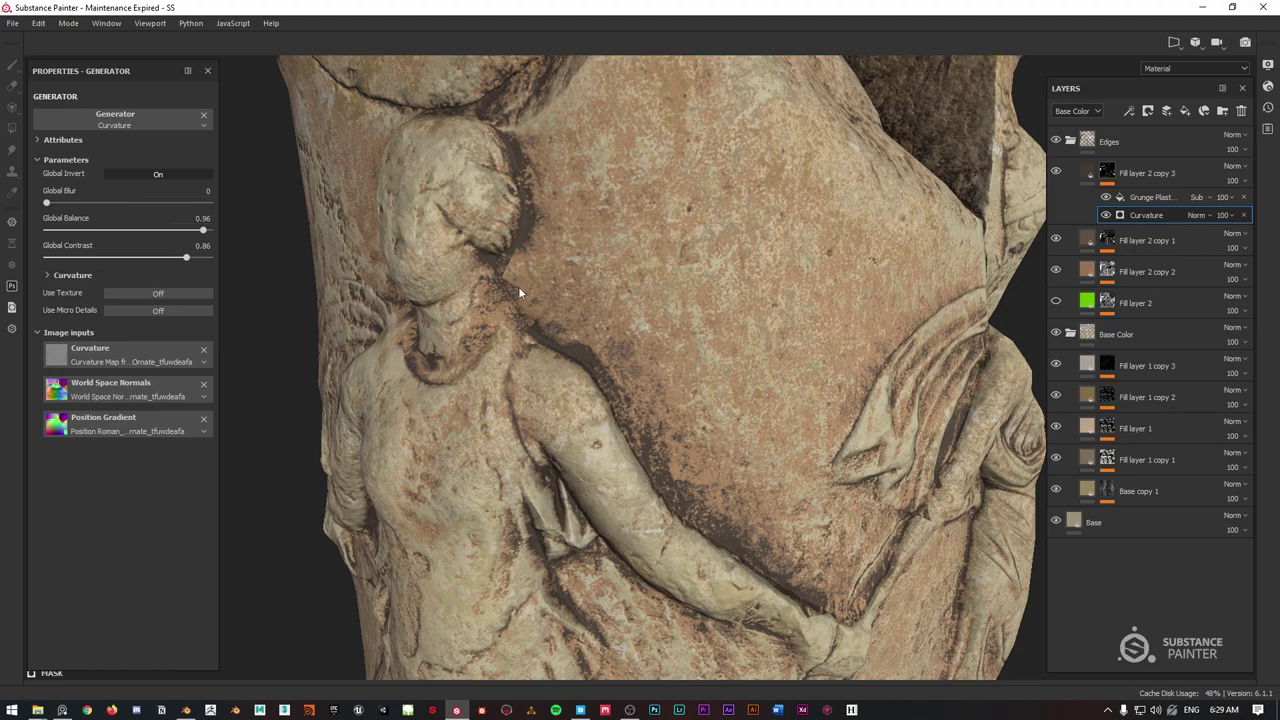
alt+drag(519, 292, 618, 282)
scroll(536, 288, down, 4)
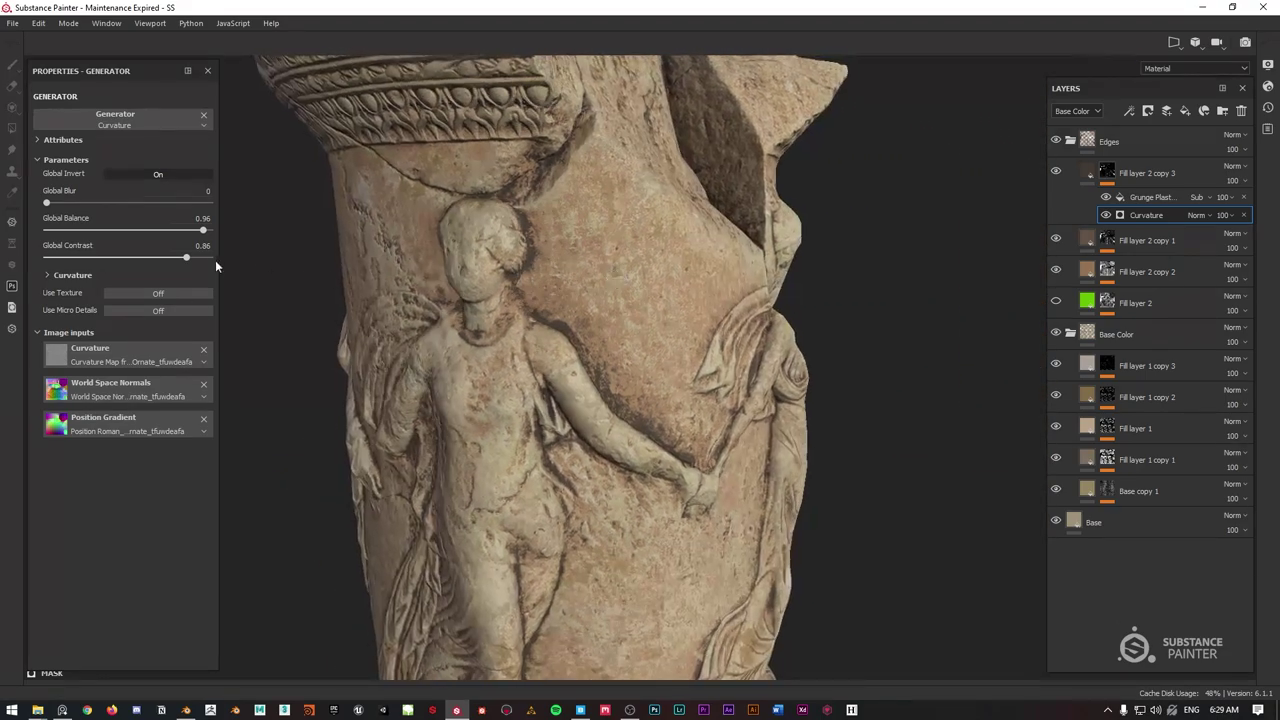
mouse_move(203, 230)
mouse_down()
mouse_move(144, 229)
mouse_move(164, 229)
mouse_up()
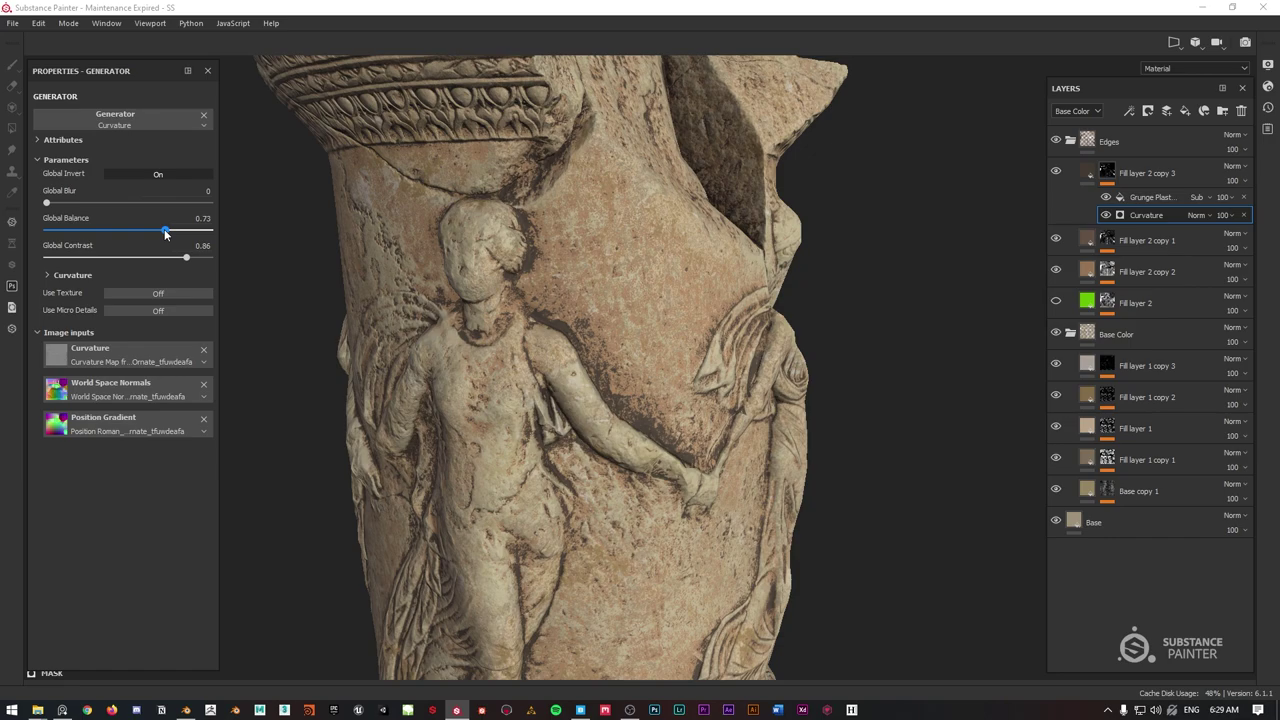
Lighten the base color of Fill layer 2 copy 3 to RGB 0.079, 0.059, 0.047 and compare with the layer hidden.
click(1087, 174)
click(121, 399)
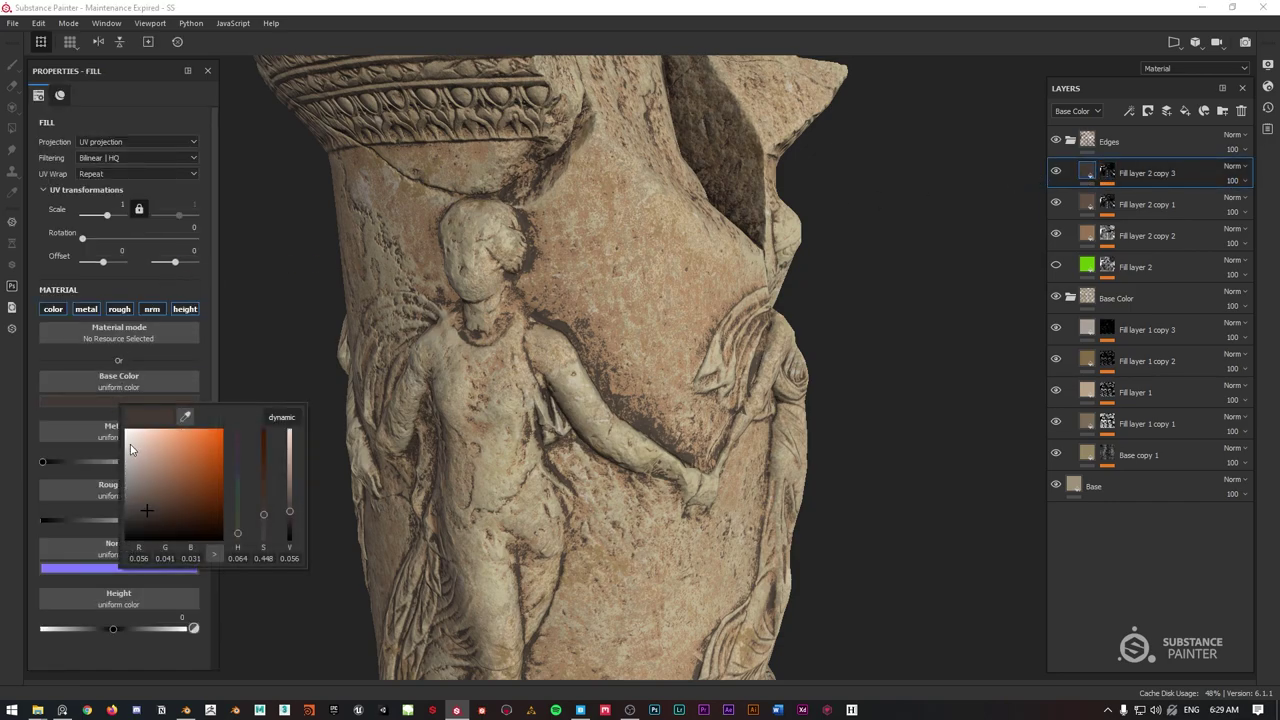
drag(146, 507, 144, 504)
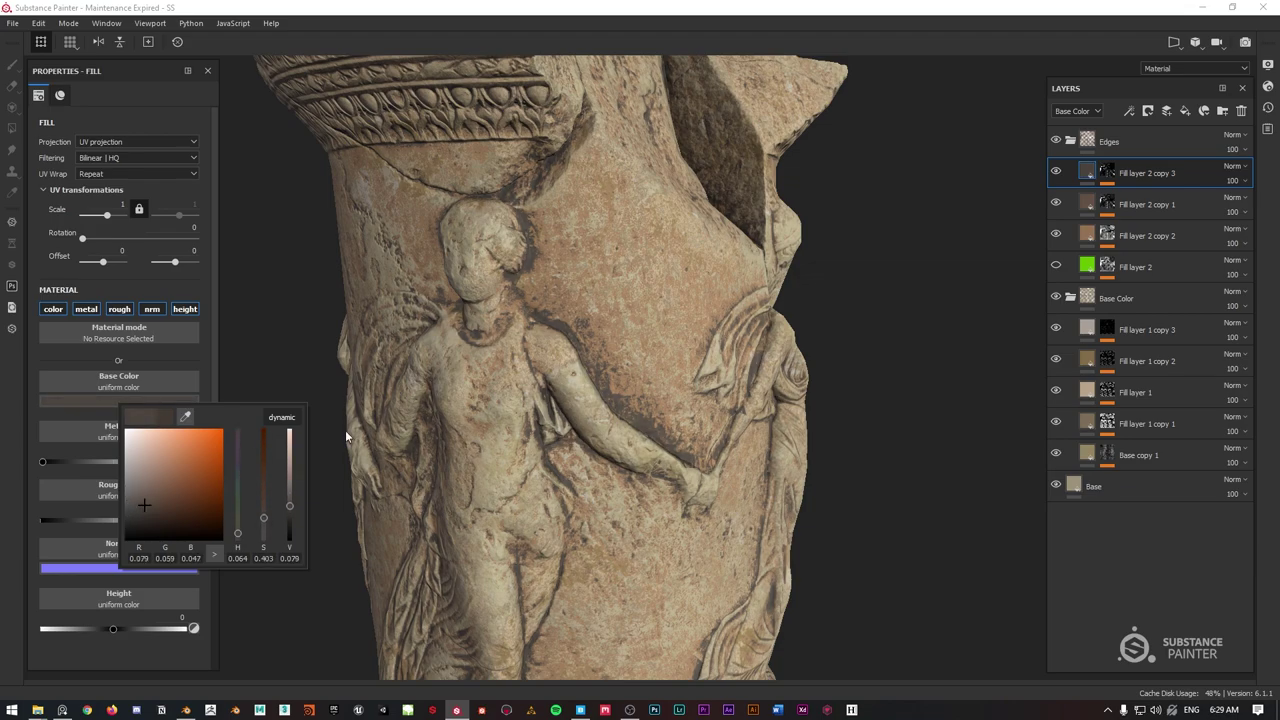
click(1110, 177)
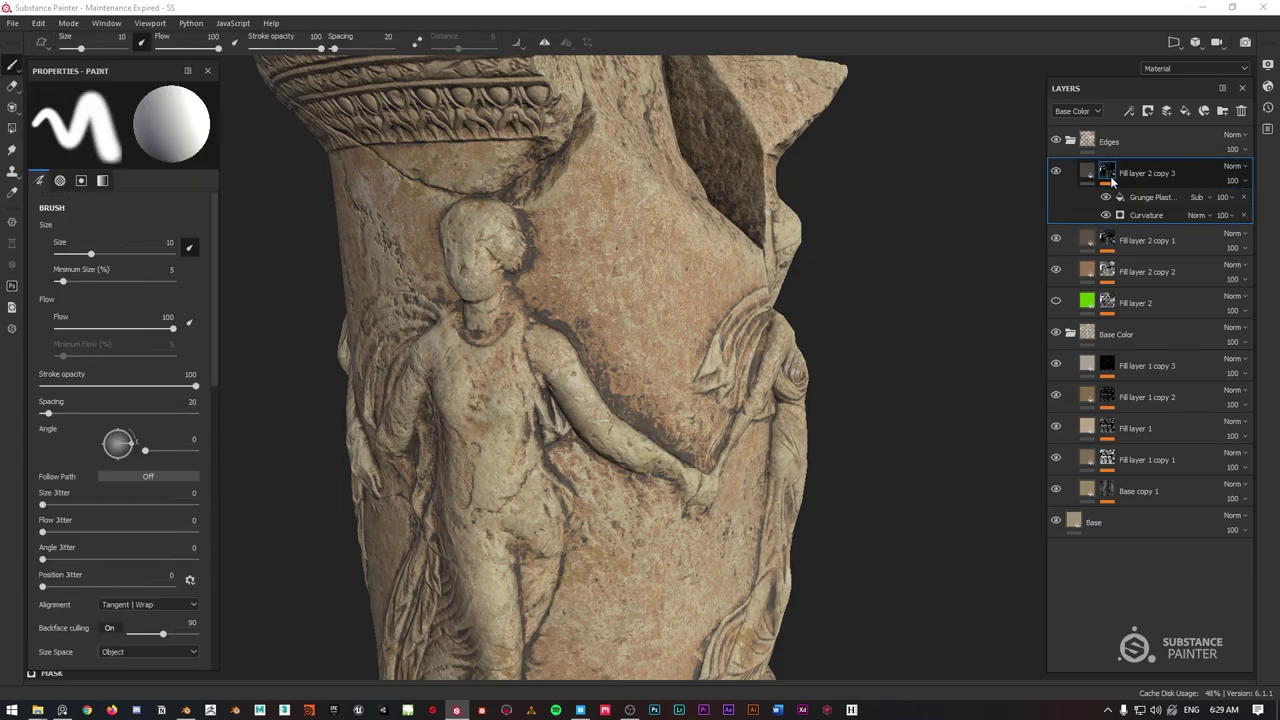
click(1057, 173)
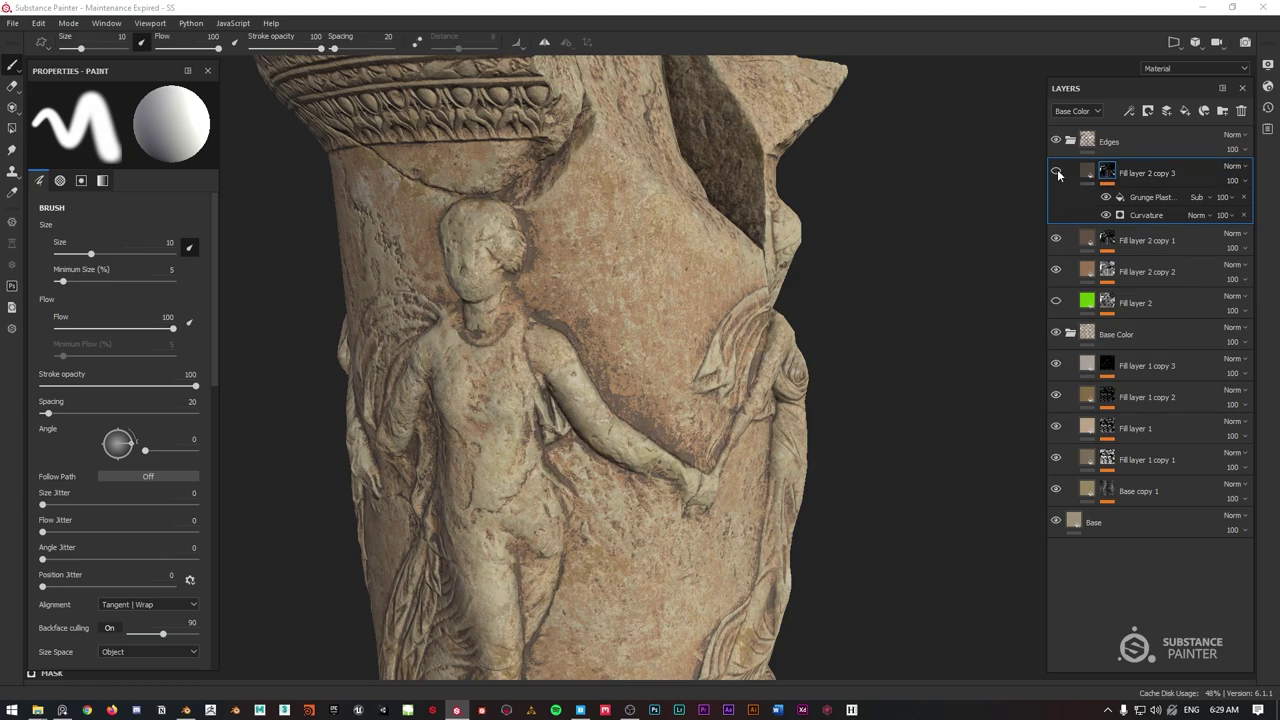
click(1057, 173)
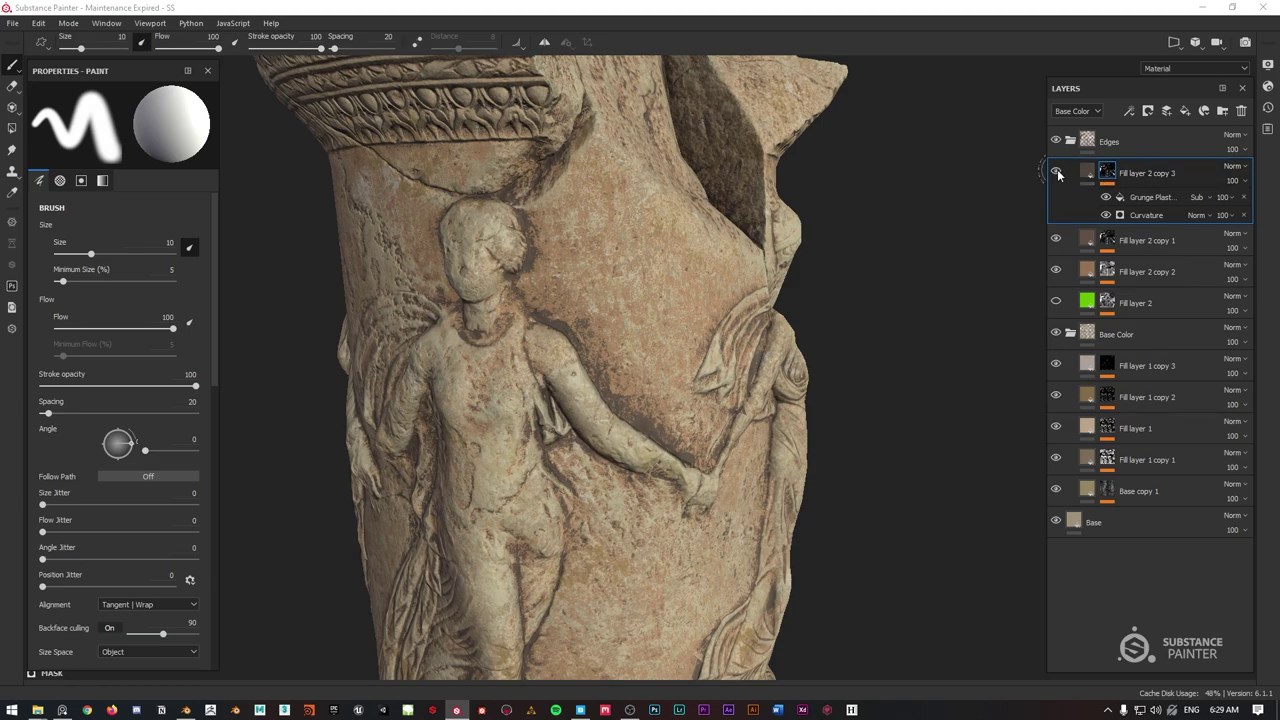
Set the Grunge Plaster Painted fill in the mask of Fill layer 2 copy 3 to contrast 1 and balance 0.24.
click(1150, 197)
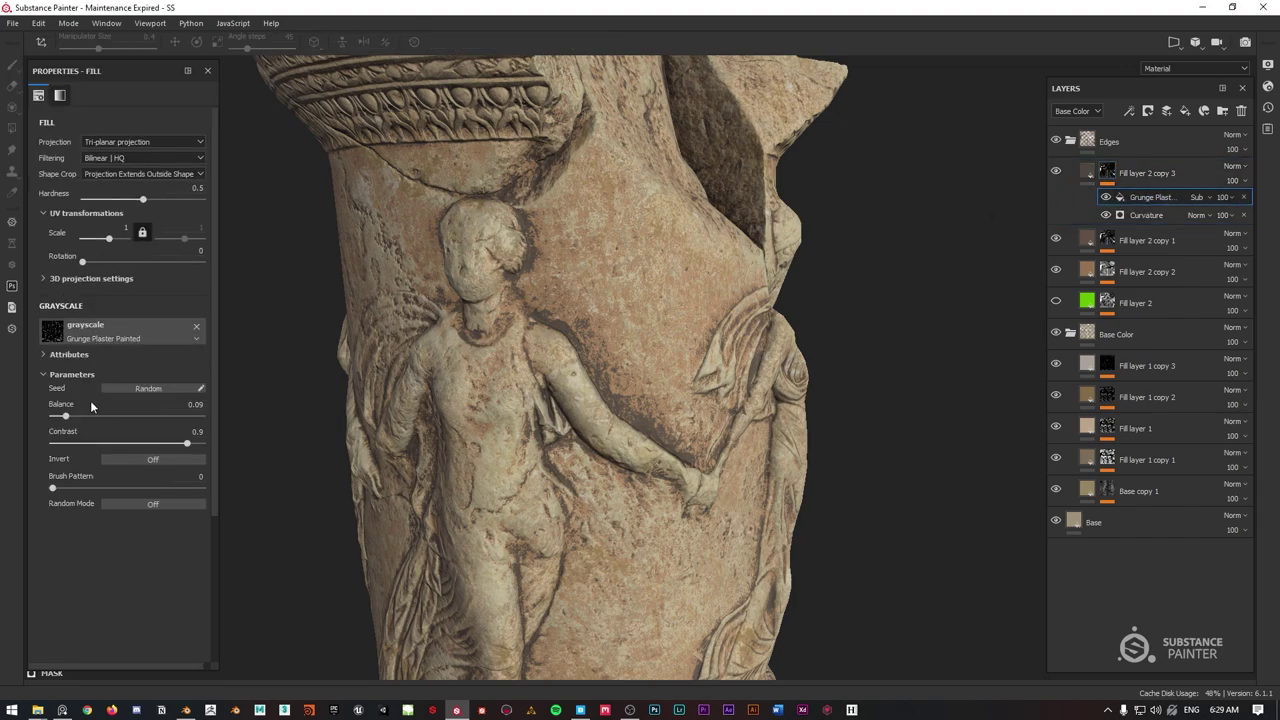
drag(66, 416, 107, 415)
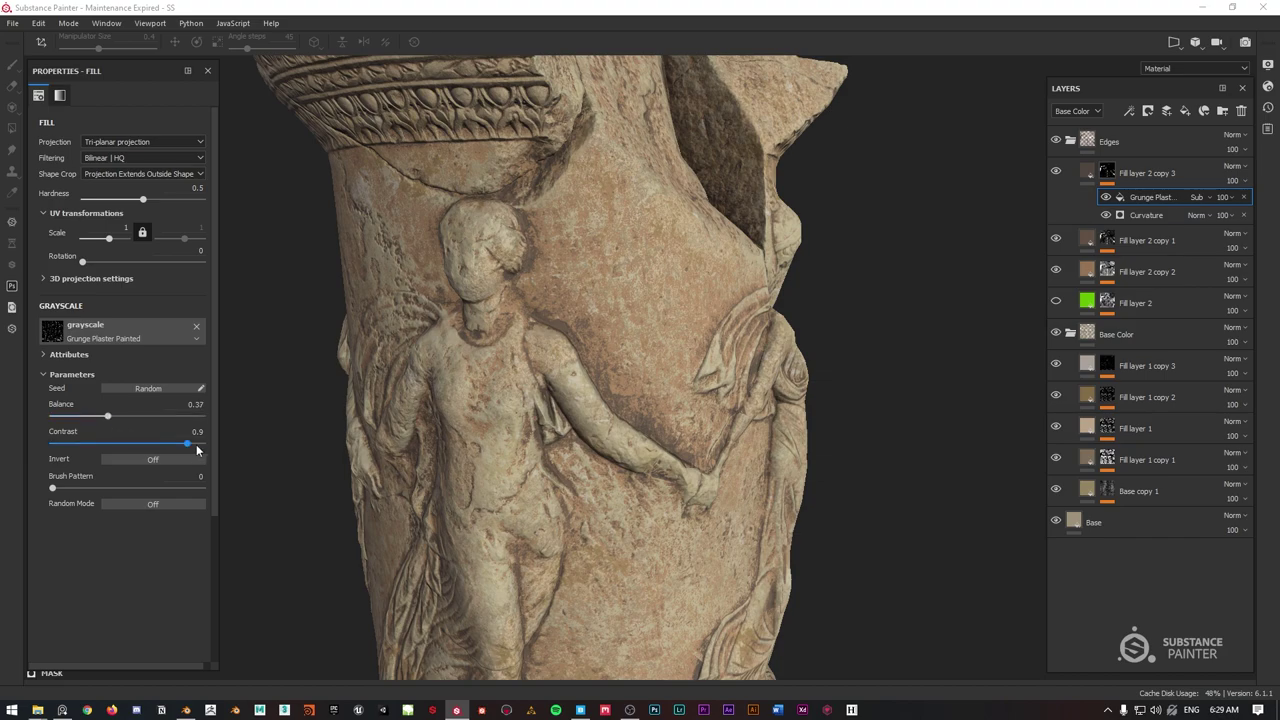
drag(197, 450, 98, 450)
drag(202, 445, 205, 444)
scroll(505, 267, down, 2)
scroll(505, 272, up, 5)
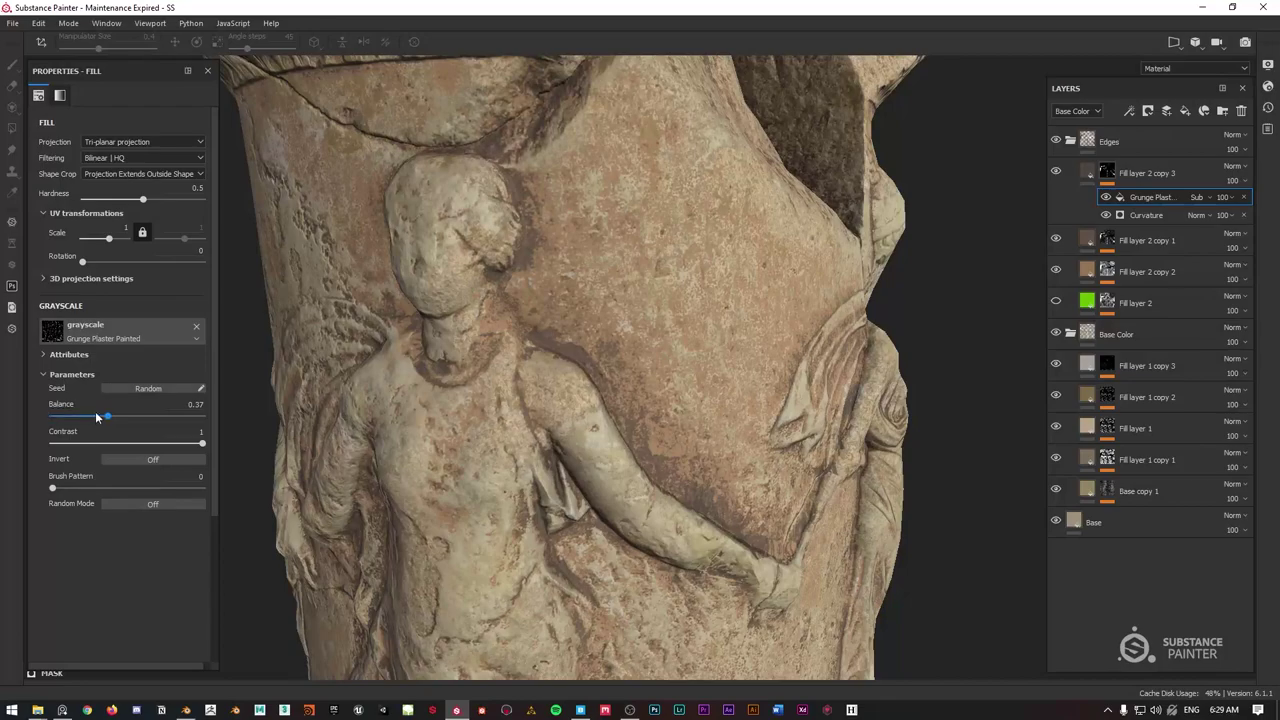
drag(106, 416, 163, 416)
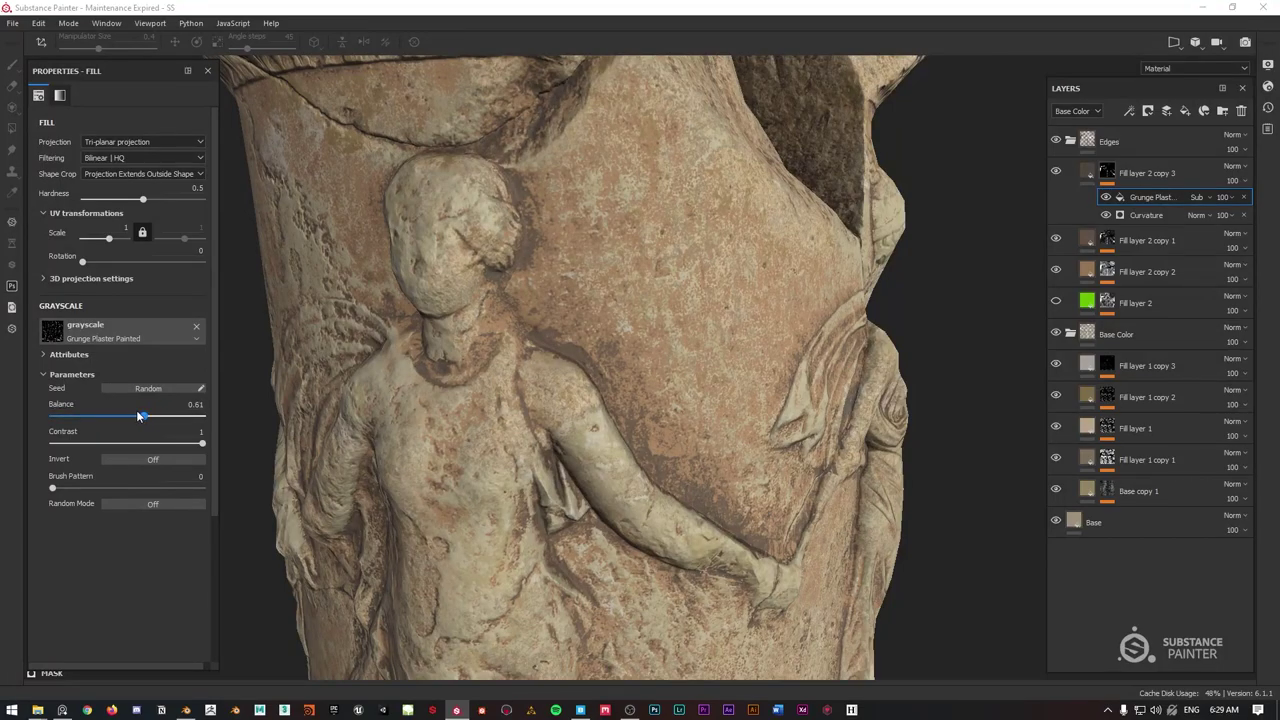
drag(74, 416, 101, 417)
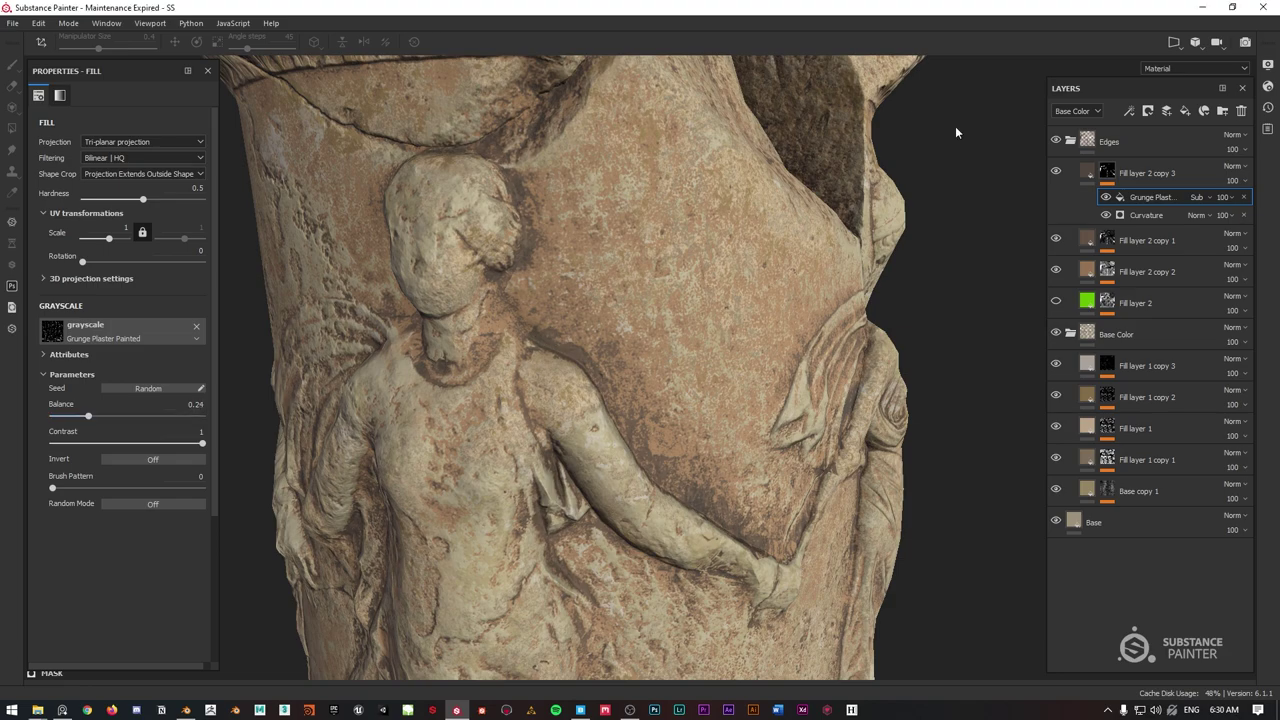
Set the balance of the Grunge Plaster Painted fill in Fill layer 2 copy 3's mask to 0.22 while previewing the mask.
click(1109, 173)
alt+click(1108, 173)
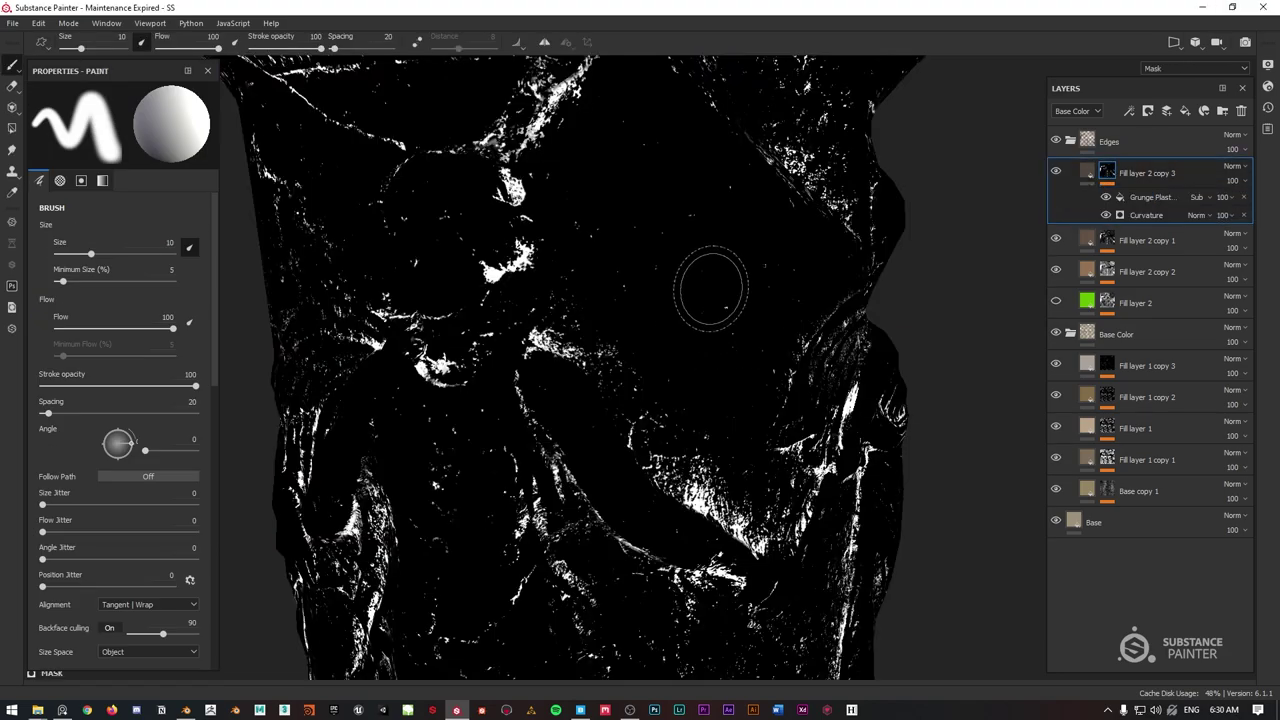
click(1150, 197)
mouse_move(93, 417)
mouse_down()
mouse_move(49, 416)
mouse_move(84, 411)
mouse_up()
key(m)
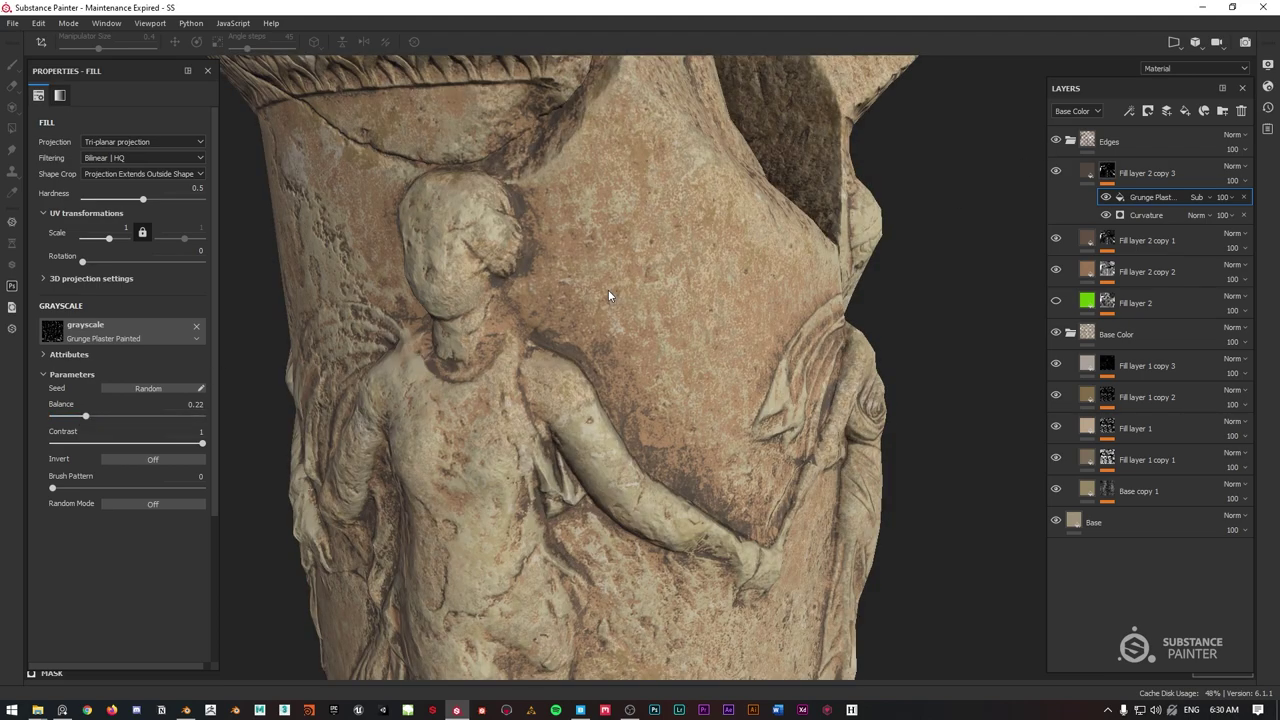
Change the base color of Fill layer 2 copy 3 to a muted dark reddish brown and check it on the whole column.
click(1088, 172)
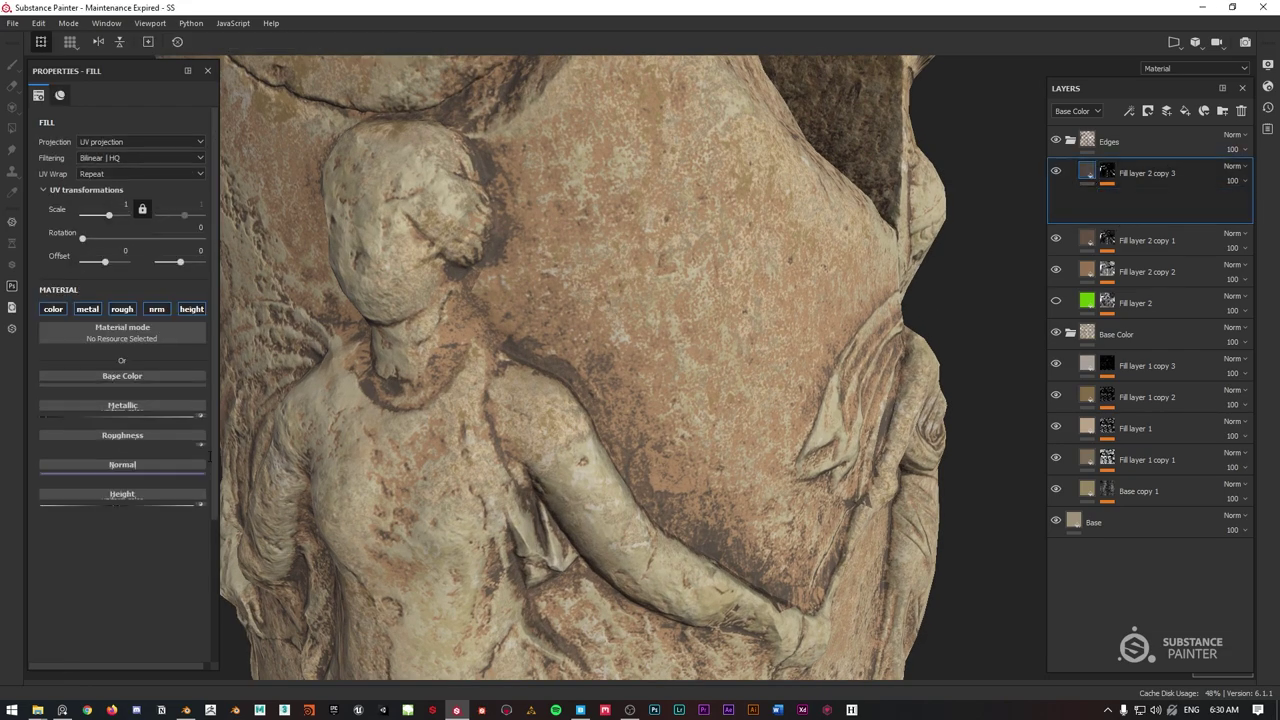
click(155, 399)
click(153, 450)
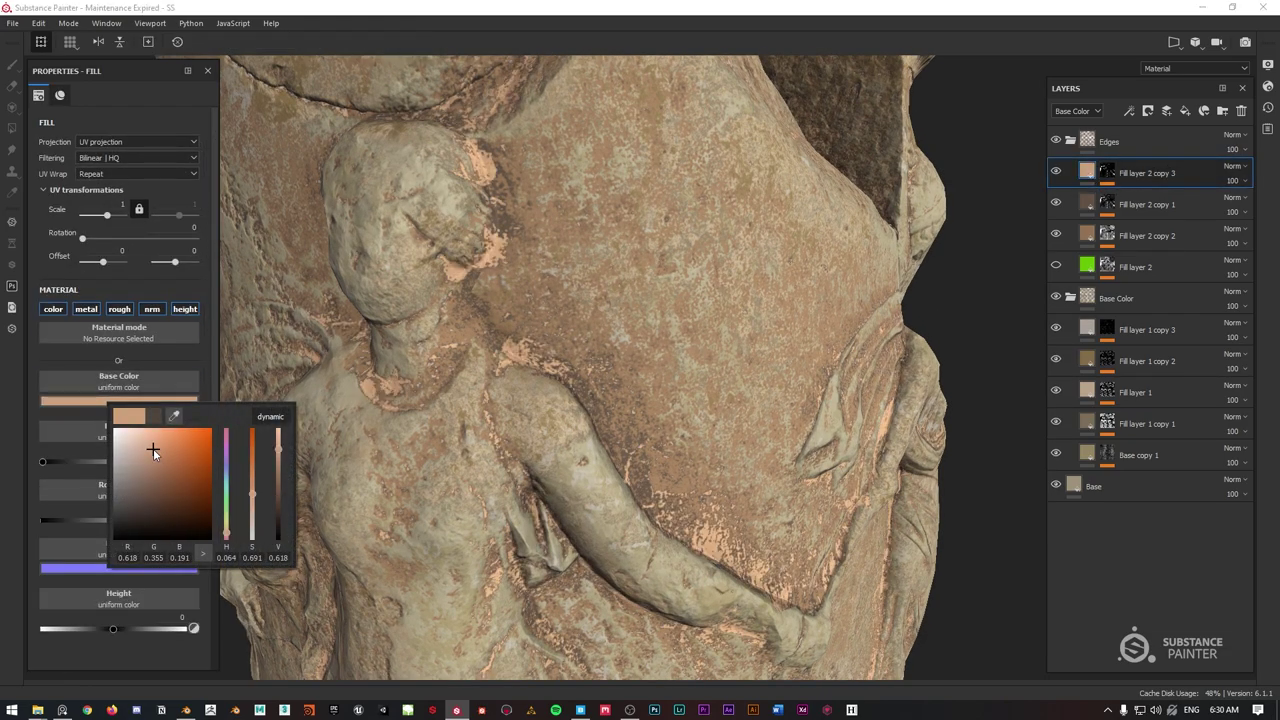
drag(158, 510, 149, 500)
scroll(577, 352, down, 8)
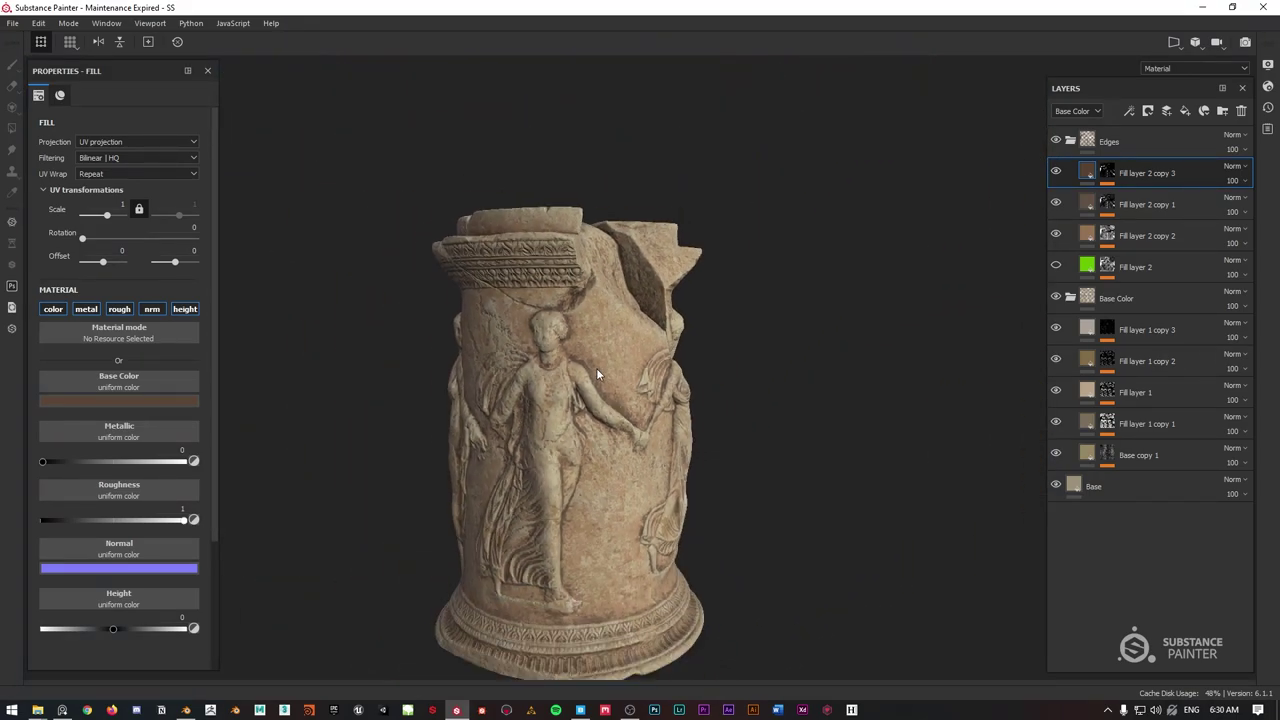
alt+drag(596, 368, 635, 460)
Set the Base layer's roughness to 0.4064 and check the surface under different lighting and viewing angles.
click(1088, 487)
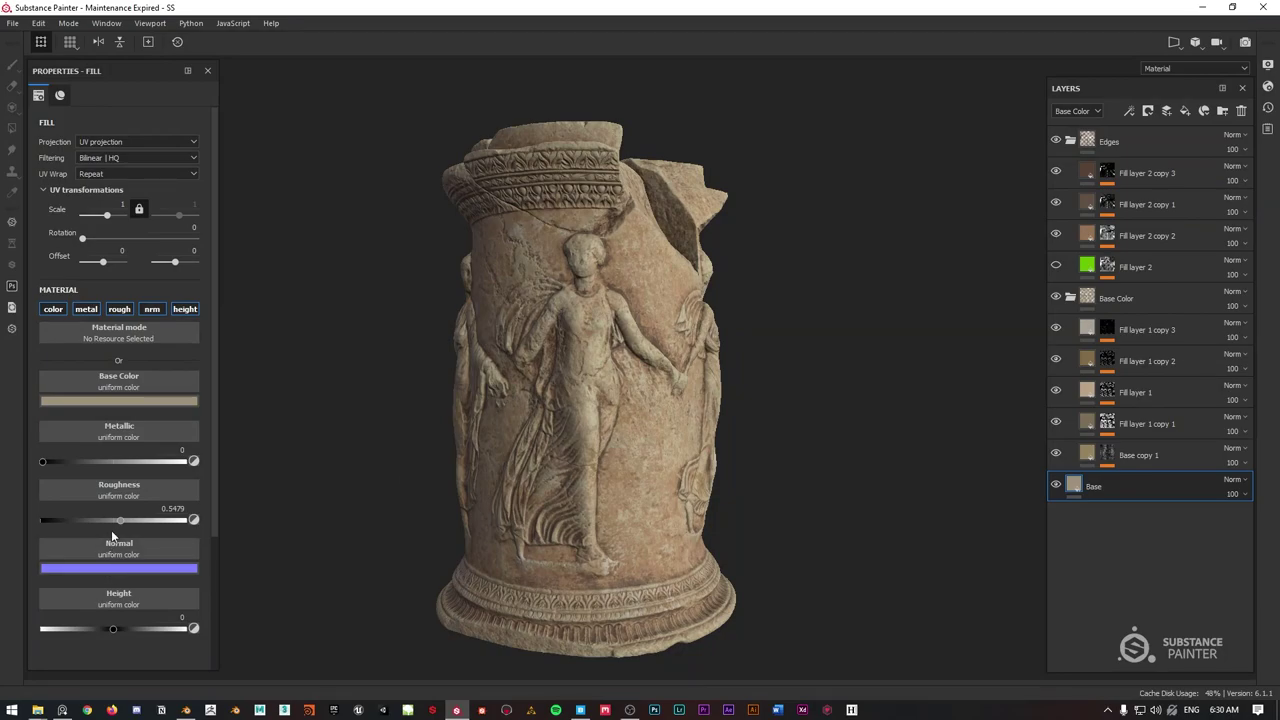
drag(108, 519, 100, 519)
mouse_move(592, 358)
shift+right_down()
mouse_move(610, 360)
mouse_move(574, 364)
mouse_move(630, 360)
mouse_move(584, 362)
shift+right_up()
alt+drag(695, 279, 617, 306)
scroll(624, 304, up, 1)
shift+right_drag(624, 309, 569, 292)
scroll(585, 290, down, 1)
alt+drag(584, 288, 628, 255)
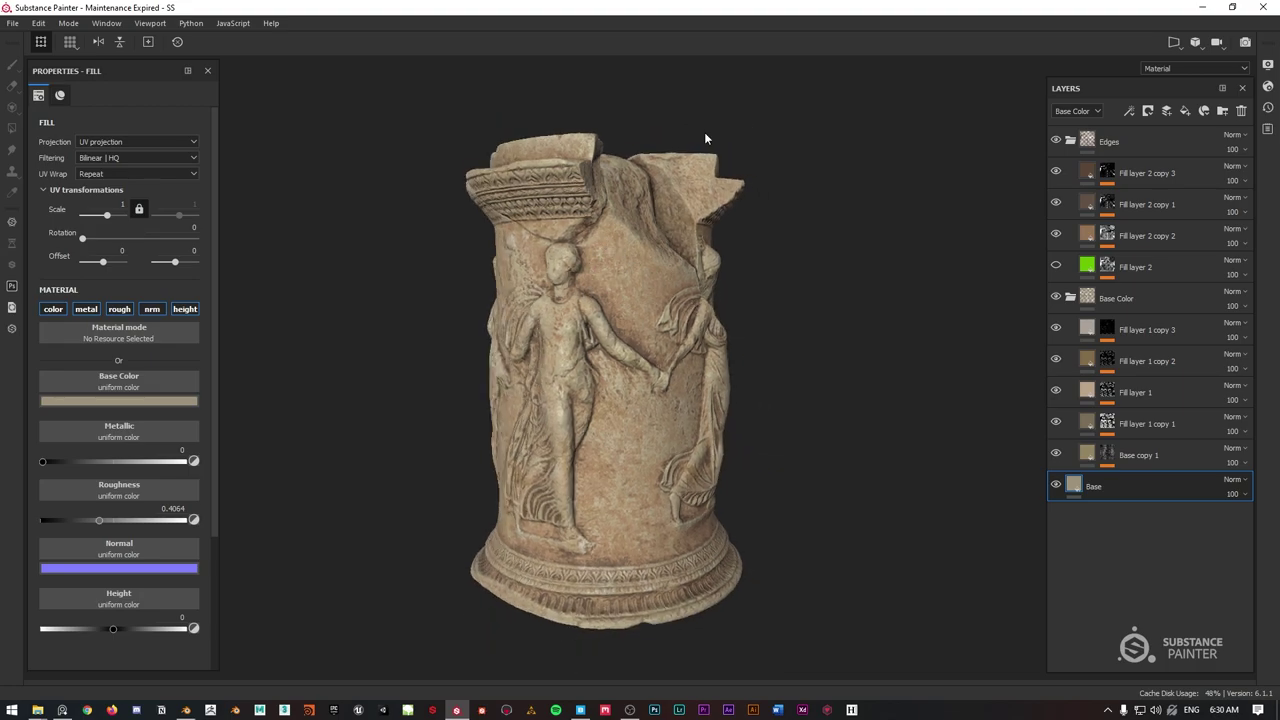
alt+drag(701, 356, 612, 155)
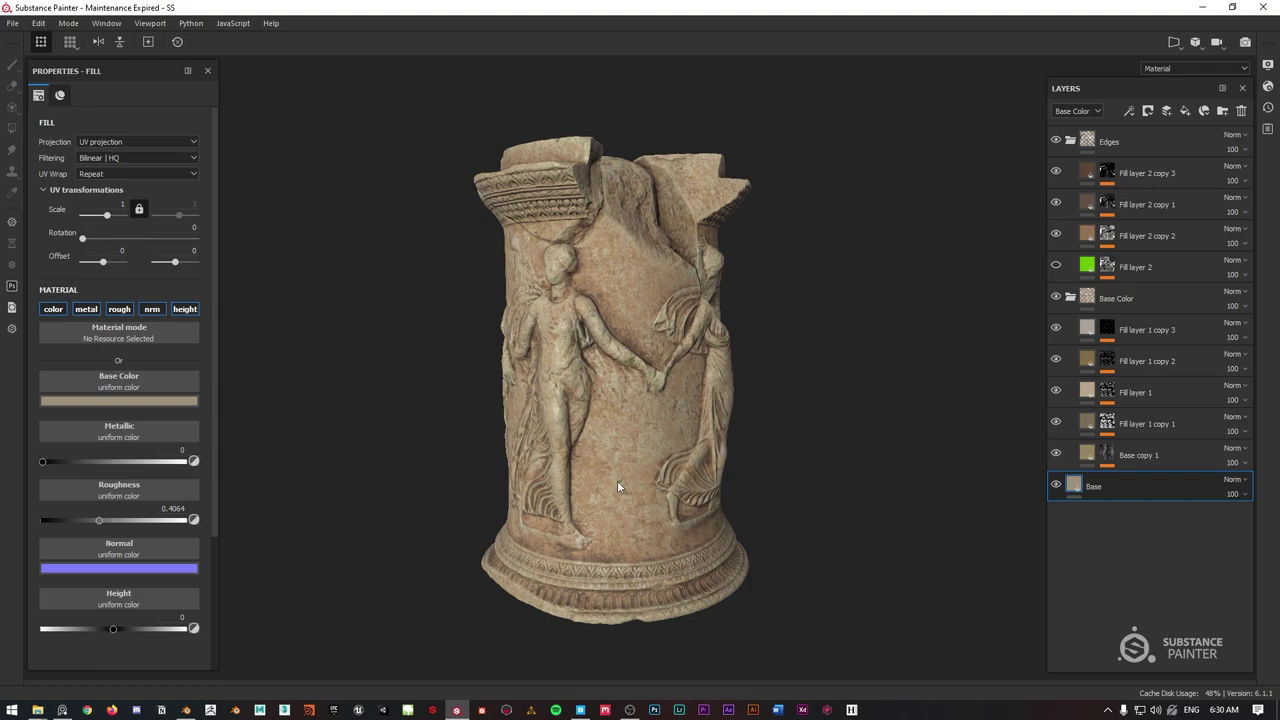
scroll(629, 214, up, 2)
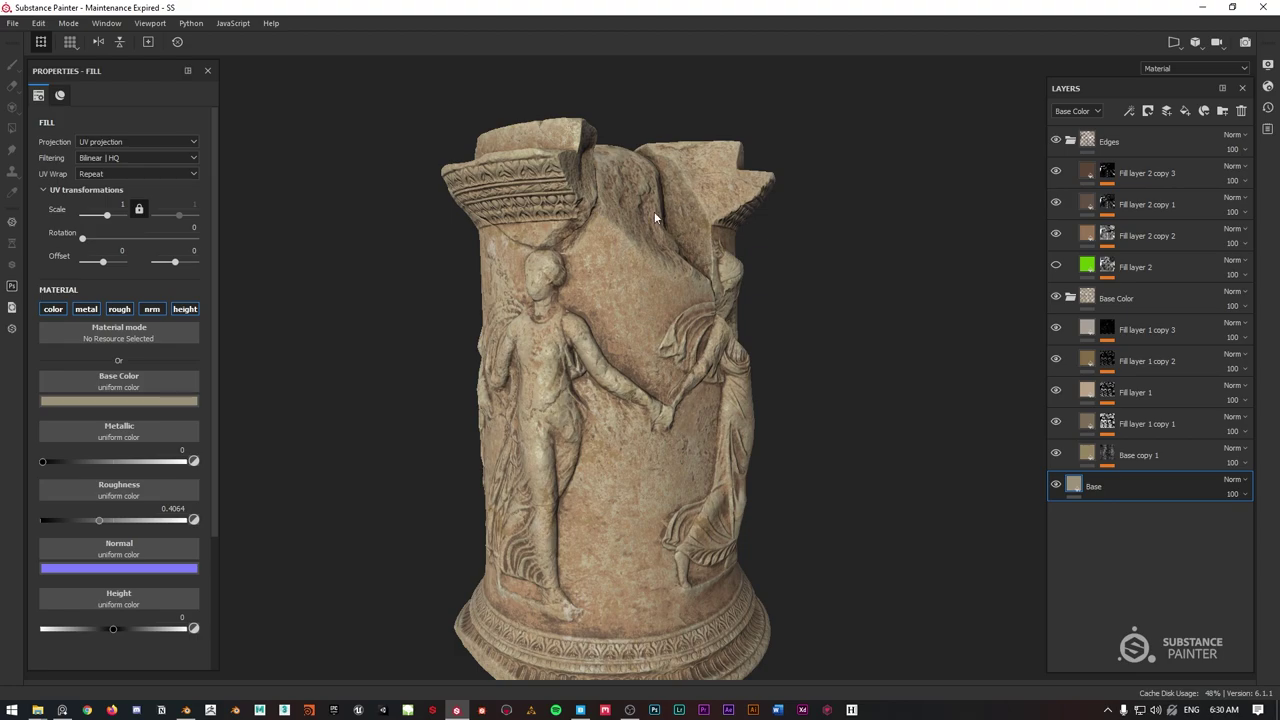
Show Fill layer 2 and add a Position generator above the Dirt generator in its mask.
click(1055, 266)
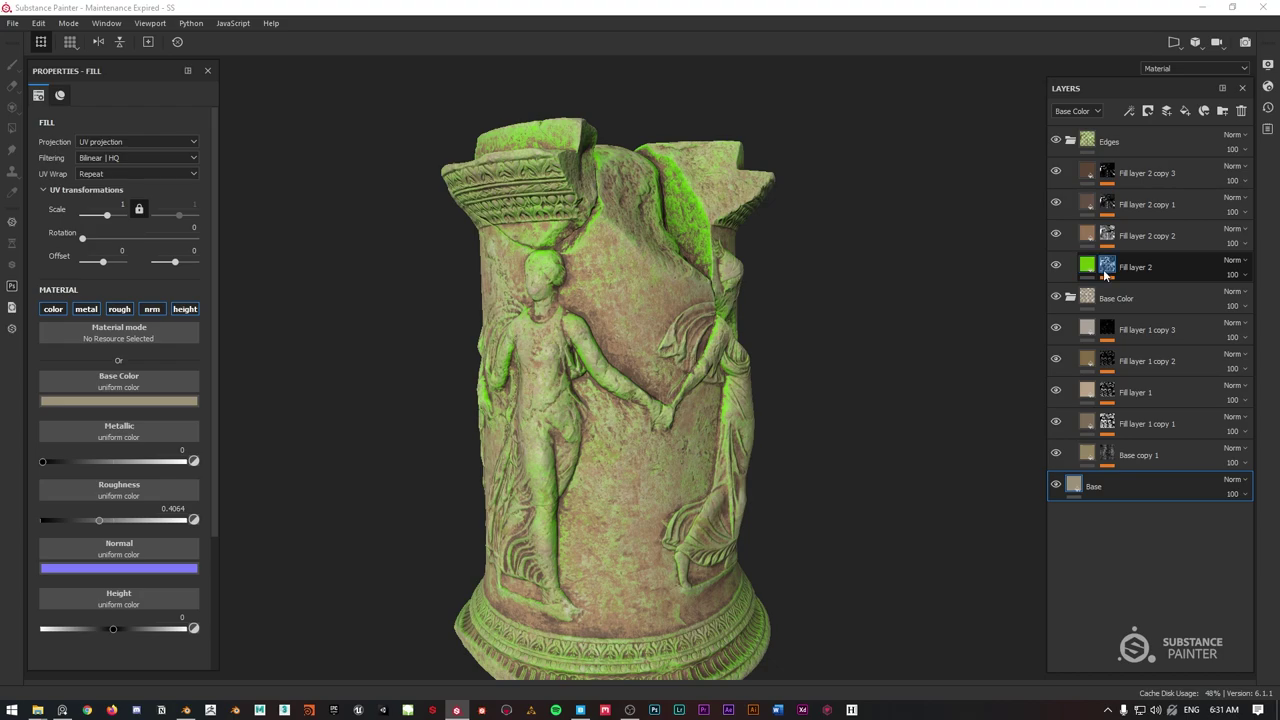
click(1105, 275)
right_click(1104, 268)
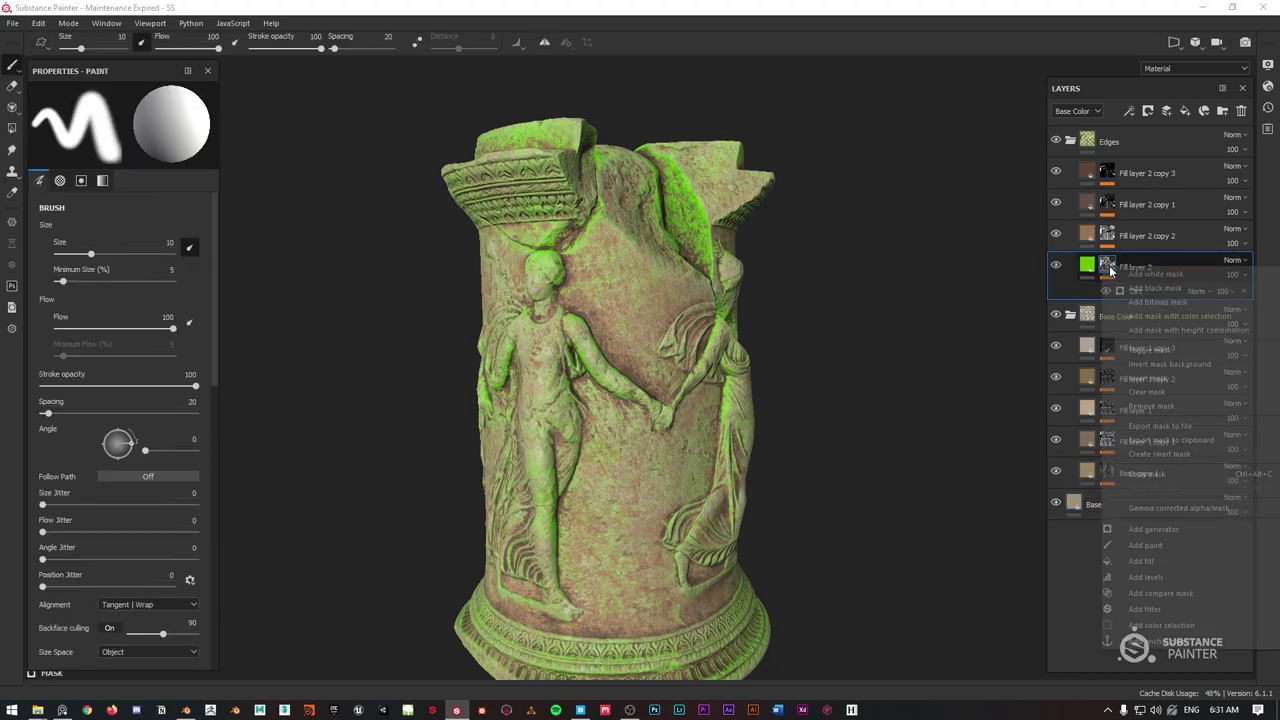
click(1152, 529)
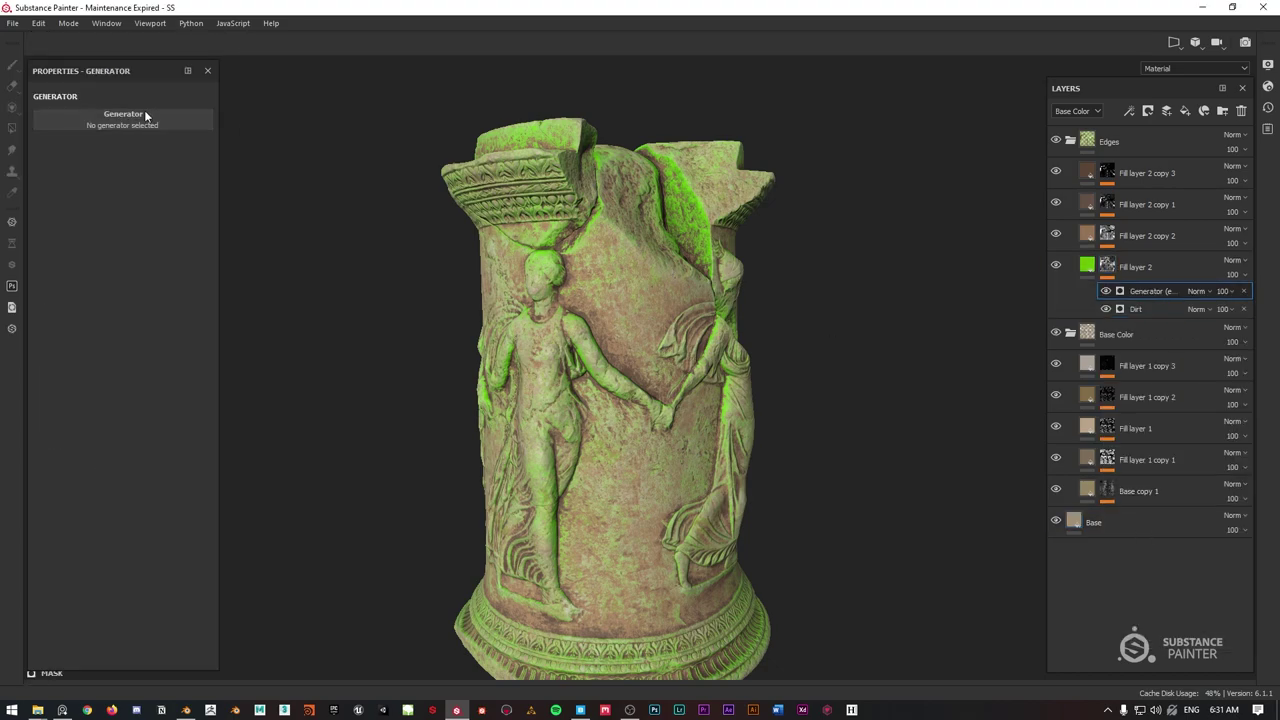
click(145, 116)
mouse_move(196, 231)
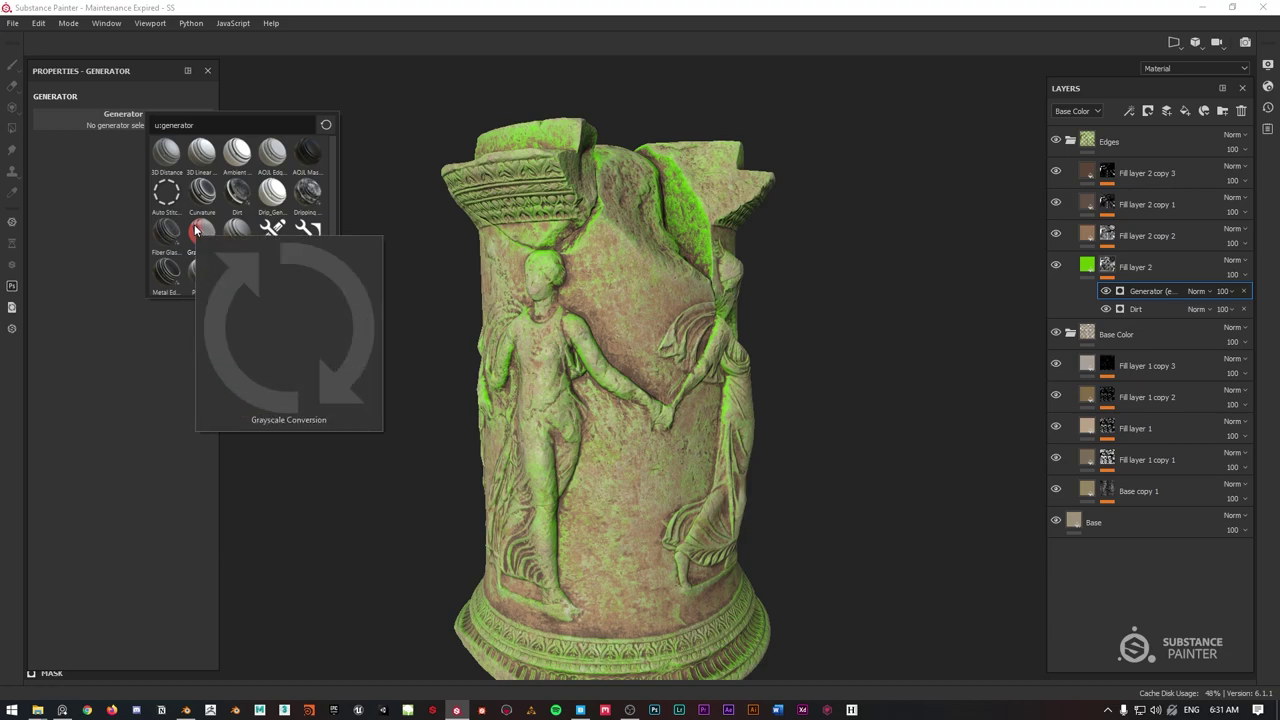
scroll(196, 231, down, 1)
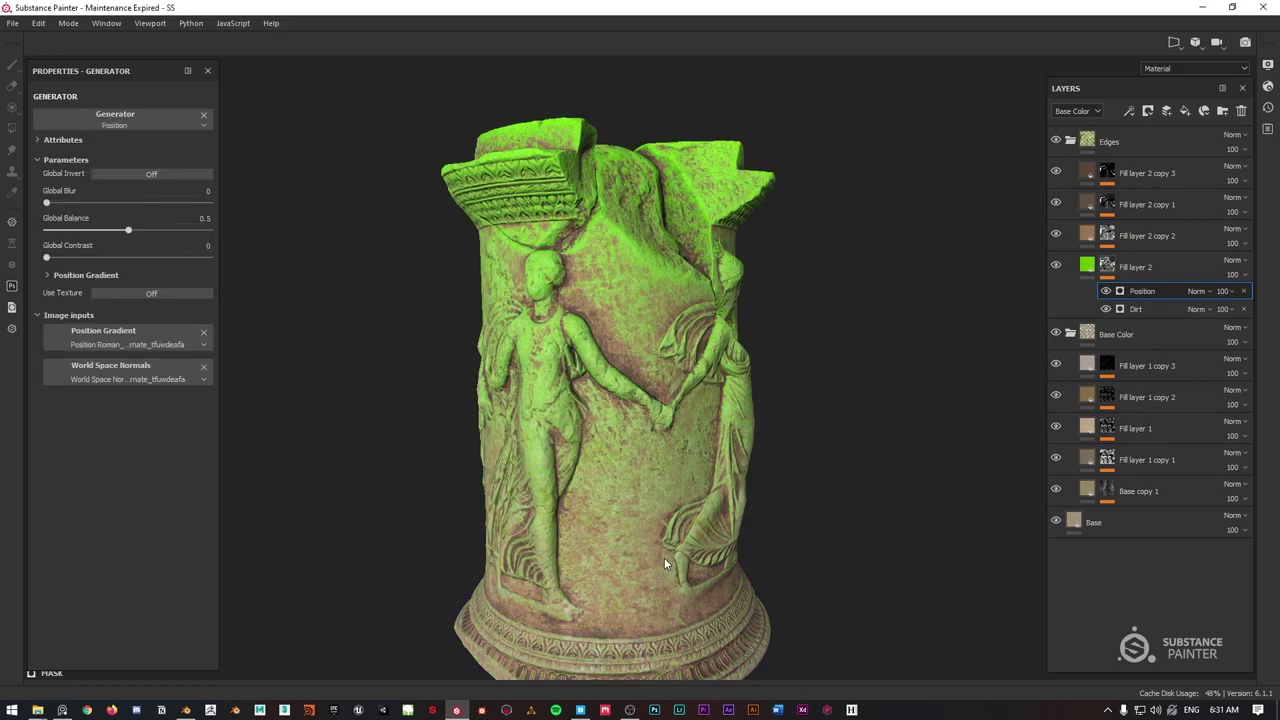
scroll(645, 470, down, 2)
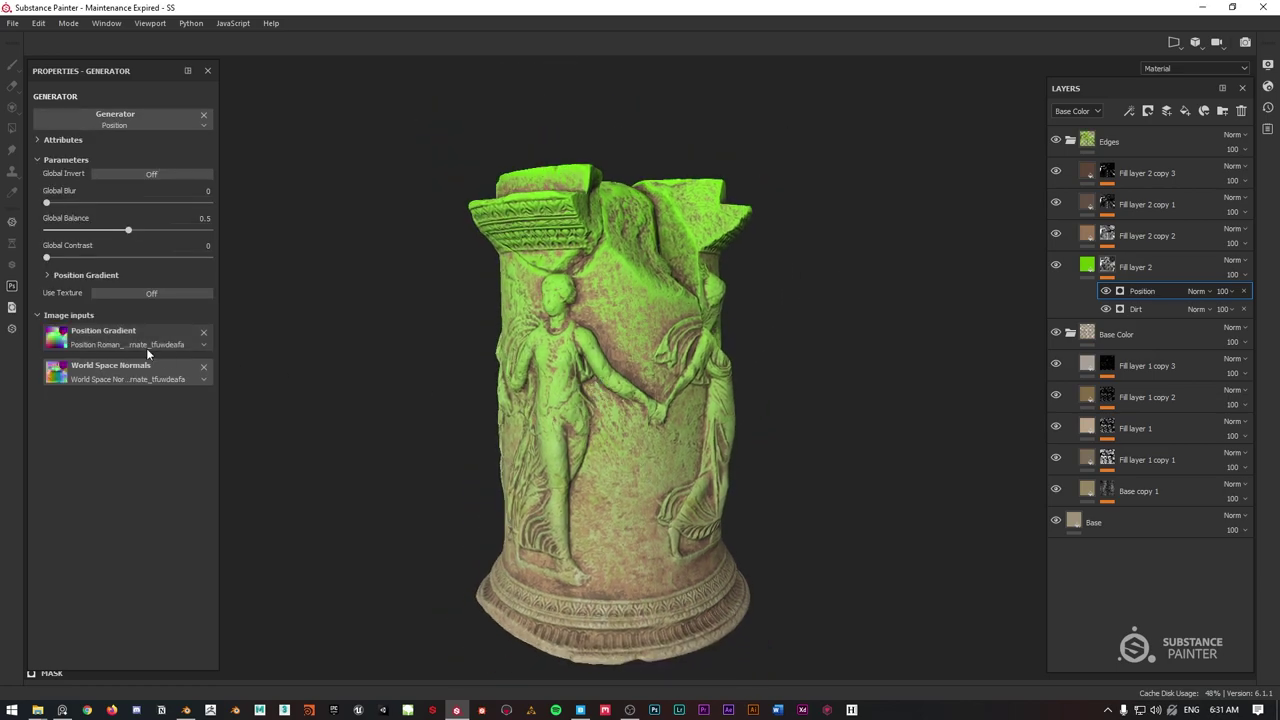
Set the Position generator's global balance to 0.4 and global contrast to 0.26.
mouse_move(130, 229)
mouse_down()
mouse_move(91, 227)
mouse_move(104, 258)
mouse_move(125, 259)
mouse_move(88, 258)
mouse_move(123, 230)
mouse_move(111, 229)
mouse_up()
alt+drag(880, 310, 906, 341)
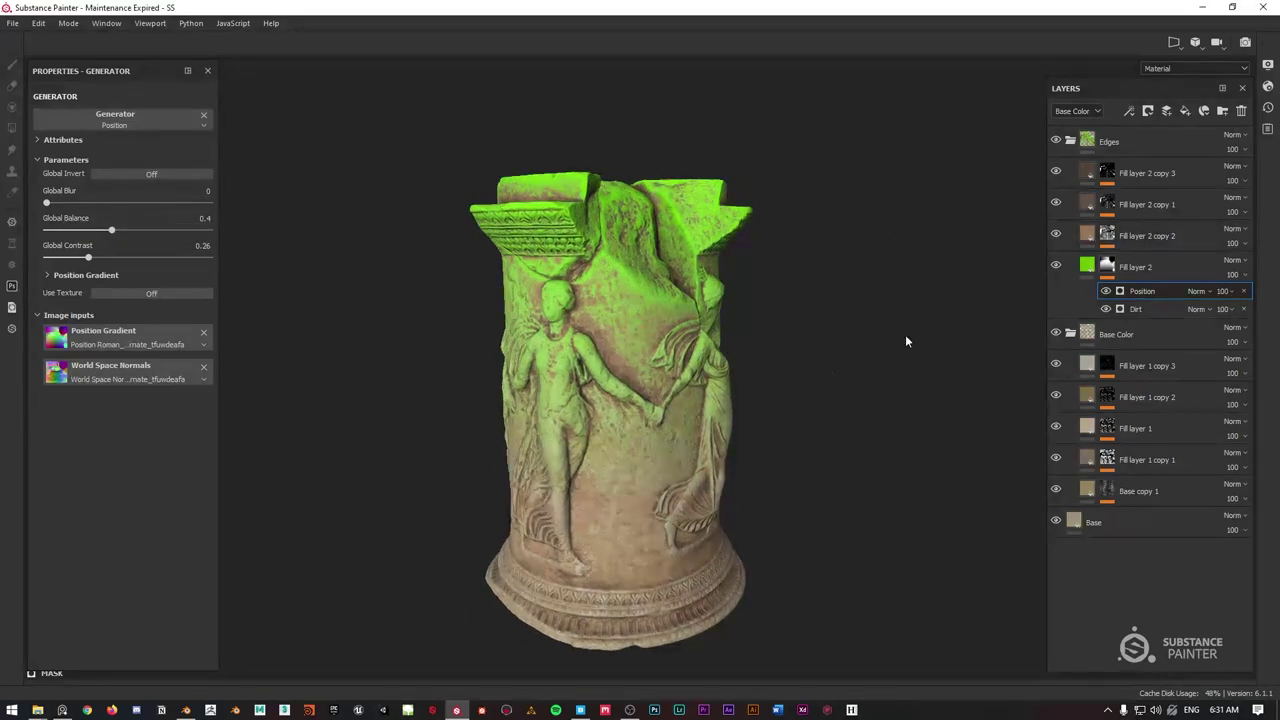
alt+drag(666, 614, 636, 248)
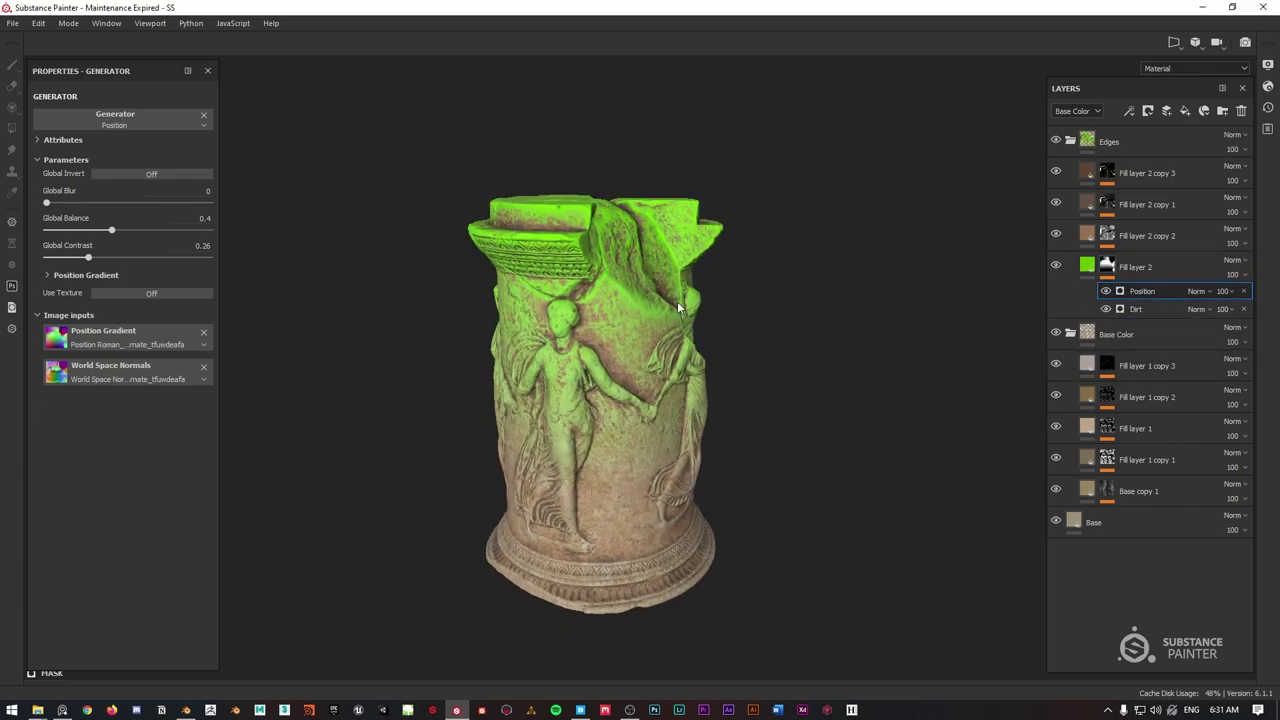
scroll(676, 270, up, 1)
Change Fill layer 2's base color to a desaturated near-black brown, starting from a sampled dark brown, and inspect the column's top.
click(1087, 266)
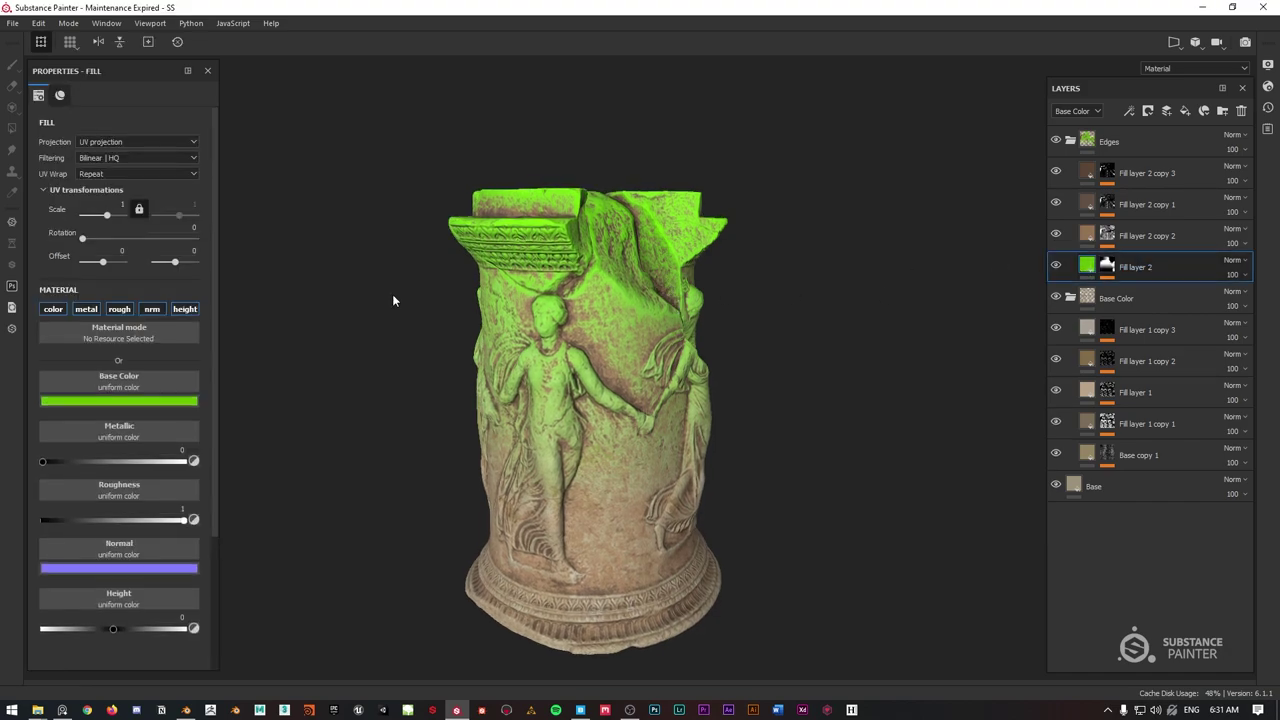
click(104, 402)
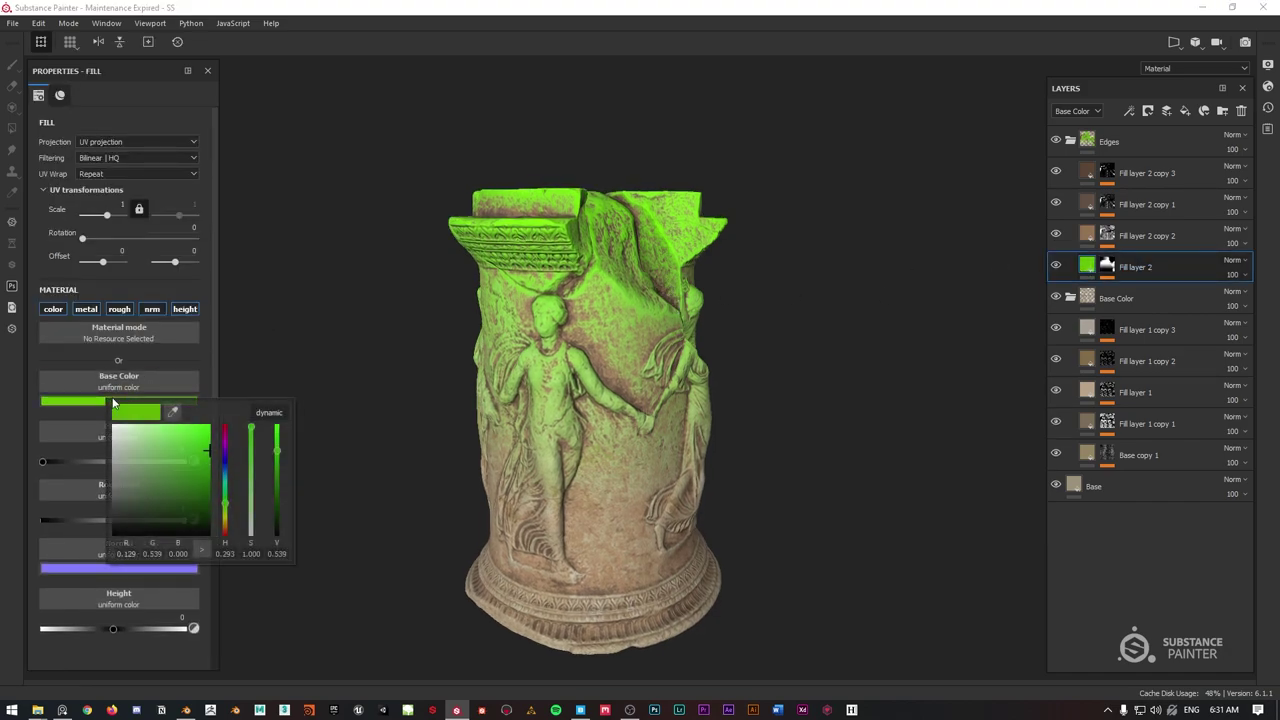
click(272, 416)
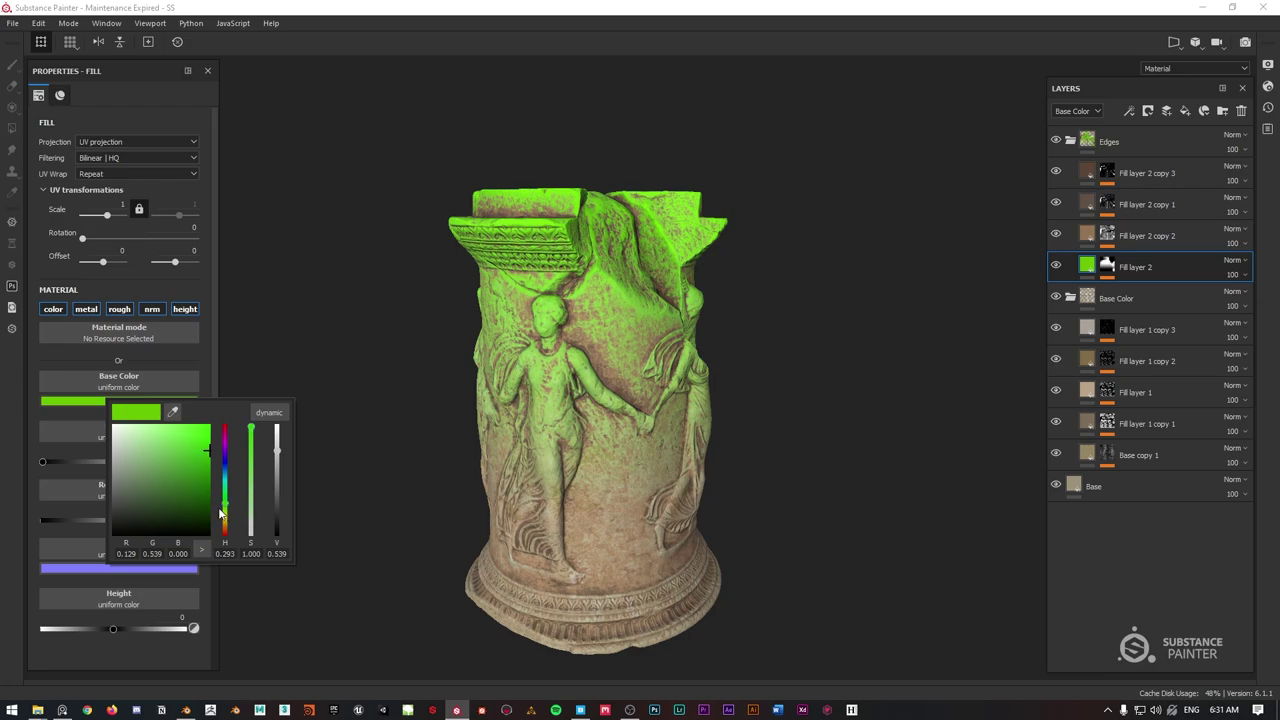
click(172, 412)
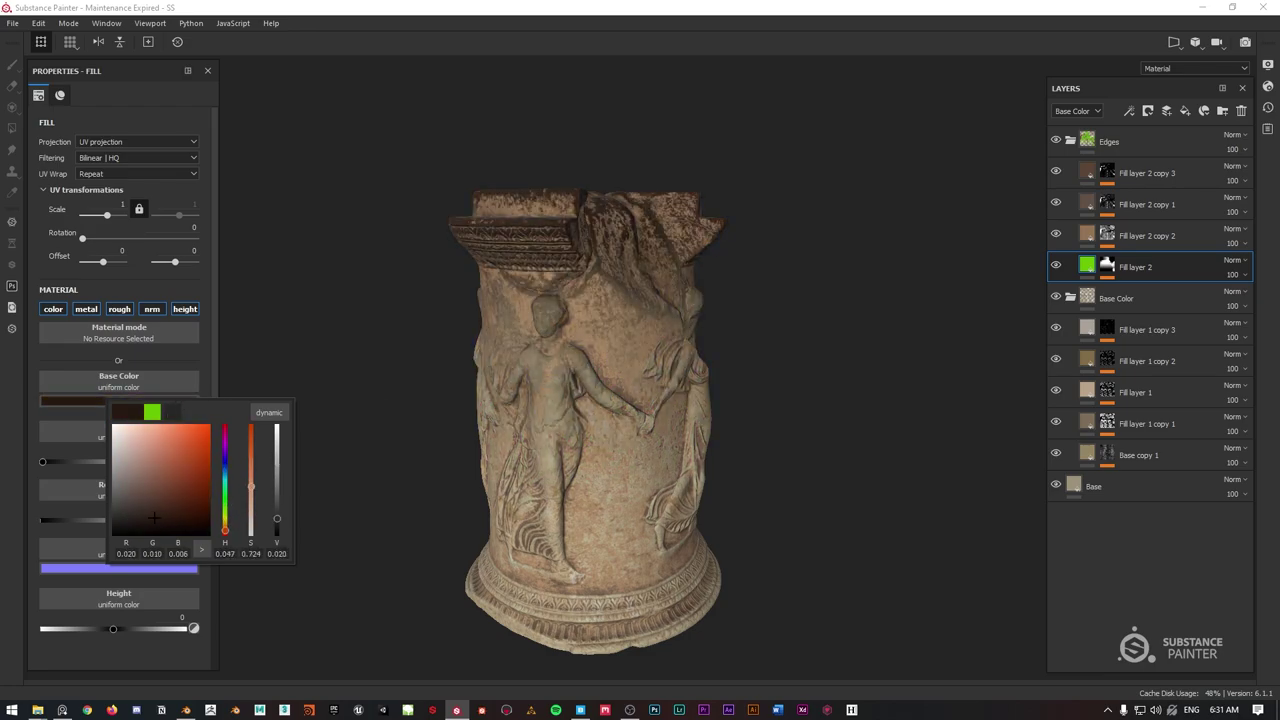
drag(153, 517, 127, 521)
click(664, 214)
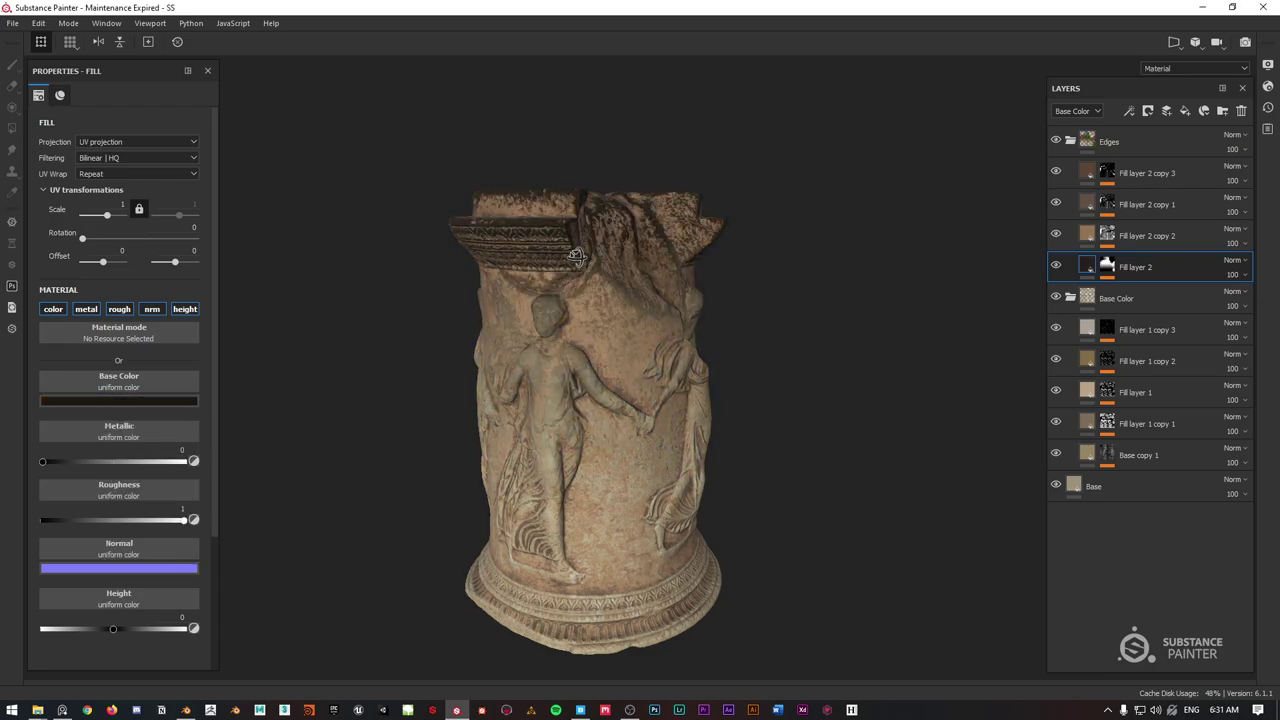
alt+drag(580, 262, 590, 272)
alt+middle_drag(590, 272, 600, 262)
alt+drag(600, 262, 606, 258)
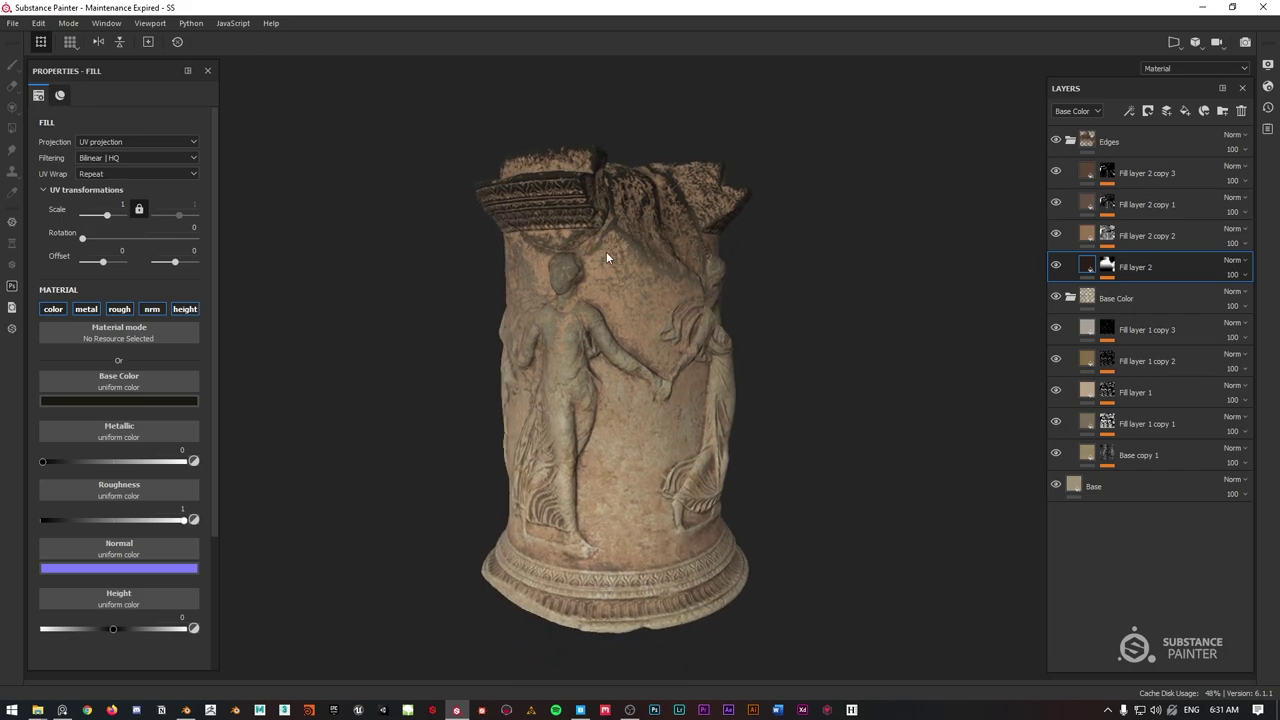
Preview Fill layer 2's mask, and add a fill using Grunge Wipe Directional above the Position generator.
click(1107, 268)
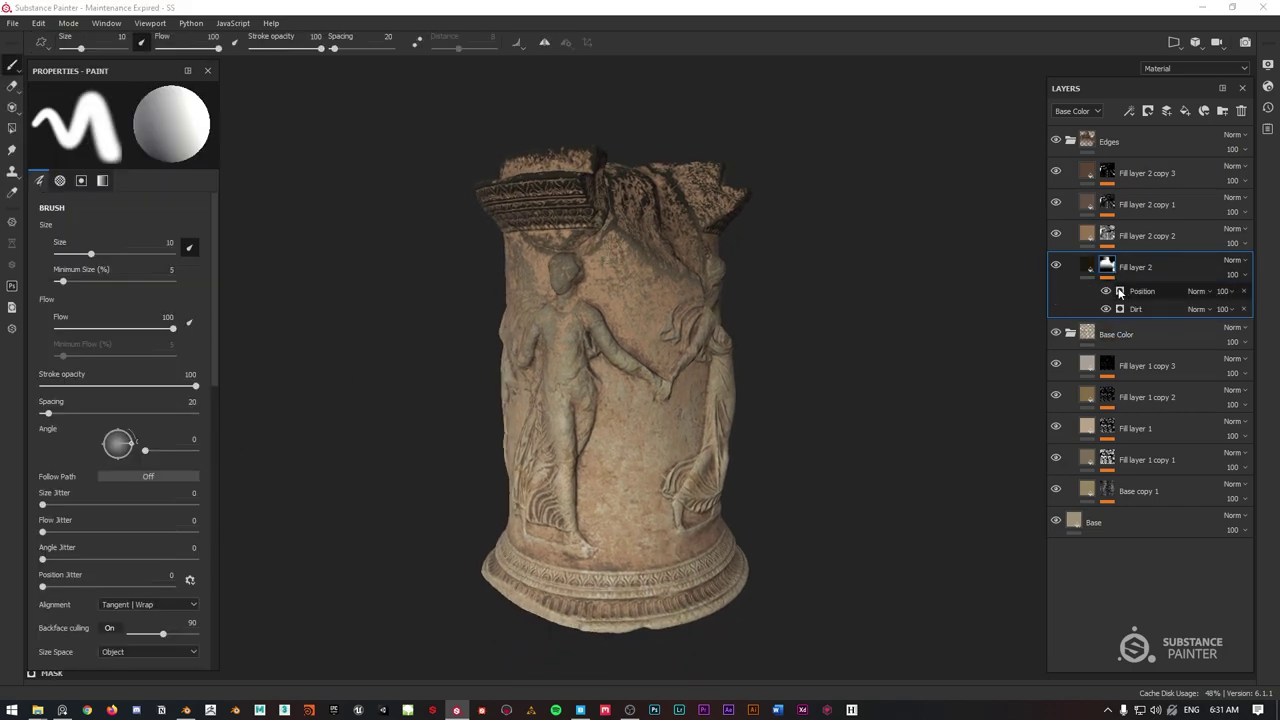
alt+click(1107, 270)
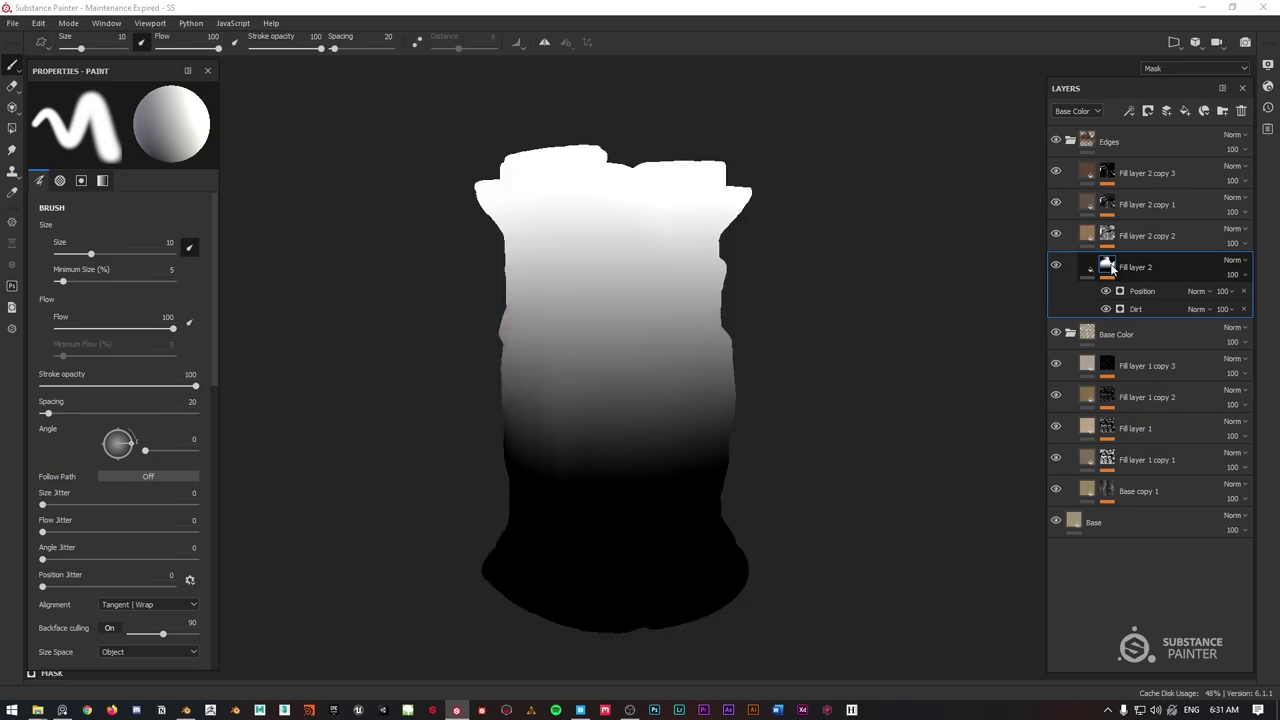
alt+drag(666, 263, 631, 277)
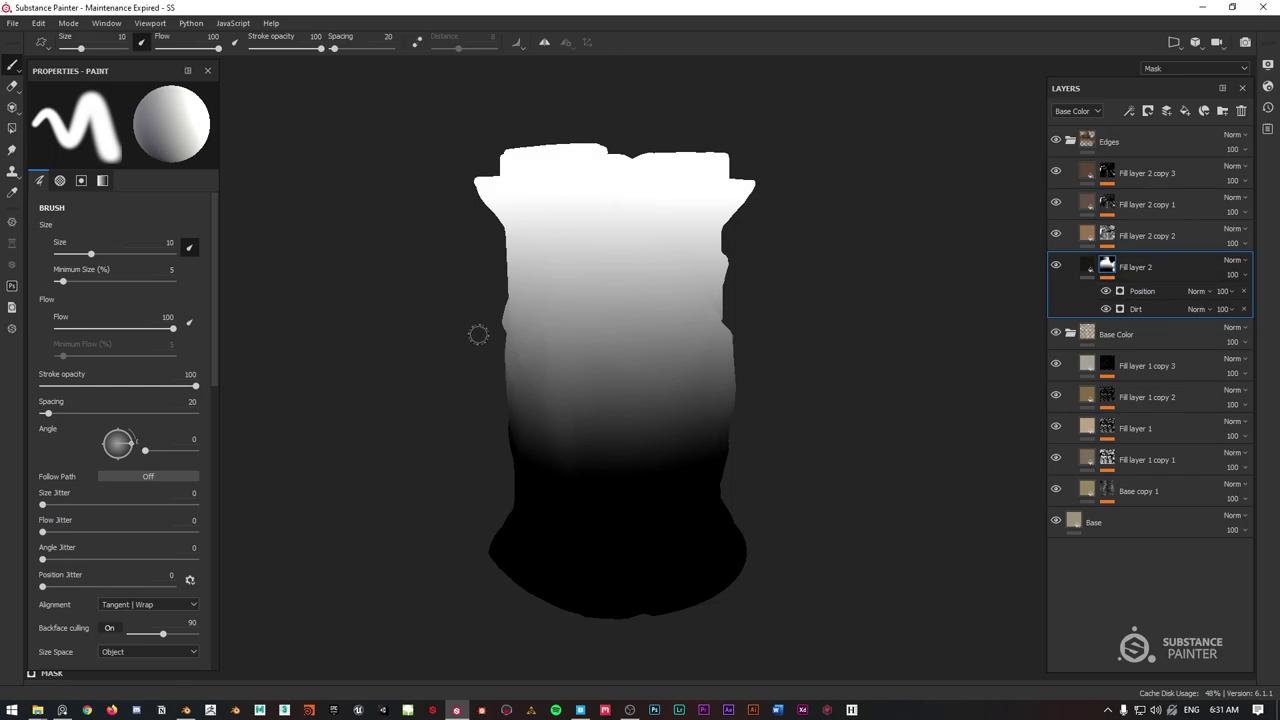
alt+click(1108, 268)
right_click(1110, 268)
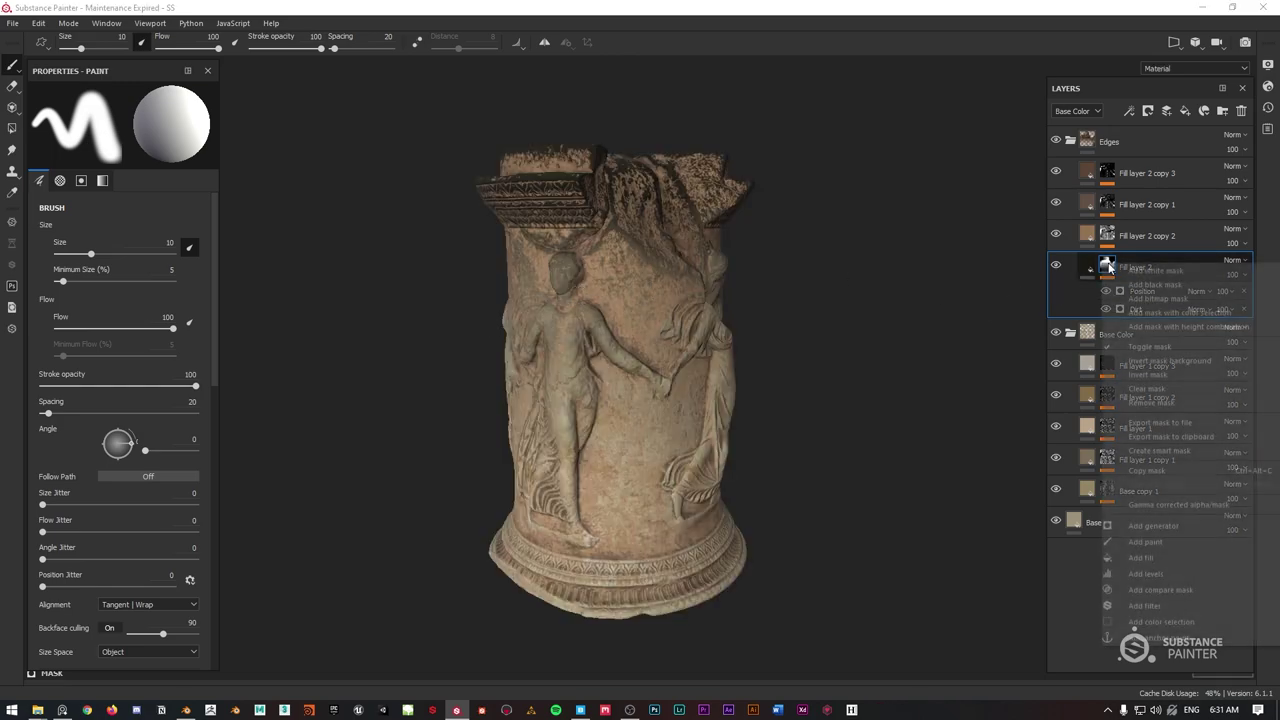
click(1140, 557)
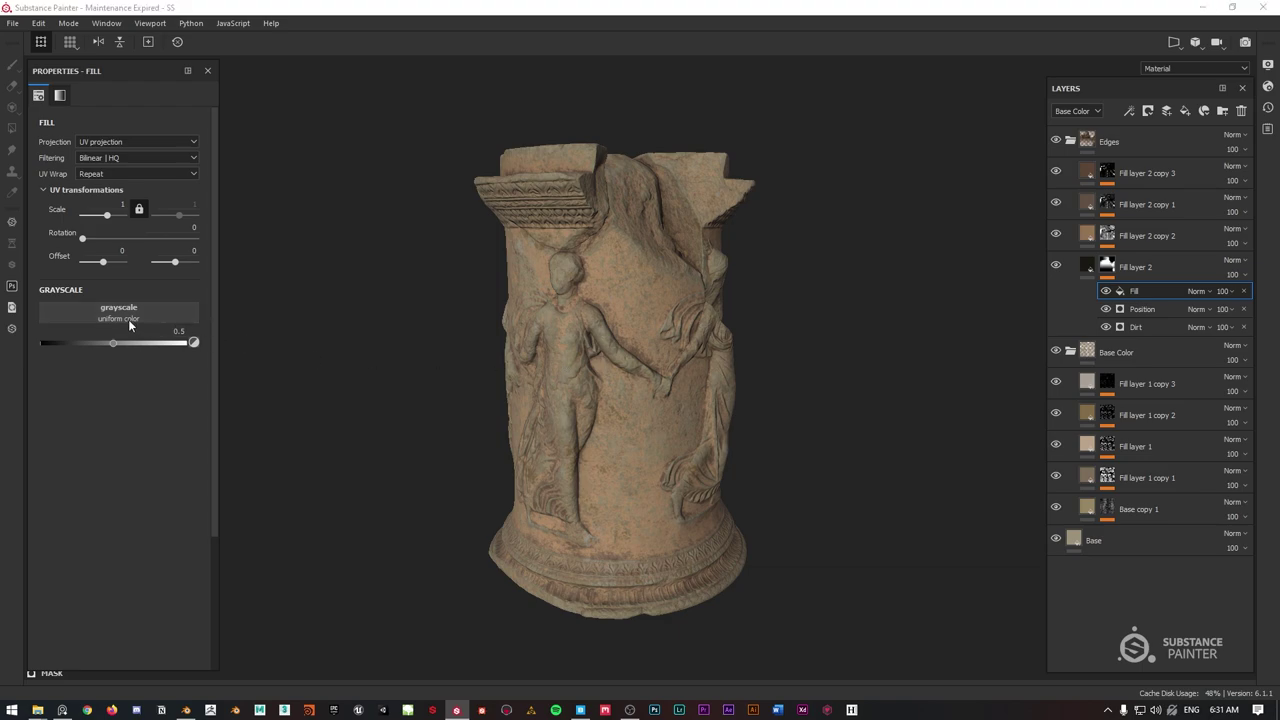
click(128, 318)
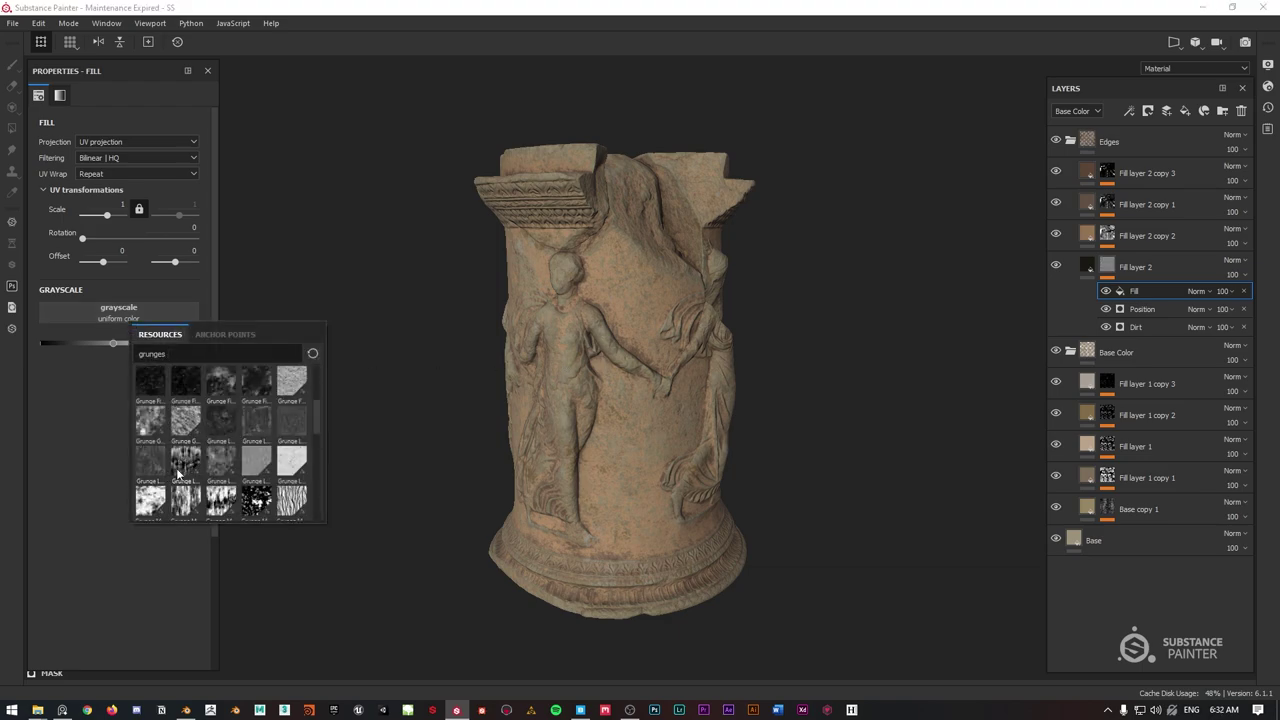
scroll(272, 497, down, 5)
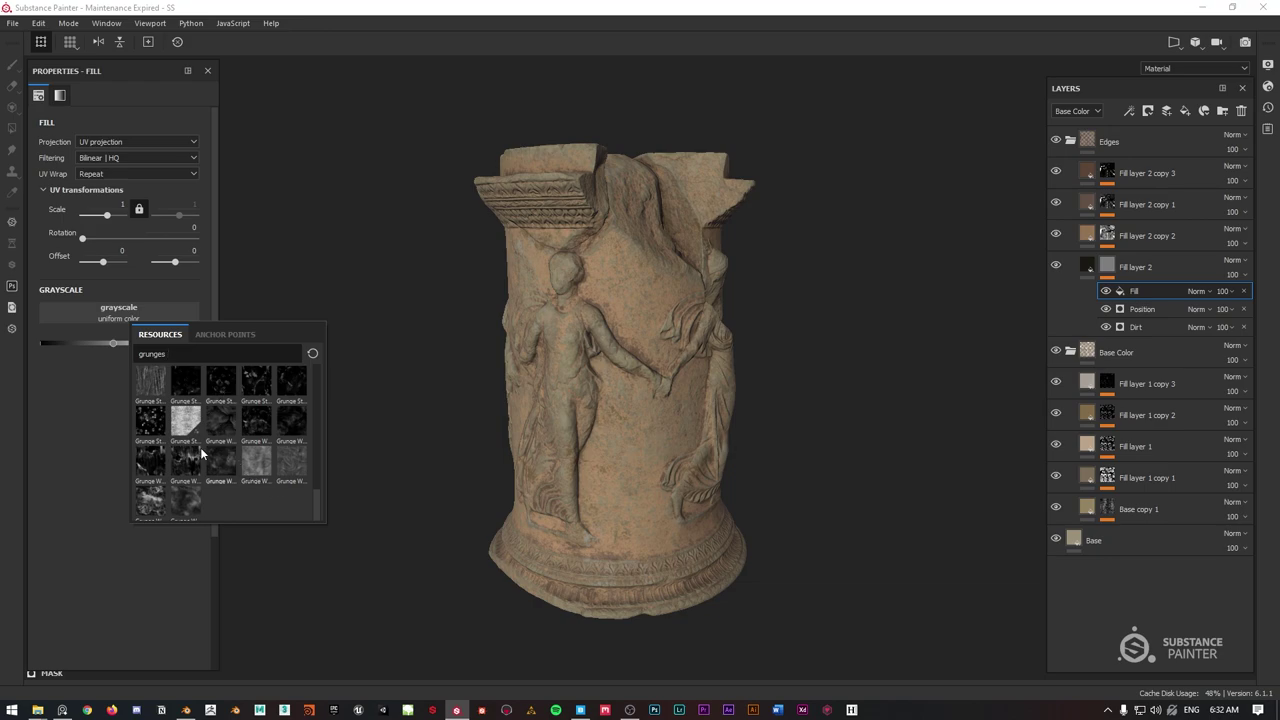
click(152, 457)
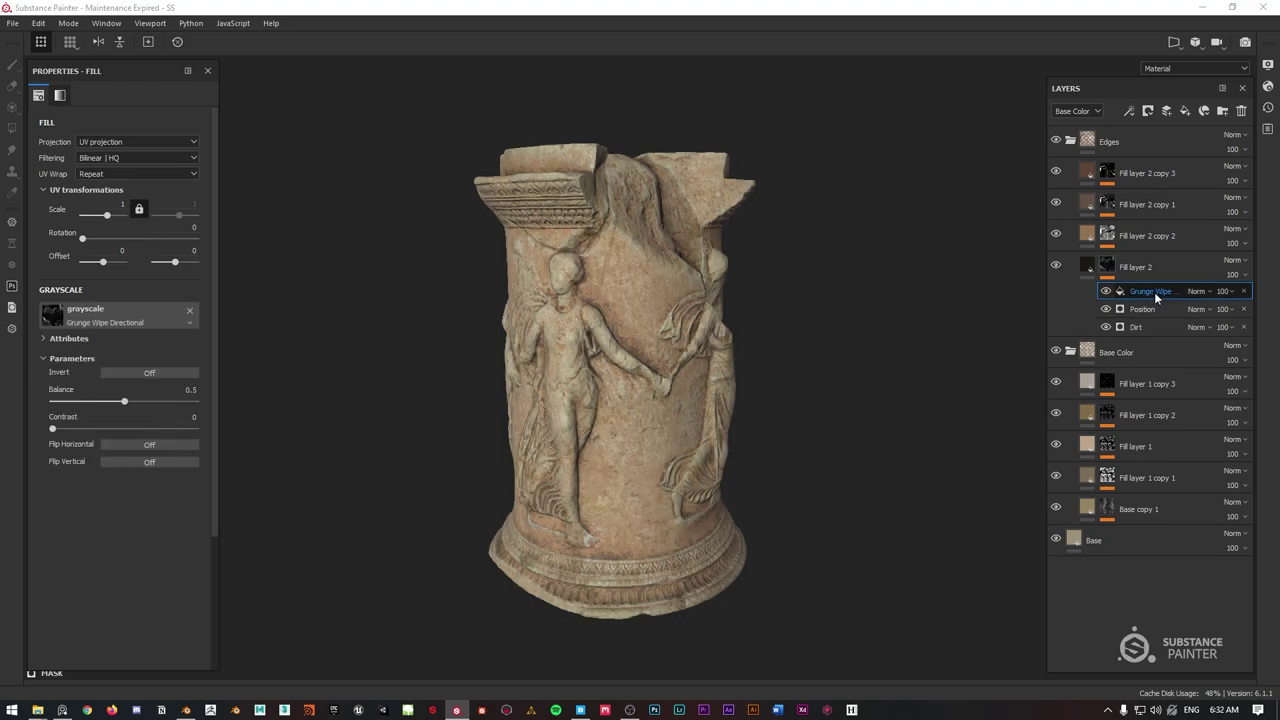
Set the Grunge Wipe Directional fill's blend mode to Subtract and inspect the resulting mask of Fill layer 2.
click(1208, 291)
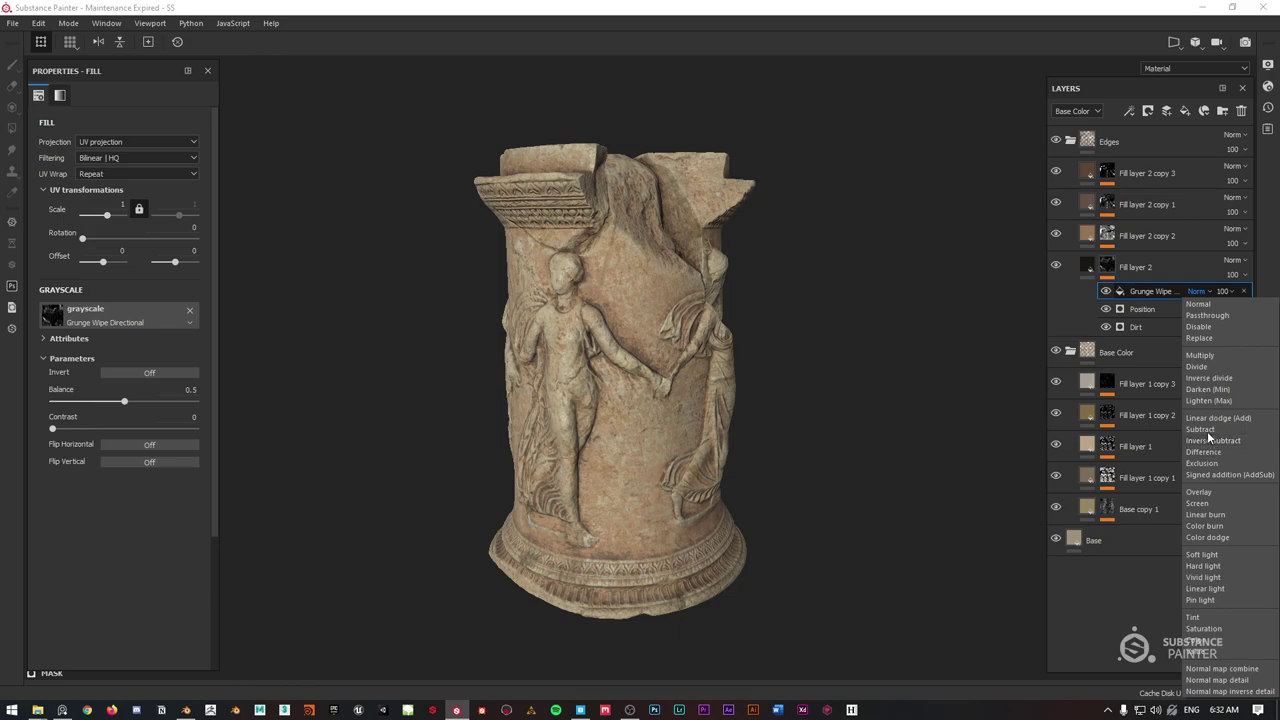
click(1200, 429)
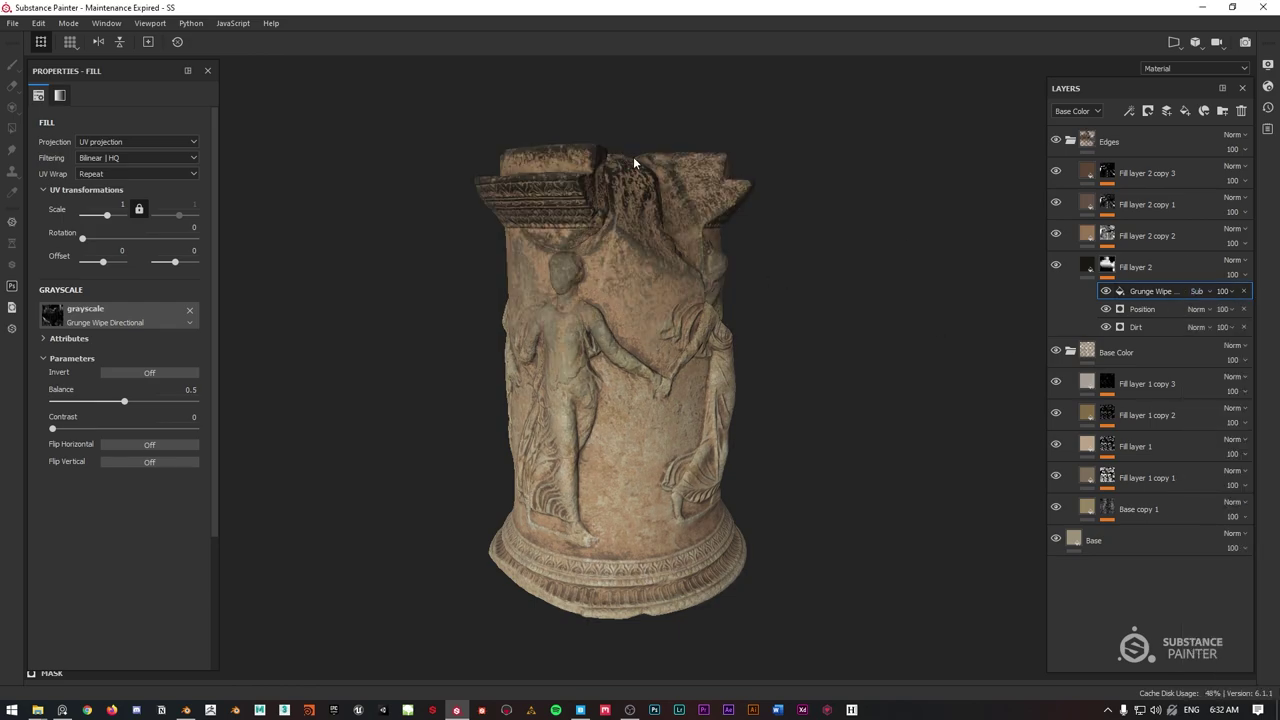
mouse_move(630, 162)
alt+mouse_down()
mouse_move(642, 305)
mouse_move(743, 229)
mouse_move(640, 295)
mouse_move(585, 301)
mouse_move(610, 220)
alt+mouse_up()
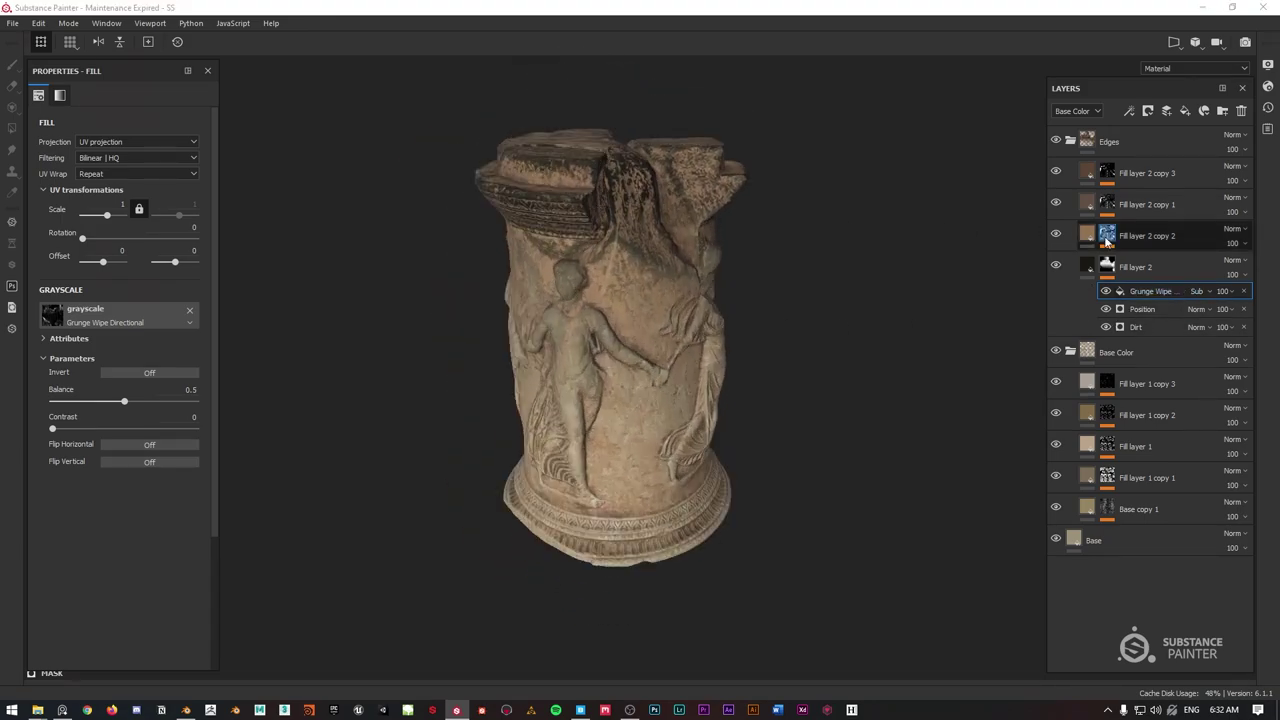
alt+click(1106, 266)
alt+drag(598, 301, 609, 280)
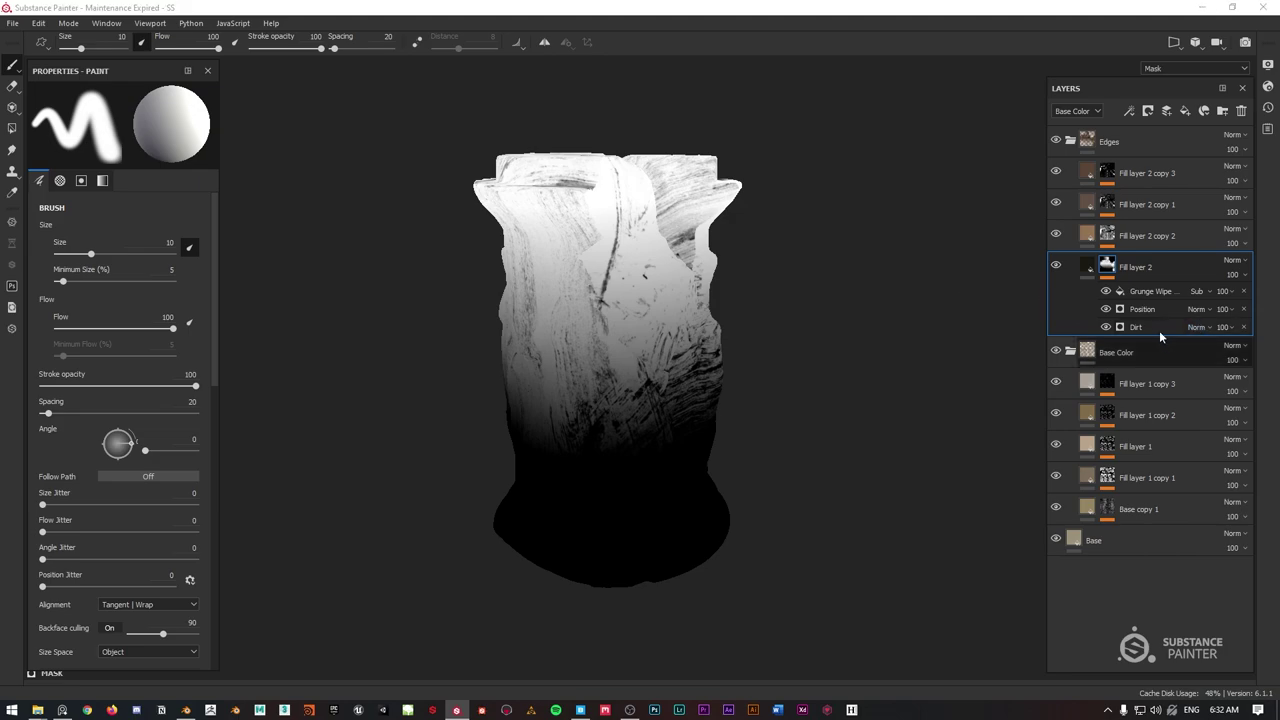
Set the Grunge Wipe Directional fill to tri-planar projection with a balance of 0.81 and a contrast of 0.58.
click(1150, 291)
click(134, 143)
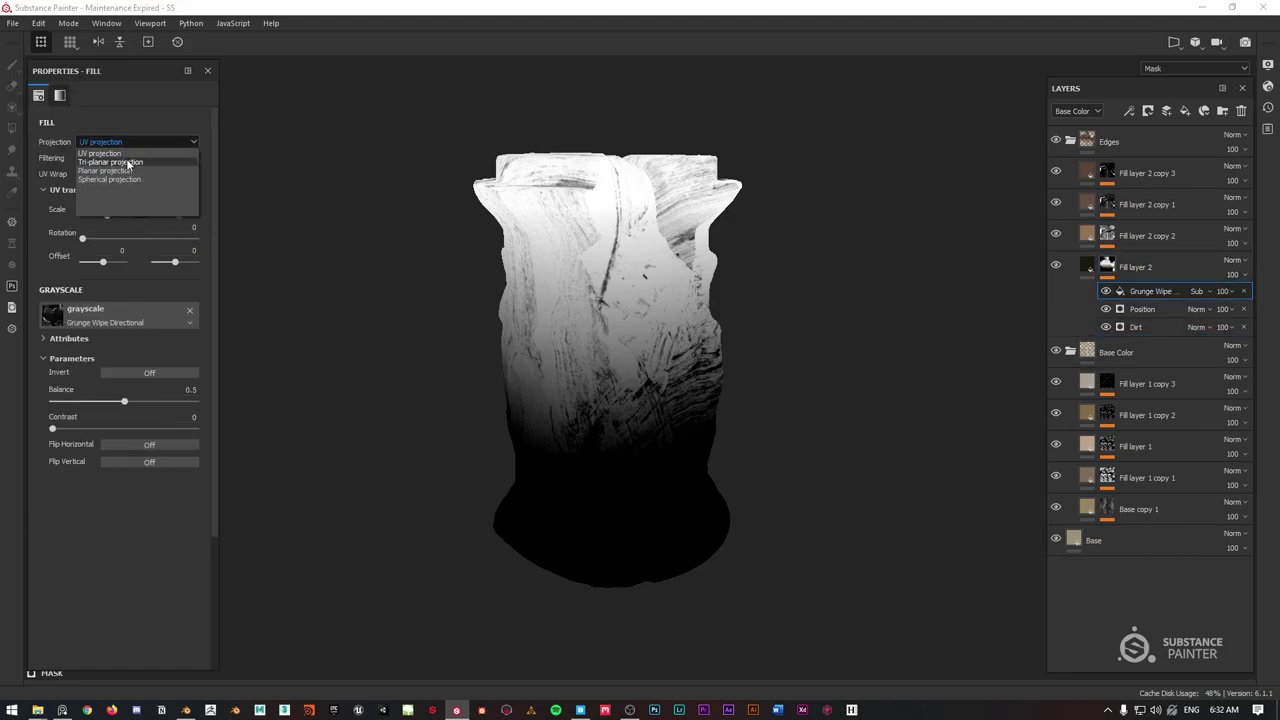
click(120, 160)
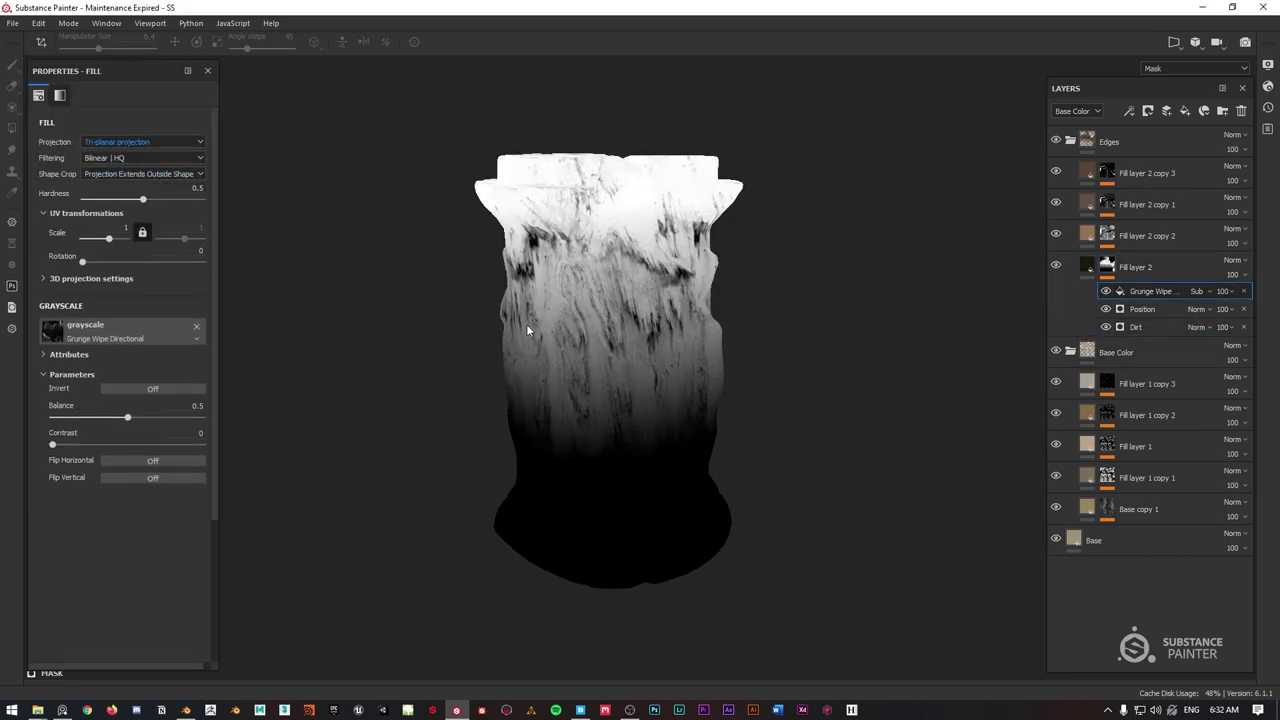
drag(127, 417, 136, 417)
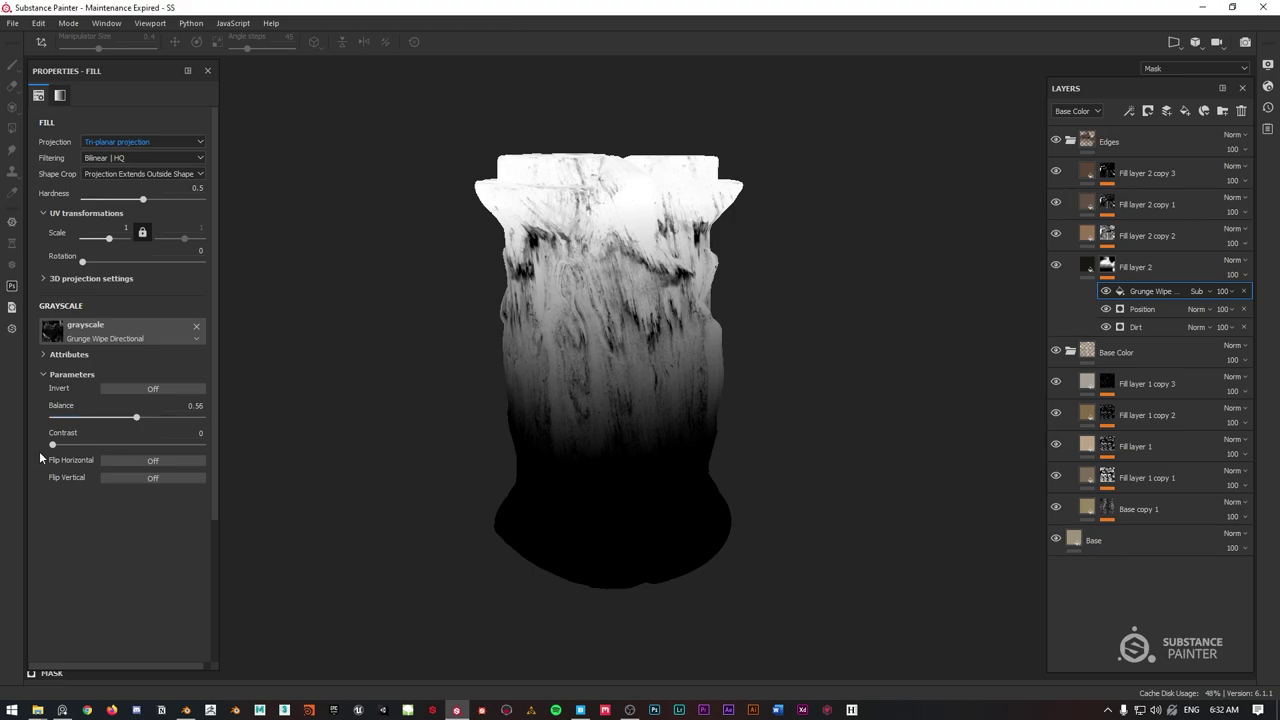
drag(52, 445, 173, 418)
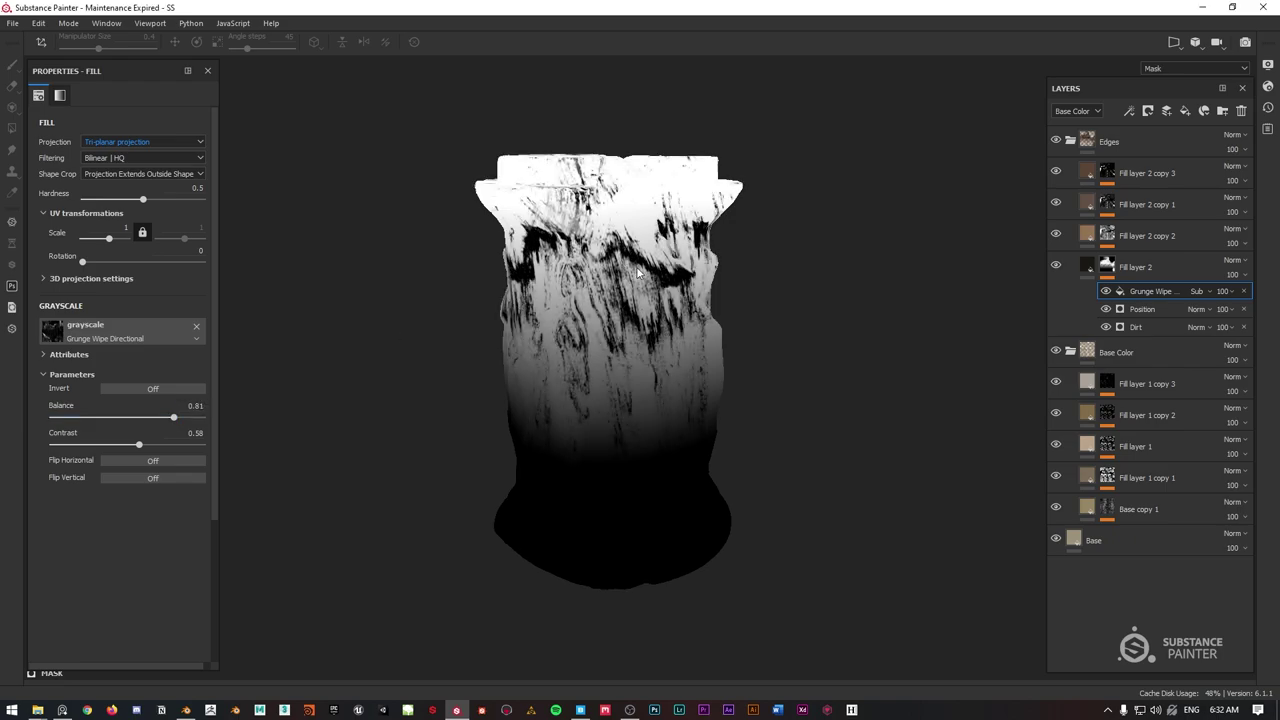
Return to the material view and inspect the grime streaks around the column's top from several sides.
key(m)
alt+drag(741, 222, 824, 252)
scroll(613, 230, up, 4)
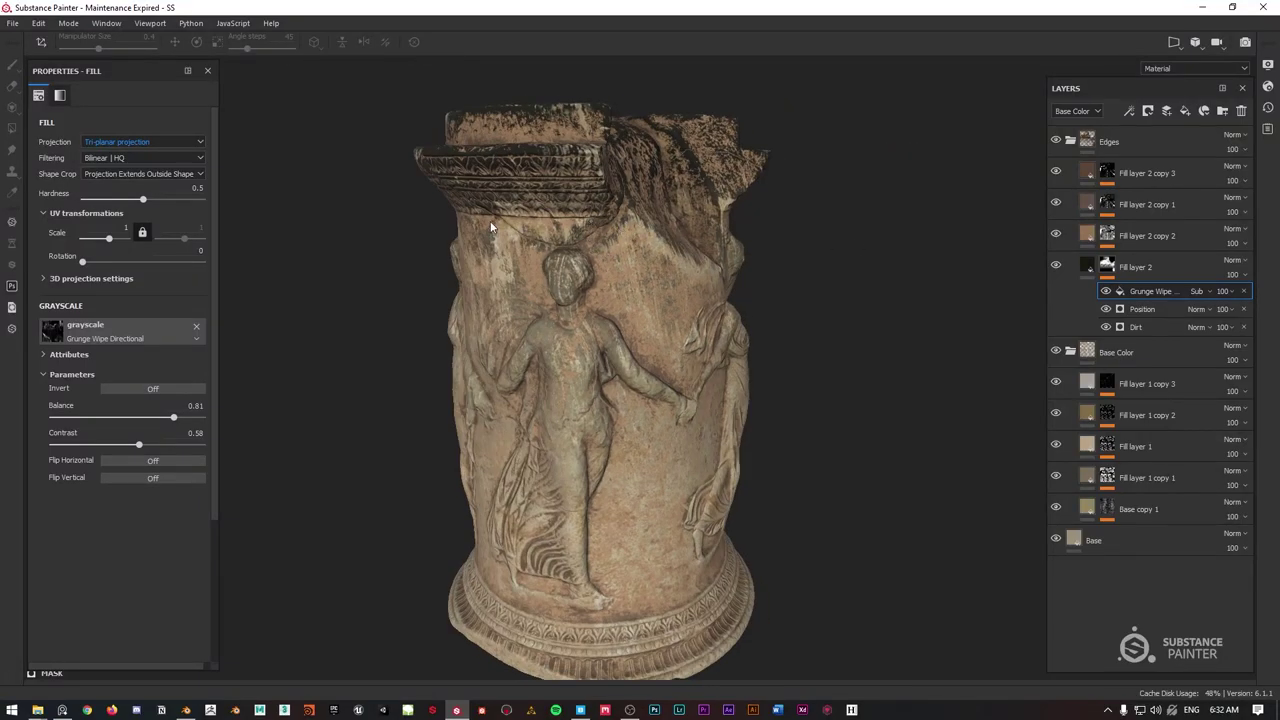
alt+drag(491, 227, 566, 287)
mouse_move(645, 286)
shift+right_down()
mouse_move(676, 286)
mouse_move(644, 287)
shift+right_up()
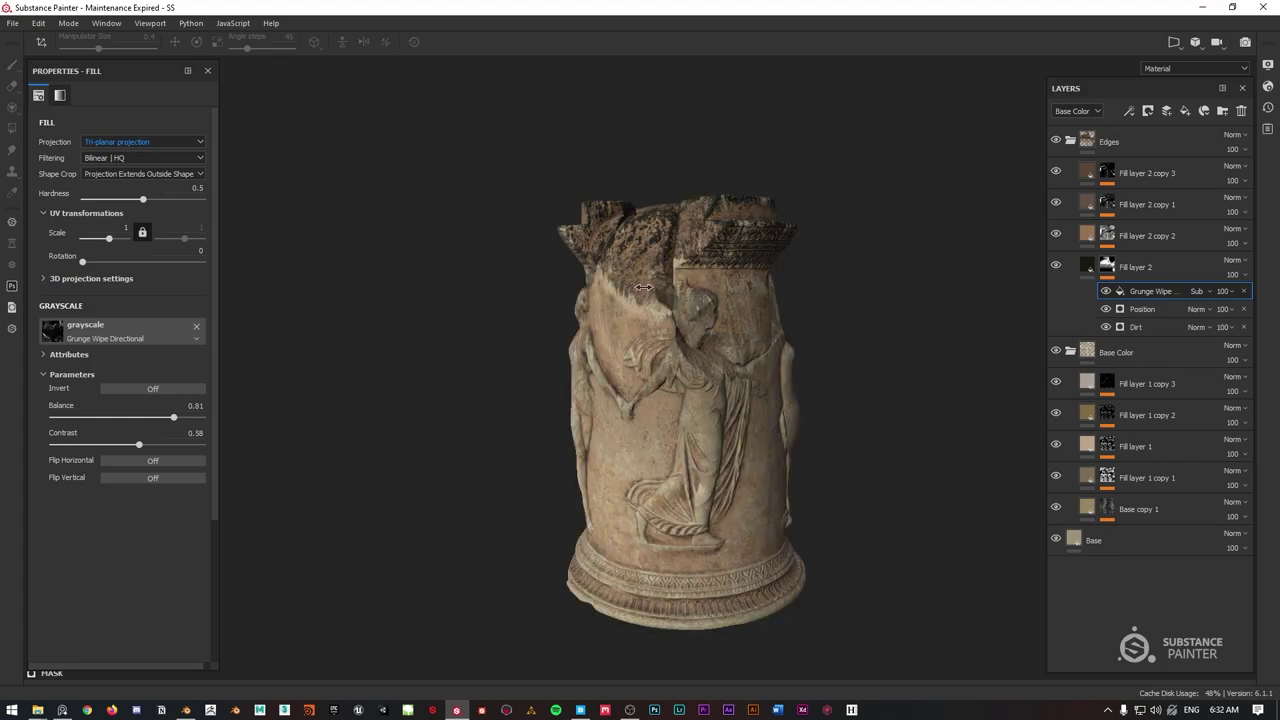
key(alt+shift)
alt+drag(520, 264, 830, 283)
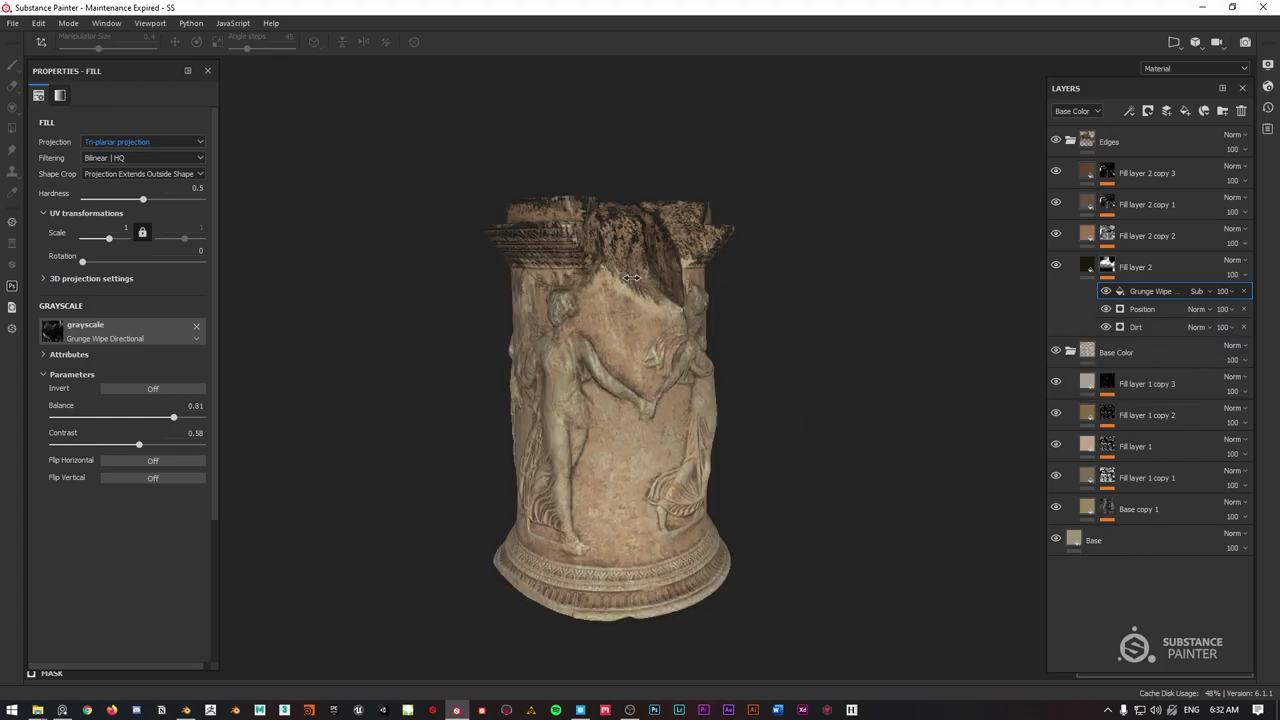
alt+drag(632, 278, 622, 235)
Switch to the reference image board and examine the dark weathering on the photographed ancient columns and capitals.
mouse_move(1279, 215)
right_down()
mouse_move(764, 215)
mouse_move(618, 176)
right_up()
drag(618, 176, 624, 158)
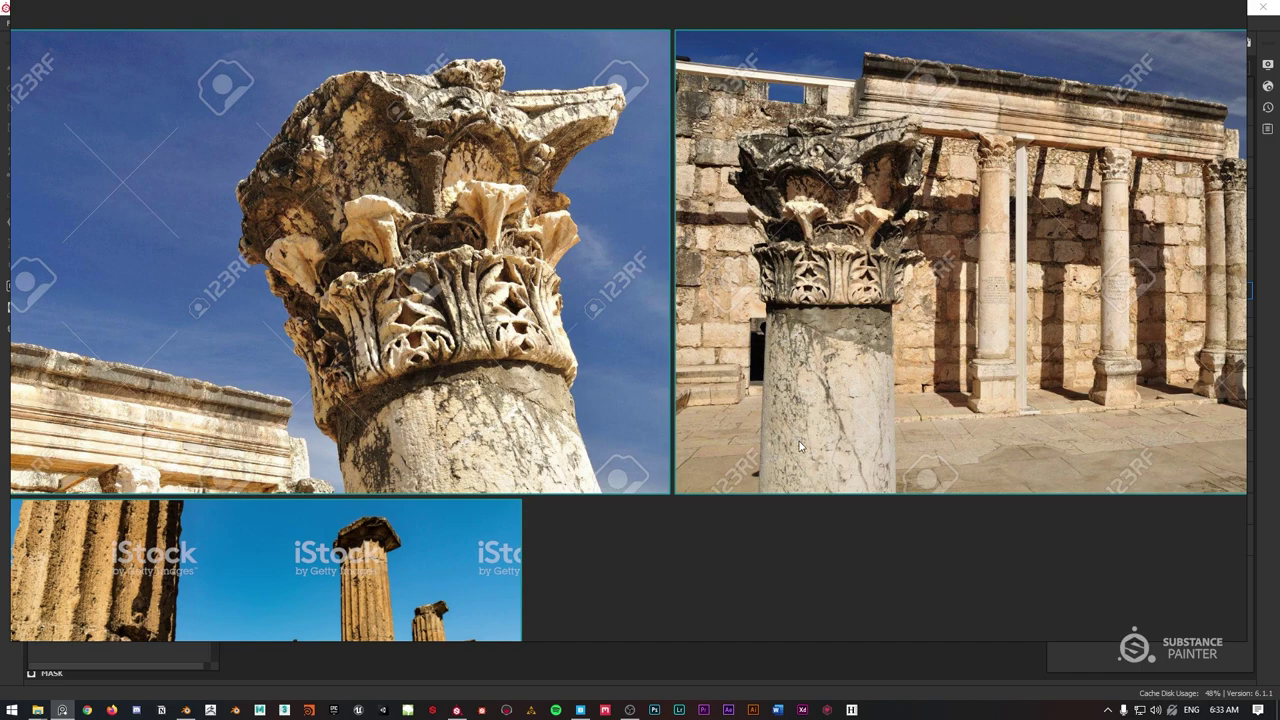
scroll(490, 340, down, 4)
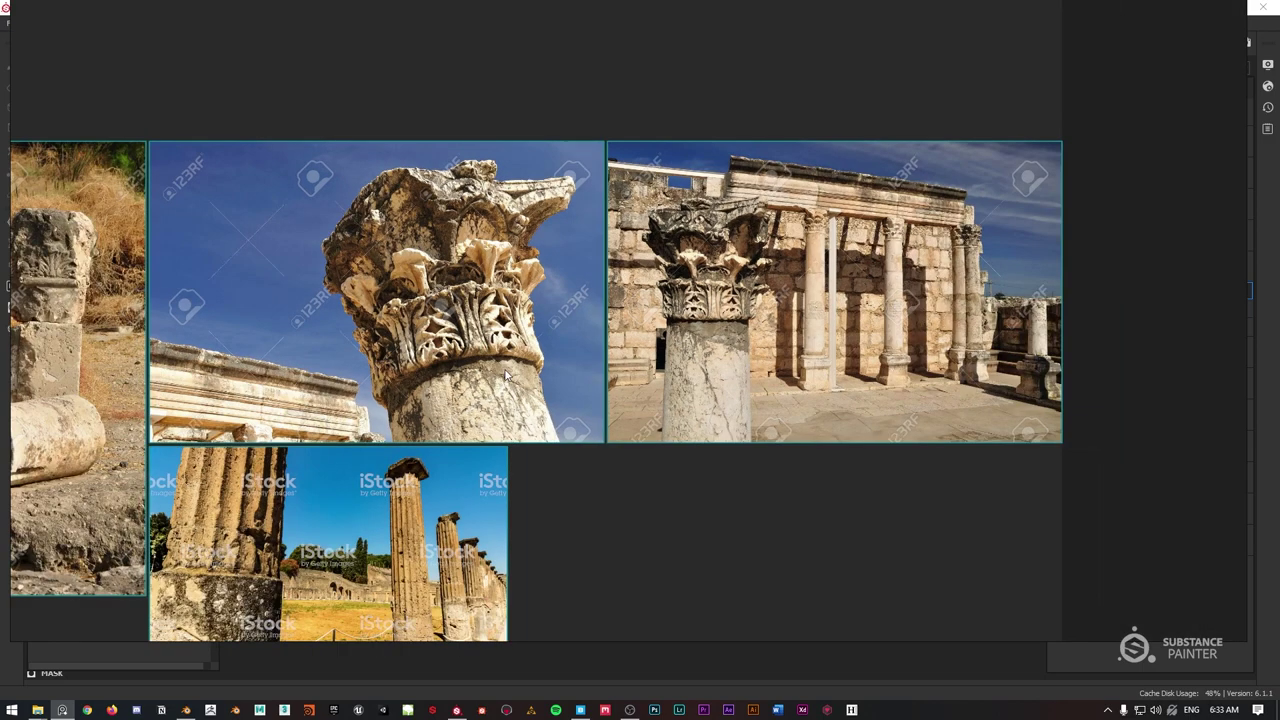
scroll(515, 385, down, 3)
scroll(470, 217, up, 4)
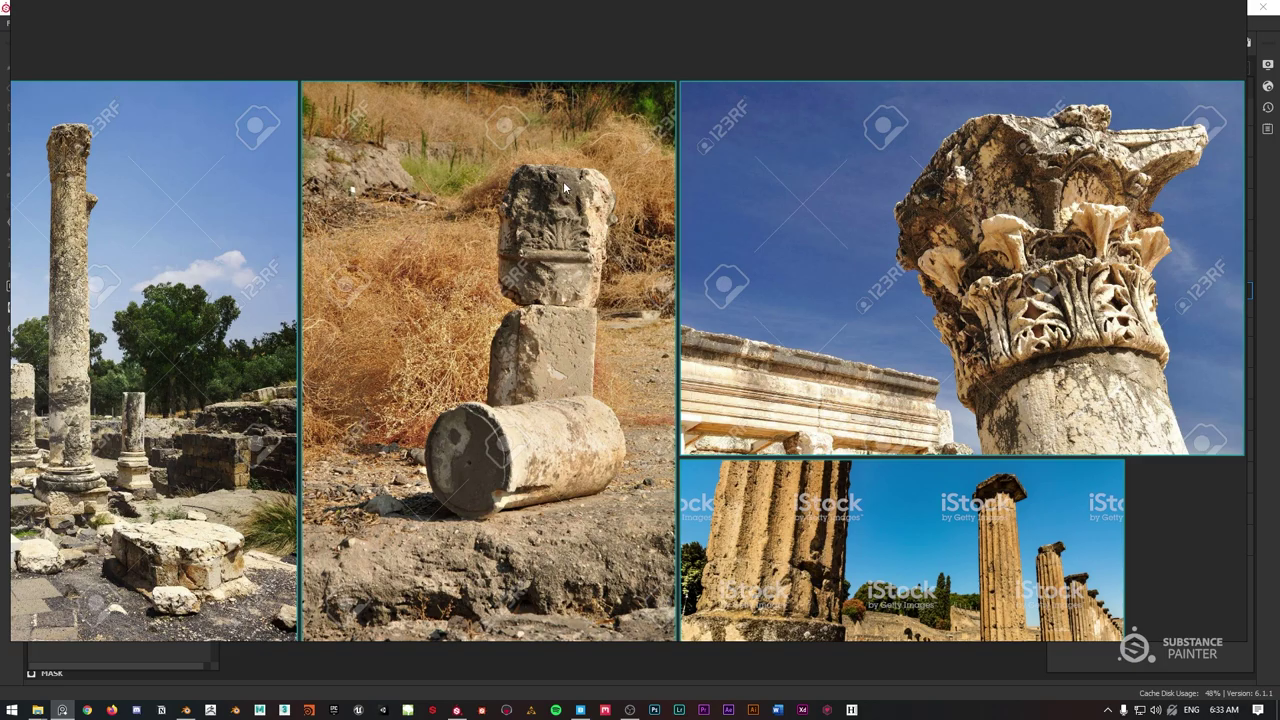
scroll(540, 379, down, 2)
middle_drag(399, 368, 770, 340)
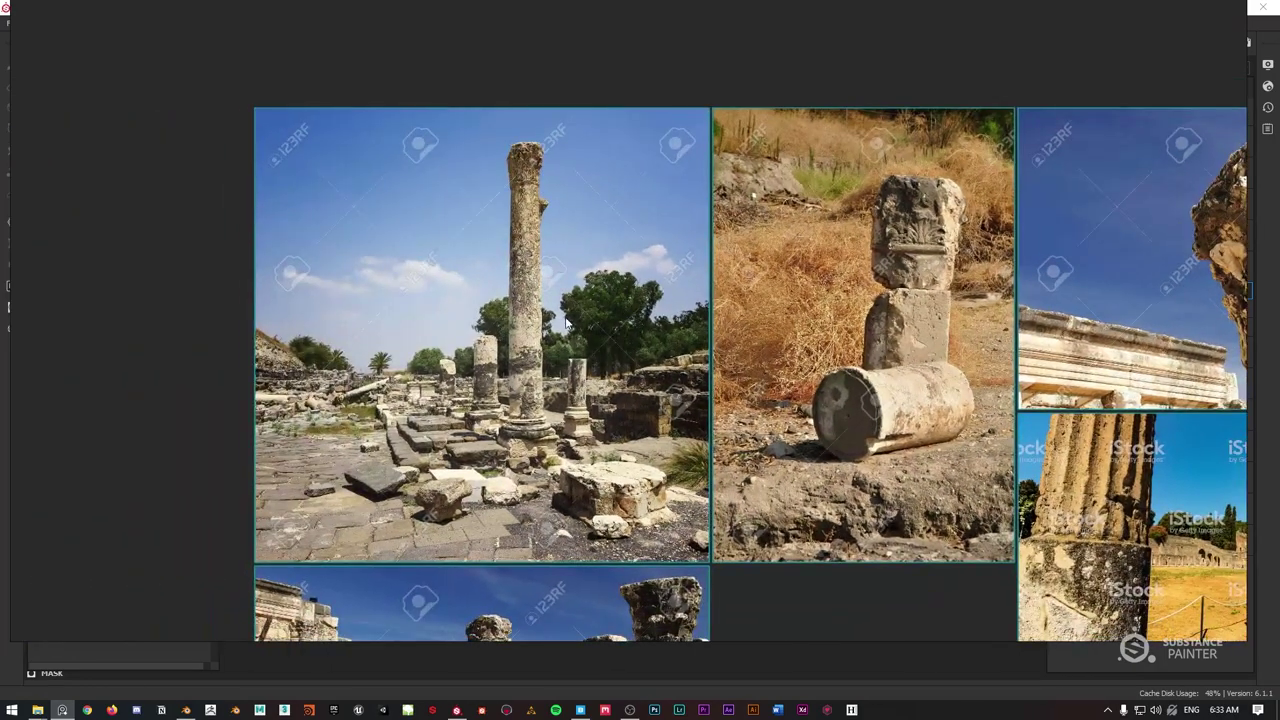
scroll(503, 520, down, 2)
middle_drag(503, 520, 518, 229)
scroll(516, 402, up, 3)
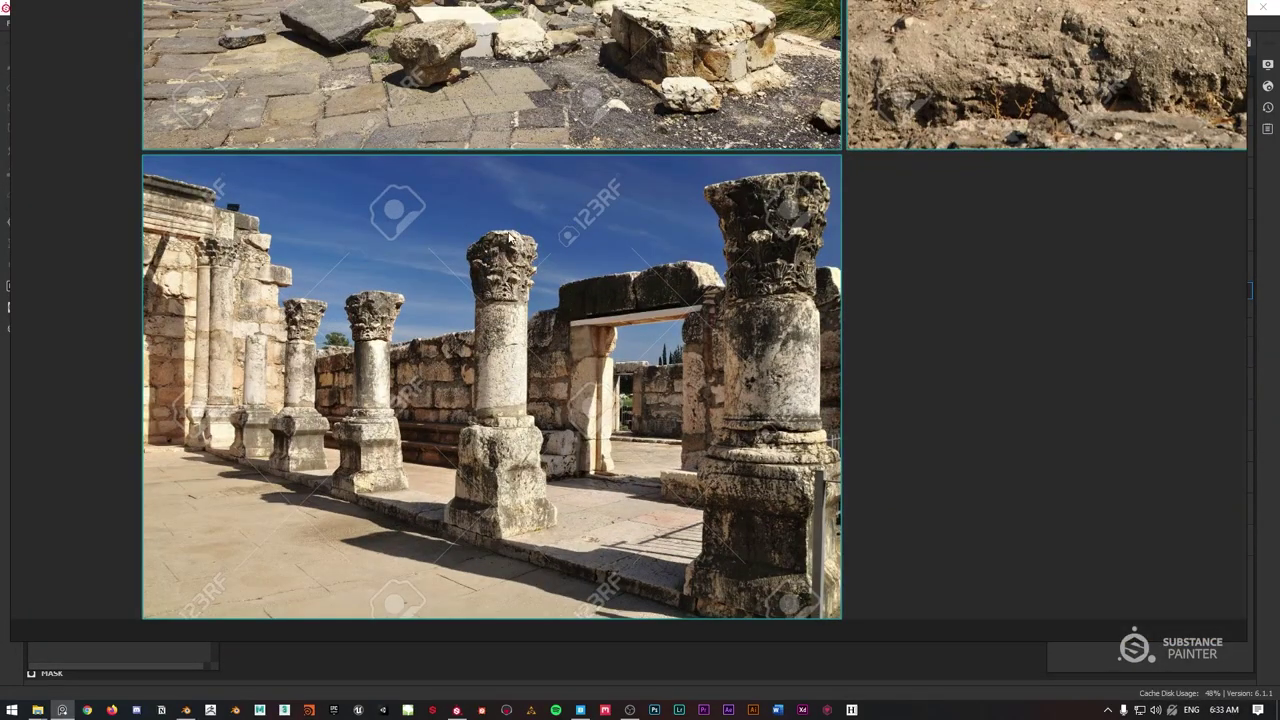
scroll(494, 350, up, 2)
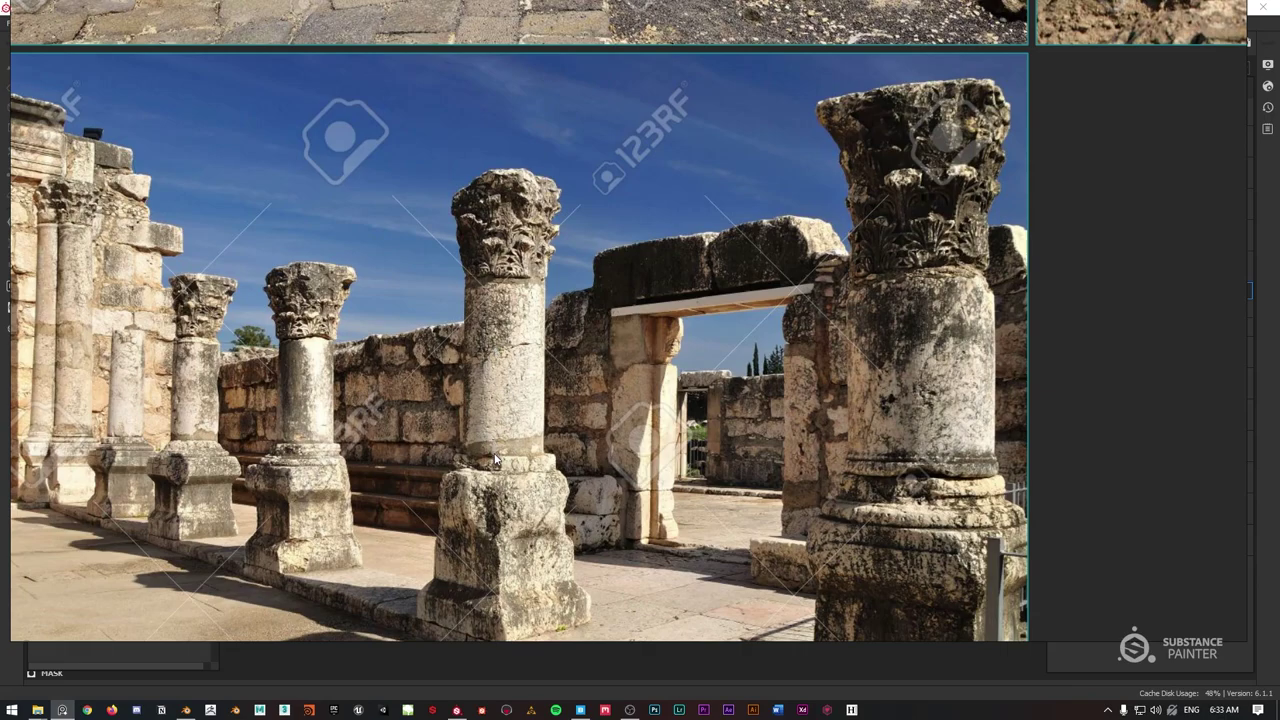
scroll(515, 185, down, 3)
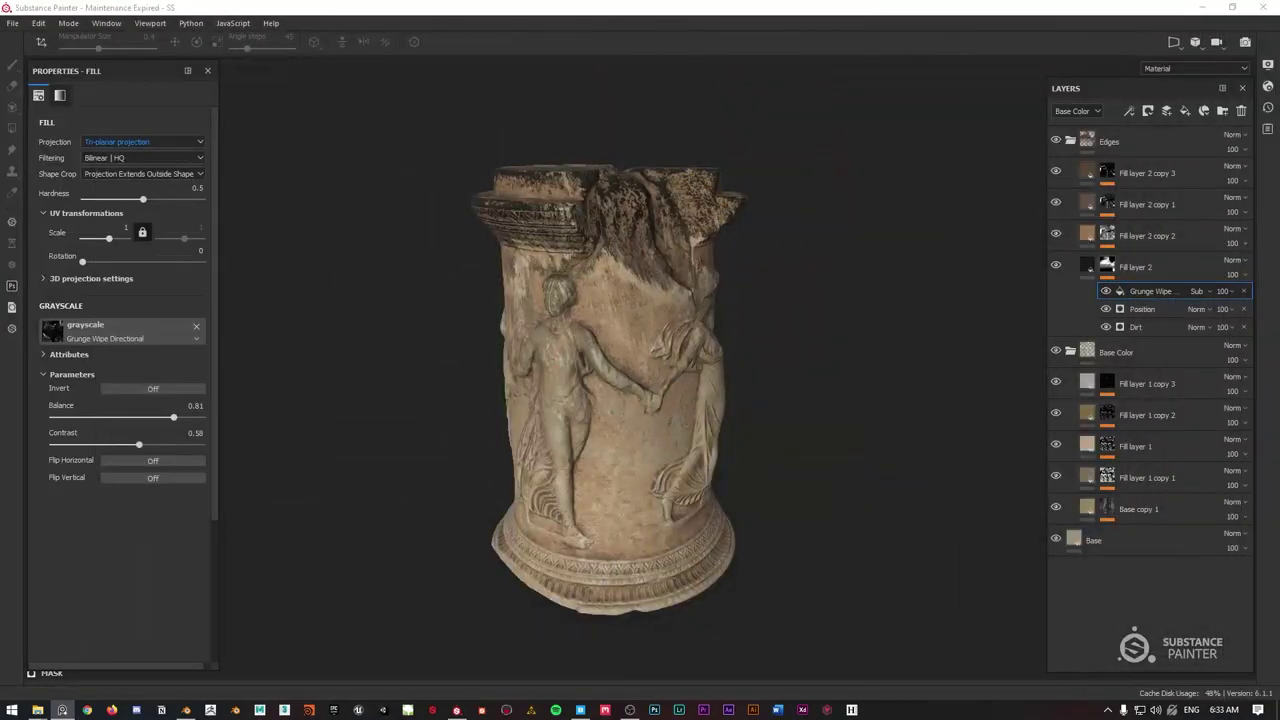
Hide the Edges folder and all fill layers inside the Base Color folder to view only the Base layer.
mouse_move(574, 315)
alt+mouse_down()
mouse_move(630, 305)
mouse_move(615, 305)
mouse_move(621, 290)
mouse_move(629, 307)
mouse_move(732, 246)
mouse_move(617, 252)
alt+mouse_up()
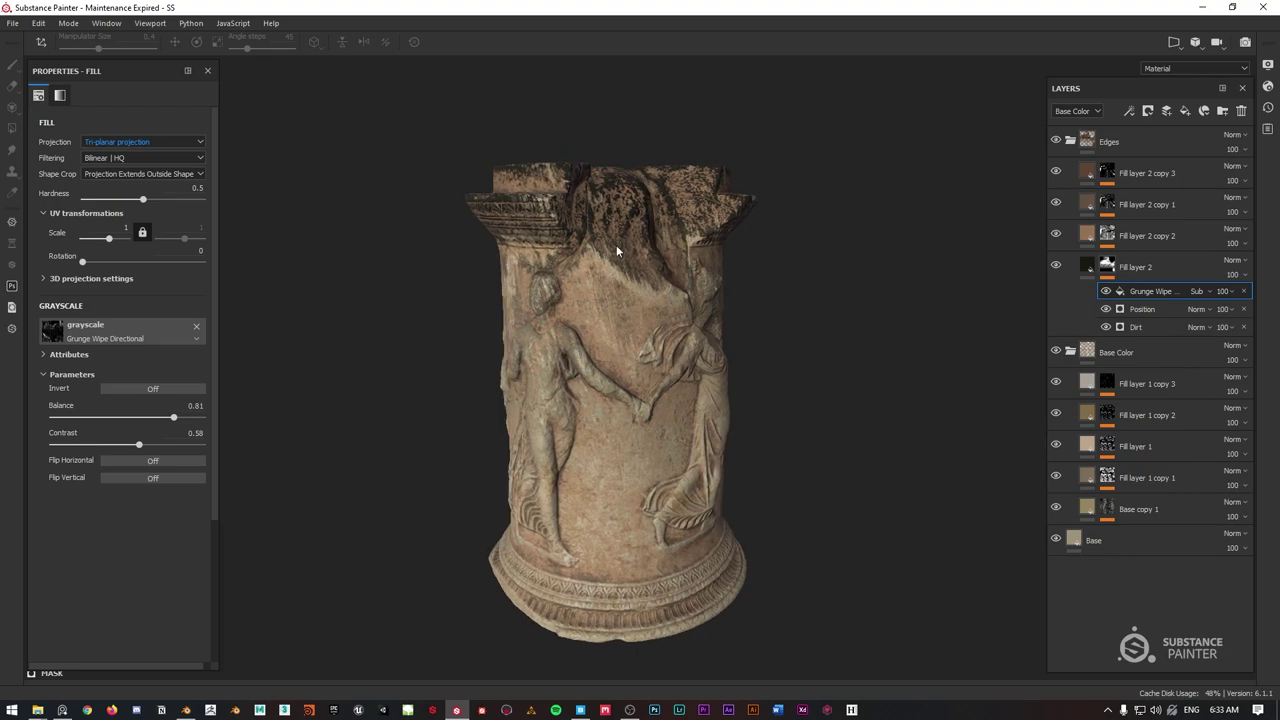
click(1055, 140)
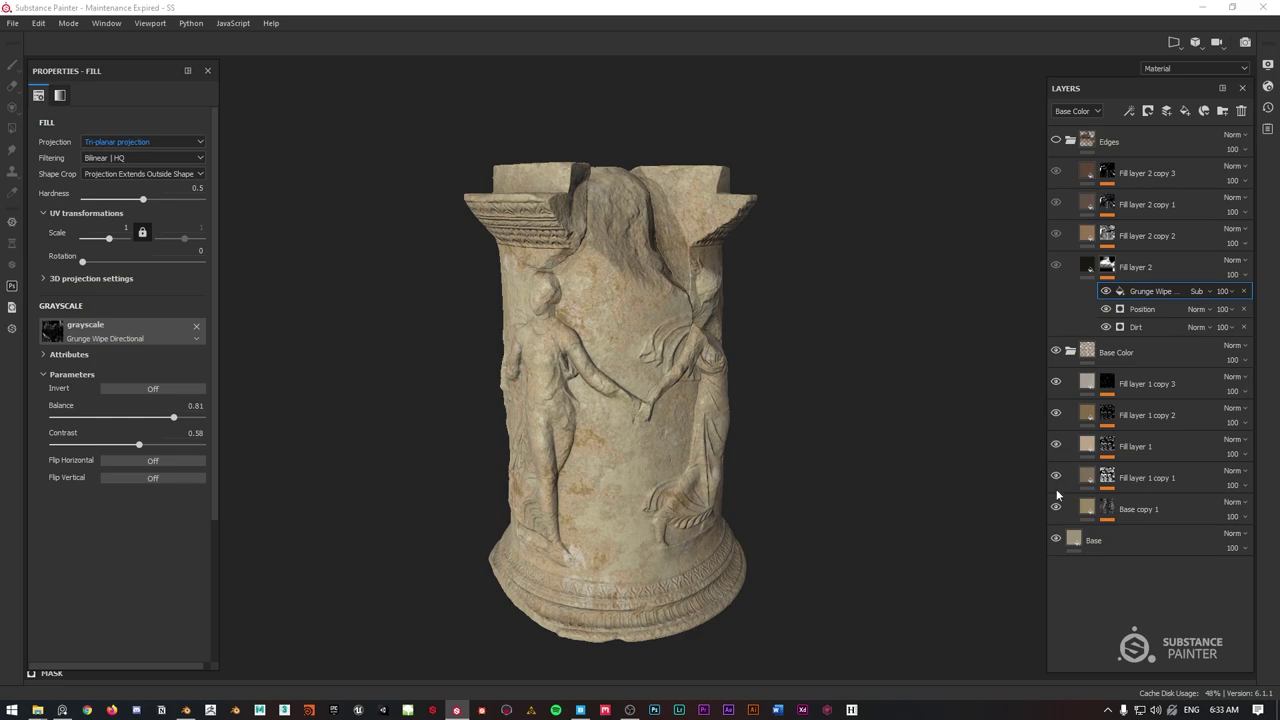
alt+drag(560, 370, 531, 331)
alt+middle_drag(618, 320, 663, 260)
alt+drag(663, 260, 649, 293)
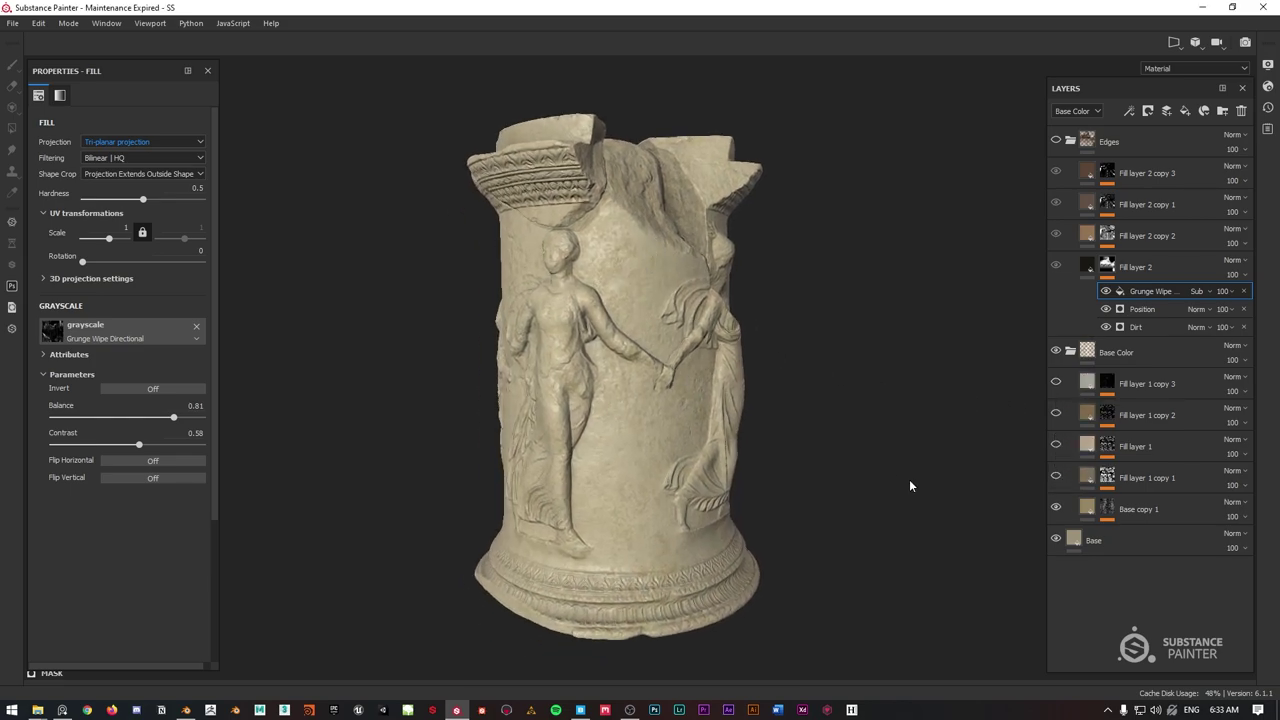
alt+drag(905, 285, 842, 413)
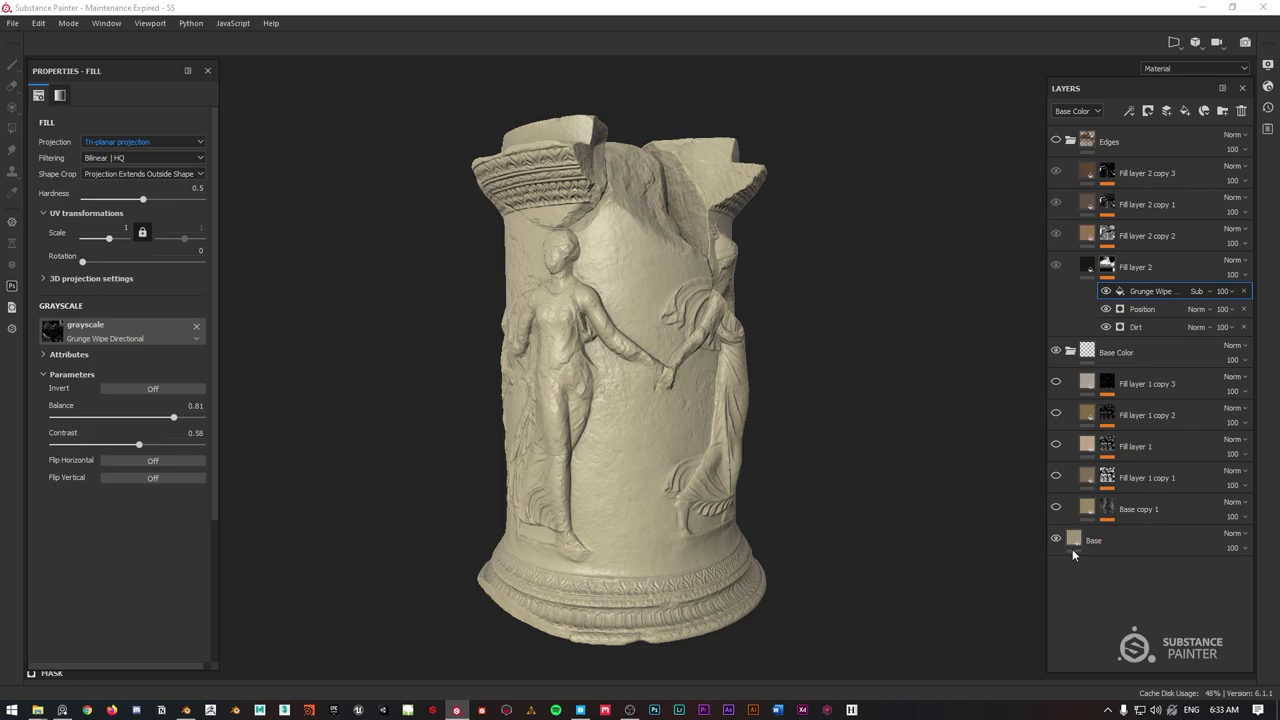
Show the Base Color folder's layers again one by one from Base copy 1 upward, followed by the Edges folder.
click(1056, 508)
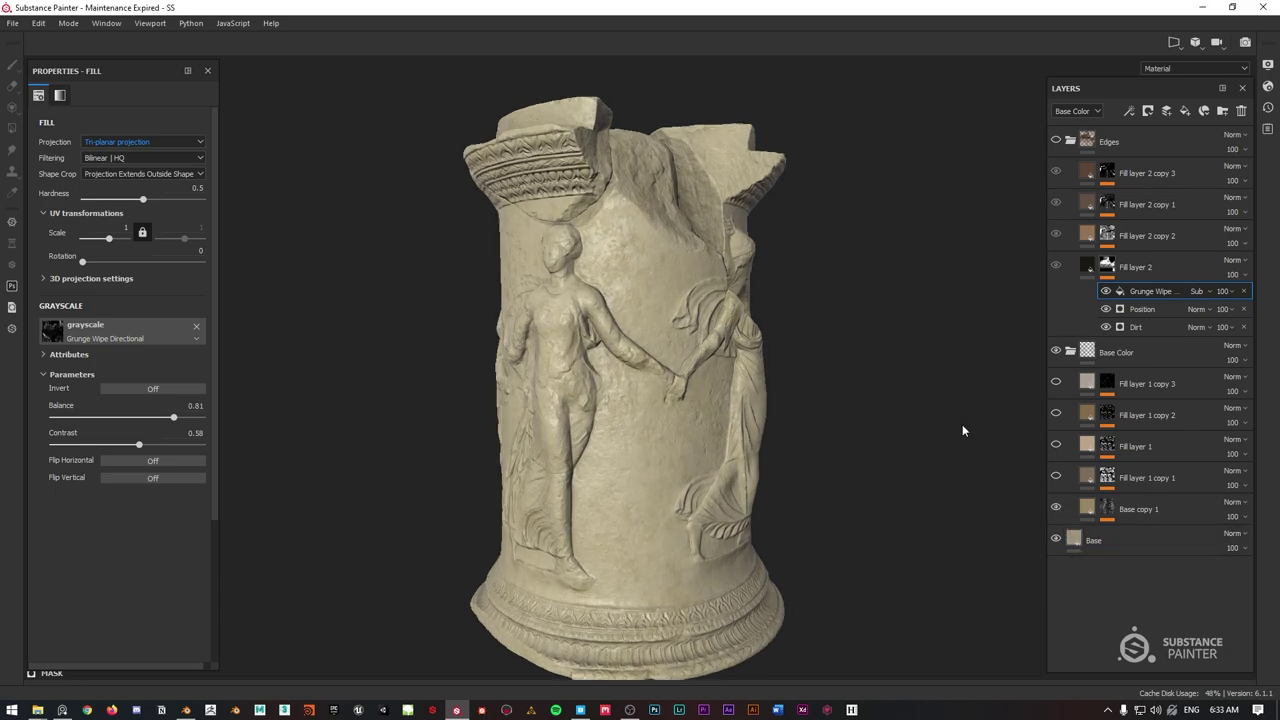
click(1056, 478)
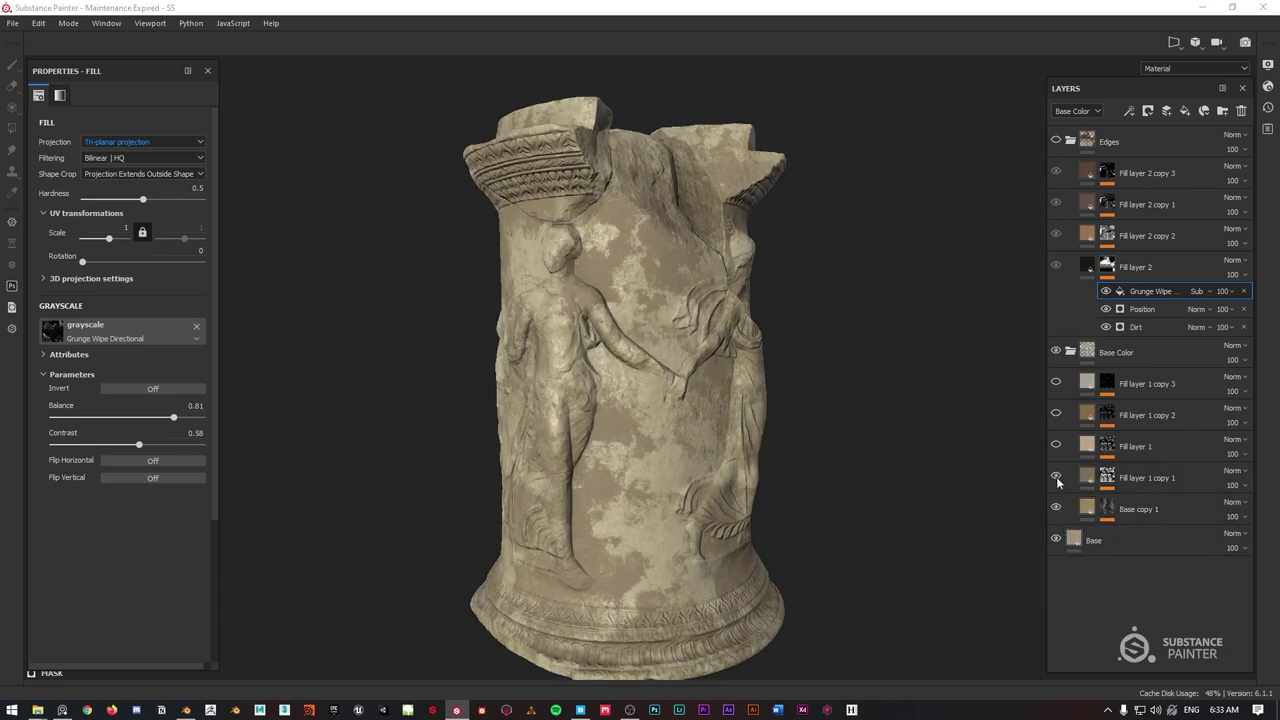
click(1056, 446)
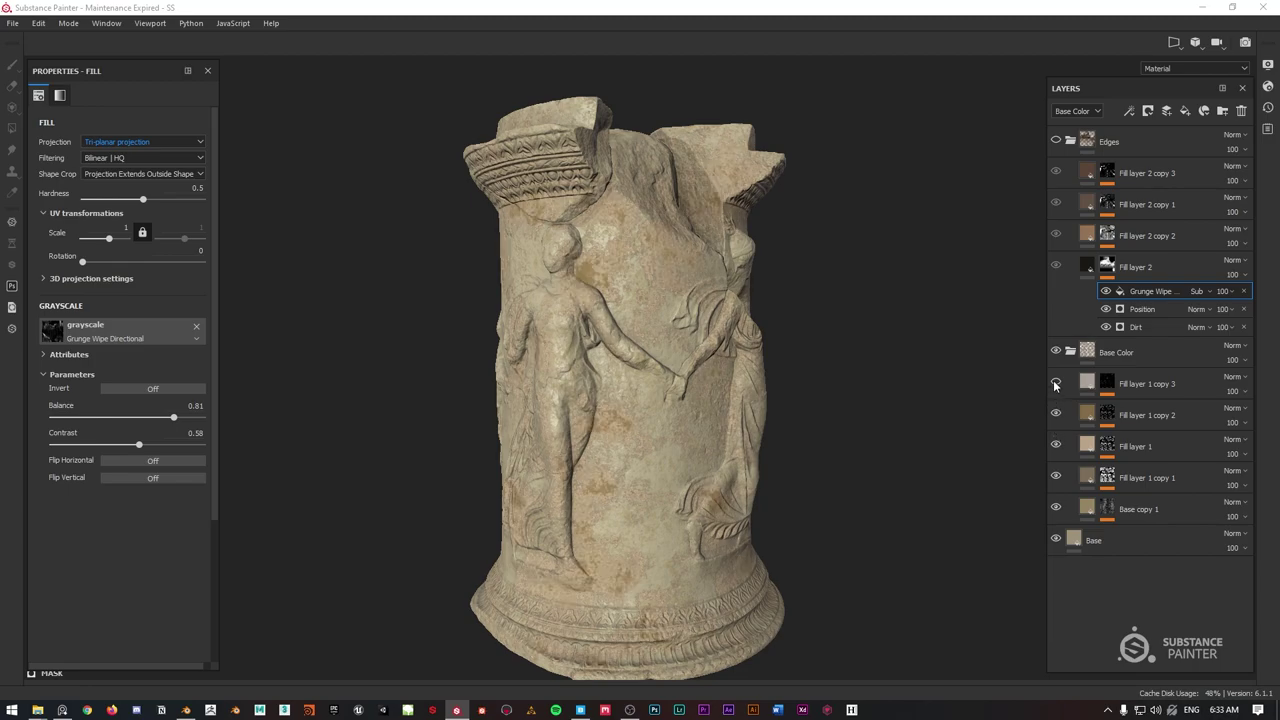
click(1056, 382)
click(1055, 141)
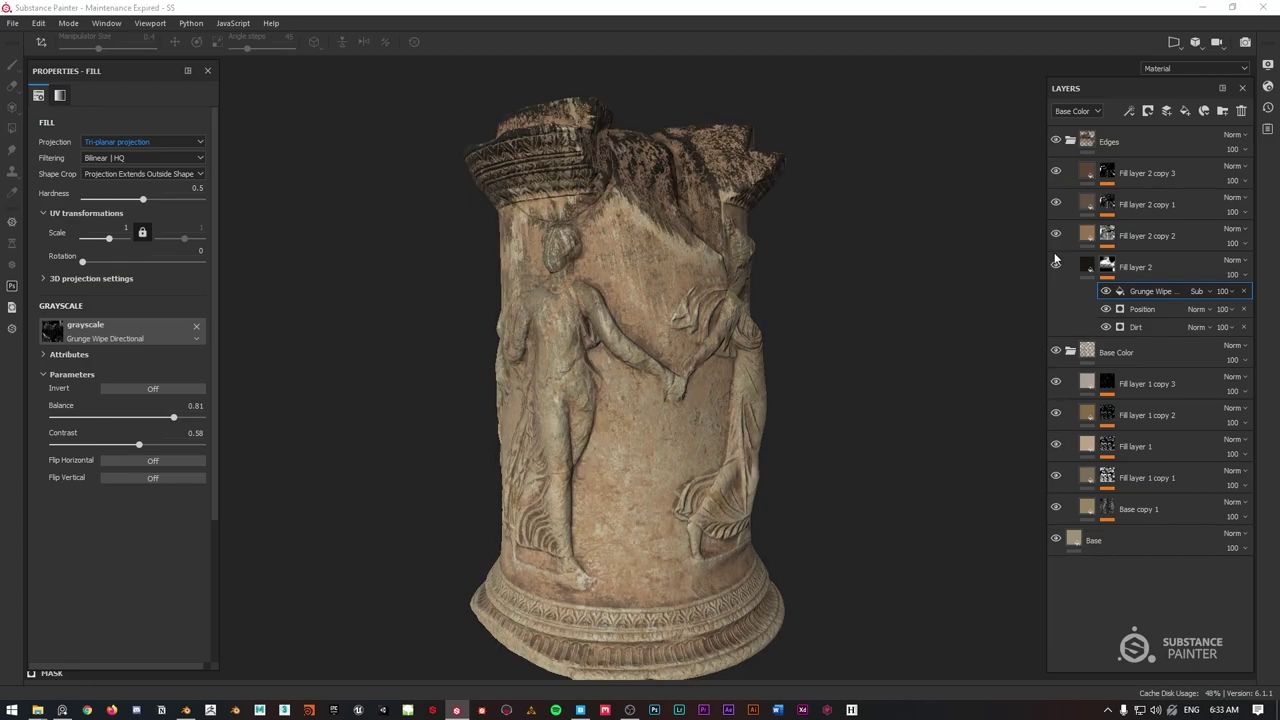
Hide the Edges folder's fill layers and show them again individually to compare what each one contributes.
drag(1056, 172, 1056, 266)
click(1056, 266)
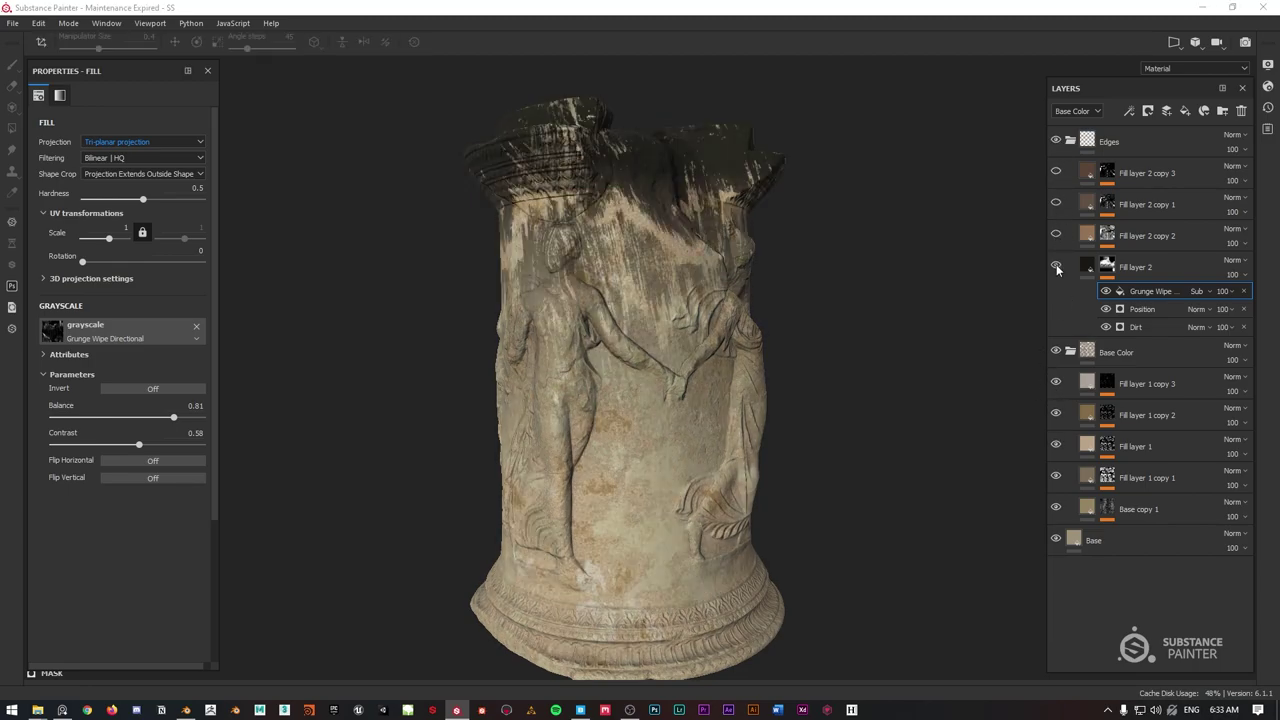
click(1057, 236)
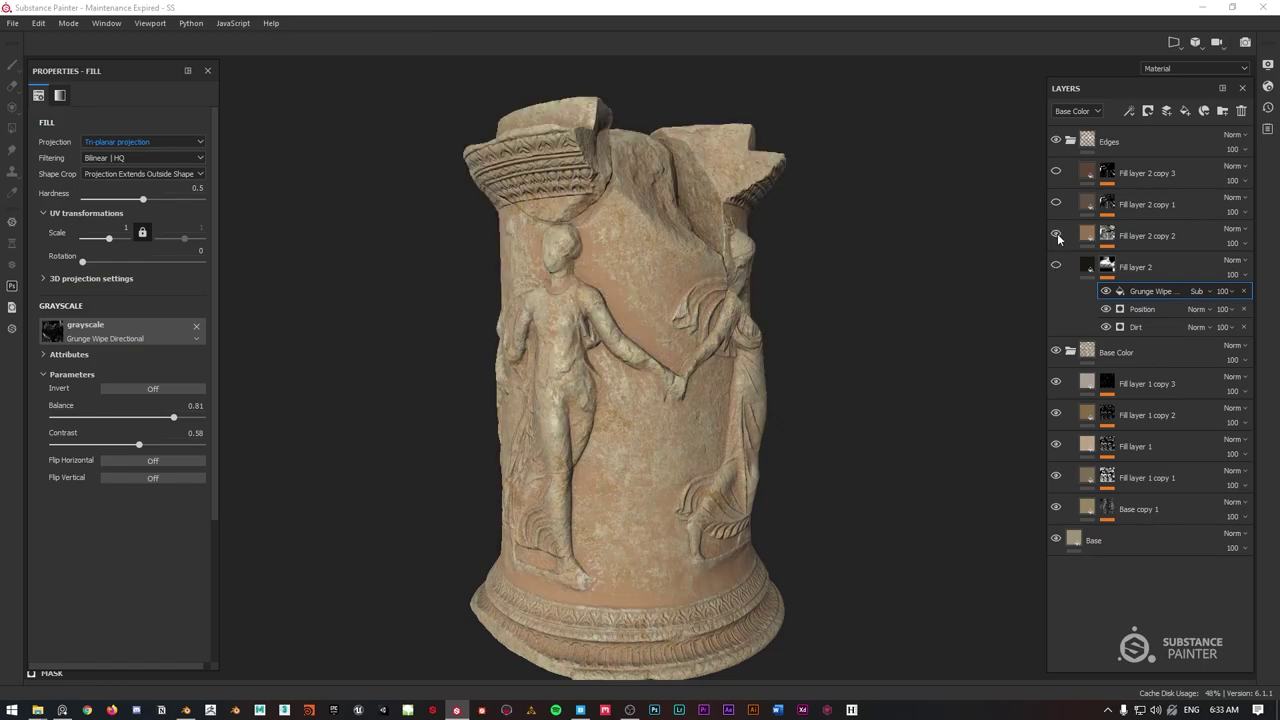
click(1056, 204)
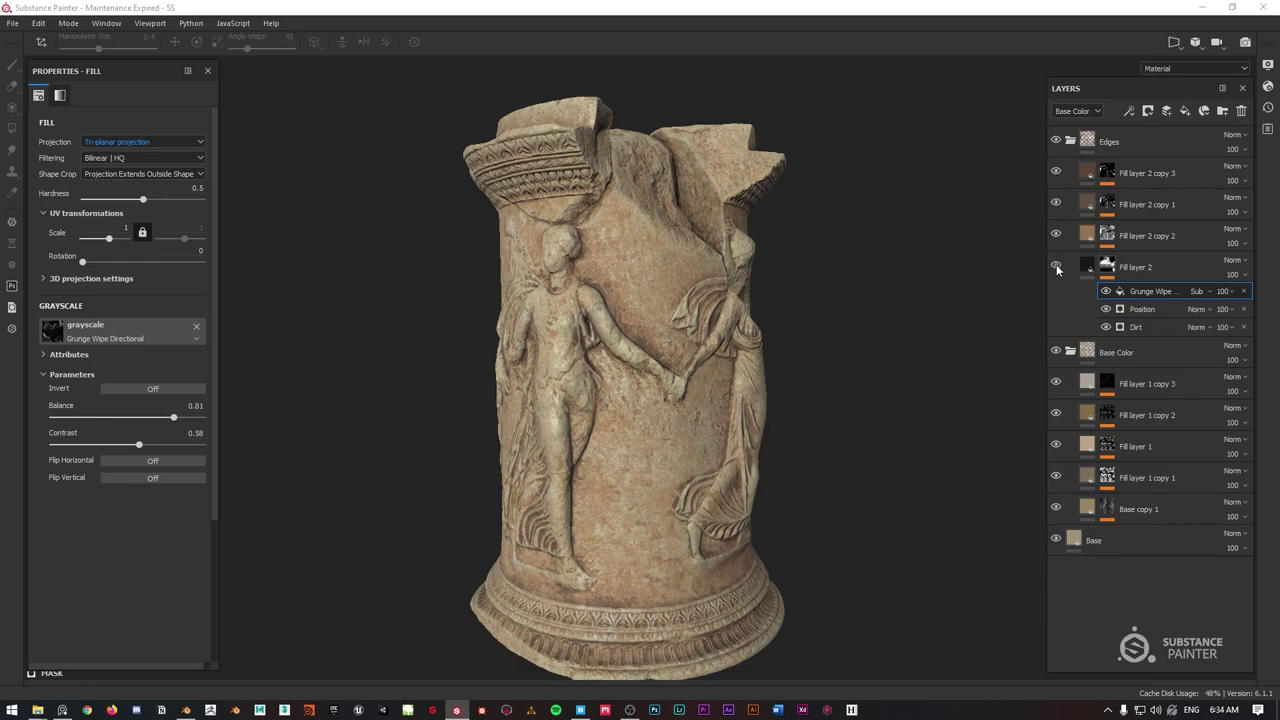
Inspect how the dark grime of Fill layer 2 covers the column's broken top and cornice from several angles.
alt+drag(690, 172, 700, 206)
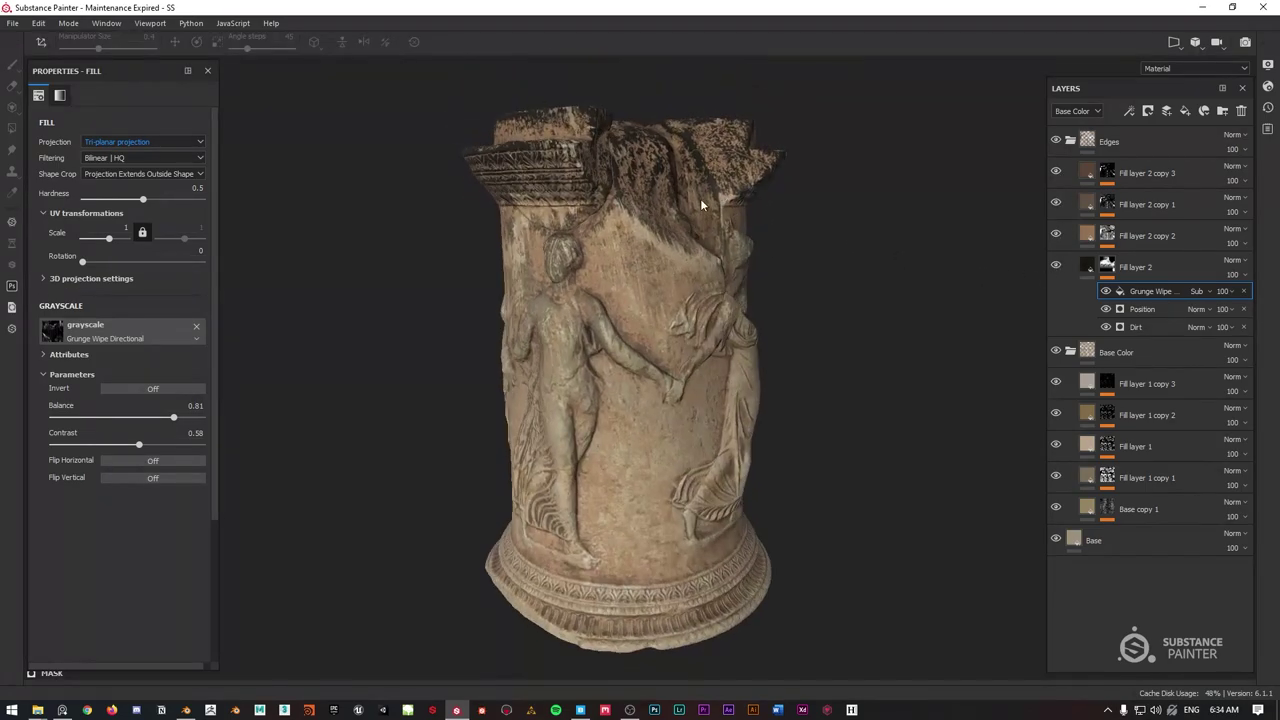
alt+drag(585, 199, 283, 177)
alt+drag(609, 344, 426, 105)
alt+drag(652, 341, 648, 193)
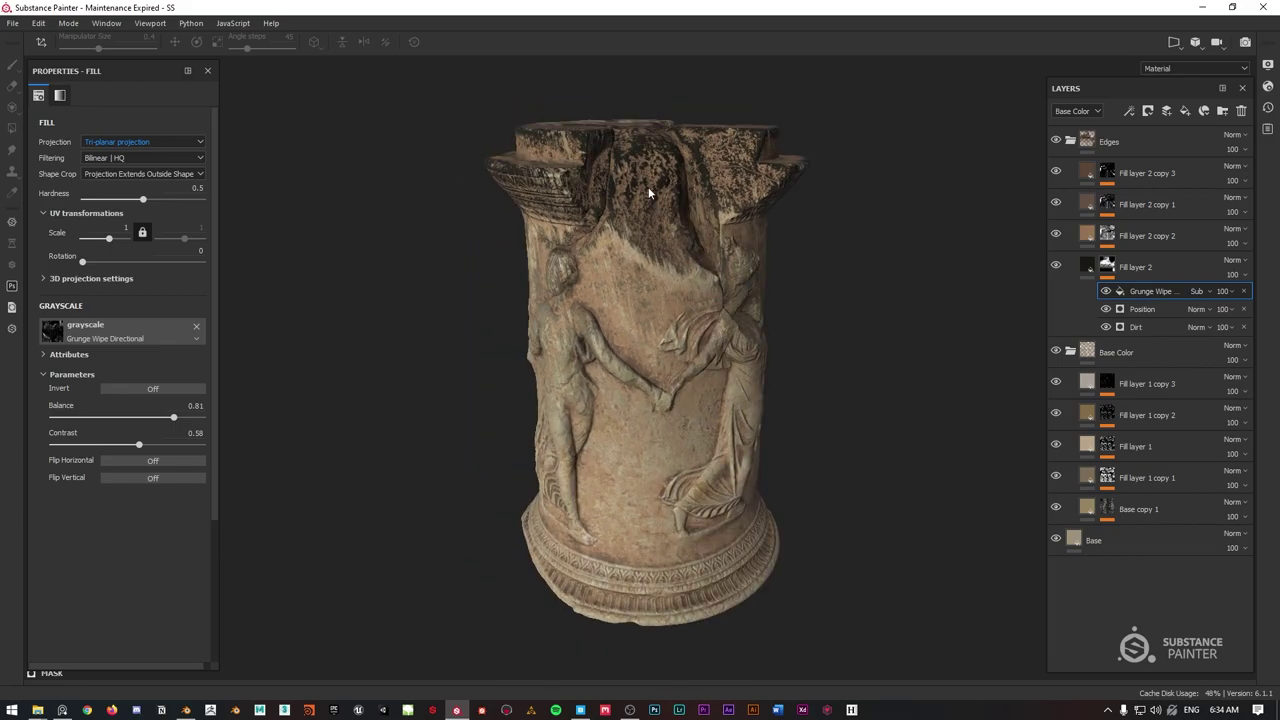
alt+drag(476, 287, 645, 270)
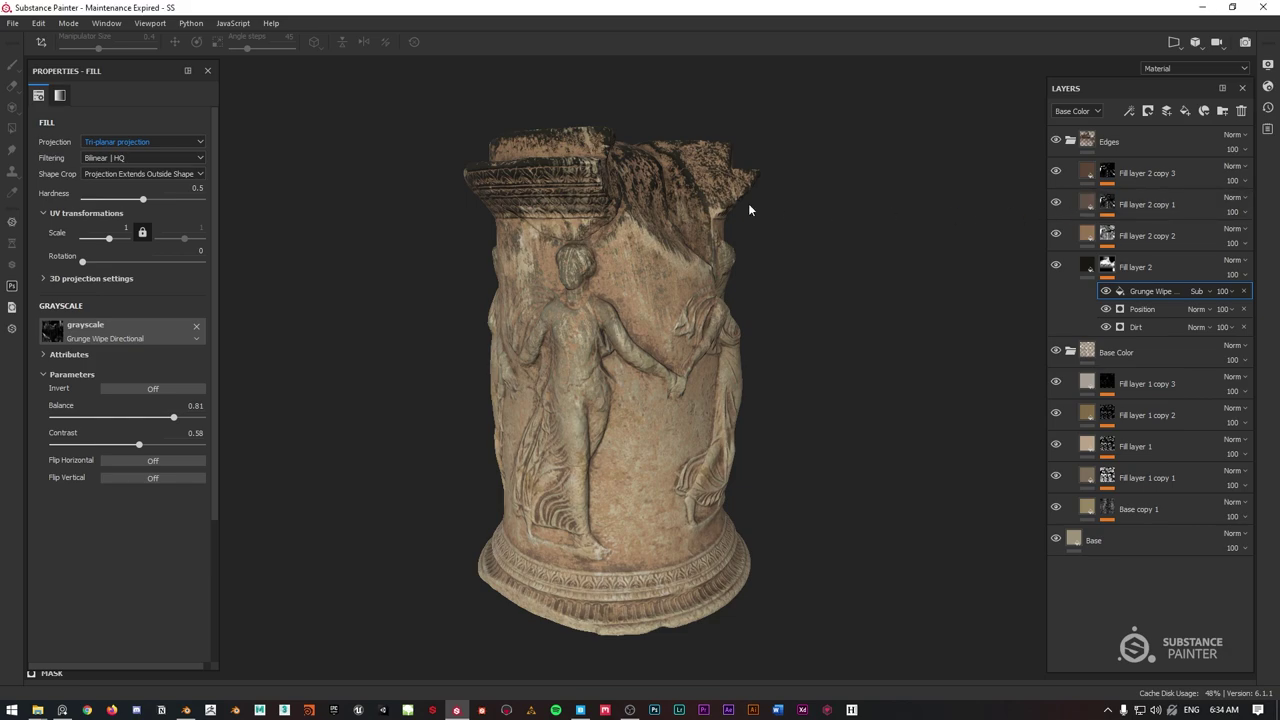
mouse_move(693, 188)
alt+mouse_down()
mouse_move(658, 193)
mouse_move(679, 184)
alt+mouse_up()
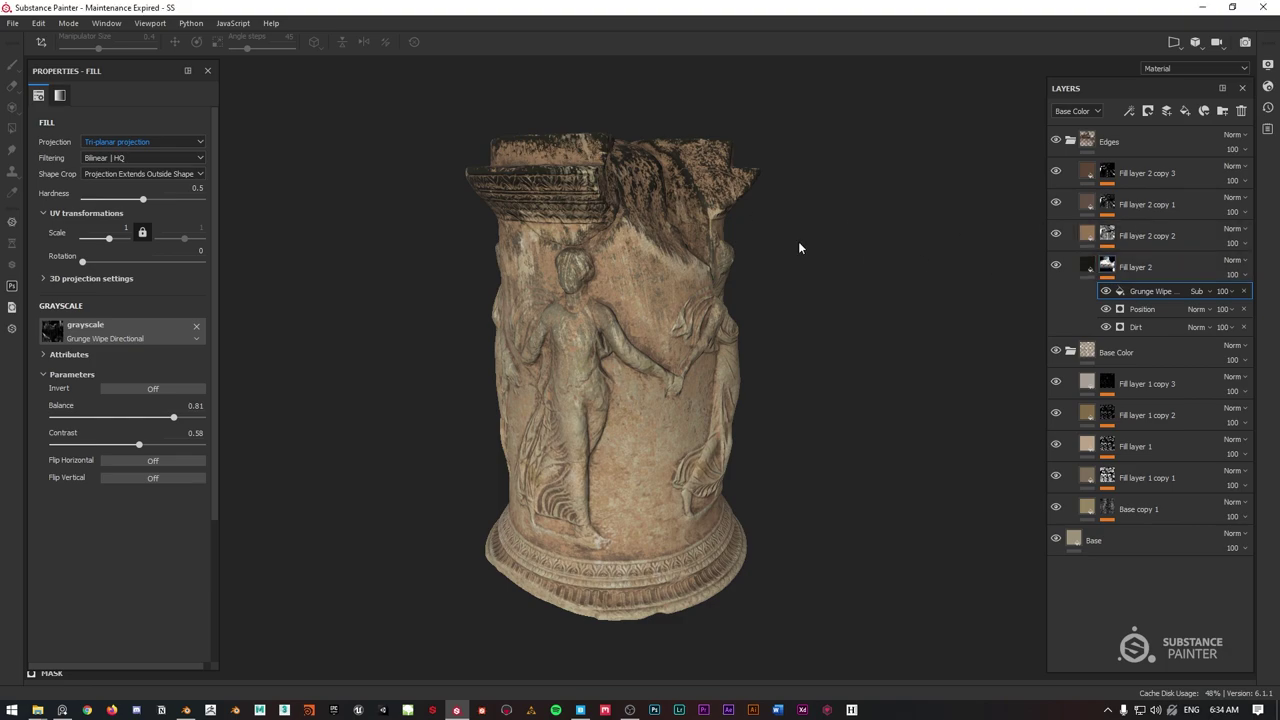
mouse_move(686, 208)
alt+mouse_down()
mouse_move(712, 206)
mouse_move(677, 206)
alt+mouse_up()
Add a Grunge Map 014 fill to Fill layer 2's mask and set its blend mode to Subtract.
right_click(1123, 268)
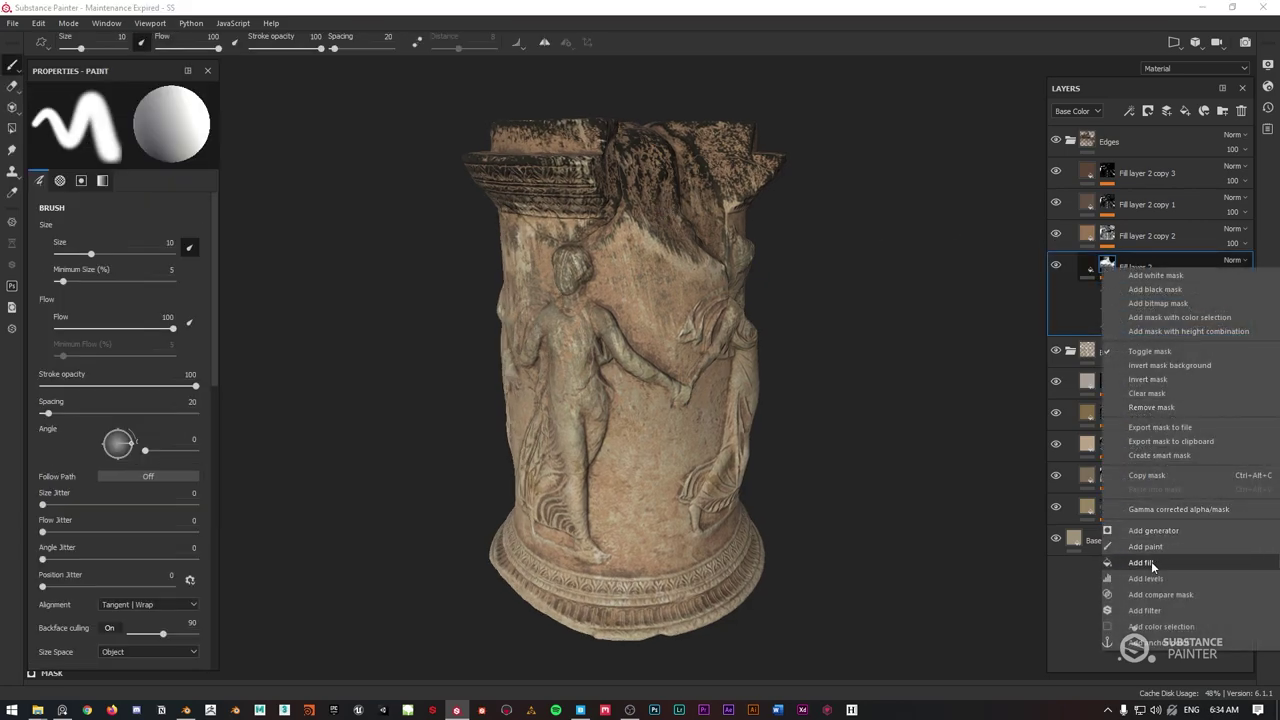
click(1141, 562)
click(130, 313)
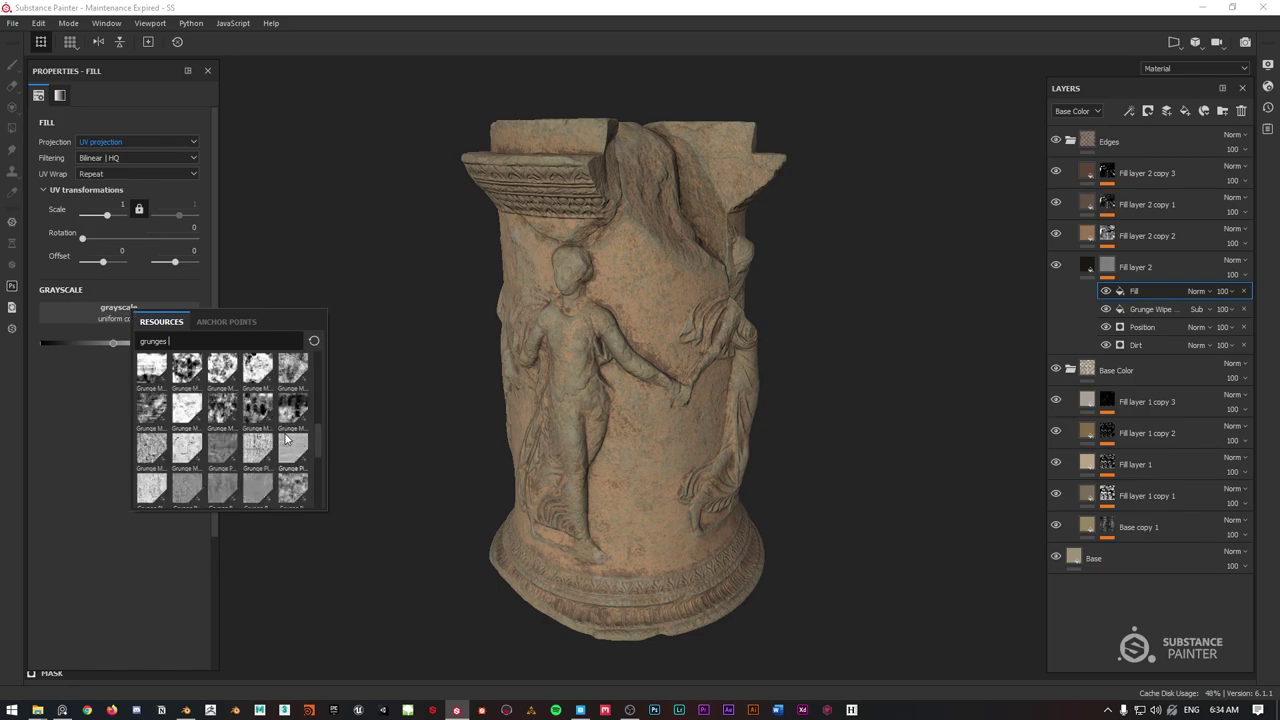
click(257, 410)
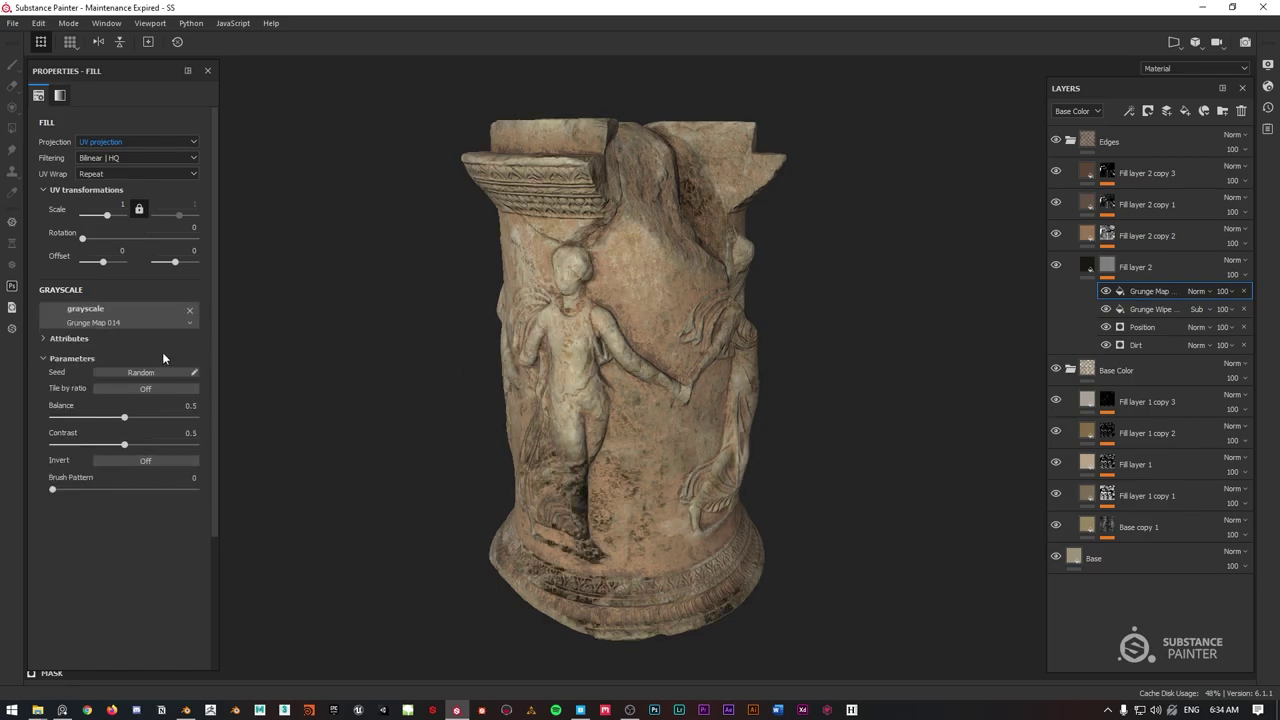
click(1207, 290)
click(1202, 430)
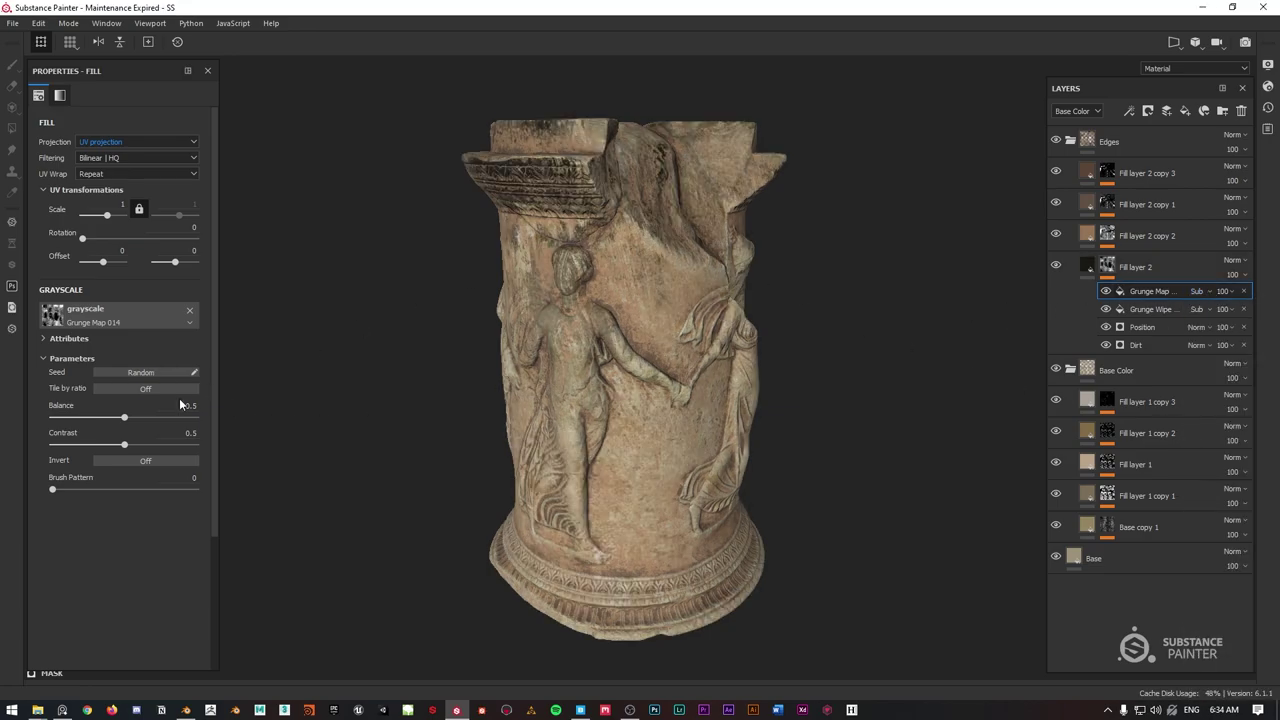
Set the Grunge Map 014 fill to tri-planar projection with a contrast of 0.96 and a balance of about 0.41.
click(135, 142)
click(110, 163)
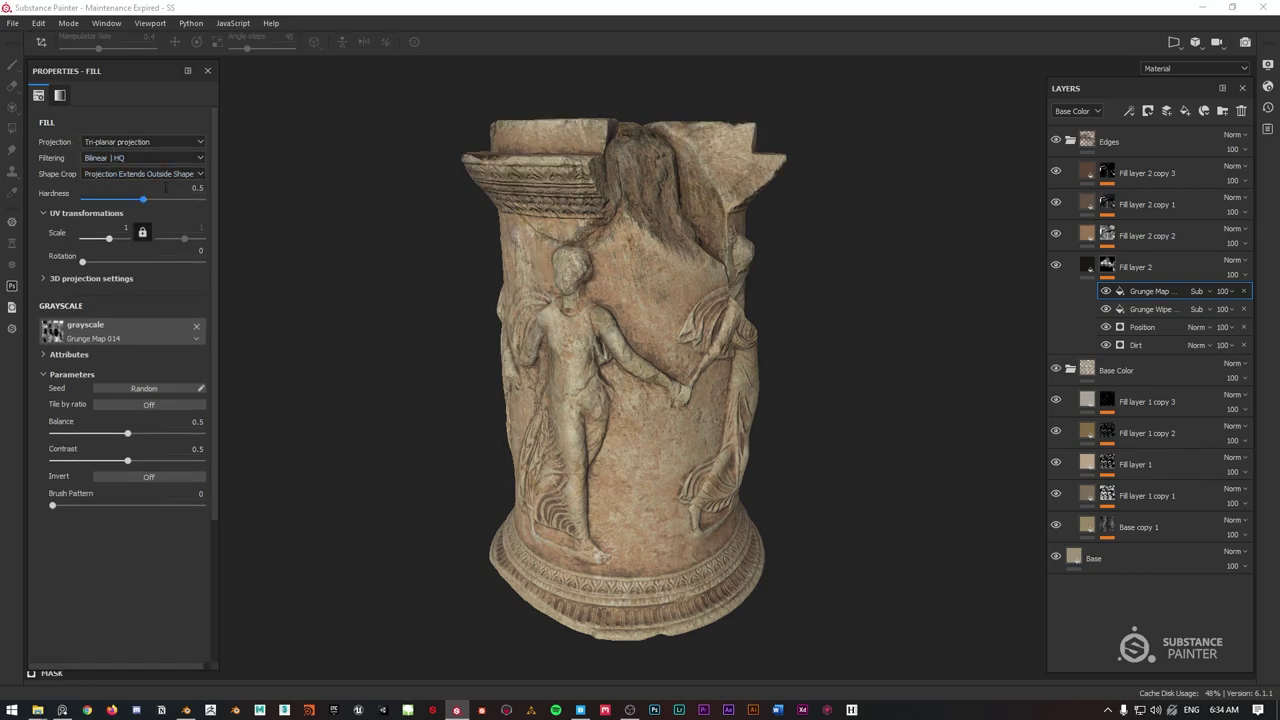
drag(127, 436, 200, 464)
drag(143, 434, 121, 433)
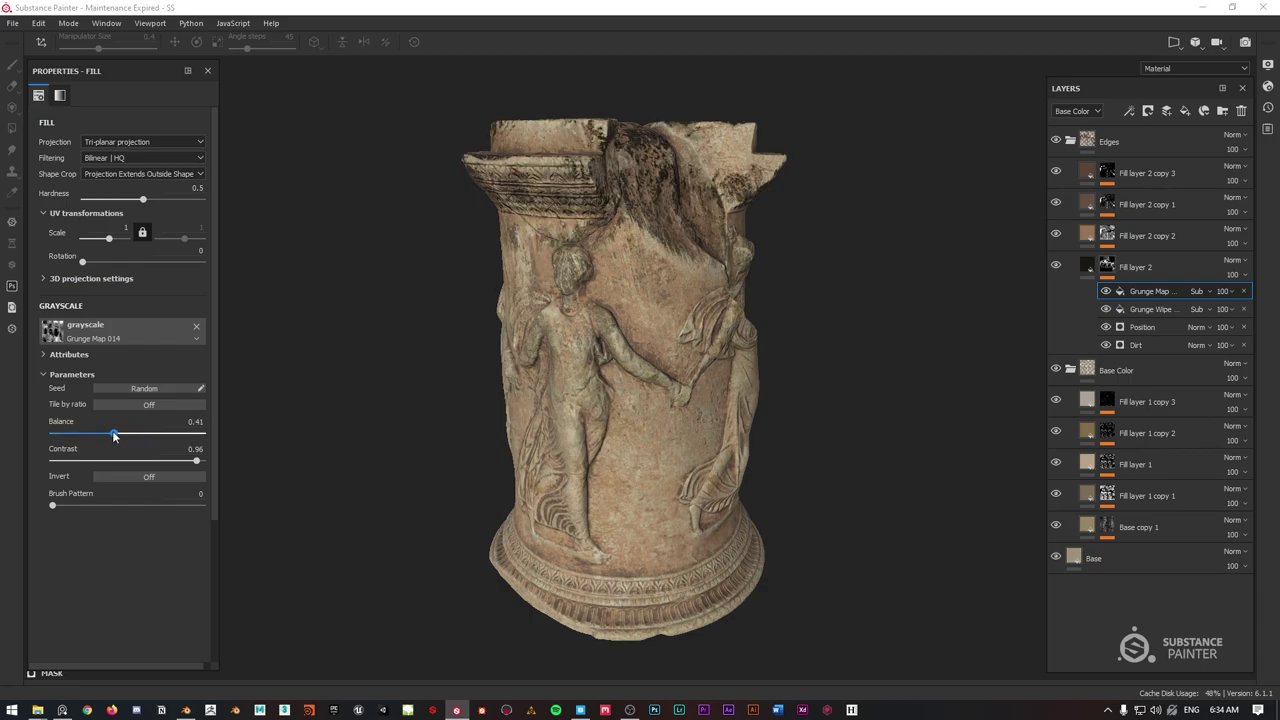
Inspect the broken-up grime around the column's top and view Fill layer 2's mask on its own.
alt+drag(560, 200, 763, 197)
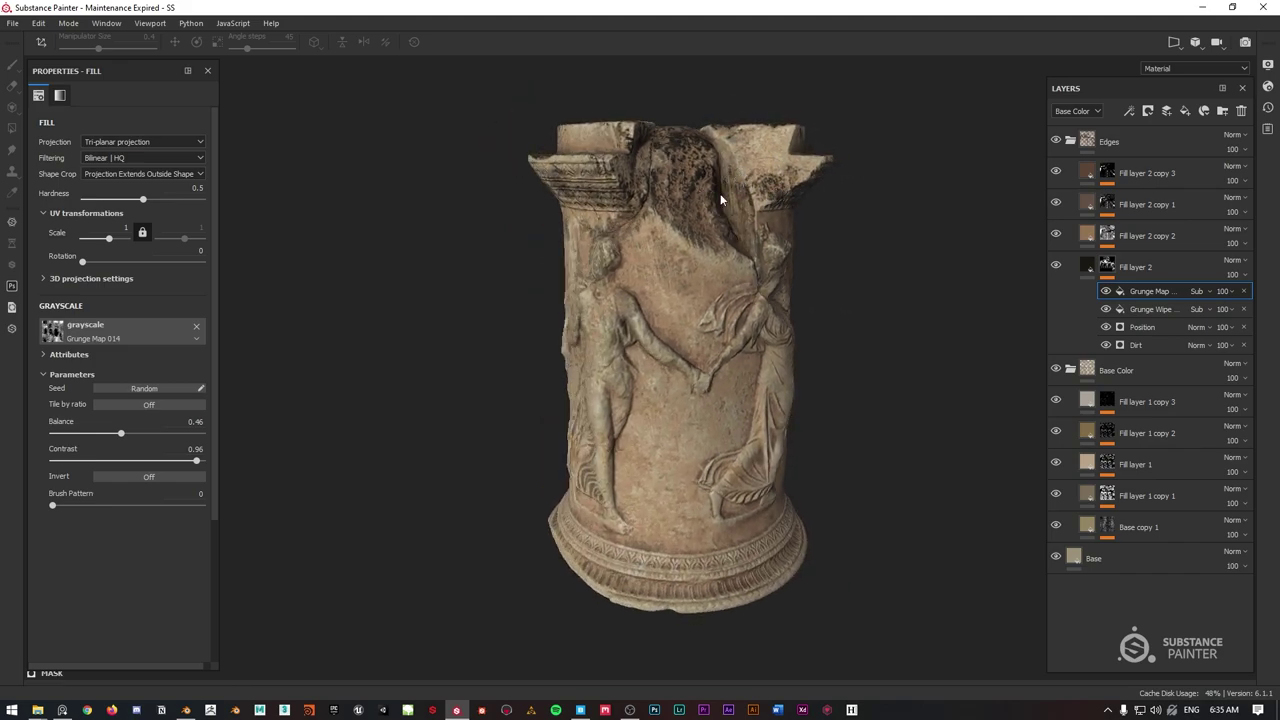
alt+drag(688, 212, 657, 250)
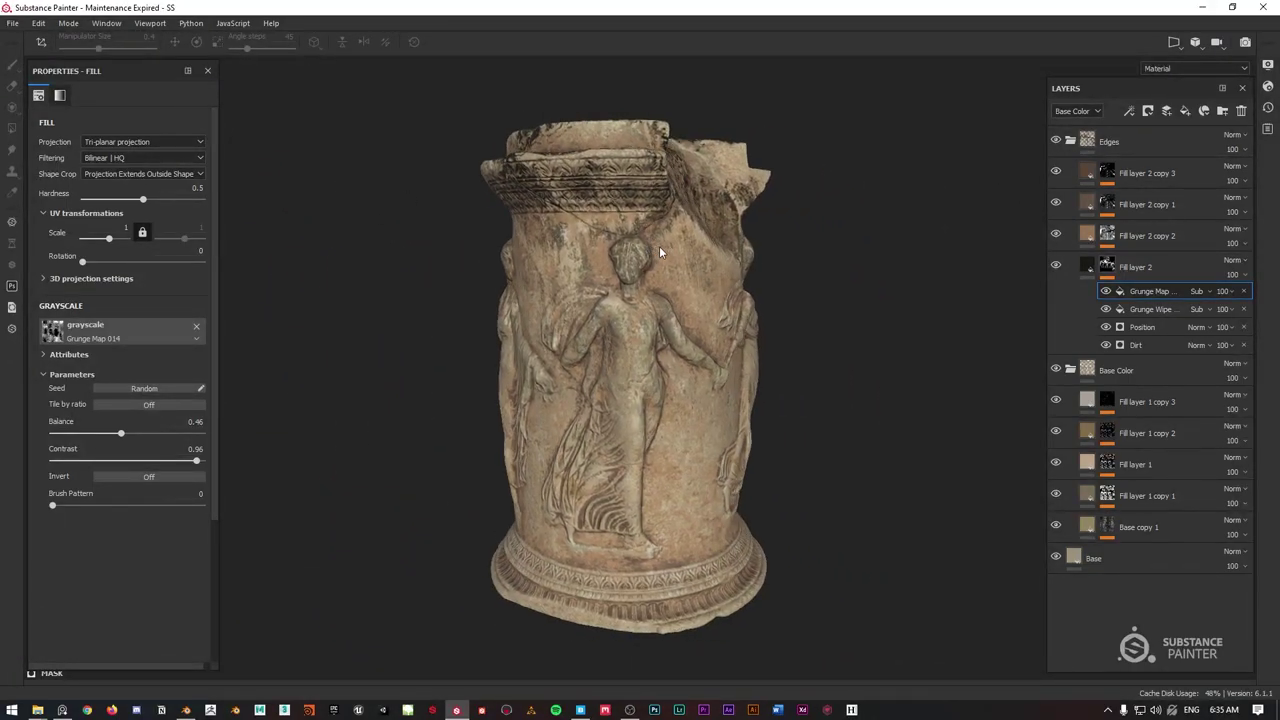
alt+click(1106, 266)
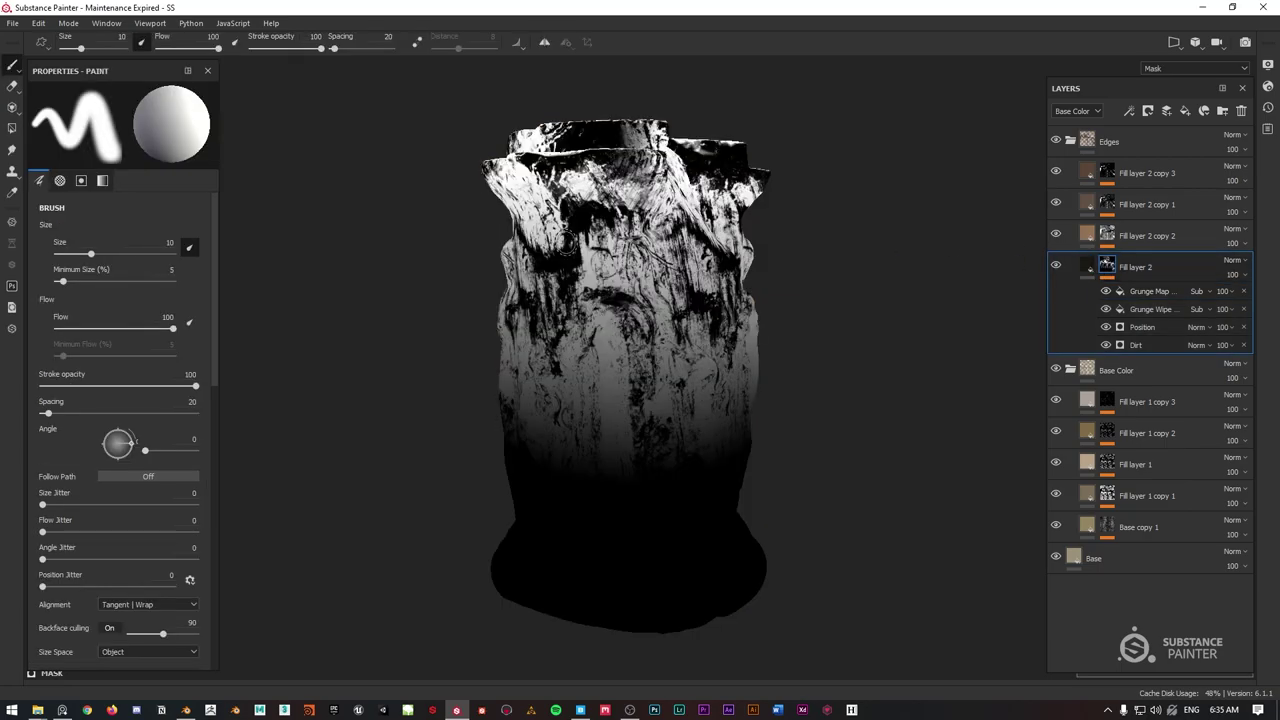
mouse_move(624, 287)
alt+mouse_down()
mouse_move(483, 249)
mouse_move(408, 252)
mouse_move(575, 222)
mouse_move(963, 225)
alt+mouse_up()
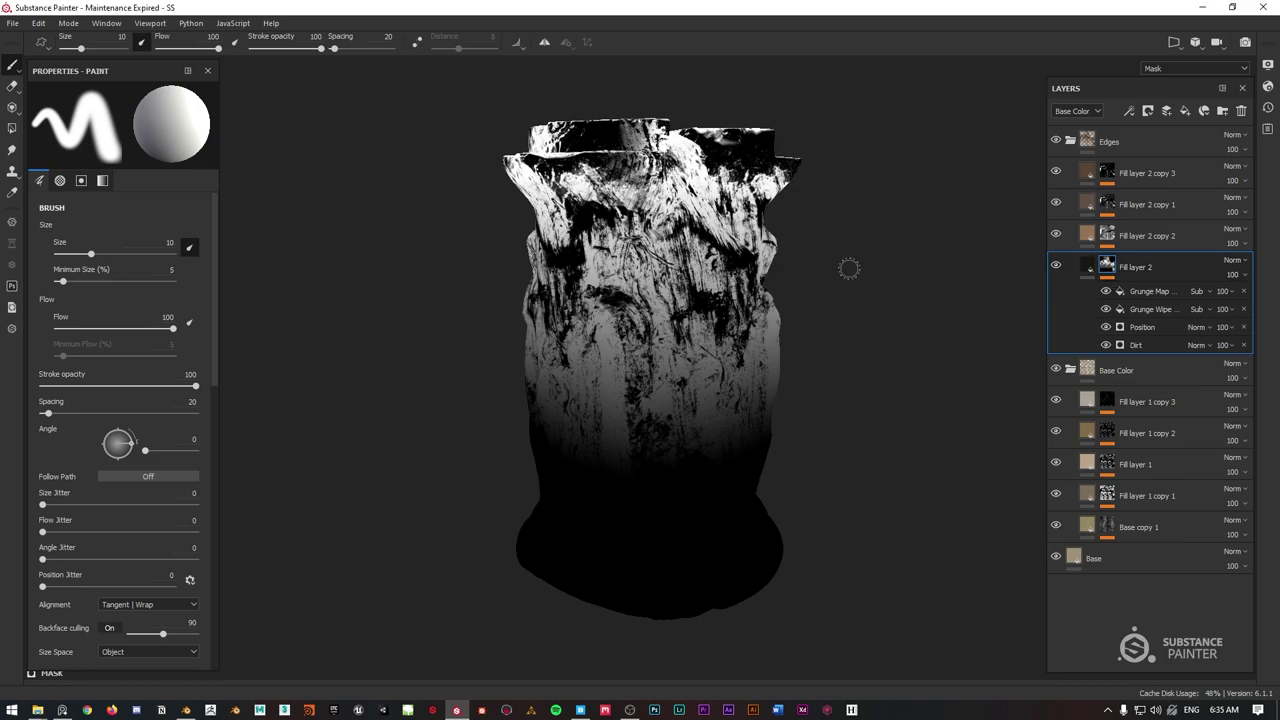
alt+click(1107, 272)
Add a Levels effect to Fill layer 2's mask, with the midtone at about 0.60 and the white input at 0.817.
right_click(1112, 272)
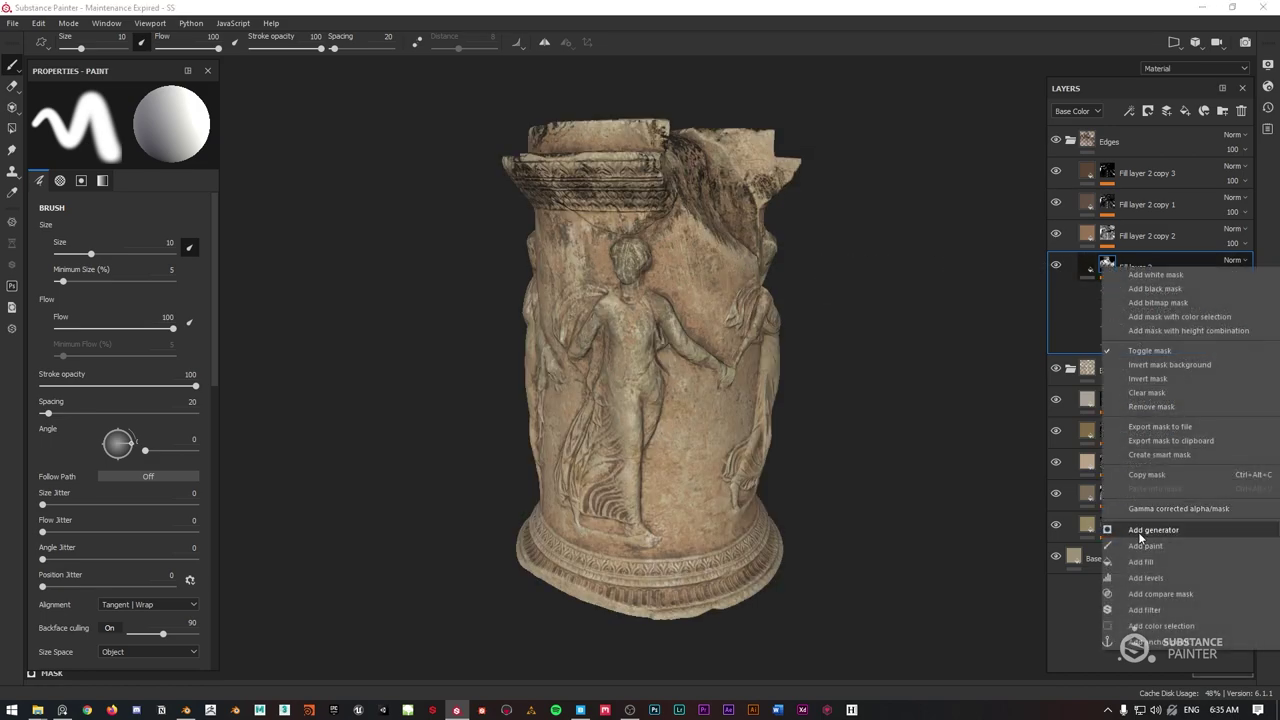
click(1166, 579)
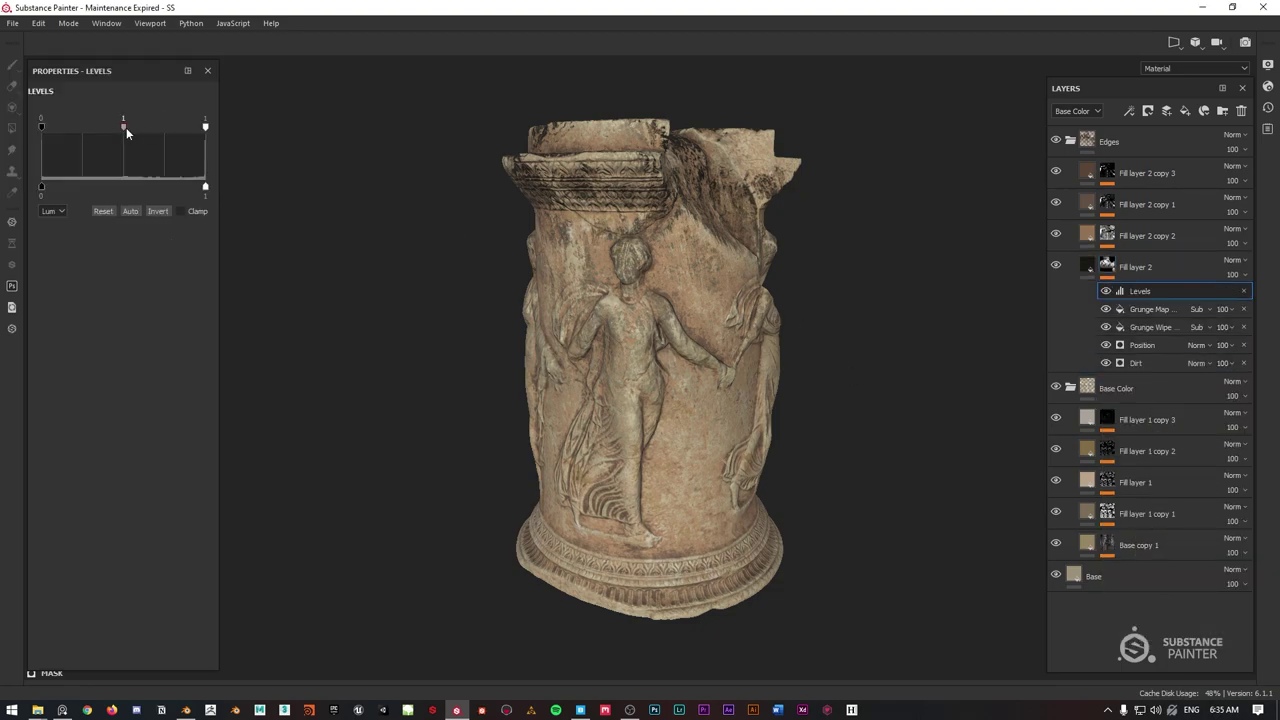
drag(124, 127, 64, 126)
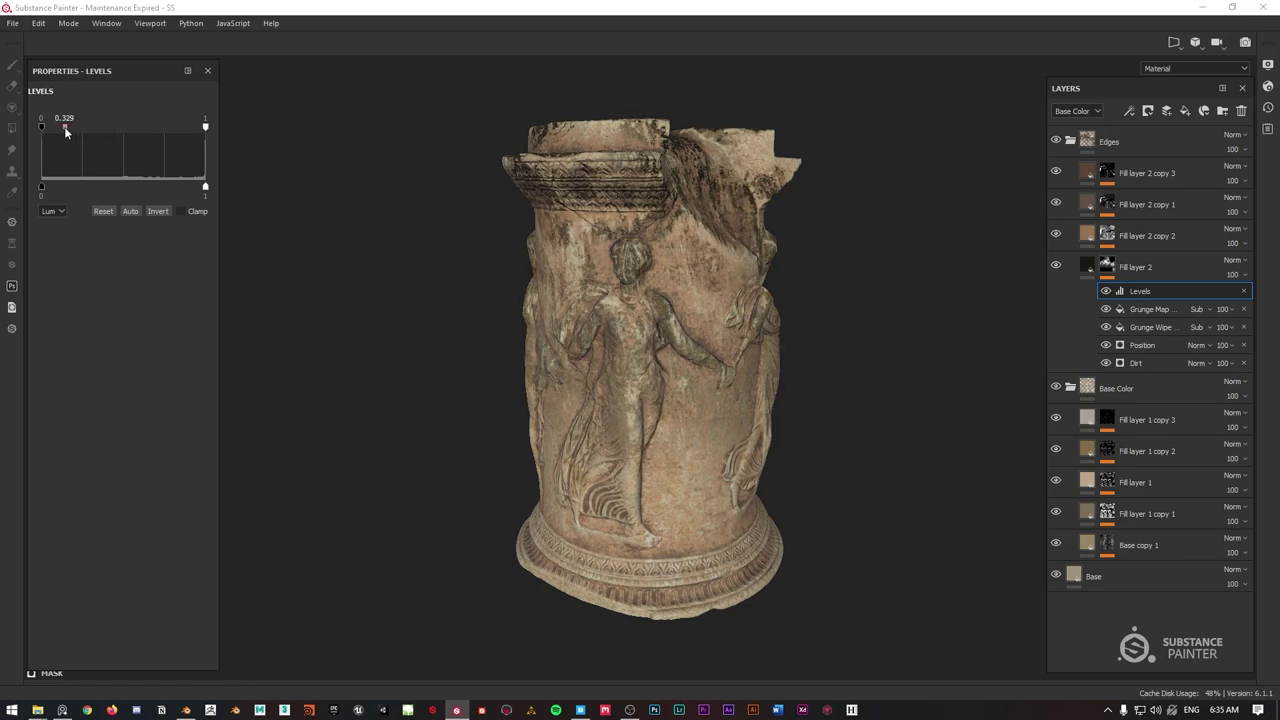
drag(205, 127, 175, 127)
drag(67, 128, 81, 123)
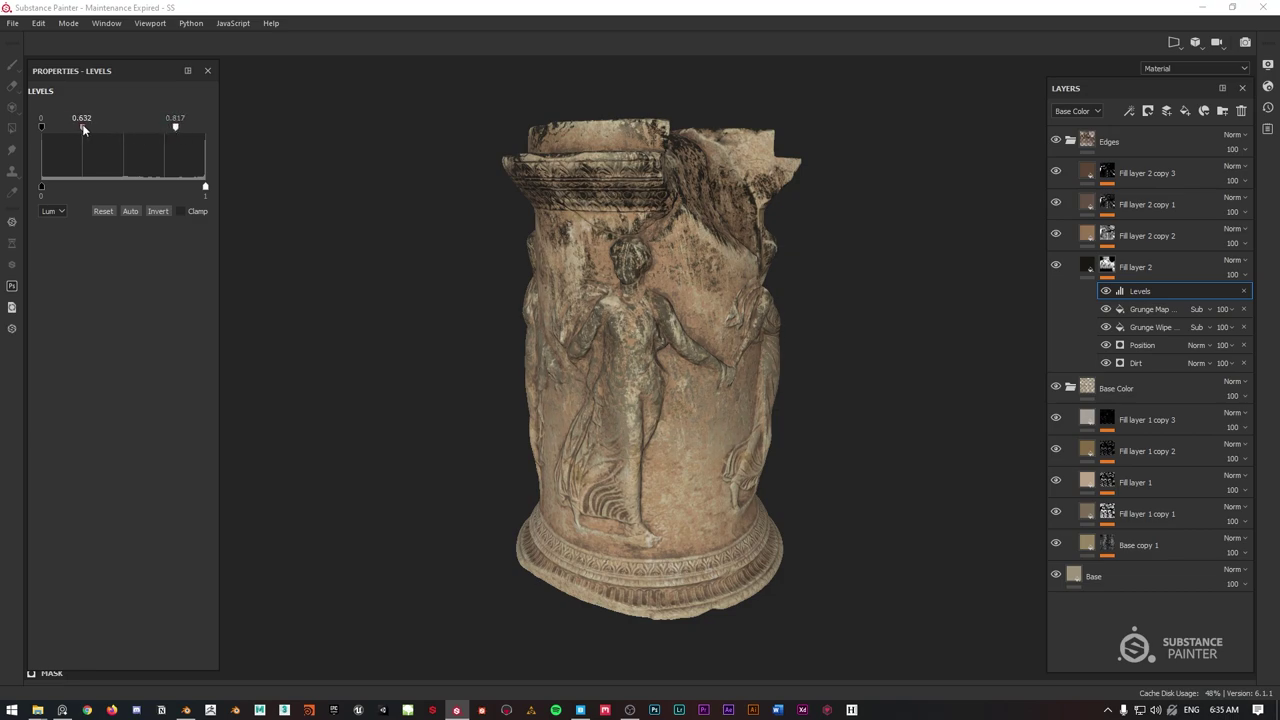
Compare the column with Fill layer 2's Levels effect off and on, and examine the grime on the figures and cornice up close.
alt+drag(400, 143, 730, 195)
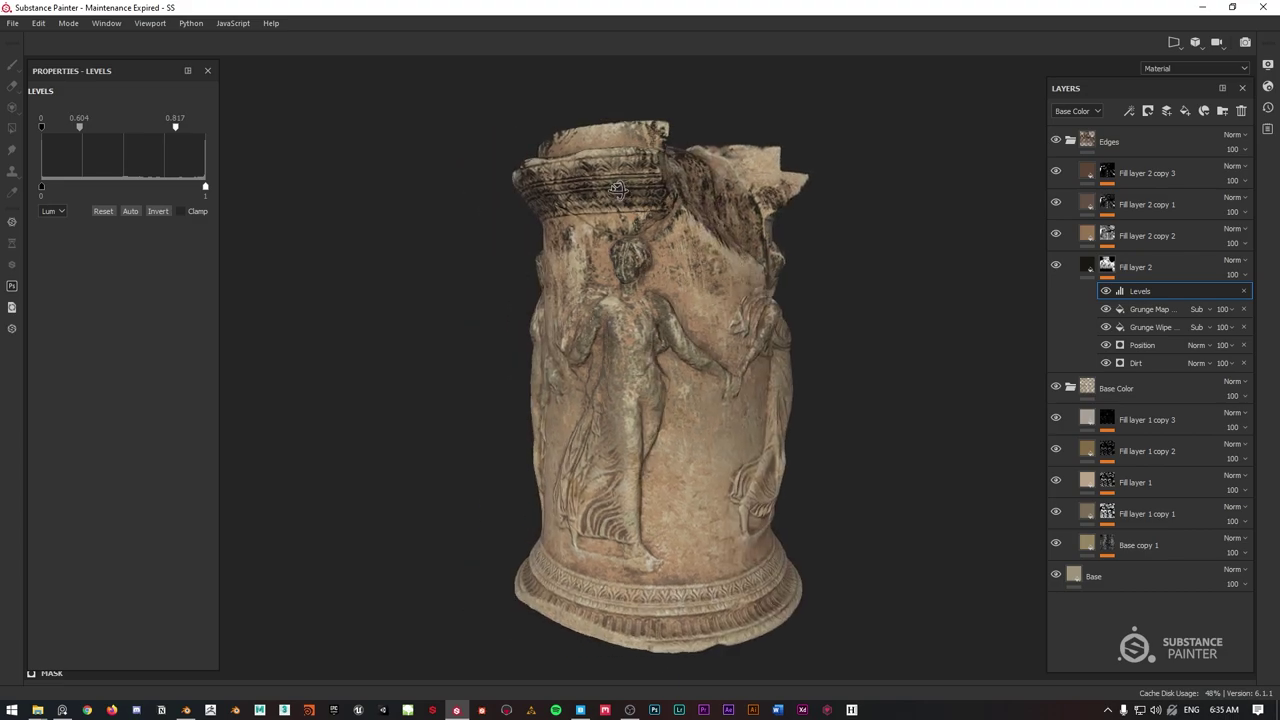
click(1105, 292)
click(1105, 291)
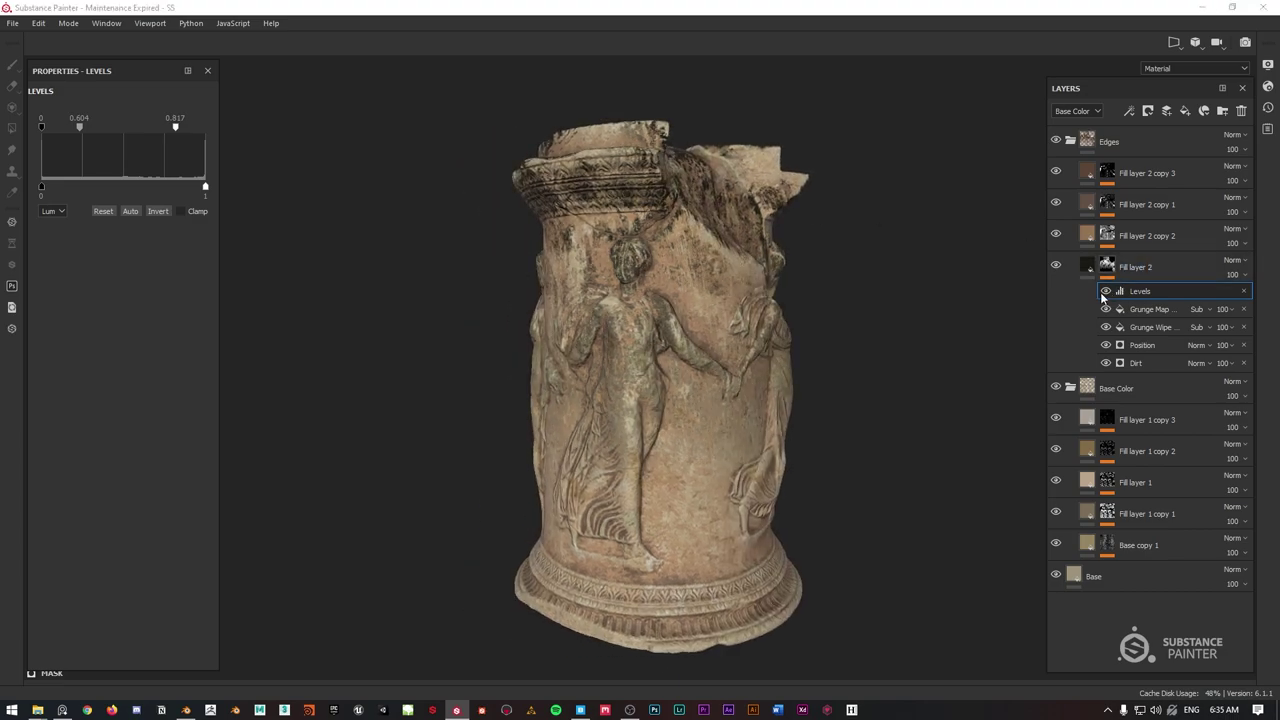
mouse_move(683, 441)
alt+mouse_down()
mouse_move(865, 244)
mouse_move(648, 234)
mouse_move(560, 246)
mouse_move(640, 256)
mouse_move(686, 243)
mouse_move(474, 249)
mouse_move(683, 238)
alt+mouse_up()
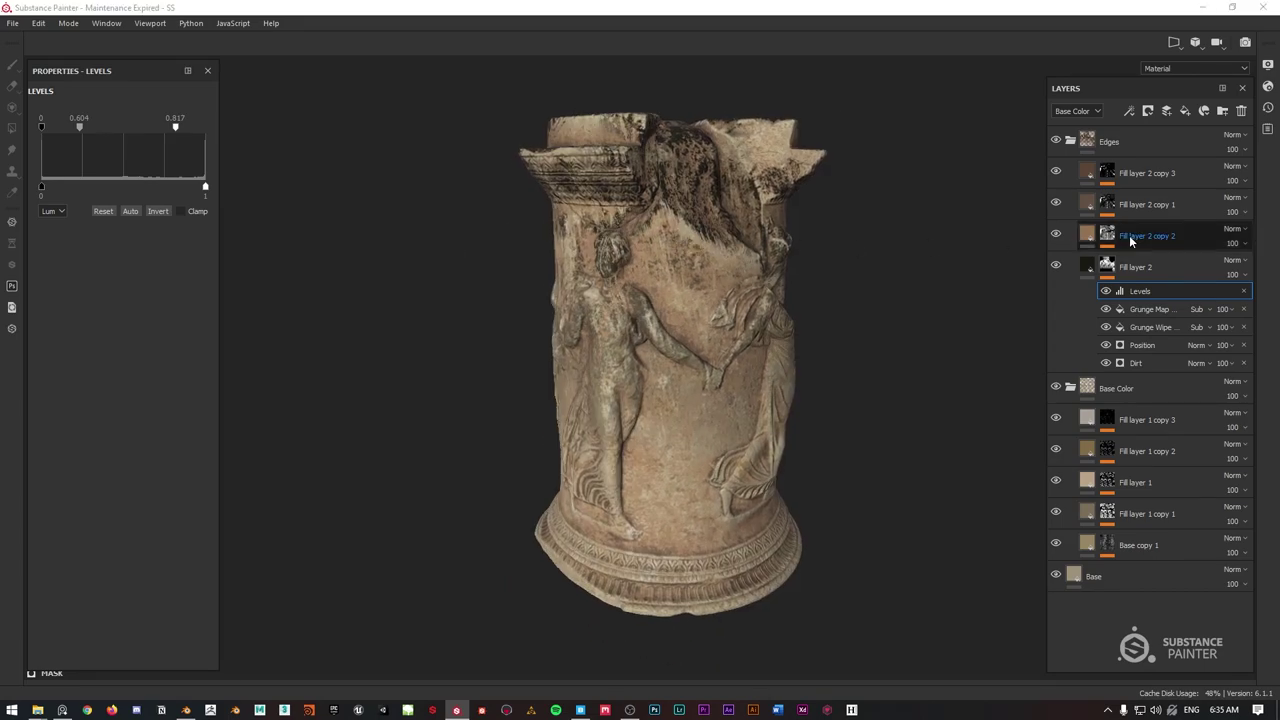
click(1087, 270)
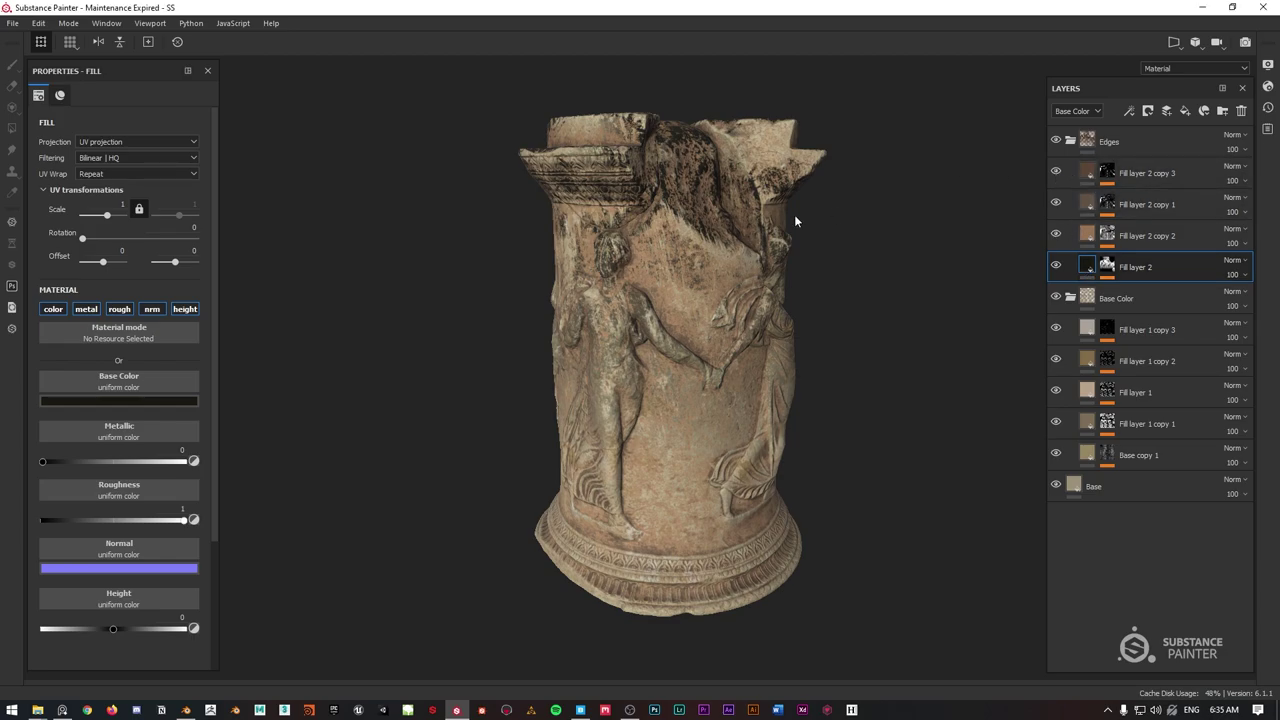
scroll(796, 222, up, 2)
mouse_move(645, 244)
alt+mouse_down()
mouse_move(746, 226)
mouse_move(640, 243)
mouse_move(734, 229)
mouse_move(660, 240)
alt+mouse_up()
scroll(640, 243, up, 2)
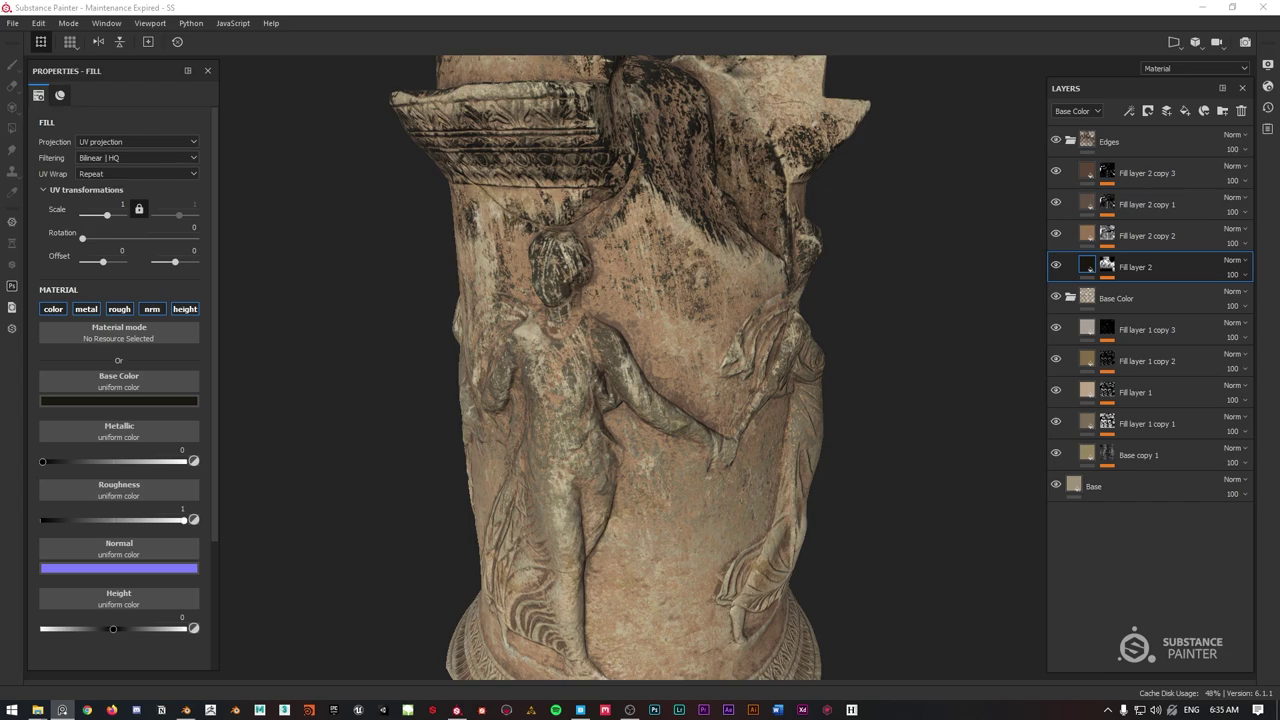
alt+drag(517, 348, 653, 285)
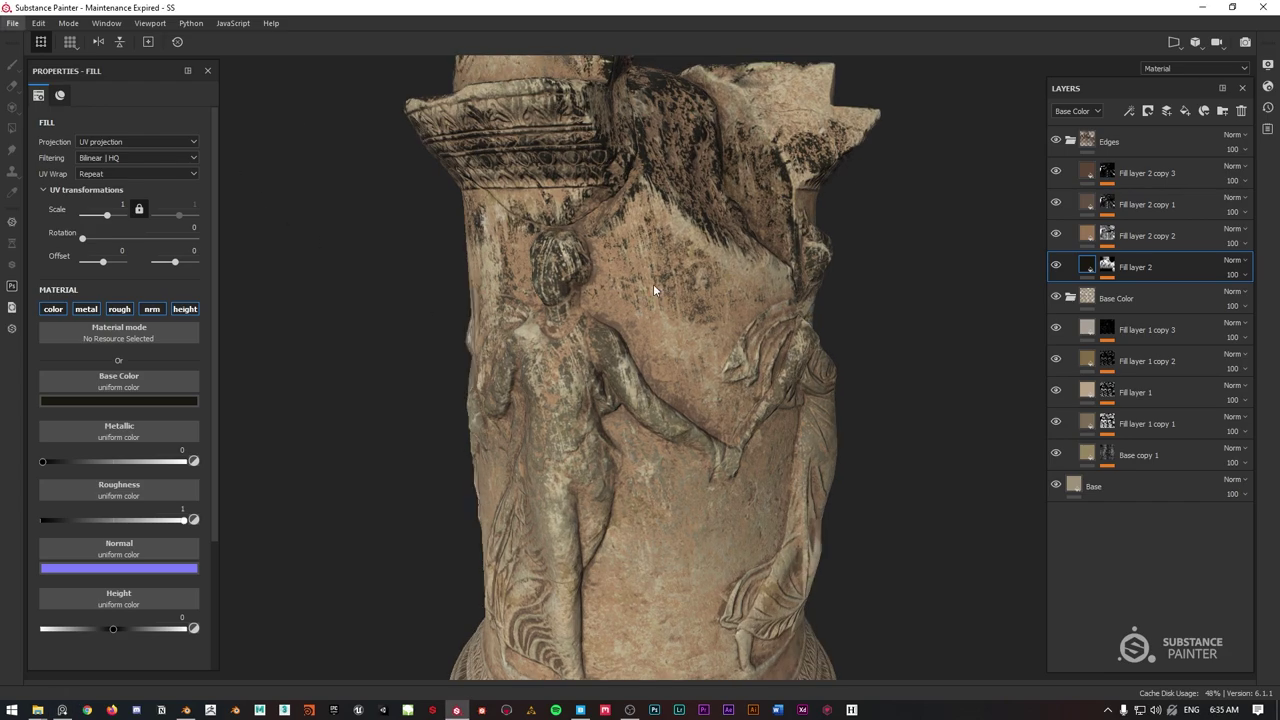
Duplicate Fill layer 2 copy 3 and set the duplicate's base color to a light orange-brown (R 0.384, G 0.205, B 0.093).
click(1133, 173)
key(ctrl+d)
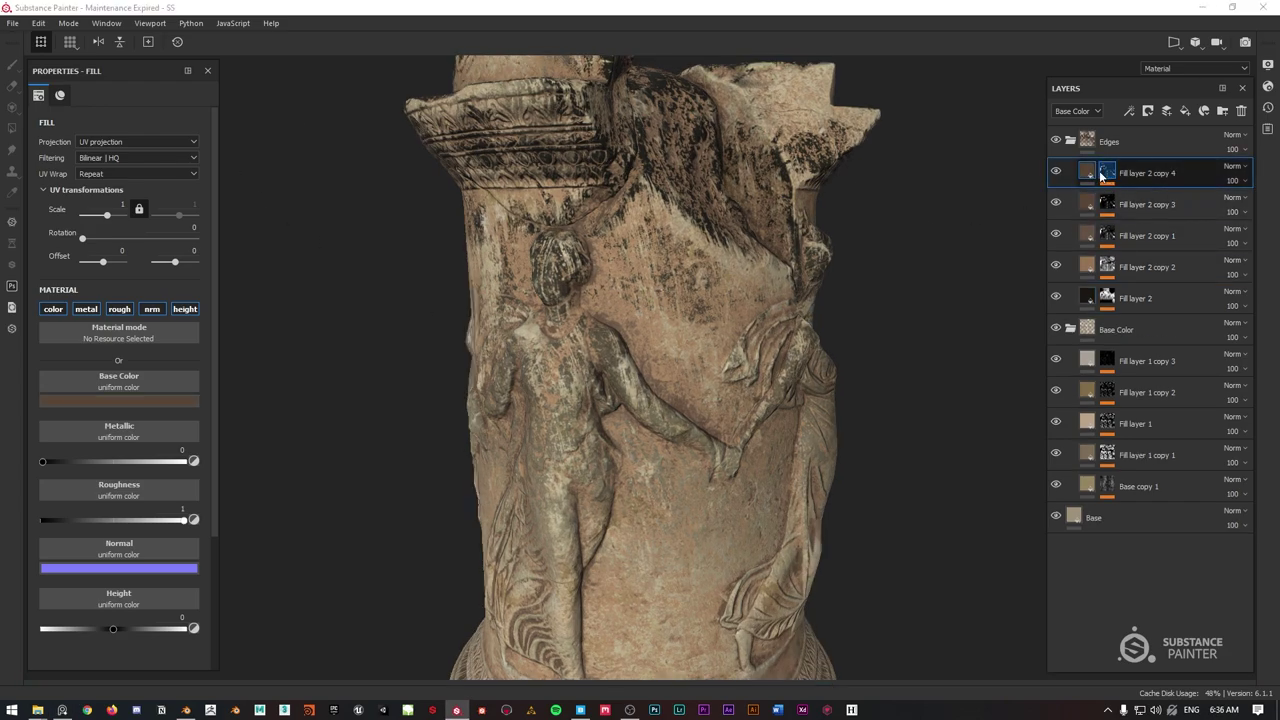
click(110, 401)
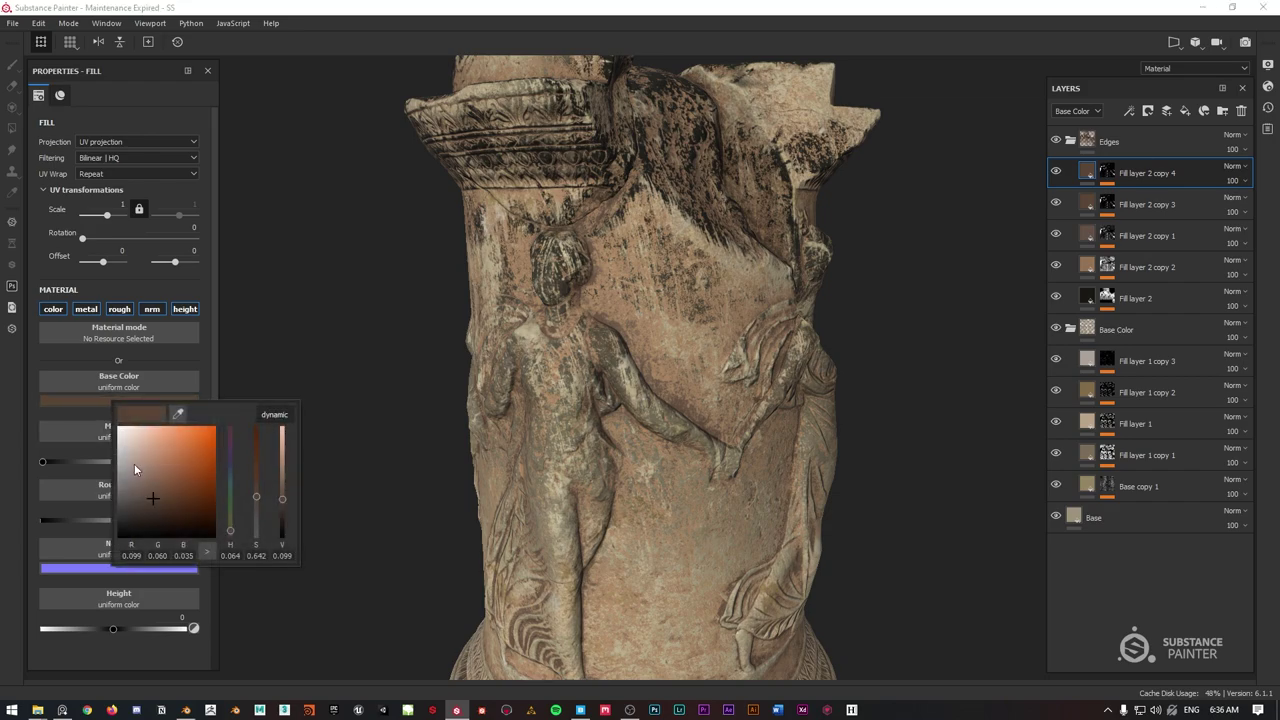
drag(146, 481, 165, 463)
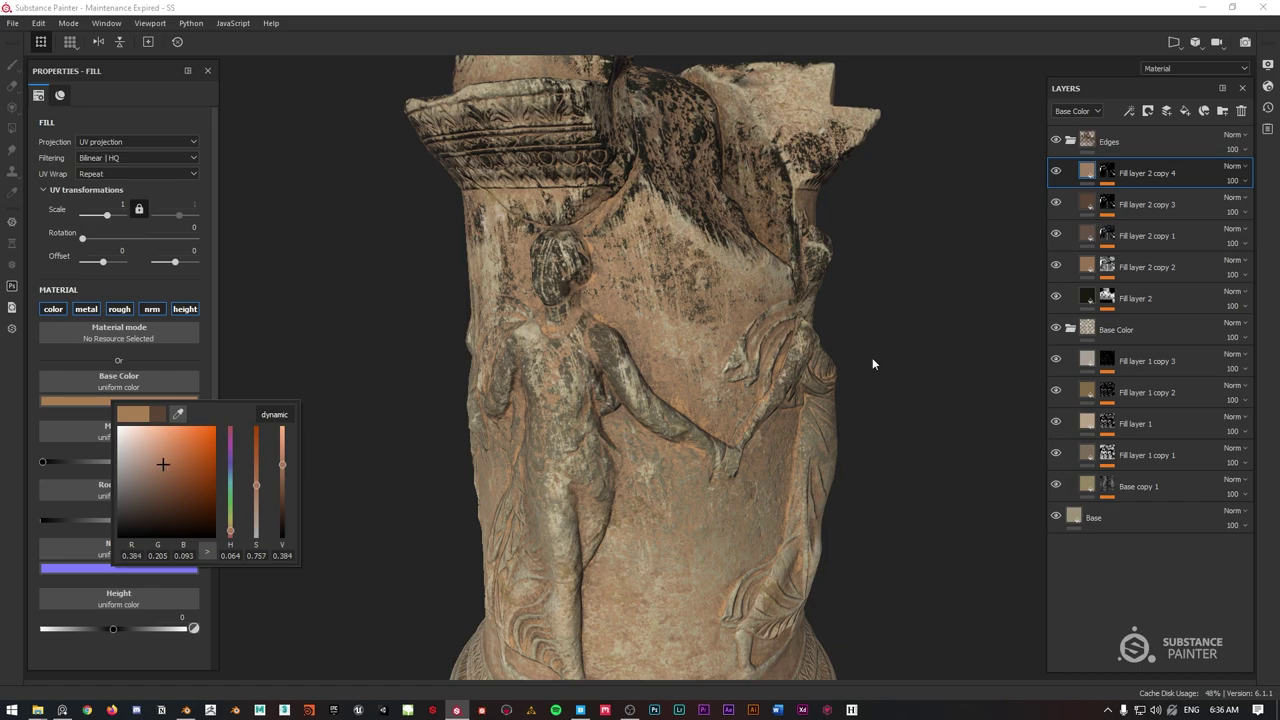
click(844, 336)
alt+drag(844, 336, 712, 290)
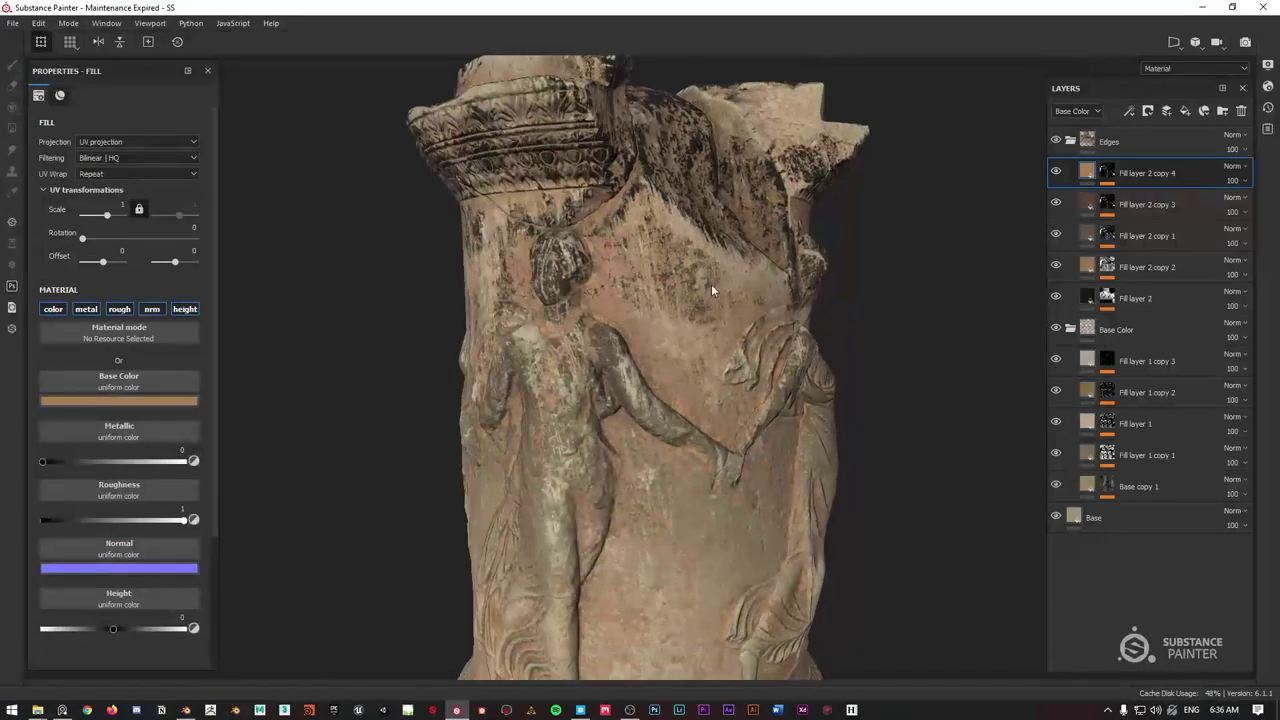
Set the Curvature generator in Fill layer 2 copy 4's mask to a global balance of 0.55 and a global contrast of 1.
click(1107, 172)
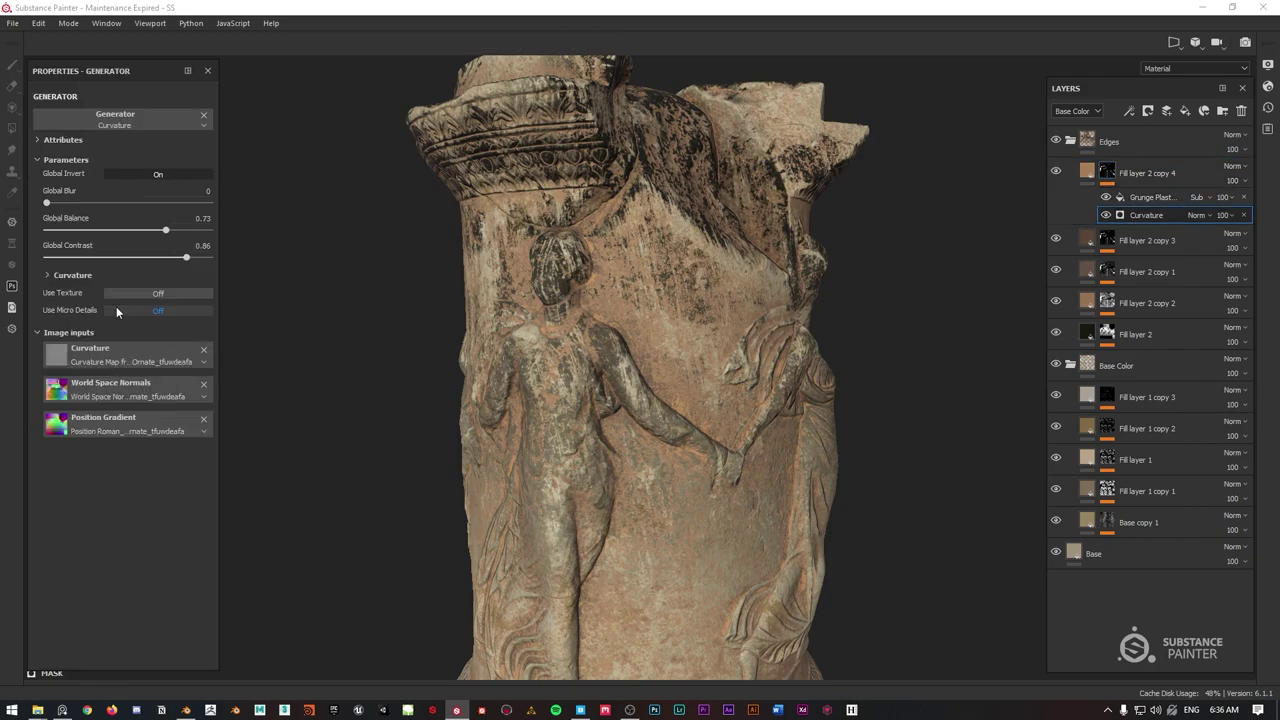
drag(162, 232, 209, 258)
scroll(537, 327, down, 4)
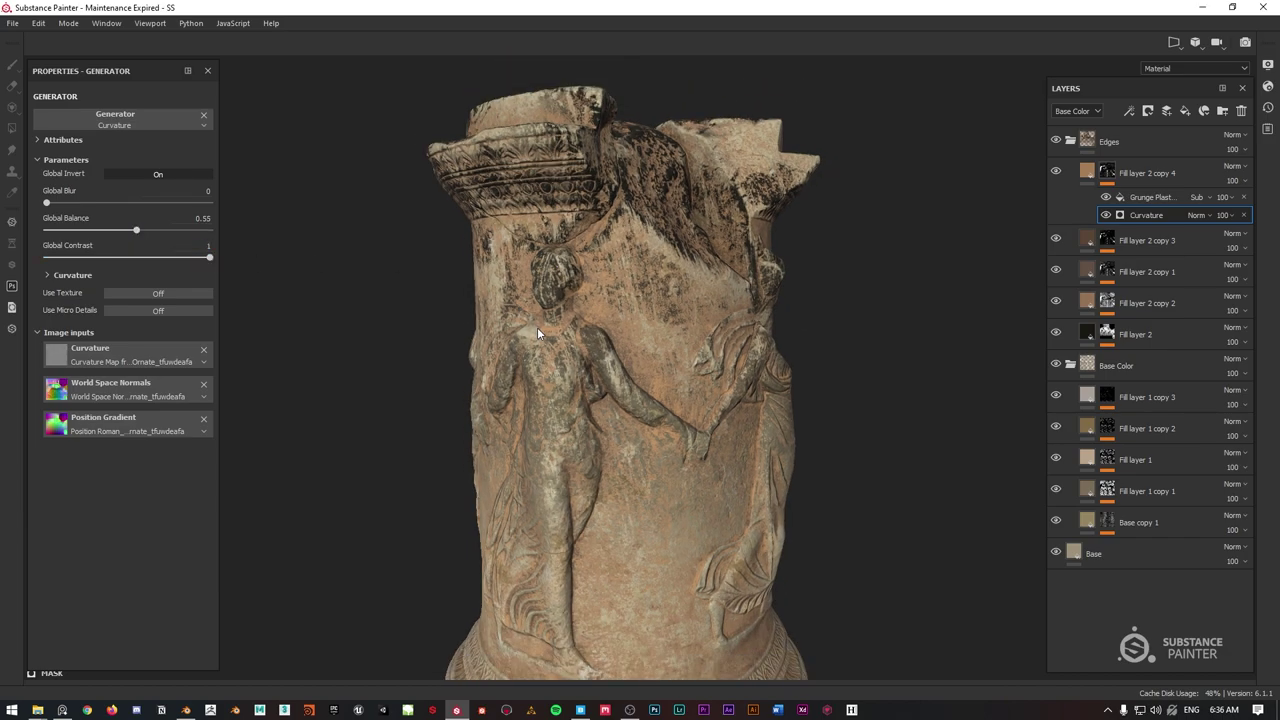
alt+drag(657, 280, 655, 225)
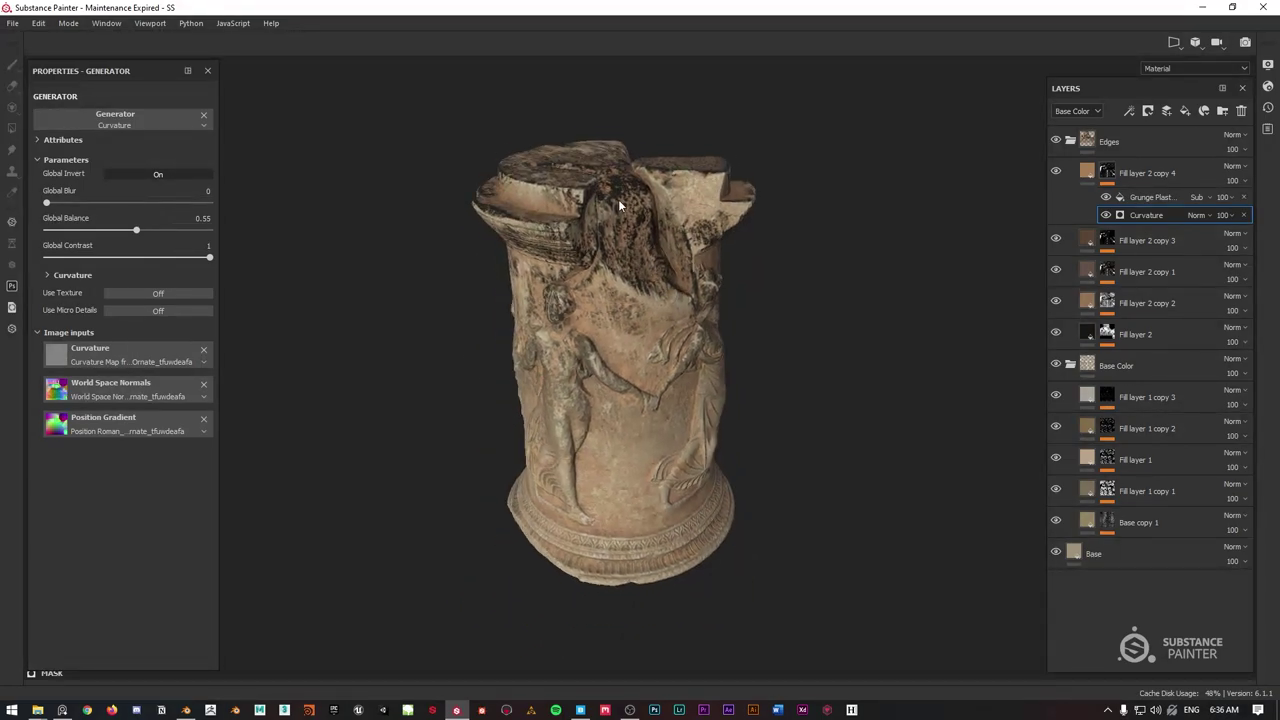
Duplicate Fill layer 2 and set the duplicate's base color to a dark olive (R 0.038, G 0.033, B 0.010).
click(1142, 337)
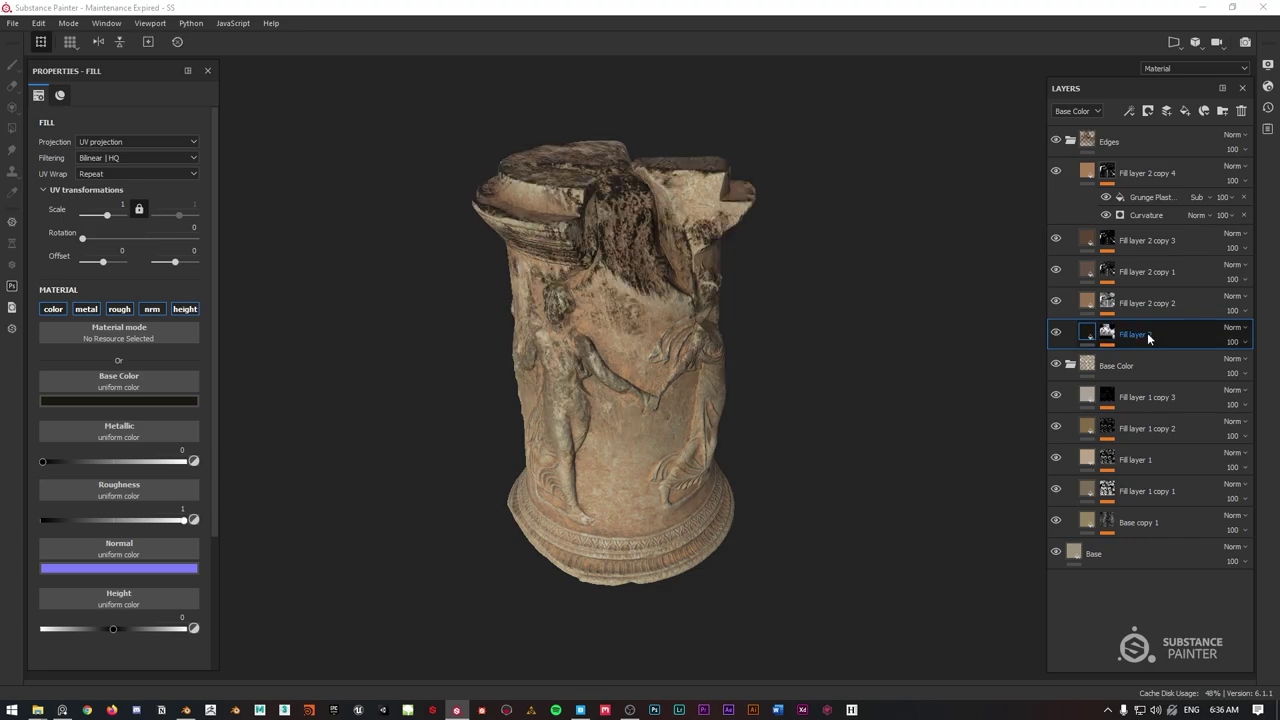
key(ctrl+d)
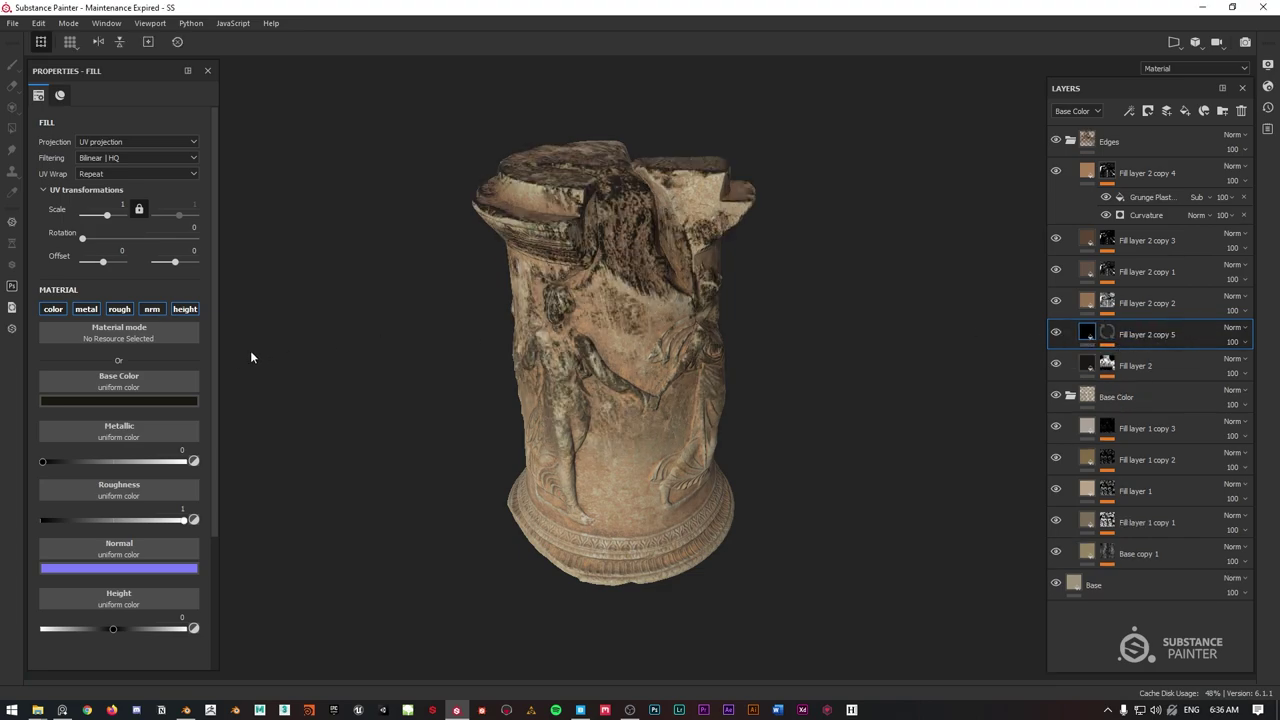
click(118, 401)
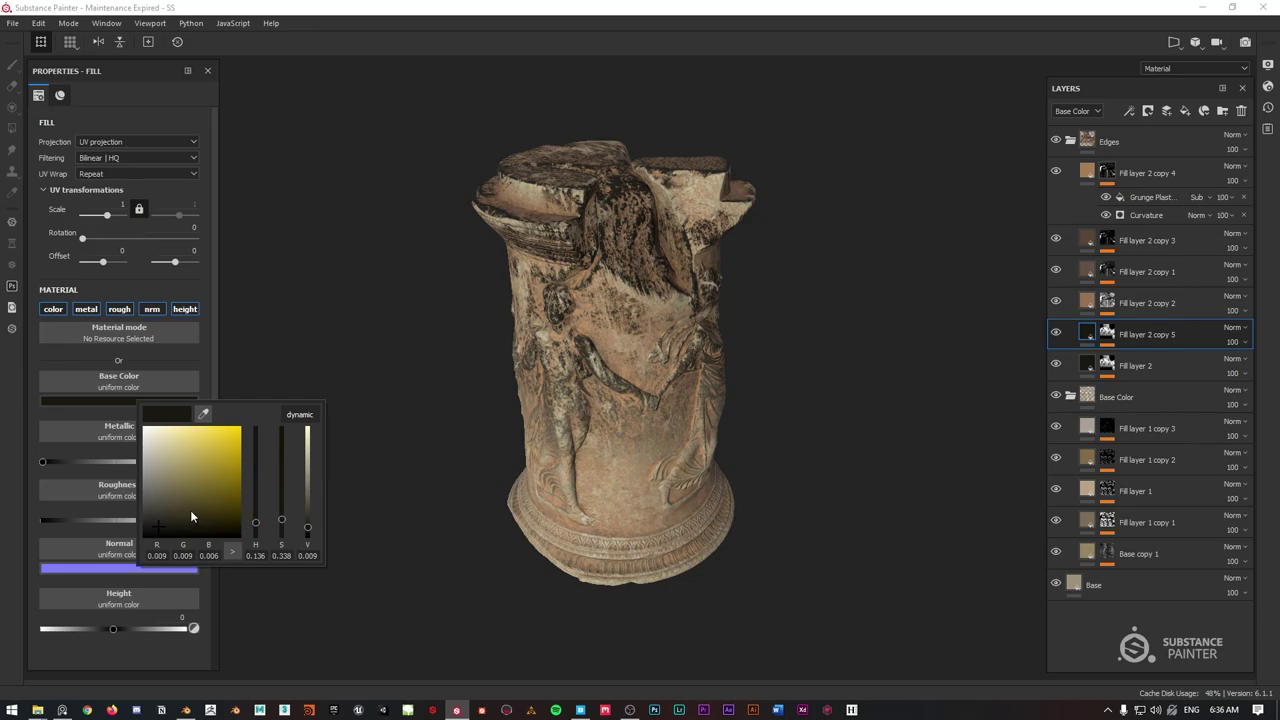
click(189, 515)
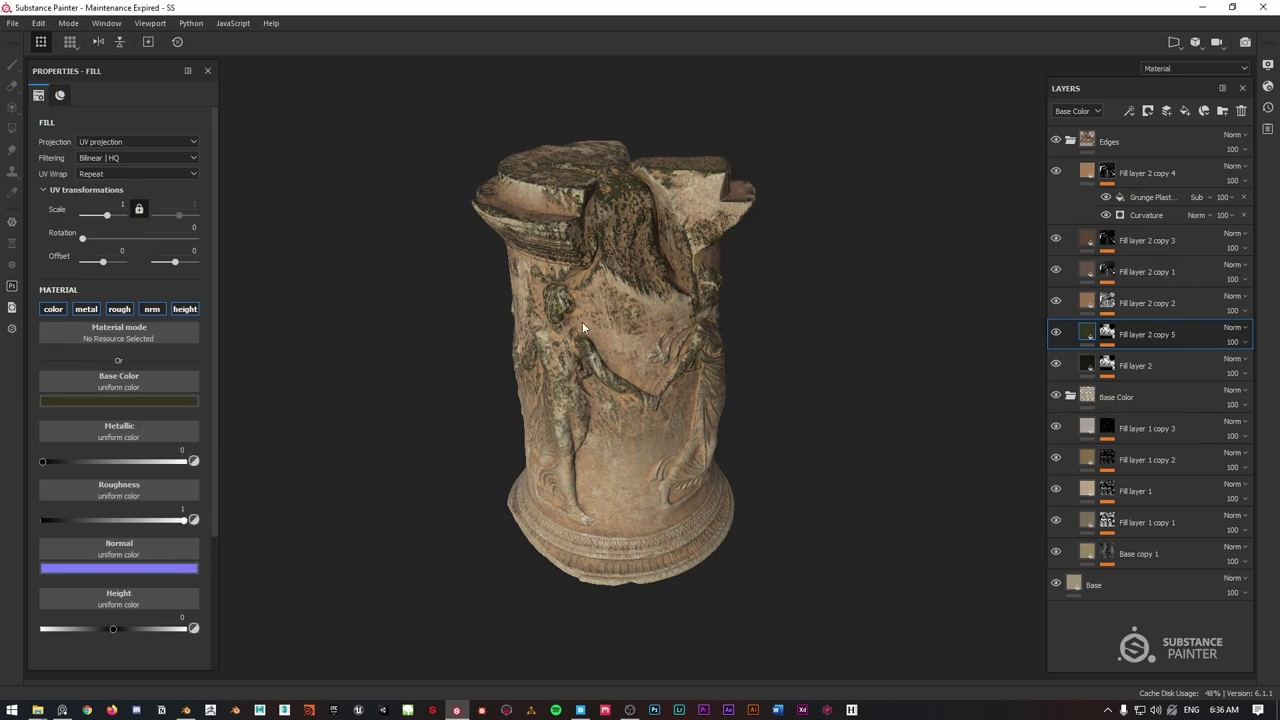
scroll(586, 316, up, 3)
alt+middle_drag(590, 309, 600, 420)
alt+drag(600, 420, 609, 268)
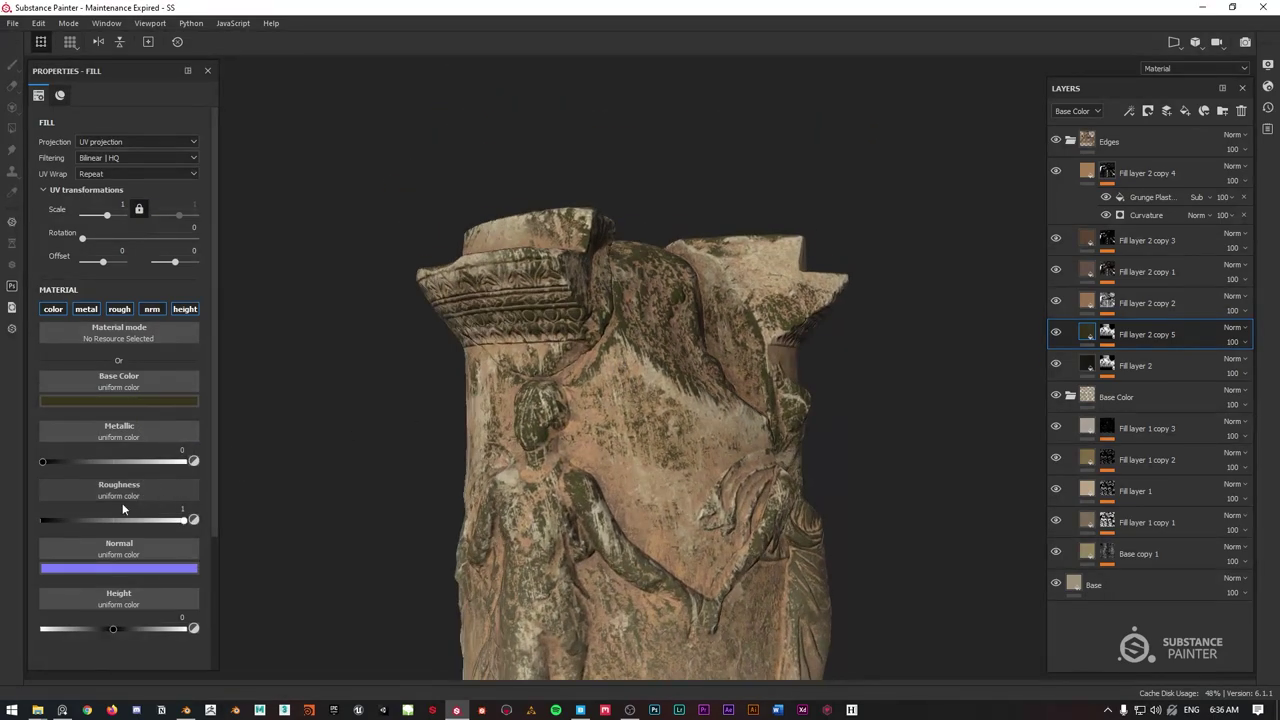
Shift the hue of Fill layer 2 copy 5's base color toward orange and settle on a muted dark brown.
click(137, 400)
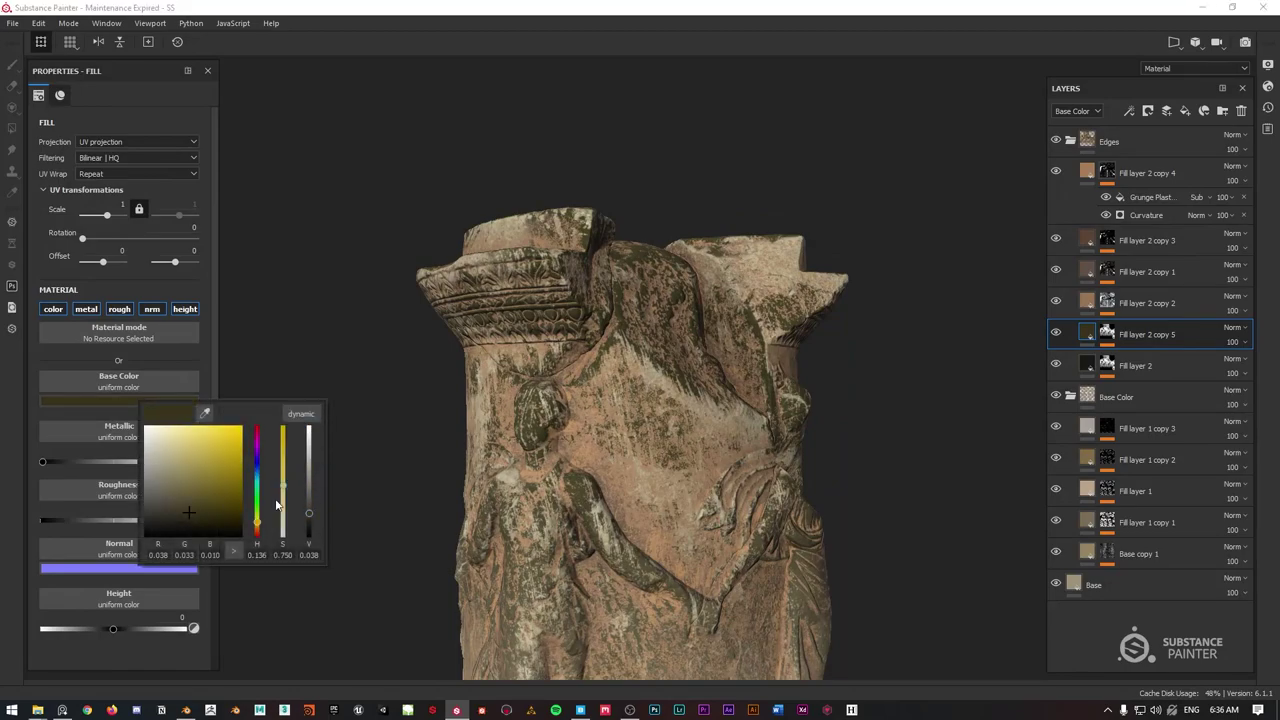
drag(257, 521, 257, 533)
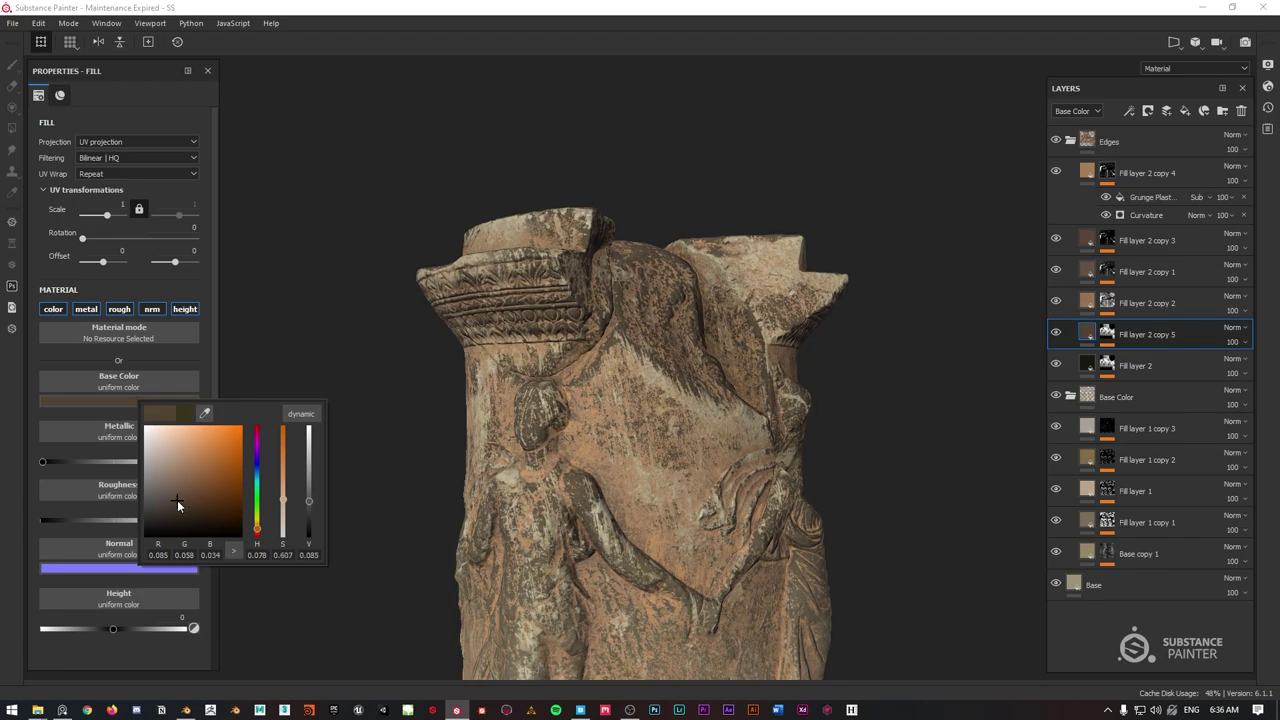
click(168, 505)
drag(168, 508, 178, 507)
alt+drag(777, 183, 779, 225)
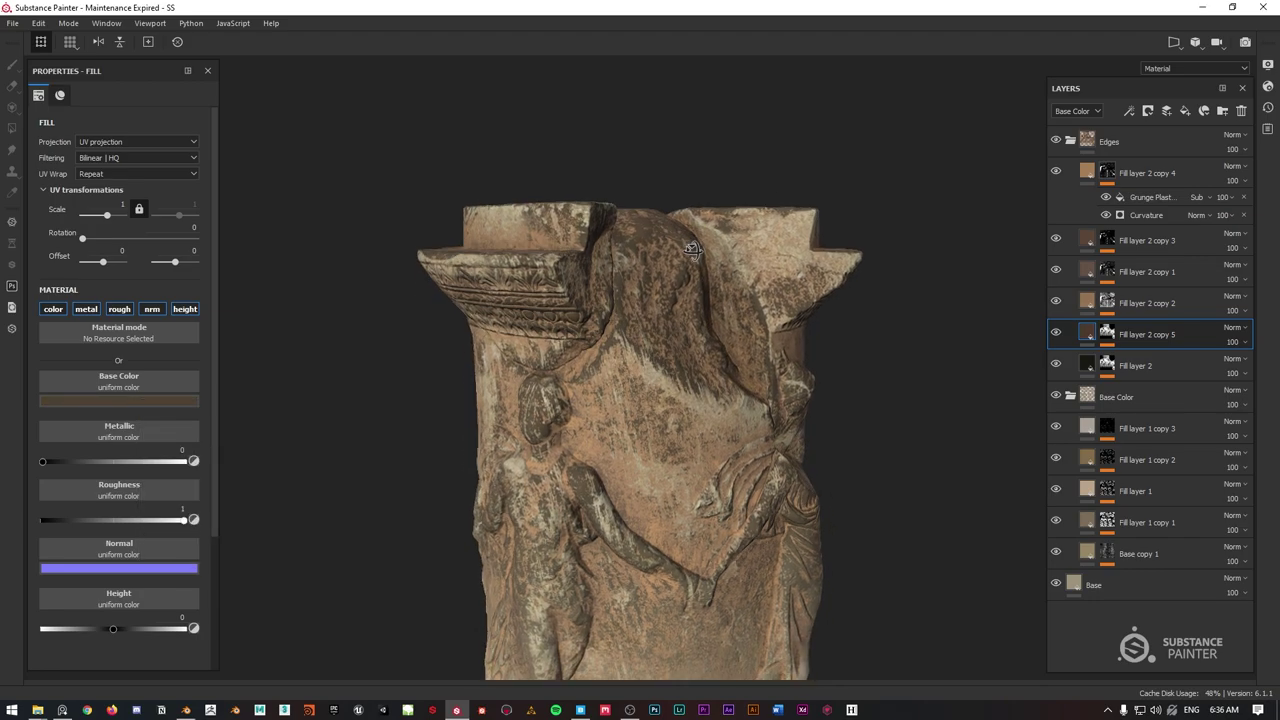
Hide the Levels, both grunge fills and the Position generator in Fill layer 2 copy 5's mask, leaving only Dirt active.
click(1107, 337)
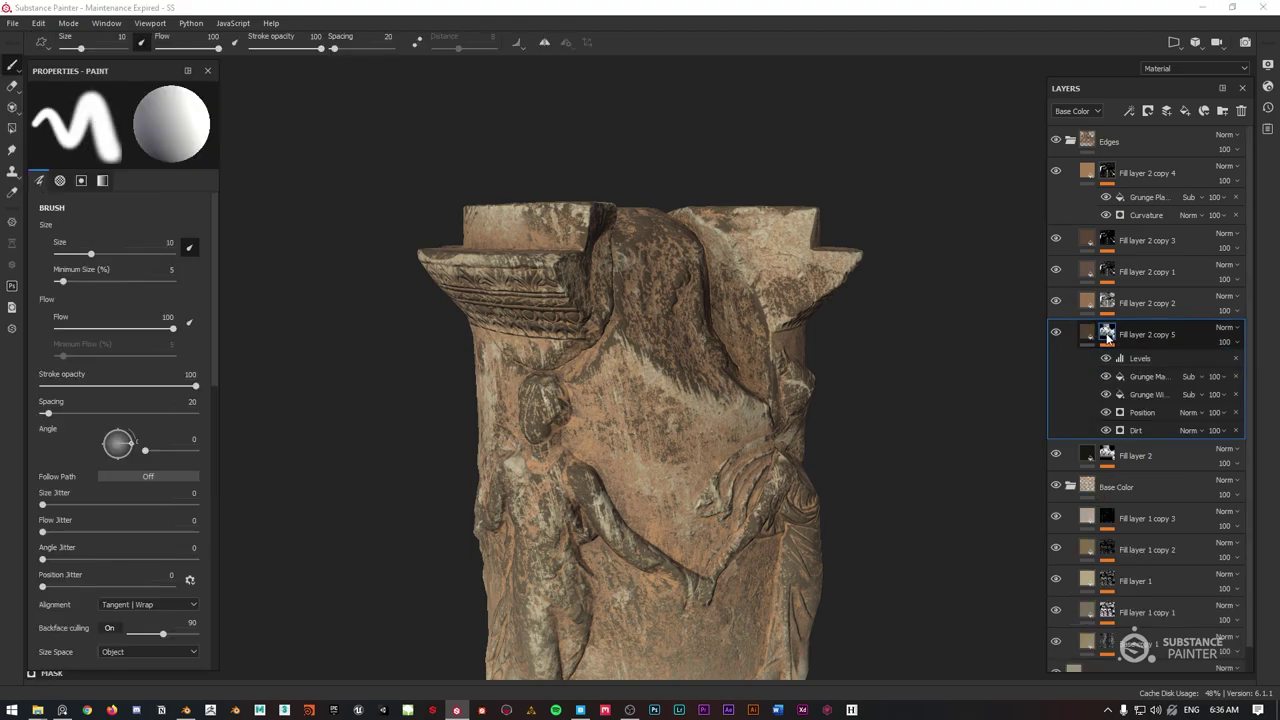
click(1106, 412)
click(1107, 360)
alt+middle_drag(750, 600, 750, 505)
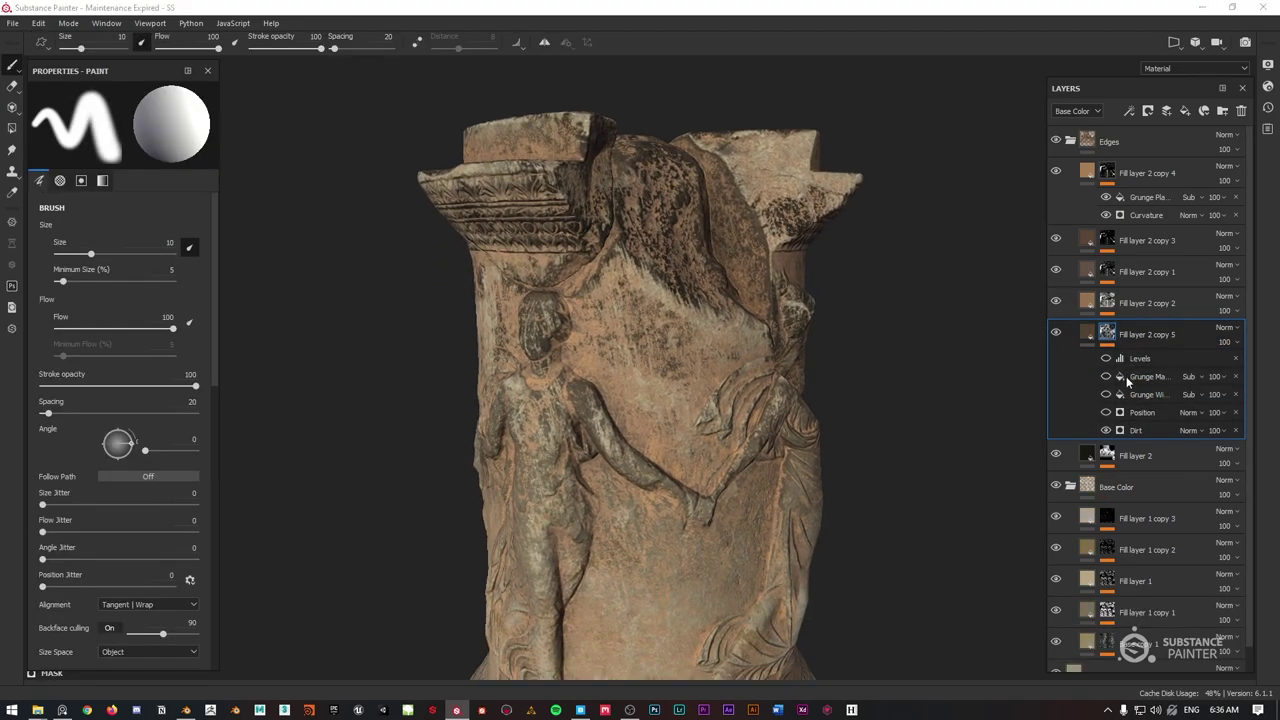
Browse the alternative generators for Fill layer 2 copy 5's mask, keep Dirt and set its dirt level to 0.79.
click(1138, 430)
click(116, 114)
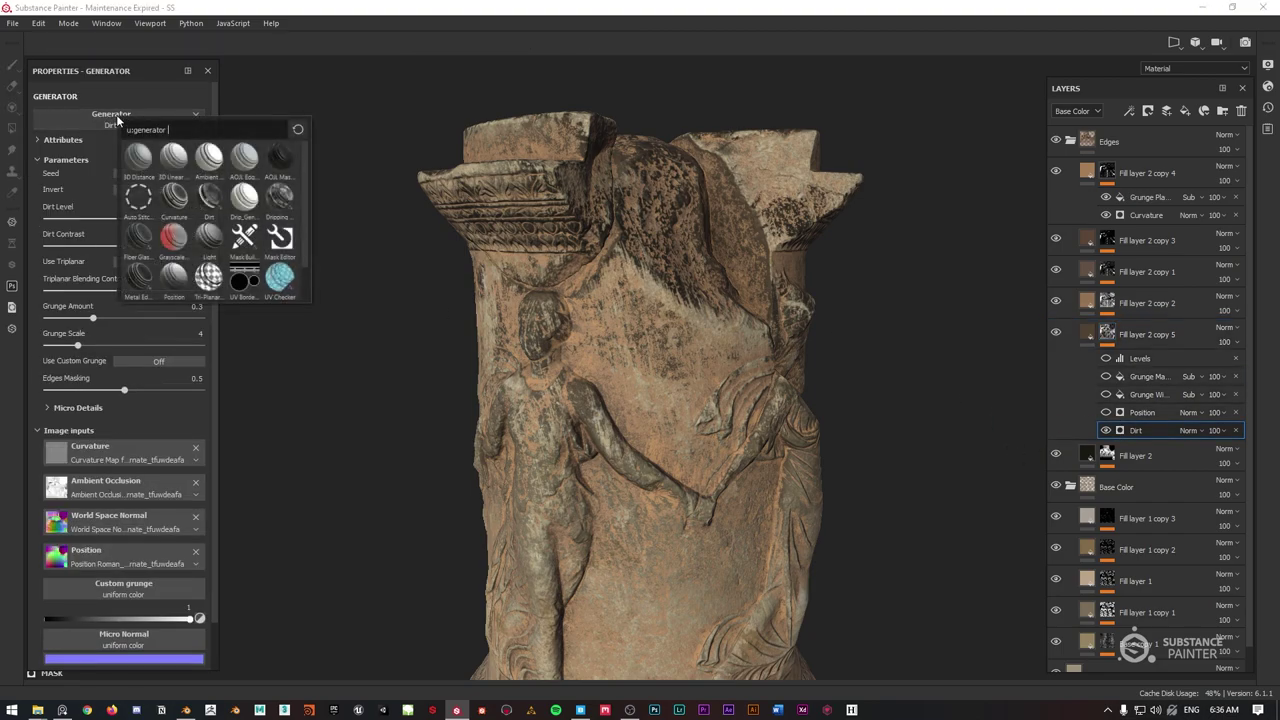
mouse_move(181, 197)
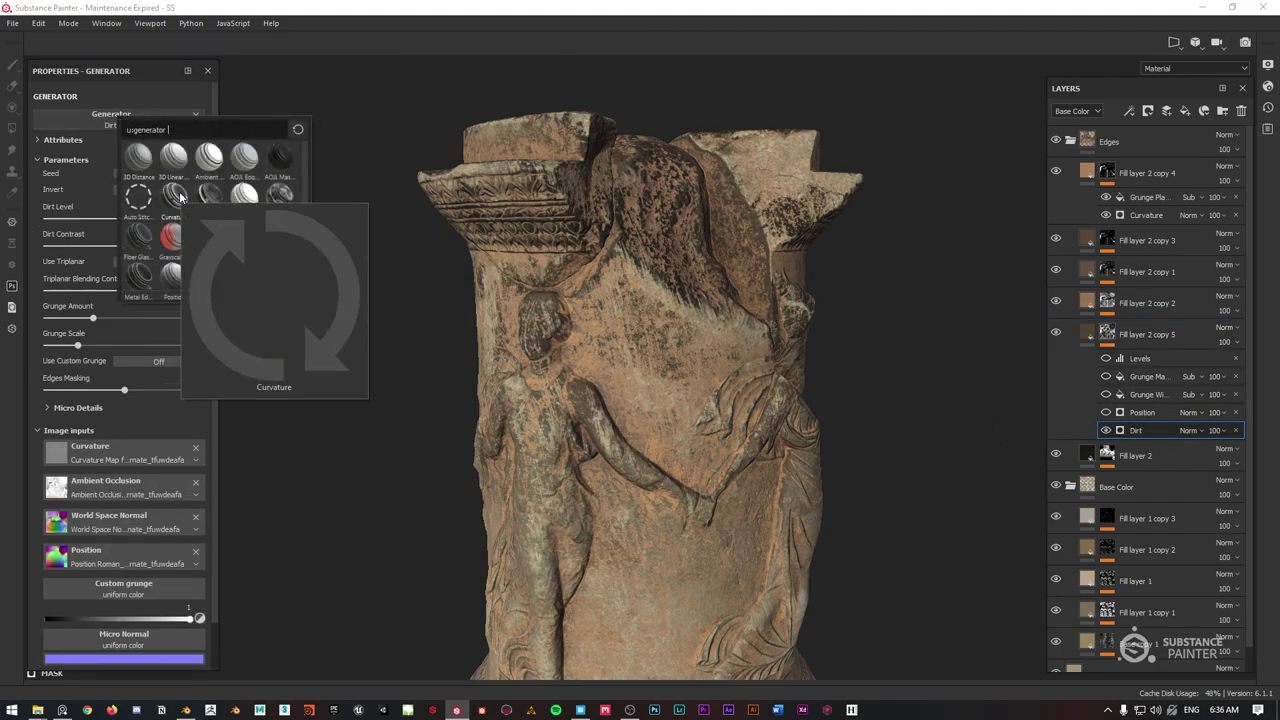
click(290, 109)
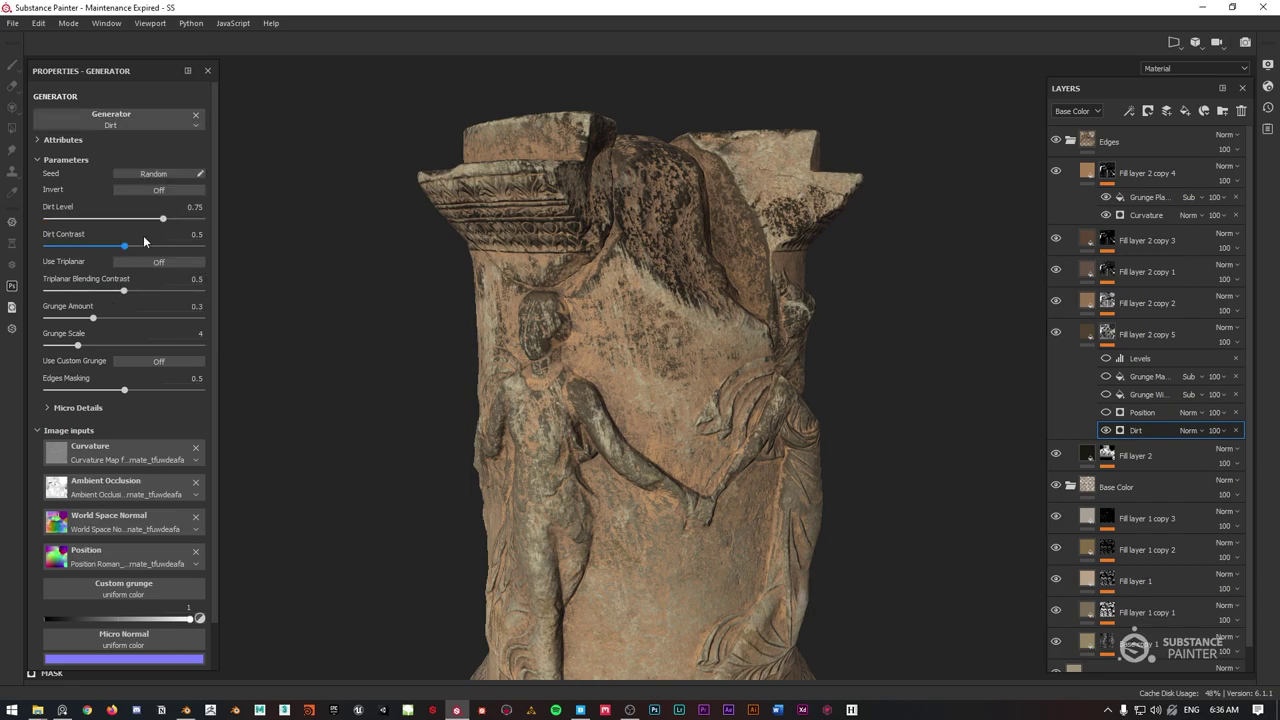
mouse_move(155, 224)
mouse_down()
mouse_move(186, 224)
mouse_move(117, 222)
mouse_move(139, 219)
mouse_up()
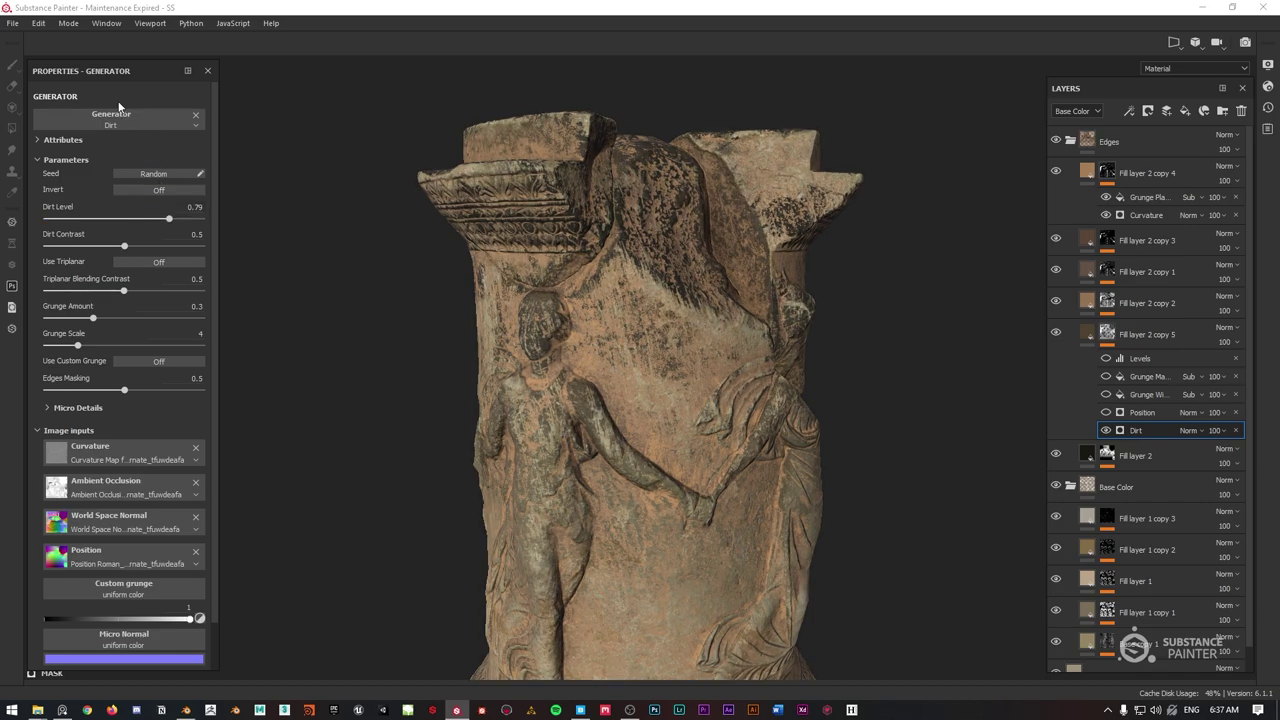
Replace the Dirt generator in Fill layer 2 copy 5's mask with Curvature, using global balance 0.44 and global contrast 0.81.
click(120, 118)
click(172, 206)
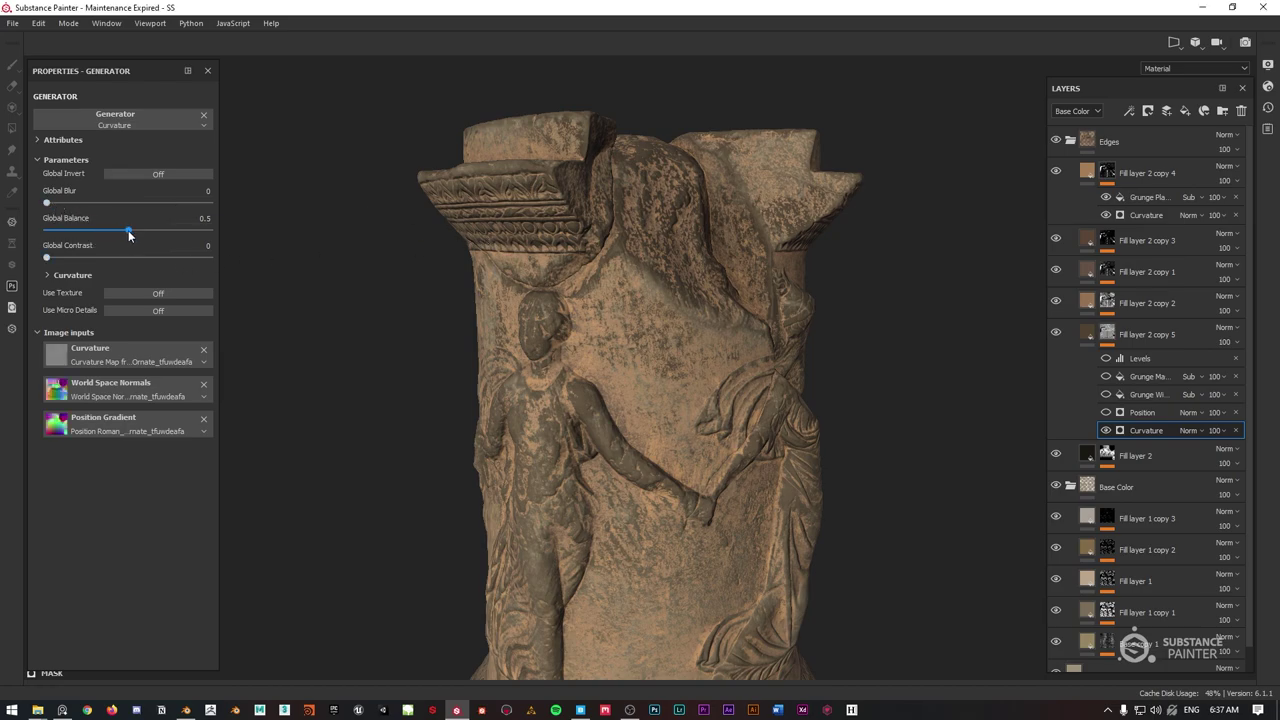
drag(128, 230, 179, 257)
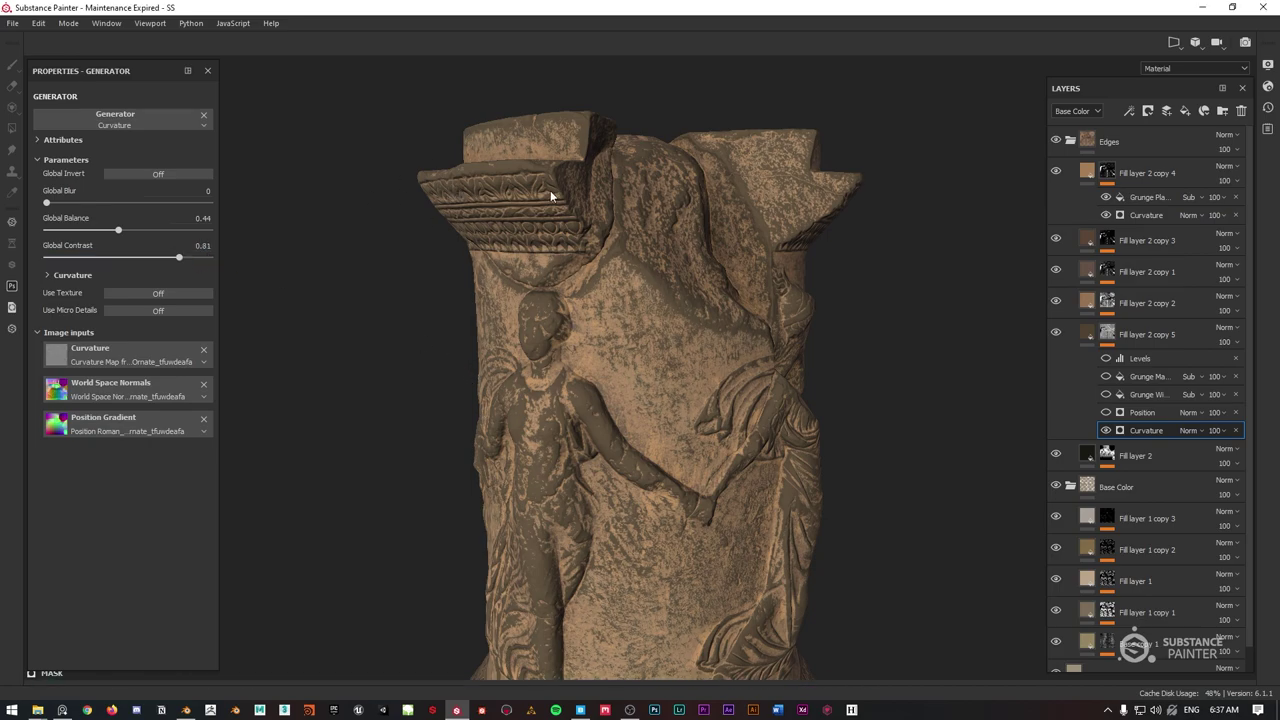
mouse_move(550, 194)
alt+mouse_down()
mouse_move(451, 209)
mouse_move(508, 357)
alt+mouse_up()
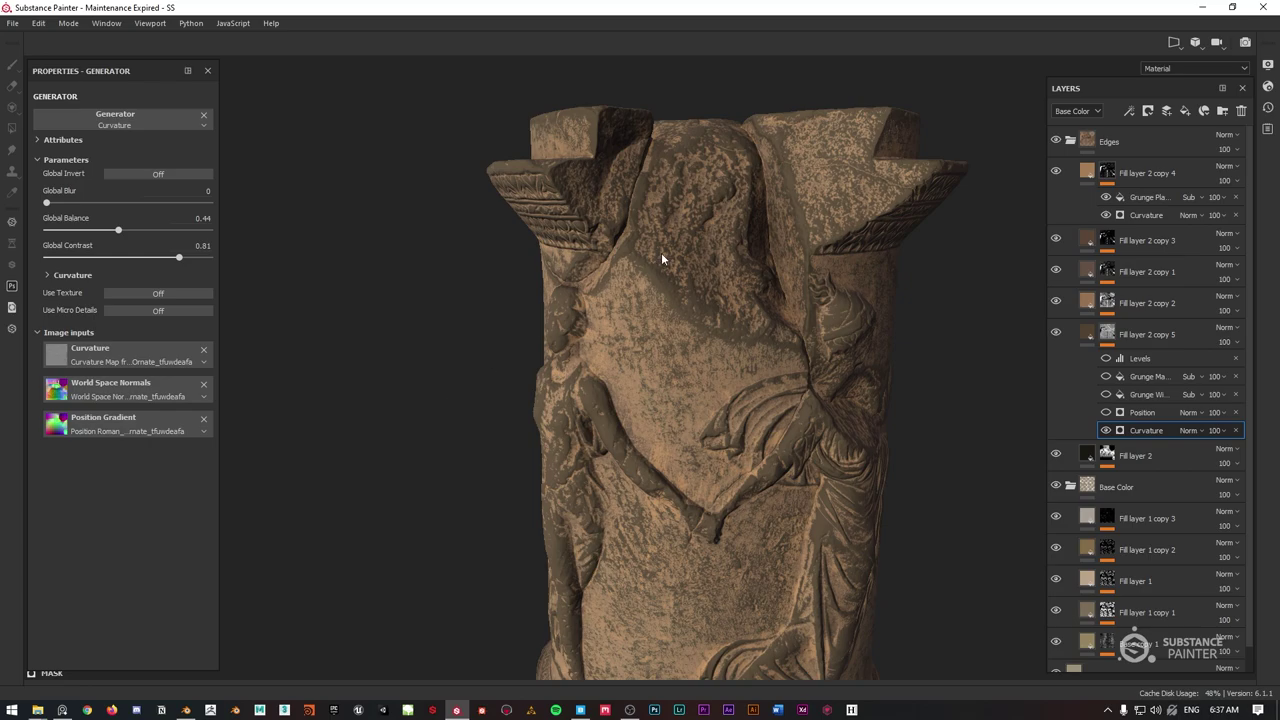
mouse_move(661, 252)
alt+mouse_down()
mouse_move(663, 240)
mouse_move(743, 252)
alt+mouse_up()
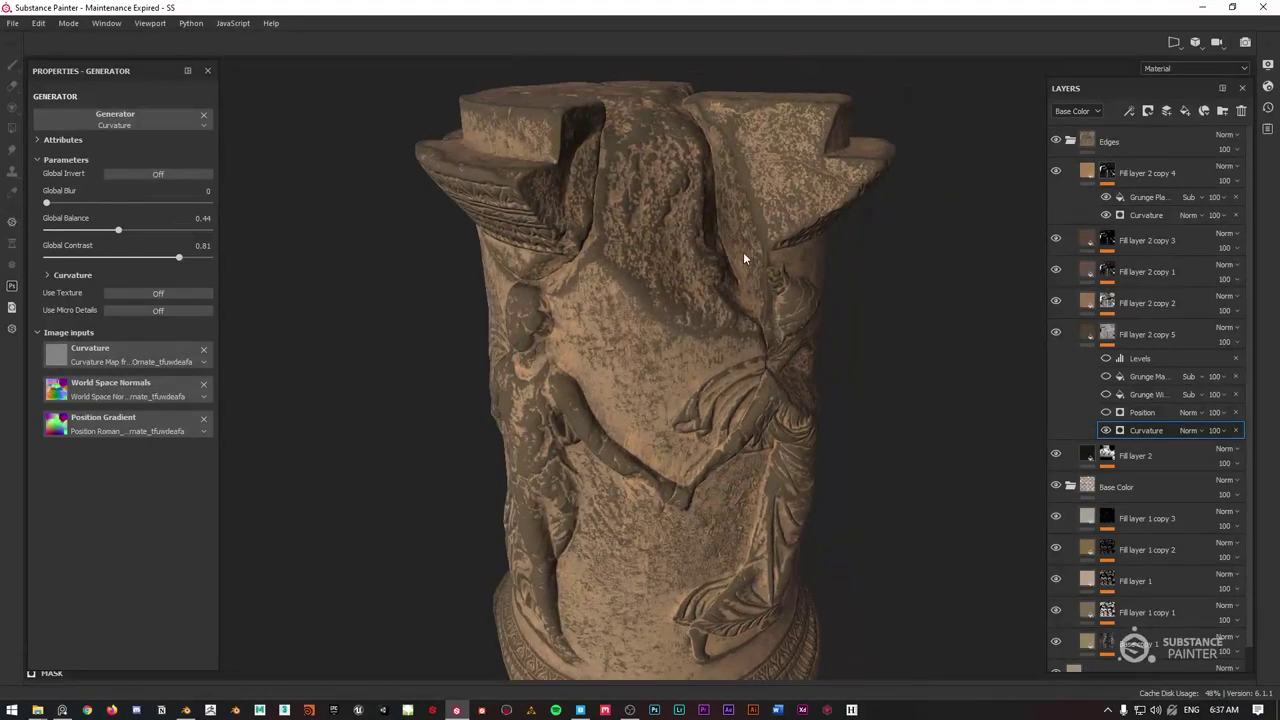
mouse_move(625, 287)
alt+mouse_down()
mouse_move(646, 266)
mouse_move(633, 285)
alt+mouse_up()
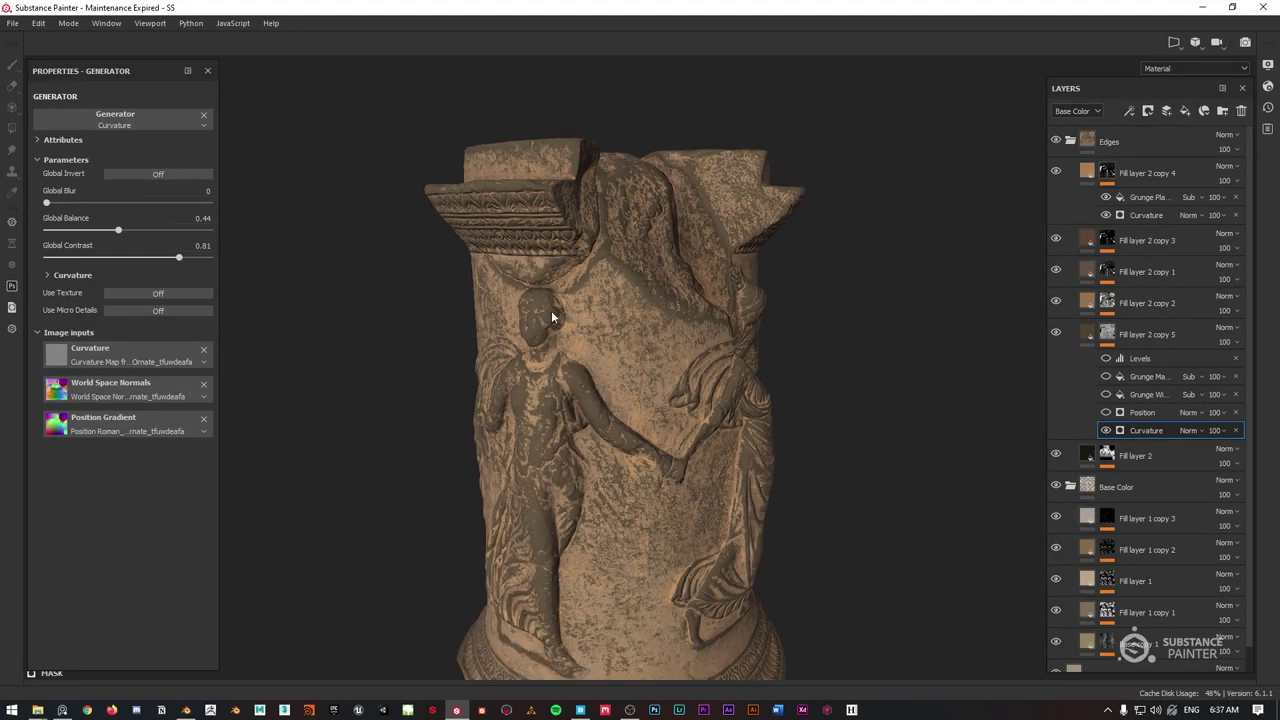
scroll(697, 271, up, 5)
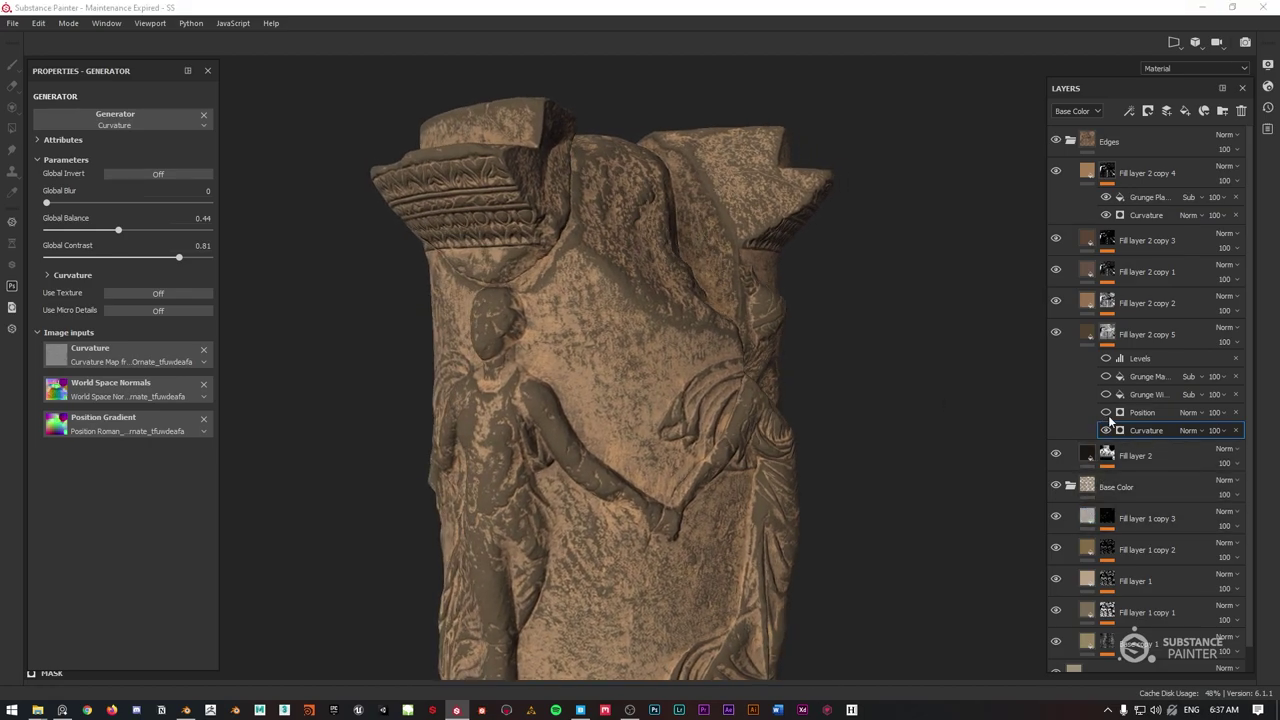
Show the Position generator and both grunge fills in Fill layer 2 copy 5's mask again, and delete the Levels effect.
click(1106, 413)
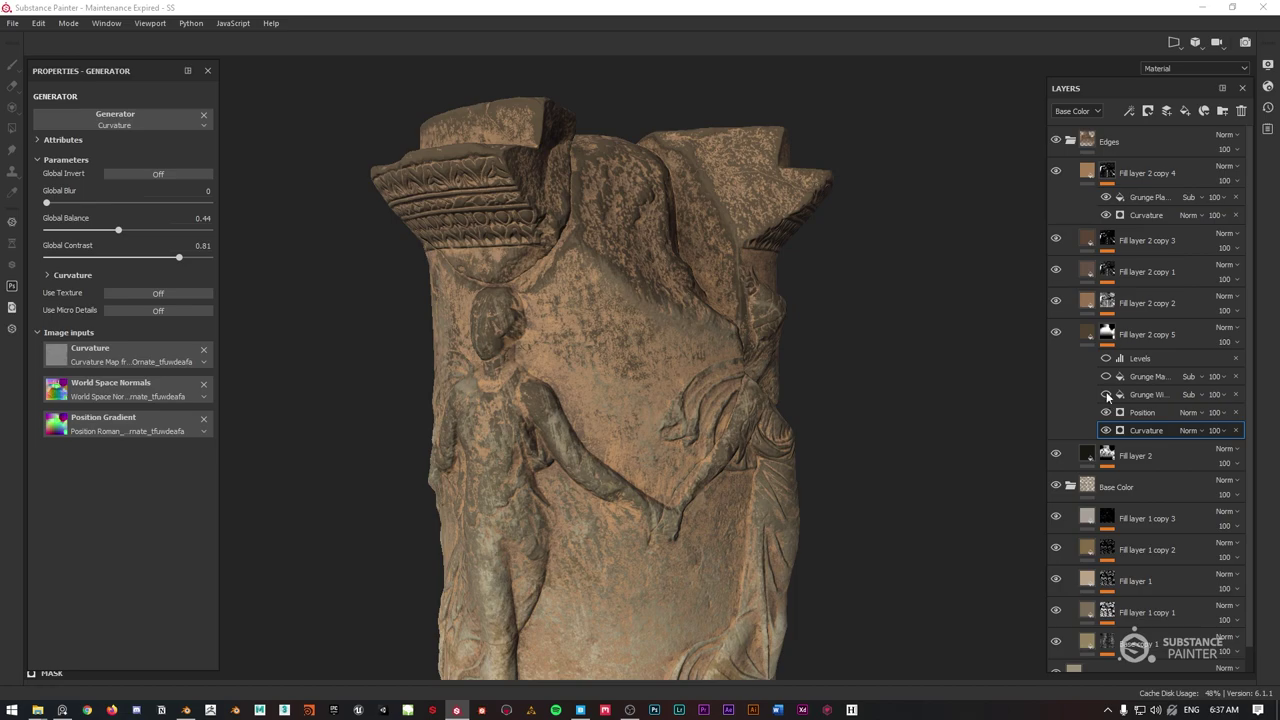
click(1106, 394)
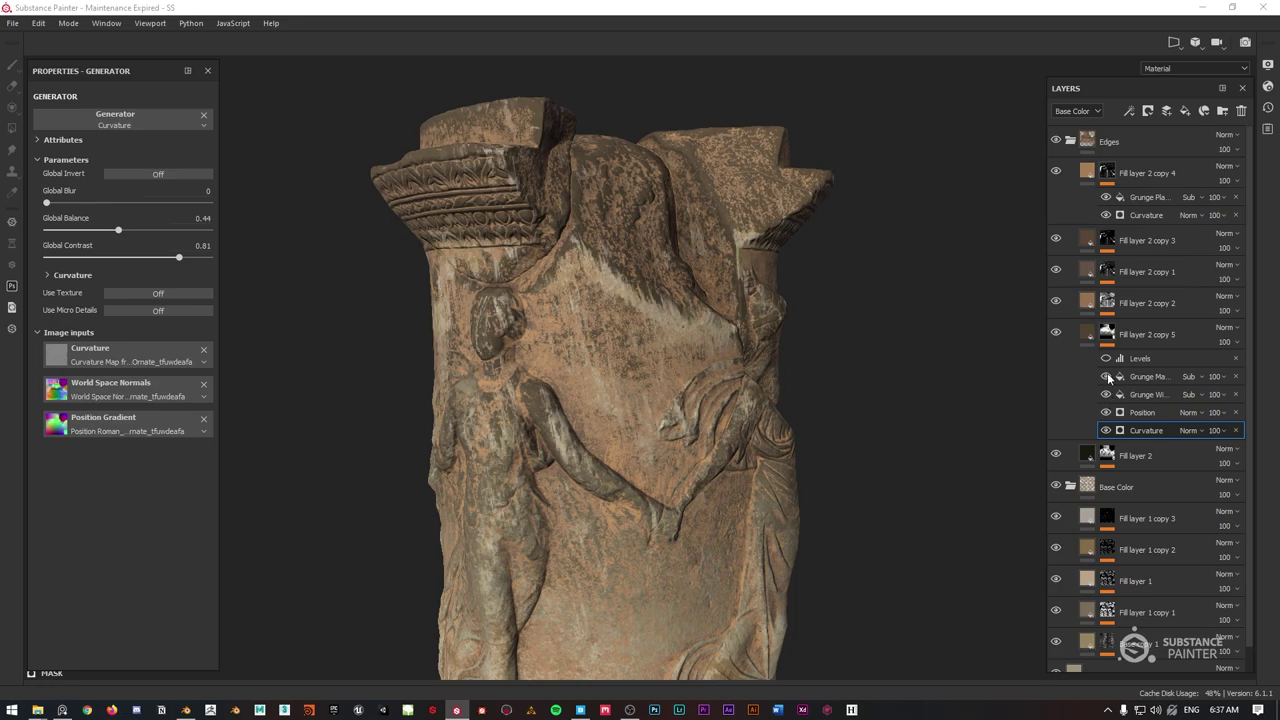
click(1106, 376)
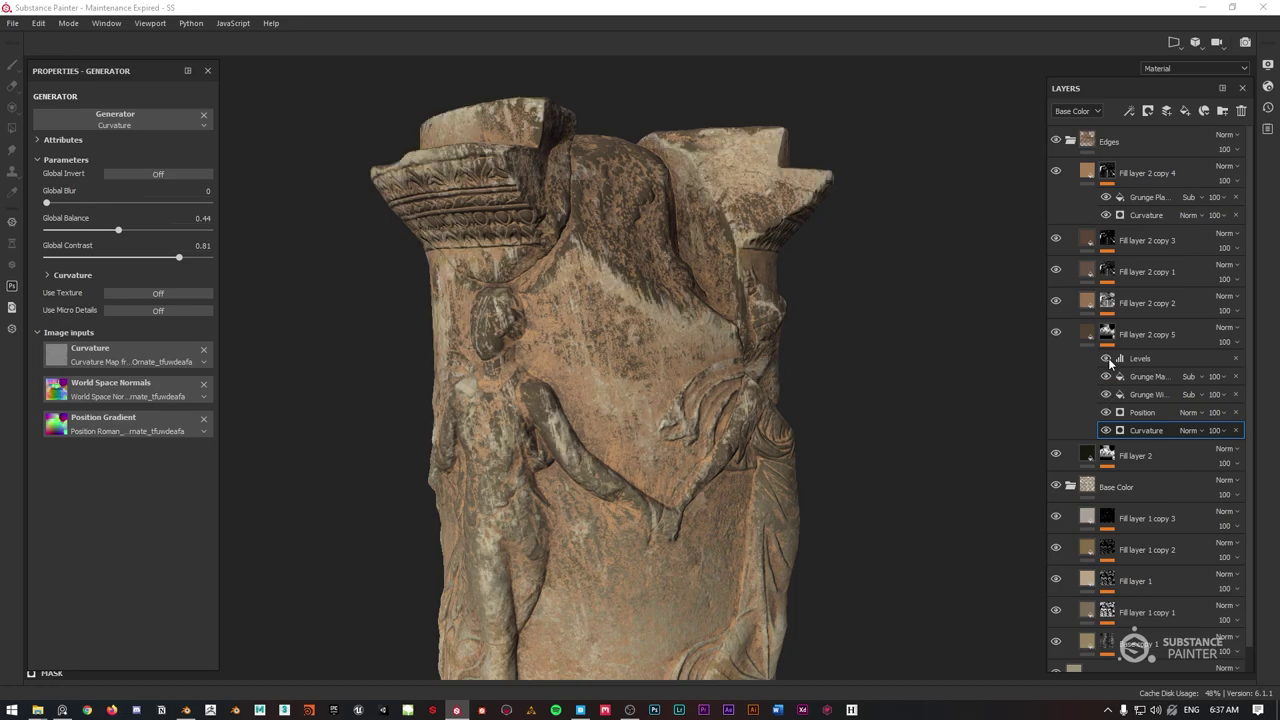
click(1237, 361)
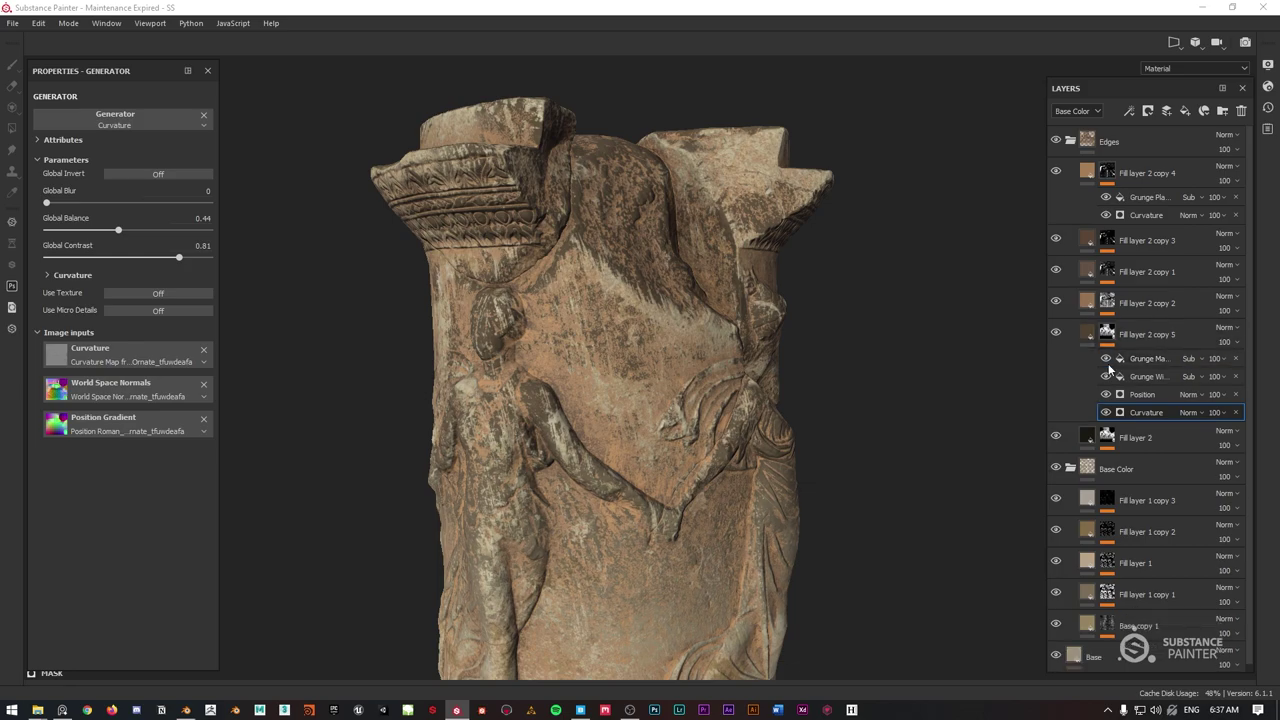
Toggle both grunge fills in Fill layer 2 copy 5's mask to compare their effect, leaving only the upper one visible.
click(1107, 360)
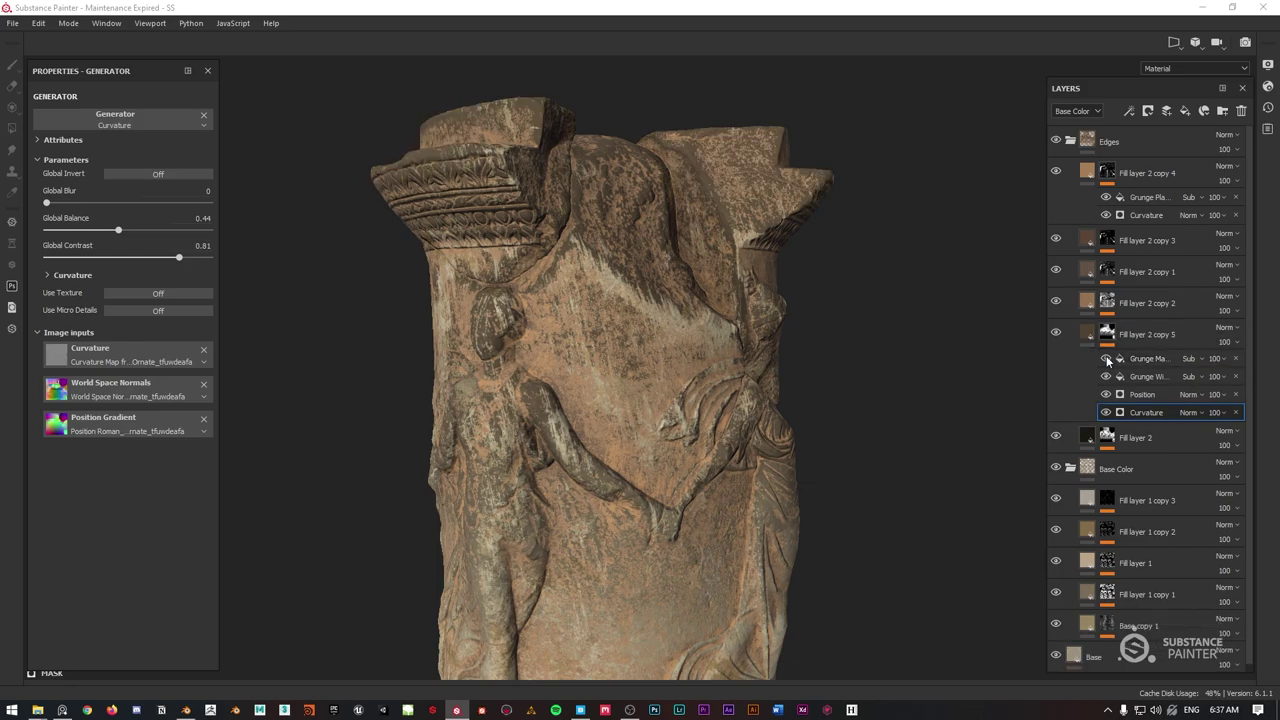
click(1107, 360)
click(1106, 377)
alt+drag(717, 240, 676, 250)
click(1106, 359)
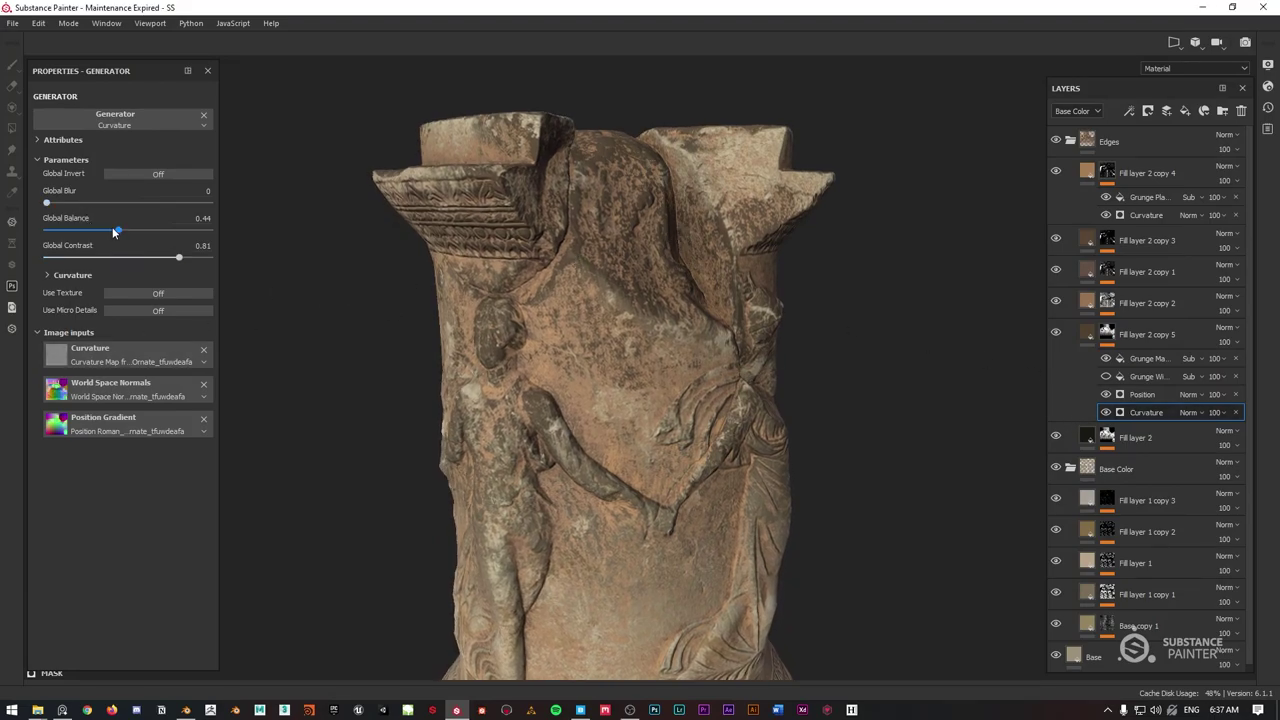
Set the Curvature generator's global balance to 0.75 and compare the mask with Position and Curvature hidden and shown.
drag(116, 229, 95, 232)
drag(87, 232, 168, 232)
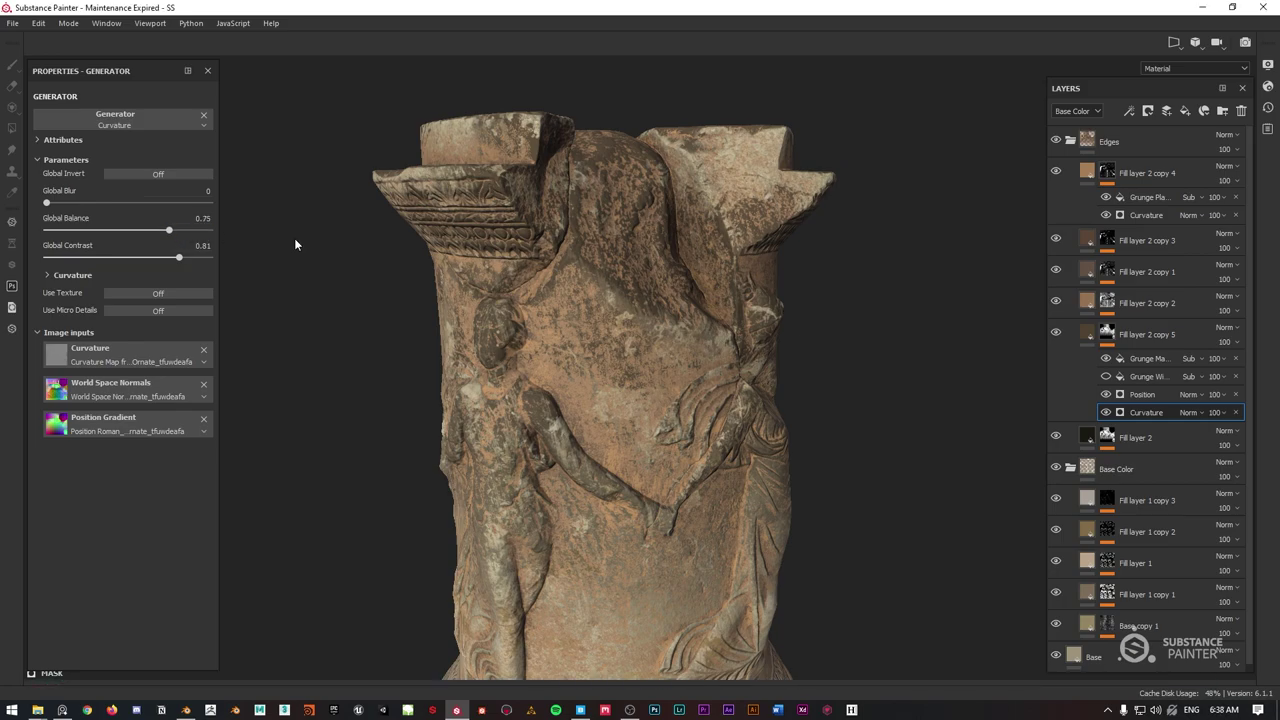
click(1106, 395)
click(1107, 412)
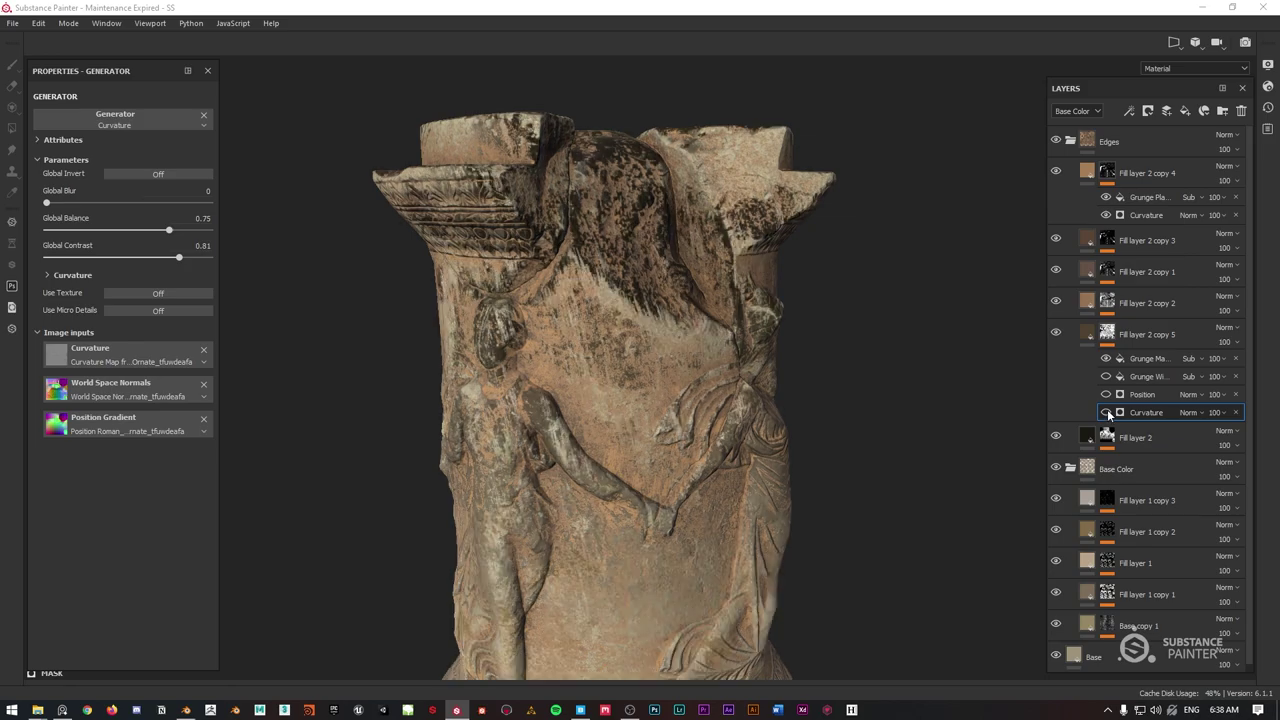
click(1107, 412)
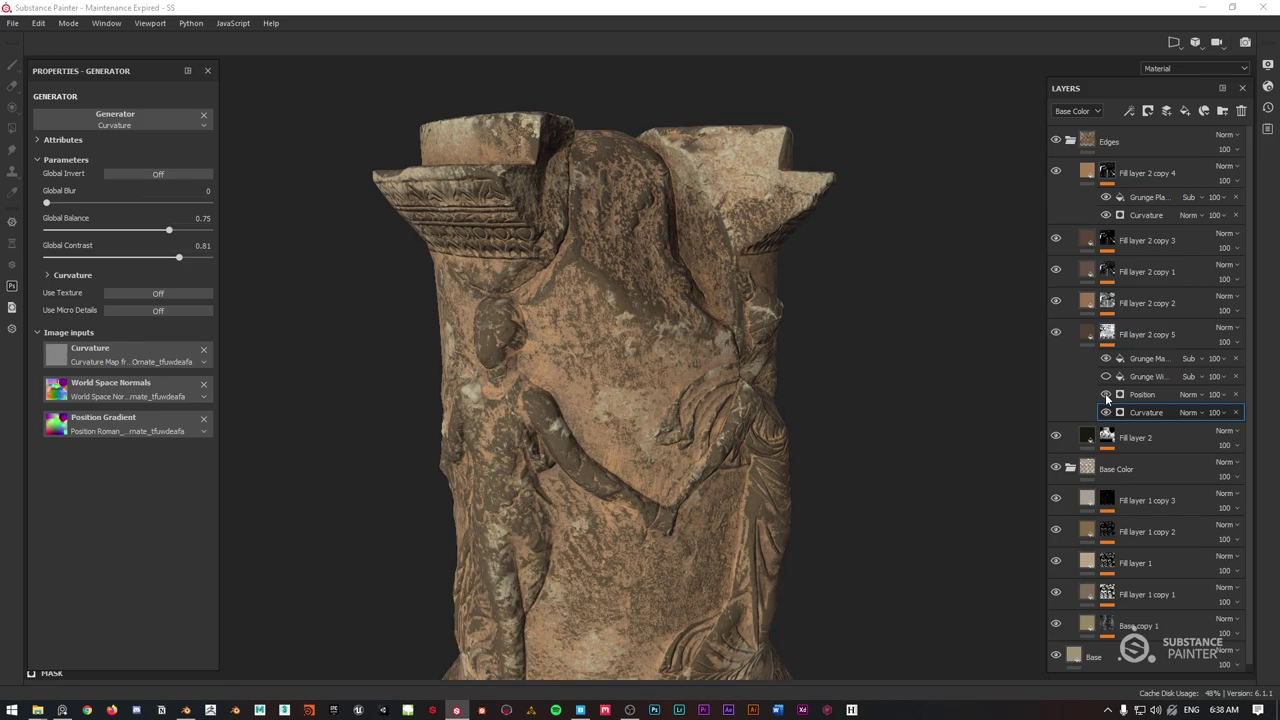
click(1107, 395)
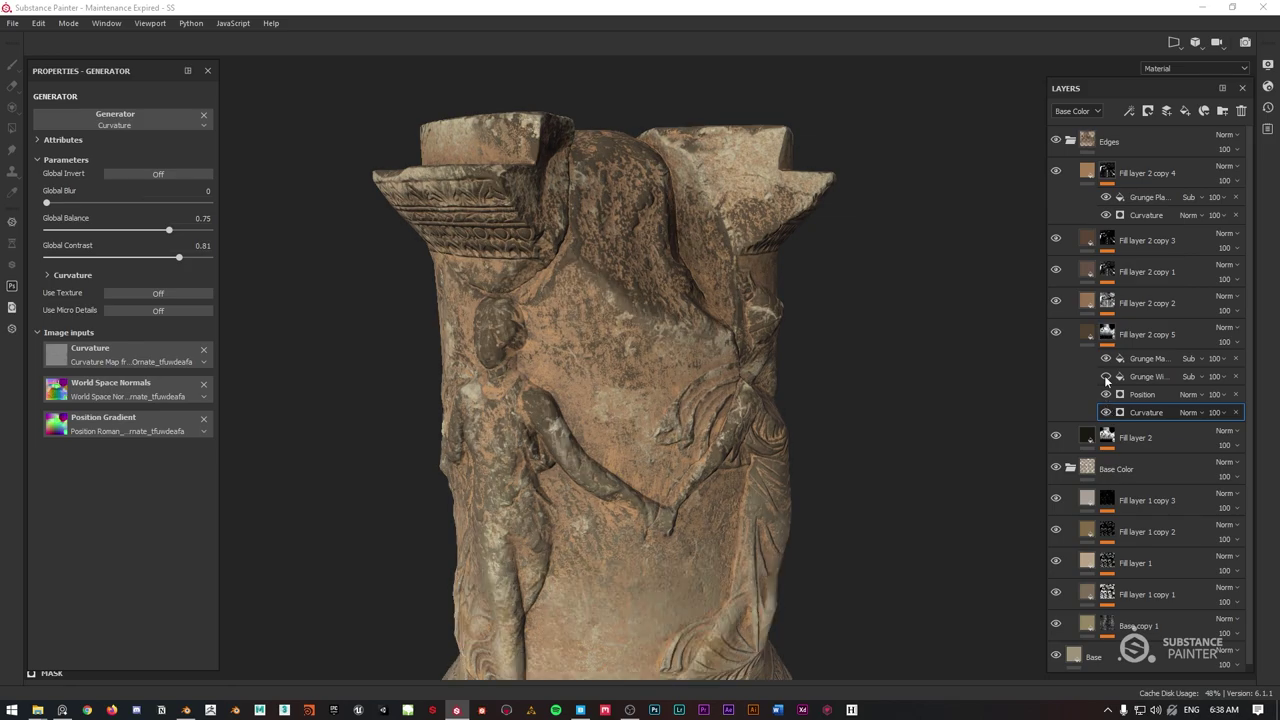
Delete the lower grunge fill from Fill layer 2 copy 5's mask and check the remaining Grunge Map fill off and on.
click(1106, 377)
click(1235, 376)
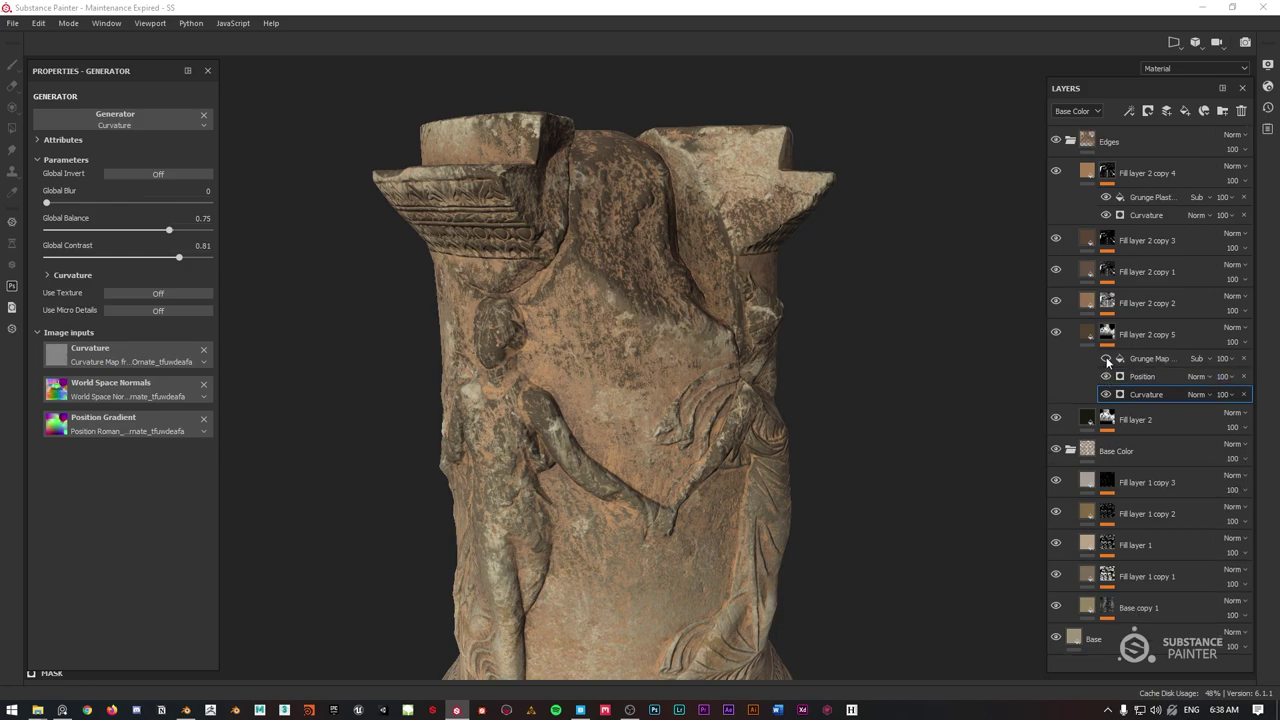
click(1106, 358)
click(1106, 358)
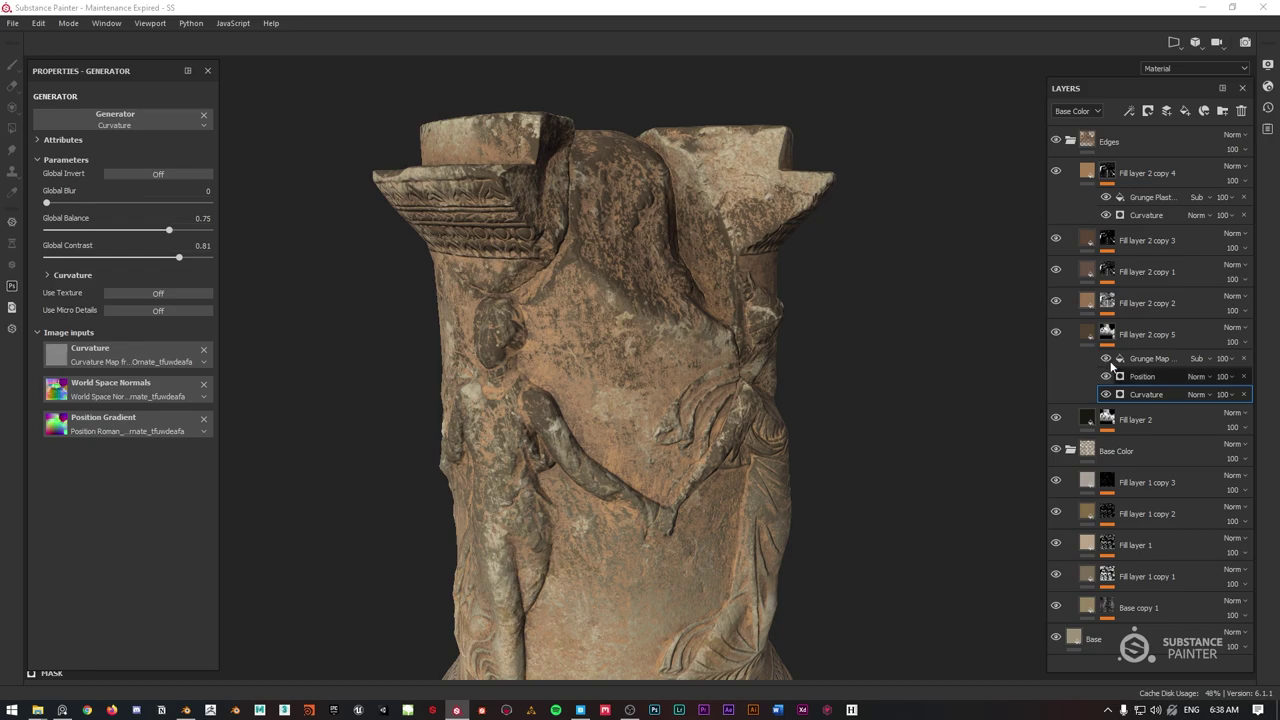
Set Fill layer 2 copy 5's base color to a lighter, less saturated brown (R 0.092, G 0.067, B 0.045).
click(1087, 333)
click(94, 401)
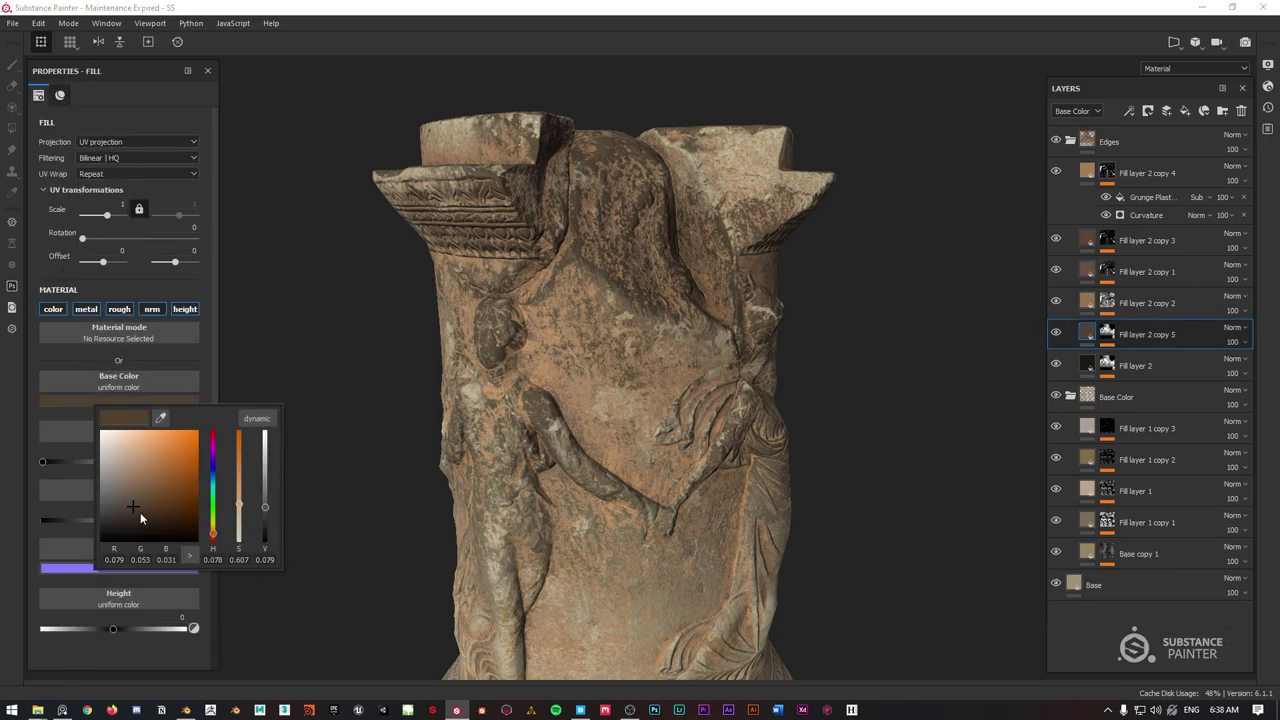
click(134, 501)
click(140, 512)
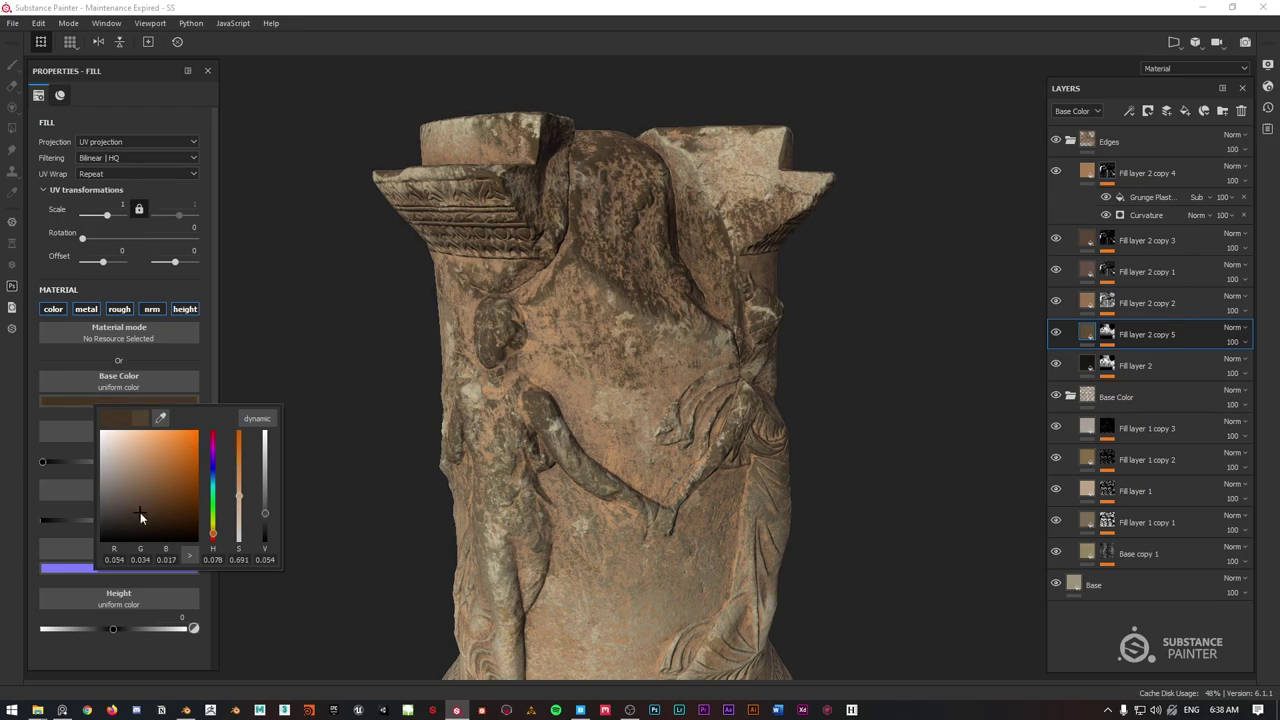
drag(136, 508, 126, 503)
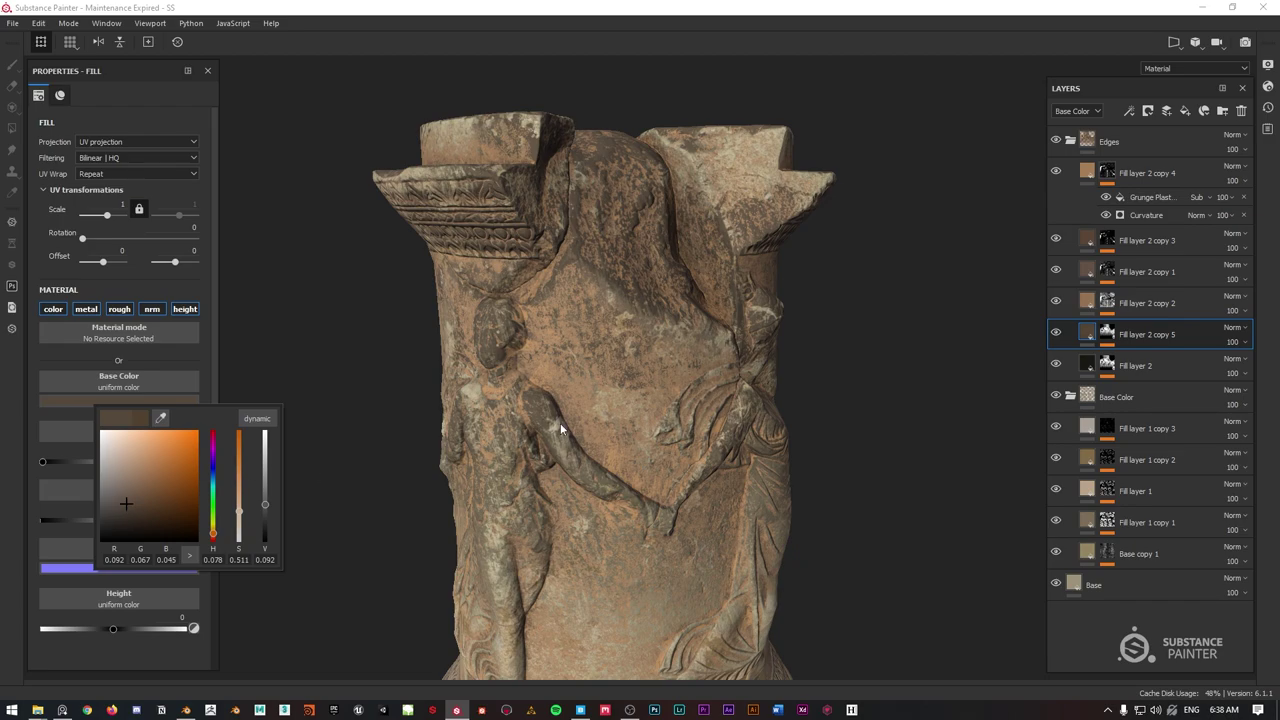
click(600, 362)
Examine the whole column and compare it with Fill layer 2 copy 5 hidden and shown.
scroll(594, 368, down, 5)
alt+drag(594, 368, 611, 363)
scroll(611, 363, up, 1)
alt+middle_drag(586, 359, 604, 322)
scroll(604, 324, up, 1)
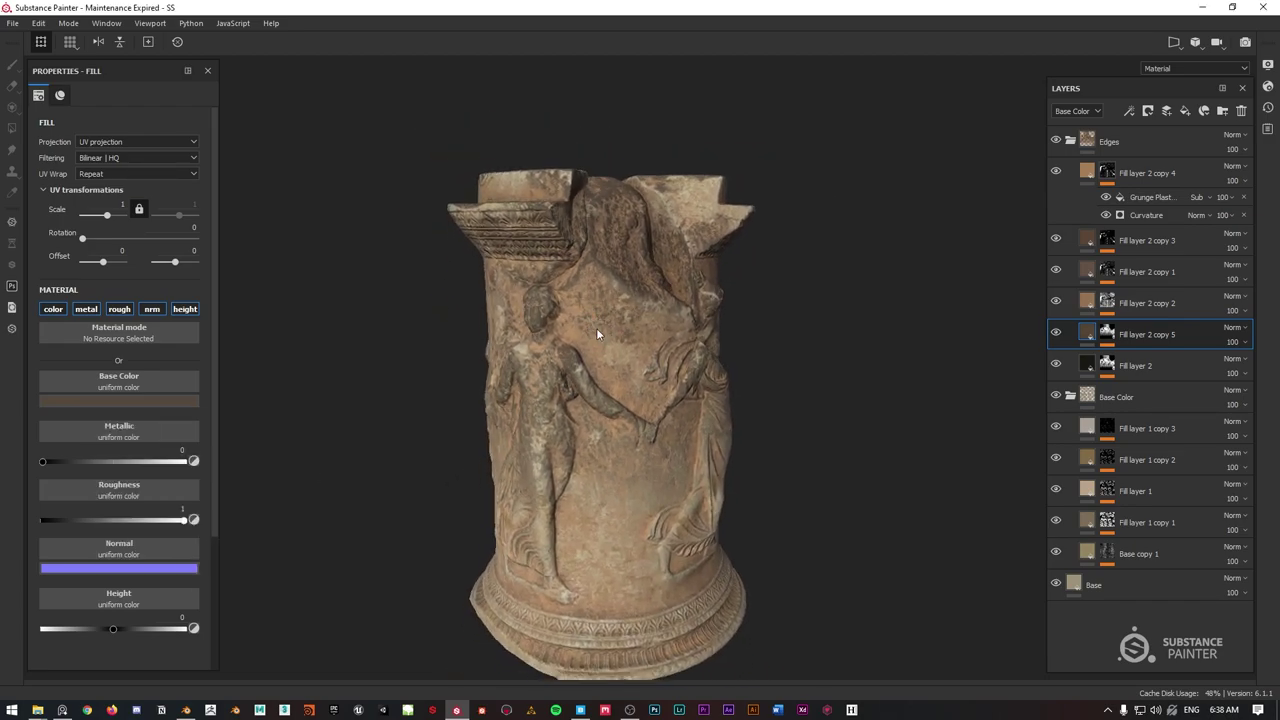
alt+drag(597, 333, 631, 269)
scroll(628, 266, up, 2)
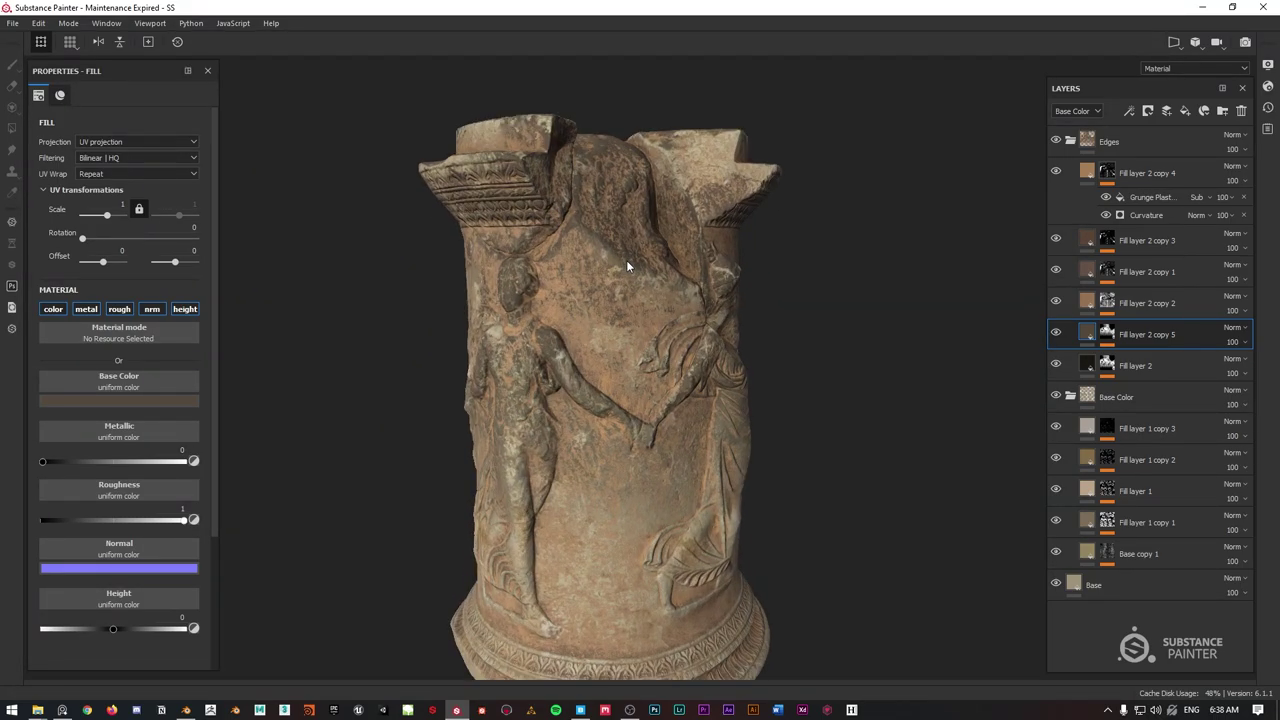
click(1104, 335)
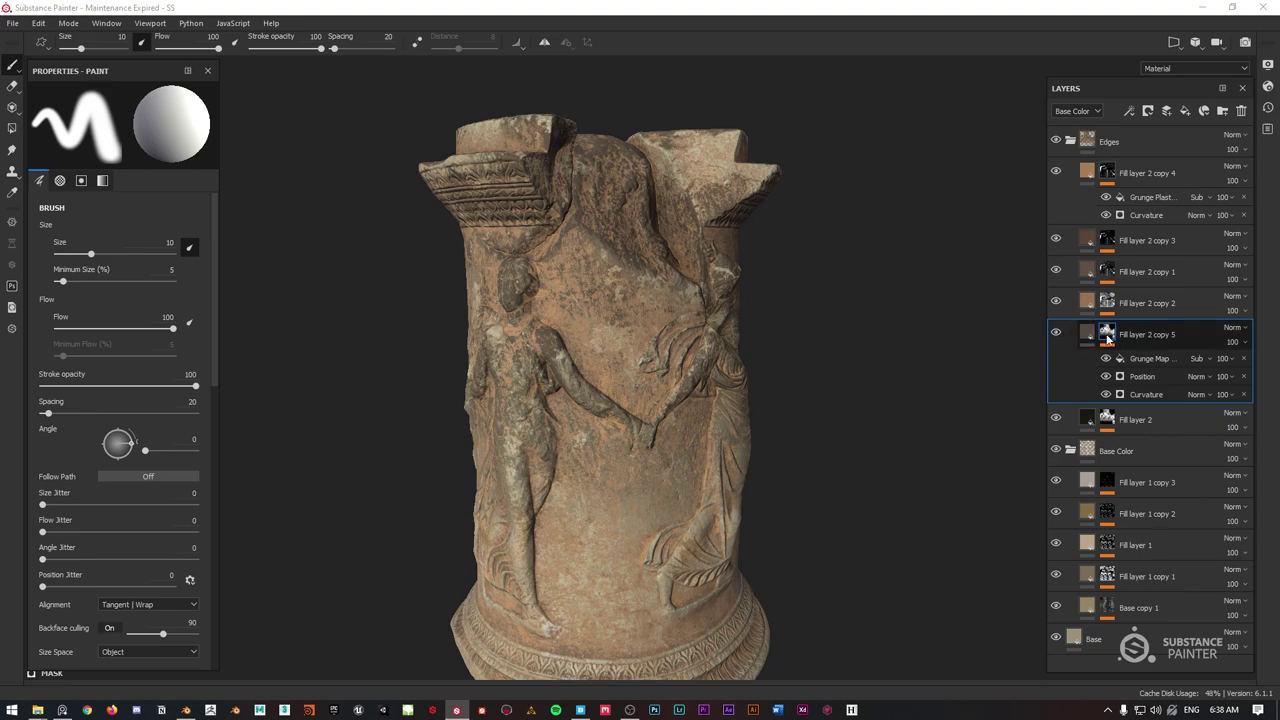
click(1072, 337)
click(1058, 334)
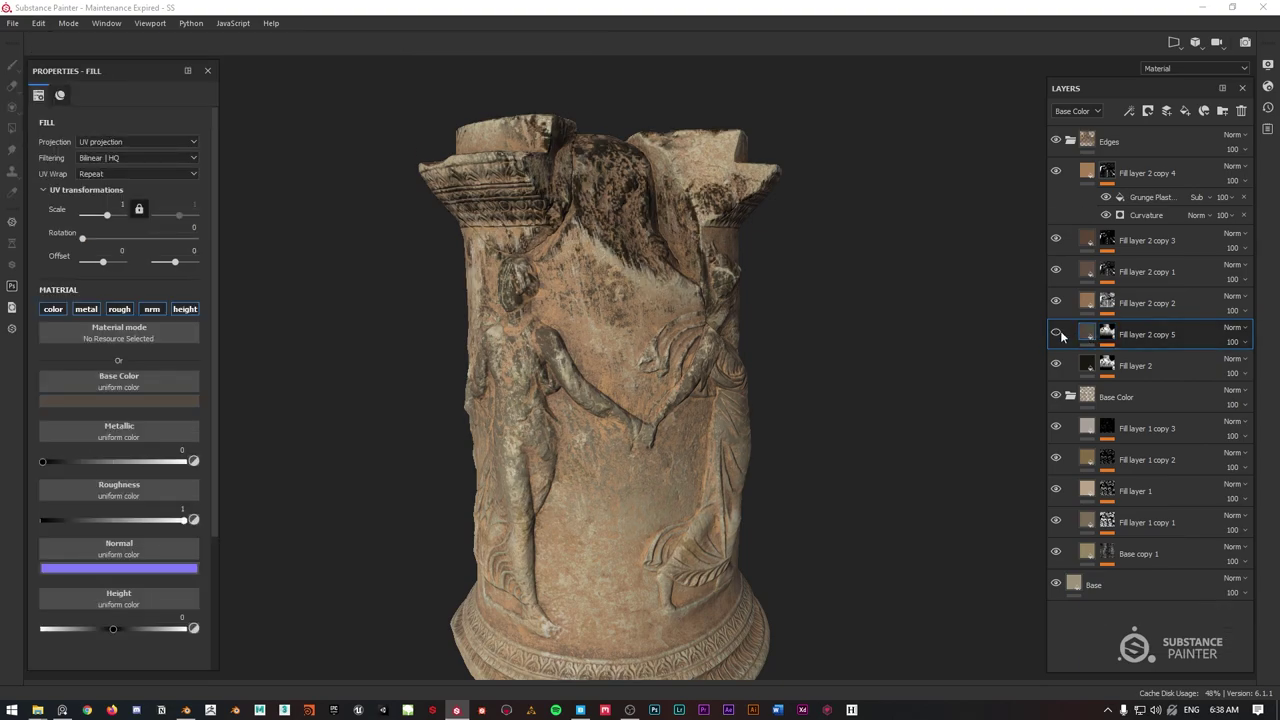
click(1057, 334)
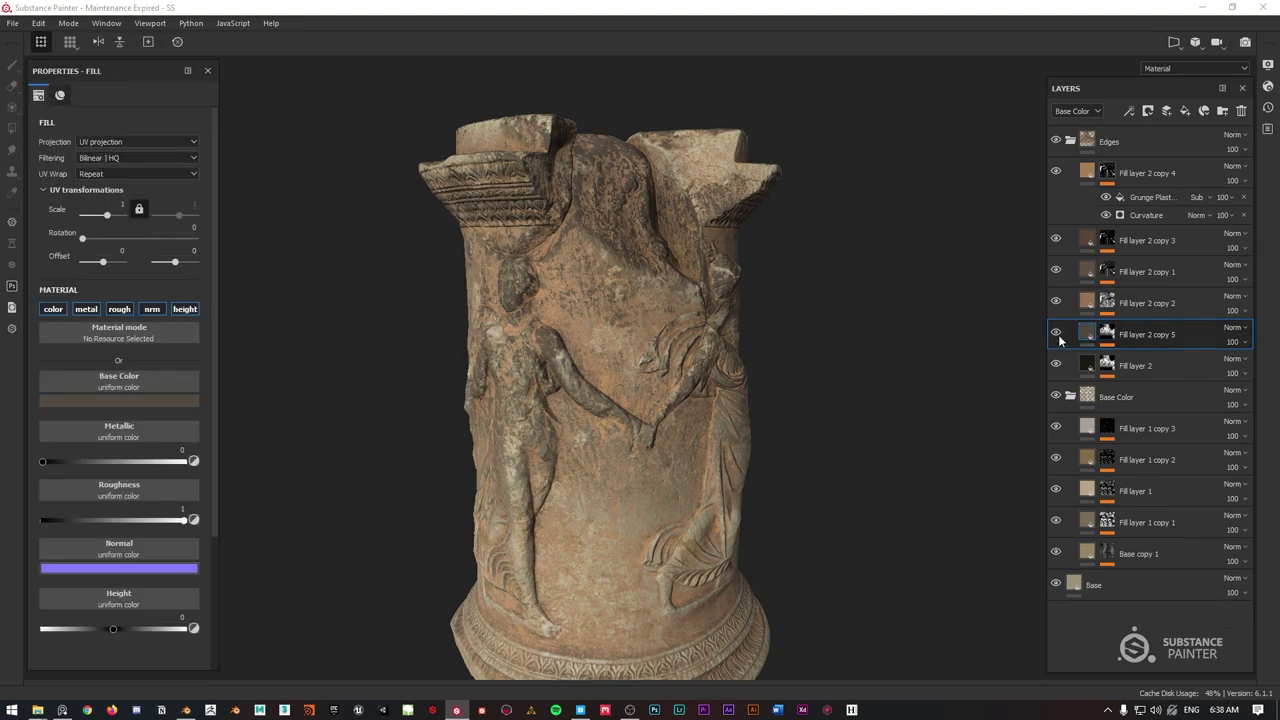
click(1056, 333)
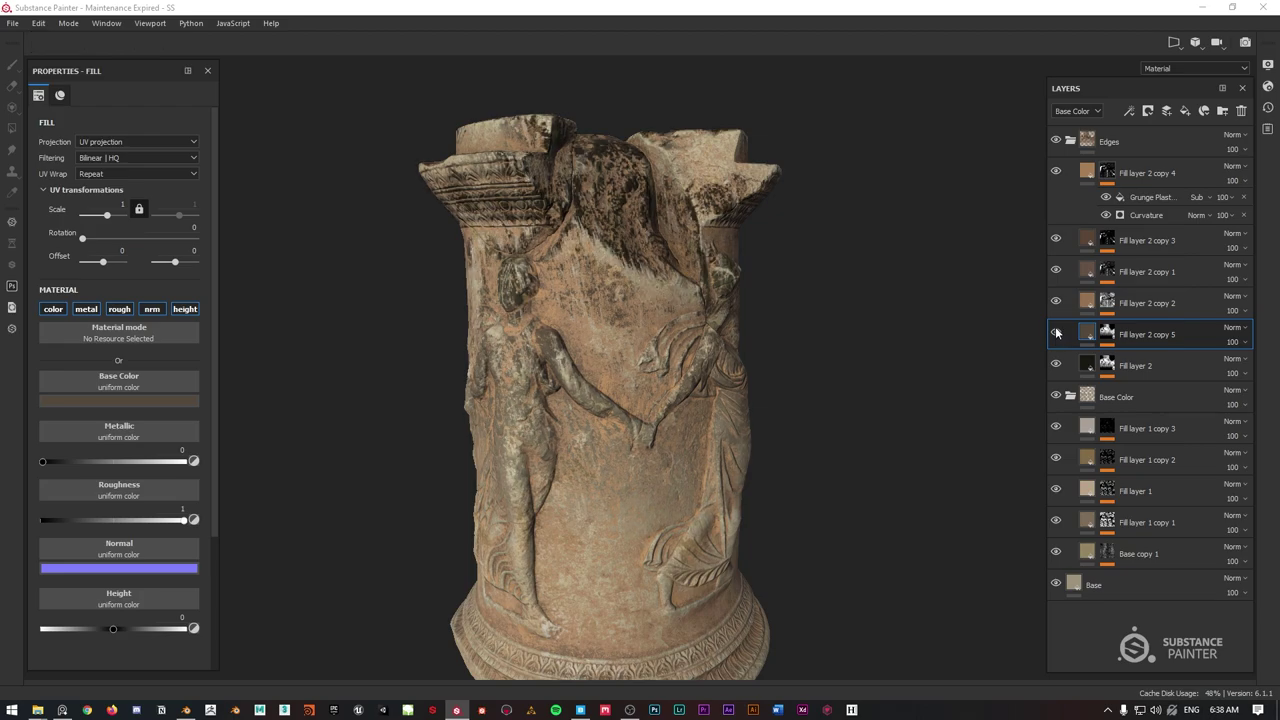
click(1057, 333)
Try Fill layer 2 copy 5 below Fill layer 2, with its Curvature generator's global balance at 0.98 and curvature inversion toggled.
drag(1134, 334, 1136, 372)
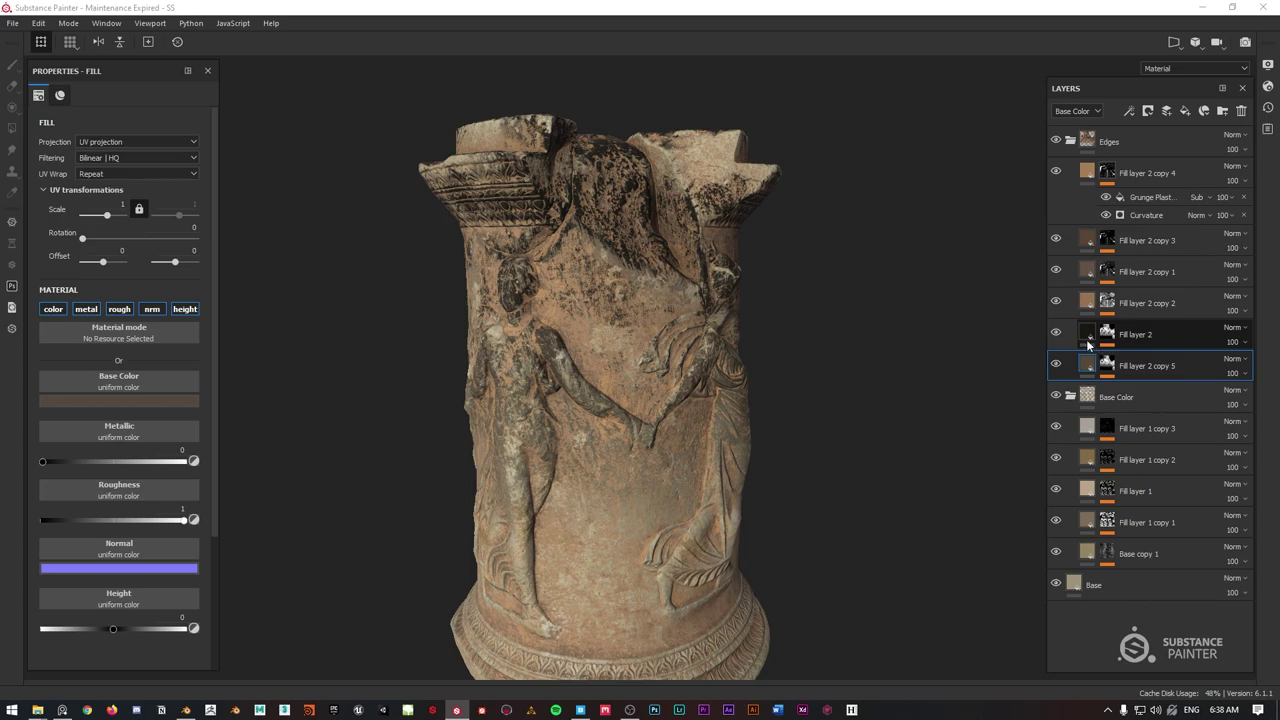
click(1105, 366)
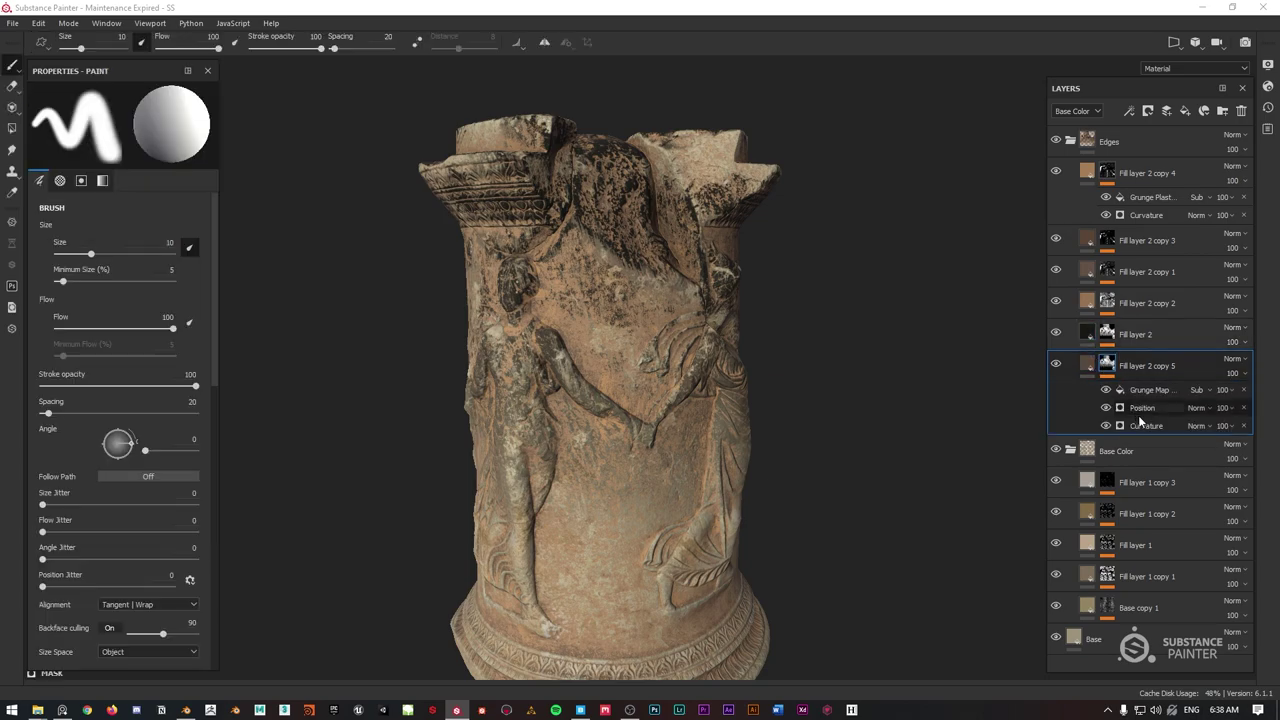
click(1138, 421)
drag(169, 232, 207, 229)
click(75, 275)
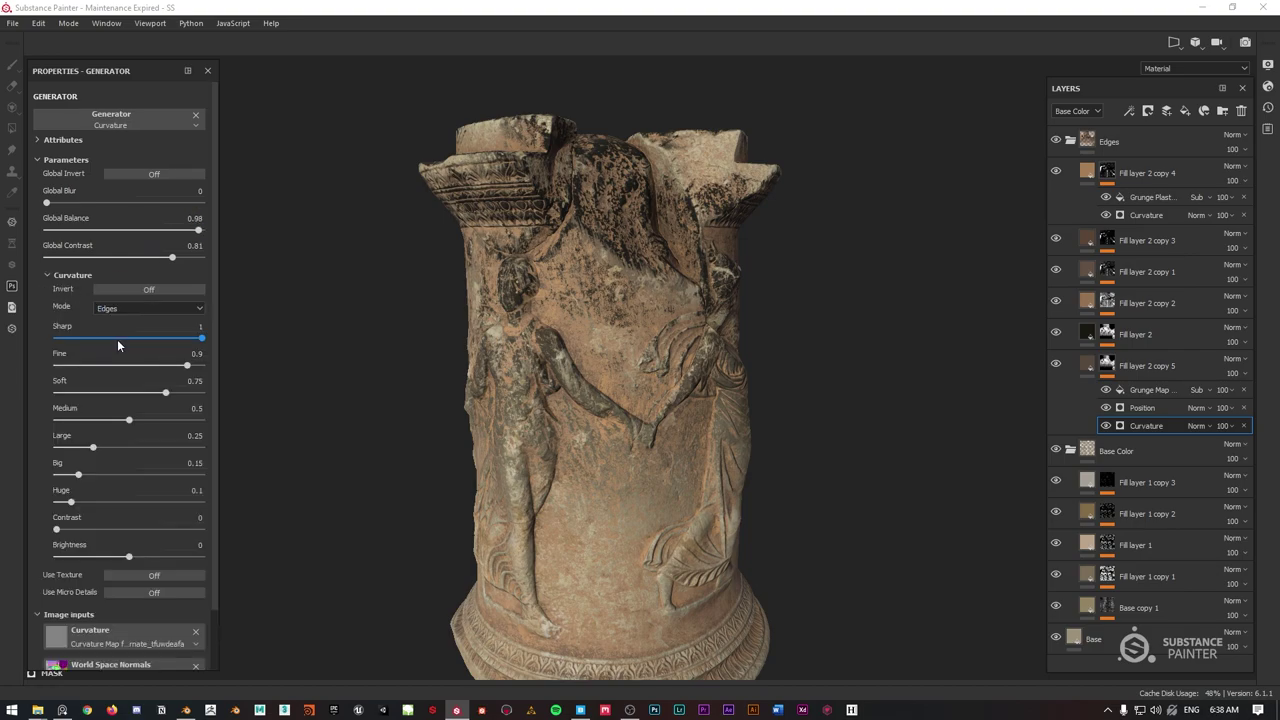
click(130, 290)
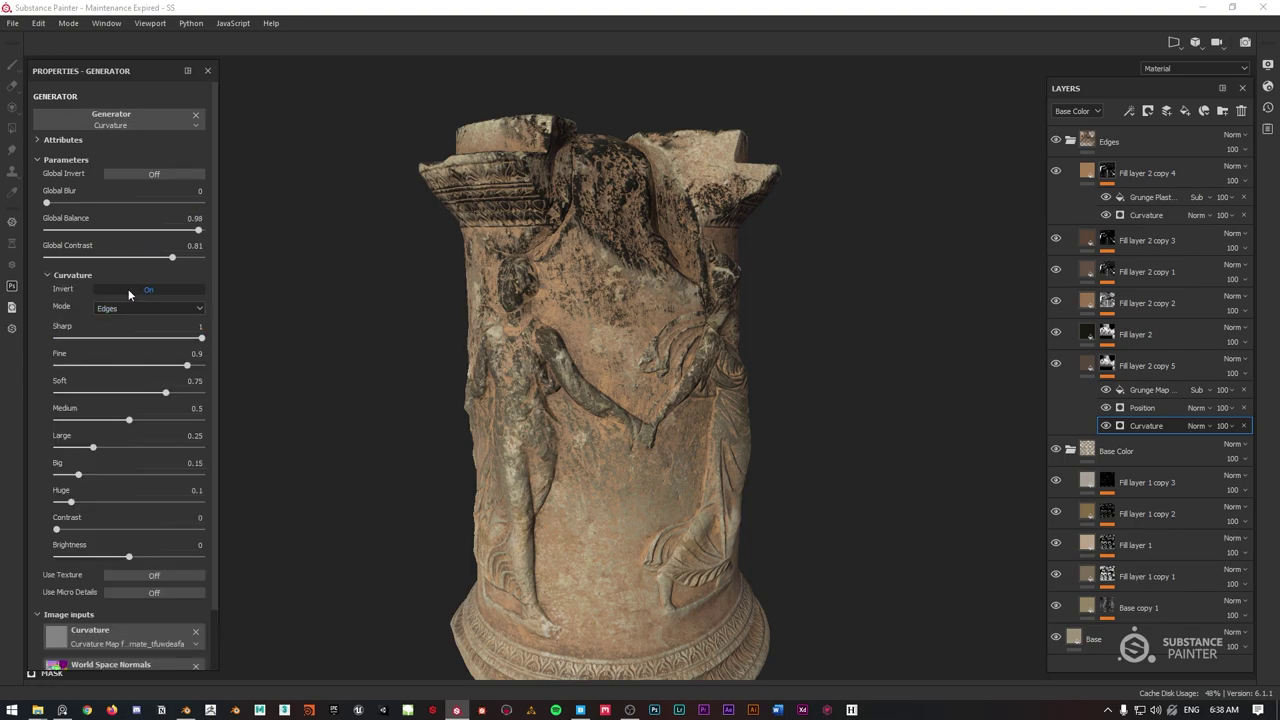
click(128, 290)
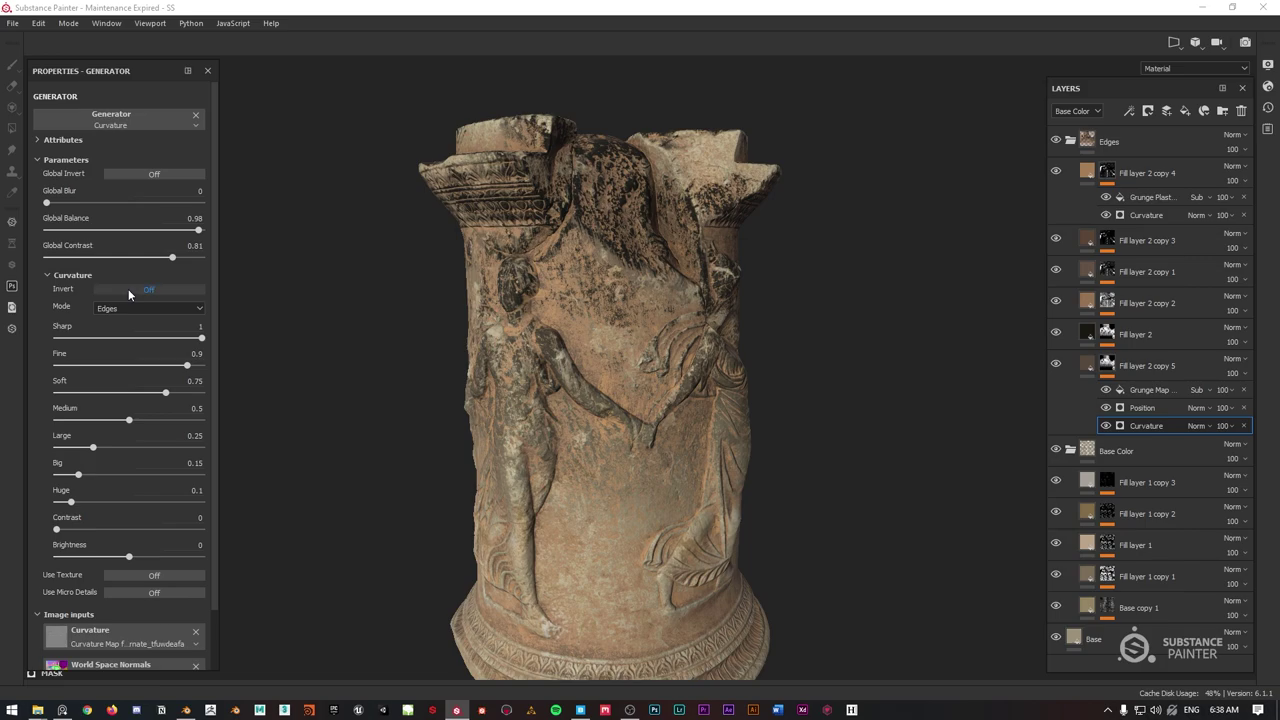
Set the Curvature generator's global balance to 0.79 and move Fill layer 2 copy 5 back above Fill layer 2.
click(45, 274)
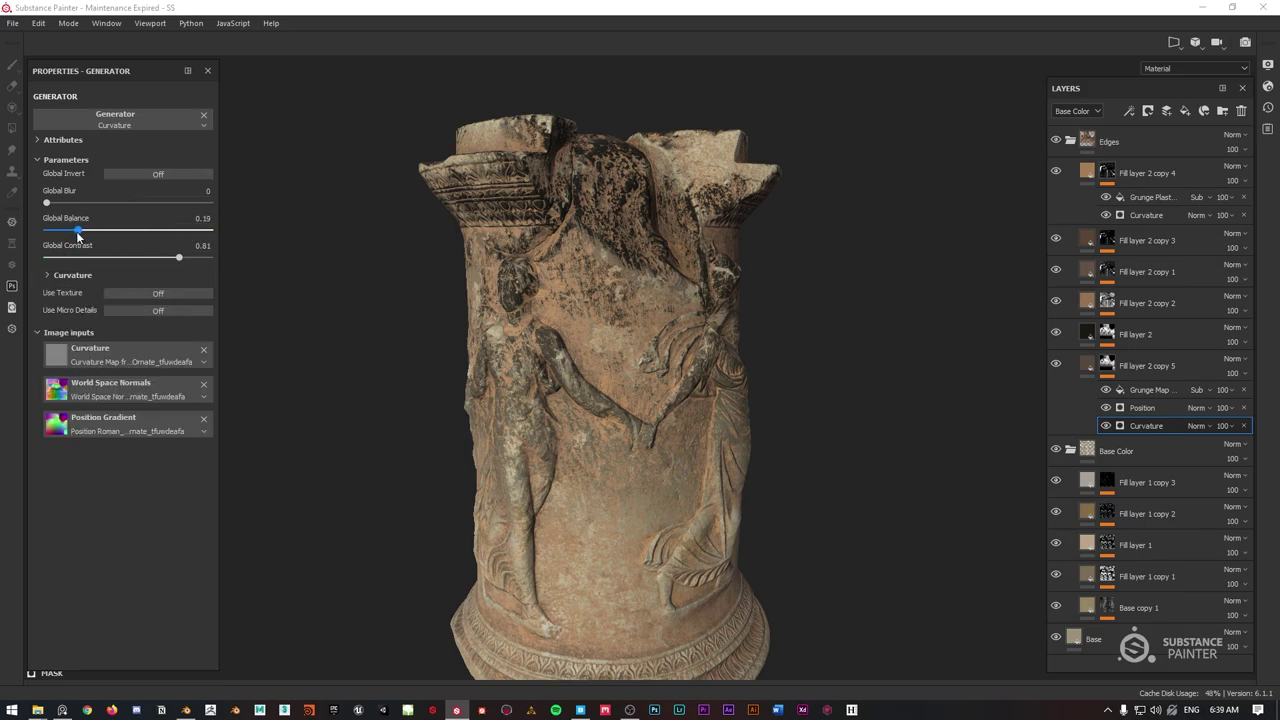
drag(79, 230, 175, 230)
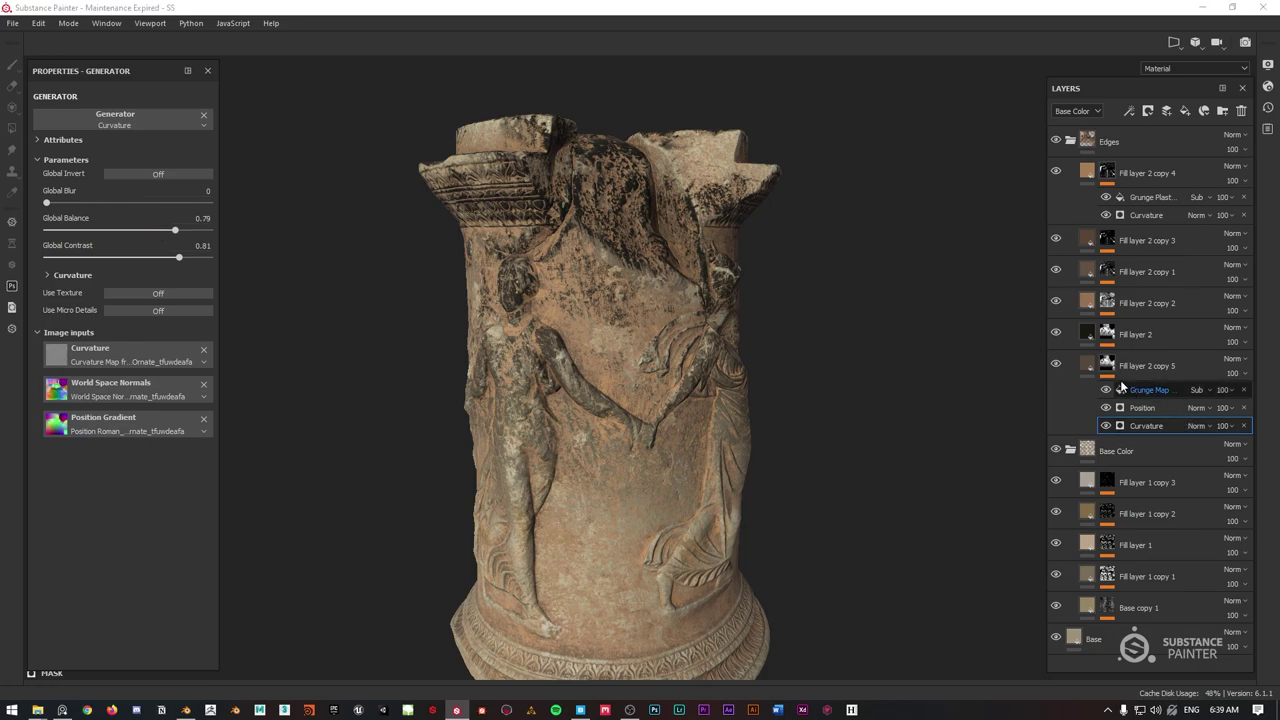
drag(1133, 352, 1125, 330)
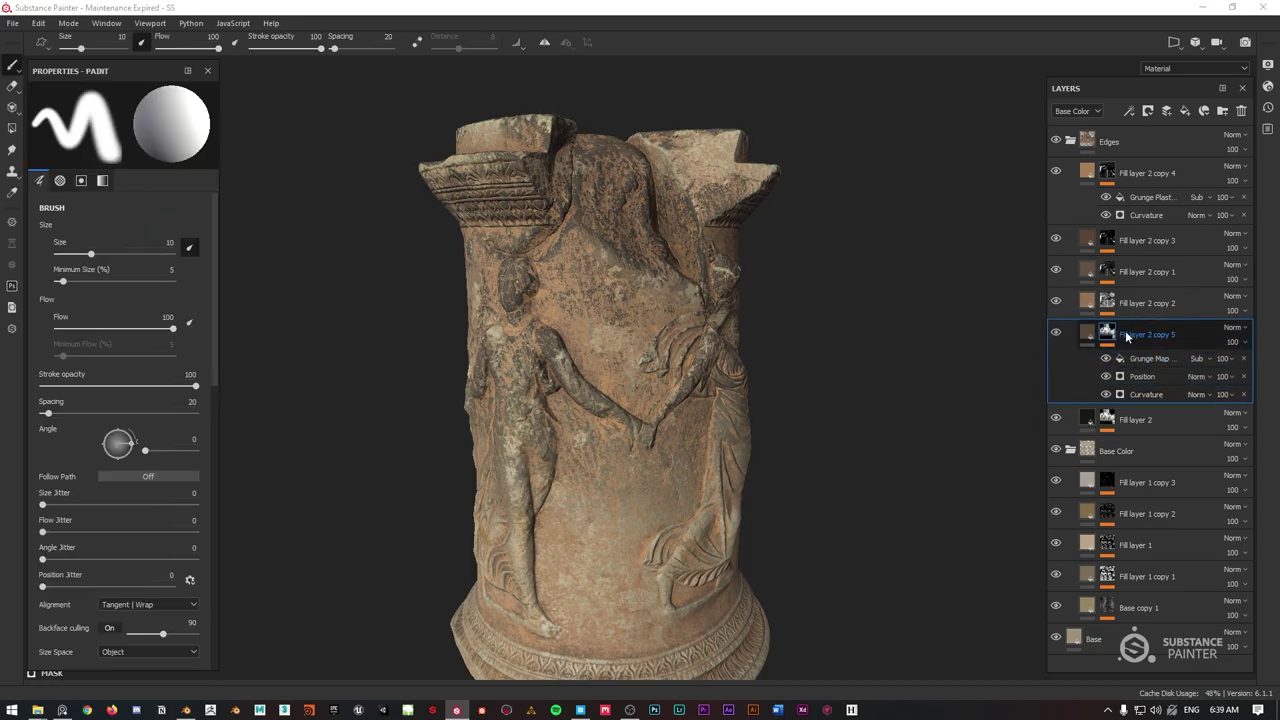
Set the global balance of the Curvature generator in Fill layer 2 copy 5's mask to 0.73.
click(1140, 364)
click(1144, 393)
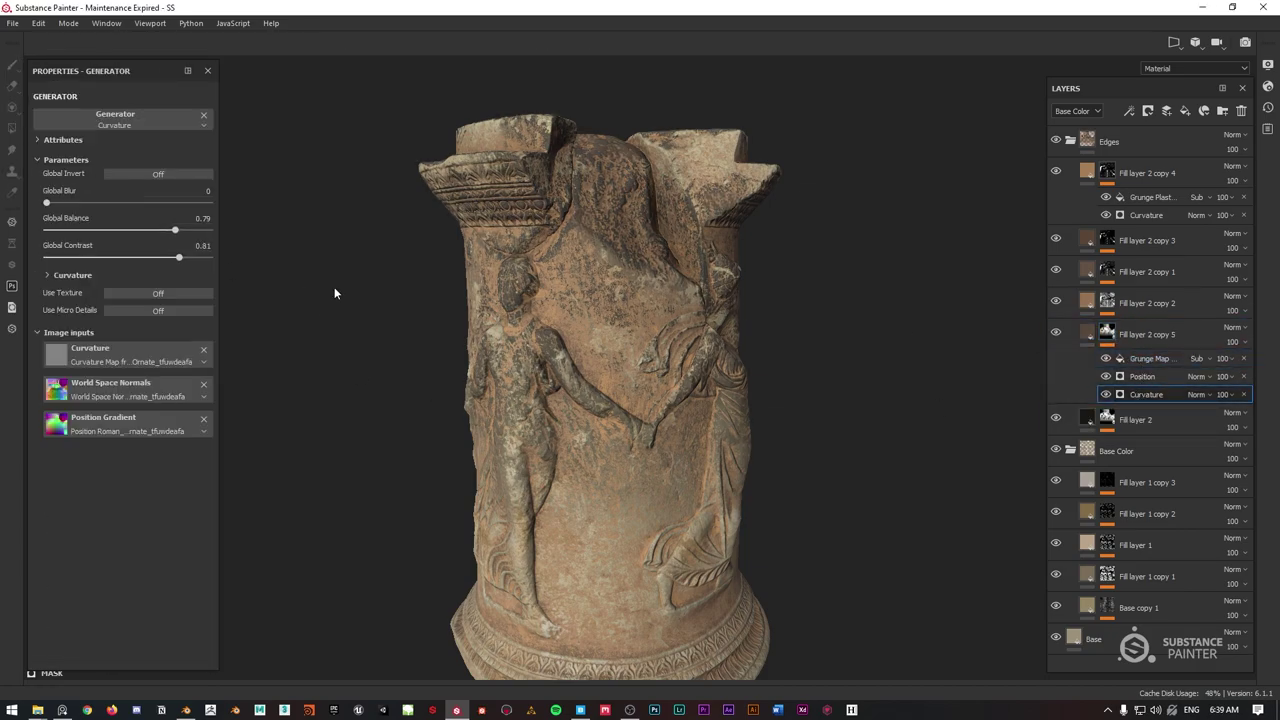
mouse_move(171, 236)
mouse_down()
mouse_move(70, 230)
mouse_move(166, 230)
mouse_up()
Try other blend modes, including Subtract, for the Position generator in Fill layer 2 copy 5's mask.
click(1210, 376)
click(1210, 375)
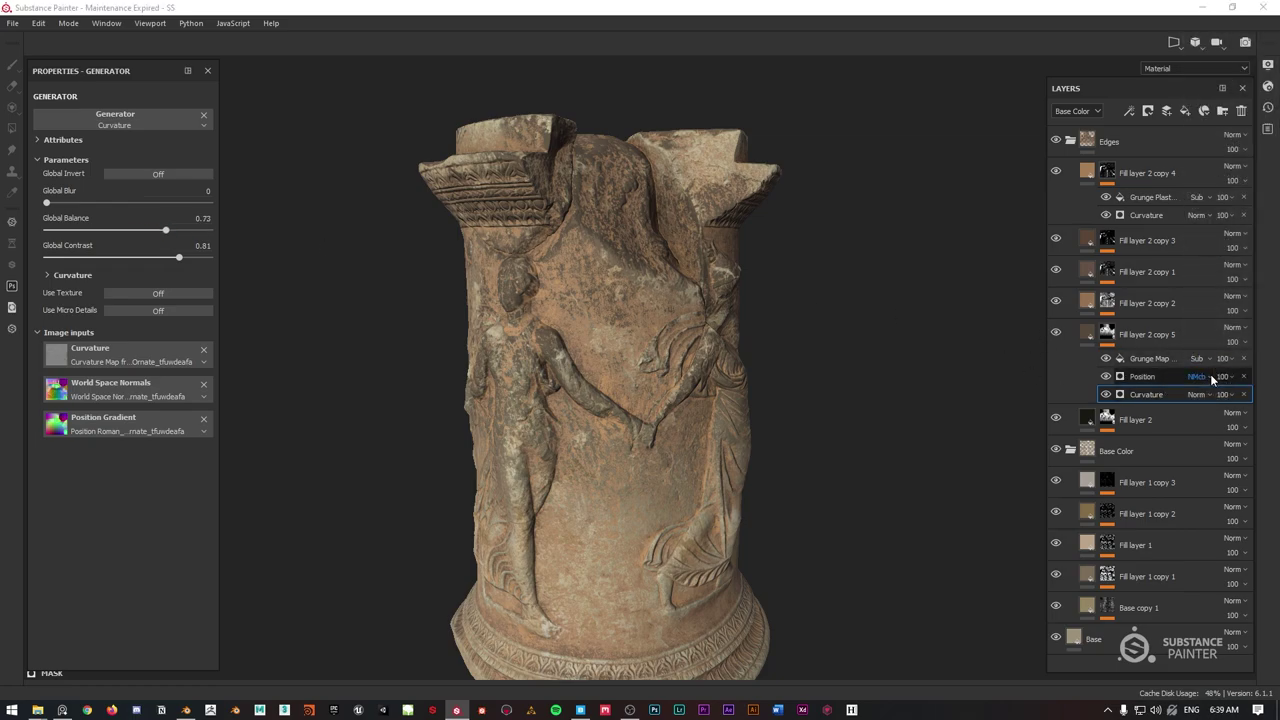
click(1210, 376)
click(1225, 140)
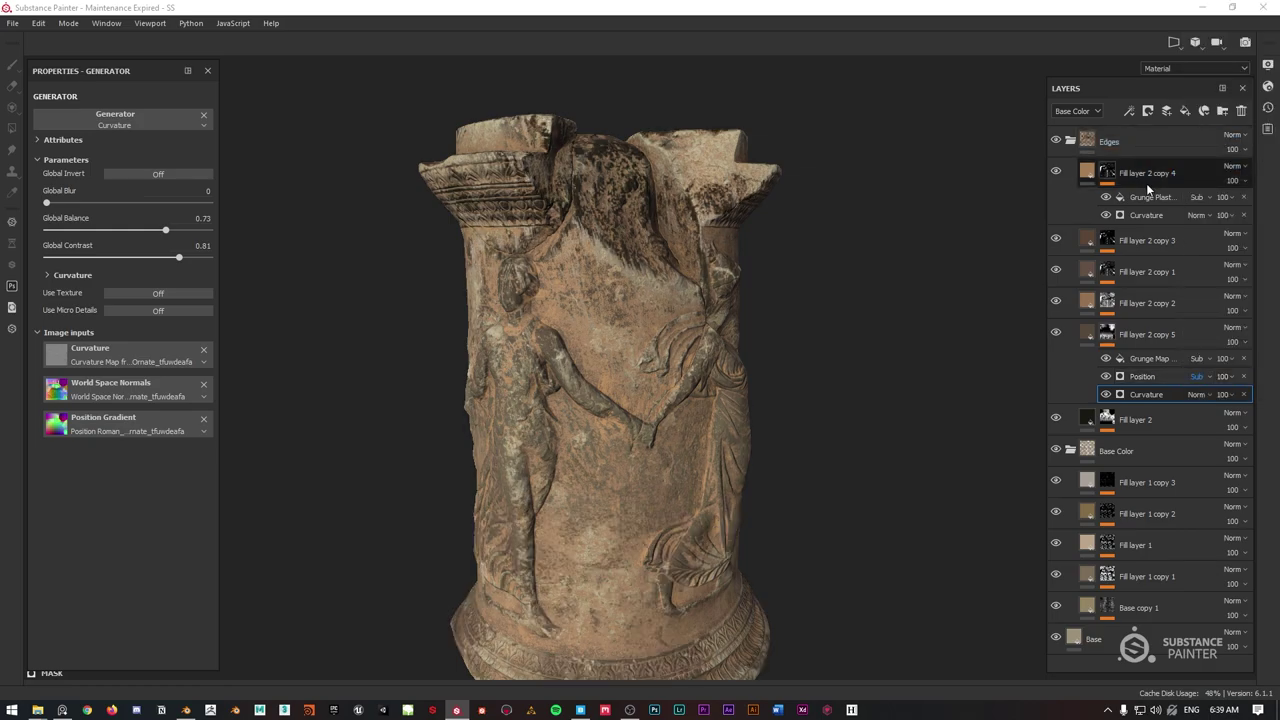
alt+drag(875, 224, 800, 184)
key(ctrl+z)
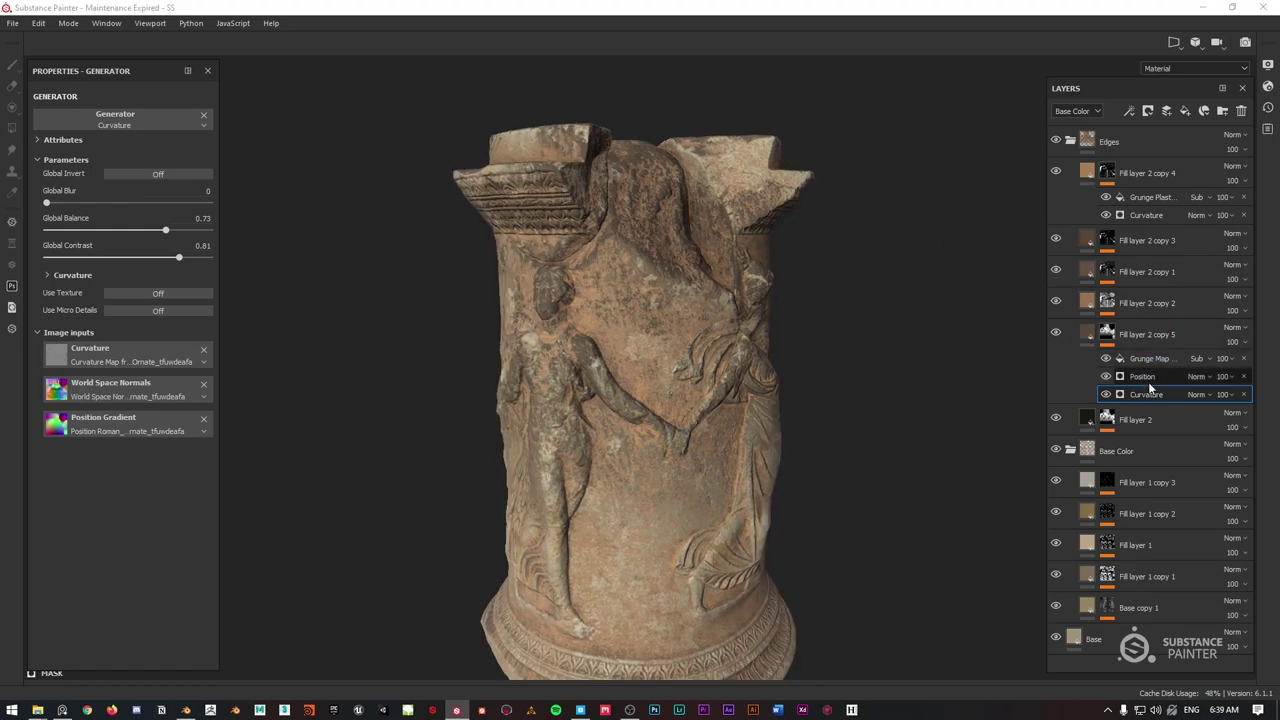
Compare the column with Fill layer 2 copy 5's Position generator hidden and shown.
click(1106, 358)
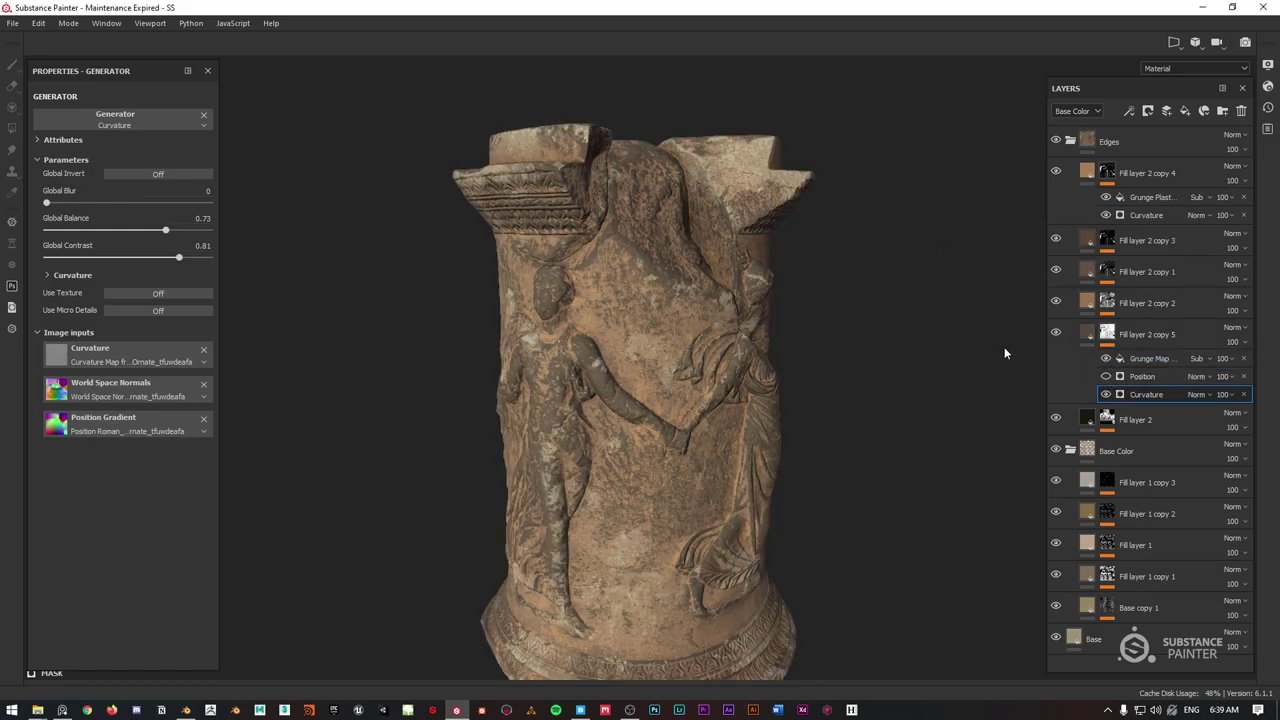
alt+drag(760, 320, 694, 296)
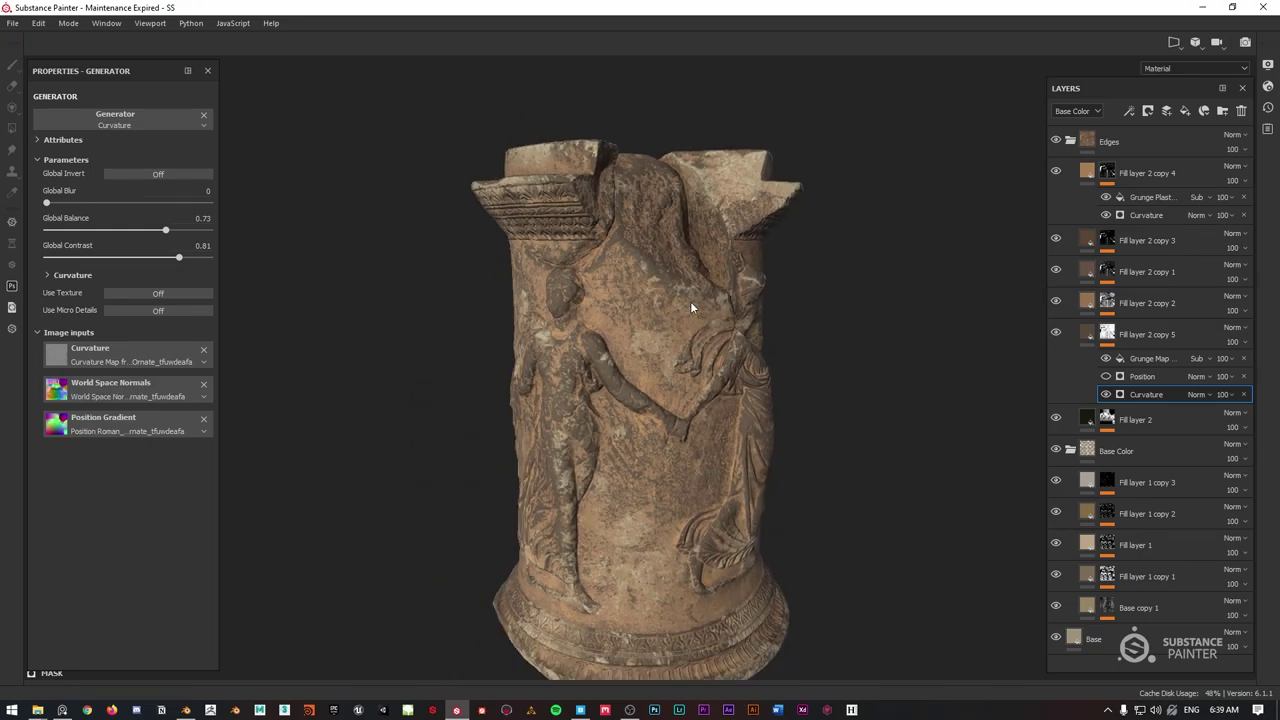
click(1105, 376)
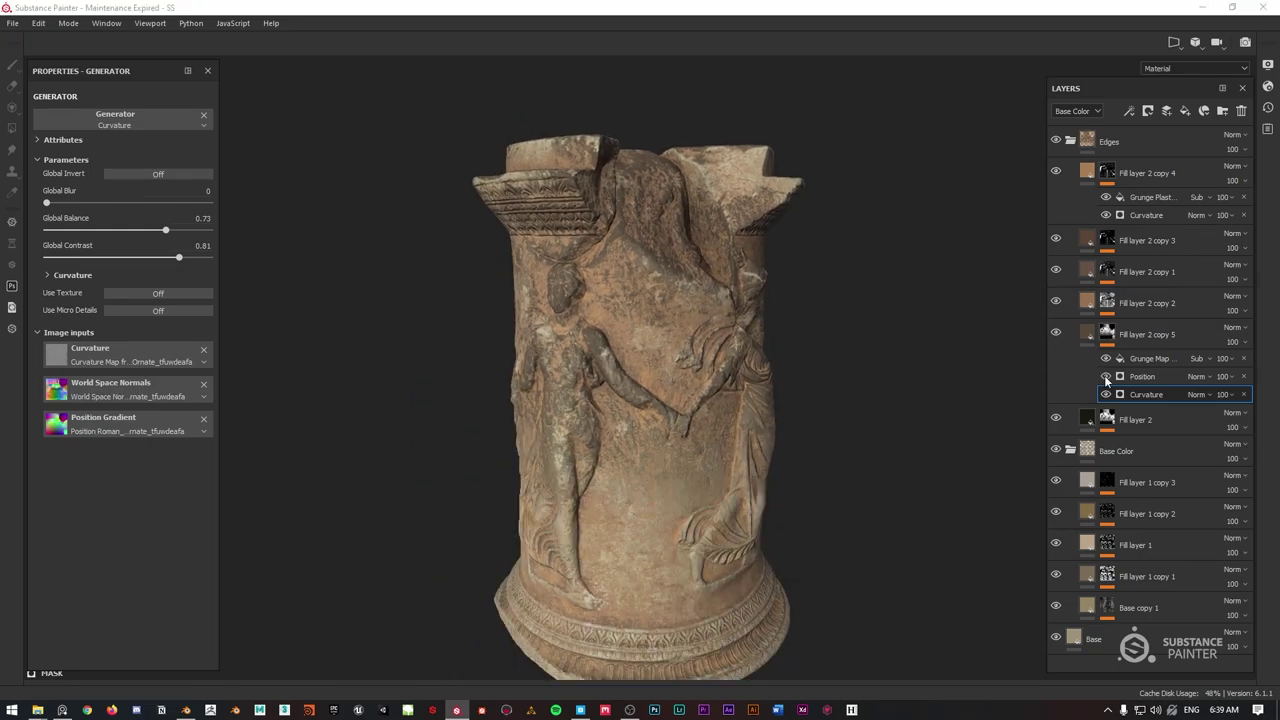
Set Fill layer 2 copy 5's opacity to 53 and compare the column with the layer hidden and shown.
click(1248, 343)
mouse_move(1270, 368)
mouse_down()
mouse_move(1226, 373)
mouse_move(1246, 375)
mouse_up()
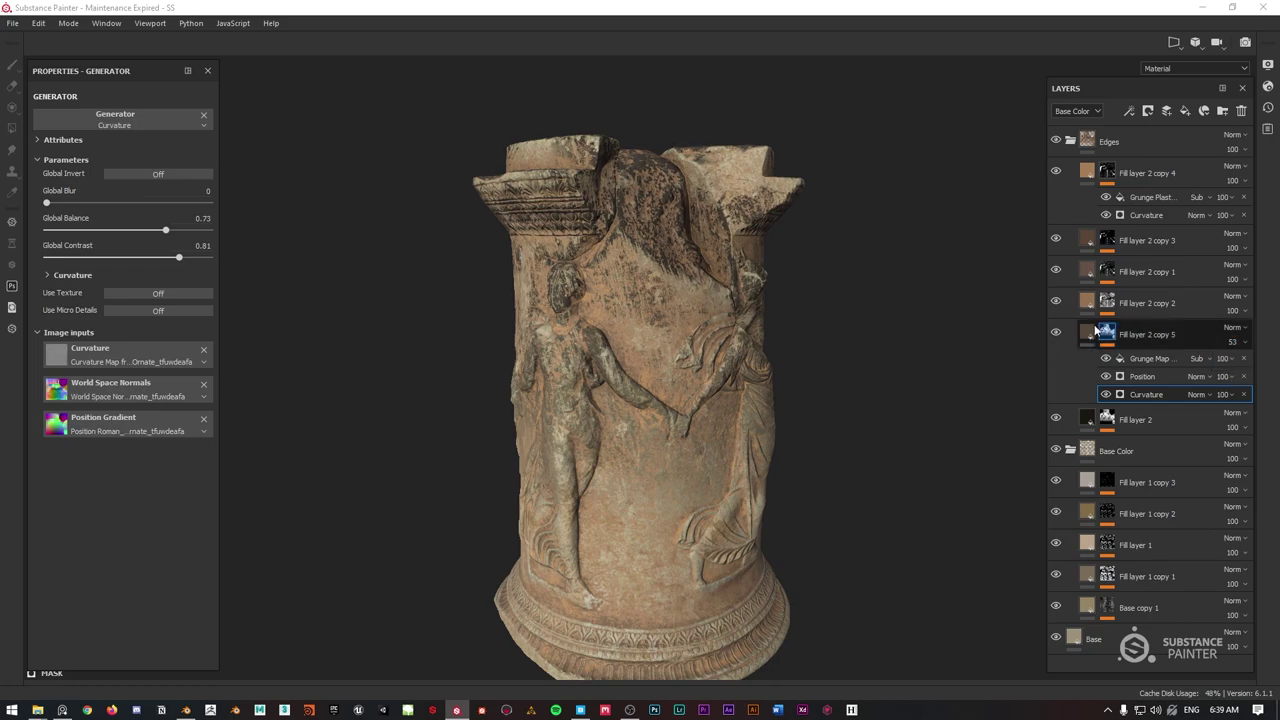
scroll(714, 239, up, 2)
scroll(727, 284, up, 2)
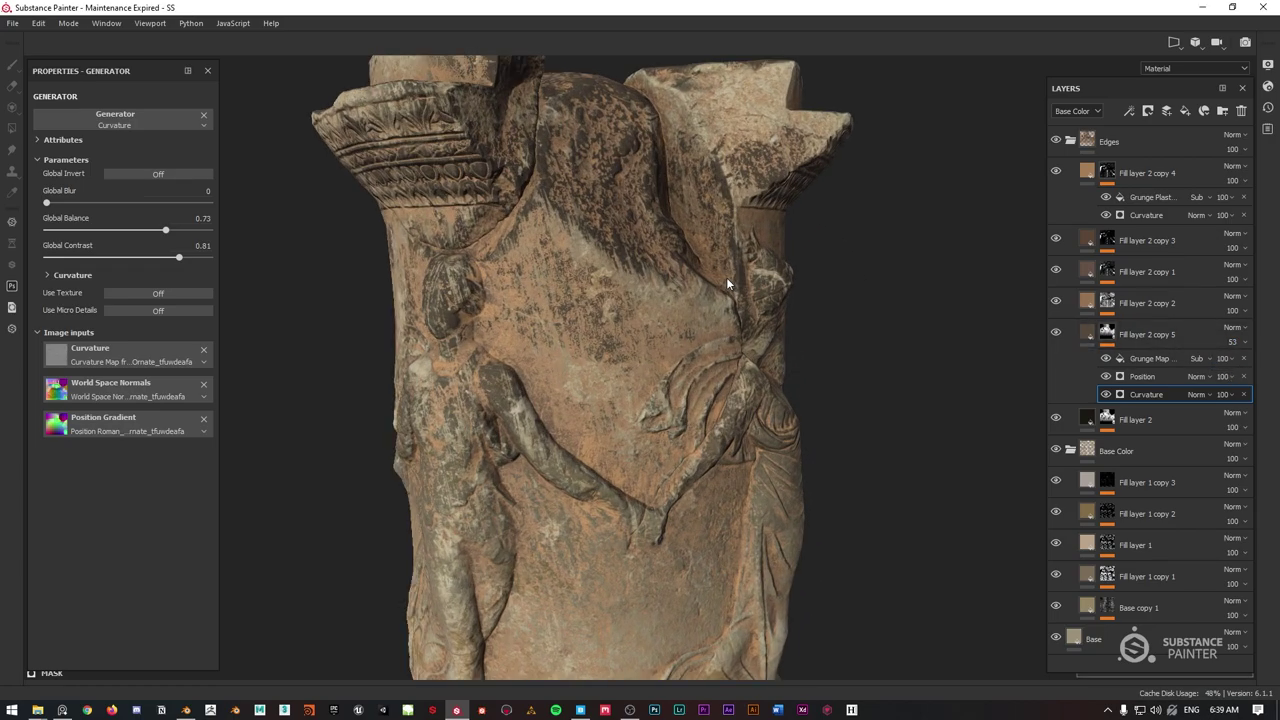
click(1056, 333)
click(1056, 333)
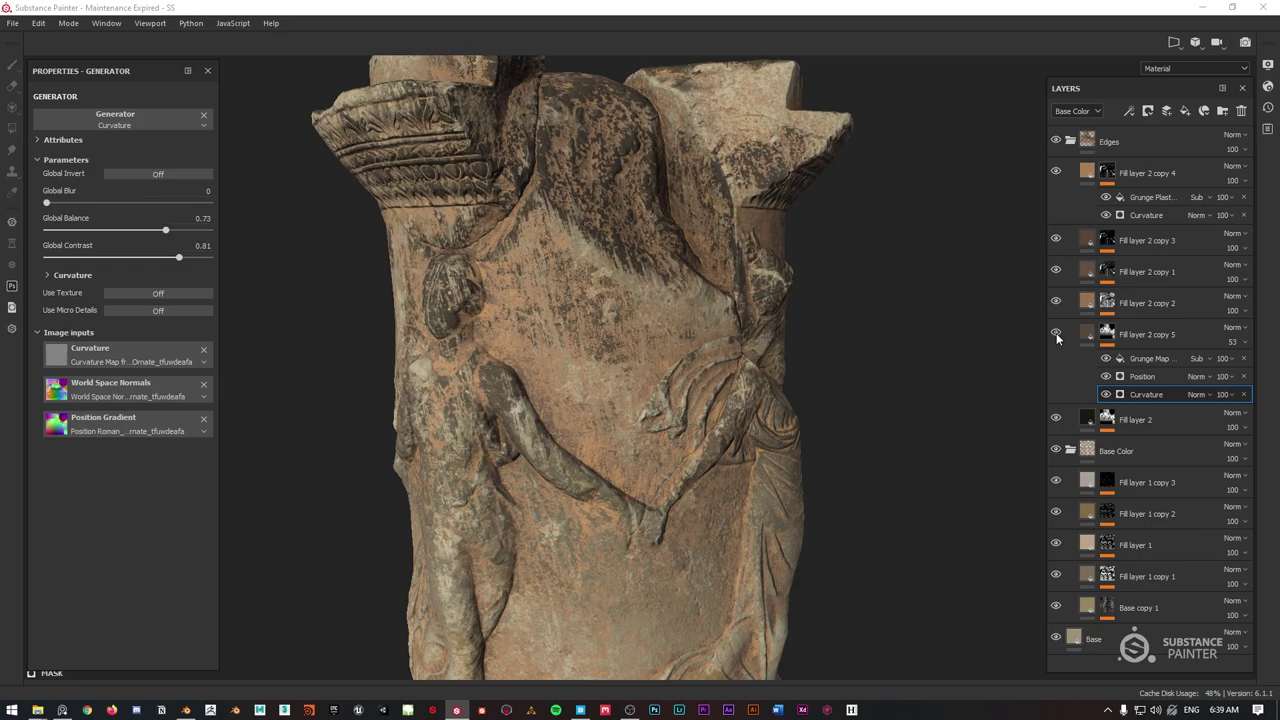
scroll(625, 178, down, 6)
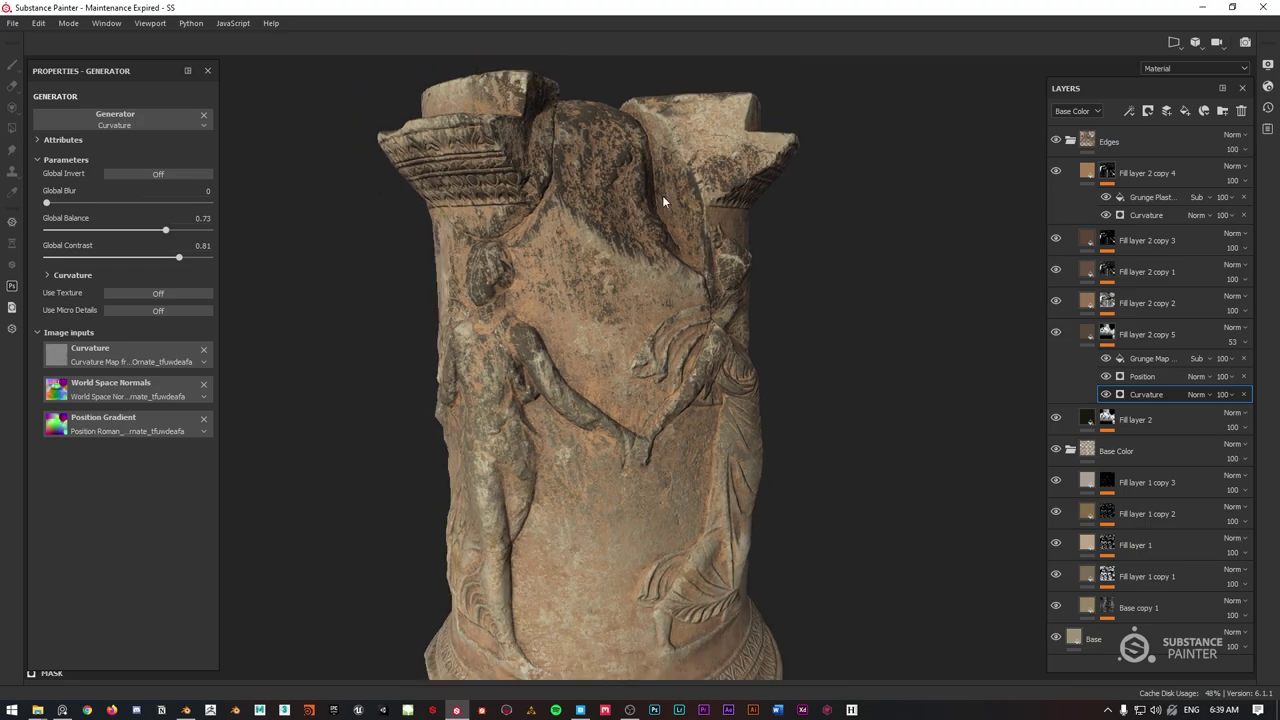
Compare the whole column with Fill layer 2 copy 4 hidden and shown.
click(1057, 172)
click(1057, 172)
click(1057, 172)
click(1057, 173)
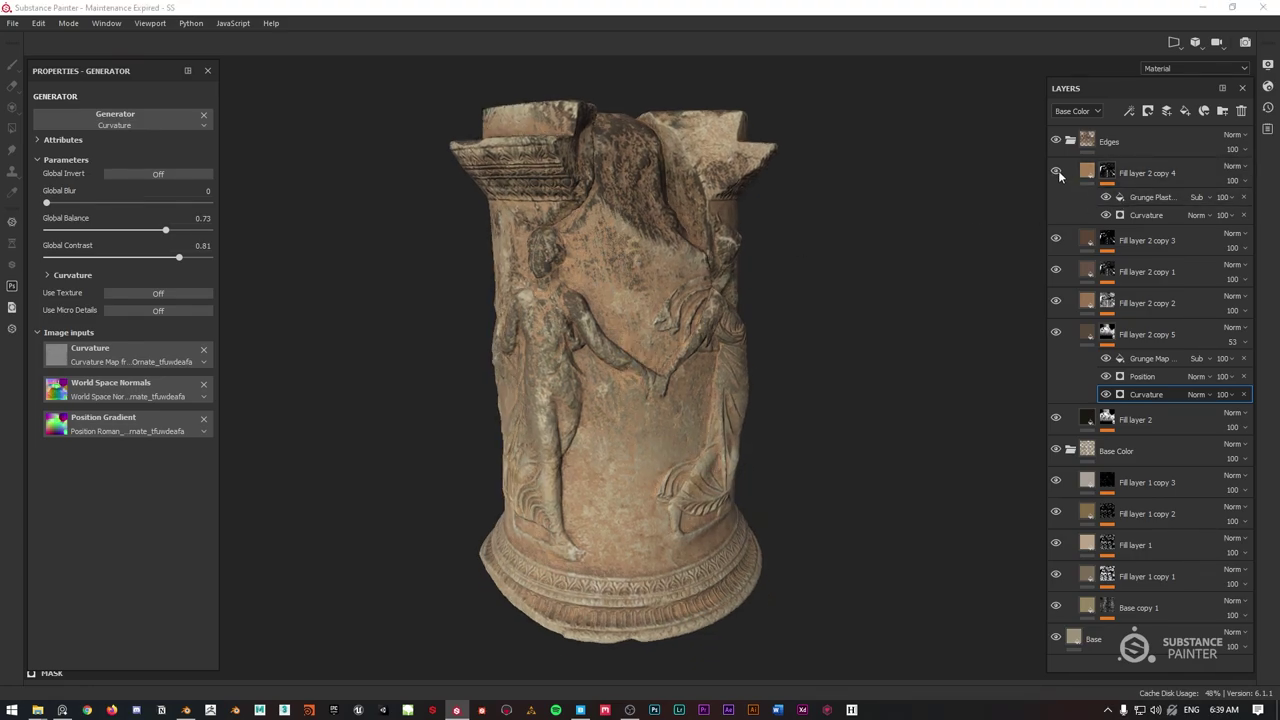
Set Fill layer 2 copy 4's base color to a slightly darker, less saturated brown.
click(1140, 173)
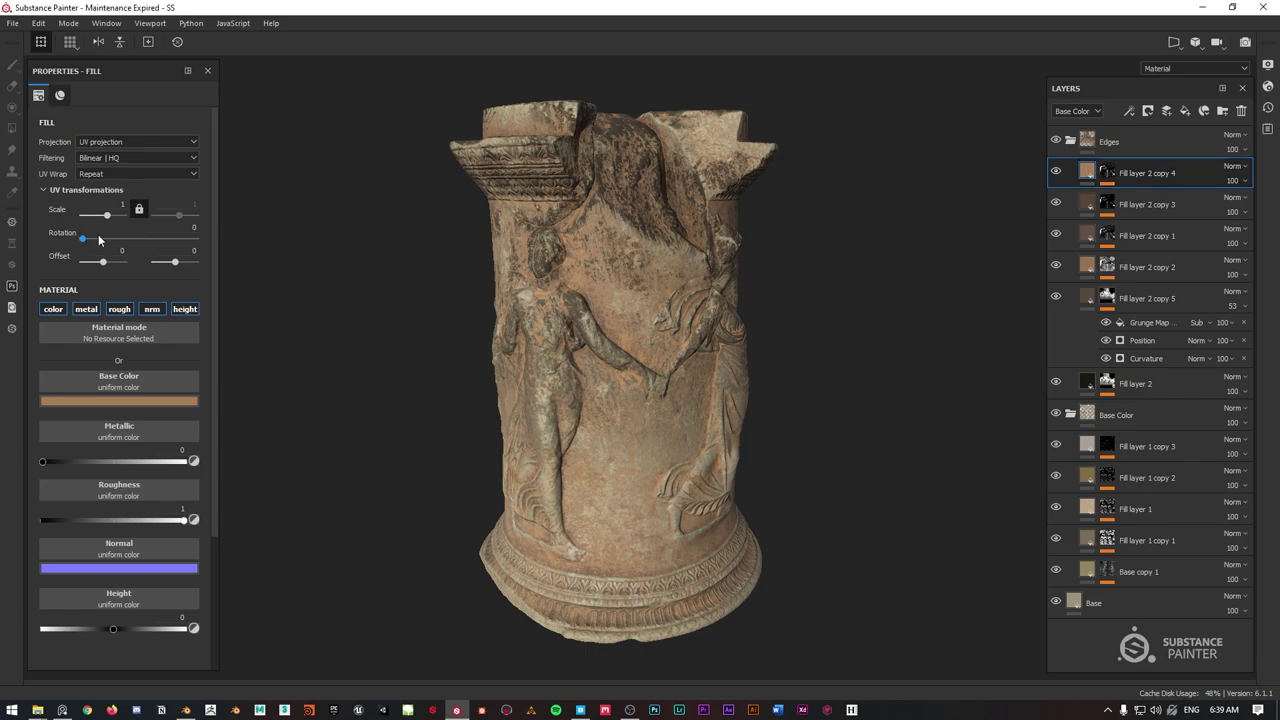
click(110, 399)
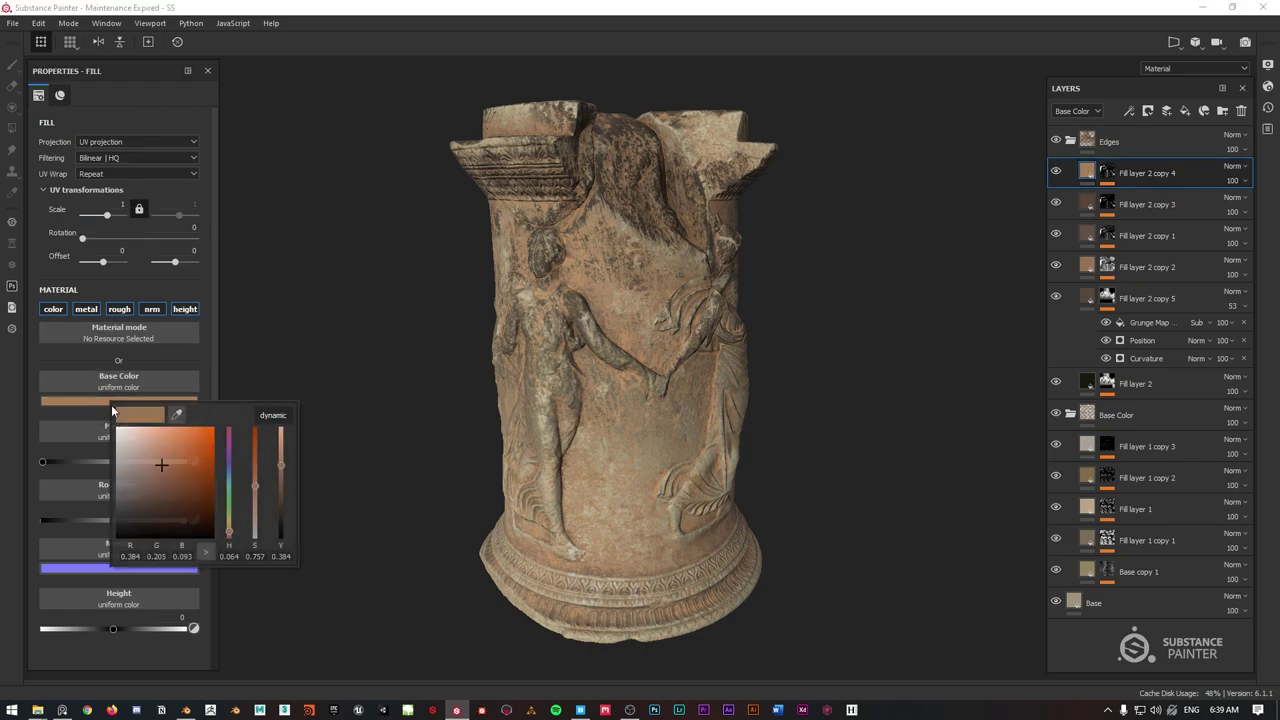
click(156, 470)
drag(158, 471, 154, 477)
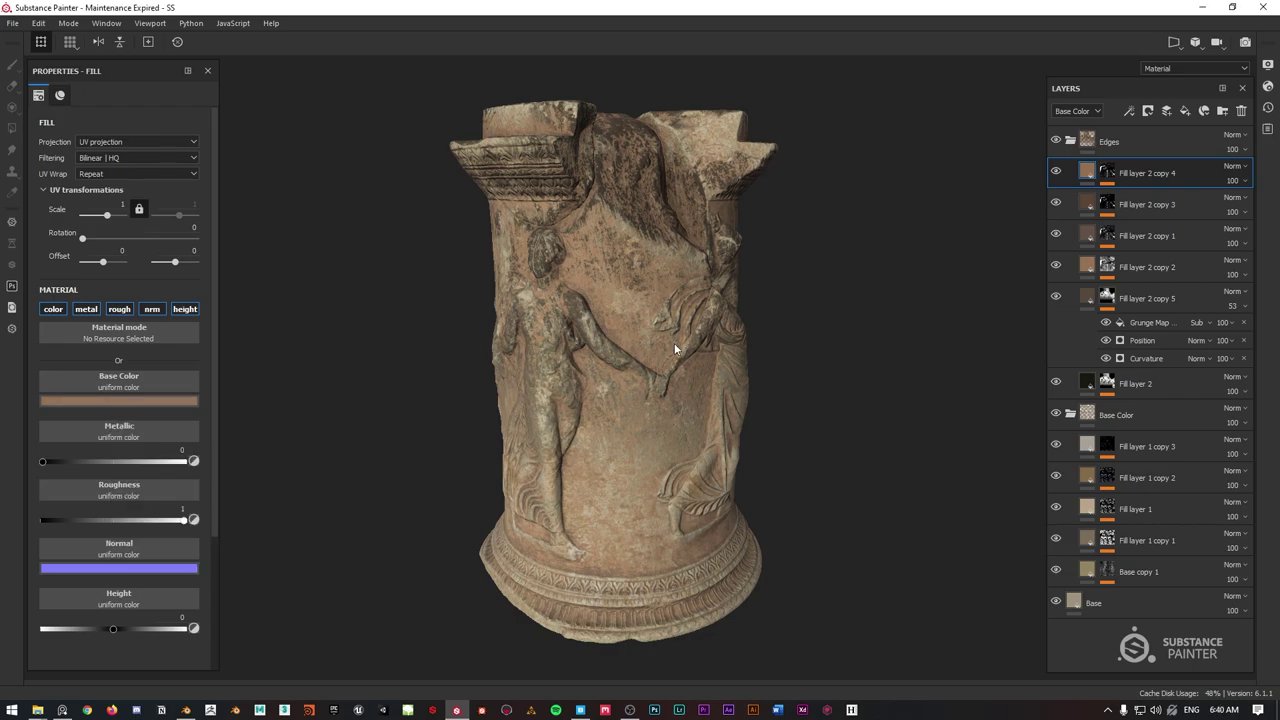
alt+drag(674, 343, 700, 300)
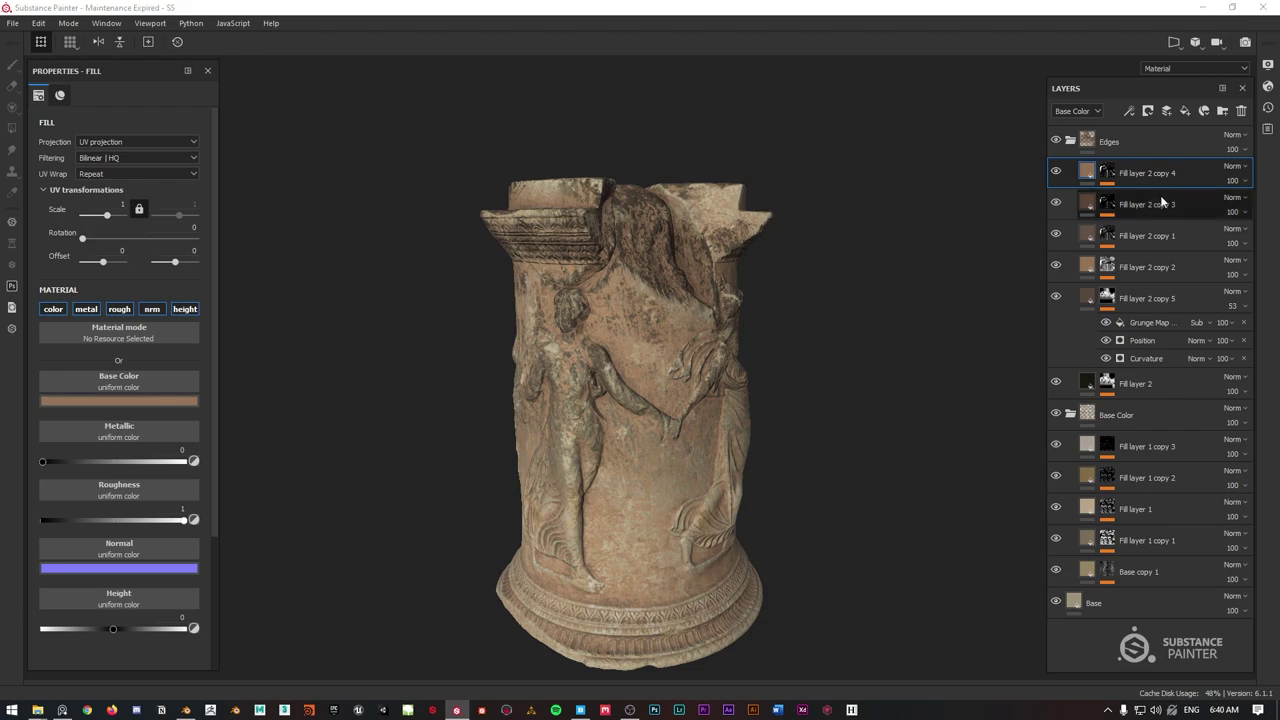
Add a fill layer above Fill layer 2 copy 4 with a very dark brown base color and a roughness of 1.
click(1089, 300)
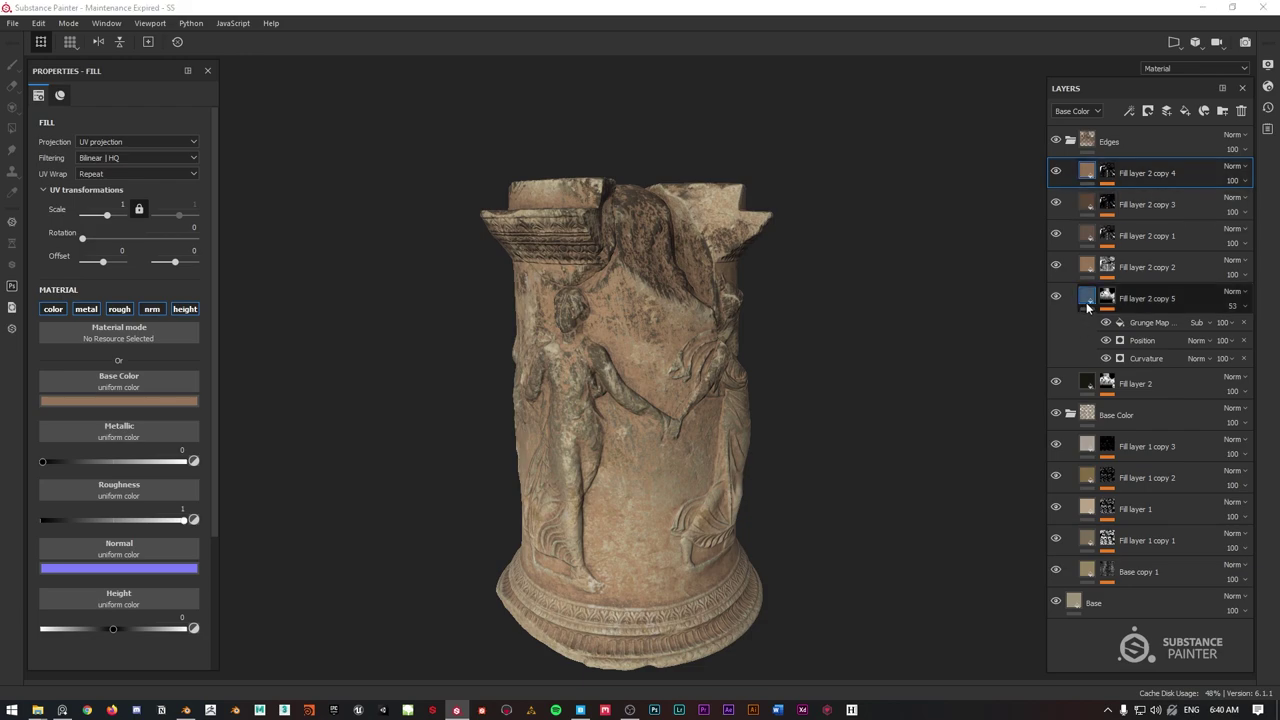
click(1124, 176)
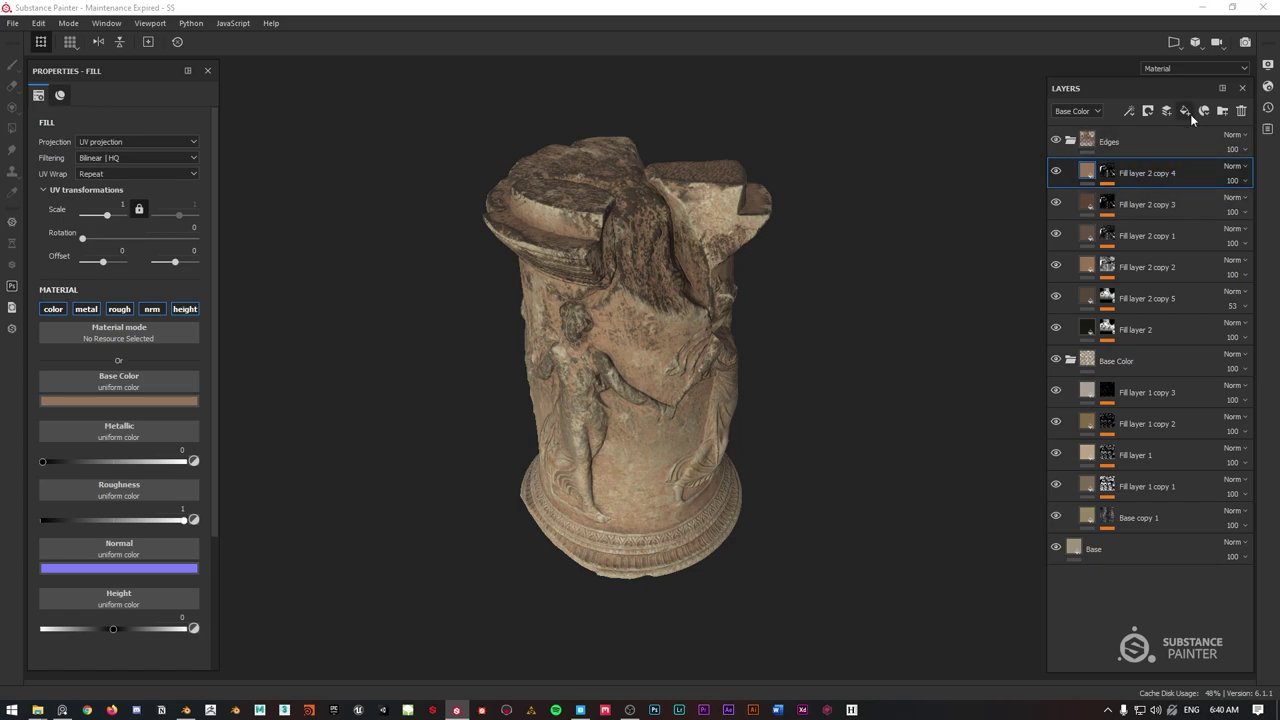
click(1185, 111)
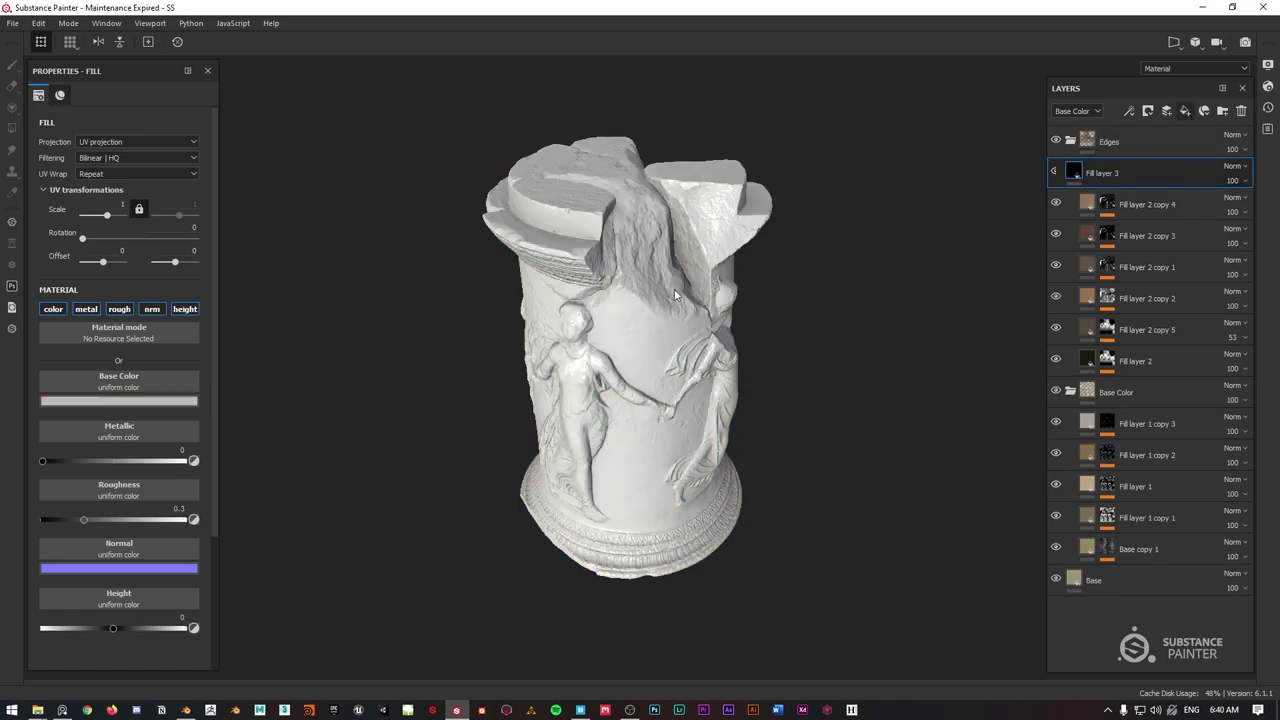
click(119, 401)
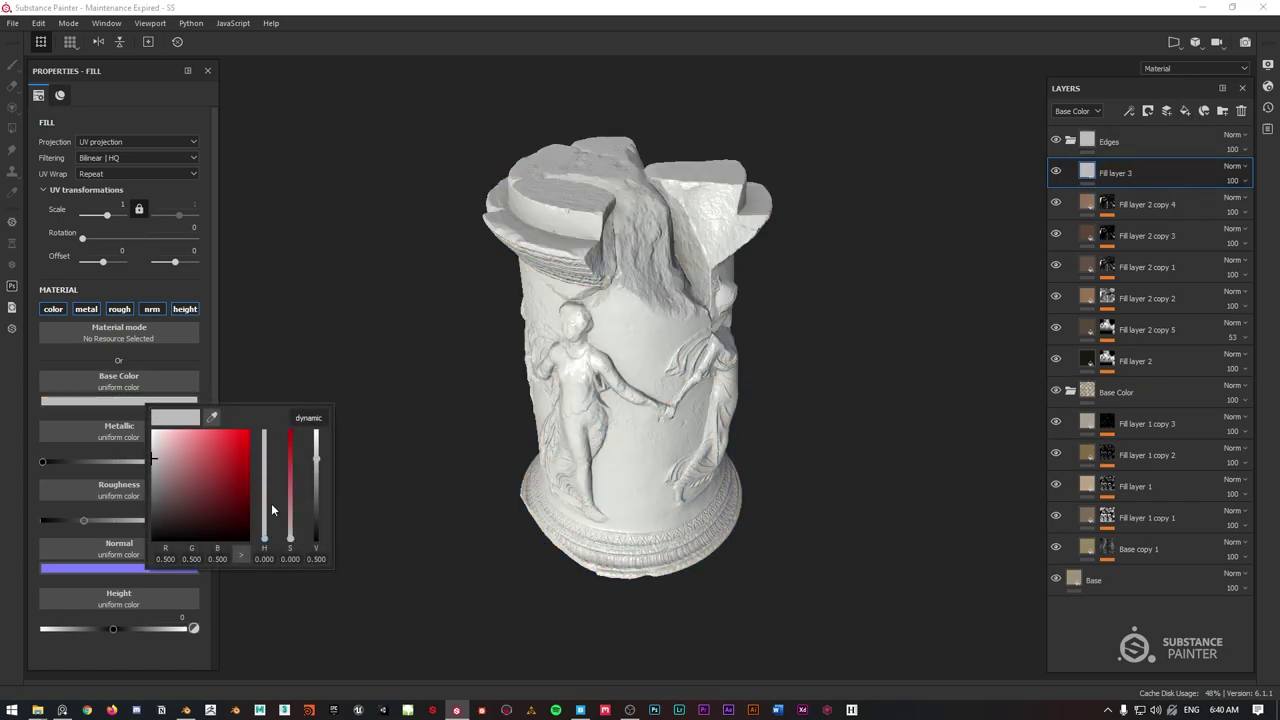
drag(265, 541, 264, 537)
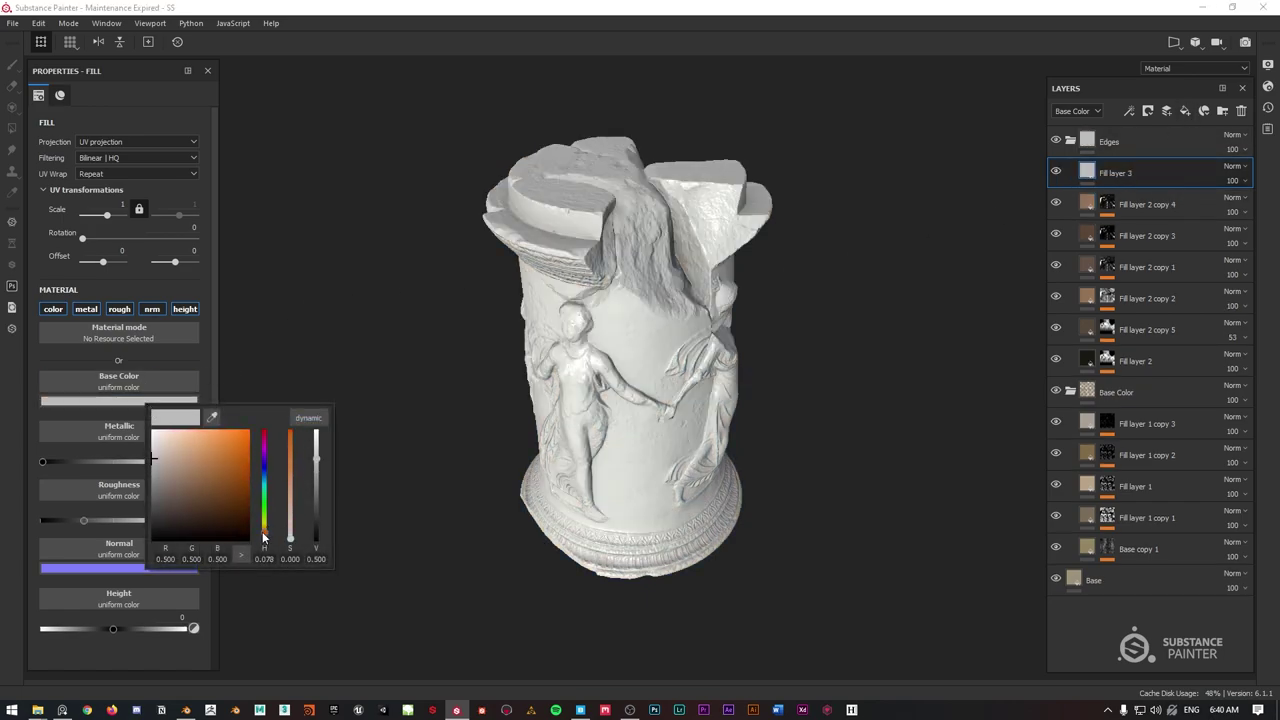
click(177, 510)
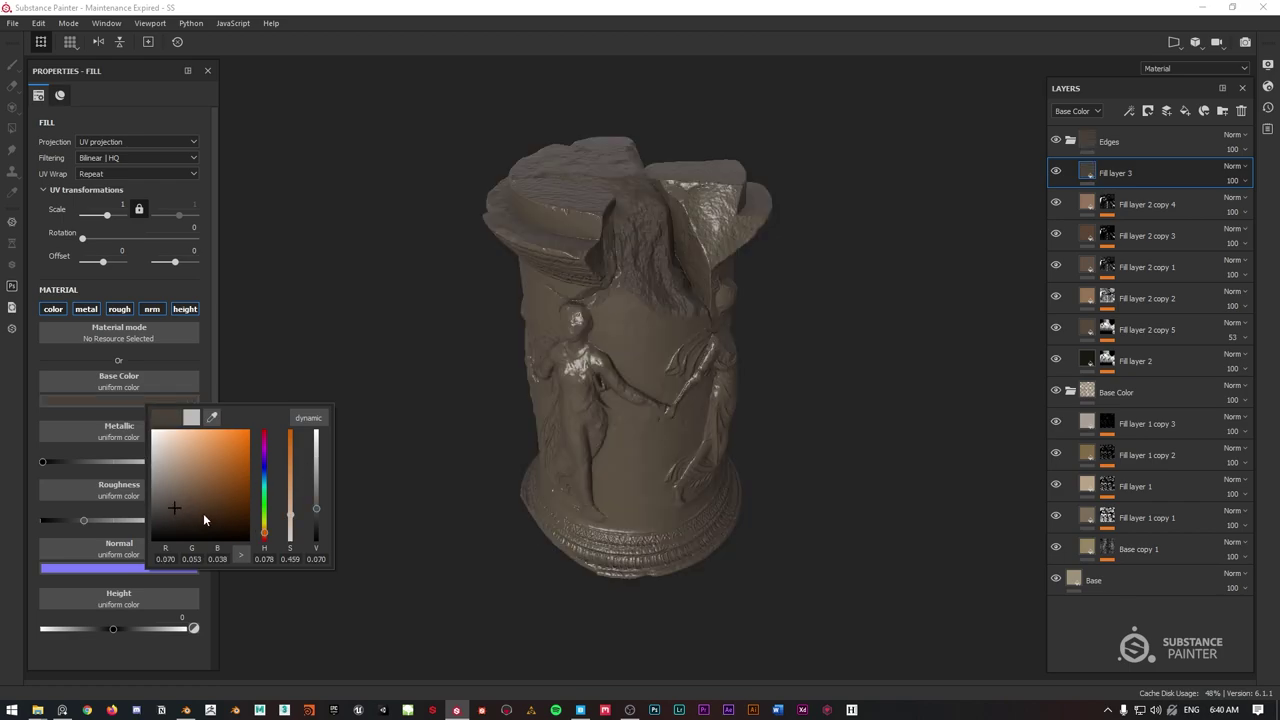
click(173, 518)
alt+drag(640, 312, 638, 305)
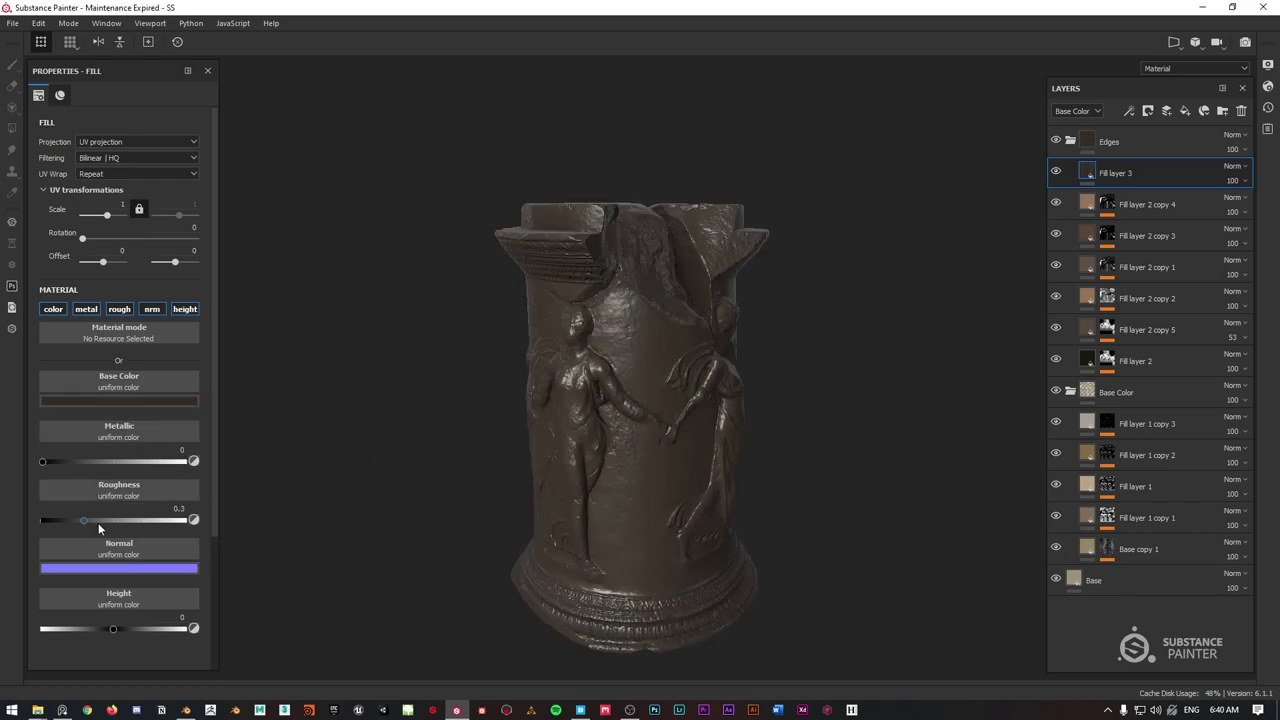
drag(98, 523, 254, 526)
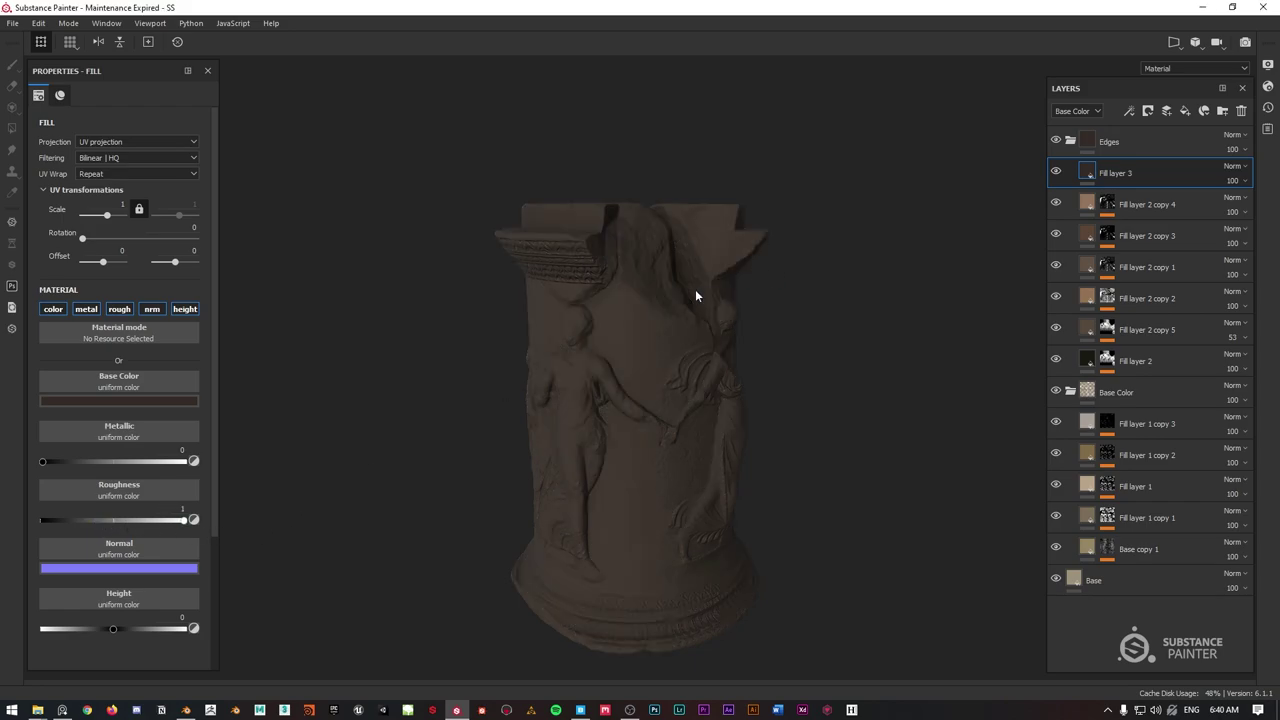
Add a black mask with a Curvature generator to Fill layer 3.
alt+drag(691, 286, 709, 243)
right_click(1090, 173)
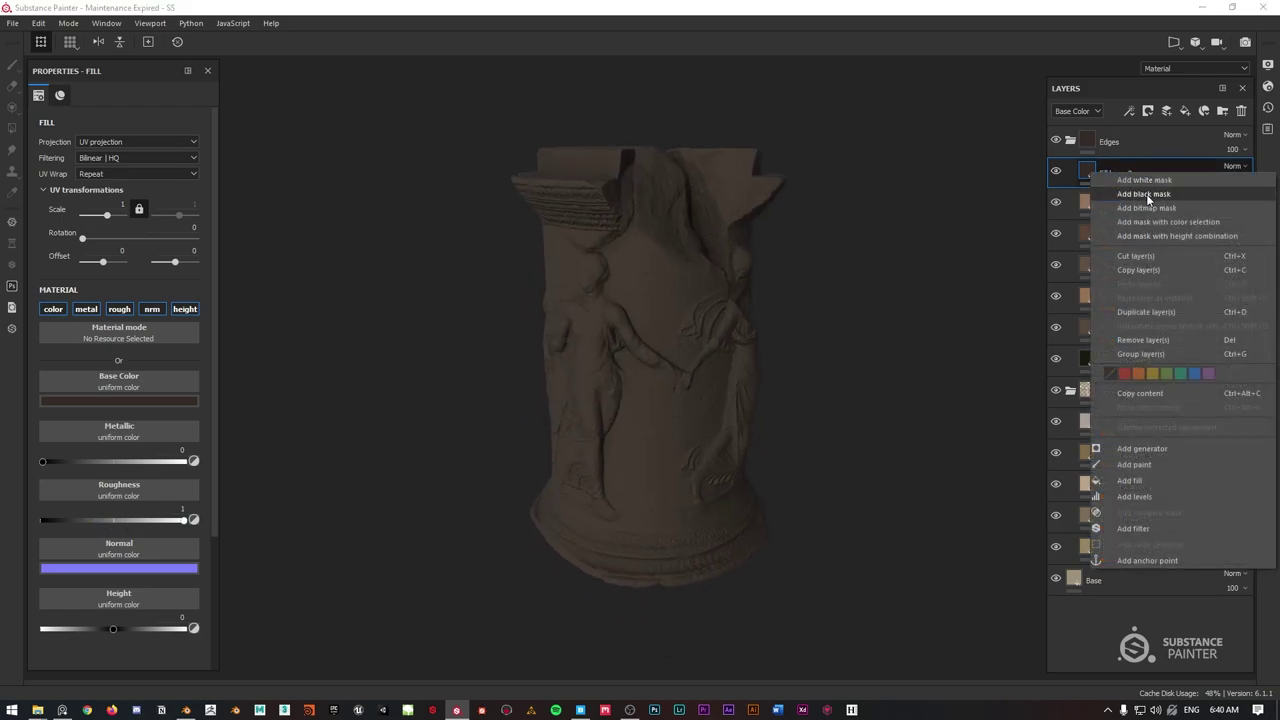
click(1108, 180)
right_click(1108, 178)
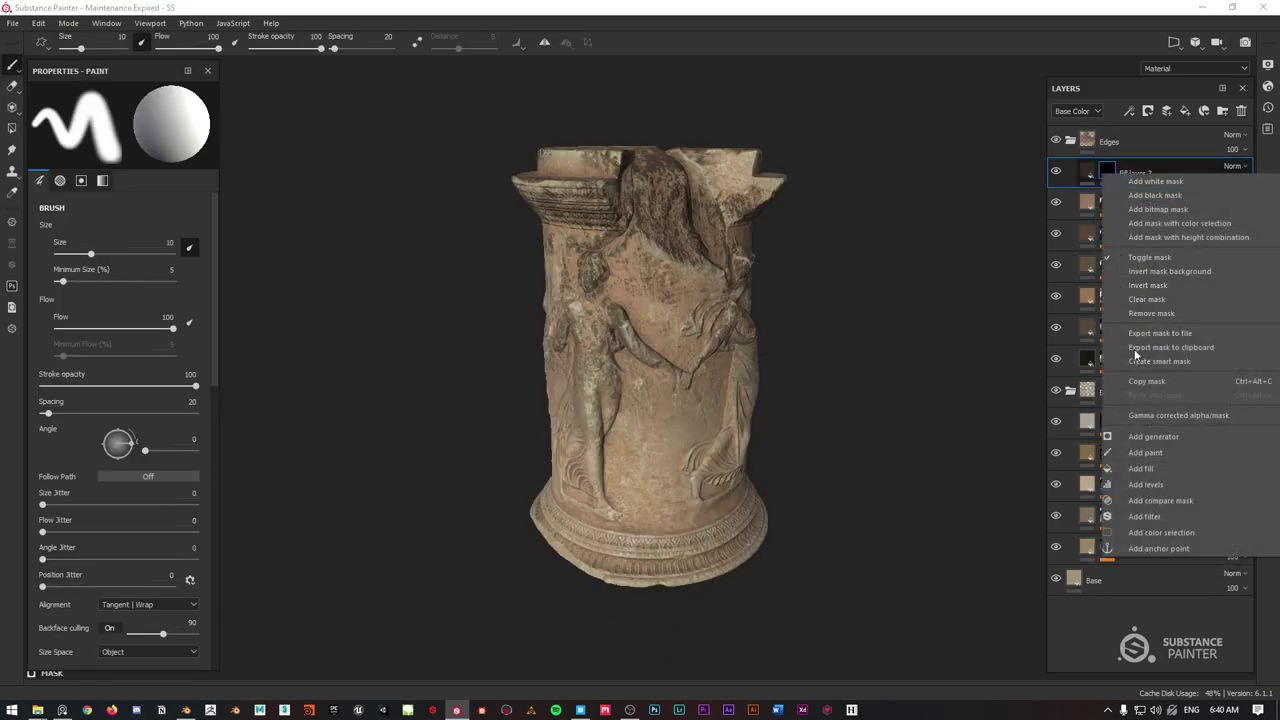
click(1153, 437)
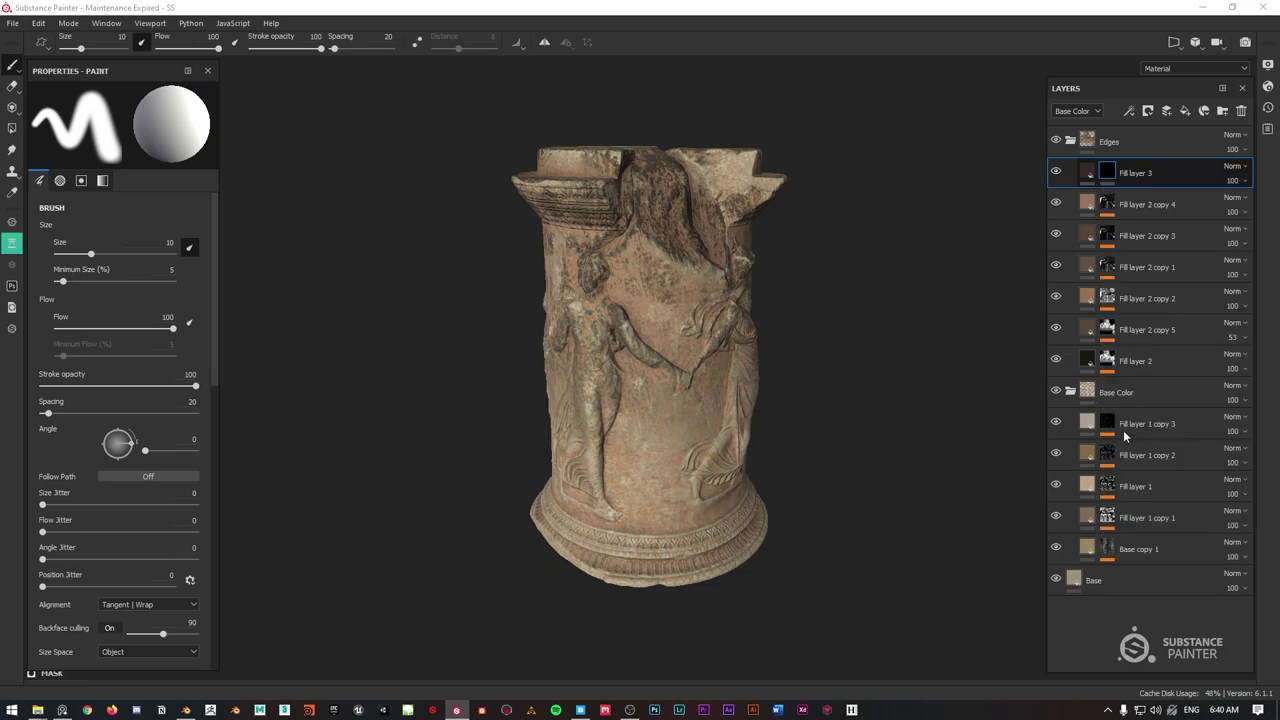
click(123, 122)
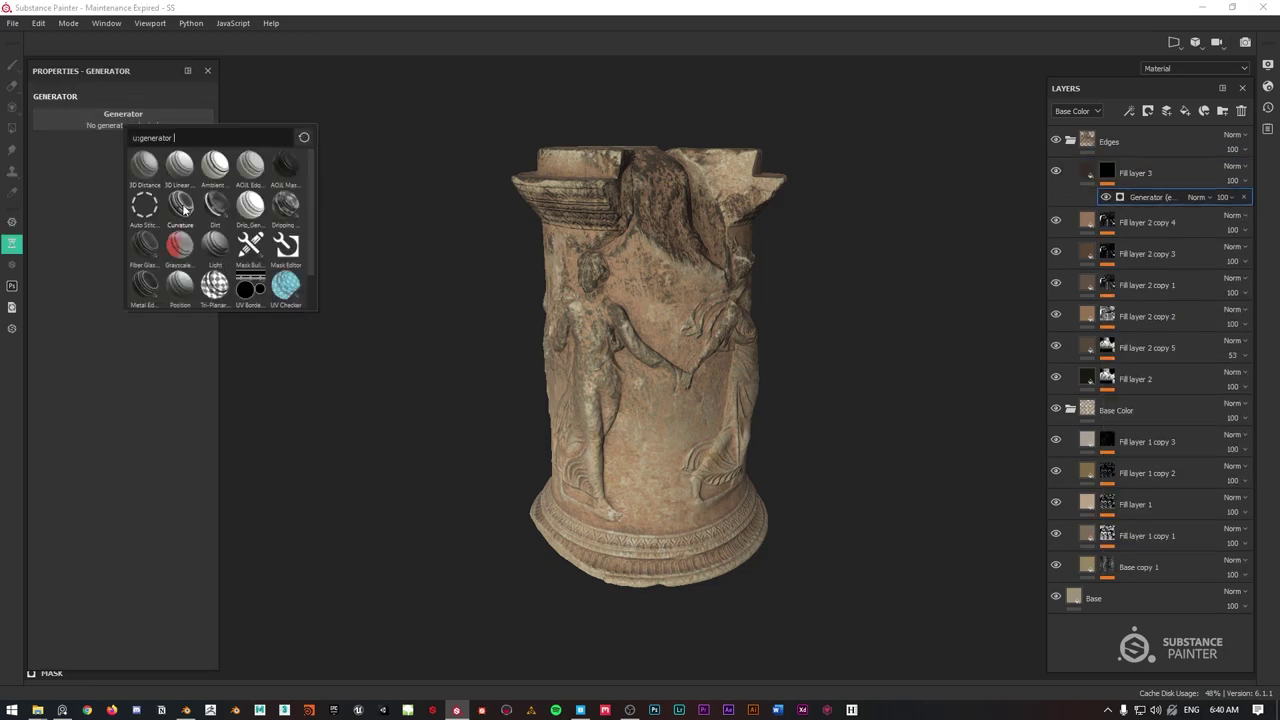
mouse_move(157, 244)
click(181, 207)
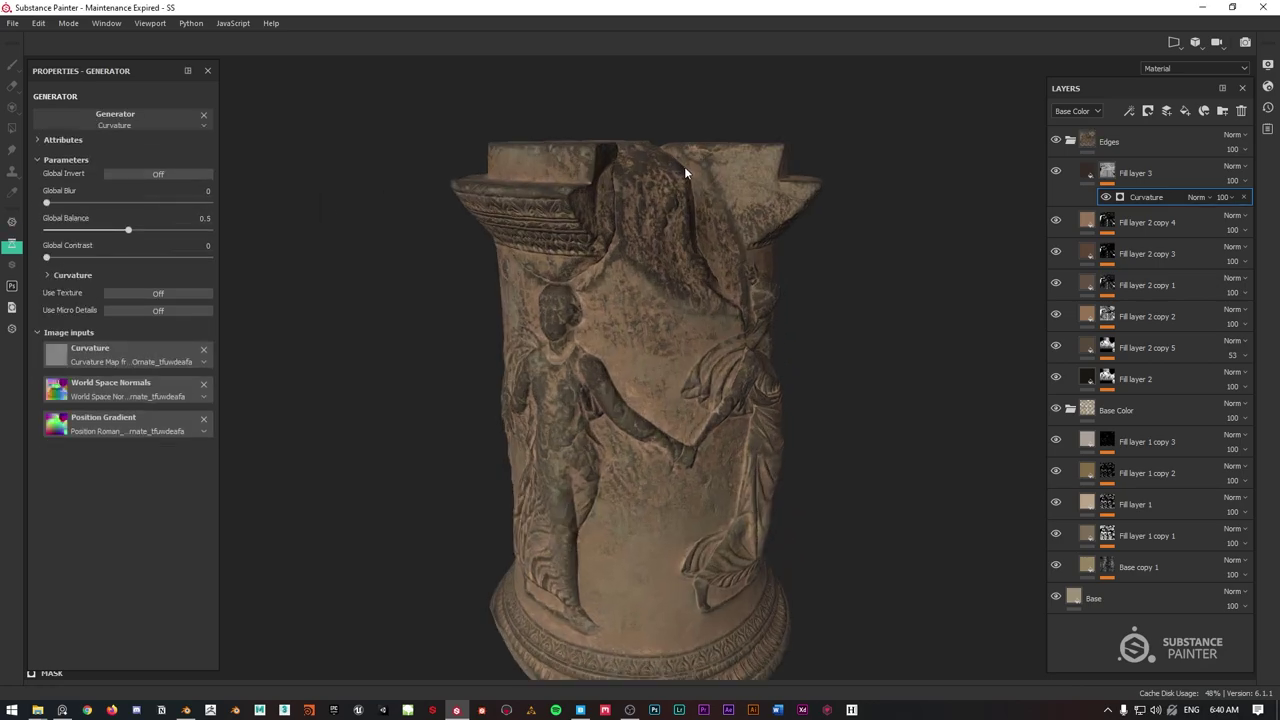
Turn on Global Invert for Fill layer 3's Curvature generator and compare the column with the layer hidden and shown.
click(147, 177)
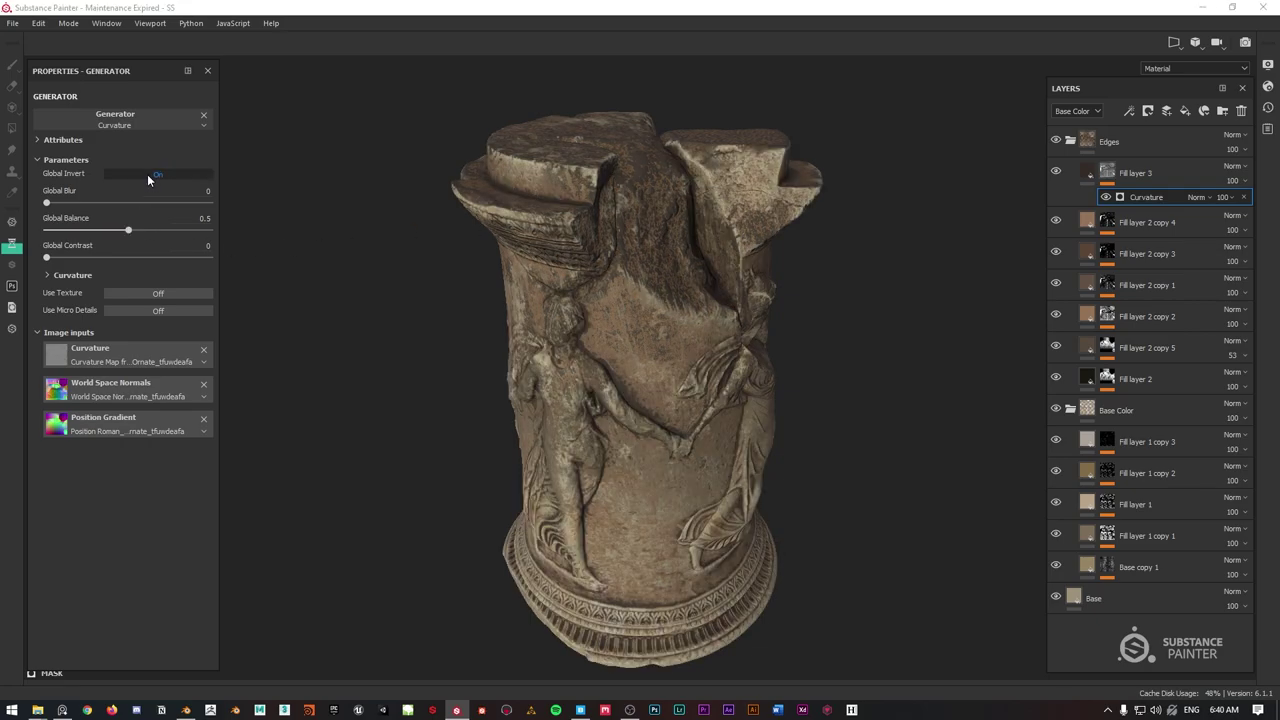
mouse_move(600, 260)
alt+mouse_down()
mouse_move(627, 227)
mouse_move(580, 285)
mouse_move(660, 188)
alt+mouse_up()
click(1056, 173)
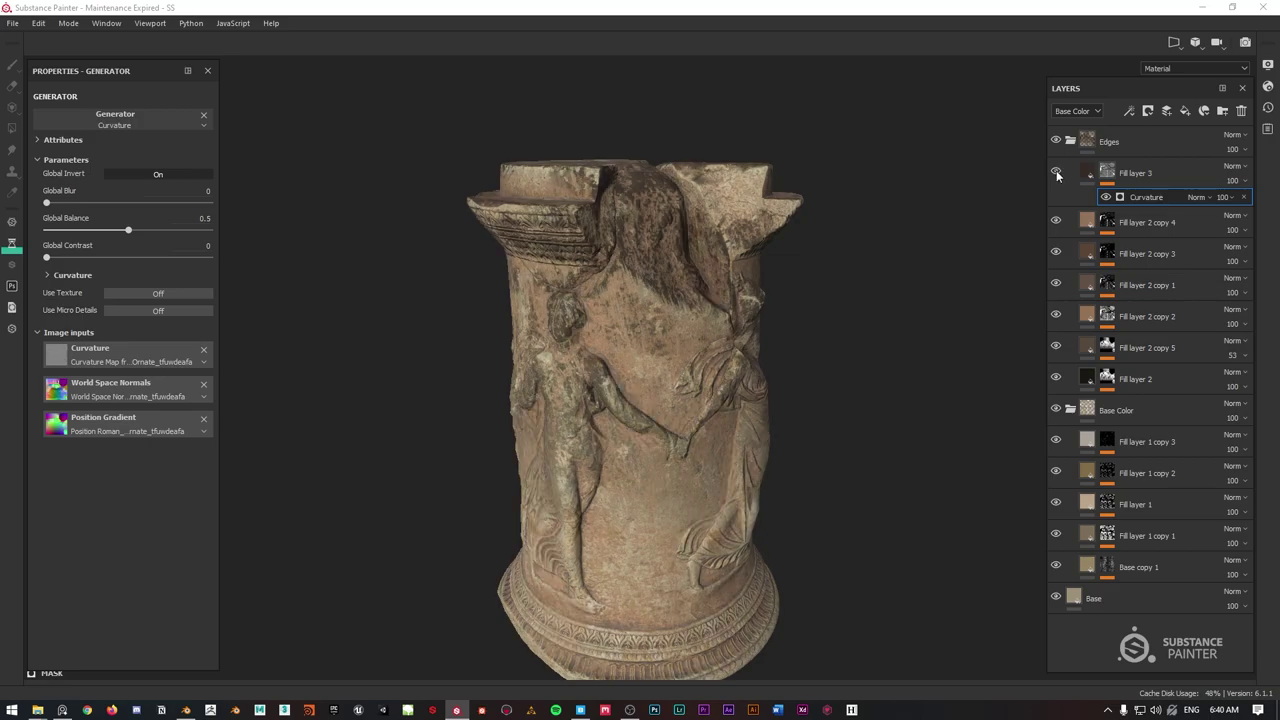
click(1056, 173)
click(1056, 173)
click(1056, 173)
click(1056, 173)
click(1056, 173)
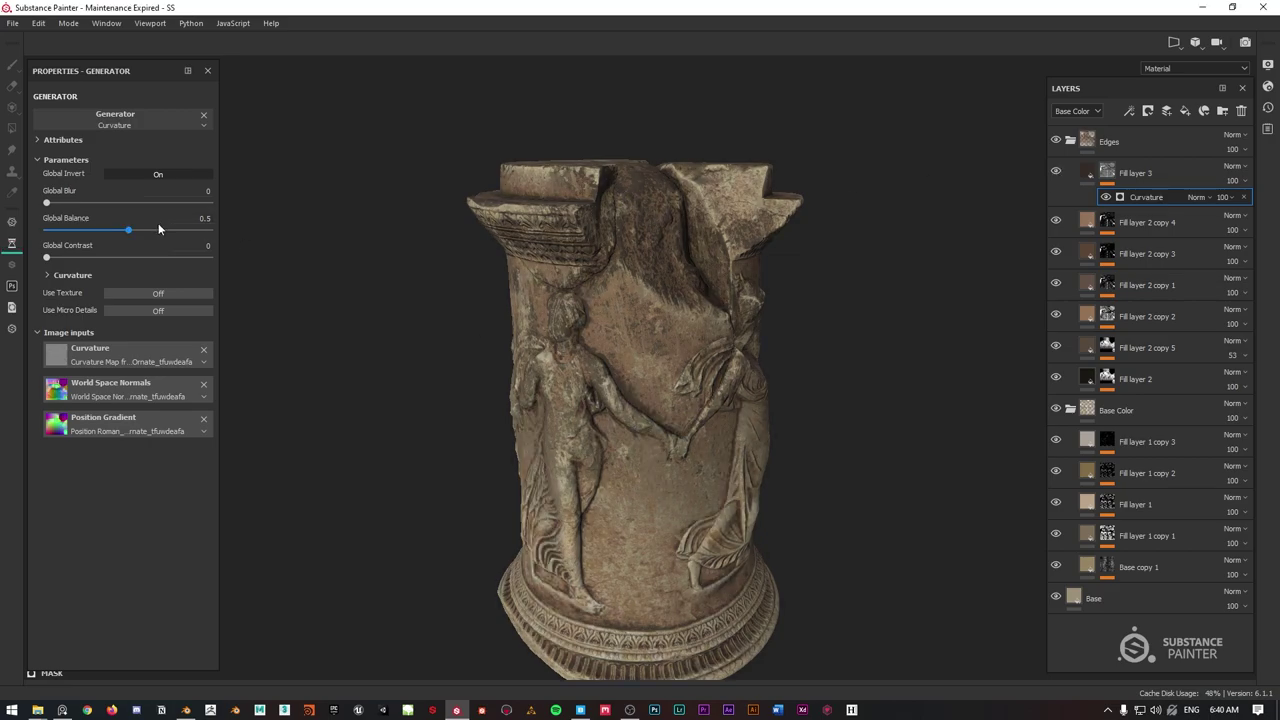
Add a Position generator above the Curvature generator in Fill layer 3's mask.
right_click(1104, 174)
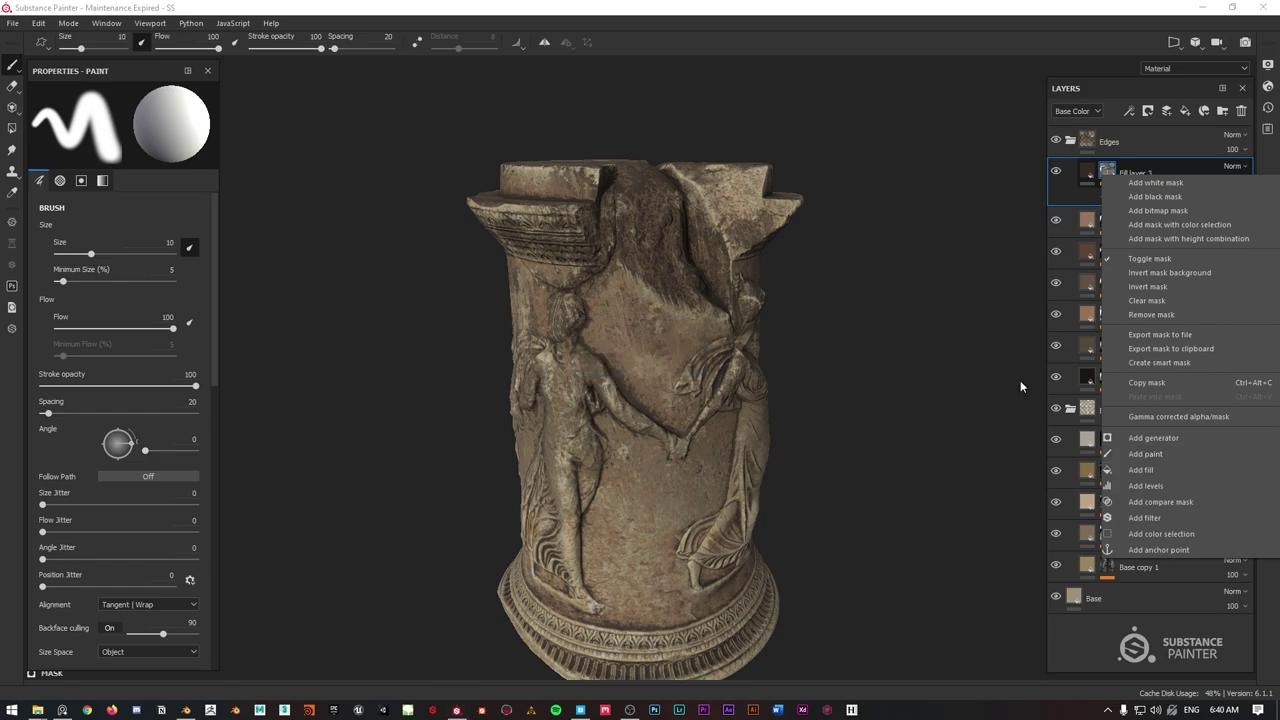
click(1152, 440)
click(129, 118)
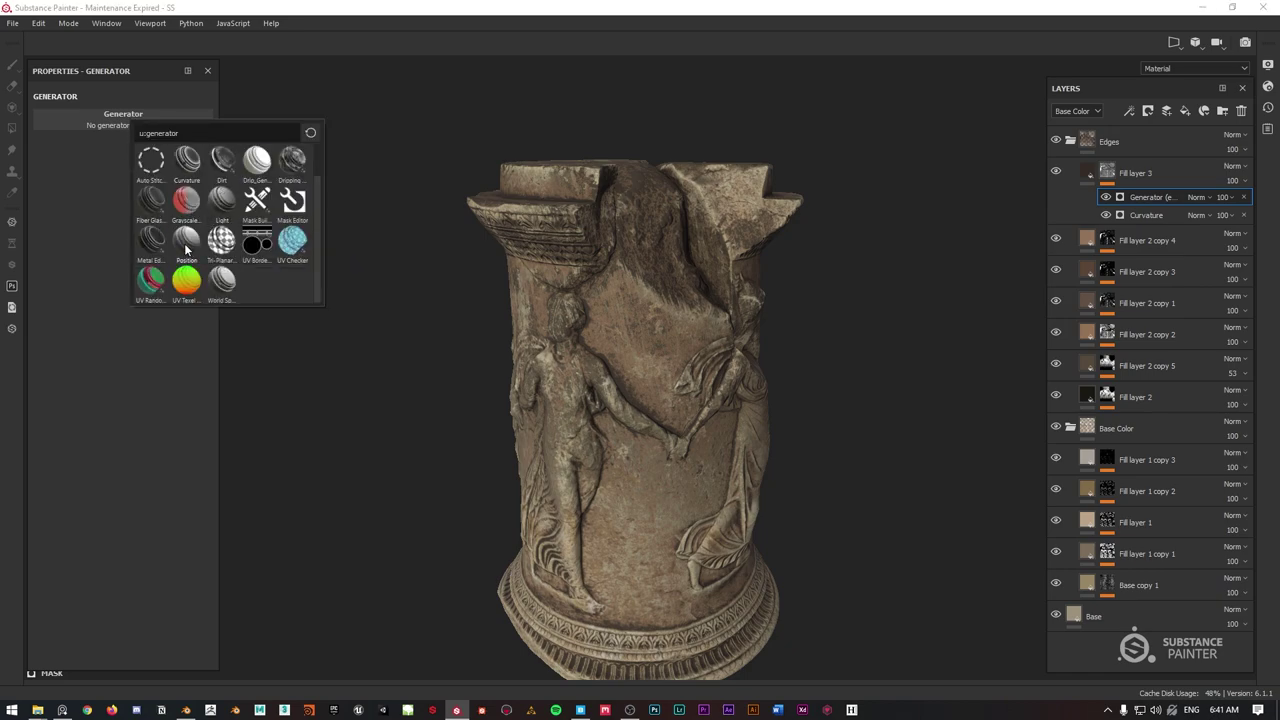
click(186, 243)
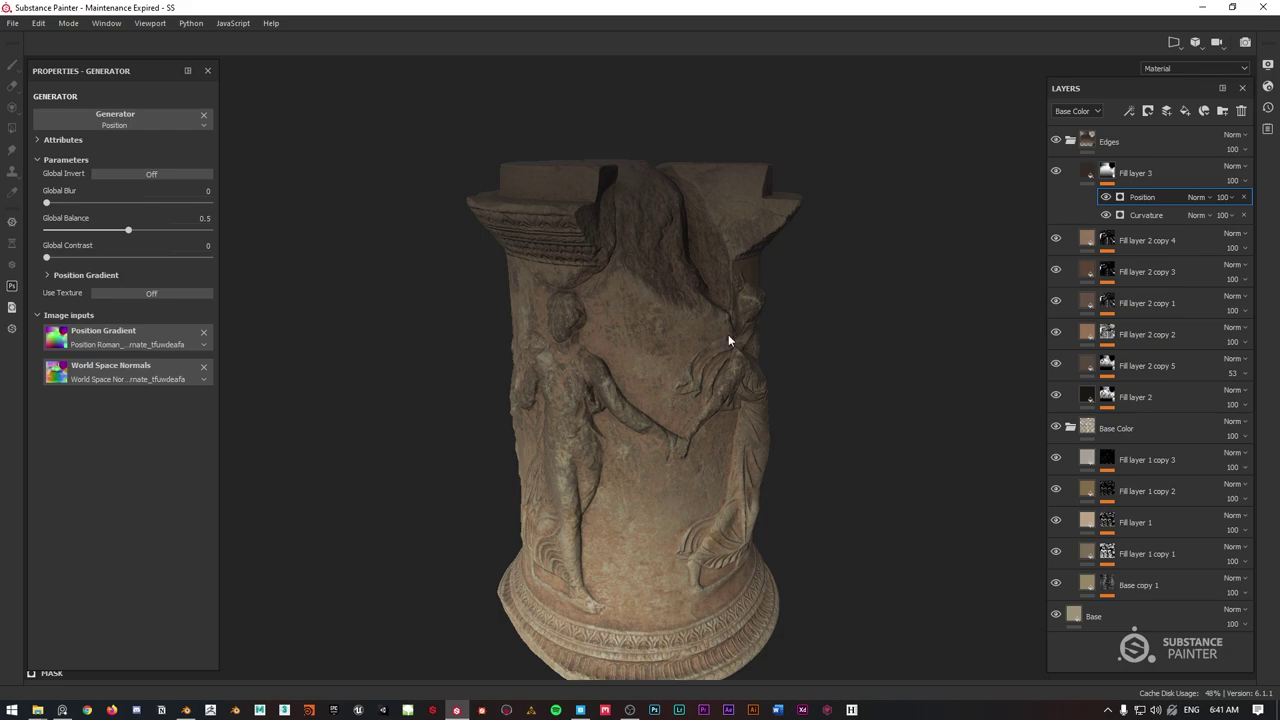
Add a Dirt generator above the Position generator in Fill layer 3's mask and set its blending mode to Subtract.
right_click(1107, 172)
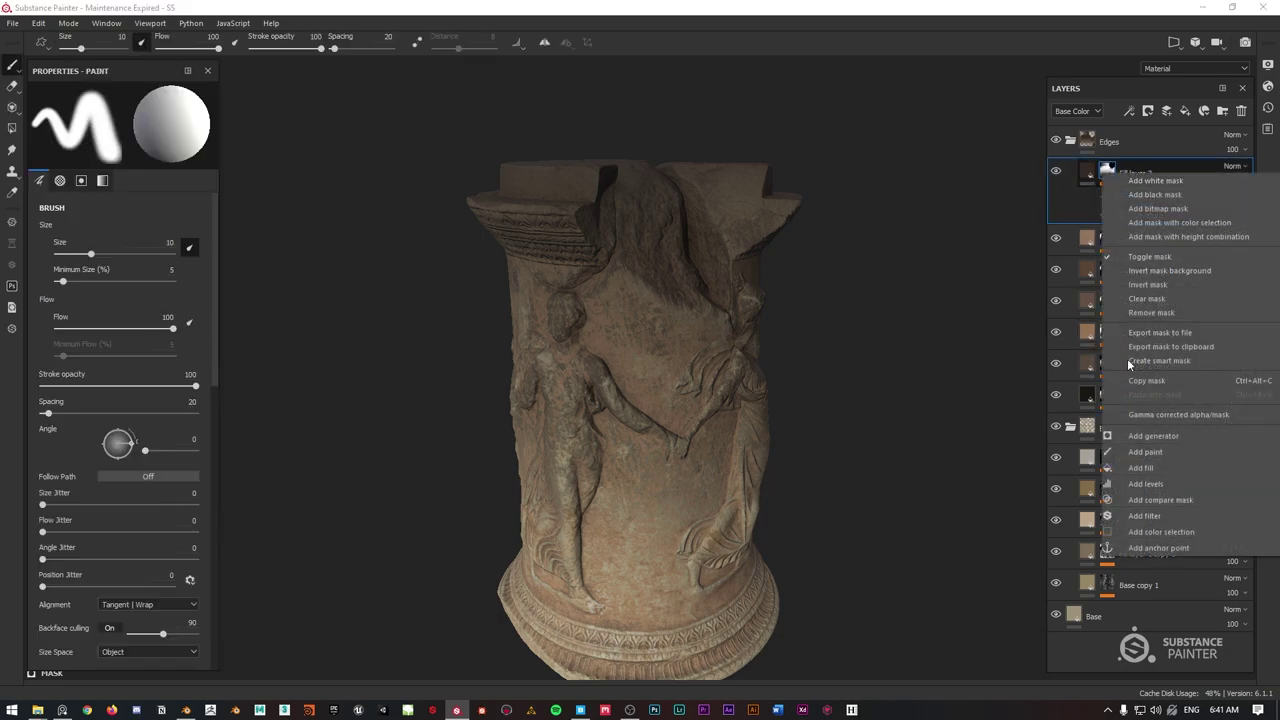
click(1131, 440)
click(81, 118)
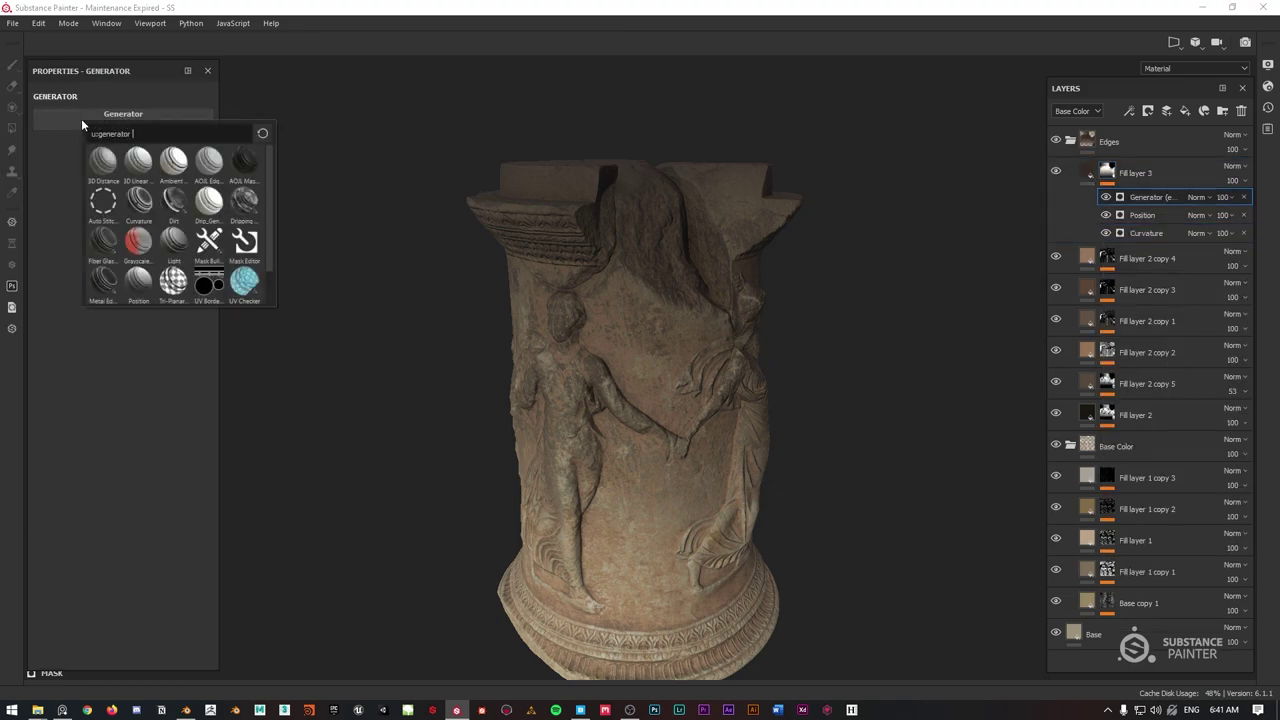
click(1198, 197)
click(1205, 336)
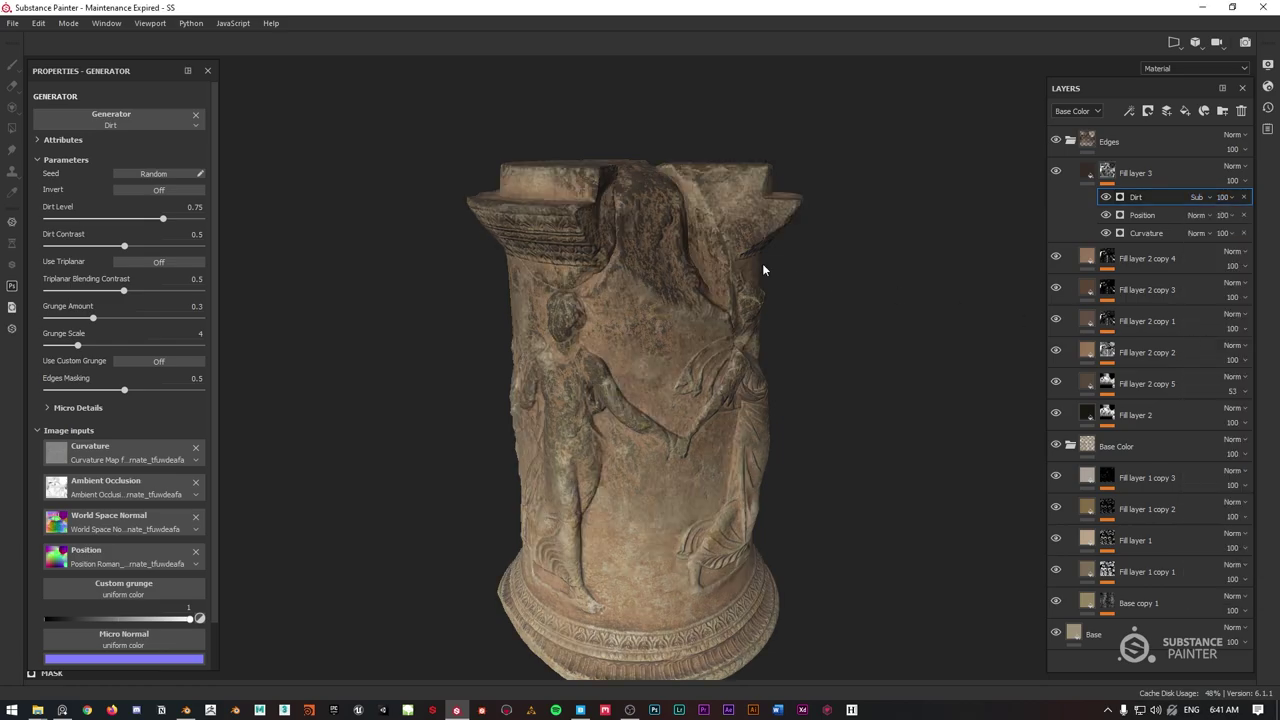
click(1203, 198)
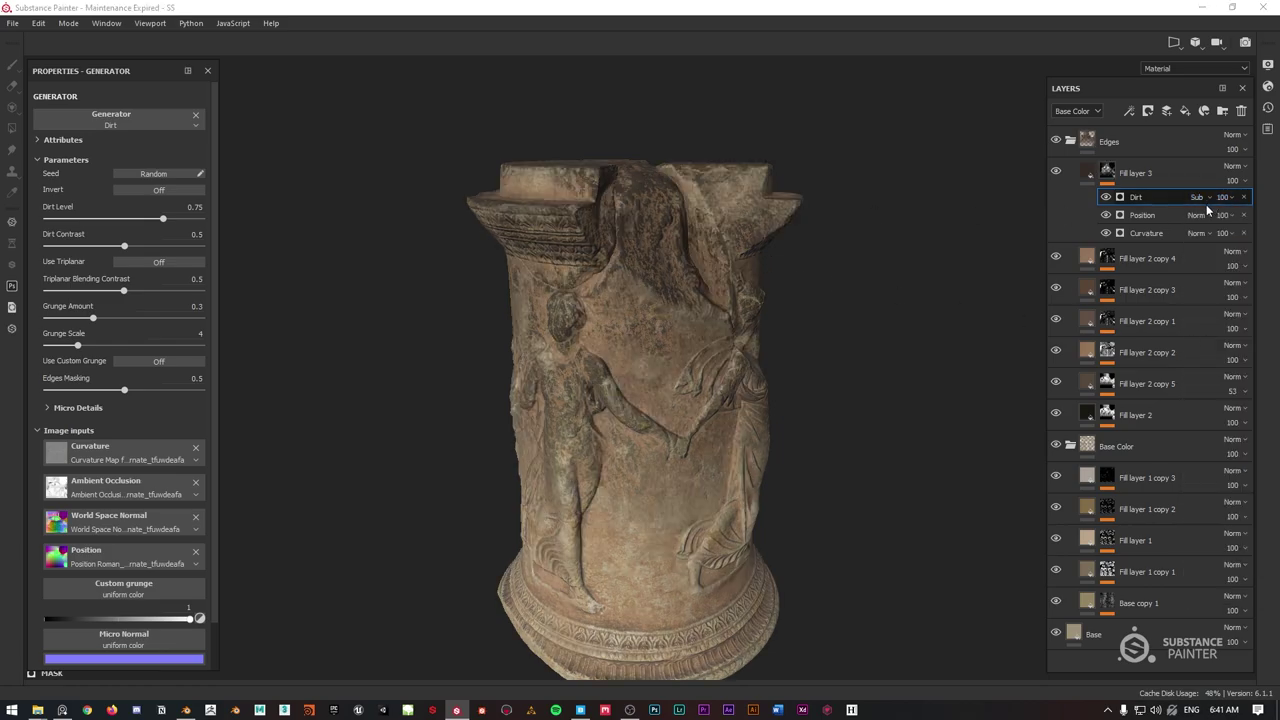
Compare the column with Fill layer 3's Position generator hidden and shown.
click(1106, 215)
click(1106, 215)
click(1106, 215)
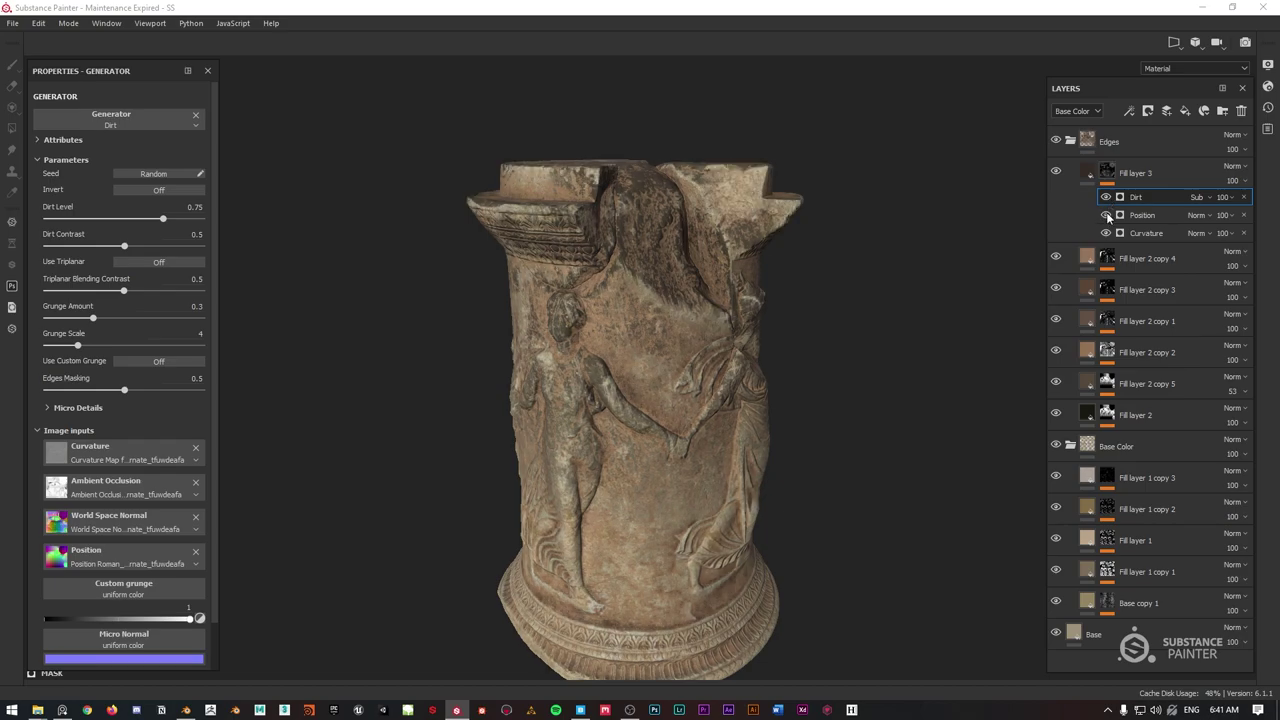
click(1106, 215)
alt+drag(717, 289, 674, 232)
scroll(873, 235, up, 1)
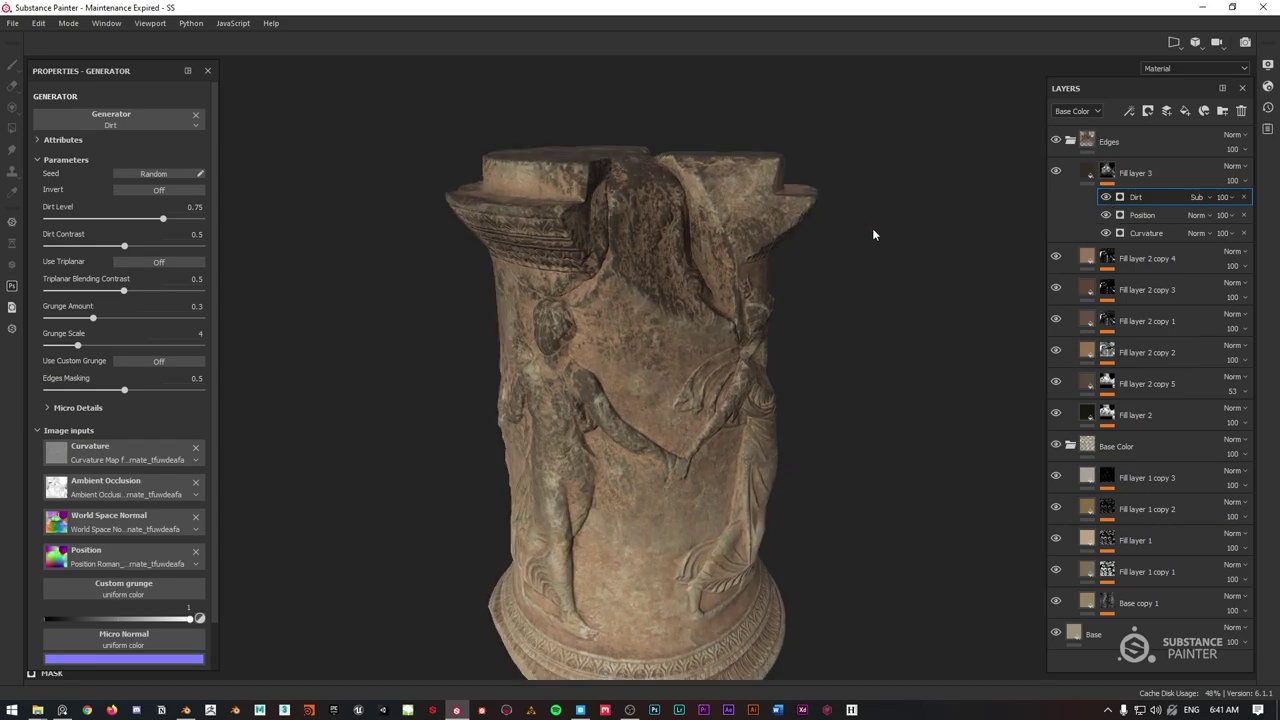
Add a fill with the Grunge Stains Spots texture to the top of Fill layer 3's mask and set its blending mode to Subtract.
click(1107, 173)
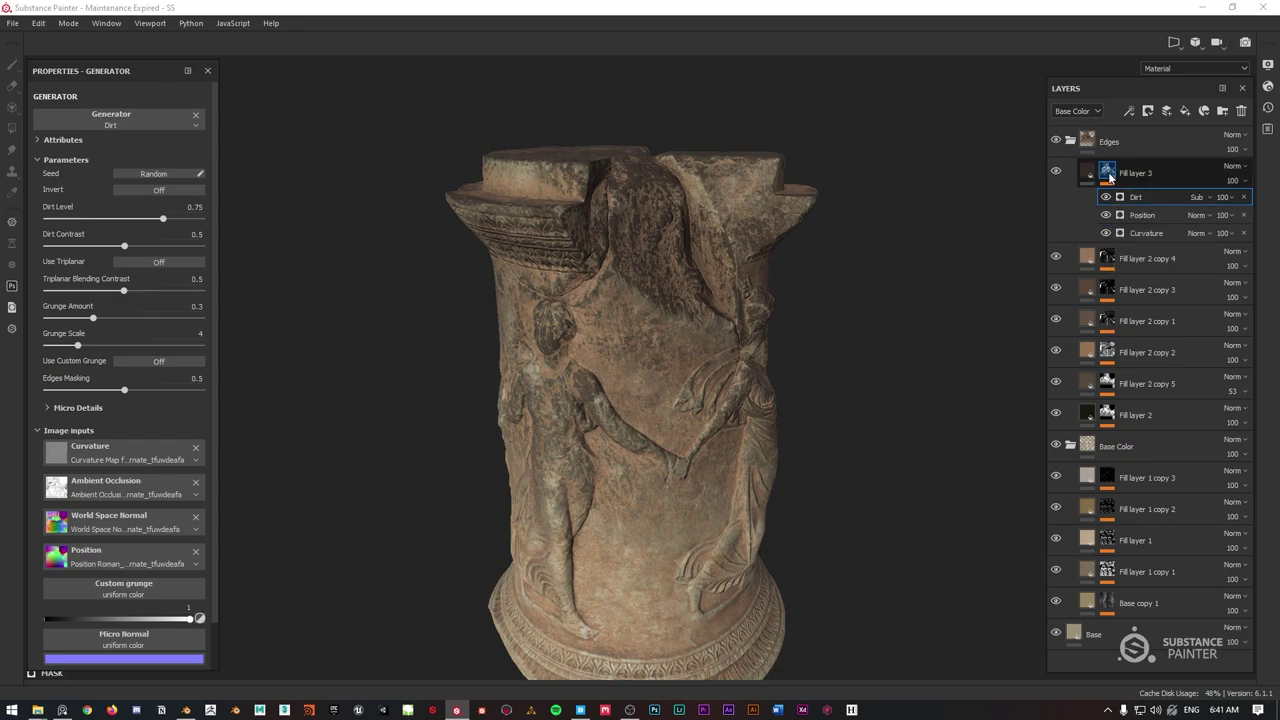
right_click(1107, 174)
click(1141, 468)
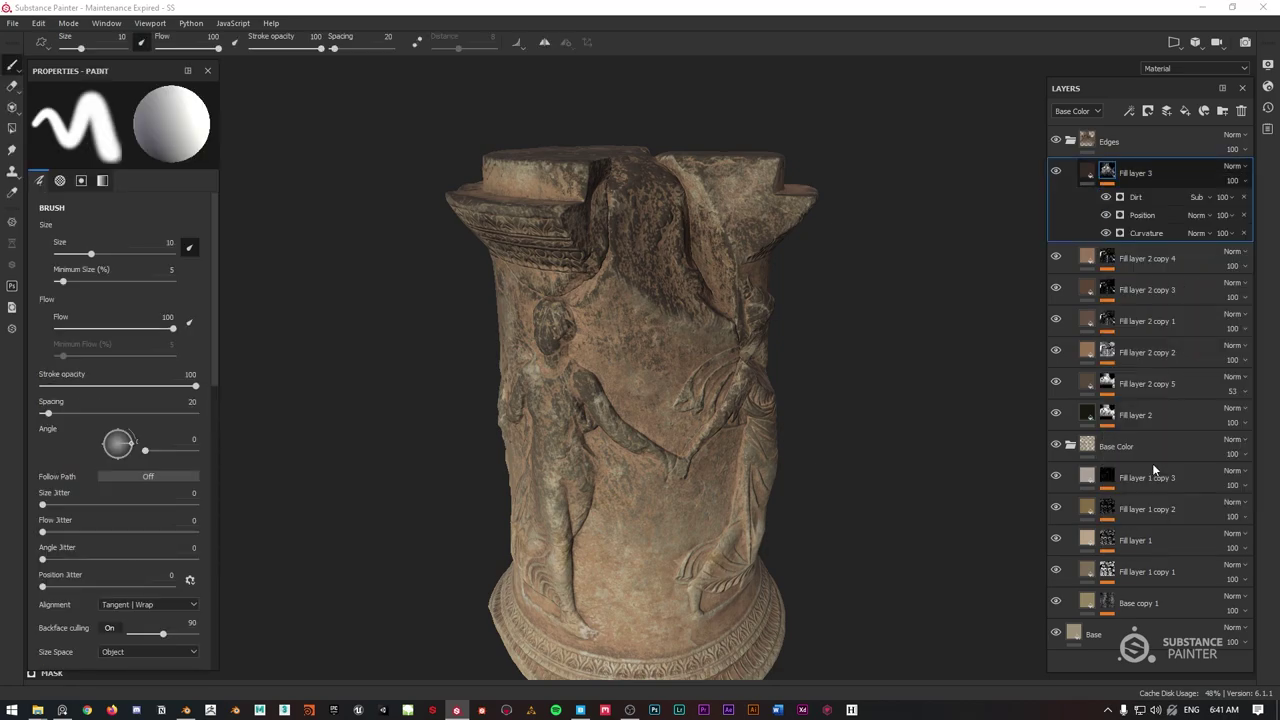
click(1222, 197)
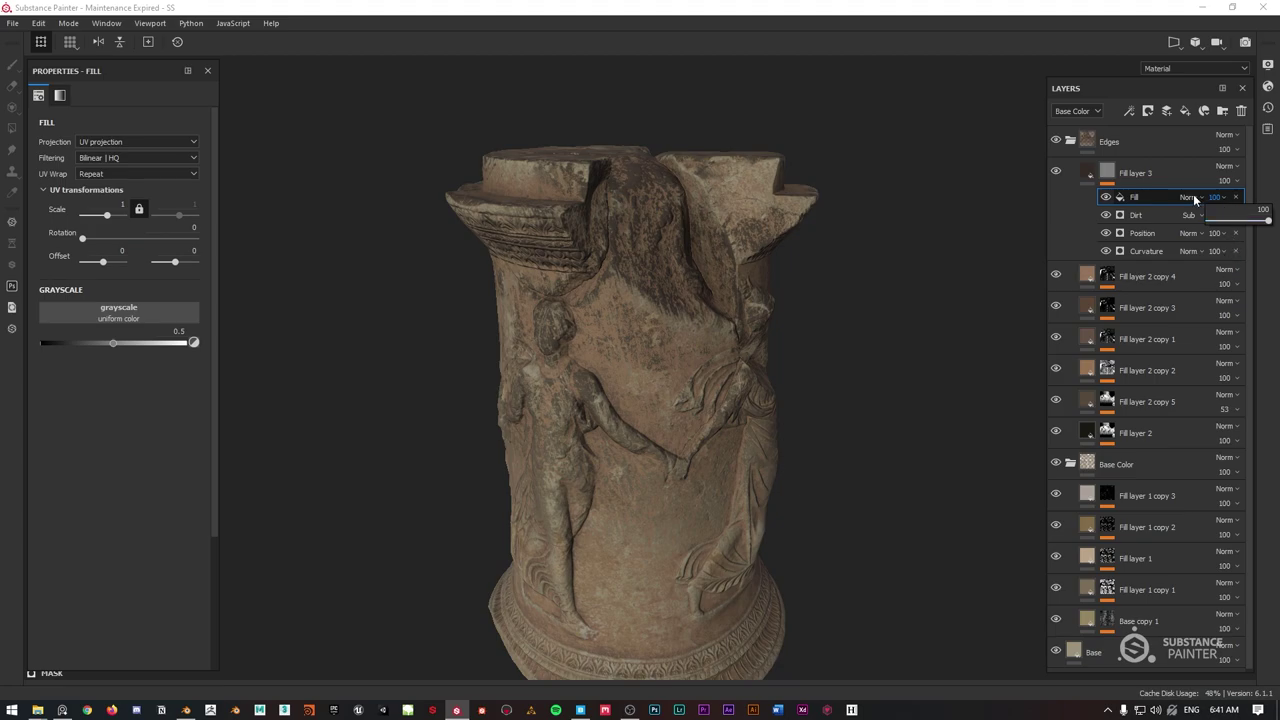
click(1194, 199)
click(1207, 341)
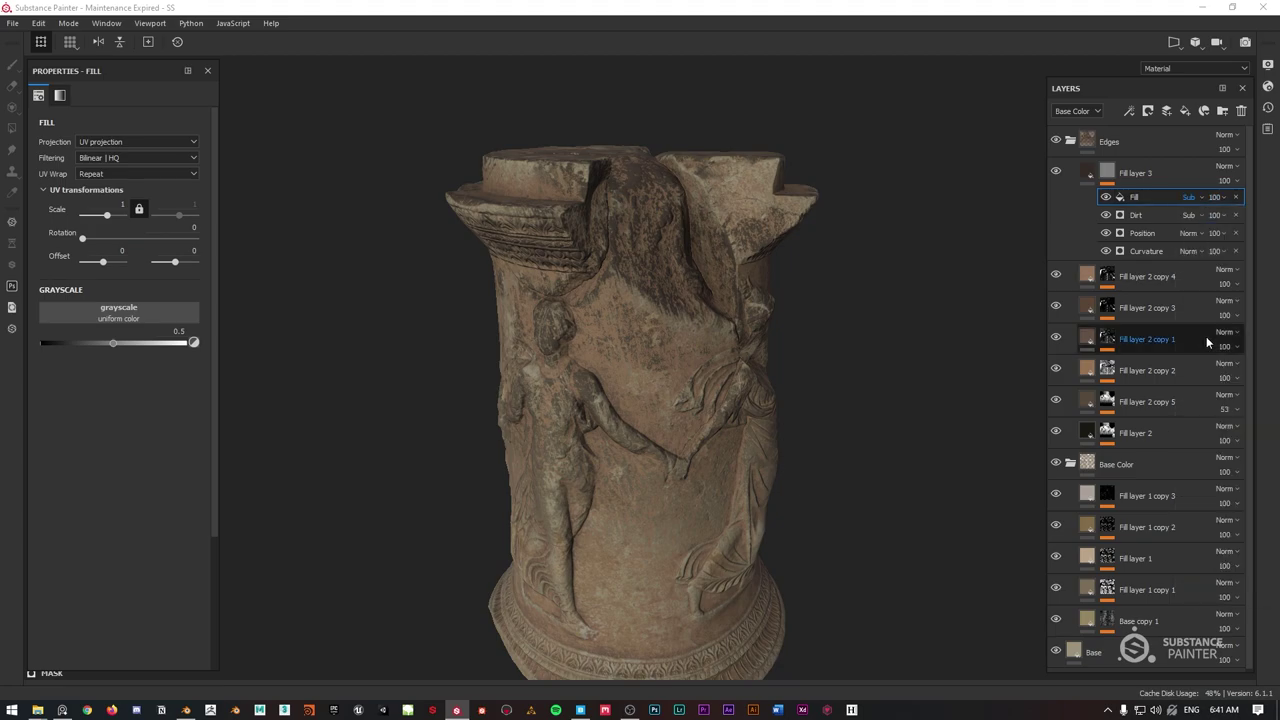
click(118, 312)
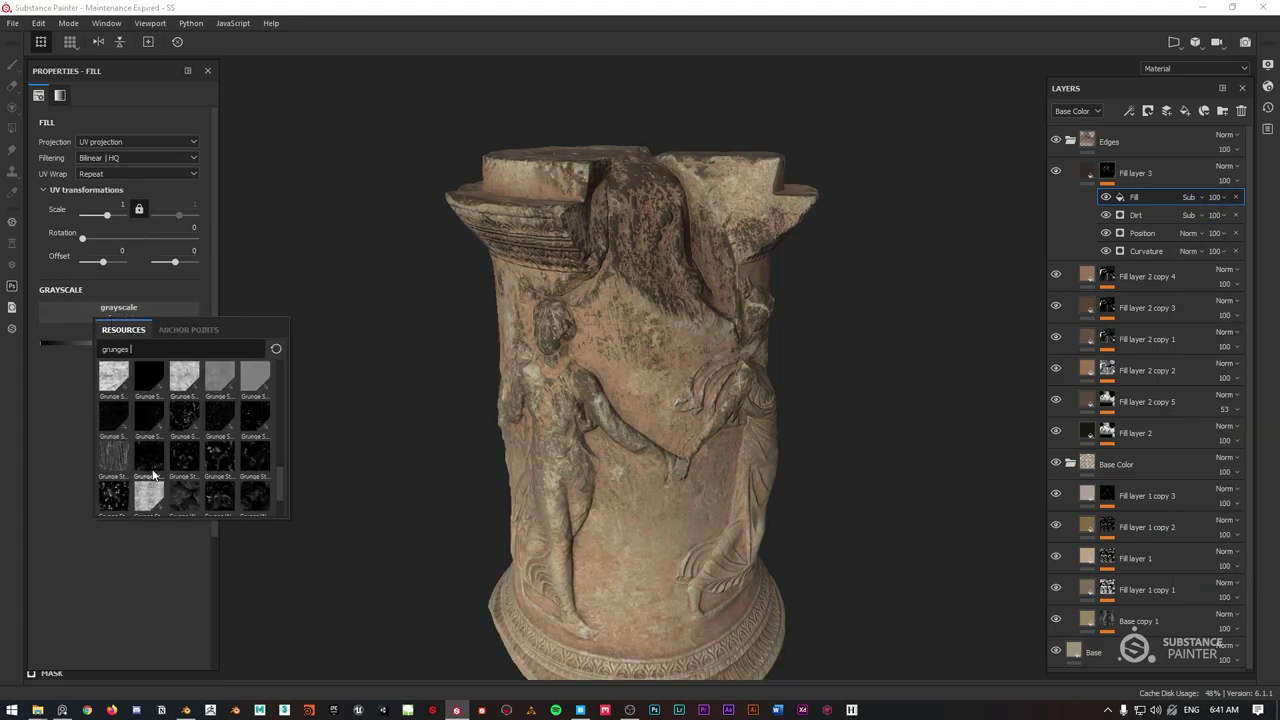
click(122, 494)
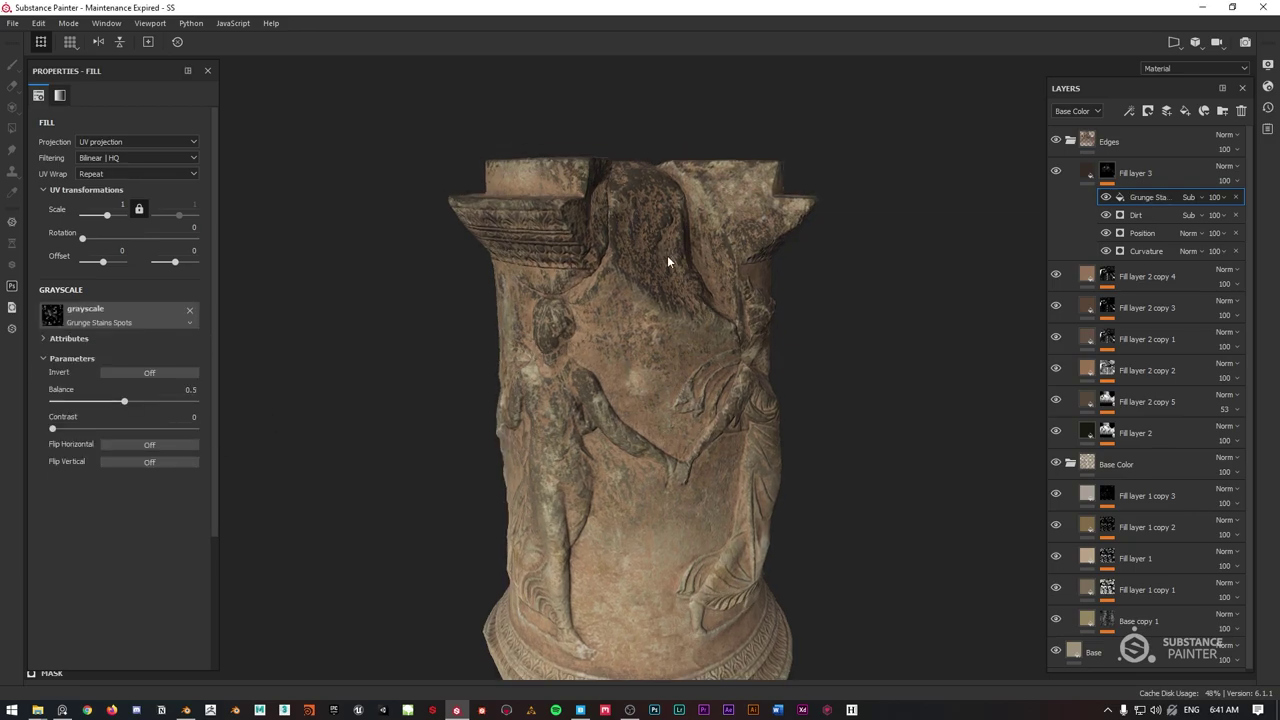
Set the Grunge Stains Spots fill's balance to 0.55, contrast to 0.79 and projection to Tri-planar.
drag(124, 402, 166, 430)
click(129, 140)
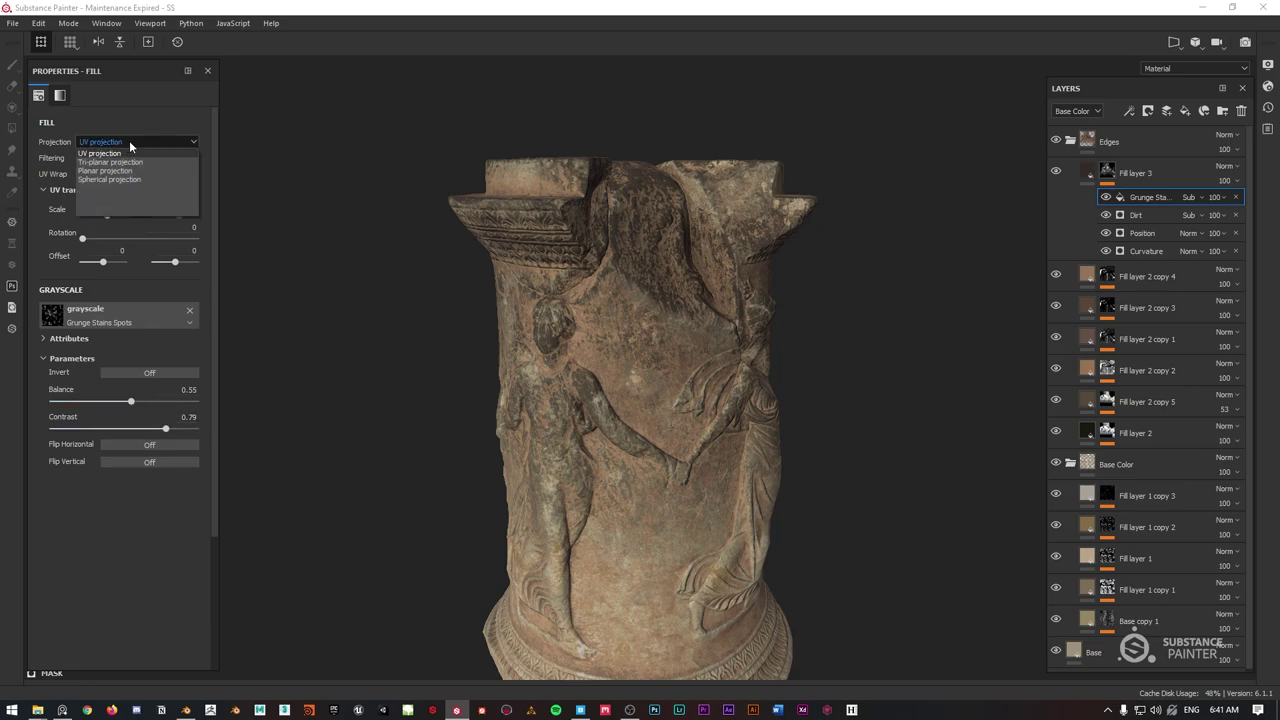
click(134, 155)
mouse_move(1030, 188)
alt+mouse_down()
mouse_move(754, 271)
mouse_move(1044, 184)
alt+mouse_up()
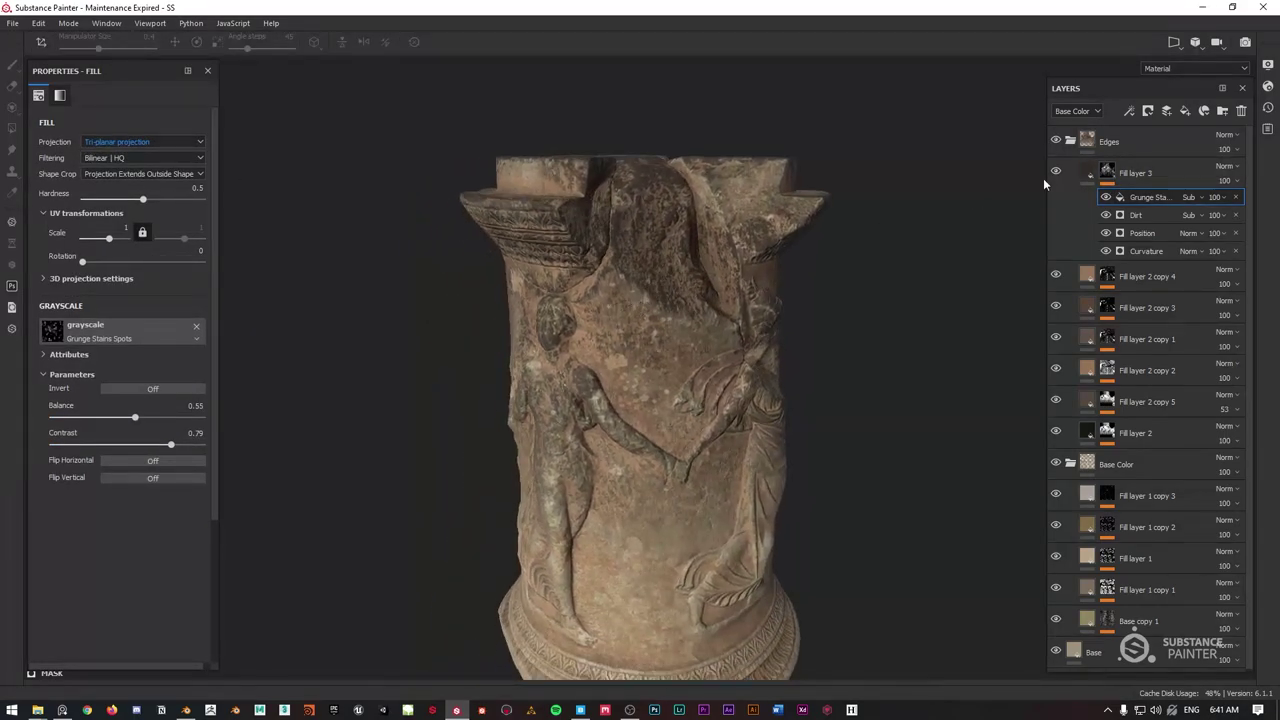
Display Fill layer 3's mask alone and set the Grunge Stains Spots fill's balance to 0.72 and contrast to 0.78.
alt+click(1107, 172)
alt+right_drag(608, 196, 664, 313)
alt+middle_drag(664, 313, 680, 260)
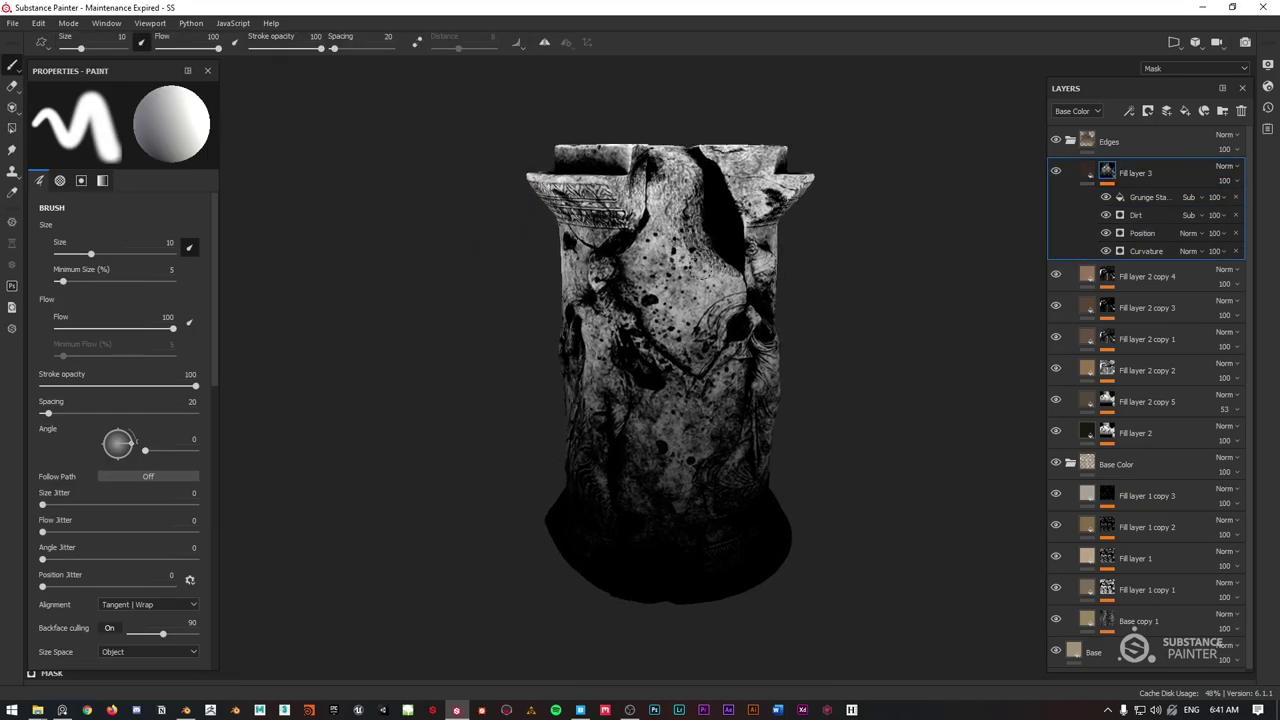
mouse_move(680, 260)
alt+mouse_down()
mouse_move(860, 237)
mouse_move(730, 248)
mouse_move(970, 242)
mouse_move(698, 261)
alt+mouse_up()
click(1148, 197)
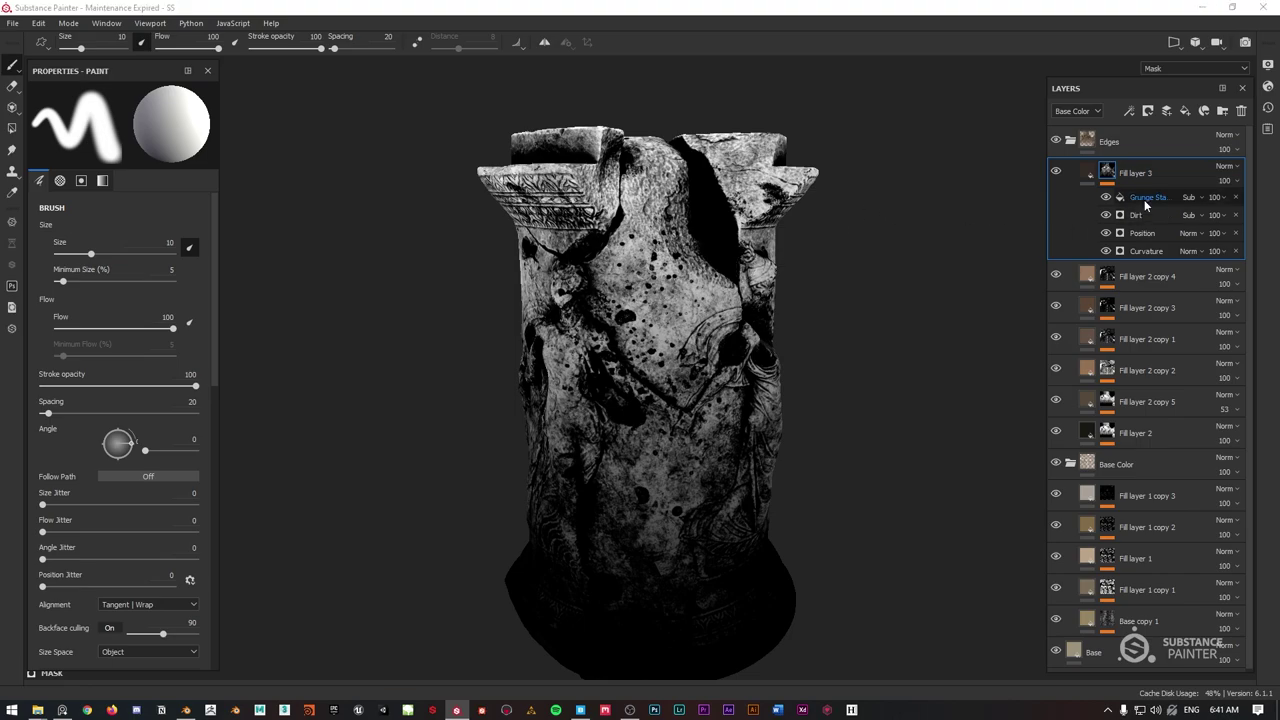
drag(143, 422, 169, 450)
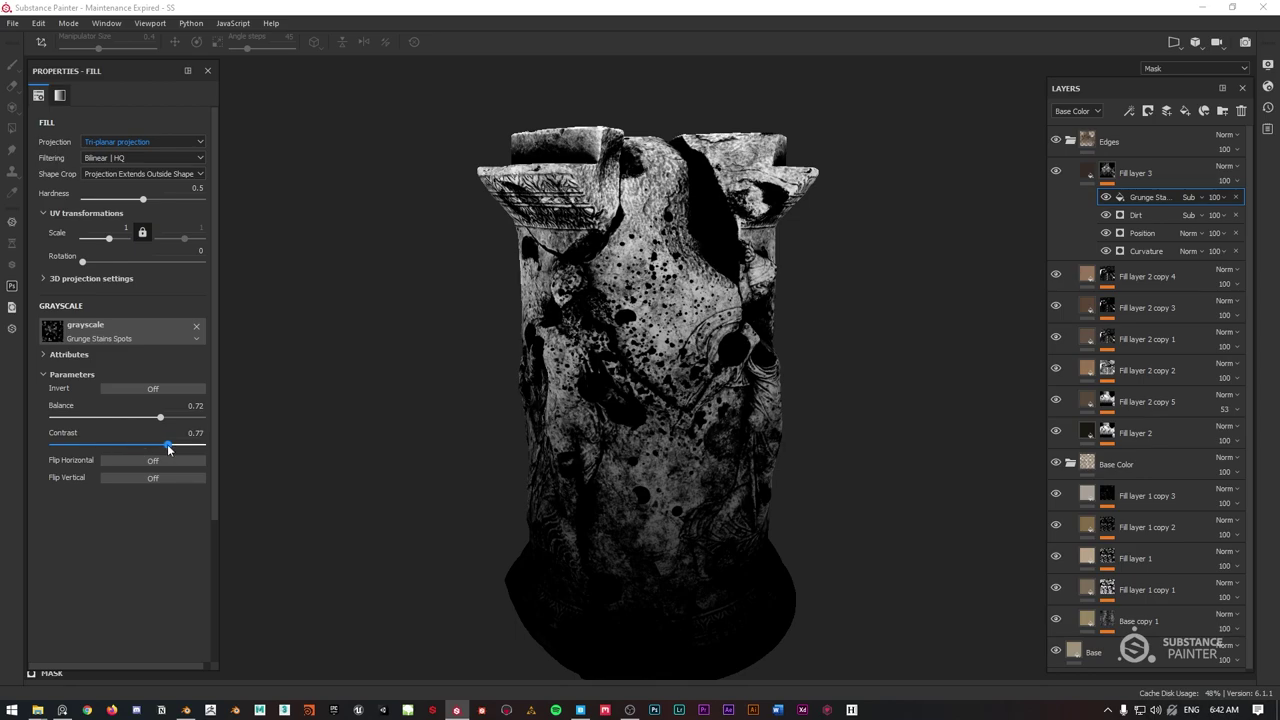
alt+drag(610, 390, 640, 390)
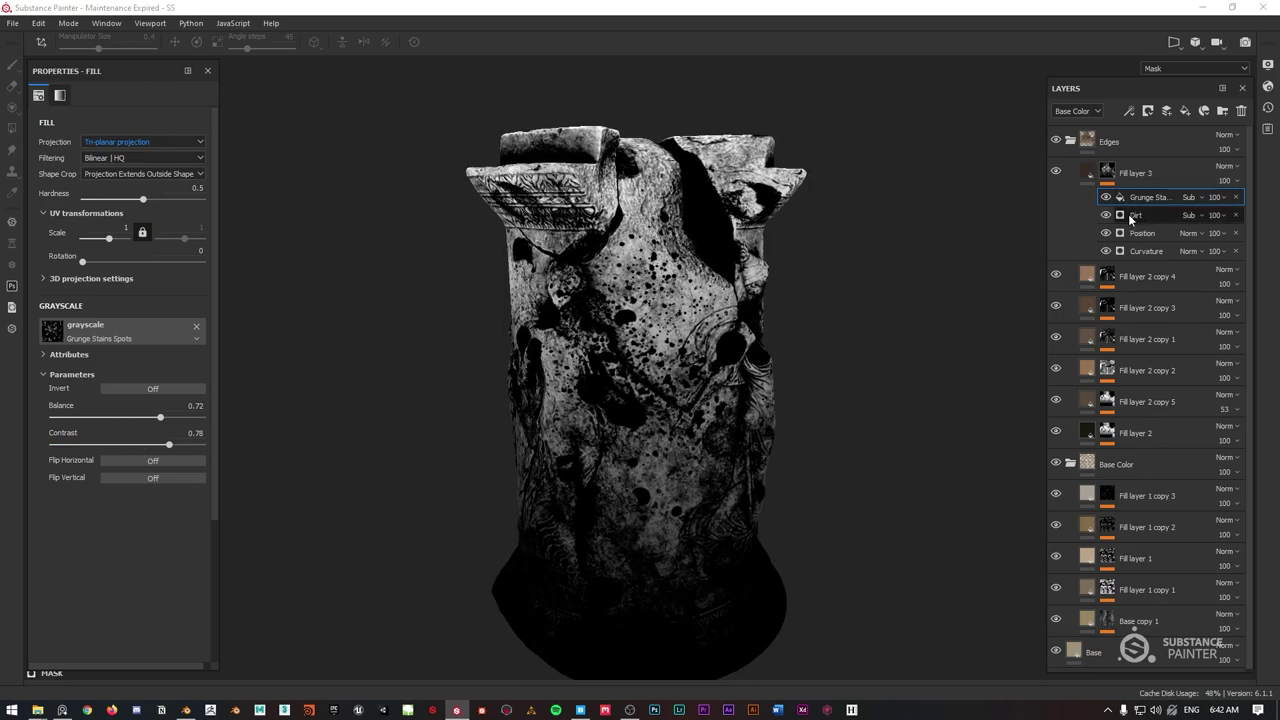
Check what the grunge, Dirt and Position effects contribute to Fill layer 3's mask by toggling them, ending in material view.
click(1104, 198)
click(1106, 215)
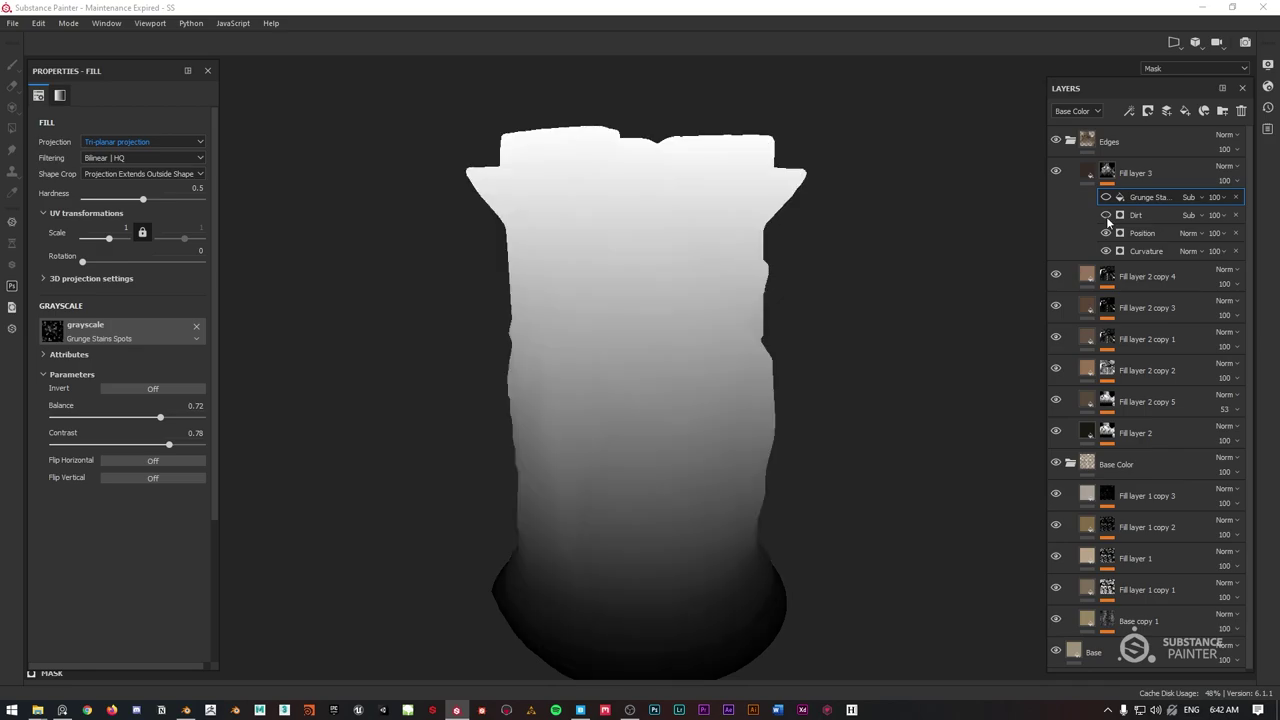
click(1106, 233)
click(1106, 233)
click(1105, 216)
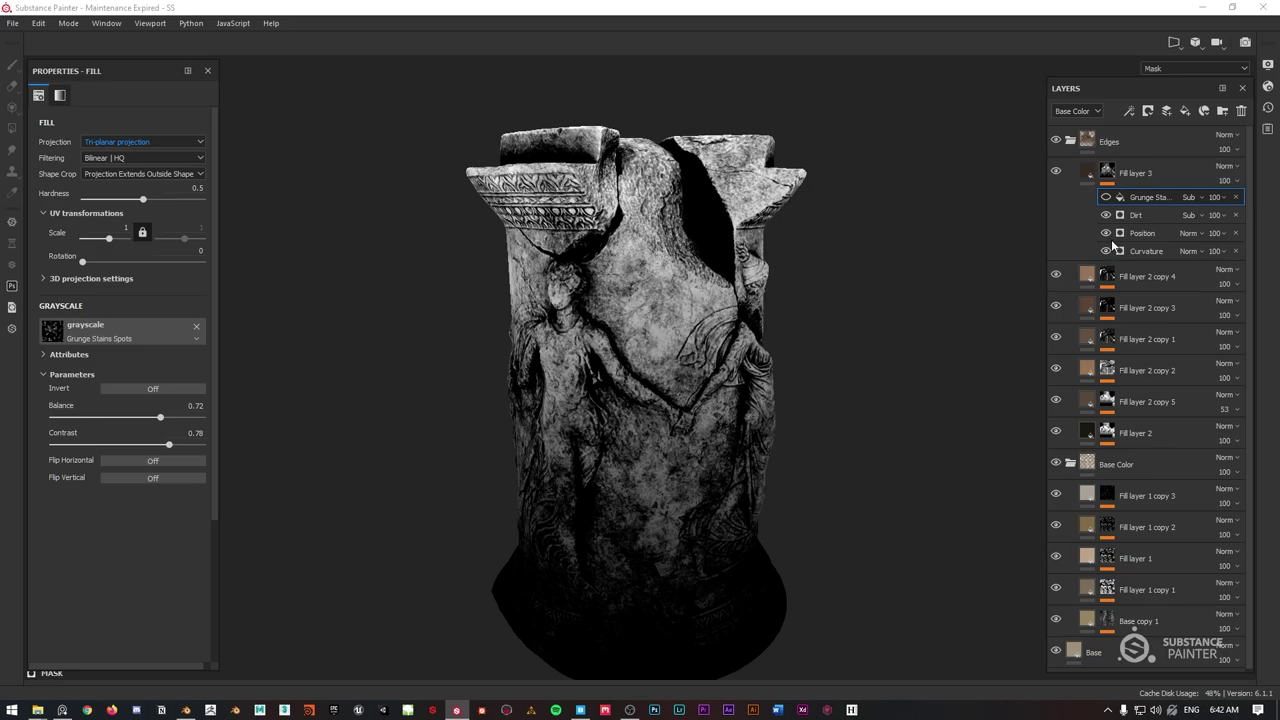
click(1106, 197)
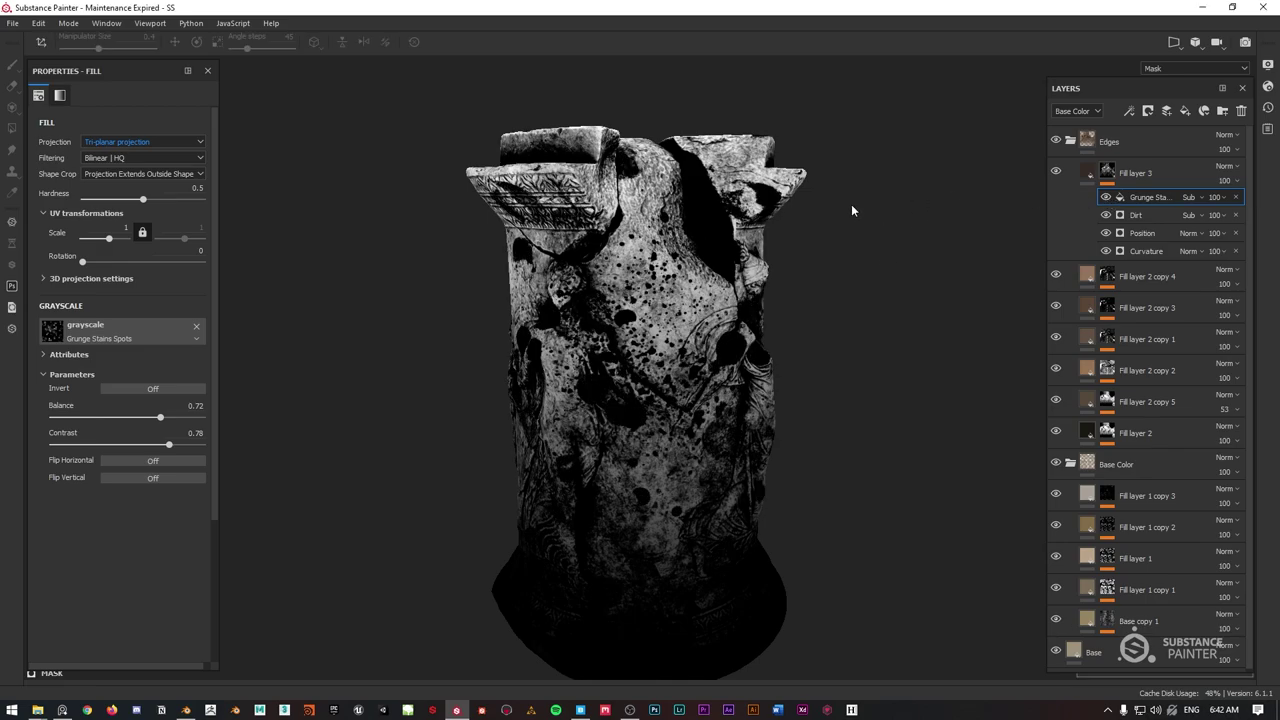
key(m)
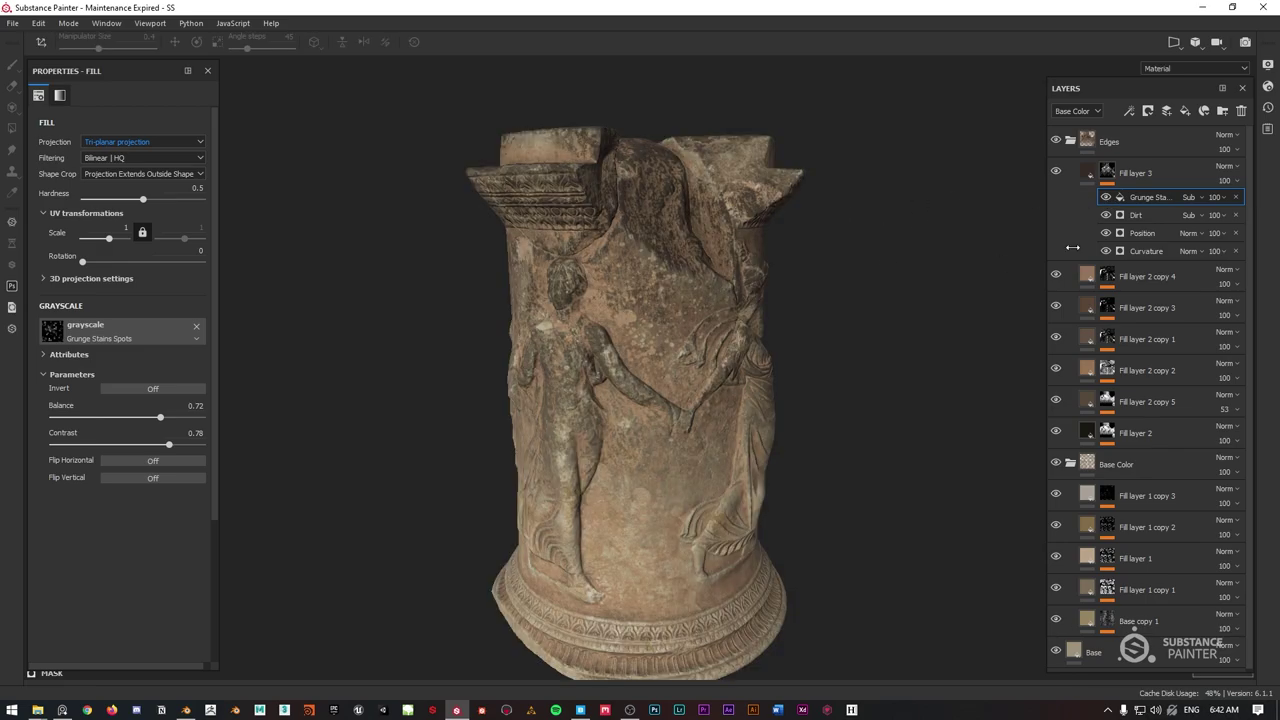
Try a lighter golden brown base color on Fill layer 3 and inspect the column from several angles.
click(1083, 177)
click(98, 397)
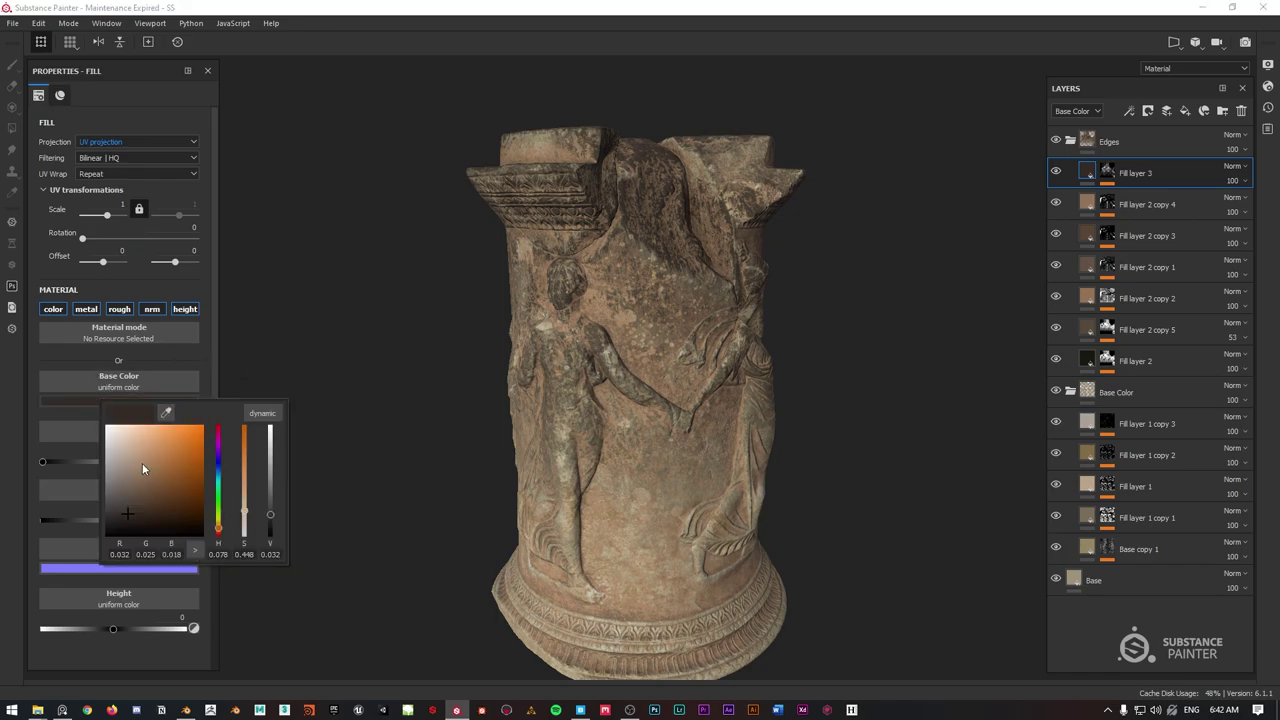
mouse_move(142, 467)
mouse_down()
mouse_move(156, 459)
mouse_move(155, 501)
mouse_move(152, 489)
mouse_up()
click(737, 260)
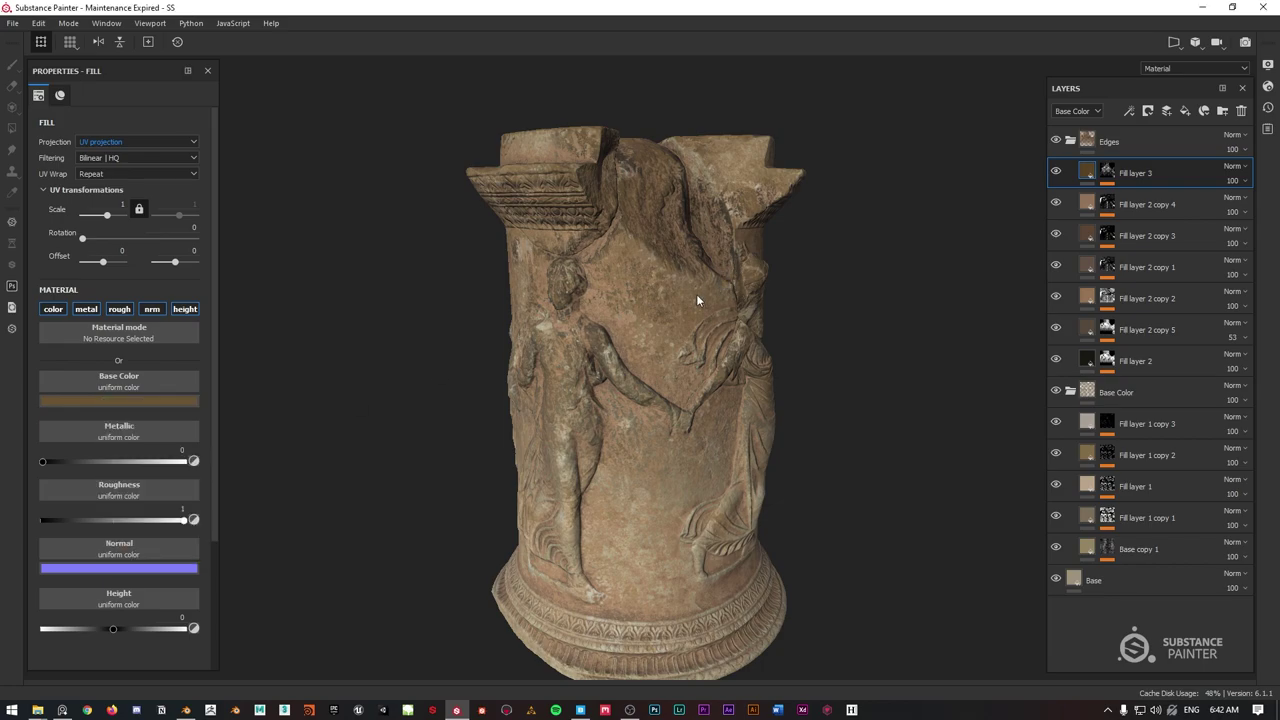
alt+drag(697, 300, 698, 268)
alt+right_drag(698, 268, 529, 251)
alt+drag(529, 251, 502, 277)
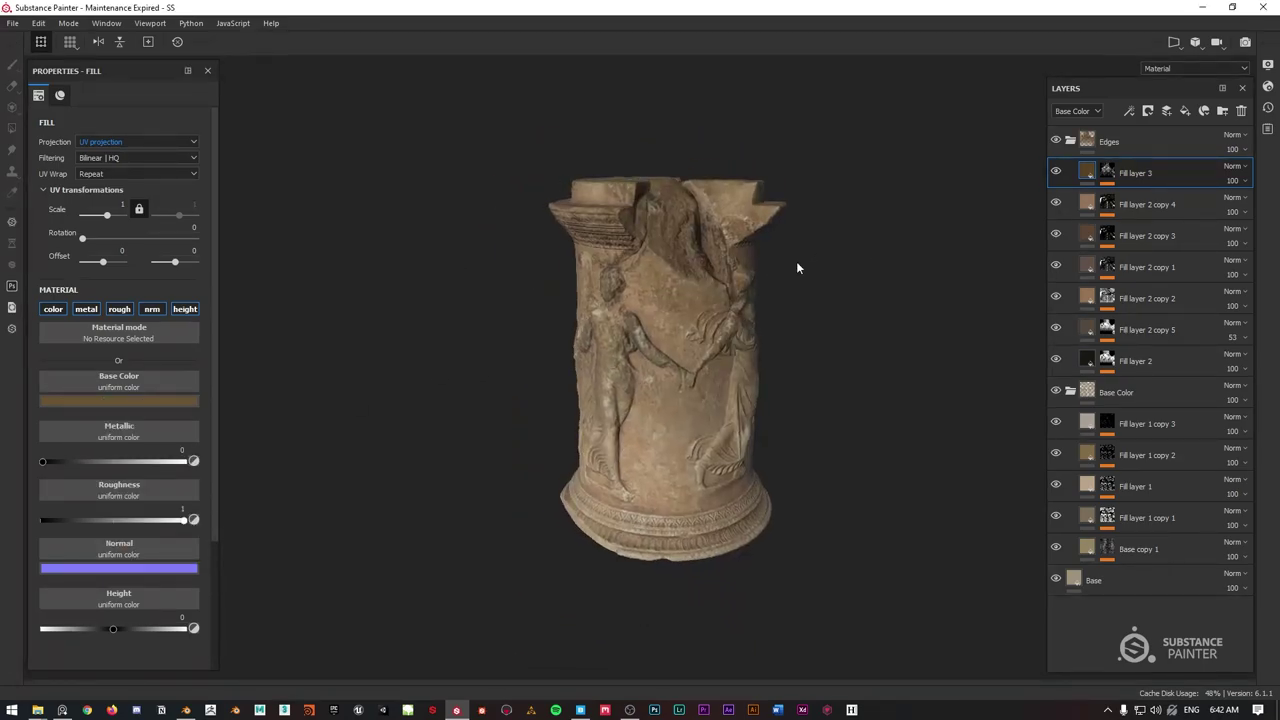
alt+drag(797, 268, 330, 420)
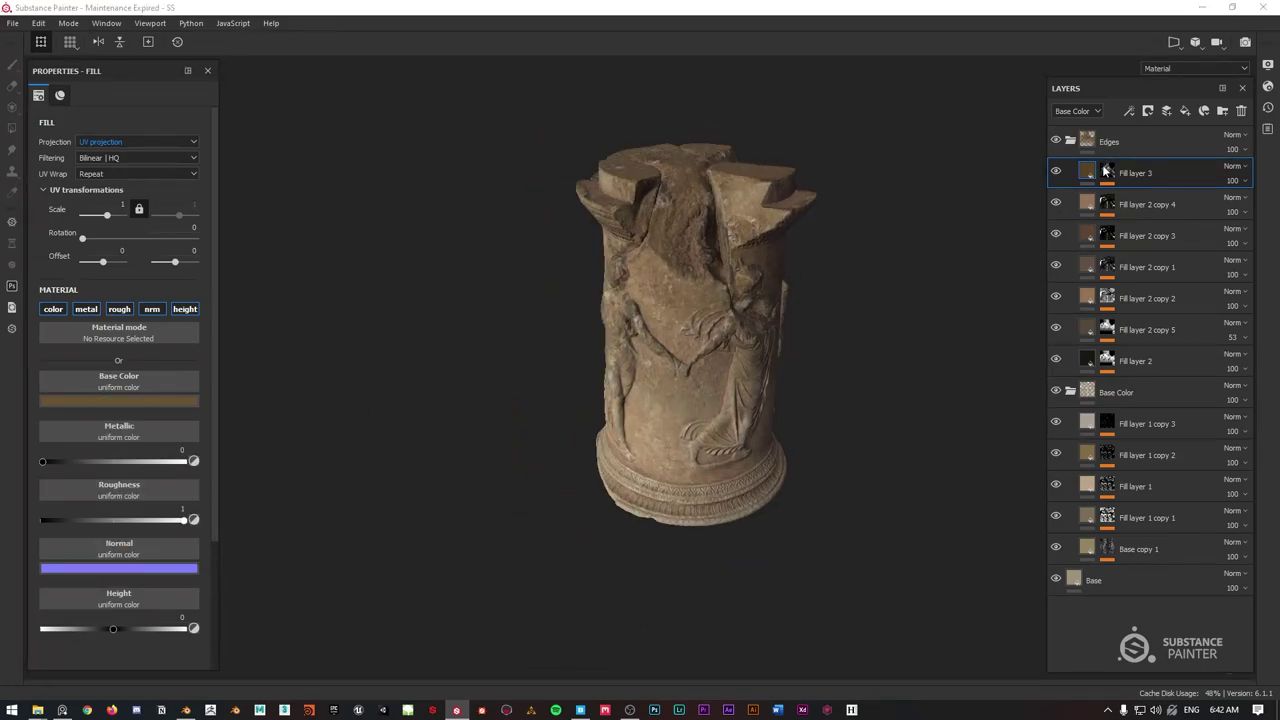
Set Fill layer 3's base color to a very dark brown.
click(120, 403)
drag(150, 508, 160, 520)
click(600, 323)
alt+drag(600, 323, 700, 280)
scroll(722, 287, up, 2)
scroll(654, 231, up, 2)
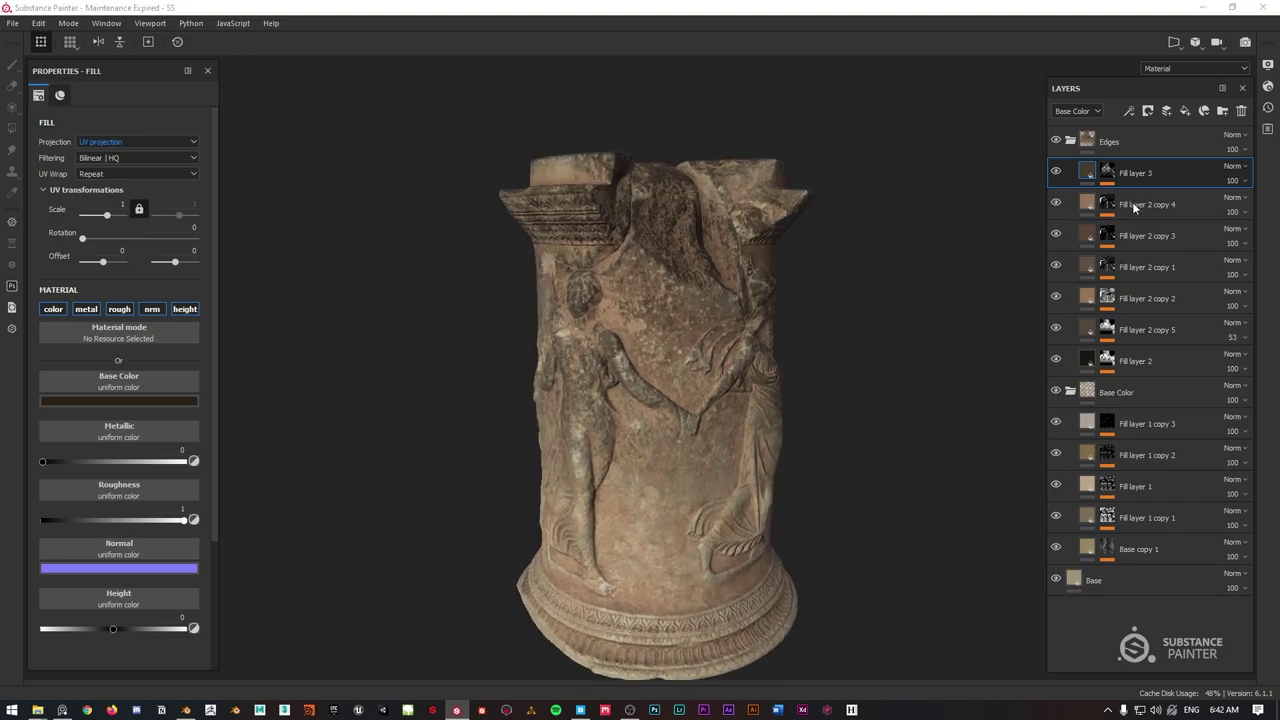
Compare the column with Fill layer 3 hidden and shown.
click(1057, 172)
click(1057, 172)
click(1057, 172)
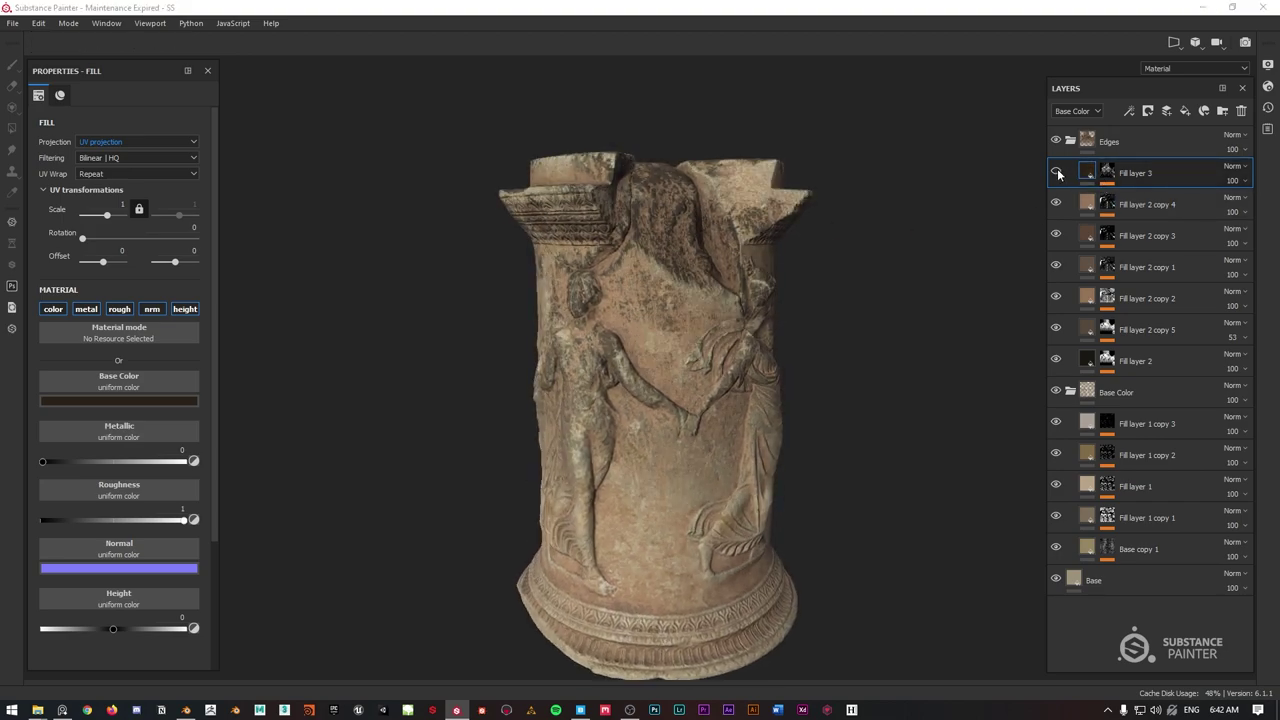
click(1057, 172)
Add another fill at the top of Fill layer 3's mask using the Grunge Wipe Leaky texture.
click(1107, 172)
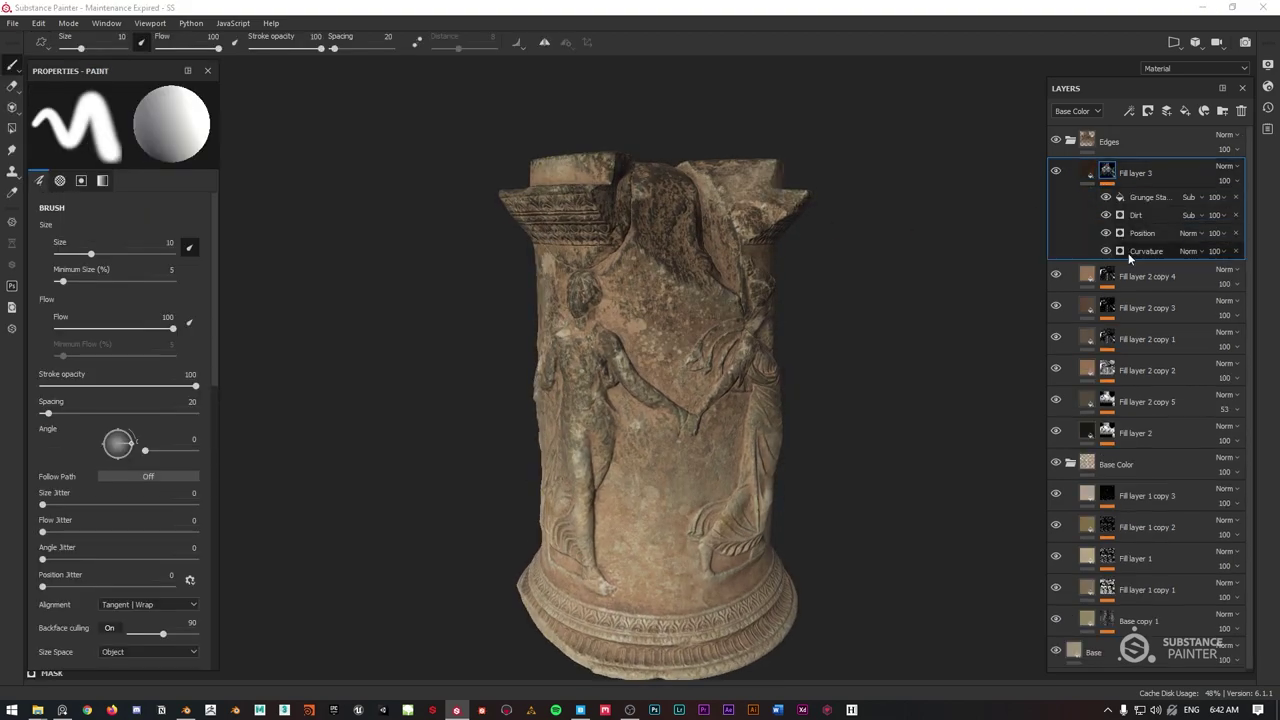
right_click(1113, 176)
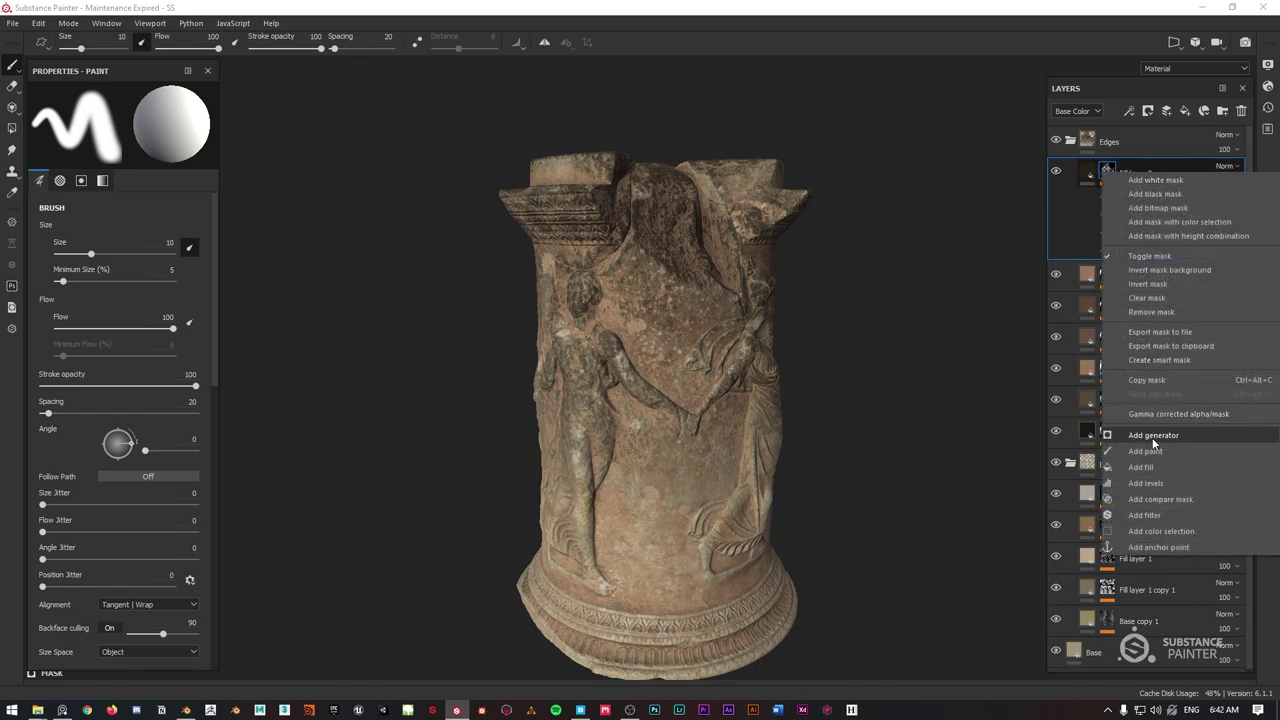
click(1148, 467)
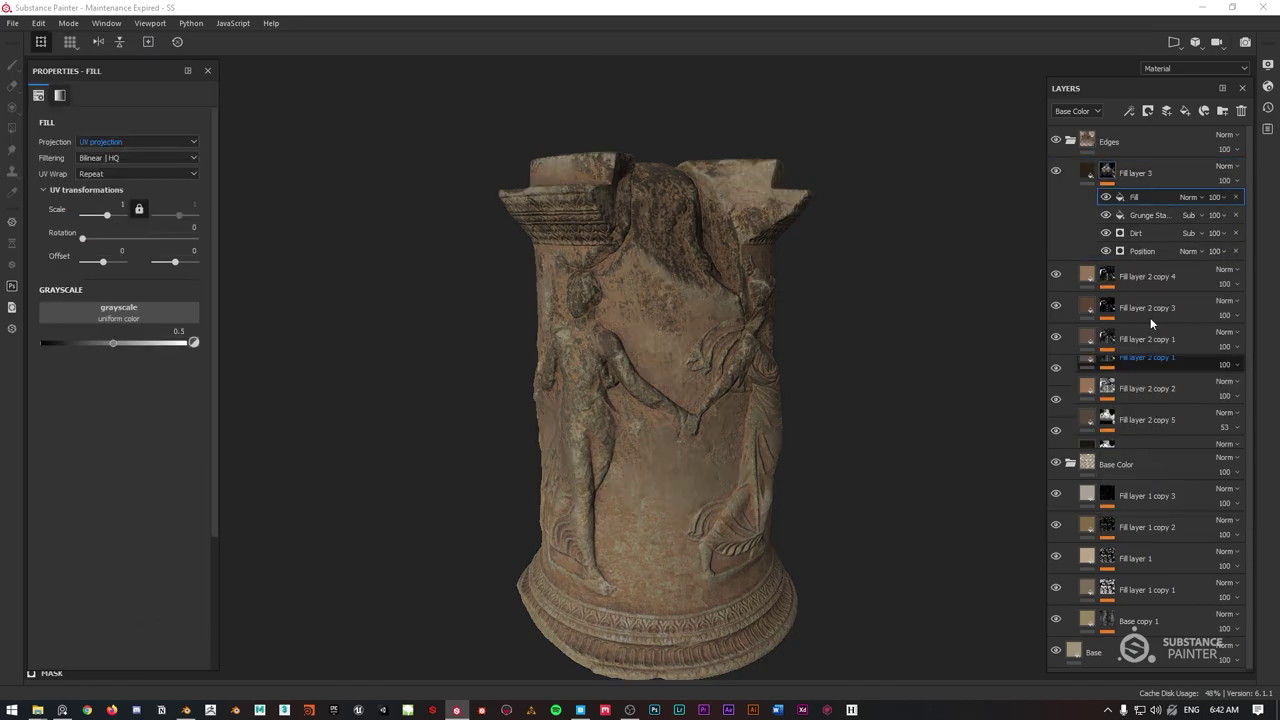
click(95, 315)
scroll(164, 432, down, 5)
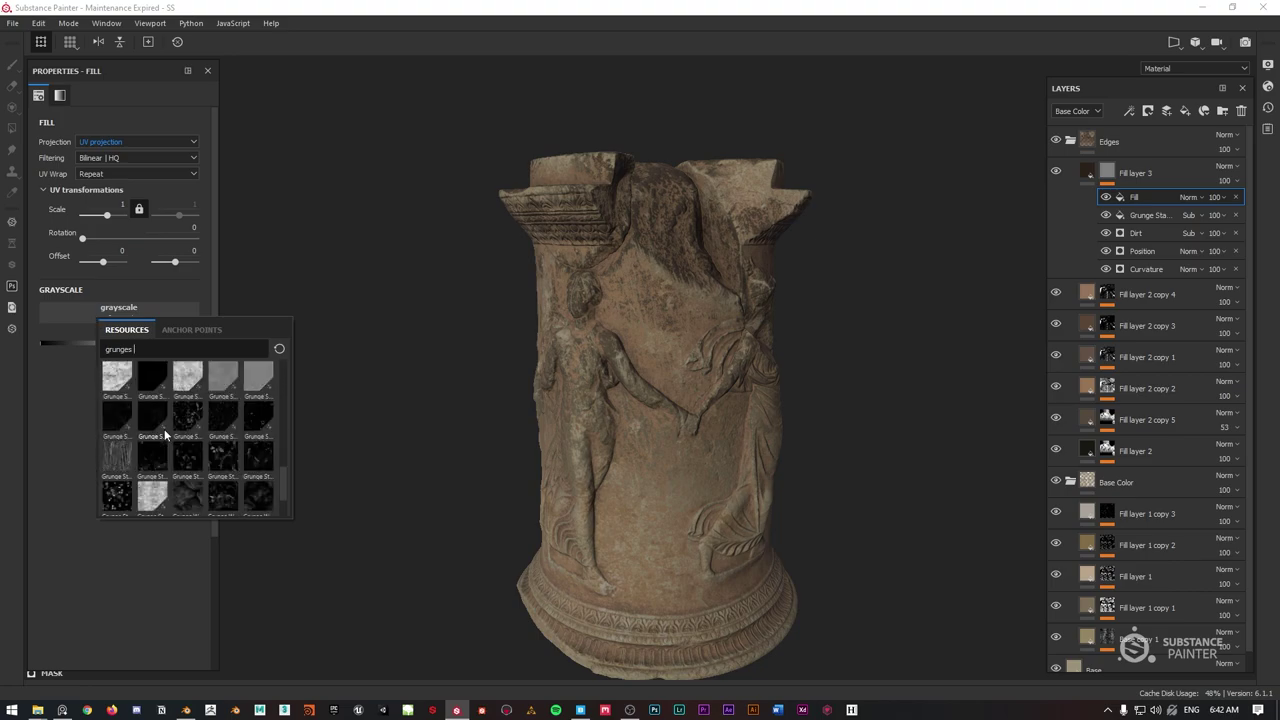
scroll(178, 431, up, 2)
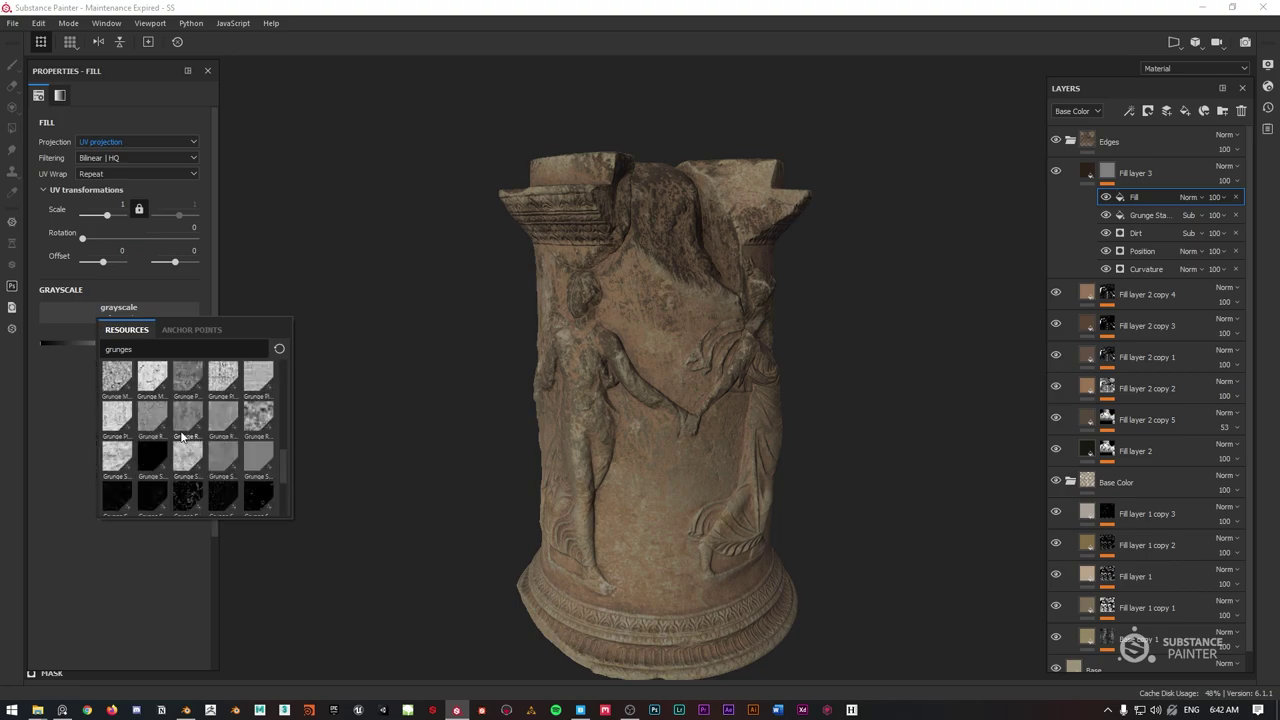
scroll(230, 440, down, 3)
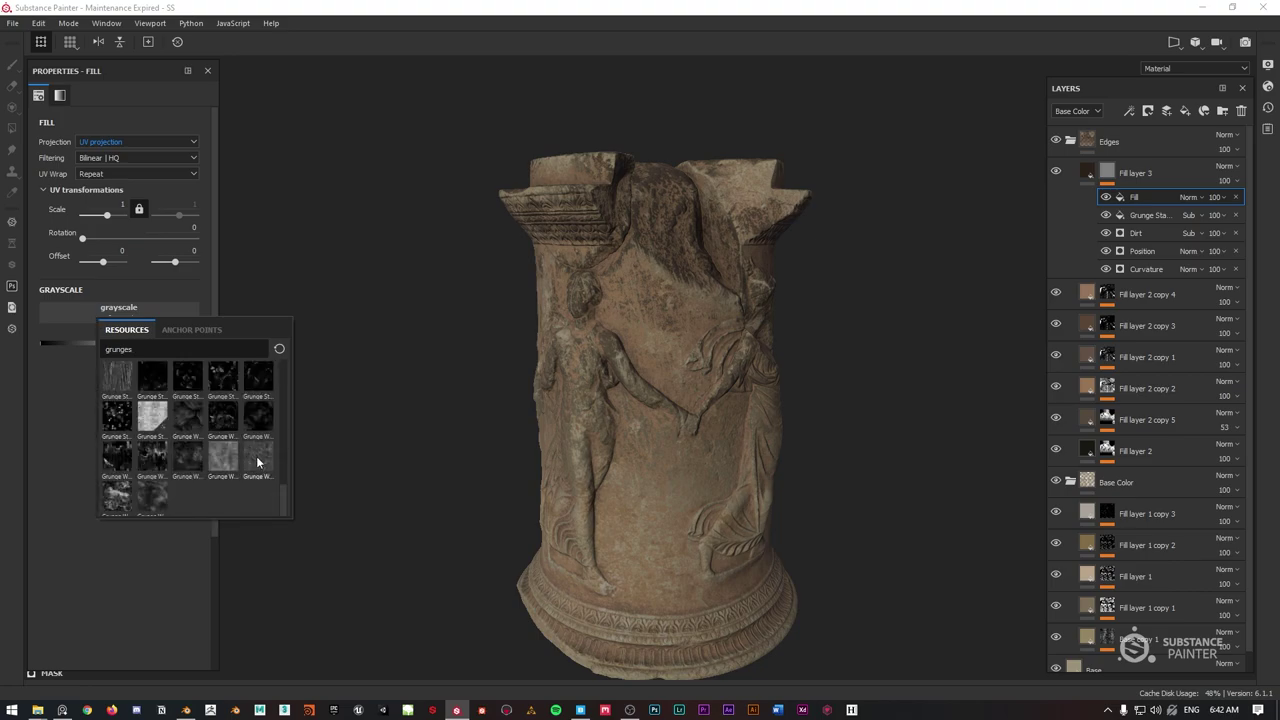
click(257, 454)
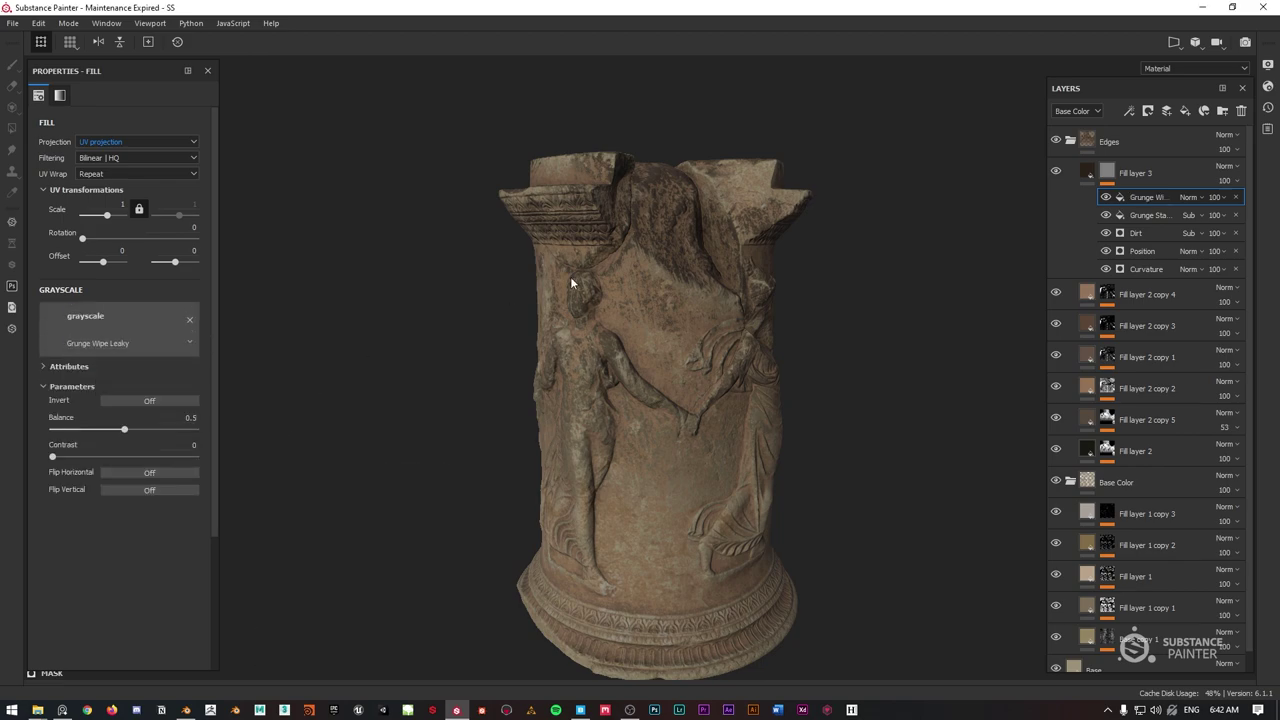
Set the Grunge Wipe Leaky fill to tri-planar projection with balance 0.65 and contrast 0.88.
click(116, 141)
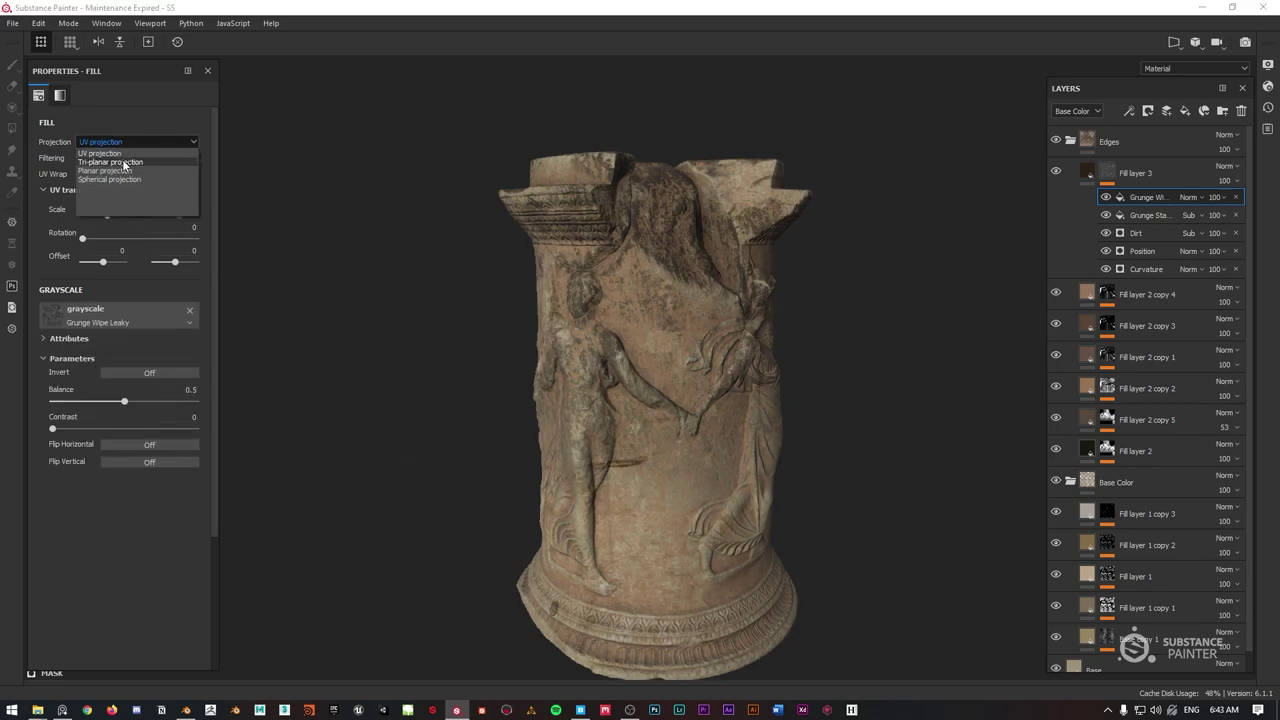
click(123, 159)
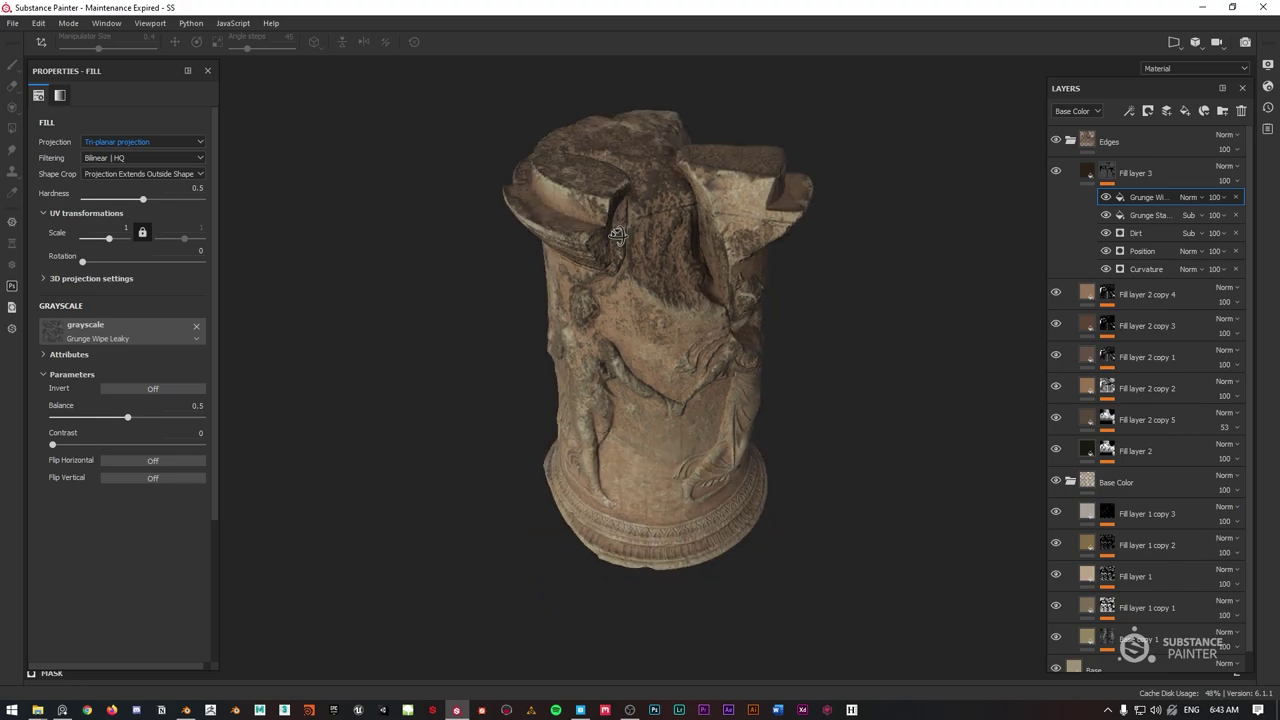
mouse_move(128, 417)
mouse_down()
mouse_move(162, 415)
mouse_move(160, 443)
mouse_move(182, 446)
mouse_move(133, 419)
mouse_move(150, 418)
mouse_up()
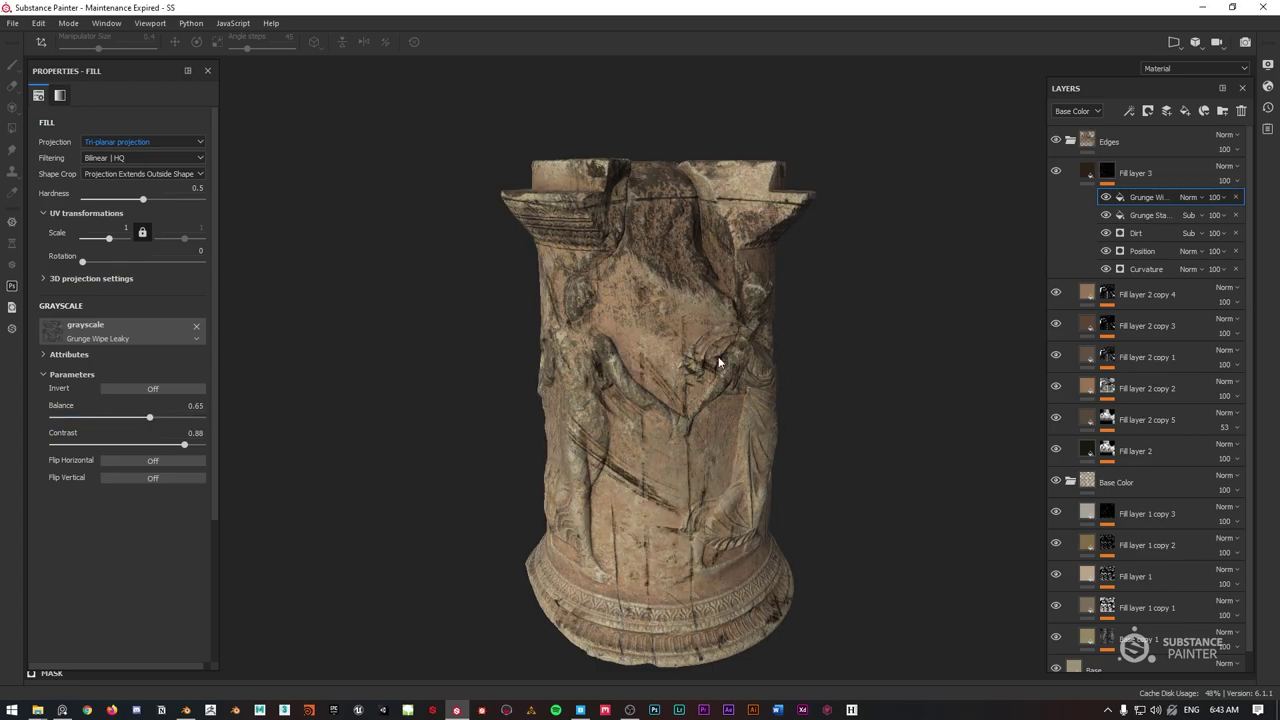
Set the Grunge Wipe Leaky fill's blend mode to Subtract and check the column from another angle.
click(1203, 198)
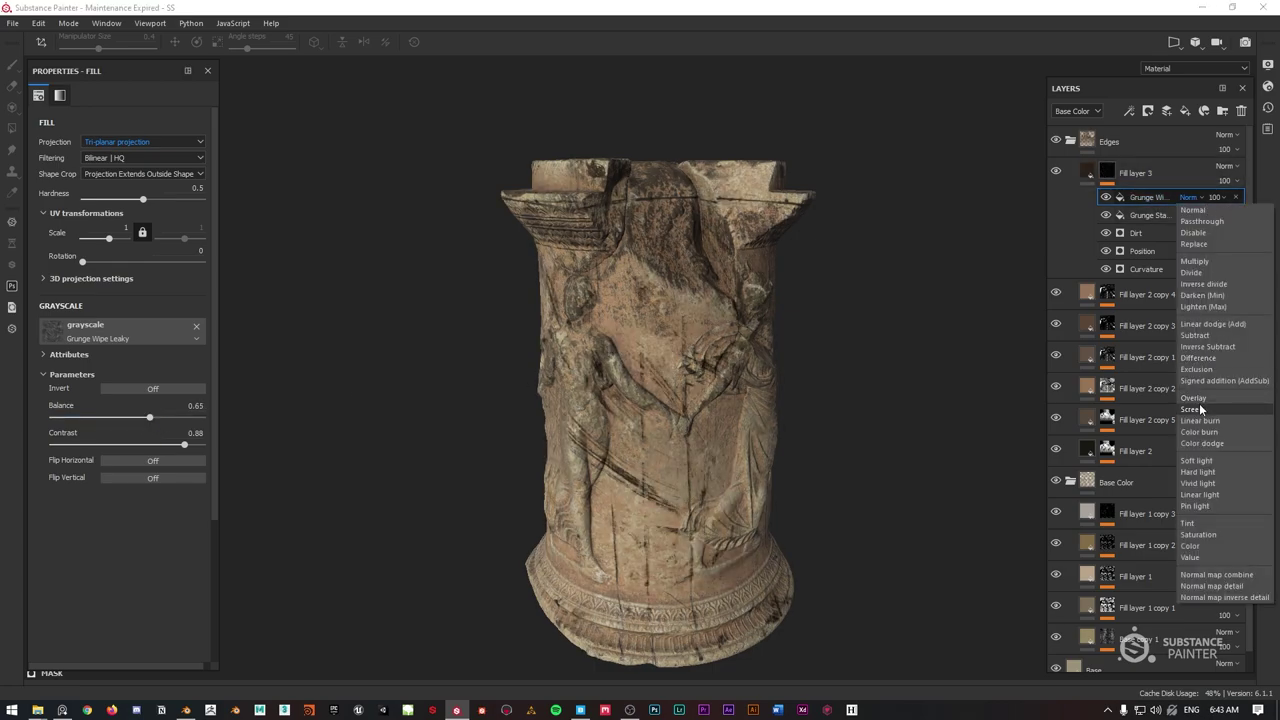
click(1210, 341)
mouse_move(730, 300)
alt+mouse_down()
mouse_move(722, 318)
mouse_move(713, 302)
alt+mouse_up()
alt+middle_drag(713, 302, 691, 274)
alt+drag(691, 274, 708, 250)
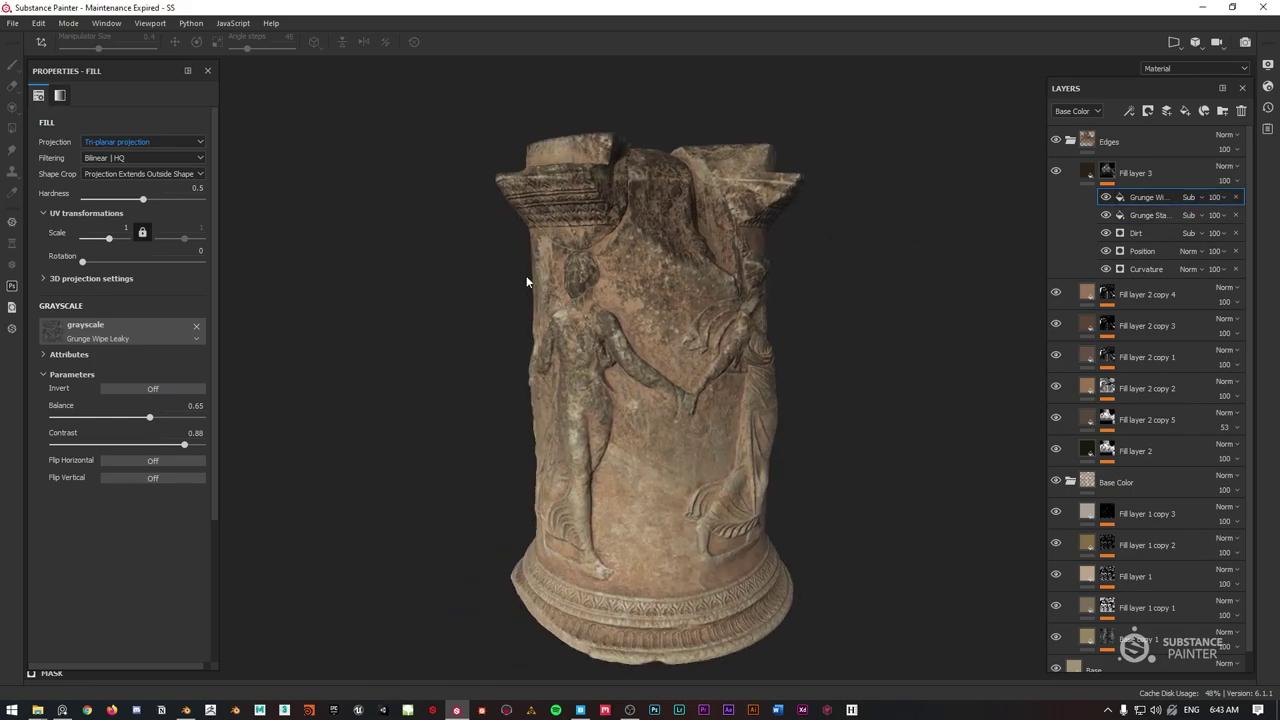
alt+drag(526, 278, 548, 300)
Add another fill at the top of Fill layer 3's mask using the Grunge Dirt Splats texture.
right_click(1106, 171)
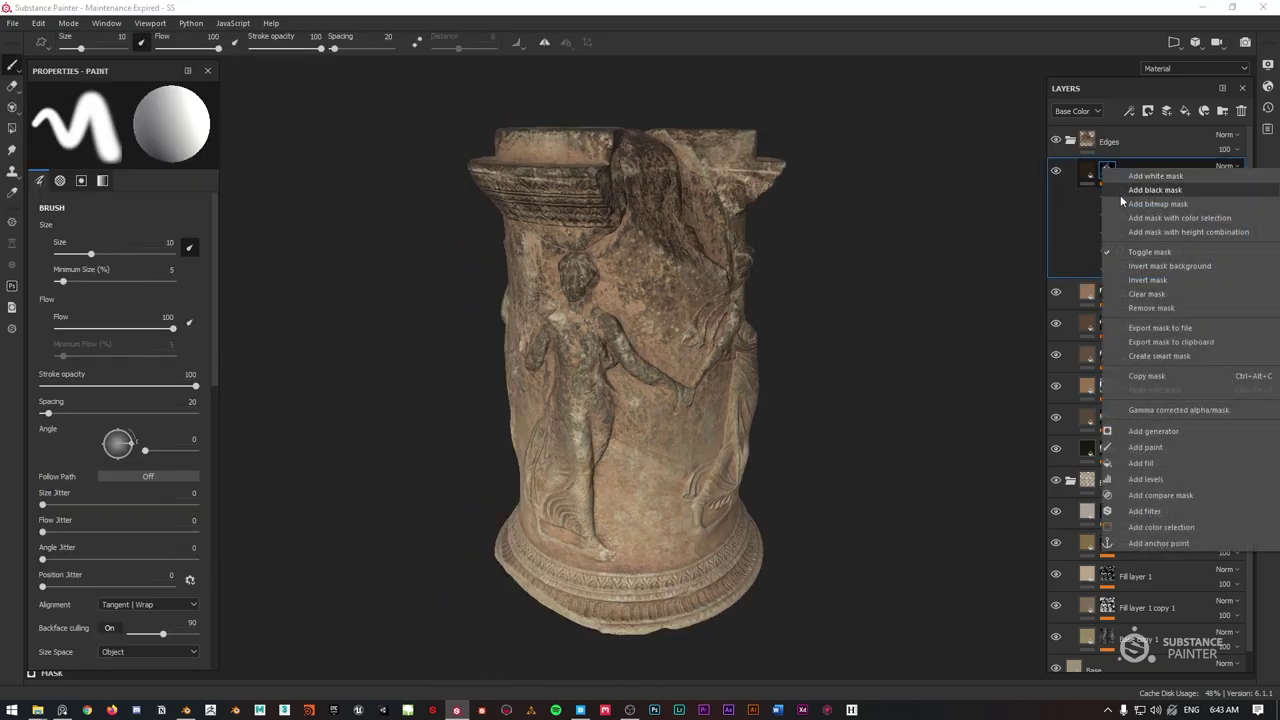
click(1148, 466)
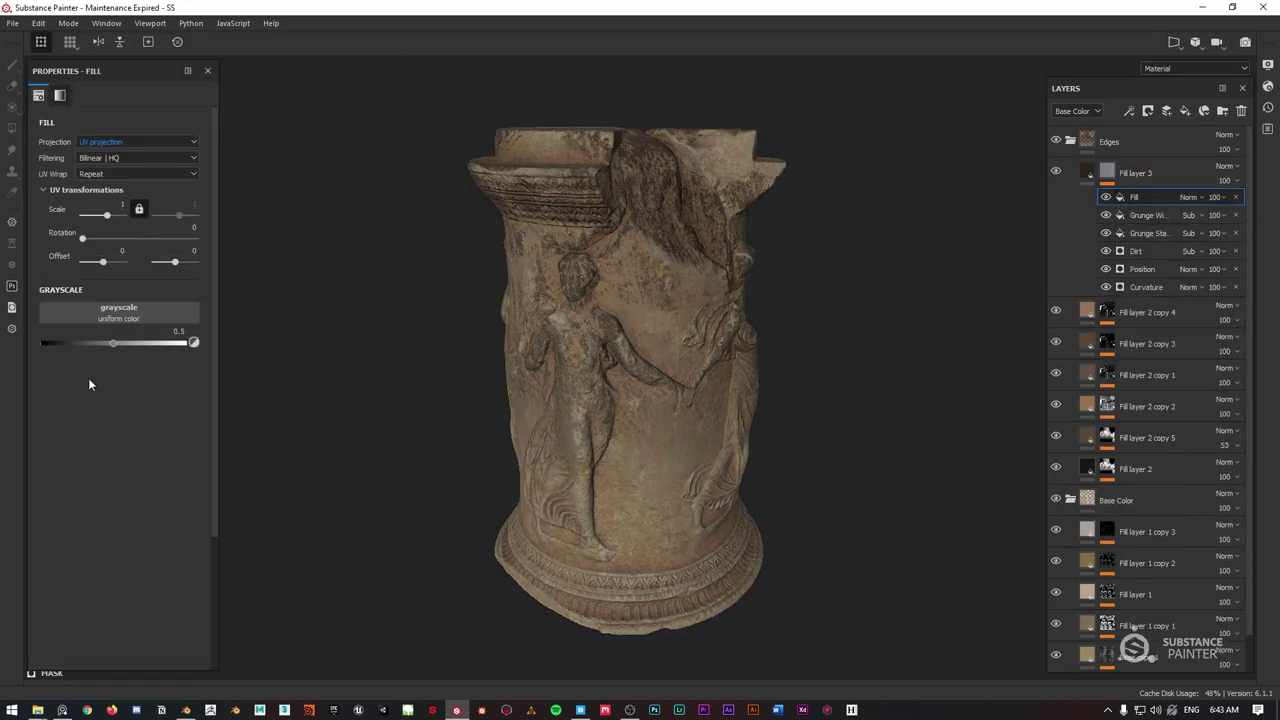
click(94, 305)
scroll(160, 403, down, 5)
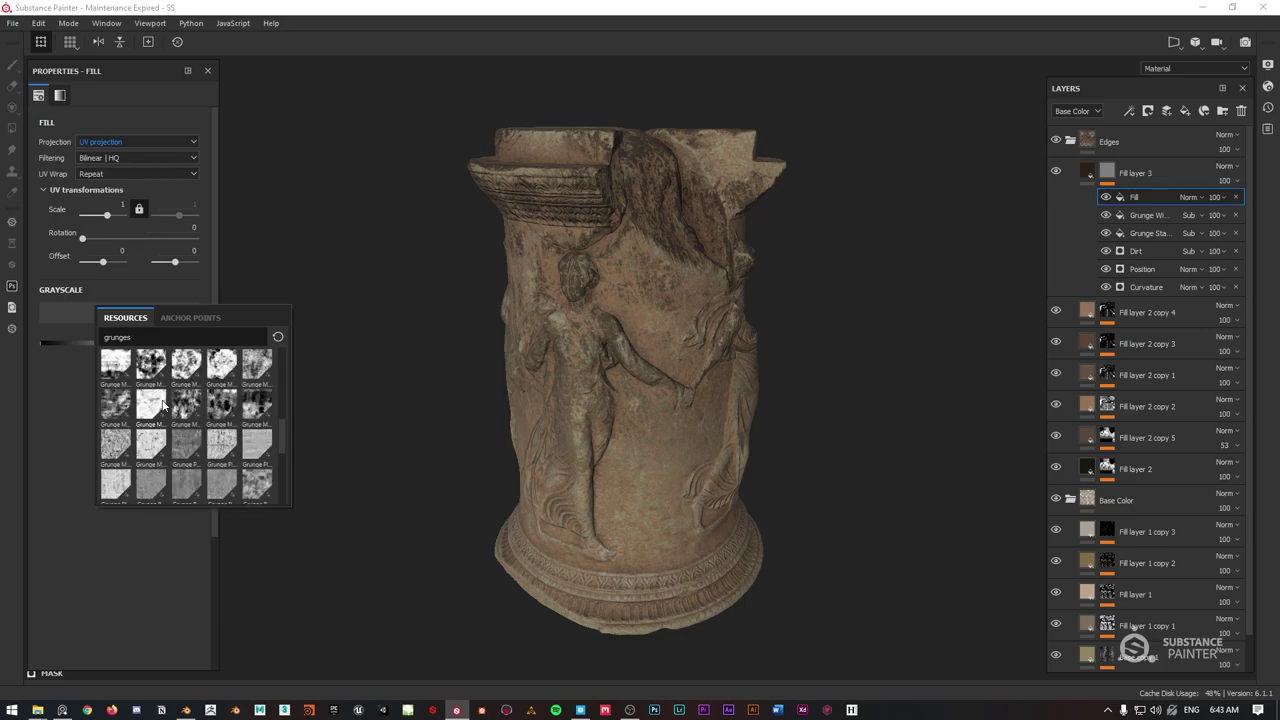
click(131, 403)
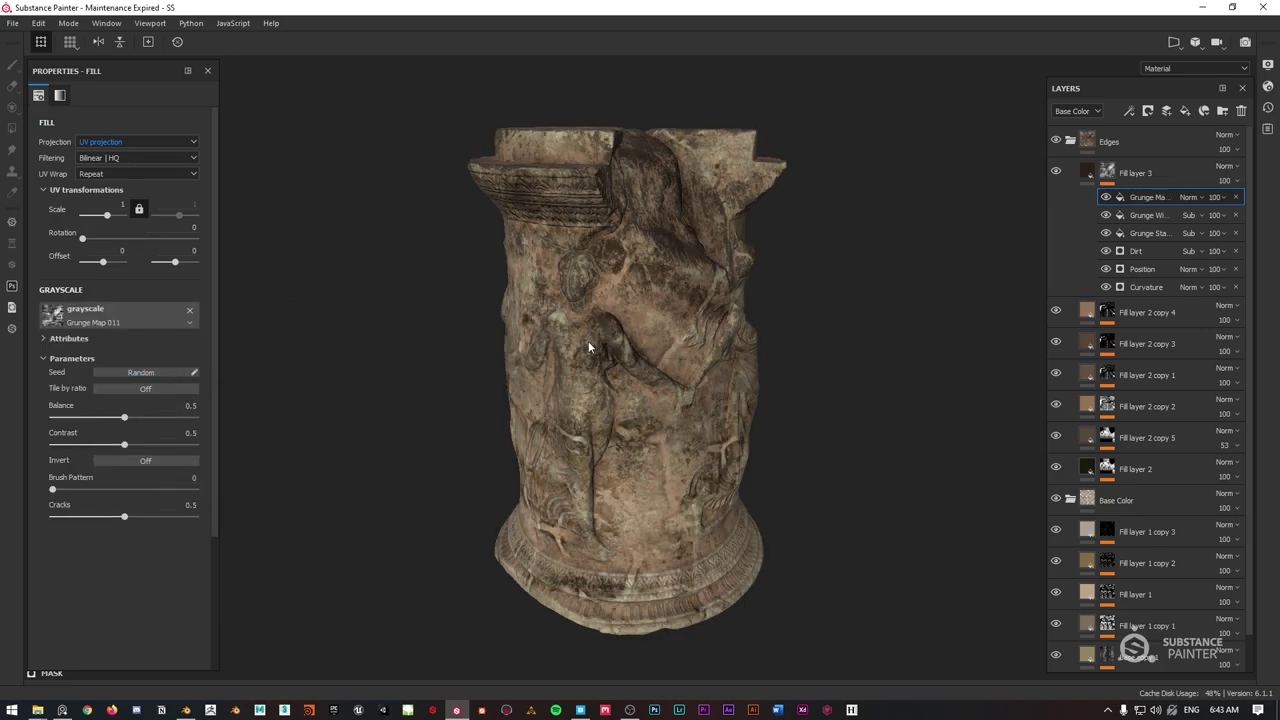
click(131, 324)
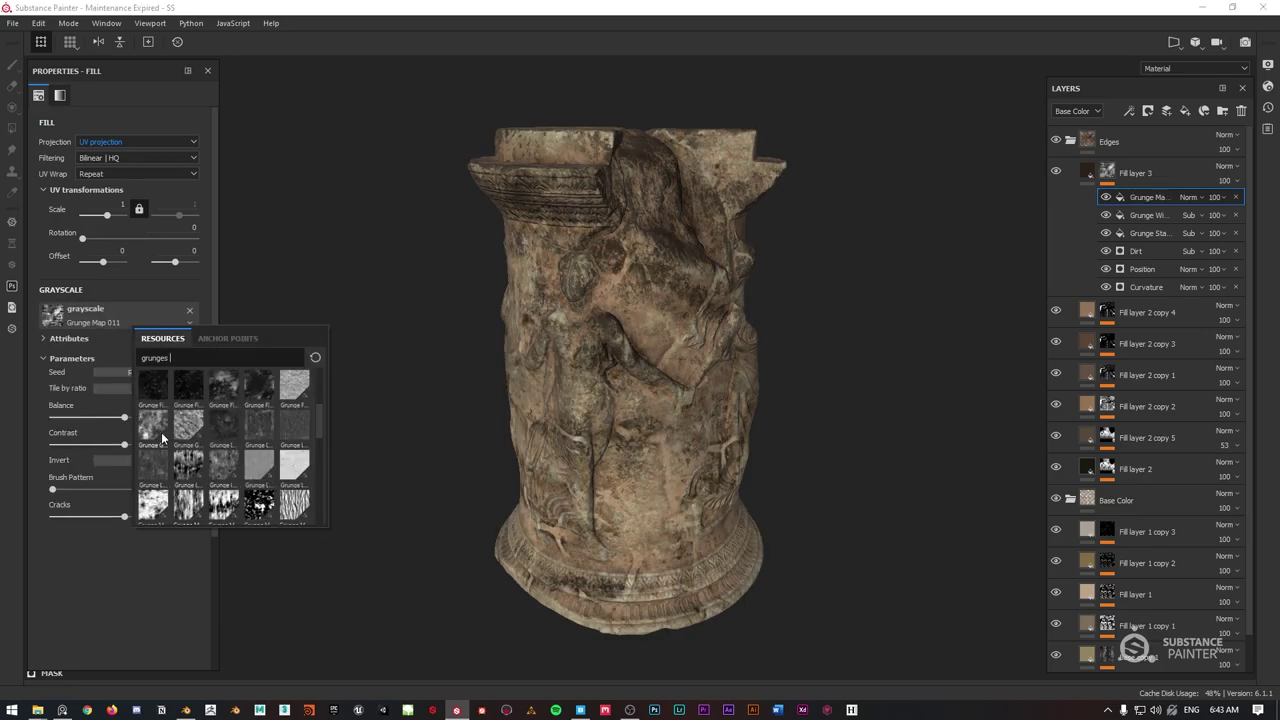
scroll(161, 440, up, 3)
click(153, 502)
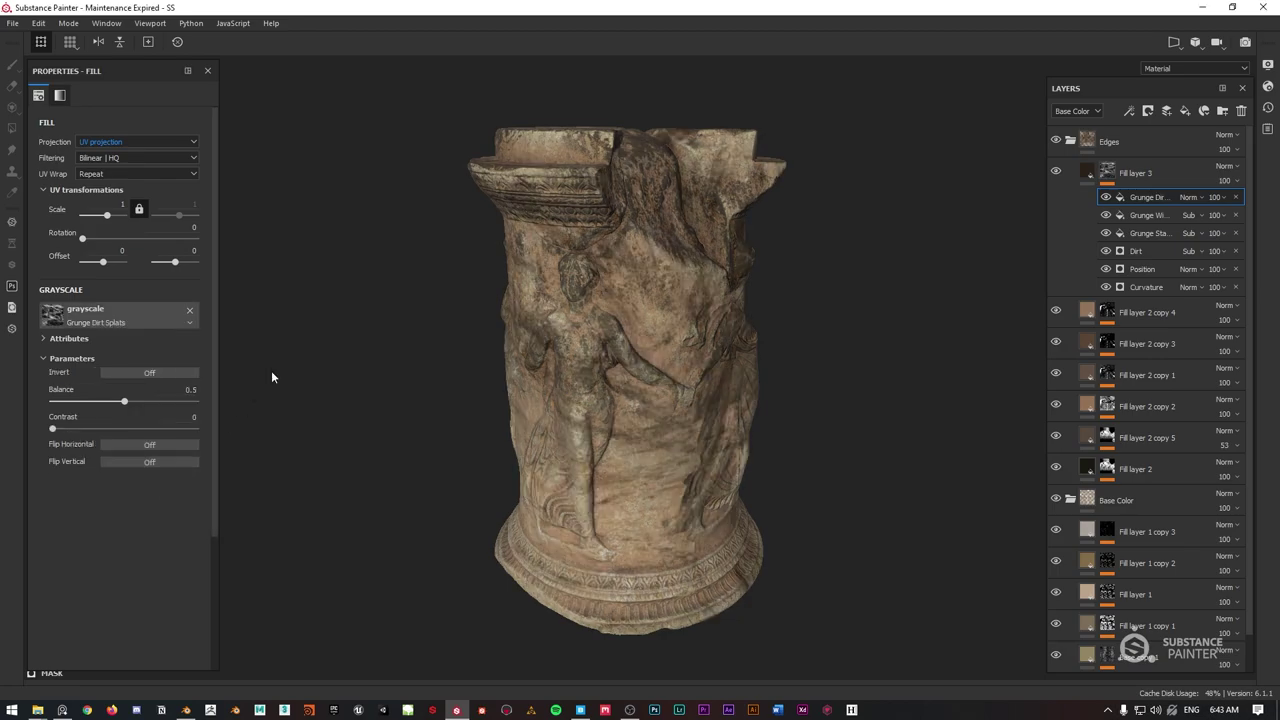
Set the Grunge Dirt Splats fill to tri-planar projection and Subtract blending, with balance 0.54 and contrast 0.91.
click(135, 141)
click(104, 160)
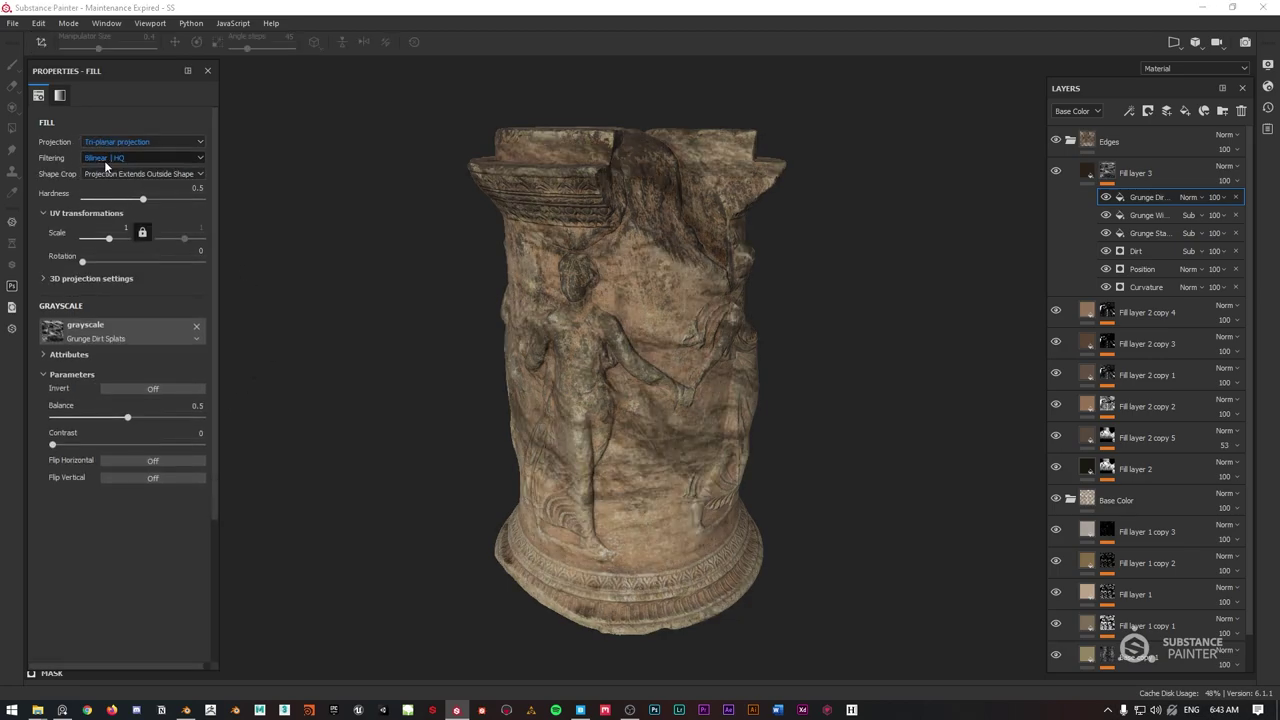
click(1213, 197)
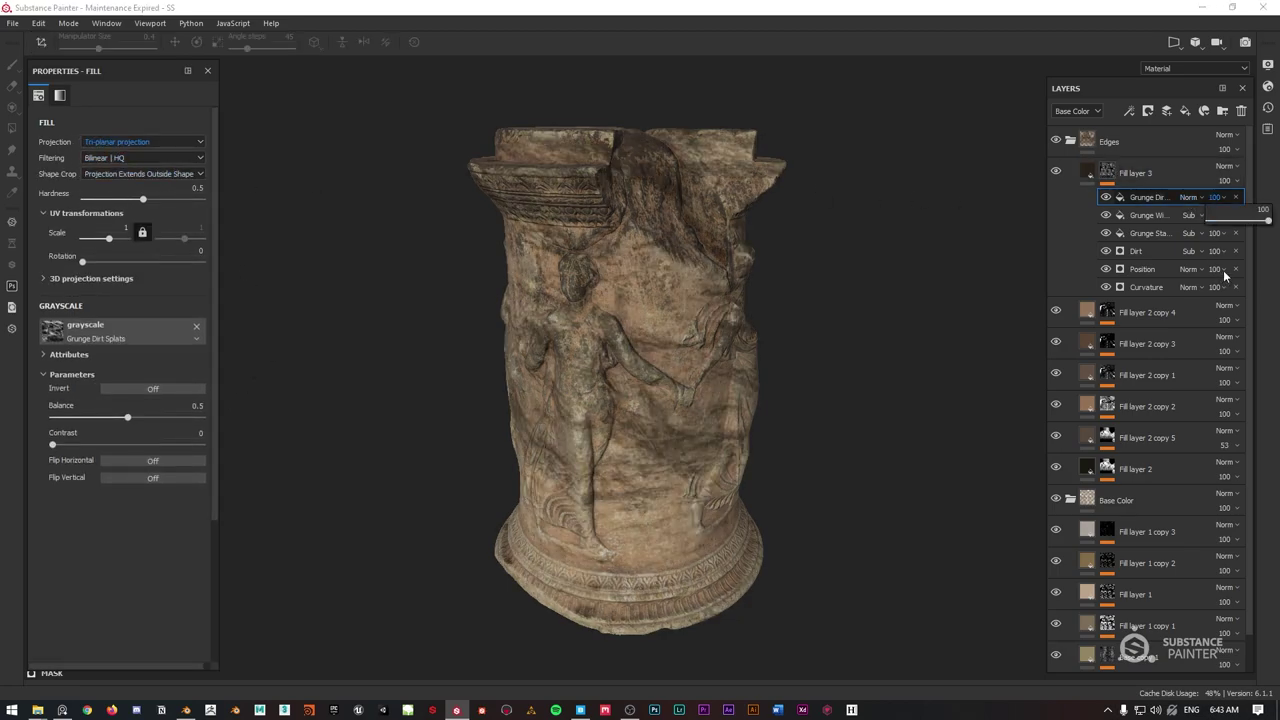
click(1202, 197)
click(1185, 337)
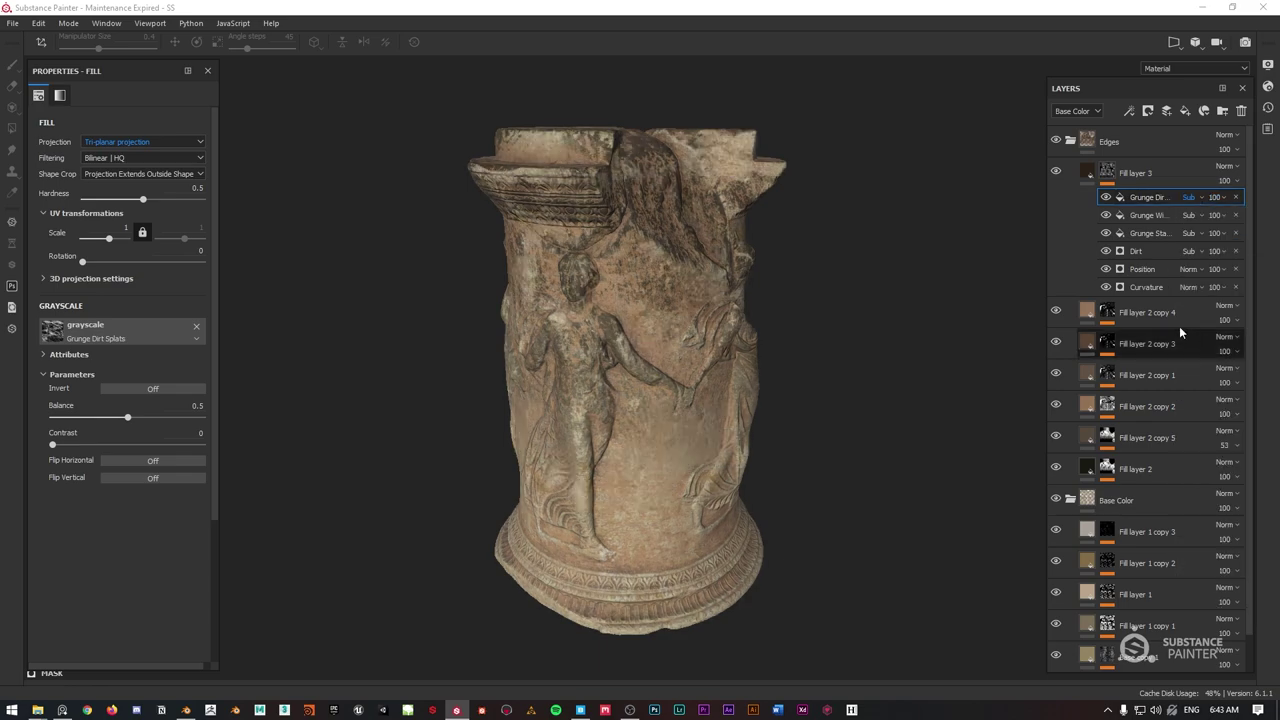
drag(133, 419, 148, 421)
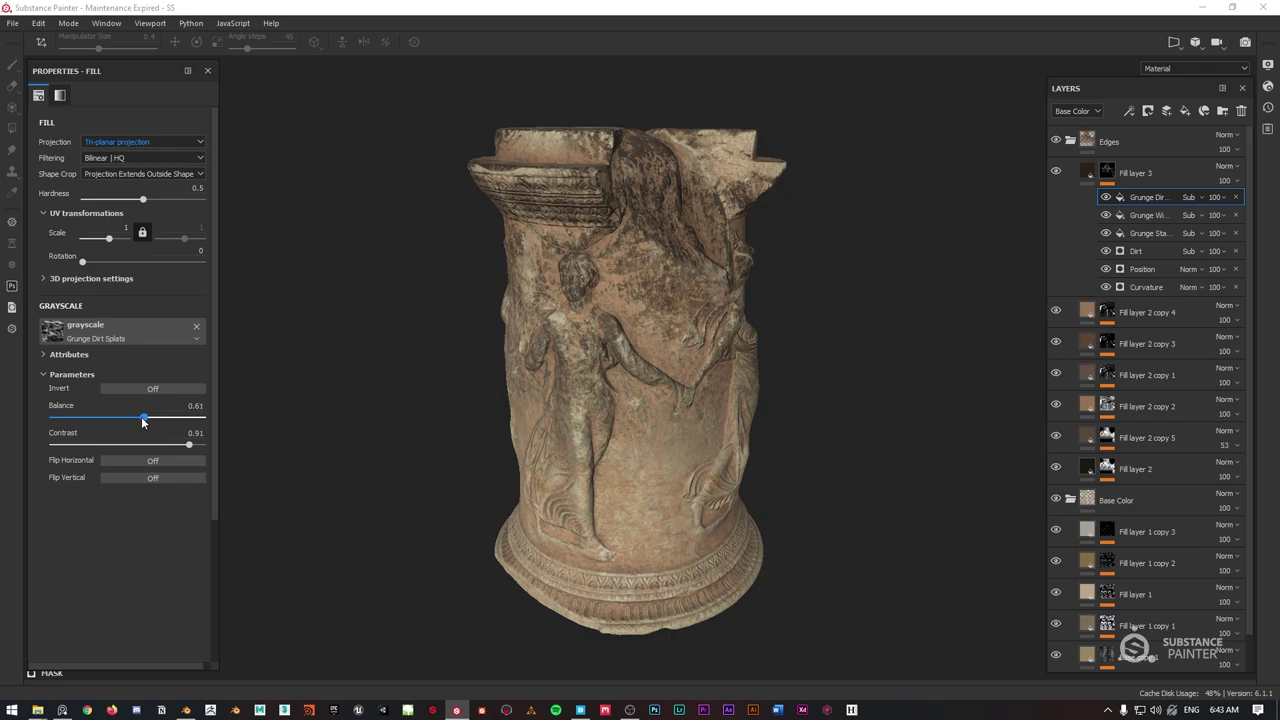
mouse_move(125, 422)
mouse_down()
mouse_move(90, 420)
mouse_move(137, 417)
mouse_up()
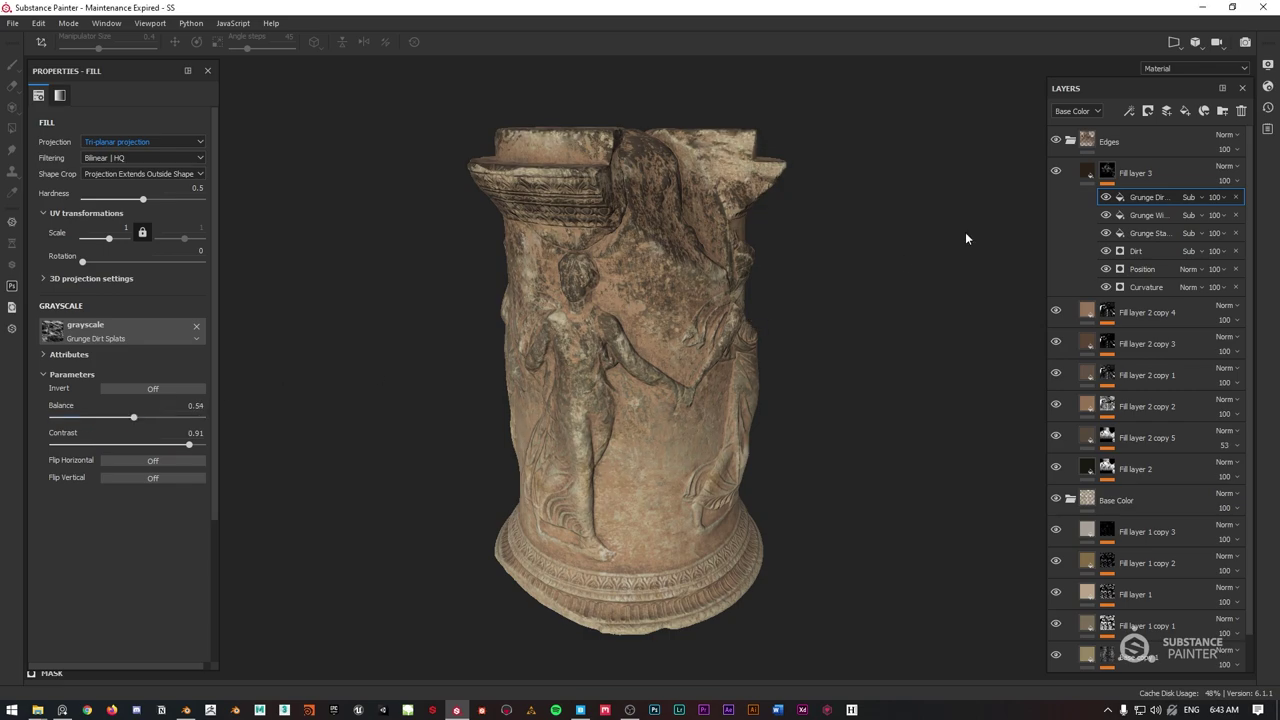
View Fill layer 3's mask on its own and compare it with the Grunge Dirt Splats fill hidden and shown.
alt+click(1106, 171)
alt+drag(918, 257, 940, 240)
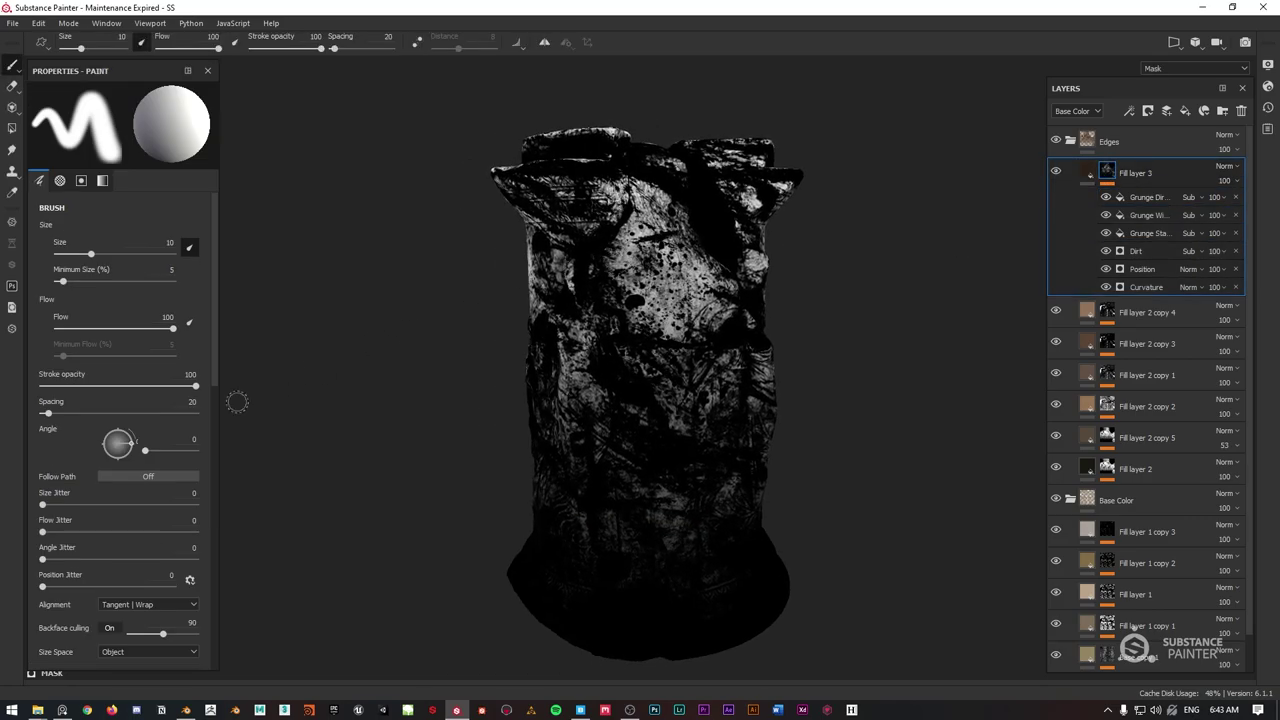
click(1145, 199)
click(1106, 198)
click(1106, 198)
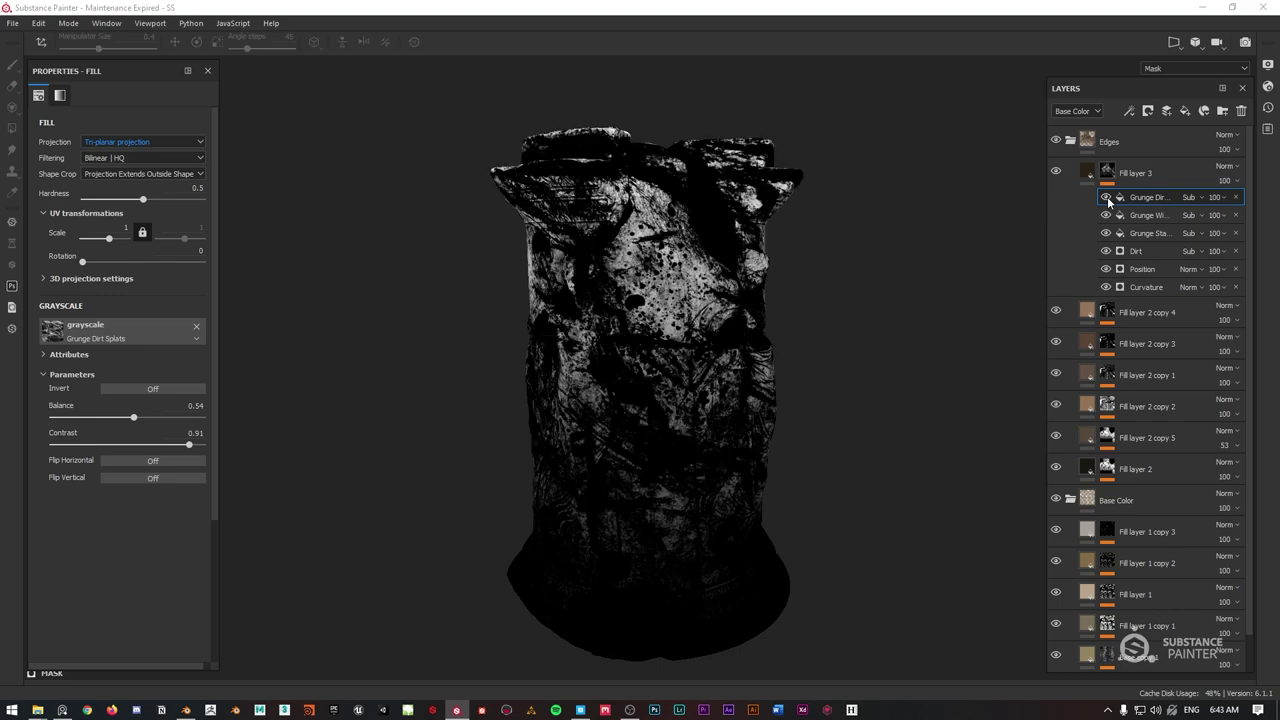
click(1106, 198)
click(1106, 198)
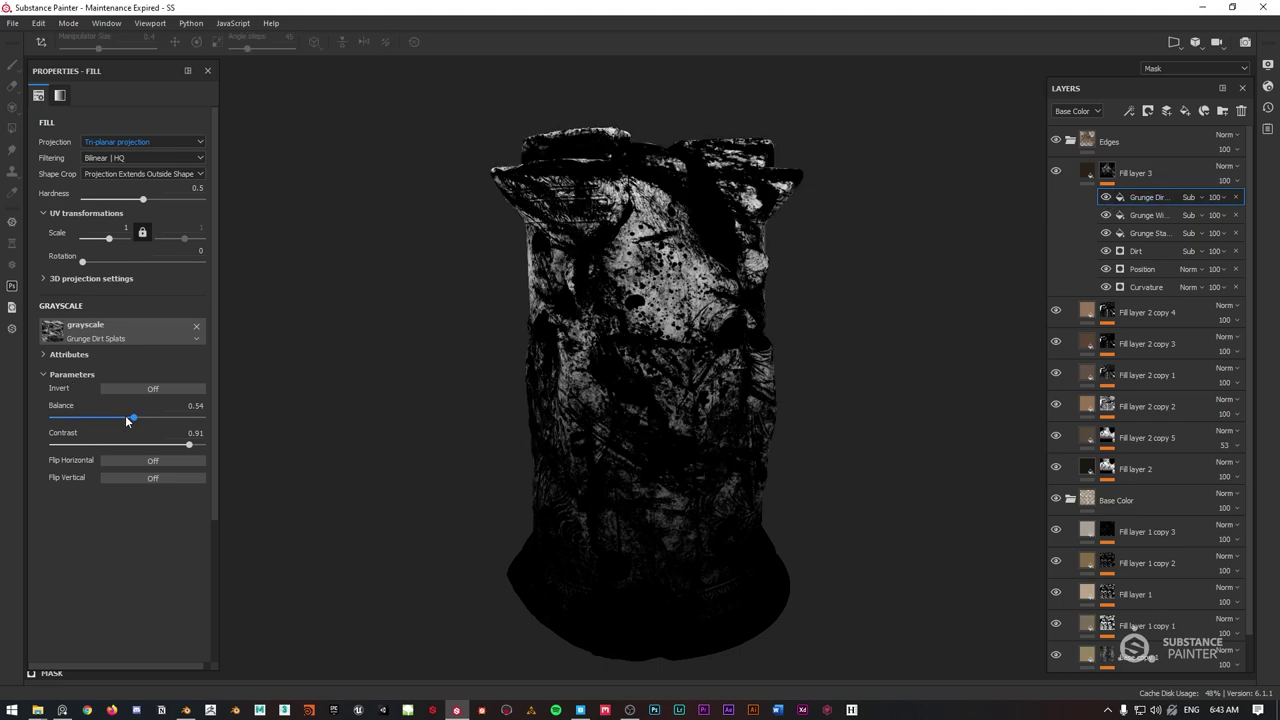
Set the Grunge Dirt Splats fill's balance to 0.32 and return to the material view to check the column.
drag(130, 417, 100, 418)
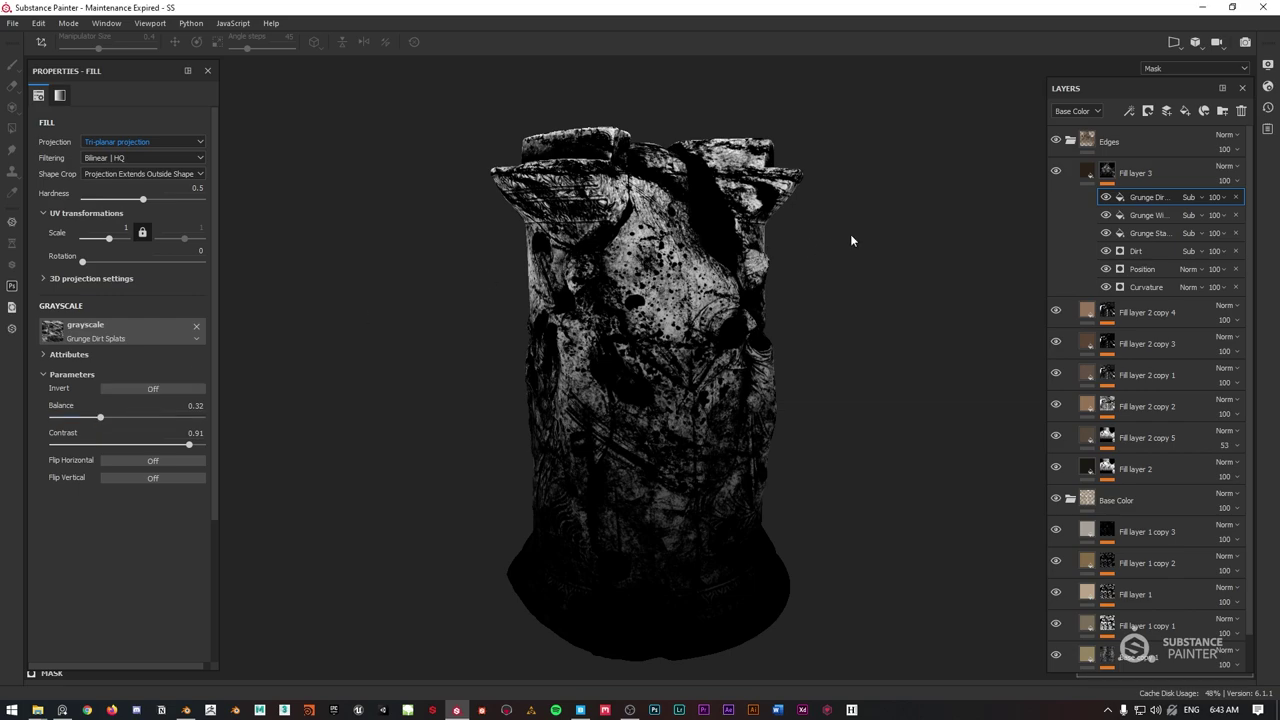
key(m)
alt+right_drag(655, 262, 712, 235)
mouse_move(712, 235)
alt+mouse_down()
mouse_move(906, 215)
mouse_move(690, 240)
alt+mouse_up()
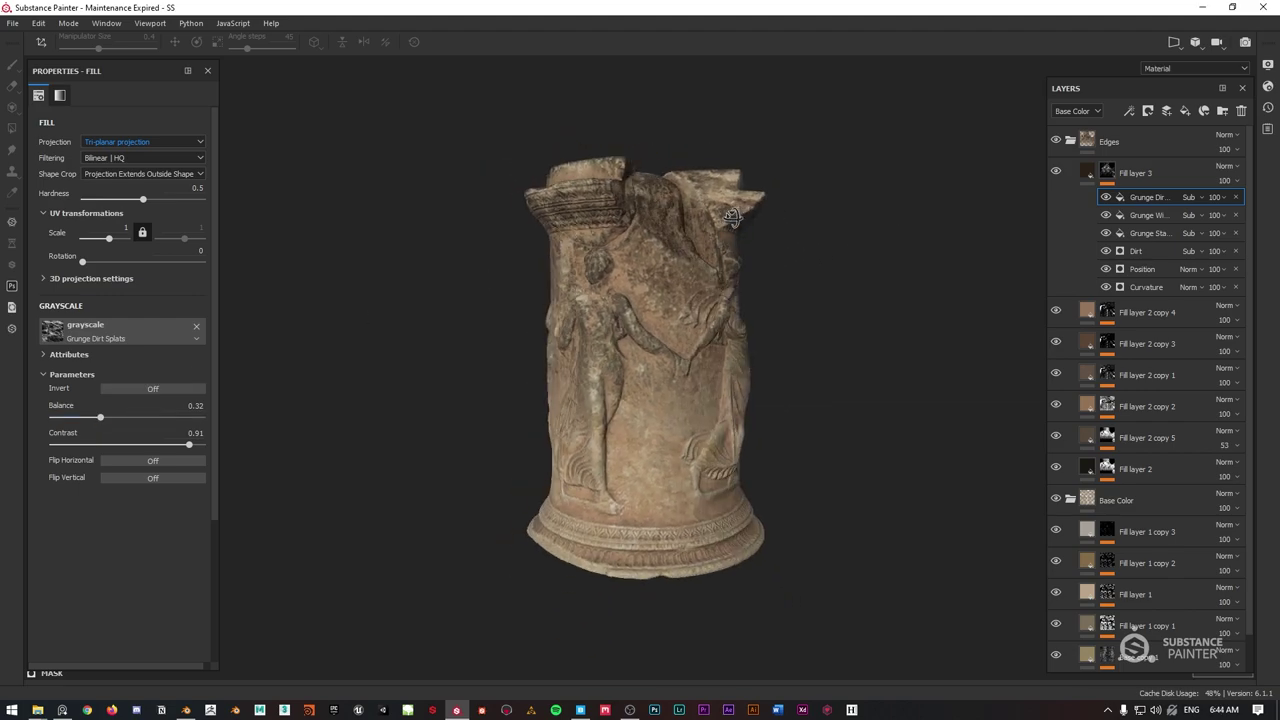
alt+right_drag(690, 240, 679, 251)
alt+drag(679, 250, 658, 266)
Collapse the Edges and Base Color folders and compare the column with each folder hidden and shown.
click(1069, 141)
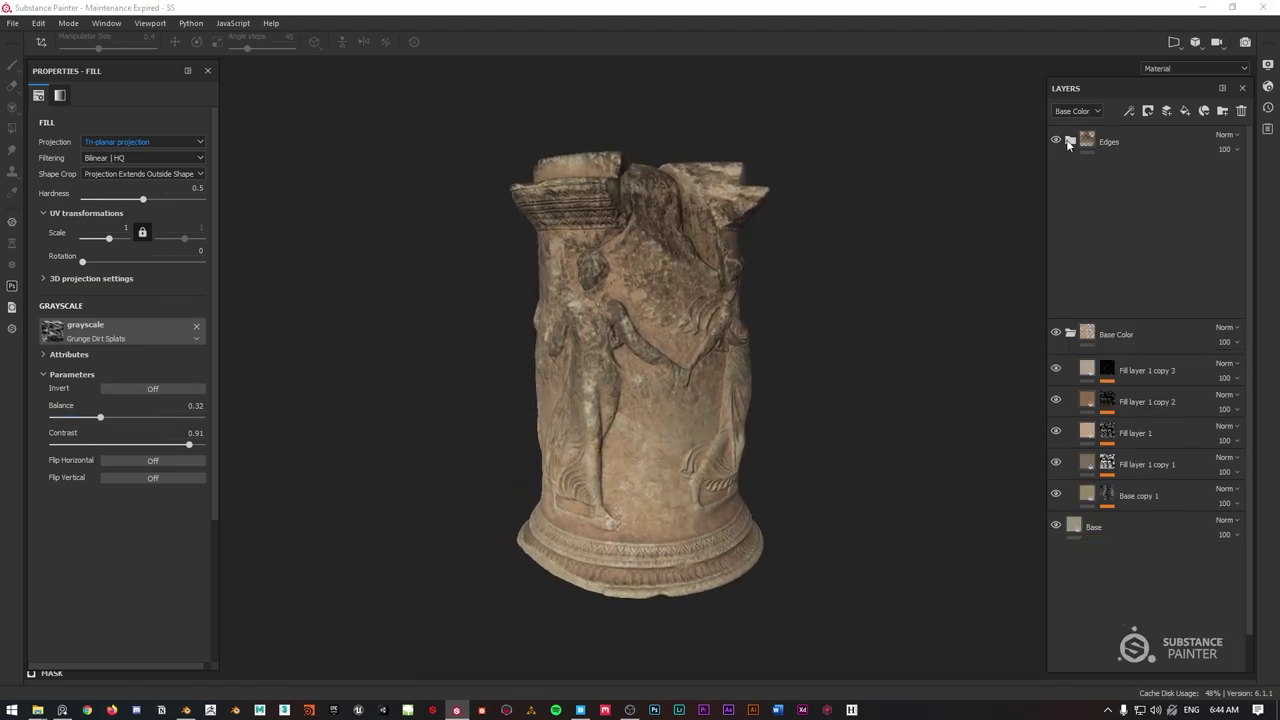
click(1055, 141)
click(1055, 141)
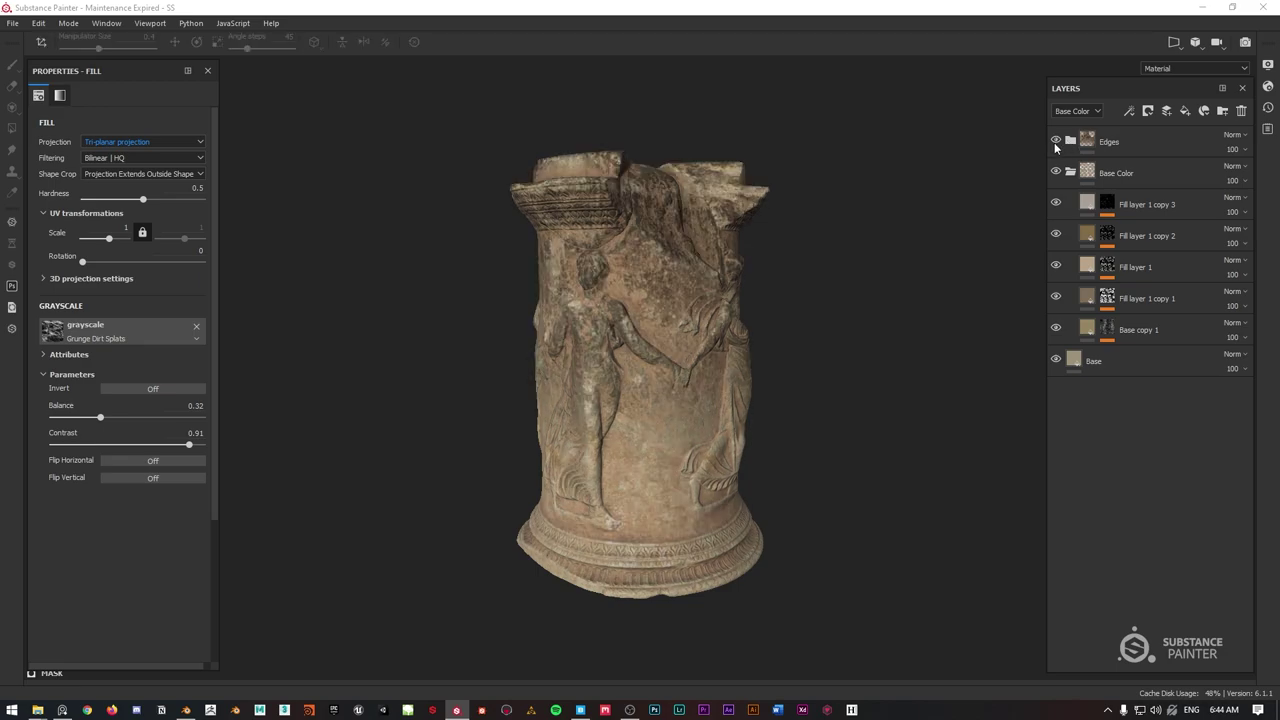
click(1055, 141)
click(1055, 141)
click(1055, 141)
click(1055, 143)
click(1056, 142)
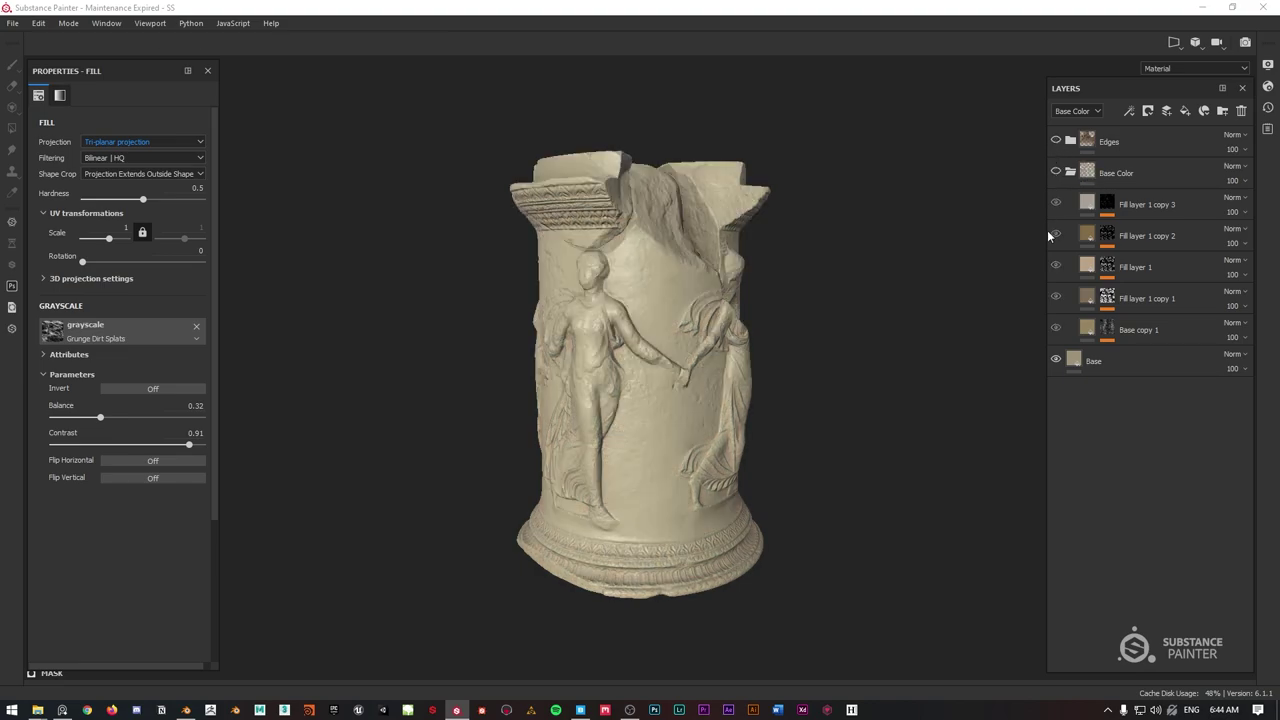
click(1070, 173)
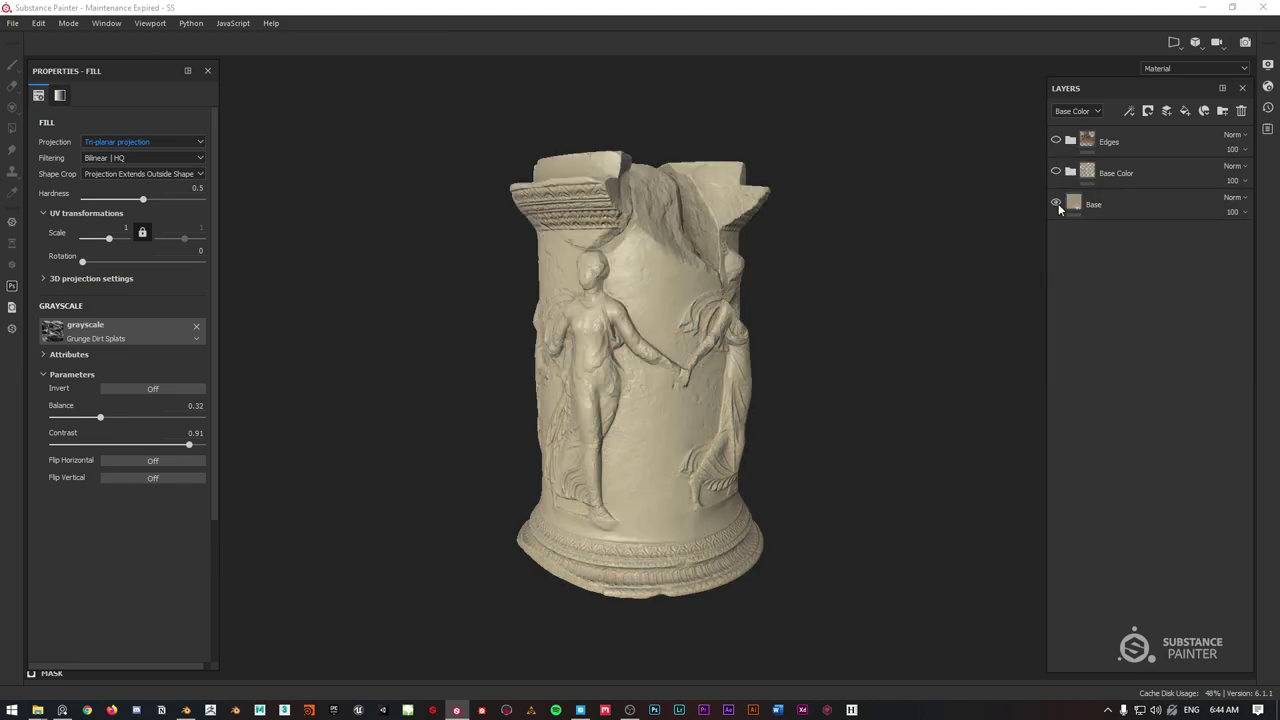
click(1056, 173)
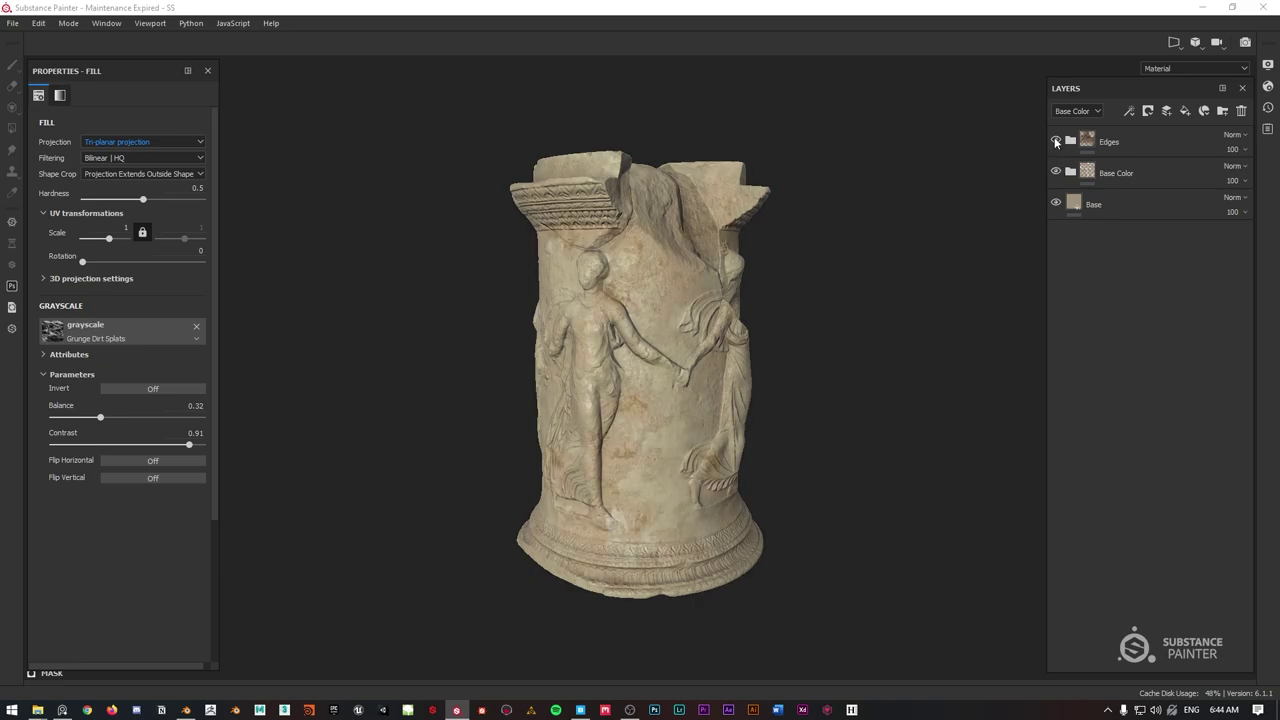
click(1056, 141)
Examine the textured column from several sides under different environment lighting angles.
mouse_move(677, 260)
alt+mouse_down()
mouse_move(612, 246)
mouse_move(803, 237)
mouse_move(471, 229)
mouse_move(534, 263)
mouse_move(575, 364)
mouse_move(897, 257)
mouse_move(630, 296)
mouse_move(499, 261)
mouse_move(369, 257)
mouse_move(700, 278)
mouse_move(672, 273)
alt+mouse_up()
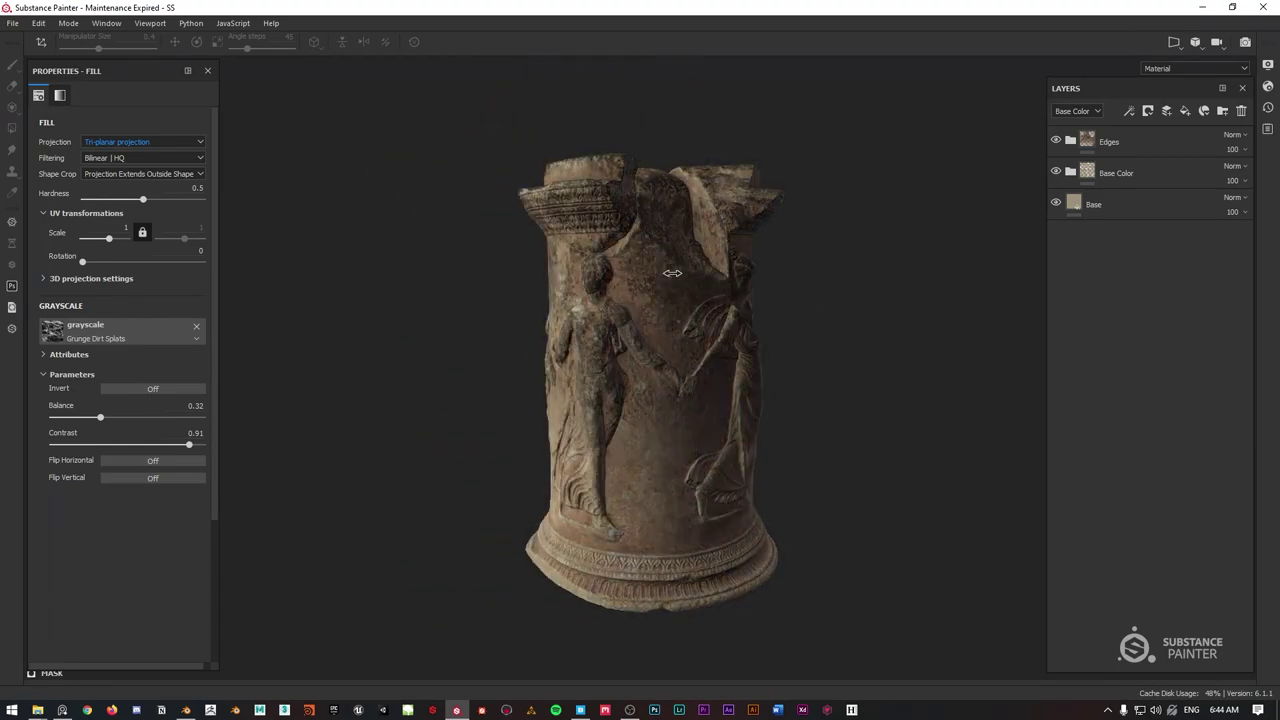
alt+right_drag(672, 273, 650, 282)
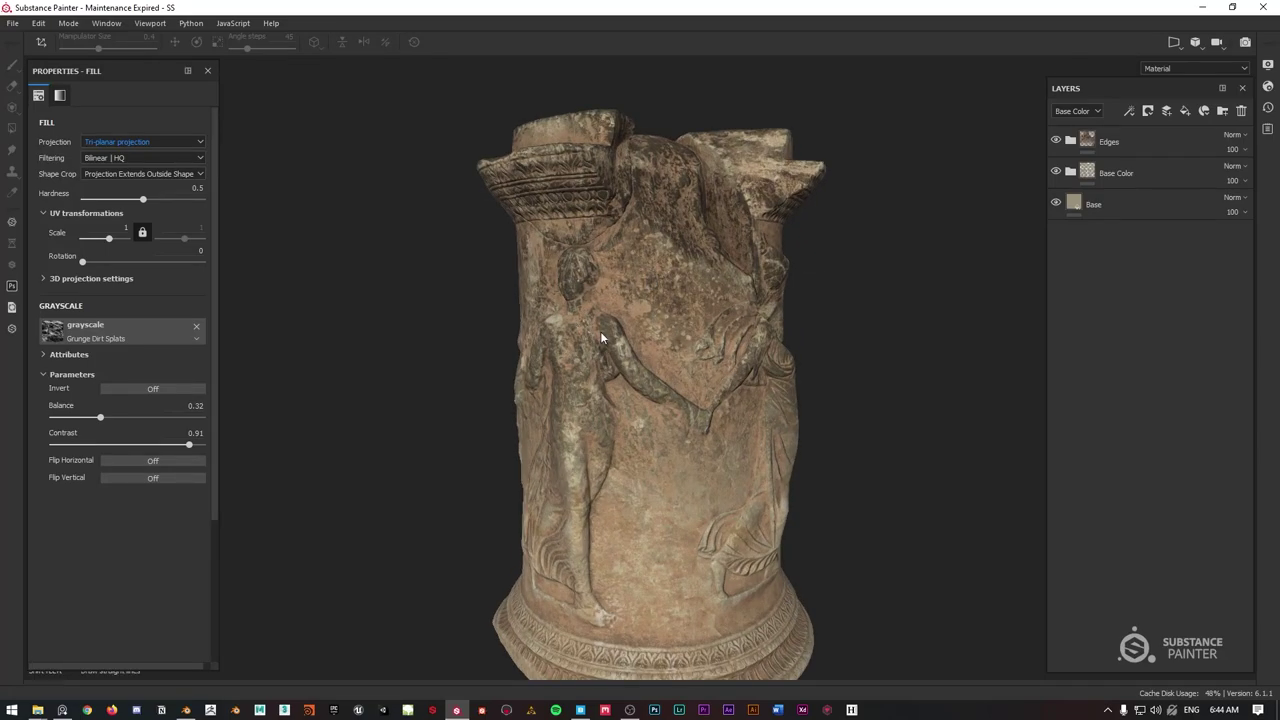
shift+right_drag(600, 338, 585, 309)
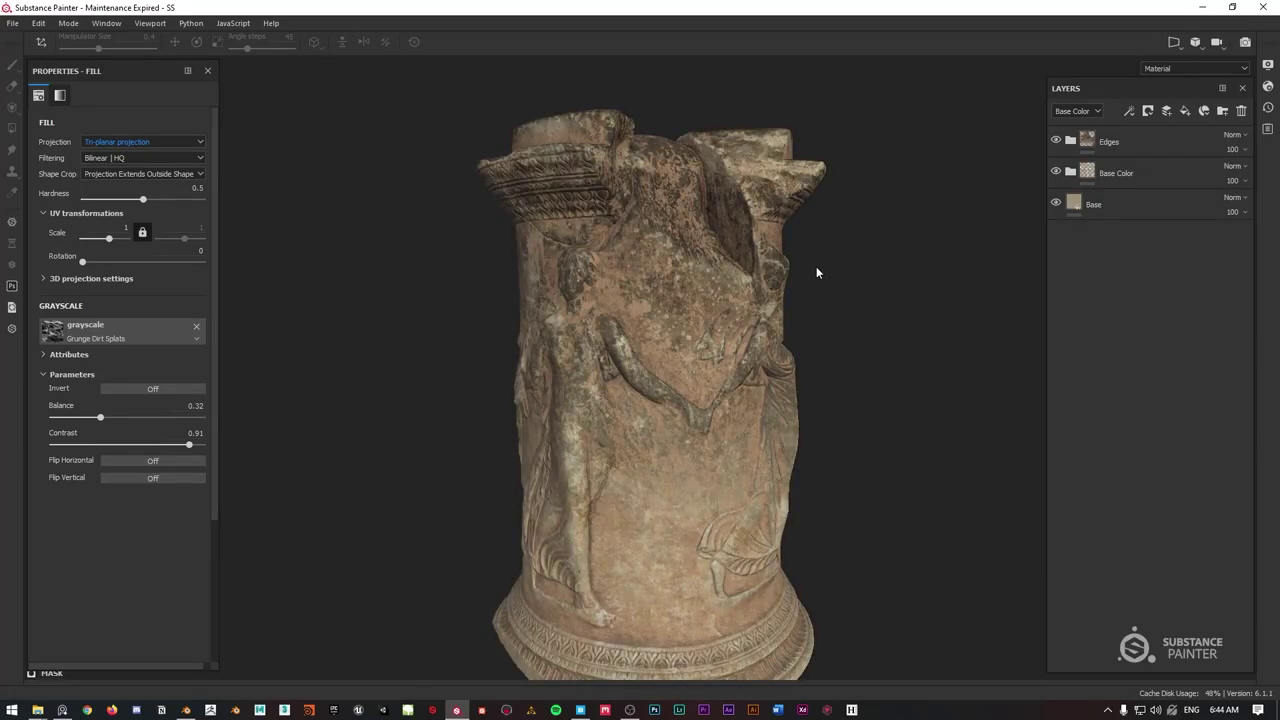
alt+drag(816, 272, 755, 288)
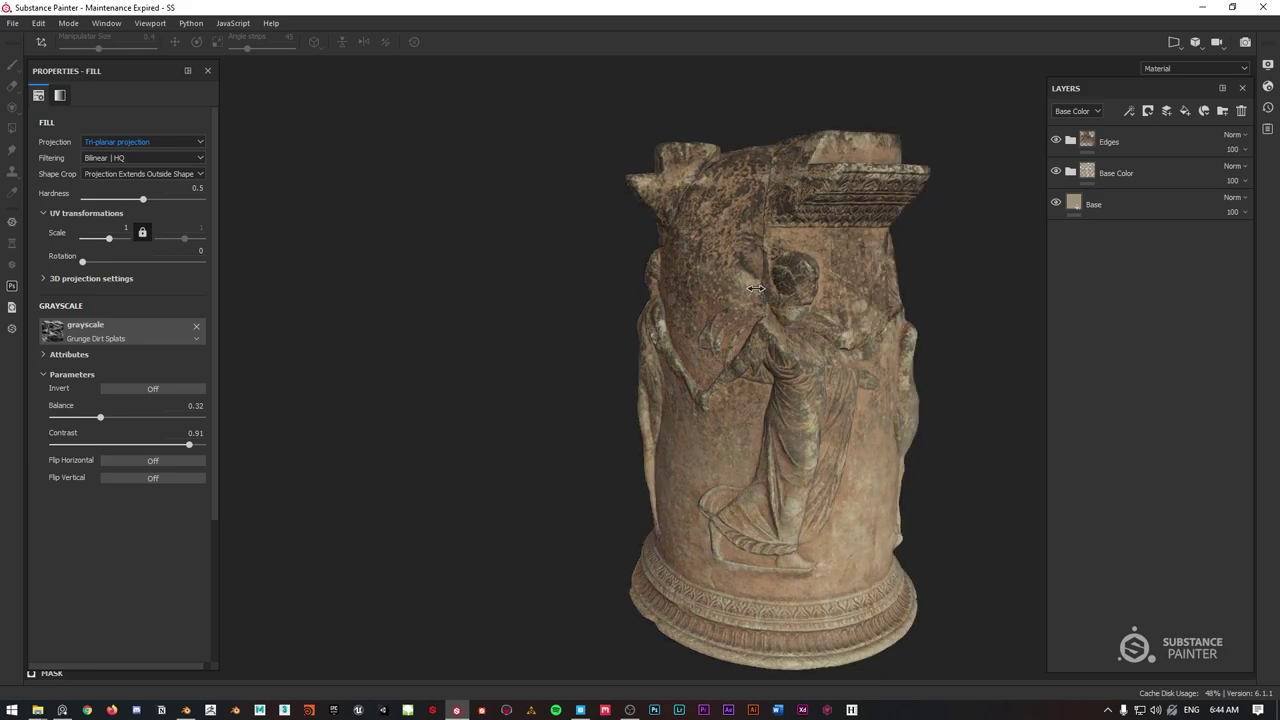
shift+right_drag(756, 288, 822, 320)
alt+drag(806, 393, 577, 453)
mouse_move(579, 309)
alt+mouse_down()
mouse_move(800, 300)
mouse_move(575, 310)
alt+mouse_up()
mouse_move(575, 310)
shift+right_down()
mouse_move(640, 316)
mouse_move(561, 316)
shift+right_up()
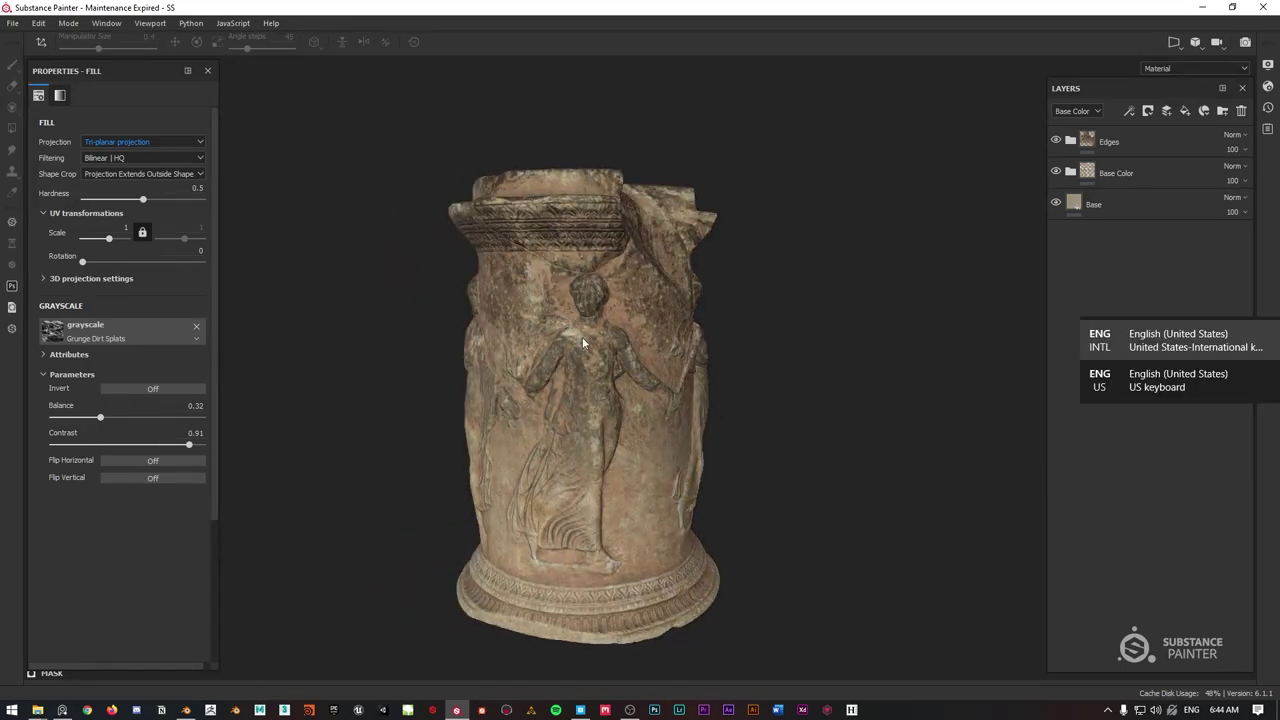
alt+drag(627, 333, 703, 219)
alt+drag(835, 265, 683, 270)
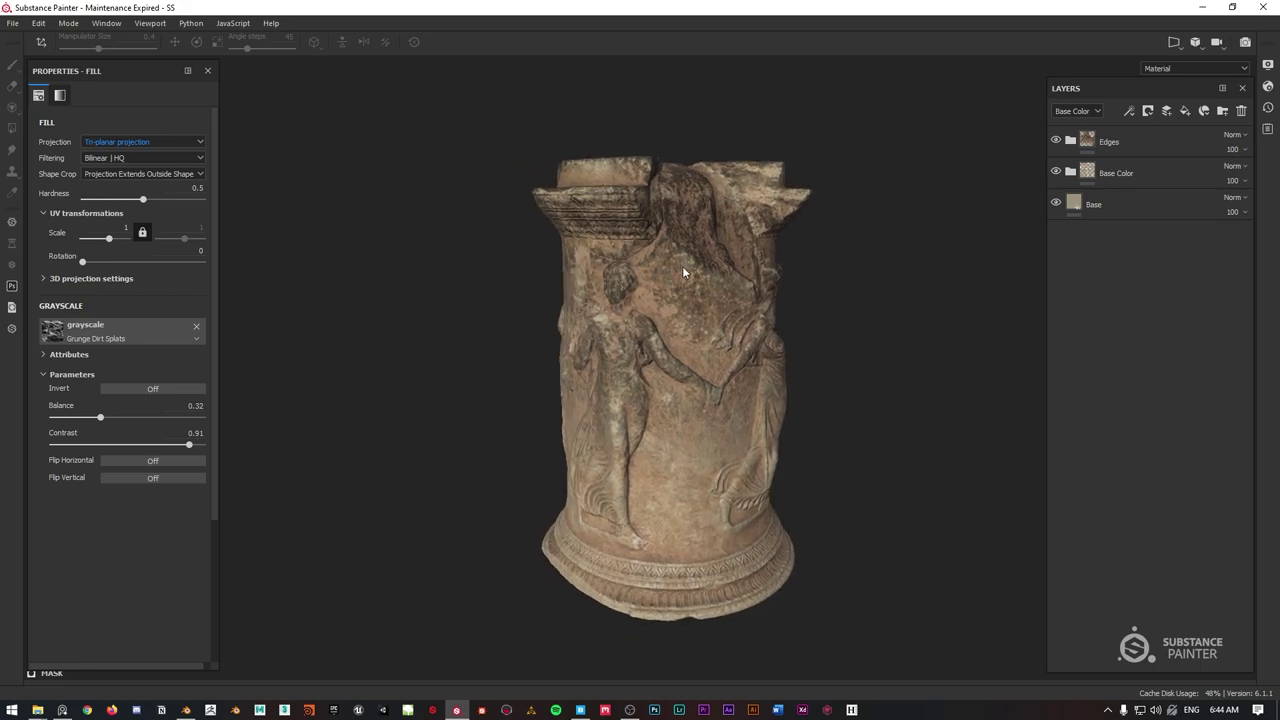
Examine the lower relief figures and the decorated base moldings of the column up close.
scroll(752, 463, up, 3)
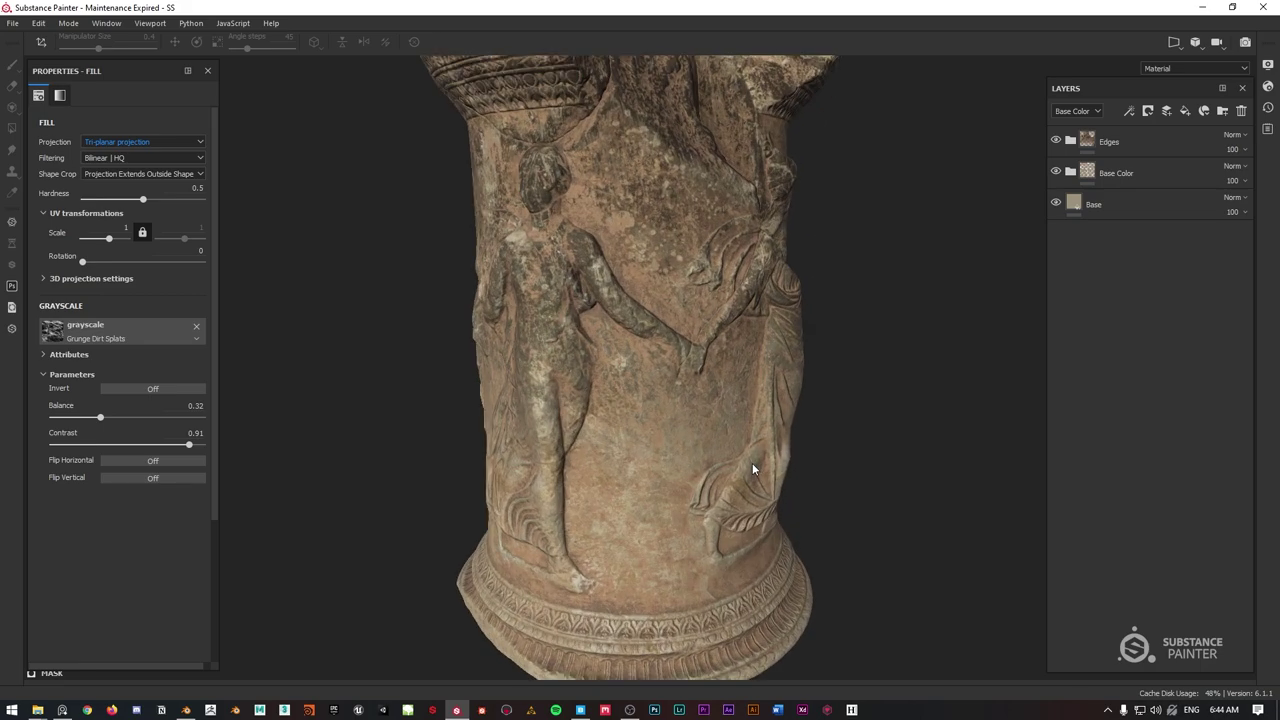
alt+middle_drag(752, 463, 753, 274)
scroll(706, 290, up, 2)
alt+drag(668, 300, 684, 371)
alt+middle_drag(684, 370, 623, 443)
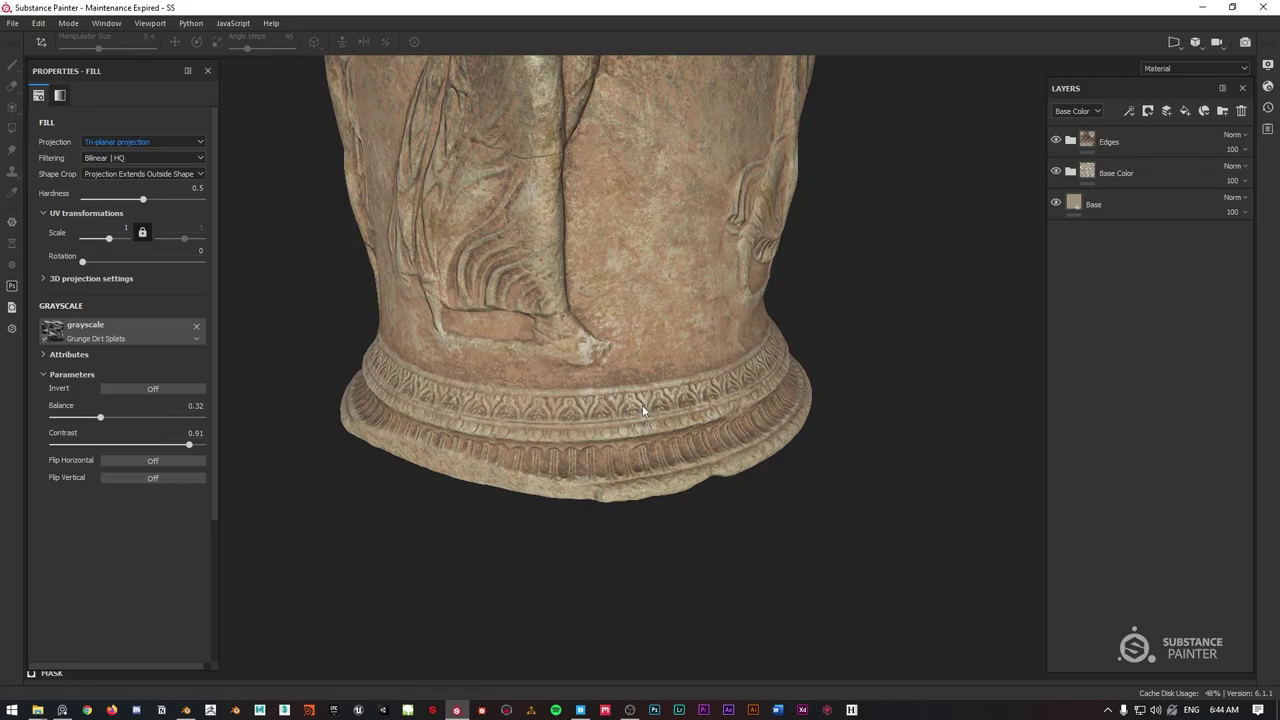
alt+drag(622, 458, 603, 303)
scroll(611, 305, down, 4)
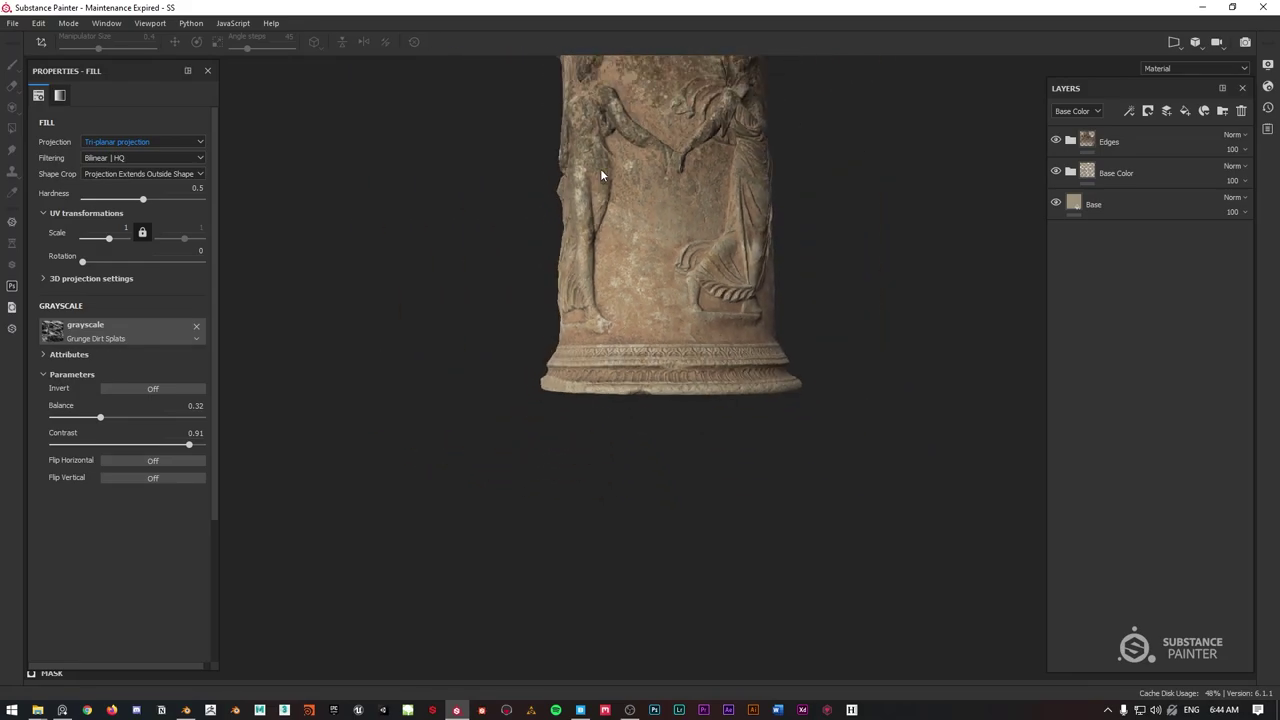
Expand the Edges folder and add a new fill layer with a black mask directly above Fill layer 3.
alt+drag(600, 168, 645, 172)
alt+middle_drag(645, 172, 629, 254)
alt+drag(629, 254, 683, 281)
scroll(671, 289, up, 2)
click(1133, 146)
click(1070, 140)
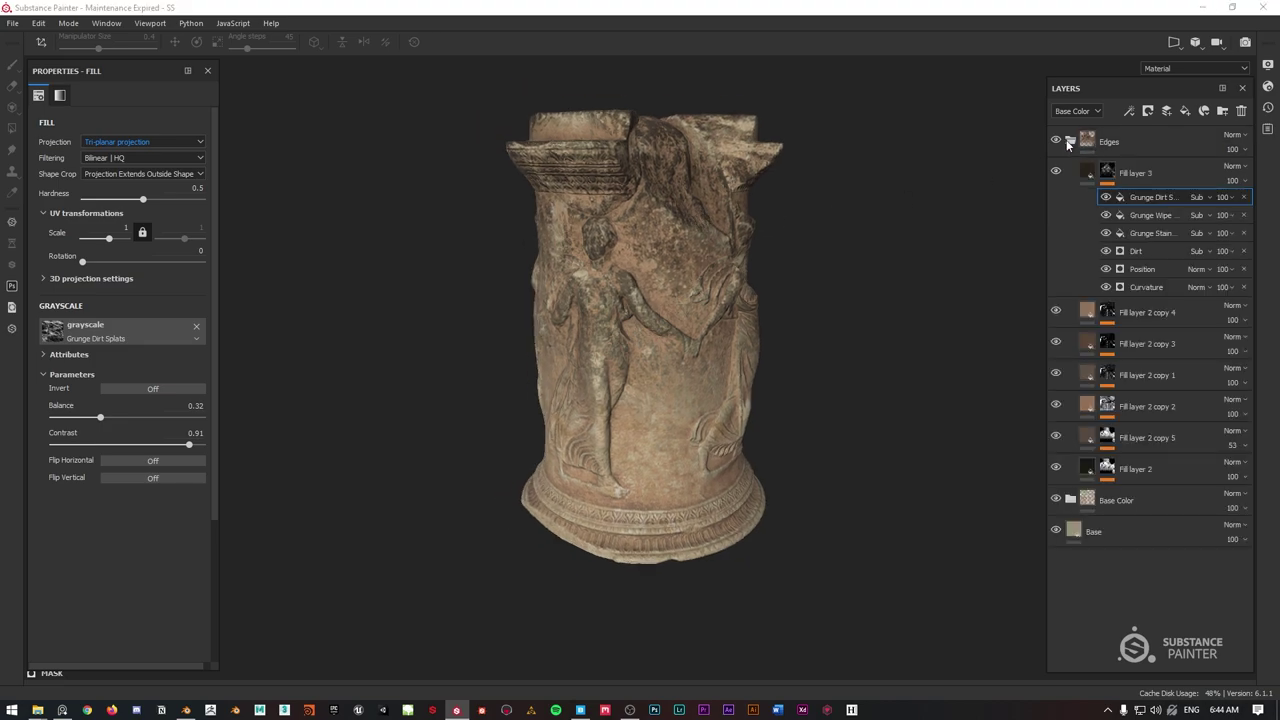
click(1090, 174)
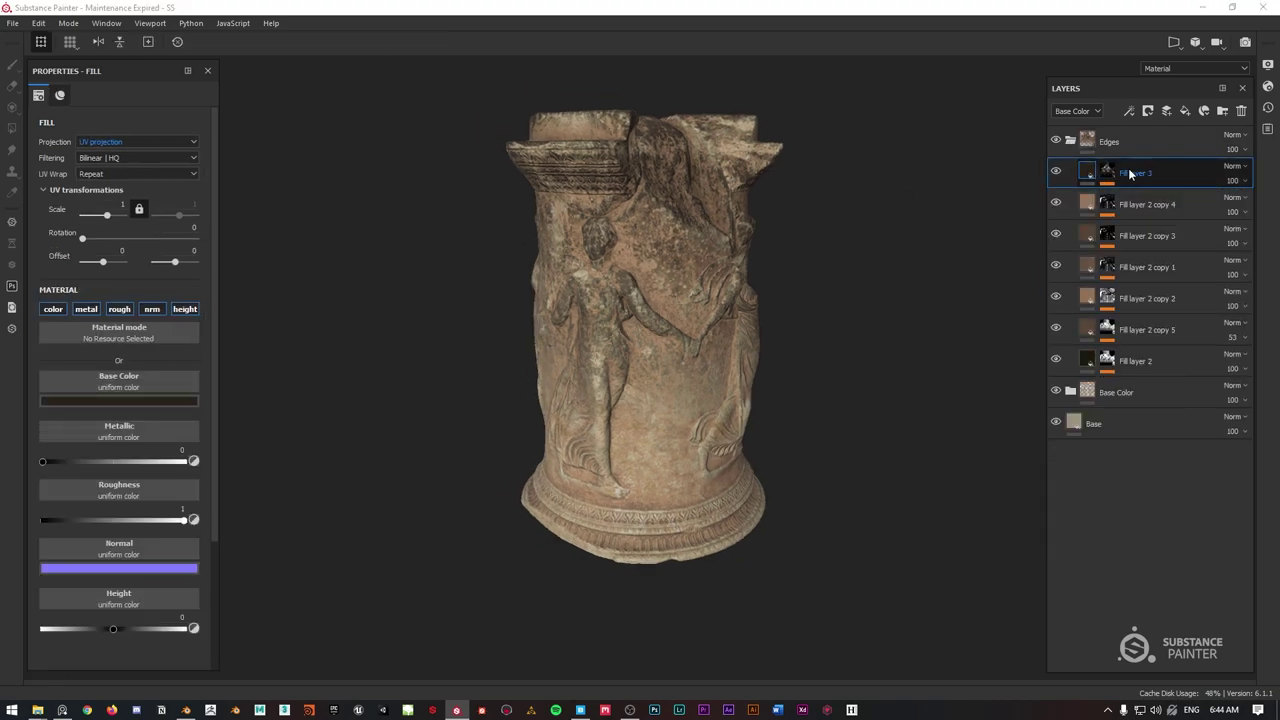
click(1185, 111)
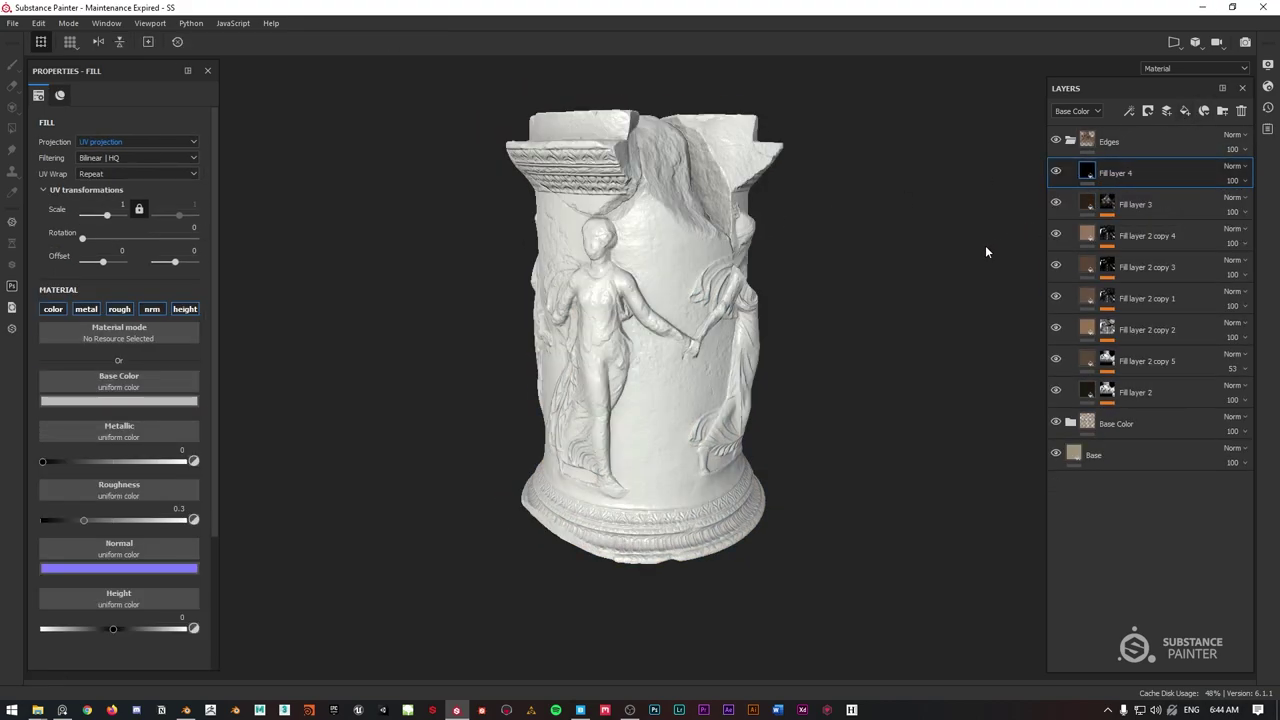
right_click(1094, 174)
click(1159, 197)
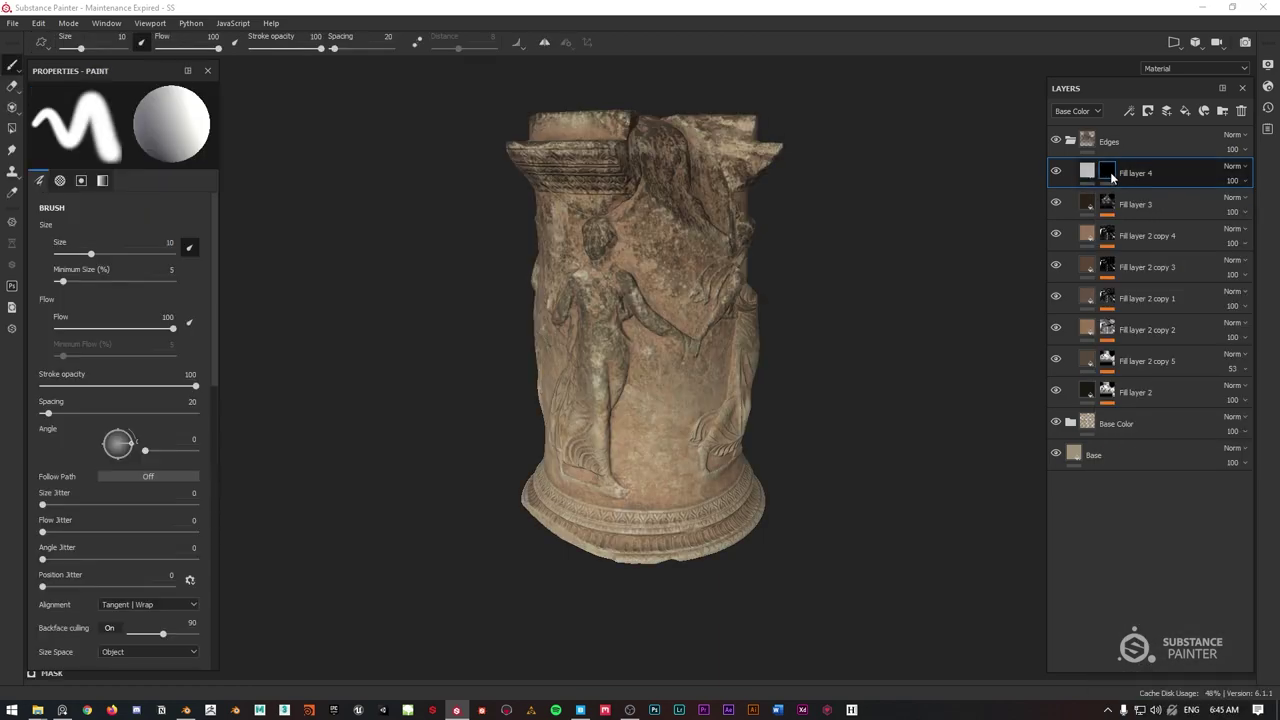
Add a Curvature generator to the new fill layer's black mask.
right_click(1112, 177)
click(1143, 432)
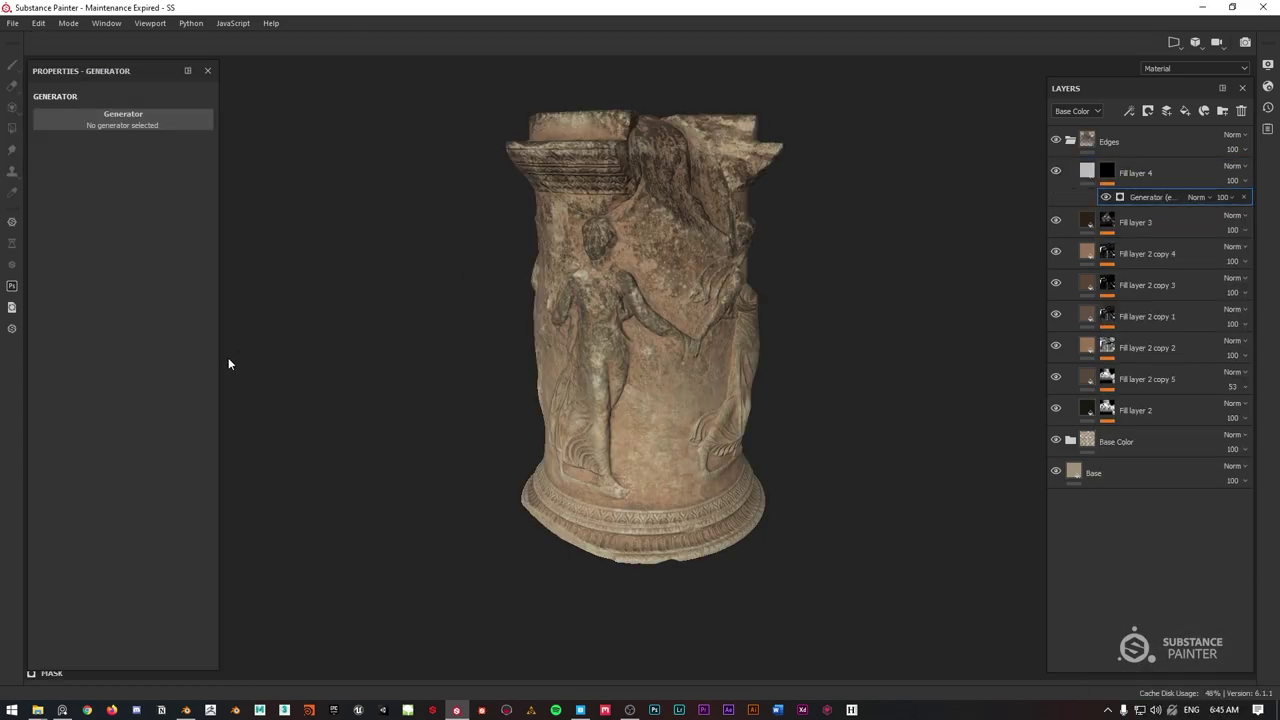
click(123, 122)
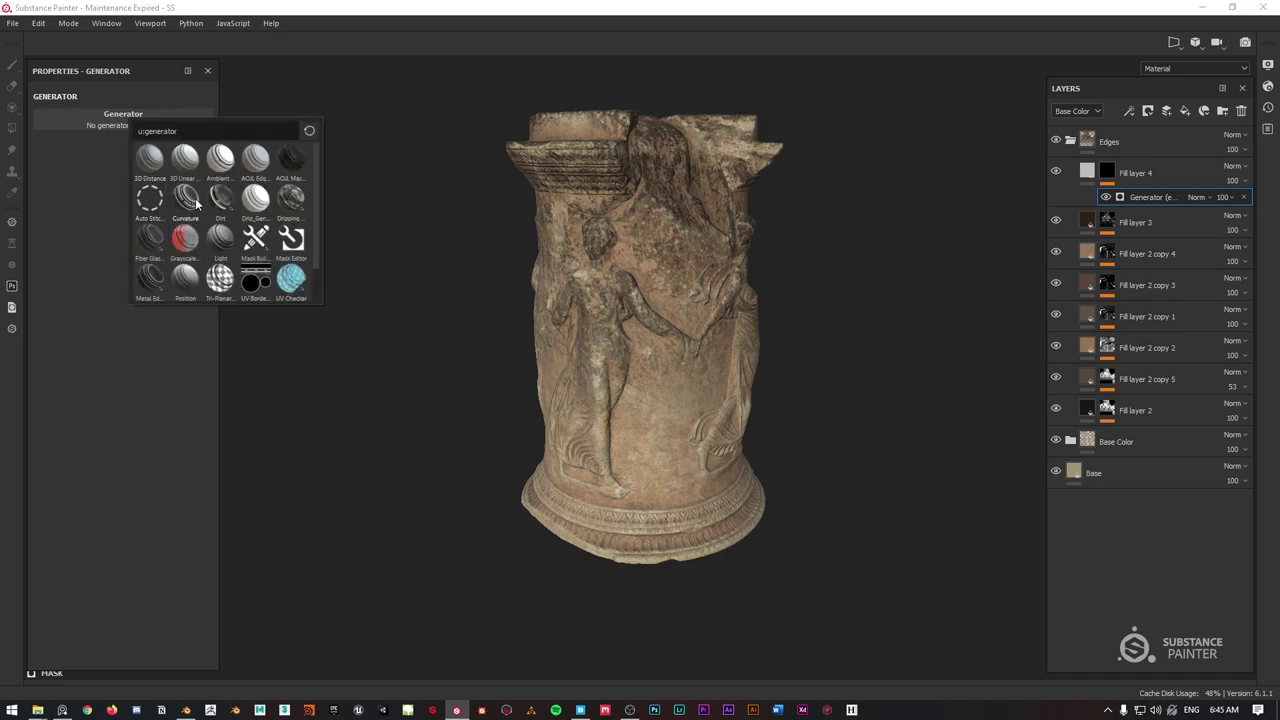
click(195, 200)
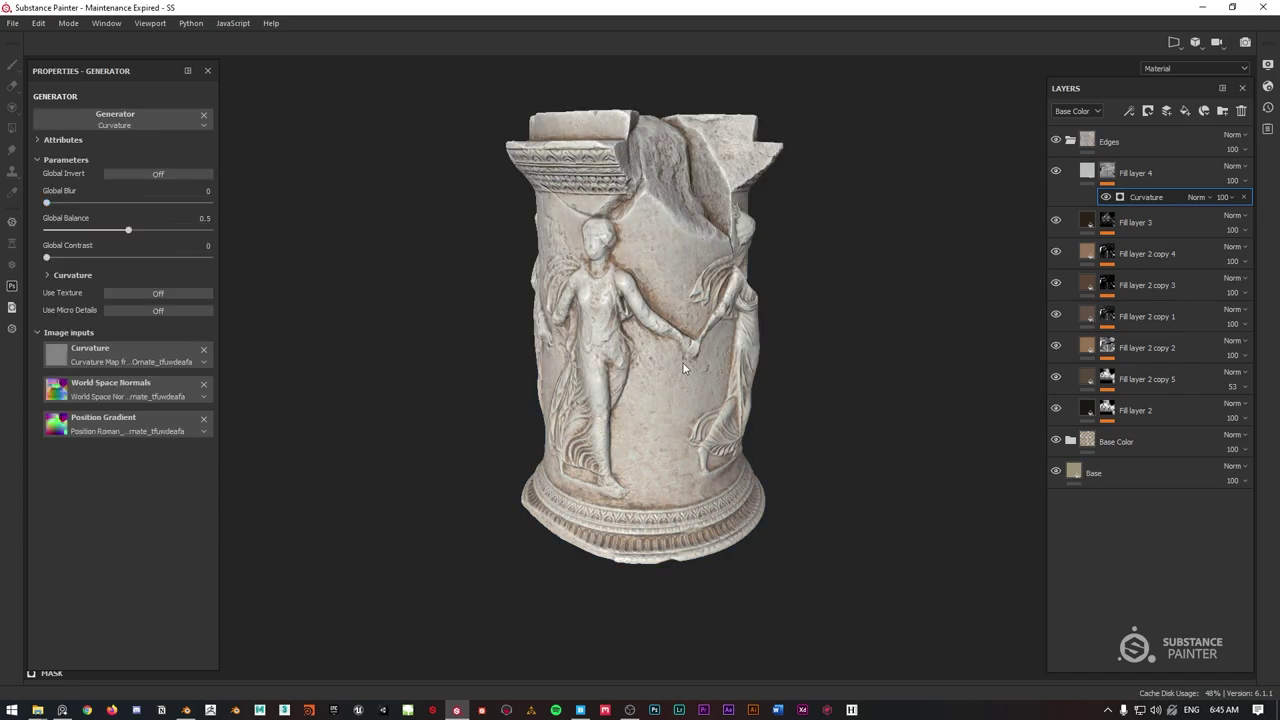
Set the Curvature generator's global contrast to 0.93 and global balance to 0.11, and check the highlighted edges on the column.
drag(57, 260, 198, 258)
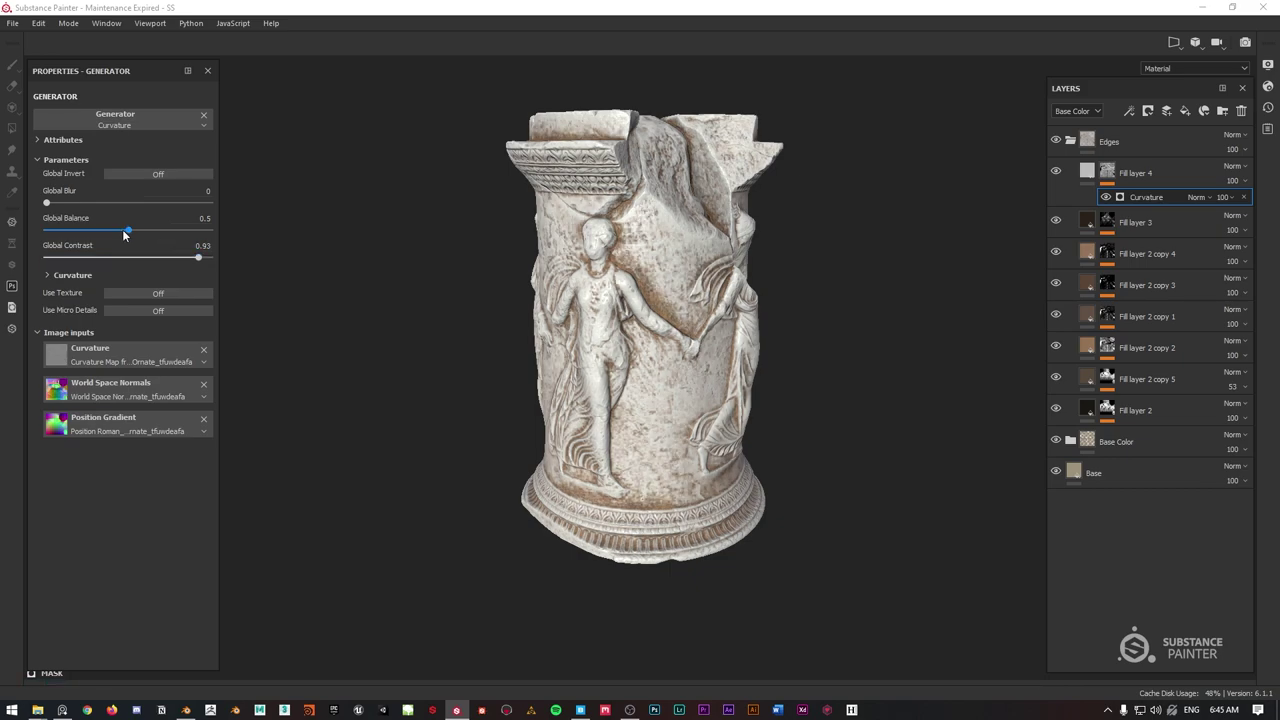
drag(124, 230, 64, 228)
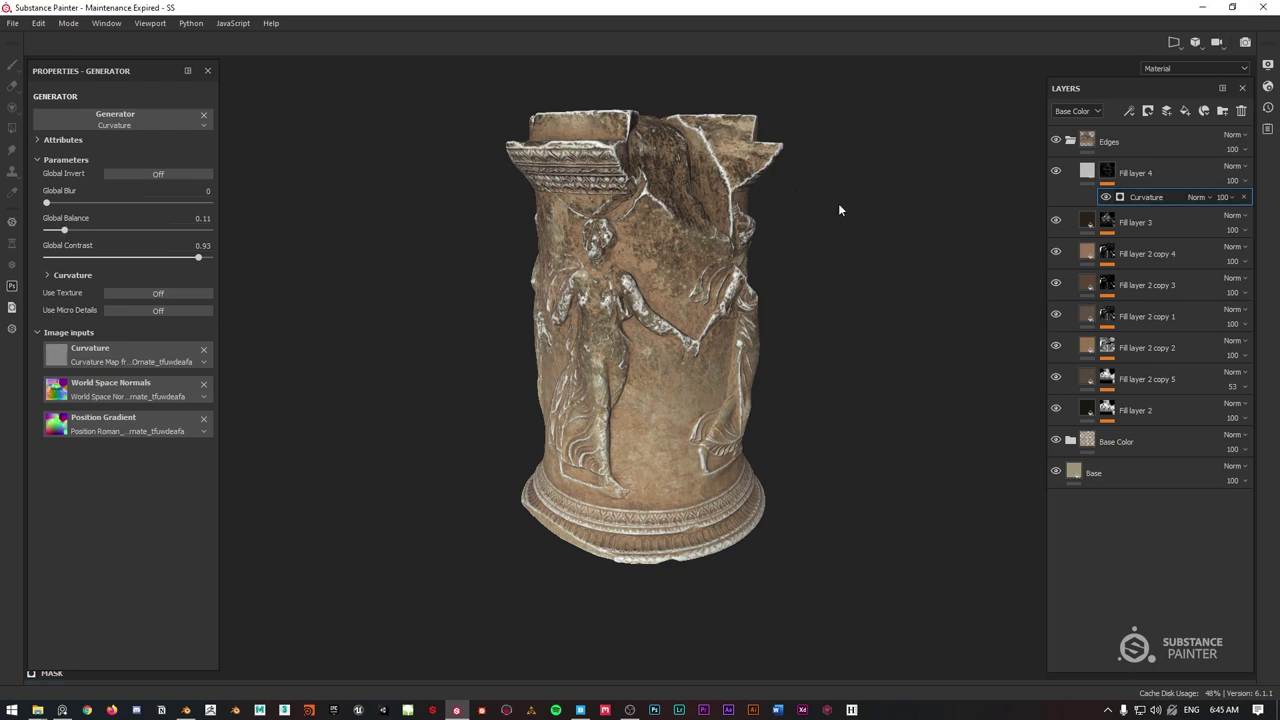
alt+drag(688, 292, 777, 246)
alt+drag(674, 256, 647, 181)
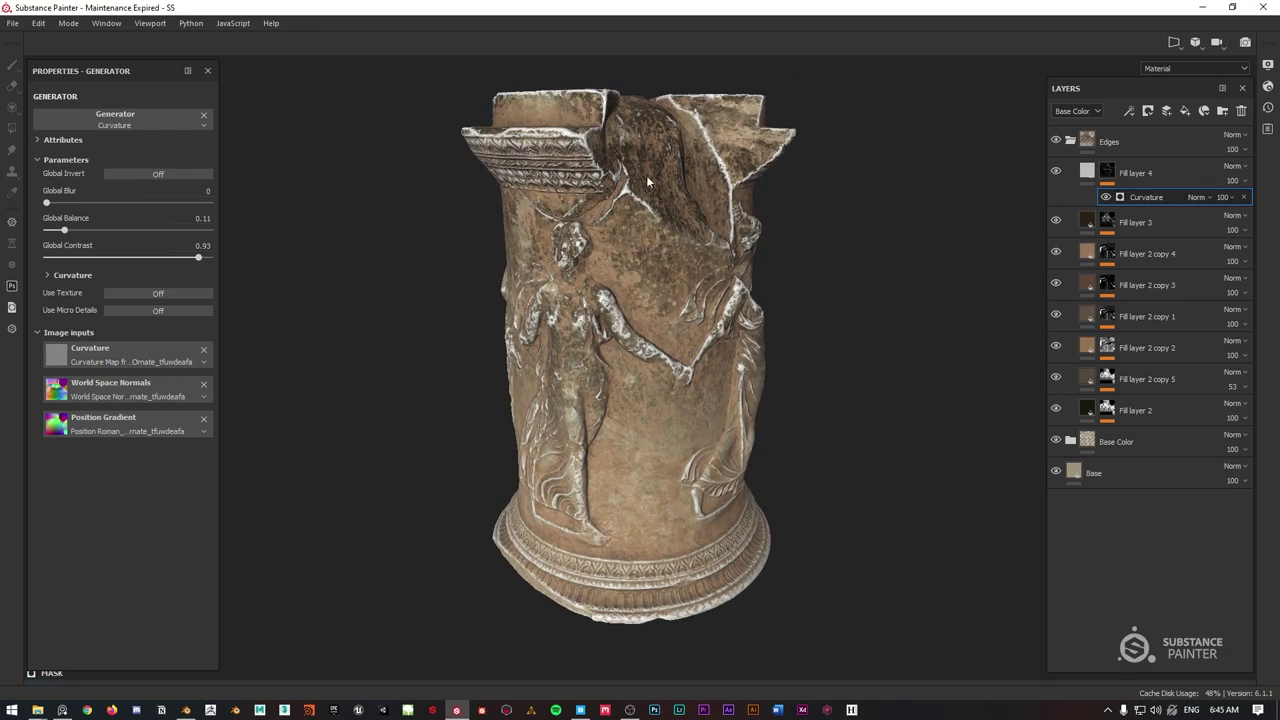
scroll(768, 230, down, 2)
Duplicate Fill layer 4, hide the original, and add a Position generator to the copy's mask.
click(1123, 175)
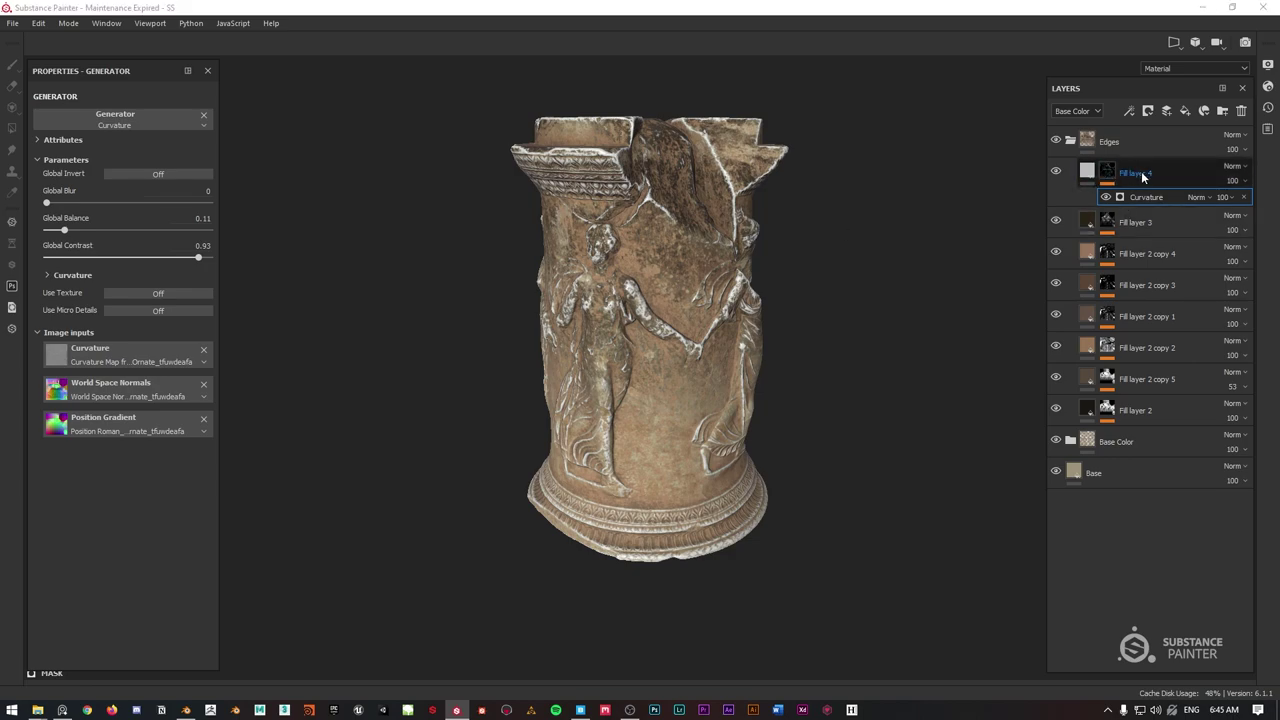
key(ctrl+d)
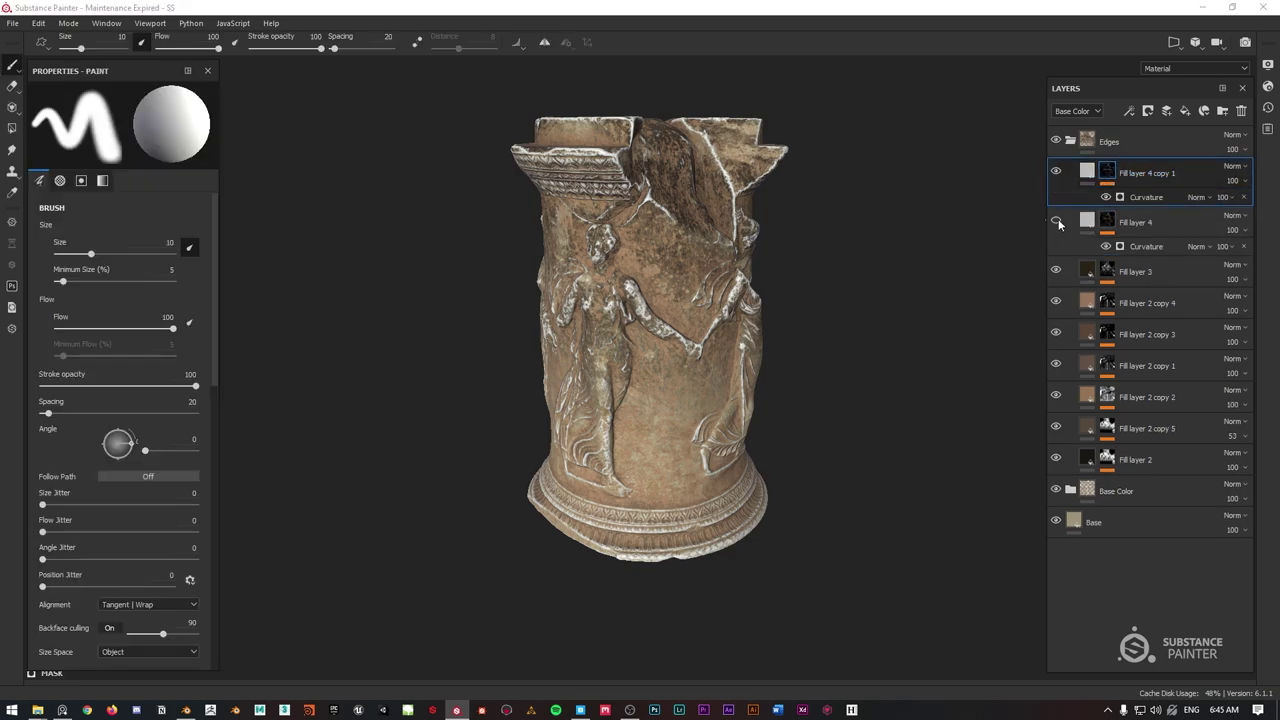
right_click(1106, 172)
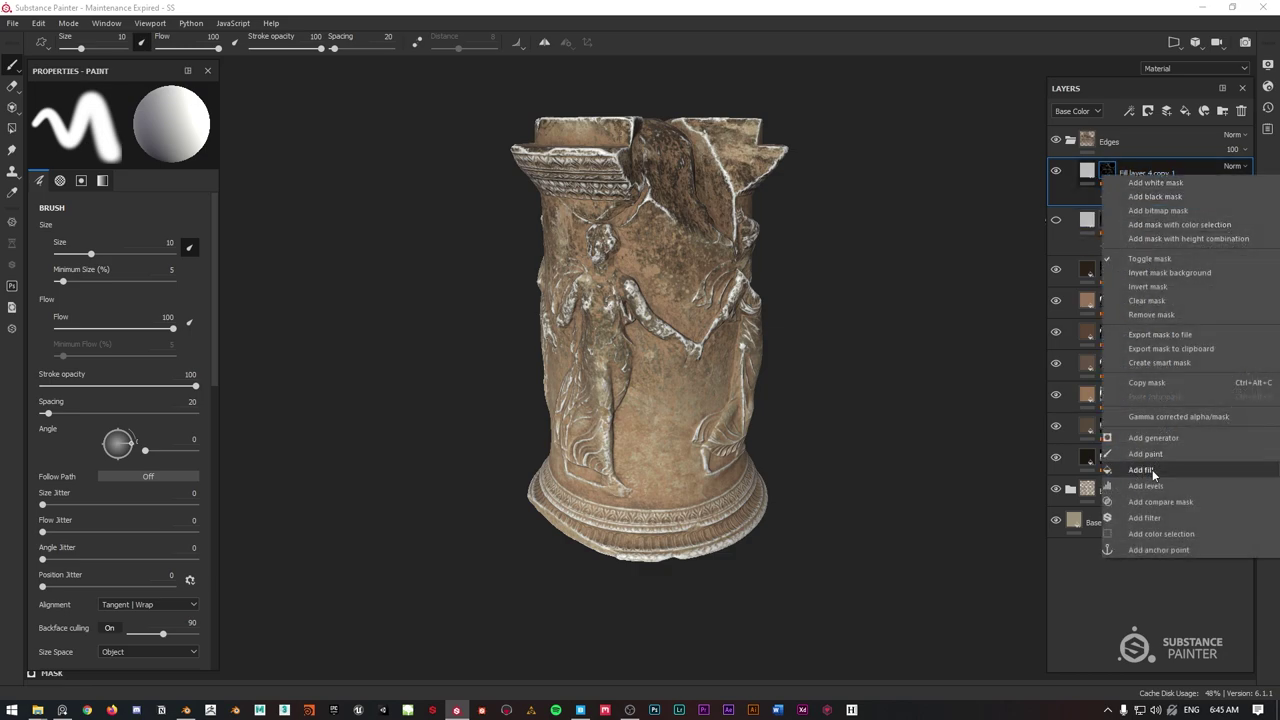
click(1153, 437)
click(122, 125)
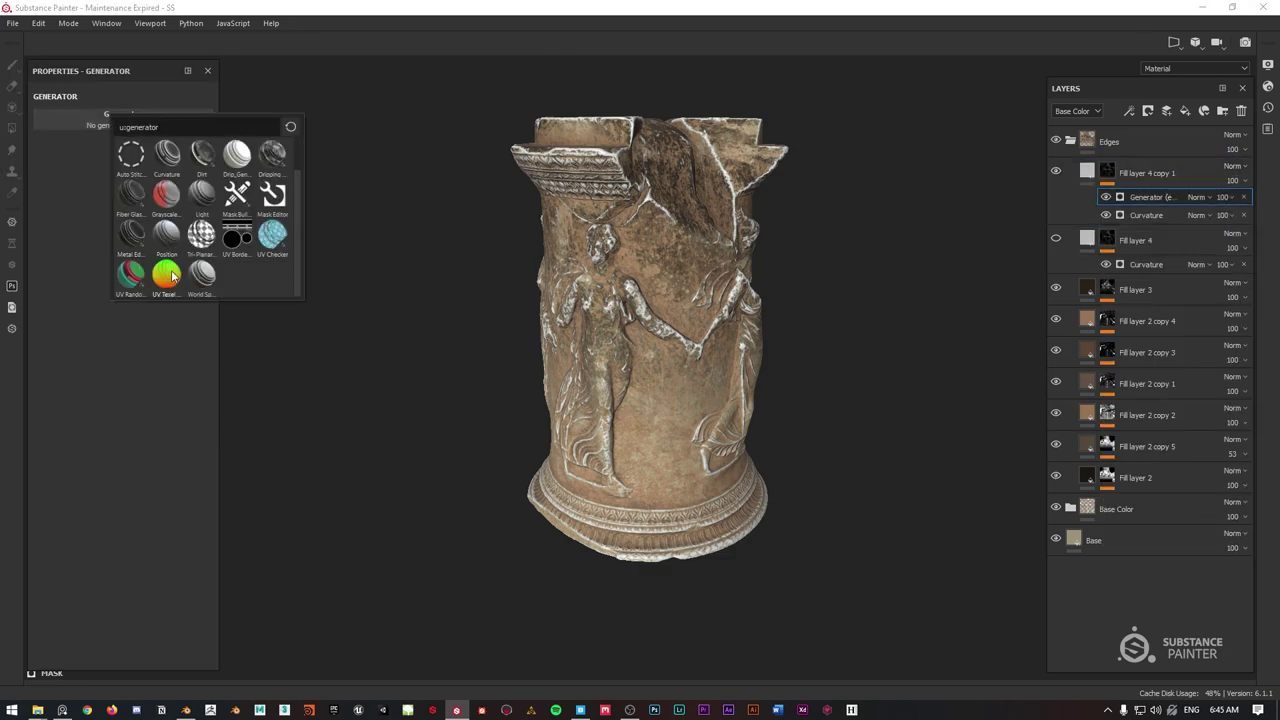
click(168, 234)
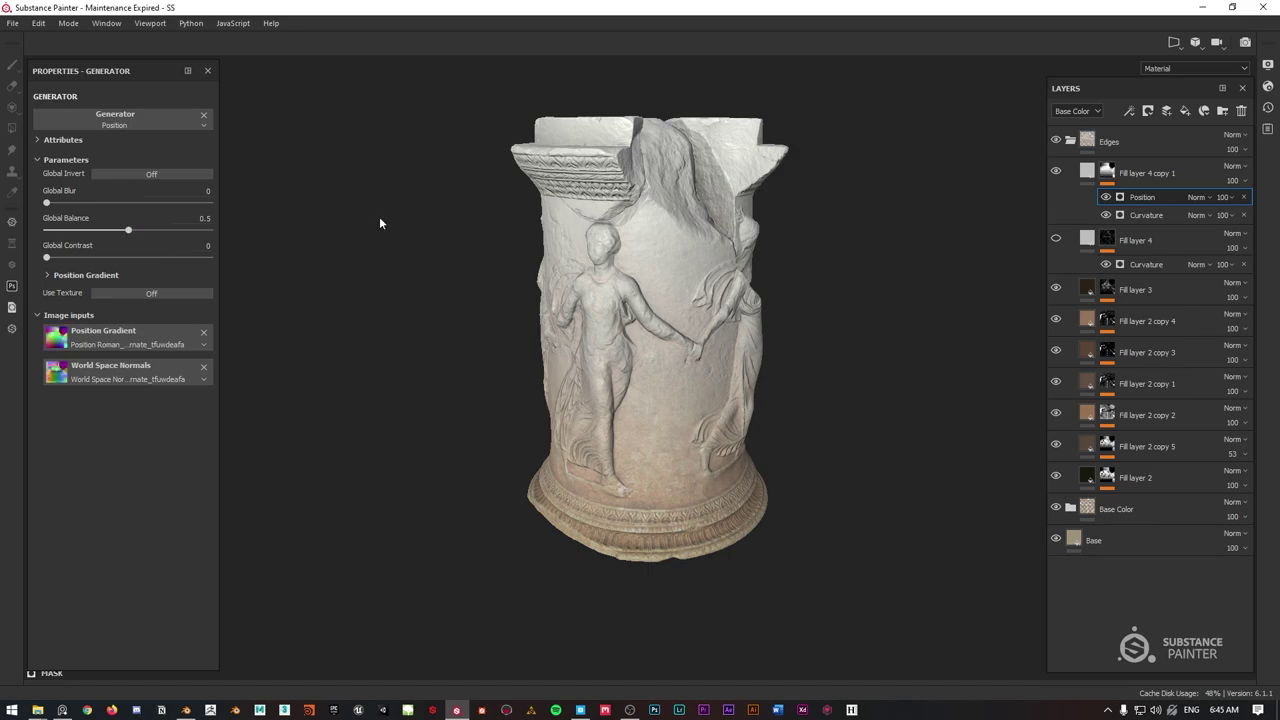
Globally invert the Position generator and set its global balance to 0.95 and its position gradient contrast to 0.04.
click(172, 176)
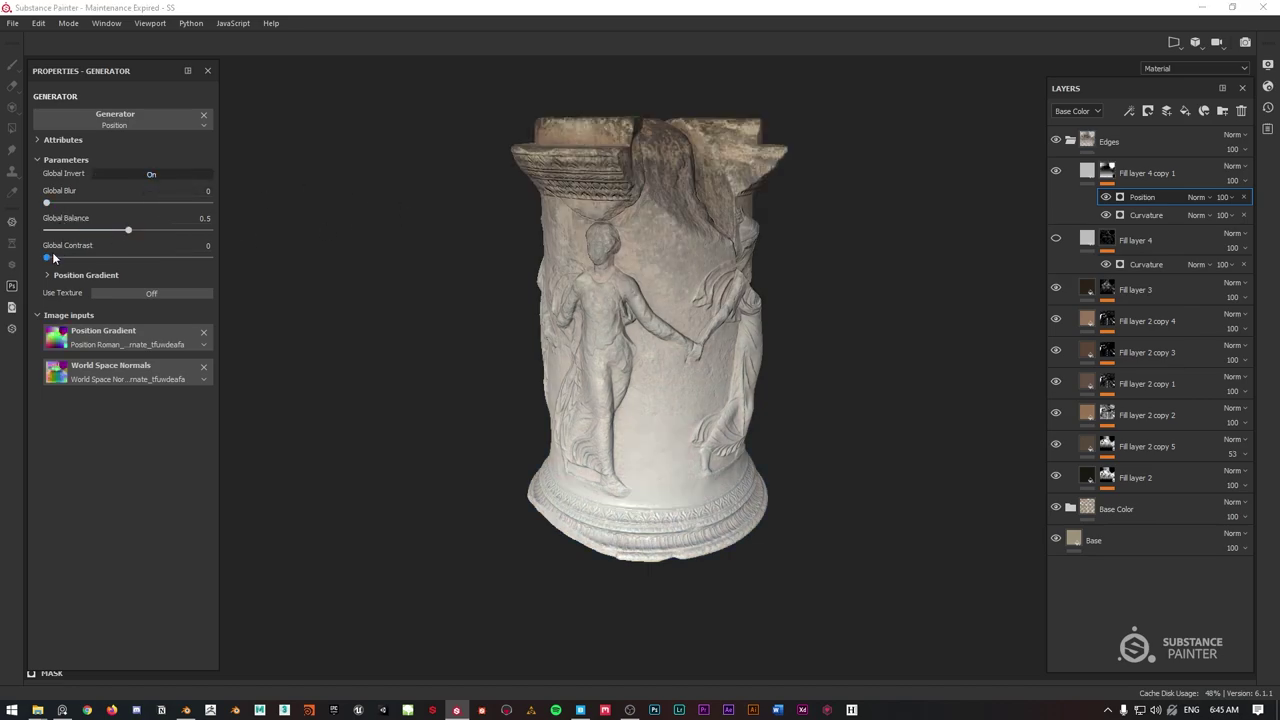
mouse_move(50, 258)
mouse_down()
mouse_move(143, 260)
mouse_move(84, 231)
mouse_move(198, 231)
mouse_move(188, 226)
mouse_up()
drag(114, 259, 22, 265)
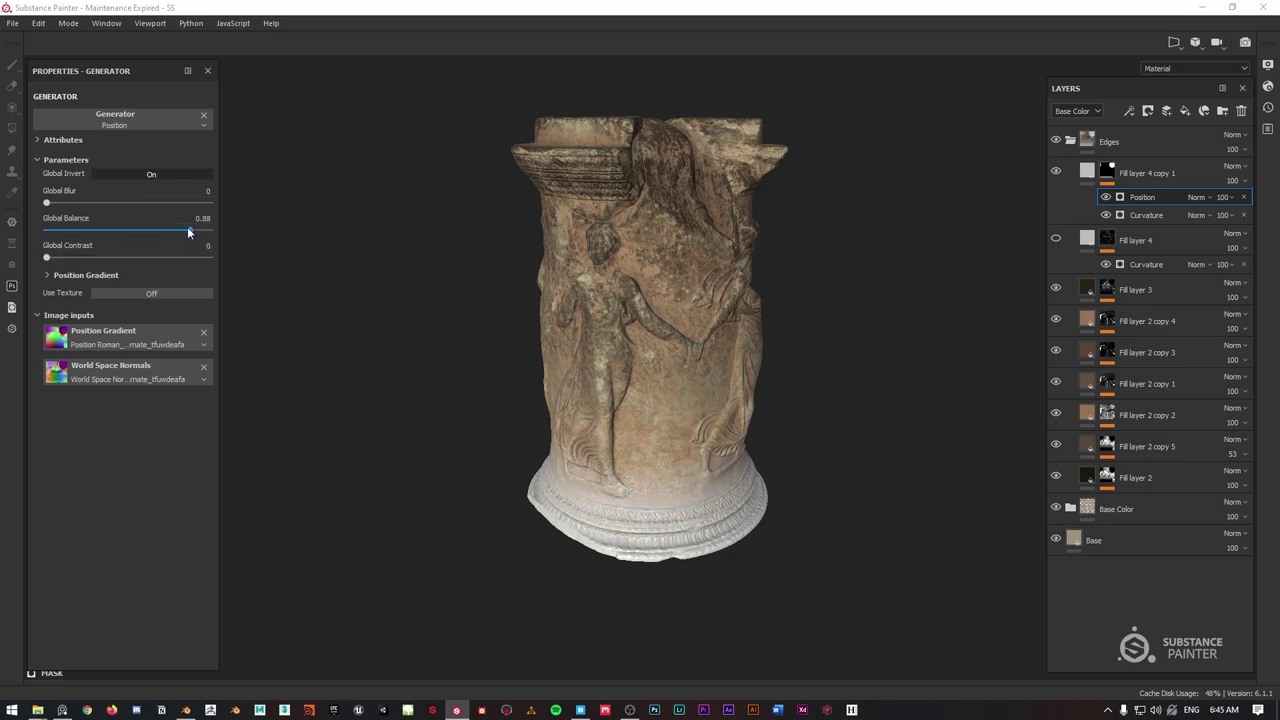
mouse_move(187, 227)
mouse_down()
mouse_move(166, 228)
mouse_move(199, 230)
mouse_up()
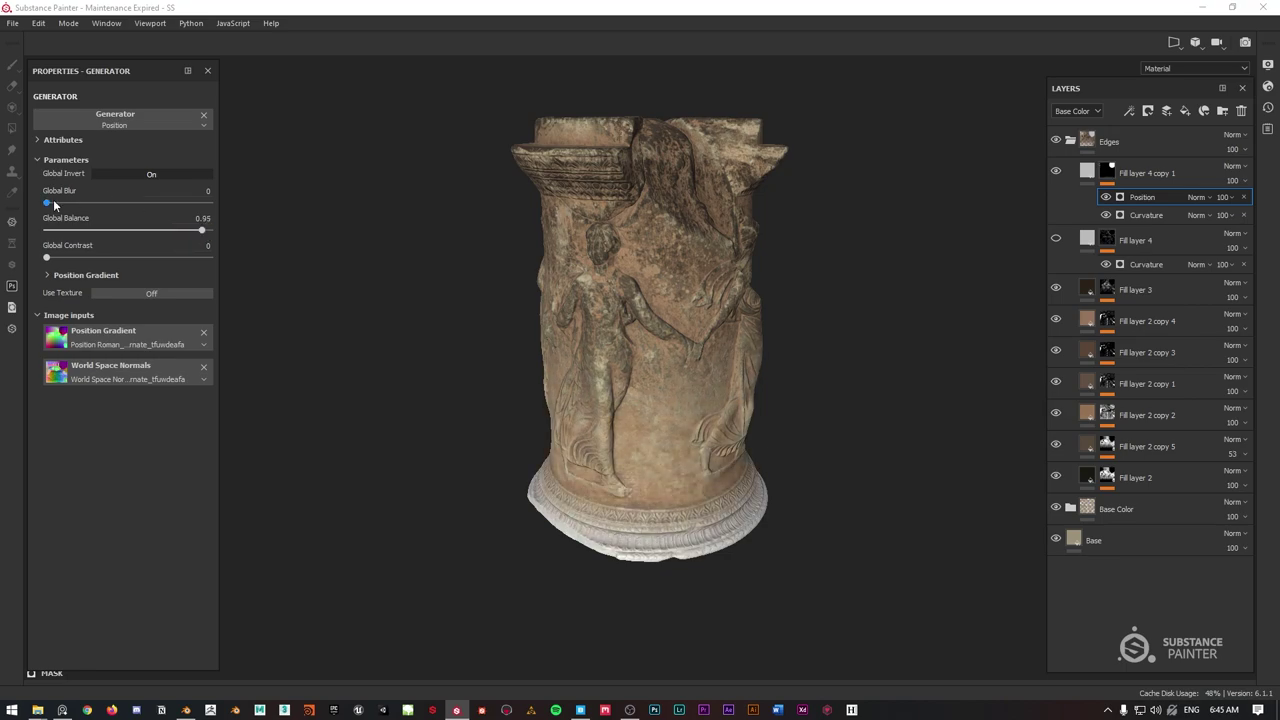
mouse_move(59, 207)
mouse_down()
mouse_move(99, 206)
mouse_move(46, 206)
mouse_up()
click(50, 277)
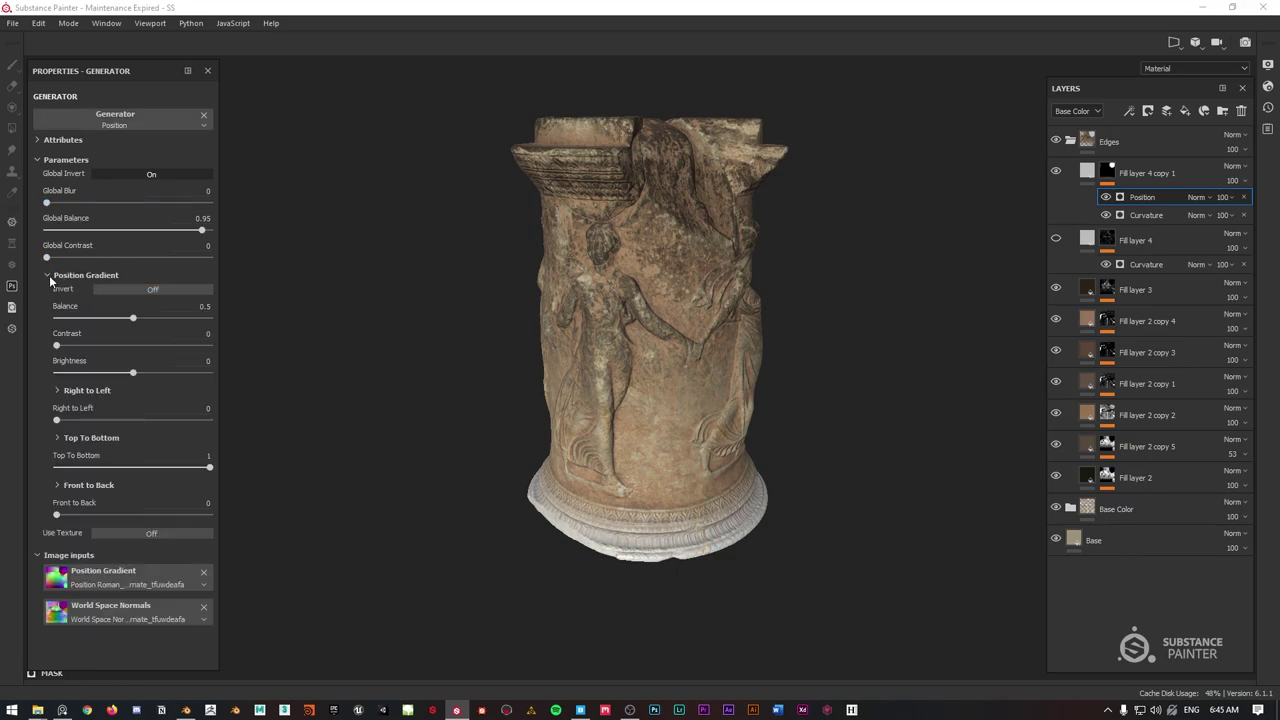
mouse_move(57, 346)
mouse_down()
mouse_move(110, 348)
mouse_move(55, 350)
mouse_up()
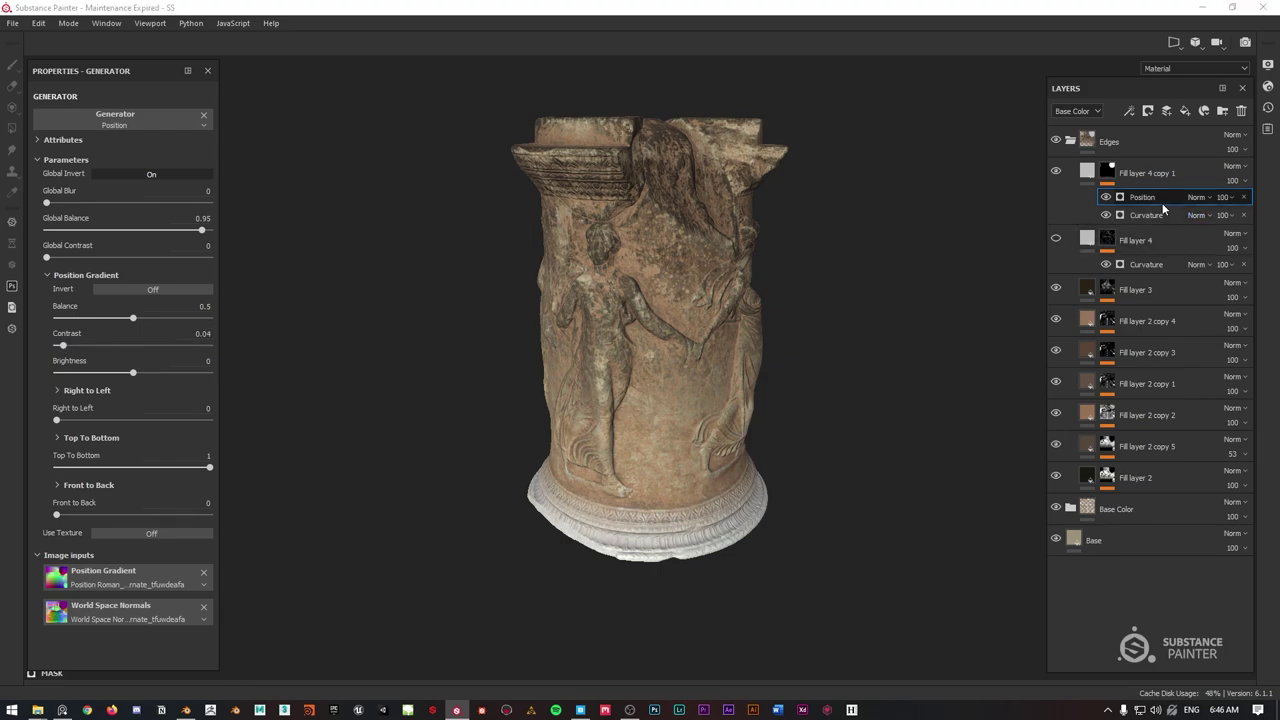
Set the Position generator's blend mode to Multiply in the copied layer's mask and check the light edges on the column's base.
alt+drag(735, 382, 750, 380)
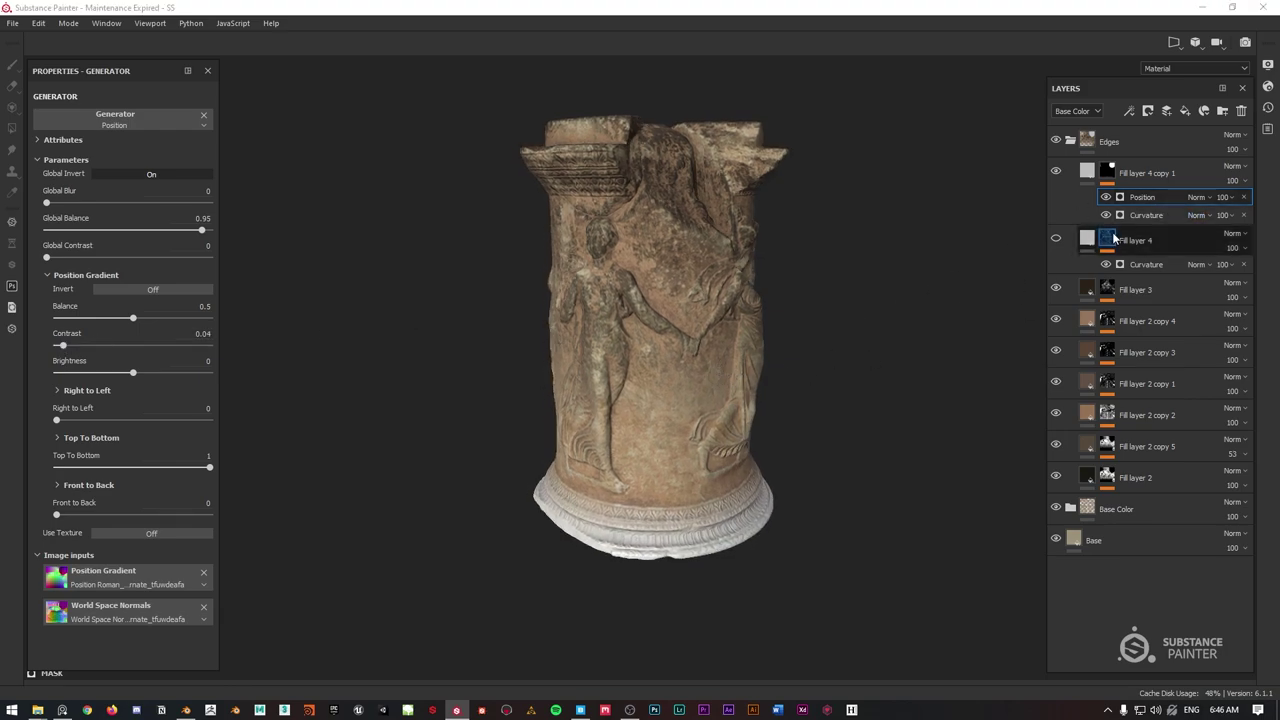
click(1199, 198)
click(1211, 265)
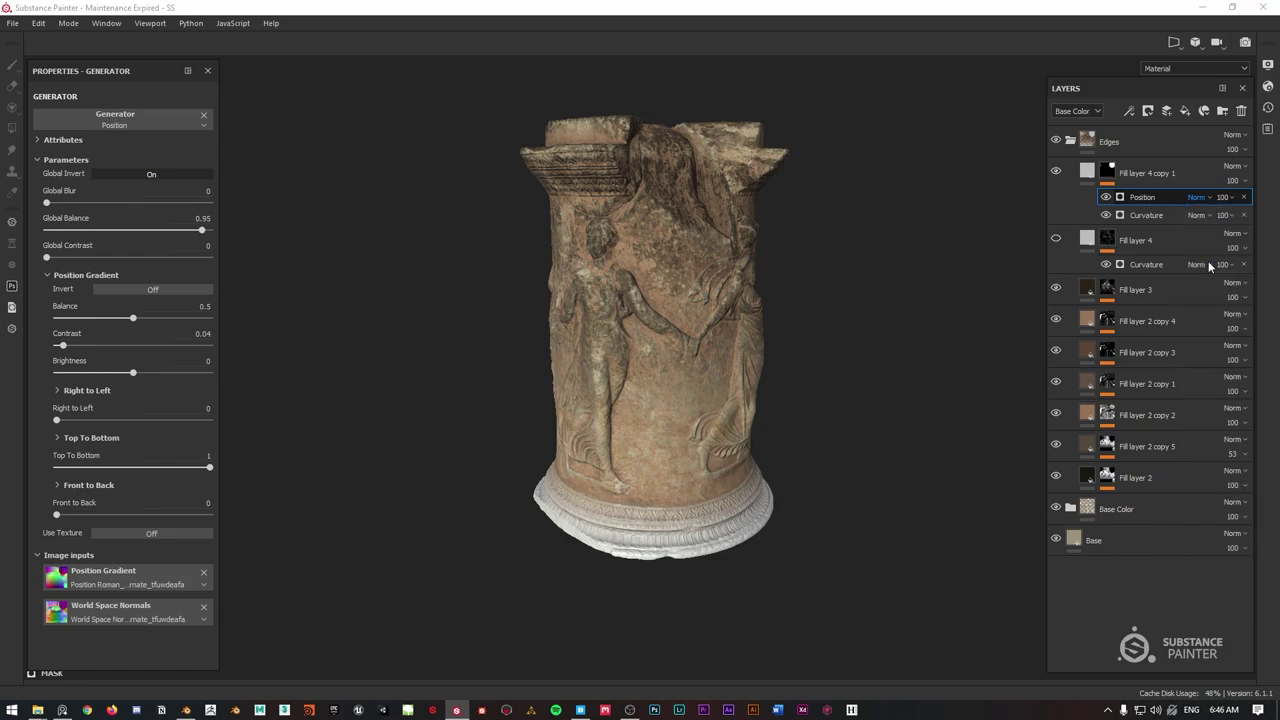
scroll(679, 508, up, 5)
alt+middle_drag(686, 538, 690, 438)
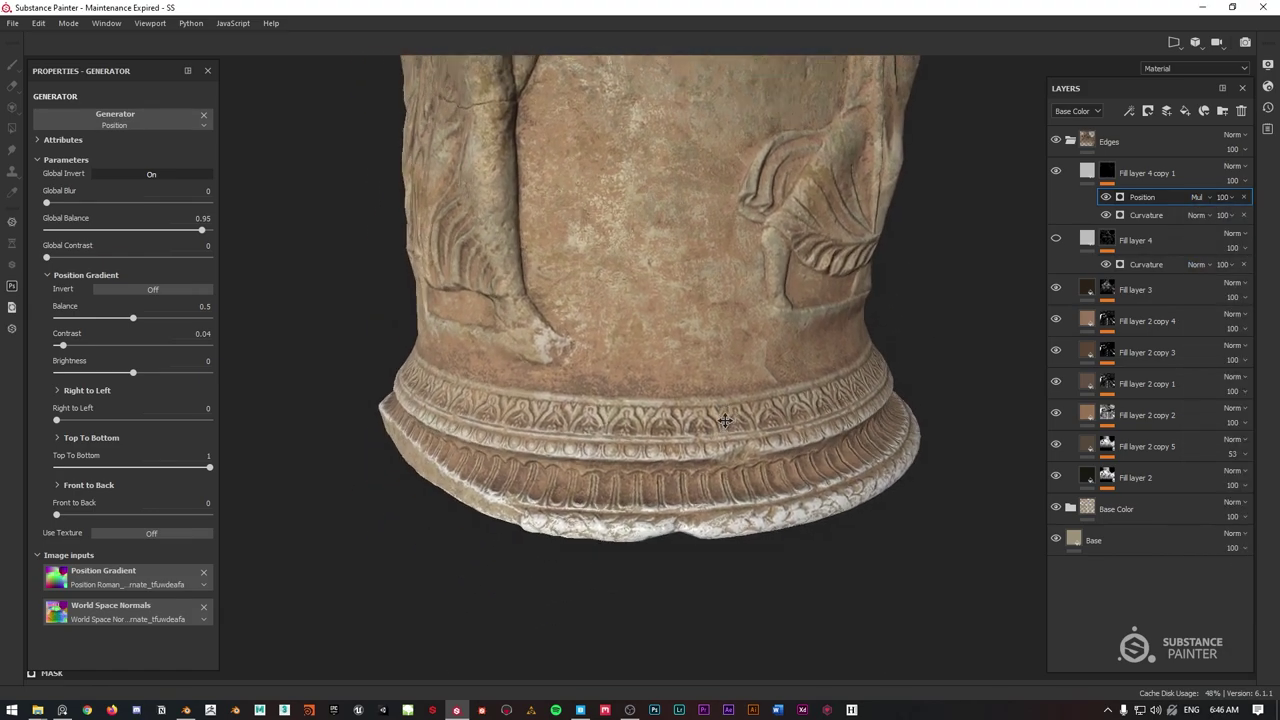
mouse_move(690, 438)
alt+mouse_down()
mouse_move(731, 369)
mouse_move(743, 418)
mouse_move(752, 385)
alt+mouse_up()
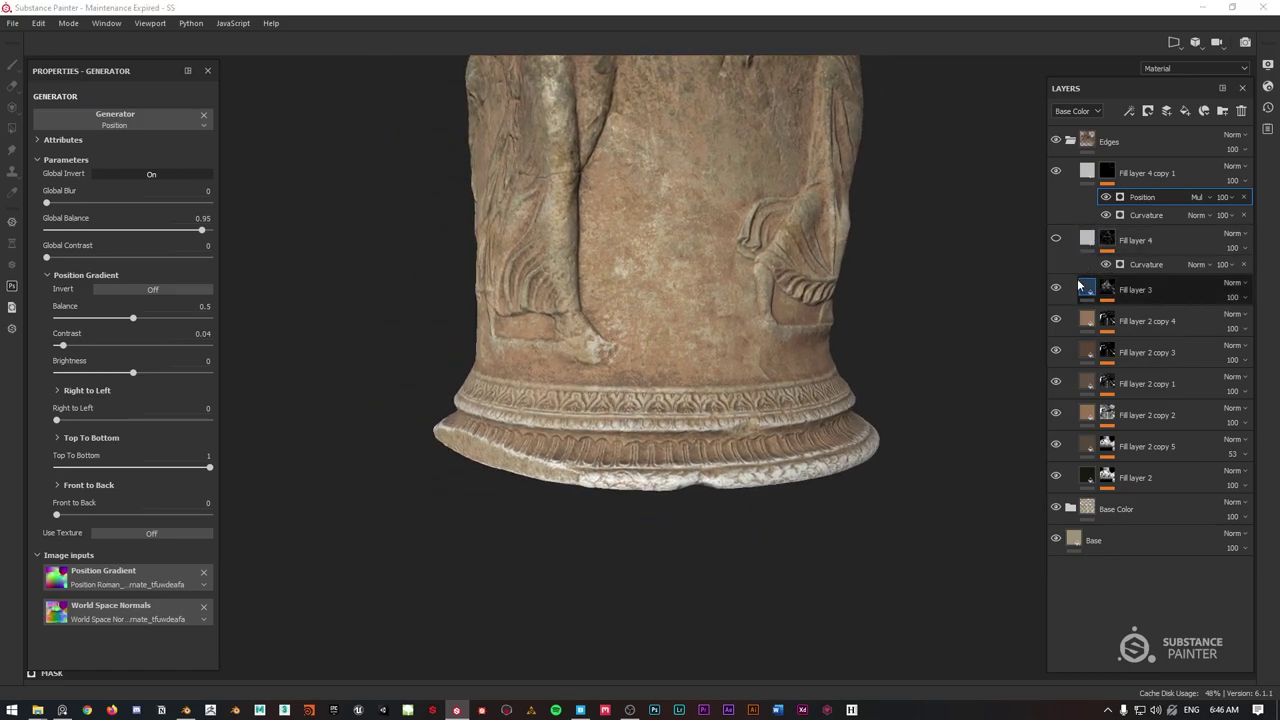
Try the Multiply blend mode on the Position generator in Fill layer 3's mask and inspect the column's base and capital.
click(1108, 290)
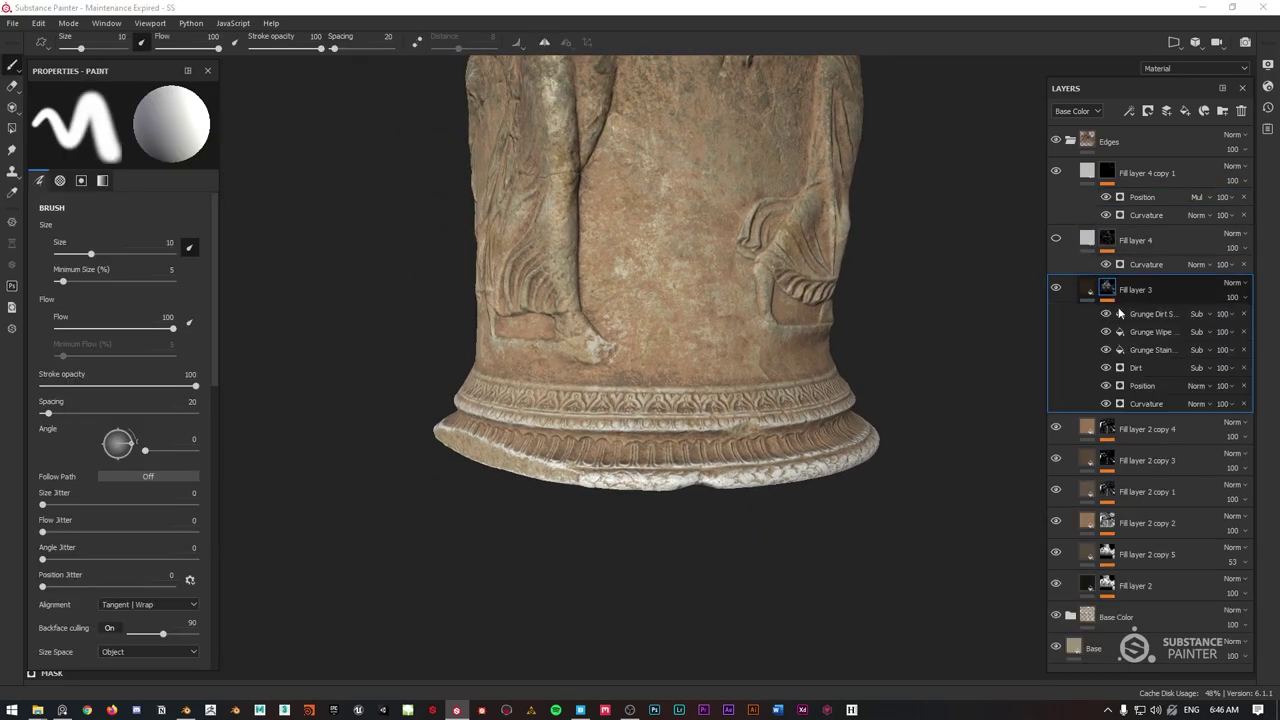
click(1198, 386)
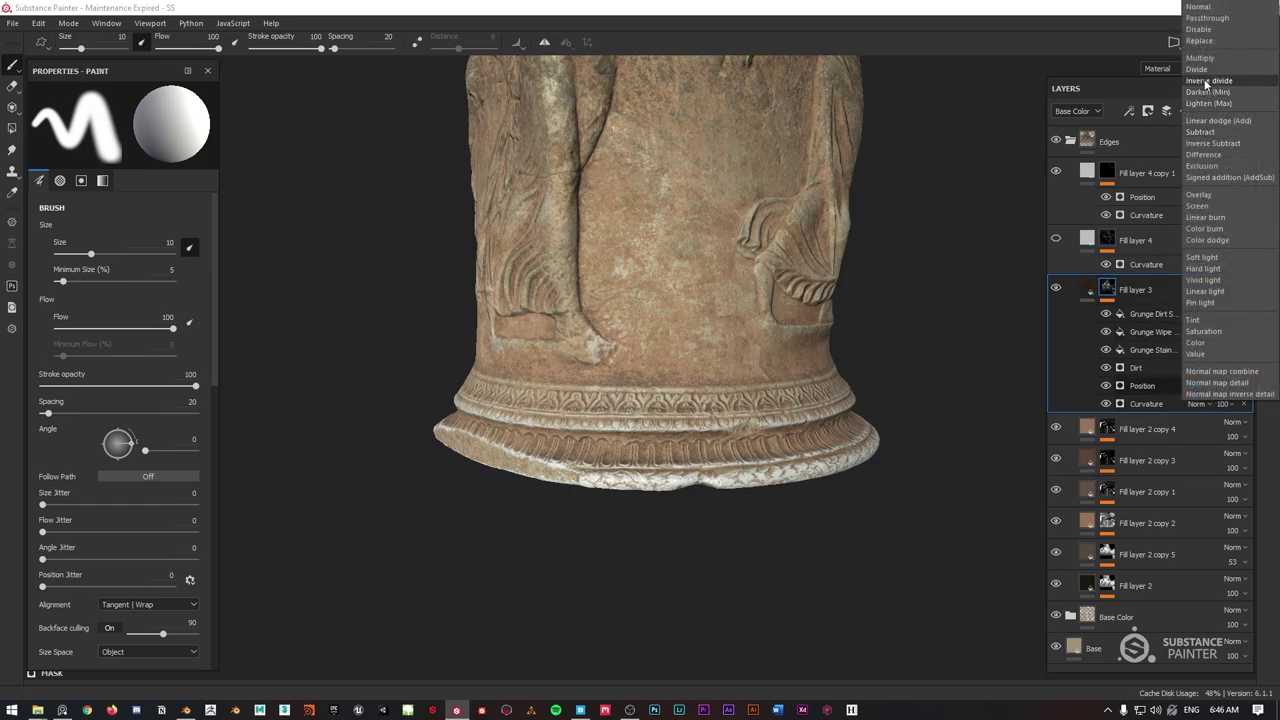
click(1228, 66)
scroll(803, 171, up, 3)
scroll(652, 100, down, 3)
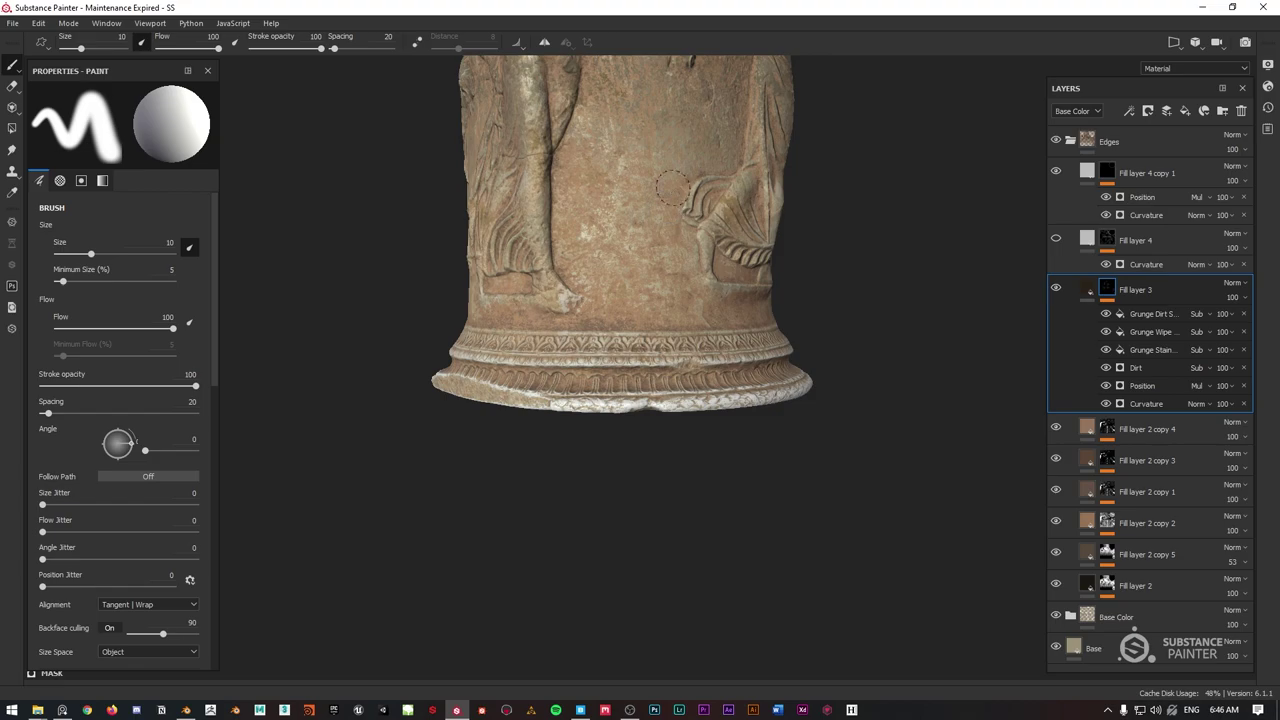
alt+middle_drag(634, 80, 655, 330)
alt+drag(720, 275, 660, 280)
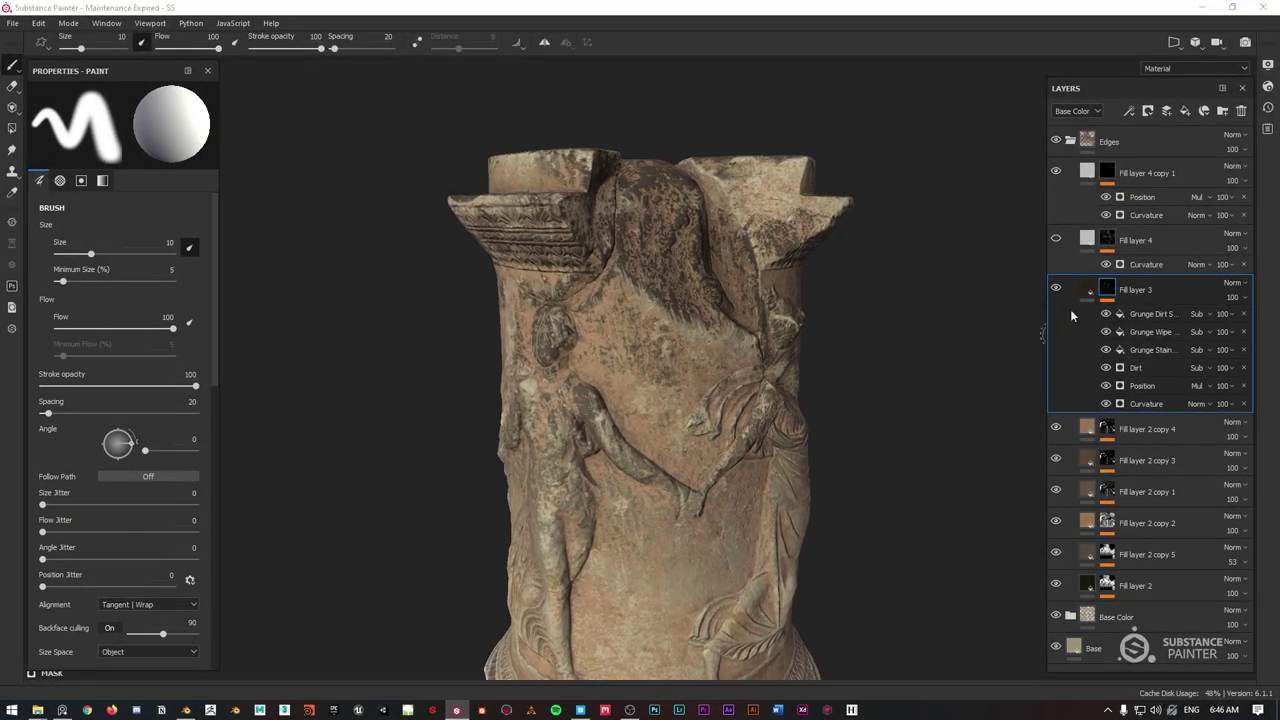
Compare the whole column with the Position generator of Fill layer 3's mask hidden and shown.
click(1106, 386)
click(1108, 387)
click(1108, 387)
scroll(796, 351, up, 1)
scroll(785, 356, down, 3)
alt+middle_drag(782, 354, 787, 264)
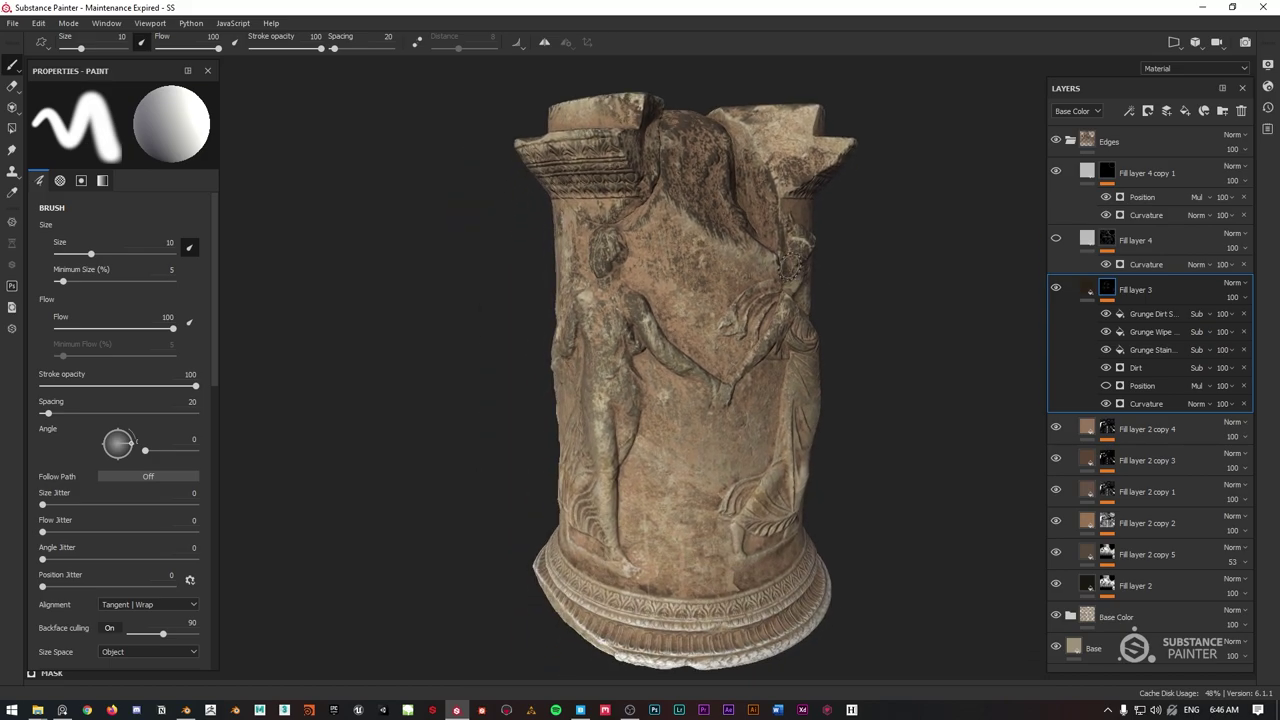
scroll(786, 270, down, 1)
click(1107, 386)
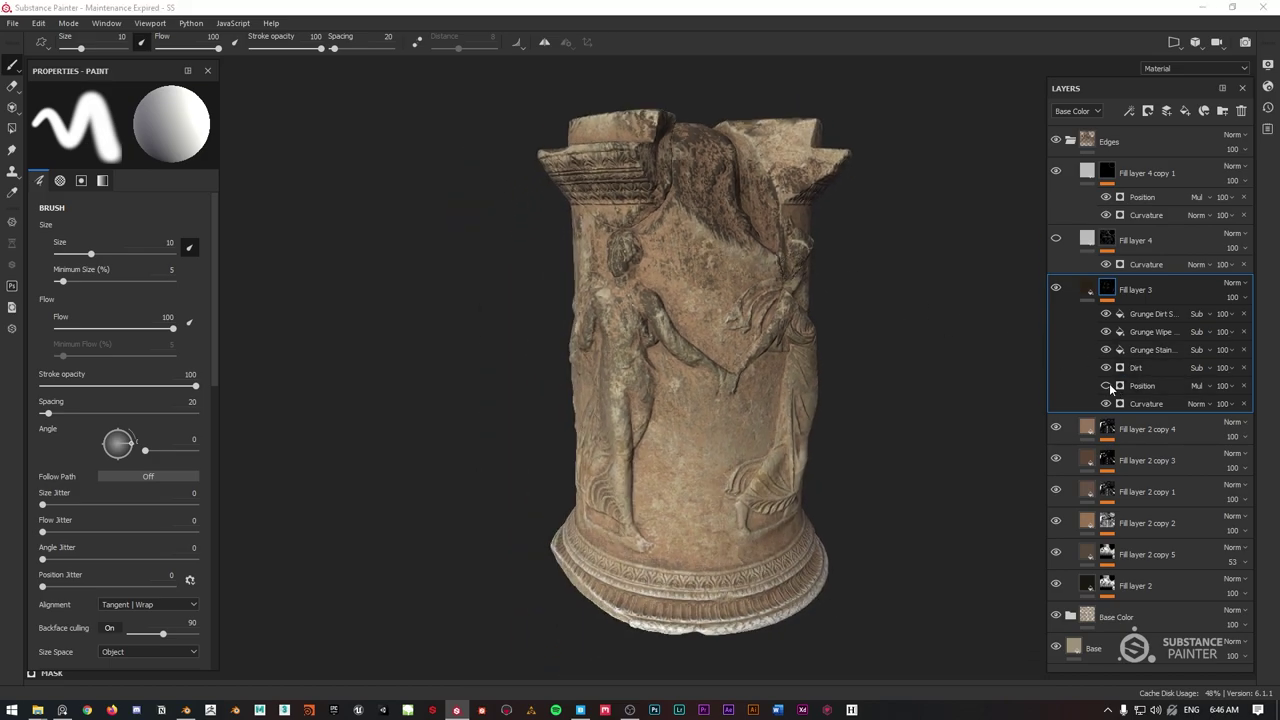
click(1109, 386)
click(1109, 386)
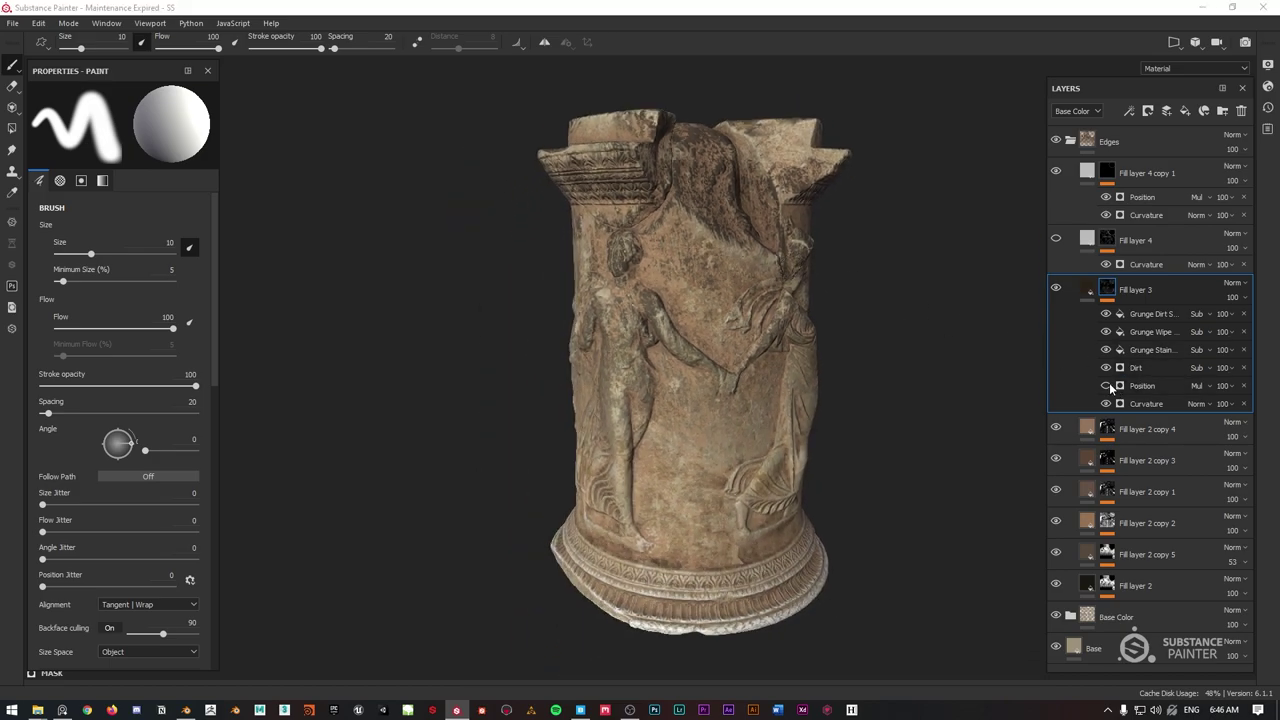
click(1106, 386)
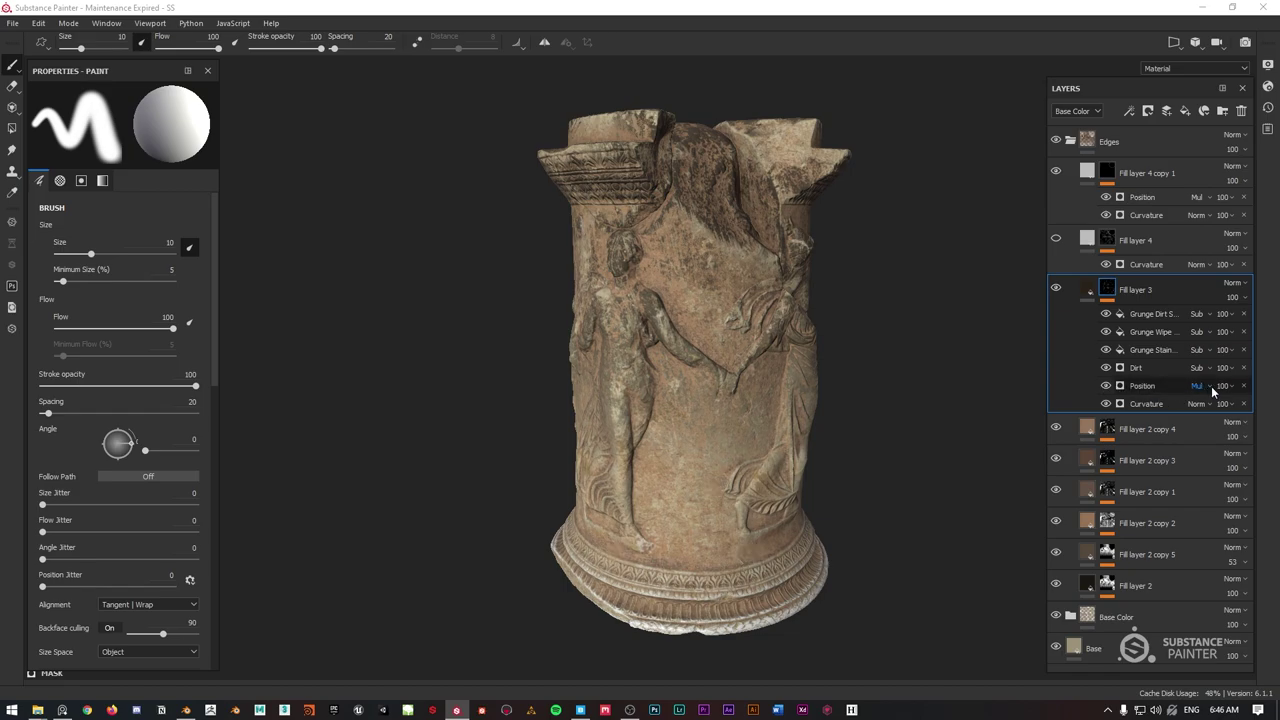
Set the Position generator in Fill layer 3's mask to Overlay and compare the column with it hidden and shown.
click(1200, 386)
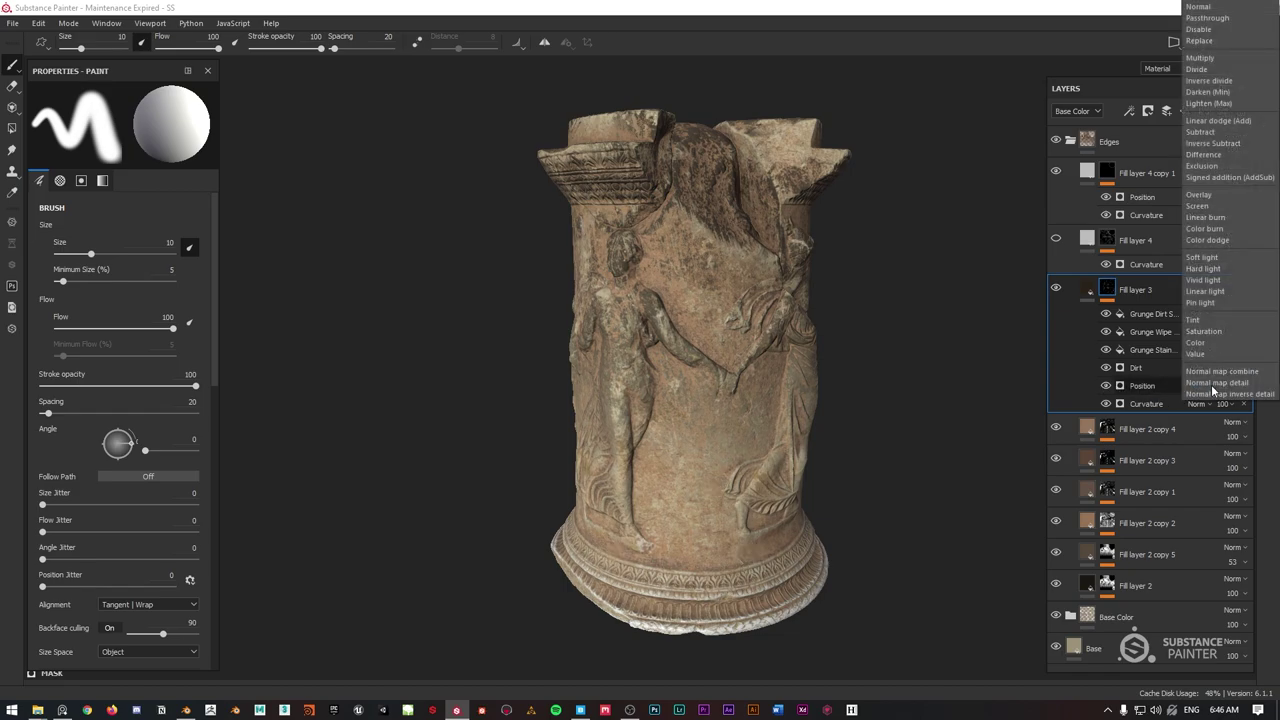
click(1210, 196)
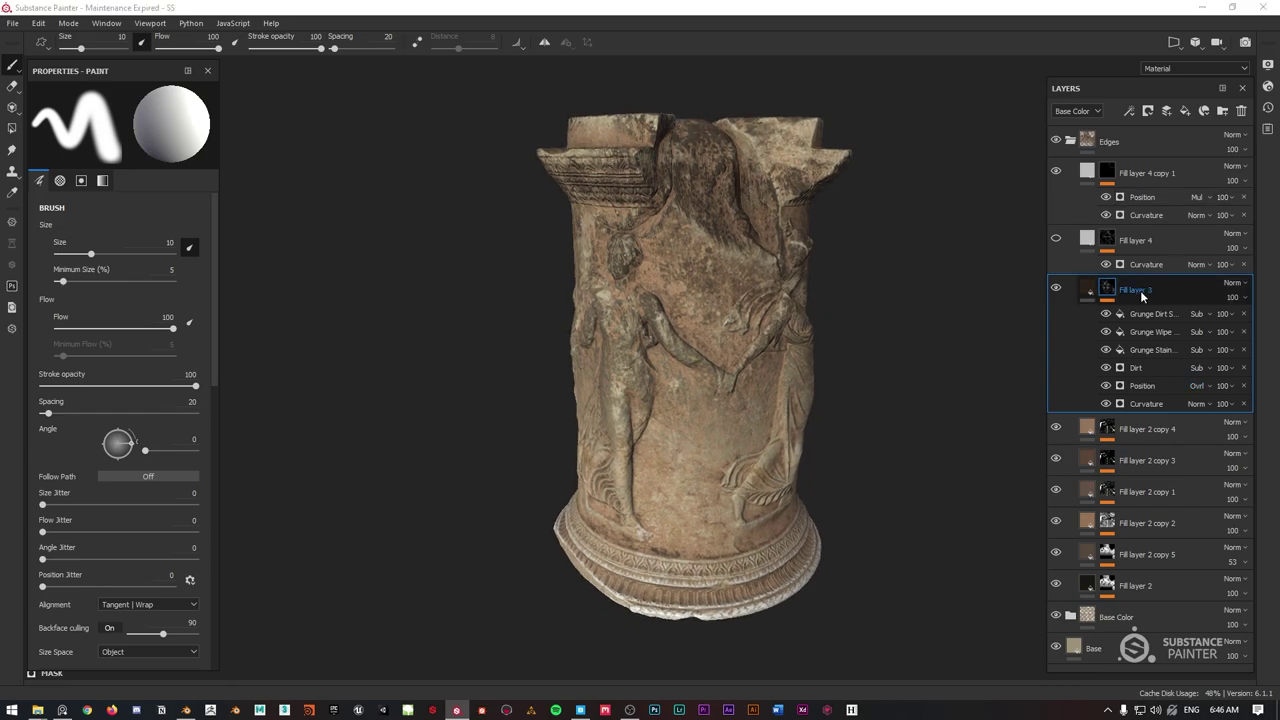
click(1106, 387)
click(1106, 387)
click(1106, 387)
click(1106, 387)
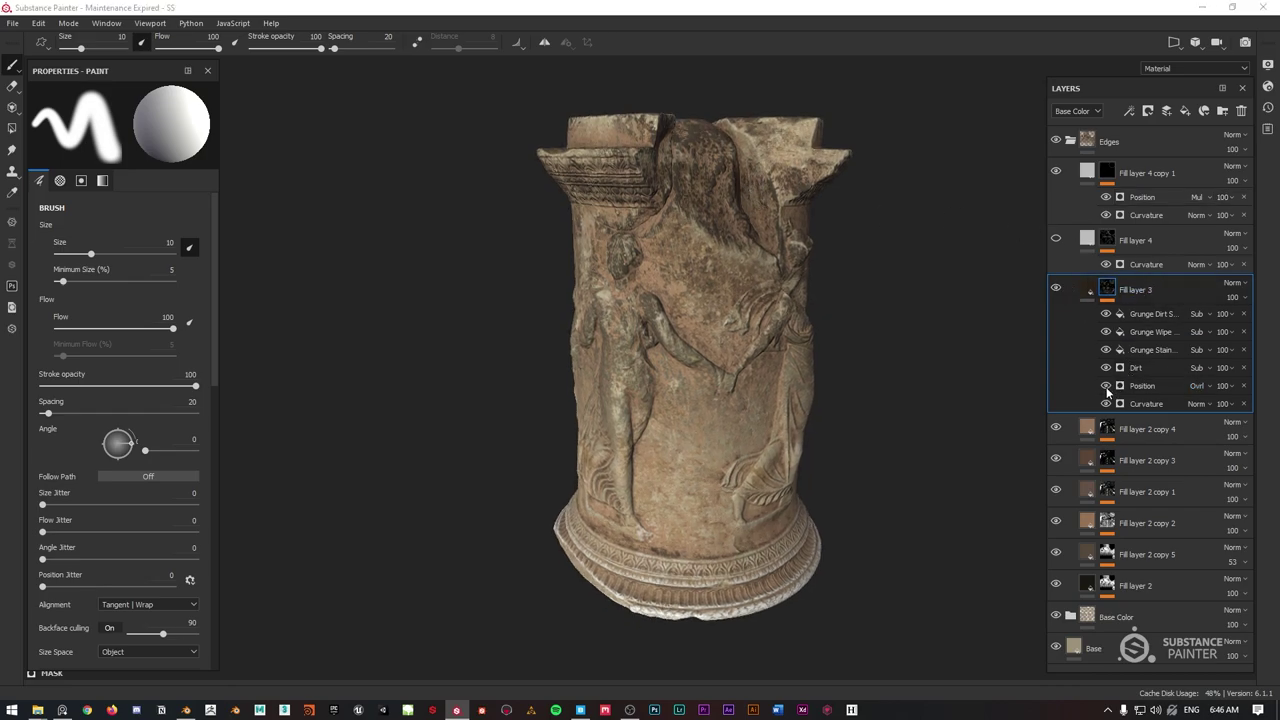
Compare the column with the Position generator of Fill layer 3's mask hidden and shown, and try the Soft light blend mode on it.
click(1106, 387)
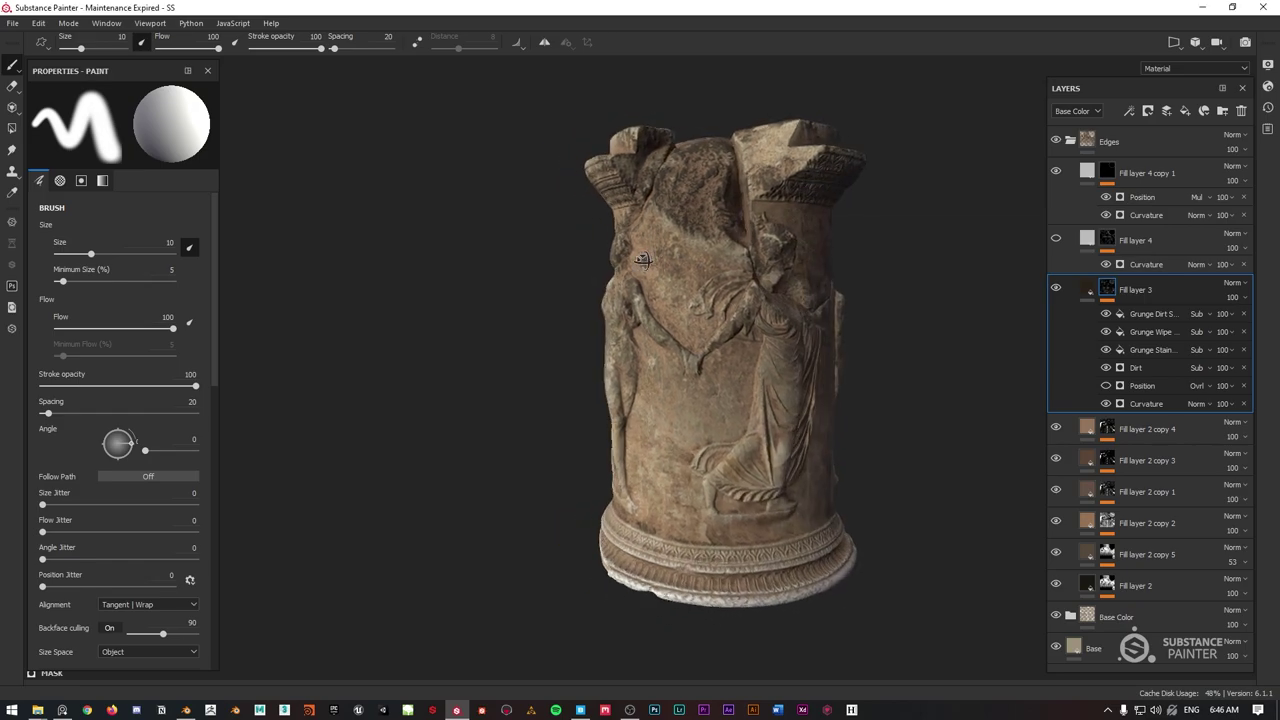
click(1106, 386)
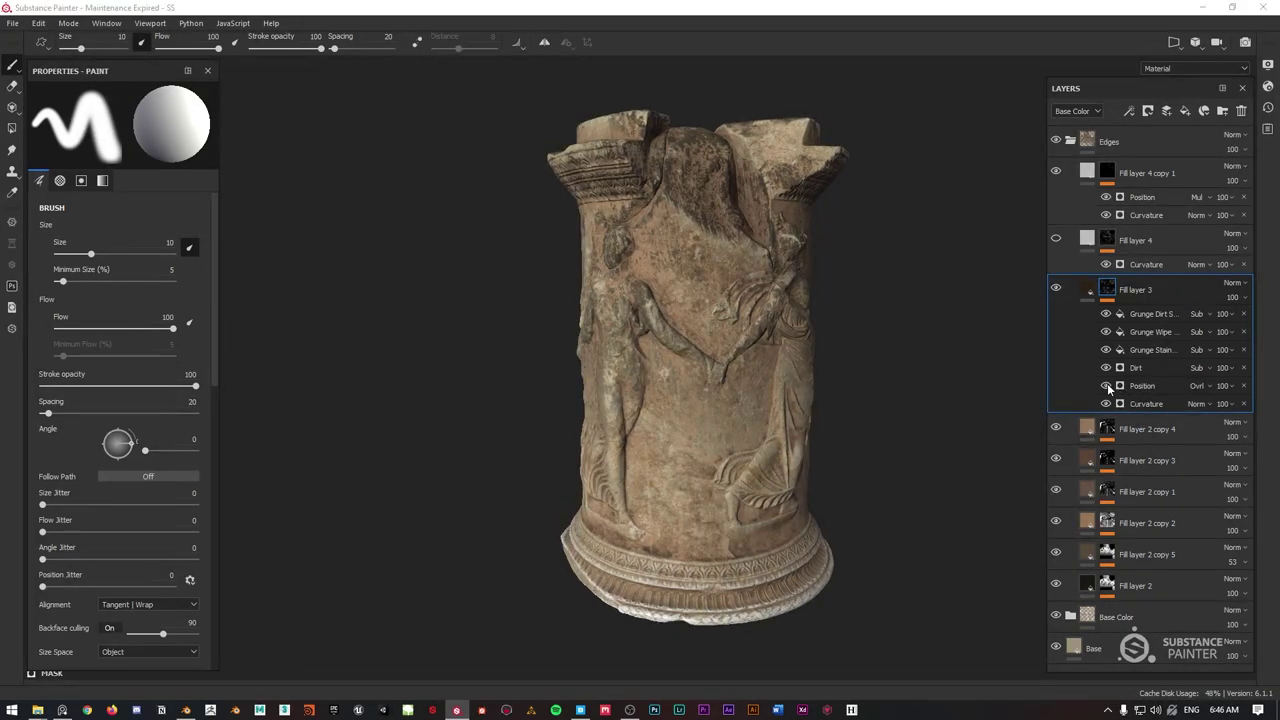
click(1214, 386)
click(1205, 258)
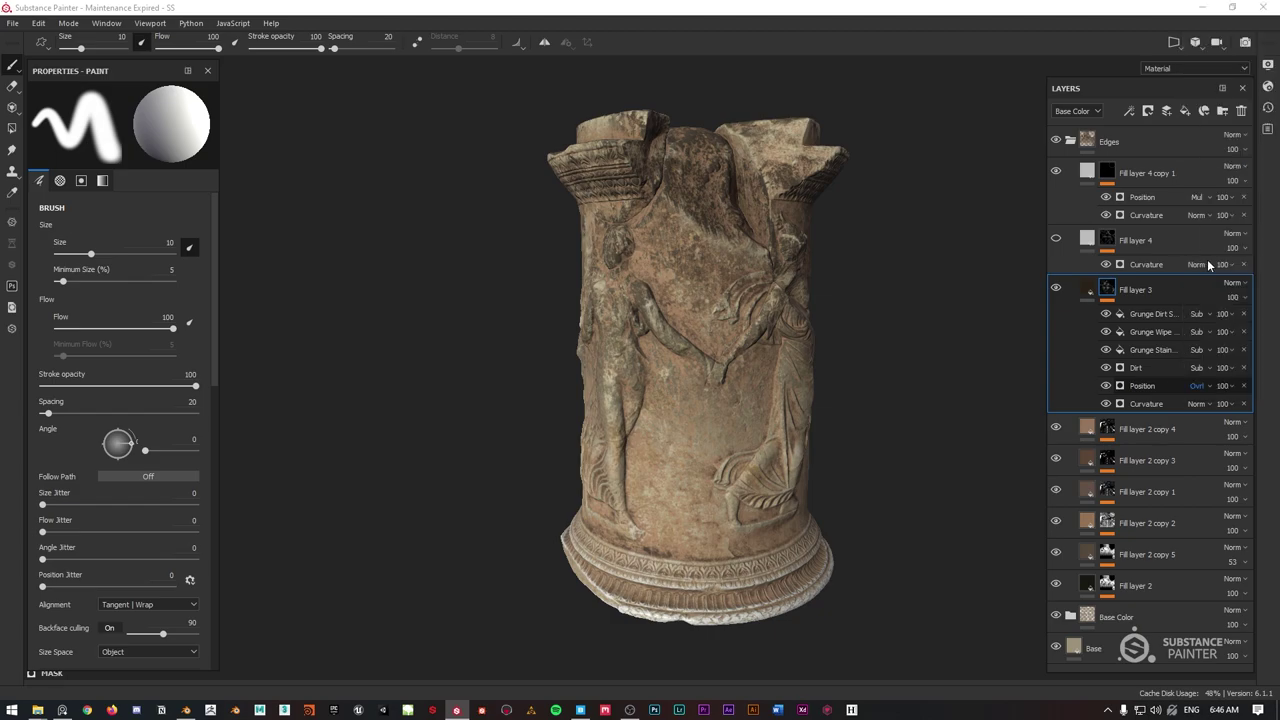
Try the Subtract blend mode on the Position generator in Fill layer 3's mask and compare the column with it hidden and shown.
click(1205, 386)
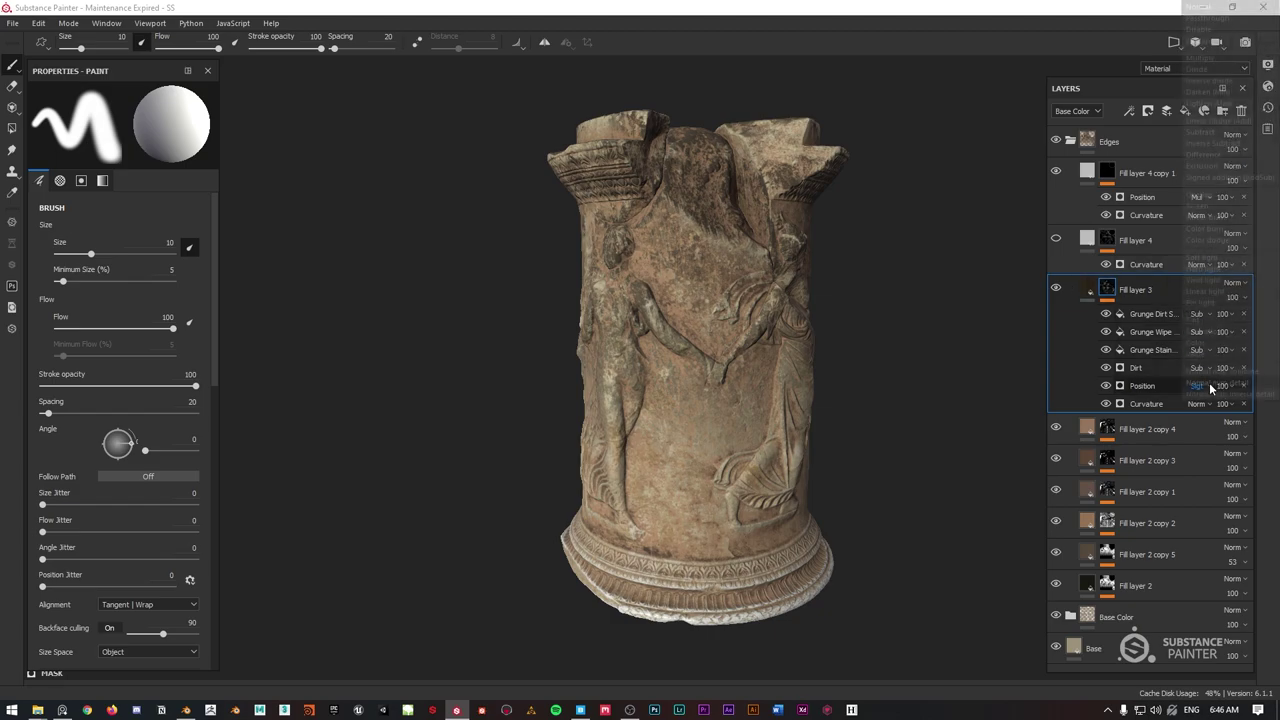
click(1211, 389)
click(1213, 387)
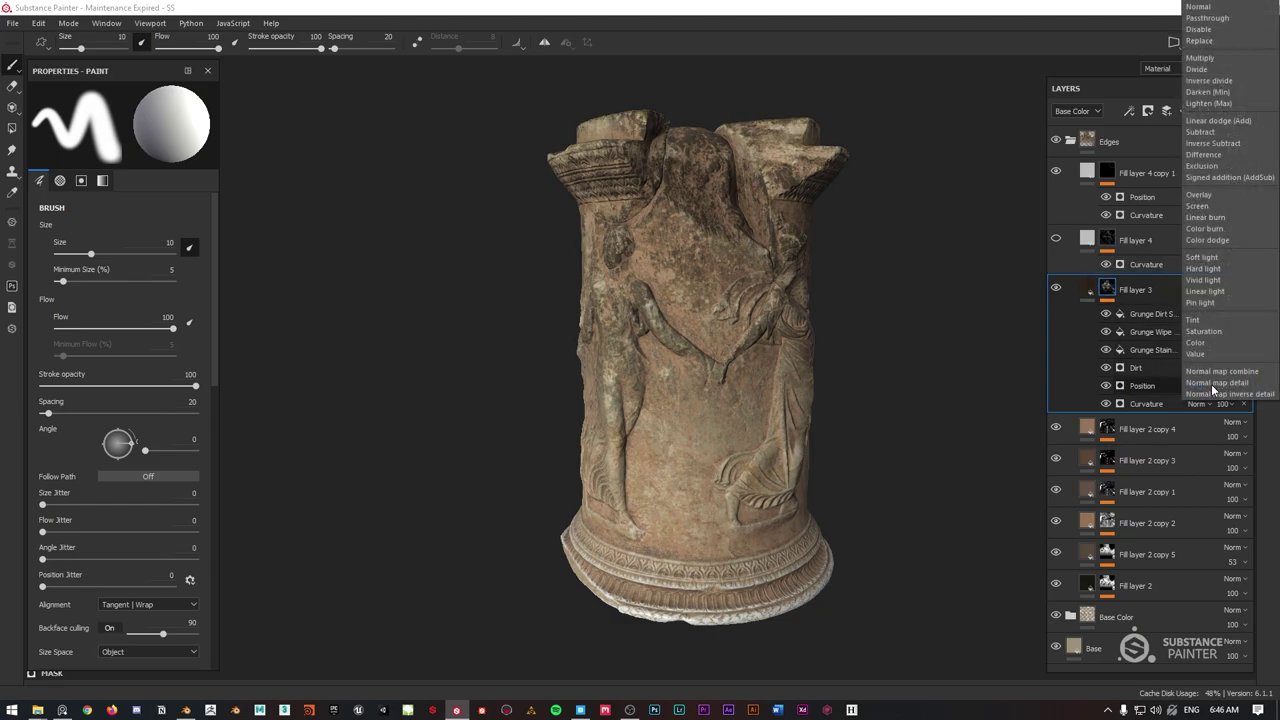
click(1208, 132)
click(1106, 386)
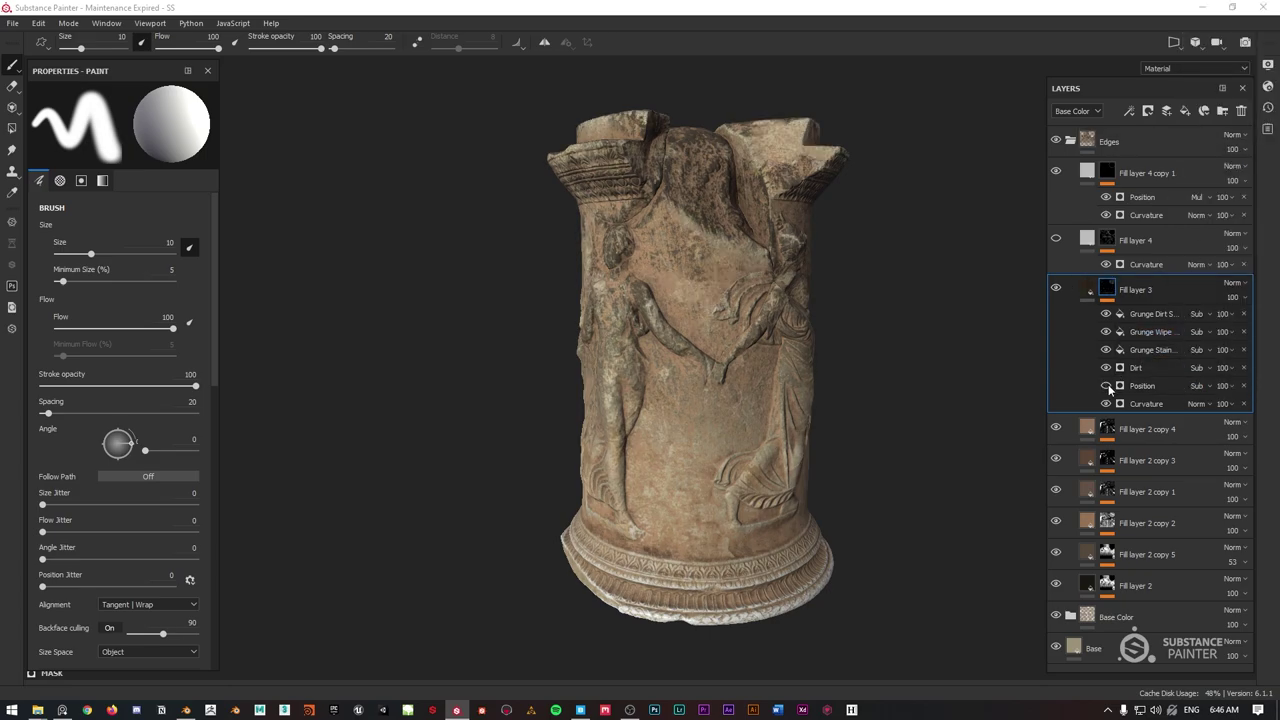
click(1106, 386)
click(1106, 386)
Set the blend mode of the Position generator in Fill layer 3's mask to Multiply and check the carved figures.
click(1208, 386)
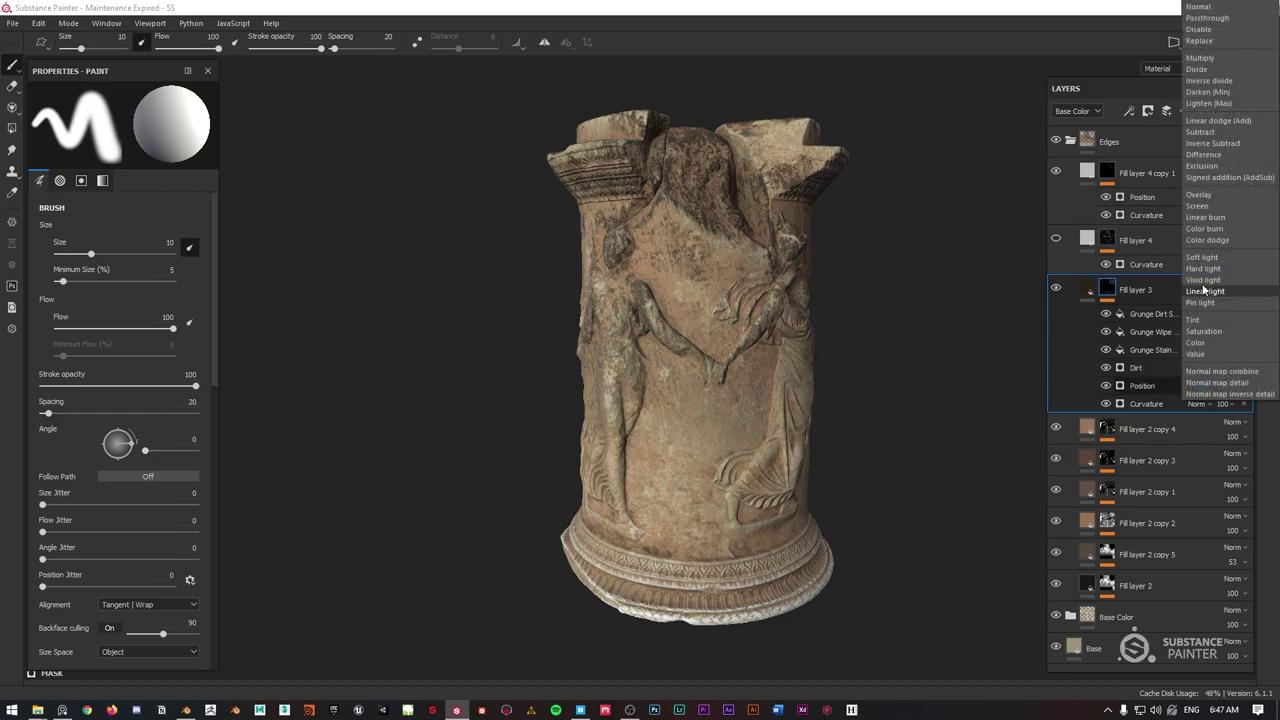
click(1200, 60)
alt+drag(706, 192, 706, 400)
scroll(706, 400, up, 4)
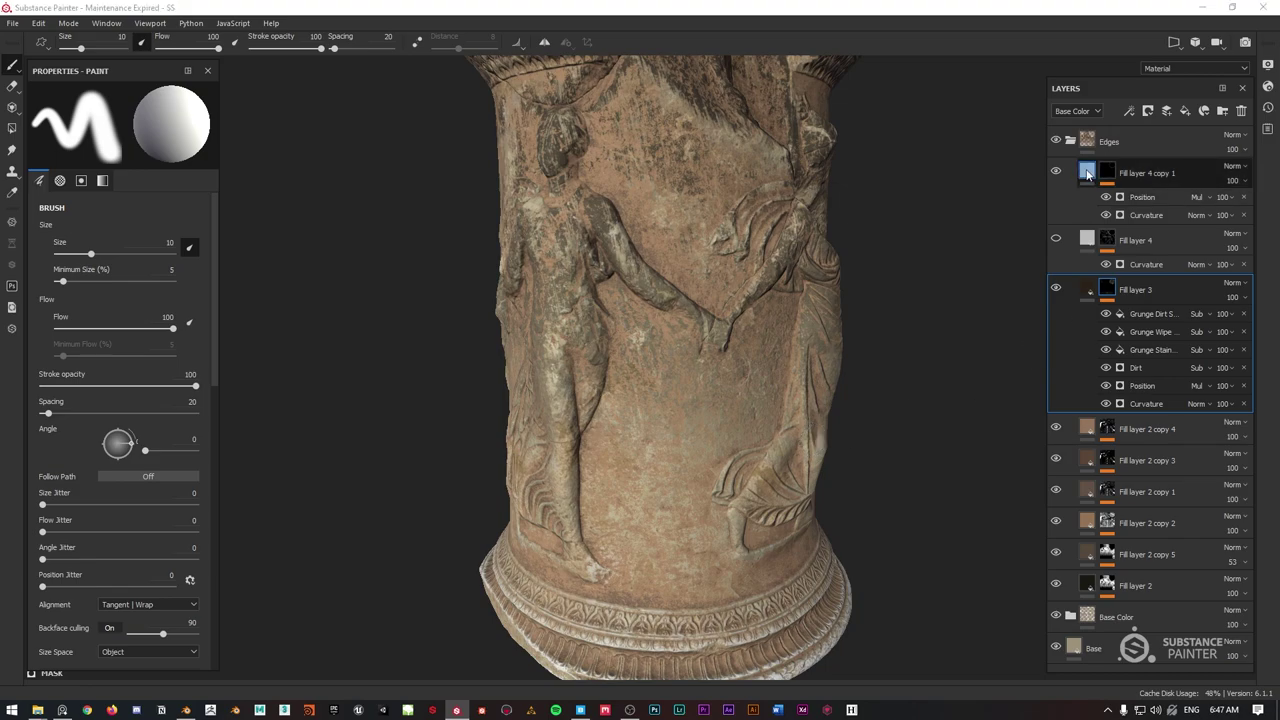
Examine the Position generator's settings in the mask of Fill layer 4 copy 1 and the light edges on the column's base.
click(1140, 173)
click(1107, 172)
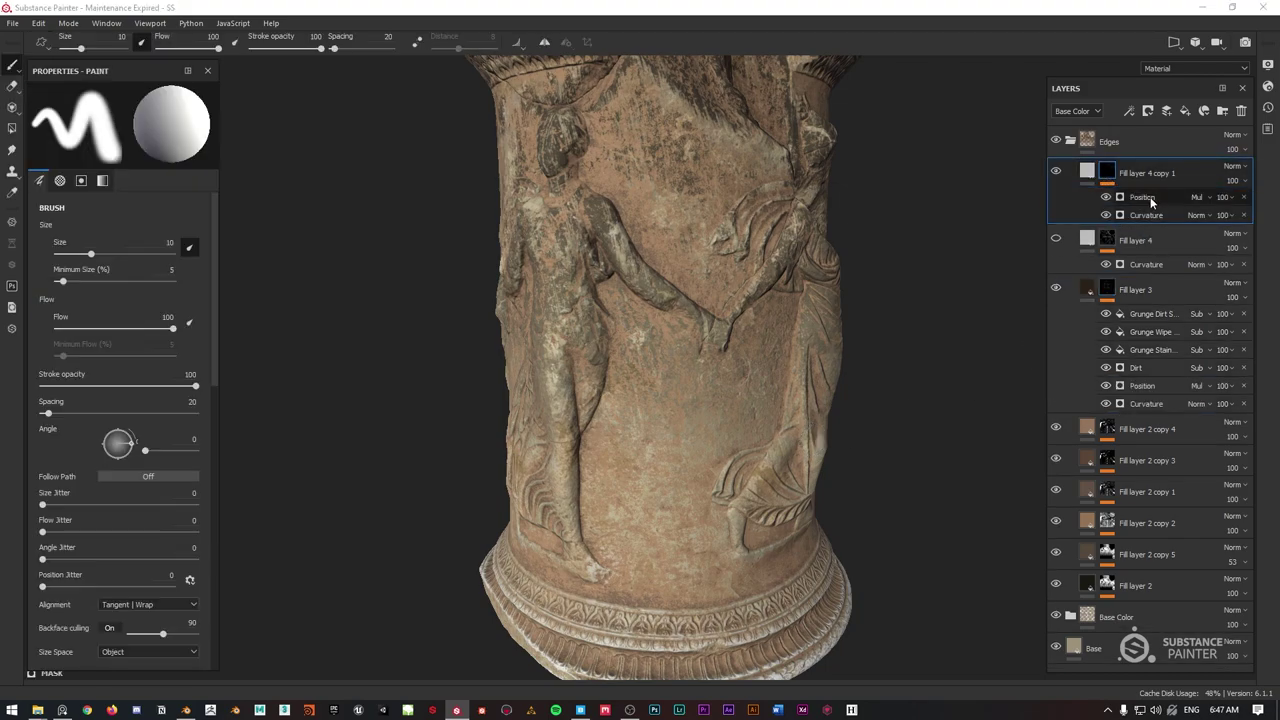
click(1142, 197)
scroll(760, 390, up, 2)
alt+middle_drag(700, 500, 714, 318)
scroll(714, 318, up, 2)
alt+drag(714, 318, 745, 320)
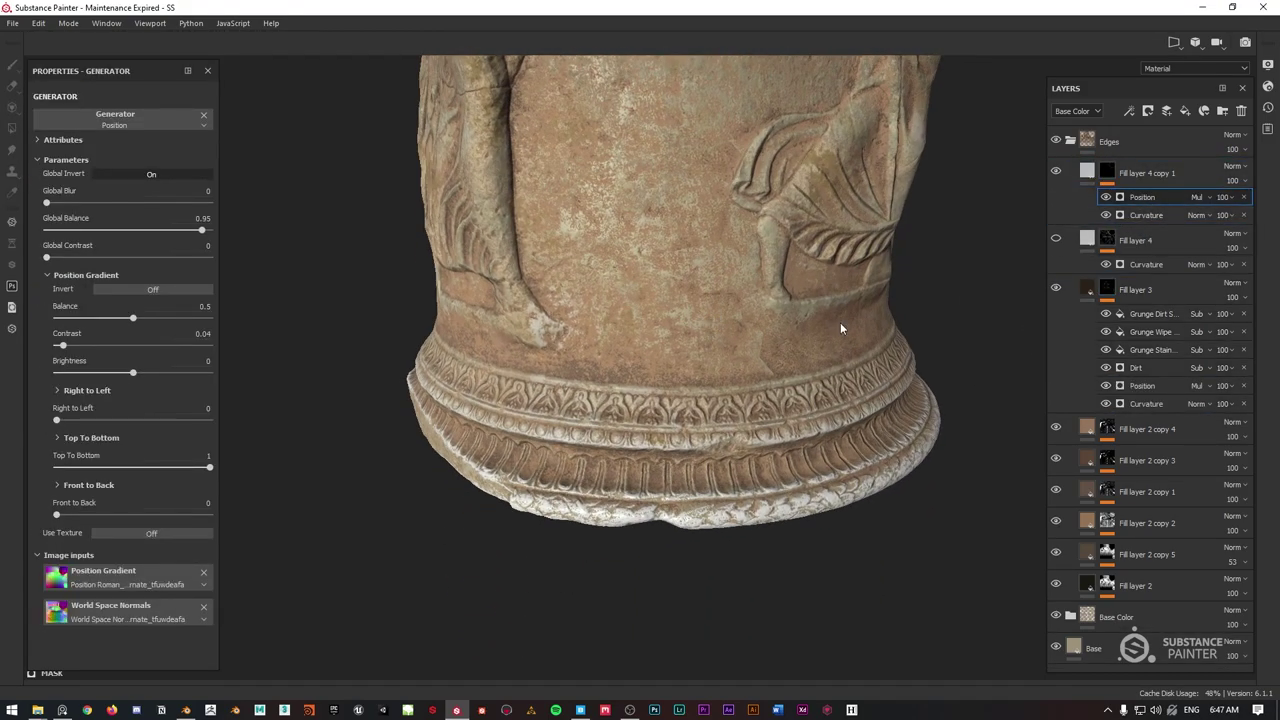
Tint the base color of Fill layer 4 copy 1 a pinkish beige with hue 0.054 and set its roughness to 1.
click(1086, 172)
click(118, 401)
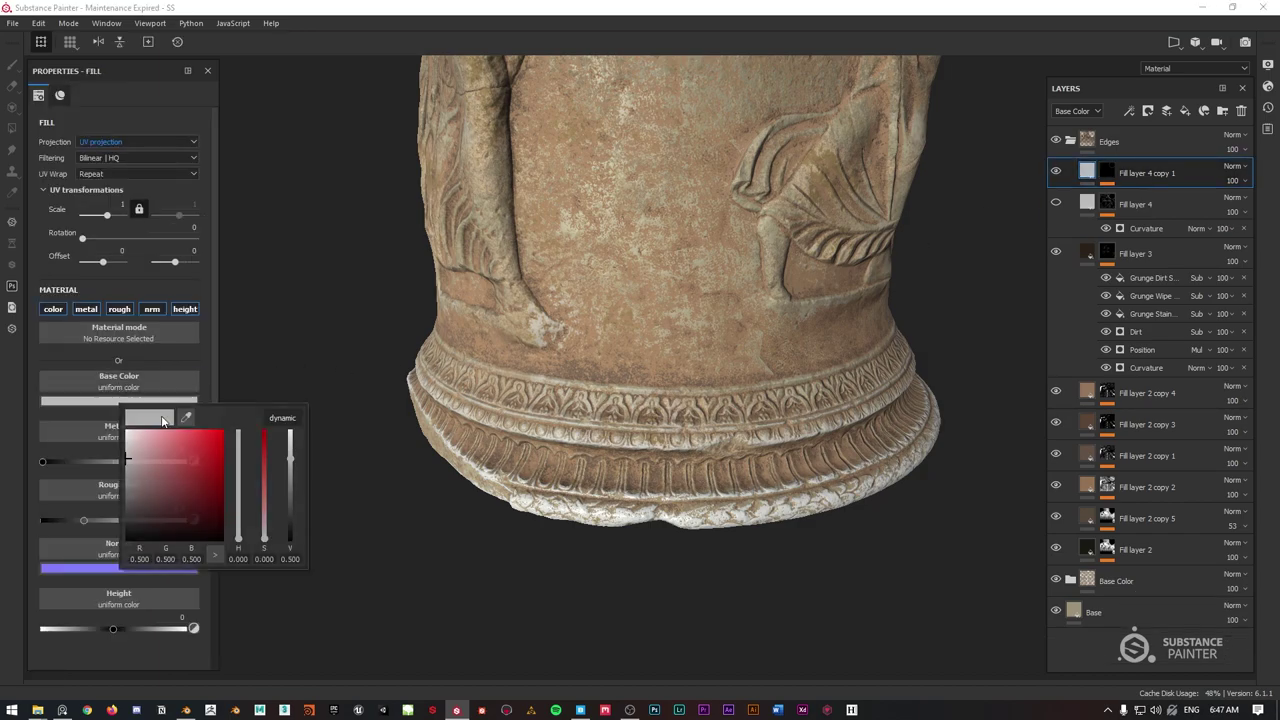
drag(240, 541, 240, 535)
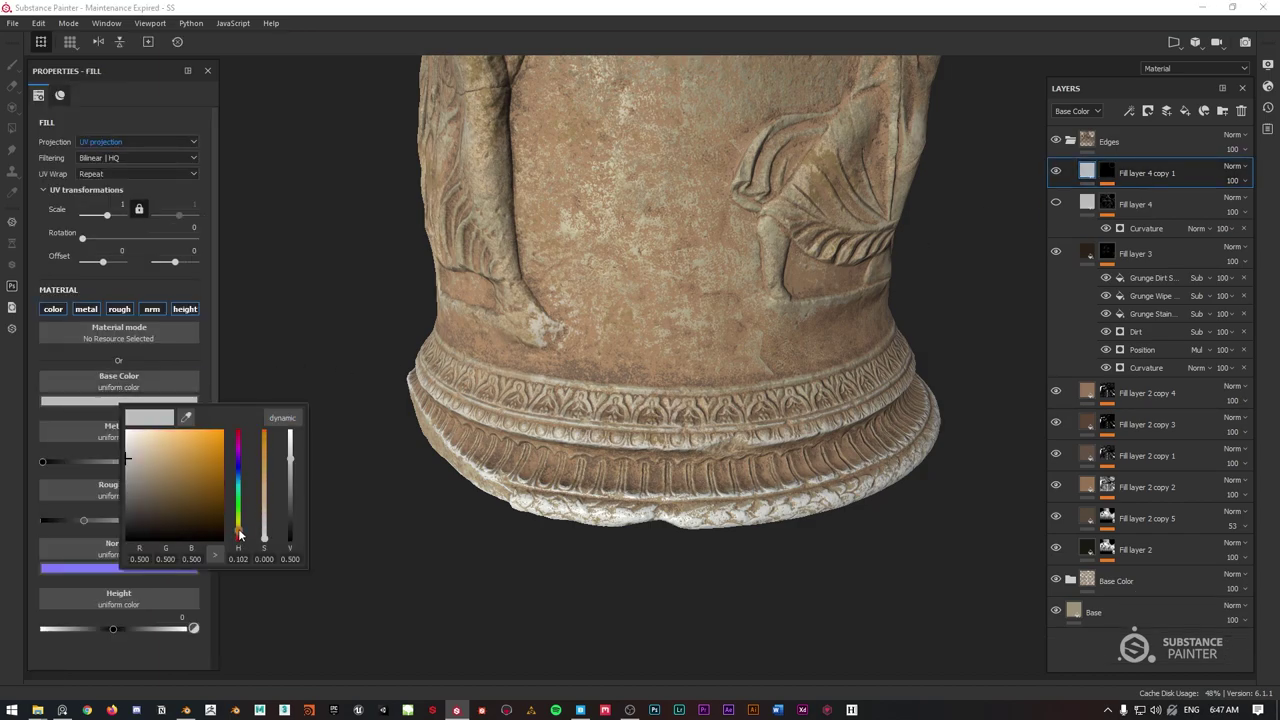
drag(131, 465, 146, 465)
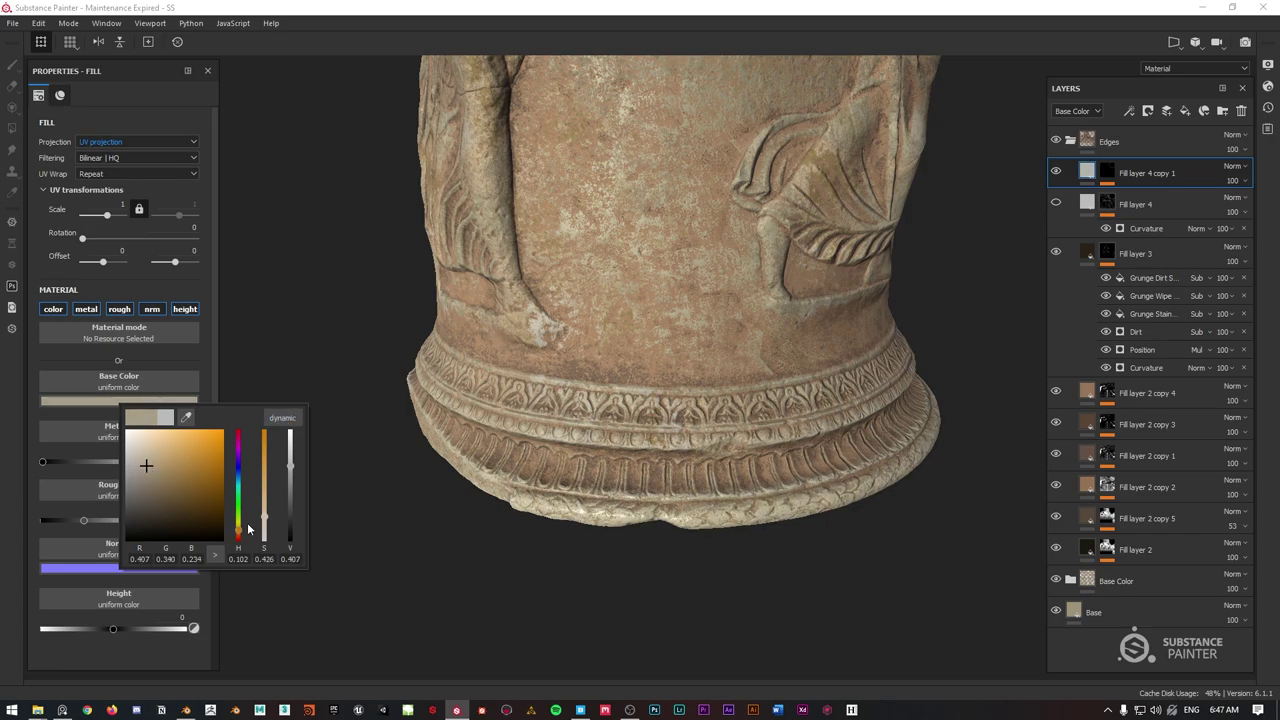
drag(240, 535, 239, 541)
mouse_move(146, 467)
mouse_down()
mouse_move(156, 497)
mouse_move(137, 476)
mouse_up()
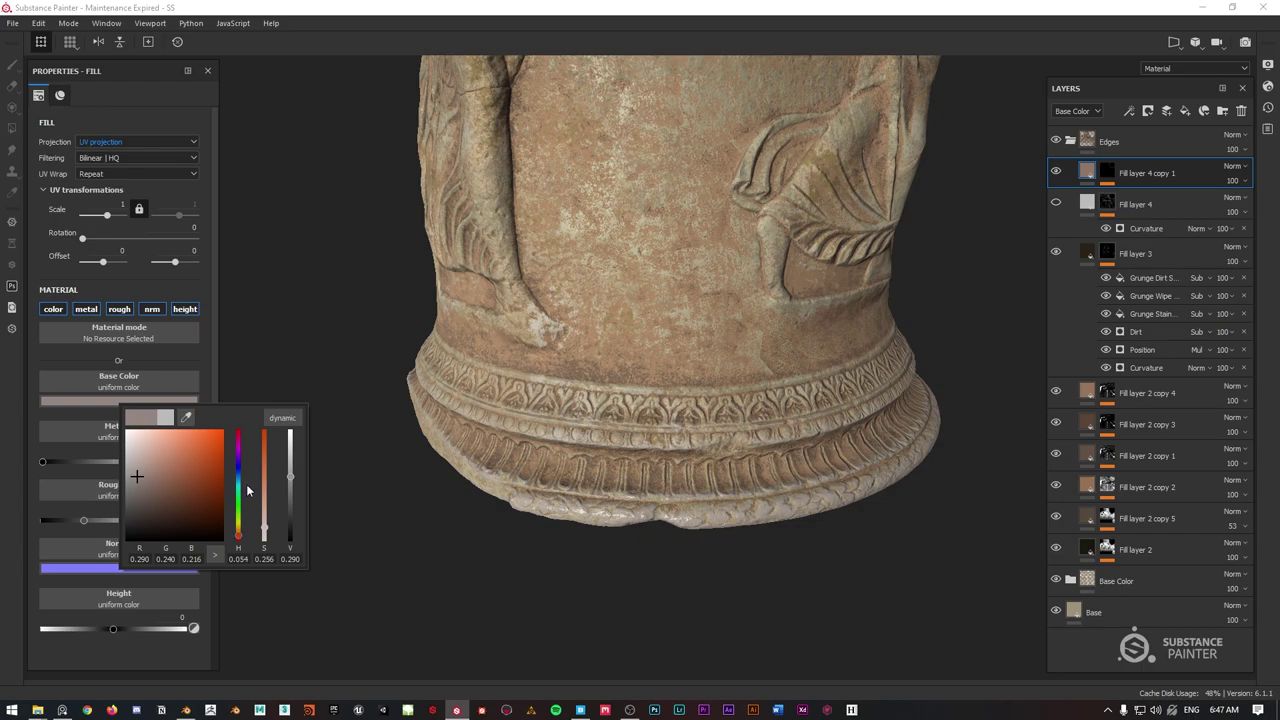
drag(292, 482, 291, 473)
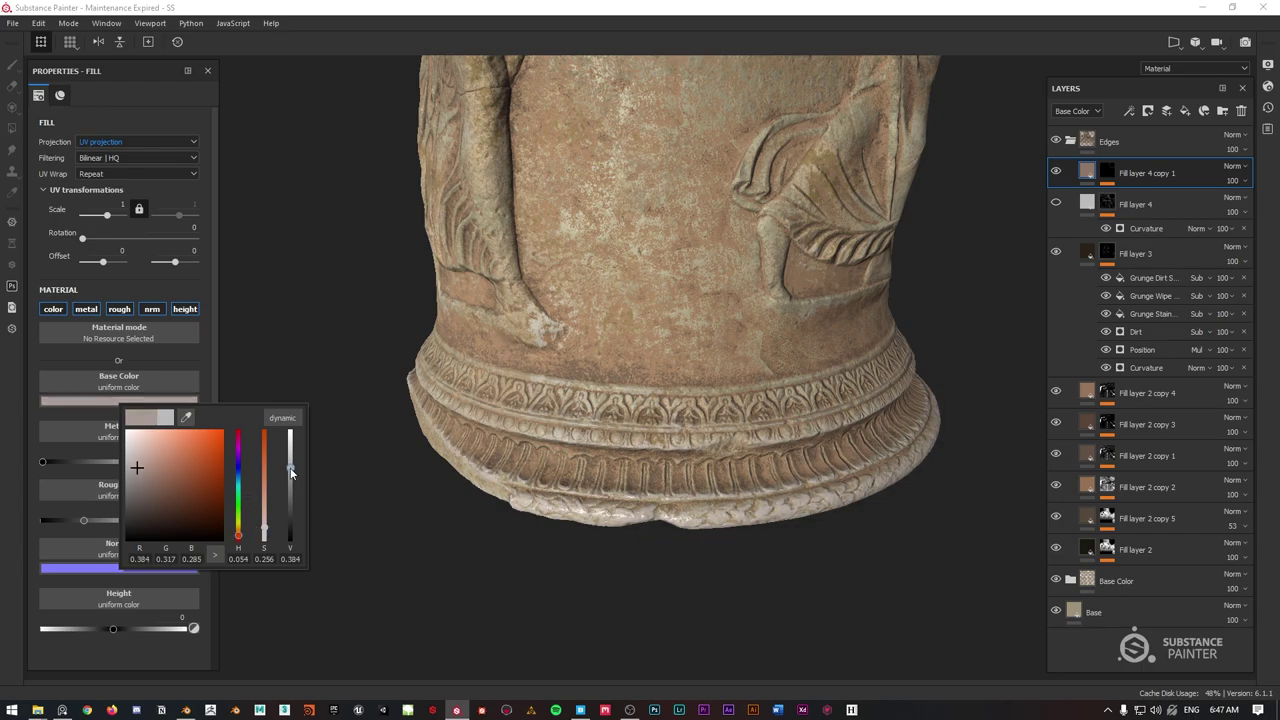
click(141, 467)
click(145, 464)
drag(86, 519, 152, 522)
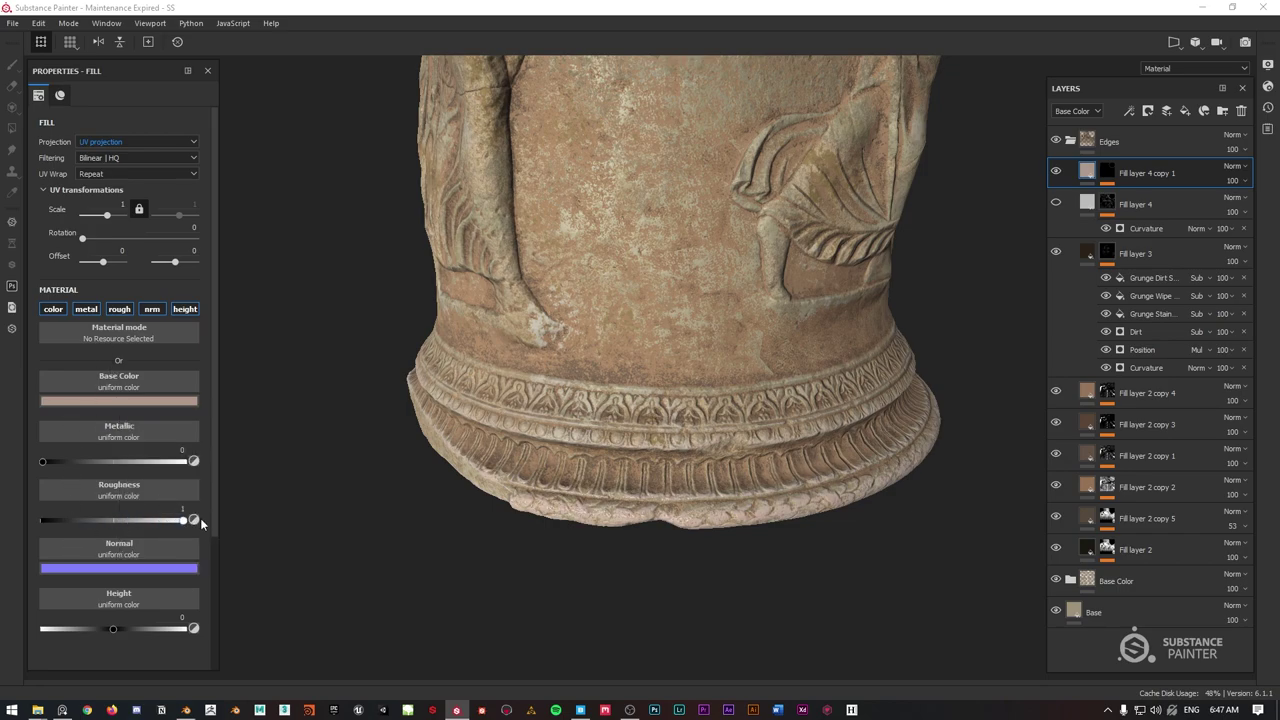
Darken the base color of Fill layer 4 copy 1 to a muted brown of about R 0.264, G 0.190, B 0.155.
click(139, 400)
click(164, 466)
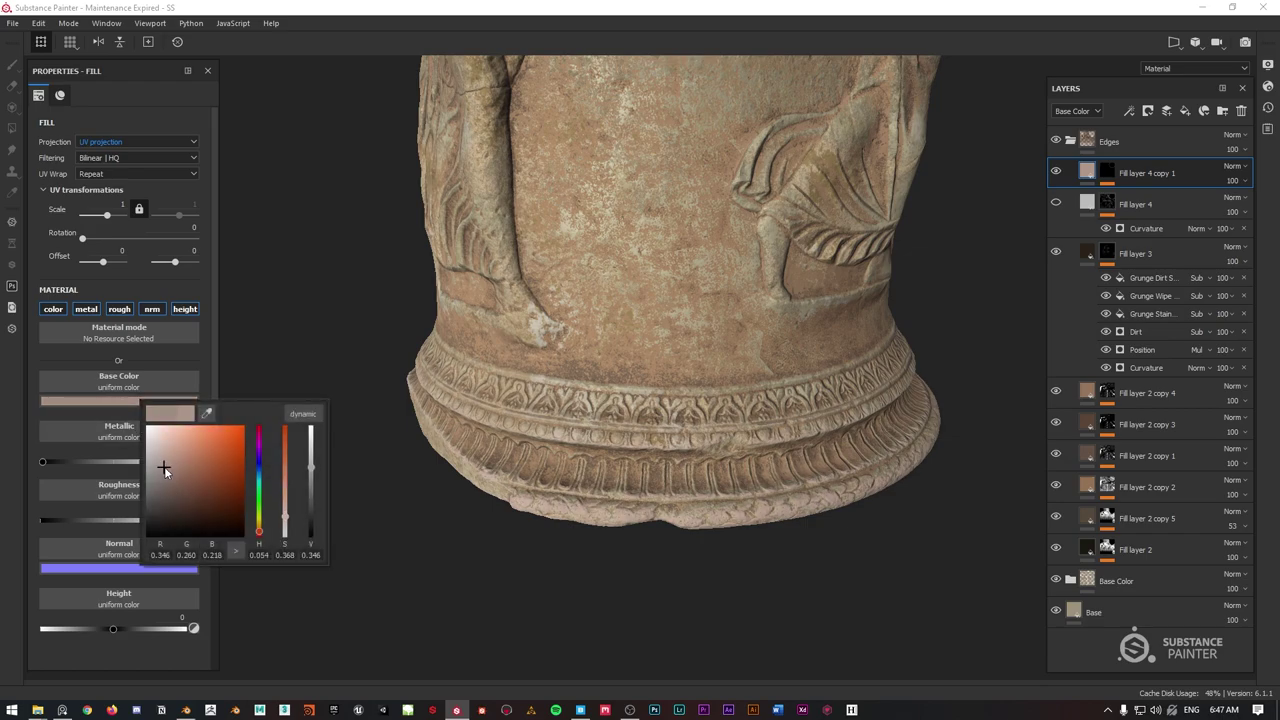
click(170, 474)
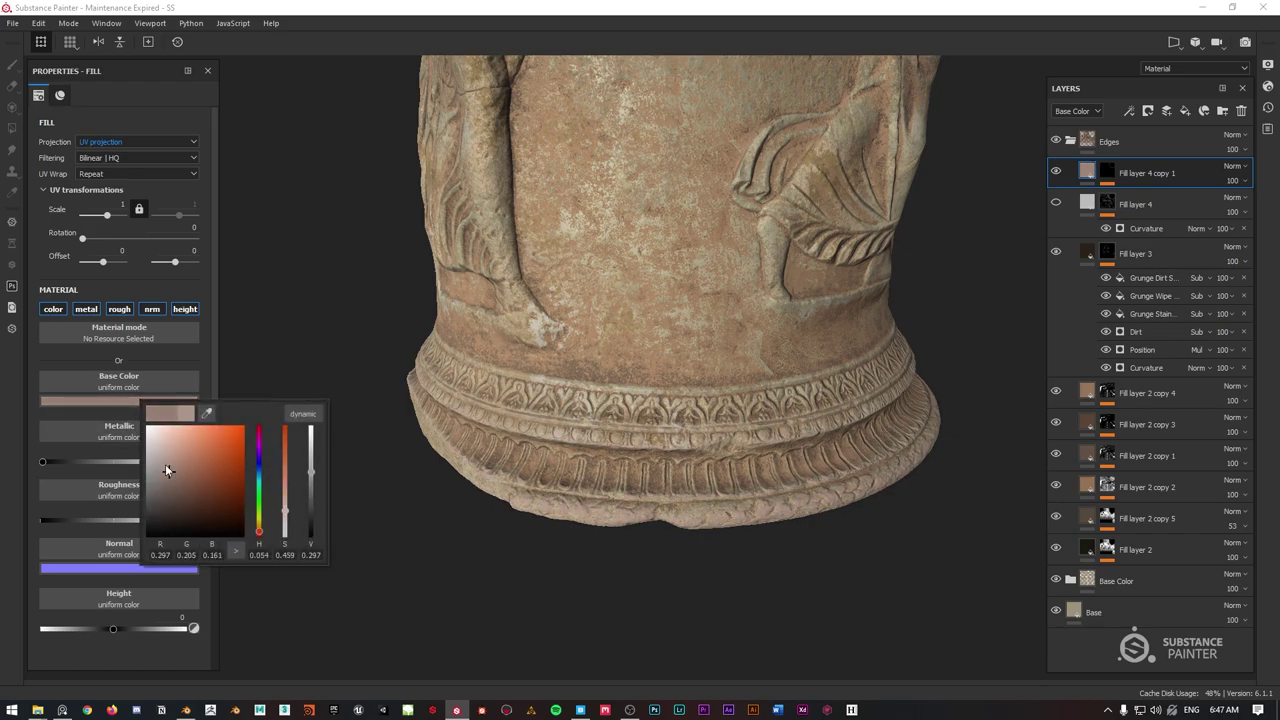
click(172, 456)
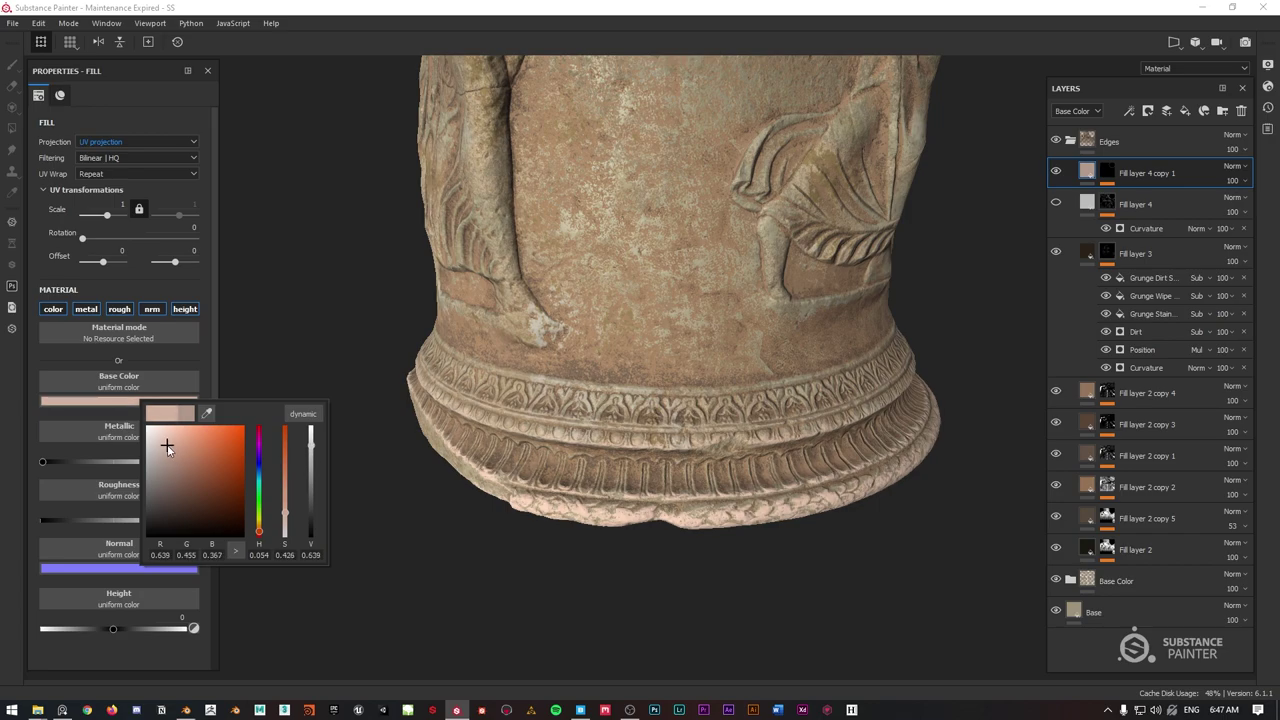
click(168, 464)
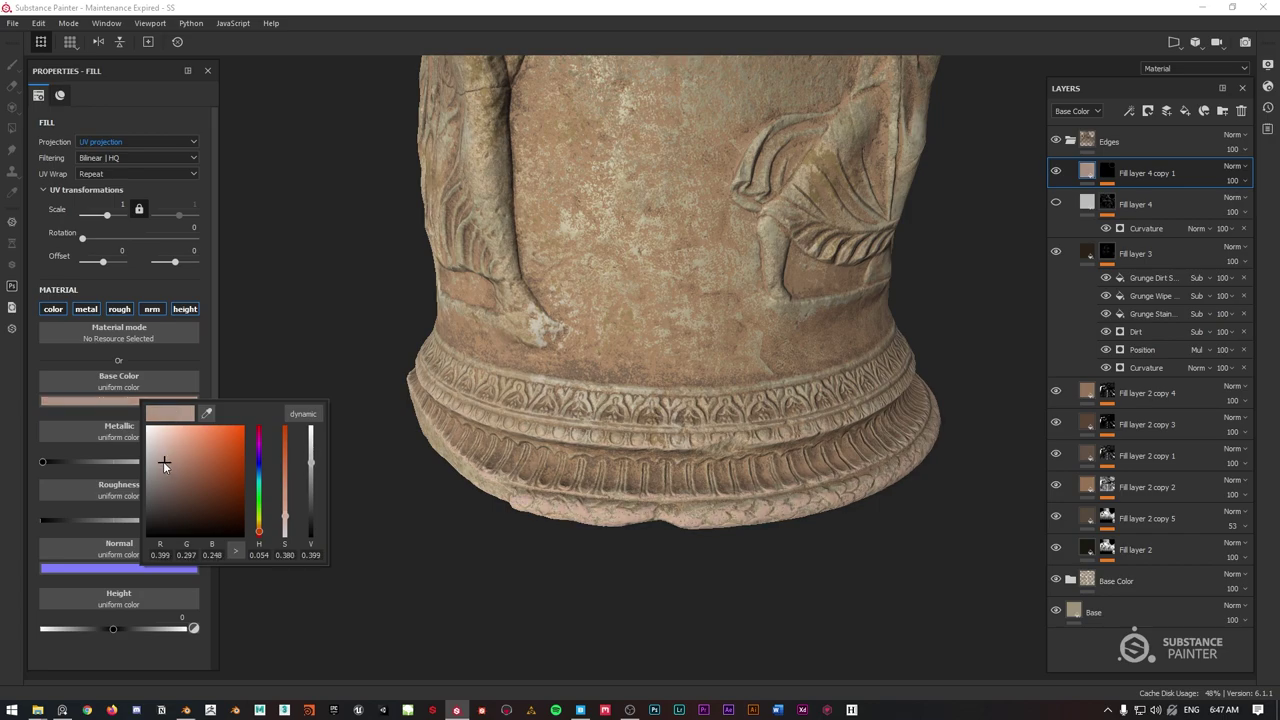
drag(163, 461, 166, 475)
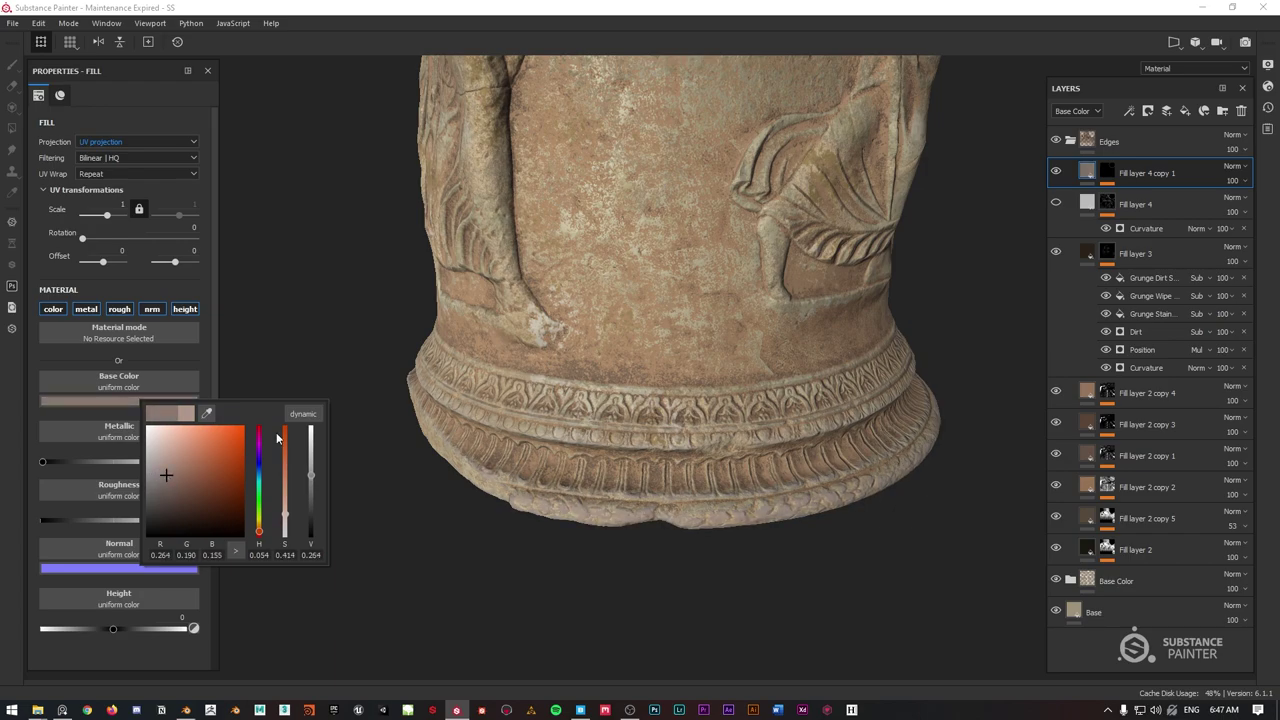
Add a fill effect to the mask of Fill layer 4 copy 1.
click(1120, 174)
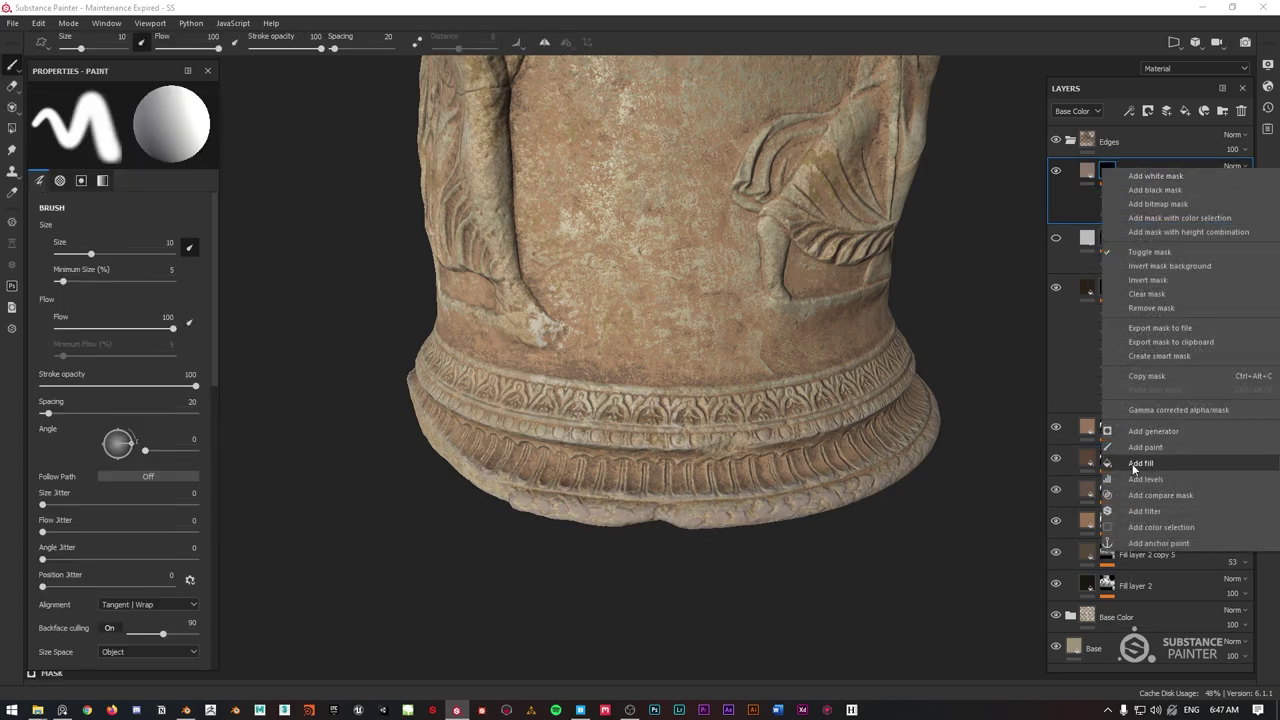
Add a fill to the mask of Fill layer 4 copy 1, blended as Subtract, using the Grunge Plaster Cracked texture.
click(1146, 463)
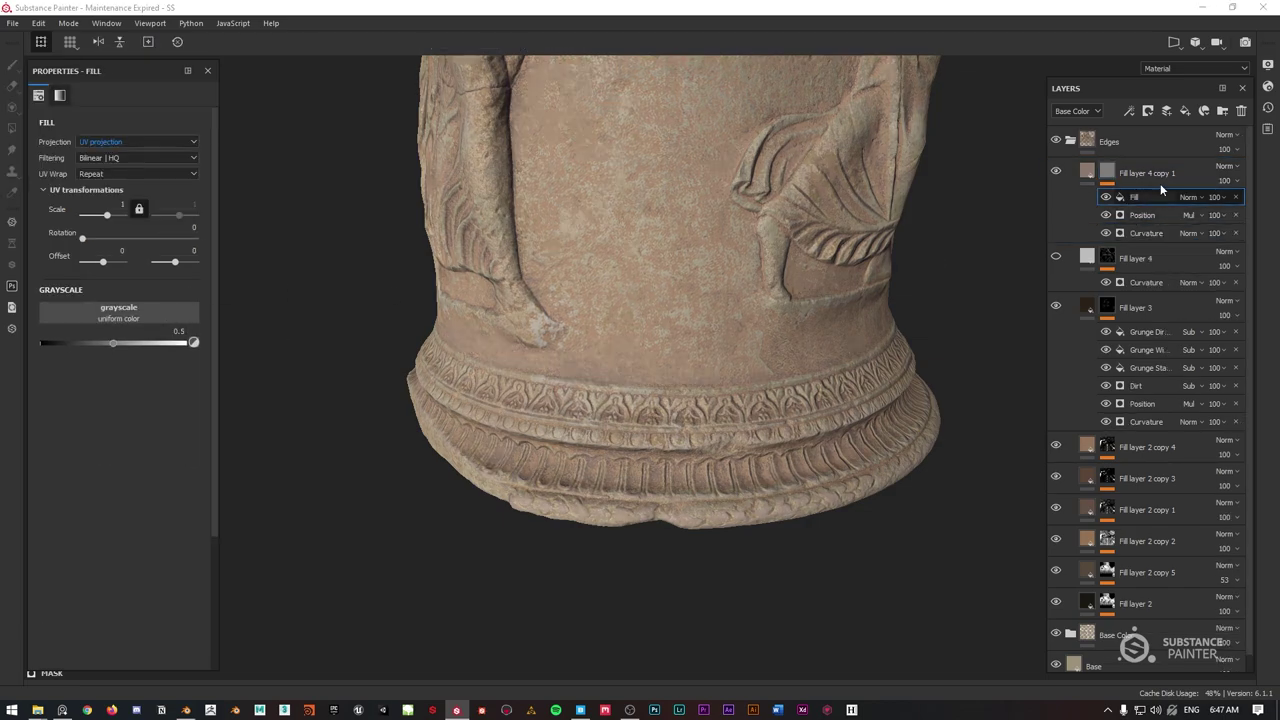
click(1191, 197)
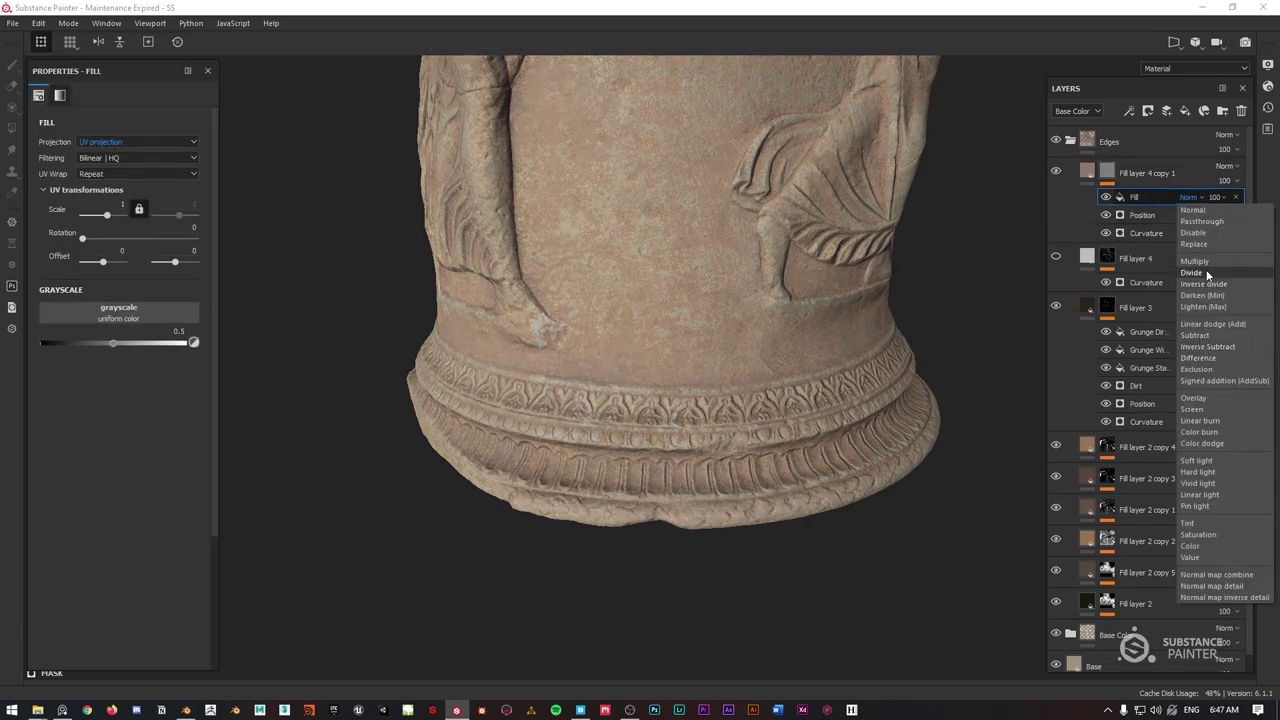
click(1199, 335)
click(135, 313)
scroll(152, 390, down, 5)
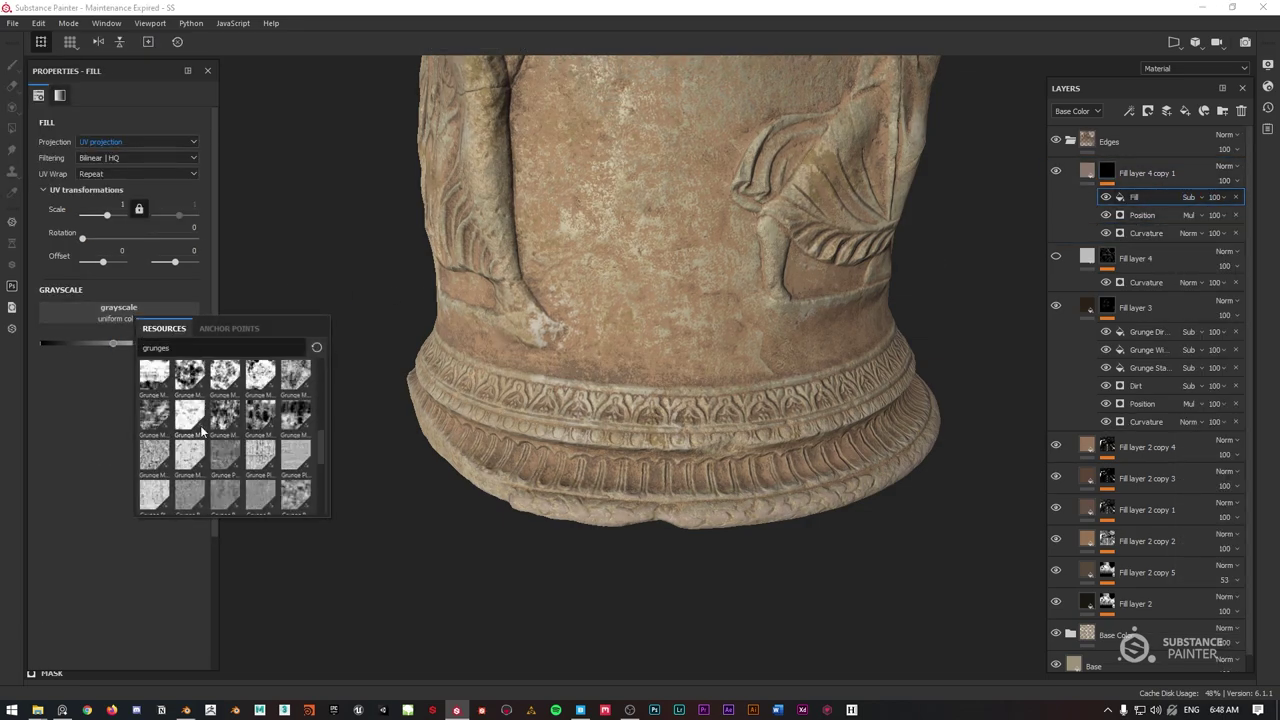
click(261, 454)
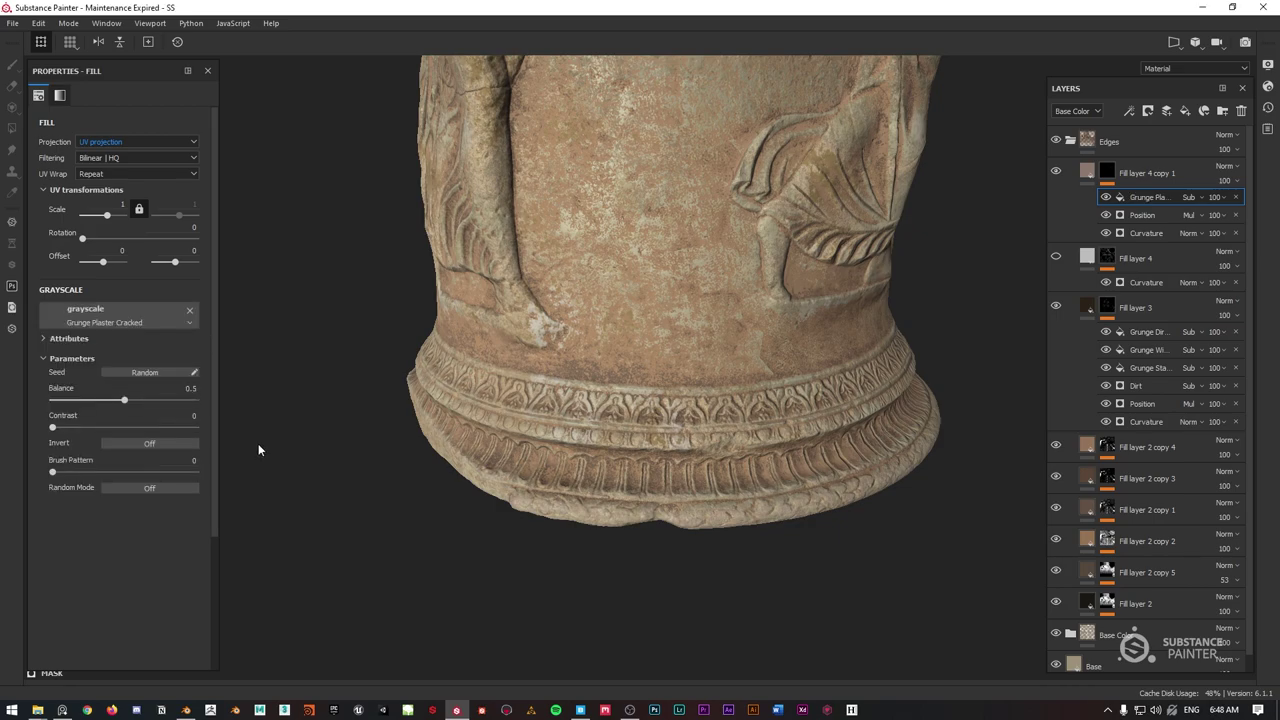
Preview the mask of Fill layer 4 copy 1 and set the plaster grunge's Balance to 0.31 and Contrast to 0.83.
alt+click(1107, 172)
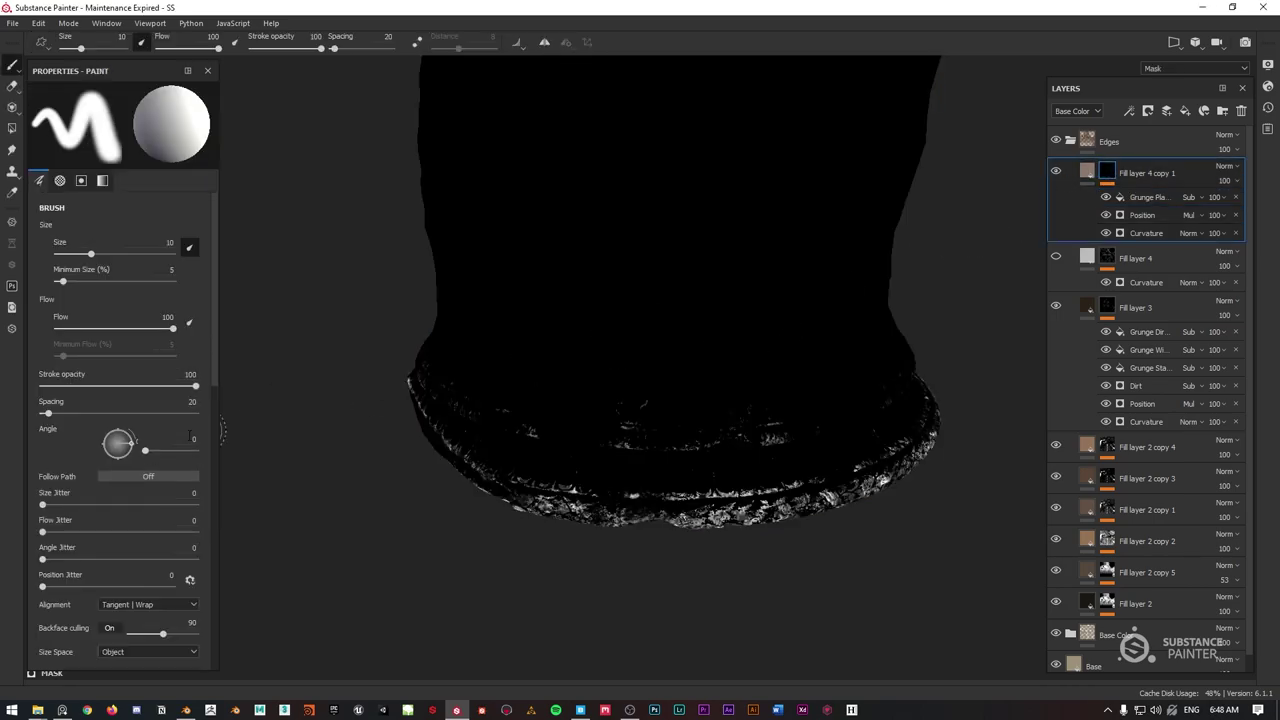
click(1145, 197)
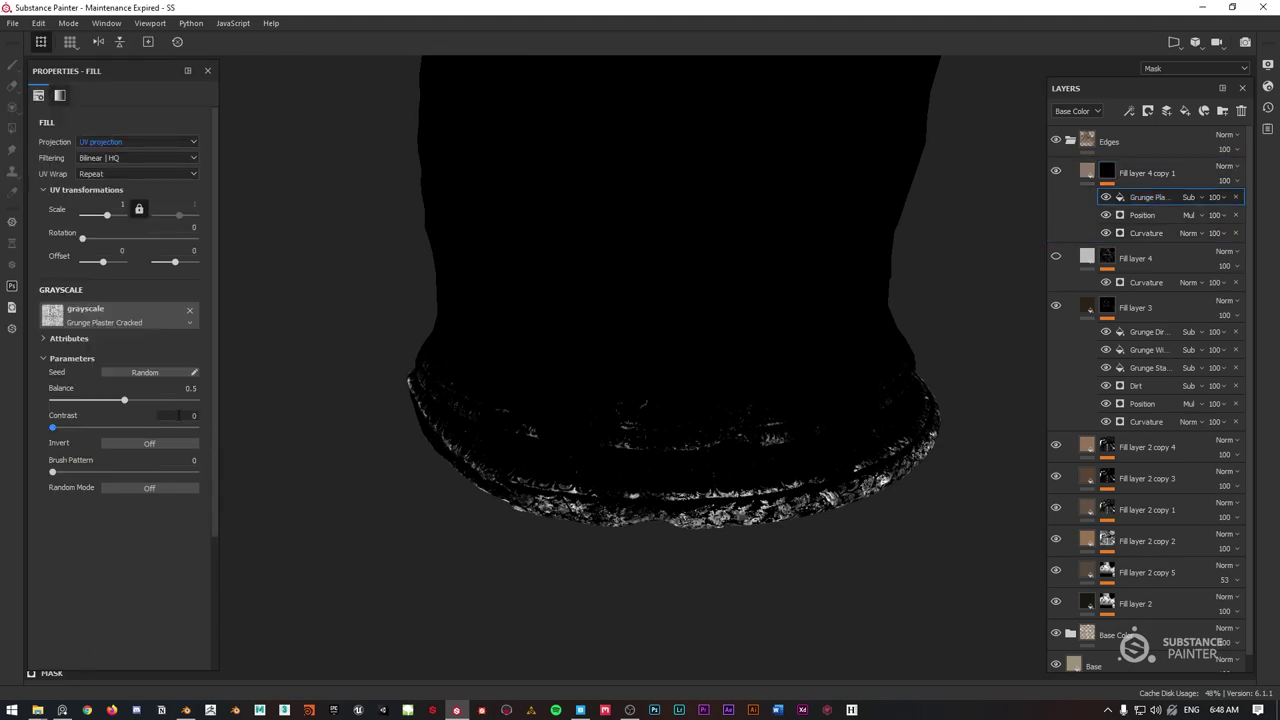
drag(59, 428, 88, 398)
drag(146, 428, 173, 428)
drag(85, 400, 97, 400)
key(m)
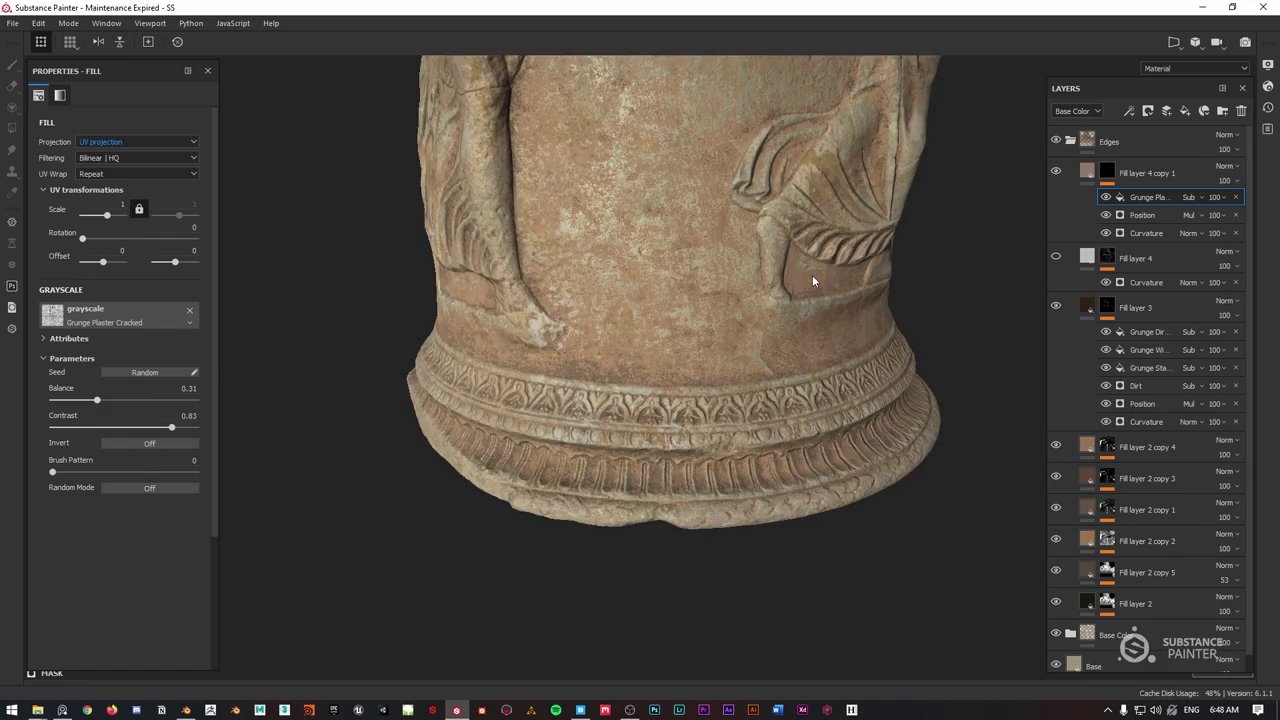
In the Position generator of Fill layer 4 copy 1, set Global Balance to 1 and the Position Gradient Balance to 0.68.
scroll(760, 278, down, 3)
scroll(697, 278, down, 2)
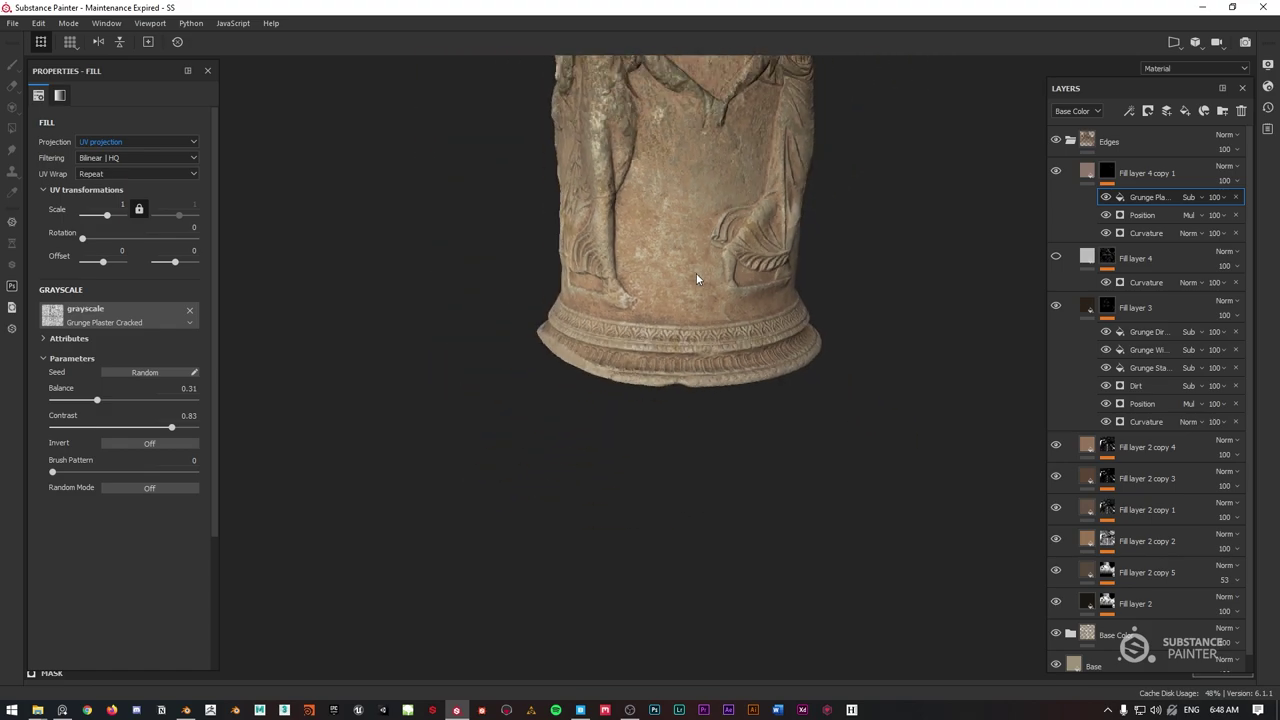
alt+drag(725, 268, 823, 303)
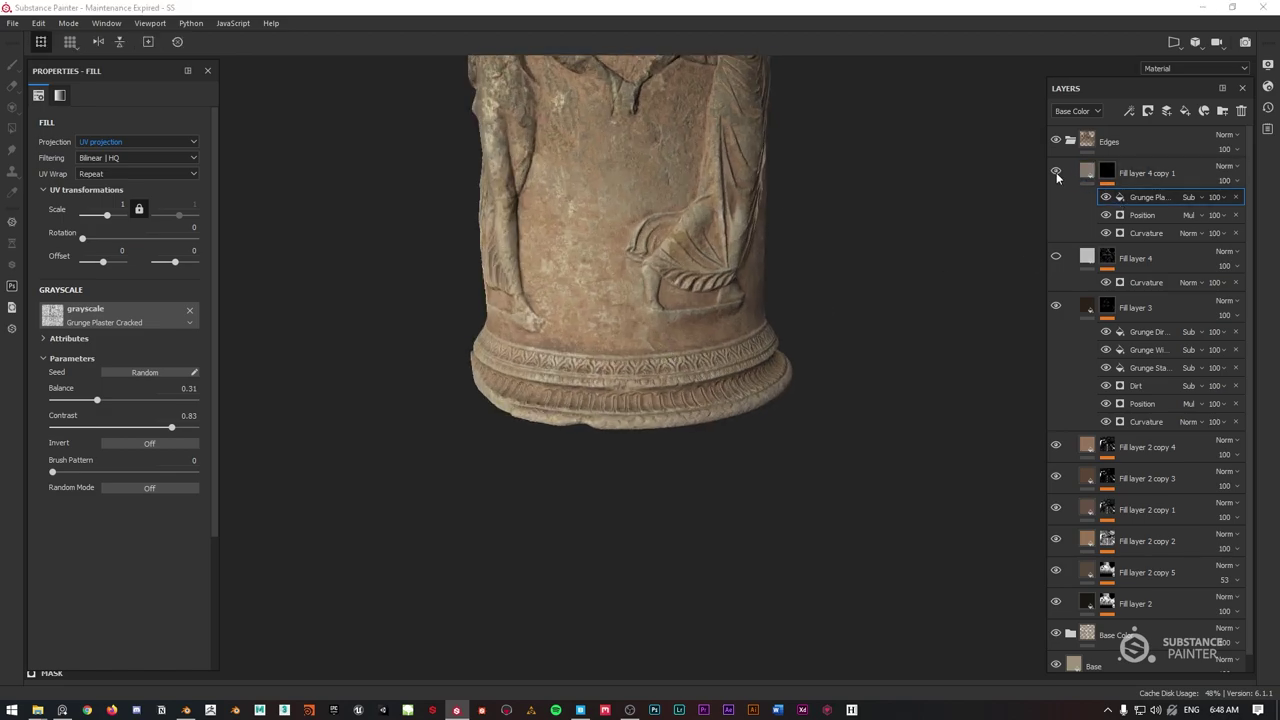
click(1140, 215)
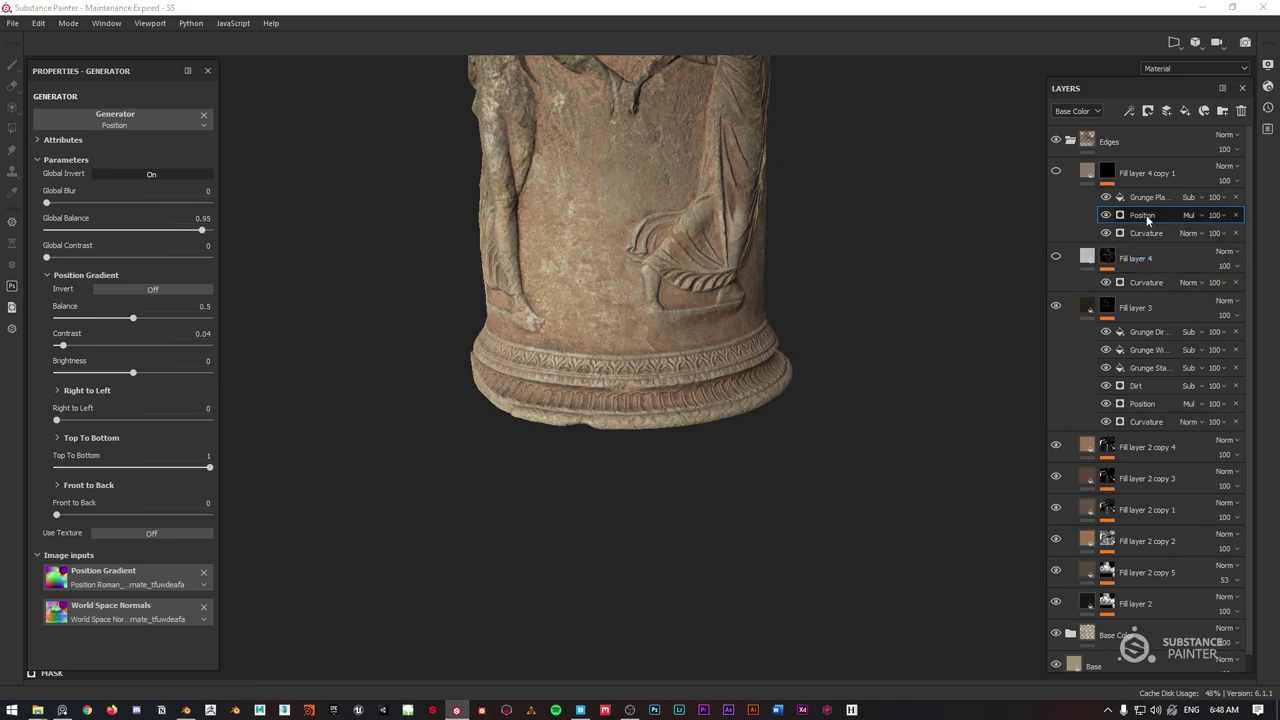
drag(201, 229, 168, 238)
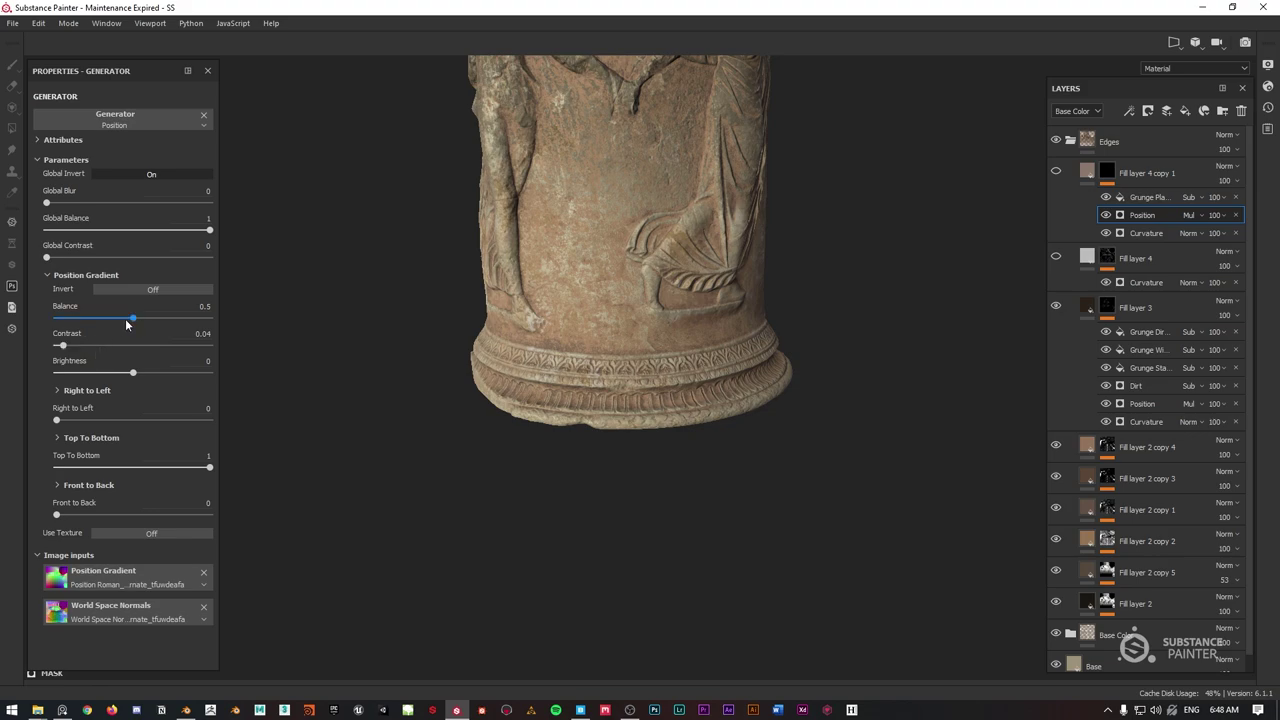
drag(126, 323, 162, 320)
While previewing the mask, set the Position generator's Global Contrast to 0.1, gradient Contrast to 0 and gradient Balance to 0.72.
click(1107, 173)
alt+click(1107, 173)
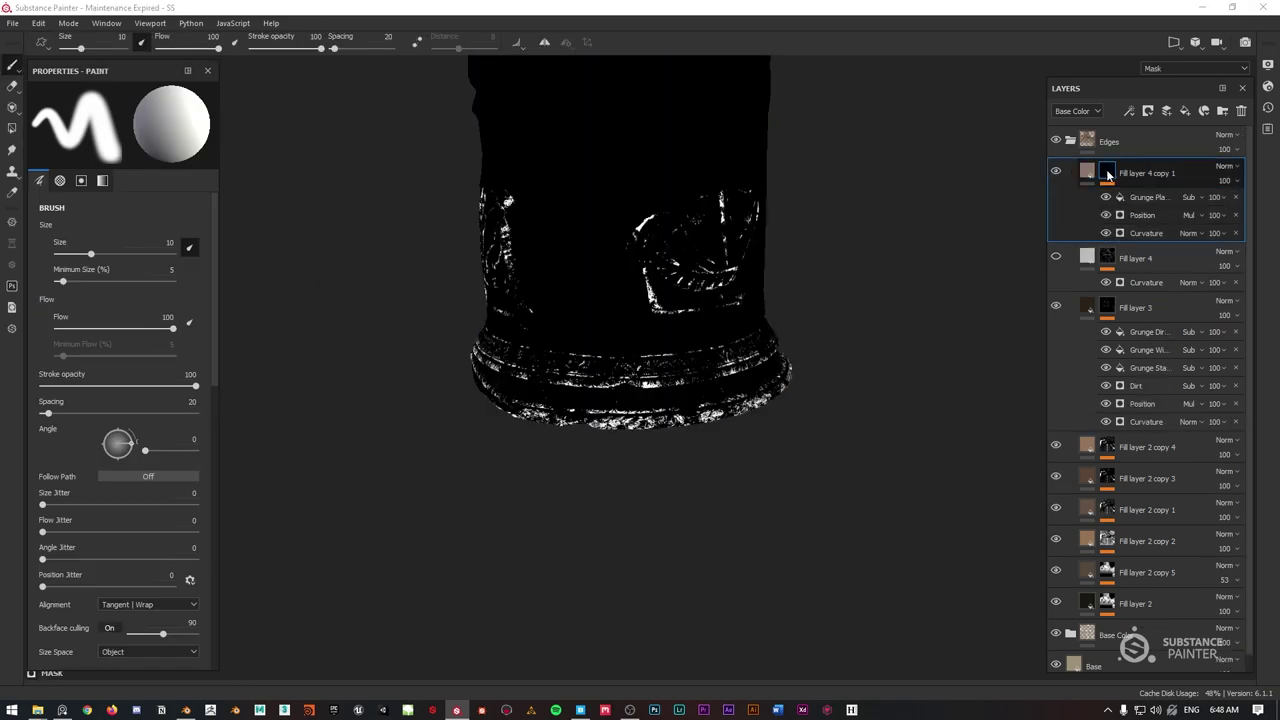
click(1135, 215)
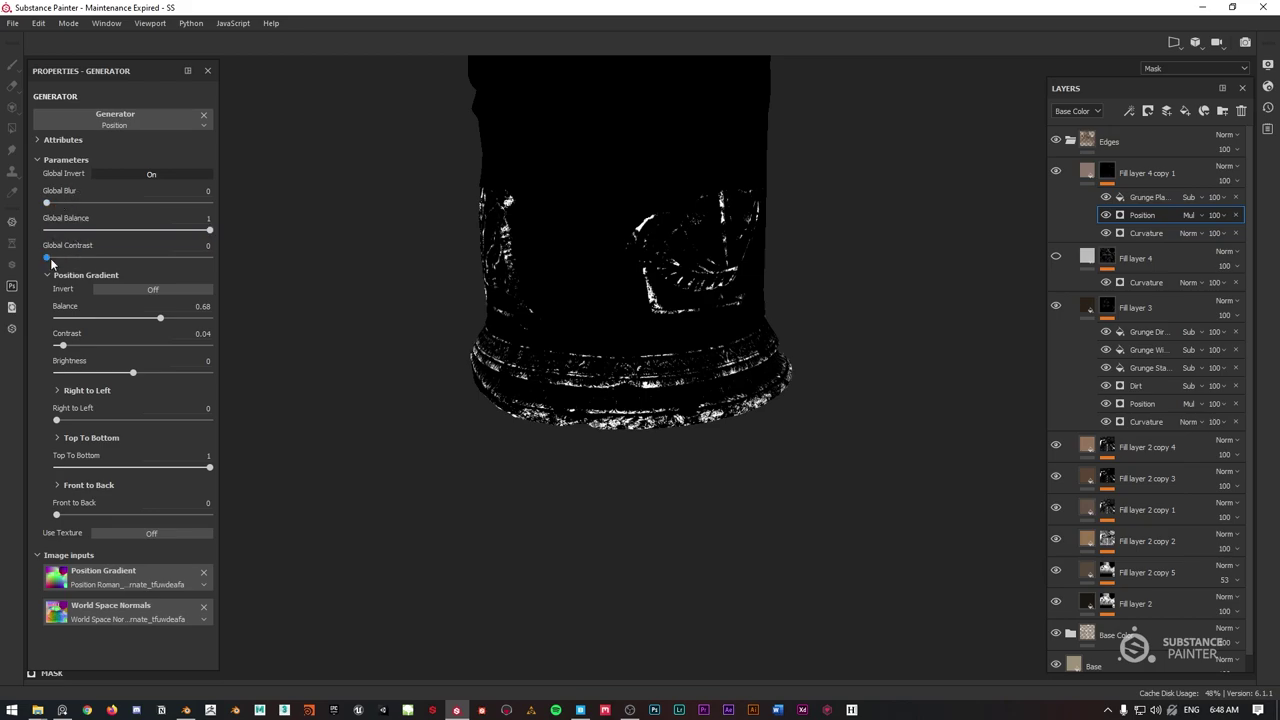
mouse_move(47, 258)
mouse_down()
mouse_move(108, 259)
mouse_move(62, 258)
mouse_up()
mouse_move(62, 346)
mouse_down()
mouse_move(152, 348)
mouse_move(55, 348)
mouse_up()
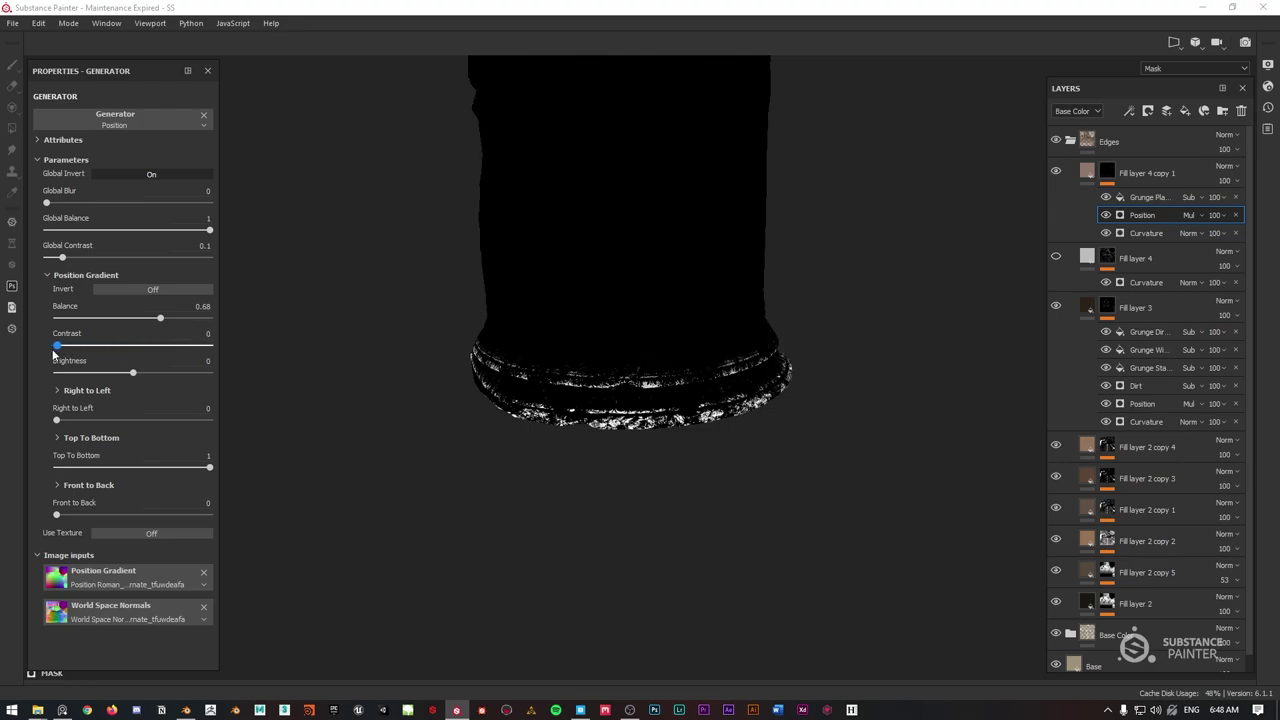
mouse_move(160, 318)
mouse_down()
mouse_move(86, 318)
mouse_move(167, 313)
mouse_up()
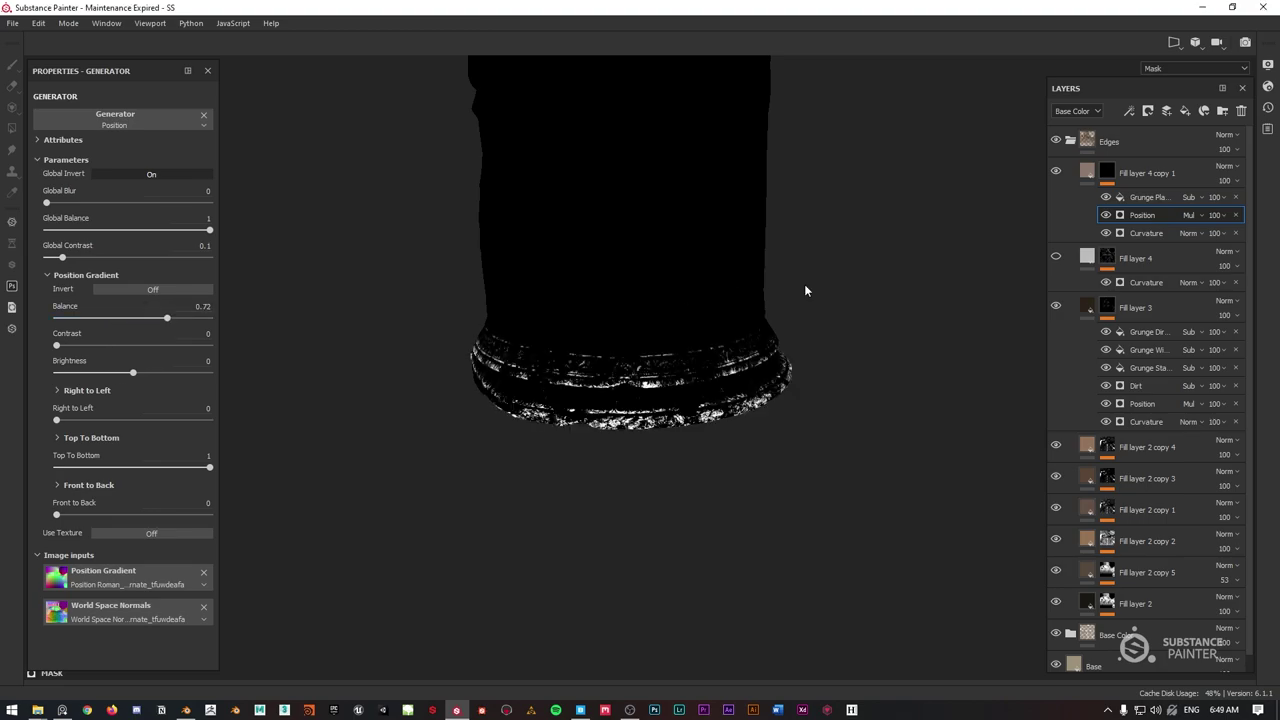
key(m)
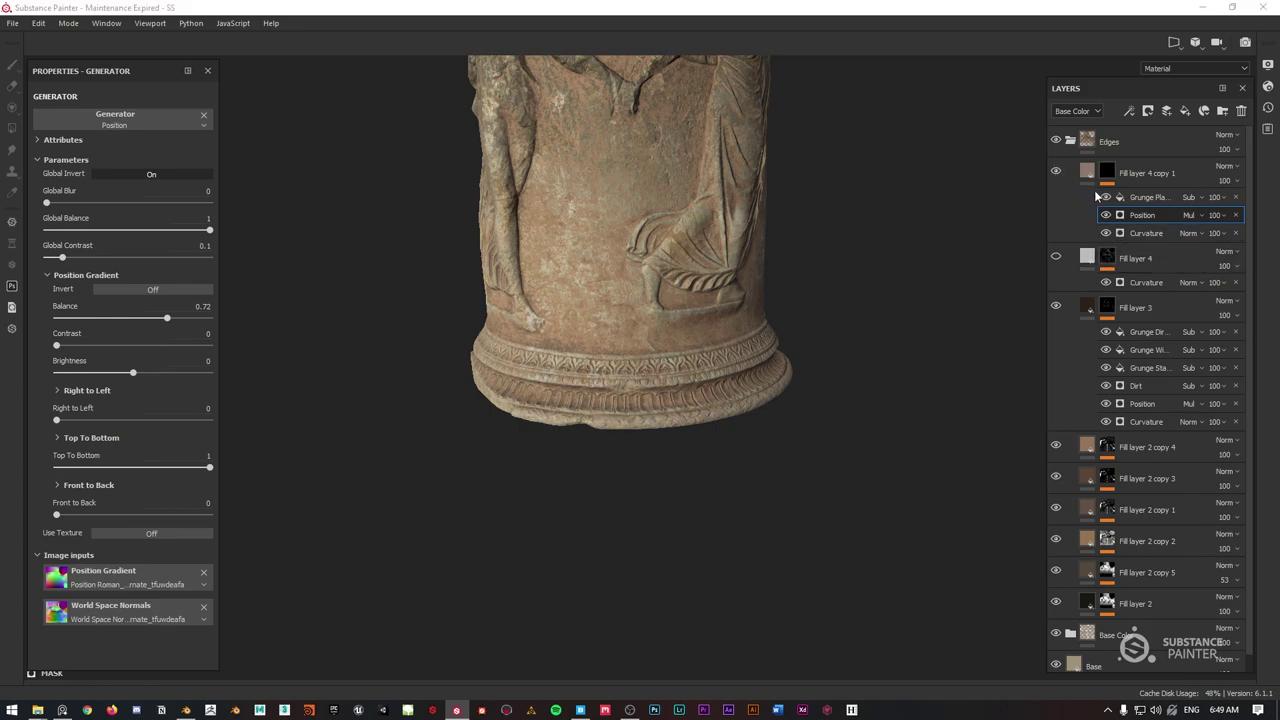
Replace the plaster grunge in the Fill layer 4 copy 1 mask with Grunge Dirt Dried, using Balance 0.22 and Contrast 0.86.
click(1148, 199)
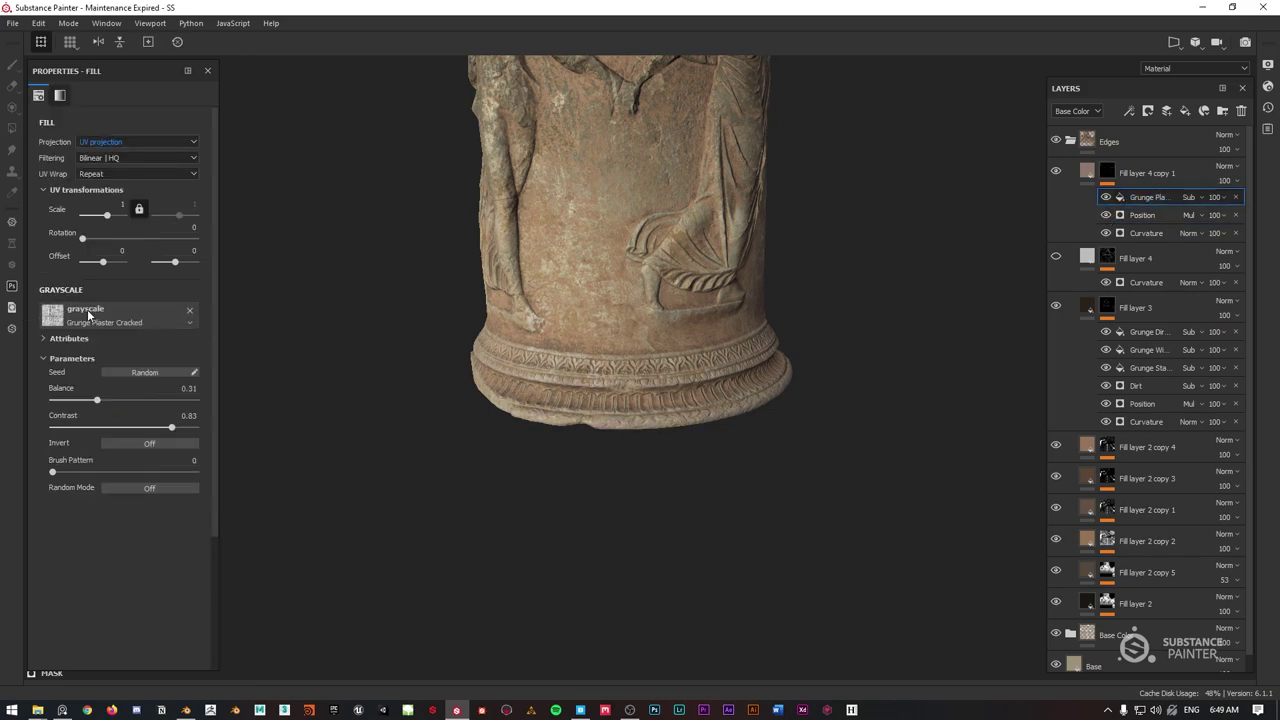
click(100, 312)
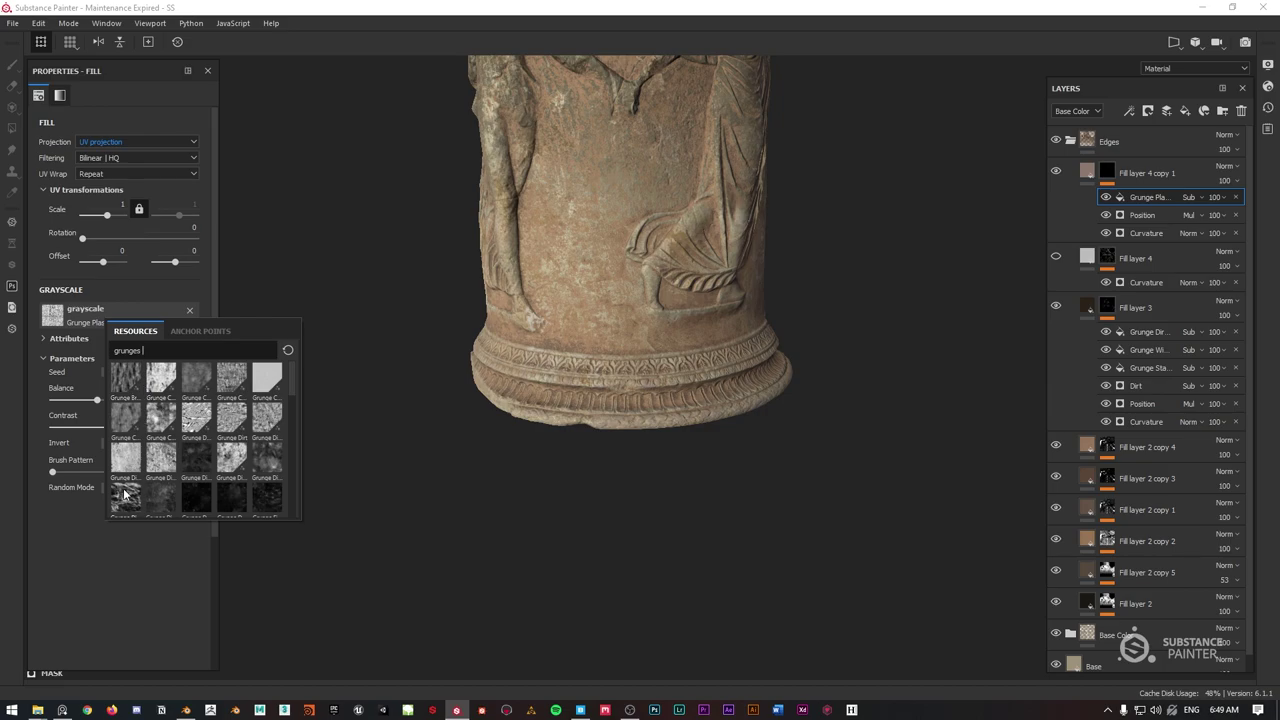
click(268, 417)
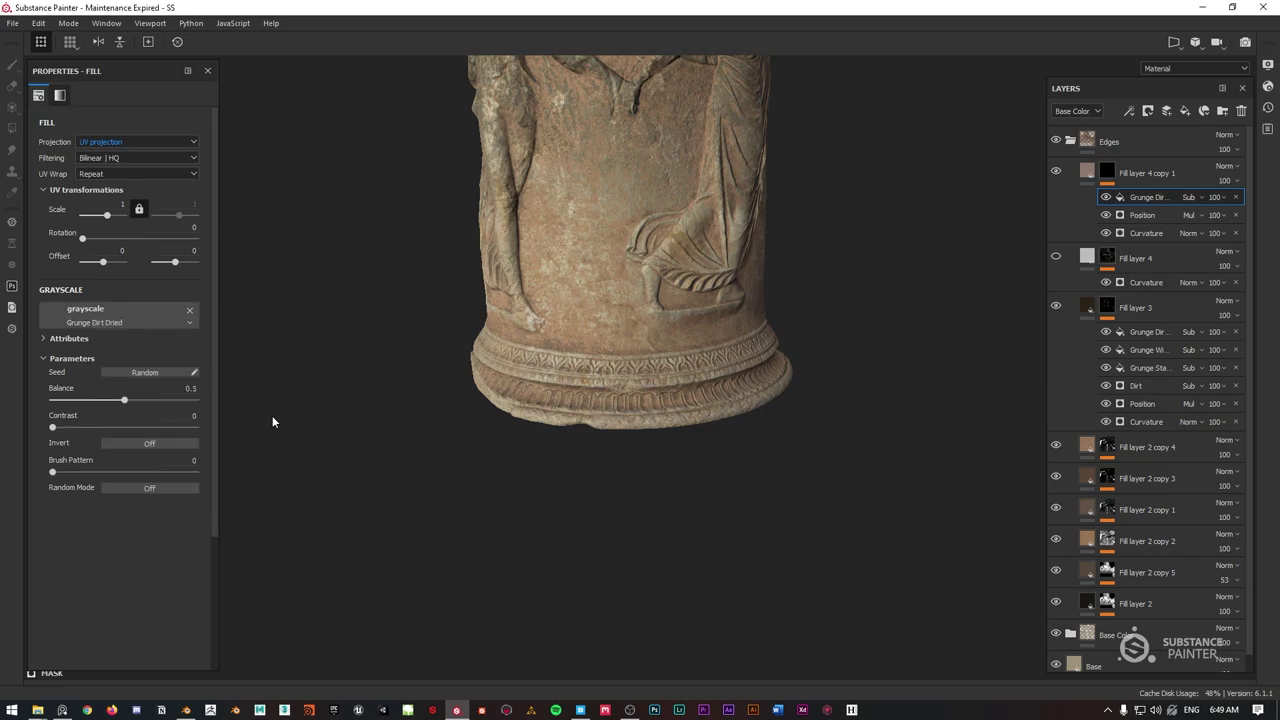
mouse_move(124, 400)
mouse_down()
mouse_move(96, 400)
mouse_move(114, 400)
mouse_up()
alt+click(1107, 172)
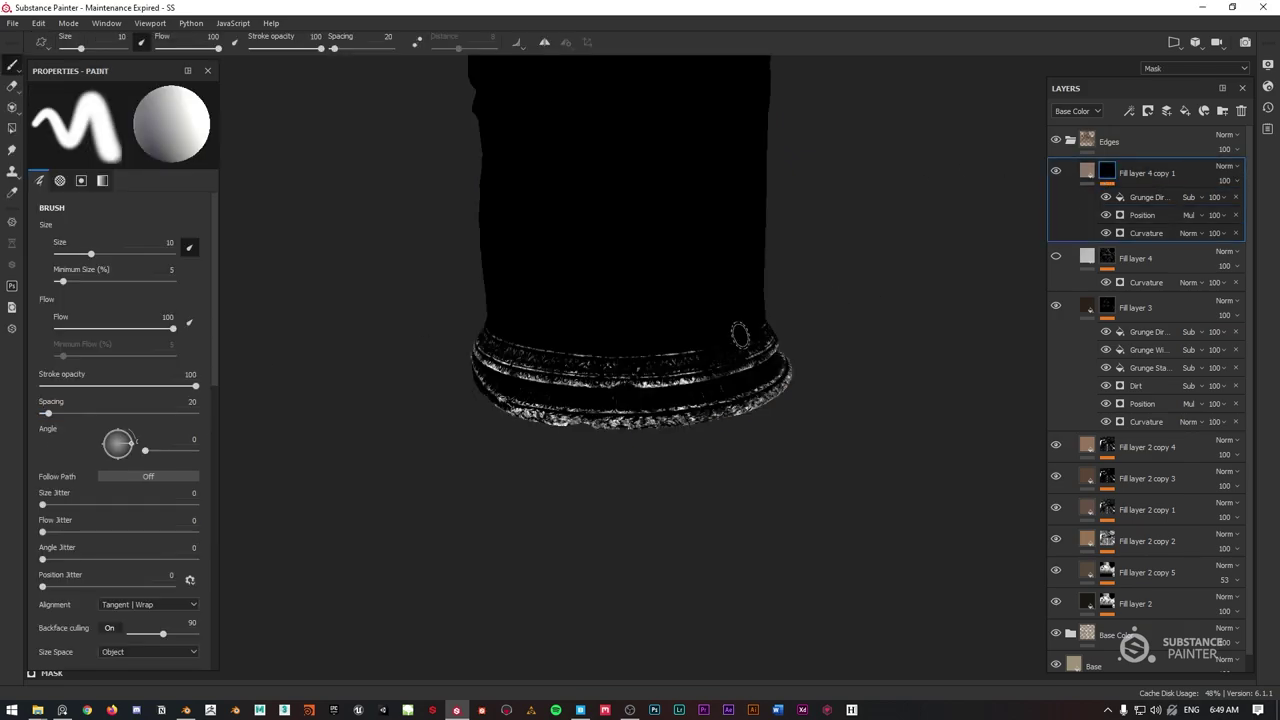
click(1147, 197)
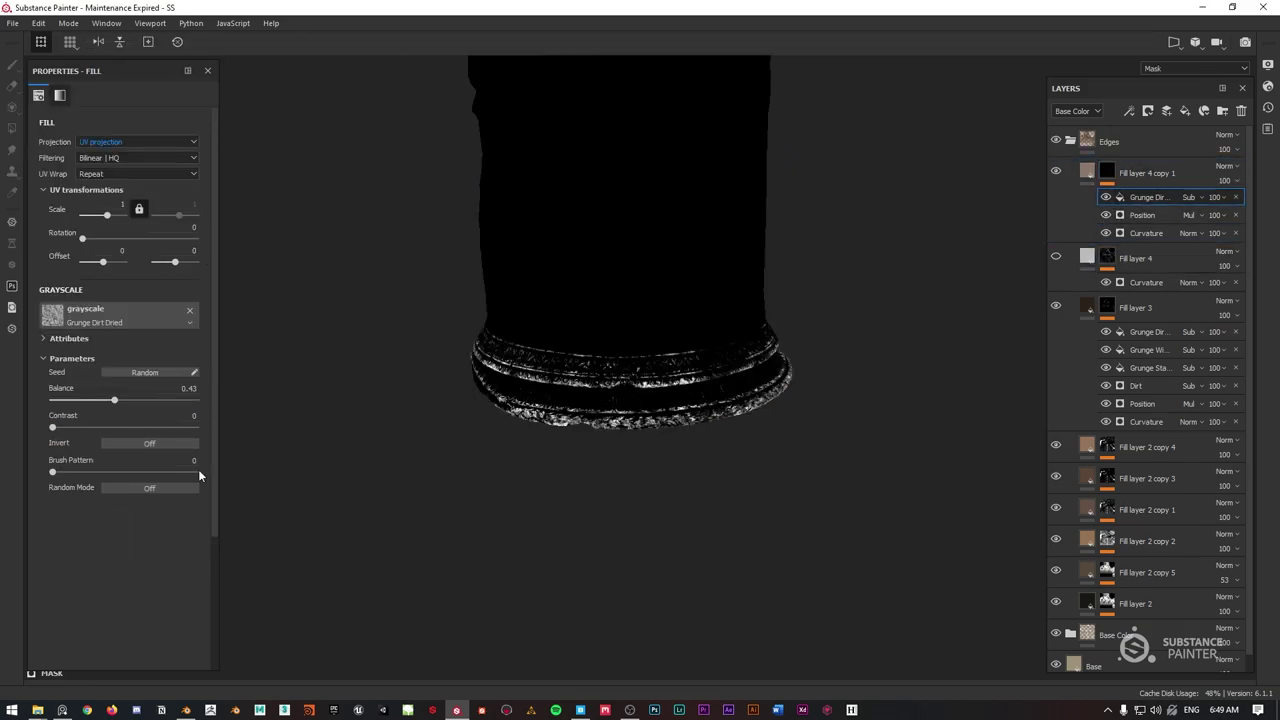
drag(116, 400, 155, 427)
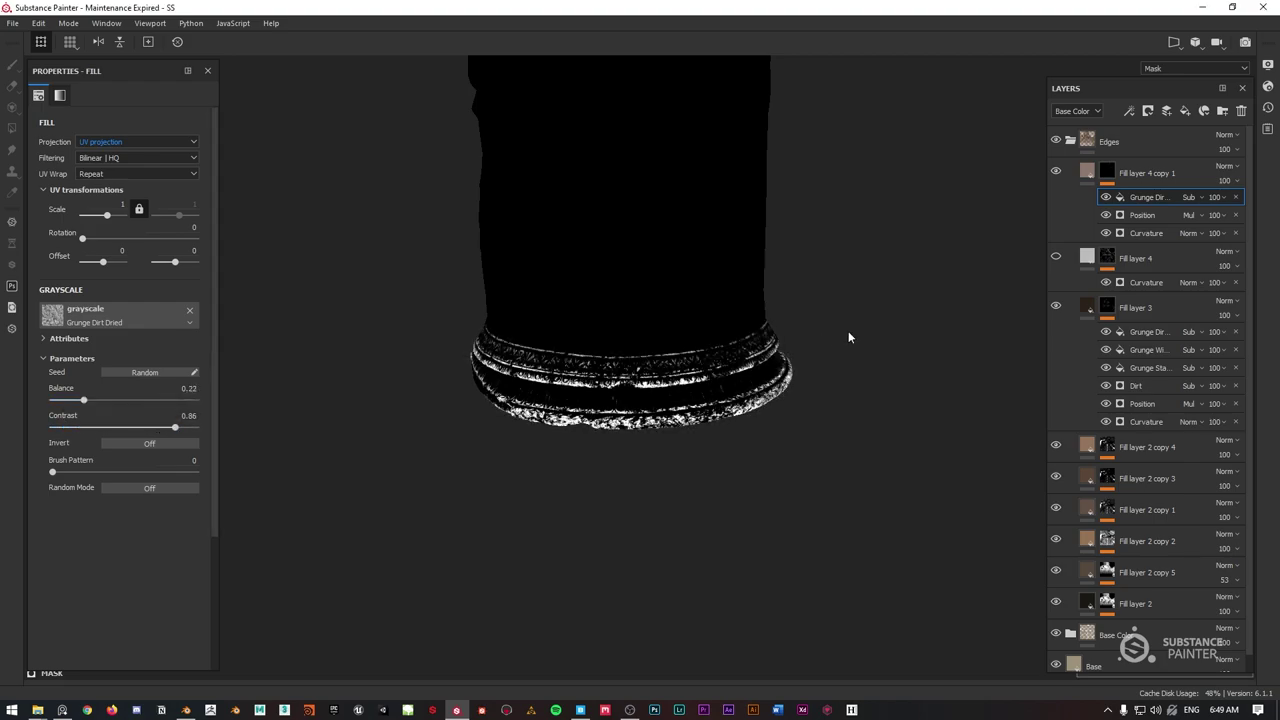
key(m)
Change the base color of Fill layer 4 copy 1 to a dark brown.
scroll(662, 359, up, 2)
click(1087, 172)
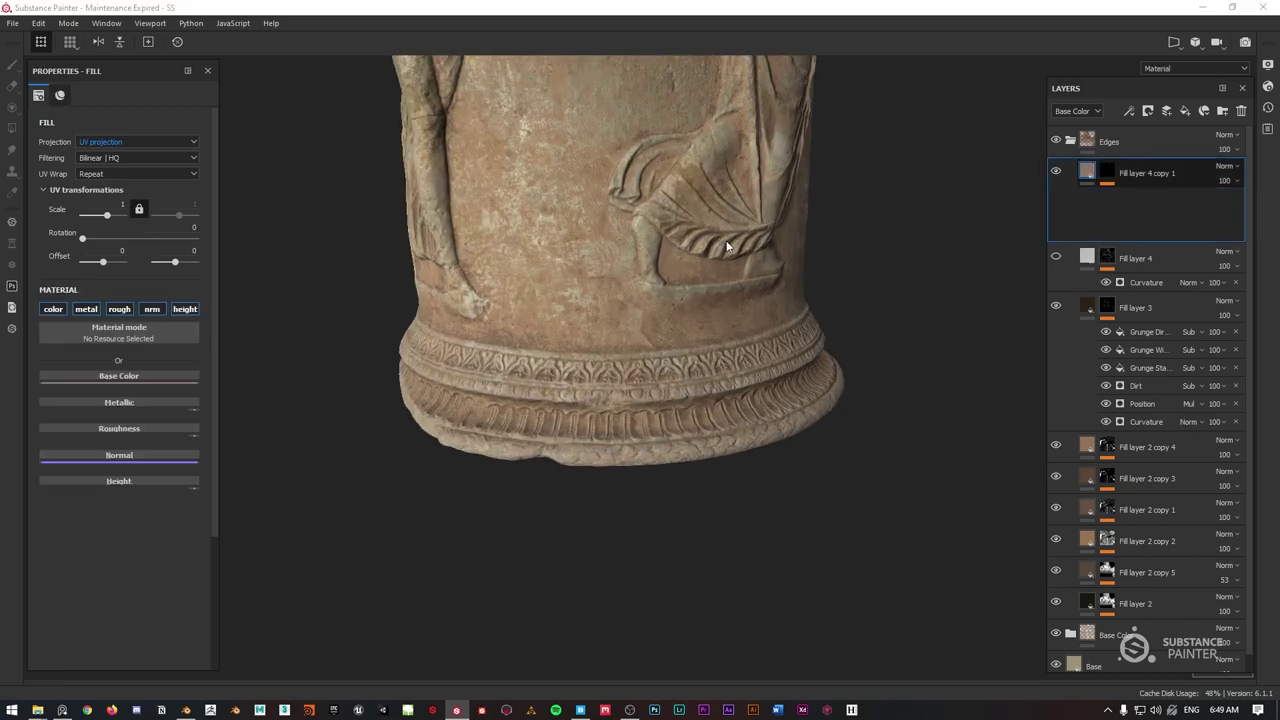
click(118, 402)
drag(118, 486, 128, 501)
click(771, 333)
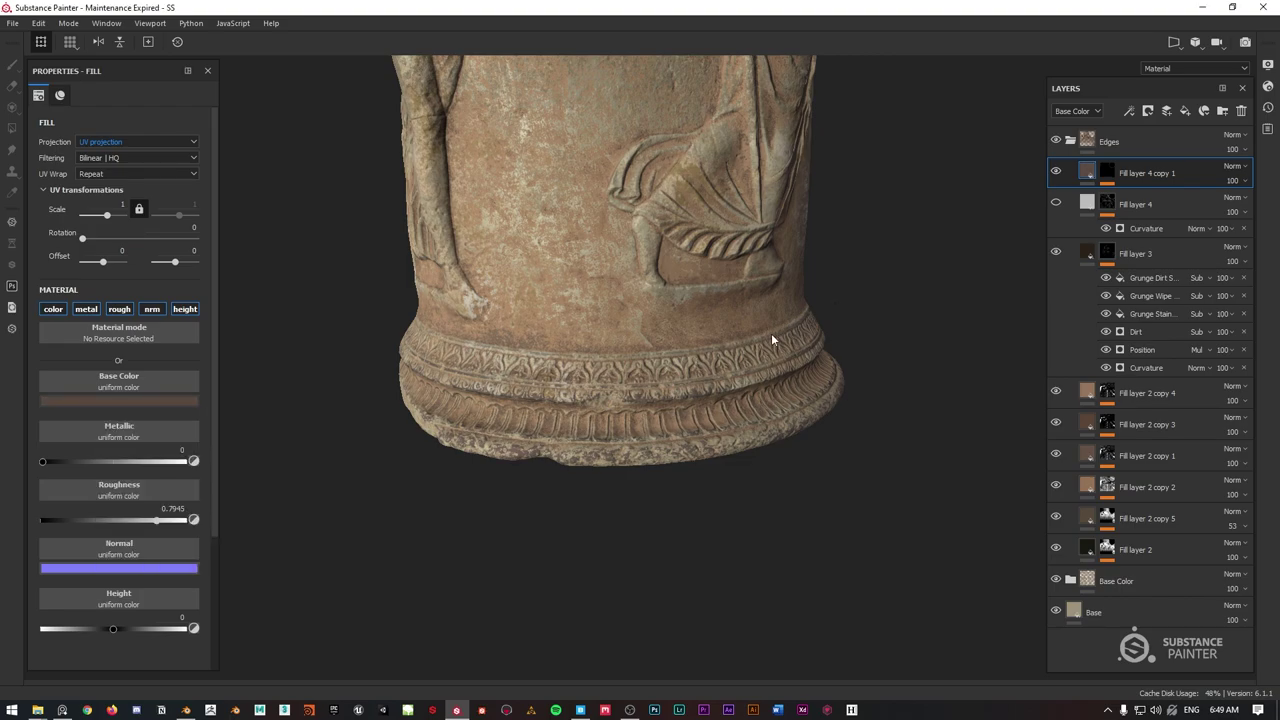
Make Fill layer 4 visible and lower its opacity to 16.
scroll(768, 333, down, 4)
alt+middle_drag(762, 247, 726, 375)
alt+drag(726, 375, 665, 292)
scroll(689, 306, up, 2)
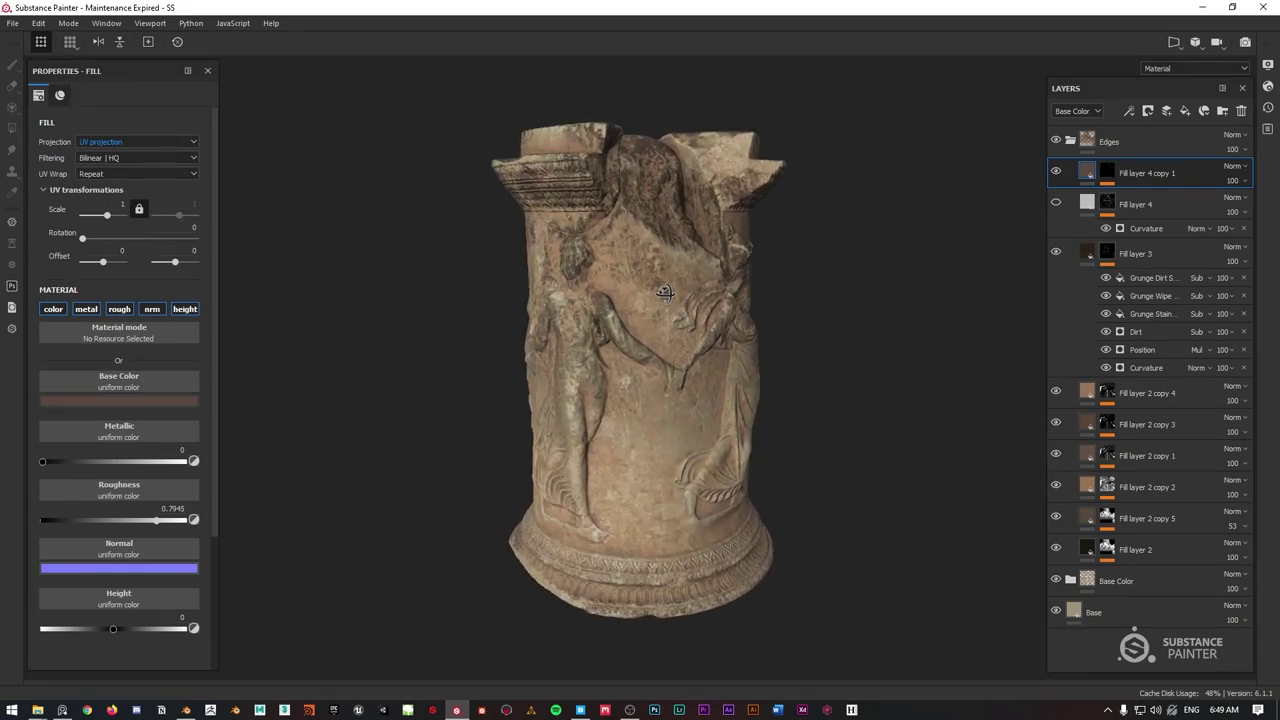
click(1055, 202)
click(1088, 205)
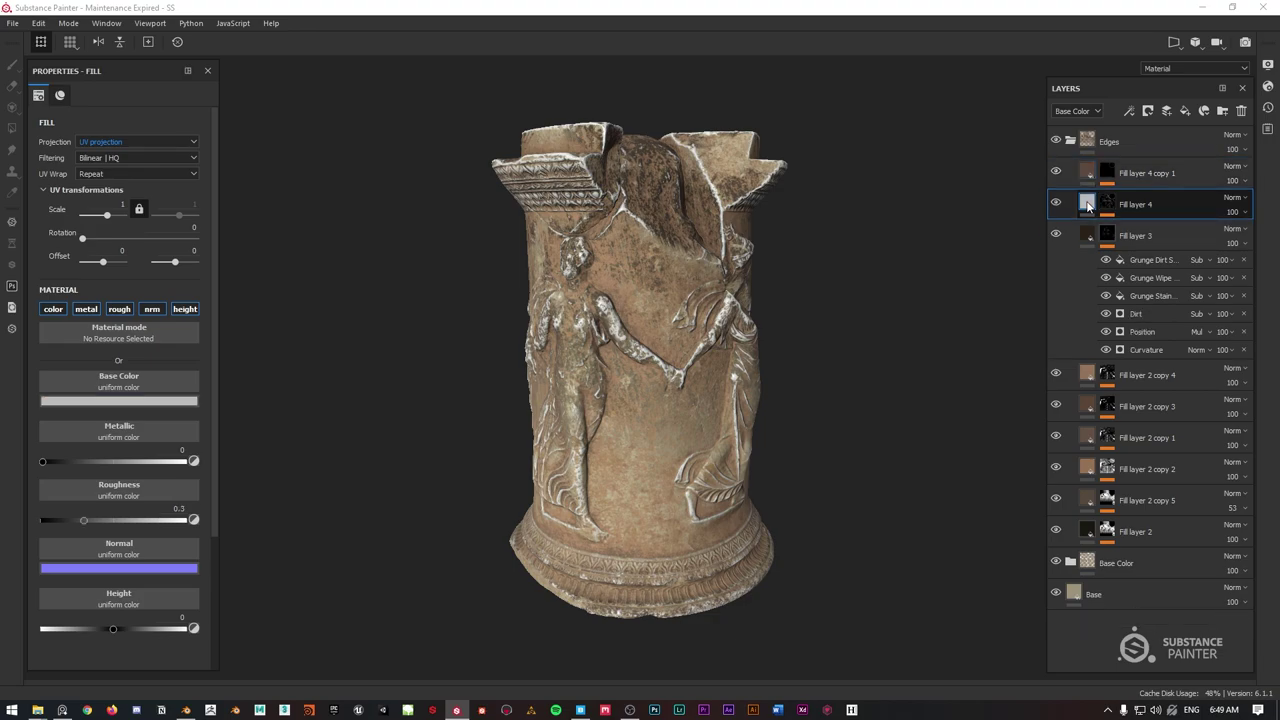
click(1238, 211)
click(1234, 237)
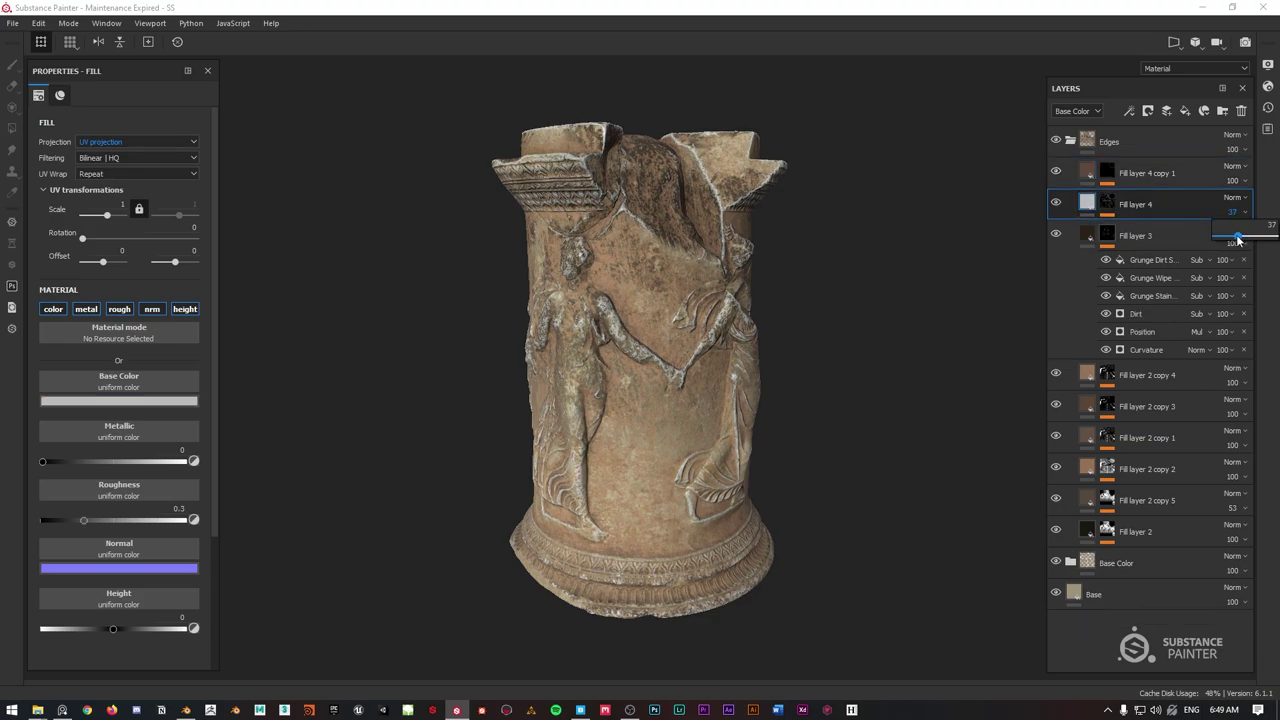
drag(1234, 240, 1223, 241)
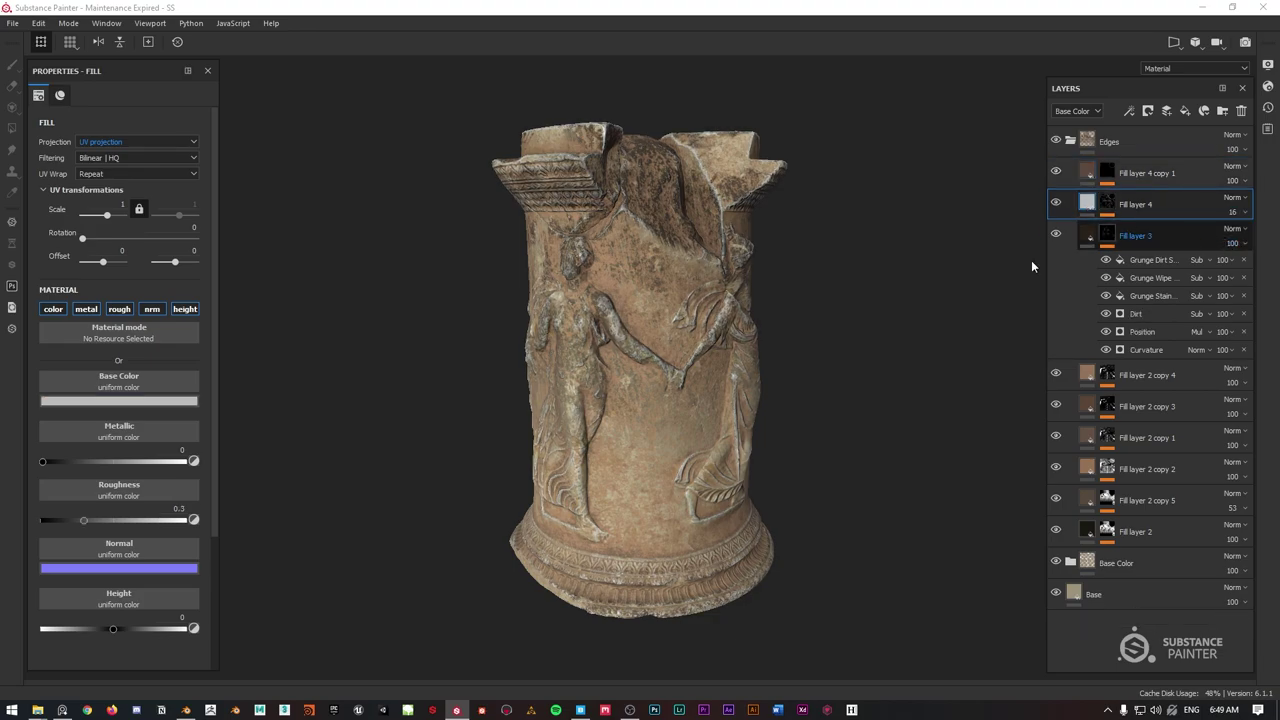
Set Fill layer 4's roughness to 0.8128 and its base color to a tan of R 0.407, G 0.263, B 0.117.
drag(84, 519, 160, 521)
alt+drag(835, 286, 797, 275)
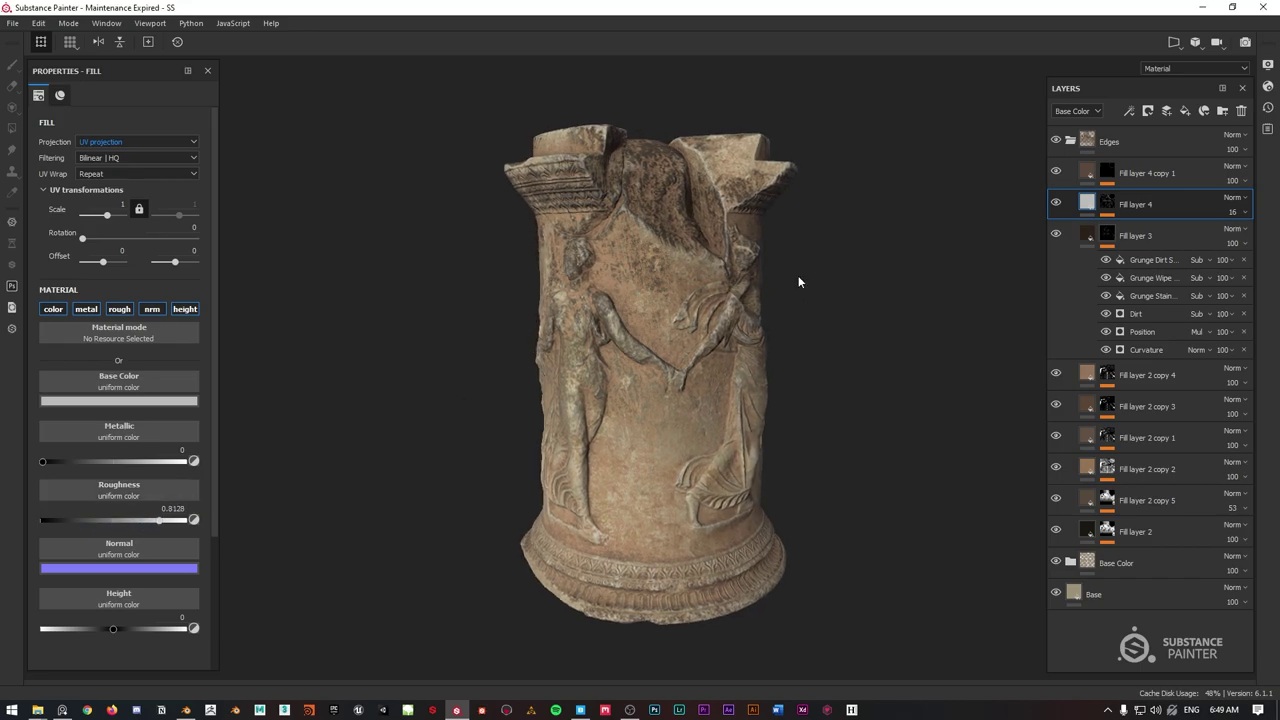
click(155, 401)
click(265, 425)
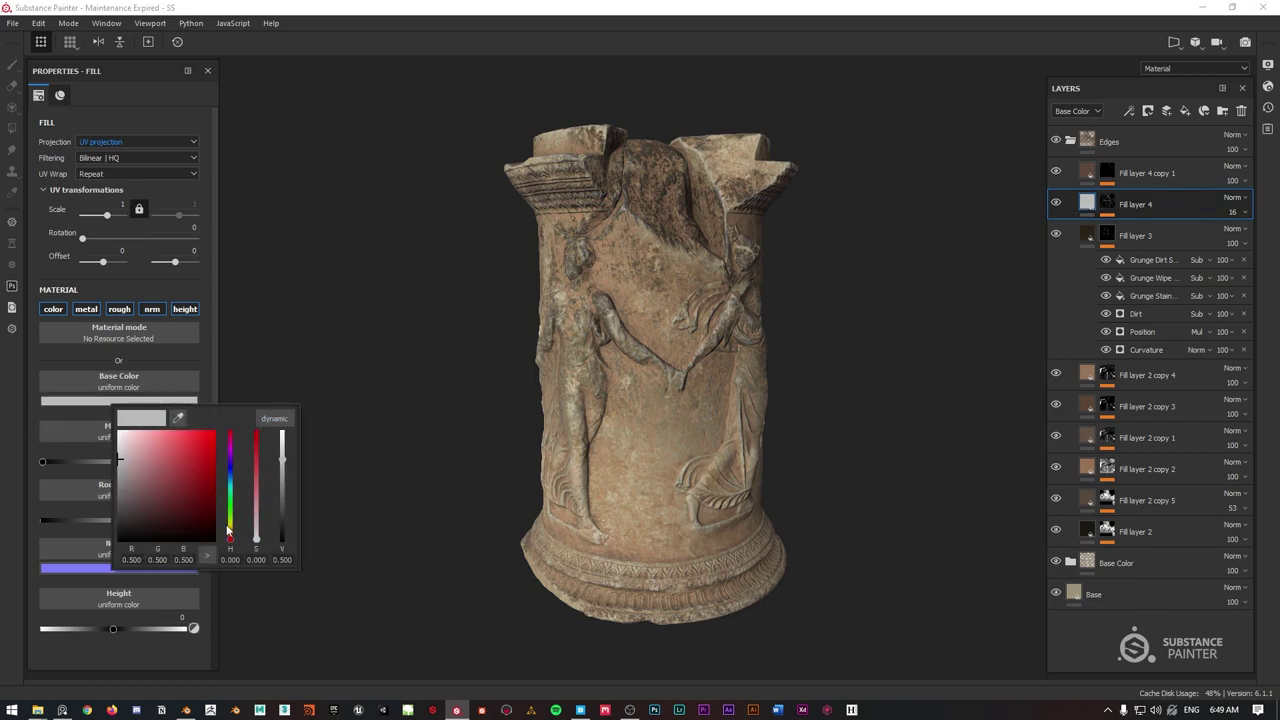
drag(230, 539, 230, 532)
mouse_move(122, 467)
mouse_down()
mouse_move(197, 446)
mouse_move(143, 469)
mouse_move(159, 466)
mouse_up()
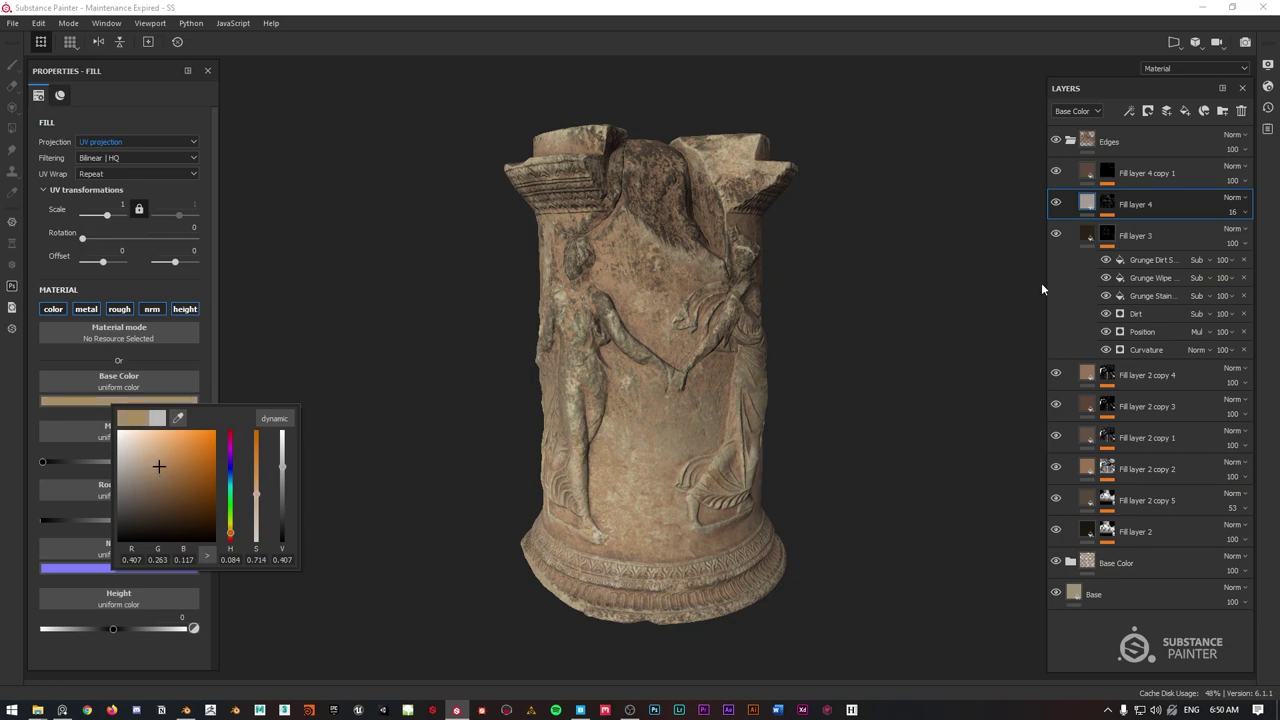
Compare the column with Fill layer 4 hidden and shown, leaving the layer visible.
click(1056, 204)
click(1056, 204)
click(1056, 204)
scroll(705, 325, up, 1)
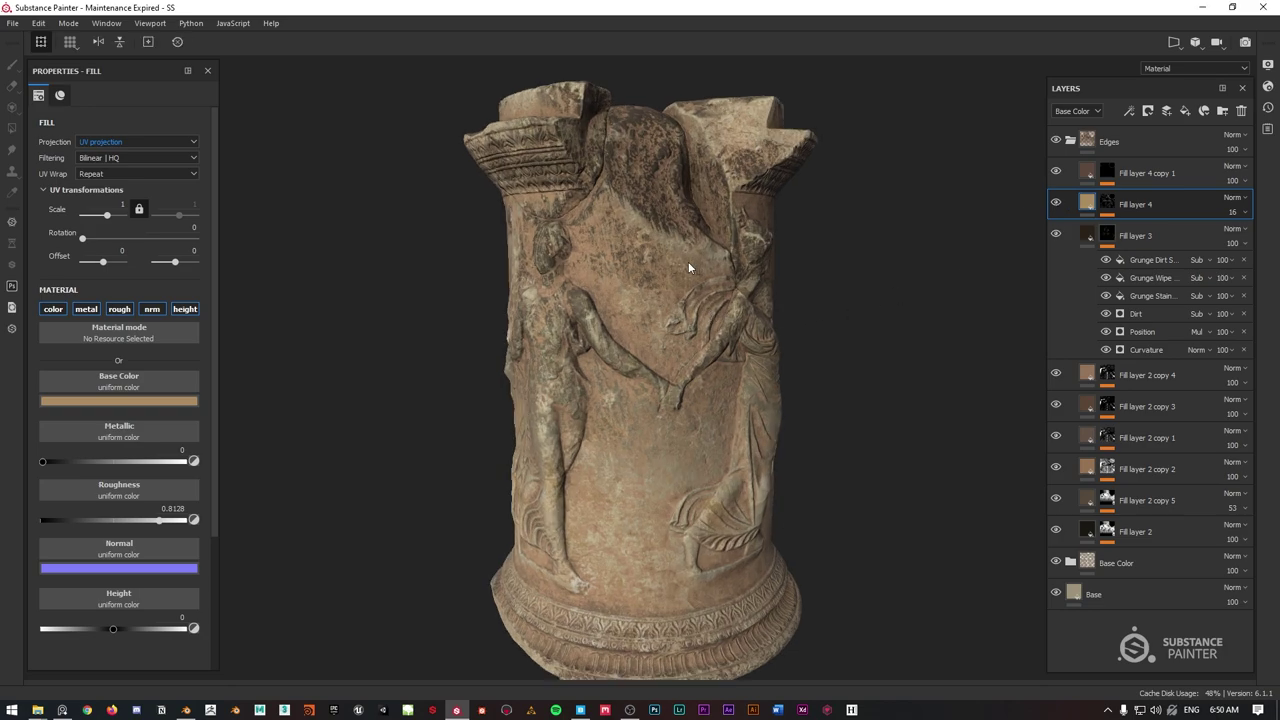
scroll(688, 268, down, 1)
alt+drag(688, 268, 771, 269)
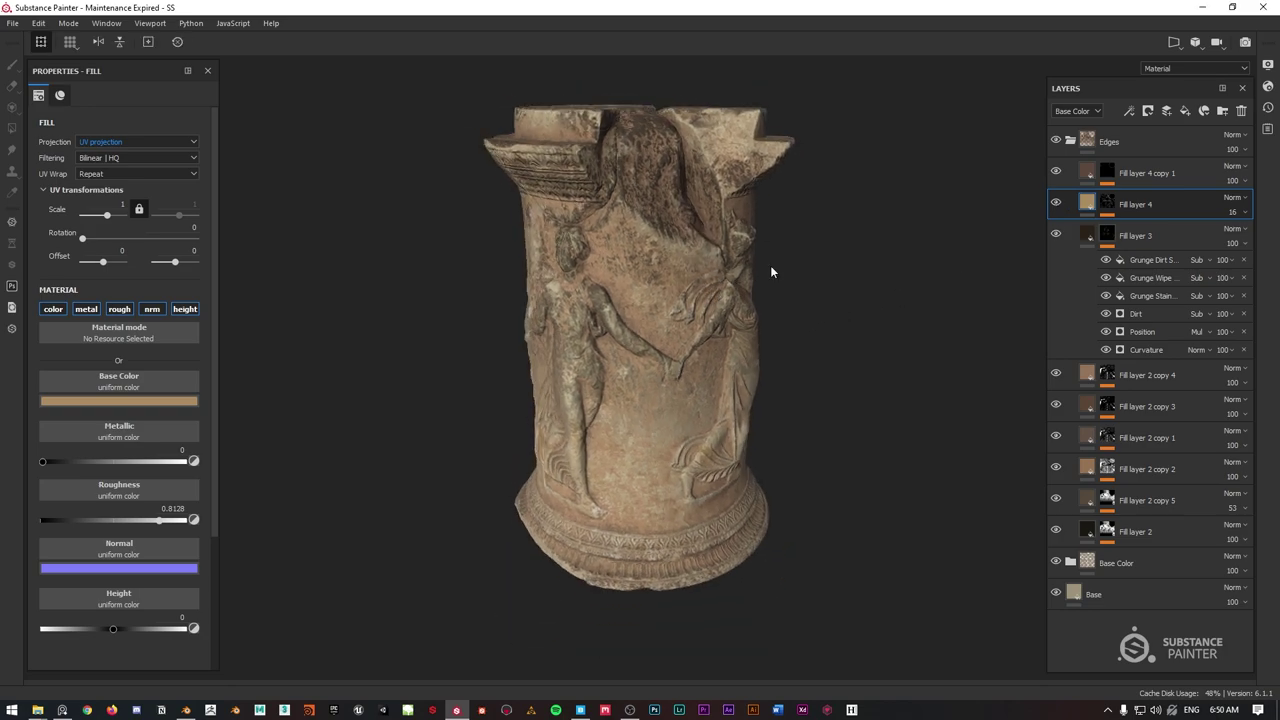
Hide the layers from Fill layer 2 copy 5 up to Fill layer 4 copy 1 and compare the column with Fill layer 2 hidden and shown.
click(1086, 234)
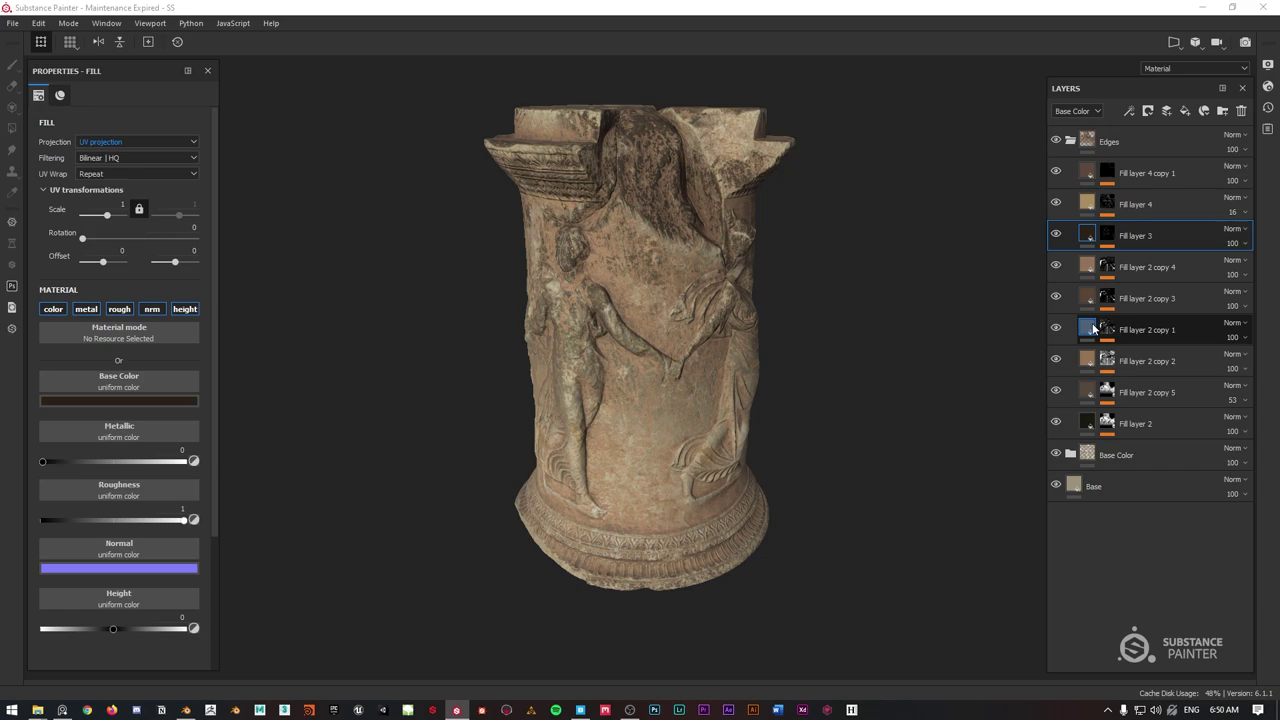
alt+drag(716, 306, 650, 255)
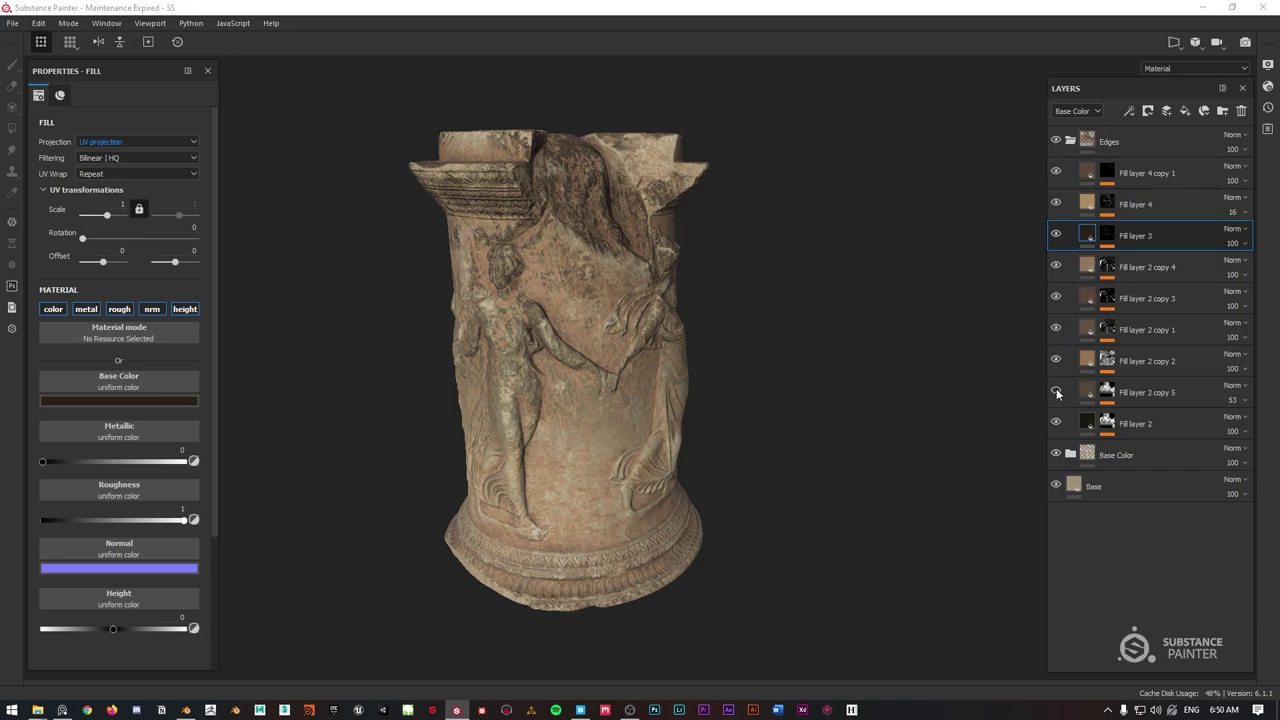
drag(1057, 393, 1058, 173)
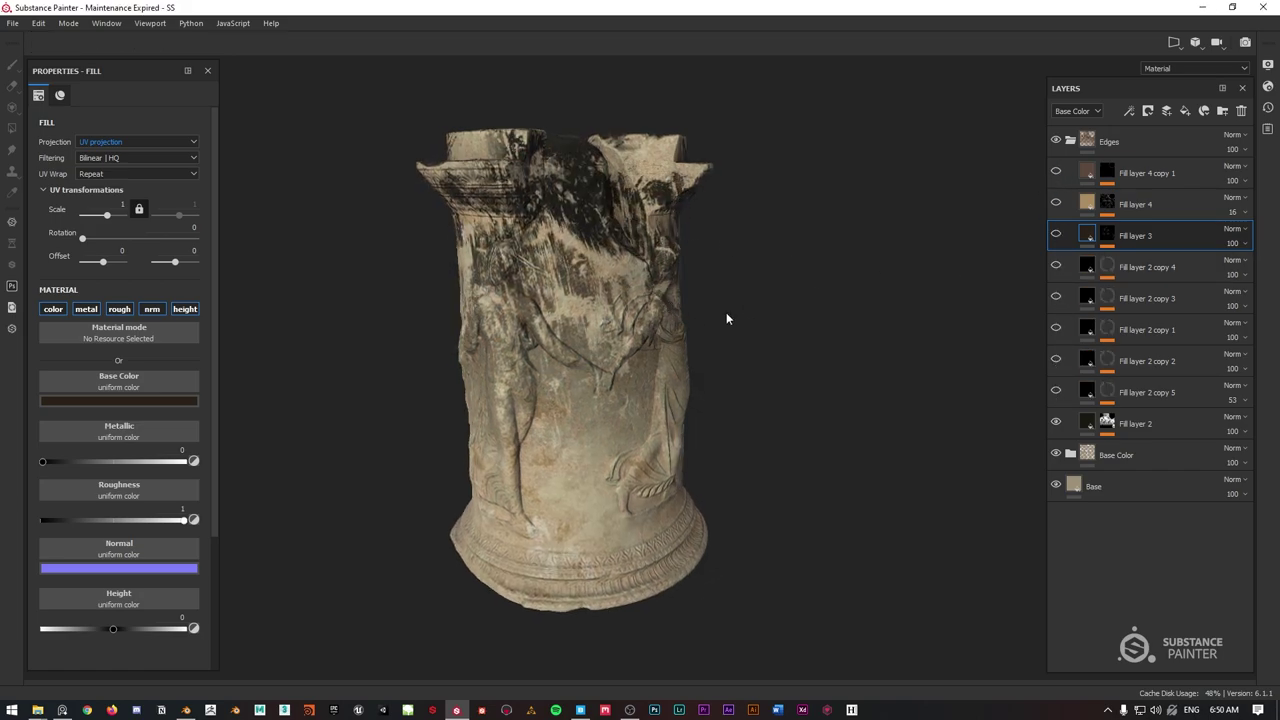
click(1056, 425)
click(1056, 425)
alt+drag(632, 170, 705, 168)
Show Fill layer 2 copy 5 and Fill layer 2 copy 2, and set copy 2's Curvature mask Global Balance to 0.58.
click(1057, 393)
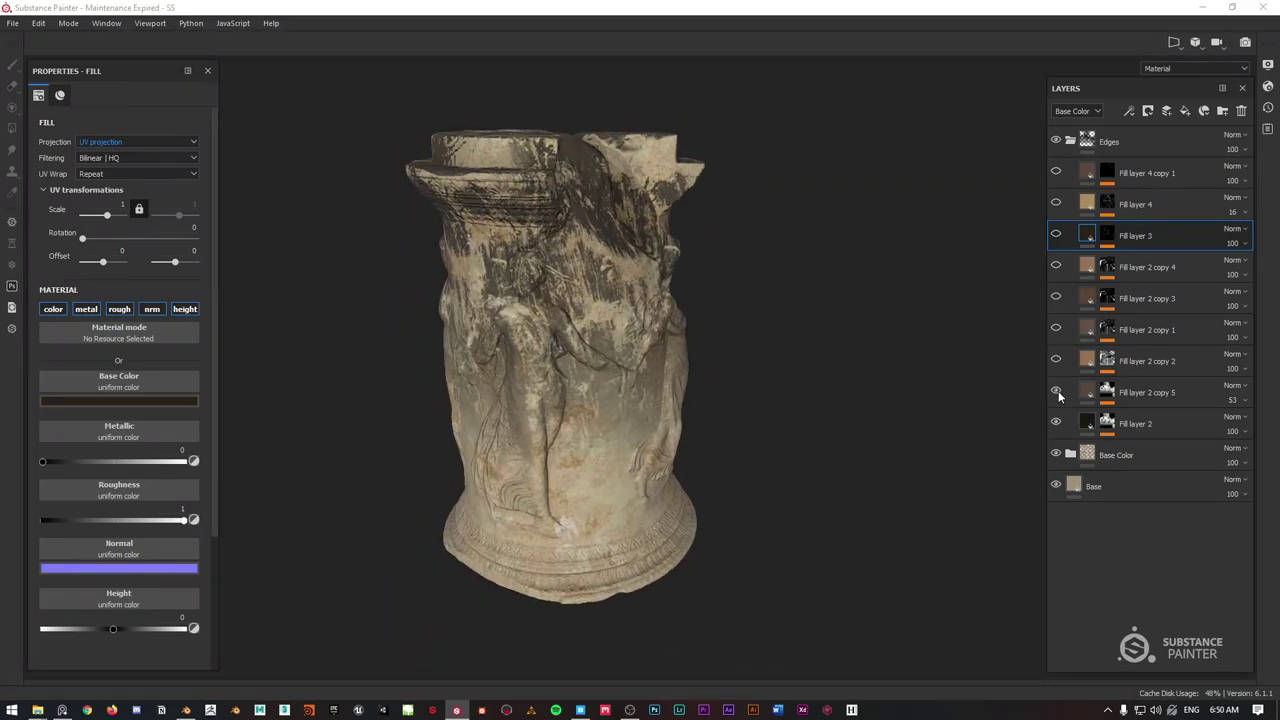
click(1056, 360)
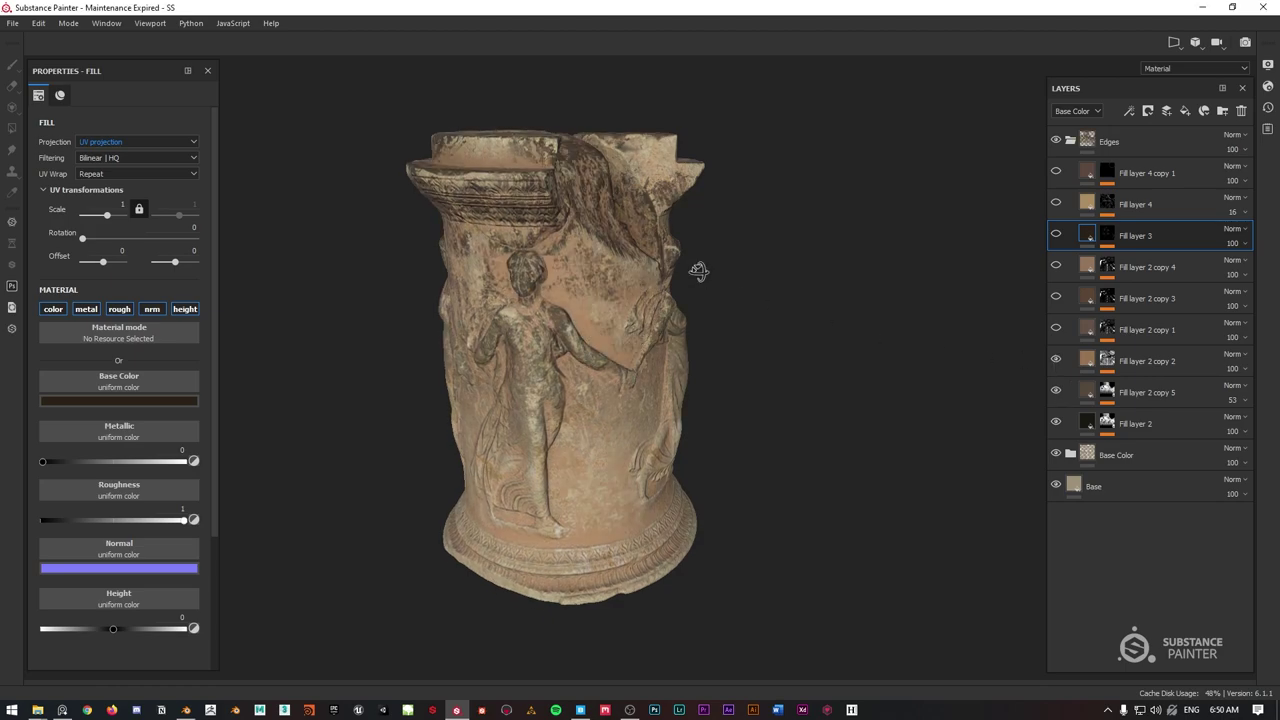
alt+drag(694, 271, 660, 255)
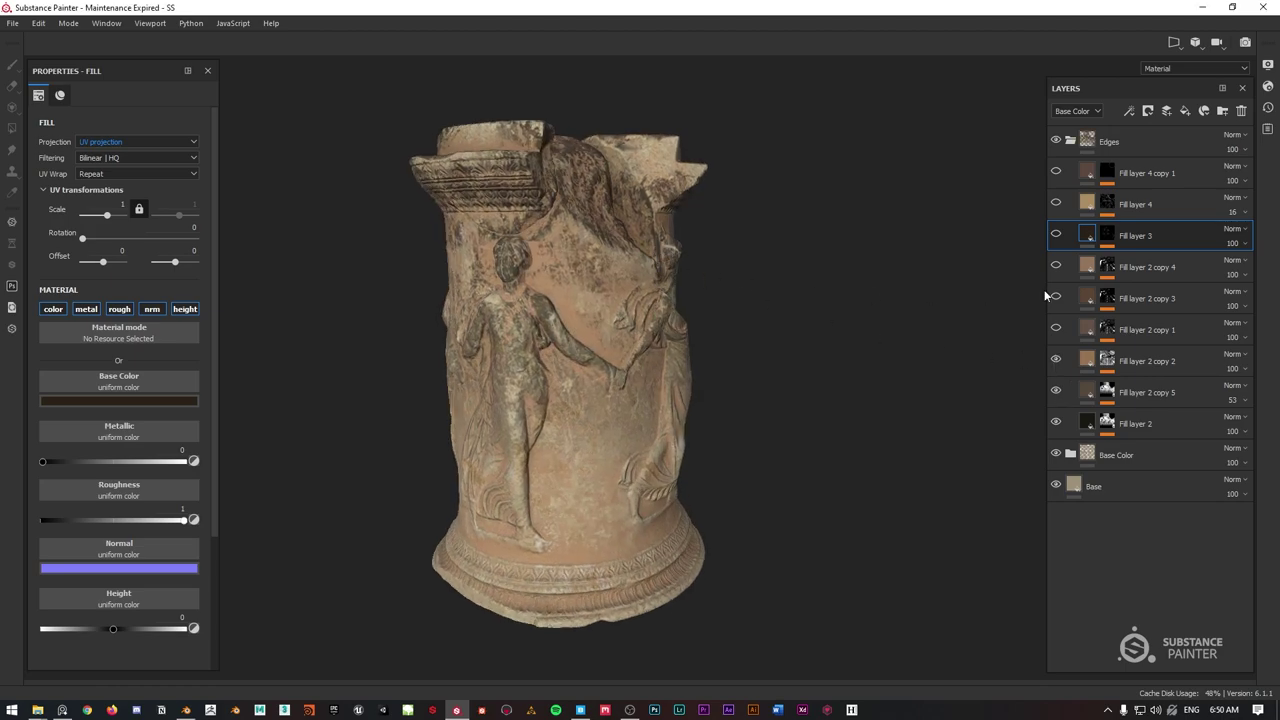
click(1108, 362)
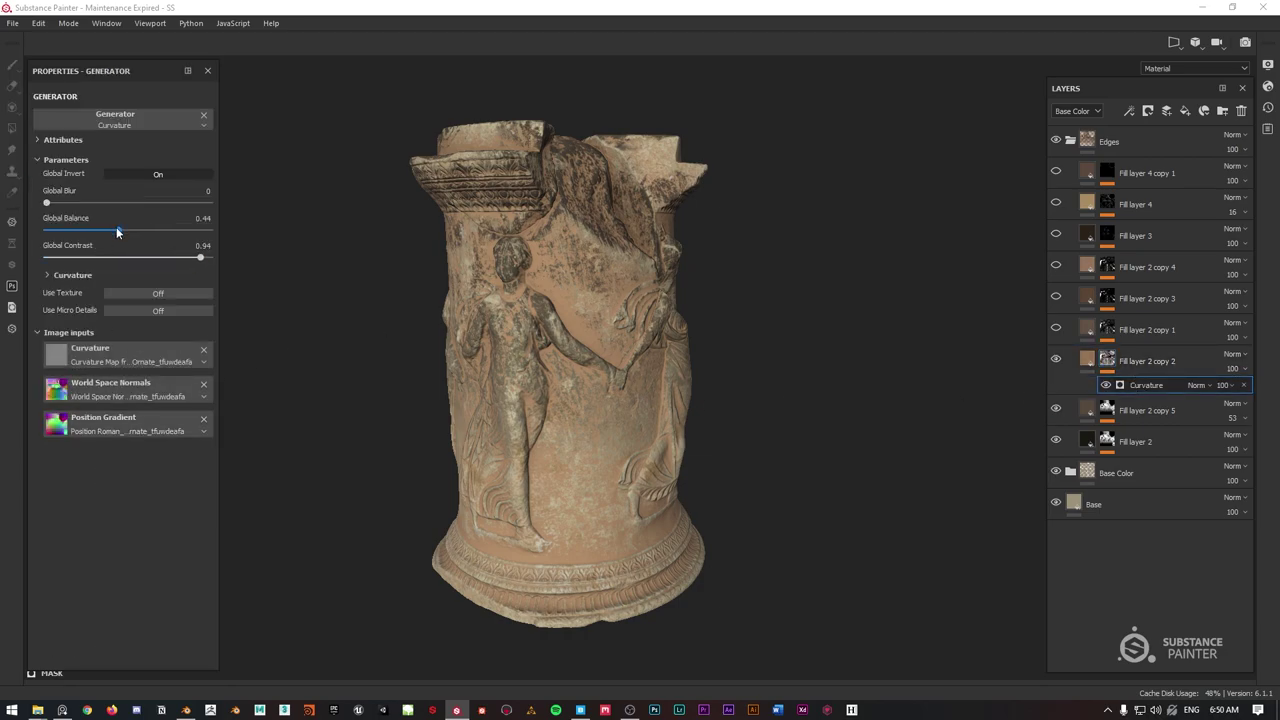
mouse_move(116, 229)
mouse_down()
mouse_move(100, 233)
mouse_move(143, 231)
mouse_up()
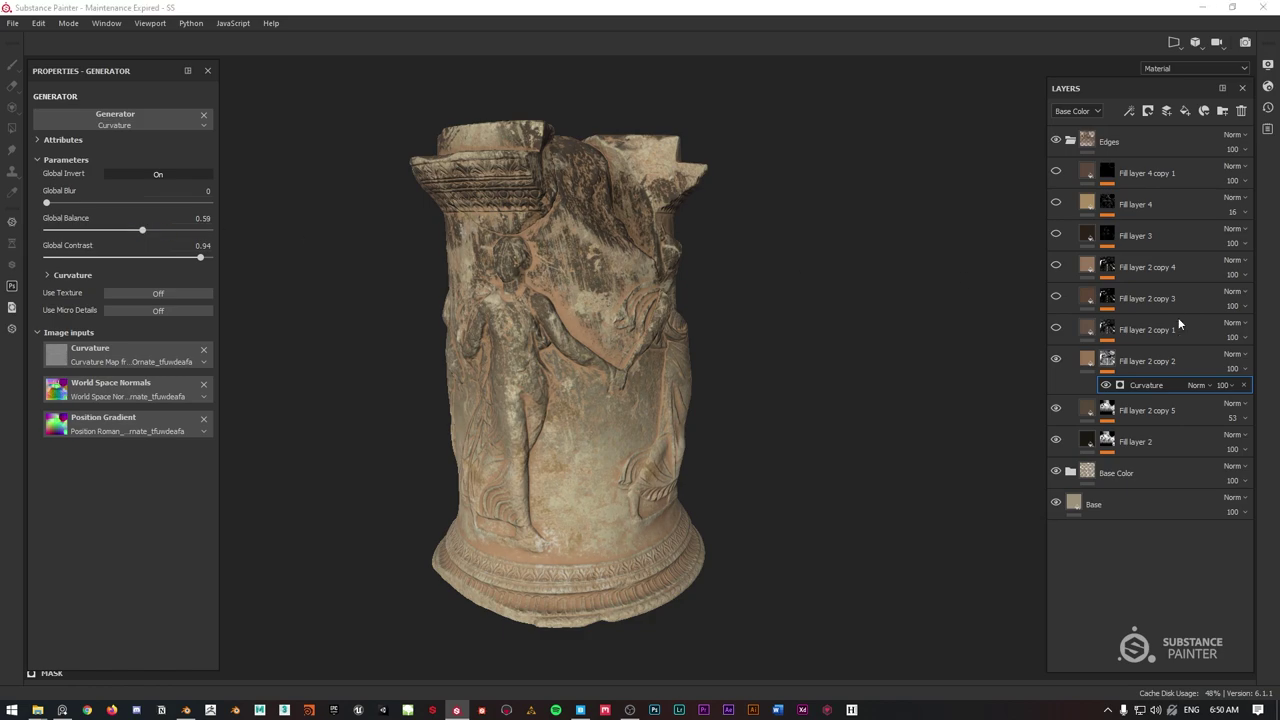
Show Fill layer 2 copy 1 and set its Curvature mask generator's Global Balance to 0.73.
click(1055, 329)
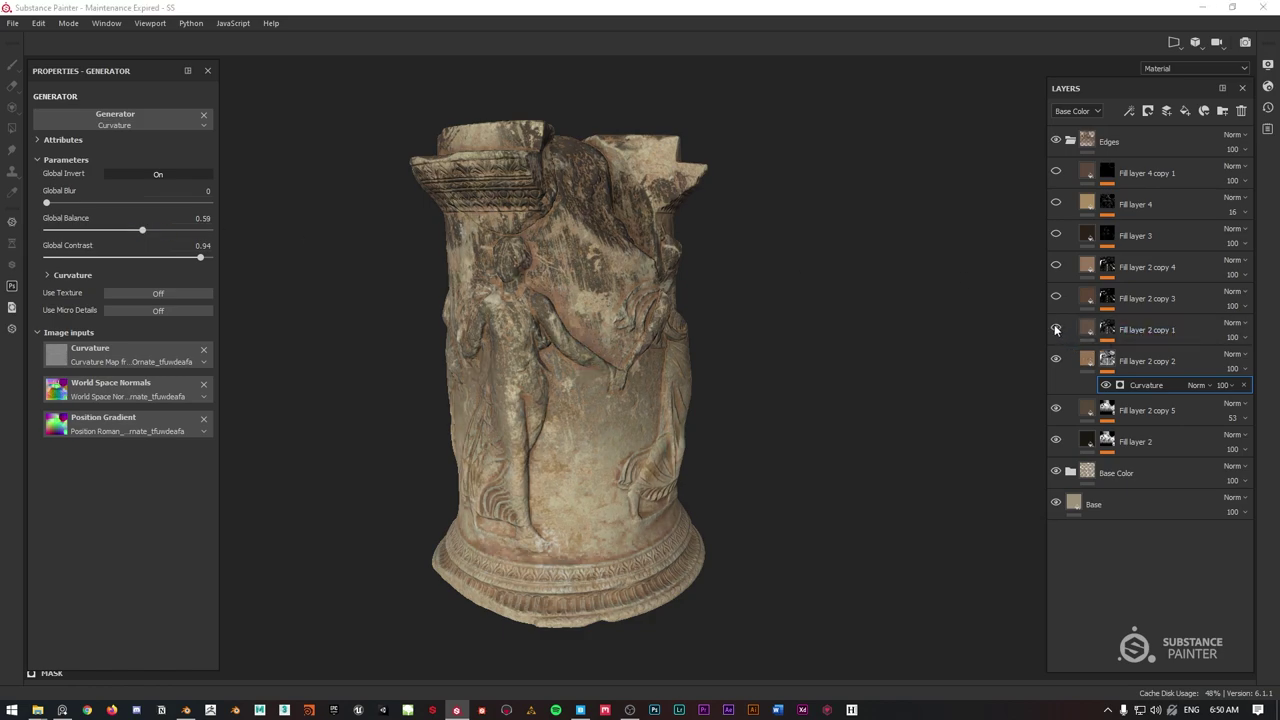
click(1108, 332)
click(1135, 354)
click(1140, 371)
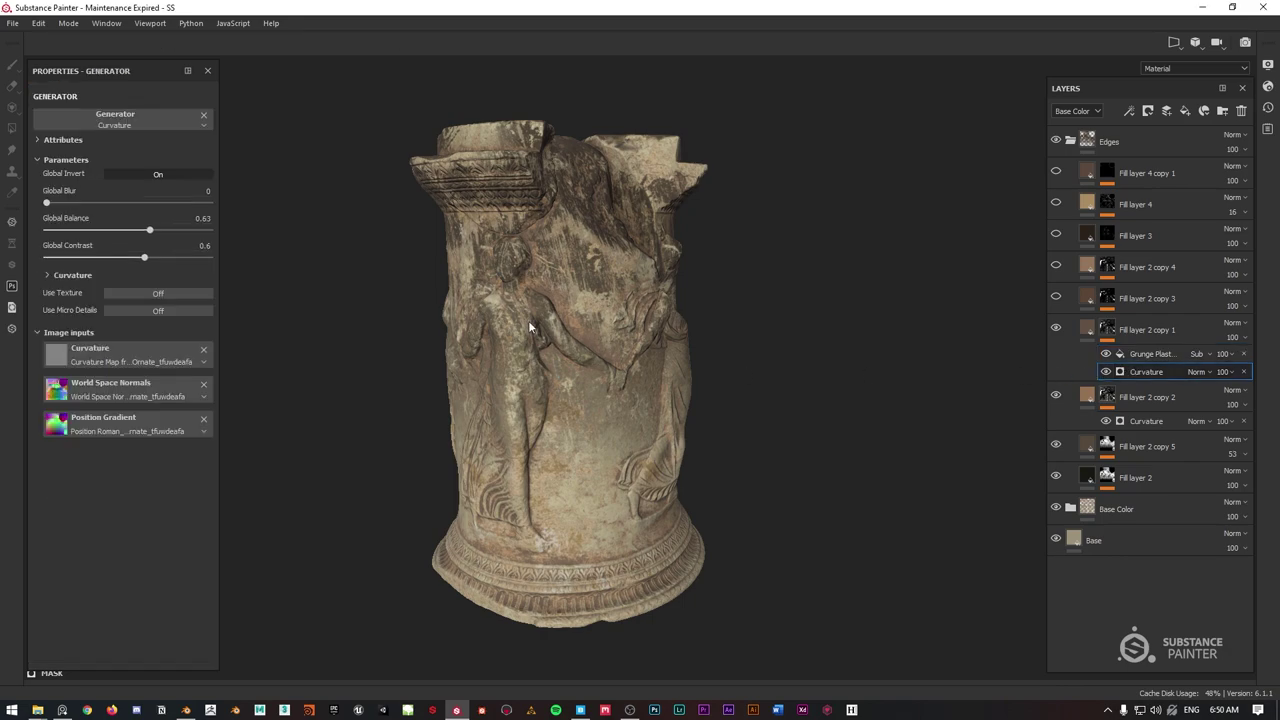
drag(143, 231, 159, 229)
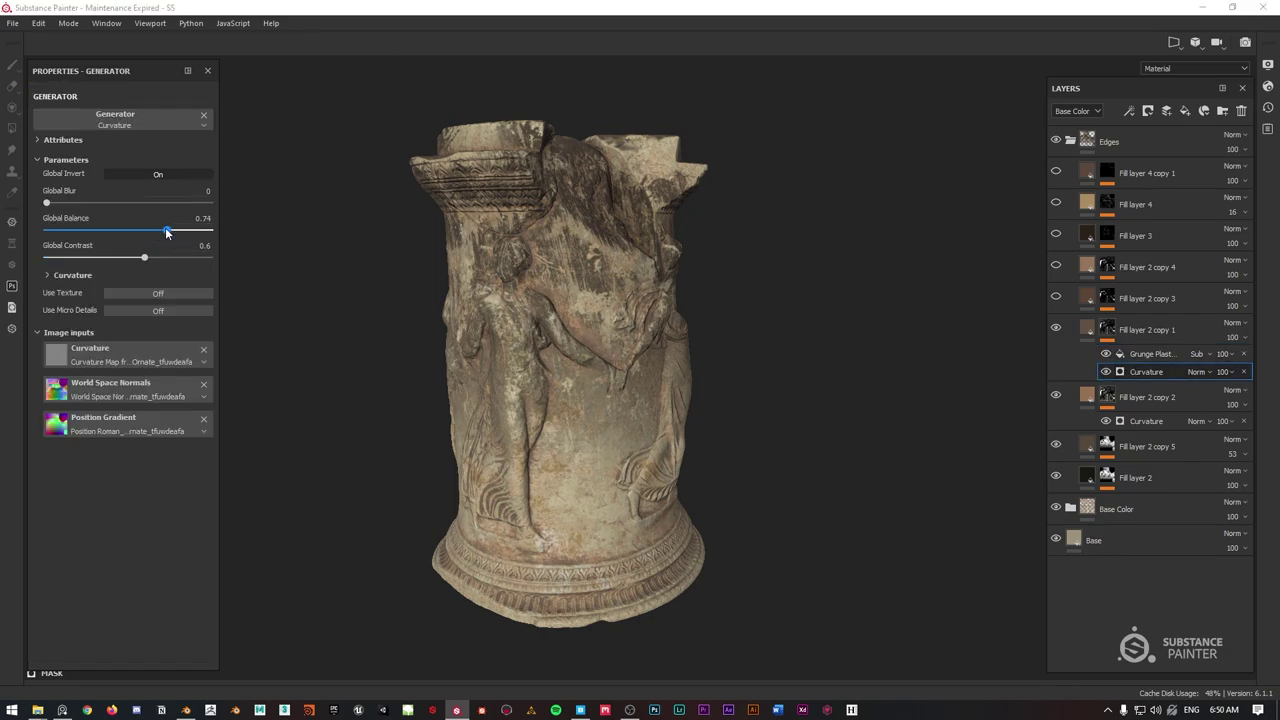
Show Fill layer 2 copy 3 and Fill layer 2 copy 4, and set copy 4's Curvature mask Global Balance to 0.84.
click(1055, 266)
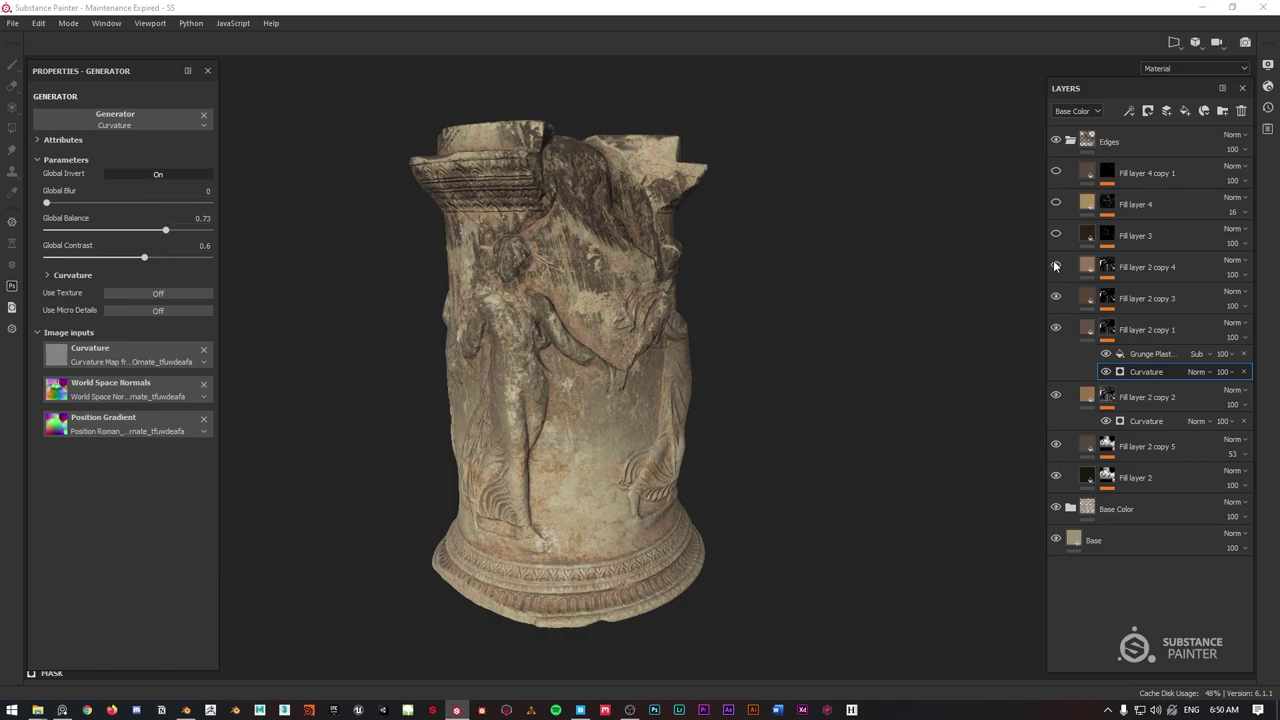
click(1106, 266)
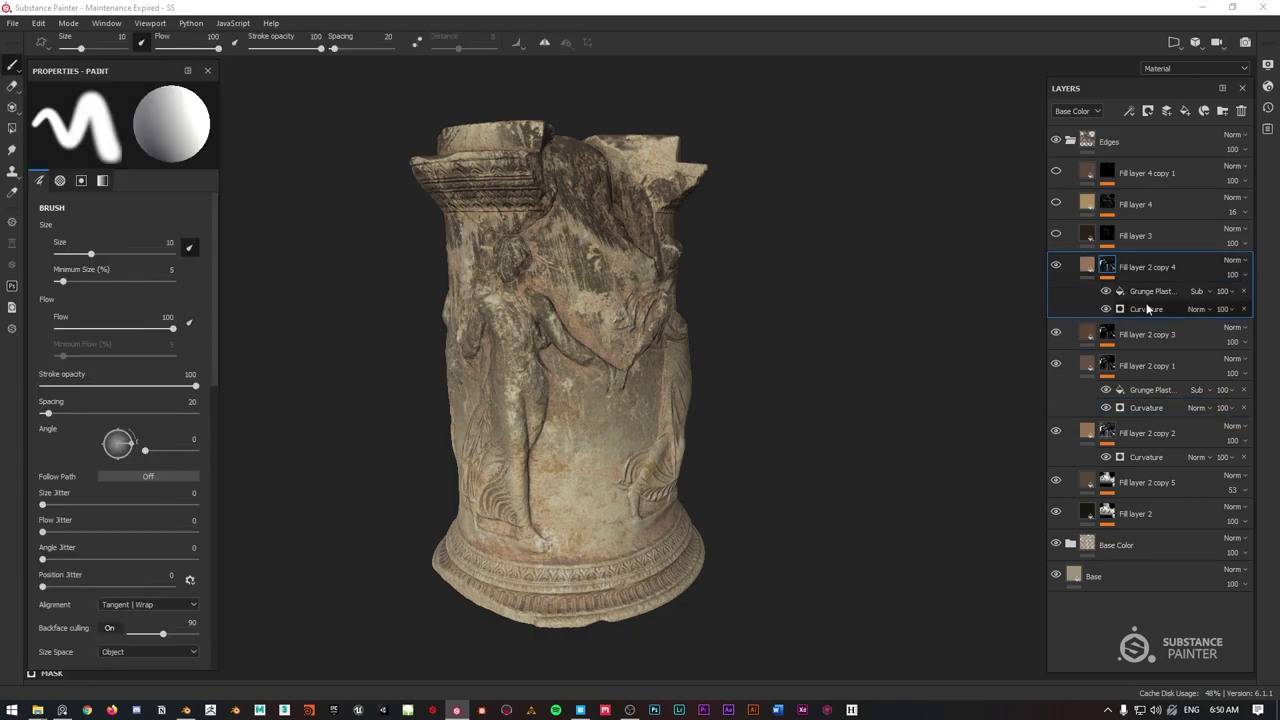
click(1148, 292)
click(1146, 309)
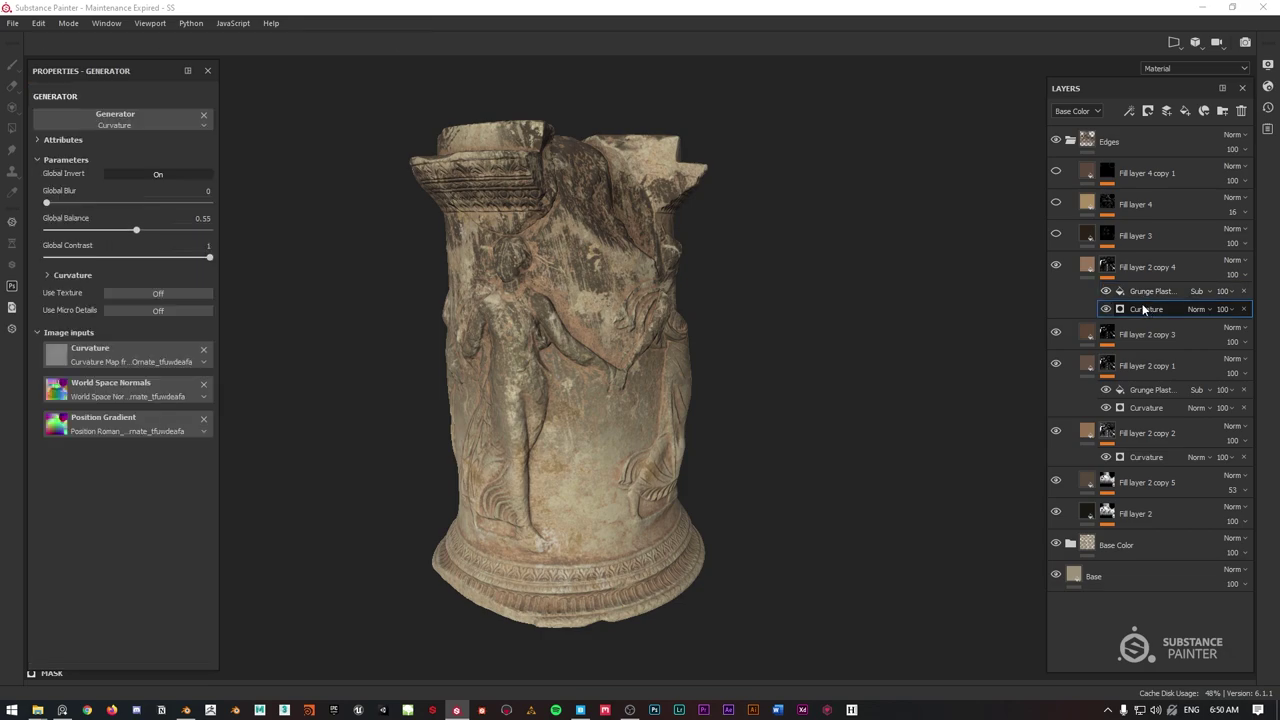
drag(128, 229, 200, 229)
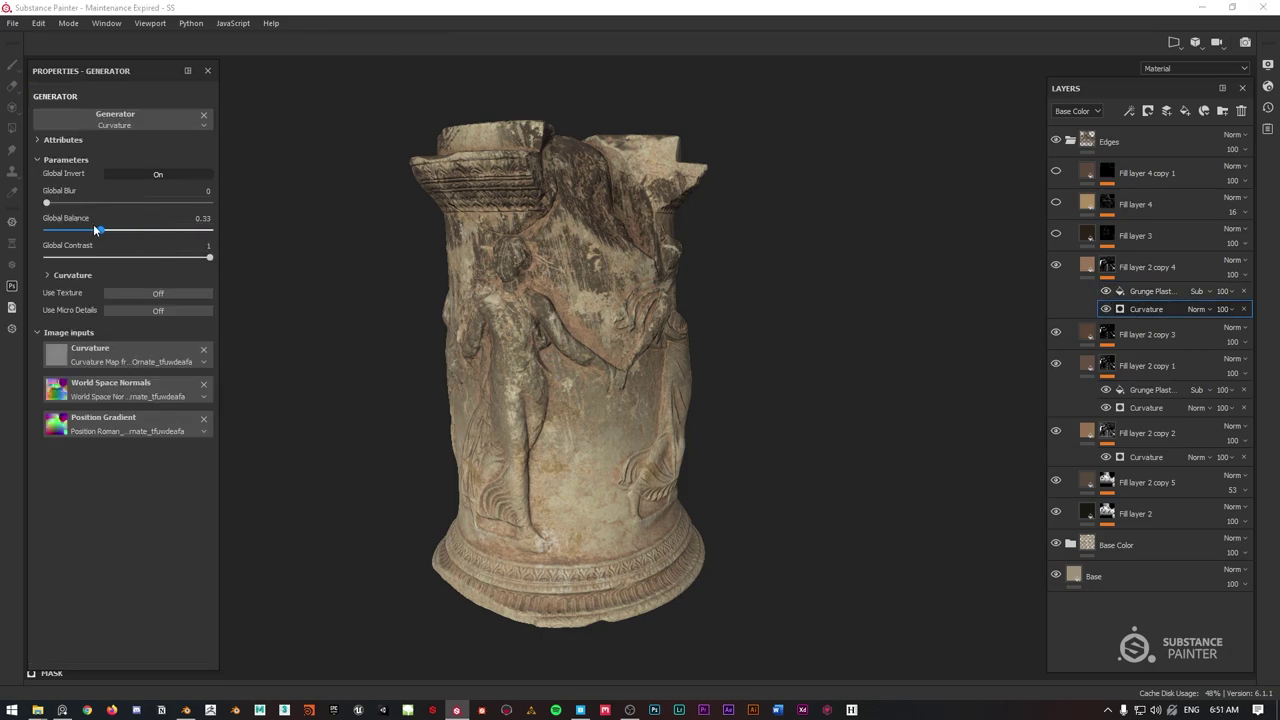
mouse_move(95, 229)
mouse_down()
mouse_move(71, 229)
mouse_move(228, 217)
mouse_move(187, 226)
mouse_up()
Make Fill layer 3, Fill layer 4 and Fill layer 4 copy 1 visible again.
click(1056, 235)
click(1056, 204)
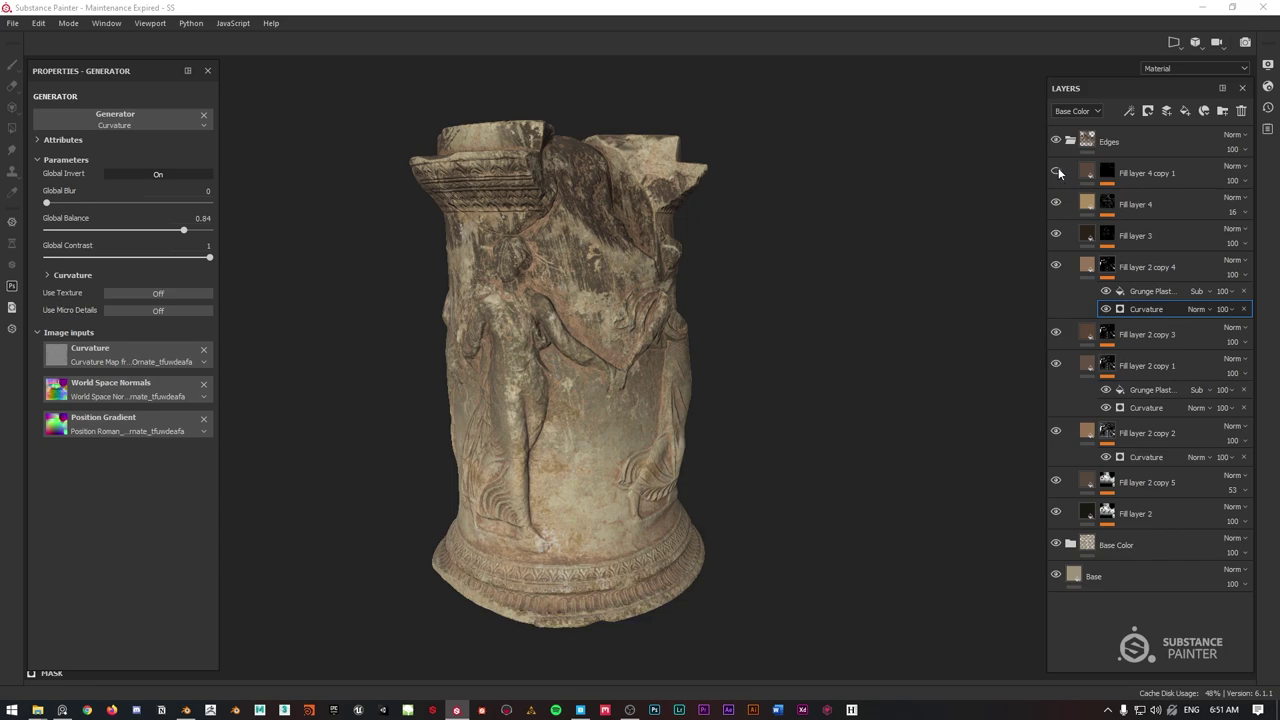
click(1058, 173)
alt+drag(672, 296, 583, 195)
scroll(582, 189, down, 3)
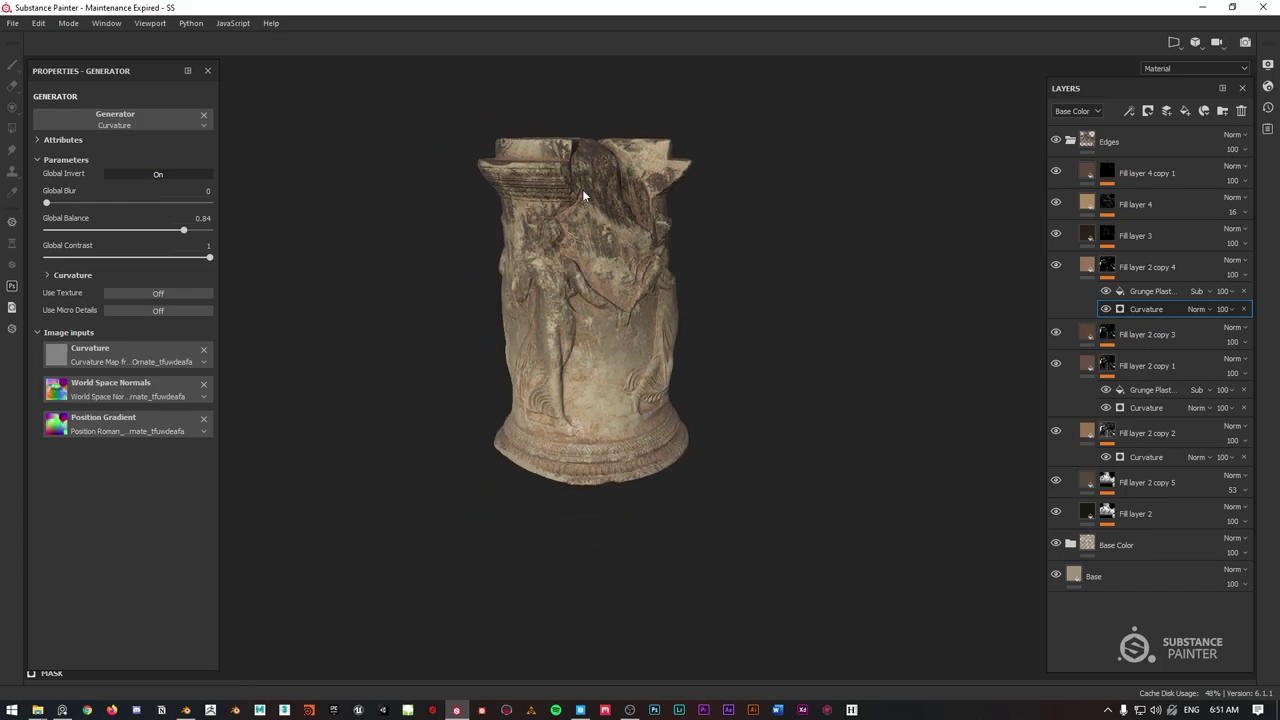
scroll(582, 189, up, 1)
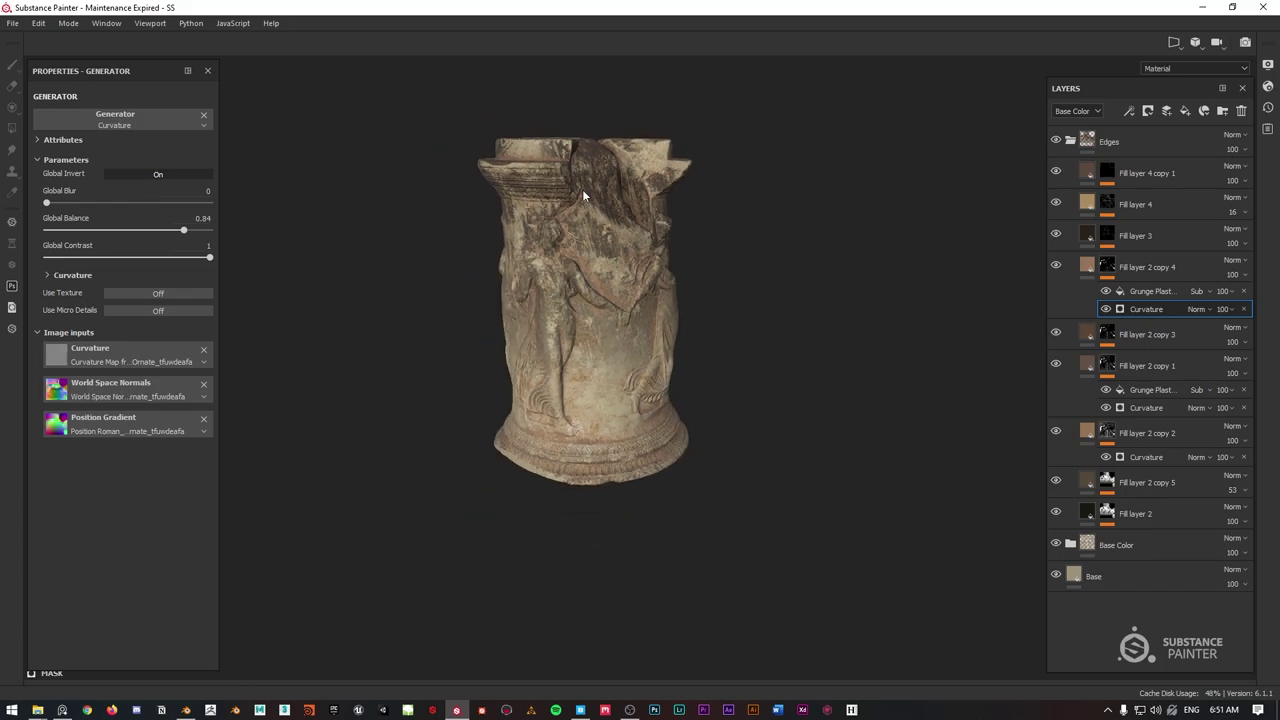
Compare the column with and without Fill layer 2, and set that layer's base color to near-black brown, R 0.006, G 0.005, B 0.003.
click(1056, 513)
click(1056, 513)
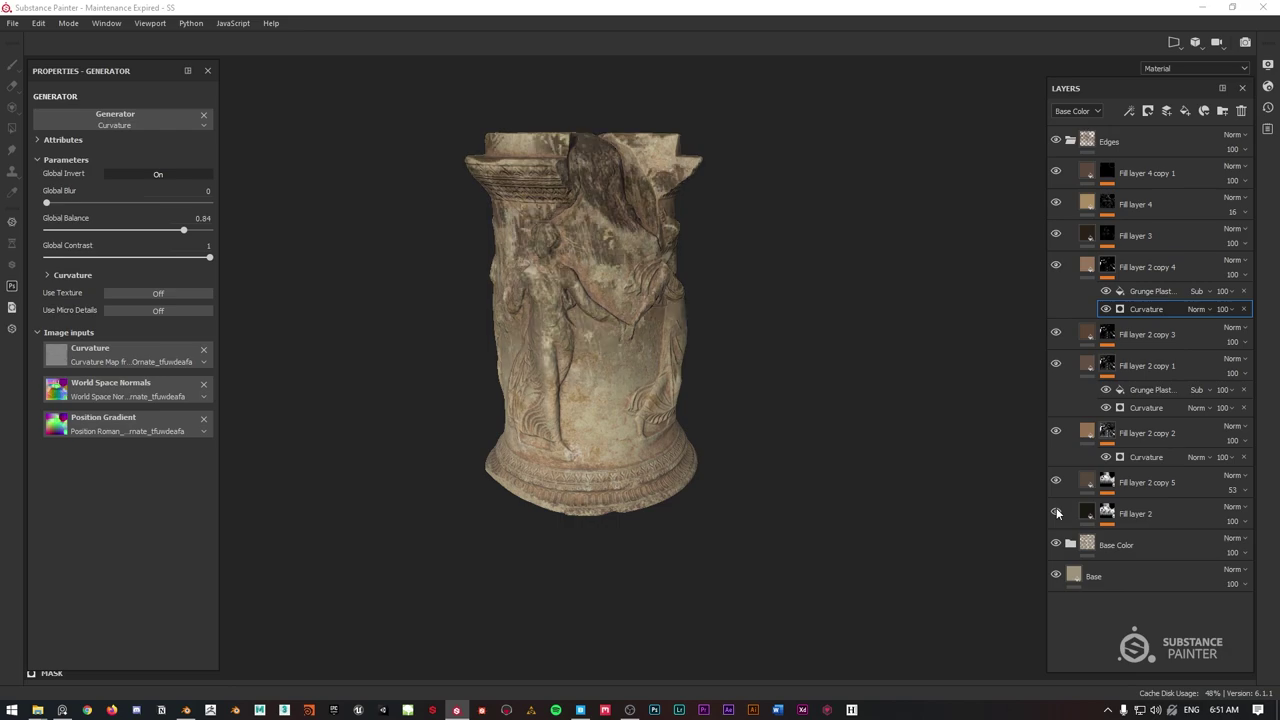
click(1056, 513)
click(1056, 513)
click(1086, 510)
click(141, 401)
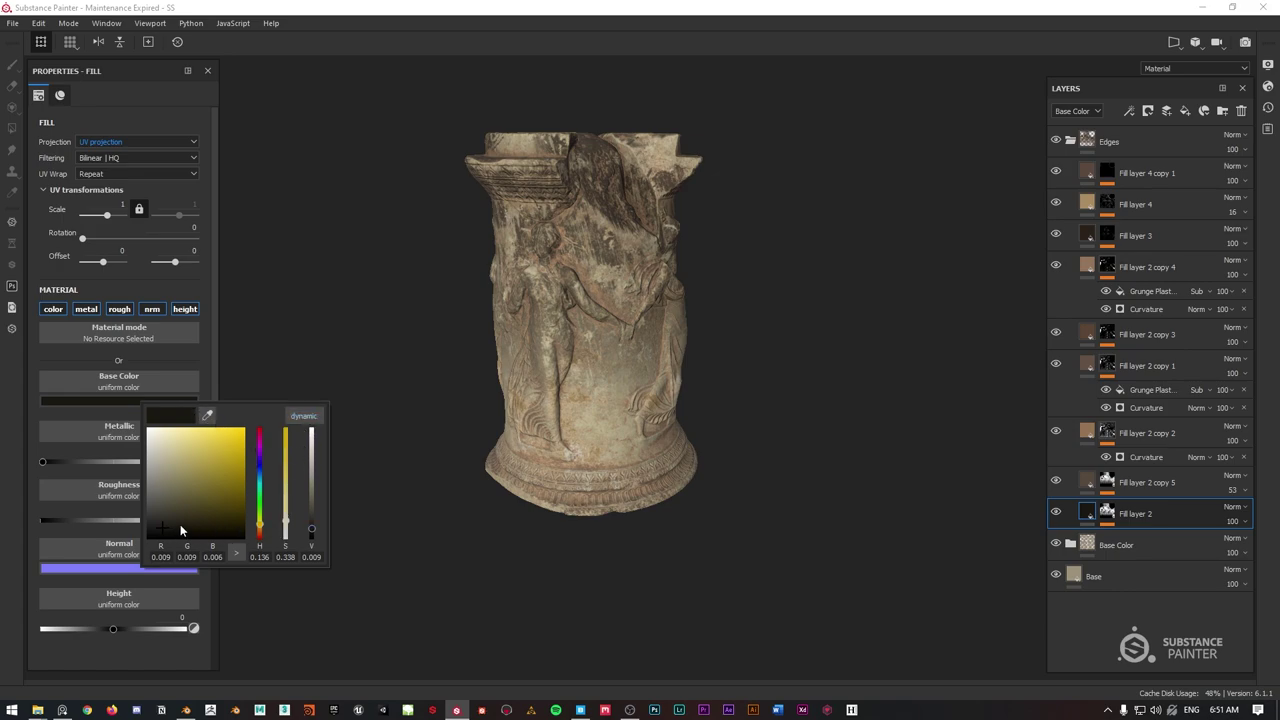
drag(265, 530, 261, 526)
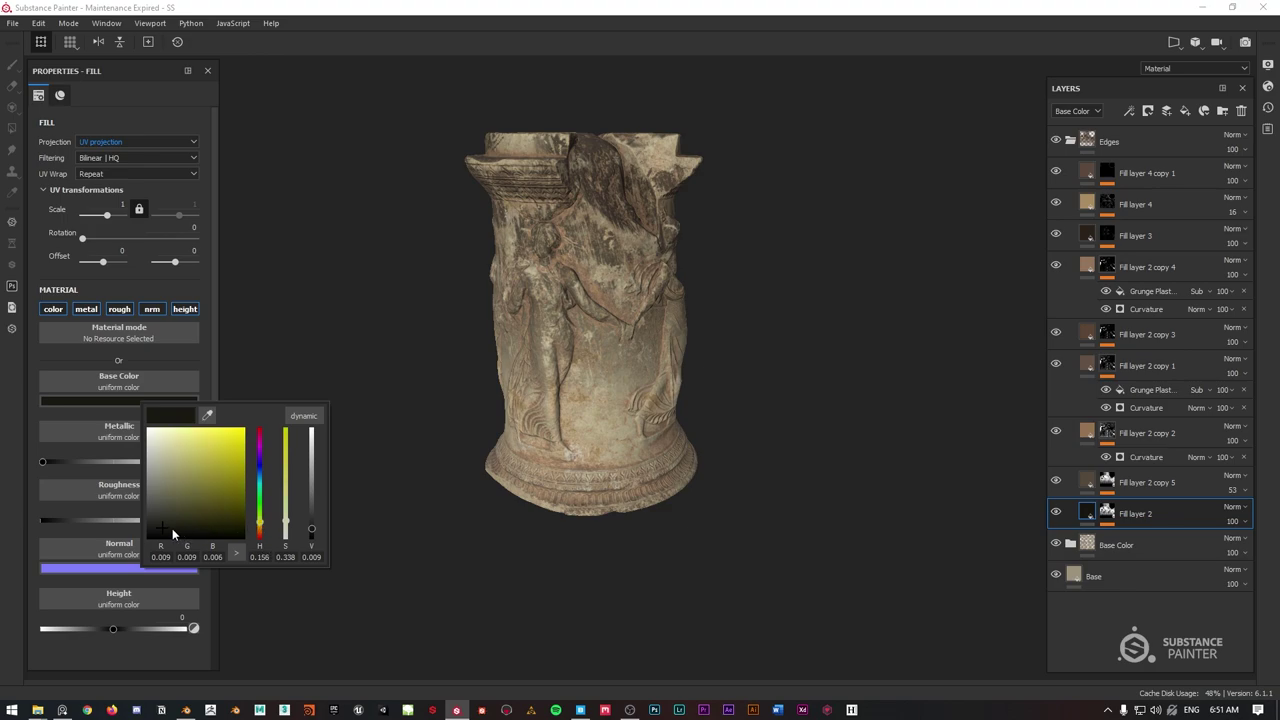
drag(166, 532, 177, 533)
drag(261, 531, 261, 533)
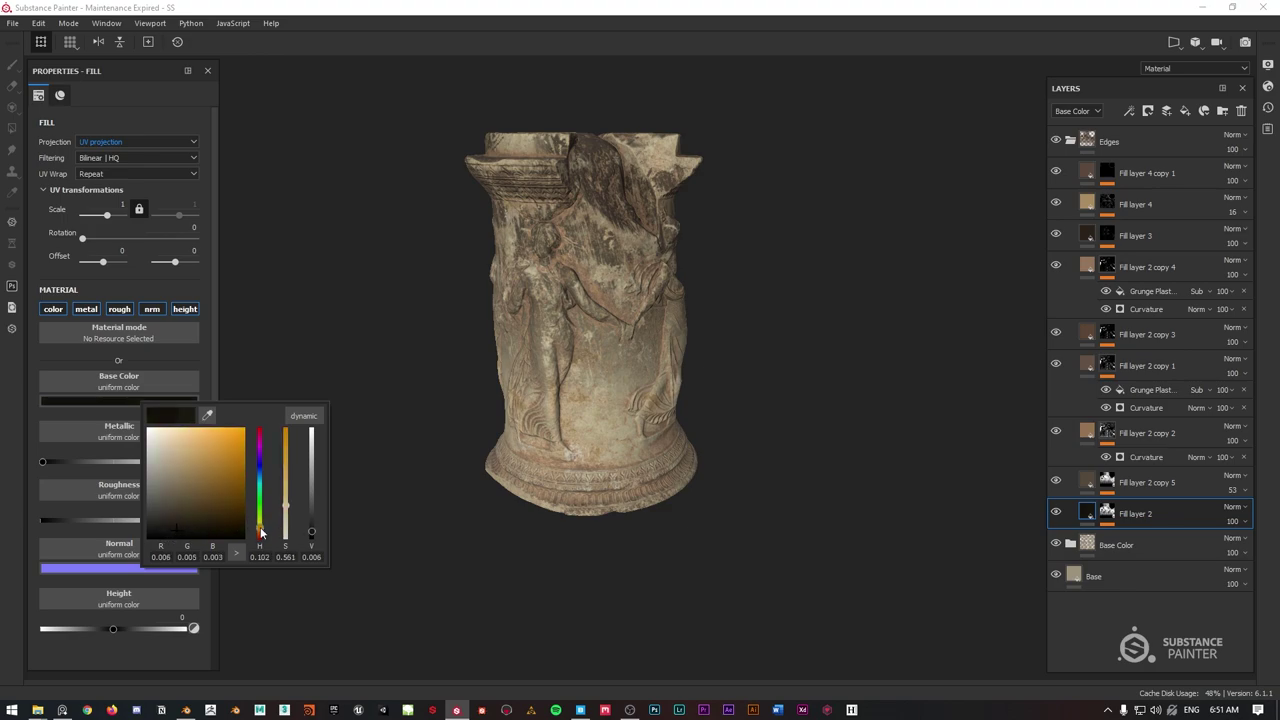
click(640, 267)
Delete the Levels effect from Fill layer 2's mask.
scroll(564, 259, up, 2)
alt+drag(564, 259, 745, 262)
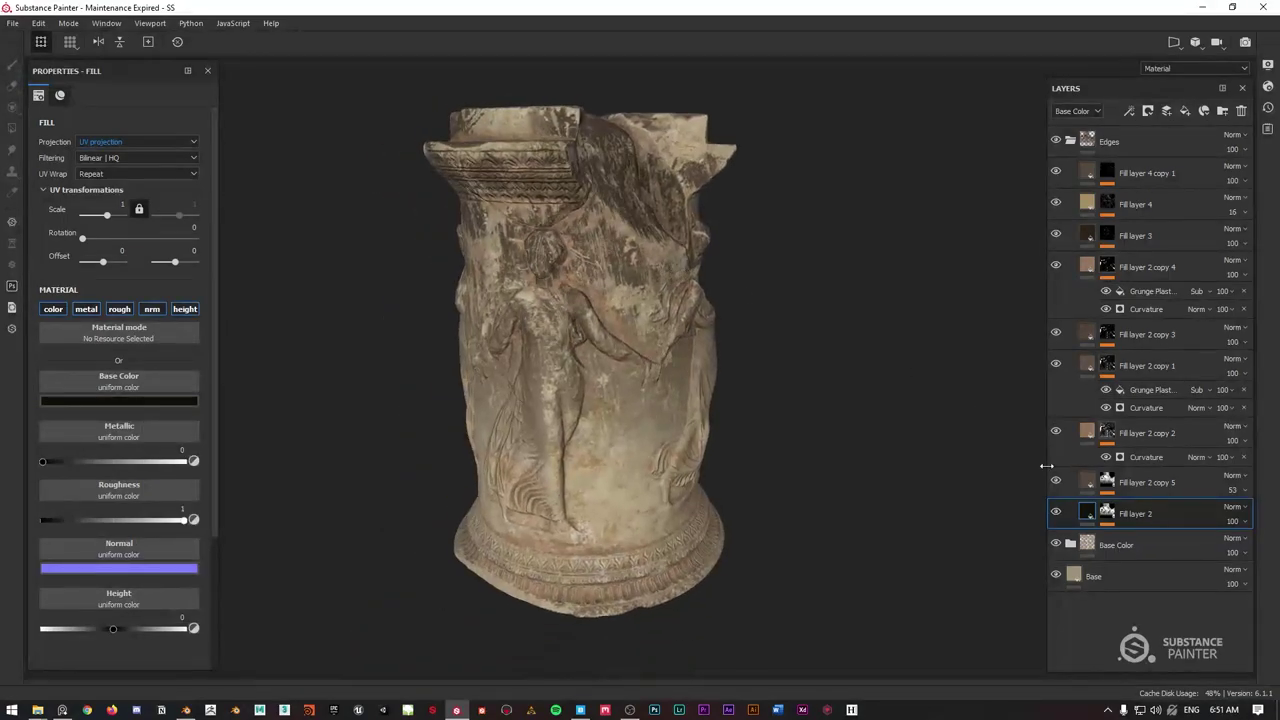
click(1106, 513)
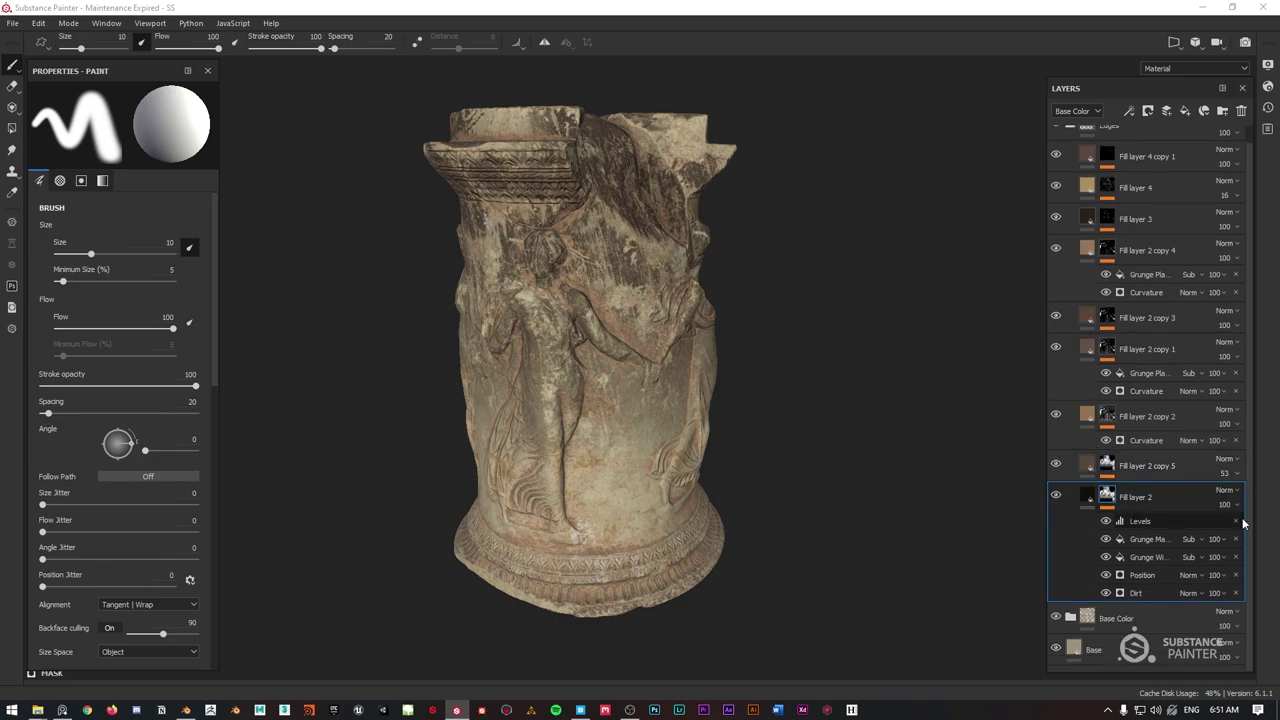
click(1236, 522)
scroll(668, 262, up, 1)
mouse_move(672, 264)
alt+mouse_down()
mouse_move(700, 266)
mouse_move(661, 265)
mouse_move(630, 440)
mouse_move(615, 455)
mouse_move(587, 258)
mouse_move(567, 347)
mouse_move(636, 238)
alt+mouse_up()
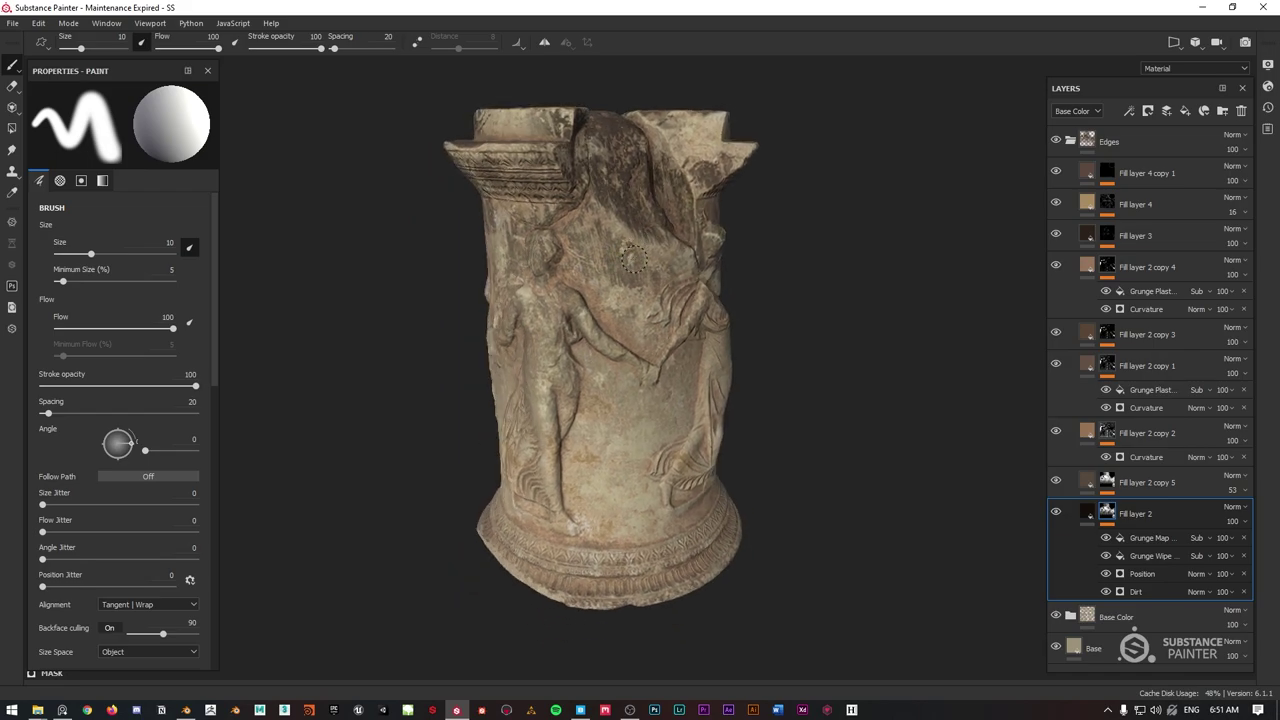
Check how the Position, Grunge Wipe and Grunge Map effects shape Fill layer 2's mask by toggling them, leaving all visible.
click(1106, 573)
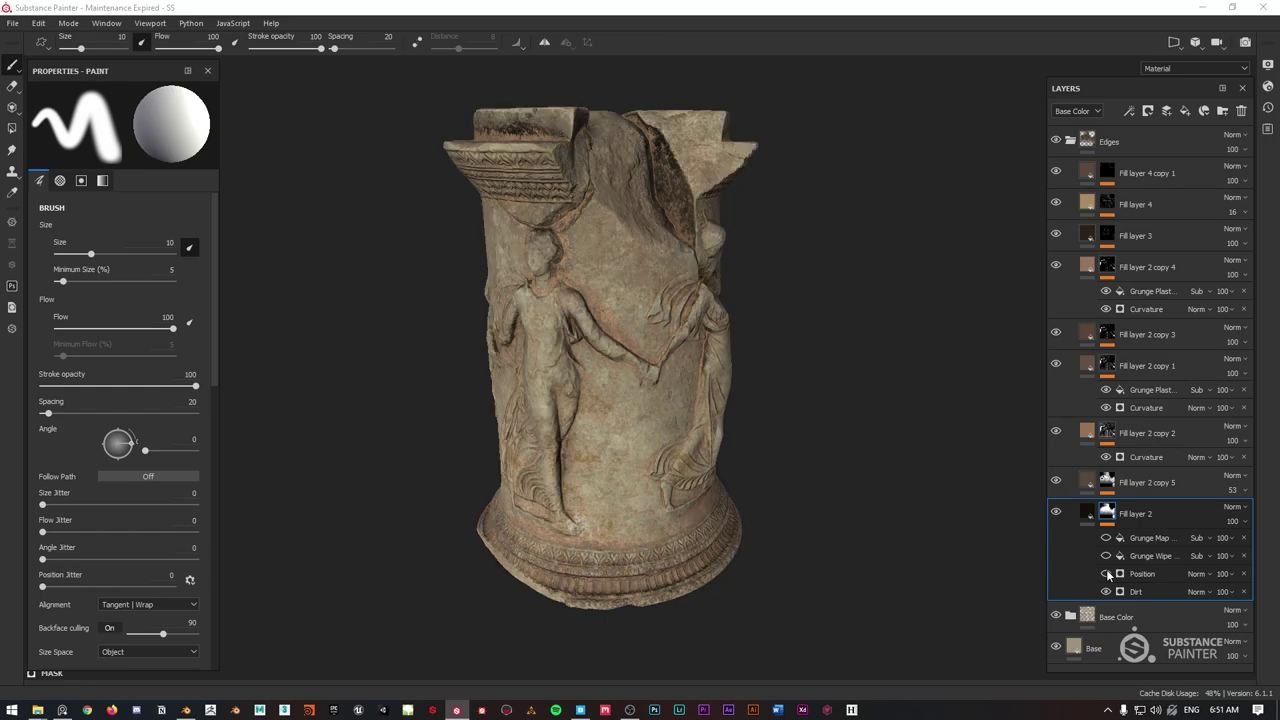
click(1106, 573)
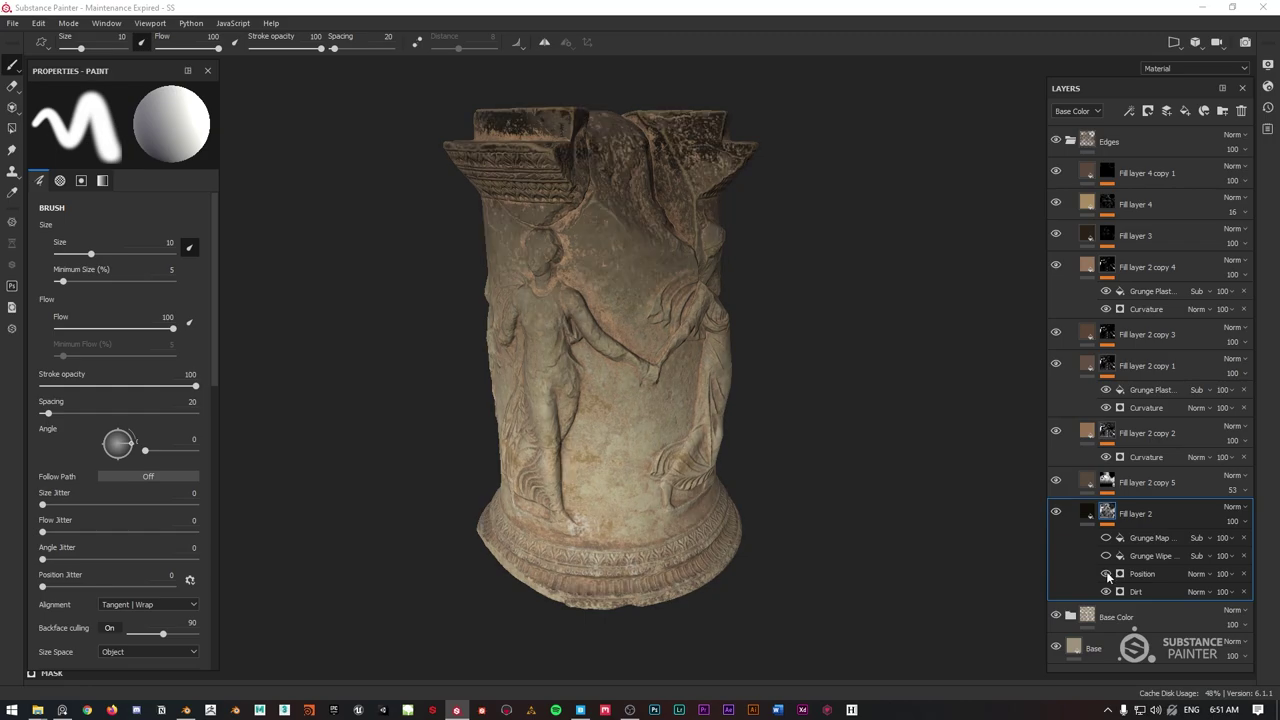
alt+drag(490, 212, 515, 420)
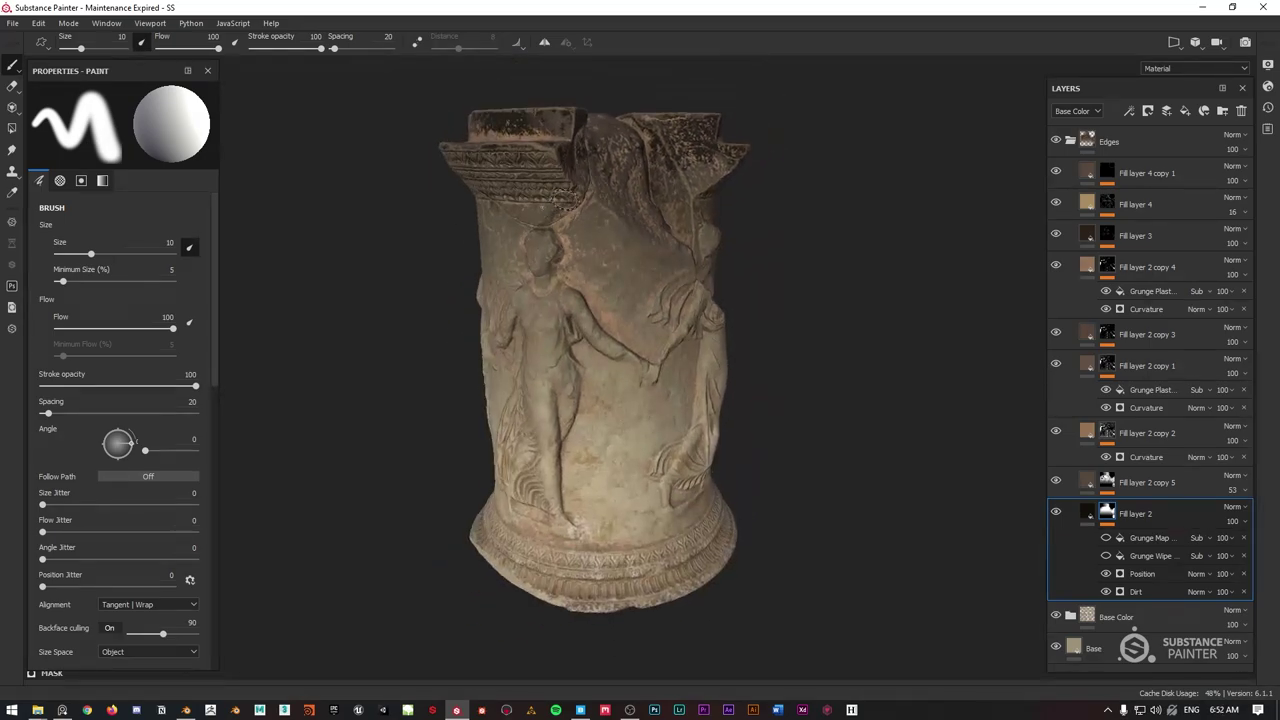
click(1106, 556)
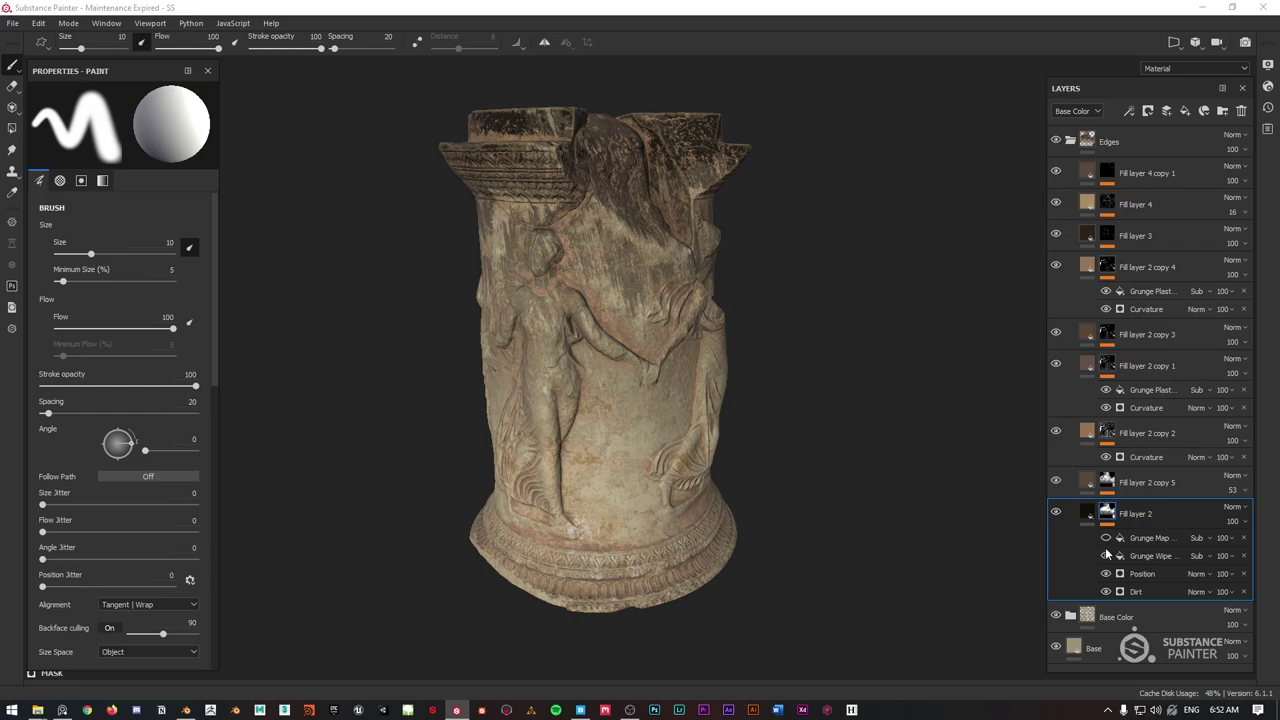
click(1106, 538)
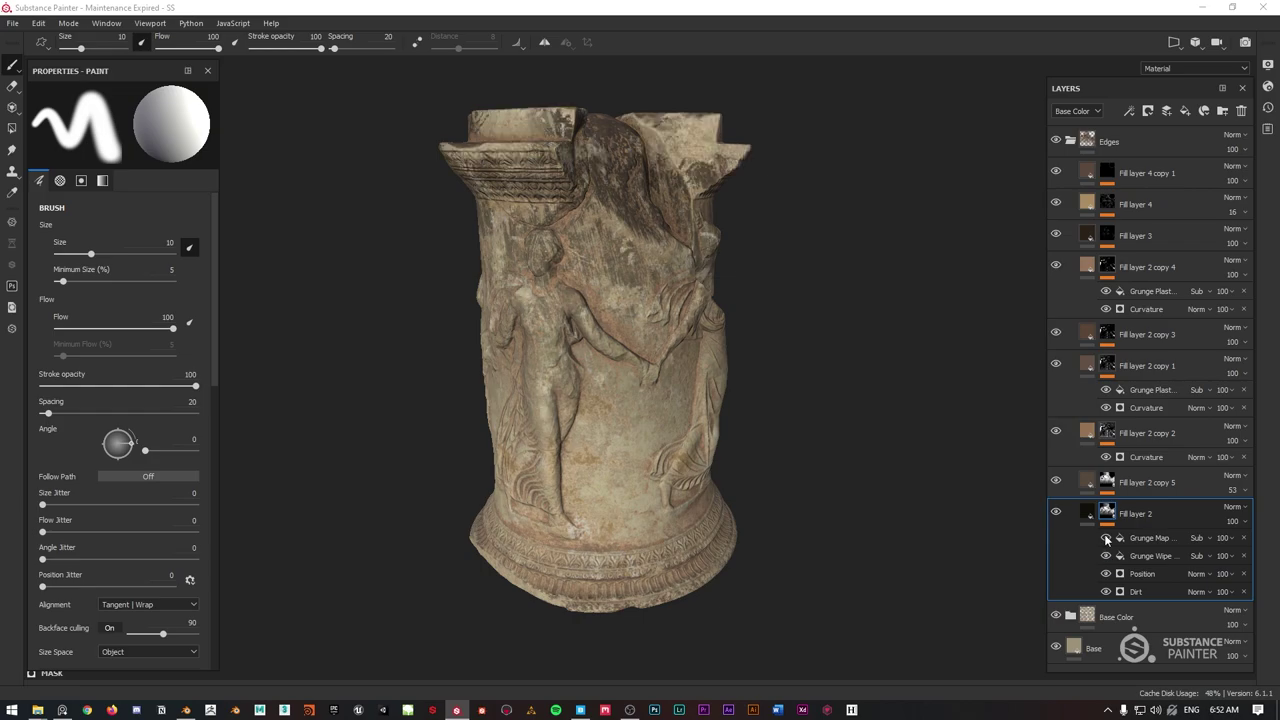
Lower the opacity of the Grunge Map 014 effect in Fill layer 2's mask to 85.
click(1150, 538)
click(1225, 538)
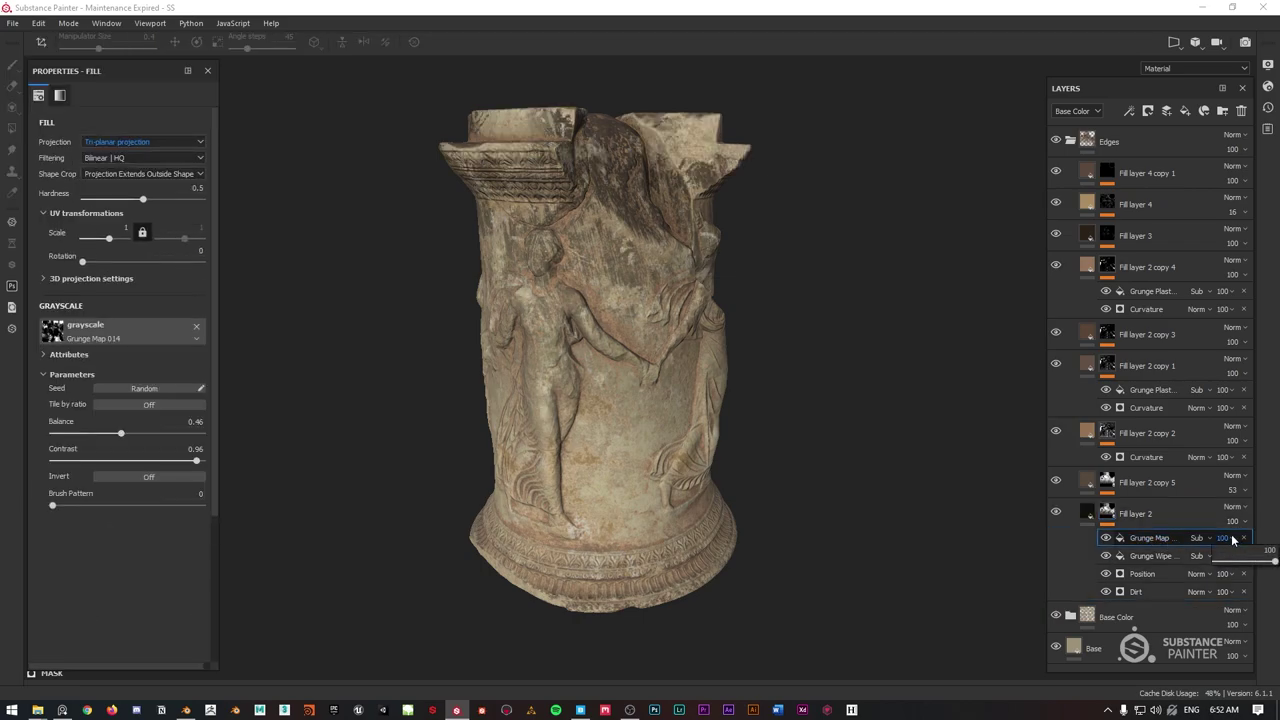
mouse_move(1276, 562)
mouse_down()
mouse_move(1248, 565)
mouse_move(1265, 567)
mouse_up()
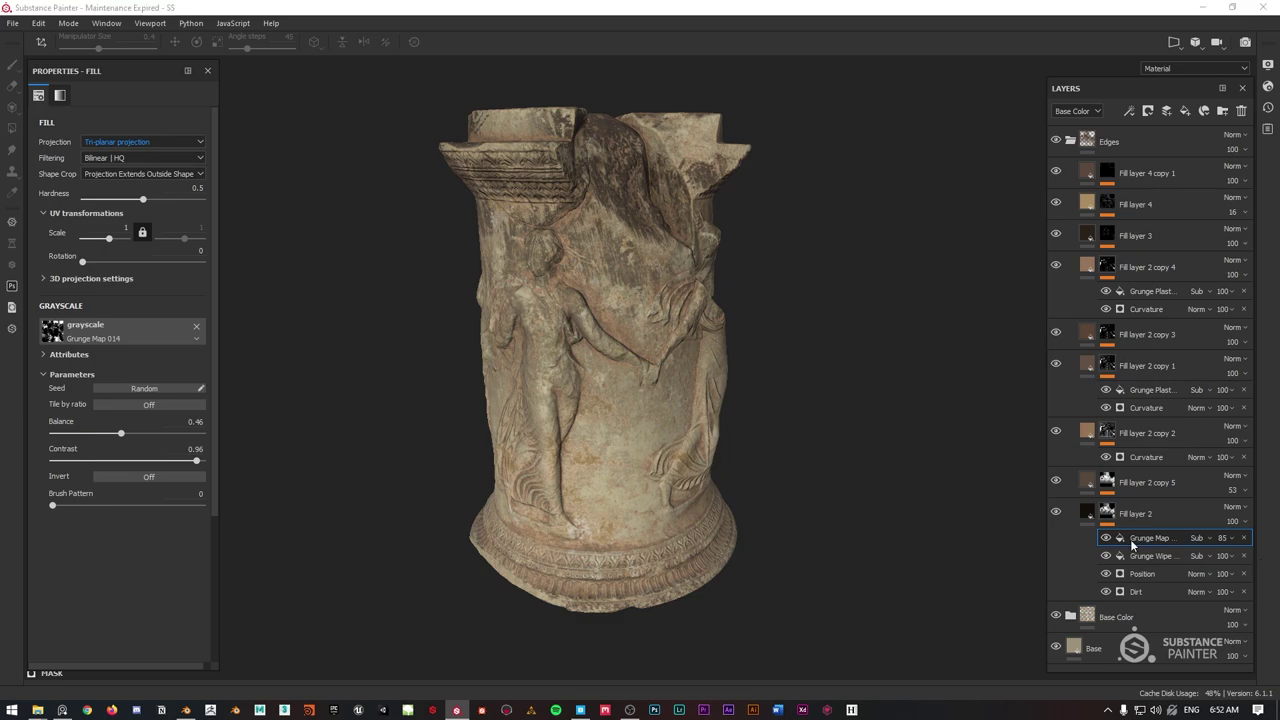
Add a Grunge Map 002 fill to Fill layer 2's mask with tri-planar projection and Subtract blending.
right_click(1112, 515)
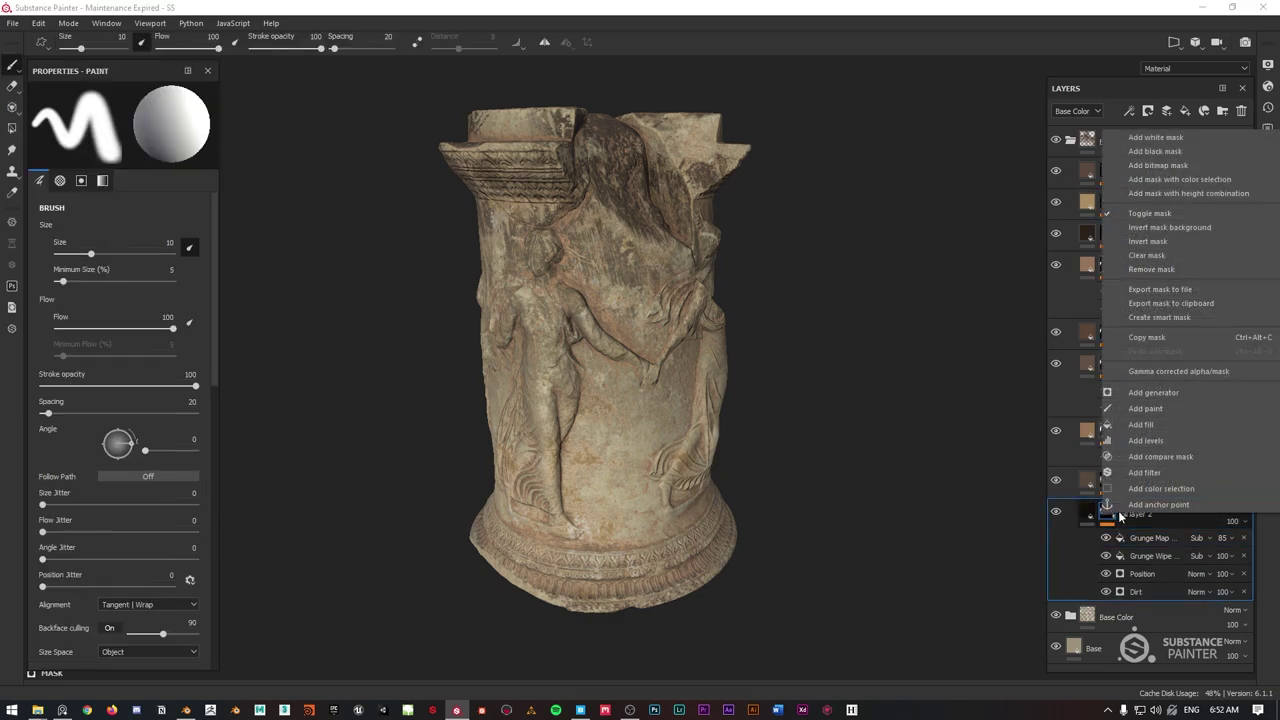
click(1141, 425)
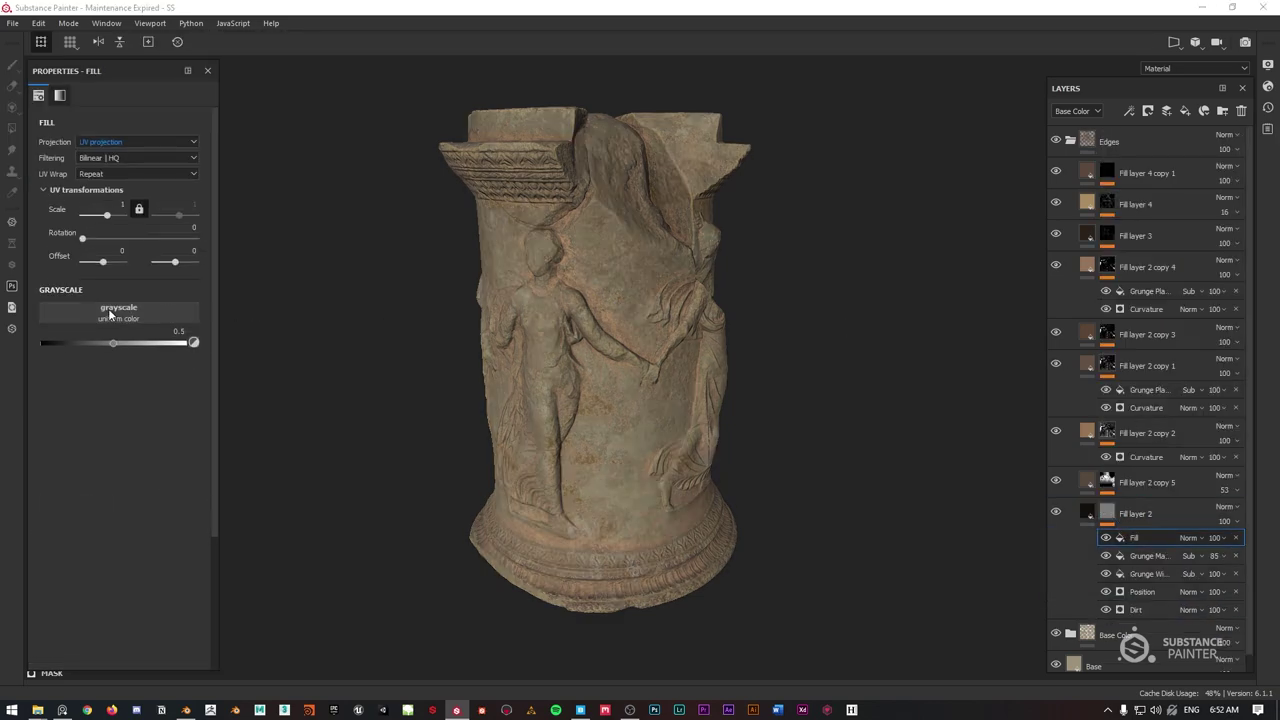
click(160, 313)
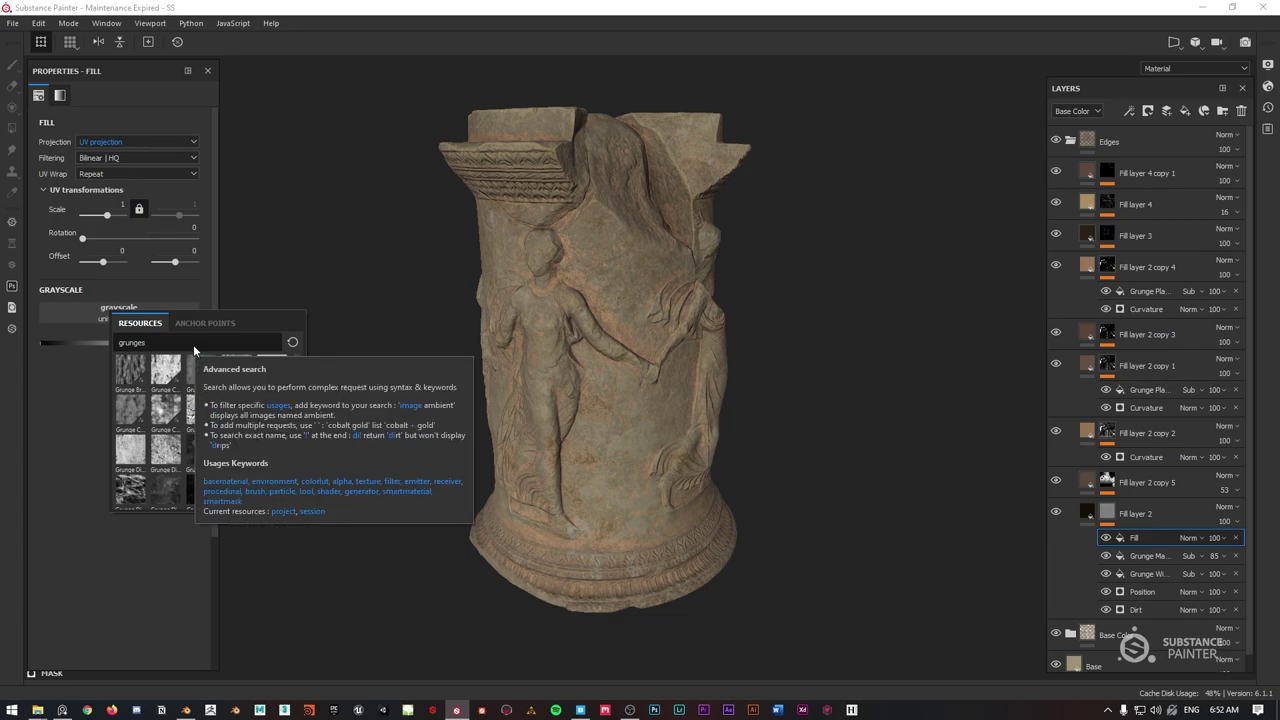
scroll(174, 448, down, 5)
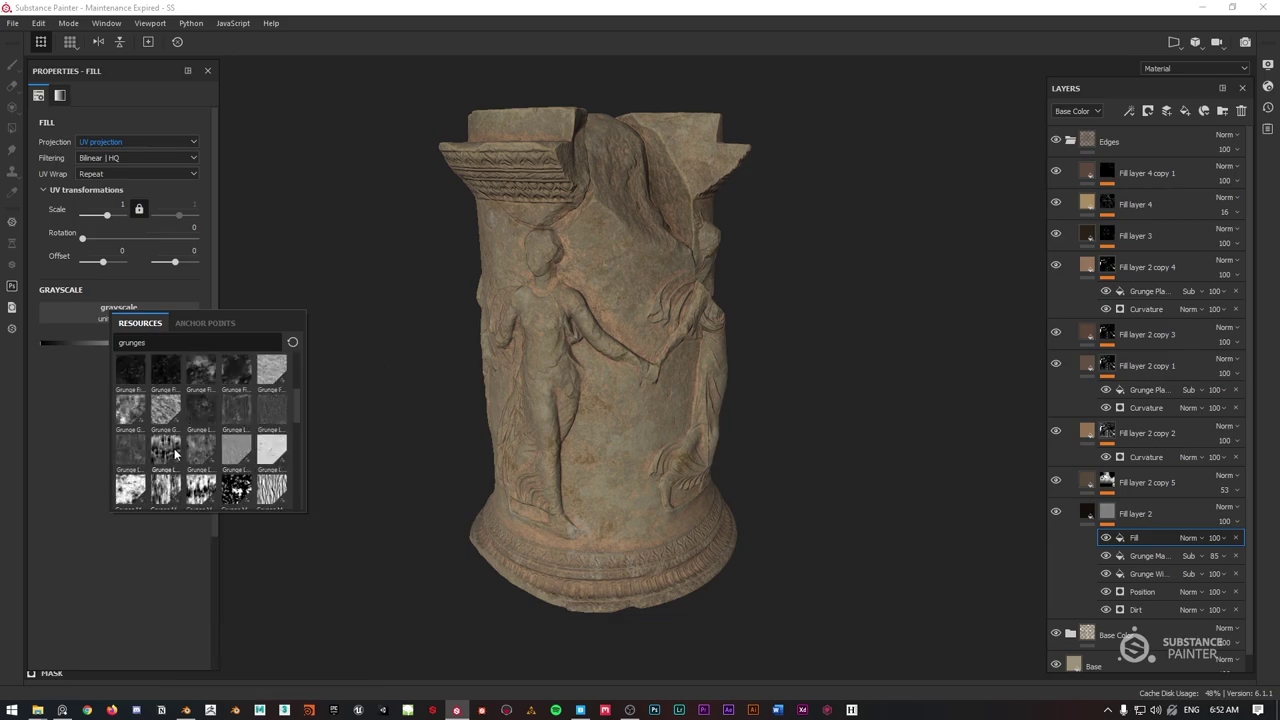
click(172, 484)
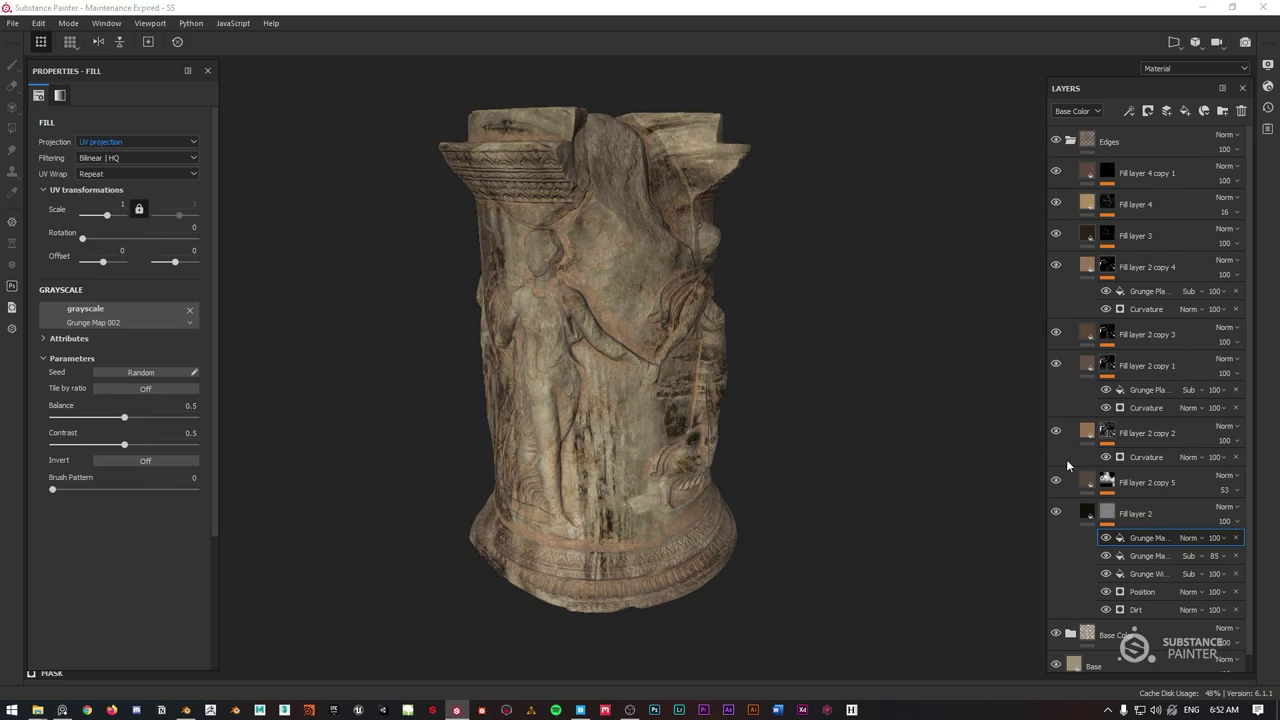
click(122, 142)
click(112, 156)
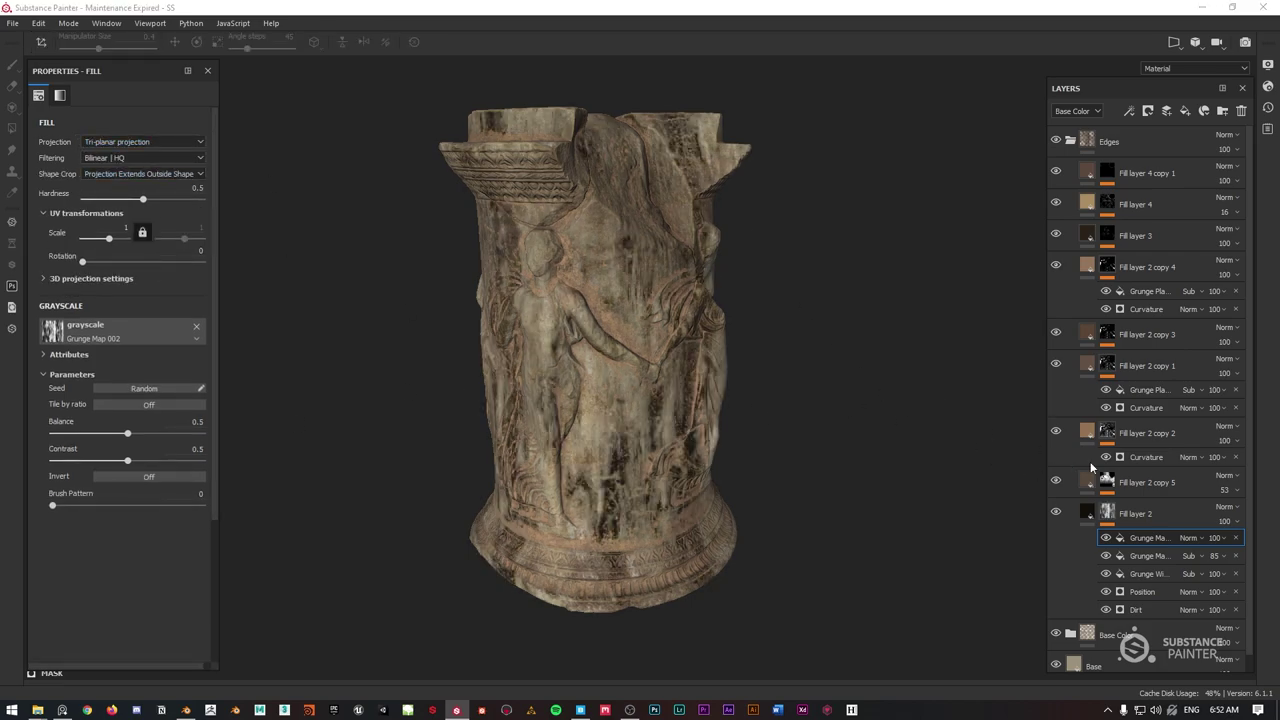
click(1202, 535)
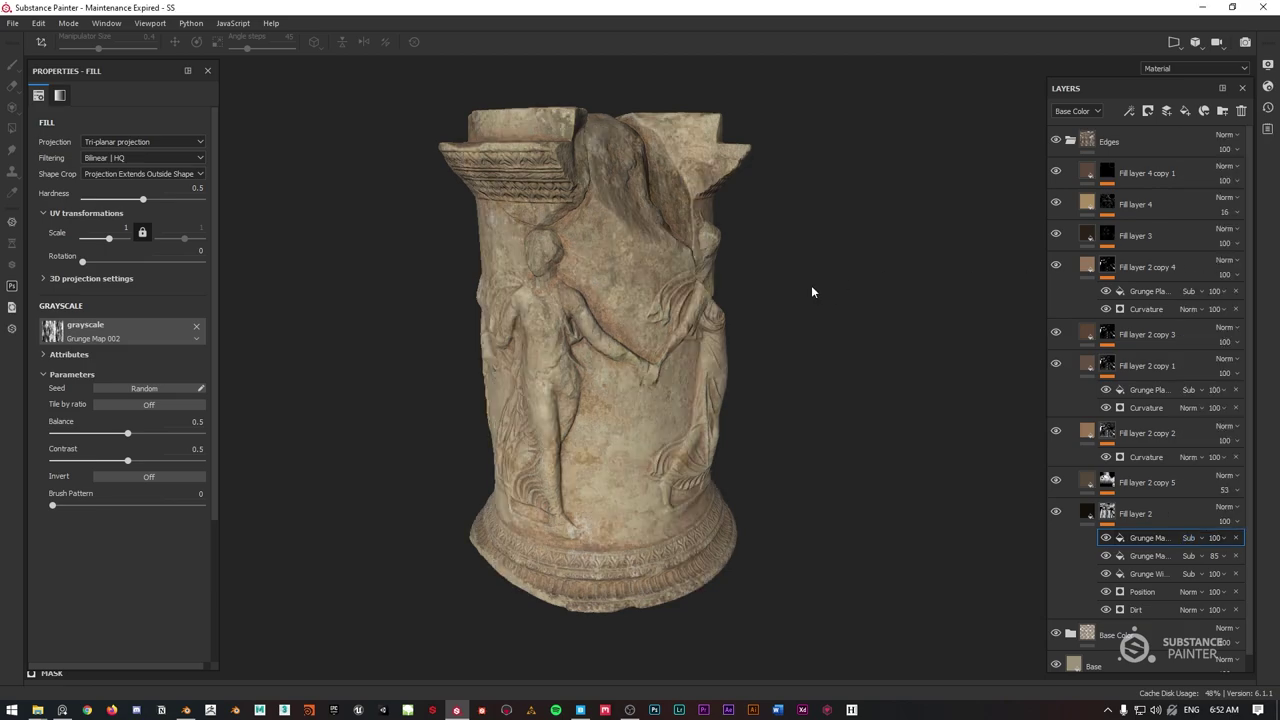
Set Grunge Map 002's balance to 0.4 and contrast to 0.83, and compare Fill layer 2's mask with and without it.
drag(127, 433, 187, 461)
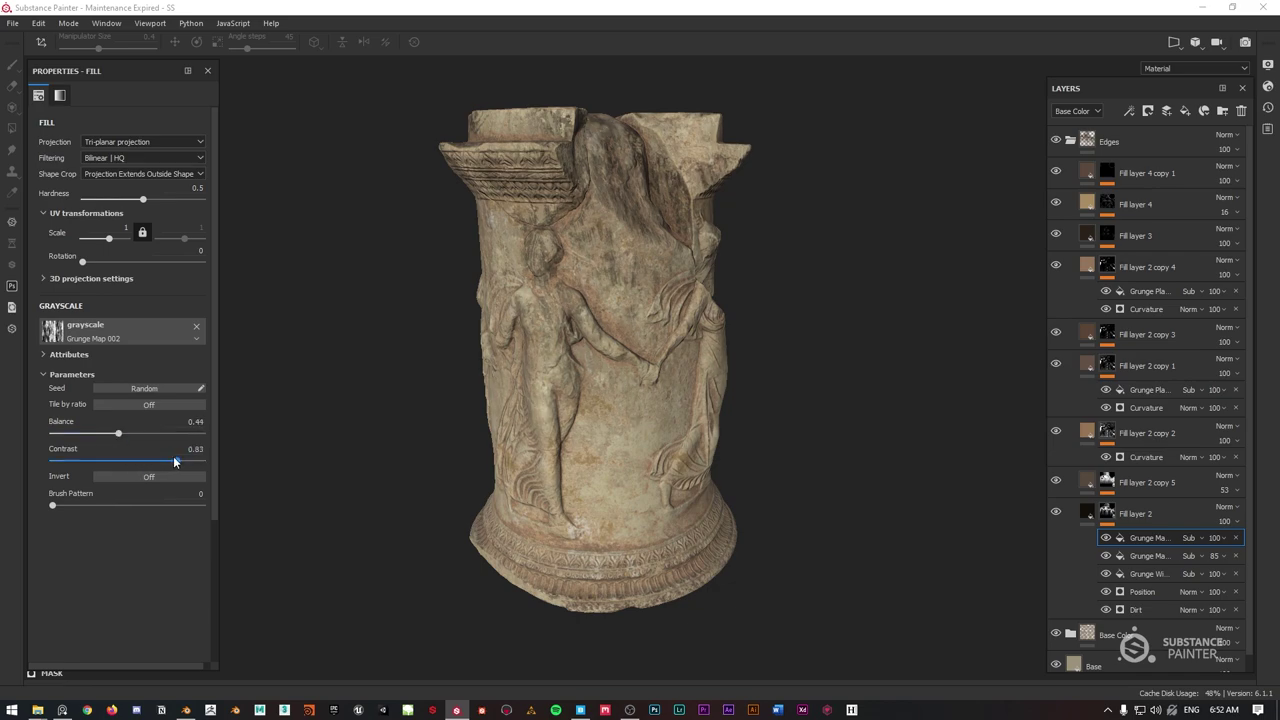
mouse_move(117, 435)
mouse_down()
mouse_move(97, 437)
mouse_move(113, 437)
mouse_up()
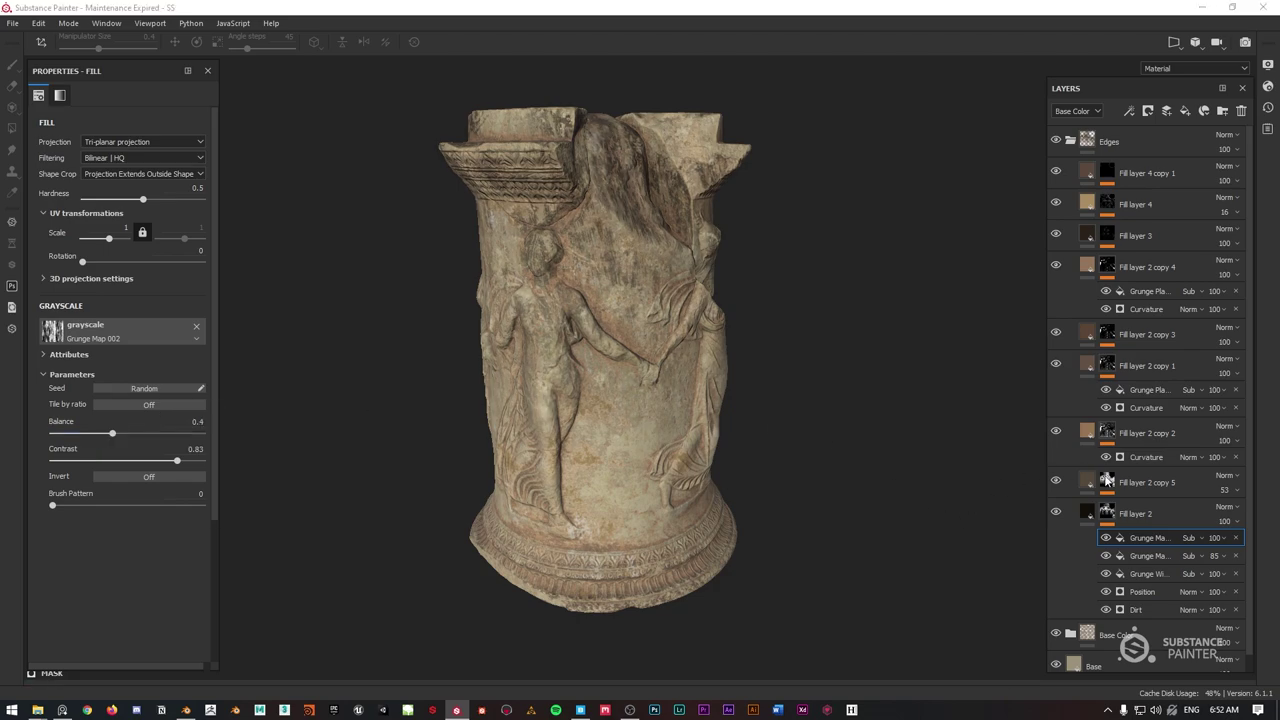
alt+click(1107, 514)
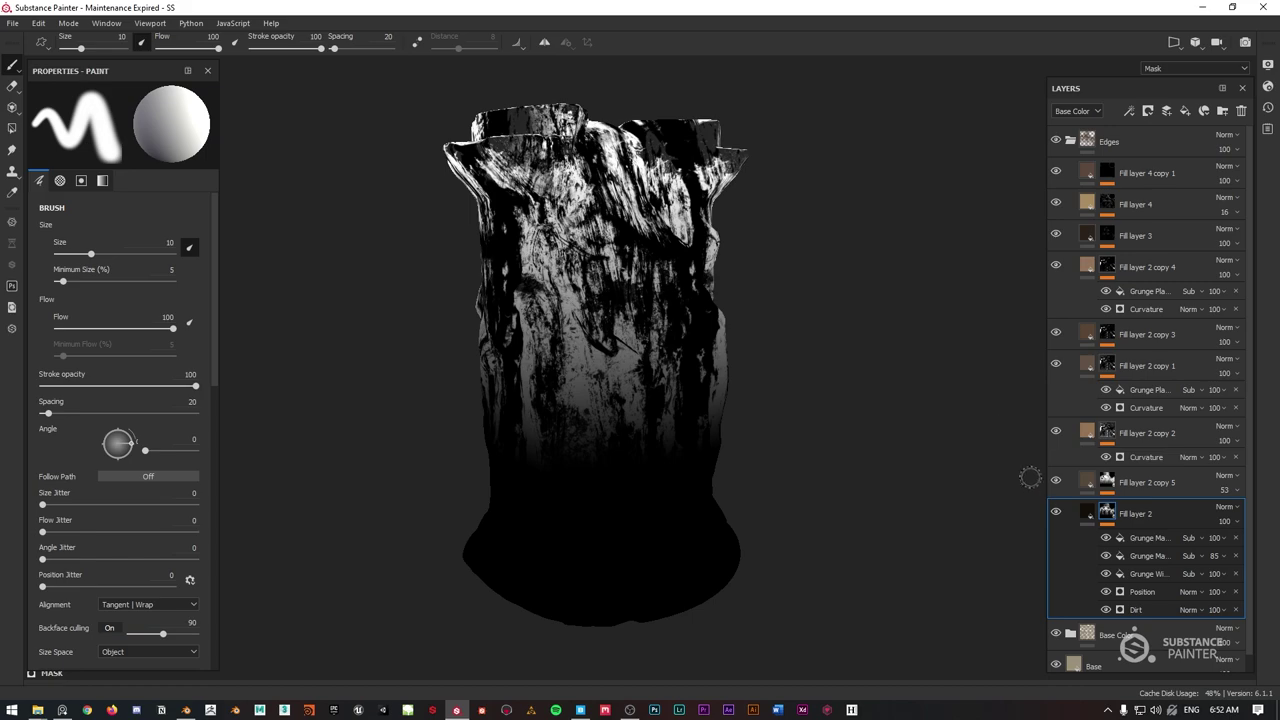
click(1106, 538)
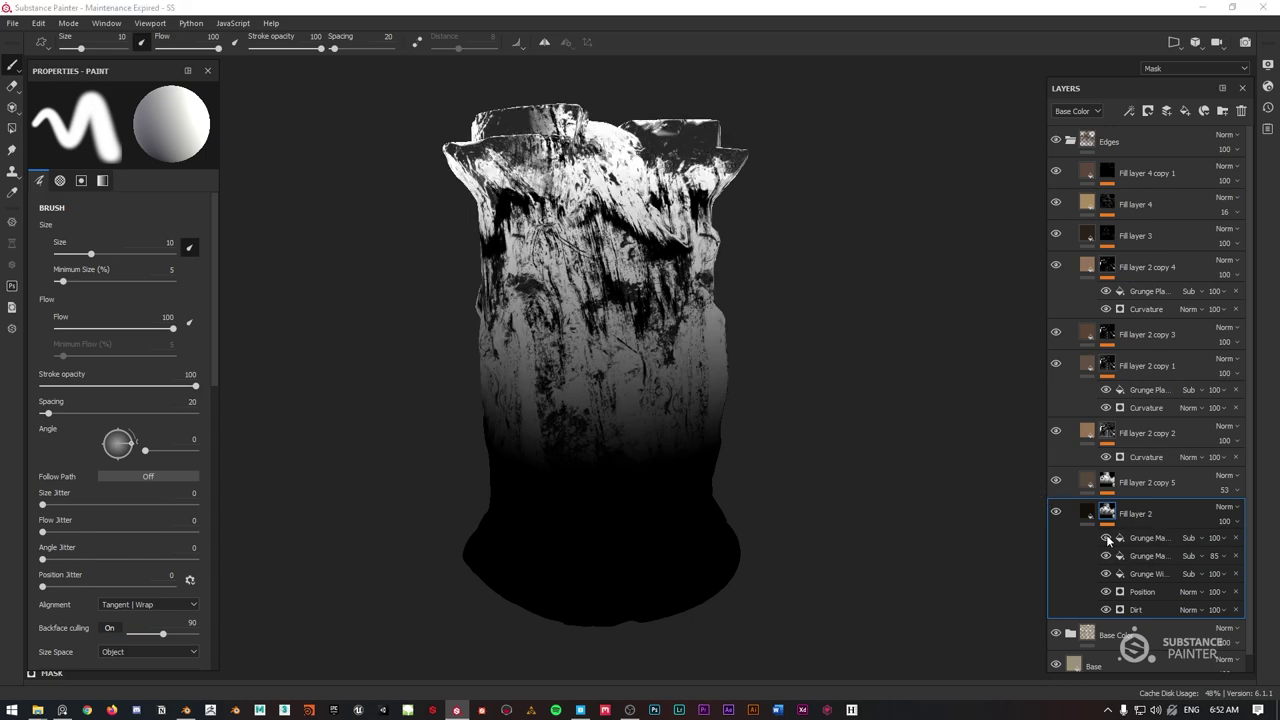
click(1107, 539)
Replace Grunge Map 002 in Fill layer 2's mask with Grunge Map 001, using balance 0.33 and contrast 0.92.
click(1134, 540)
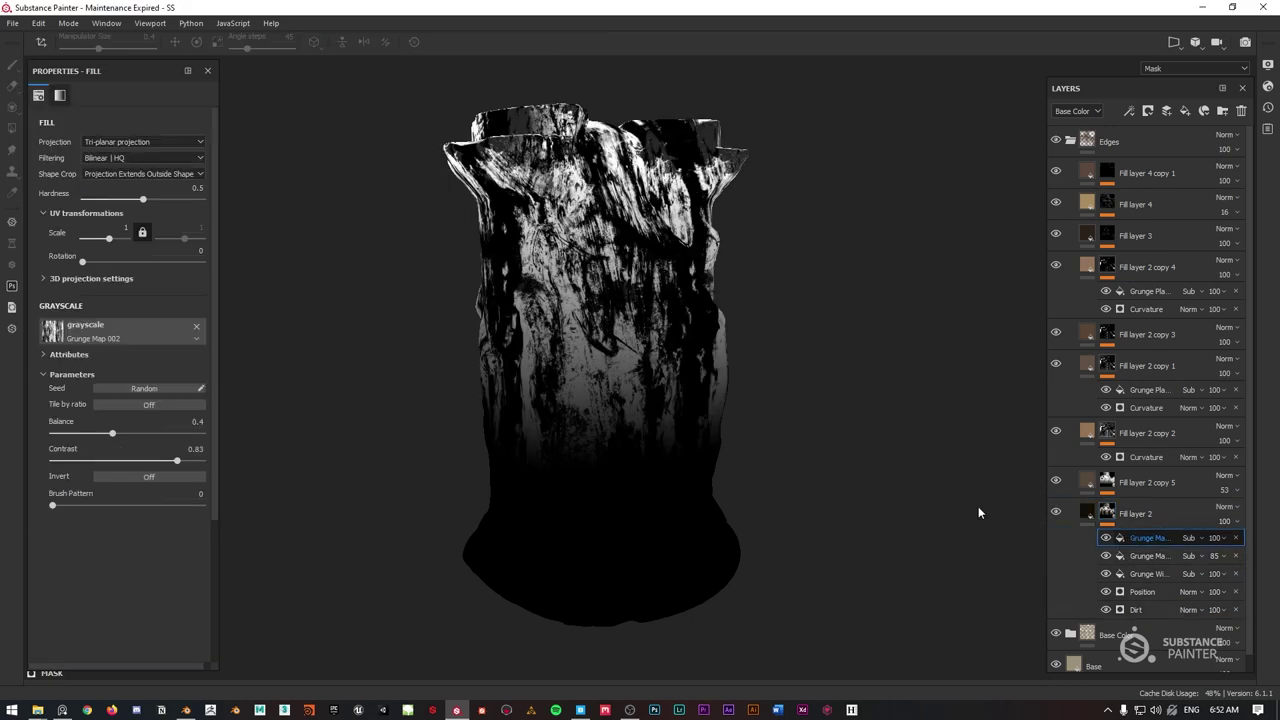
click(87, 324)
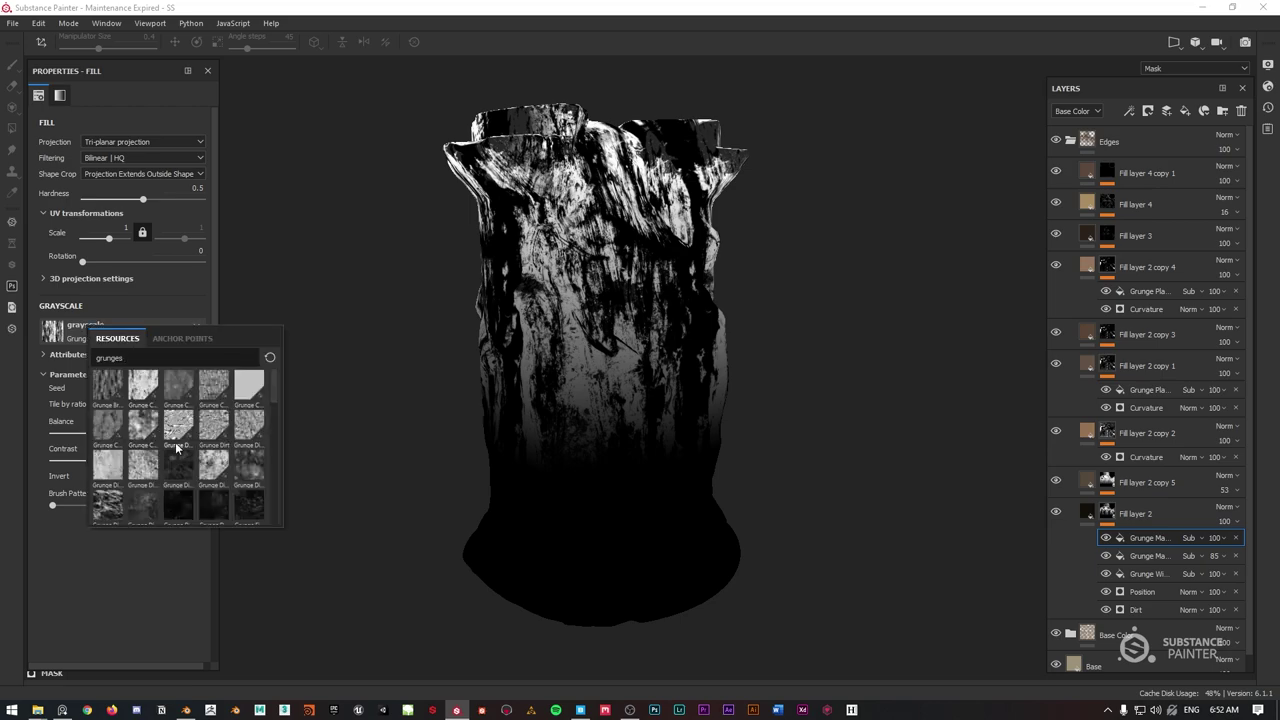
click(110, 505)
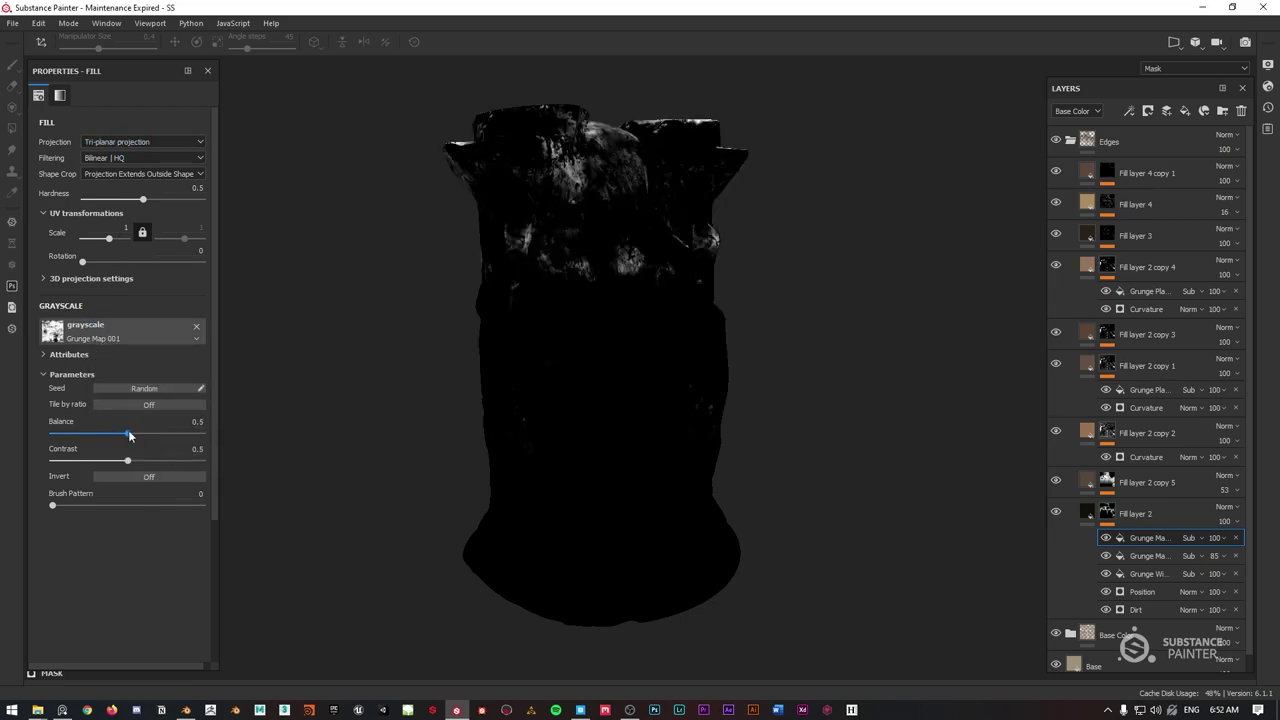
drag(127, 432, 190, 460)
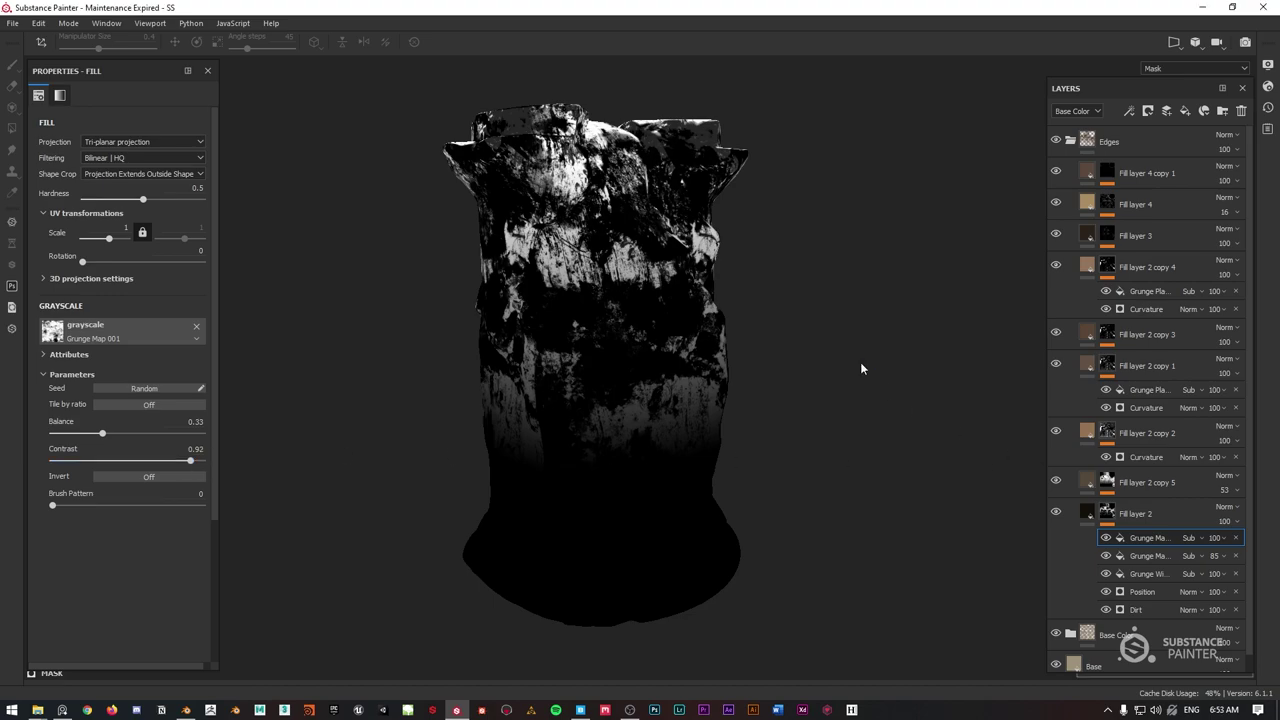
Return to the material view and compare the column with and without the Grunge Map 001 effect.
key(m)
shift+right_drag(598, 281, 641, 242)
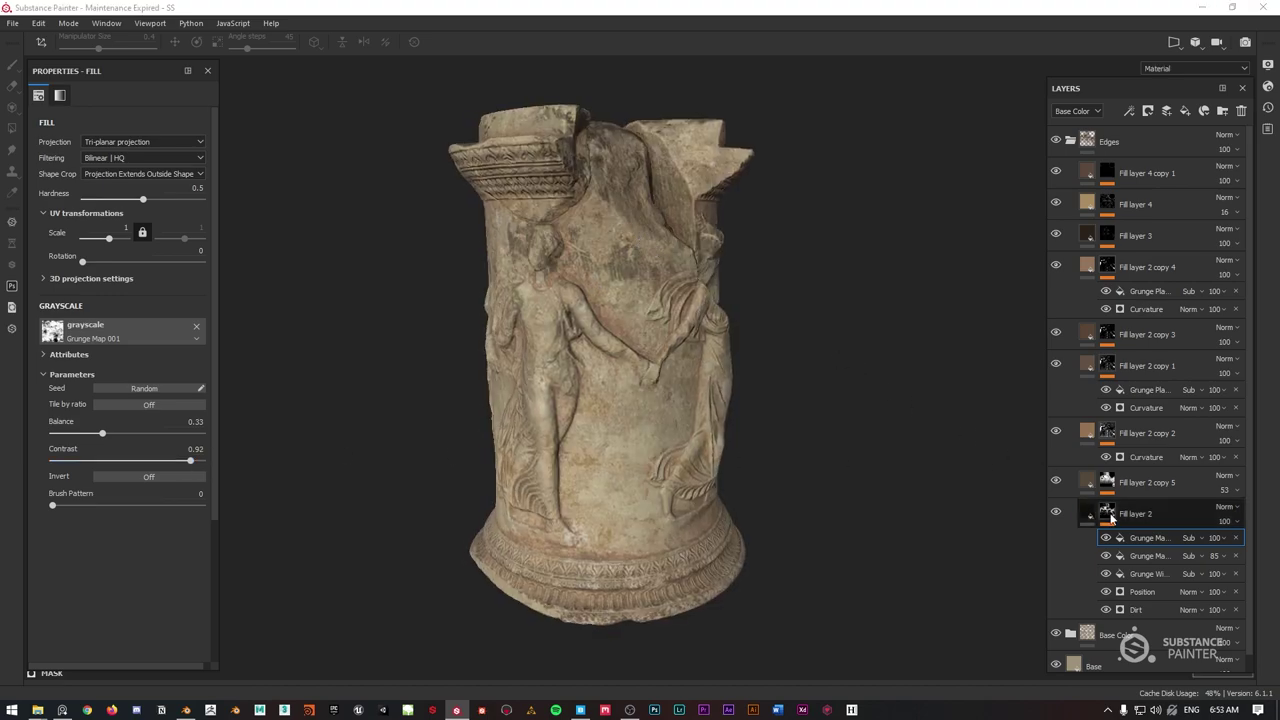
click(1106, 538)
click(1108, 537)
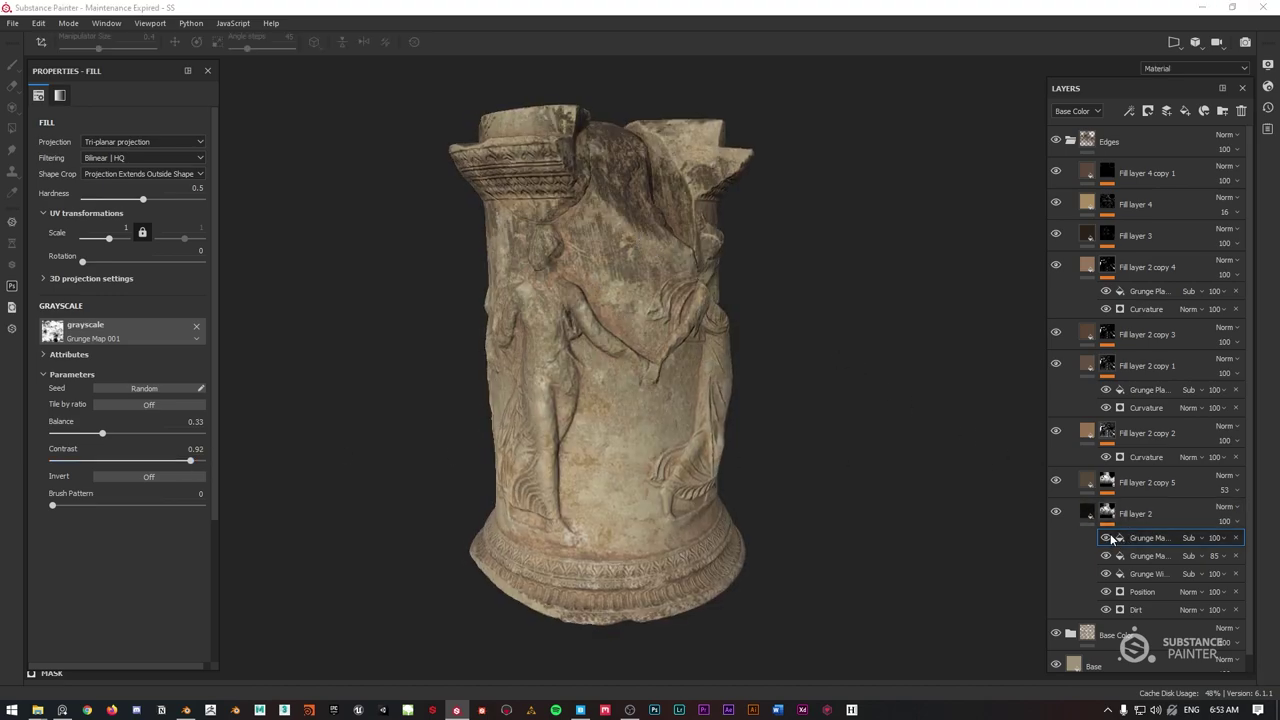
alt+drag(748, 358, 722, 276)
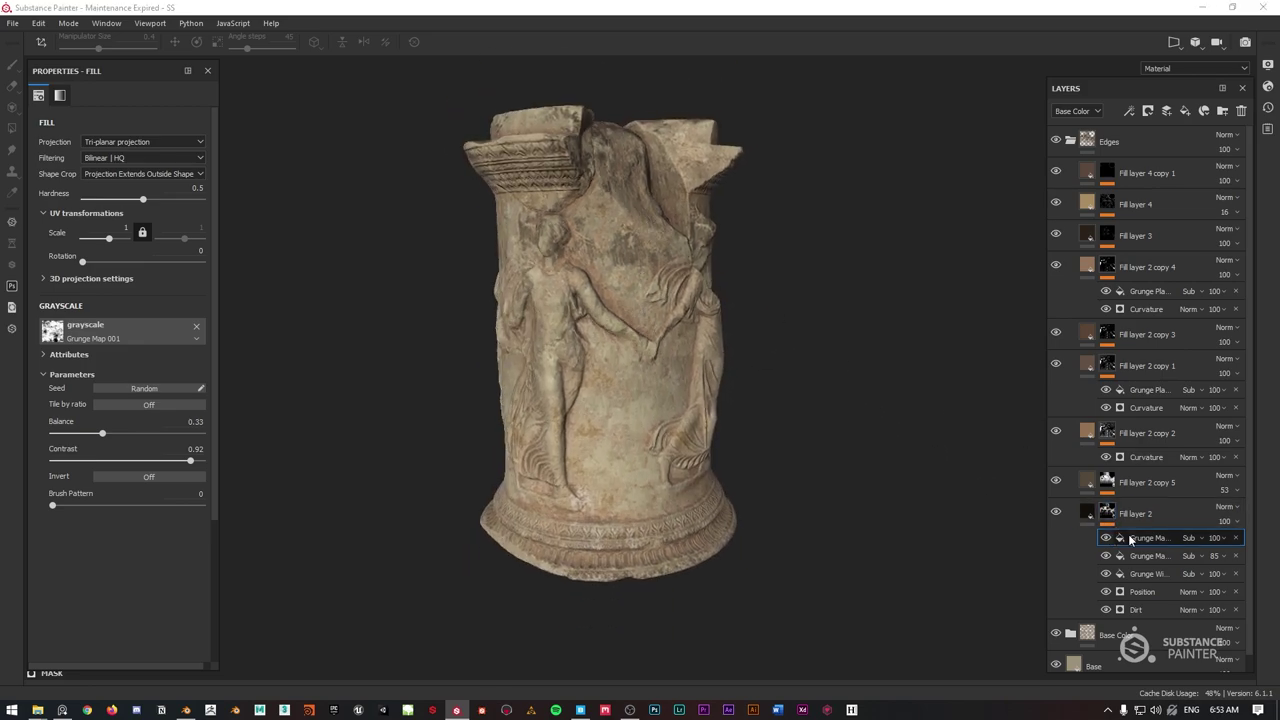
Replace Grunge Map 001 in Fill layer 2's mask with Grunge Marble Shapes, using balance 0.1 and contrast 0.68.
click(130, 331)
scroll(200, 438, down, 5)
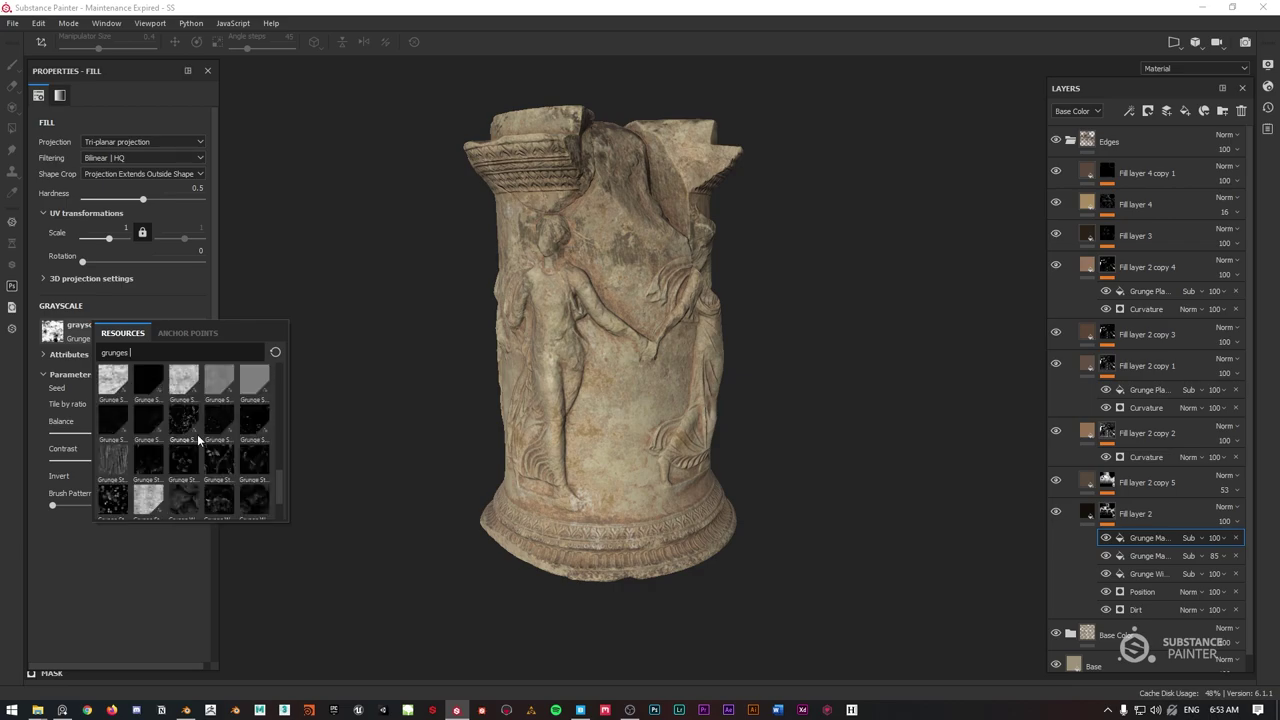
click(114, 425)
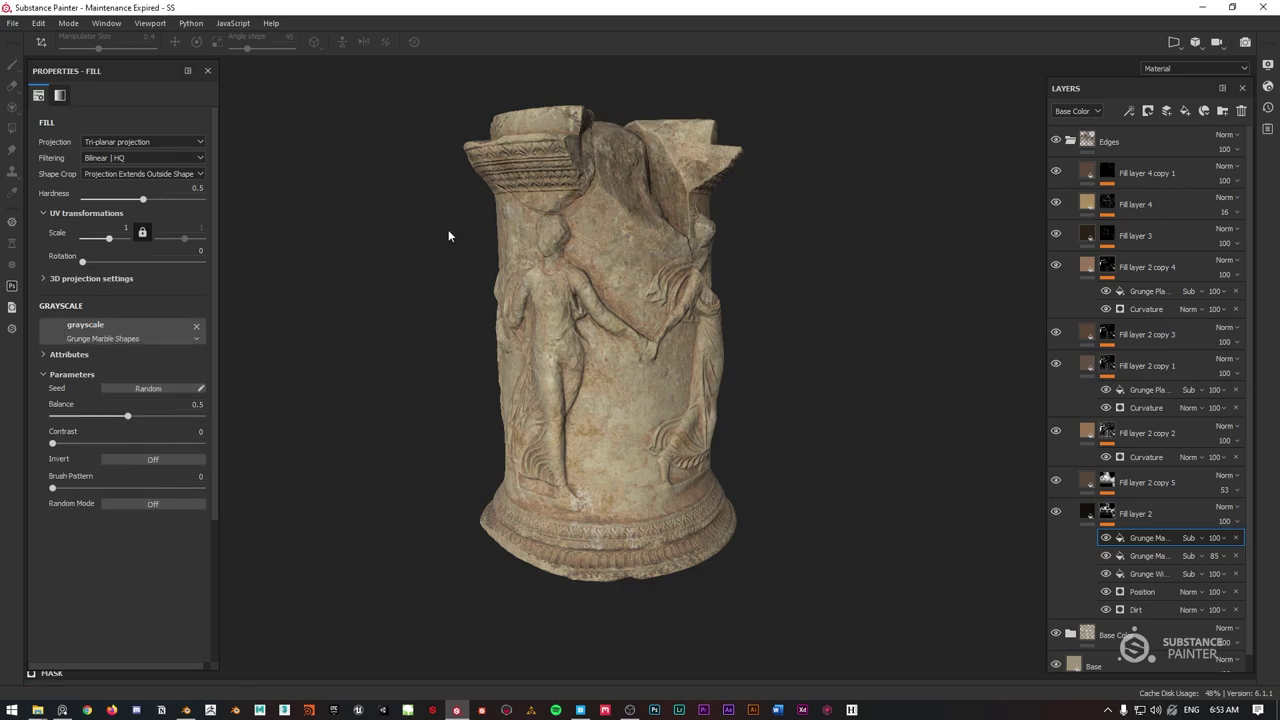
drag(122, 415, 135, 443)
drag(106, 415, 85, 415)
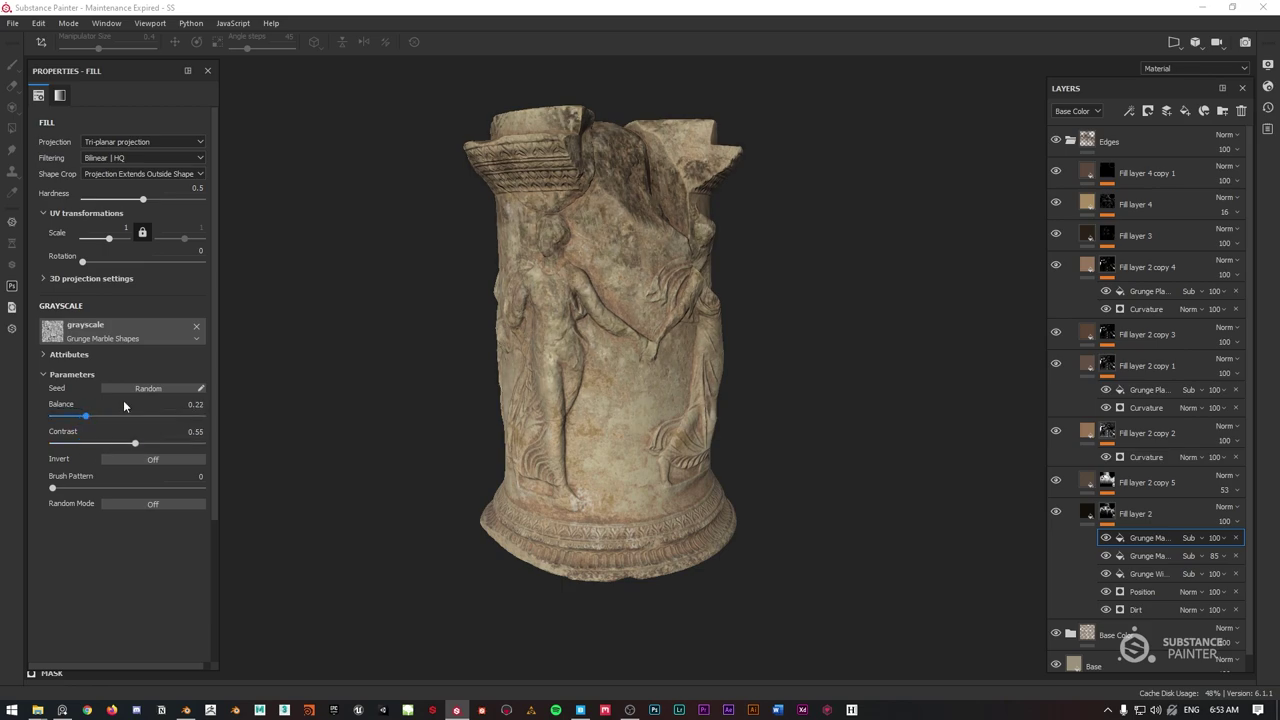
alt+drag(678, 264, 650, 262)
drag(85, 415, 77, 415)
mouse_move(164, 445)
mouse_down()
mouse_move(204, 445)
mouse_move(87, 447)
mouse_move(154, 444)
mouse_up()
drag(75, 415, 67, 412)
alt+drag(727, 361, 667, 370)
alt+middle_drag(673, 300, 656, 312)
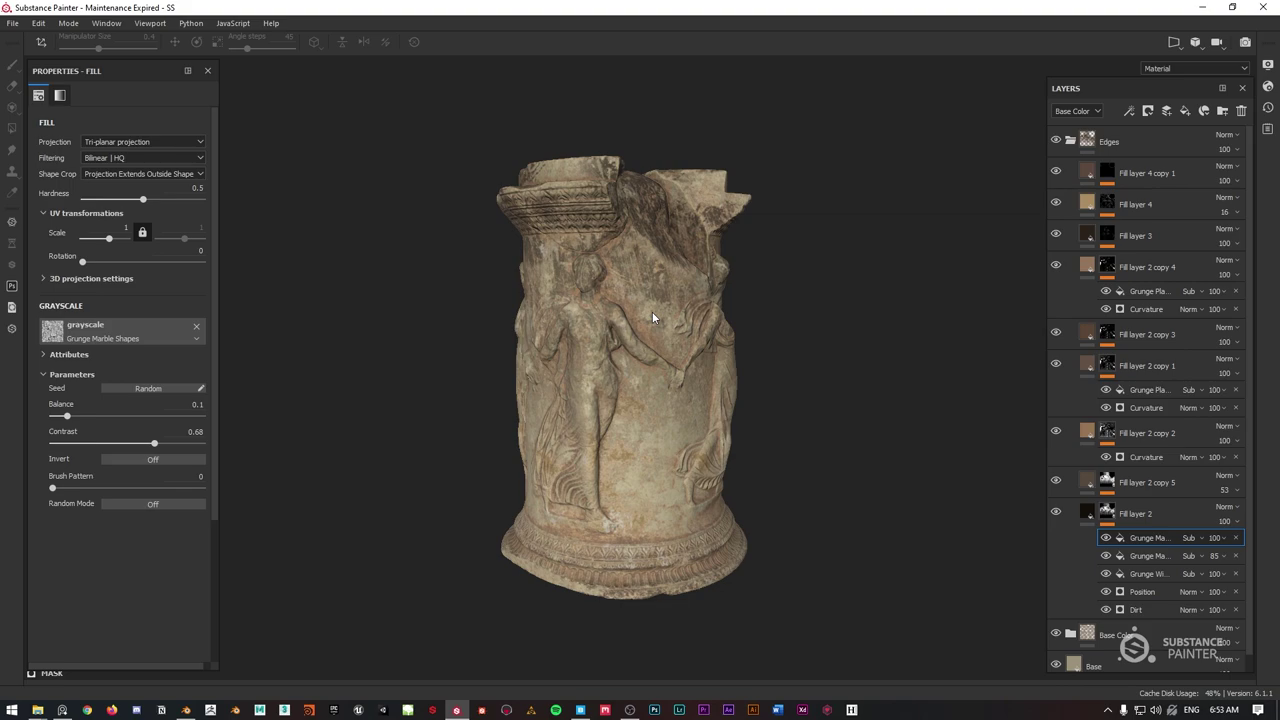
Render the column in Iray, replacing the environment backdrop with the dome's clear color.
key(Tab)
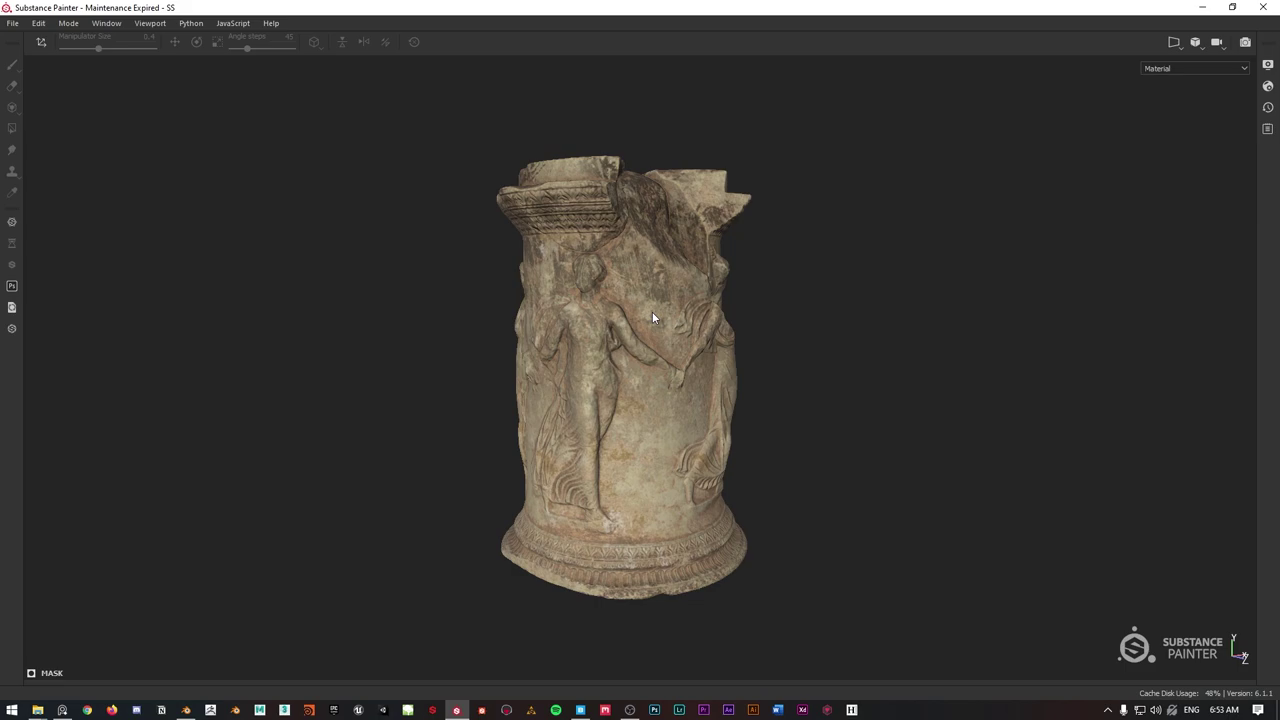
key(F10)
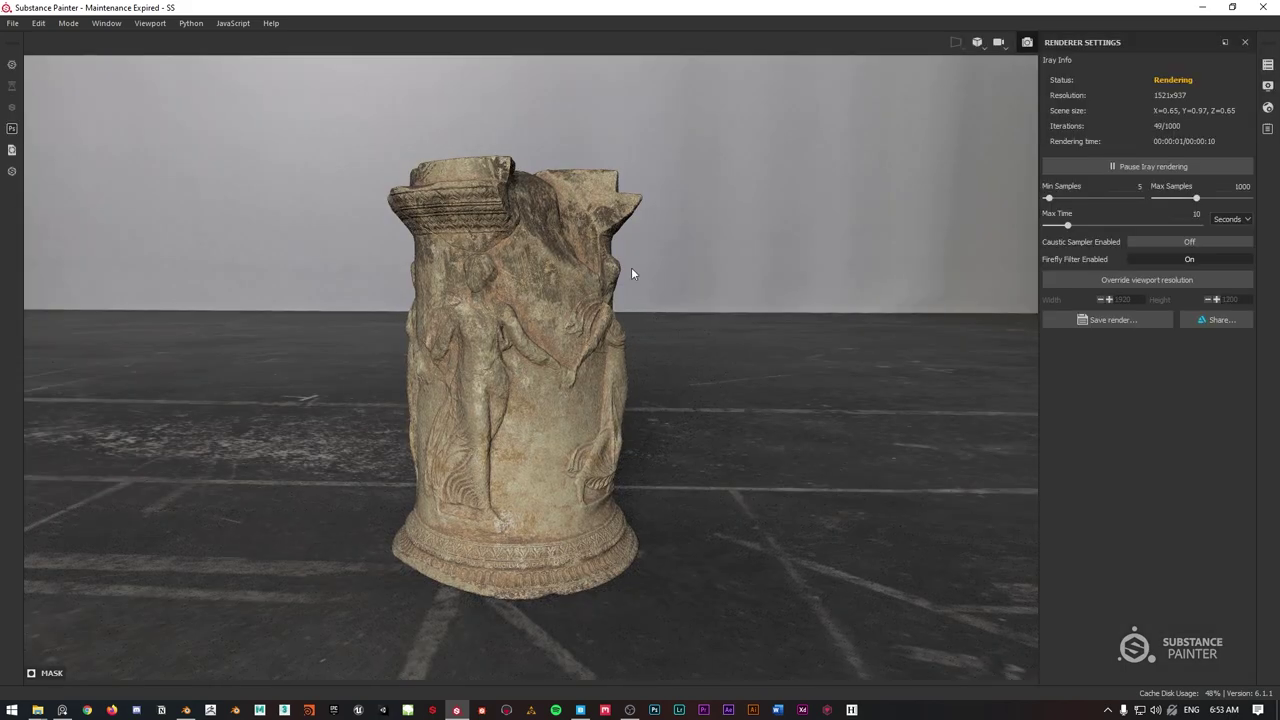
click(1262, 88)
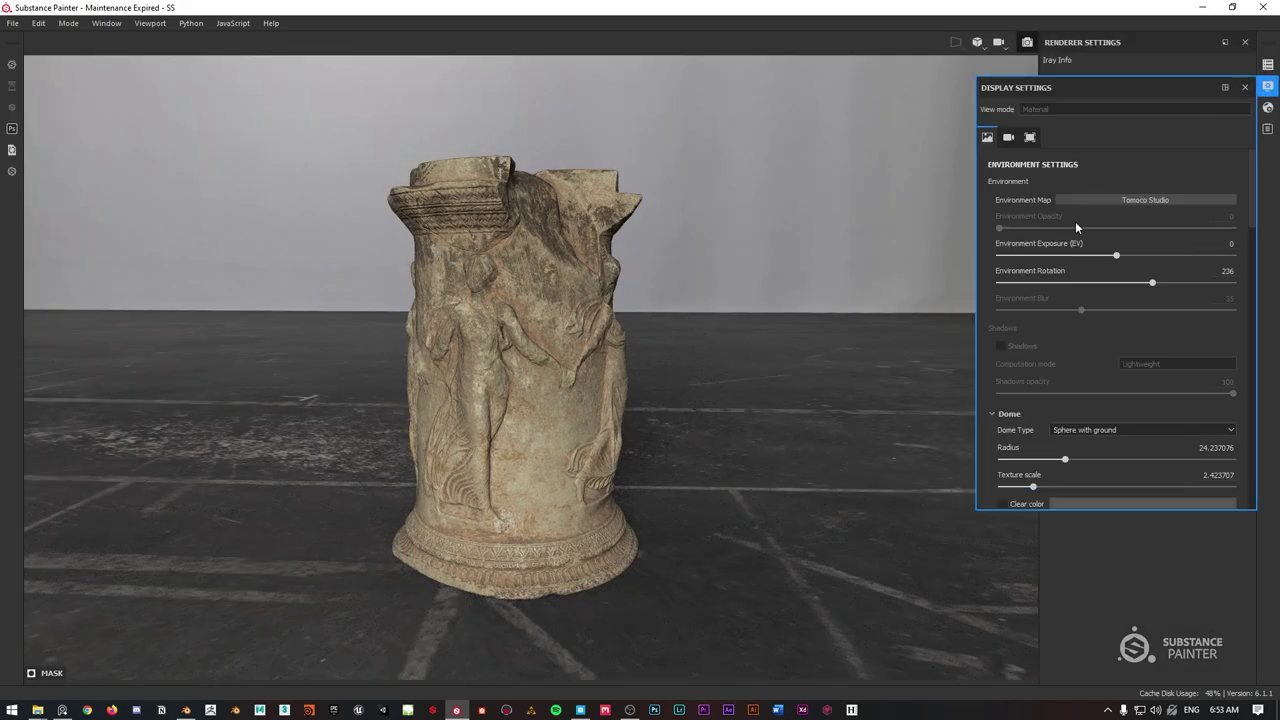
scroll(992, 362, down, 3)
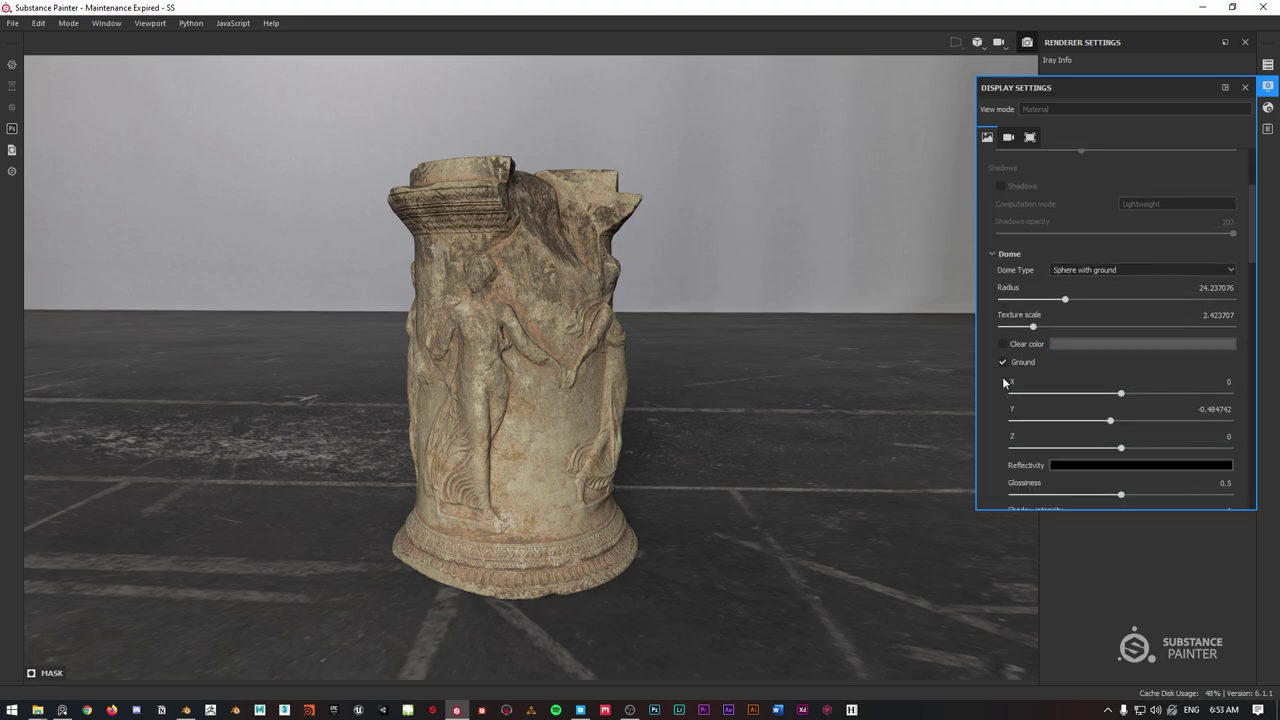
click(1002, 343)
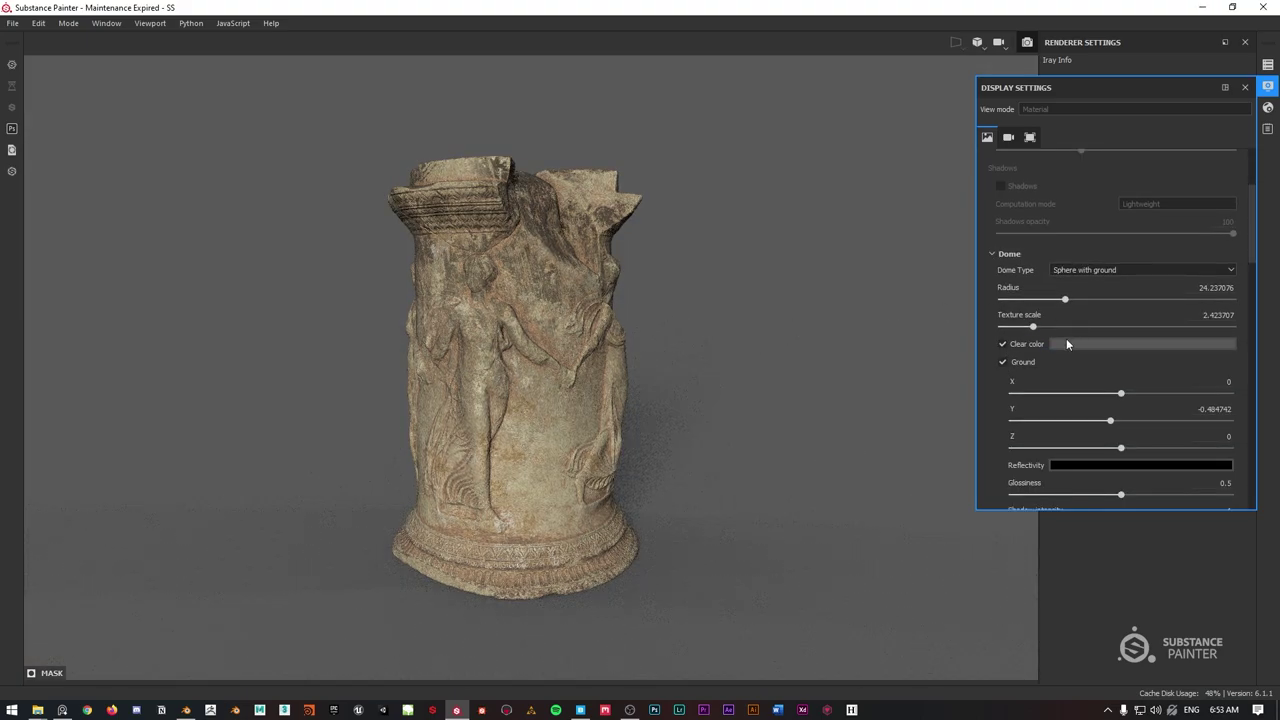
Rotate the environment lighting to 277 and inspect the column's Iray render under the Tomoco Studio environment.
alt+drag(567, 255, 583, 201)
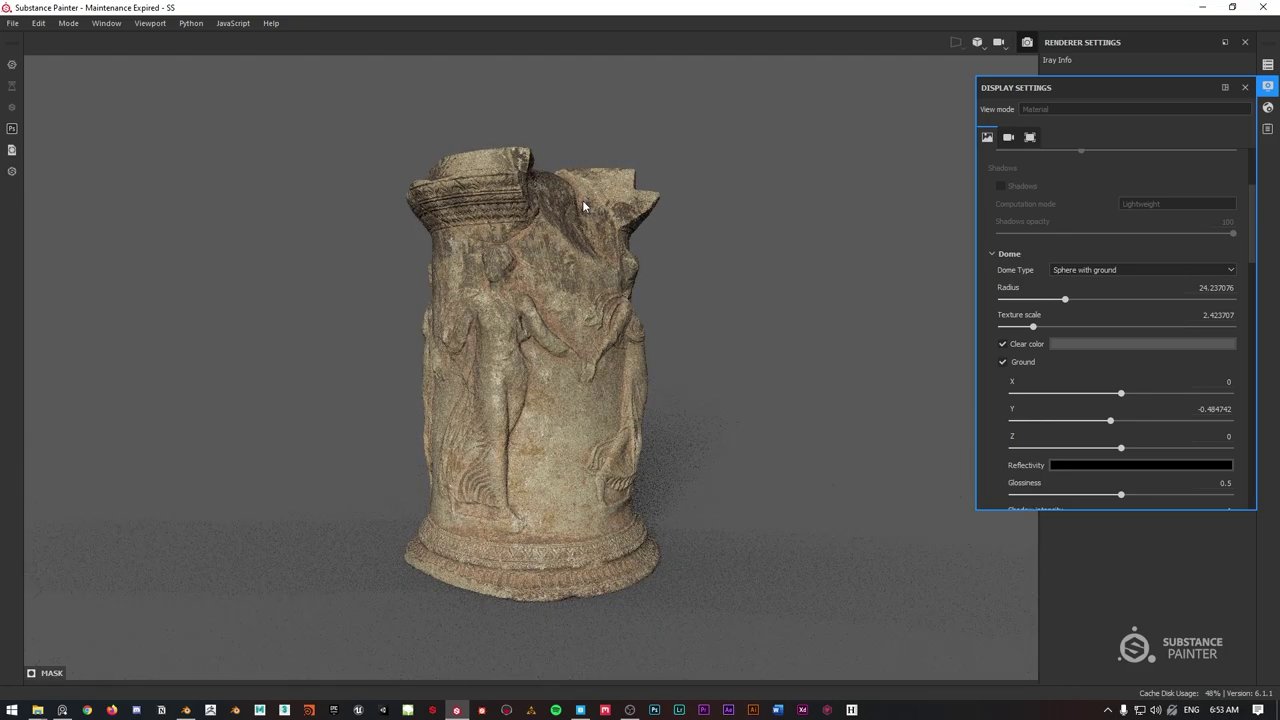
mouse_move(618, 237)
shift+right_down()
mouse_move(600, 235)
mouse_move(632, 236)
shift+right_up()
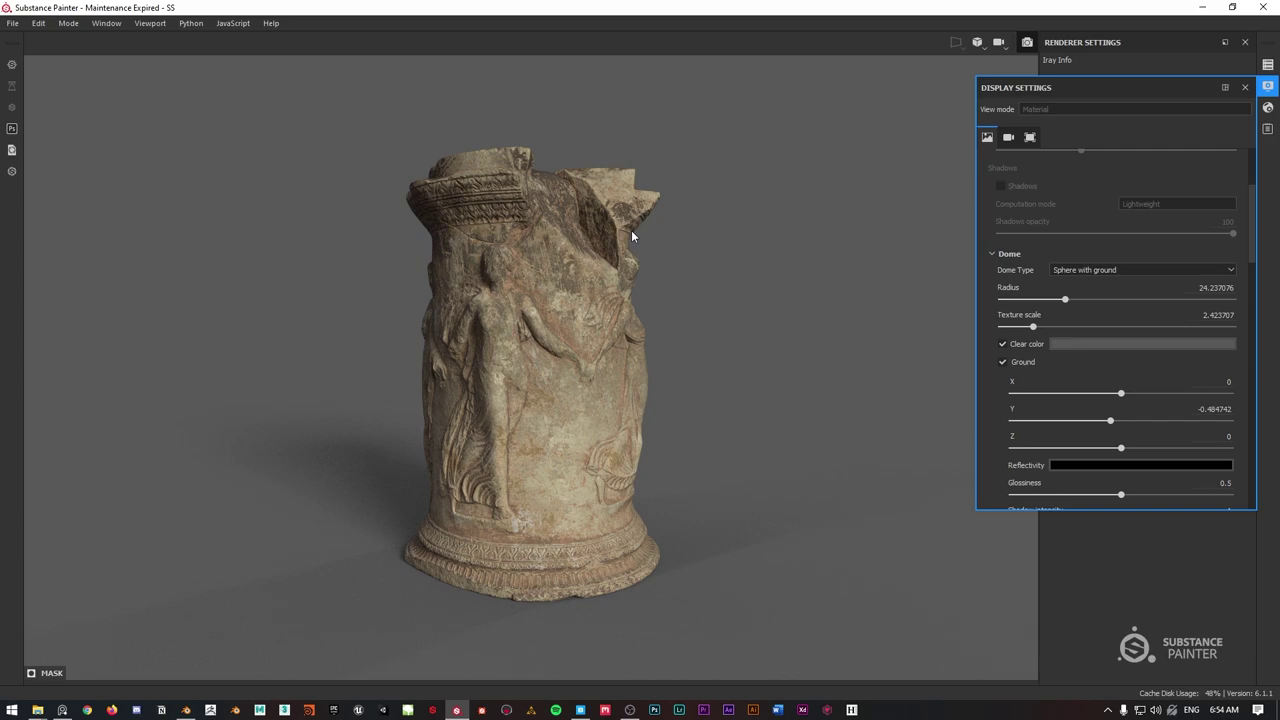
click(1268, 89)
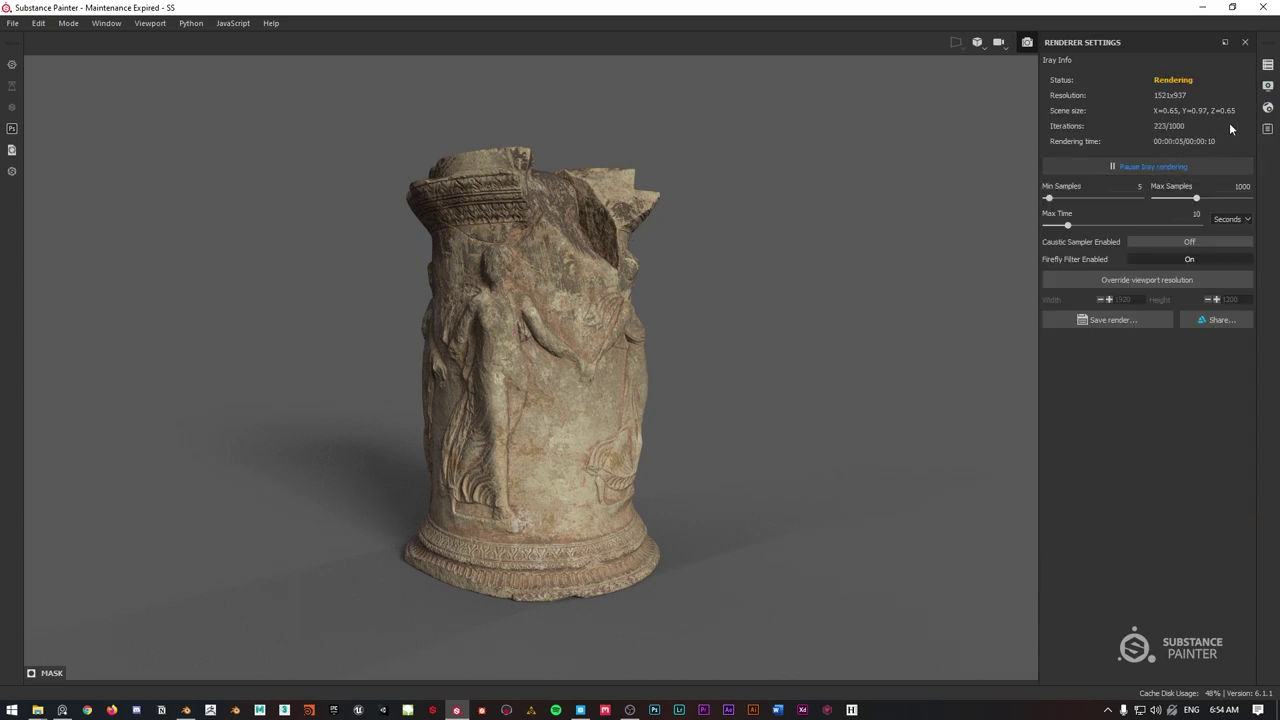
click(1268, 89)
scroll(1010, 205, up, 3)
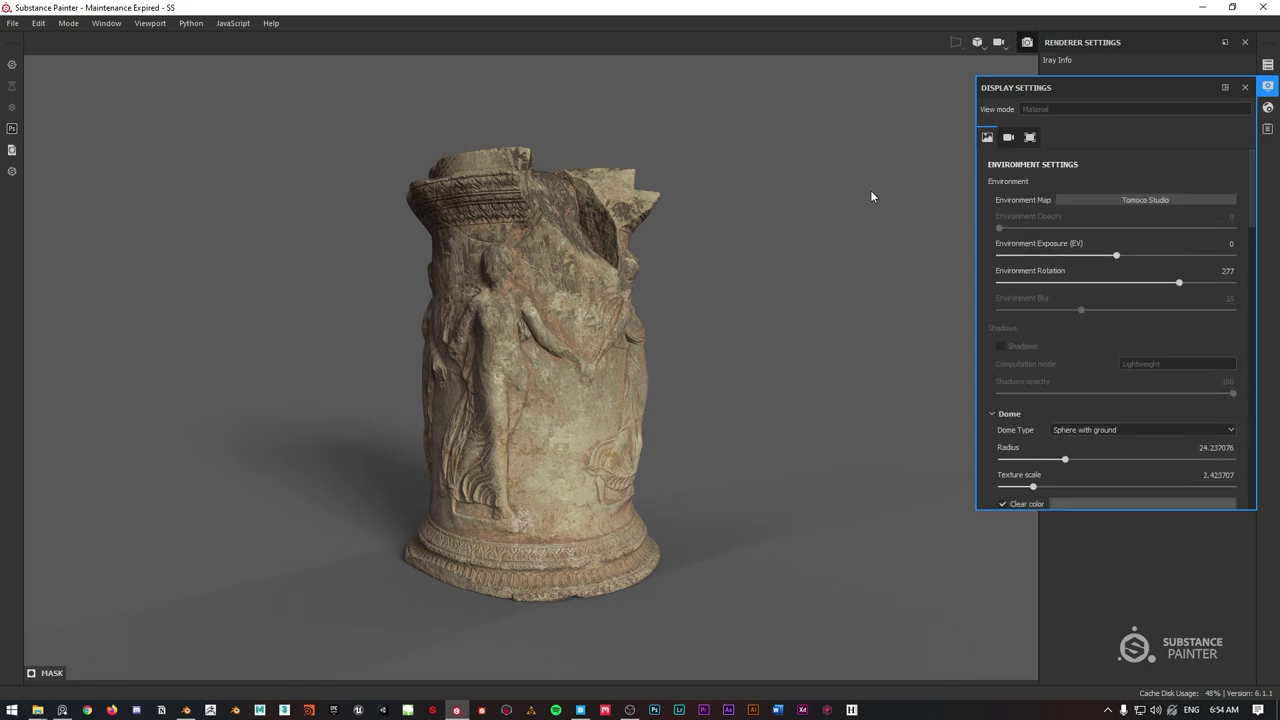
click(1268, 87)
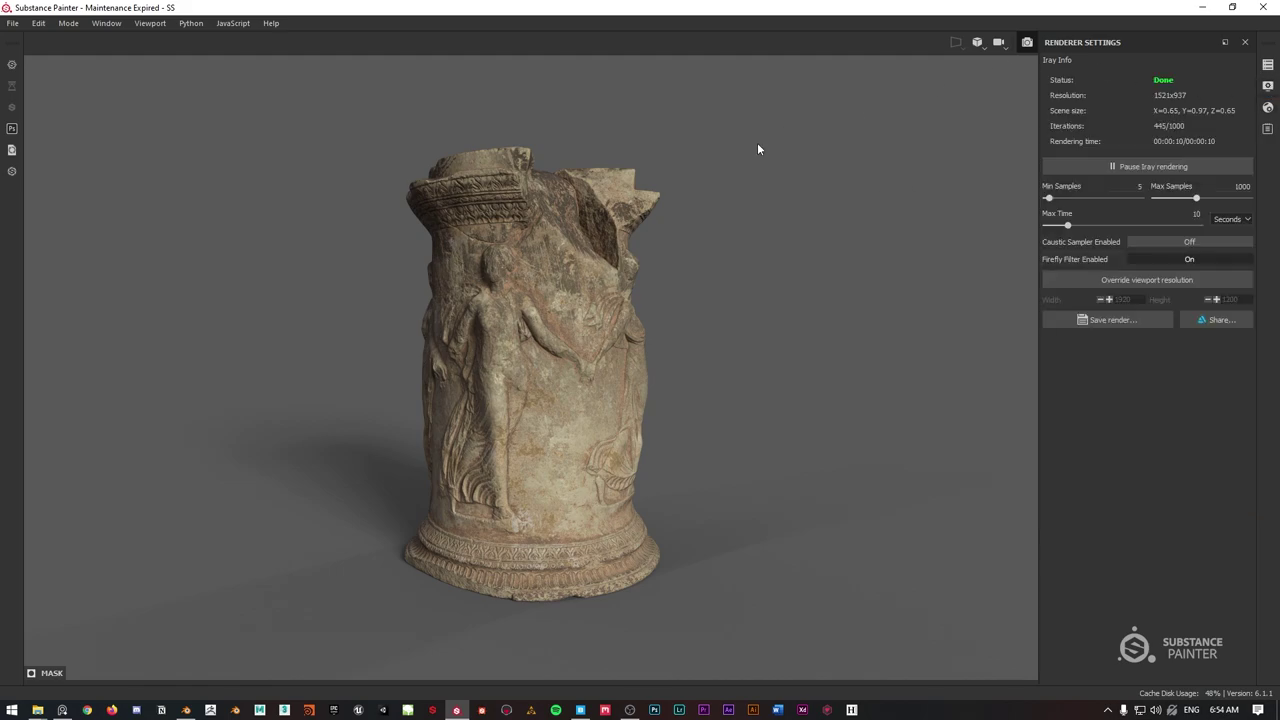
Return to painting mode and examine the dirt and edge wear around the column.
key(F9)
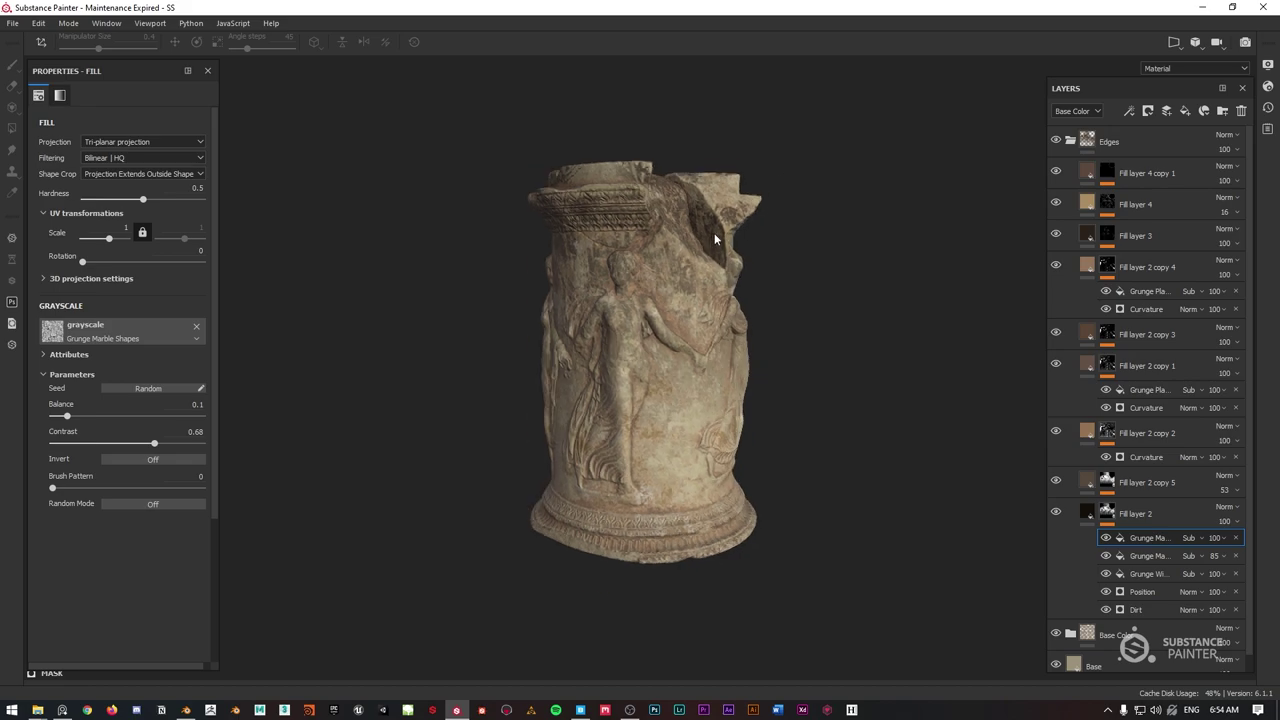
alt+drag(714, 233, 597, 285)
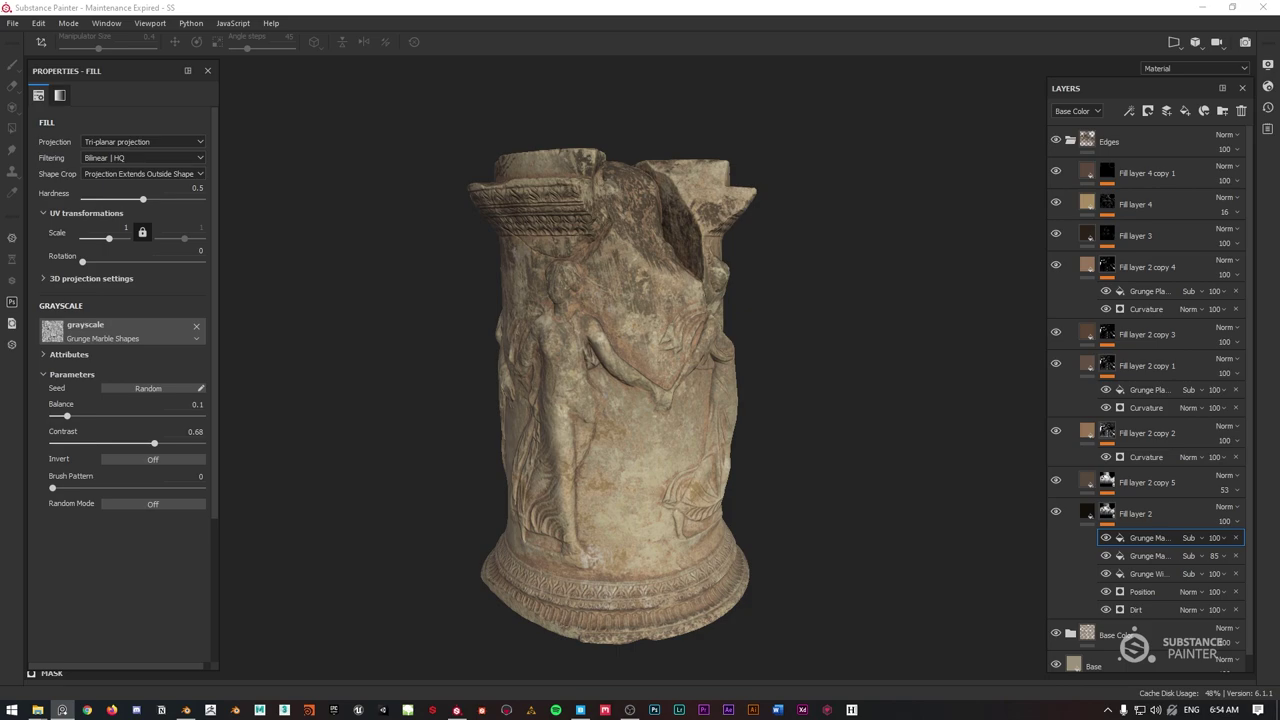
click(730, 275)
mouse_move(691, 265)
alt+mouse_down()
mouse_move(740, 265)
mouse_move(597, 265)
alt+mouse_up()
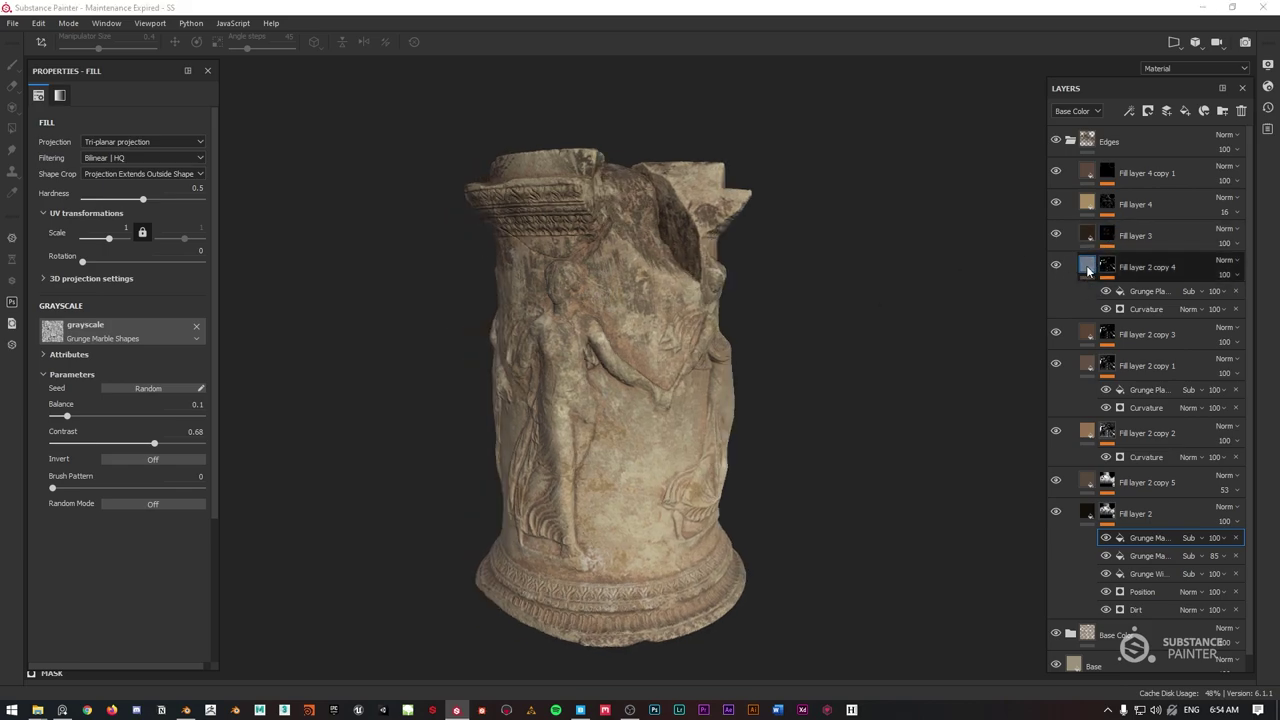
Add a fill layer at the top of the Edges folder with a near-black warm base color and roughness 1.
click(1088, 512)
click(1089, 173)
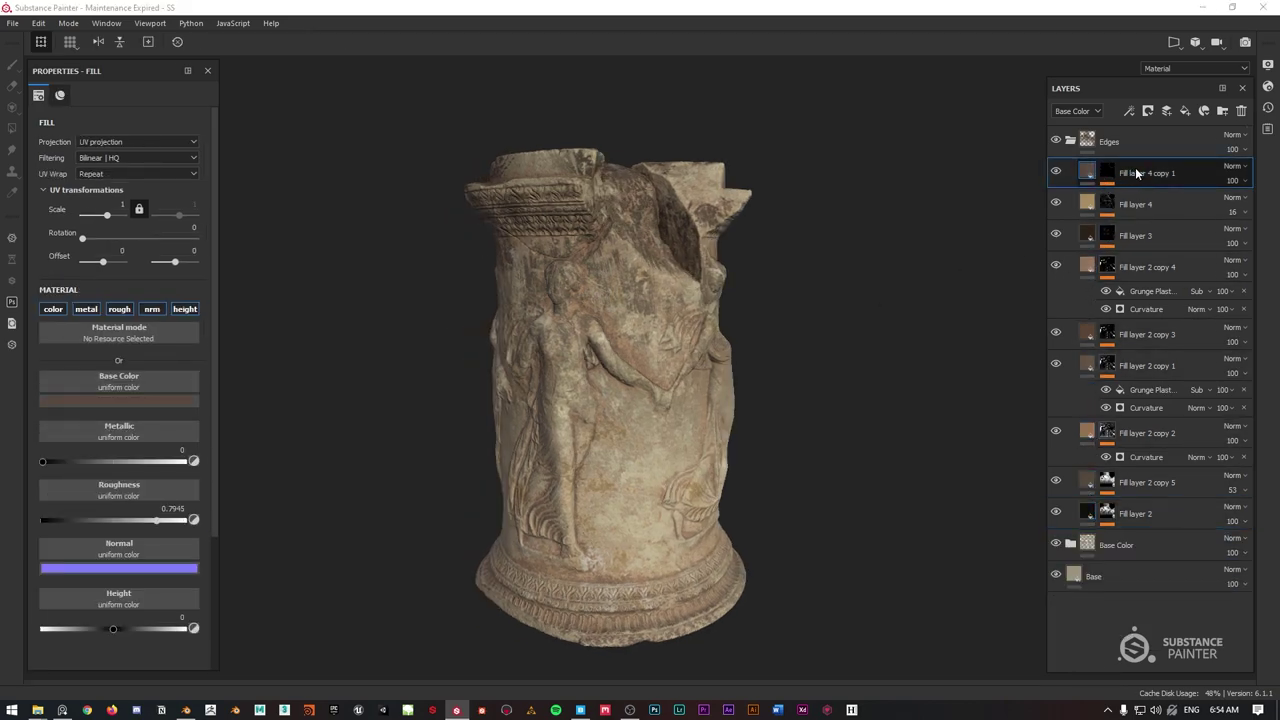
click(1203, 112)
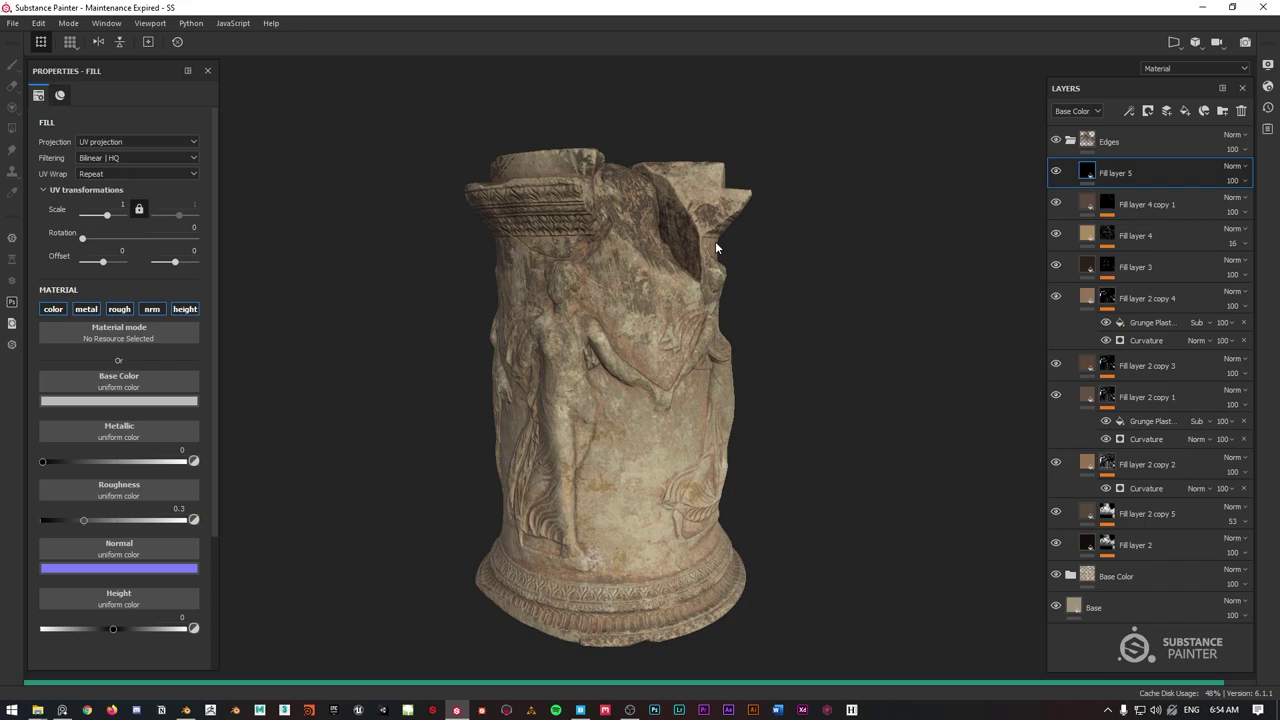
click(114, 399)
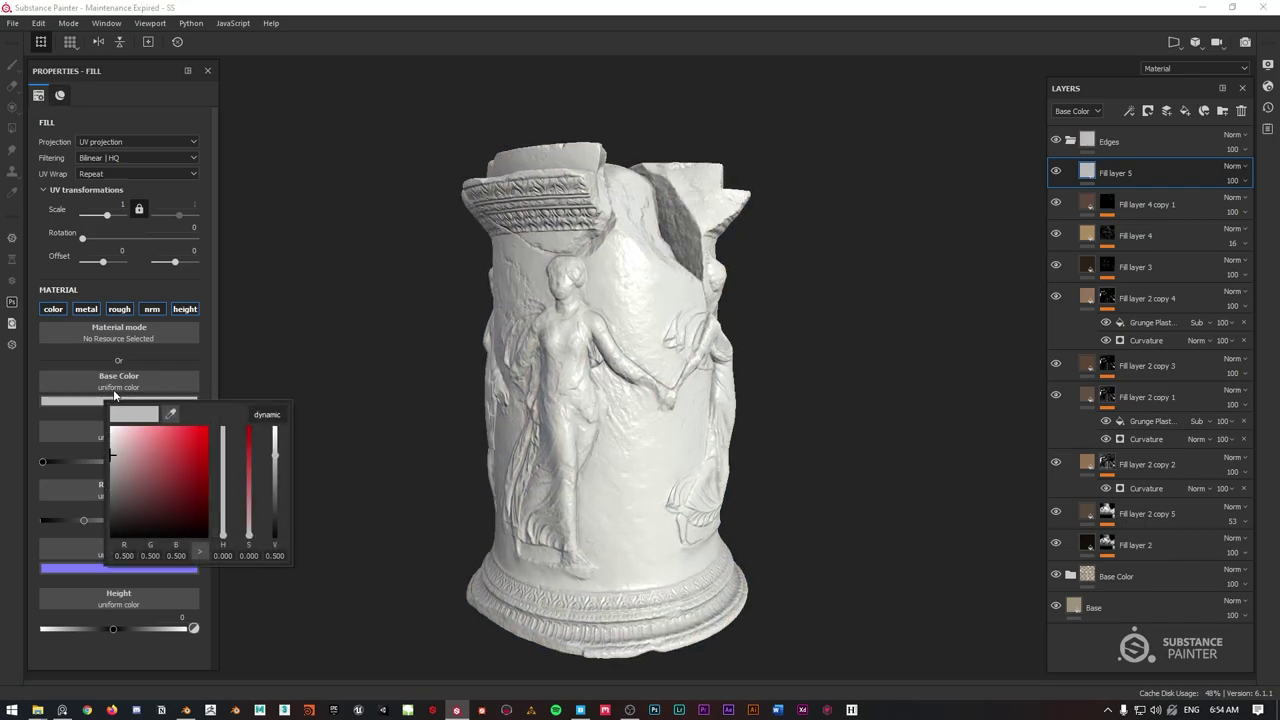
mouse_move(118, 504)
mouse_down()
mouse_move(61, 530)
mouse_move(100, 522)
mouse_up()
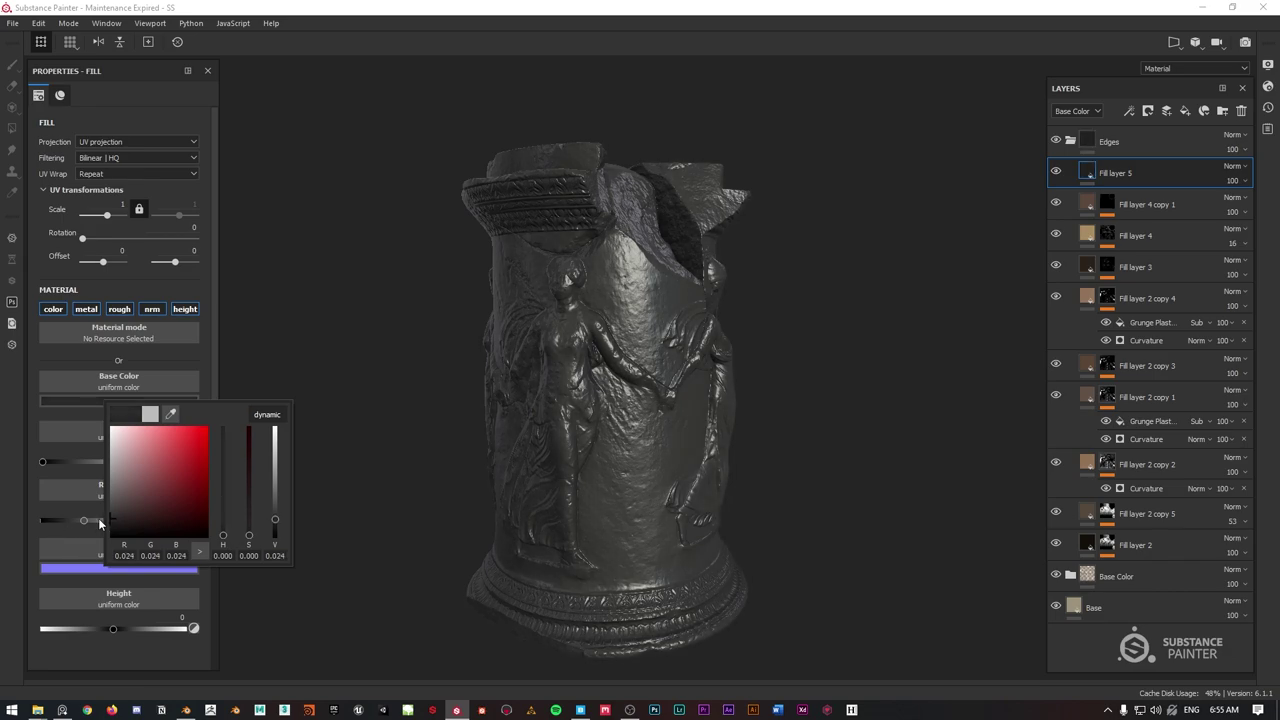
click(265, 415)
drag(222, 537, 227, 535)
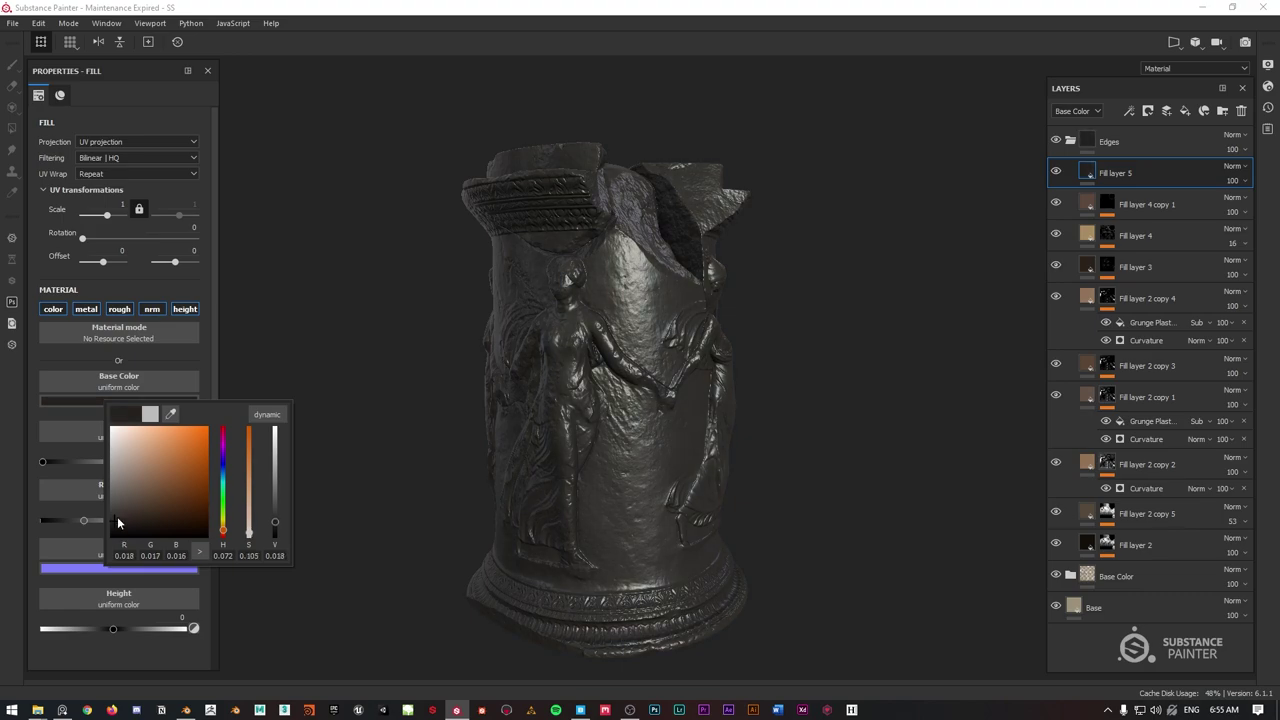
drag(83, 521, 214, 523)
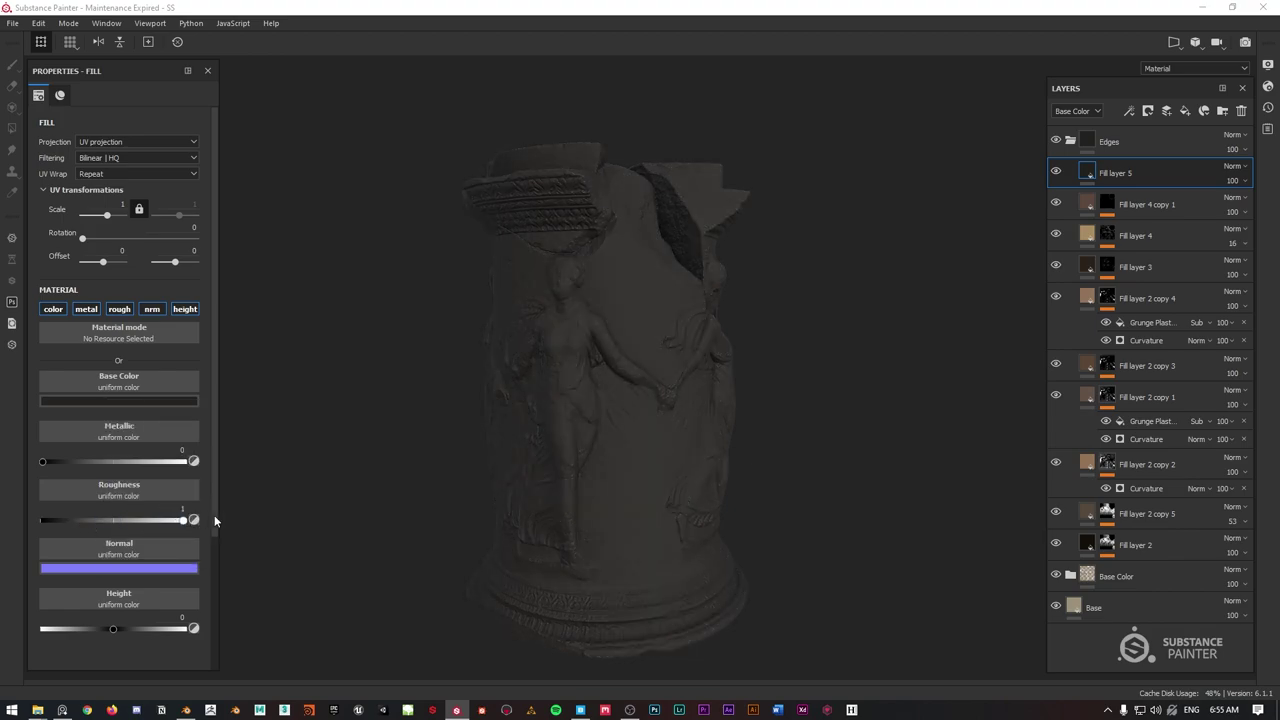
Add a black mask to Fill layer 5 and put a fill effect in it.
scroll(700, 273, down, 1)
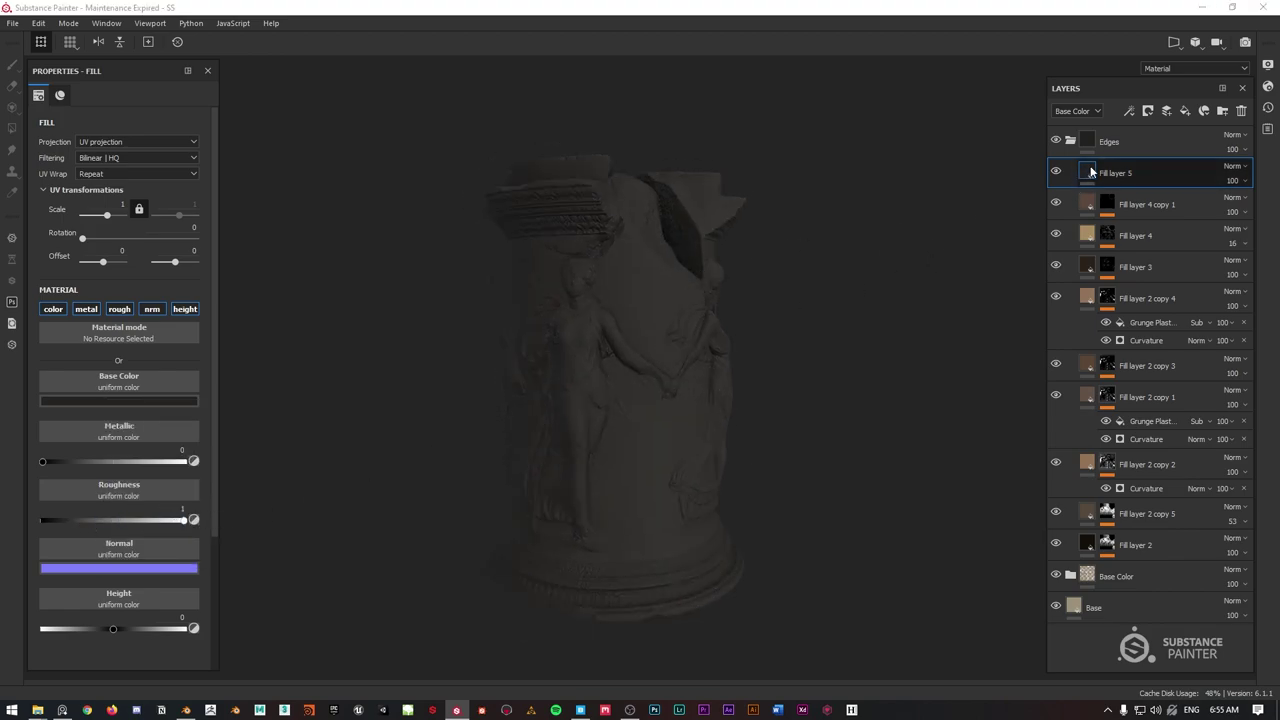
right_click(1088, 167)
click(1135, 192)
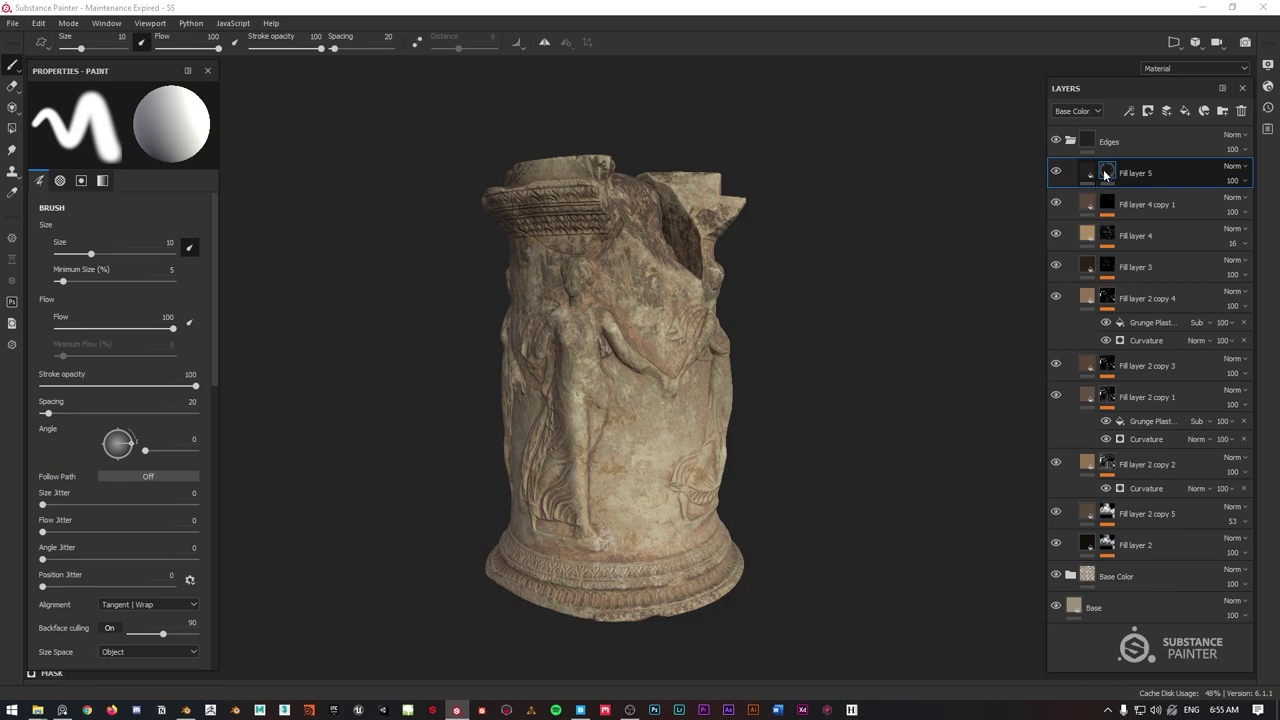
right_click(1107, 172)
click(1140, 460)
Use Grunge Wipe Smudgy Heavy for the mask fill and set its projection to tri-planar.
click(122, 318)
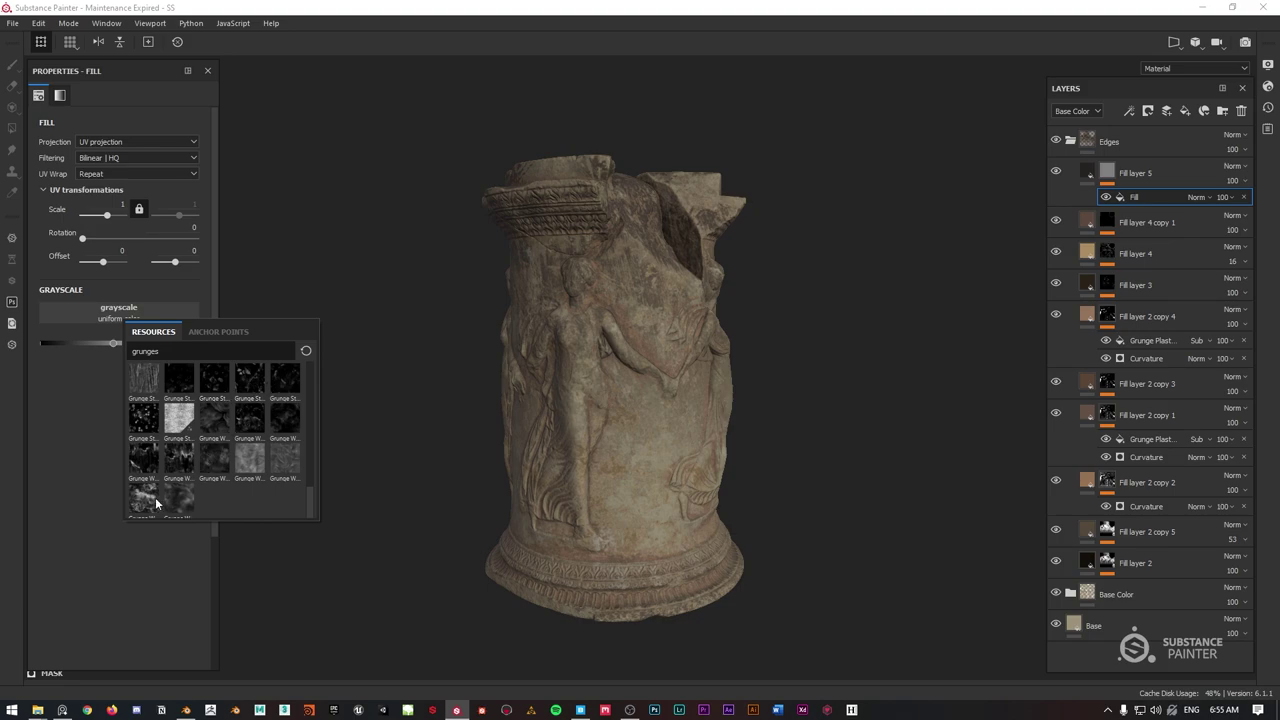
click(155, 503)
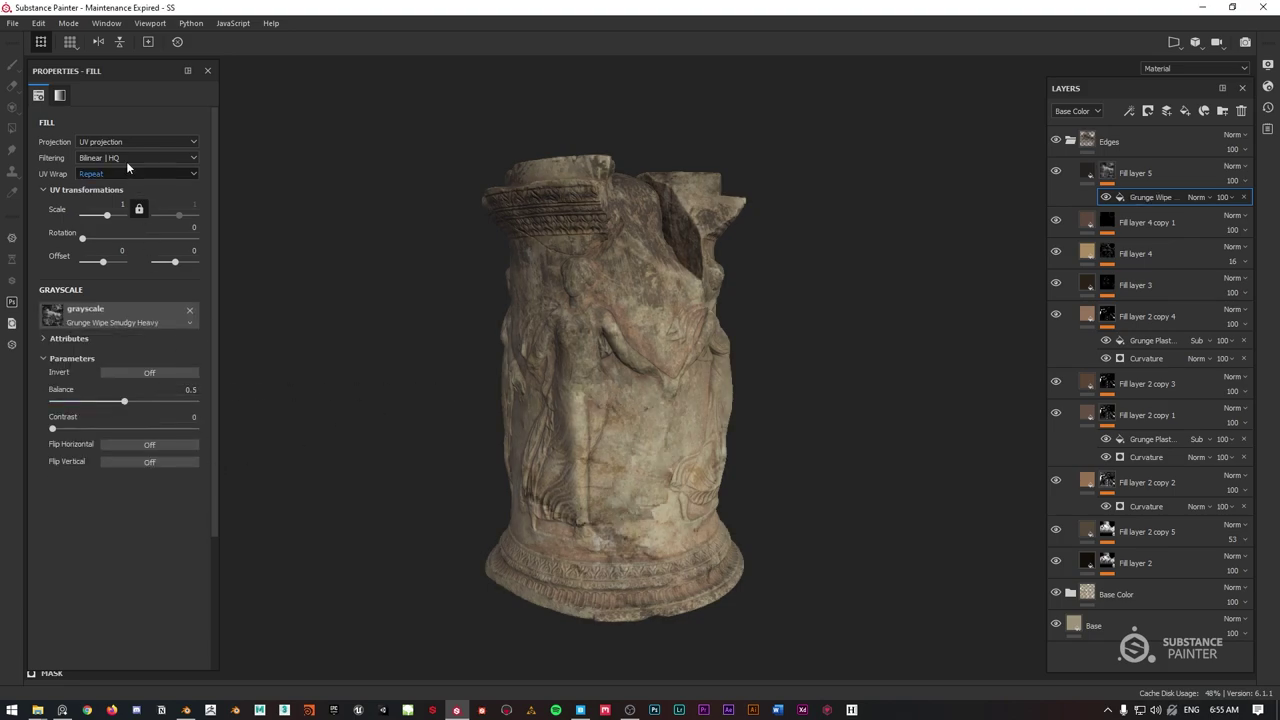
click(119, 142)
click(133, 163)
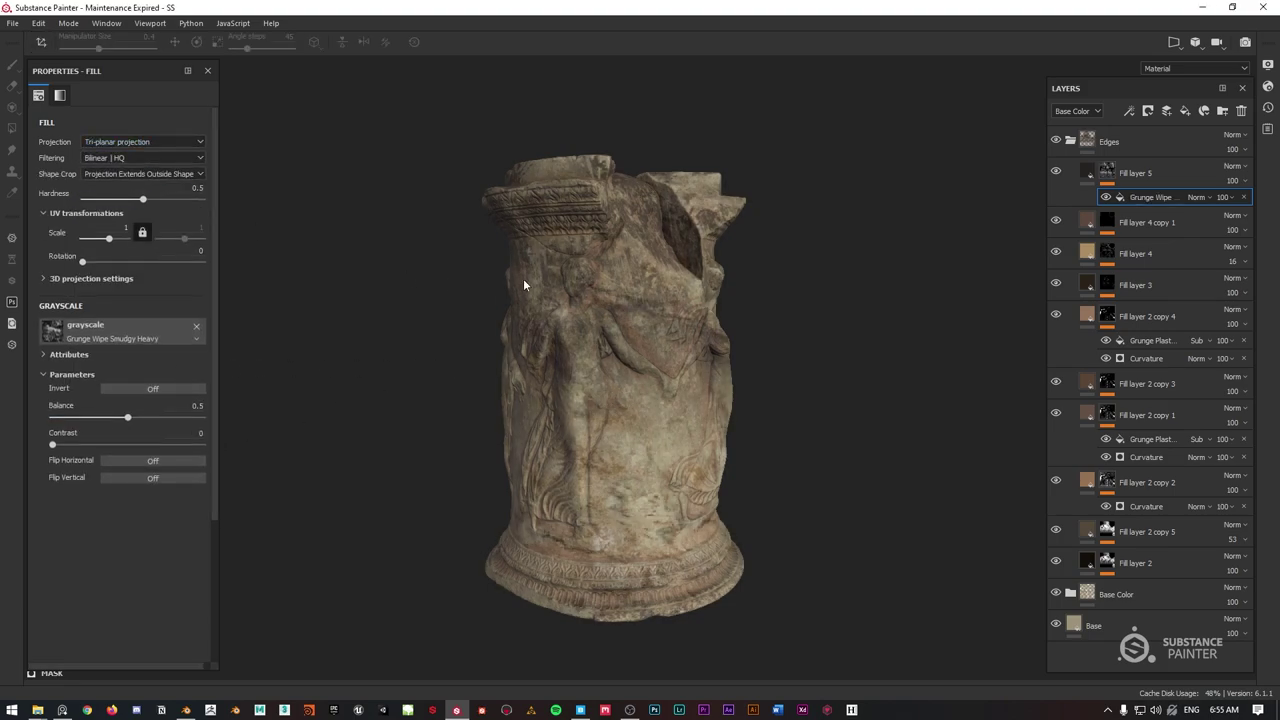
Adjust the contrast and balance of Fill layer 5's Grunge Wipe Smudgy Heavy mask fill and check the dark streaks on the column.
alt+right_drag(526, 280, 606, 297)
mouse_move(606, 297)
alt+mouse_down()
mouse_move(614, 306)
mouse_move(599, 284)
alt+mouse_up()
scroll(600, 290, down, 1)
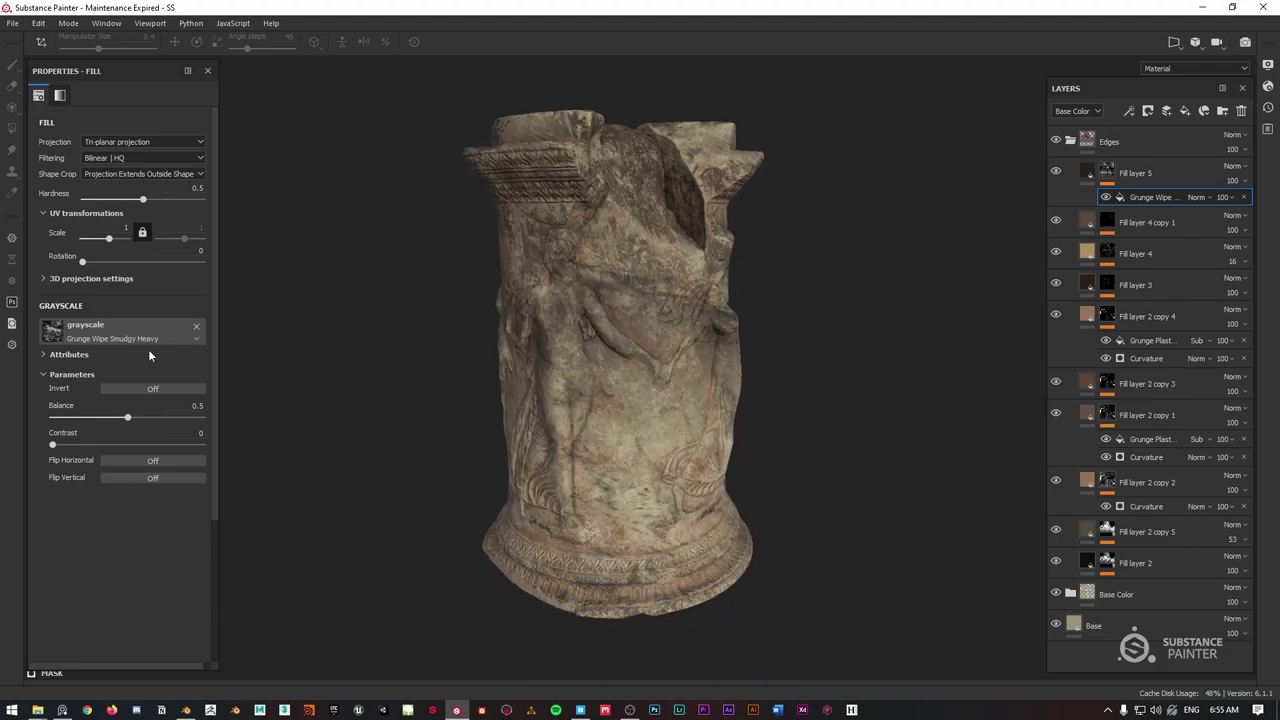
alt+click(1107, 172)
key(m)
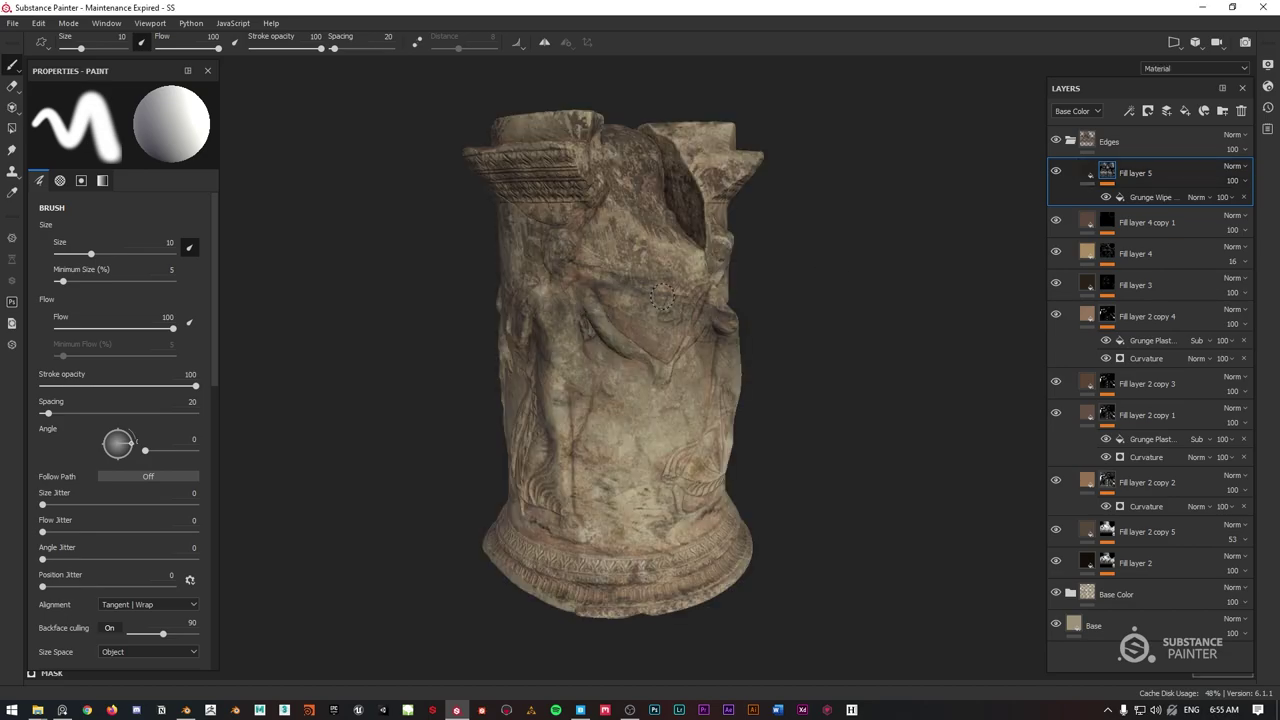
click(1142, 200)
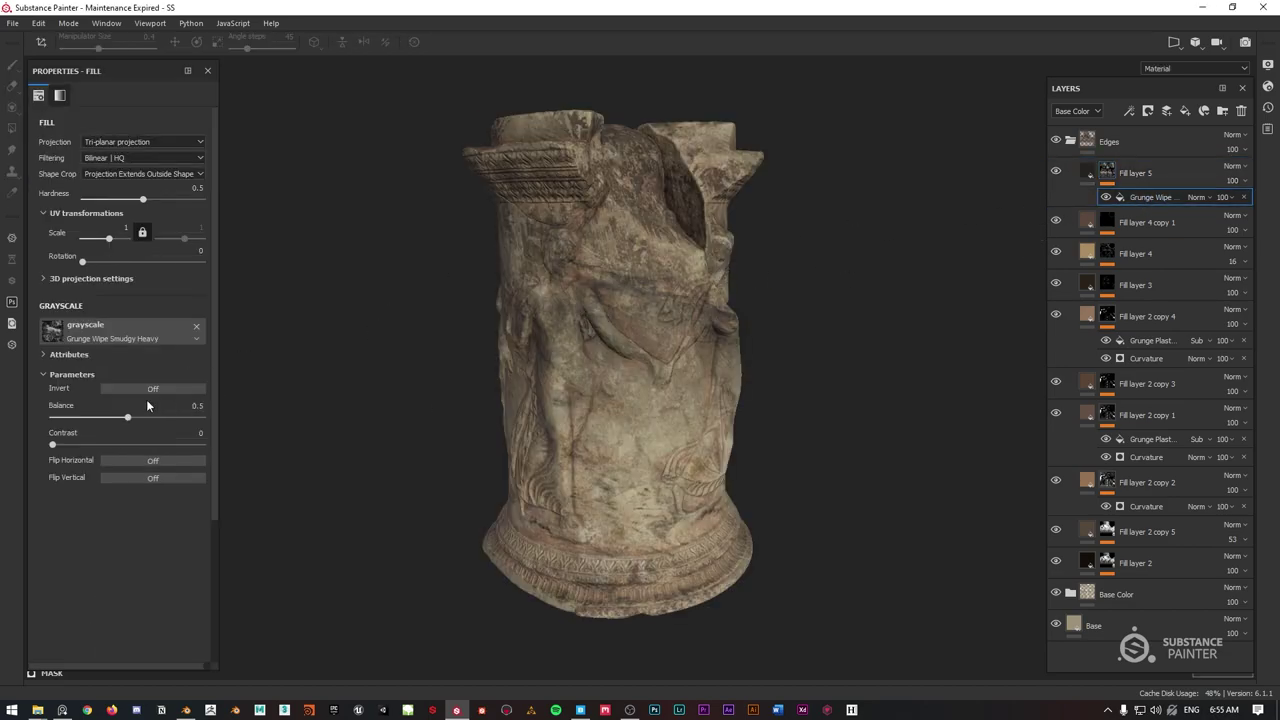
mouse_move(56, 445)
mouse_down()
mouse_move(133, 446)
mouse_move(119, 421)
mouse_move(98, 420)
mouse_move(144, 417)
mouse_move(116, 415)
mouse_up()
alt+drag(617, 254, 418, 262)
Try Grunge Wipe Directional in Fill layer 5's mask with balance 0.72 and contrast 0.75.
click(90, 344)
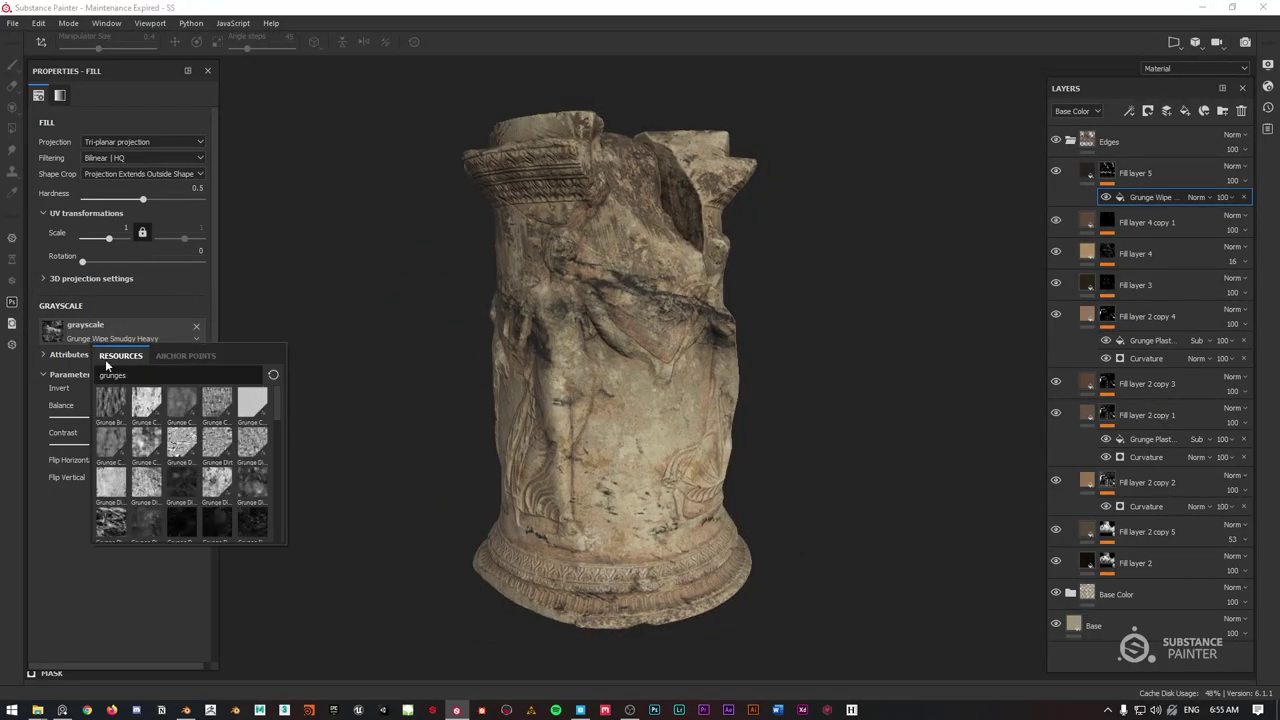
click(125, 488)
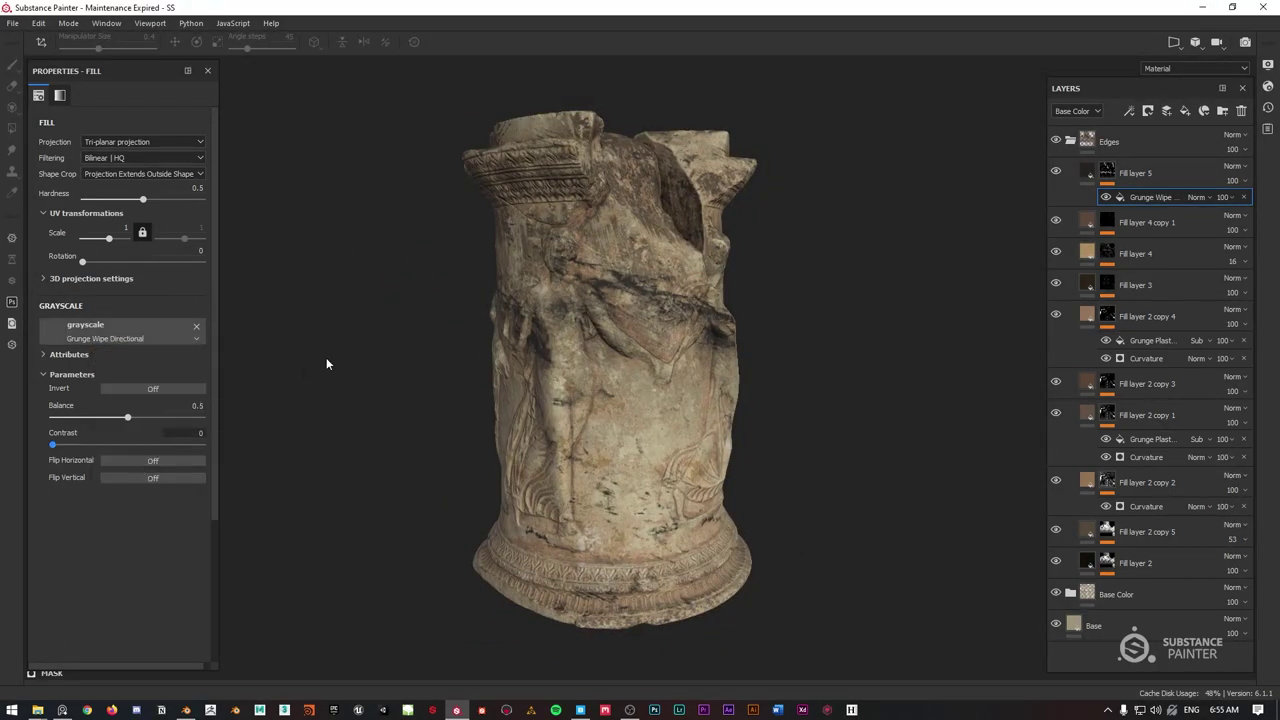
drag(52, 445, 161, 420)
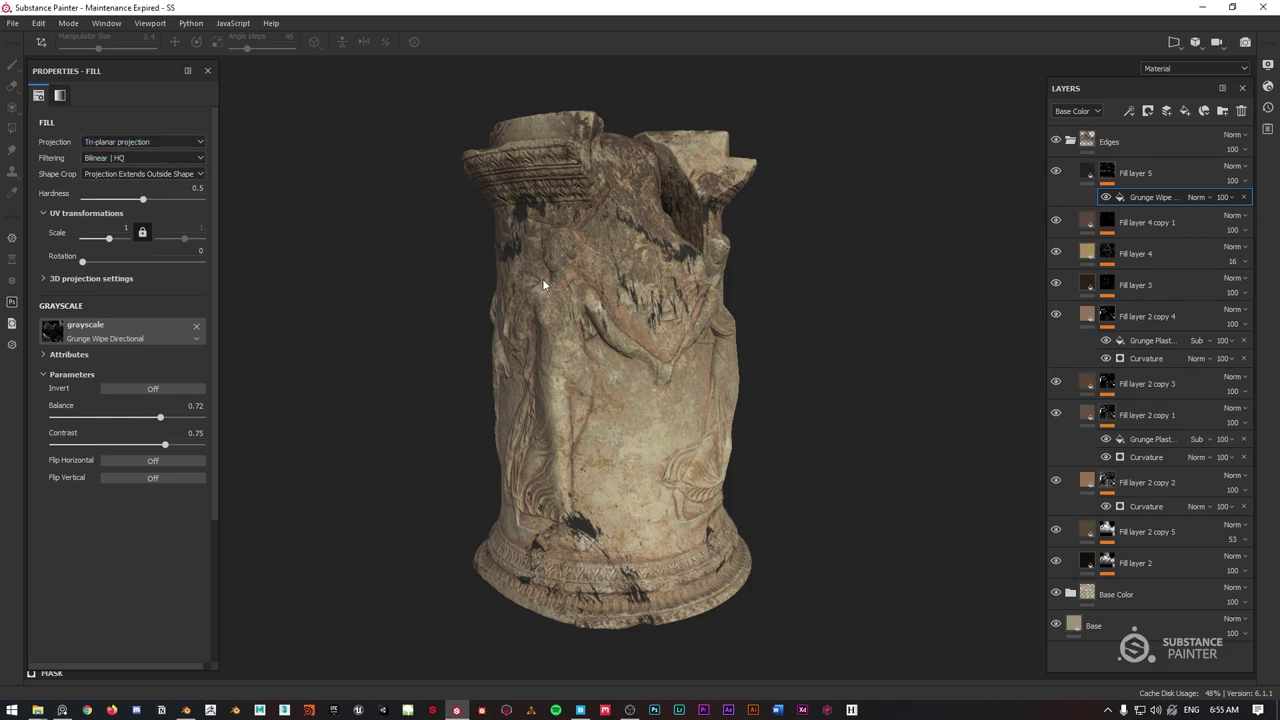
Try Grunge Map 011 in Fill layer 5's mask, followed by Grunge Wipe Smudgy Heavy again.
click(124, 330)
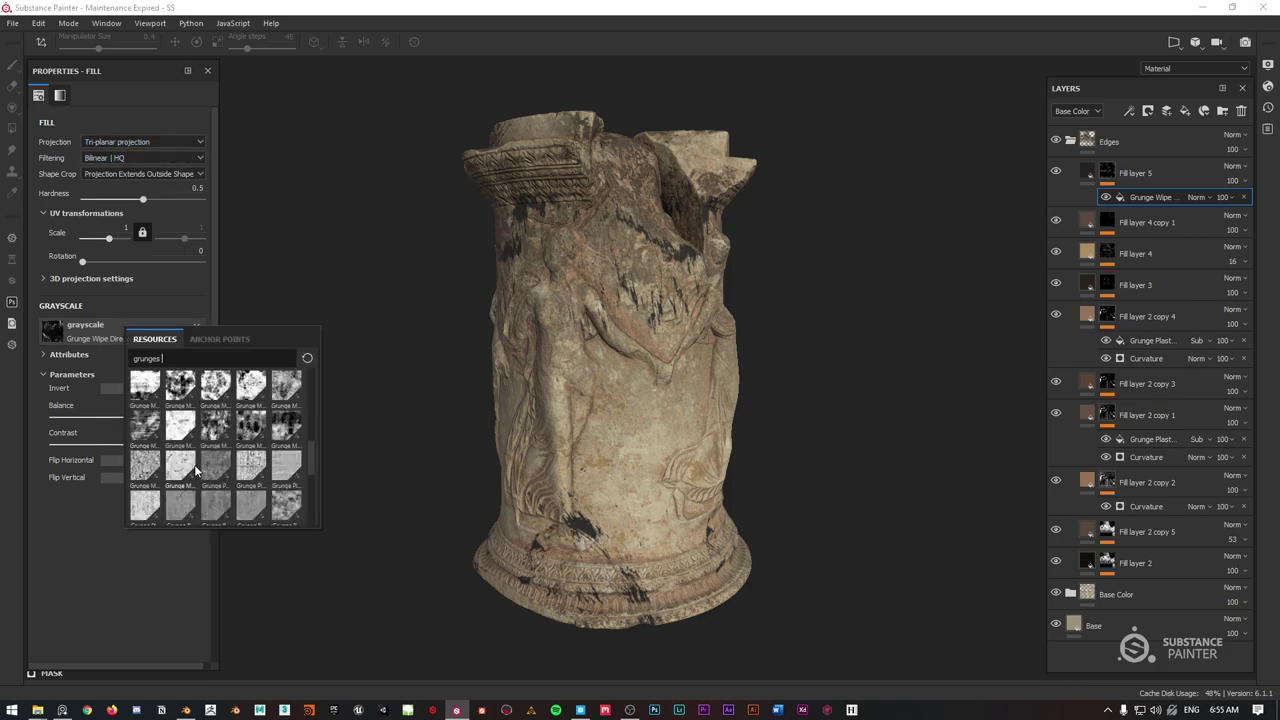
click(158, 430)
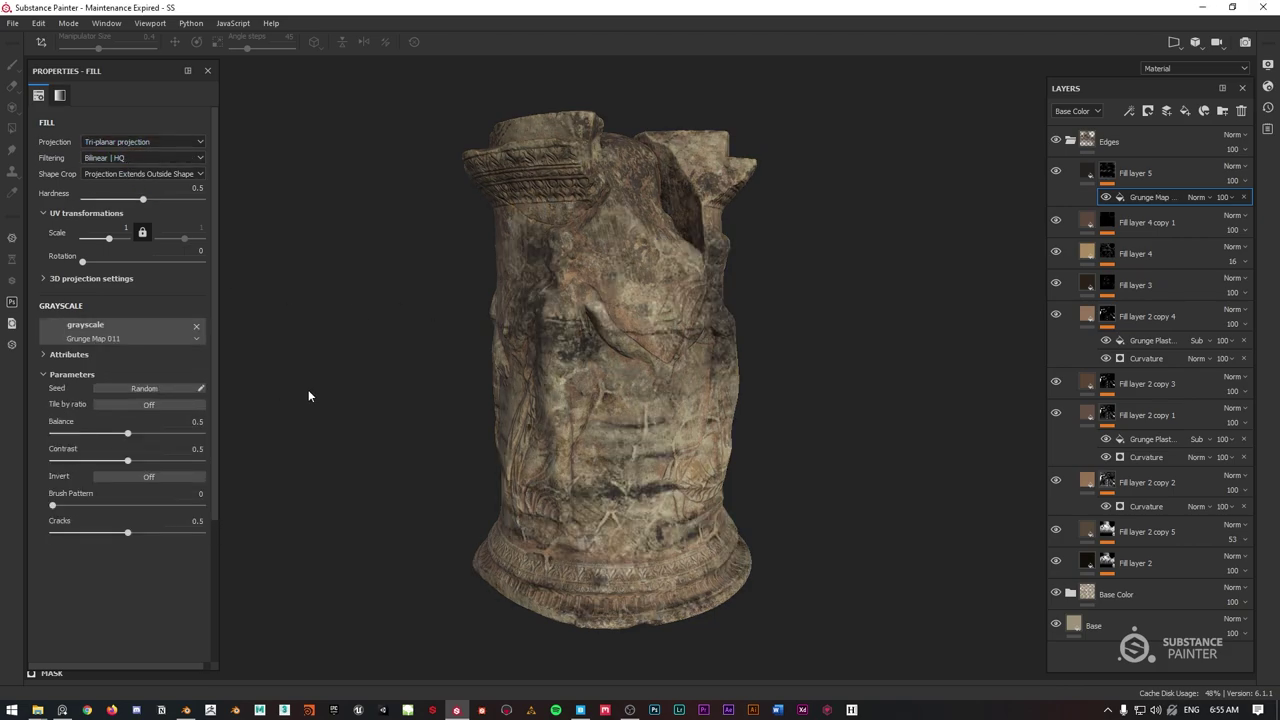
click(150, 335)
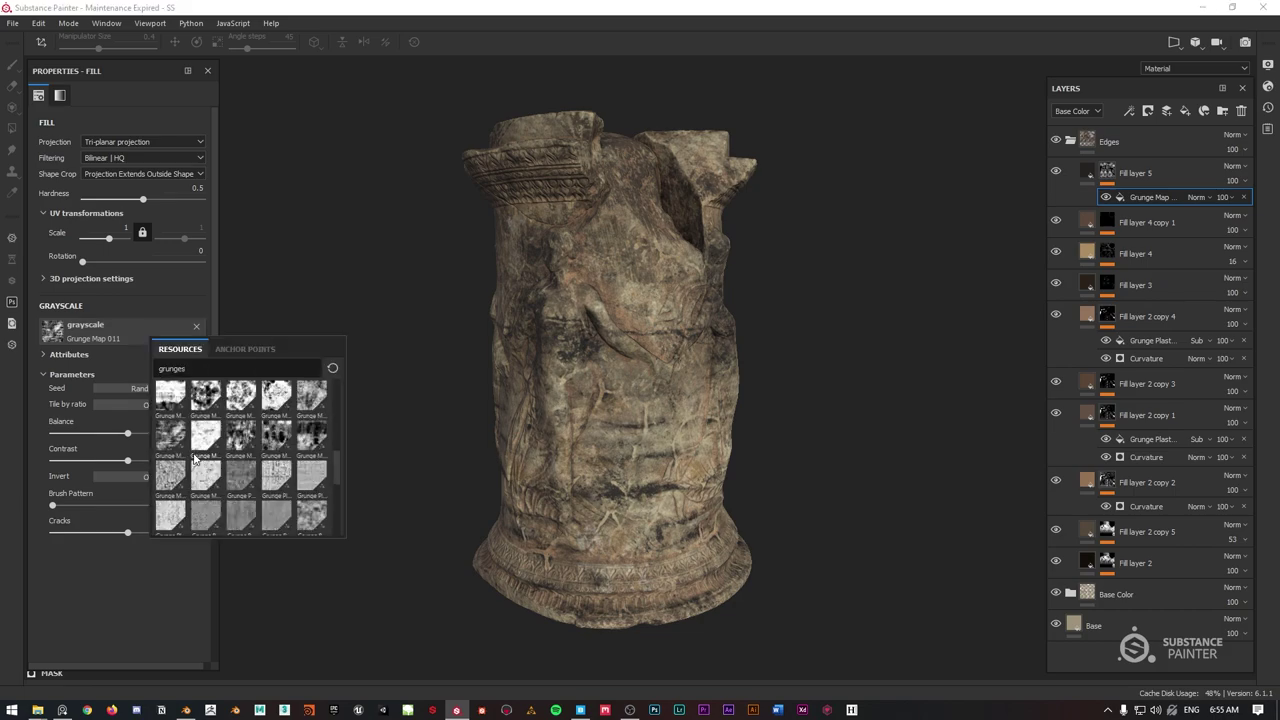
click(177, 517)
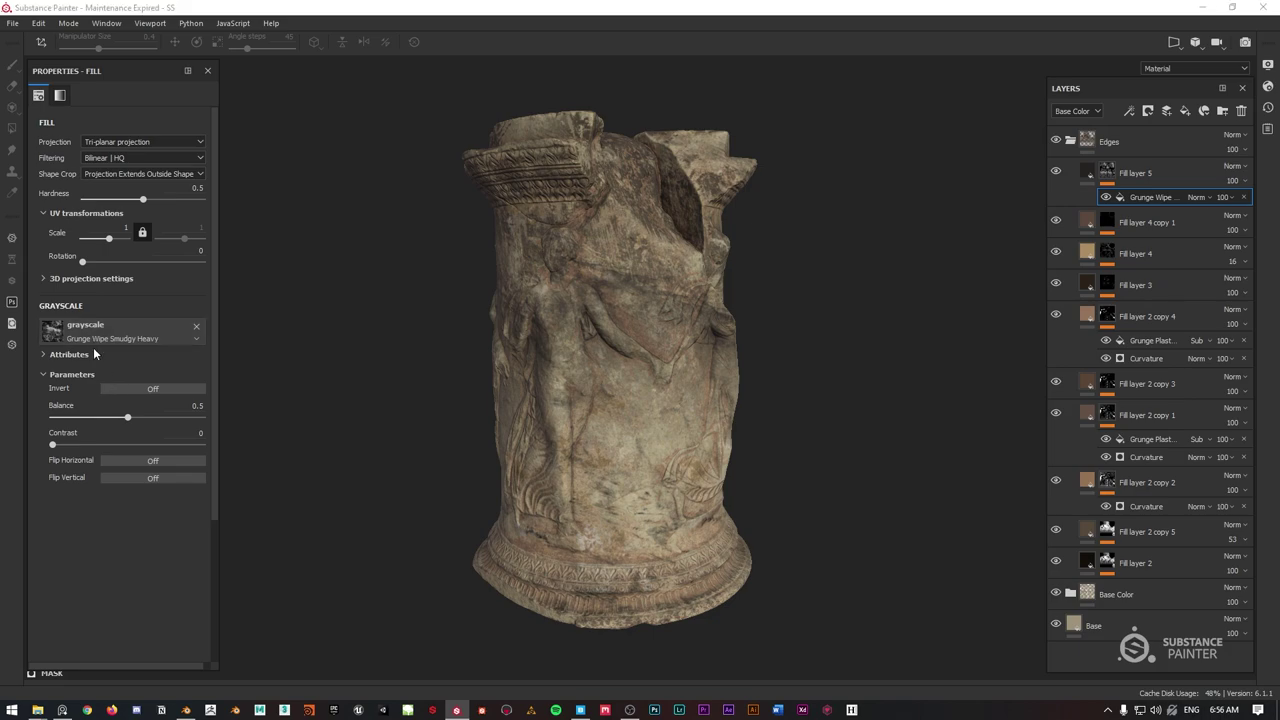
Try Grunge Map 008 with balance 0.2 in Fill layer 5's mask, followed by Grunge Dirt Dried.
click(130, 332)
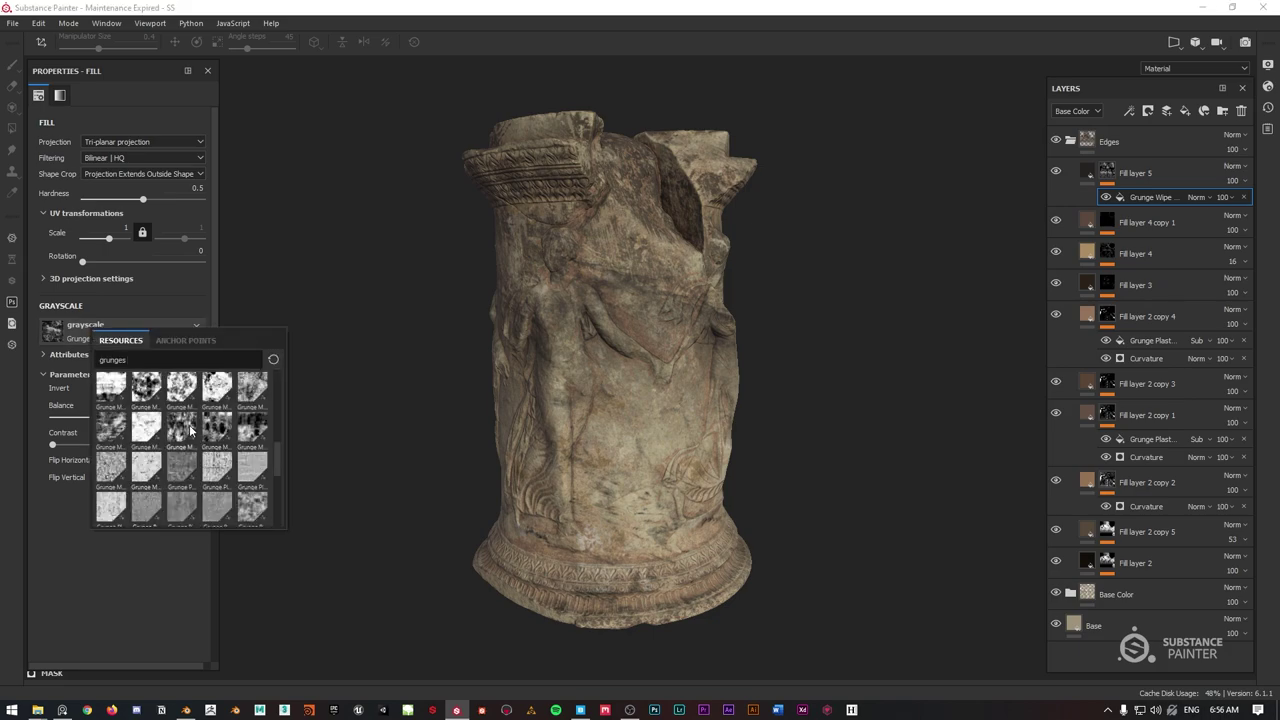
click(180, 388)
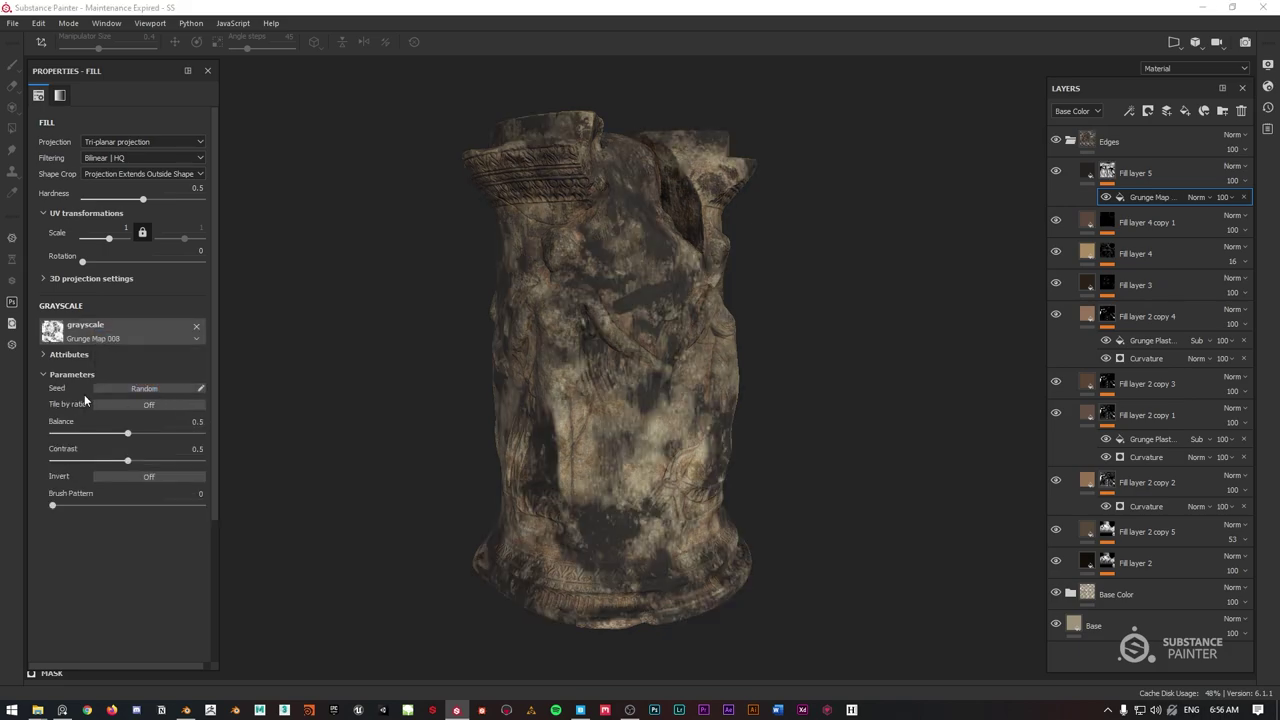
drag(127, 433, 82, 433)
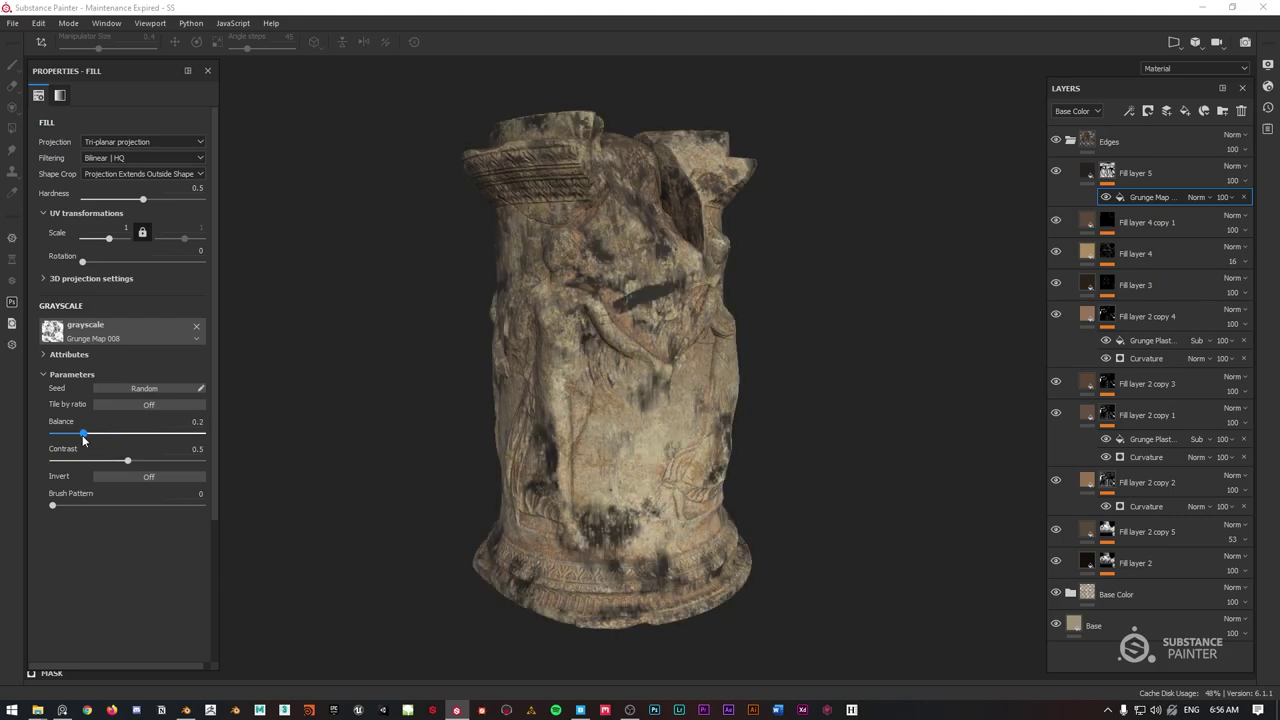
click(110, 331)
click(267, 424)
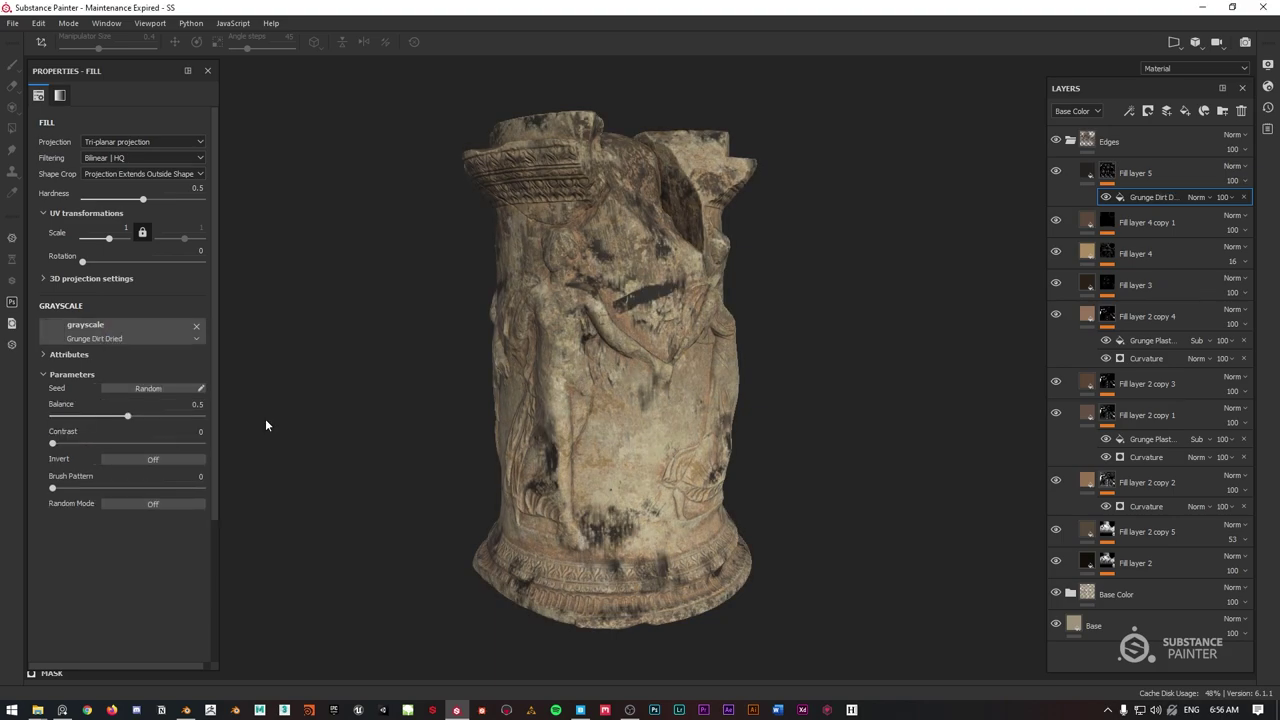
Switch Fill layer 5's mask fill to Grunge Map 015 with contrast 0.7 and balance 0.48.
click(120, 331)
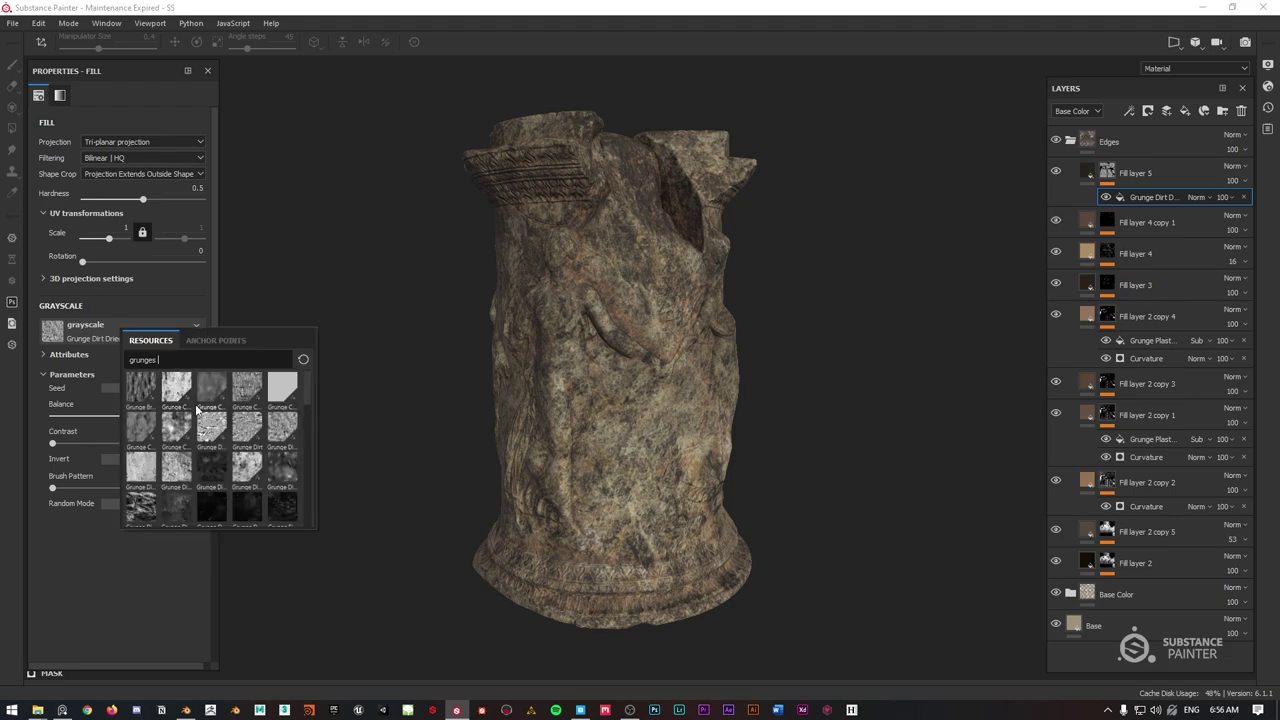
click(280, 428)
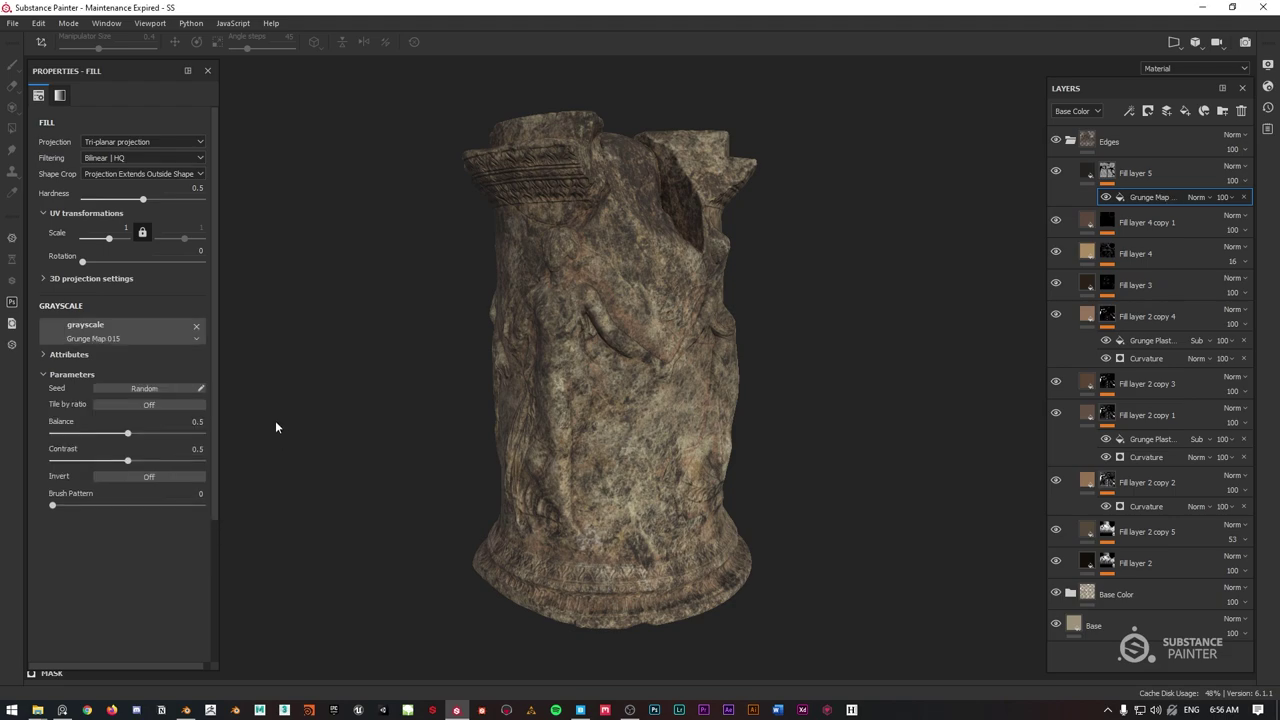
click(110, 338)
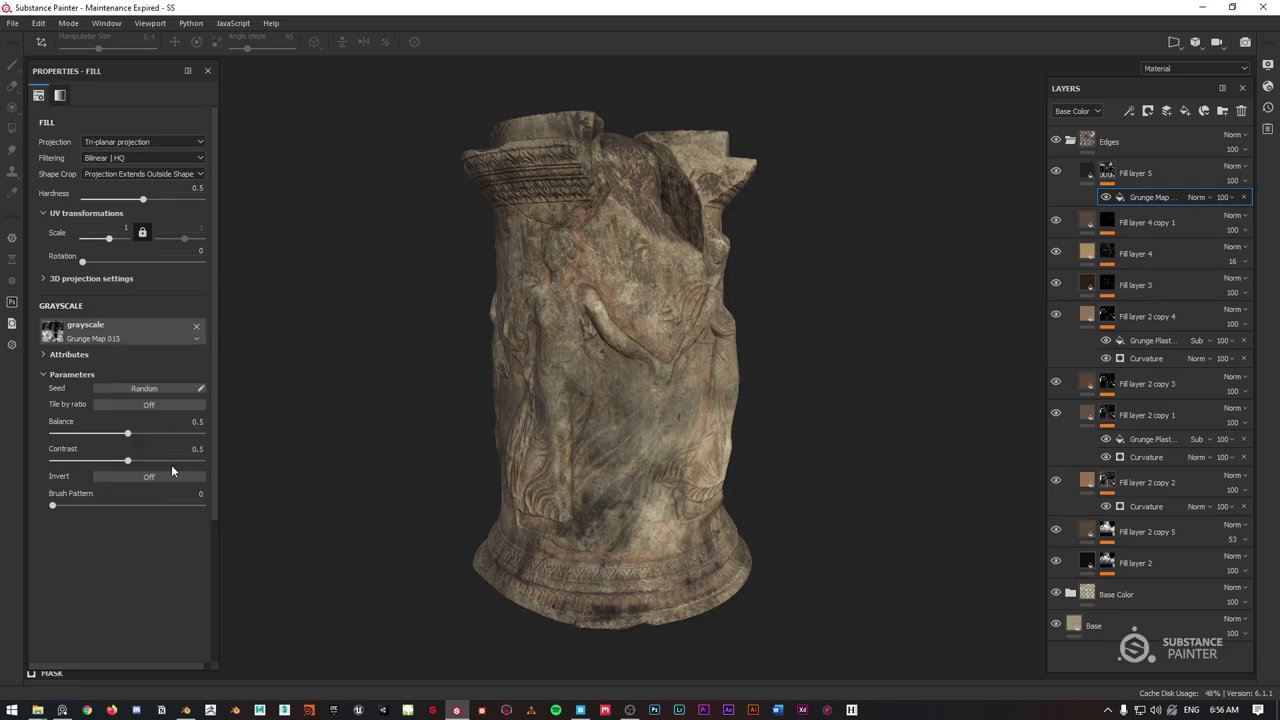
drag(127, 460, 124, 434)
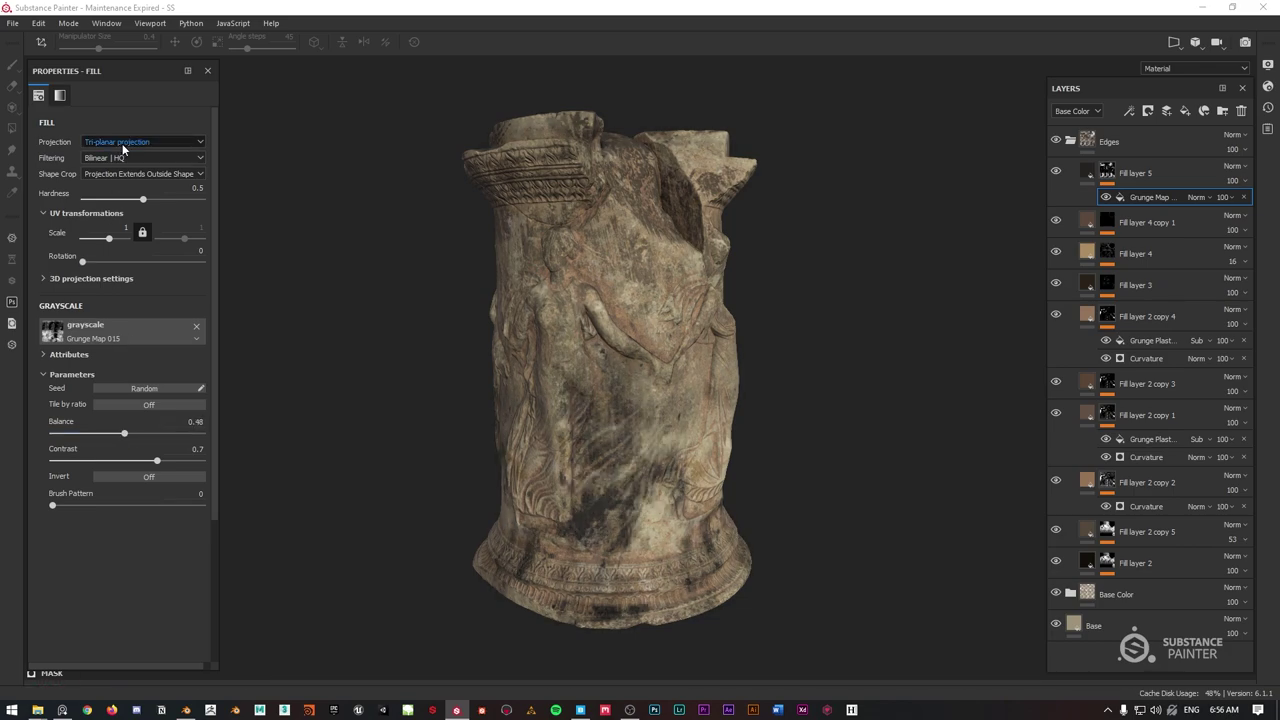
Move the Grunge Map 015 projection up and sideways to shift the dark stains on the column, checking them from other angles.
click(41, 41)
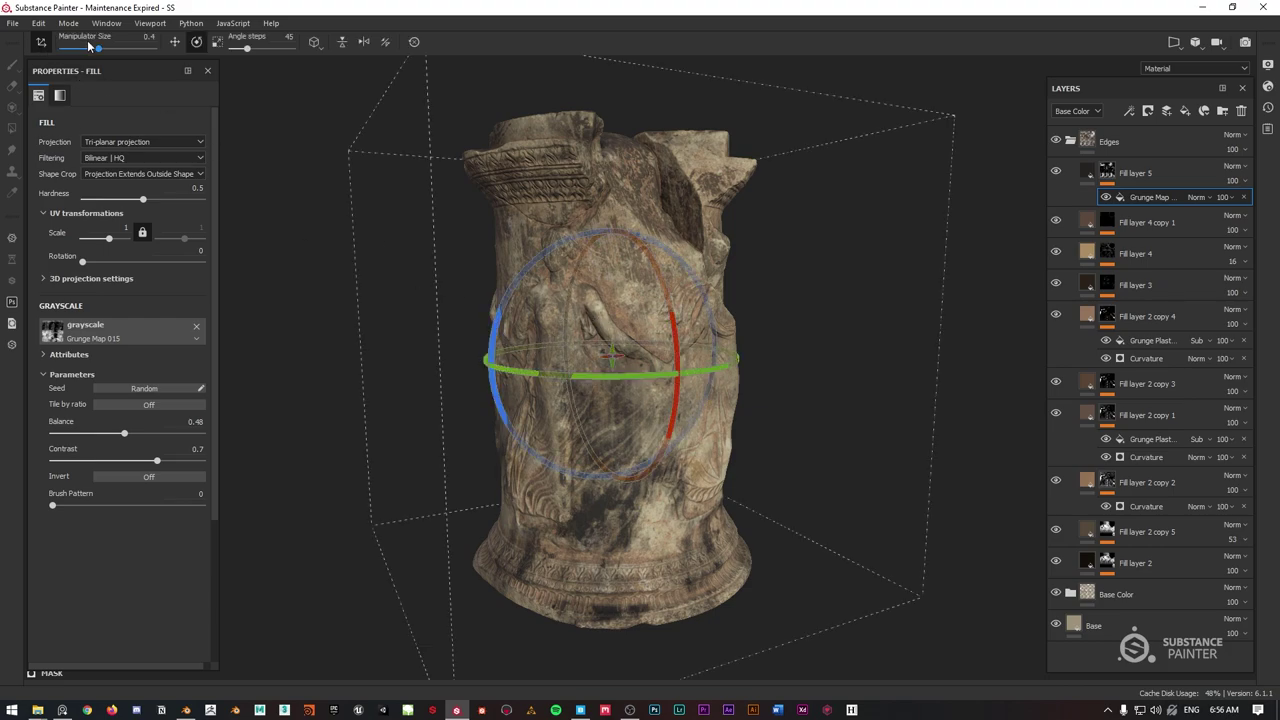
click(176, 42)
drag(612, 255, 630, 107)
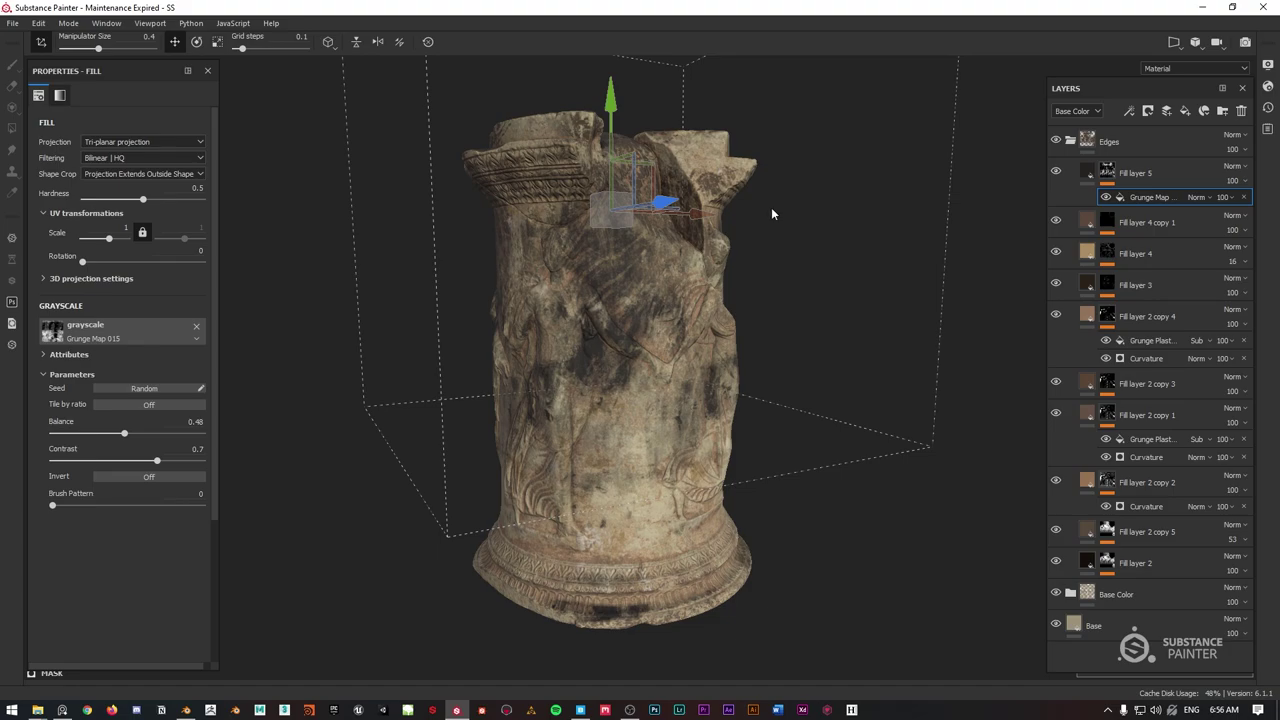
alt+drag(818, 229, 905, 212)
alt+drag(625, 268, 583, 246)
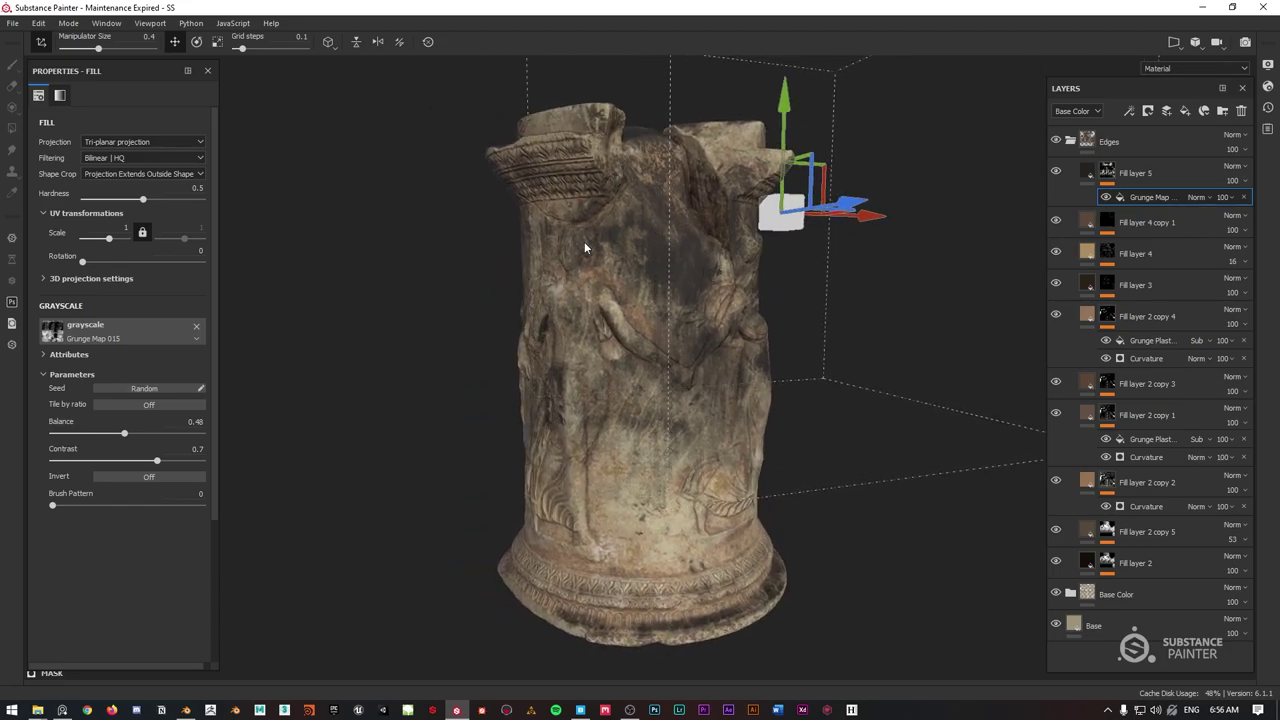
mouse_move(714, 220)
alt+mouse_down()
mouse_move(923, 226)
mouse_move(681, 221)
mouse_move(1037, 234)
mouse_move(820, 215)
mouse_move(923, 189)
mouse_move(686, 233)
mouse_move(720, 230)
alt+mouse_up()
Add a Grunge Galvanic Small fill to Fill layer 5's mask, blended with Subtract and using tri-planar projection.
click(1107, 172)
right_click(1107, 172)
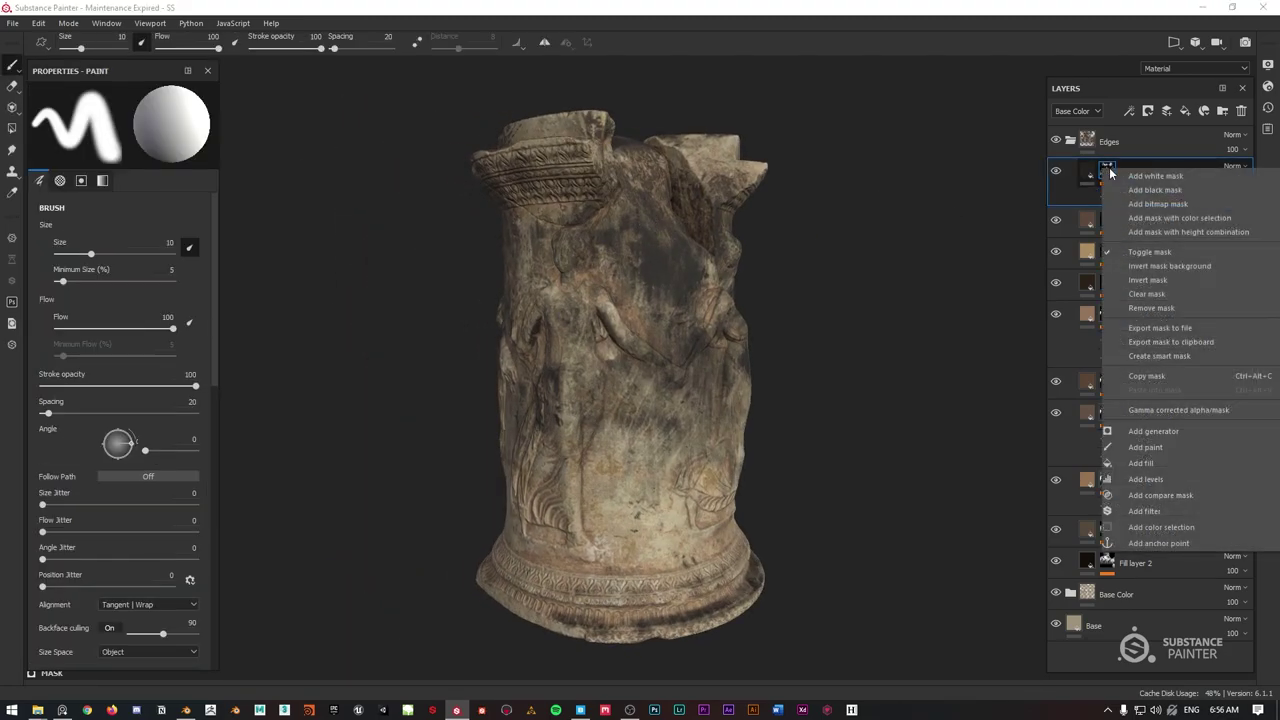
click(1145, 463)
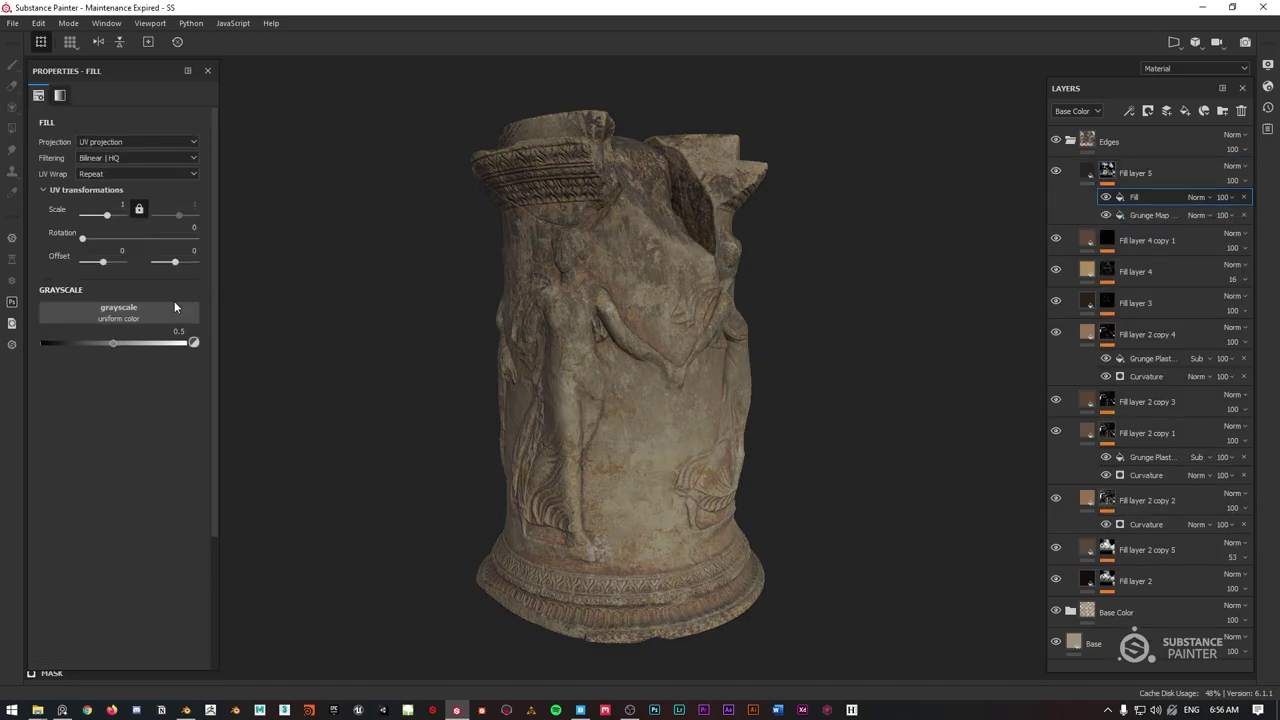
click(86, 322)
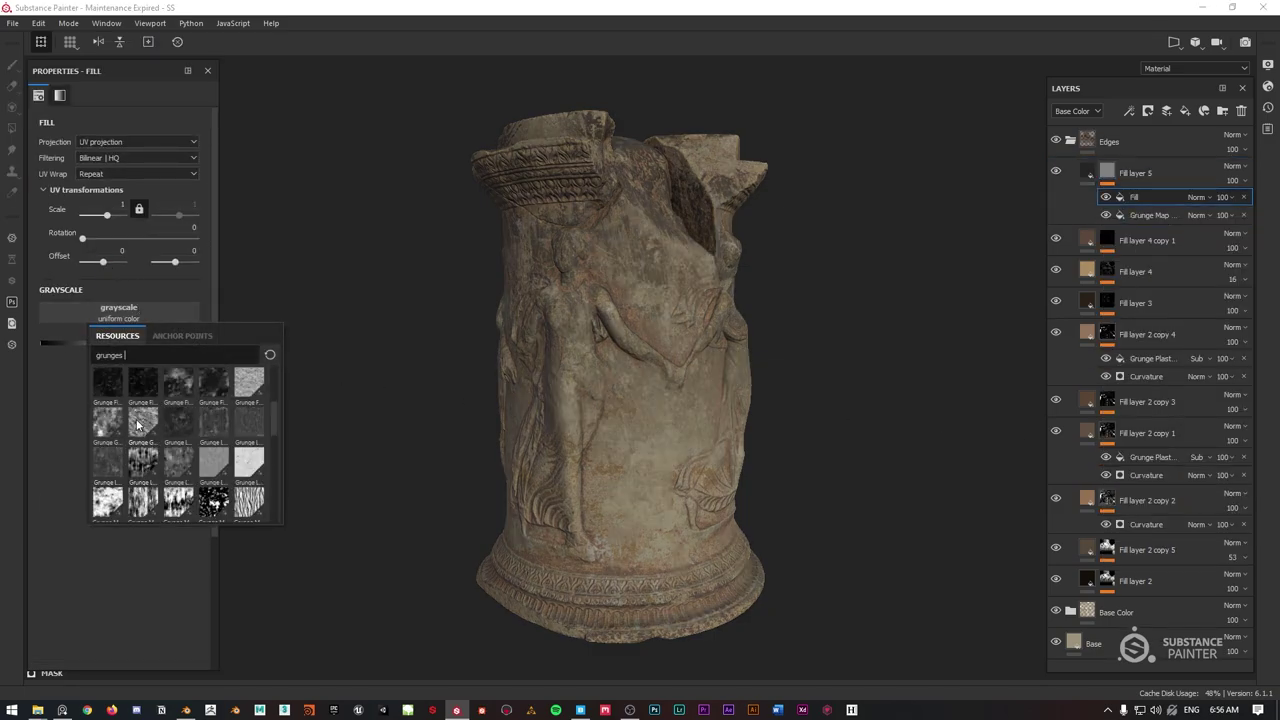
click(137, 425)
click(1215, 202)
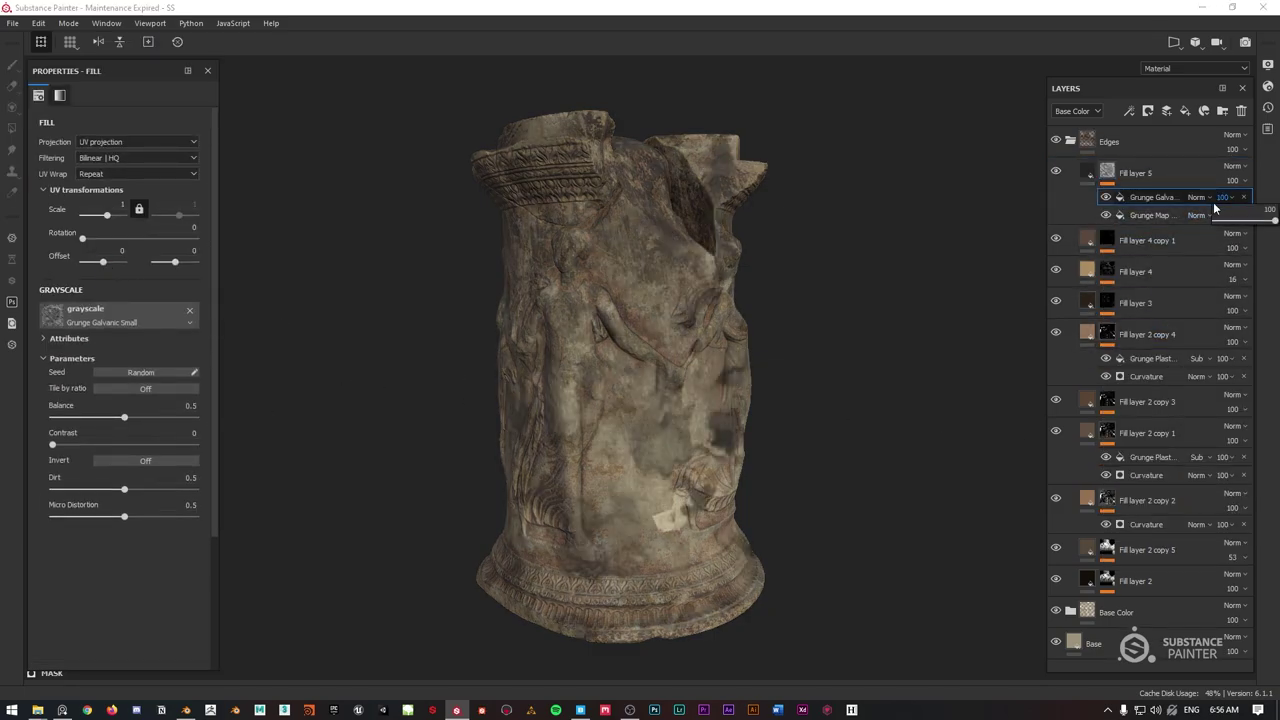
click(1197, 197)
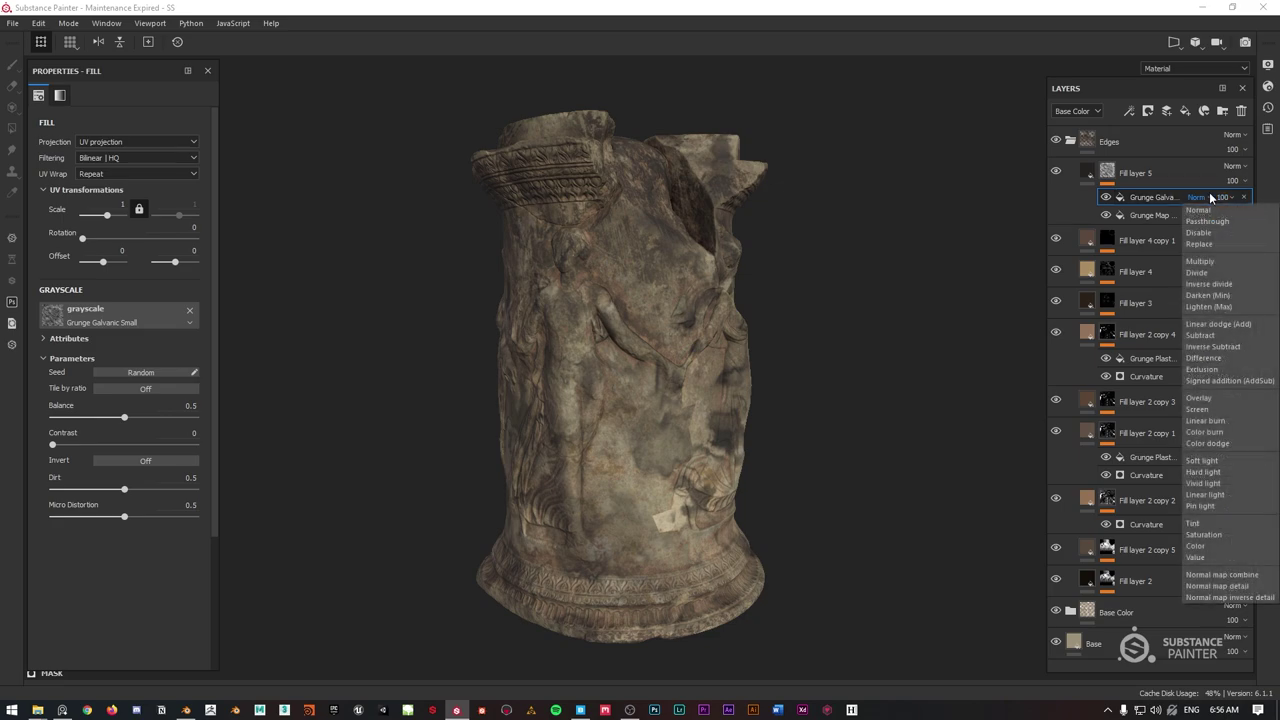
click(1212, 340)
click(142, 143)
click(131, 163)
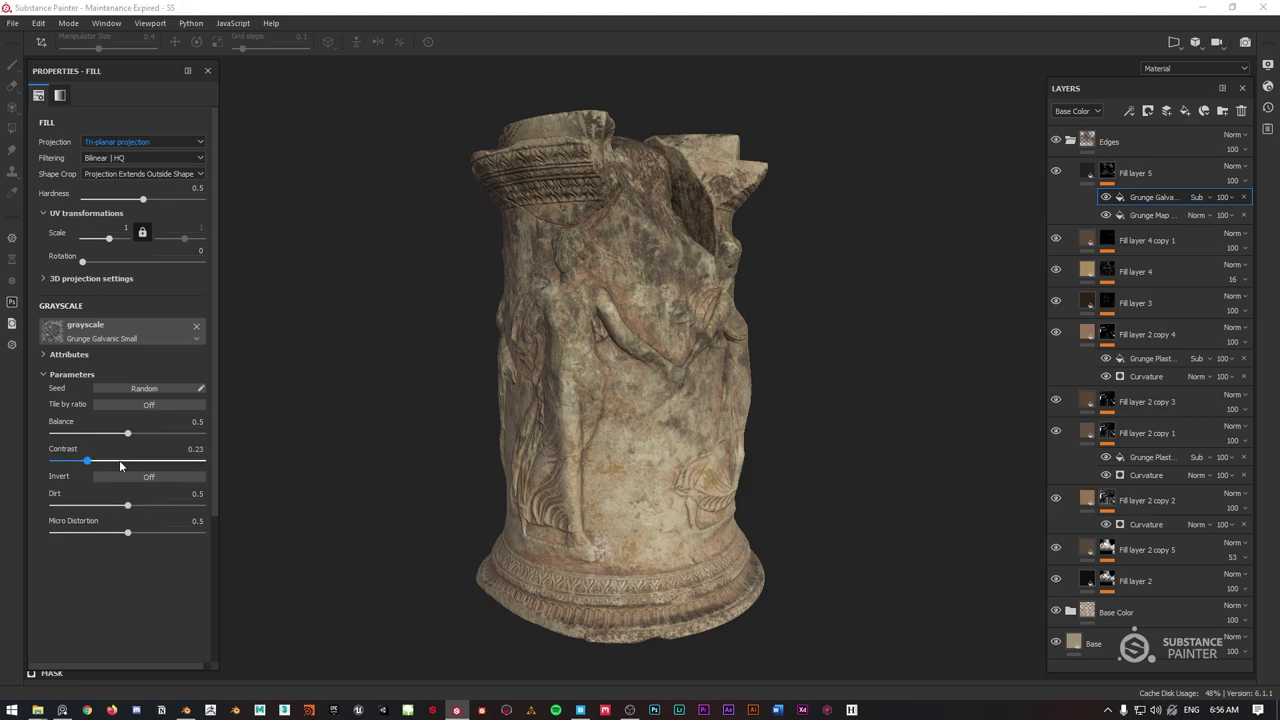
Set Grunge Galvanic Small's contrast to 0.55 and try lower balance values.
drag(119, 460, 135, 461)
alt+drag(540, 249, 512, 256)
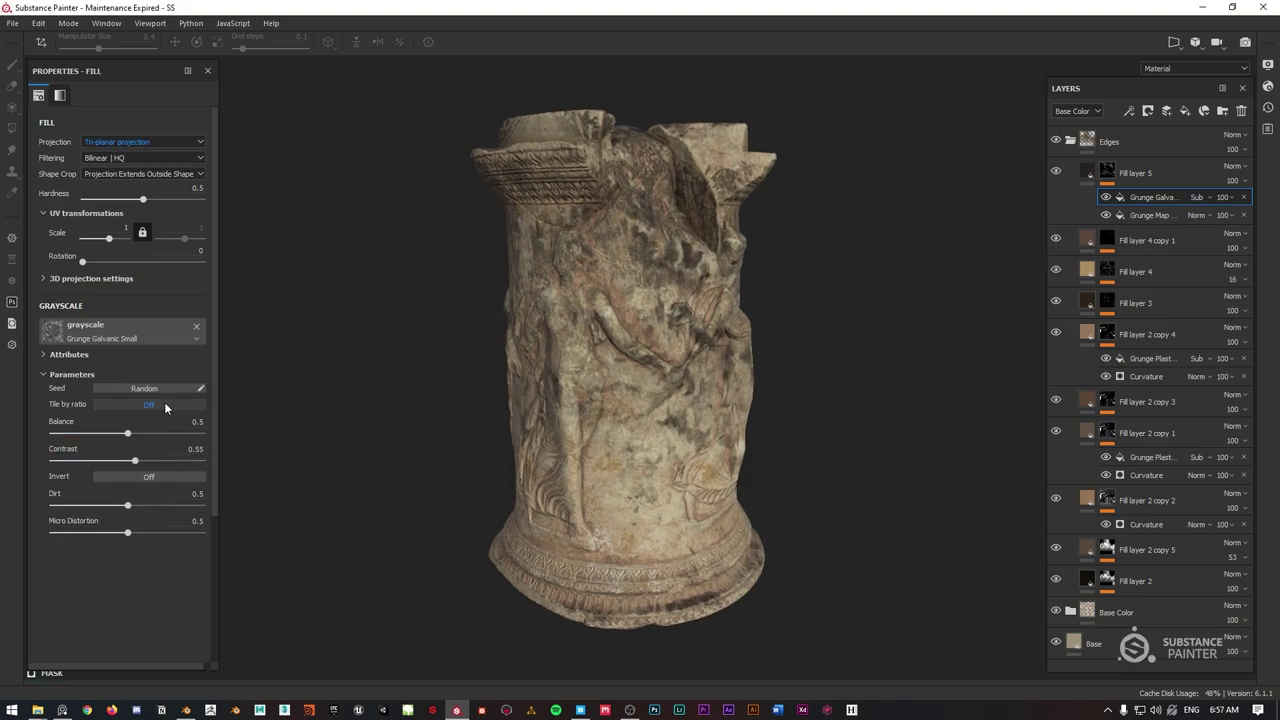
drag(90, 431, 83, 435)
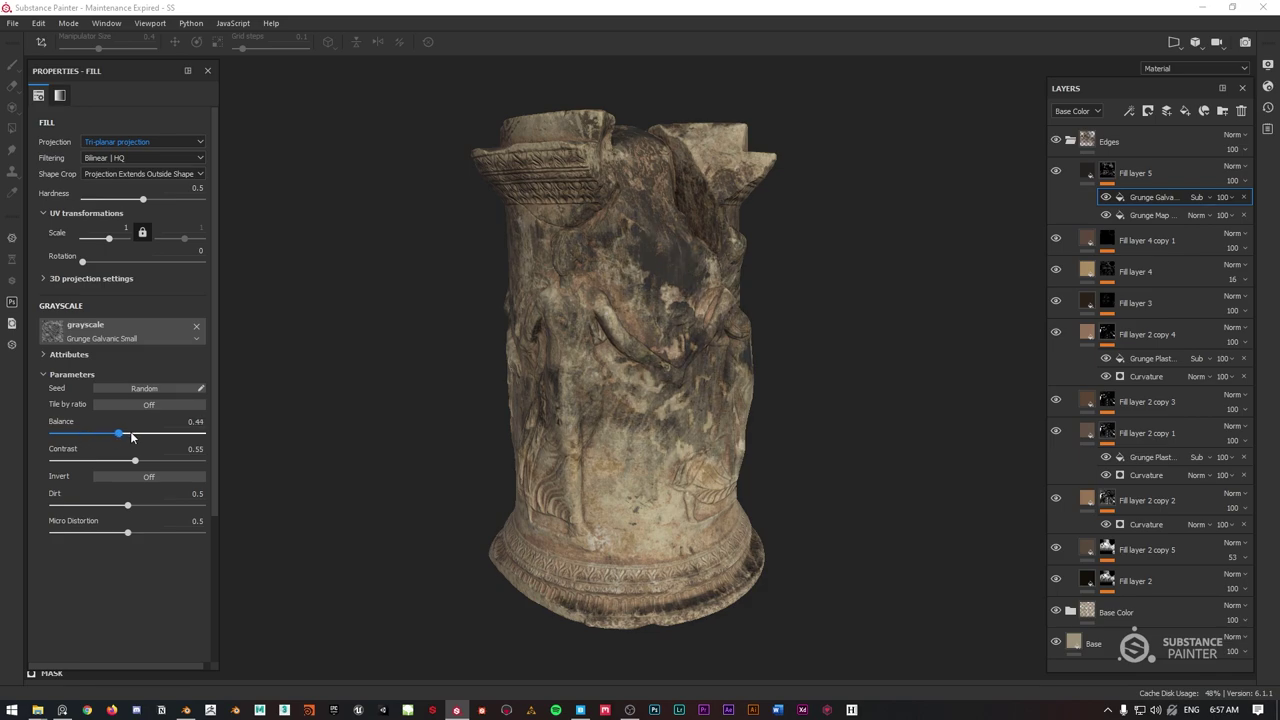
Switch the subtracting mask fill to Grunge Galvanic Large with contrast 0.7 and balance 0.44.
click(120, 334)
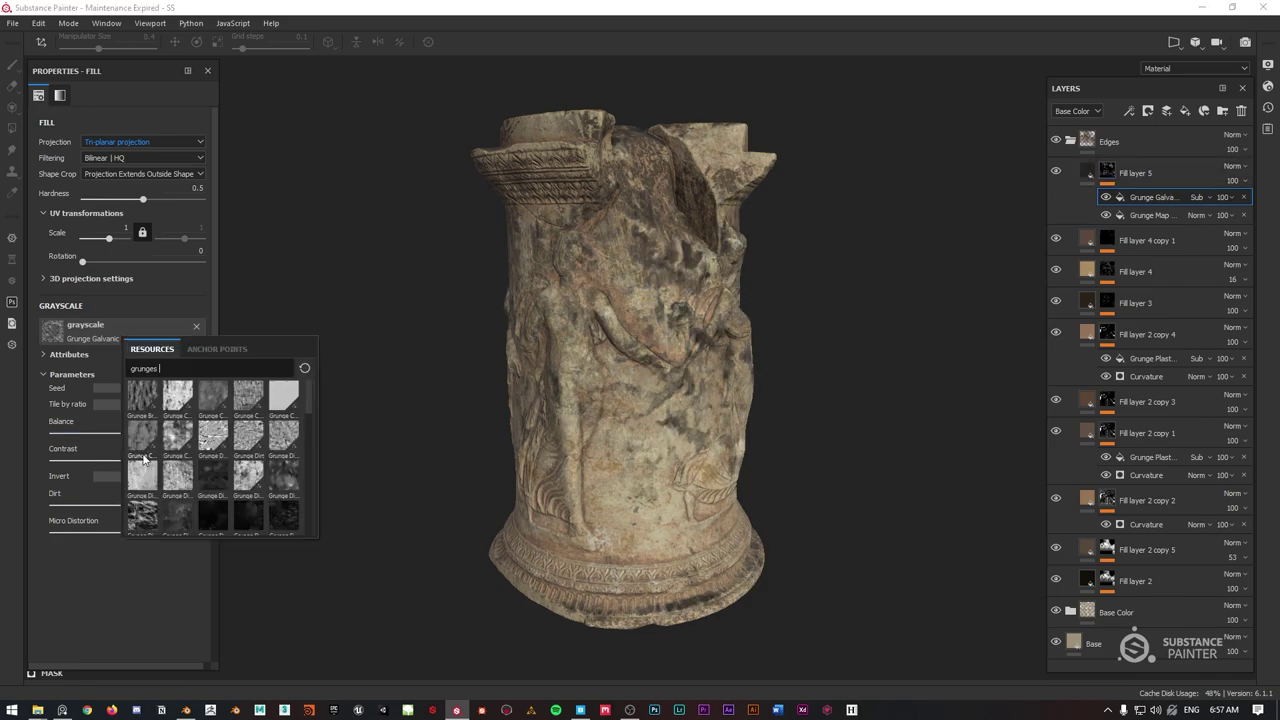
click(142, 435)
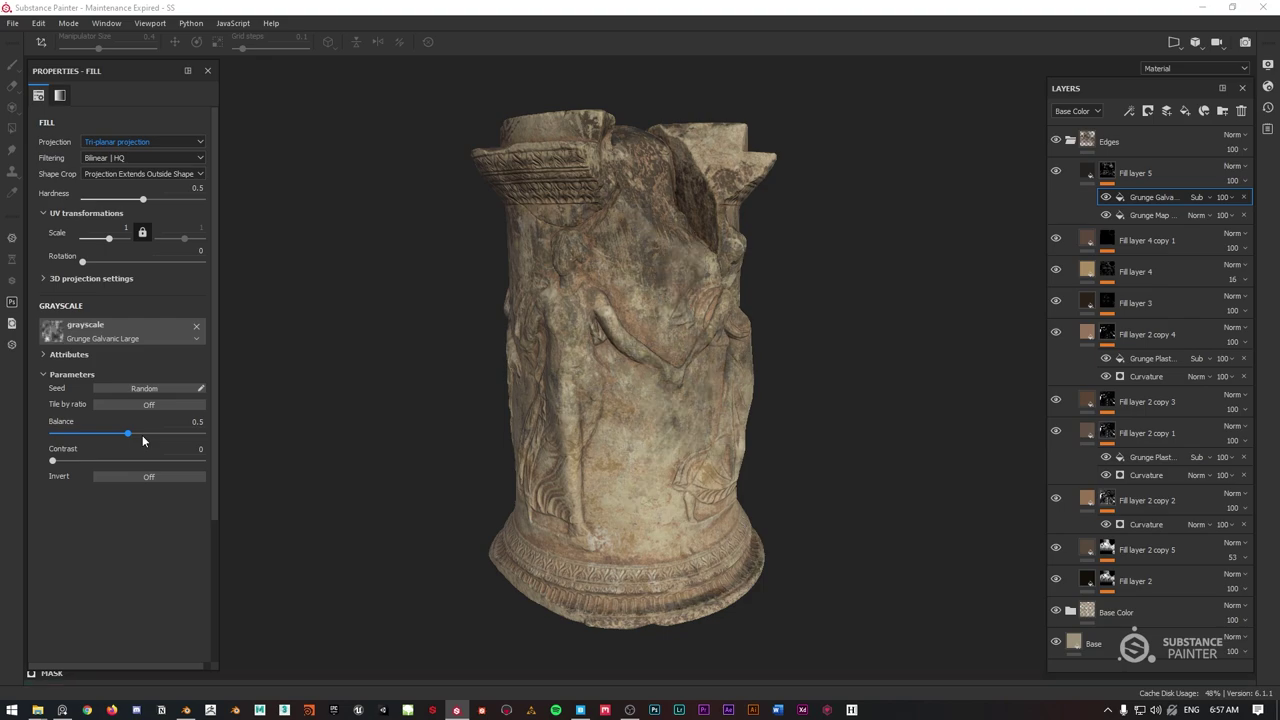
drag(100, 463, 156, 464)
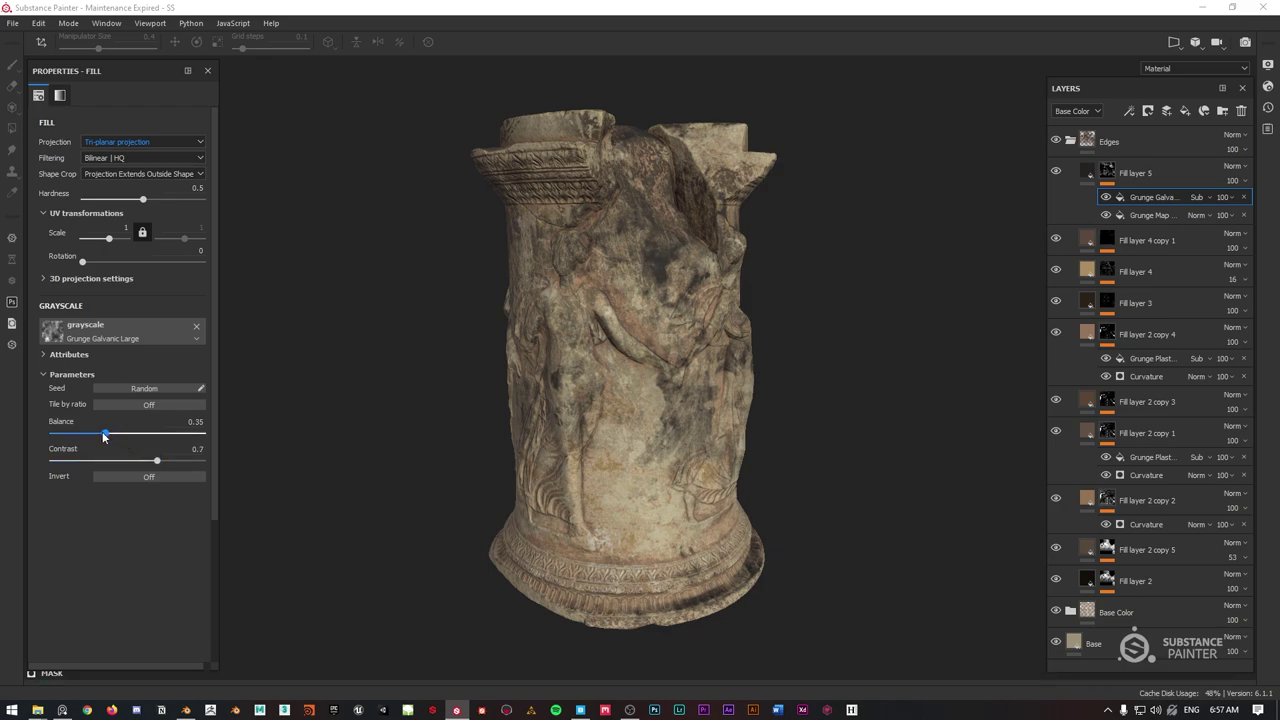
drag(104, 436, 118, 436)
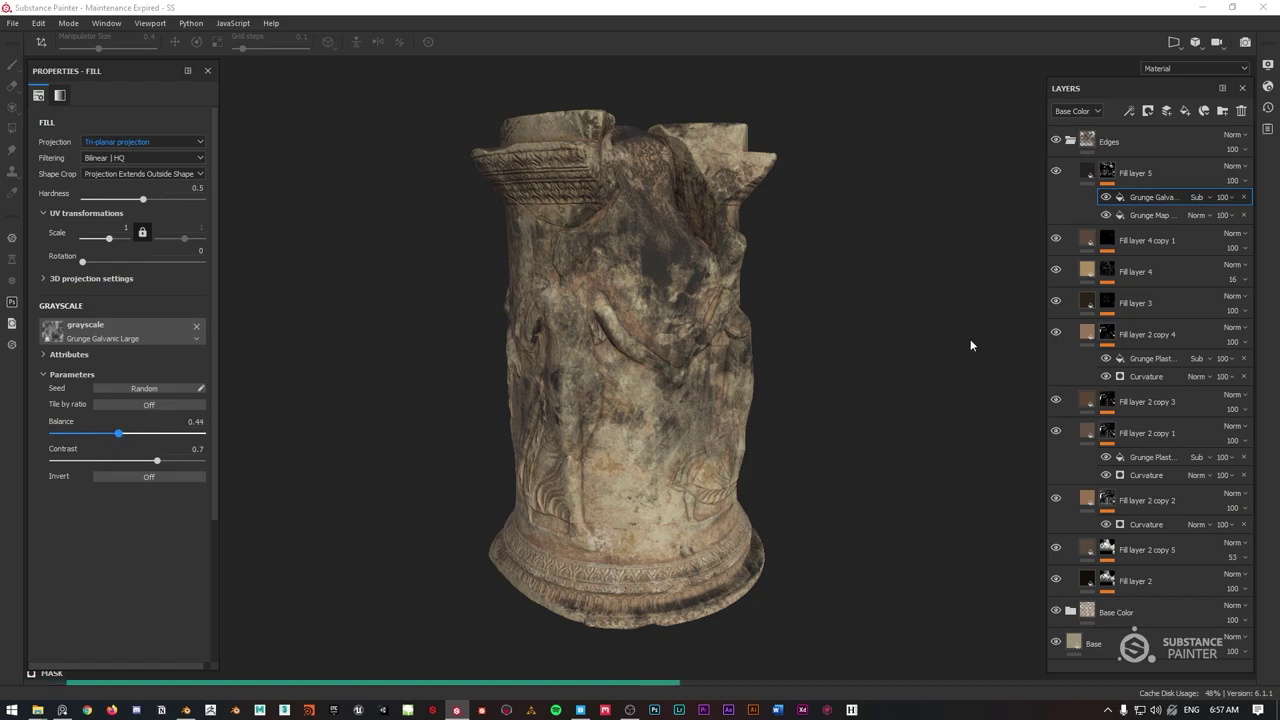
Inspect Fill layer 5's mask on the column with and without the Grunge Galvanic Large fill.
alt+click(1107, 172)
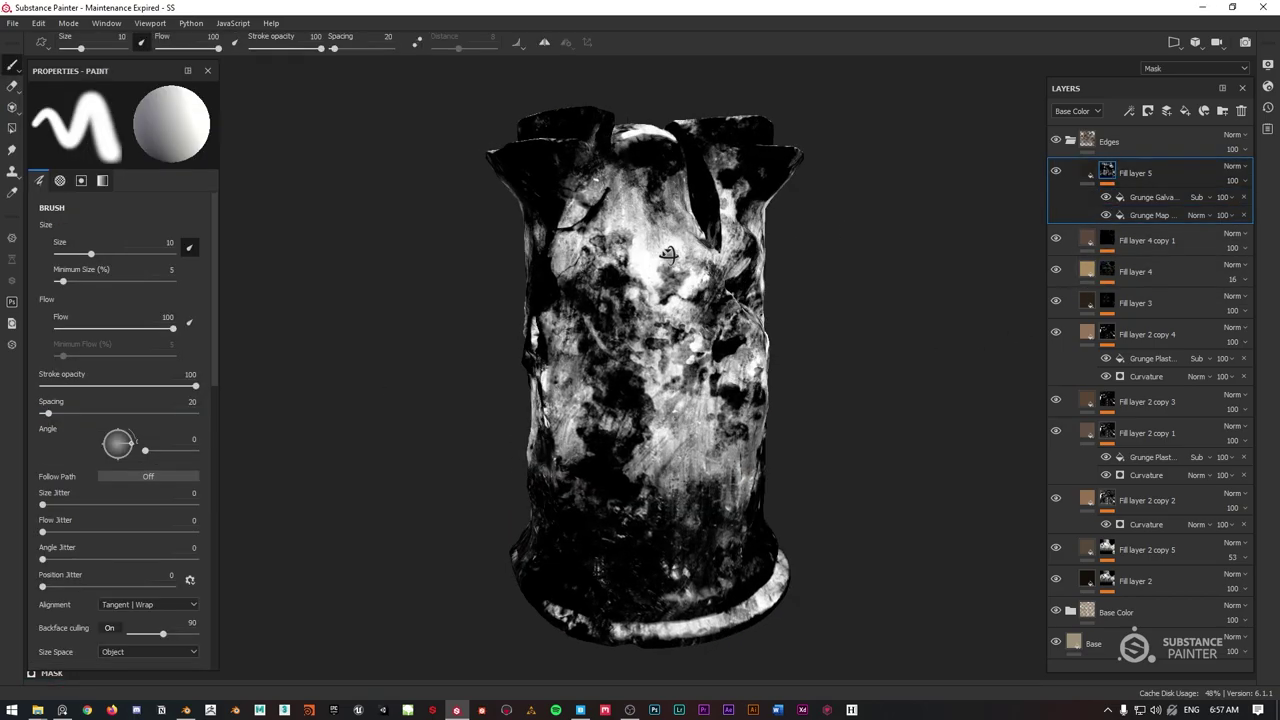
alt+drag(668, 255, 692, 252)
click(1105, 197)
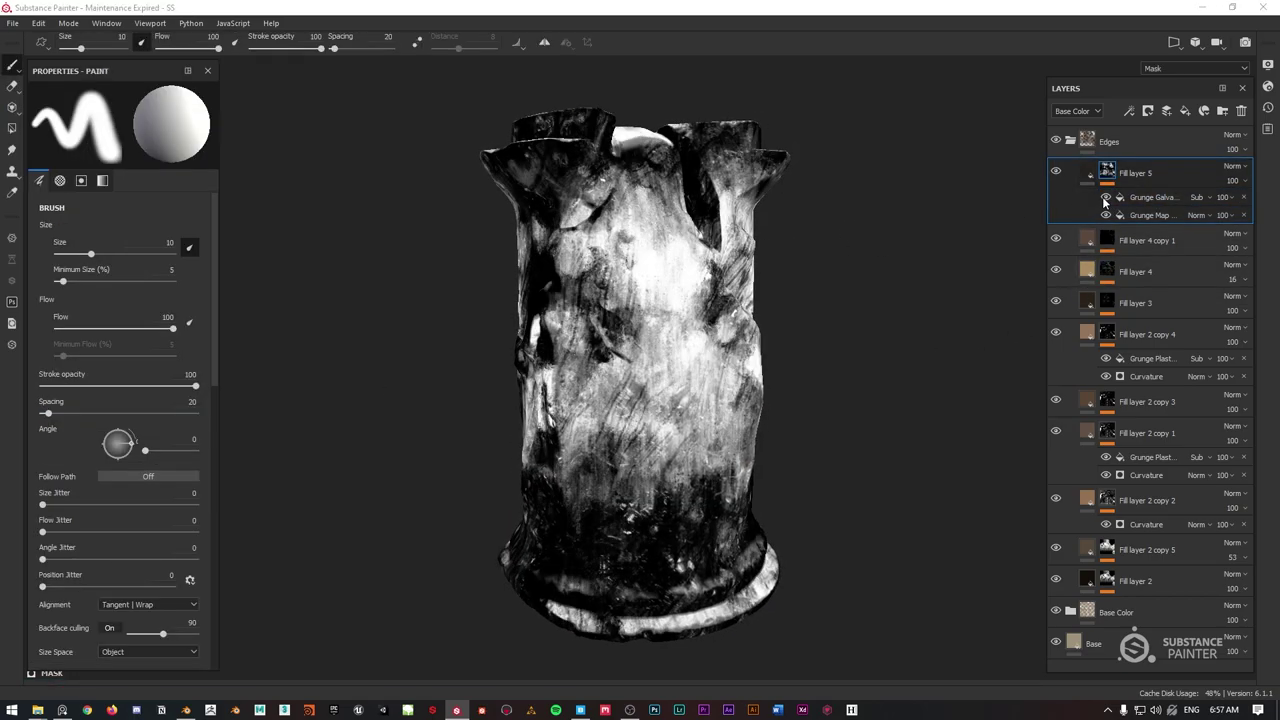
click(1105, 197)
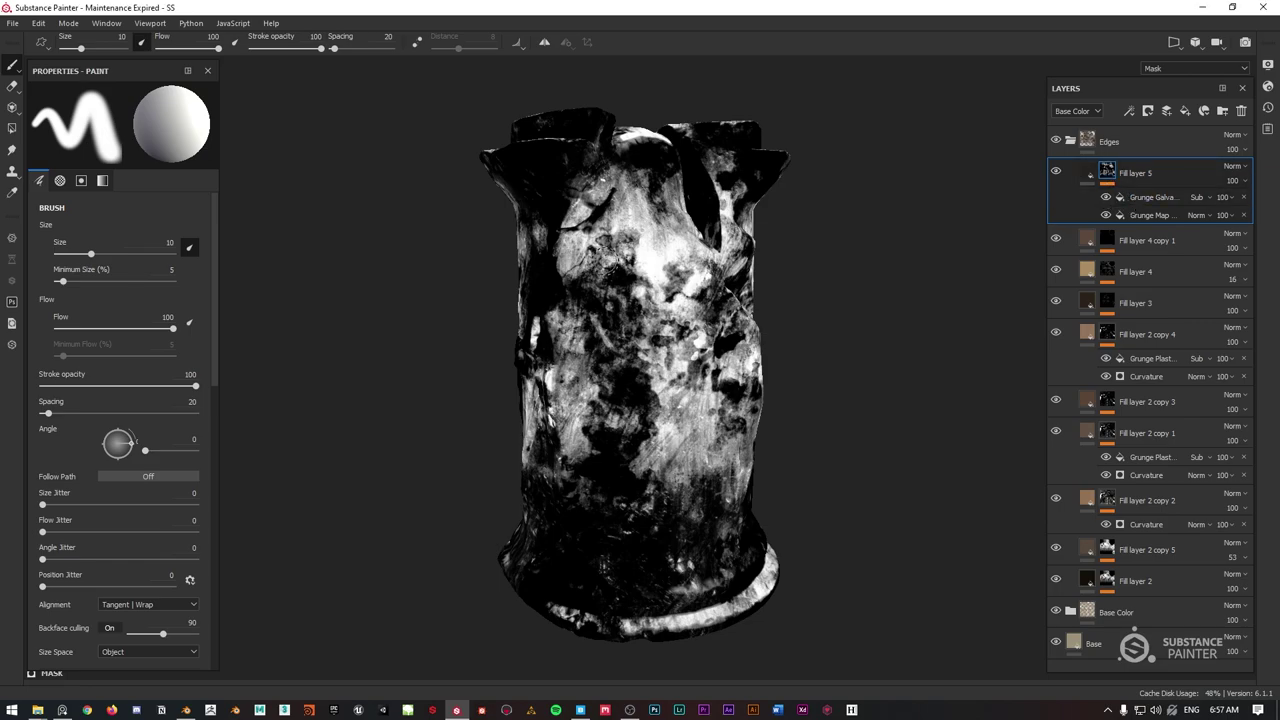
key(m)
right_click(1105, 174)
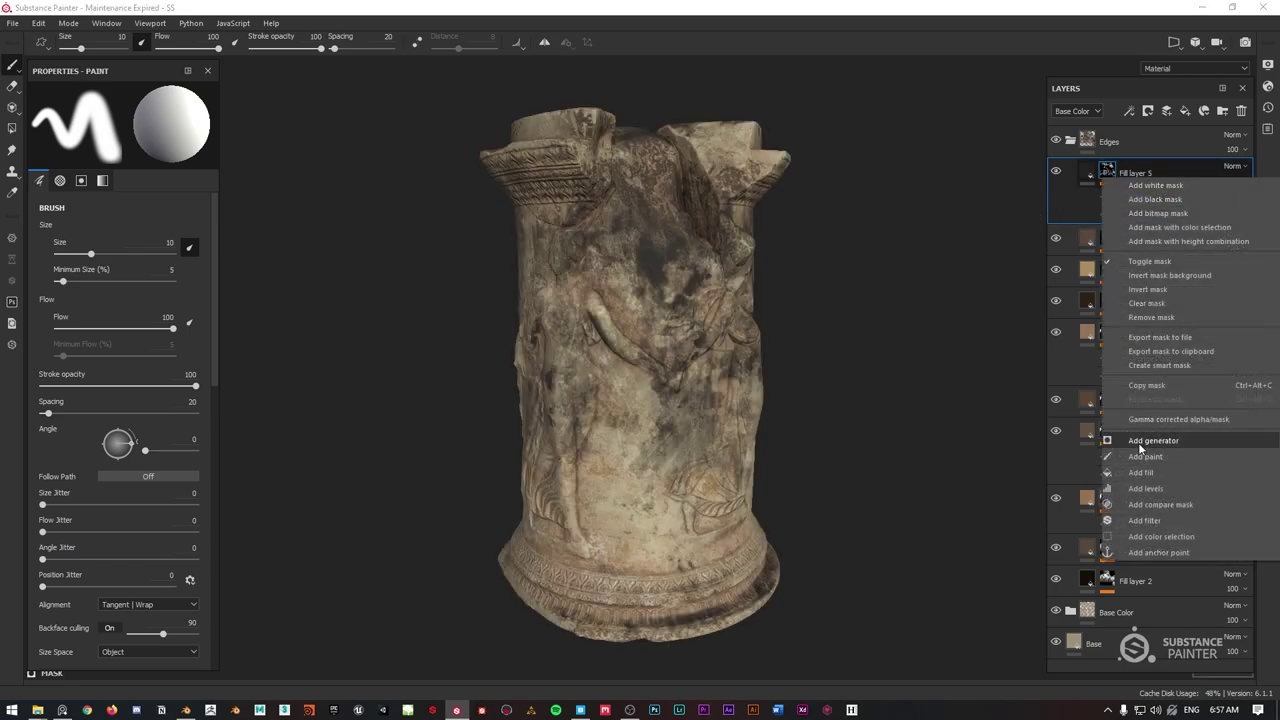
click(1145, 441)
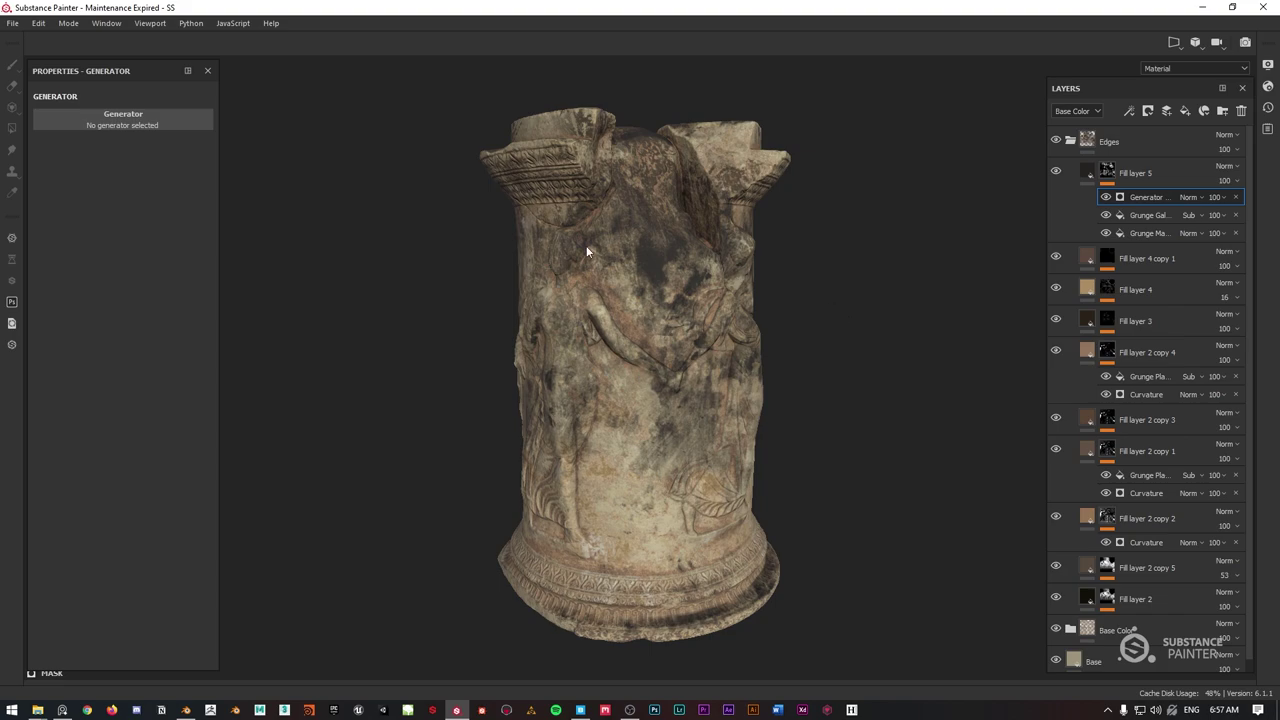
click(1236, 197)
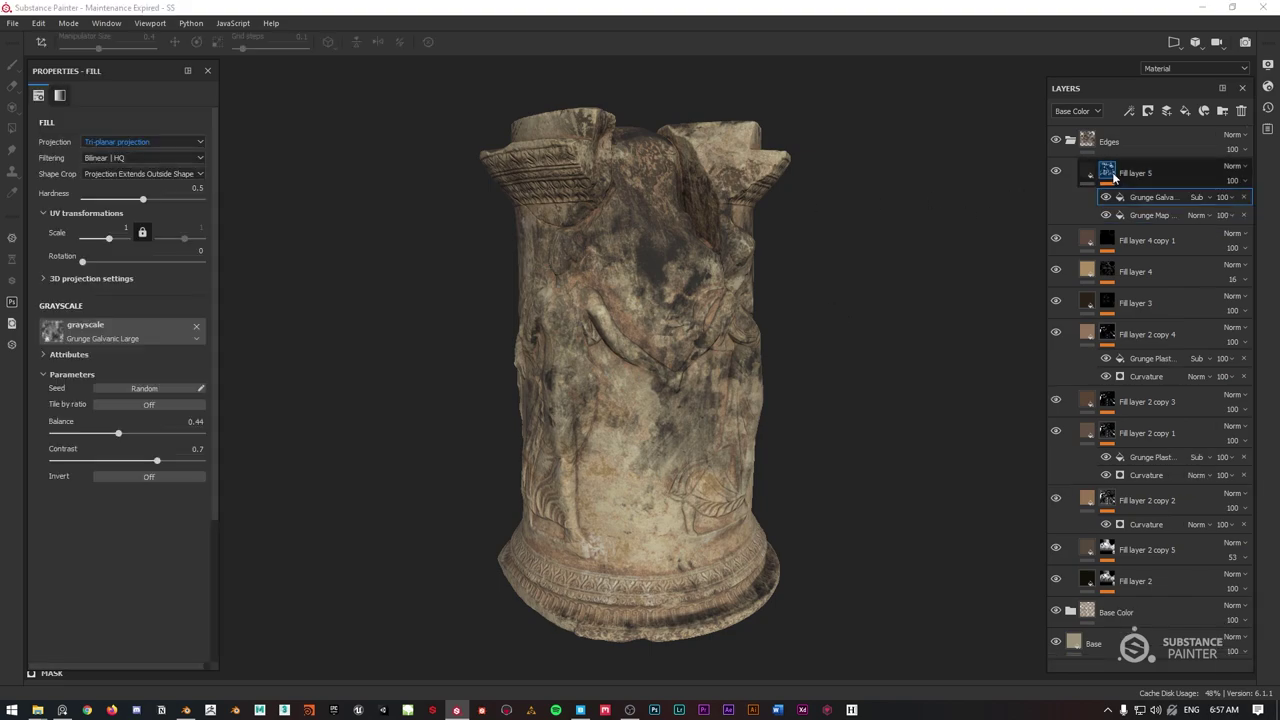
Add a Grunge Stains Heavy fill to Fill layer 5's mask, using tri-planar projection.
right_click(1110, 175)
click(1207, 438)
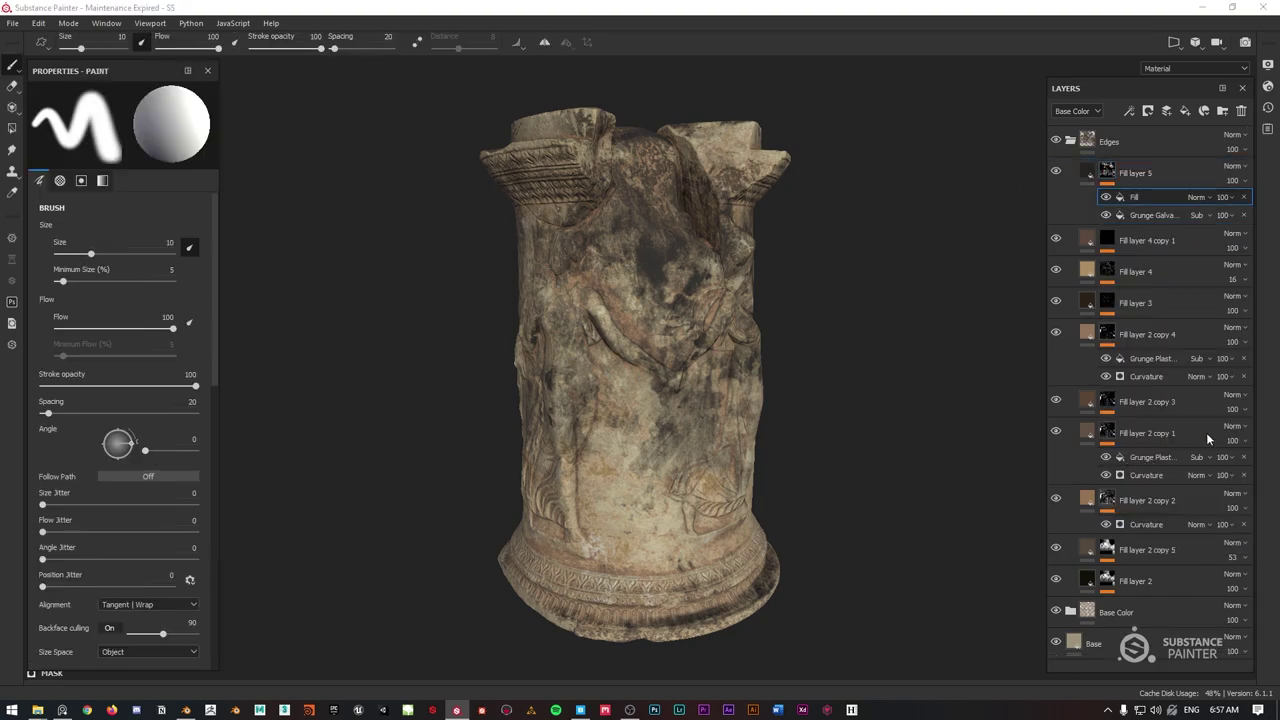
click(117, 310)
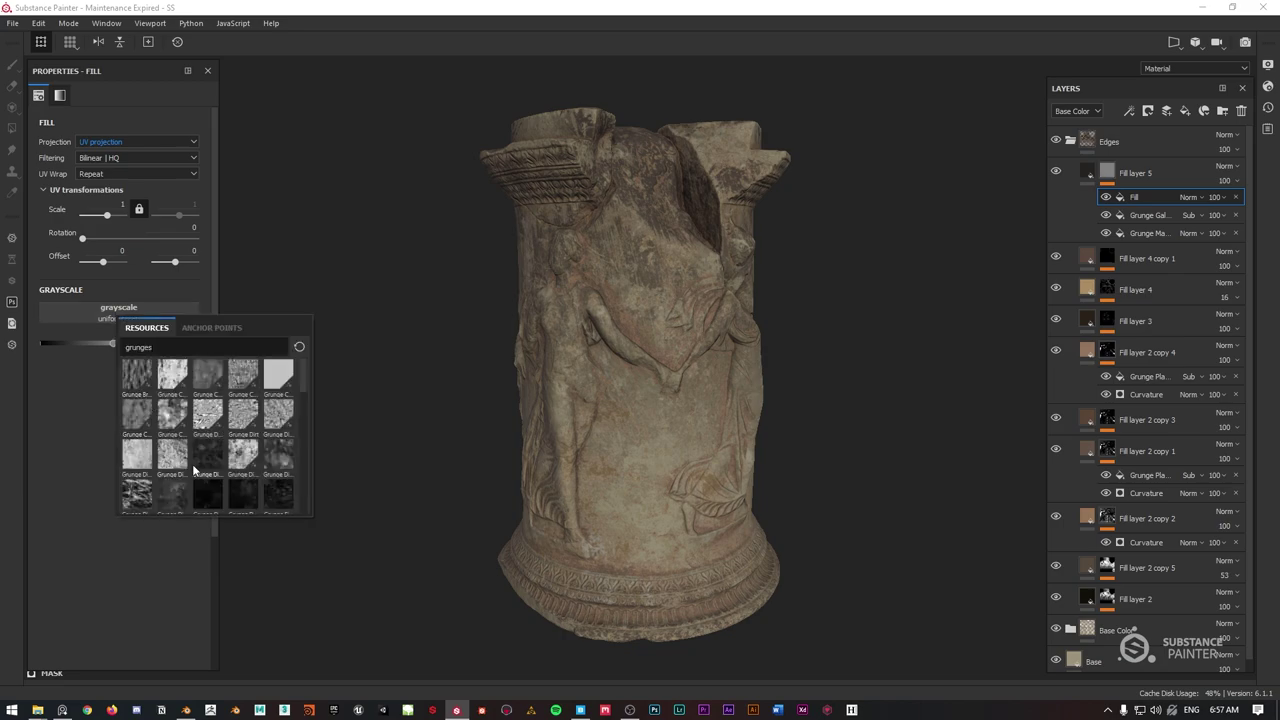
scroll(200, 461, down, 8)
click(144, 451)
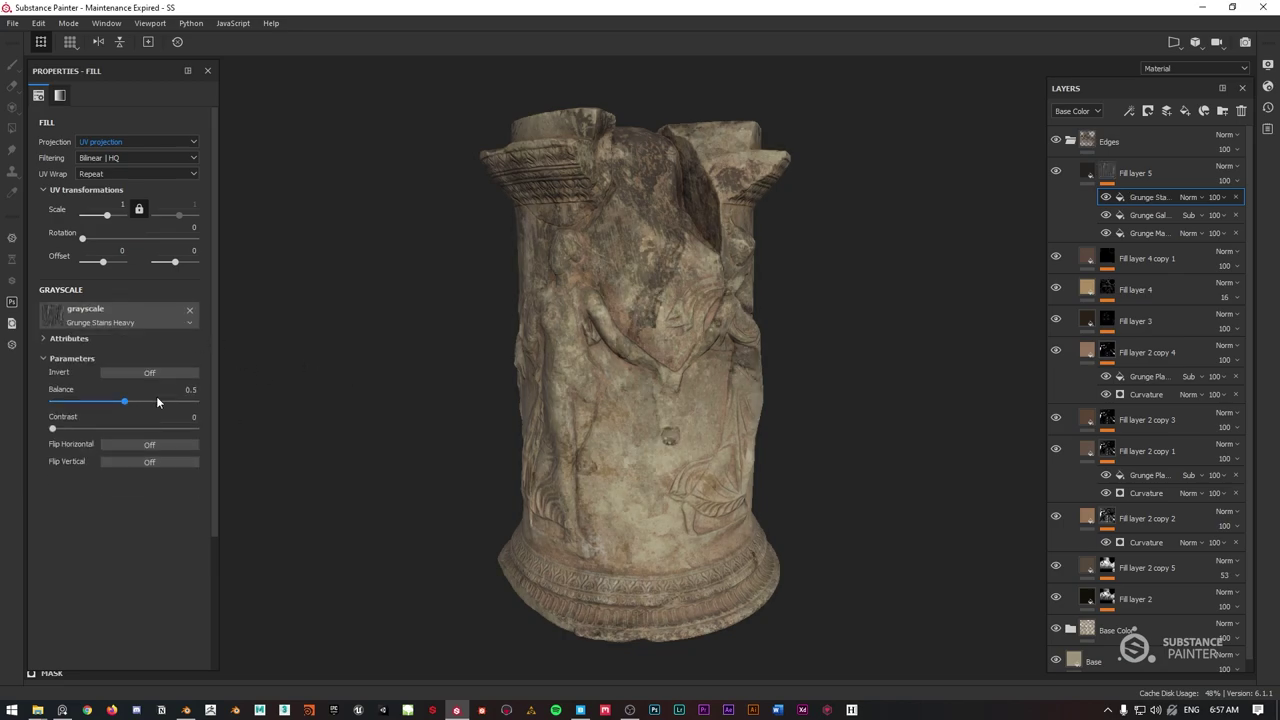
click(110, 143)
click(115, 170)
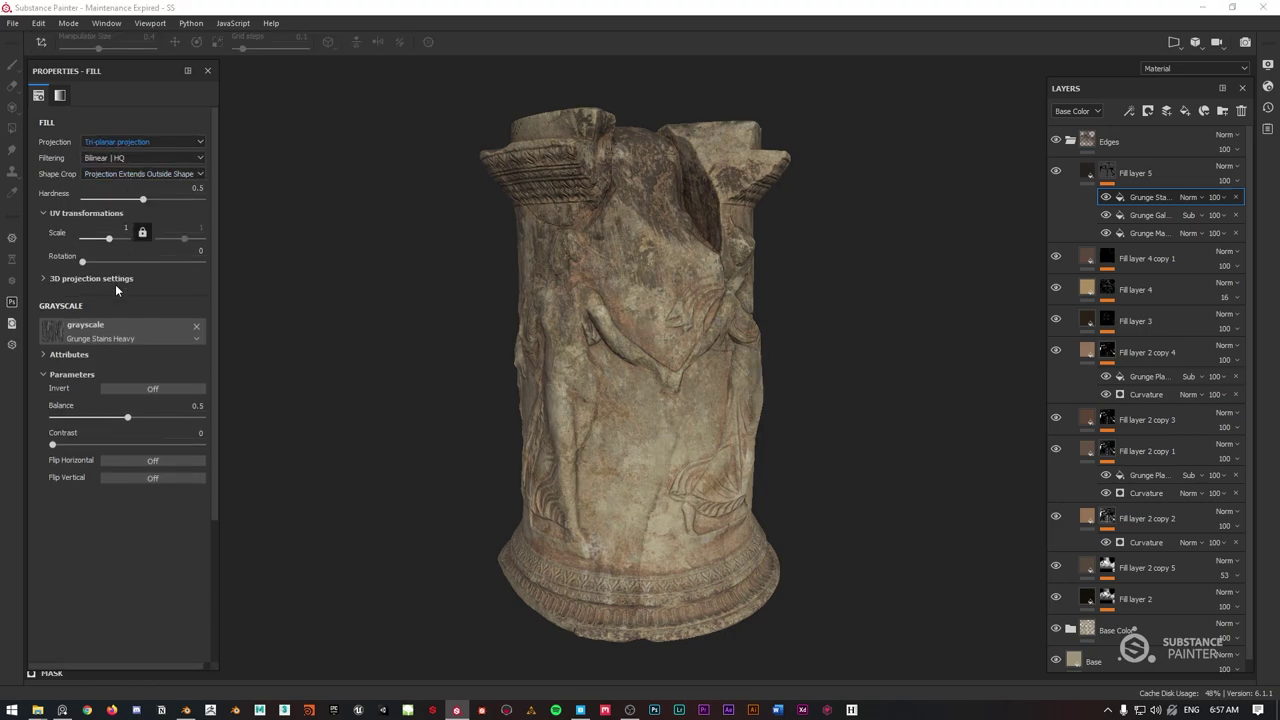
Blend the Grunge Stains Heavy fill with Subtract and set its balance to 0.69 and contrast to 0.64.
drag(78, 445, 130, 418)
click(1189, 197)
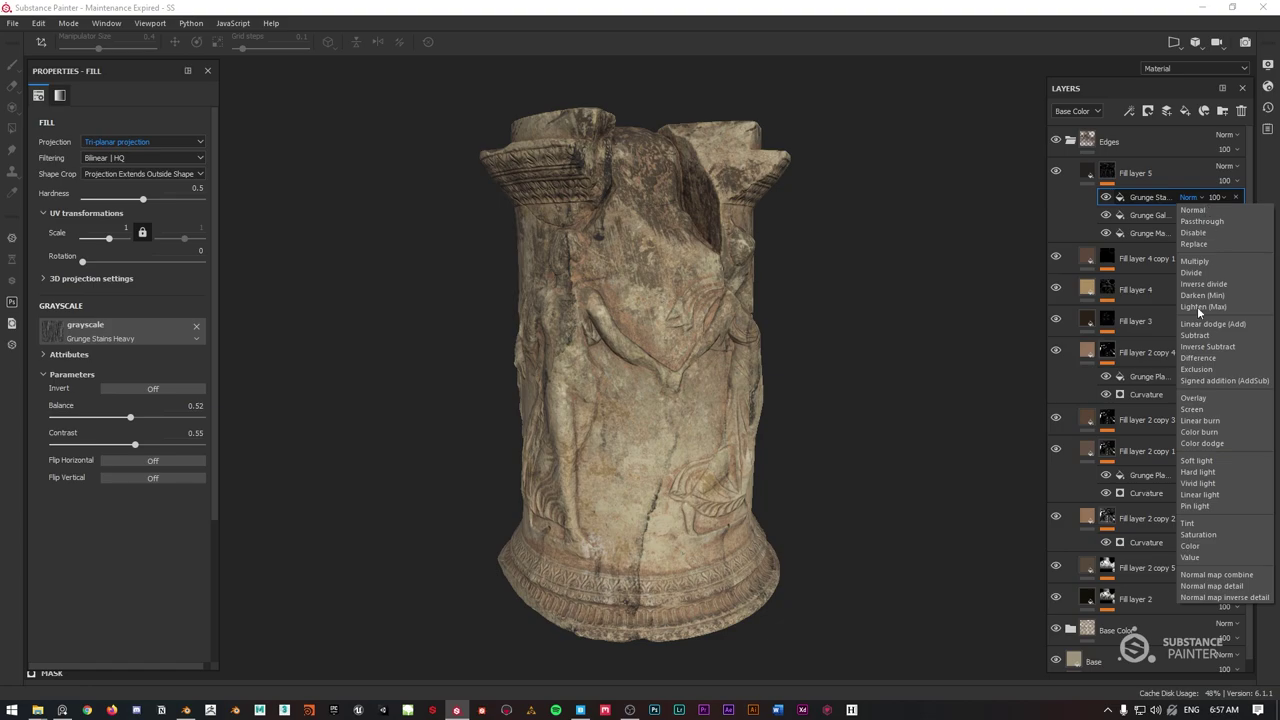
click(1199, 334)
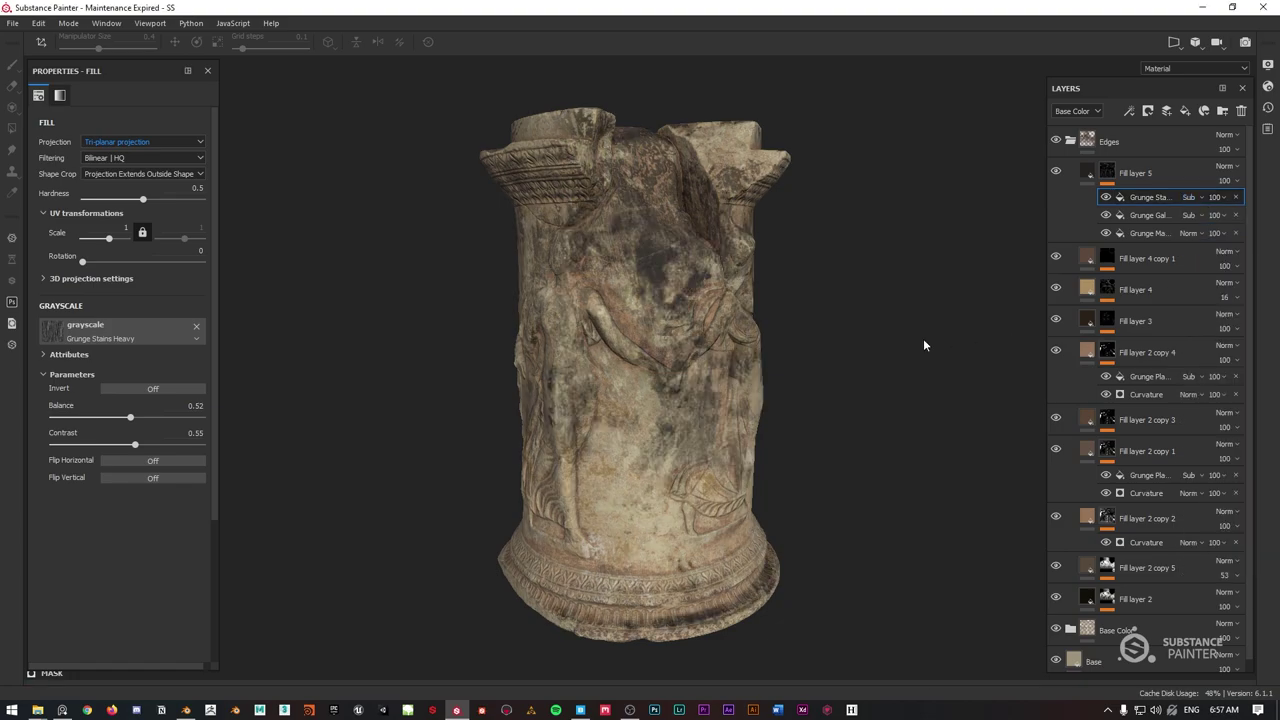
drag(142, 443, 177, 448)
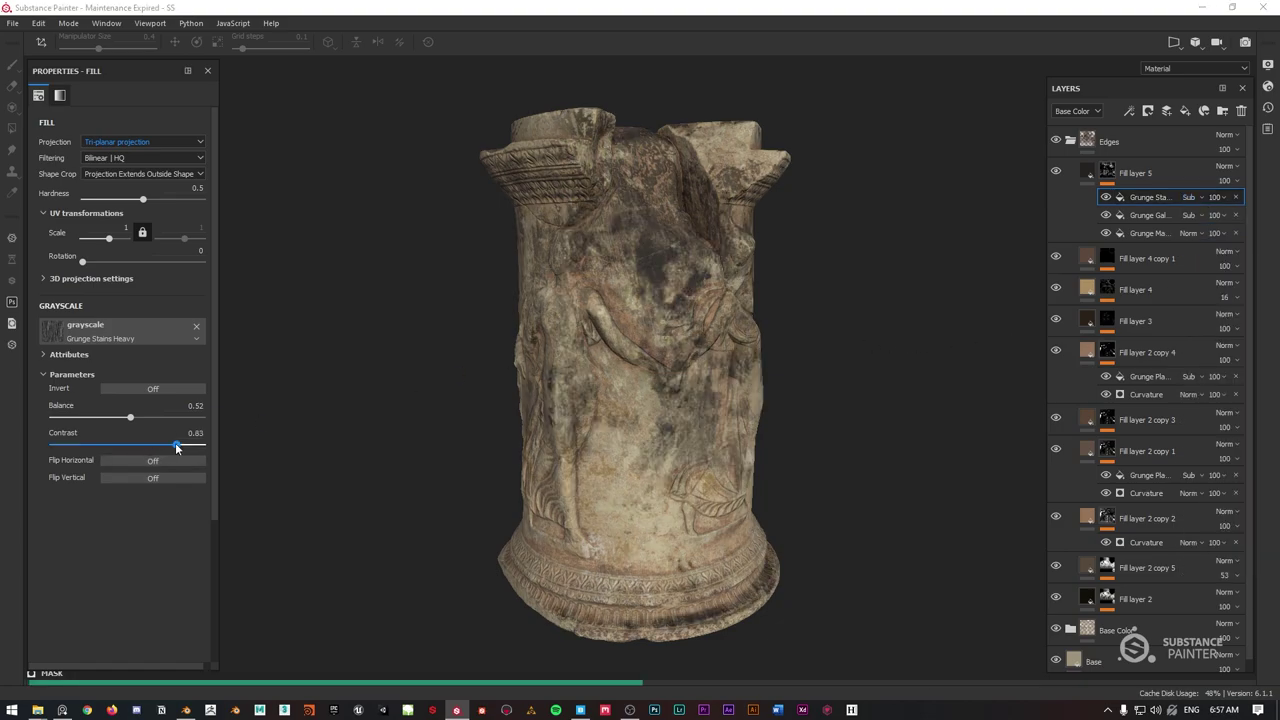
drag(168, 446, 155, 418)
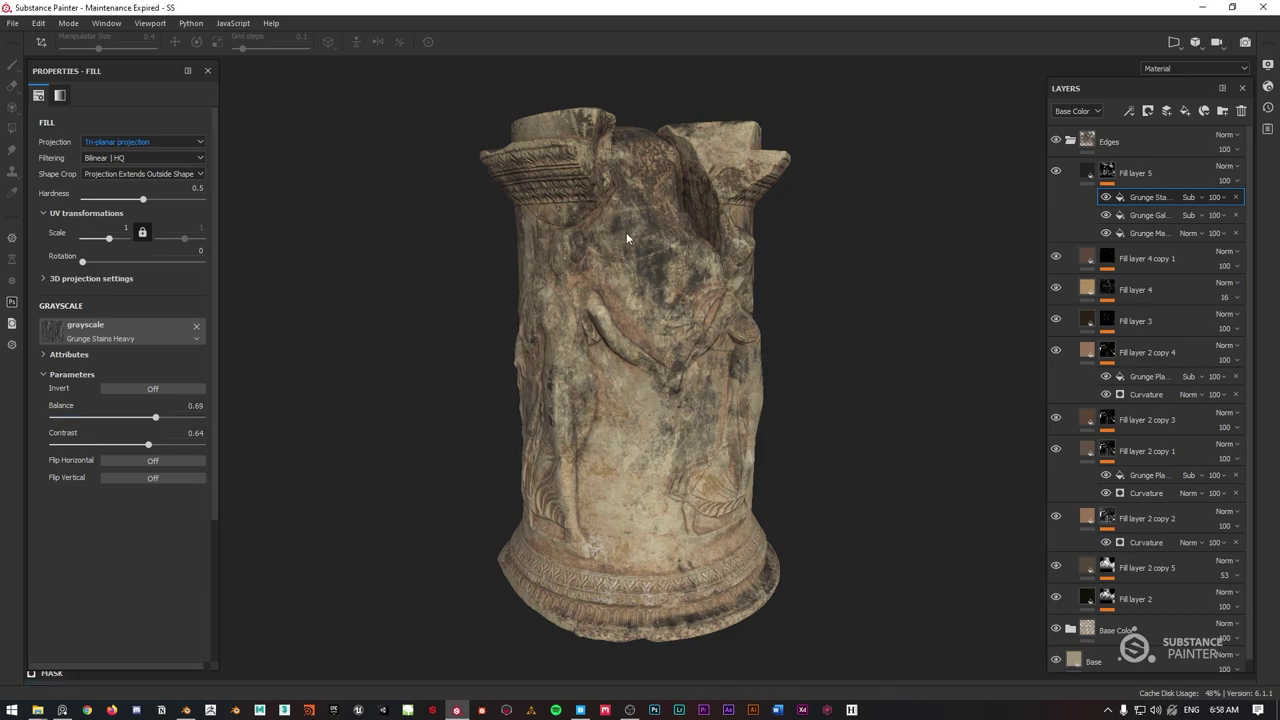
Replace Grunge Map 015 in Fill layer 5's mask with Grunge Dirt Large, using balance 0.48 and contrast 0.44.
alt+drag(595, 251, 621, 242)
shift+right_drag(660, 251, 582, 246)
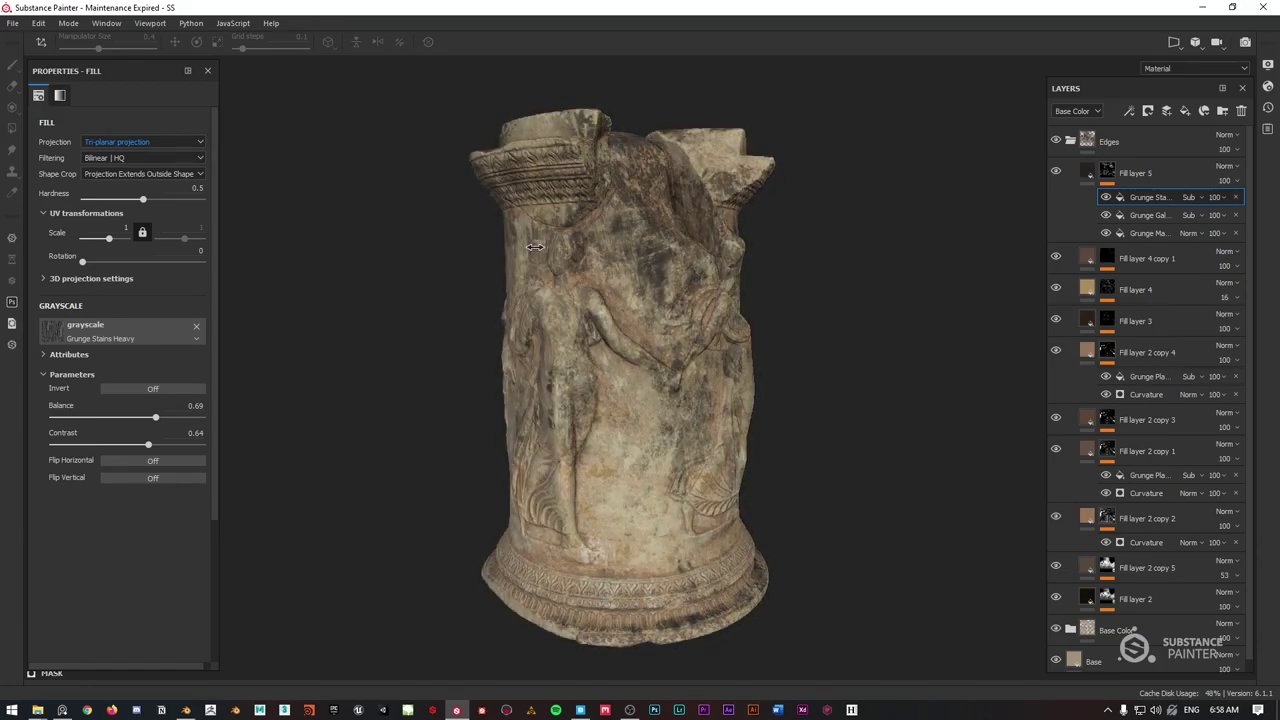
scroll(626, 245, down, 3)
scroll(679, 254, up, 2)
alt+drag(679, 254, 800, 235)
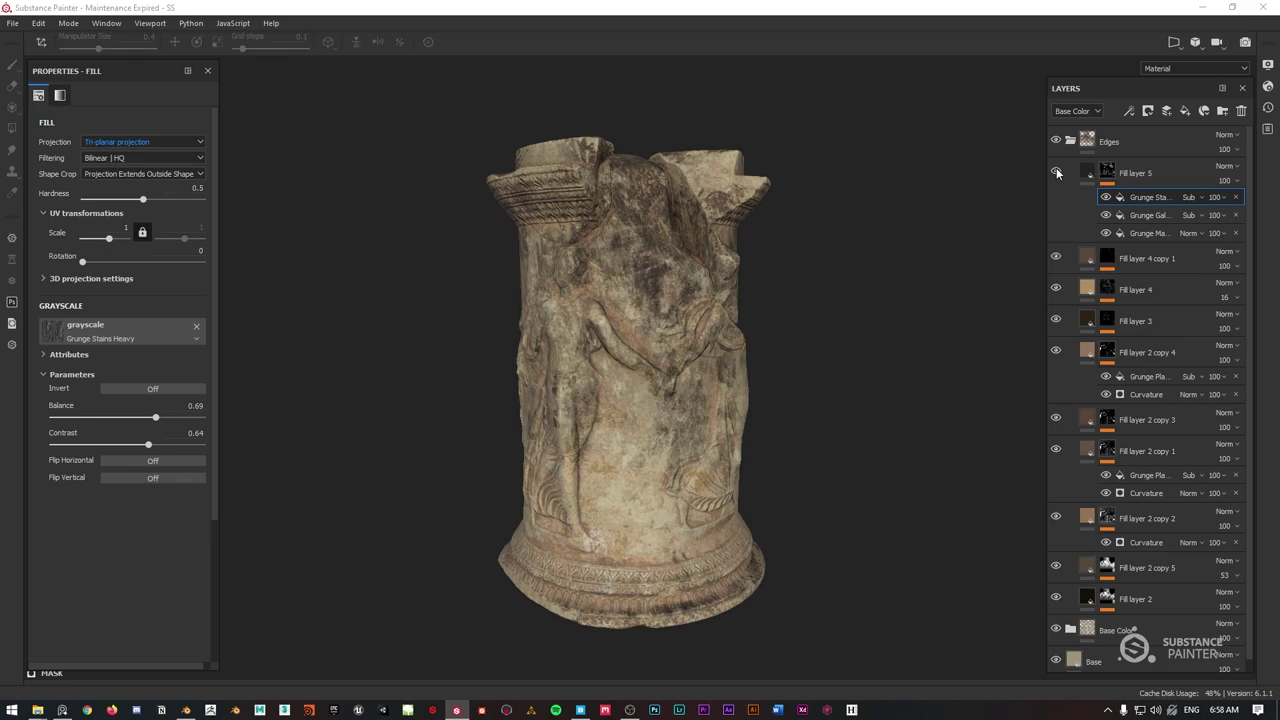
click(1127, 232)
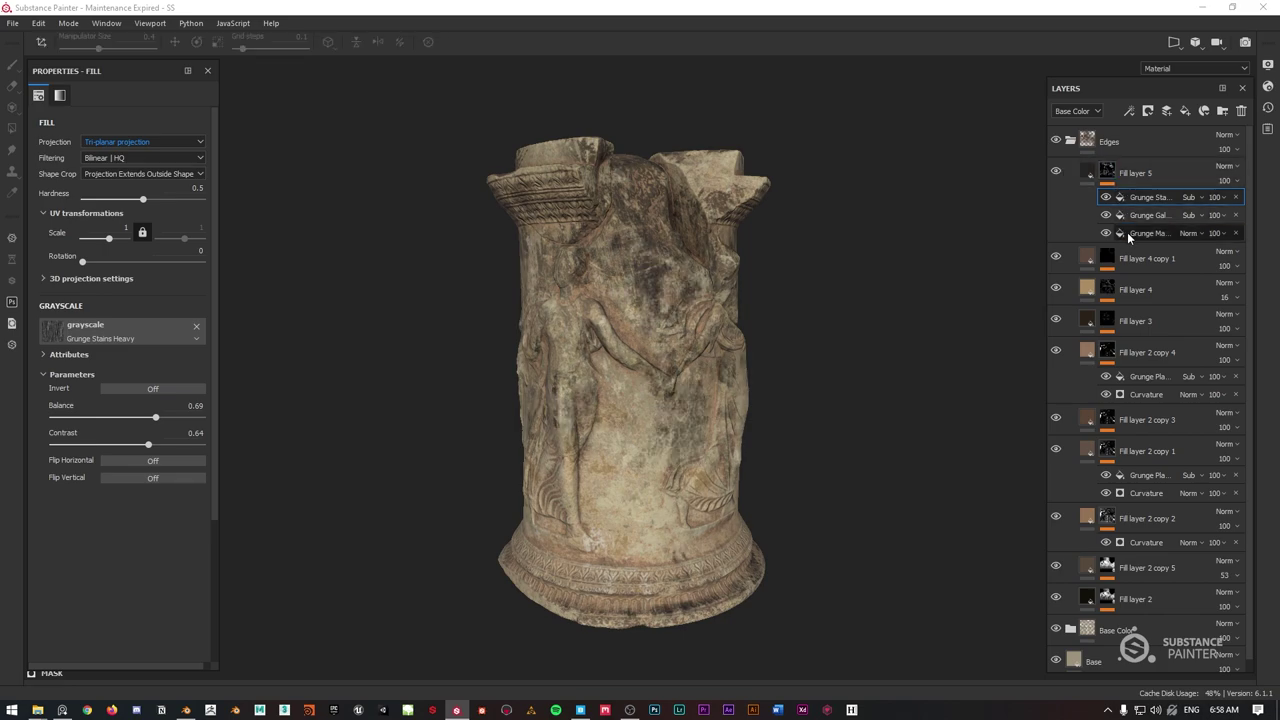
click(122, 328)
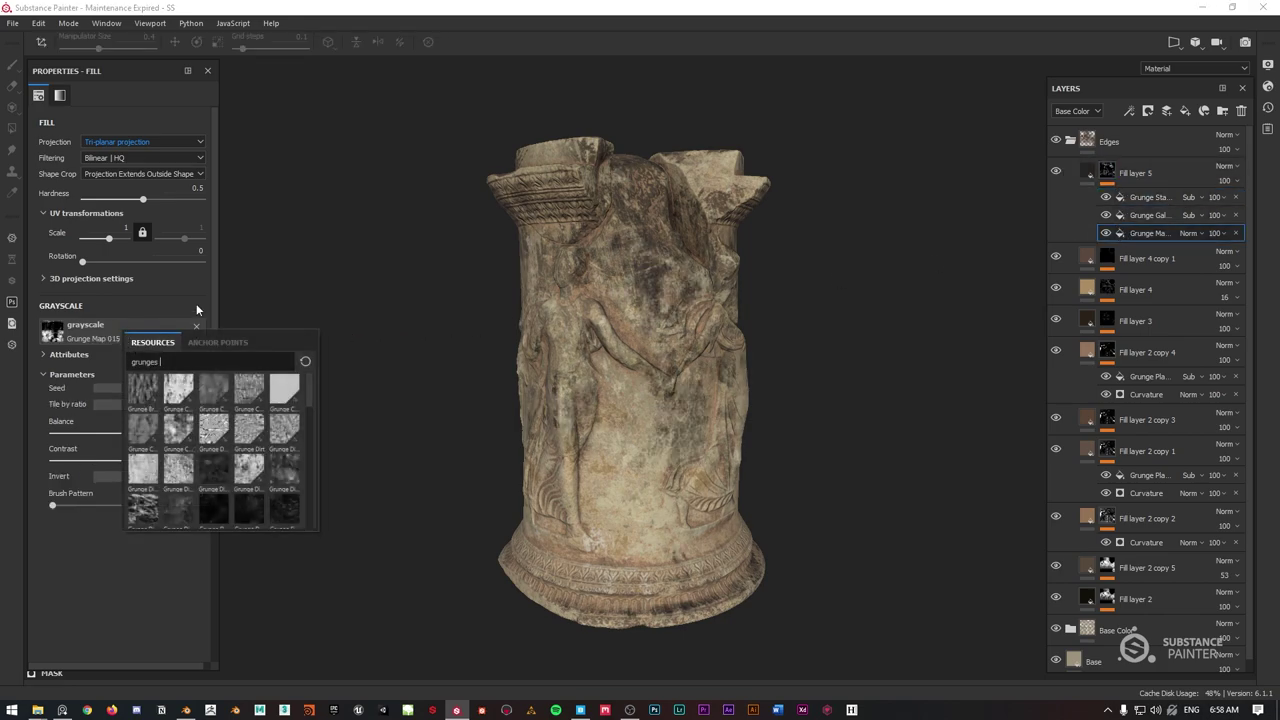
click(170, 476)
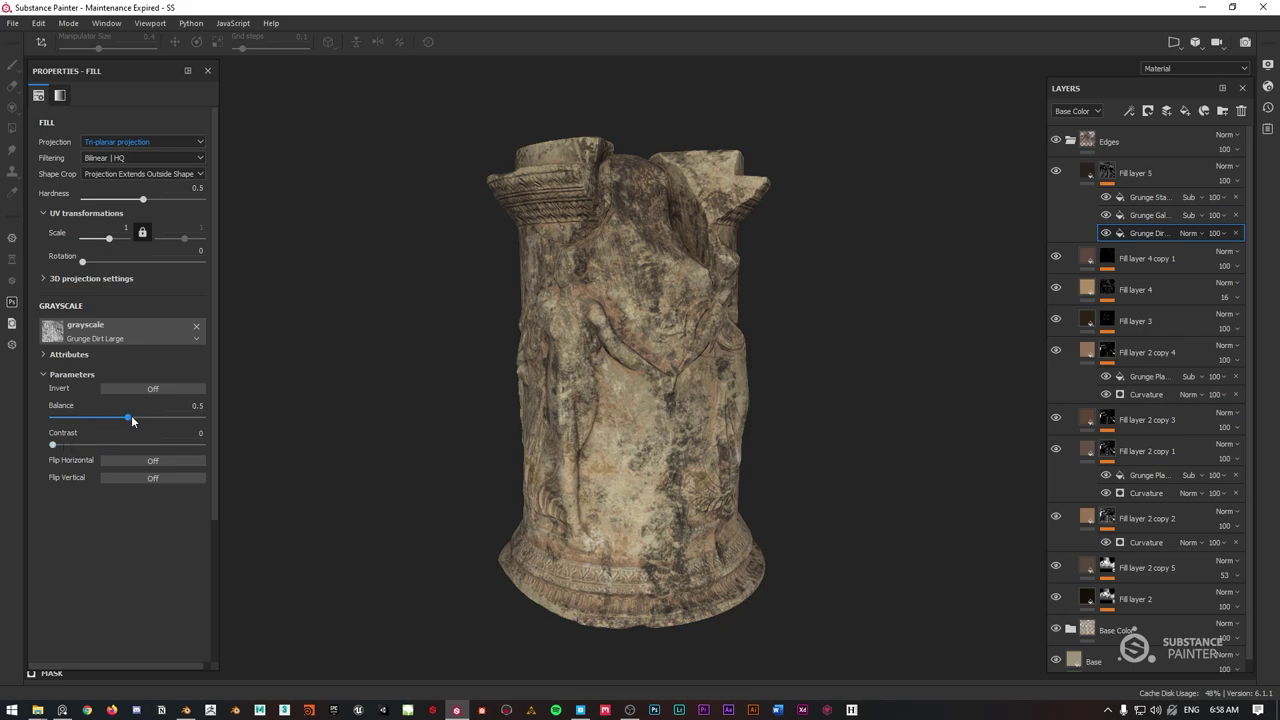
drag(129, 417, 155, 447)
click(85, 332)
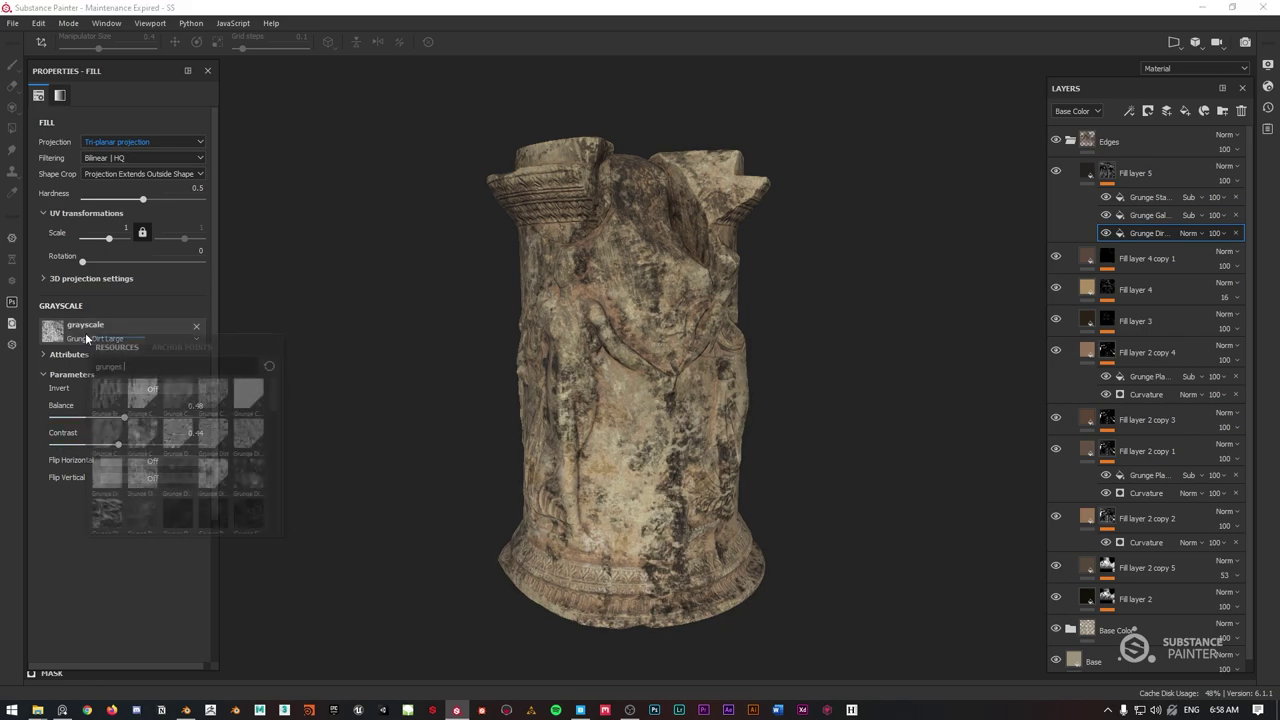
click(1104, 175)
right_click(1104, 175)
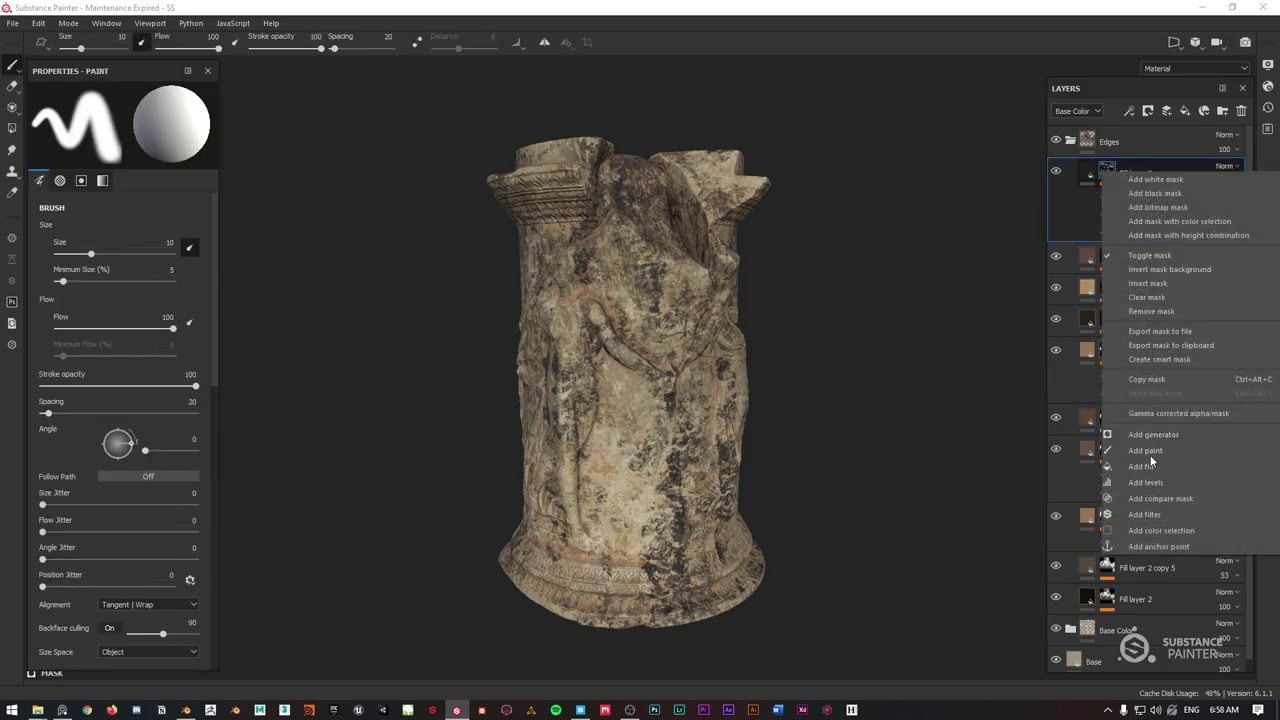
click(1150, 452)
click(1236, 197)
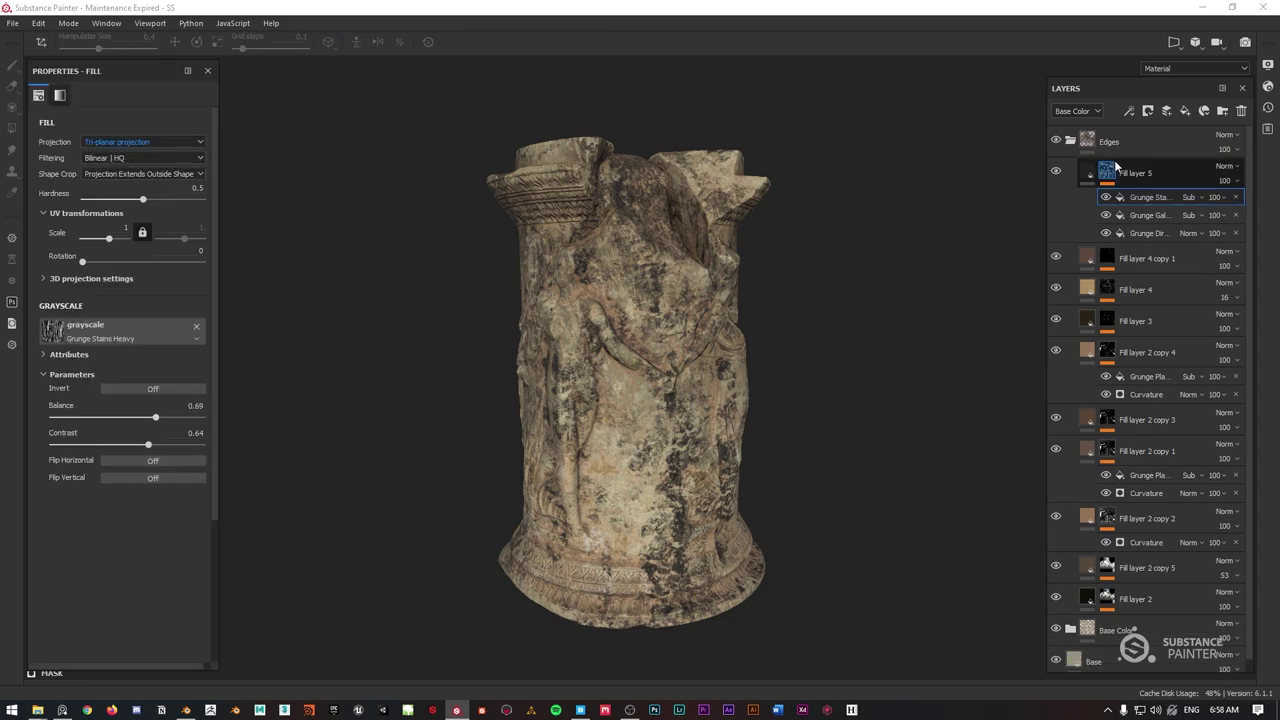
Add a Position generator to Fill layer 5's mask, place it directly above the Grunge Dirt fill, and blend it with Multiply.
right_click(1106, 168)
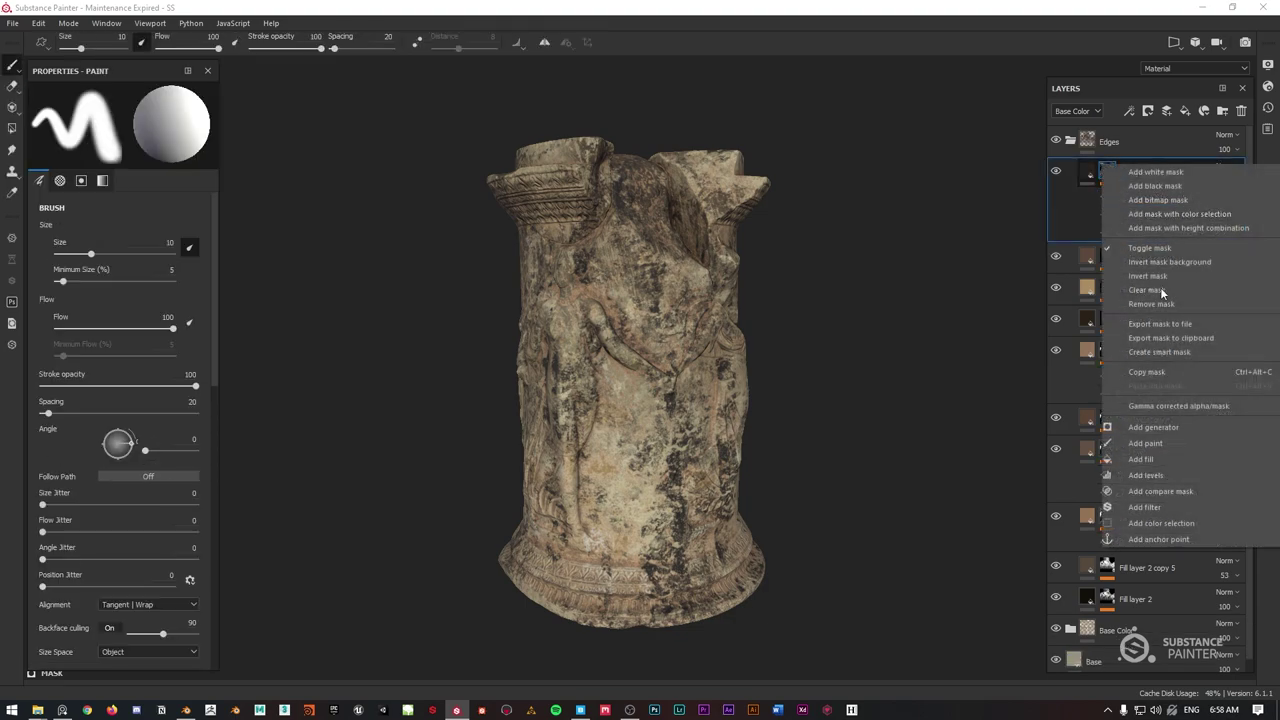
click(1145, 427)
click(167, 118)
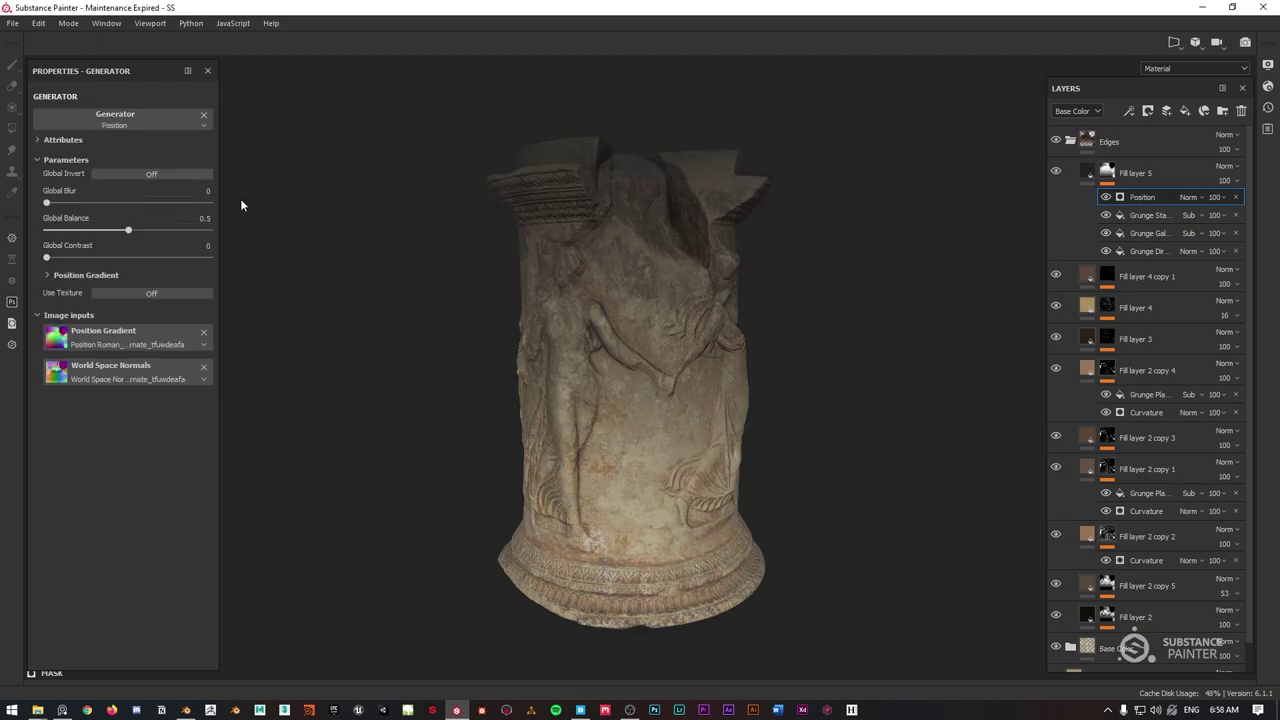
drag(1142, 197, 1188, 236)
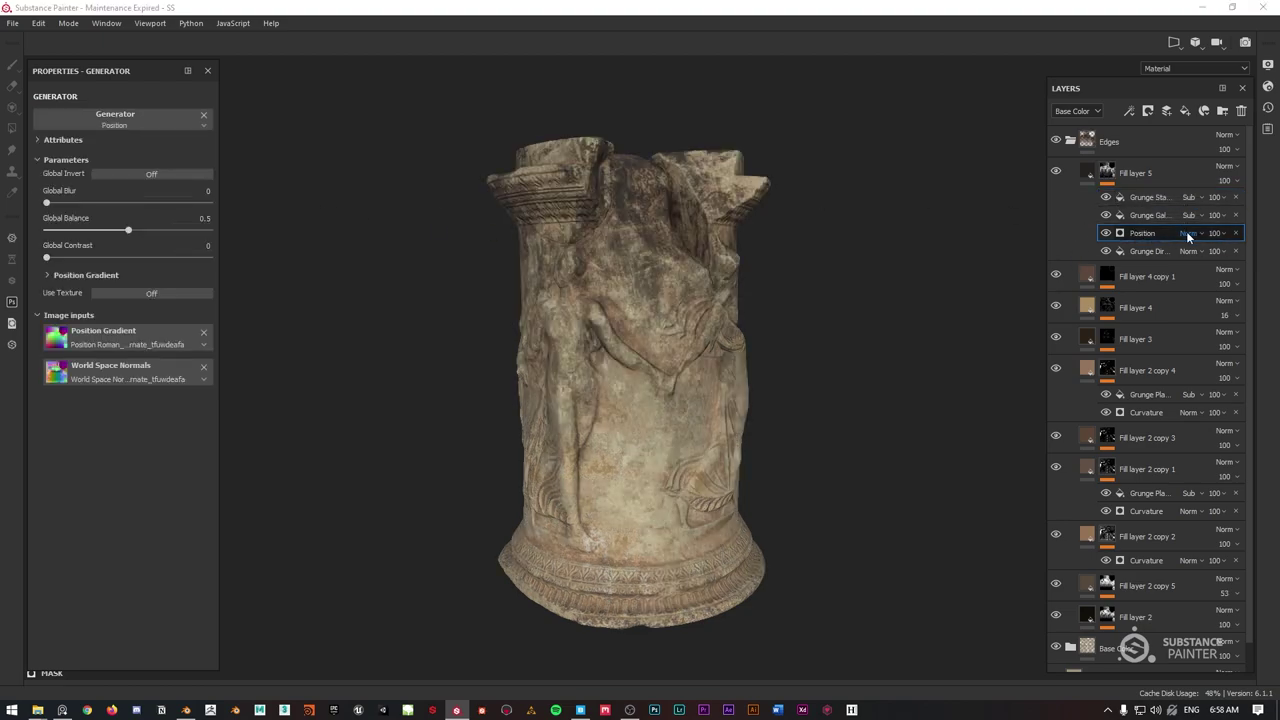
click(1202, 237)
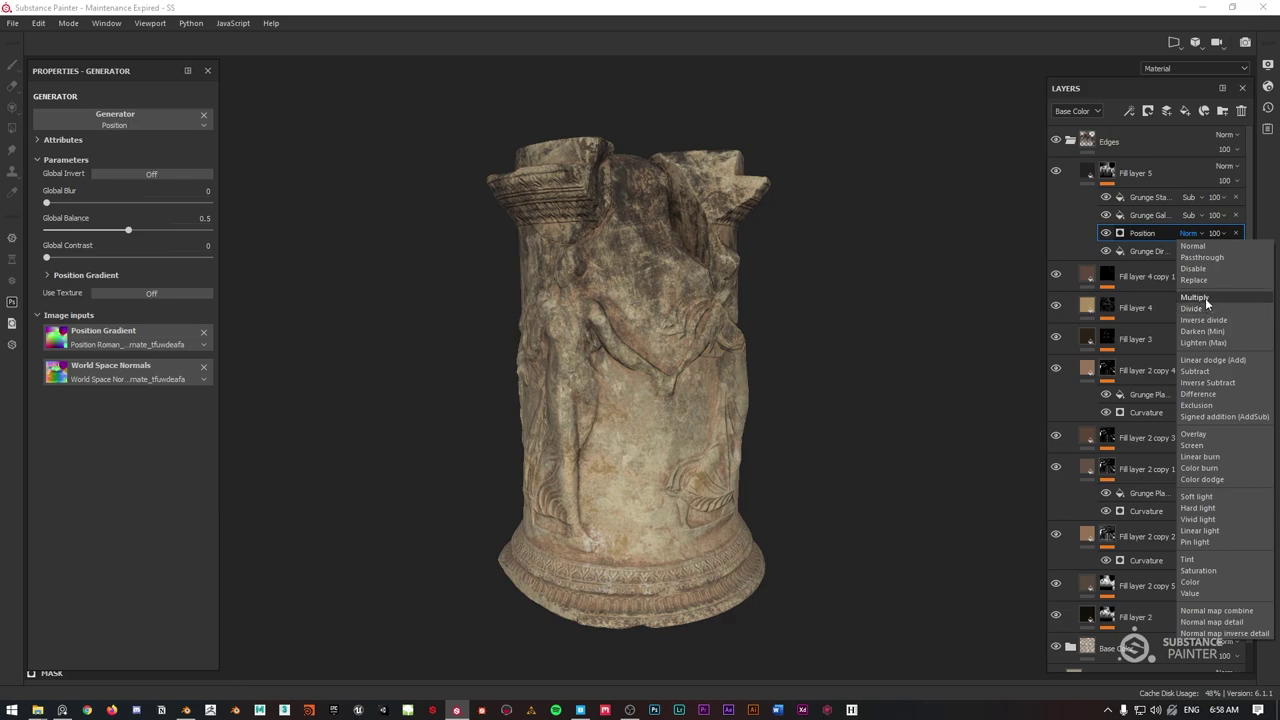
click(1207, 304)
Compare the column with and without the Position generator, Fill layer 5 itself, and its two subtracted grunge fills.
click(1106, 233)
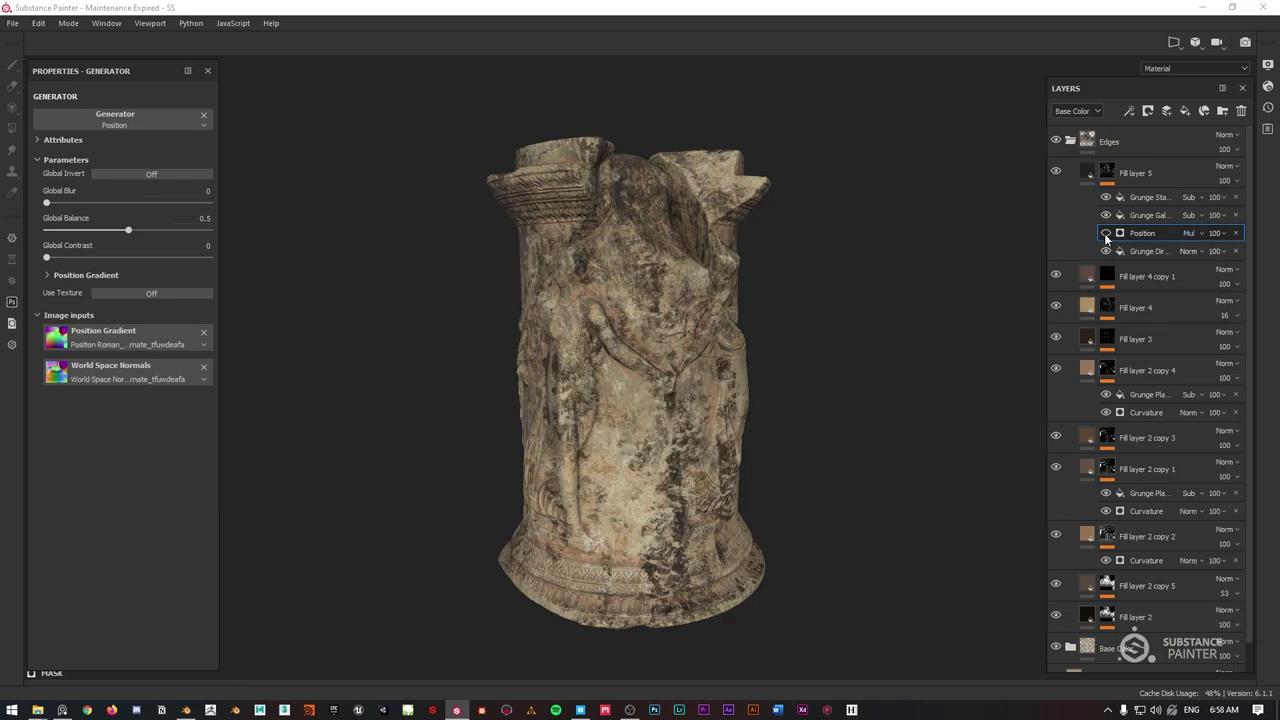
click(1106, 233)
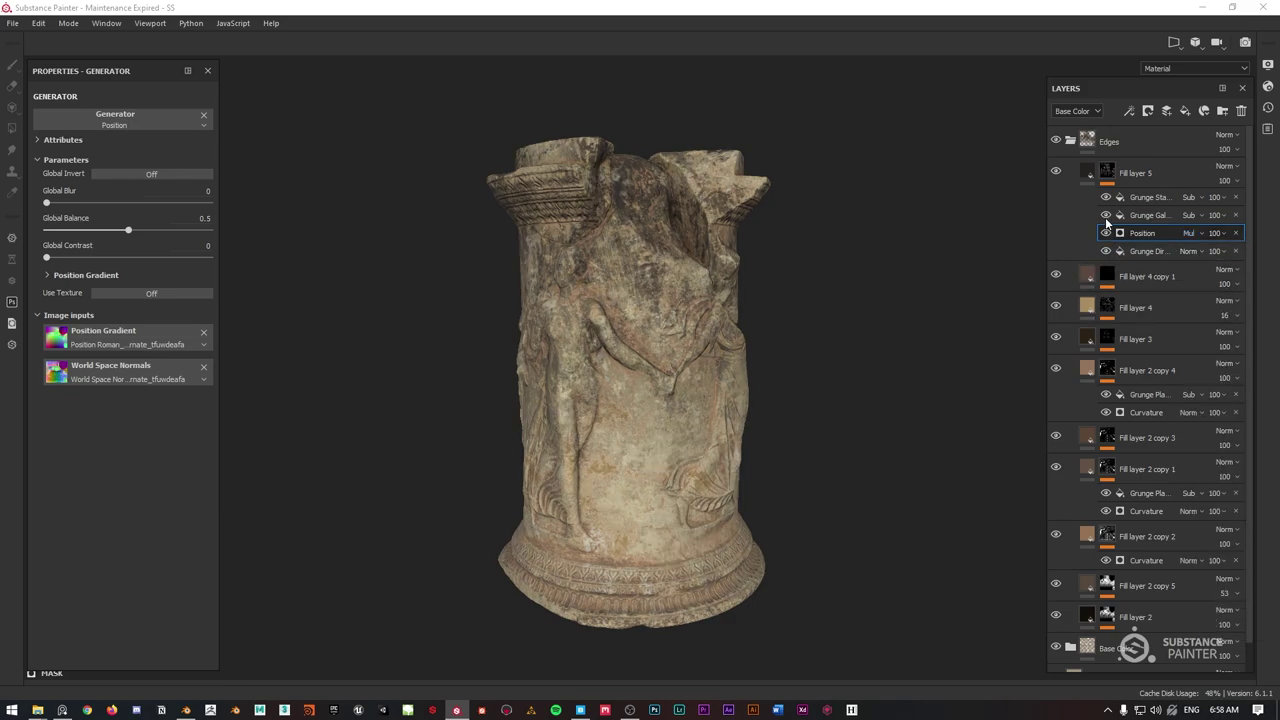
click(1057, 172)
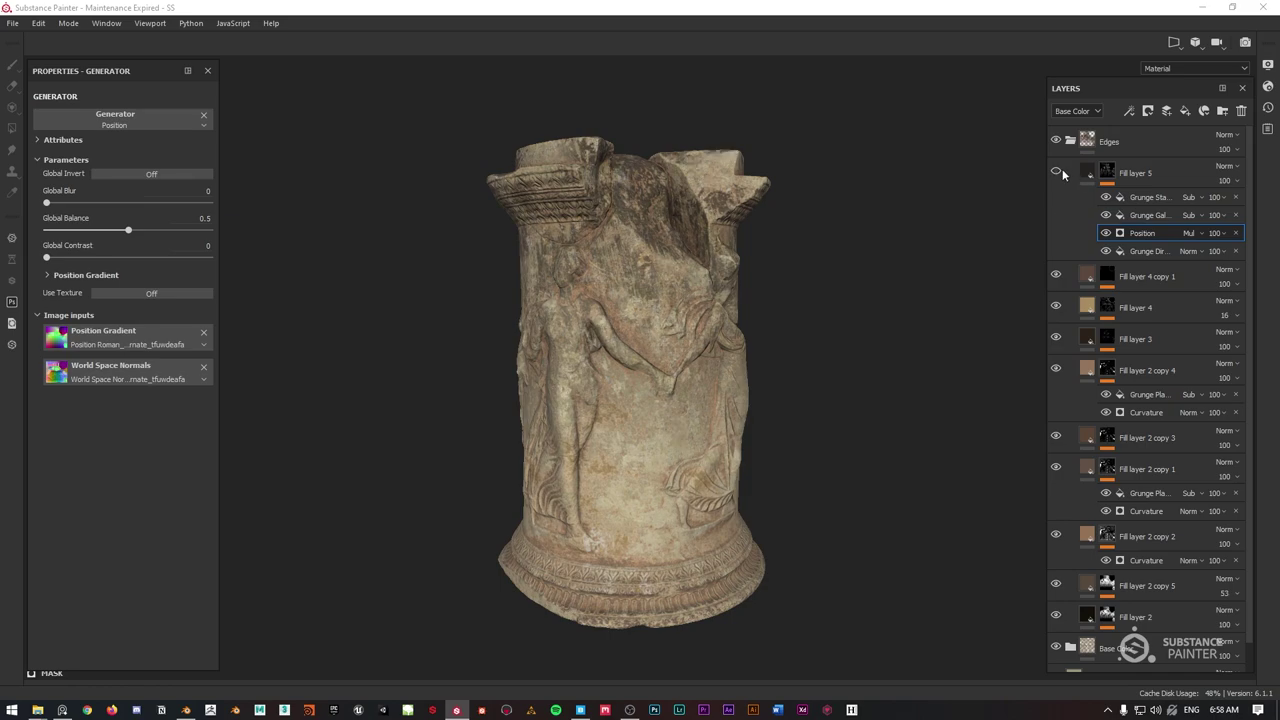
click(1057, 172)
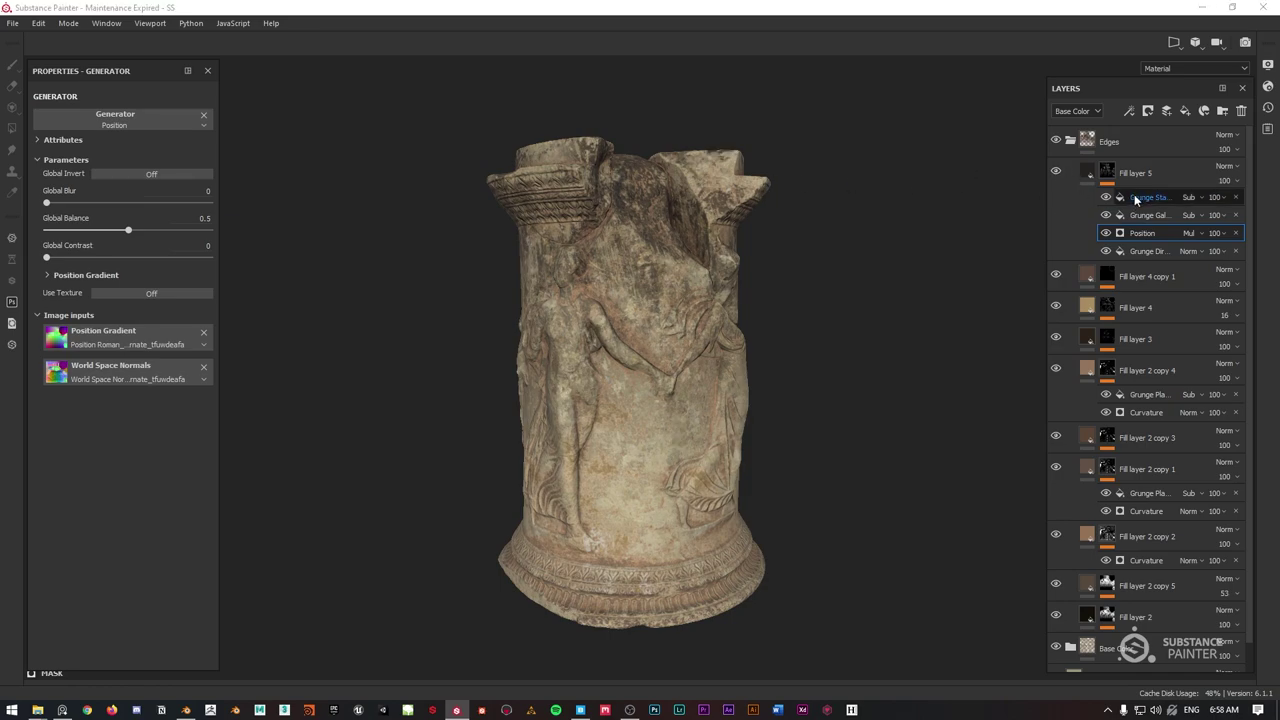
click(1106, 217)
click(1106, 217)
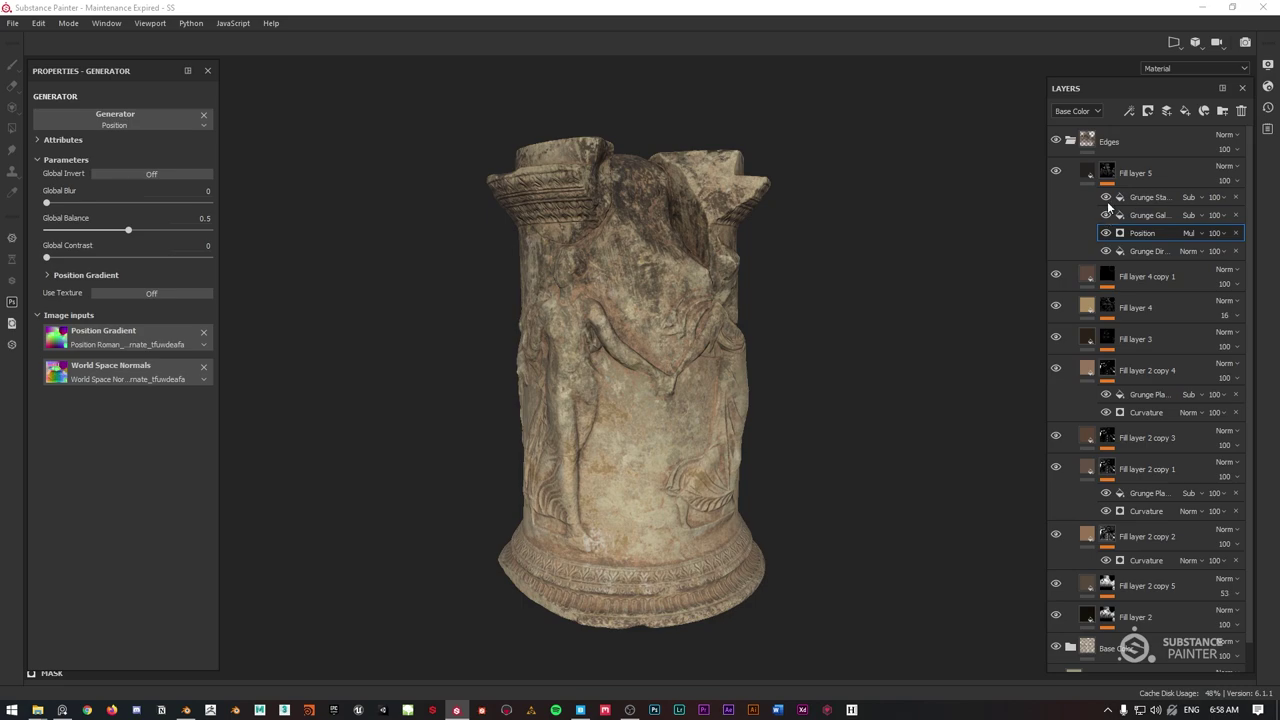
click(1106, 197)
click(1106, 197)
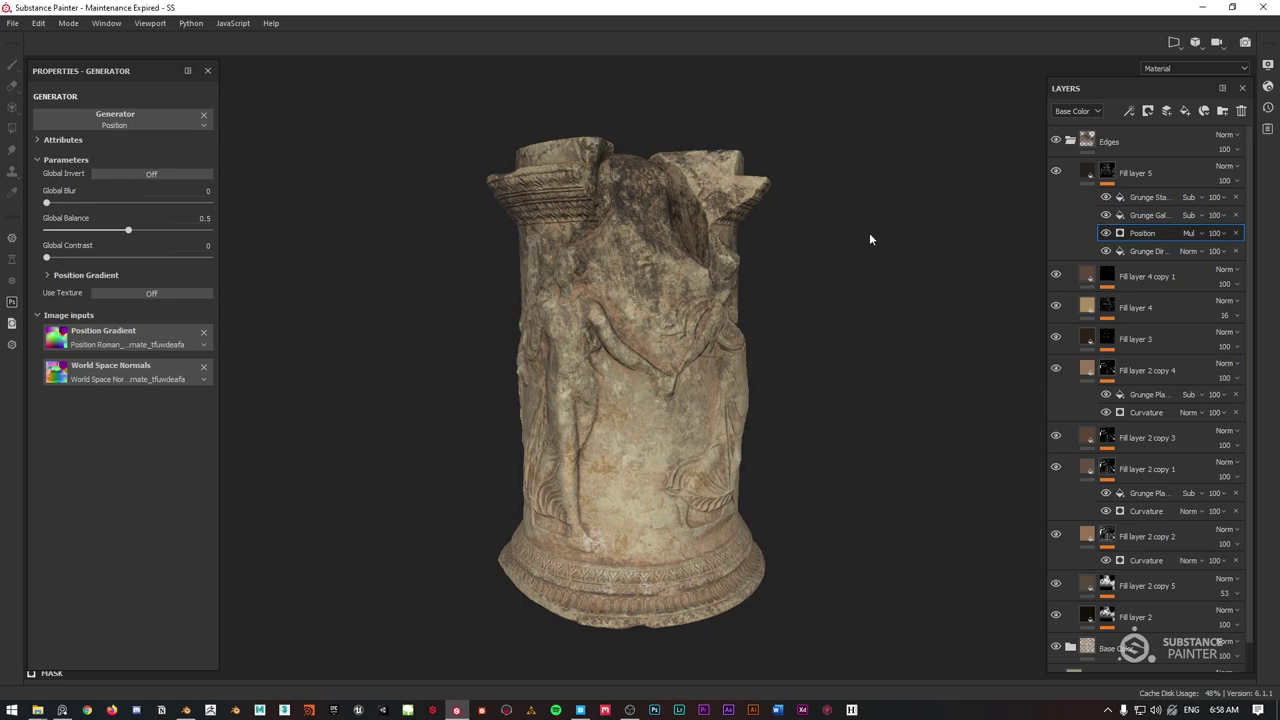
mouse_move(854, 236)
alt+mouse_down()
mouse_move(760, 210)
mouse_move(769, 229)
mouse_move(830, 229)
alt+mouse_up()
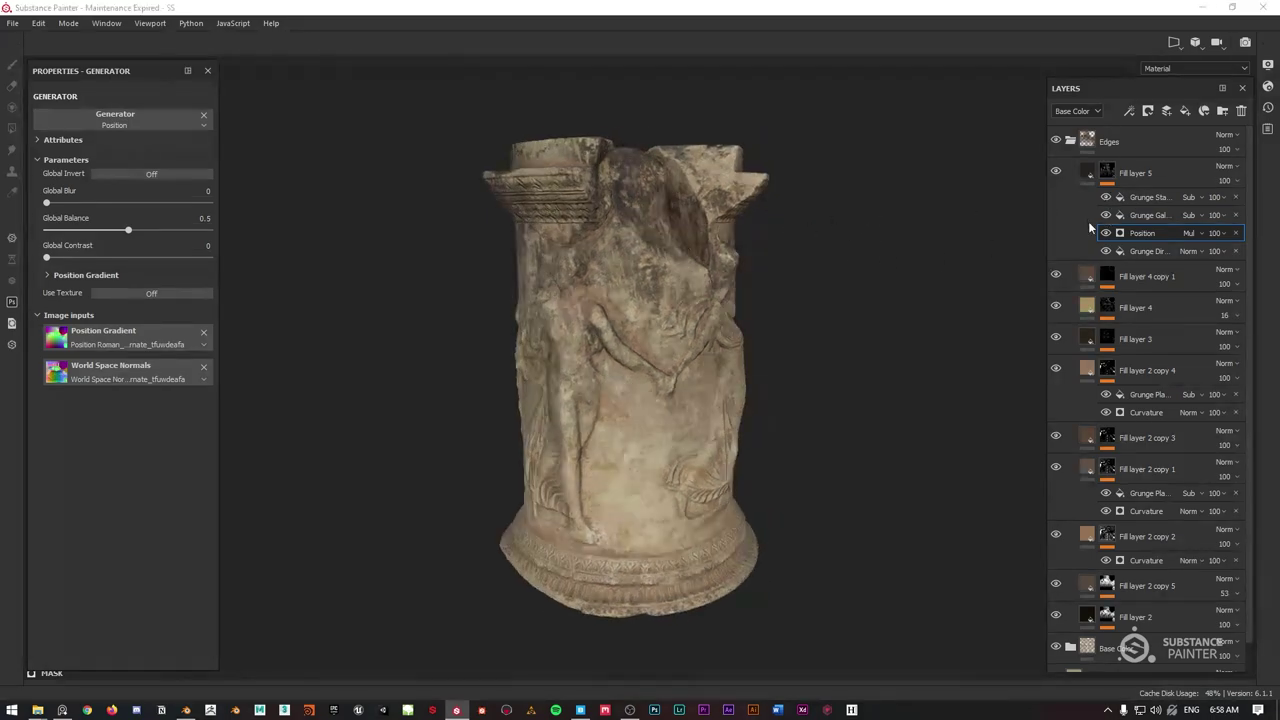
Replace Grunge Dirt Large in Fill layer 5's mask with Grunge Stains Spots, using balance 0.9 and contrast 0.78.
click(1137, 251)
click(52, 333)
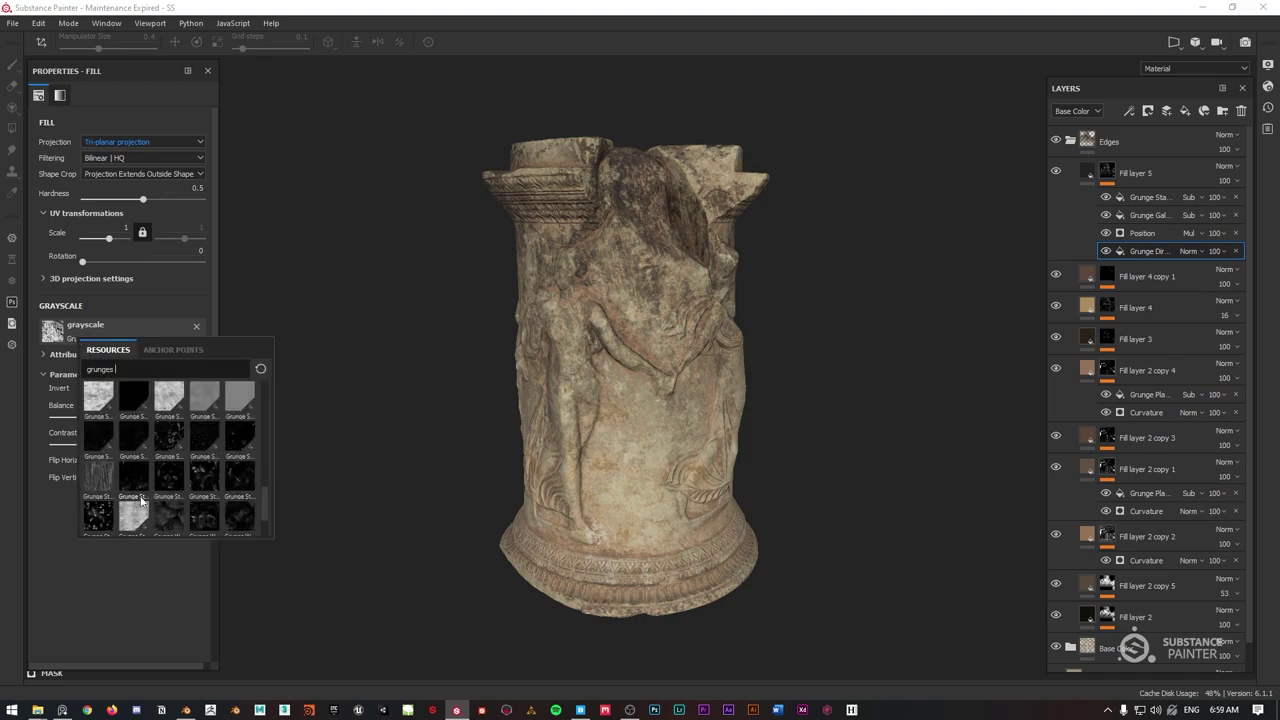
click(140, 499)
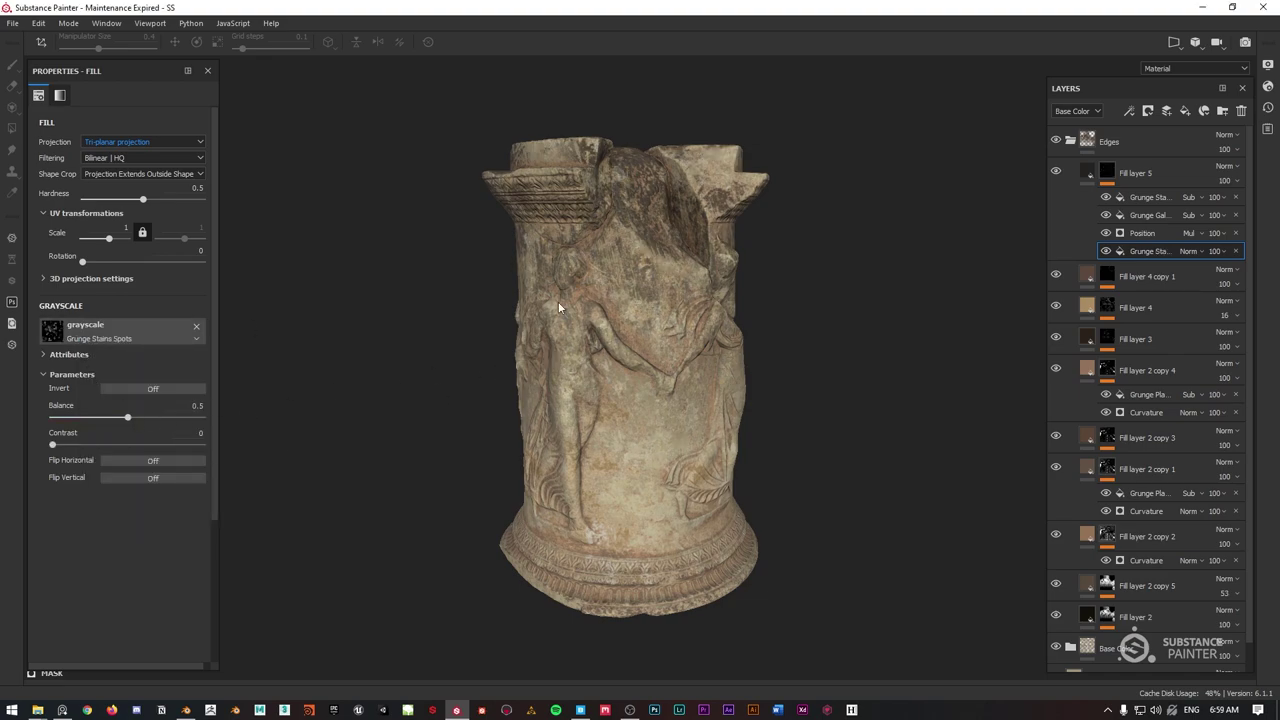
drag(130, 444, 186, 415)
alt+drag(713, 282, 680, 270)
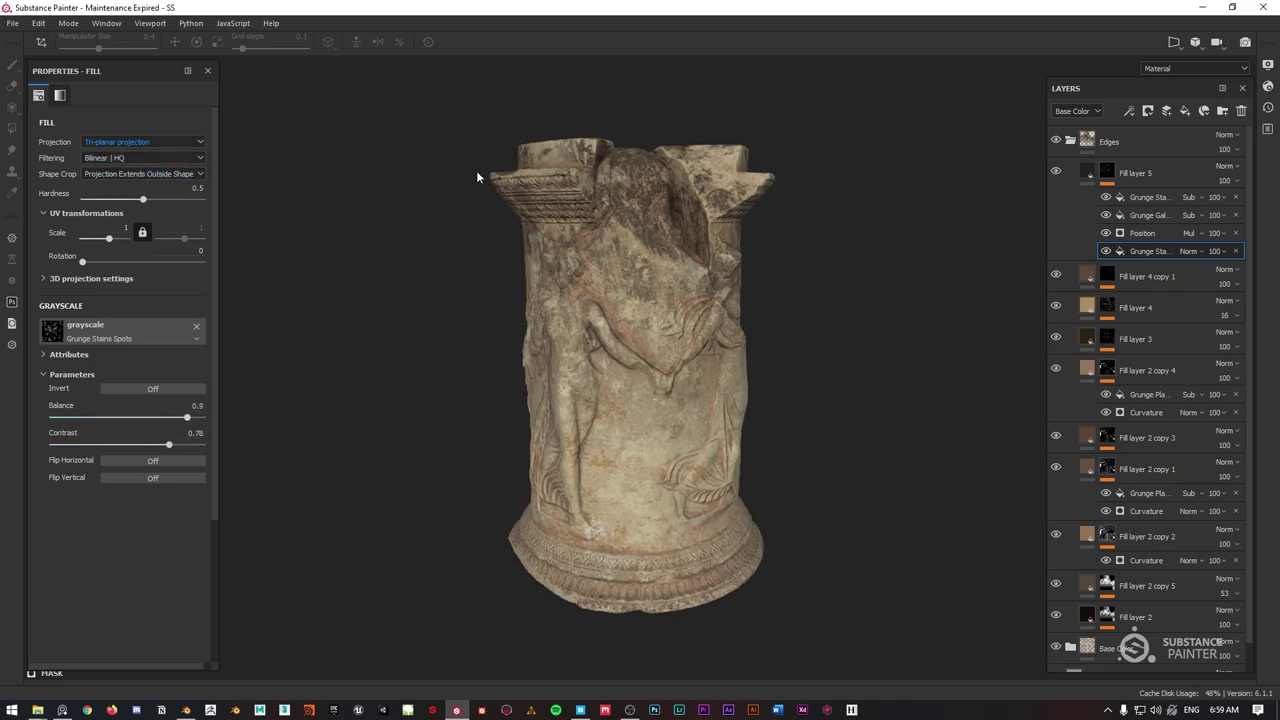
Show the 3D projection manipulator for the Grunge Stains Spots fill.
click(41, 42)
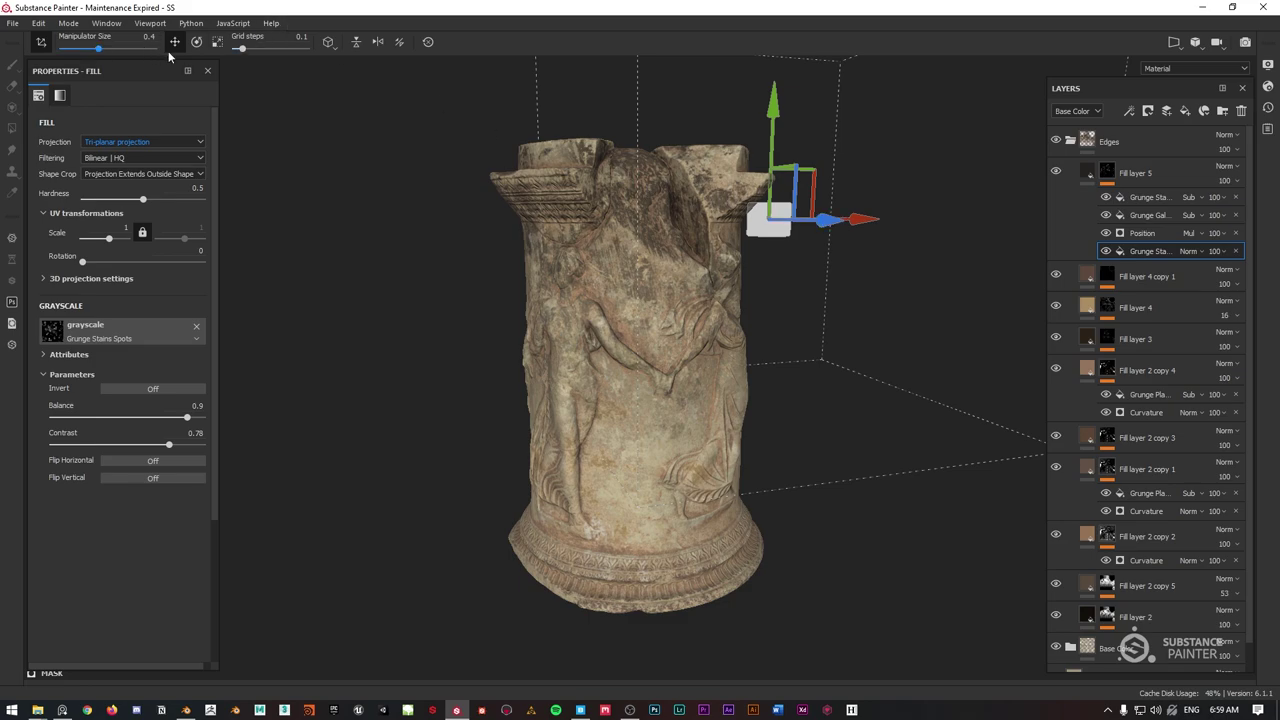
alt+drag(589, 146, 561, 133)
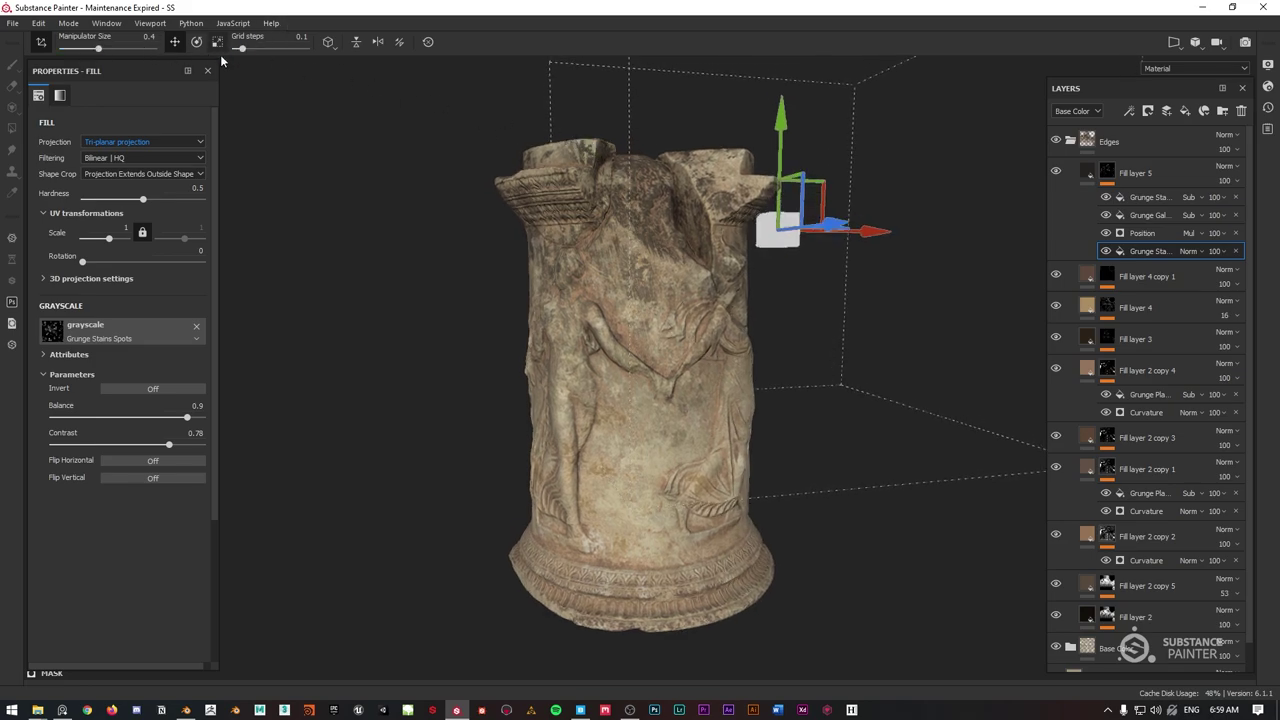
click(149, 37)
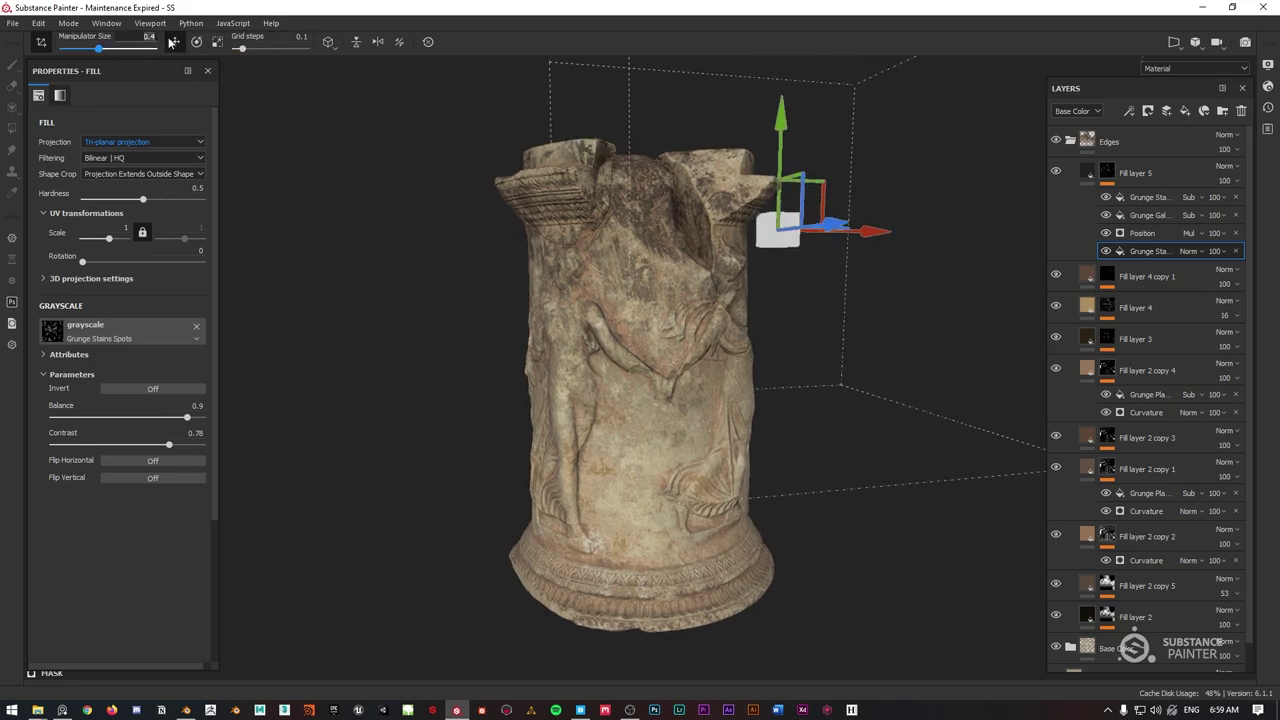
text(0.01)
key(Return)
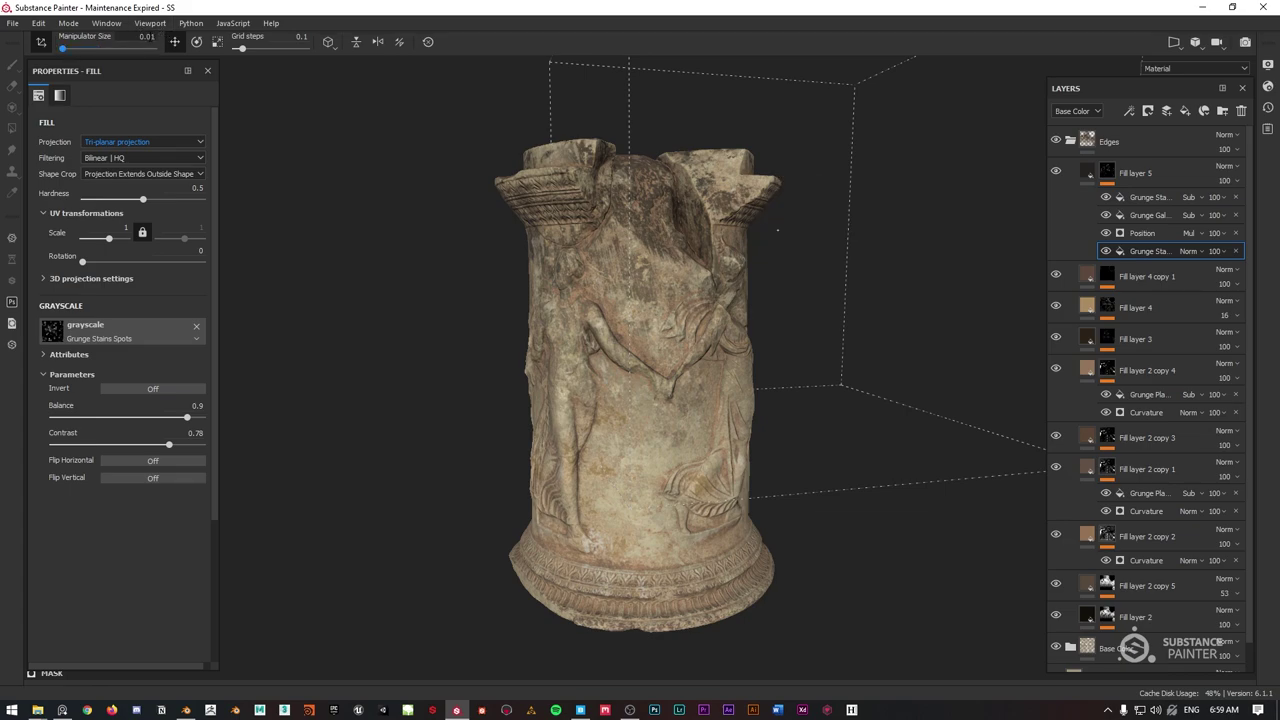
click(159, 40)
text(0.4)
key(Return)
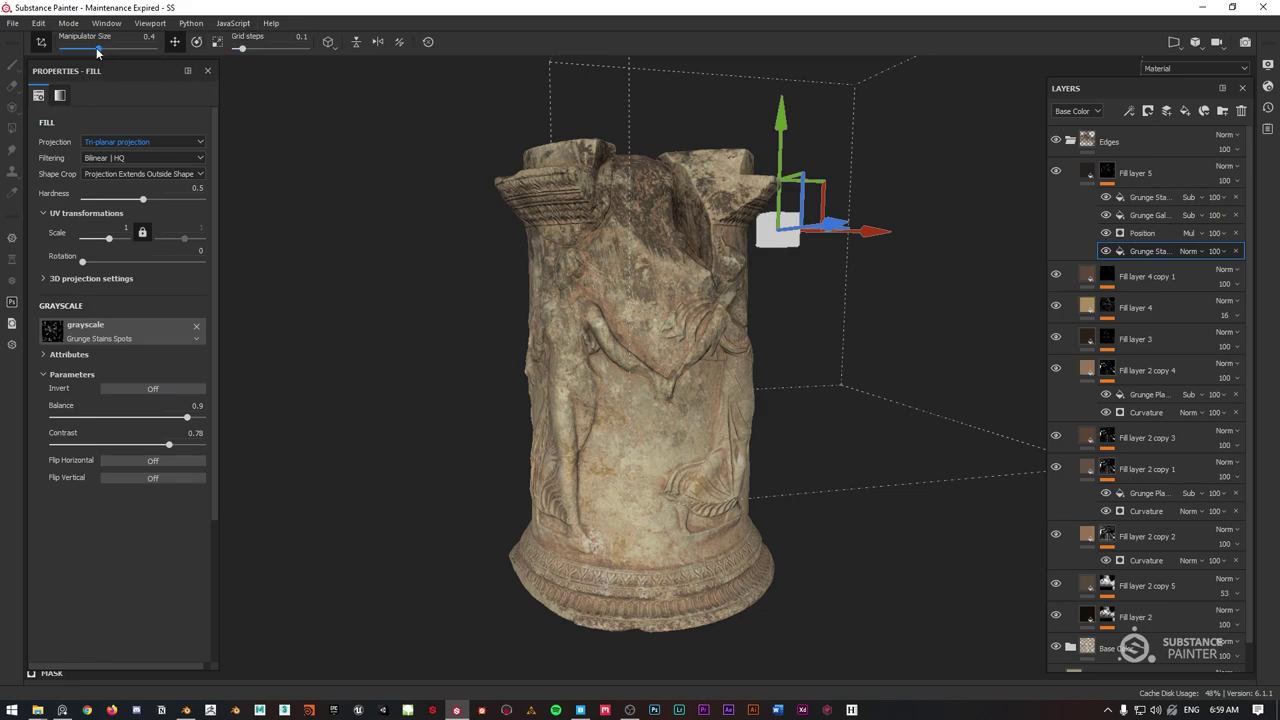
Shift the Grunge Stains Spots projection along its red axis toward the column.
drag(868, 232, 783, 230)
mouse_move(787, 295)
alt+mouse_down()
mouse_move(891, 320)
mouse_move(766, 293)
alt+mouse_up()
key(alt+Tab)
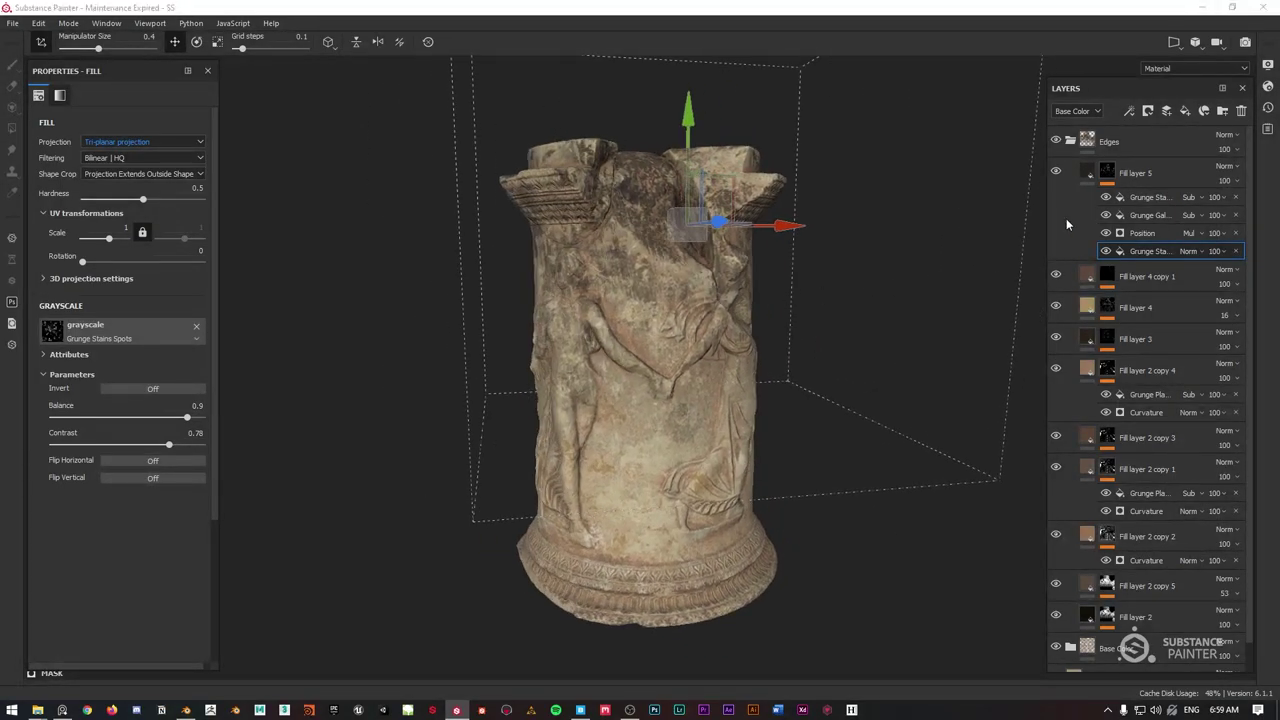
Hide the projection manipulator and compare the column with and without Fill layer 5 and its two subtracted grunge fills.
click(1060, 170)
click(1060, 170)
click(1060, 170)
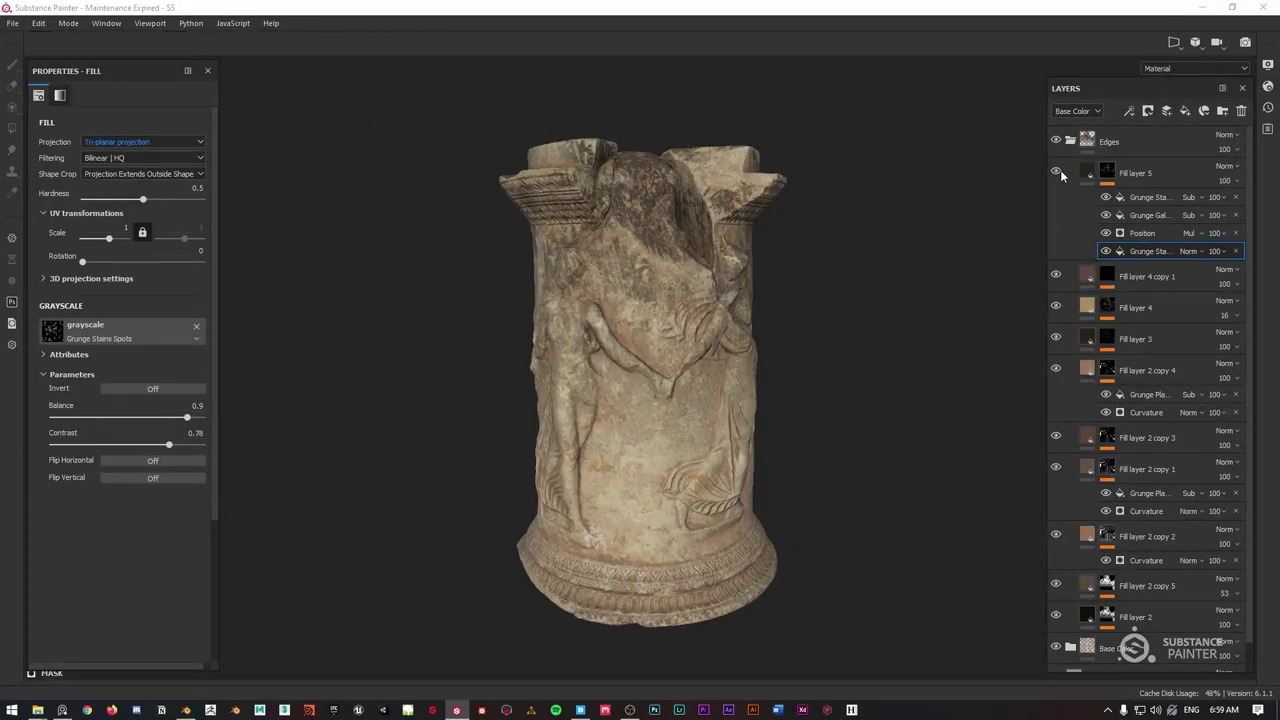
click(1060, 170)
click(46, 42)
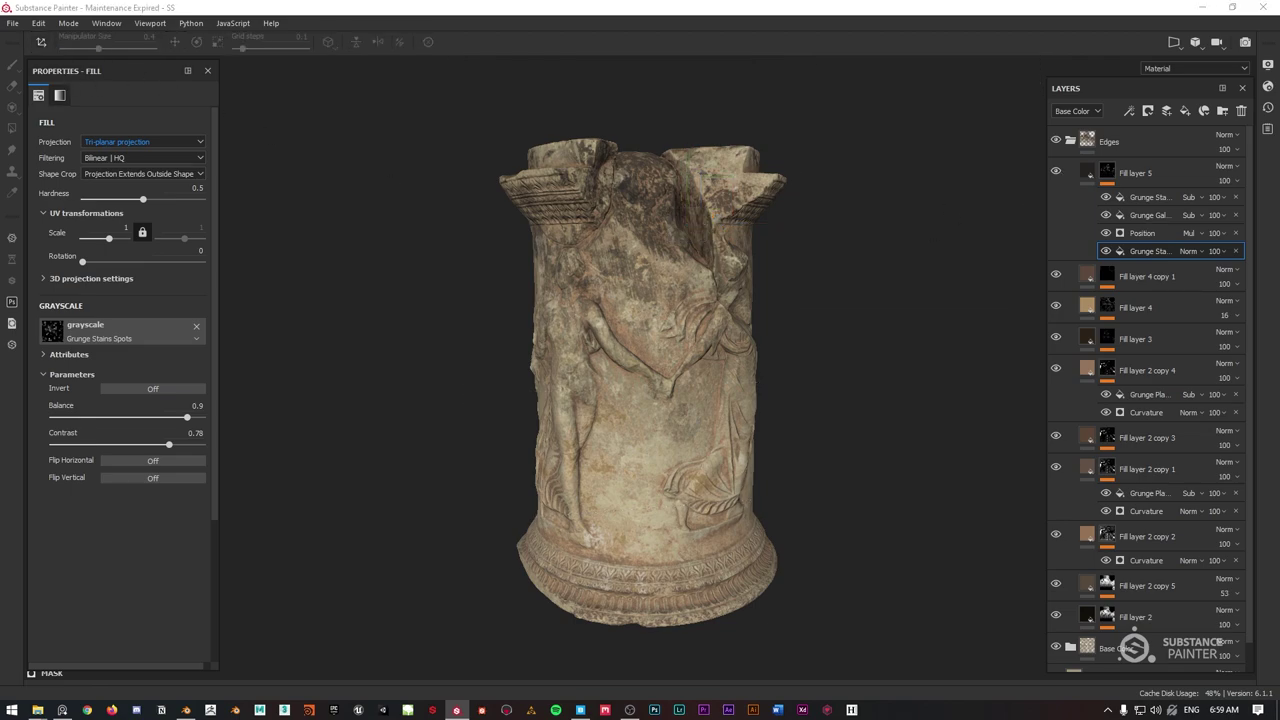
click(1106, 215)
click(1106, 215)
click(1110, 197)
click(1110, 197)
click(1110, 197)
click(1110, 197)
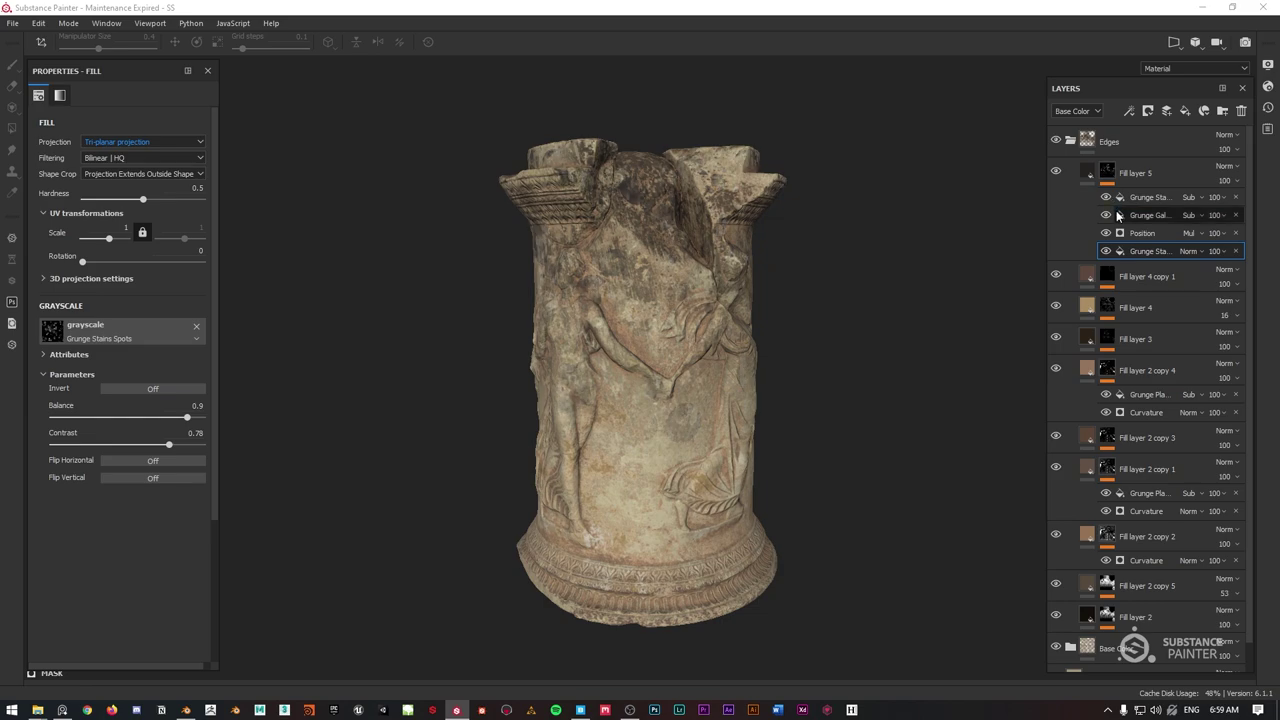
Set the Grunge Stains Heavy fill in Fill layer 5's mask to balance 0.67 and contrast 0.89.
click(1136, 200)
drag(148, 445, 117, 421)
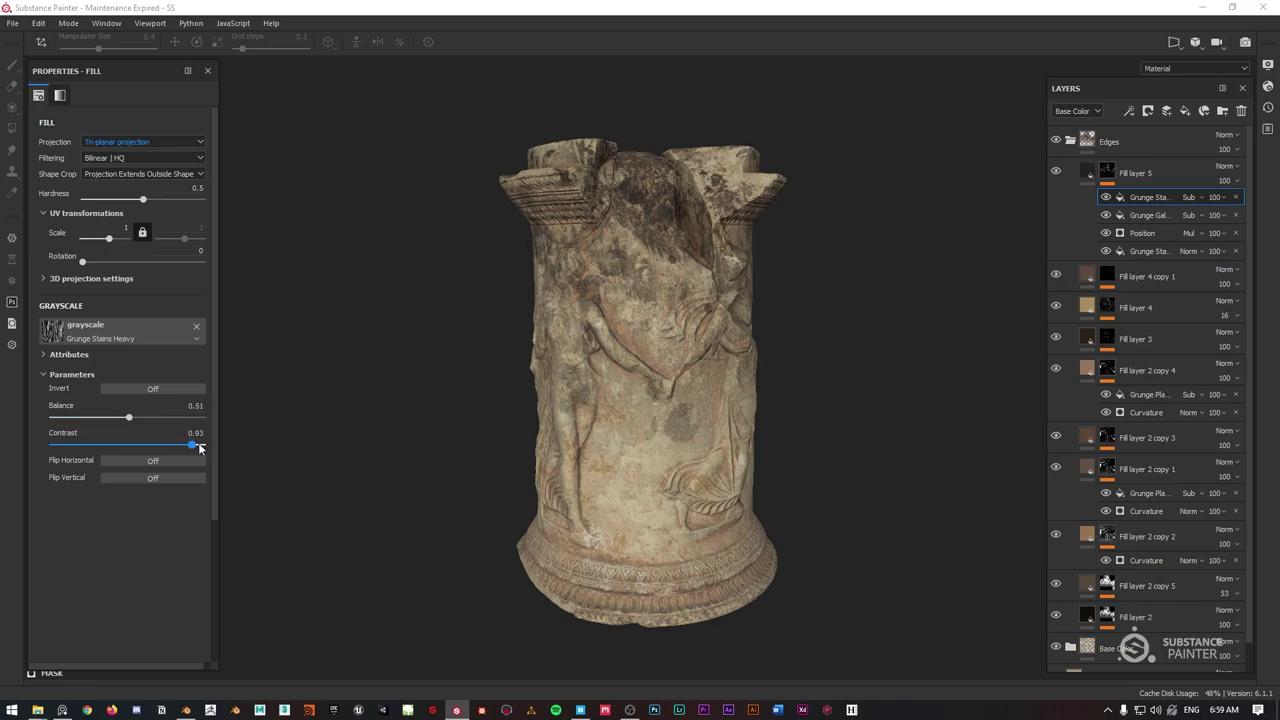
drag(200, 448, 205, 449)
drag(132, 418, 152, 418)
alt+drag(738, 253, 786, 209)
scroll(676, 245, up, 1)
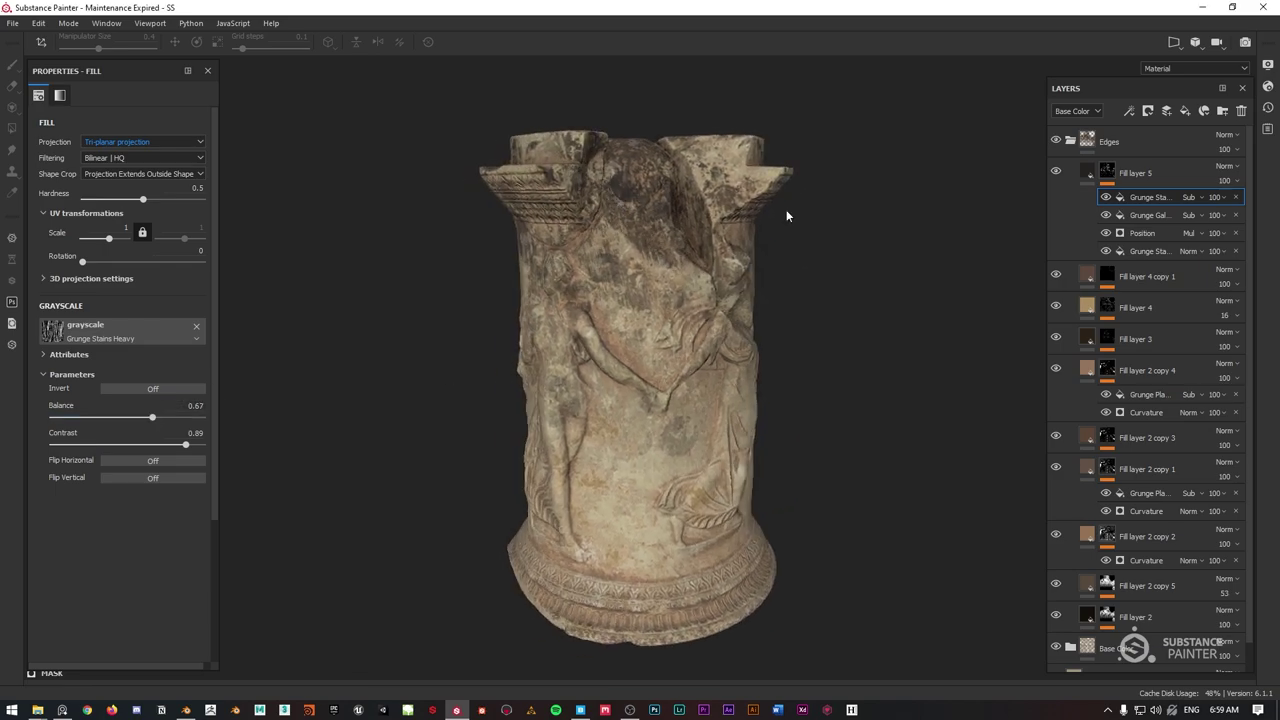
Set the balance of the Grunge Stains Spots fill in Fill layer 5's mask to 0.7.
click(1148, 251)
mouse_move(181, 418)
mouse_down()
mouse_move(144, 420)
mouse_move(157, 420)
mouse_up()
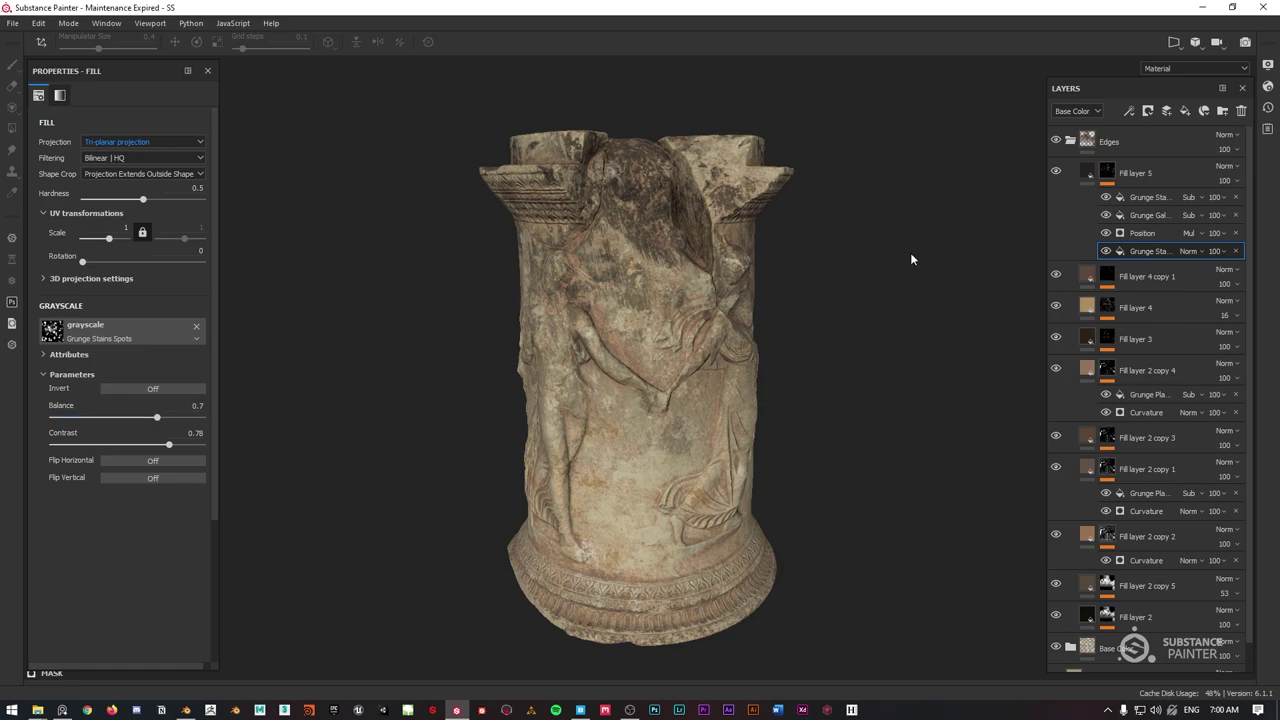
Examine the dark stains around the column from several sides, up close and from a distance.
alt+drag(630, 192, 671, 247)
mouse_move(672, 247)
shift+right_down()
mouse_move(690, 251)
mouse_move(662, 254)
shift+right_up()
key(alt+shift)
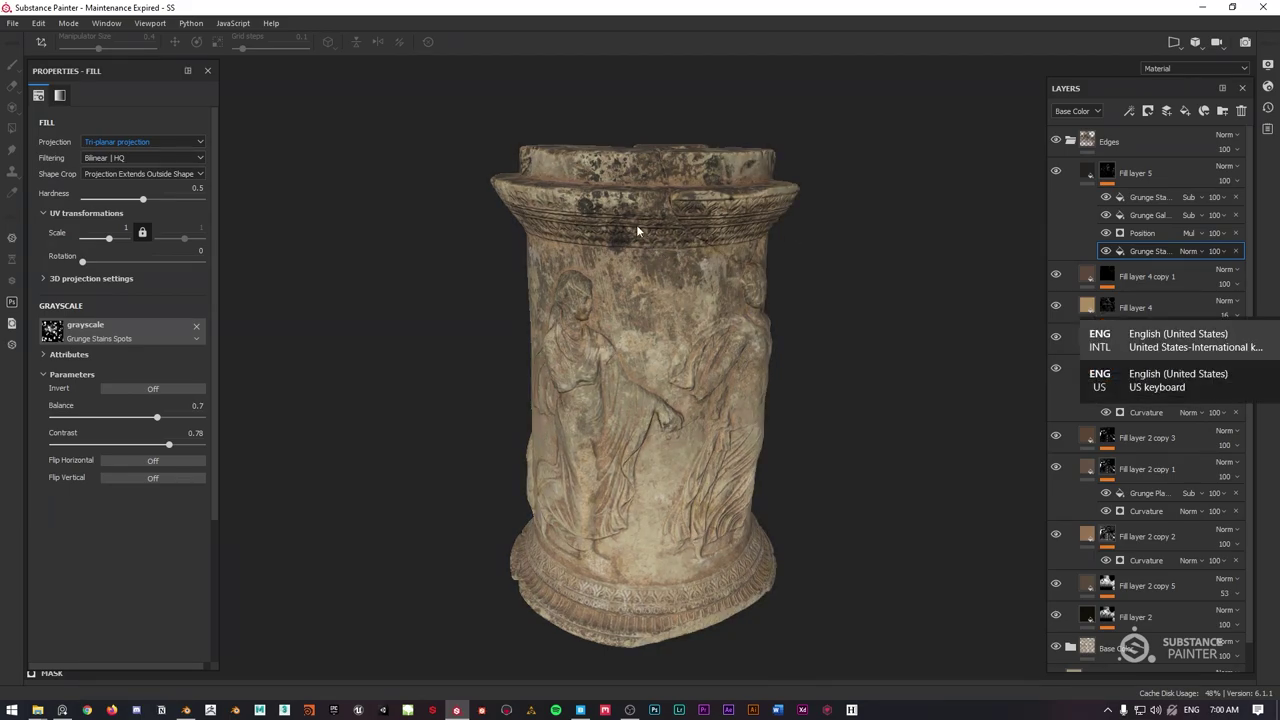
alt+drag(812, 228, 642, 241)
scroll(629, 260, up, 2)
scroll(614, 252, down, 2)
scroll(640, 242, up, 3)
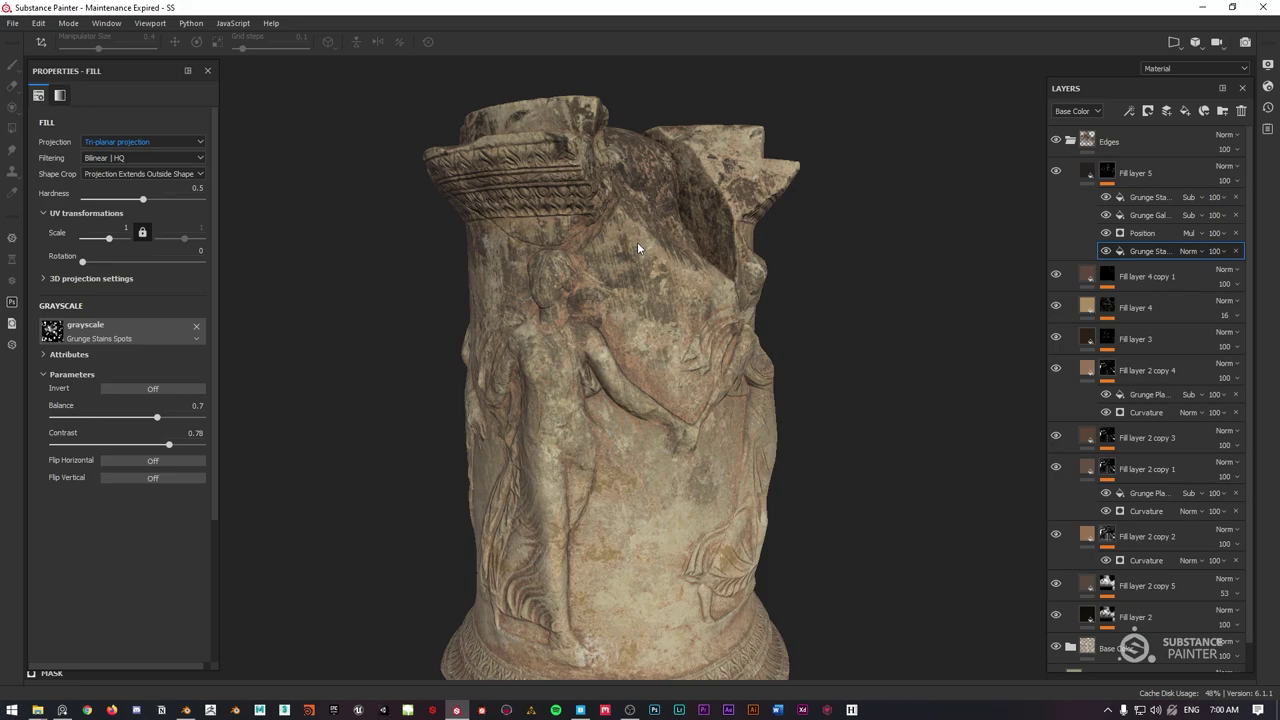
scroll(637, 242, down, 3)
scroll(617, 318, up, 3)
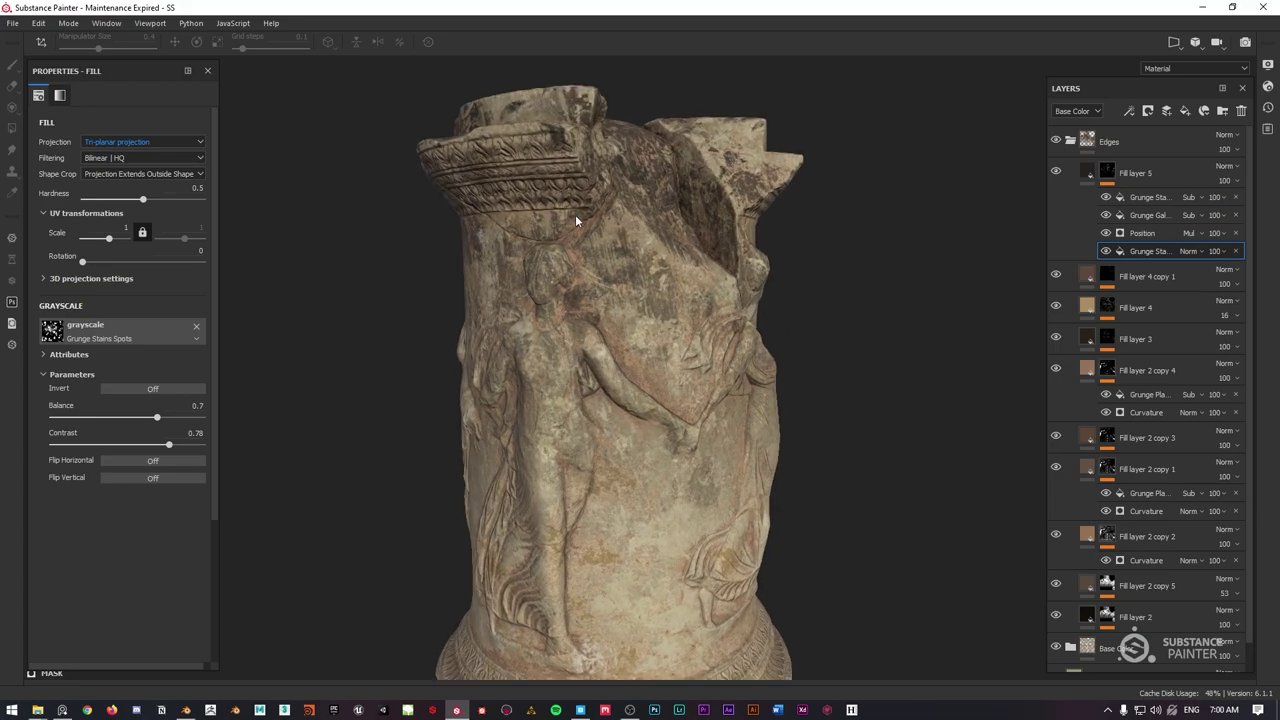
alt+drag(575, 214, 552, 291)
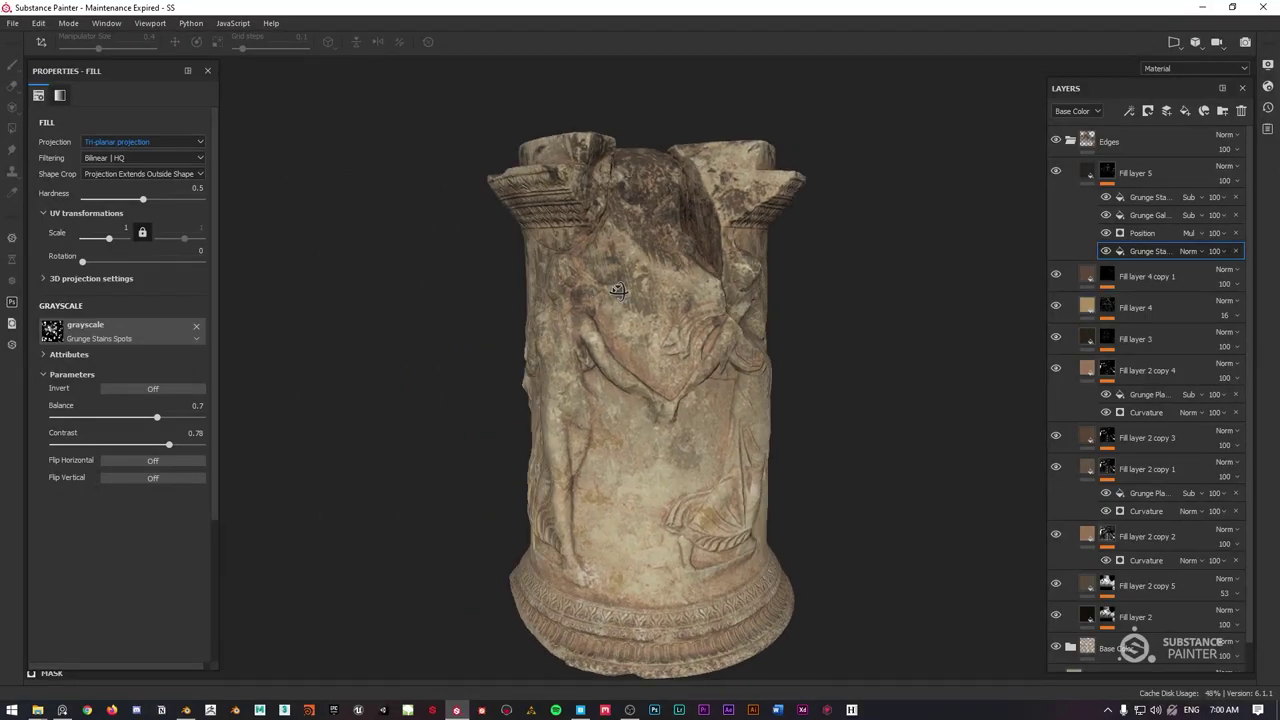
Collapse the expanded mask effects of the fill layers in the Edges folder.
click(1089, 176)
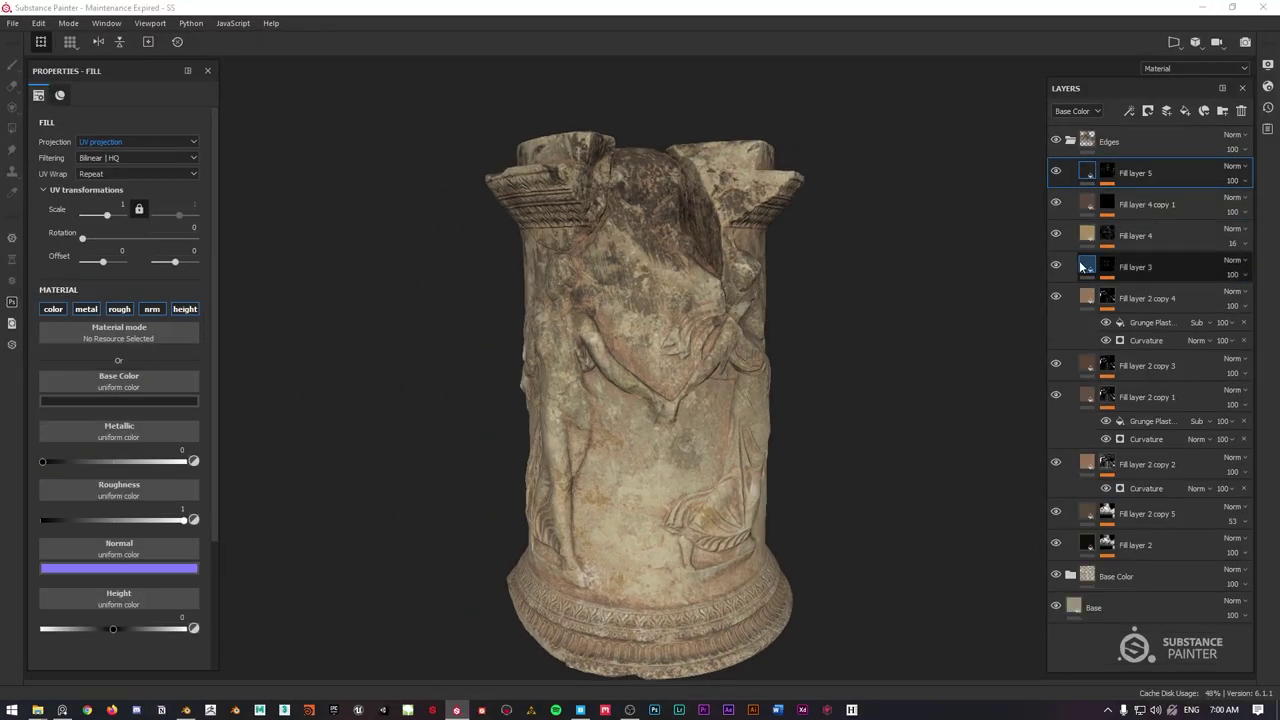
click(1089, 298)
click(1089, 360)
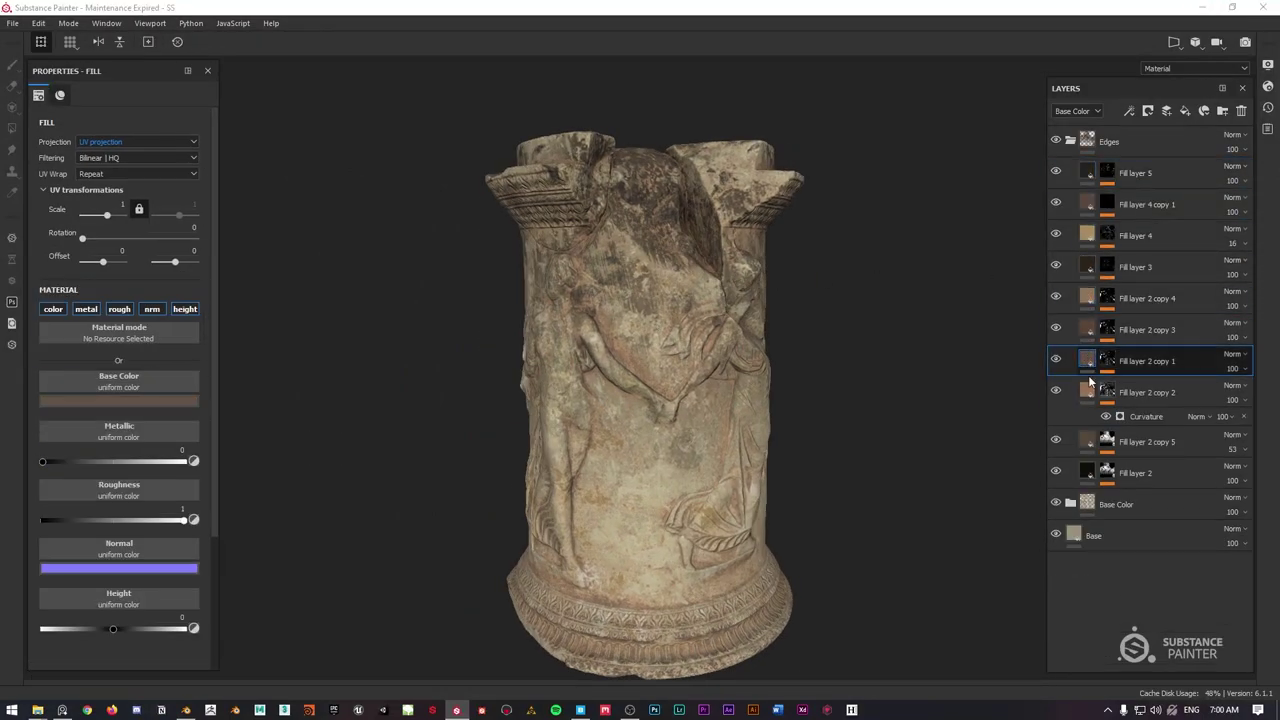
click(1088, 392)
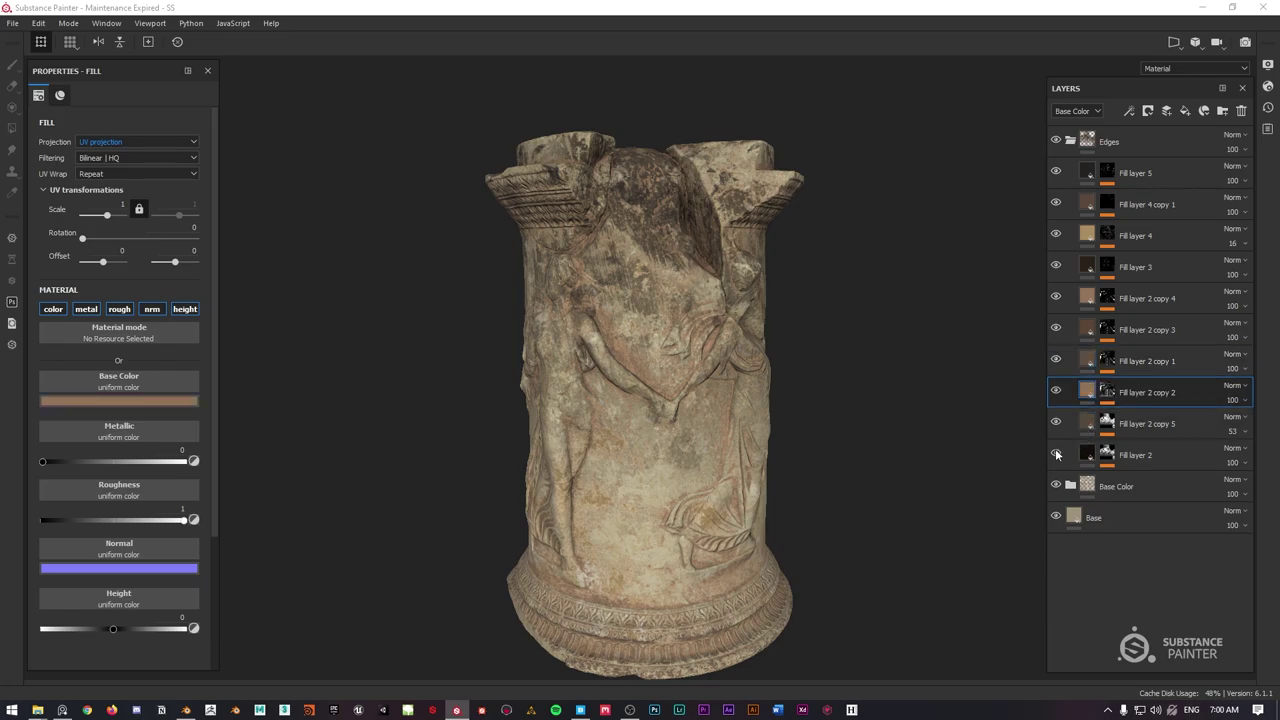
Hide all fill layers in the Edges folder and show them again one by one from Fill layer 2 copy 5 up to Fill layer 5.
click(1056, 174)
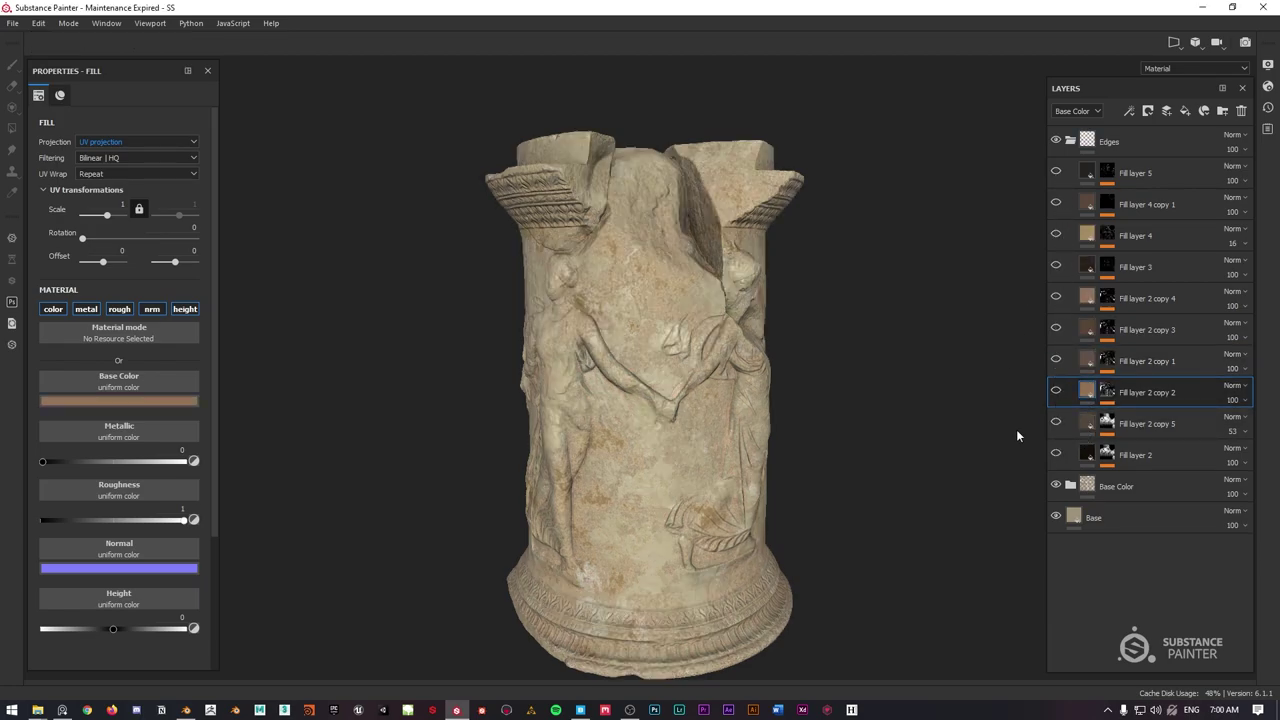
click(1057, 423)
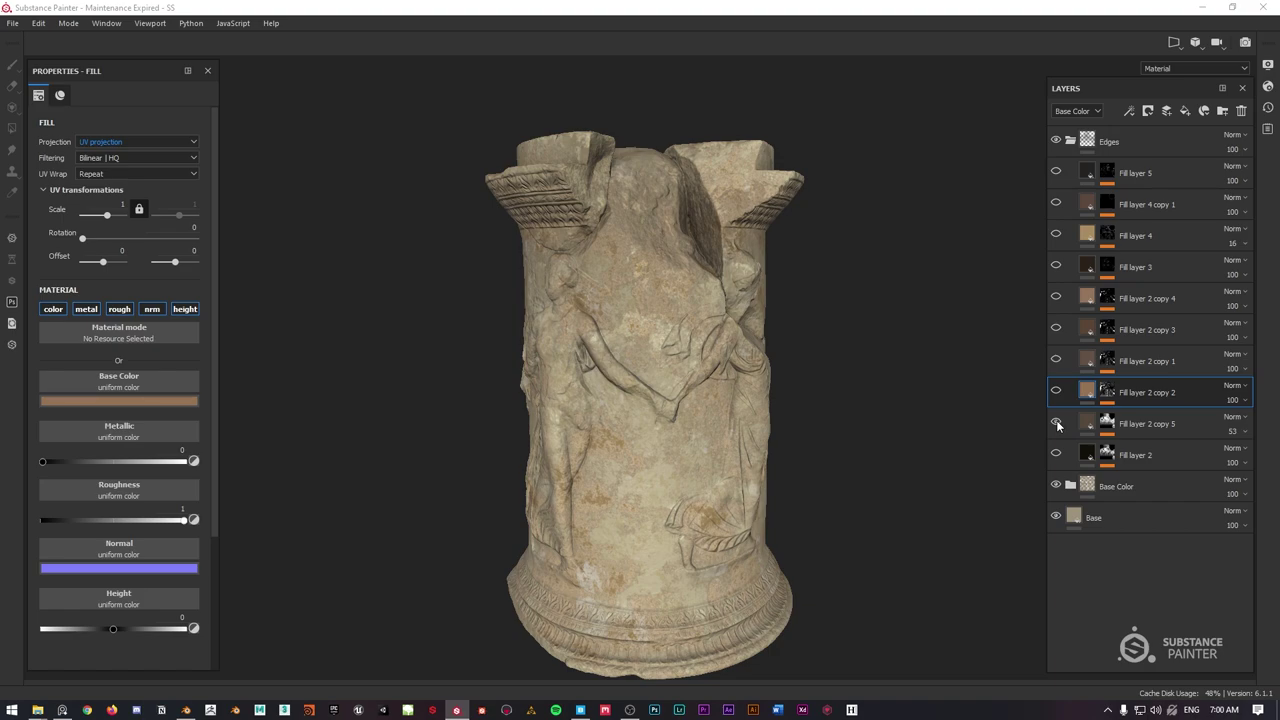
click(1055, 393)
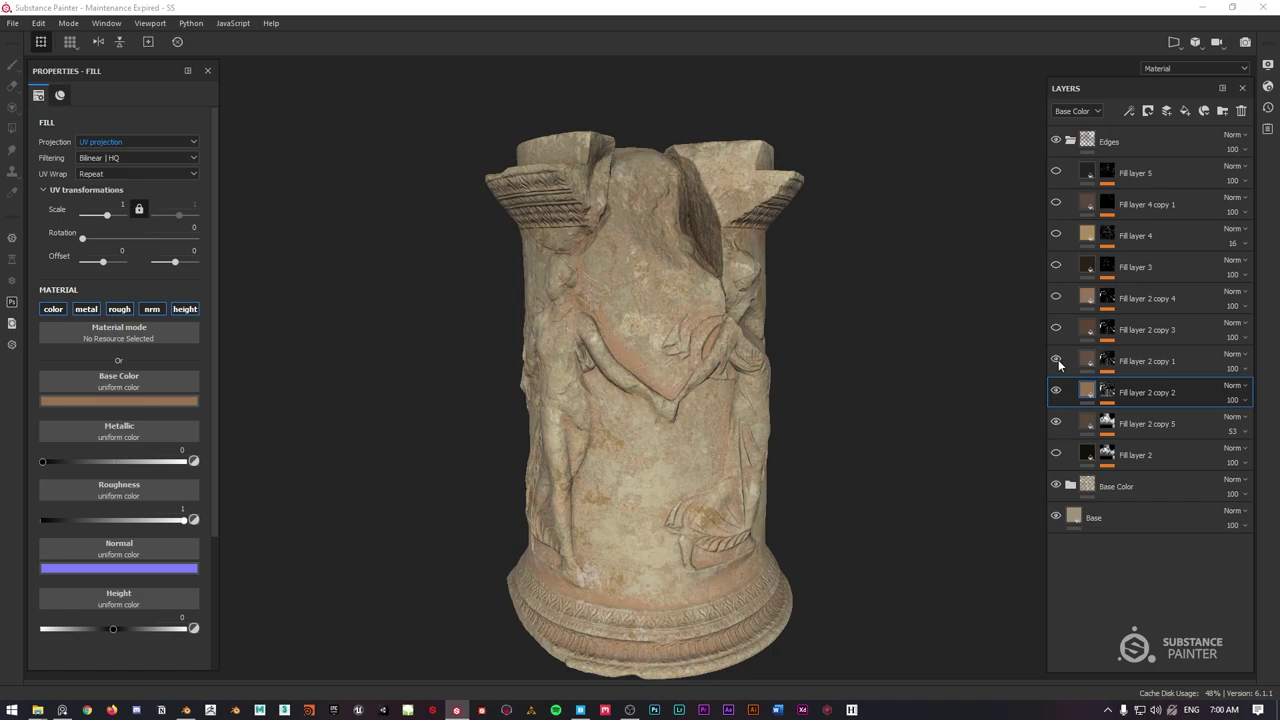
click(1056, 361)
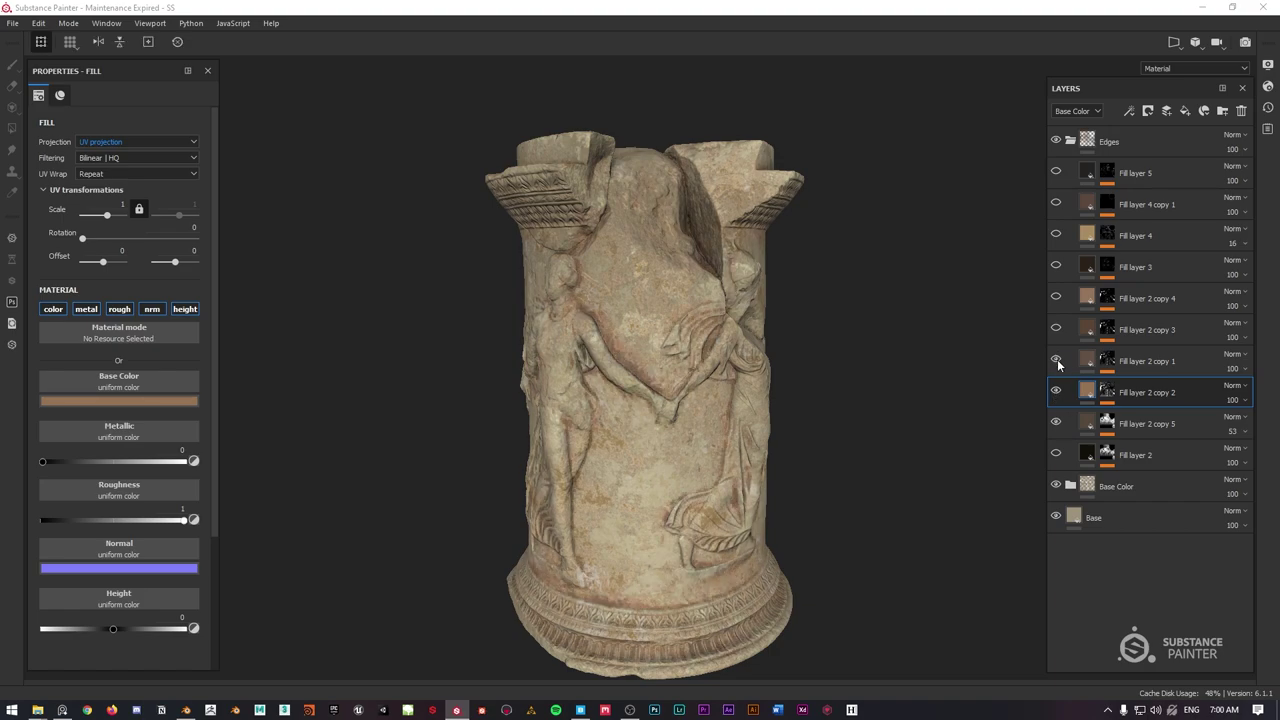
click(1056, 298)
click(1055, 266)
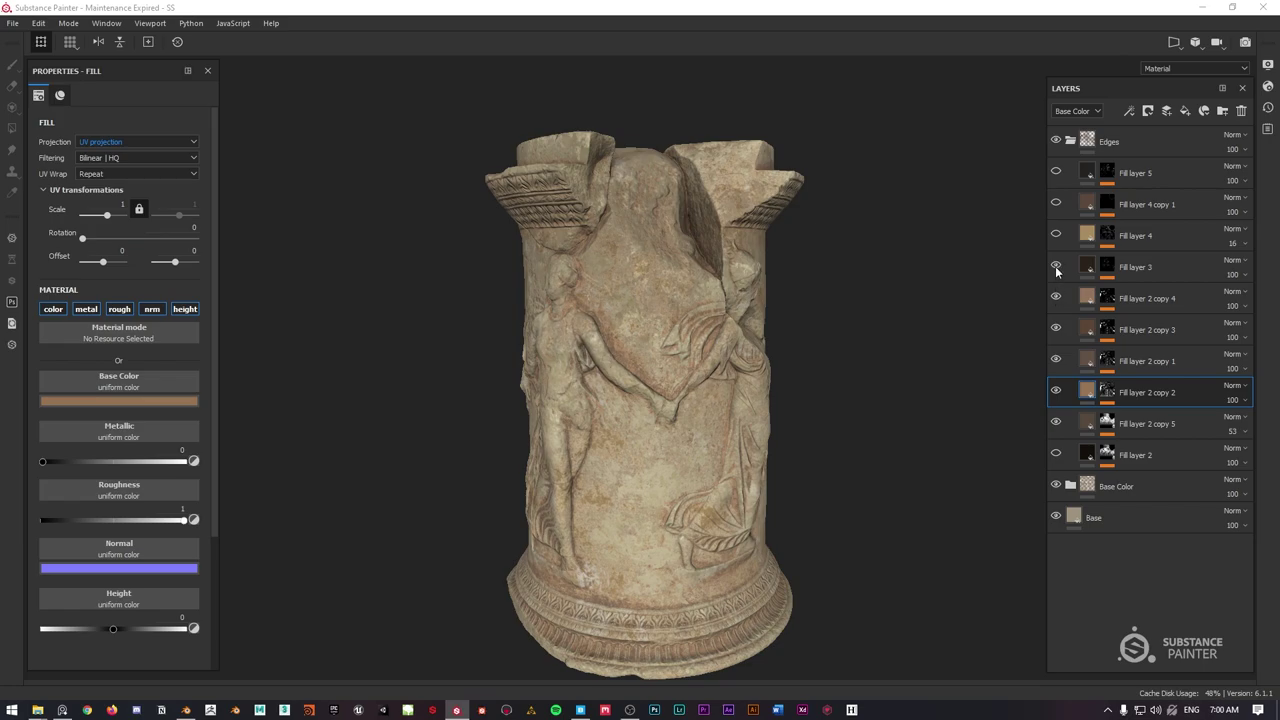
click(1055, 202)
click(1055, 174)
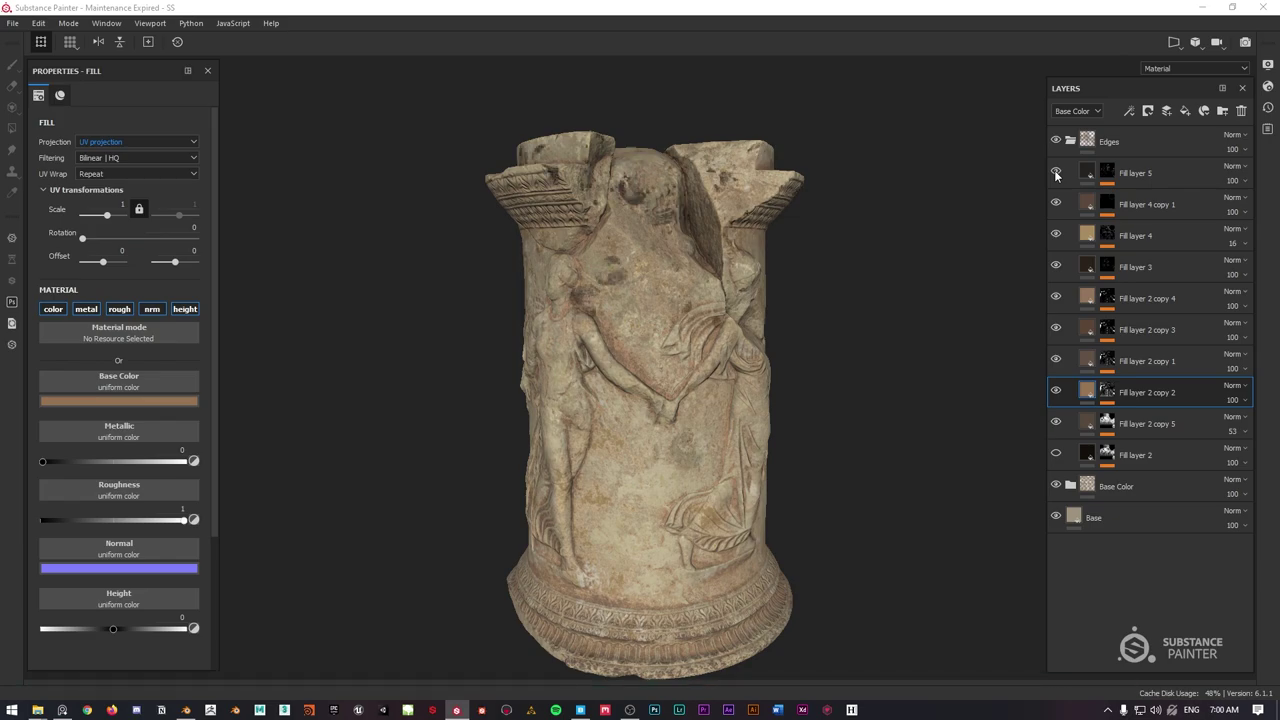
Compare the column with Fill layer 4 copy 1 and Fill layer 2 switched off and on, leaving both shown.
click(1056, 204)
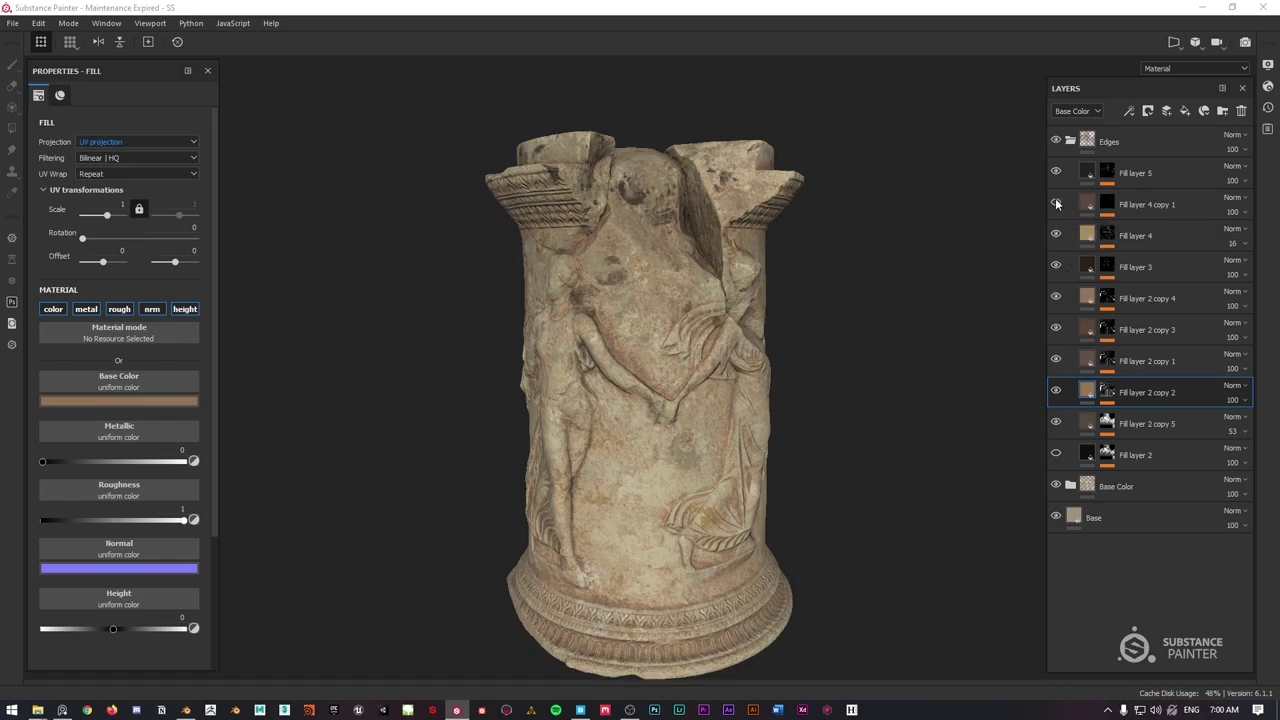
click(1056, 204)
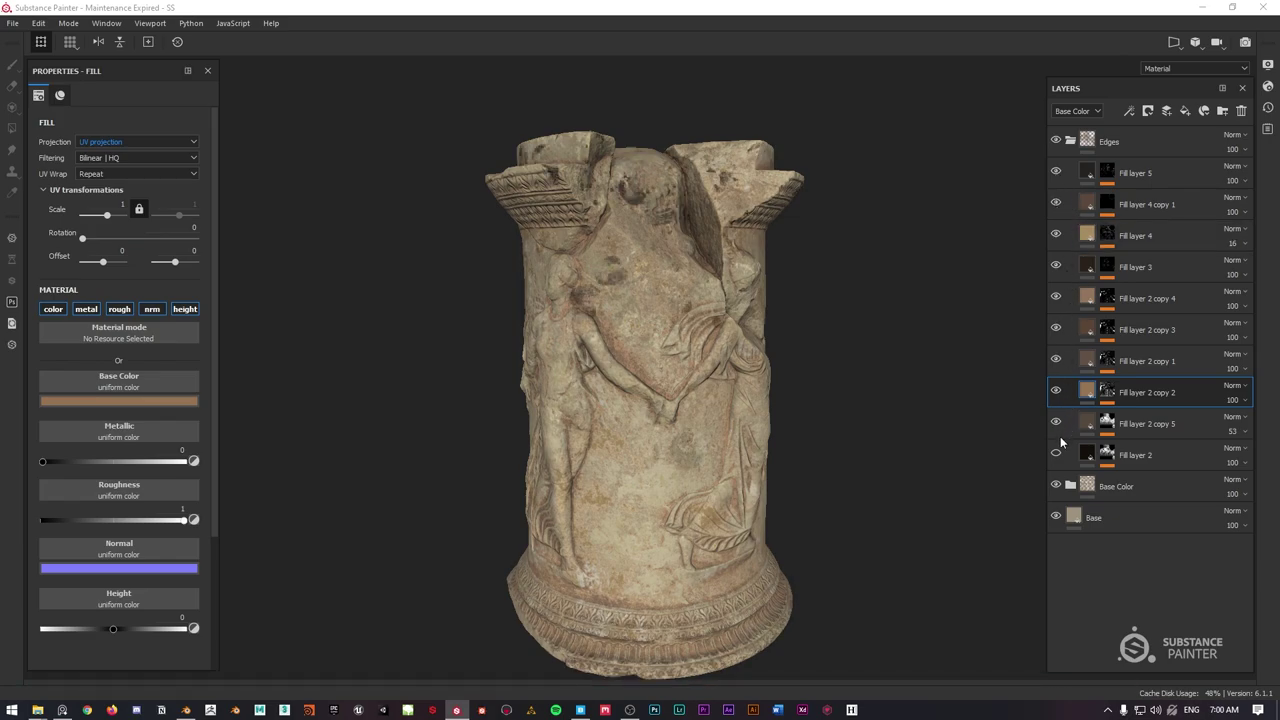
click(1056, 455)
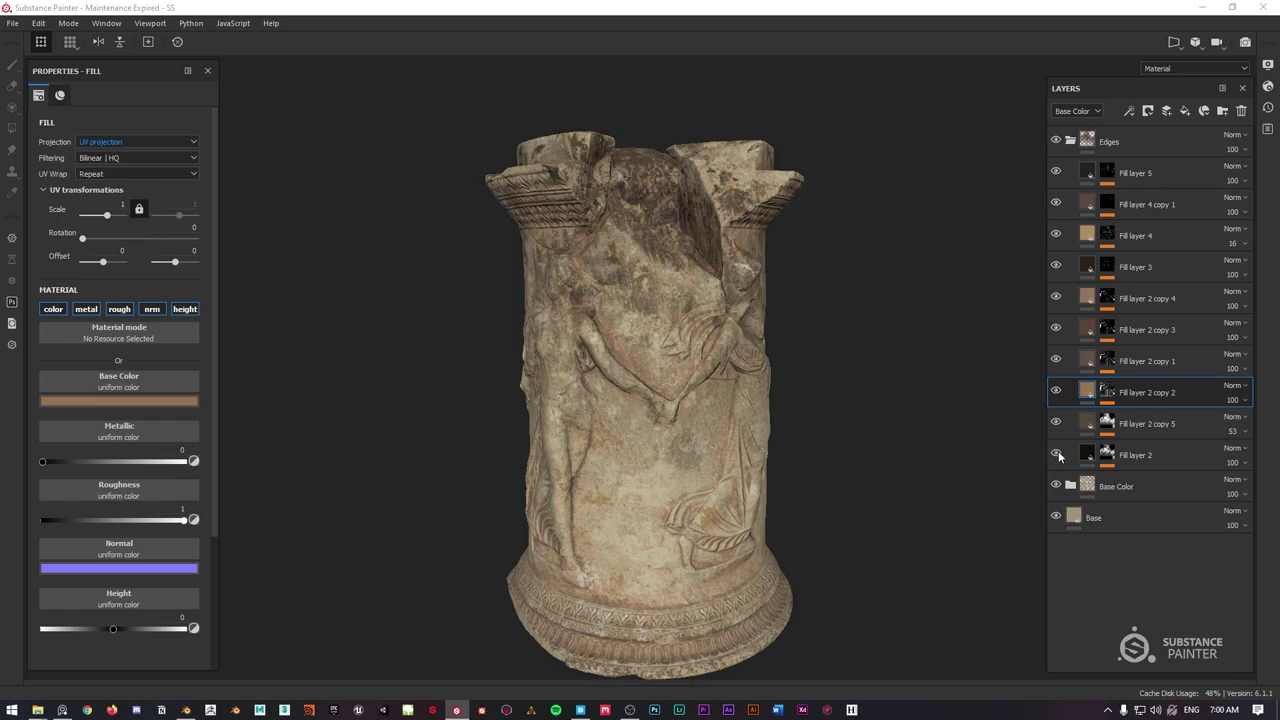
click(1056, 455)
click(1056, 455)
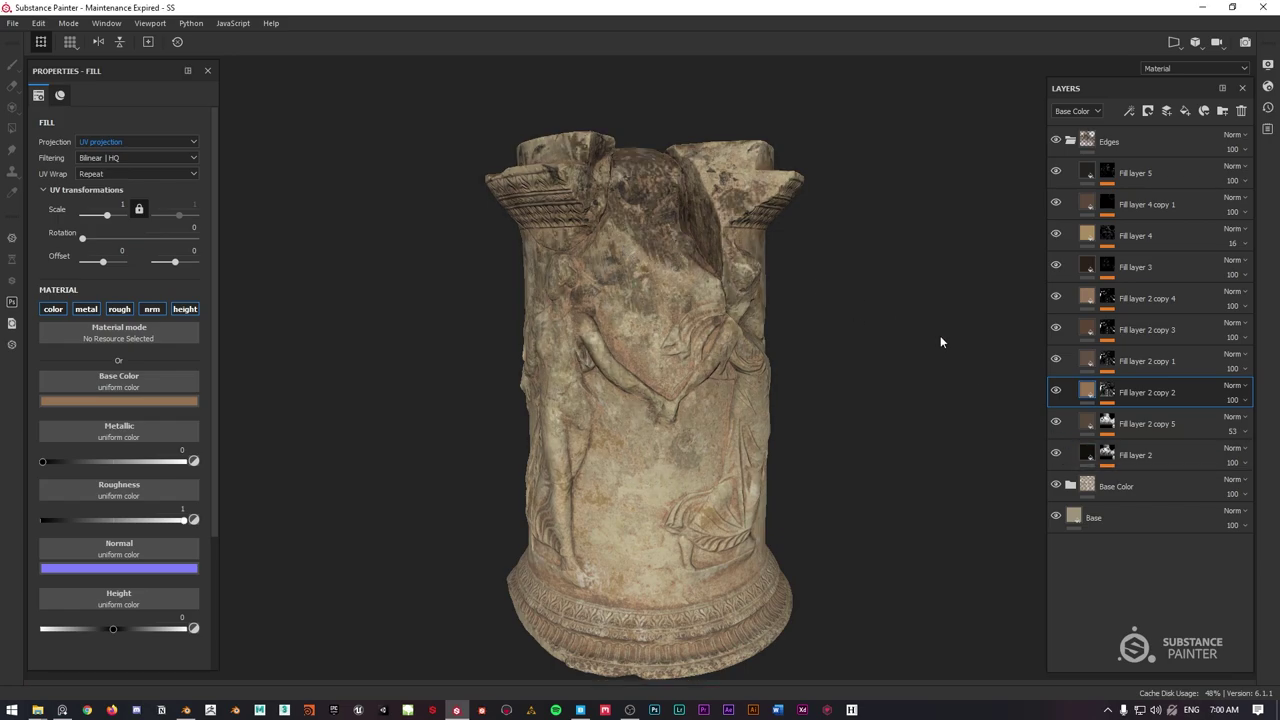
Add a Dirt generator with Subtract blending on top of the effects in Fill layer 2's mask.
click(1107, 452)
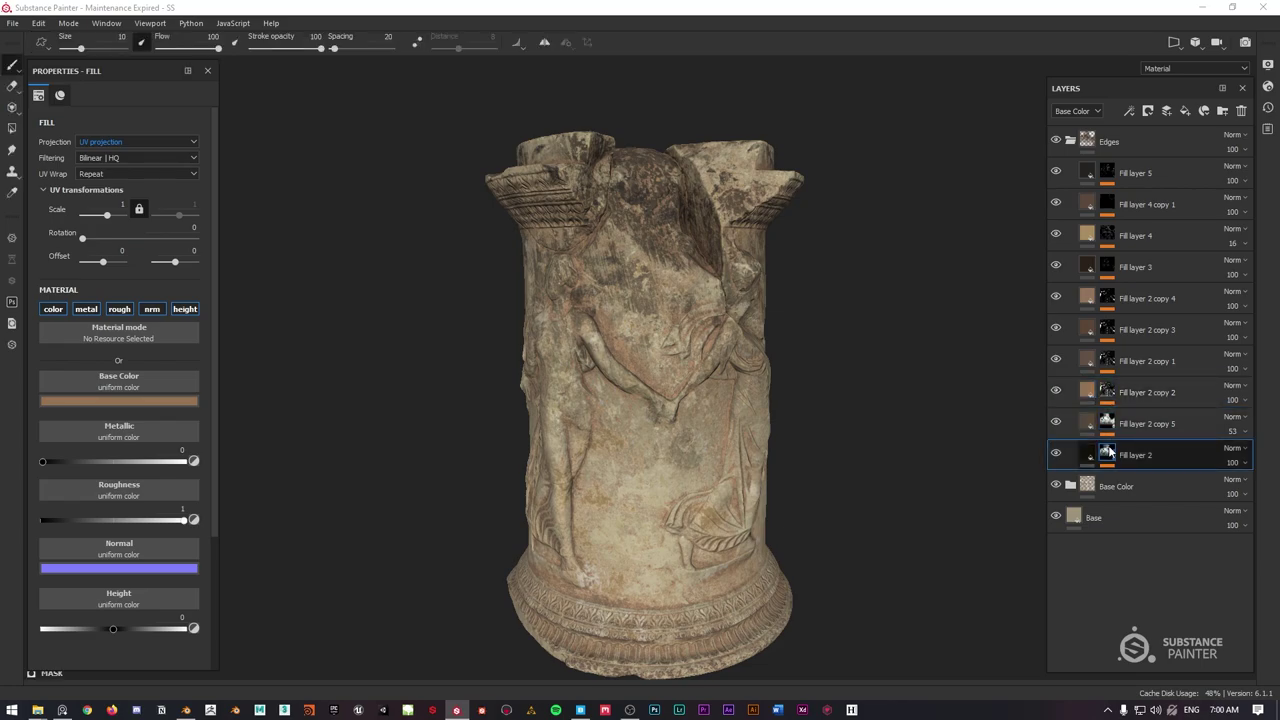
click(1107, 453)
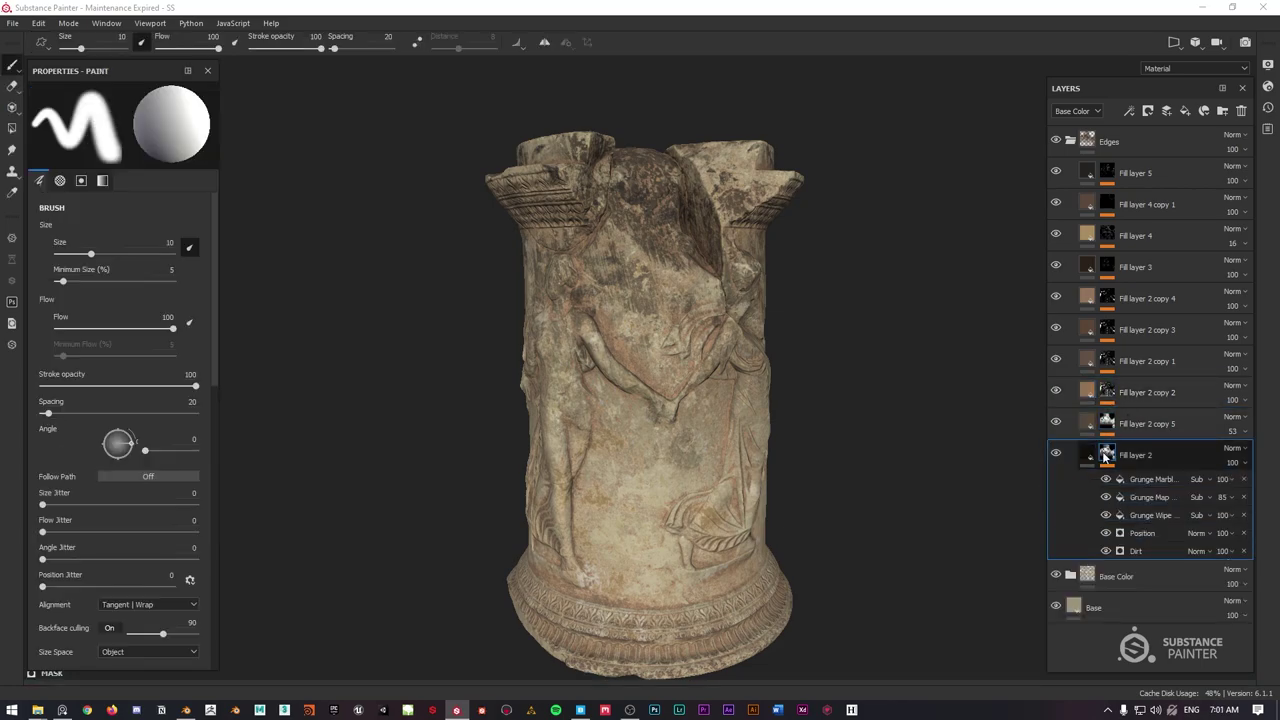
right_click(1107, 453)
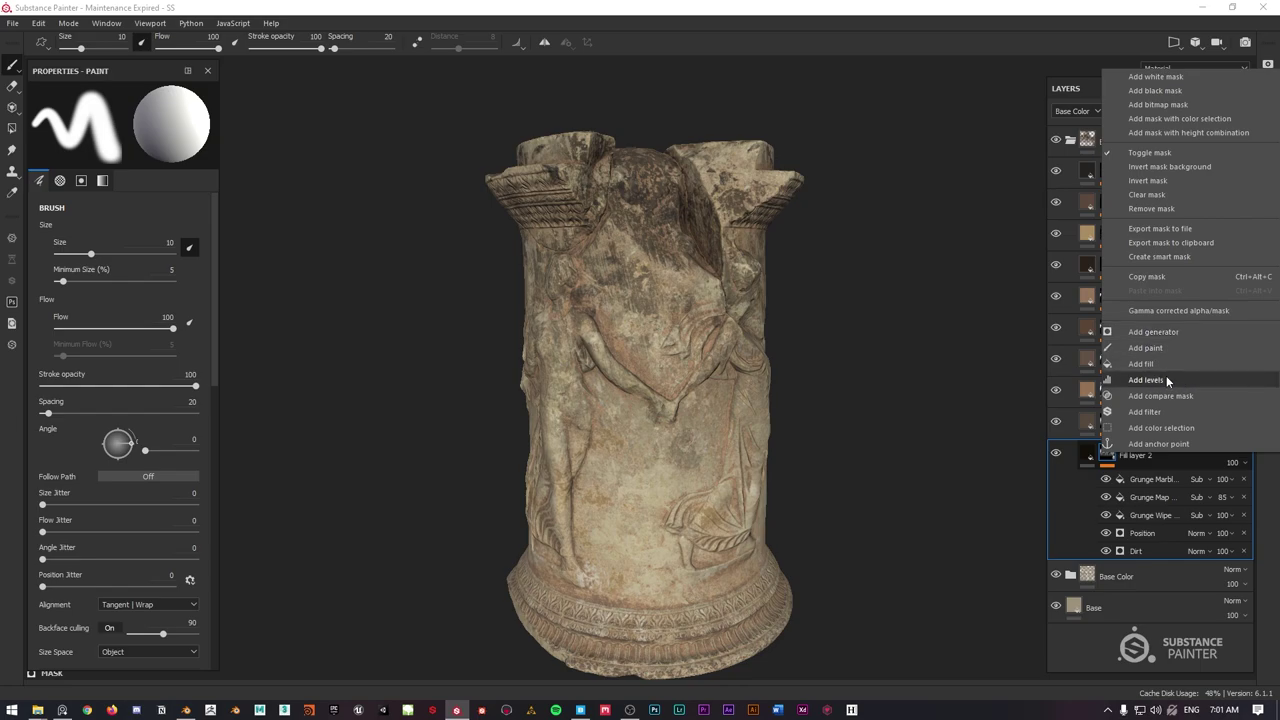
click(1152, 332)
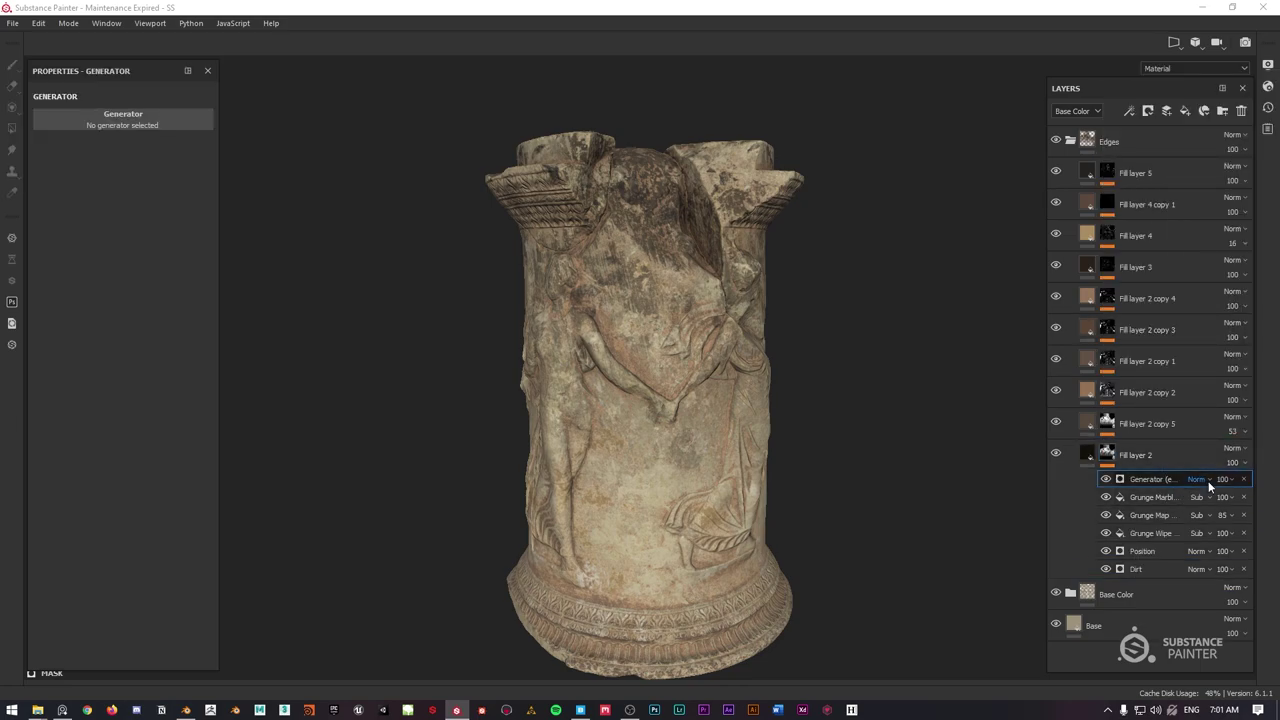
click(1208, 481)
click(1212, 203)
click(115, 124)
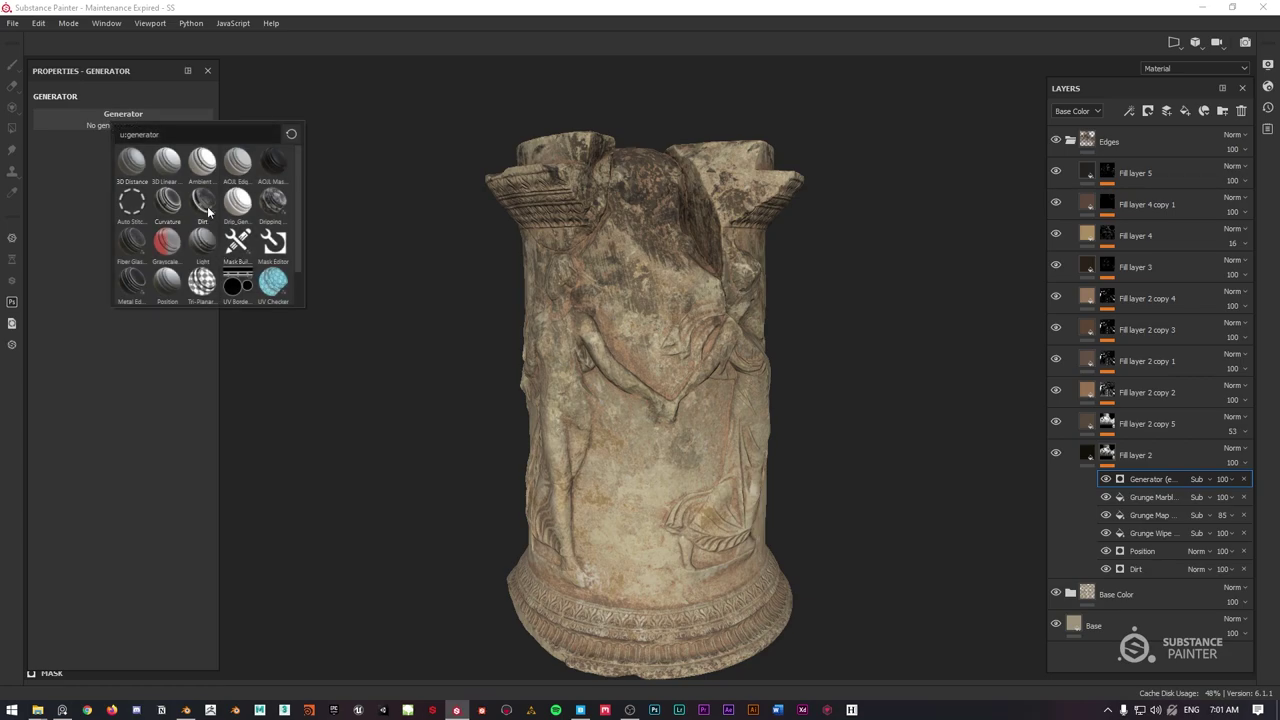
click(203, 206)
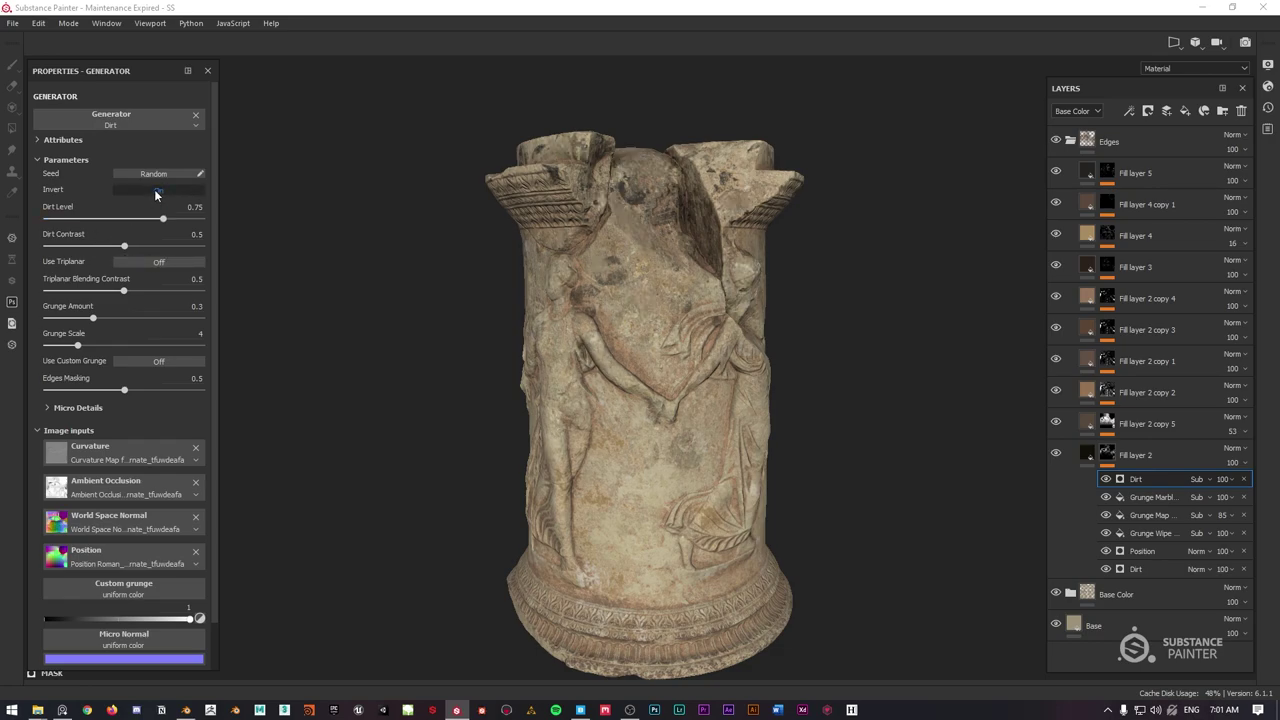
Invert the new Dirt generator, set its dirt level to 0.86 and dirt contrast to 0.99, and check its effect on the column.
drag(163, 218, 192, 248)
drag(128, 218, 180, 219)
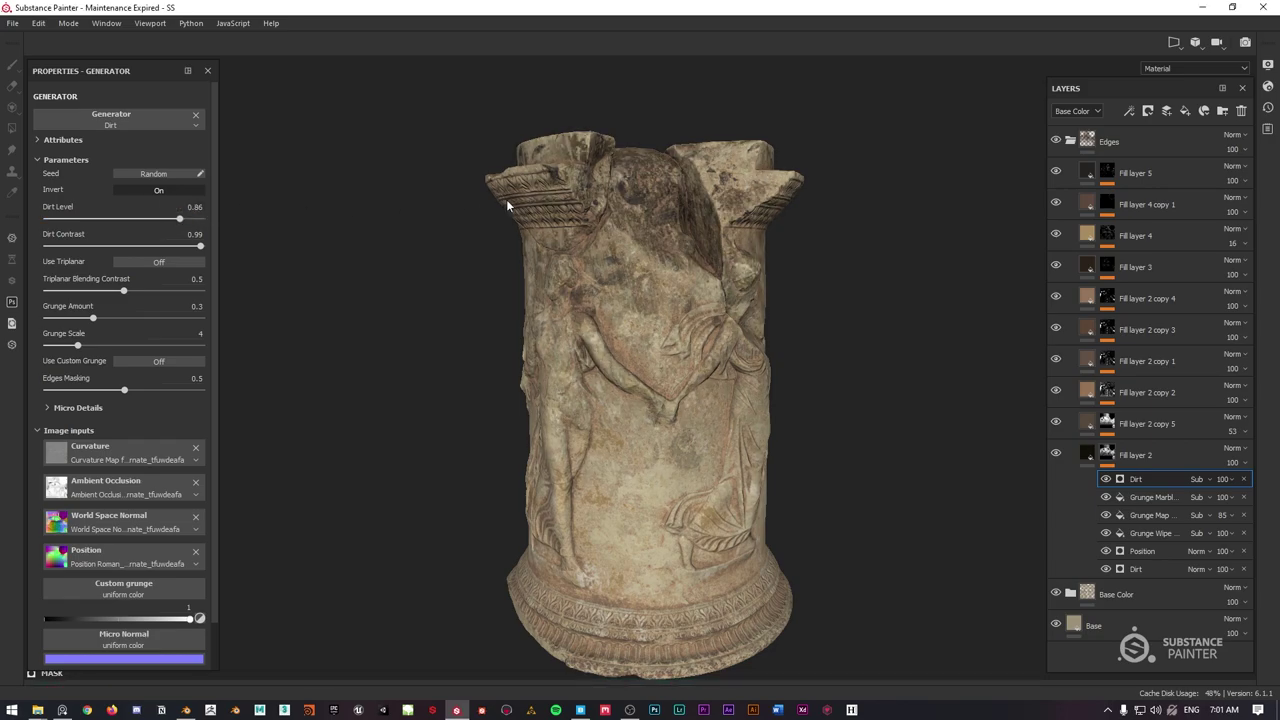
click(1108, 481)
scroll(700, 236, up, 4)
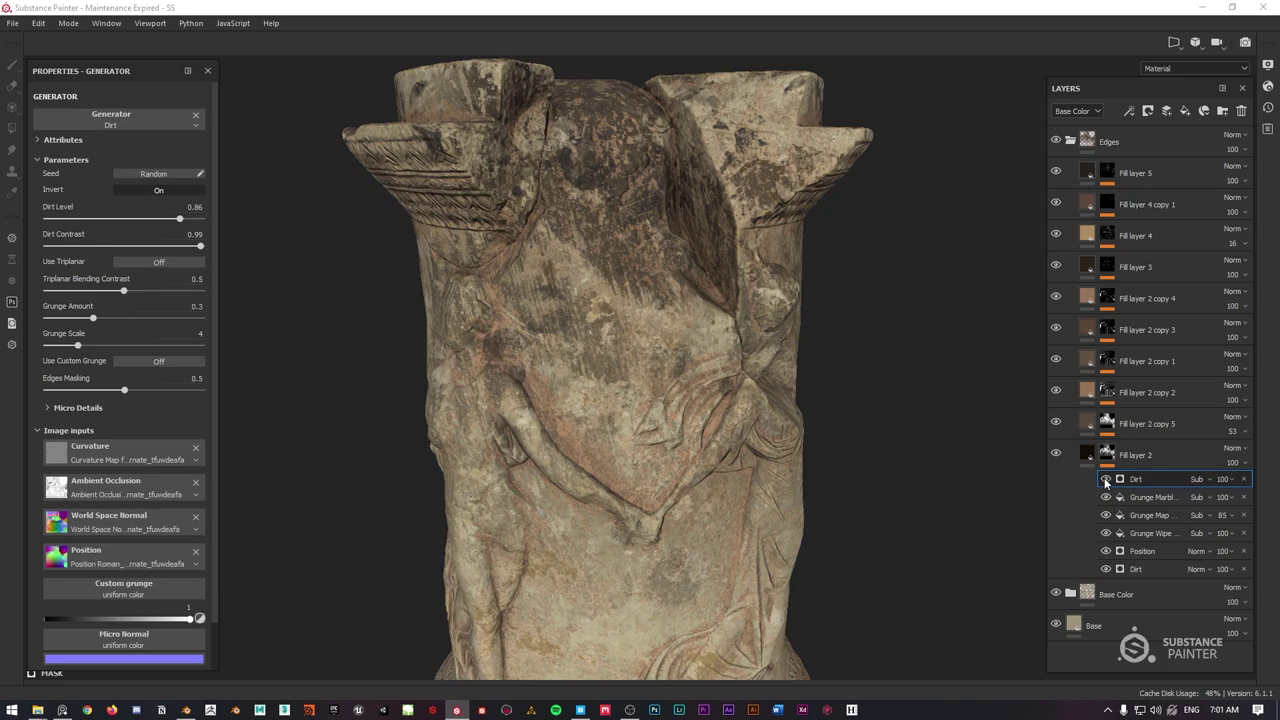
scroll(658, 244, down, 5)
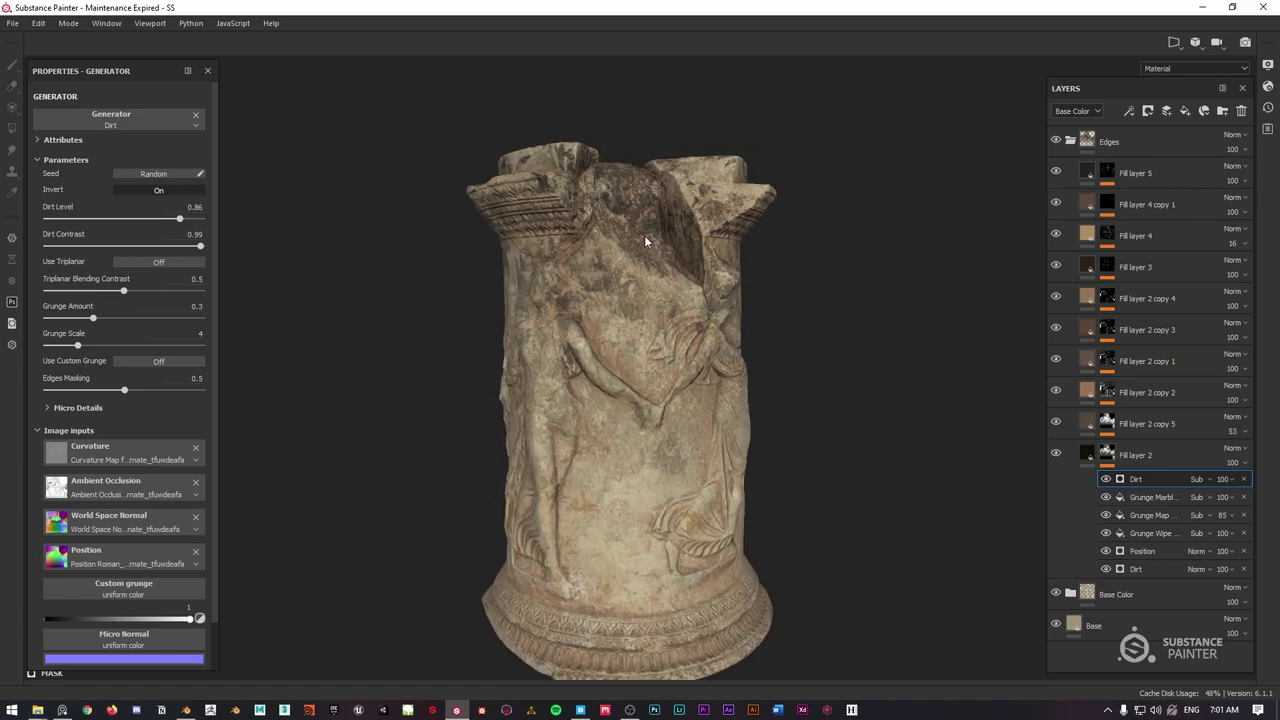
alt+drag(644, 240, 670, 206)
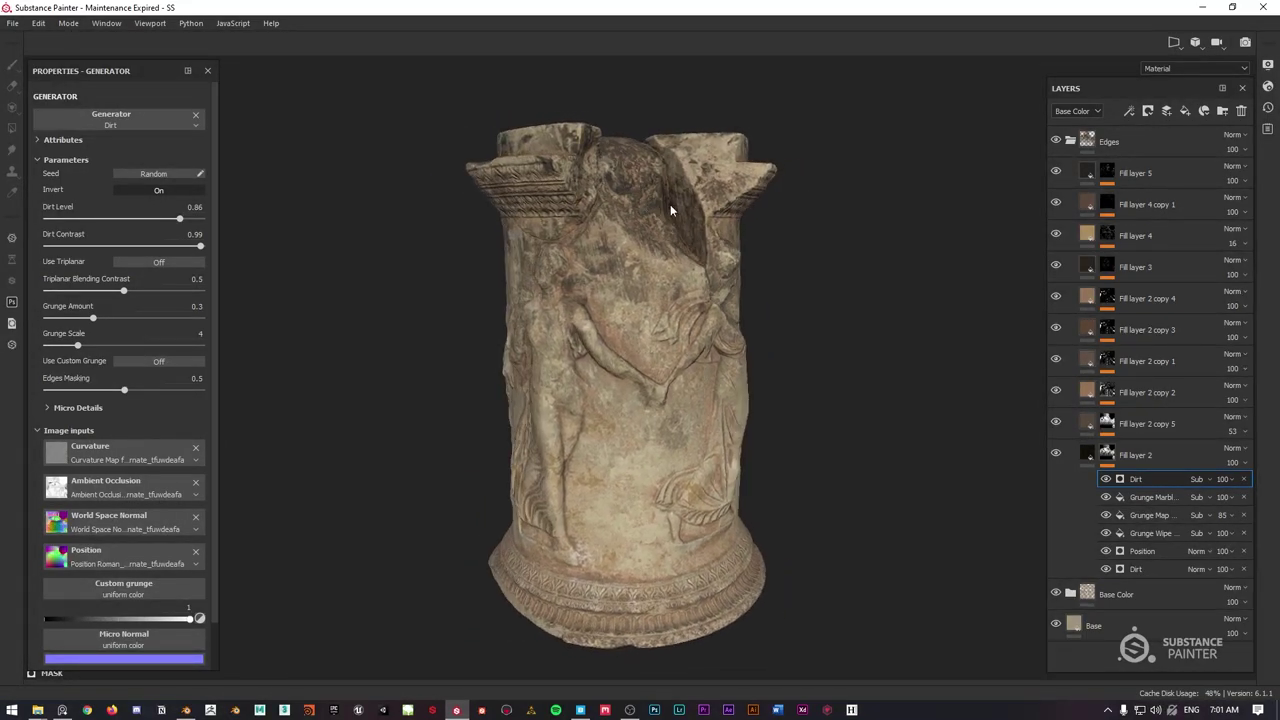
Add a new fill layer with a black mask above Fill layer 5 in the Edges folder.
click(1087, 456)
click(1098, 177)
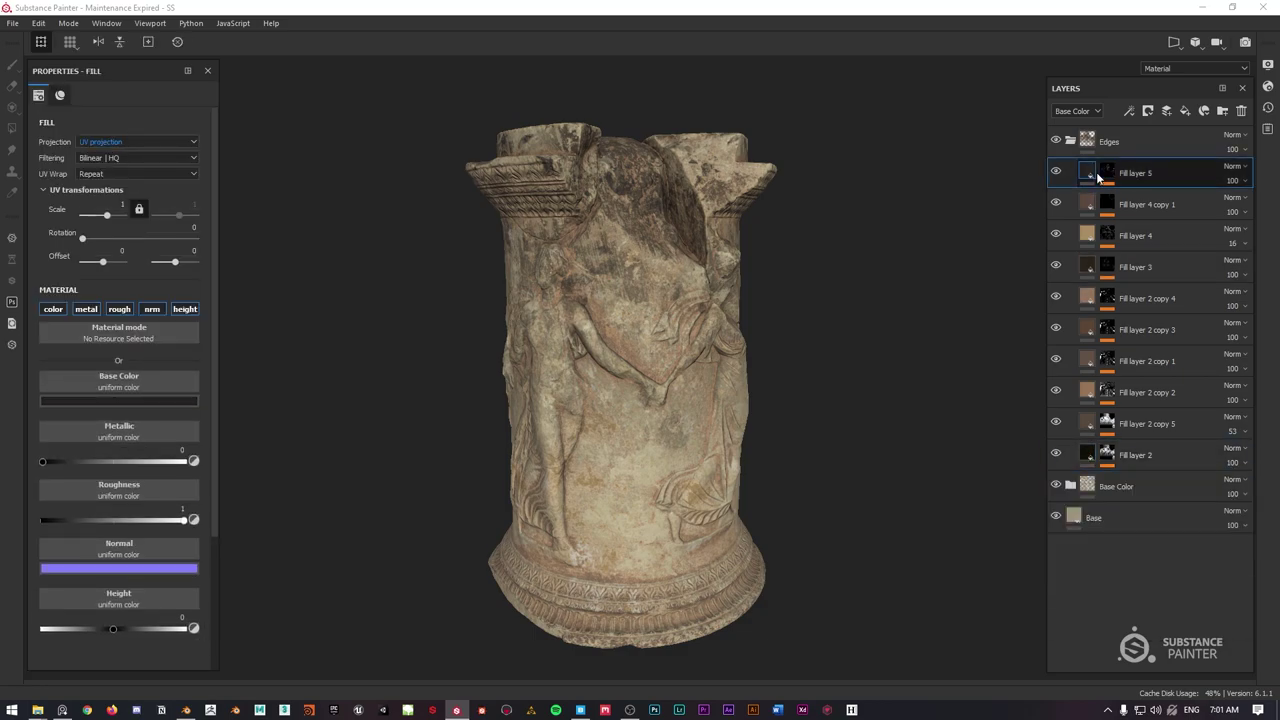
click(1188, 110)
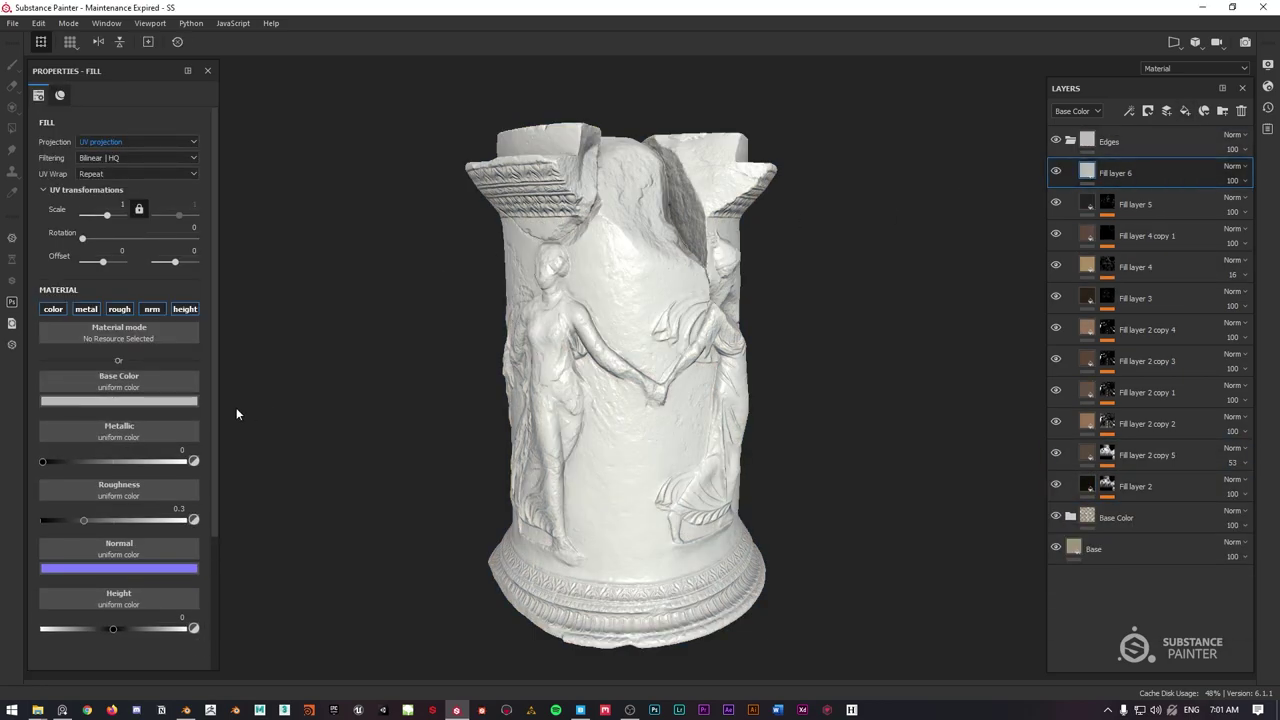
right_click(1088, 170)
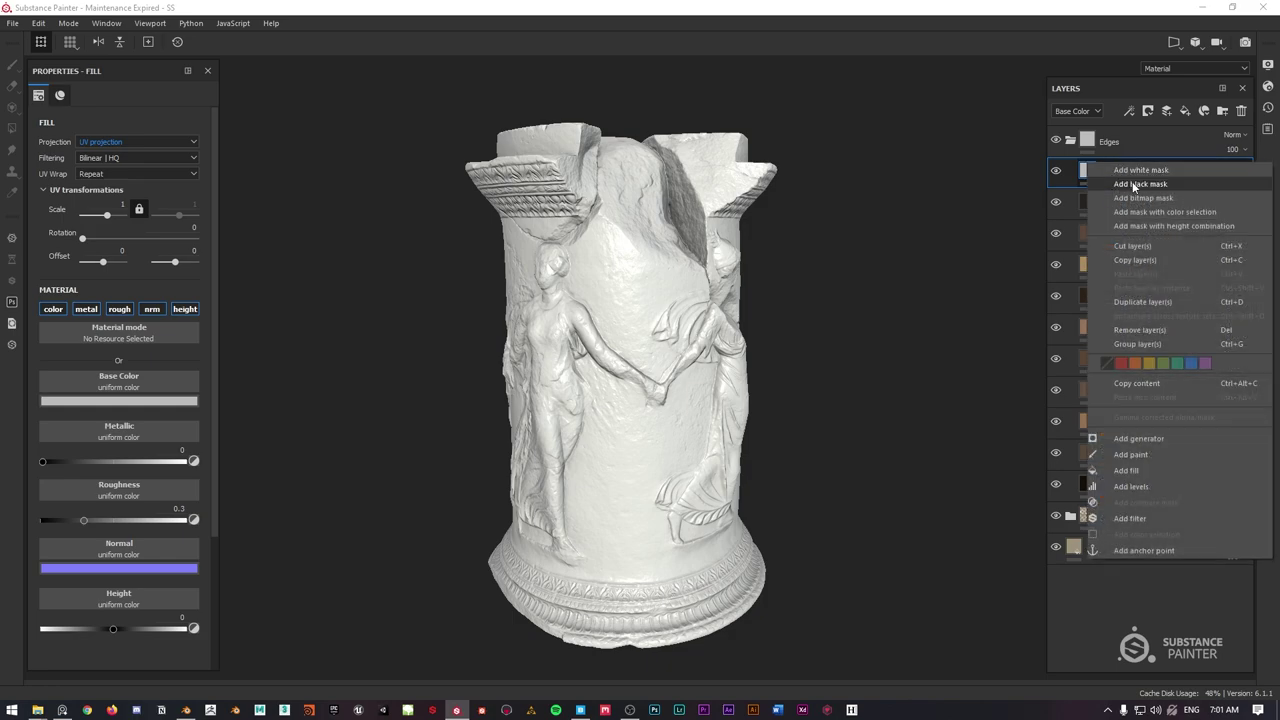
click(1155, 193)
Add a Fiber Glass Edge Wear generator to Fill layer 6's mask.
right_click(1106, 172)
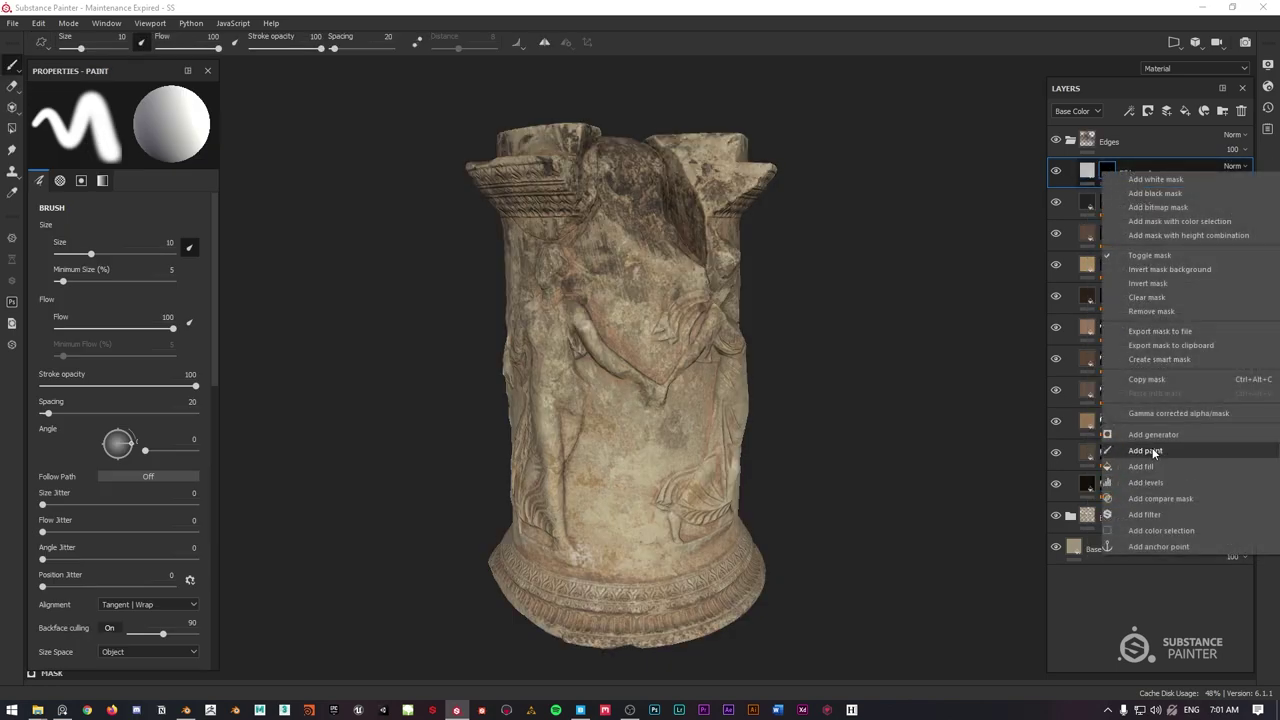
click(1150, 434)
click(129, 129)
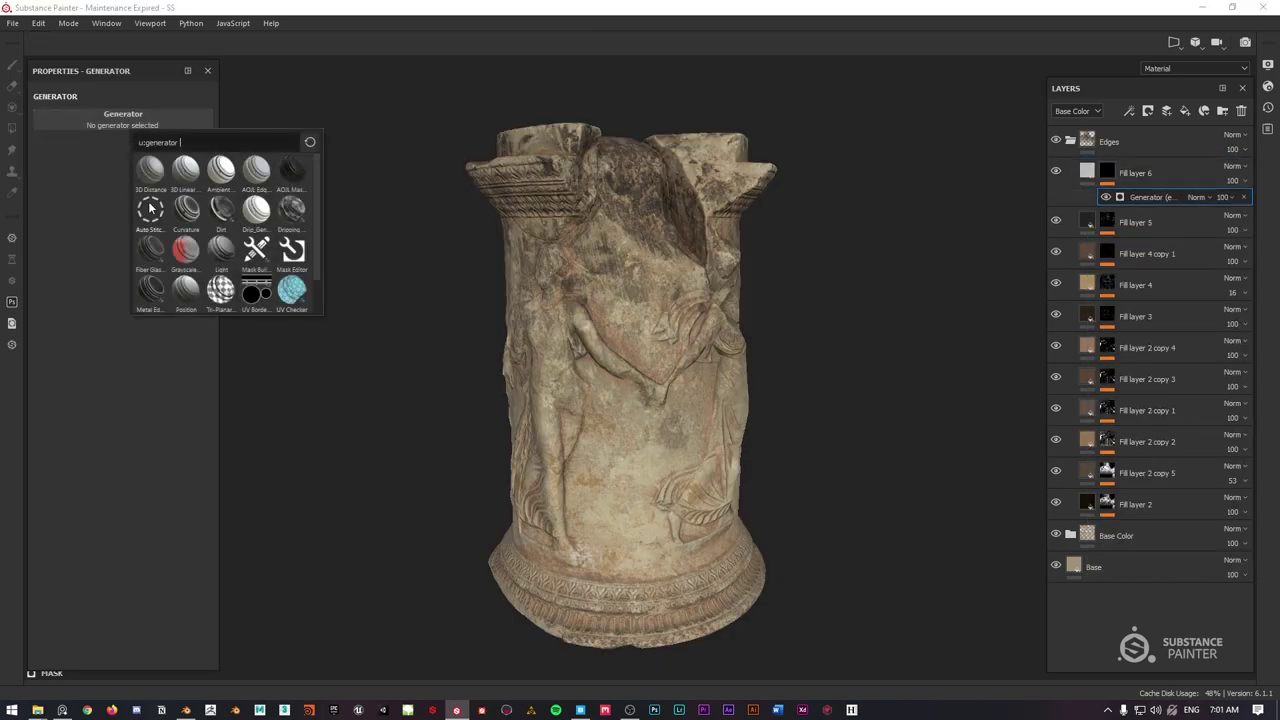
mouse_move(157, 252)
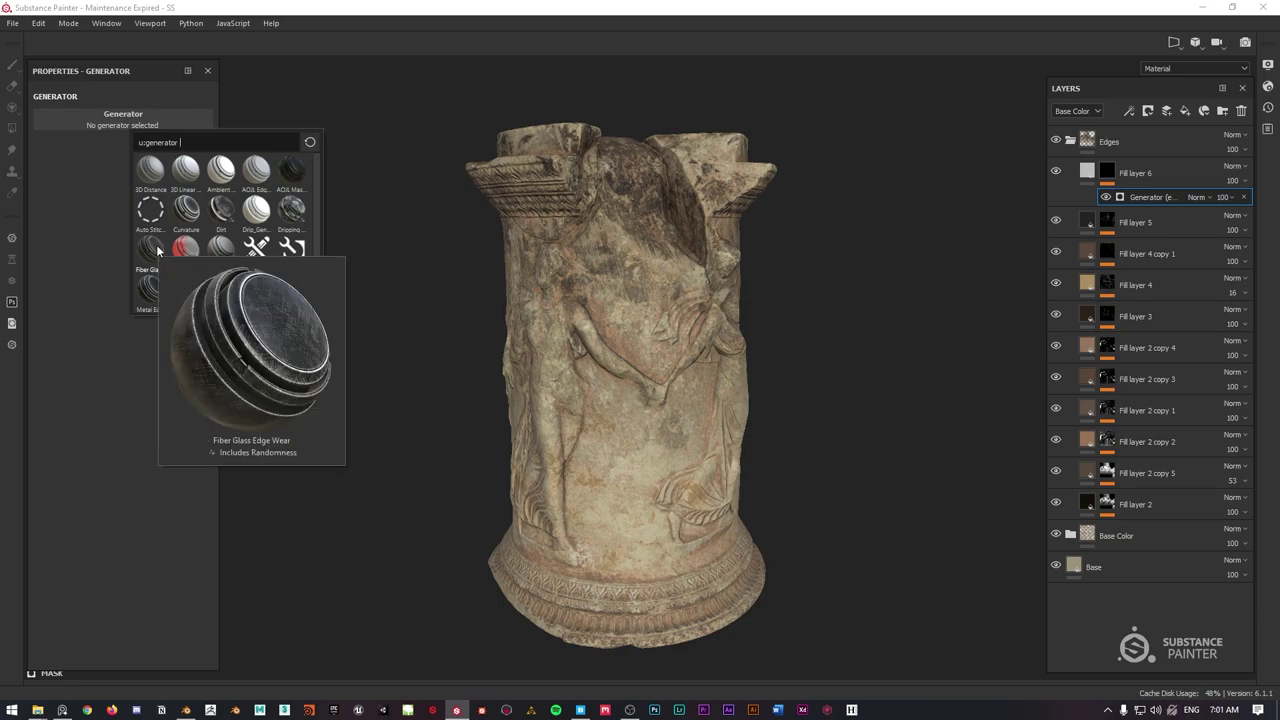
click(156, 246)
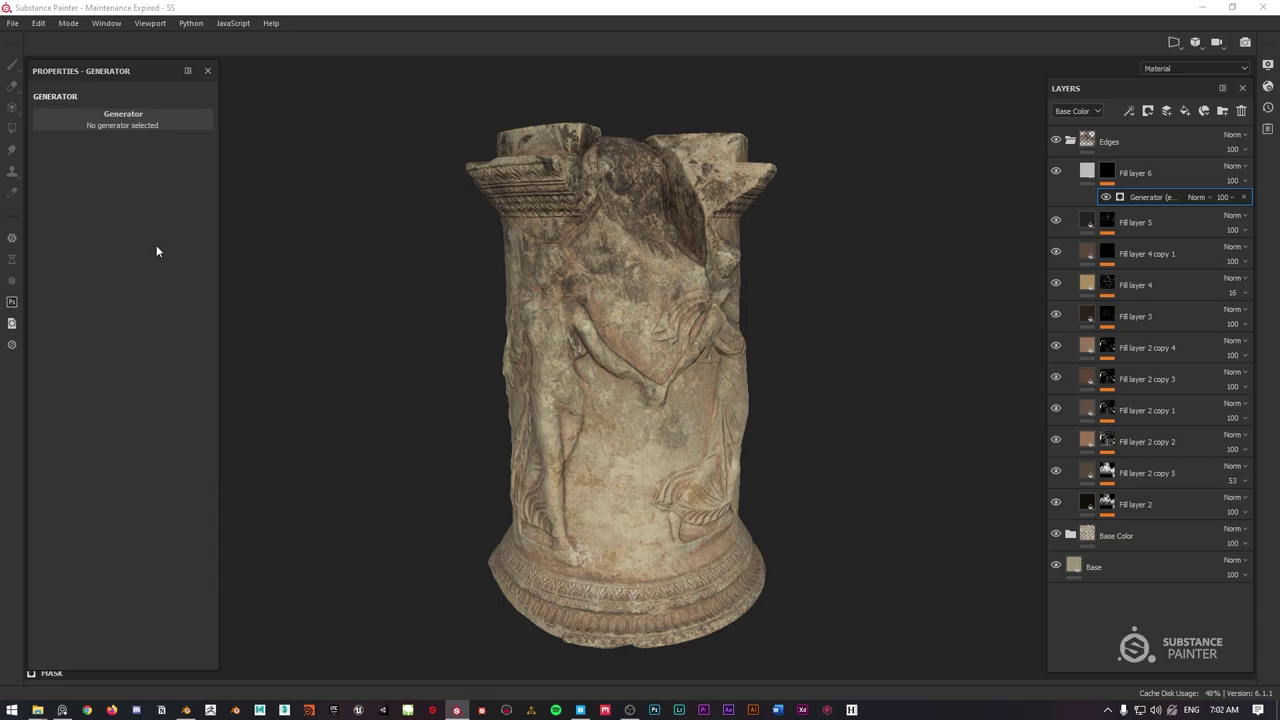
Set the Fiber Glass Edge Wear generator to wear level 0.59 and wear contrast 0.46, and inspect the carved edges up close.
drag(163, 218, 135, 220)
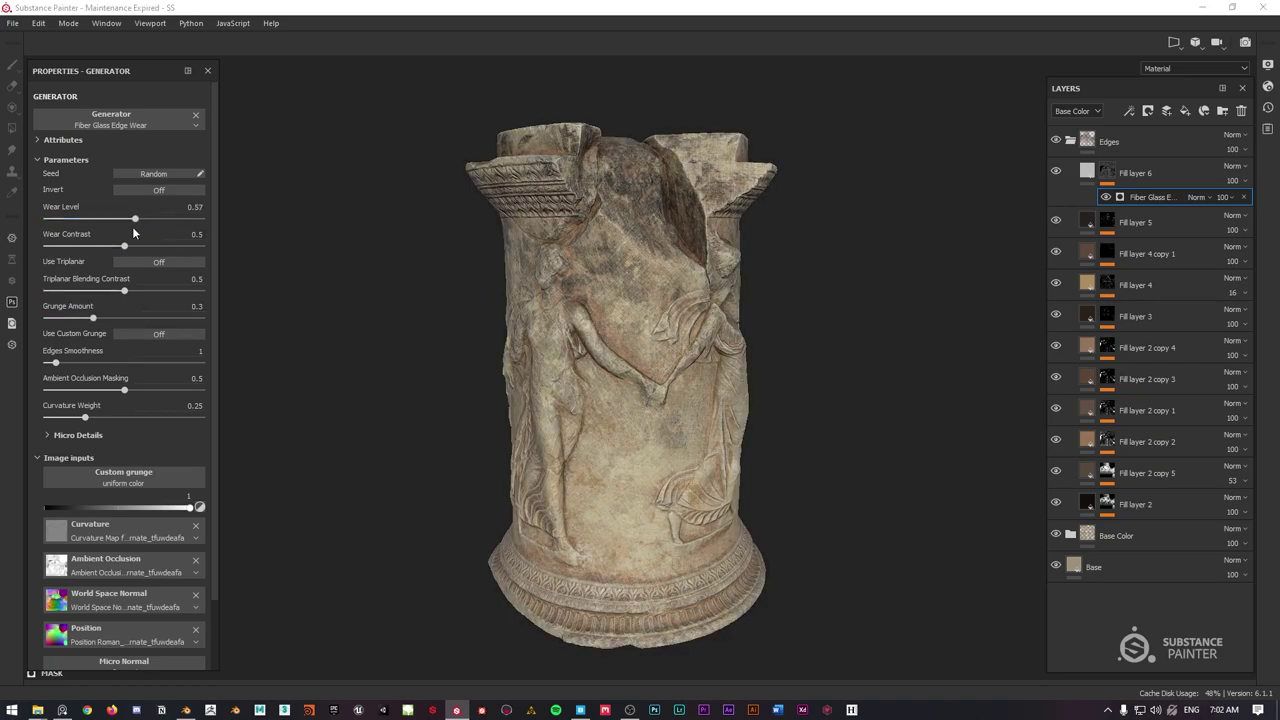
drag(124, 245, 138, 220)
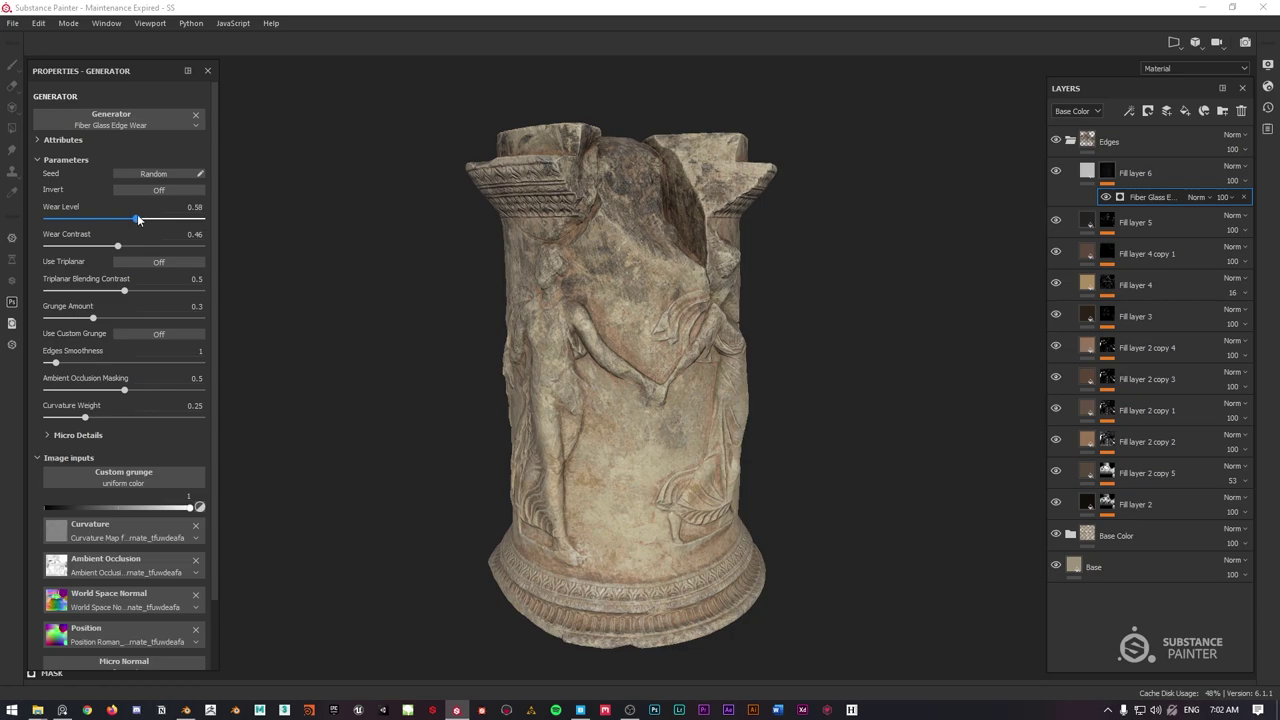
scroll(548, 225, up, 4)
mouse_move(548, 225)
alt+mouse_down()
mouse_move(597, 215)
mouse_move(543, 231)
alt+mouse_up()
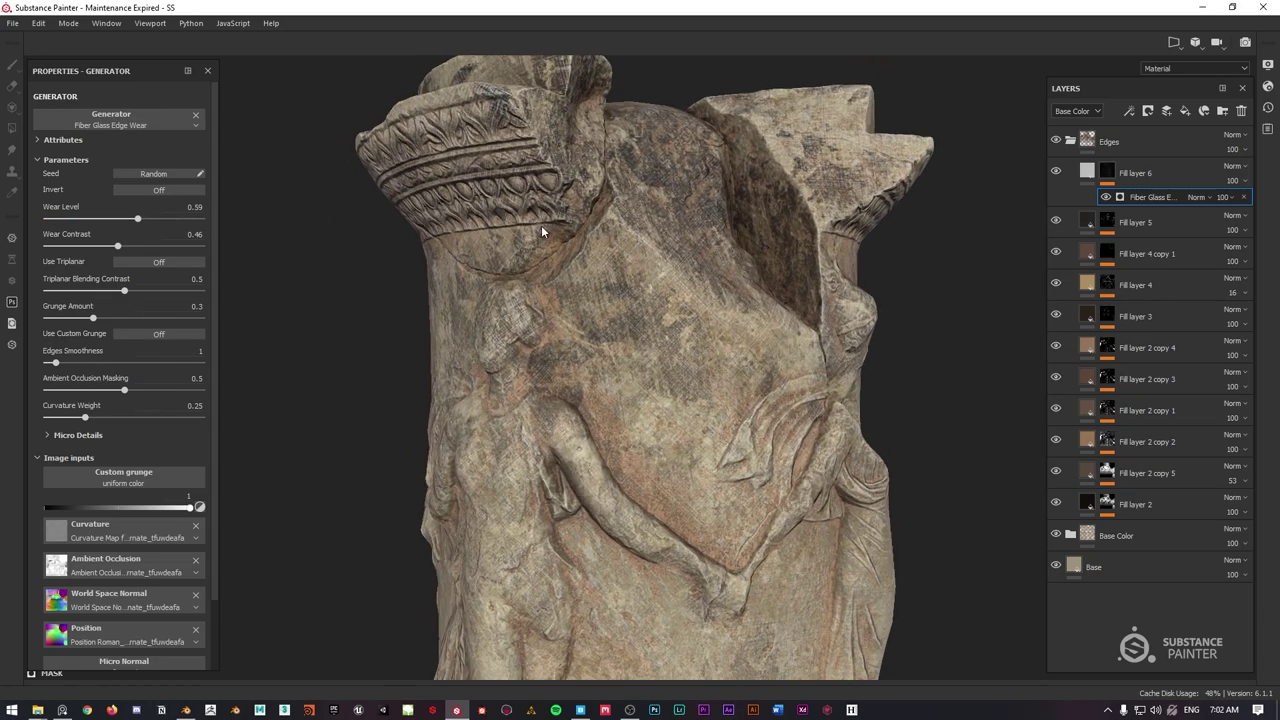
scroll(543, 231, down, 2)
Add a Curvature generator above Fiber Glass Edge Wear in Fill layer 6's mask and set its blending to Subtract.
click(1093, 176)
click(1095, 177)
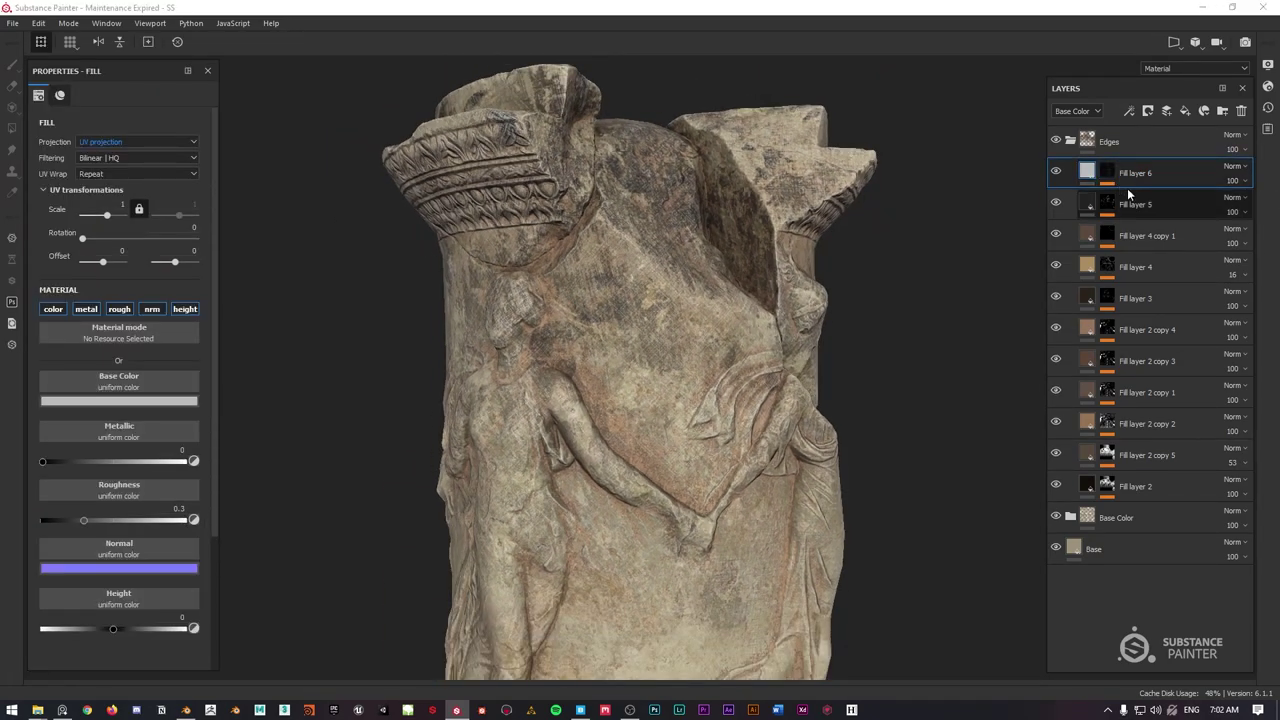
right_click(1110, 176)
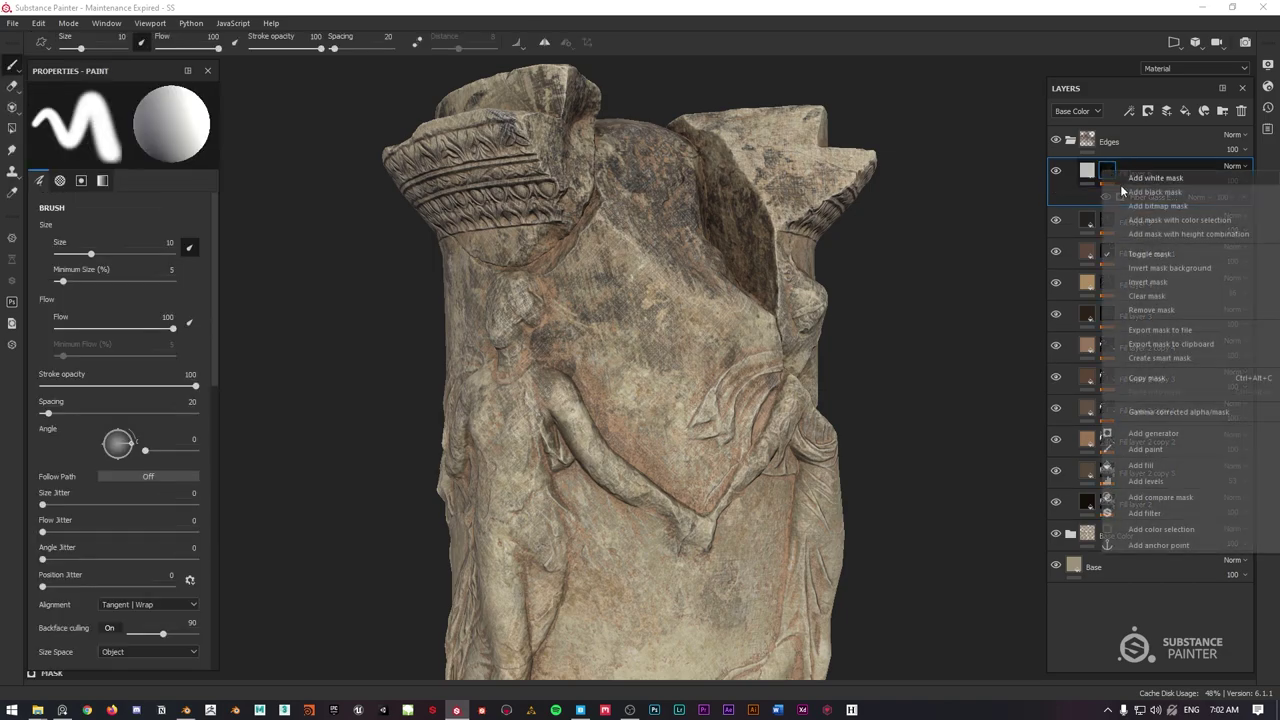
click(1153, 433)
click(115, 114)
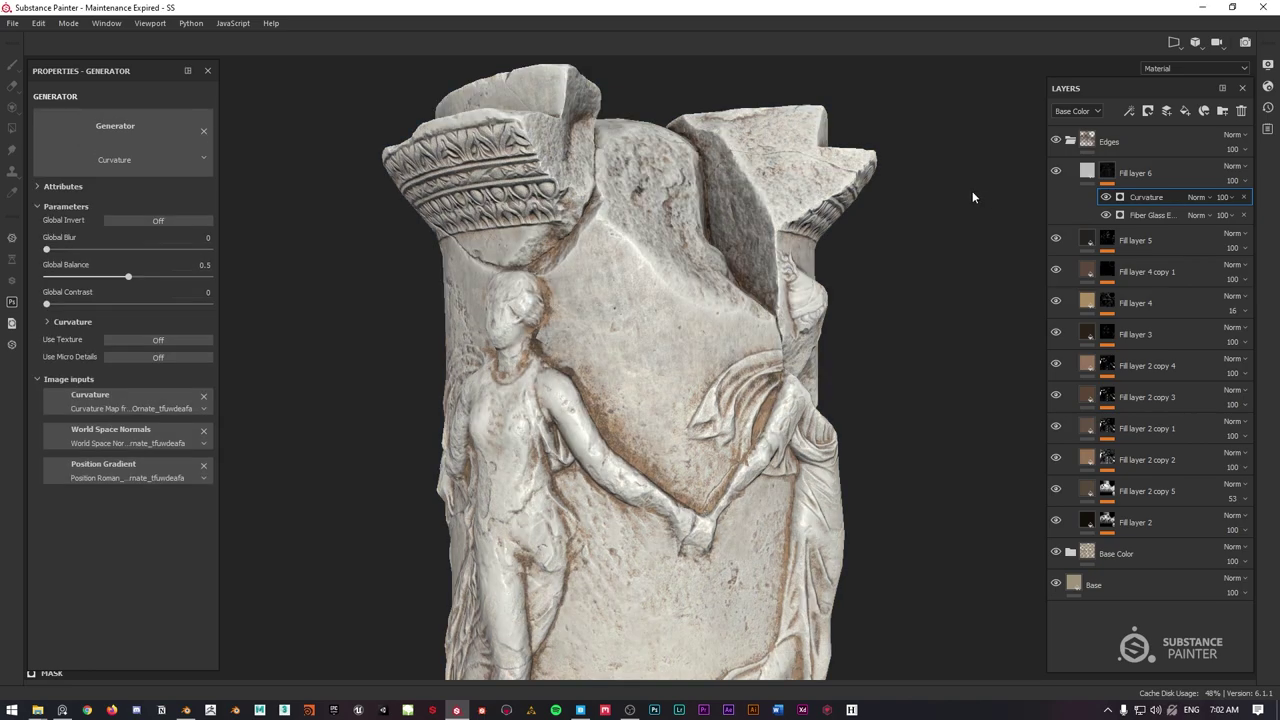
click(1234, 197)
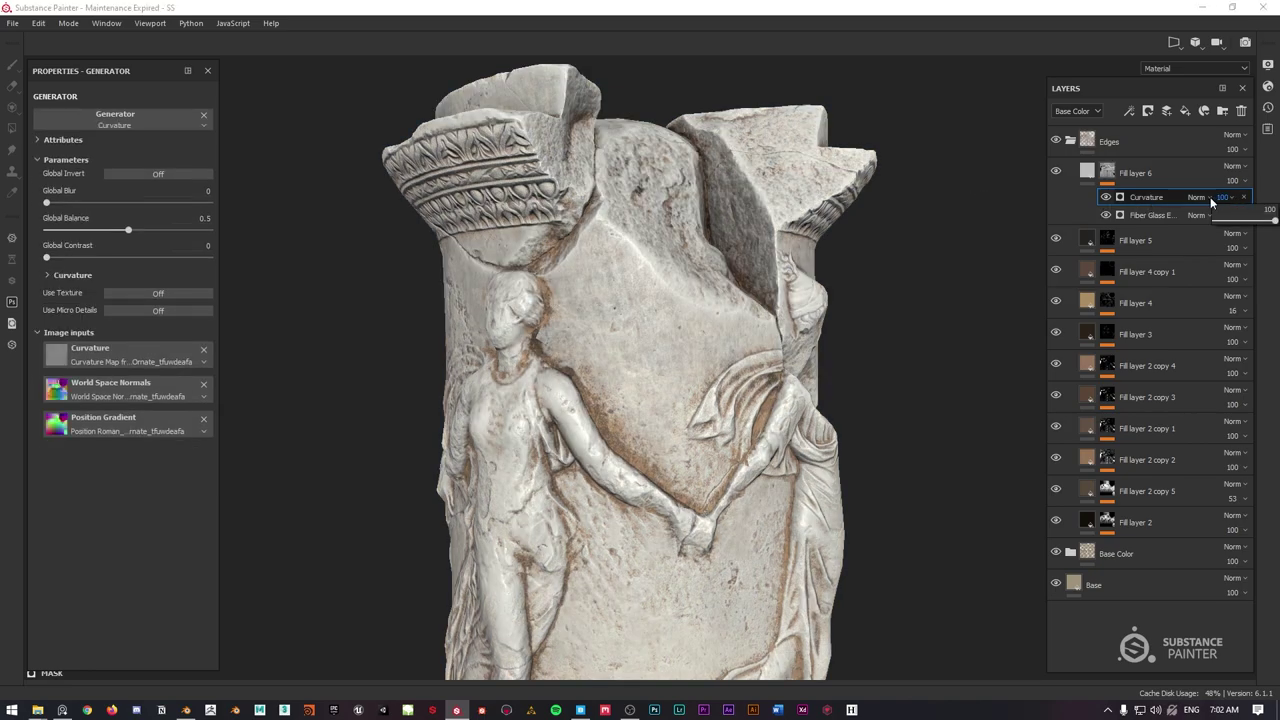
click(1210, 200)
click(1210, 337)
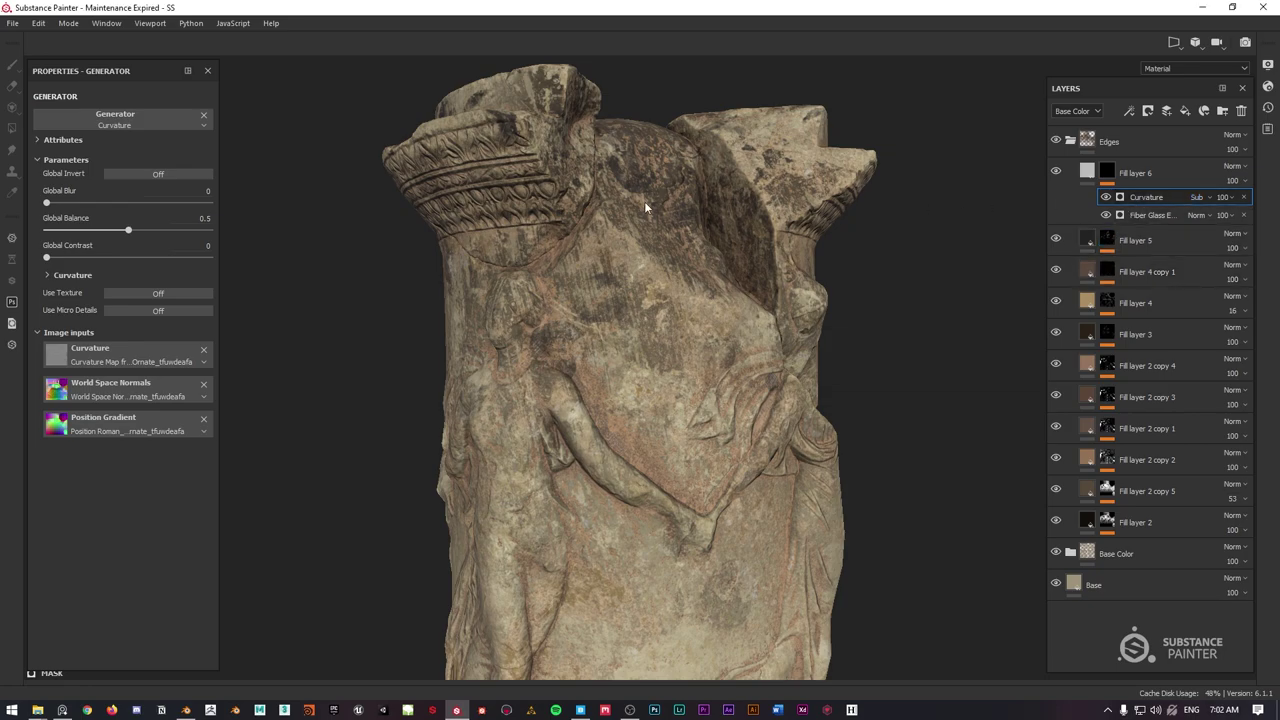
Turn on global invert for Fill layer 6's Curvature generator and set its global balance to 0.18 and global contrast to 0.74.
drag(65, 258, 155, 230)
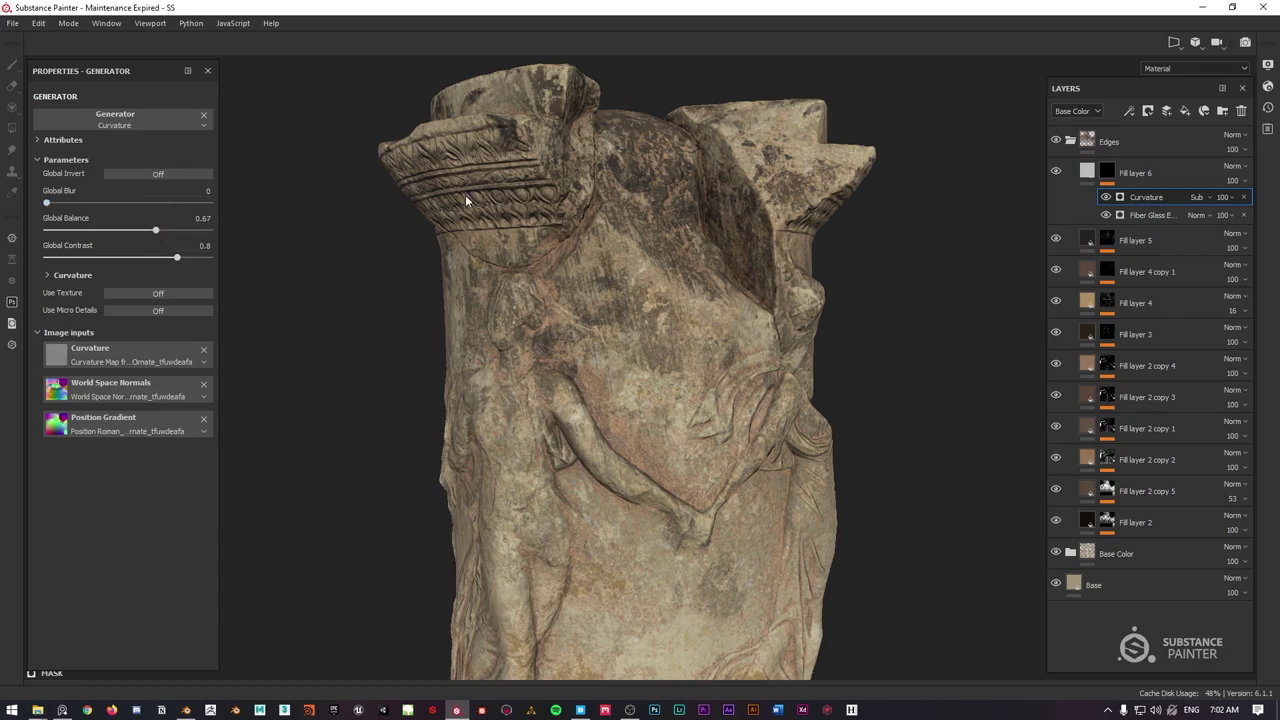
click(174, 175)
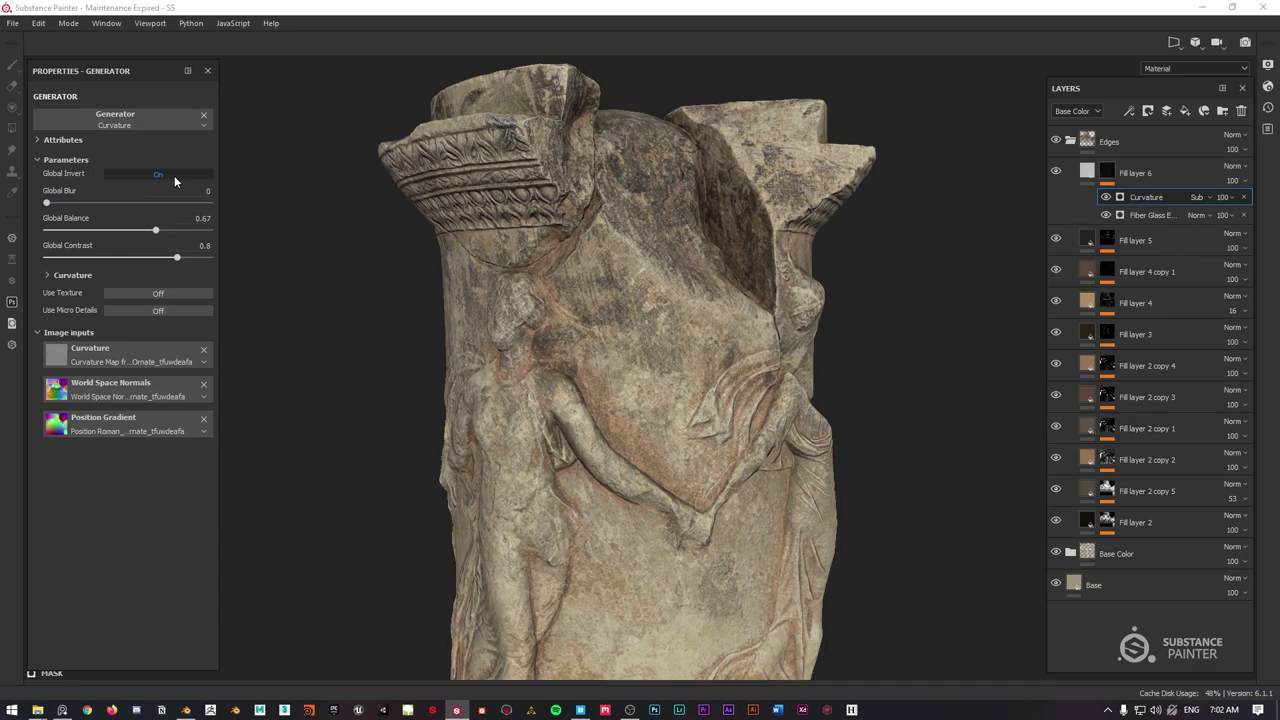
drag(155, 230, 75, 232)
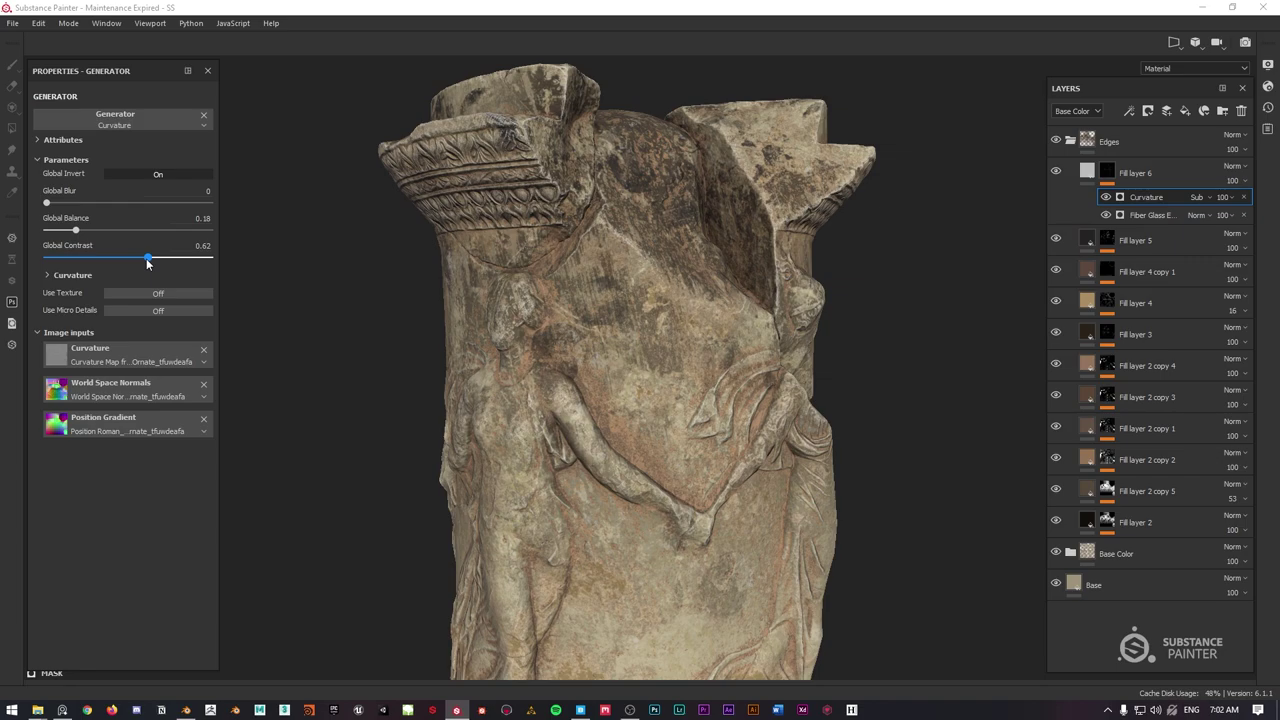
drag(183, 262, 169, 261)
scroll(666, 234, down, 3)
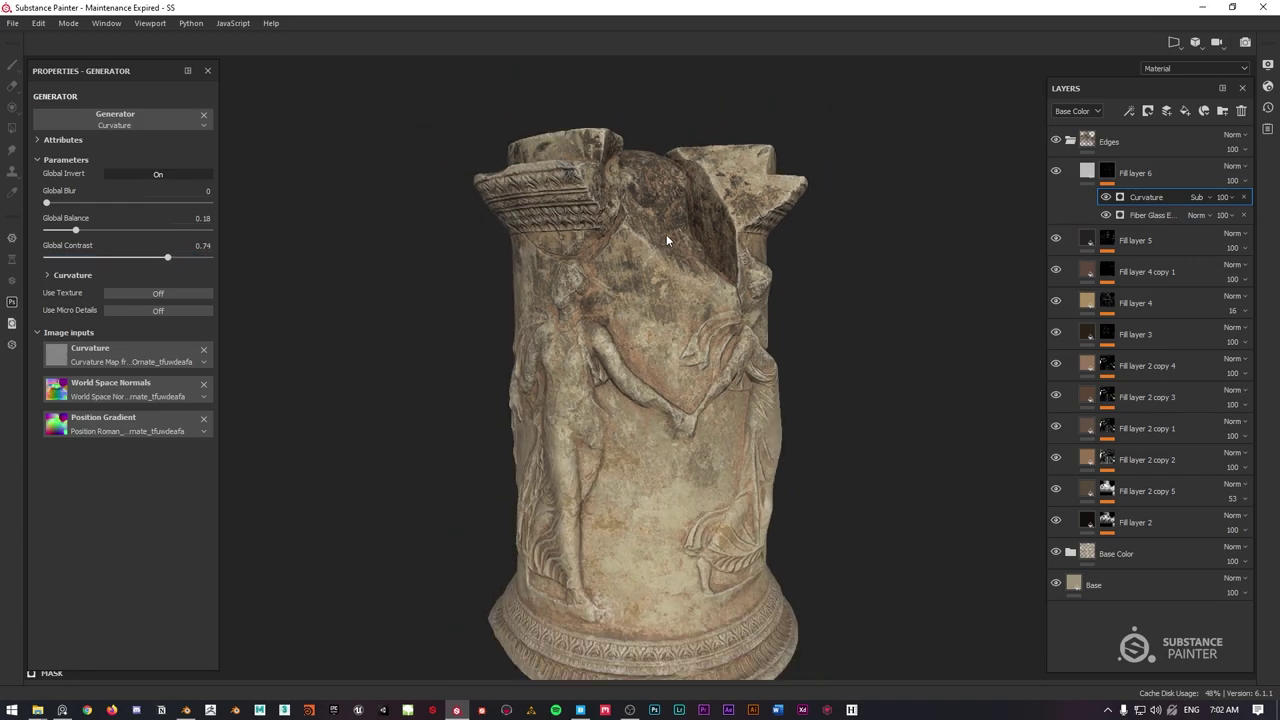
scroll(666, 234, up, 1)
Try a near-black brown base color on Fill layer 6 and check its effect by toggling the layer's visibility.
click(1083, 173)
click(1083, 174)
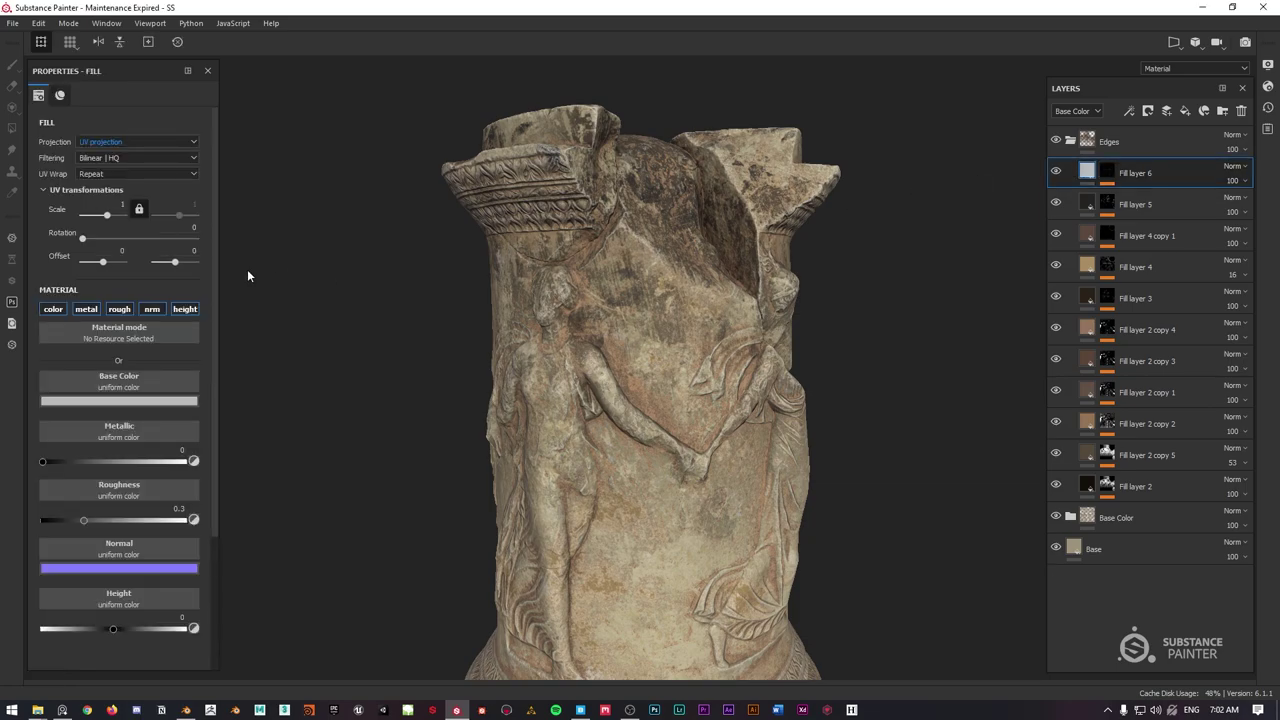
click(120, 401)
click(272, 412)
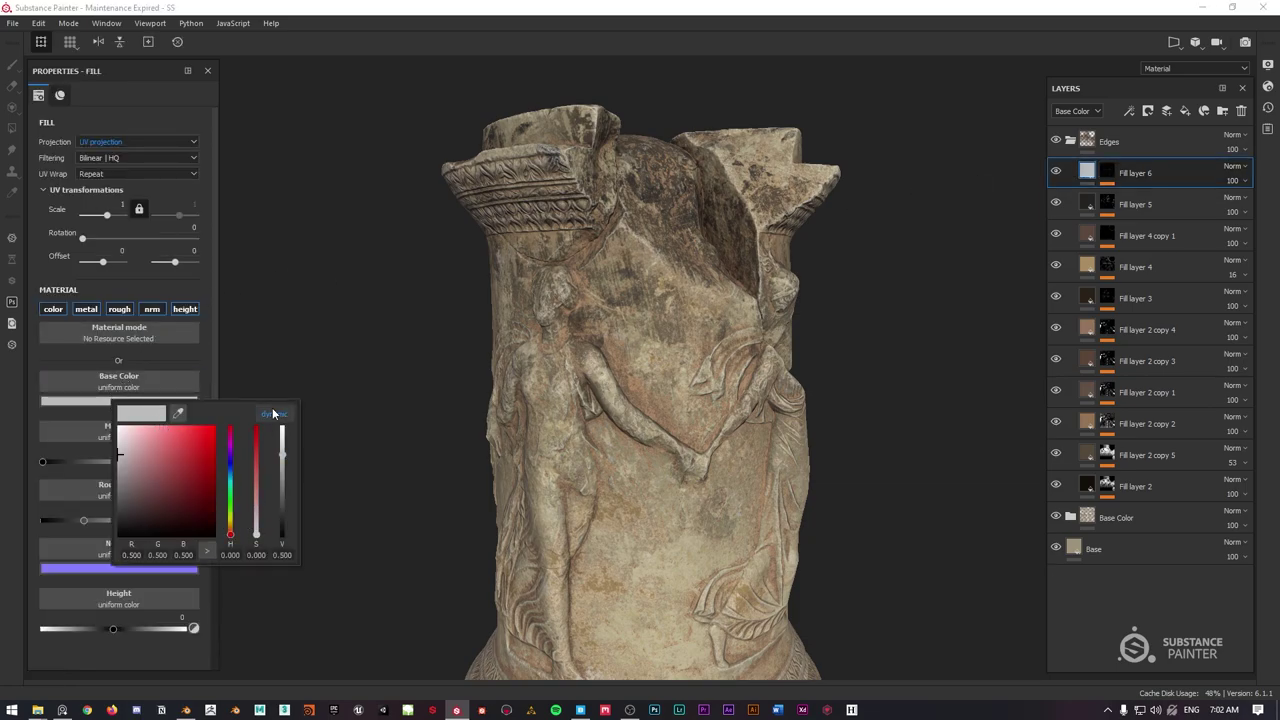
click(230, 527)
drag(150, 449, 171, 520)
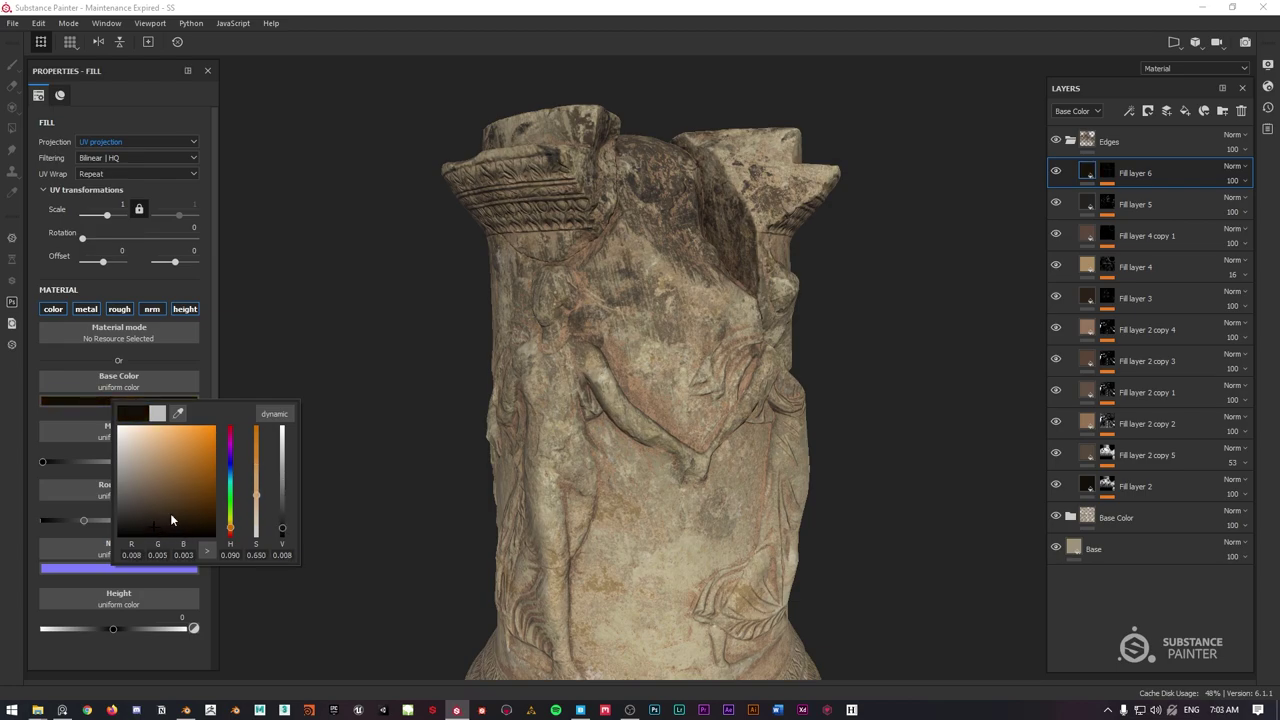
click(1058, 175)
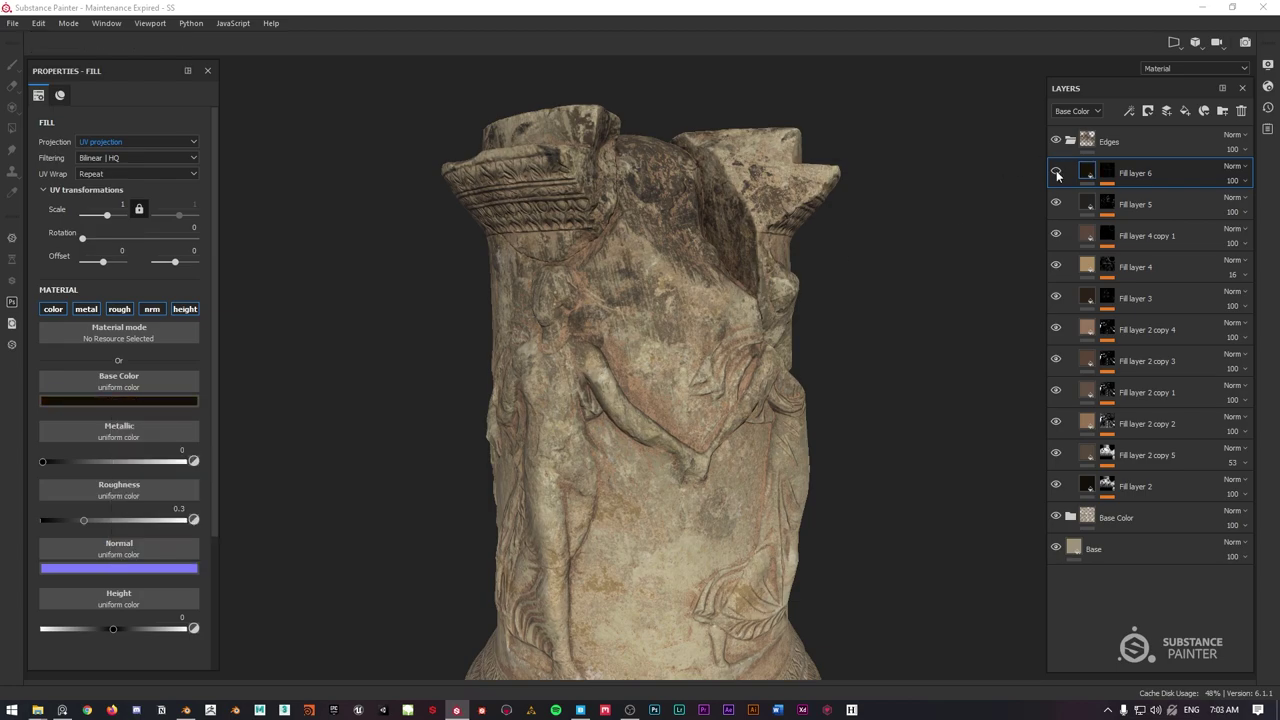
Set Fill layer 6's base color to a yellowish ochre of about R 0.511, G 0.302, B 0.090.
click(152, 401)
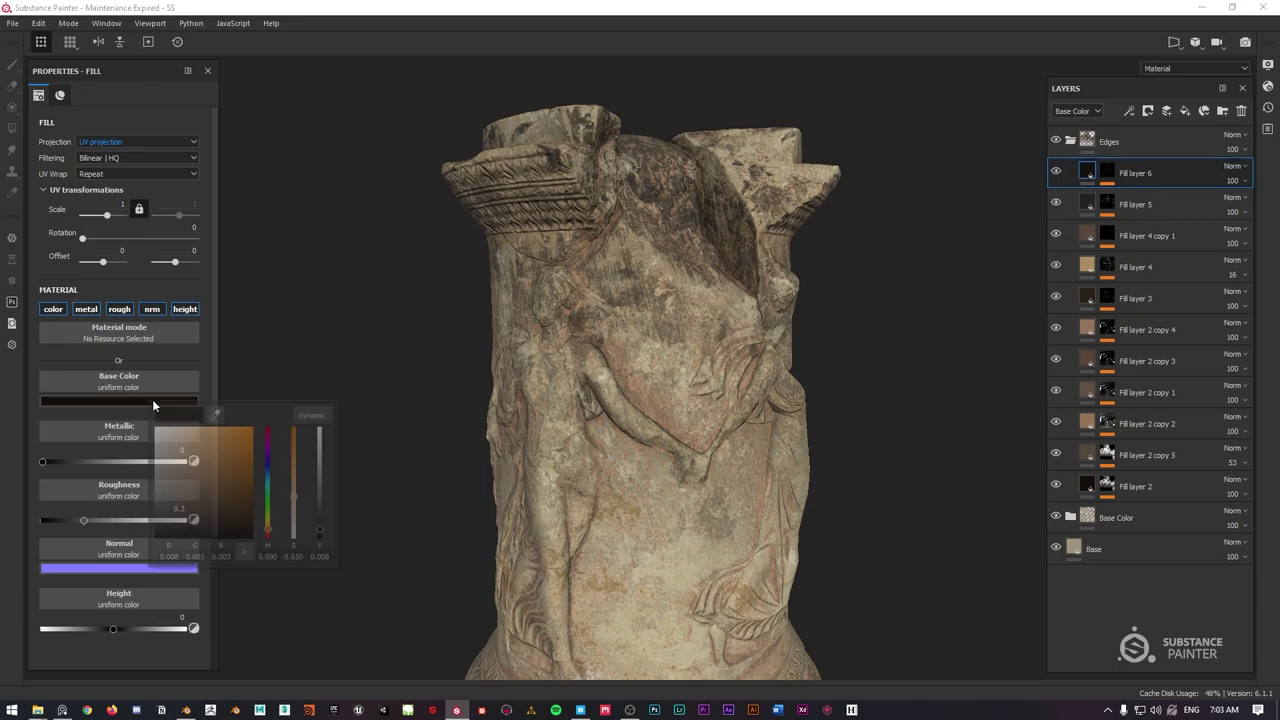
click(193, 469)
mouse_move(194, 468)
mouse_down()
mouse_move(196, 450)
mouse_move(207, 464)
mouse_up()
drag(267, 529, 260, 527)
drag(210, 476, 207, 446)
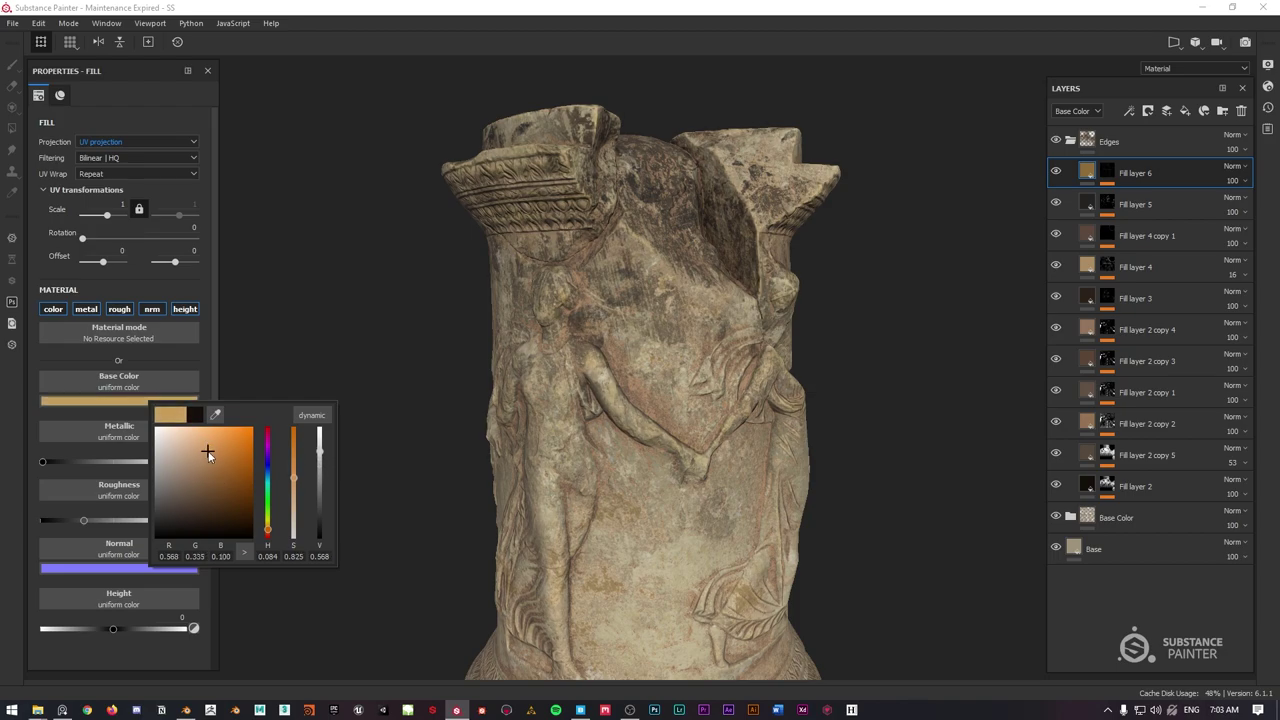
scroll(627, 306, down, 3)
alt+drag(629, 308, 626, 336)
scroll(610, 336, up, 3)
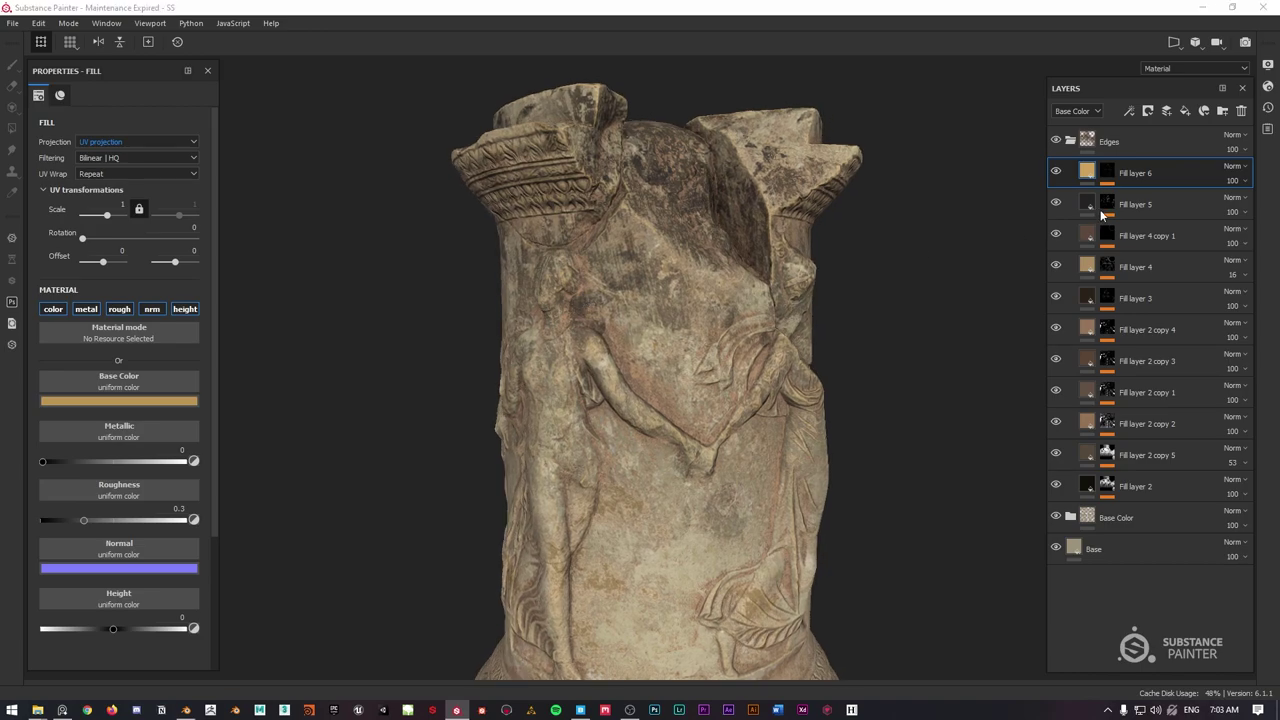
Examine Fill layer 6's ochre wear on the carved figure up close and across the whole column.
click(1106, 172)
scroll(596, 351, up, 5)
scroll(595, 352, up, 2)
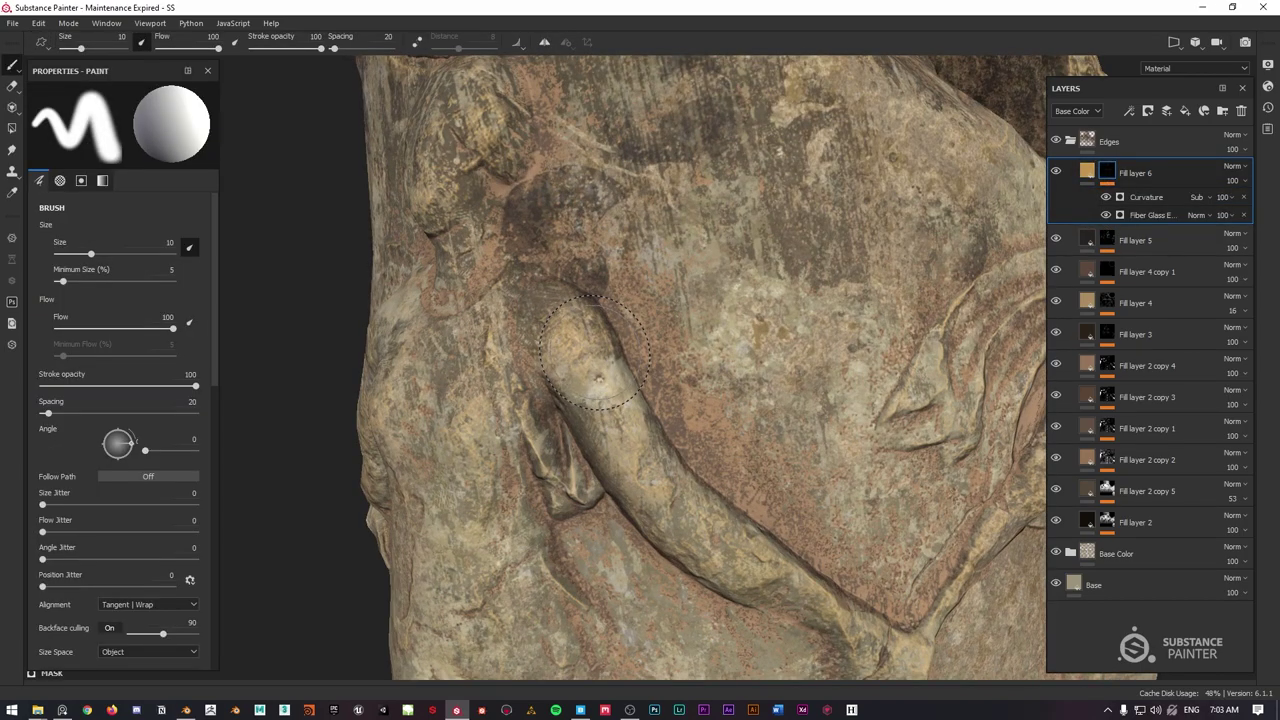
scroll(595, 355, down, 5)
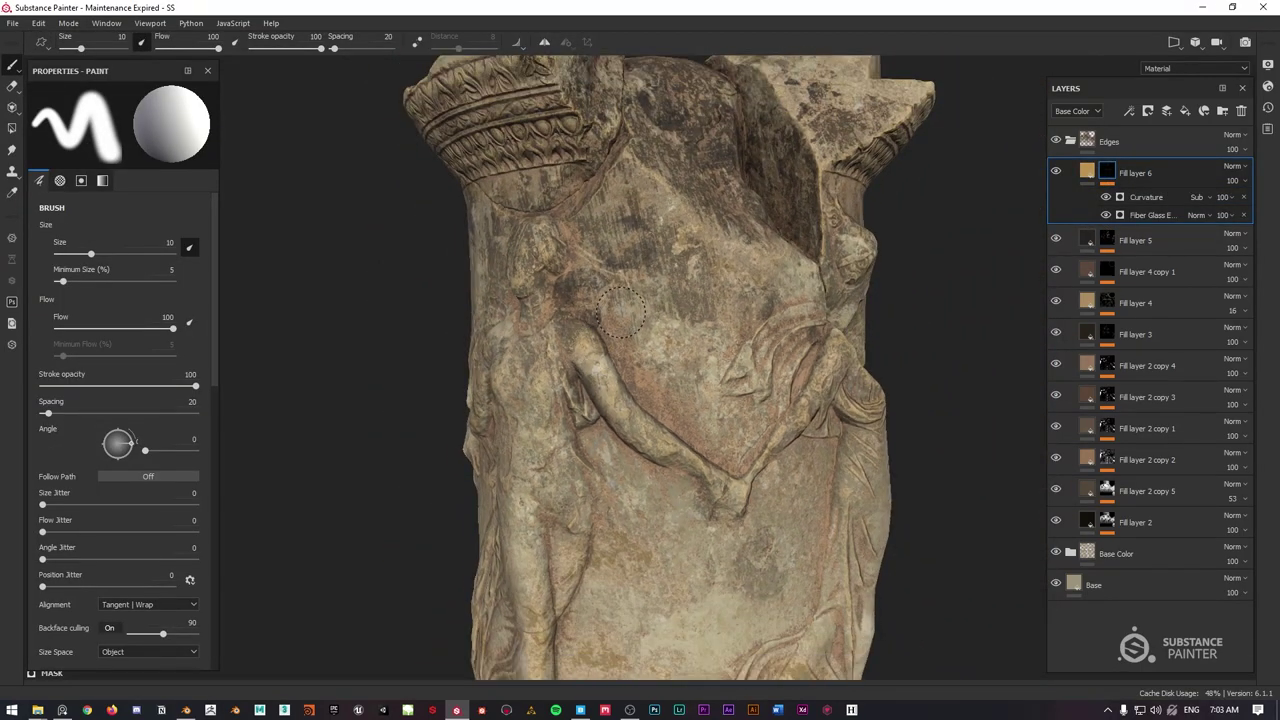
scroll(620, 312, down, 2)
scroll(640, 305, up, 10)
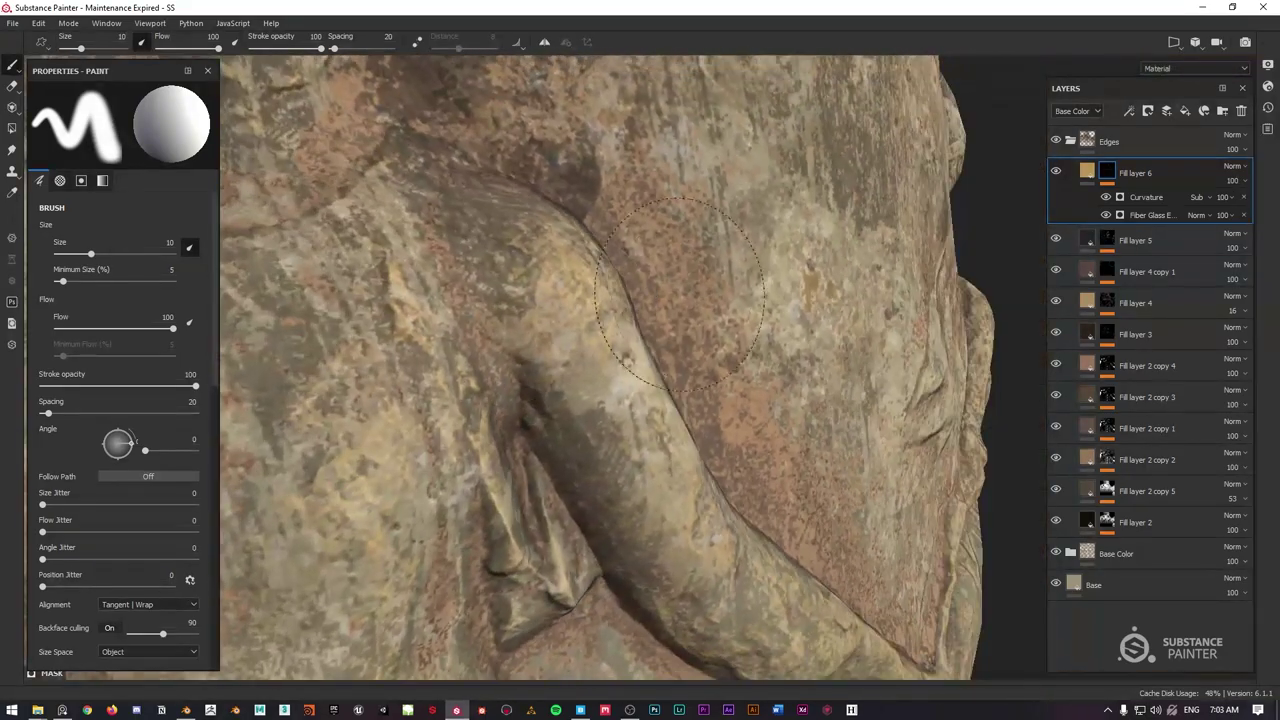
scroll(679, 294, down, 6)
alt+drag(555, 350, 440, 313)
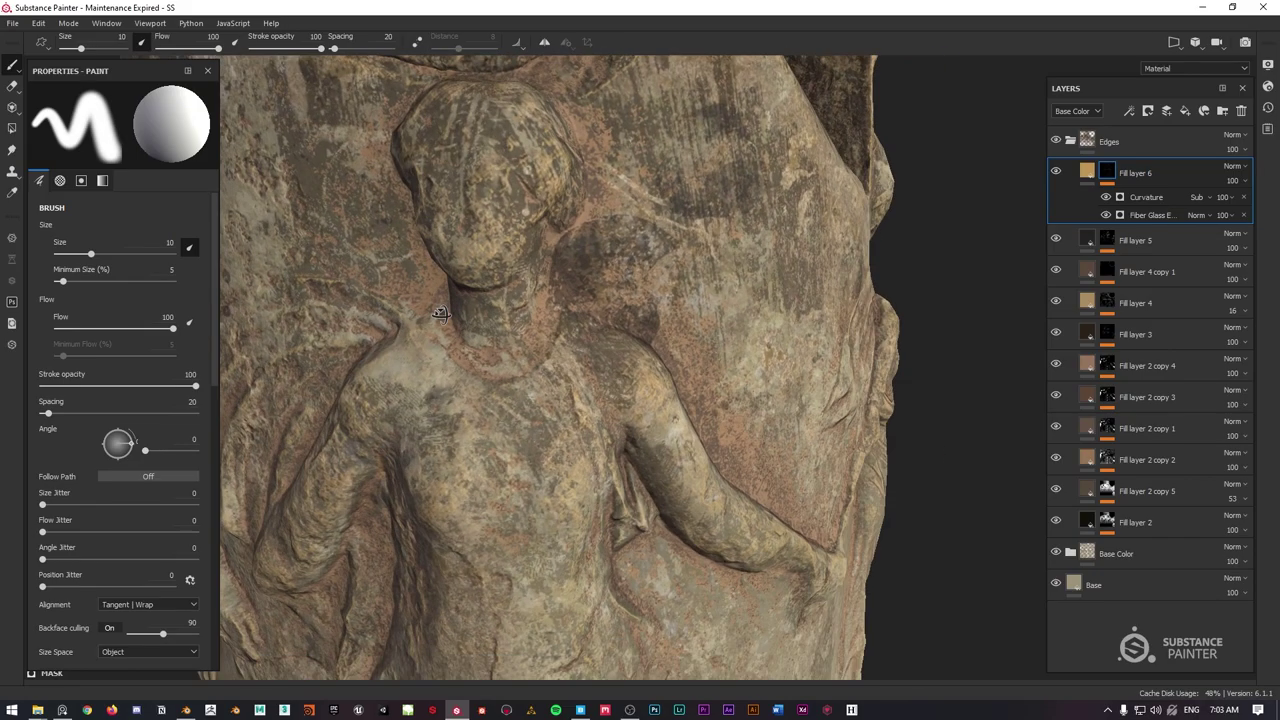
scroll(440, 313, down, 6)
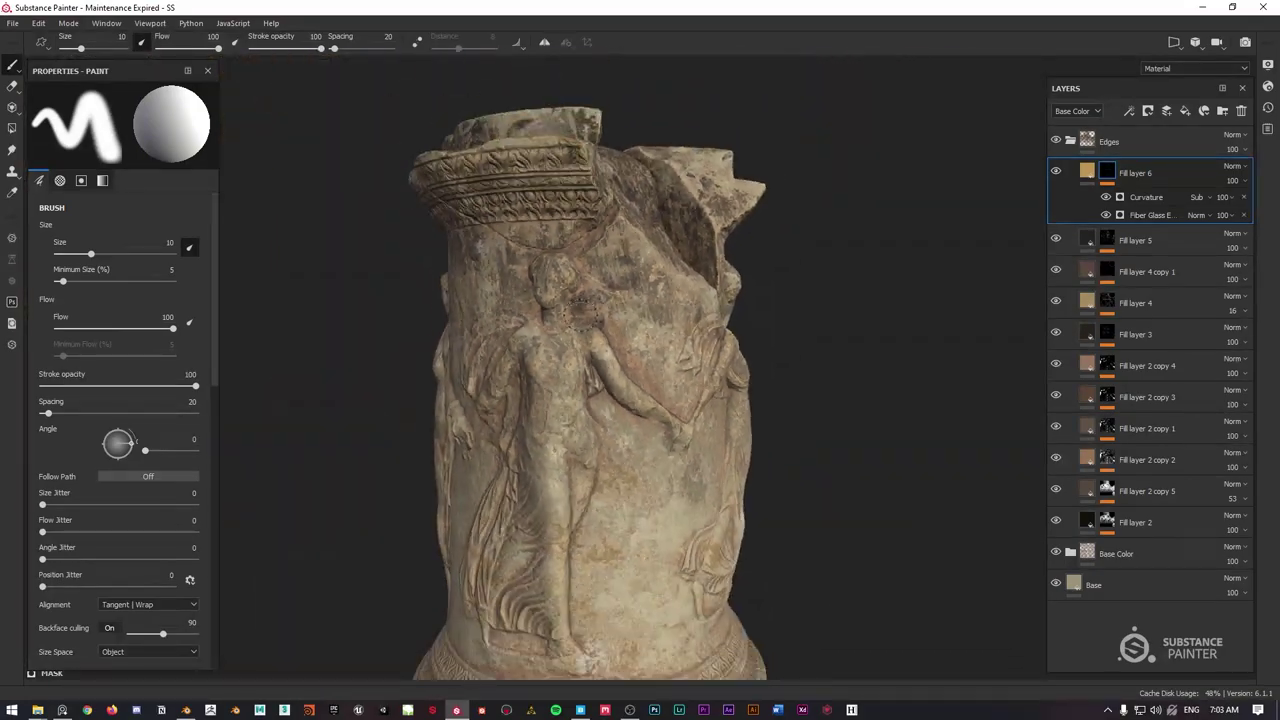
scroll(686, 280, down, 2)
mouse_move(686, 280)
alt+mouse_down()
mouse_move(614, 298)
mouse_move(661, 294)
mouse_move(632, 275)
mouse_move(690, 286)
mouse_move(702, 256)
alt+mouse_up()
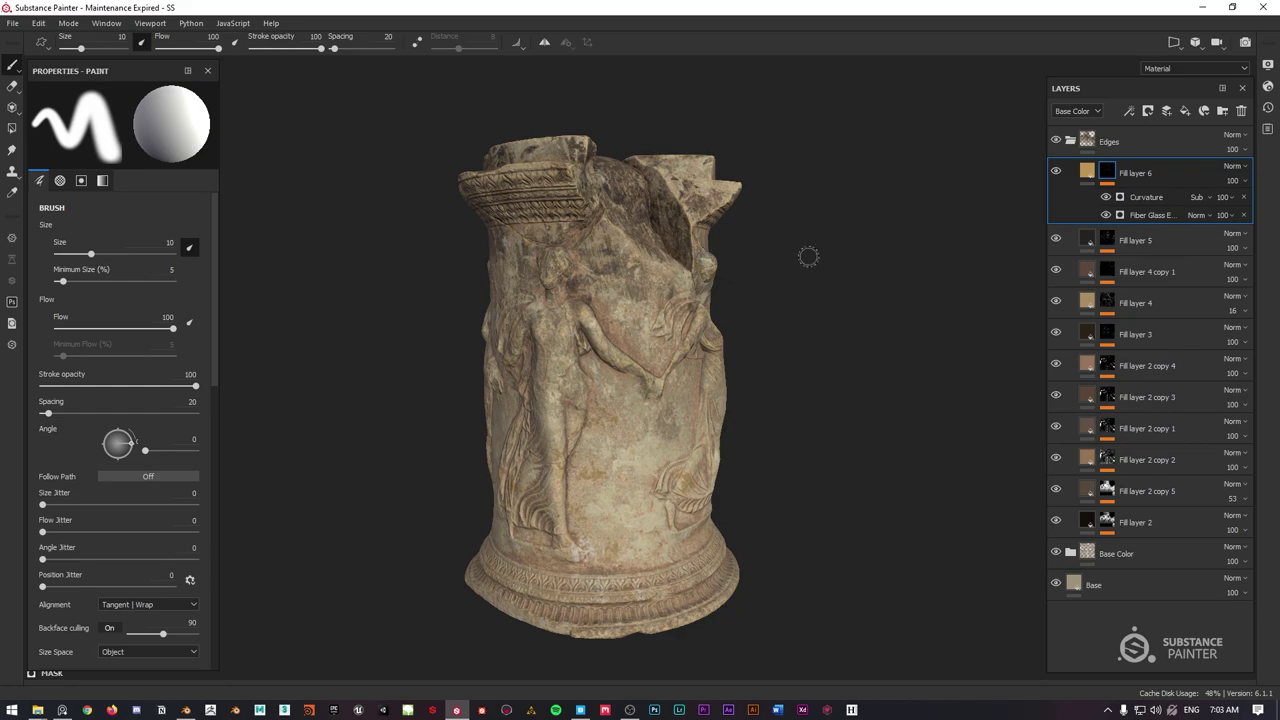
Preview the full column in an Iray render without the side panels, and return to painting mode.
key(Tab)
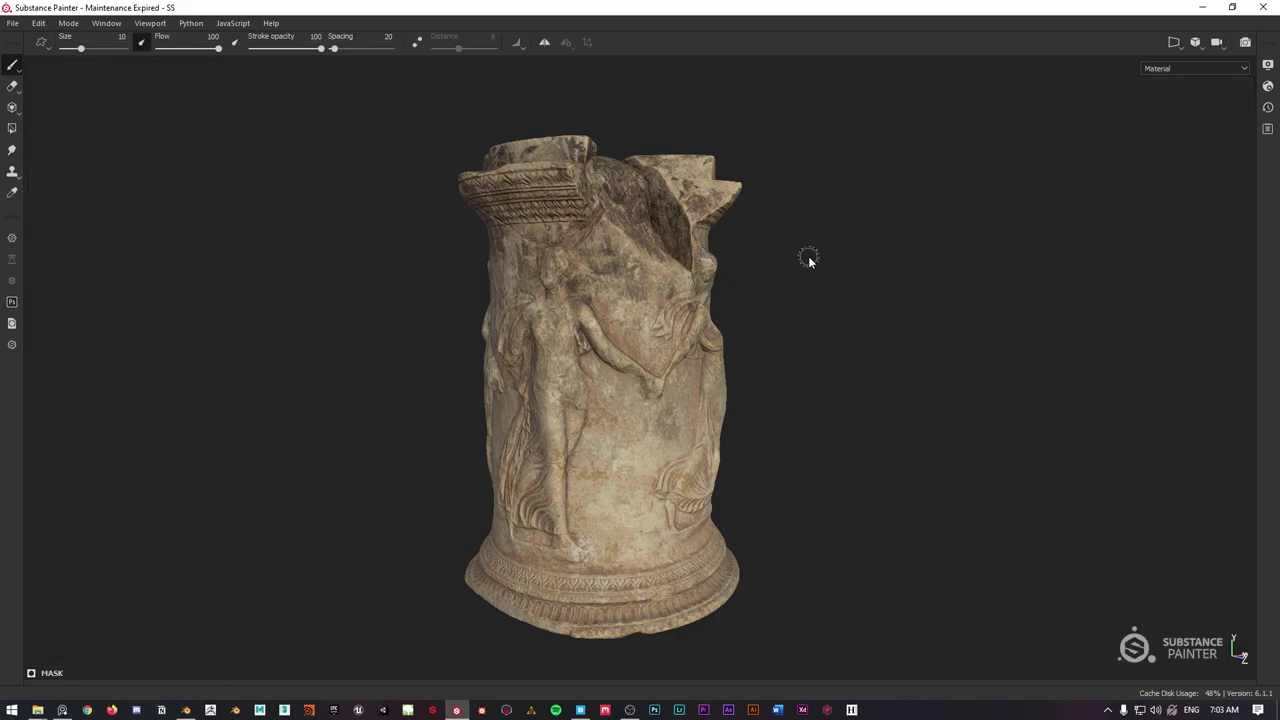
key(F10)
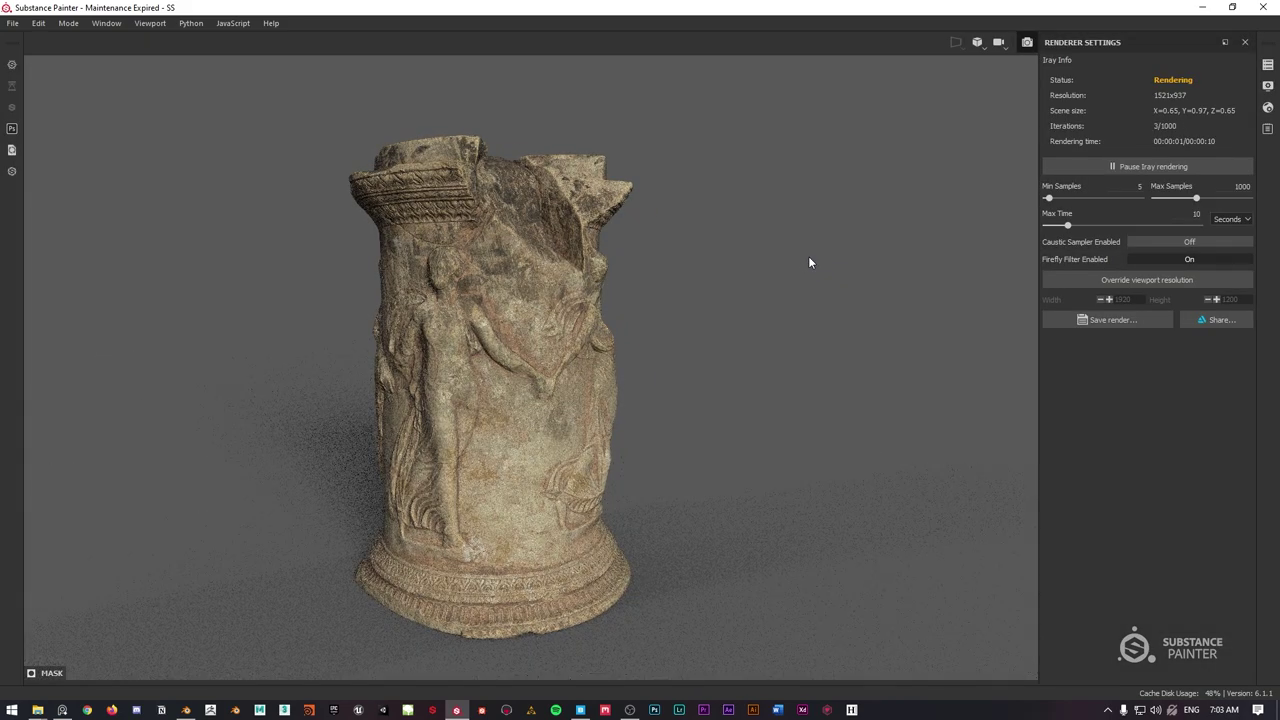
alt+middle_drag(505, 236, 536, 228)
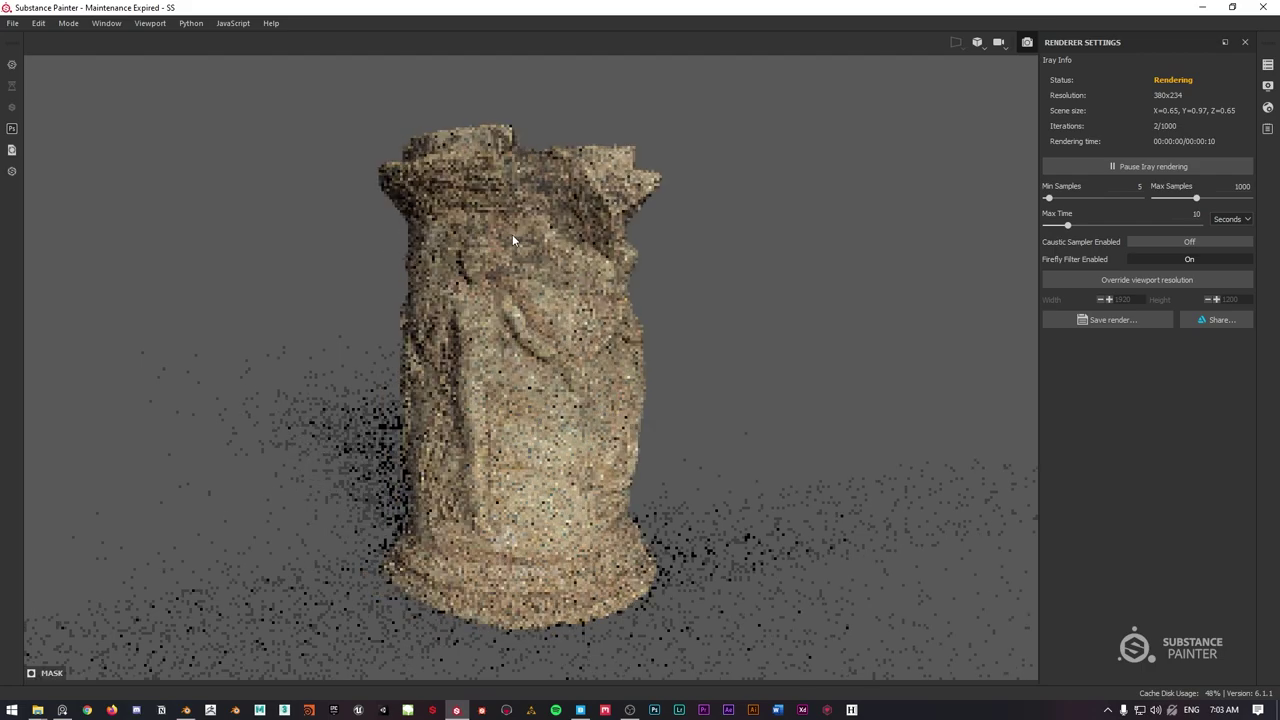
mouse_move(536, 228)
alt+right_down()
mouse_move(541, 276)
mouse_move(522, 239)
alt+right_up()
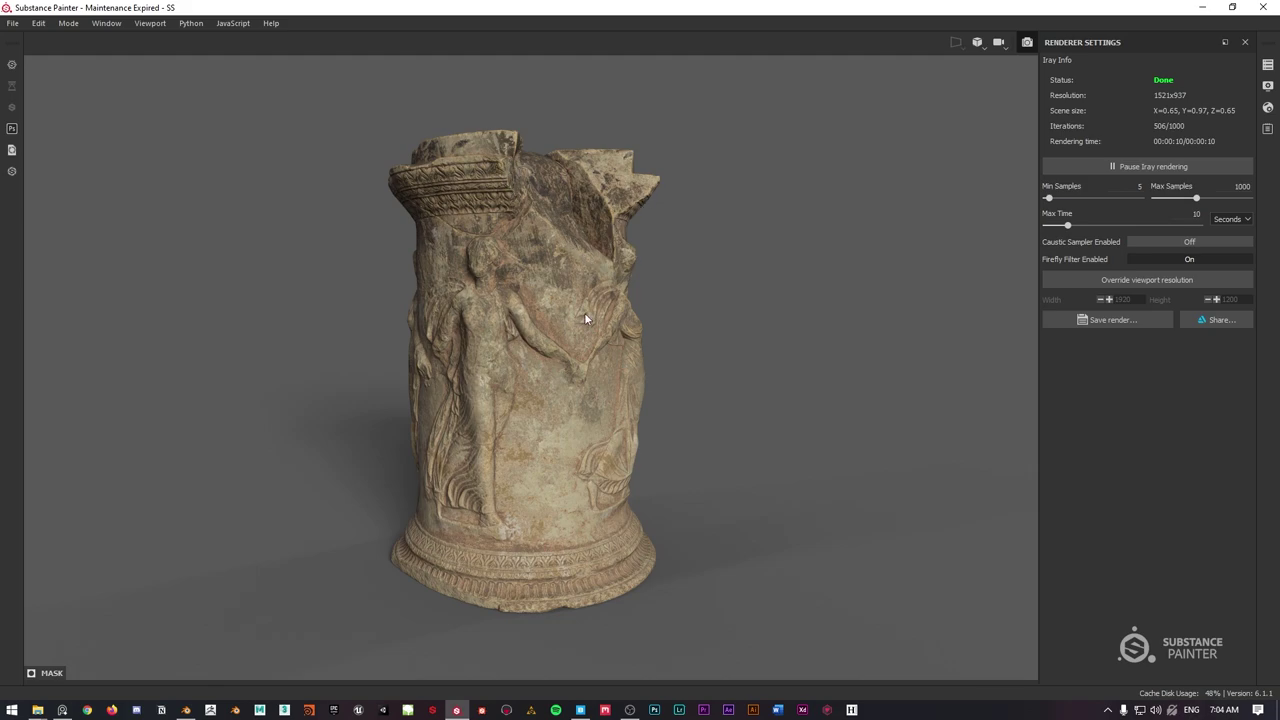
key(F9)
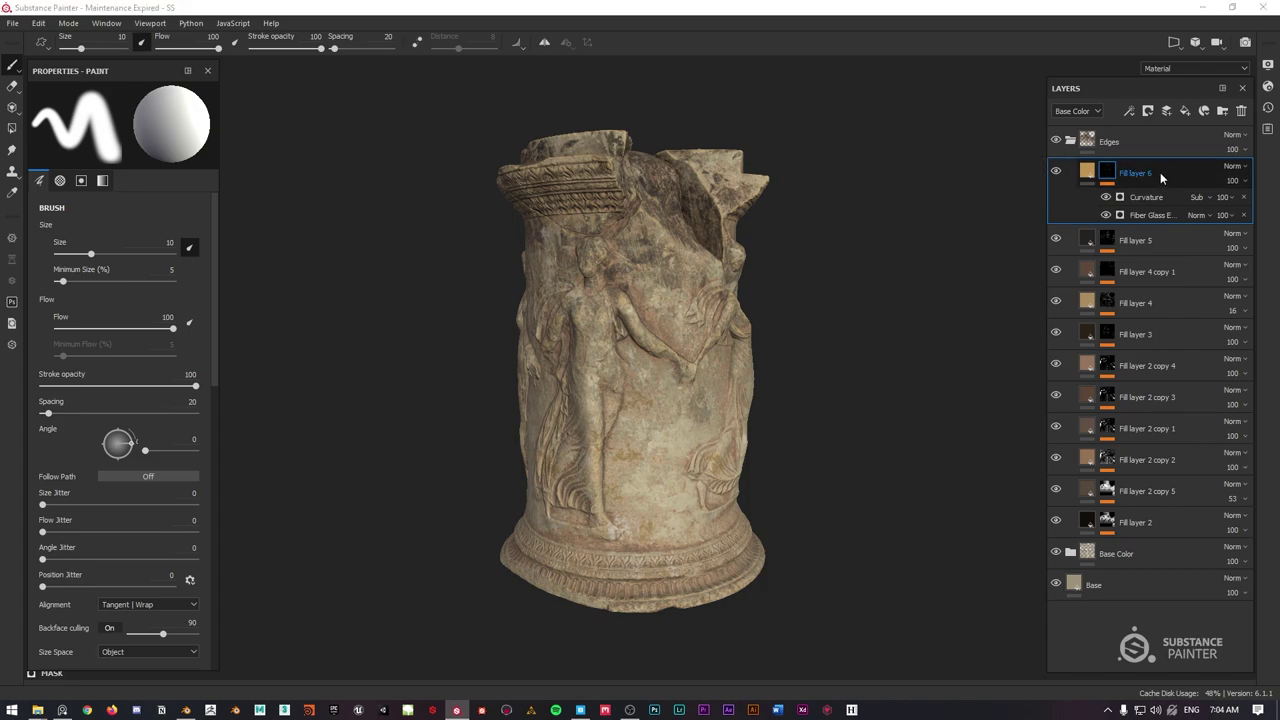
Duplicate Fill layer 6 and select the copy's mask.
key(ctrl+d)
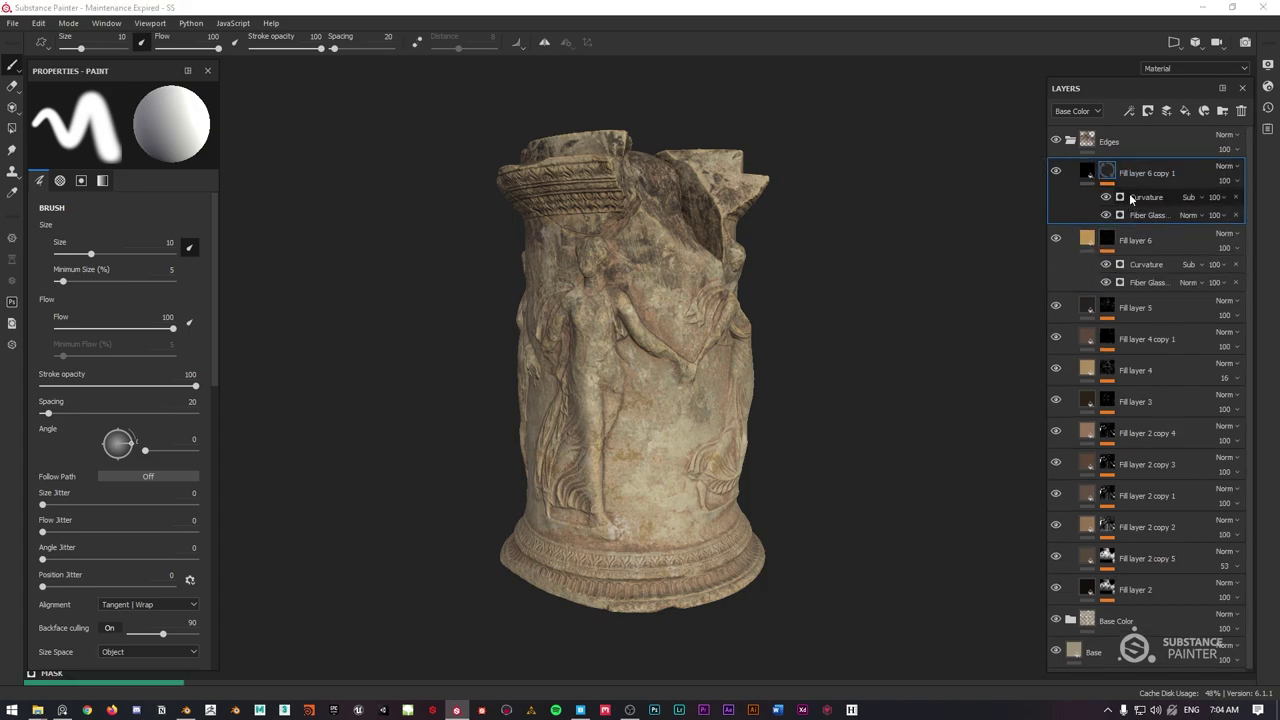
click(1133, 200)
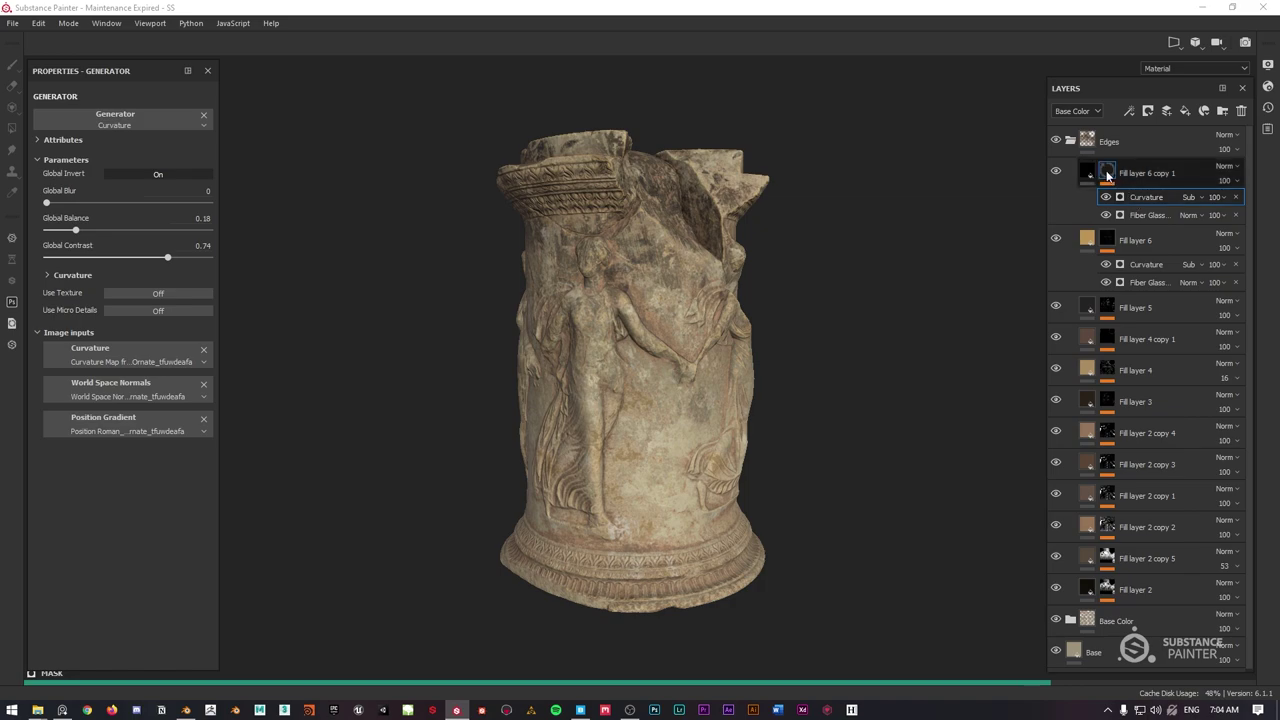
click(1107, 176)
Add a Dirt generator above Curvature in the copy's mask, with dirt level 0.32 and dirt contrast 1.
right_click(1106, 173)
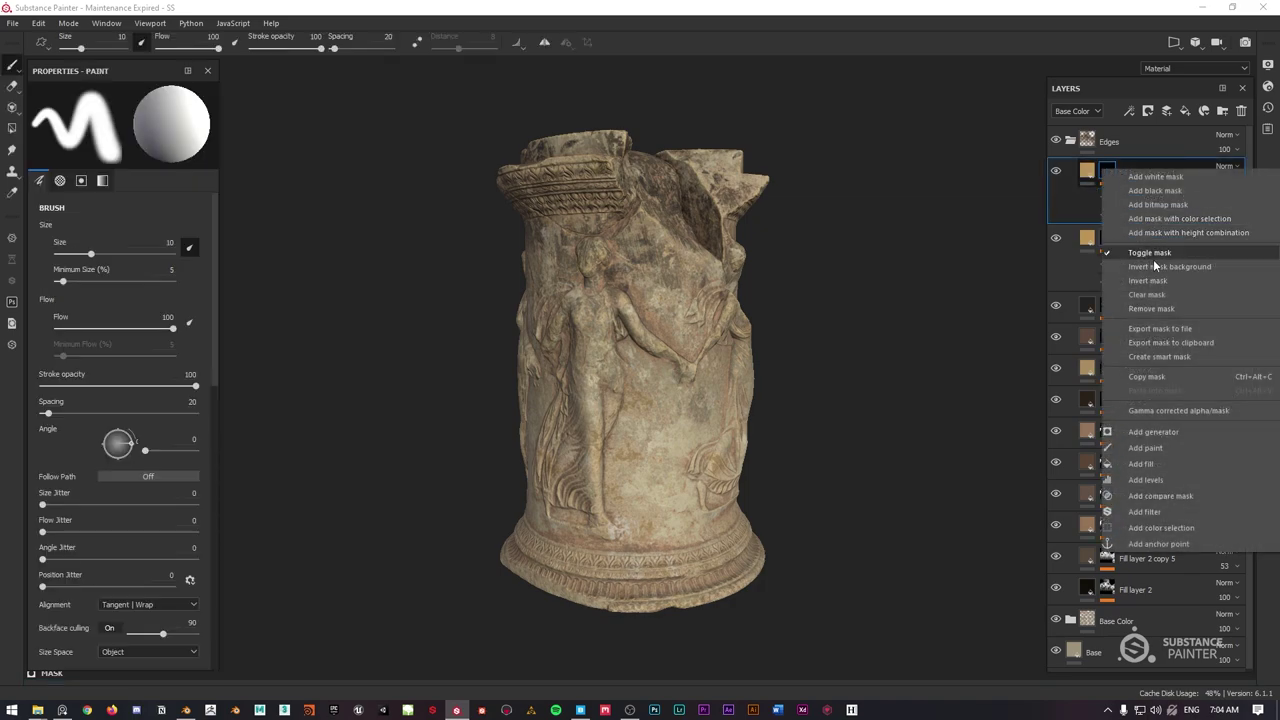
click(1152, 431)
click(117, 126)
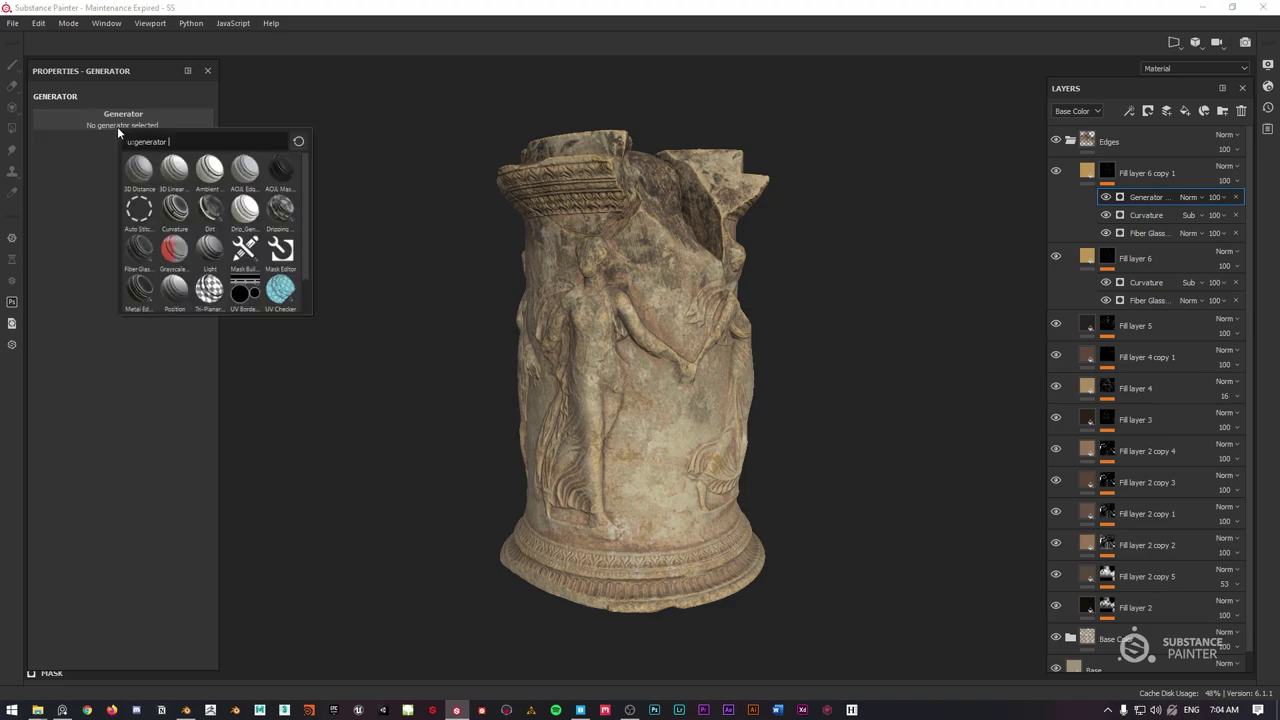
click(210, 208)
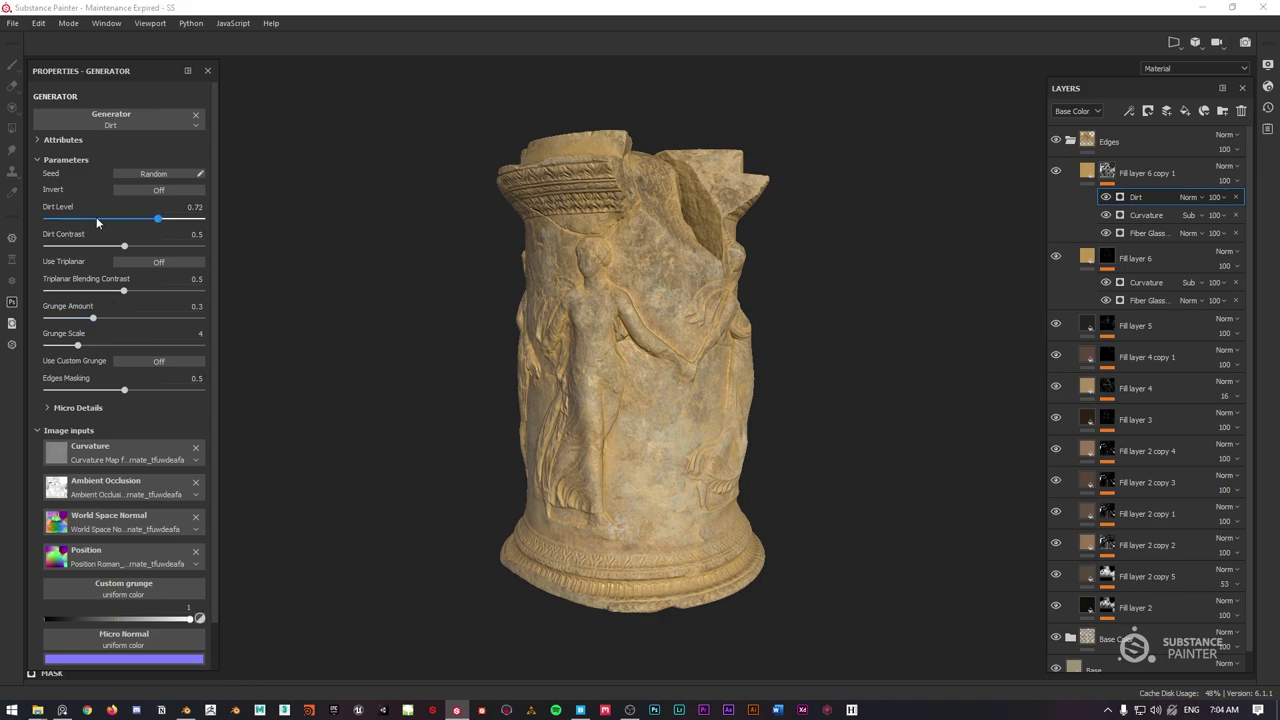
mouse_move(96, 217)
mouse_down()
mouse_move(83, 219)
mouse_move(249, 247)
mouse_up()
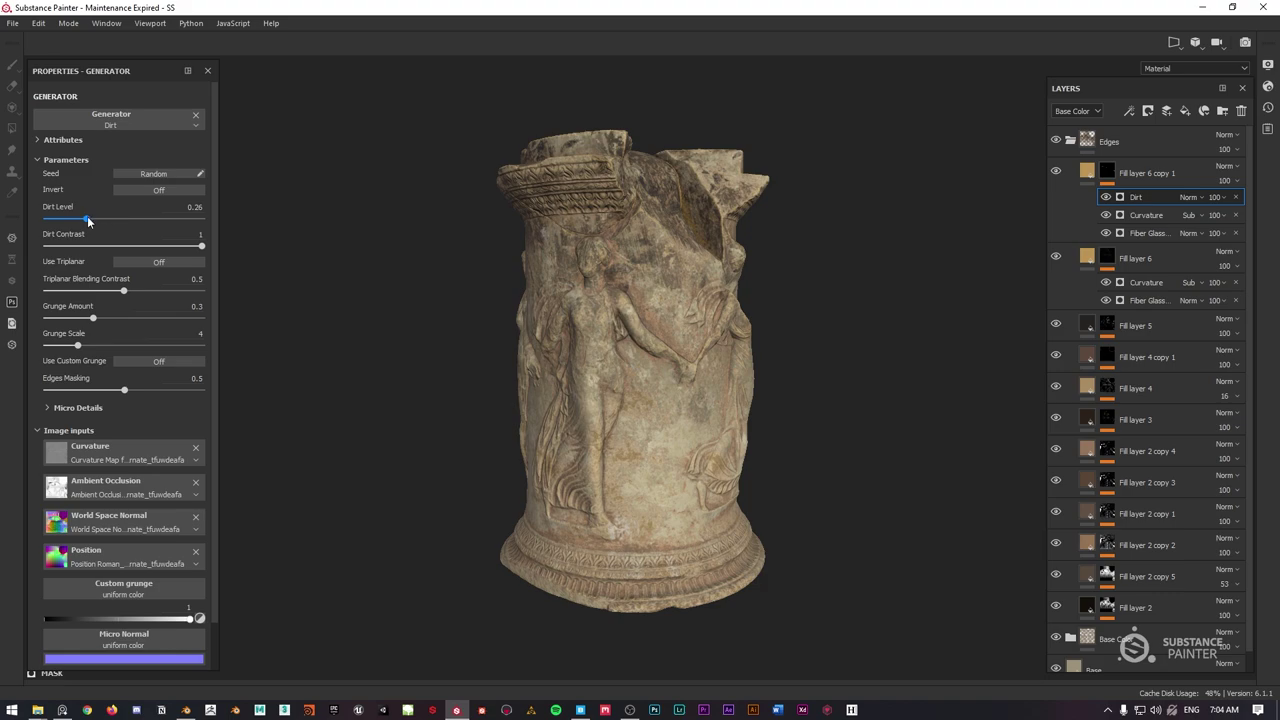
drag(88, 221, 92, 221)
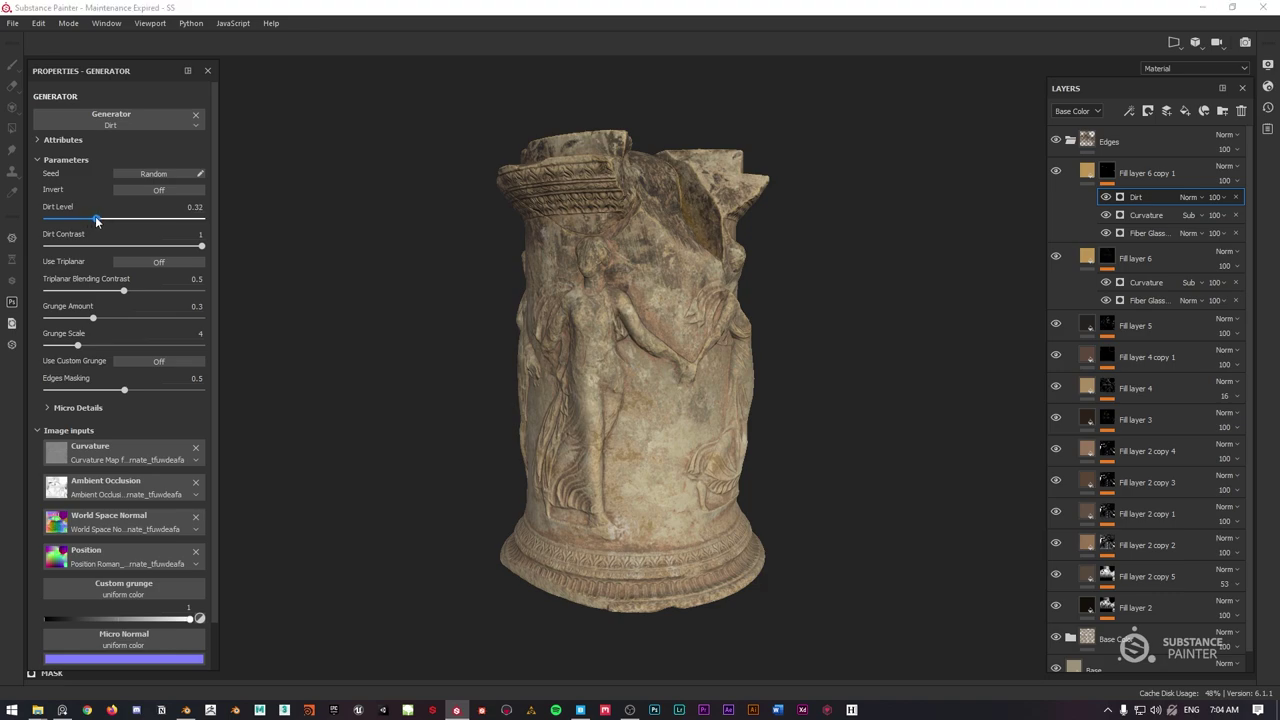
Give Fill layer 6 copy 1 roughness 0.9087 and a muted brown base color (R 0.175, G 0.118, B 0.061), and compare it hidden and shown.
click(1150, 175)
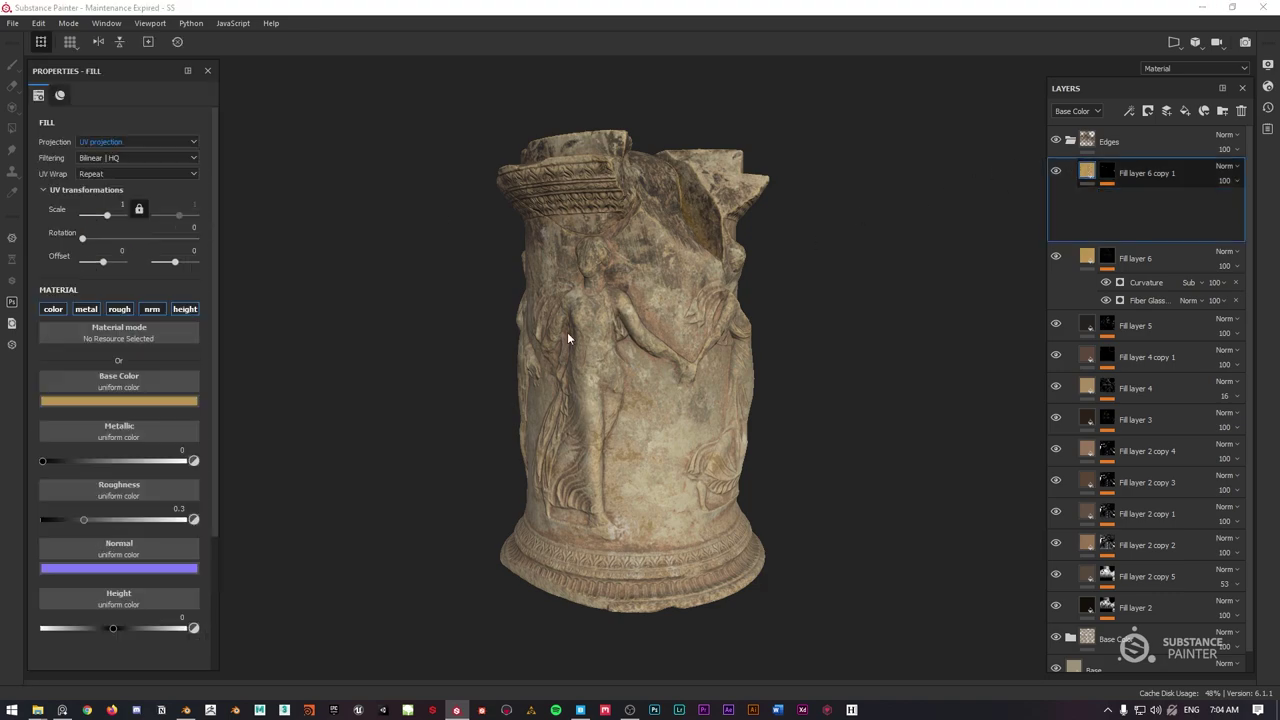
drag(90, 522, 137, 522)
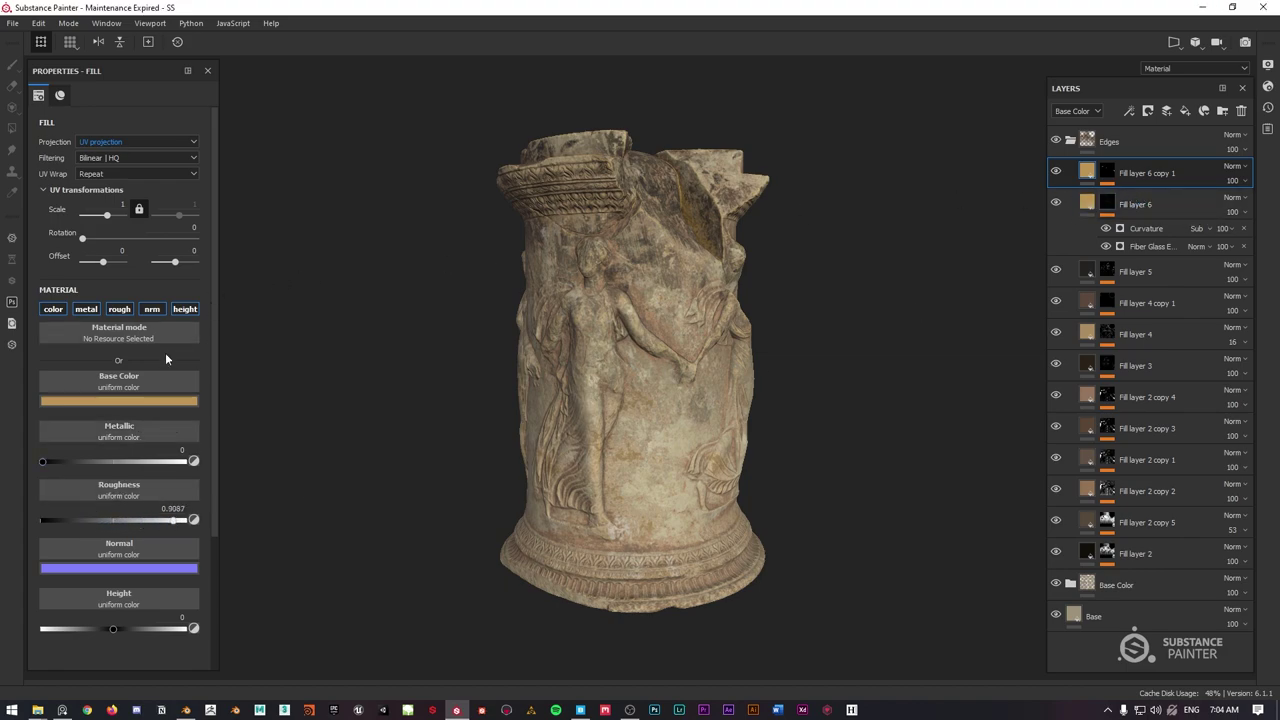
click(111, 400)
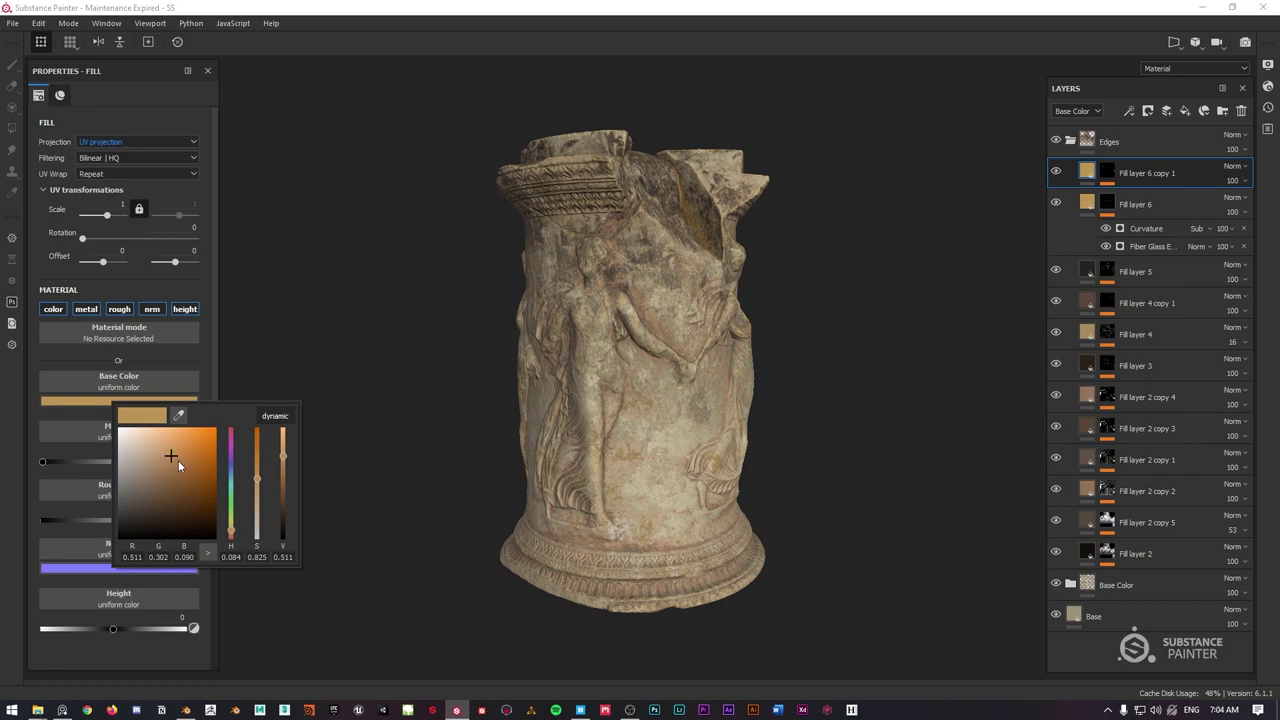
drag(176, 465, 155, 490)
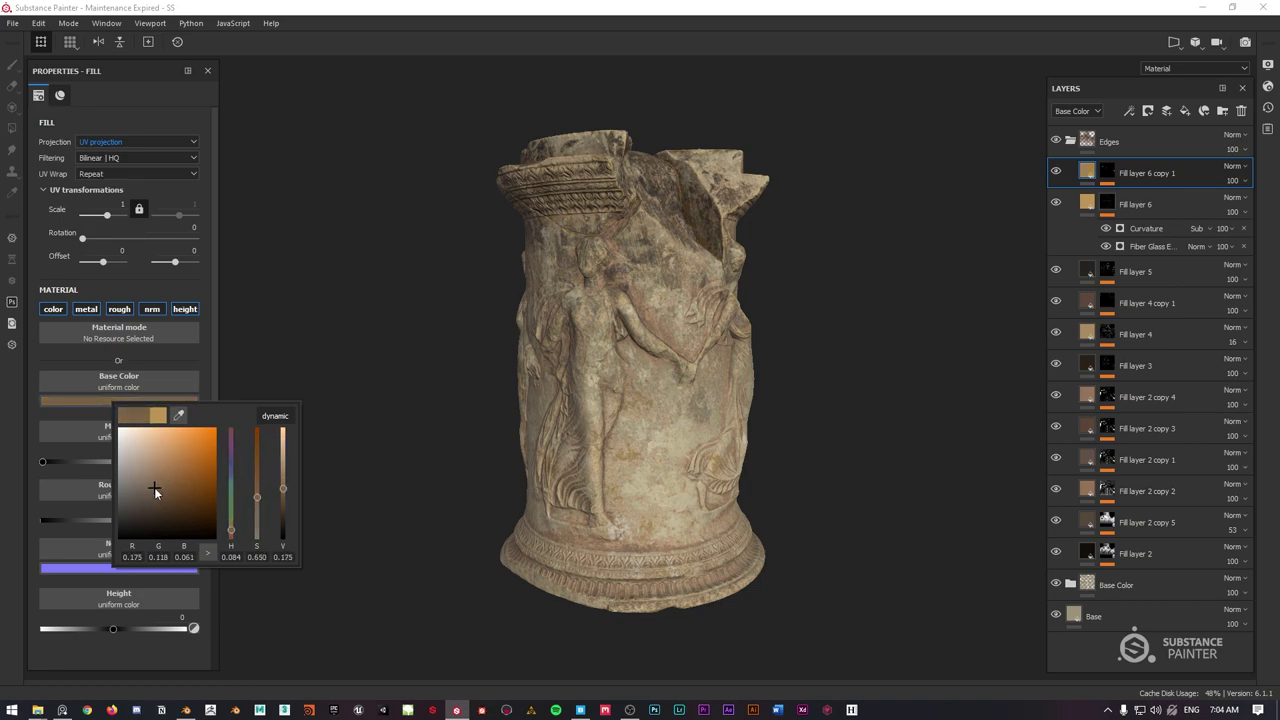
click(1056, 177)
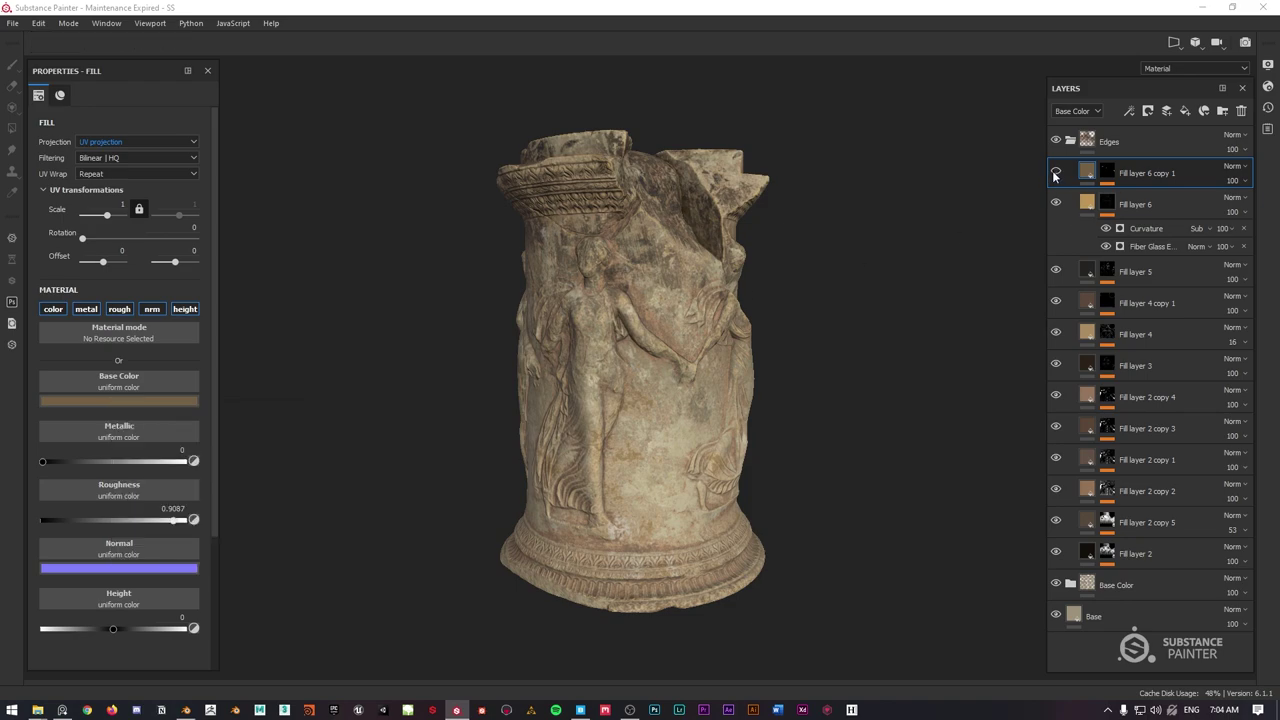
click(1056, 177)
alt+drag(724, 165, 726, 228)
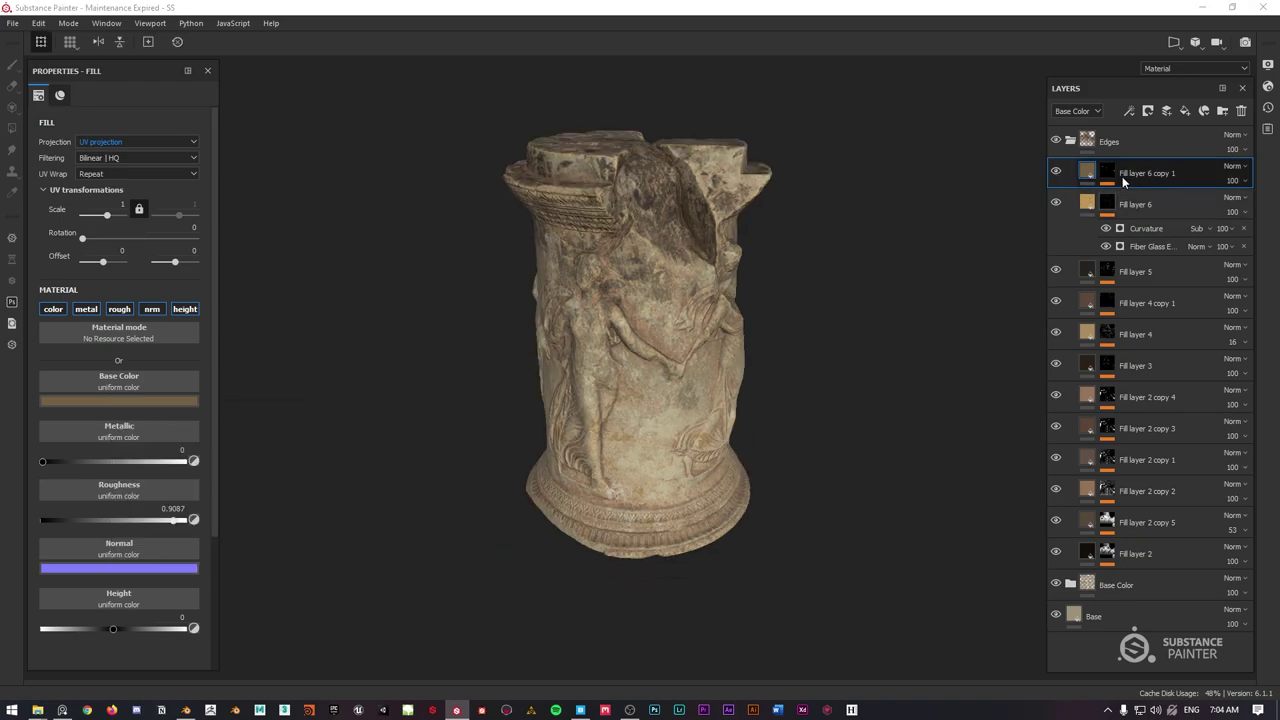
Set the Dirt generator's blend mode to Subtract in the mask of Fill layer 6 copy 1.
click(1112, 171)
click(1146, 199)
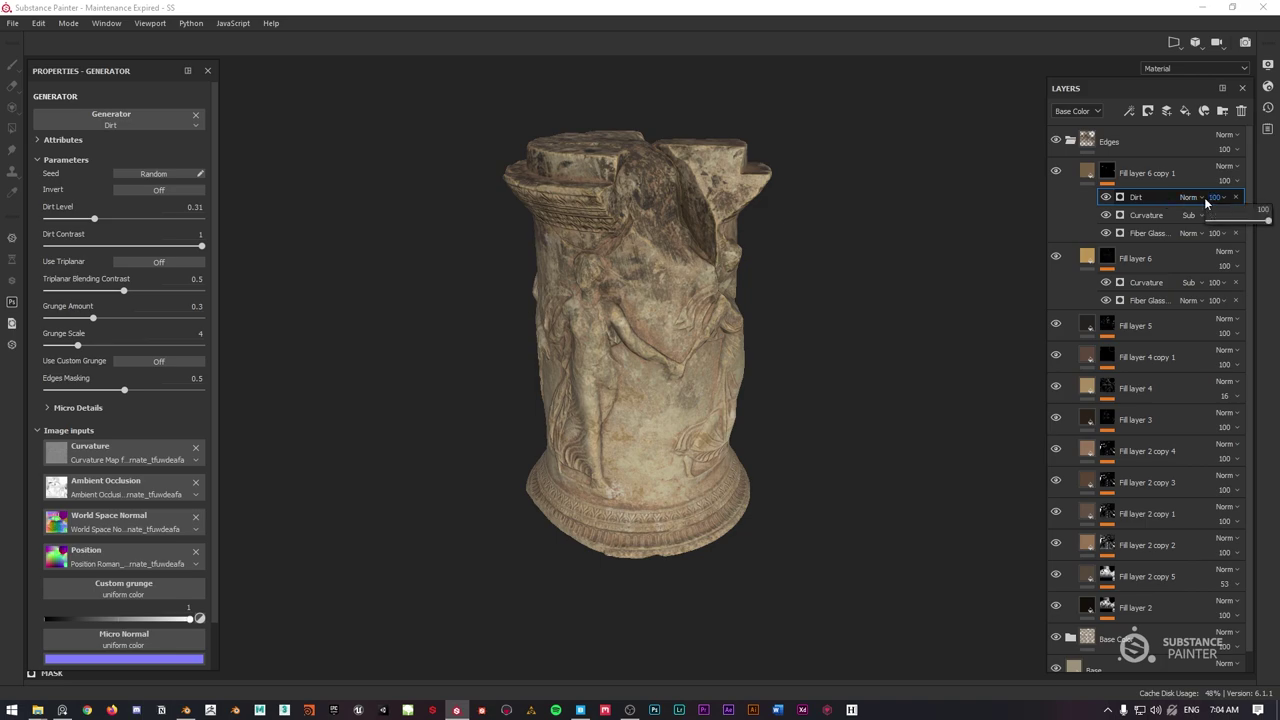
click(1202, 200)
click(1195, 335)
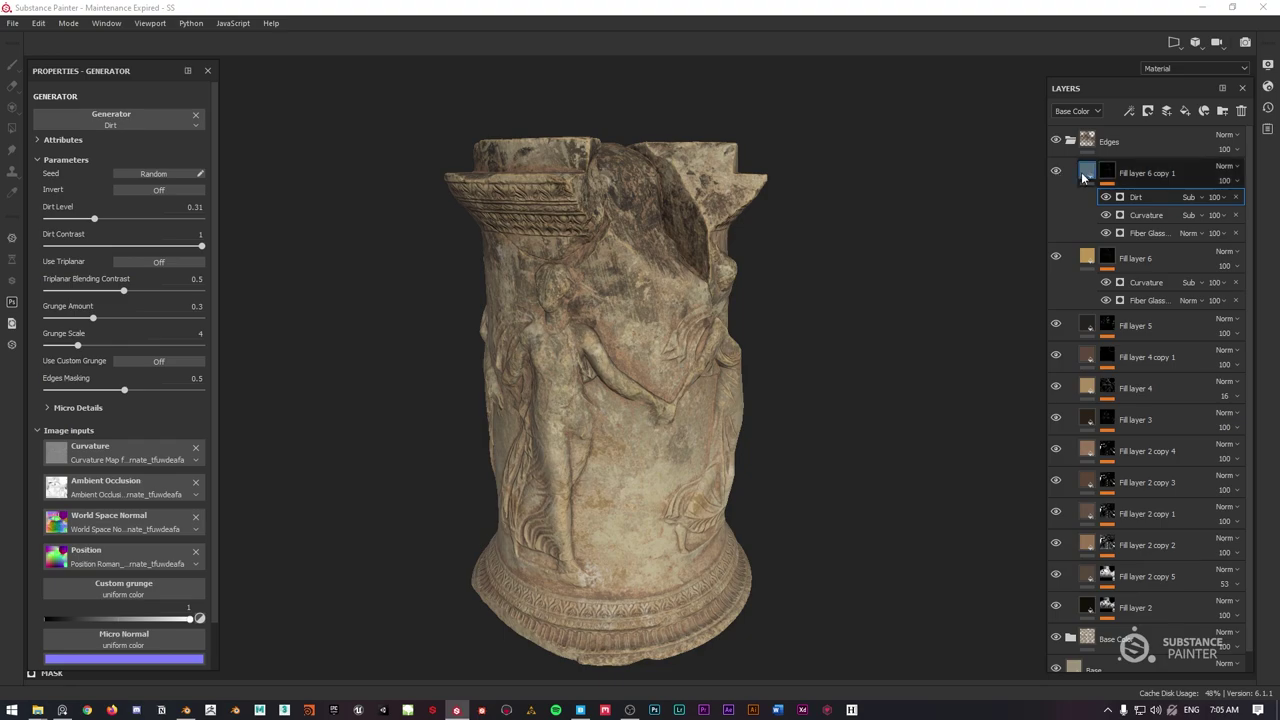
Change the base color of Fill layer 6 copy 1 to a saturated dark ochre (R 0.228, G 0.126, B 0.022).
click(1086, 176)
click(141, 401)
drag(176, 473, 212, 480)
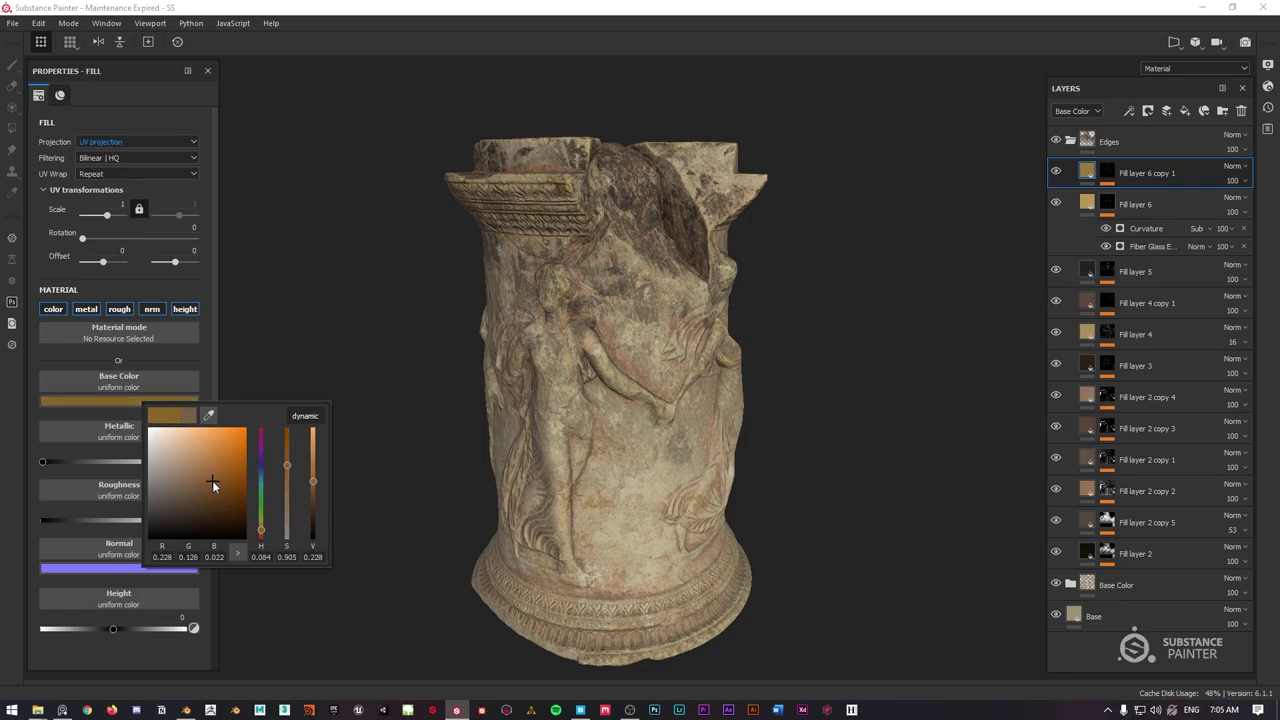
alt+drag(776, 311, 651, 279)
alt+middle_drag(651, 275, 663, 262)
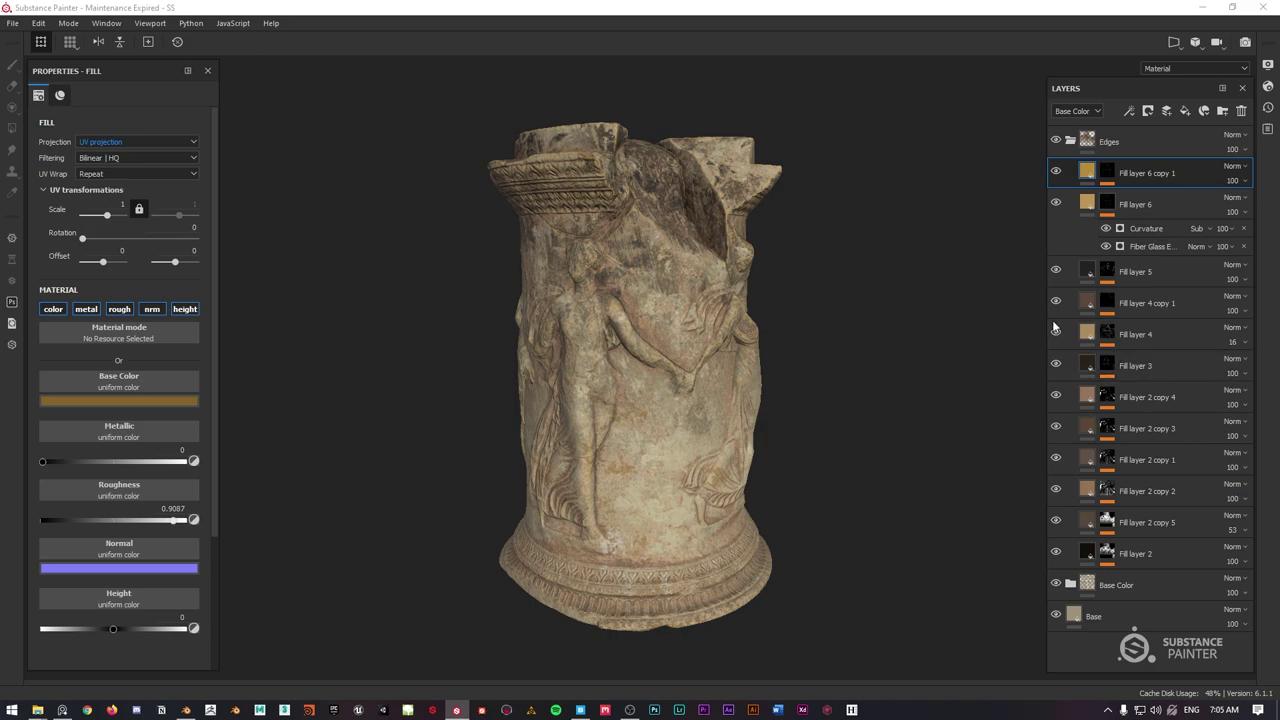
Expand the Base Color folder, compare Fill layer 1 copy 3 hidden and shown, and duplicate it.
click(1067, 585)
scroll(1138, 434, down, 2)
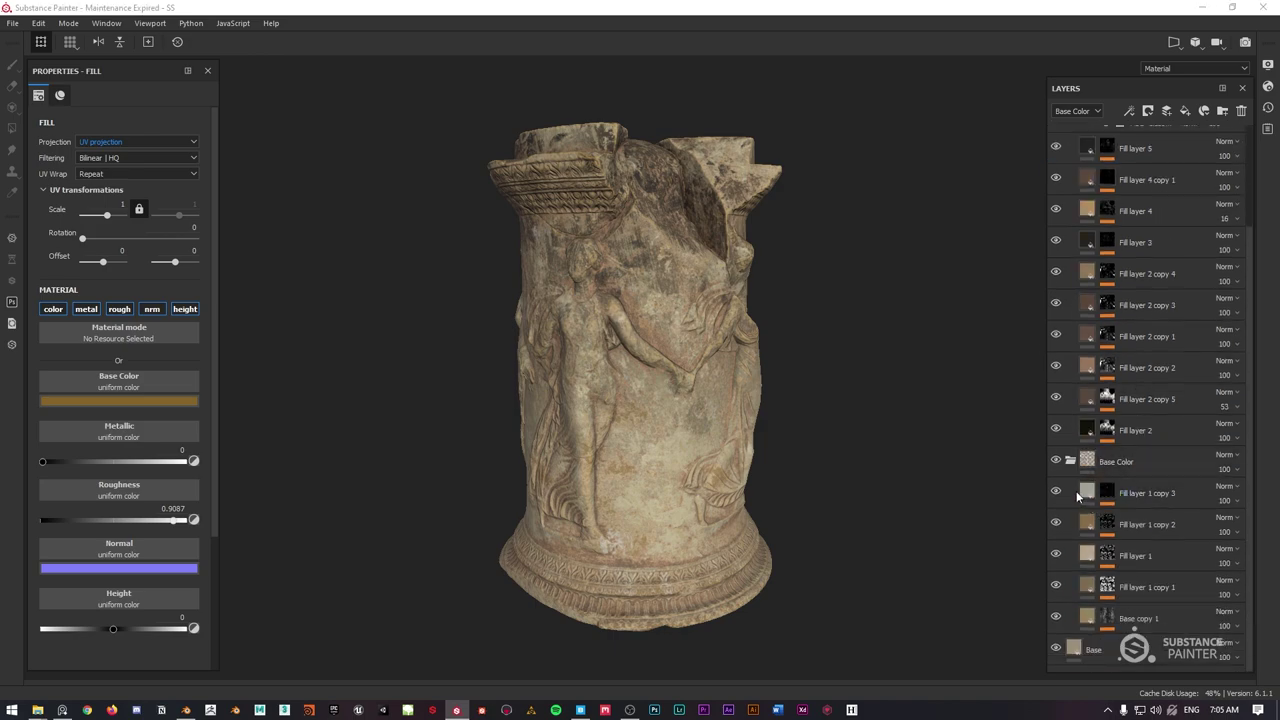
click(1055, 497)
click(1055, 497)
click(1133, 494)
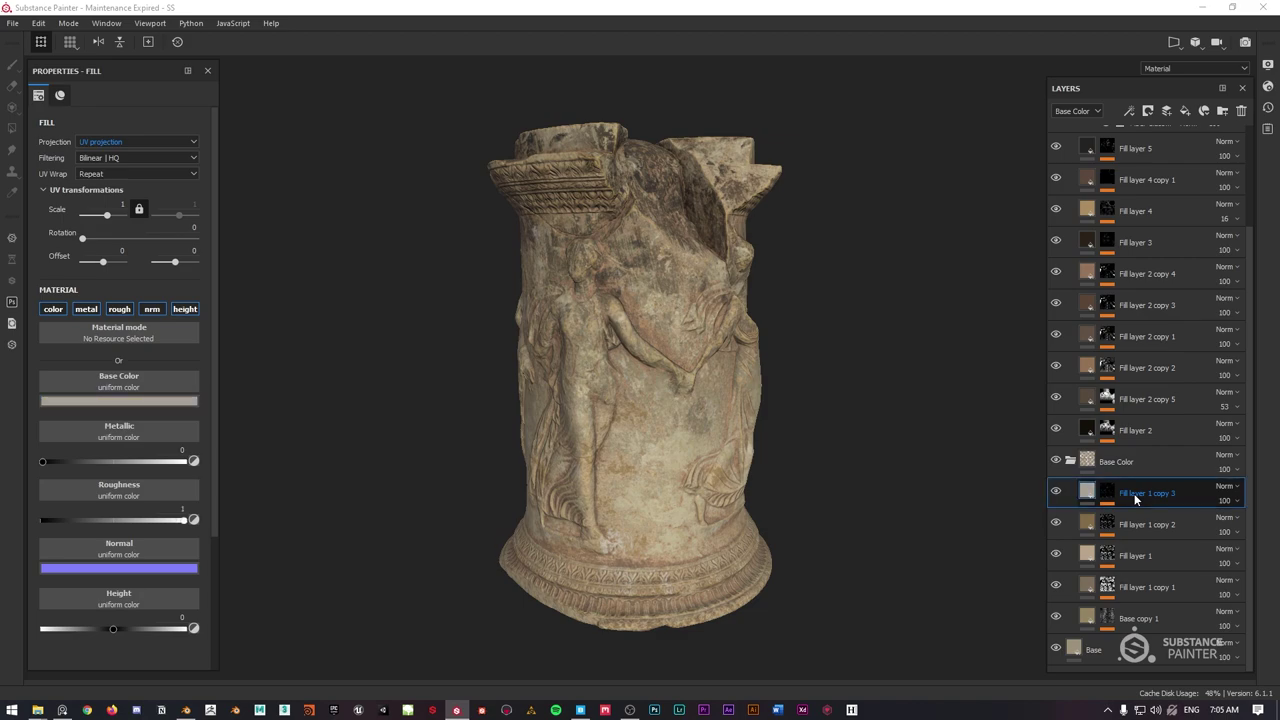
key(ctrl+d)
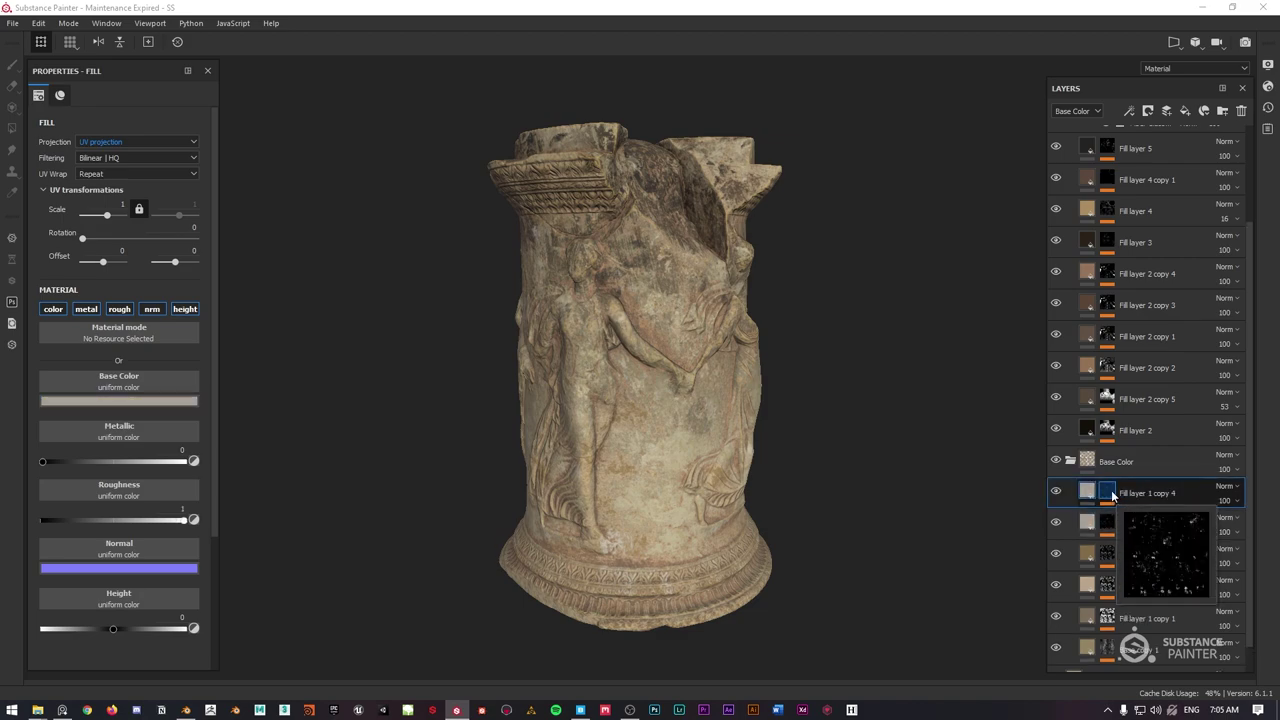
Replace the Grunge Stains Spots texture in the mask of Fill layer 1 copy 4 with Grunge Stains Large Hollow.
click(1108, 493)
click(1176, 532)
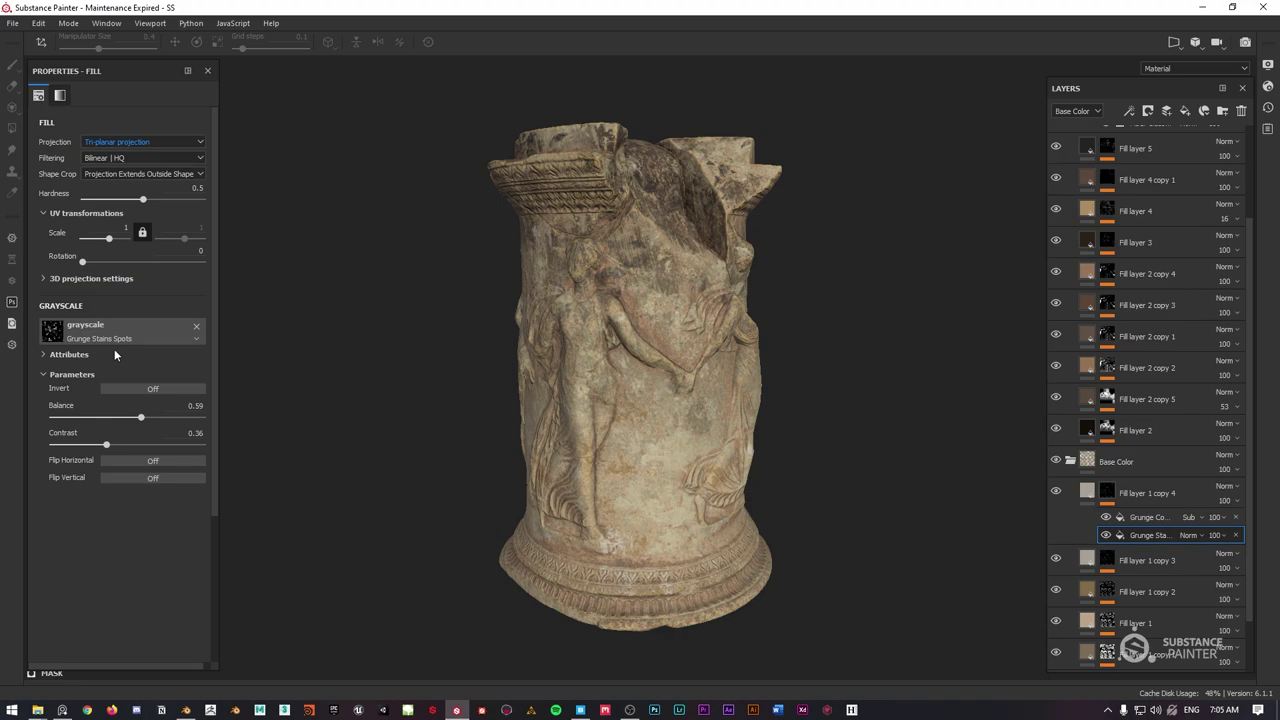
click(92, 329)
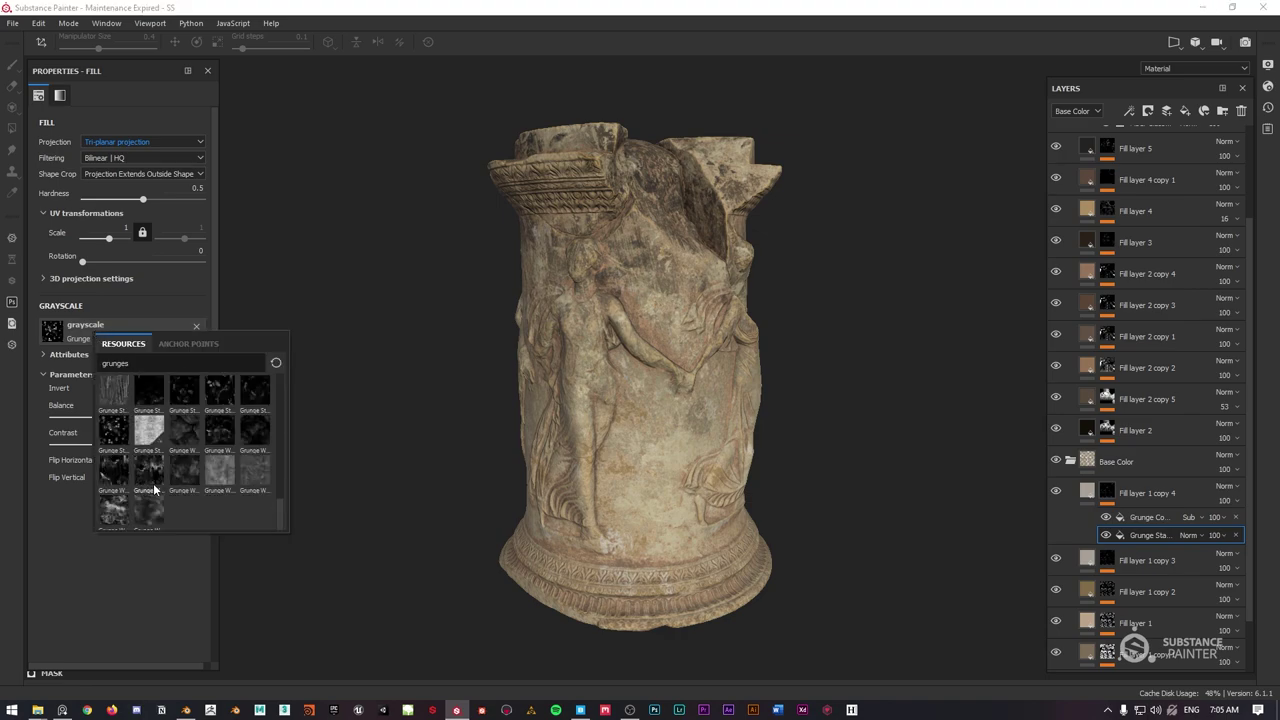
click(101, 378)
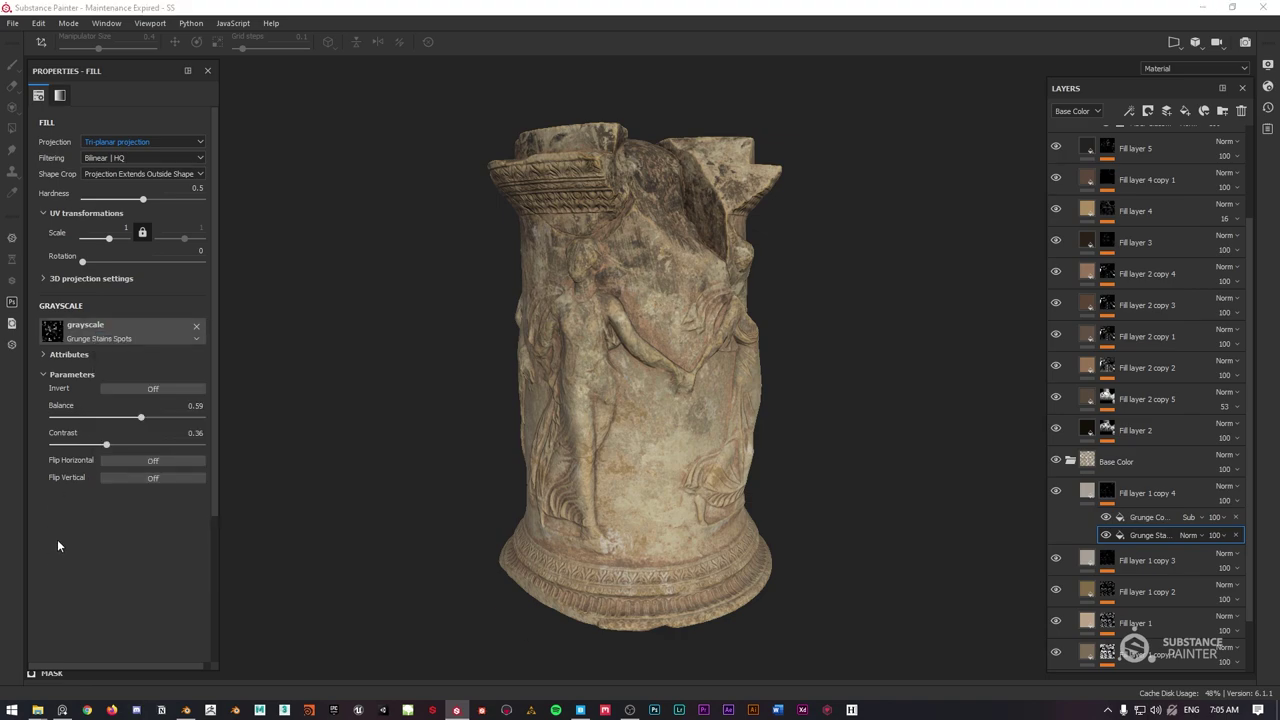
click(115, 331)
scroll(207, 447, down, 5)
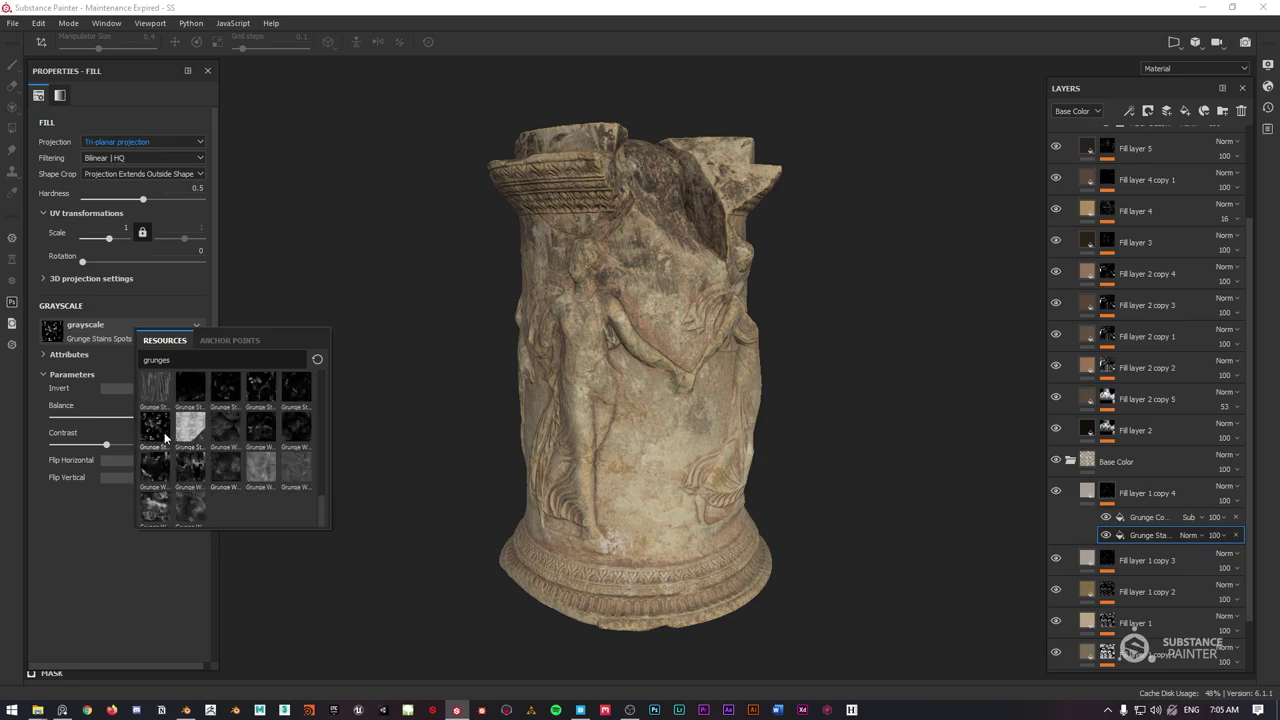
mouse_move(165, 437)
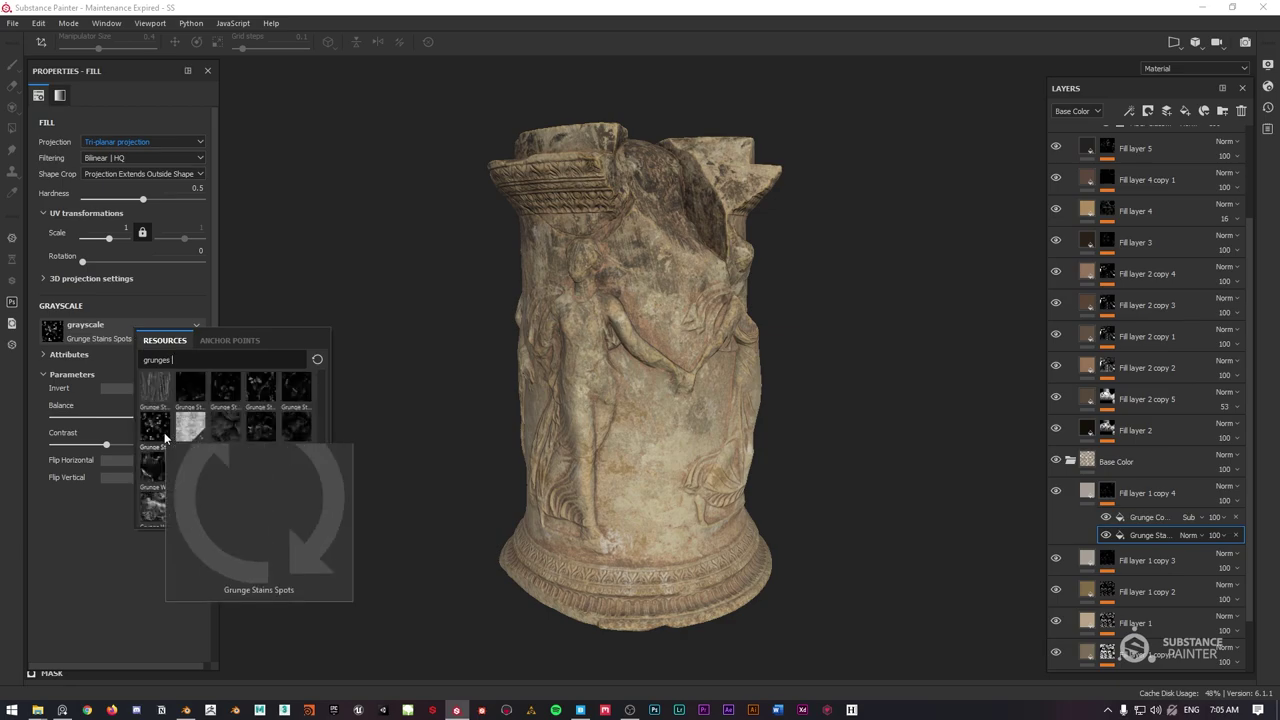
click(222, 392)
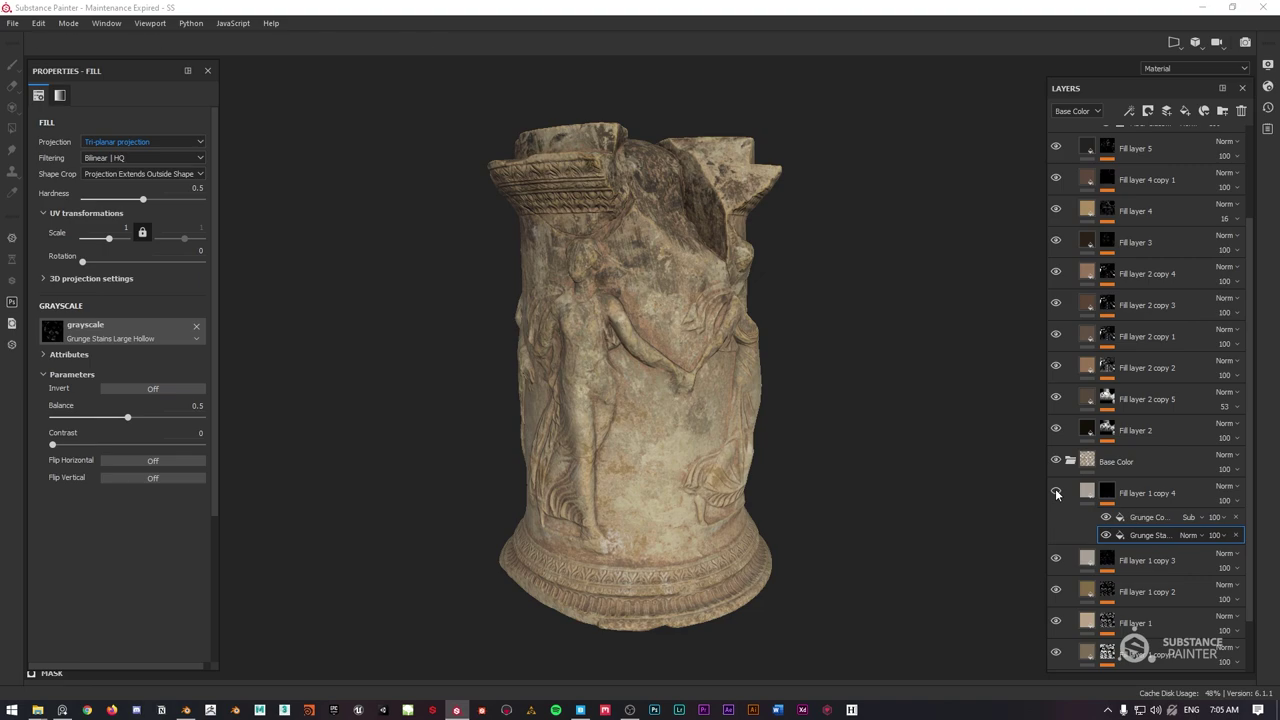
Move Fill layer 1 copy 4 up the layer stack, between Fill layer 6 copy 1 and Fill layer 6.
double_click(1147, 494)
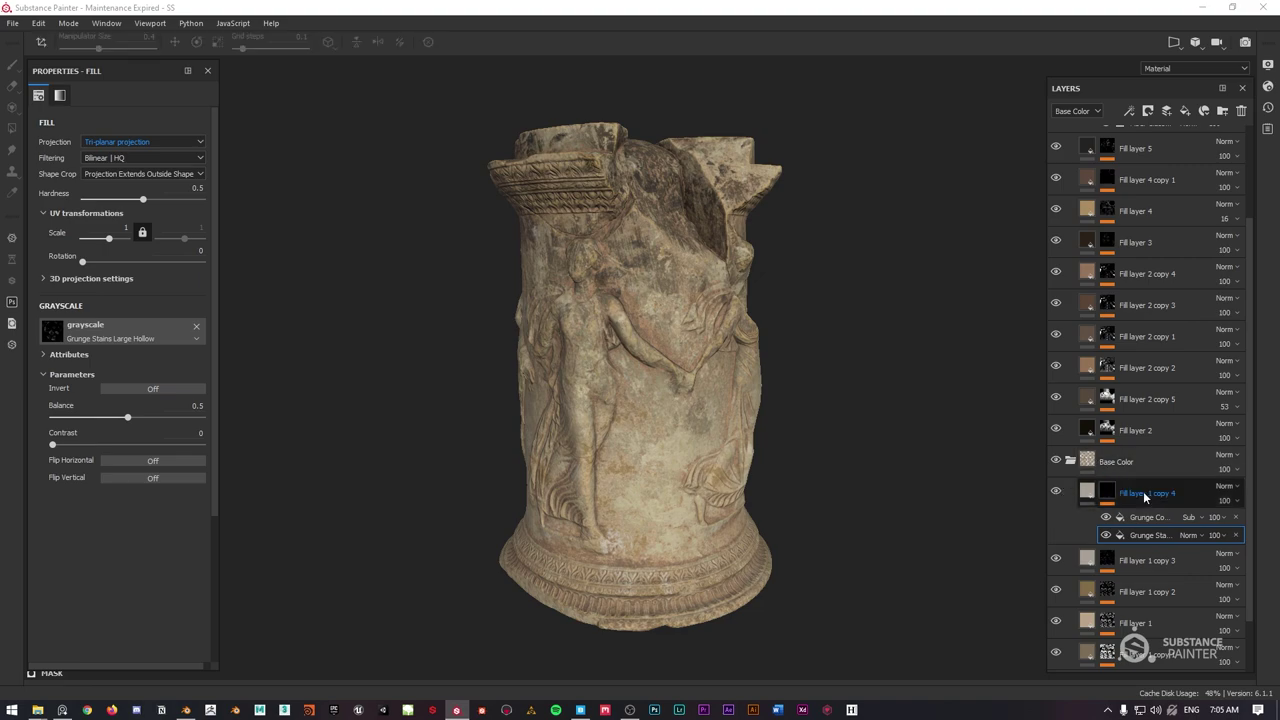
mouse_move(1145, 497)
mouse_down()
mouse_move(1140, 145)
mouse_move(1148, 190)
mouse_up()
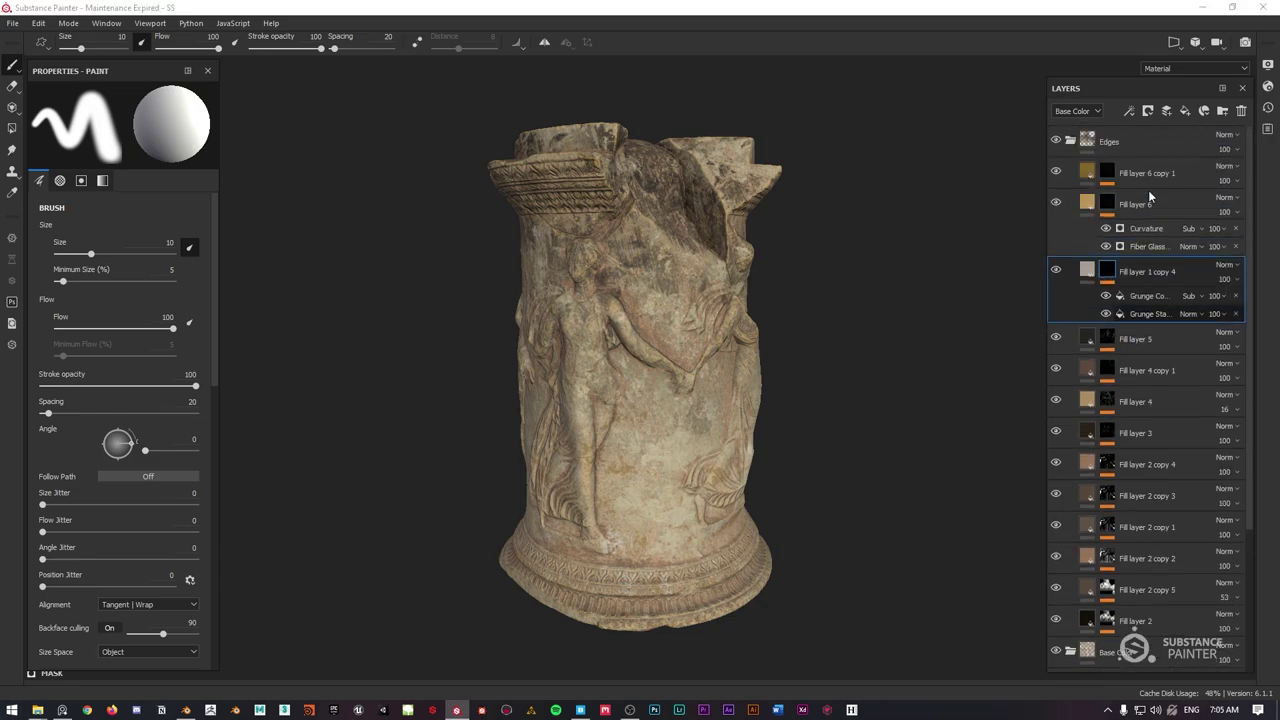
drag(1141, 272, 1142, 200)
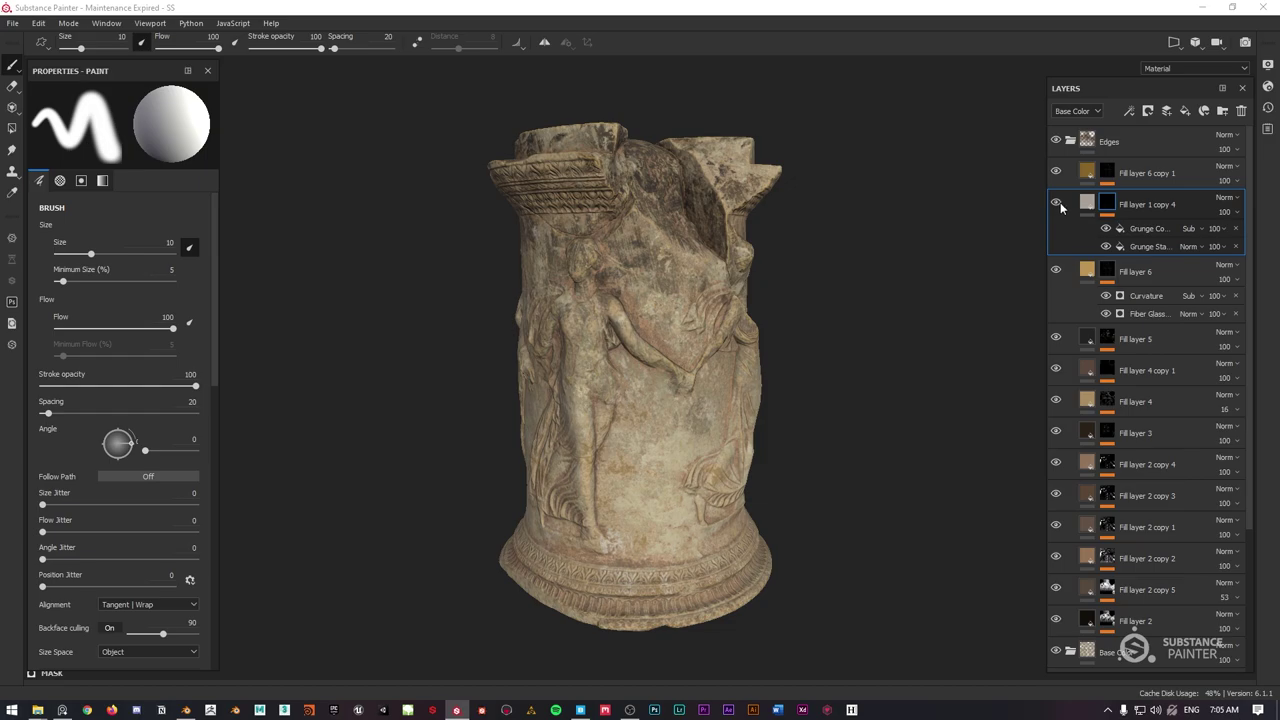
Inspect the mask of Fill layer 1 copy 4 and set its Grunge Stains Large Hollow fill to balance 0.81 and contrast 0.78.
click(1106, 228)
click(1106, 228)
click(1106, 228)
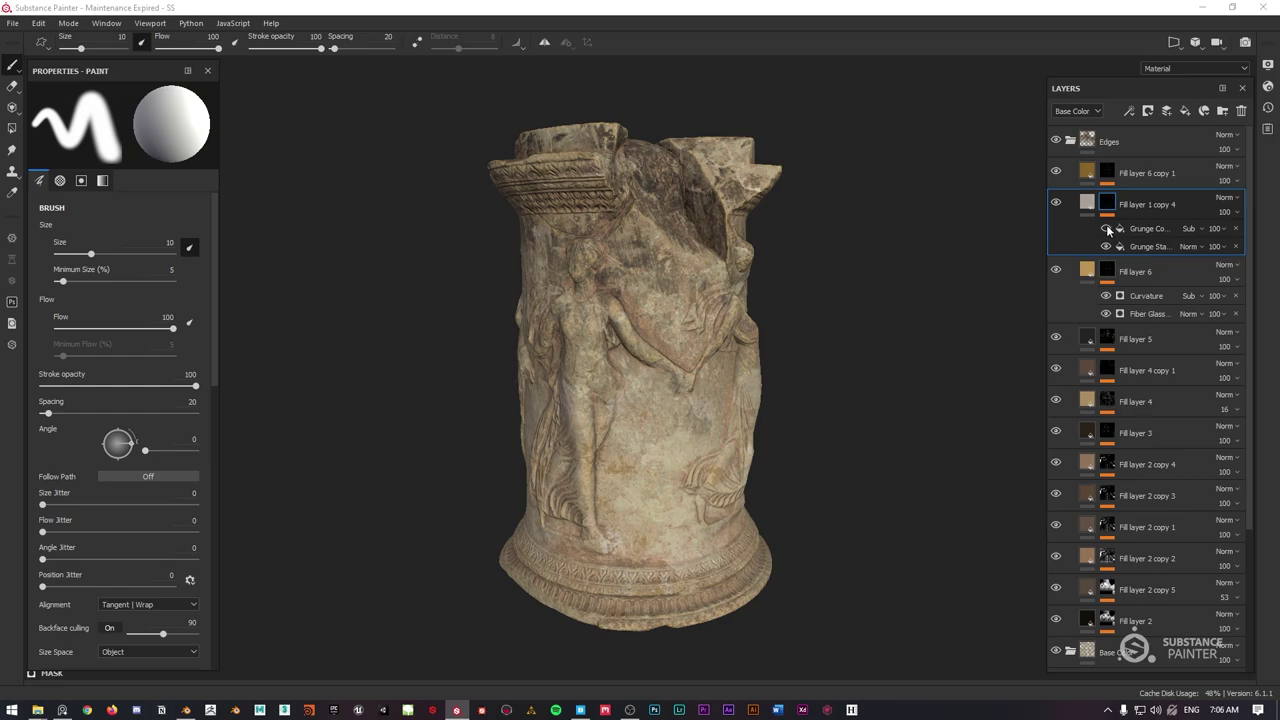
click(1145, 246)
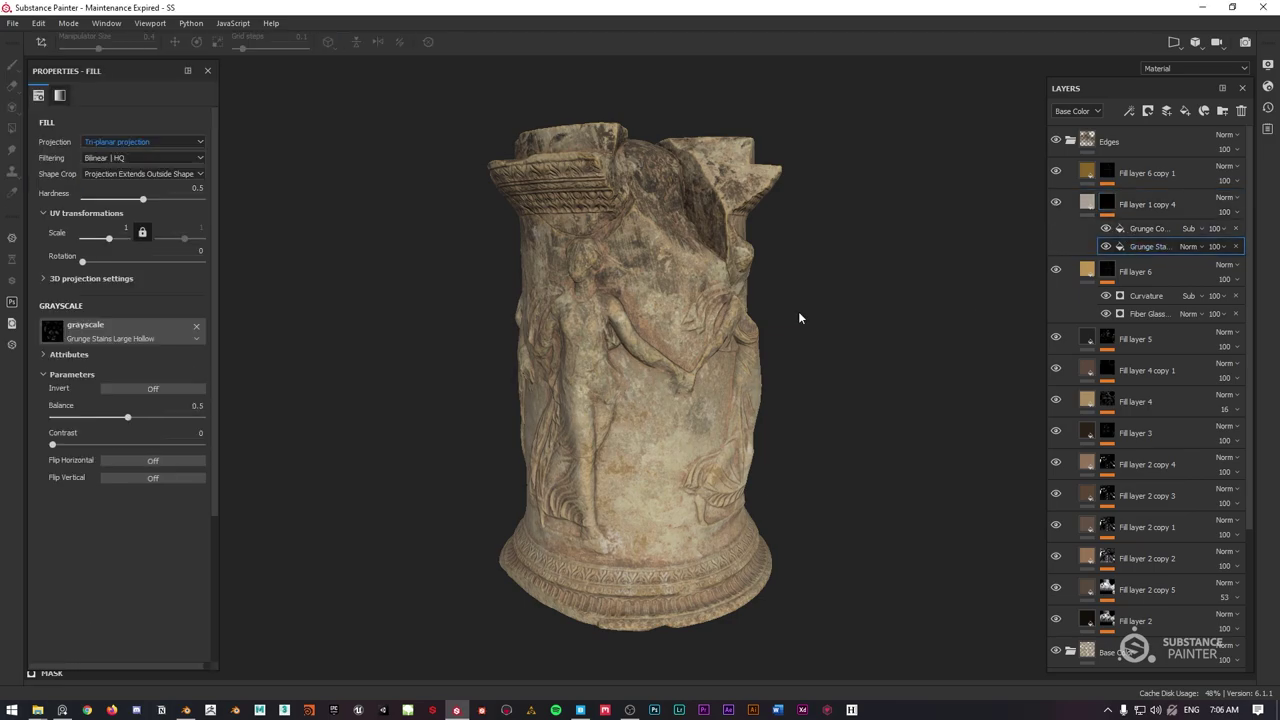
alt+click(1107, 204)
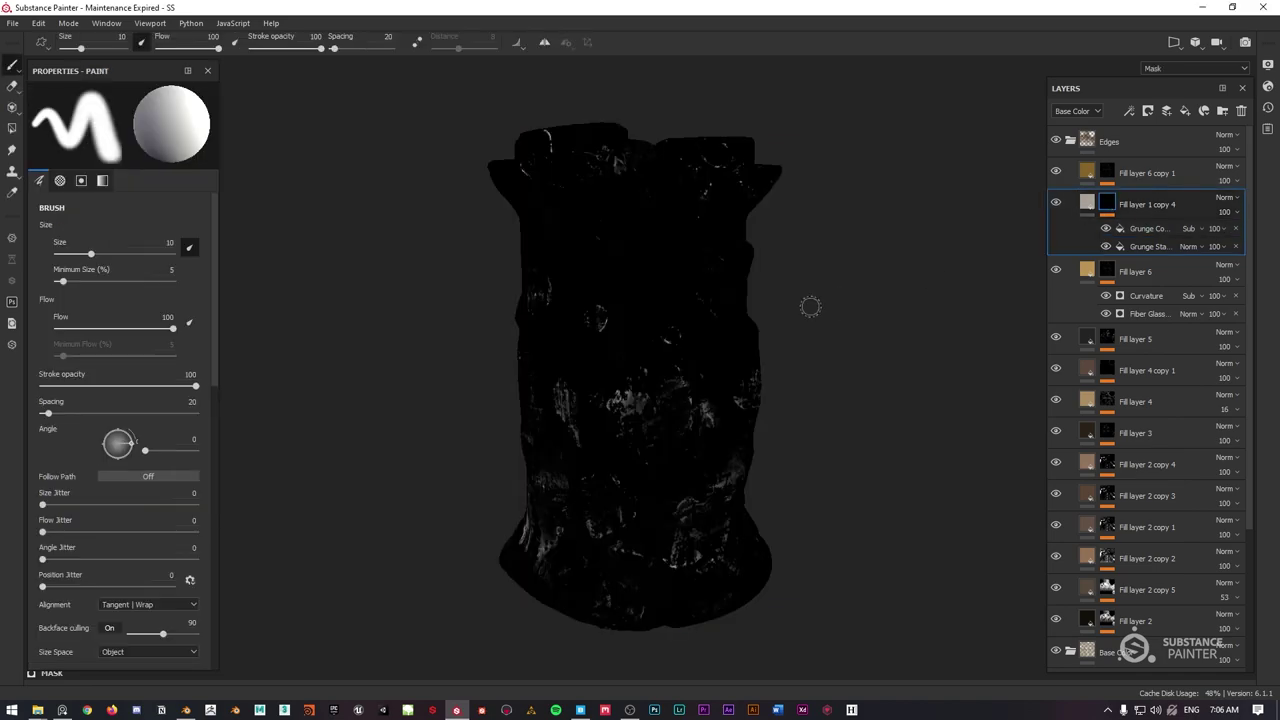
click(1145, 246)
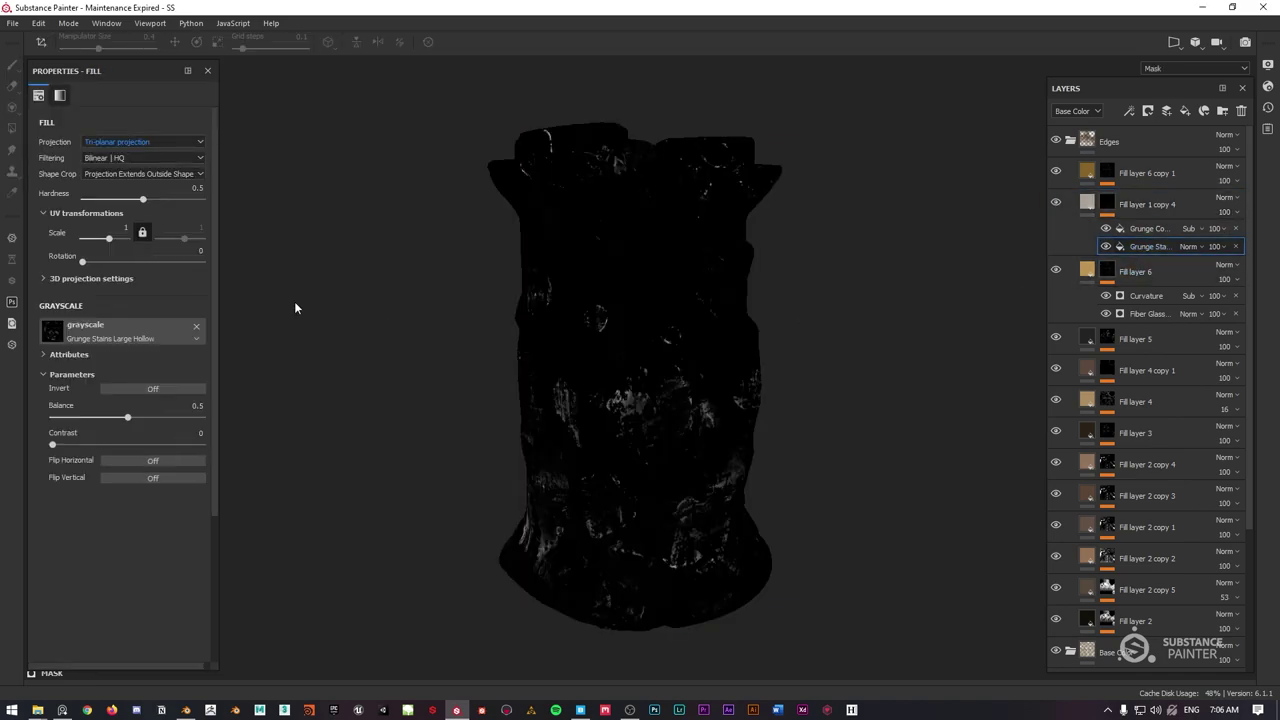
mouse_move(128, 418)
mouse_down()
mouse_move(115, 421)
mouse_move(143, 418)
mouse_move(146, 447)
mouse_move(168, 446)
mouse_move(144, 418)
mouse_move(173, 418)
mouse_up()
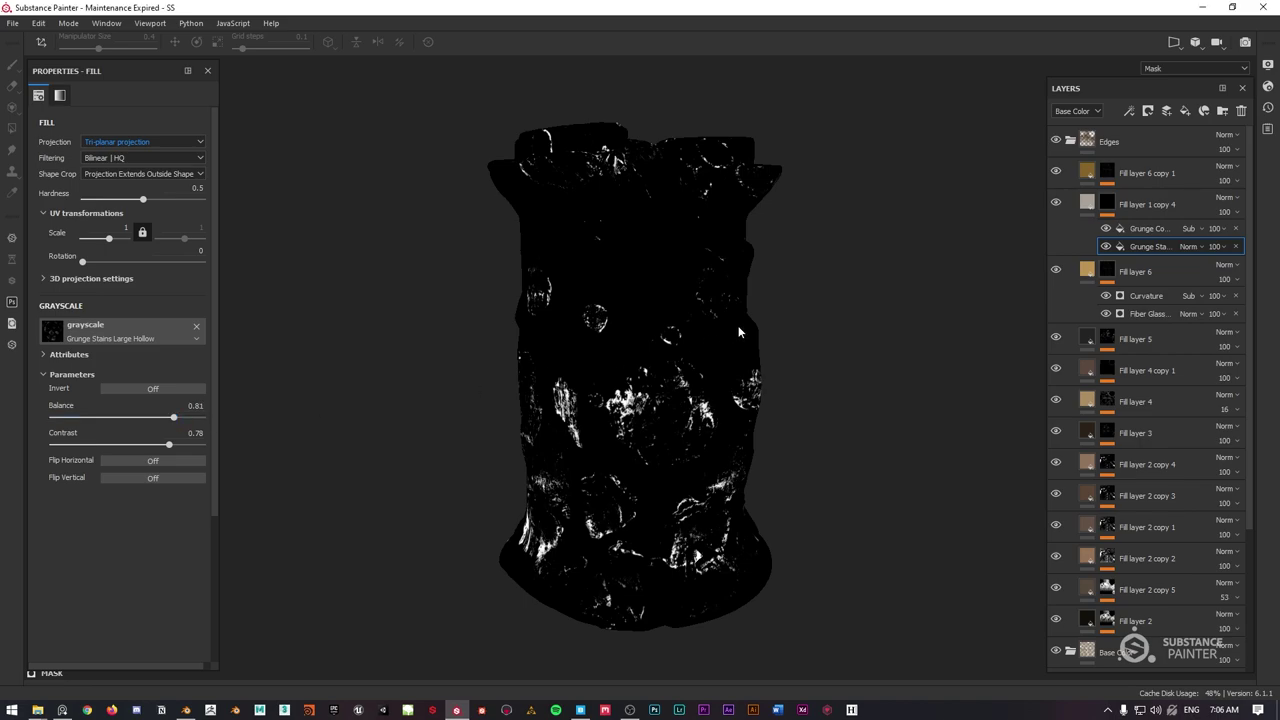
key(m)
alt+drag(799, 315, 920, 286)
Compare the mask with and without its Grunge Concrete Burnt fill, and set that fill's balance to 0.51.
click(1105, 228)
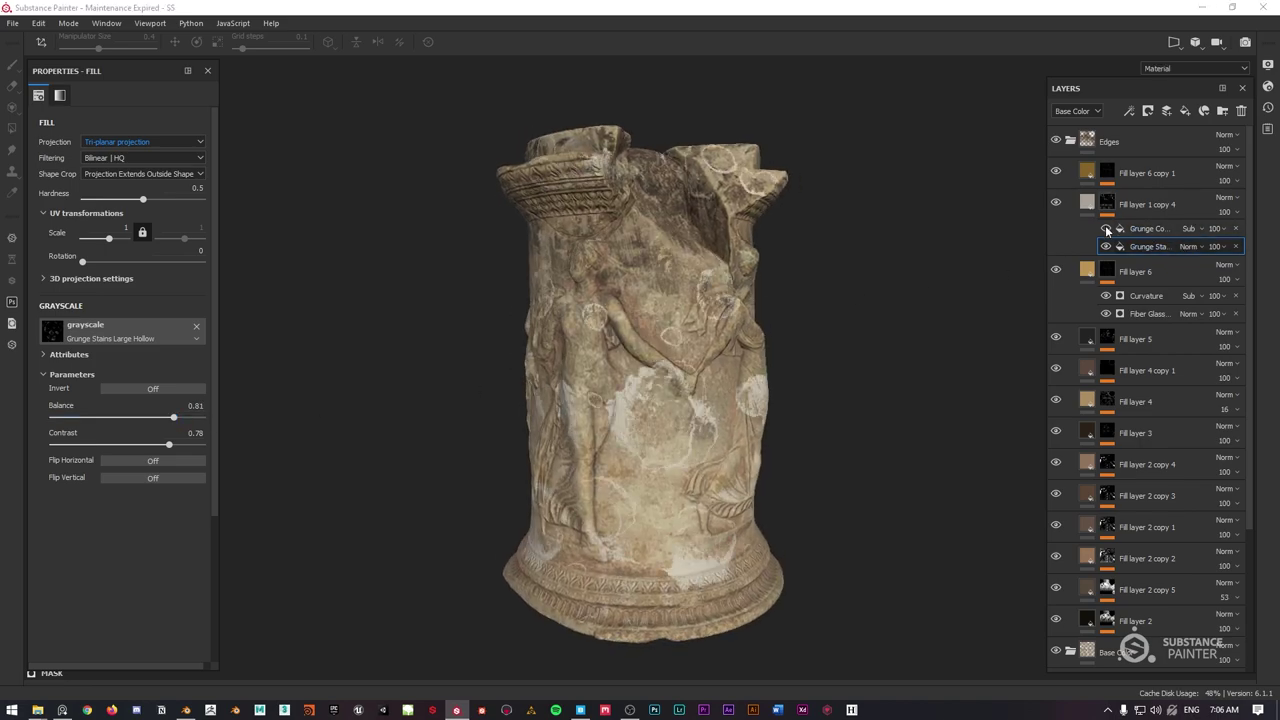
click(1105, 228)
click(1142, 230)
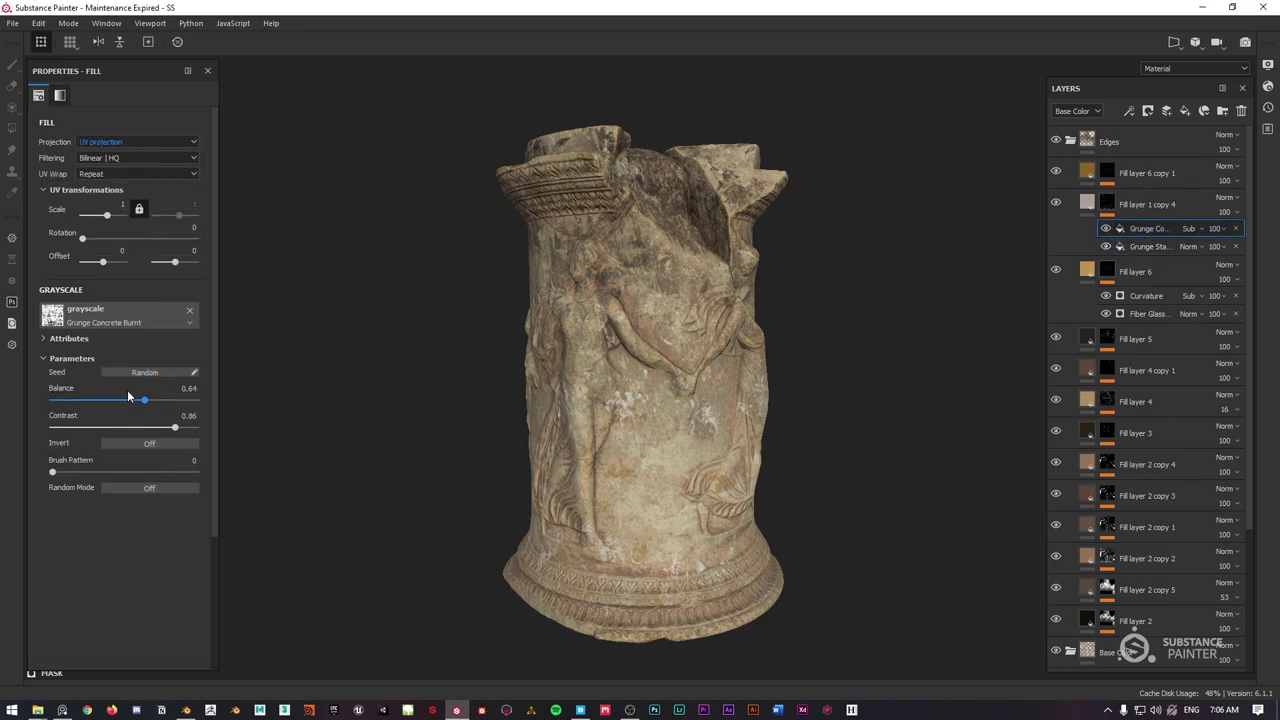
drag(135, 400, 126, 400)
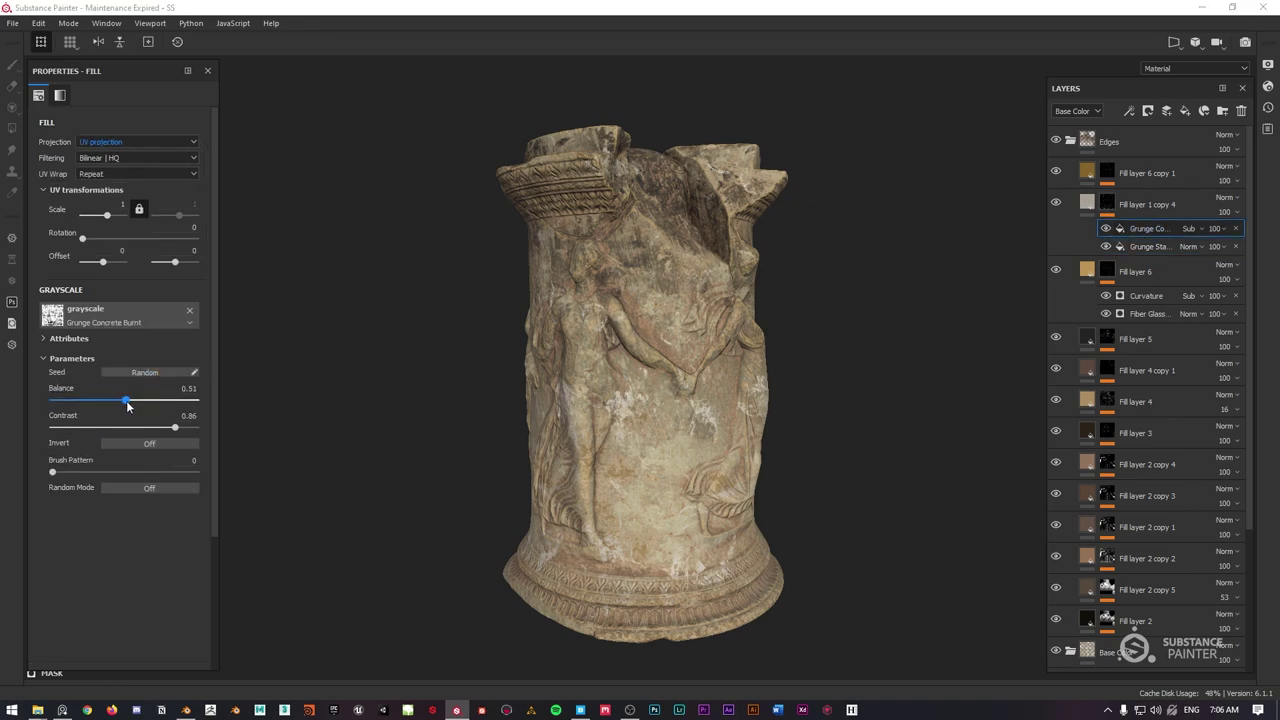
Replace the mask's Grunge Stains Large Hollow texture with Grunge Stains Hollow, using balance 0.86 and contrast 0.6.
click(1126, 248)
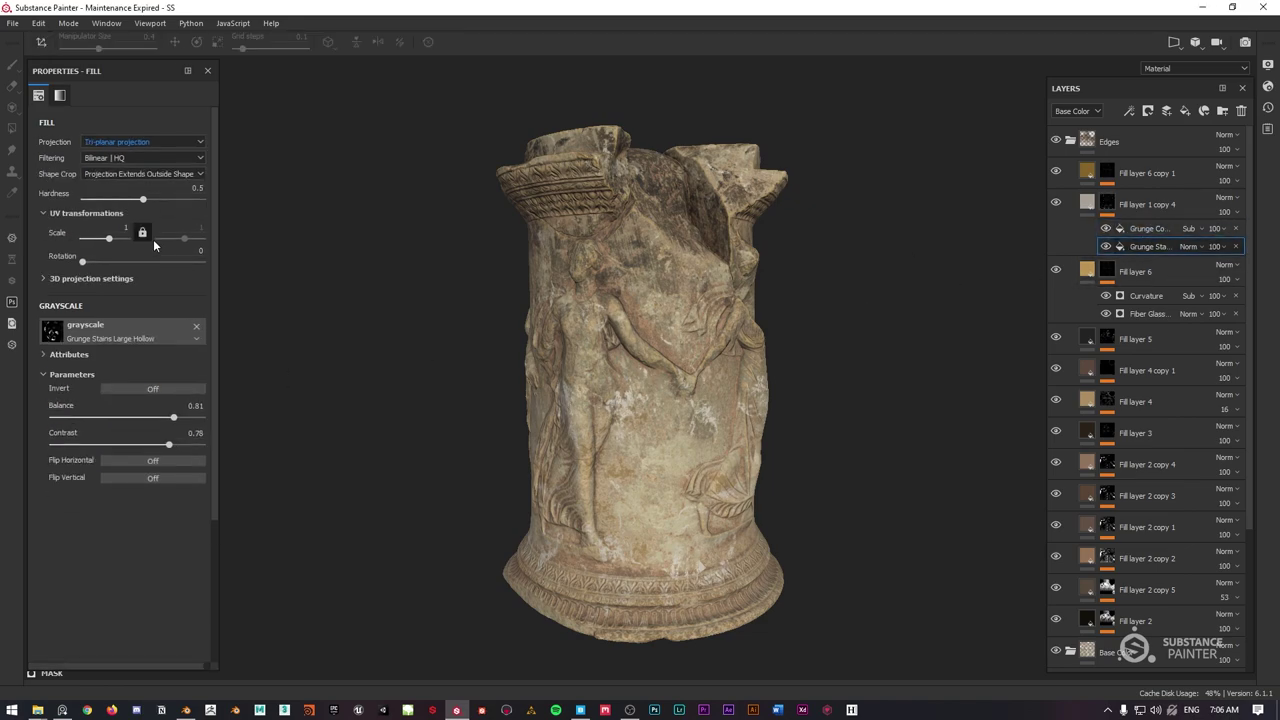
click(74, 334)
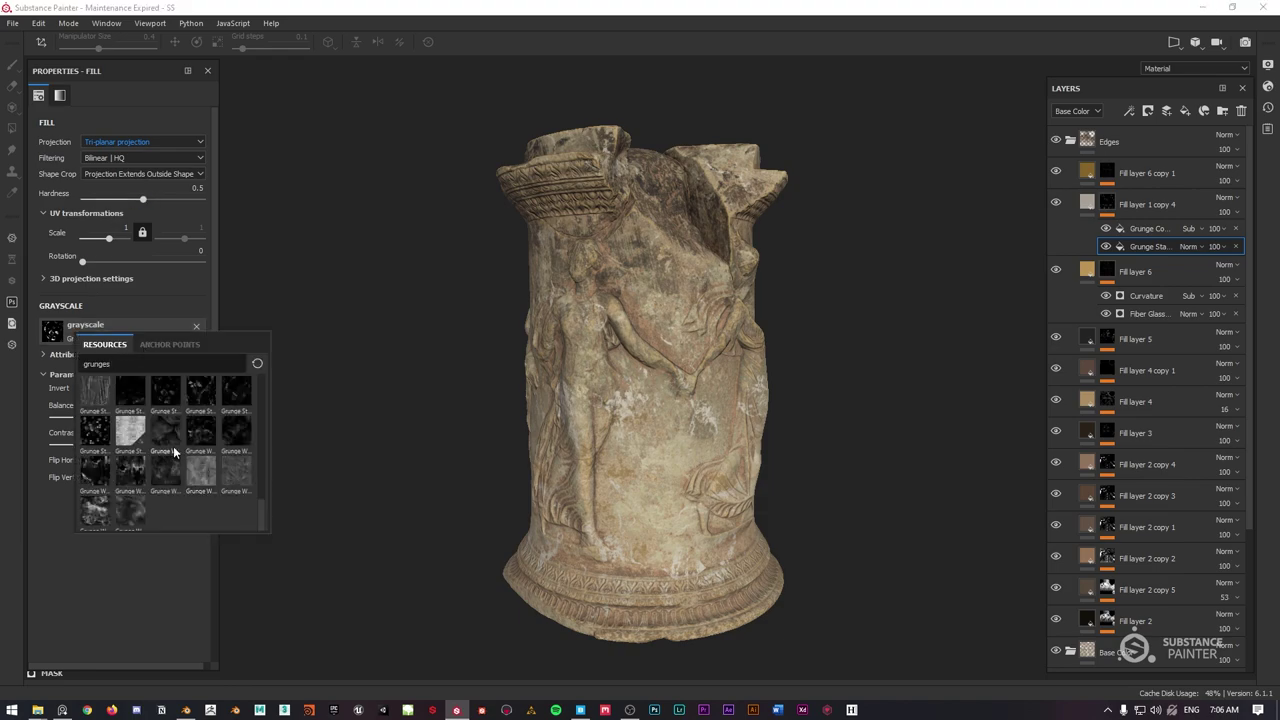
click(133, 395)
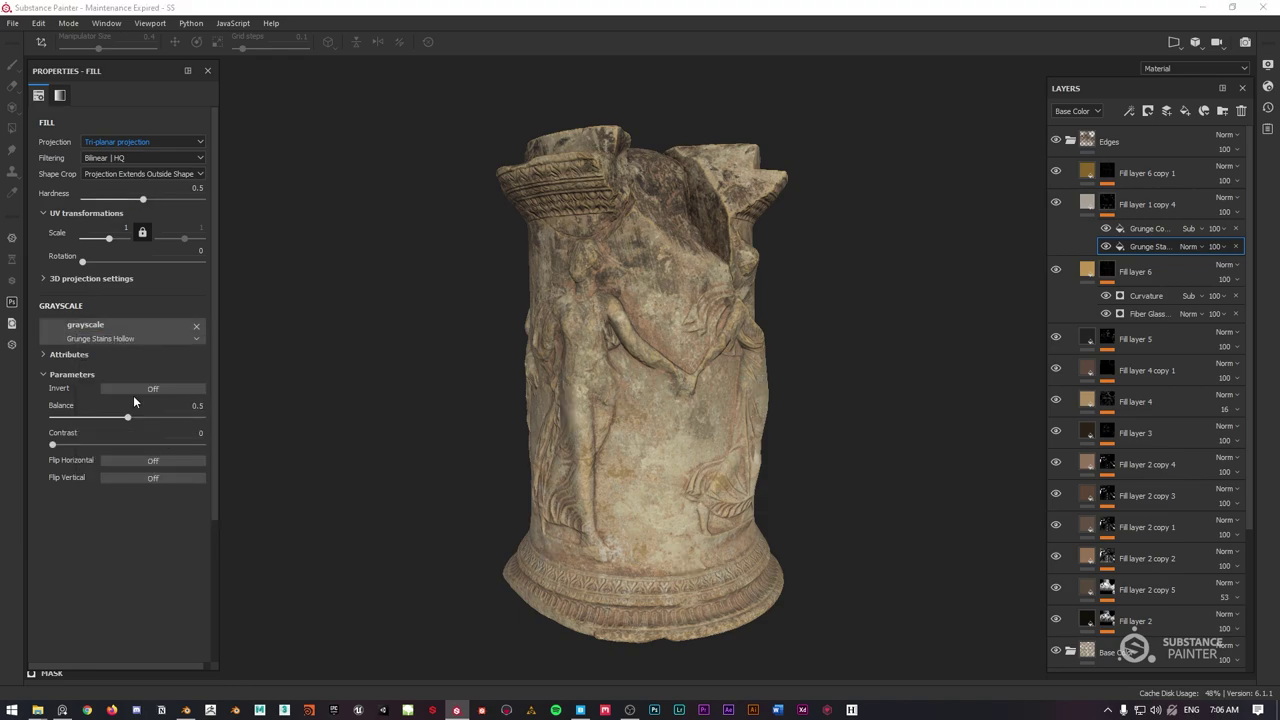
drag(132, 448, 142, 446)
drag(127, 417, 171, 418)
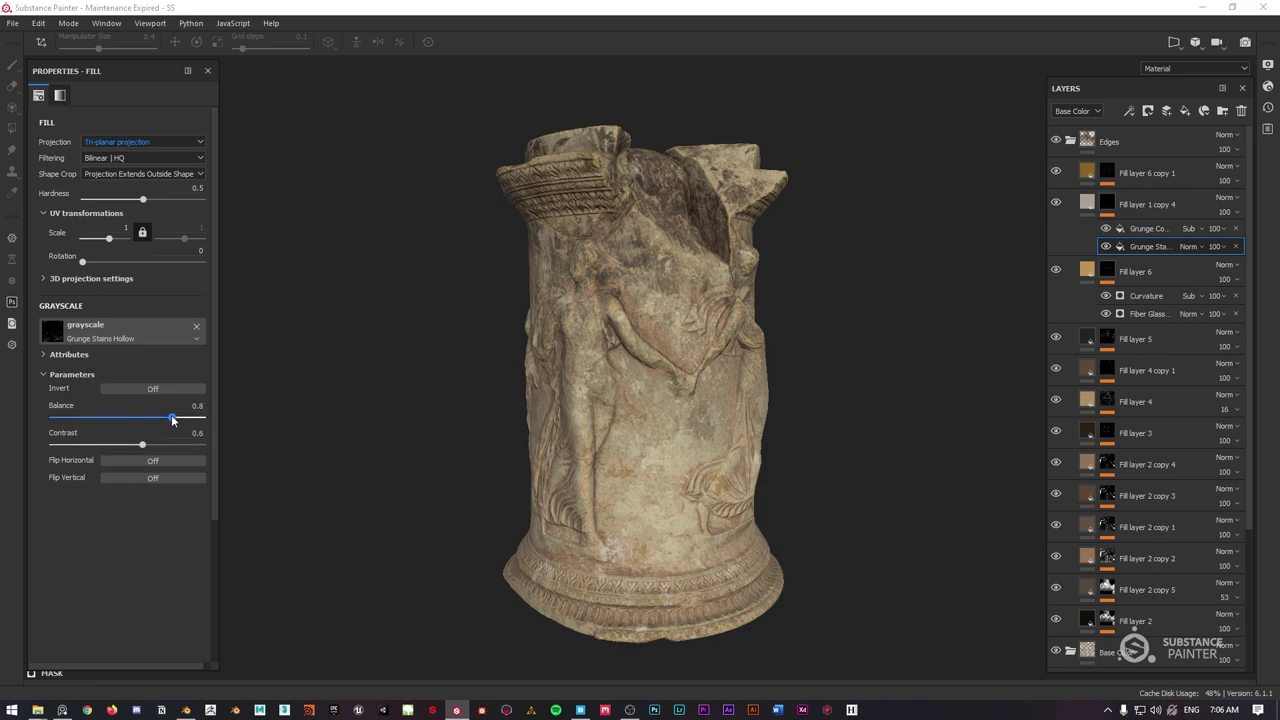
drag(180, 416, 180, 416)
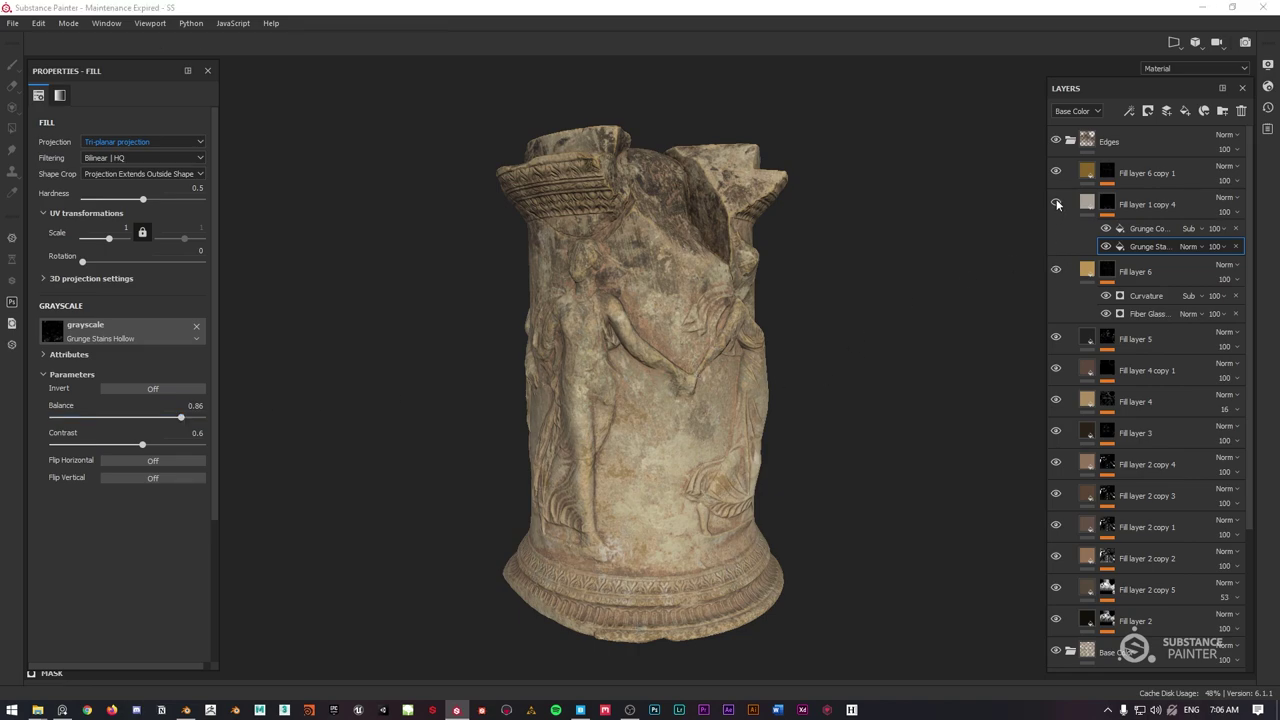
alt+drag(700, 330, 677, 303)
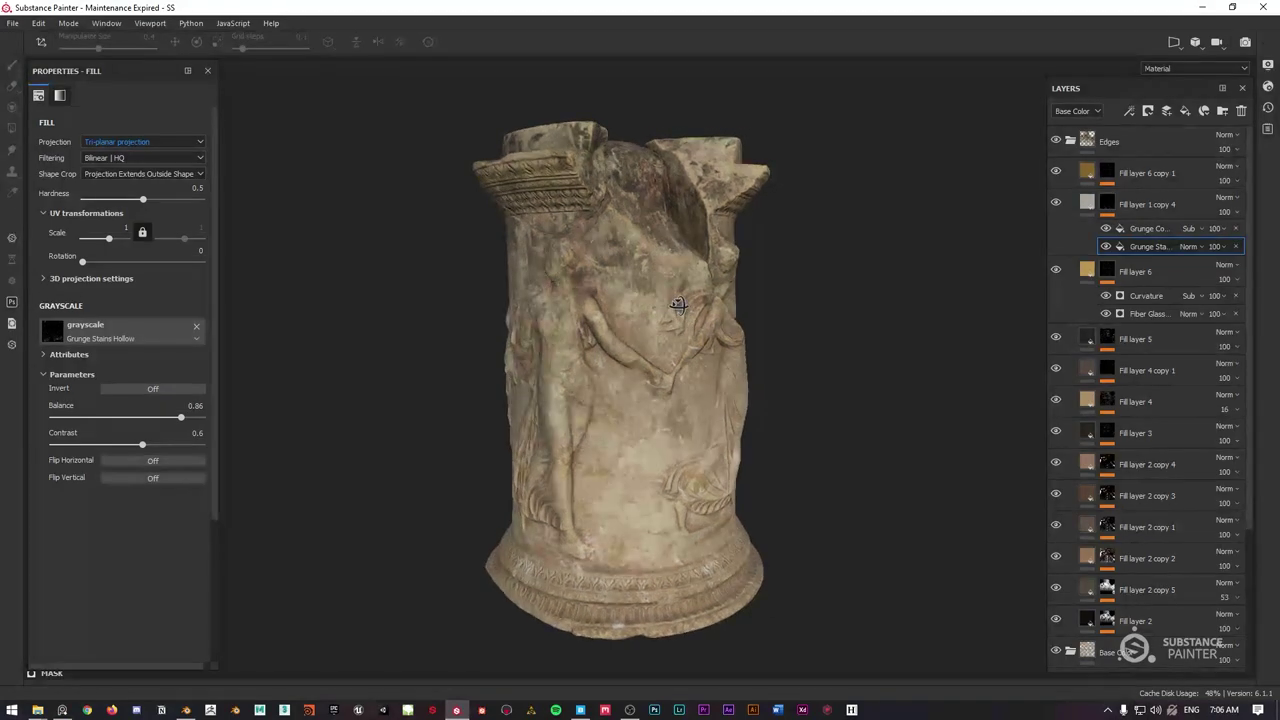
Darken the base color of Fill layer 1 copy 4 to a muted brown and check the column under different lighting.
click(1086, 204)
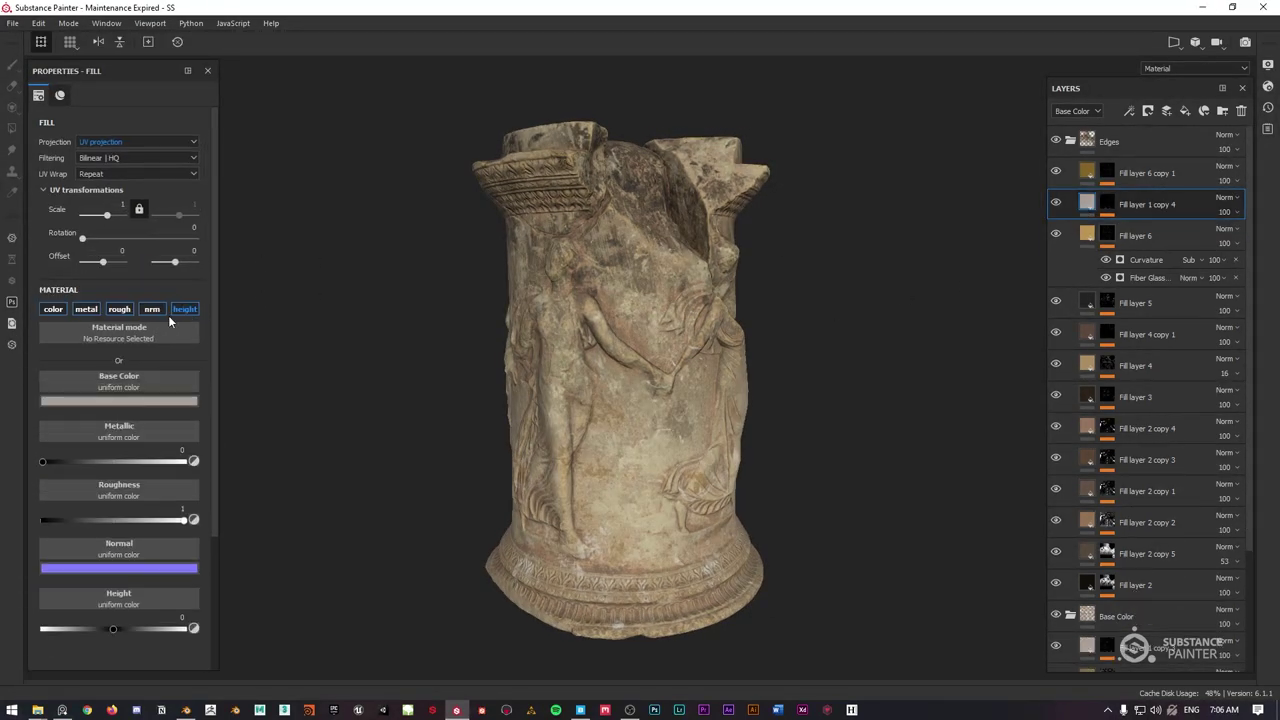
click(113, 401)
click(137, 472)
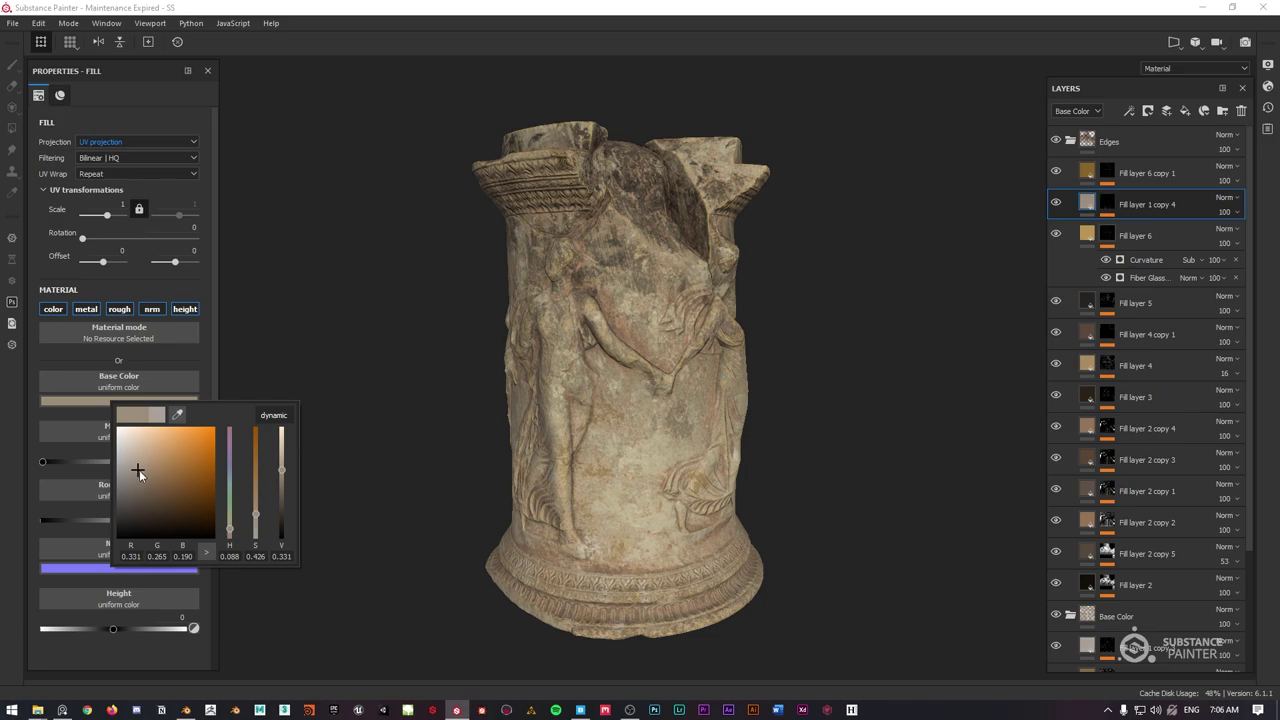
drag(139, 470, 155, 495)
click(831, 226)
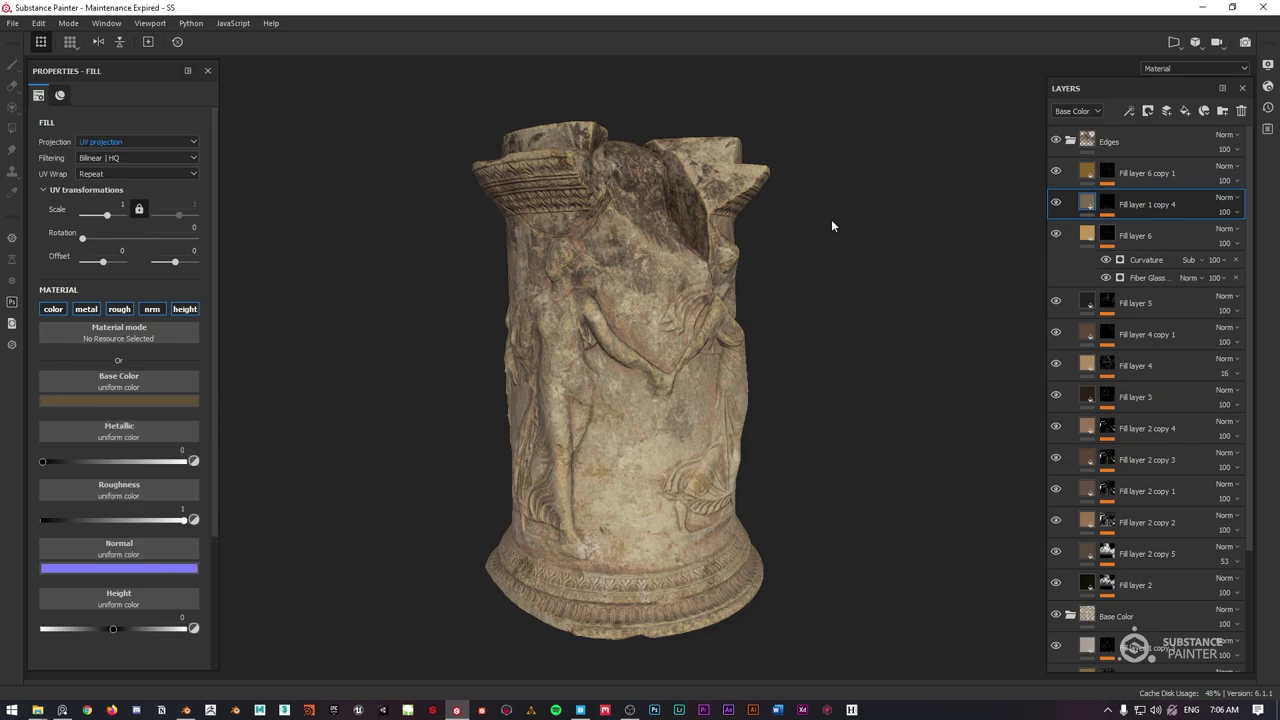
alt+drag(690, 225, 649, 292)
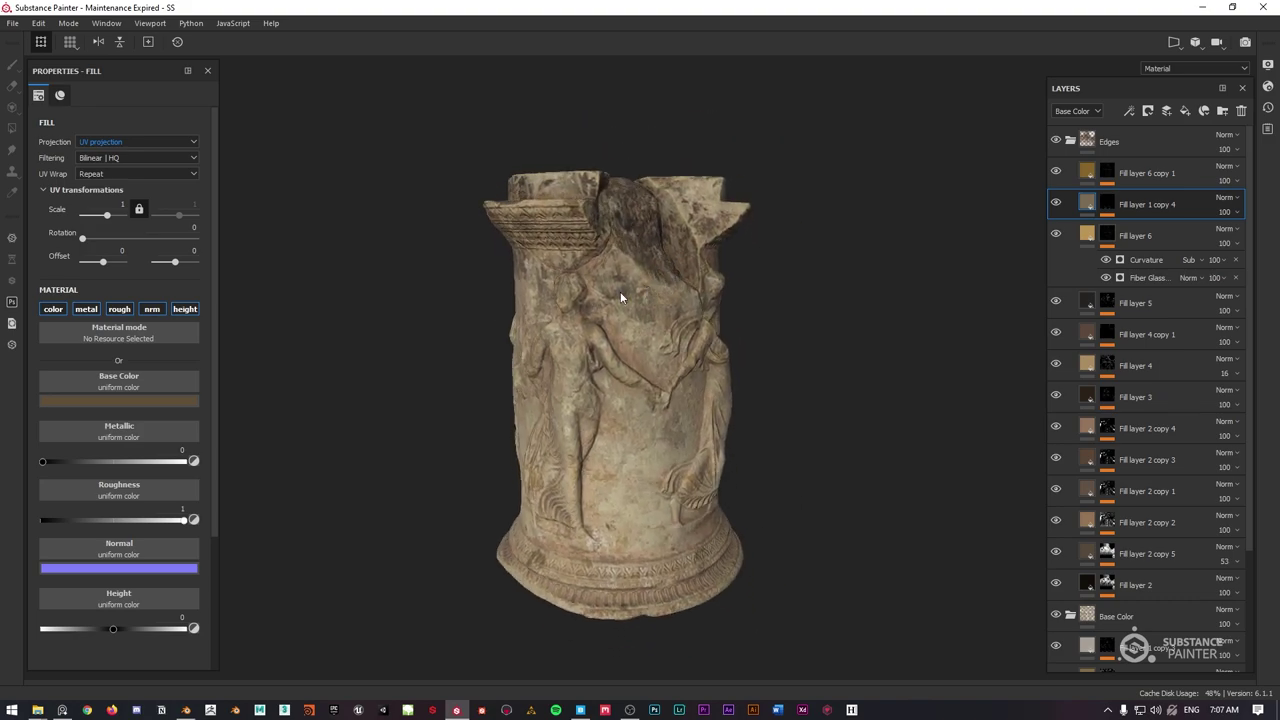
mouse_move(620, 298)
shift+right_down()
mouse_move(575, 296)
mouse_move(631, 295)
shift+right_up()
key(alt+shift)
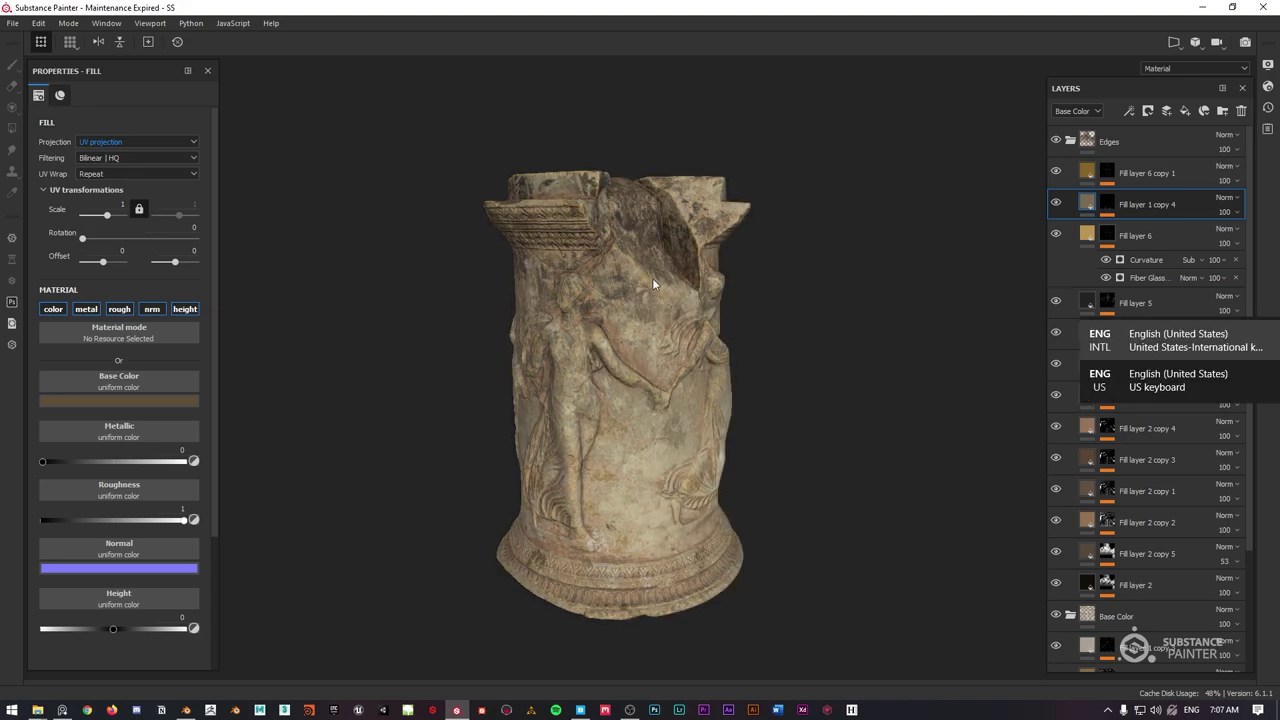
Examine the column's weathered surface from several angles and under different lighting.
alt+drag(640, 285, 576, 293)
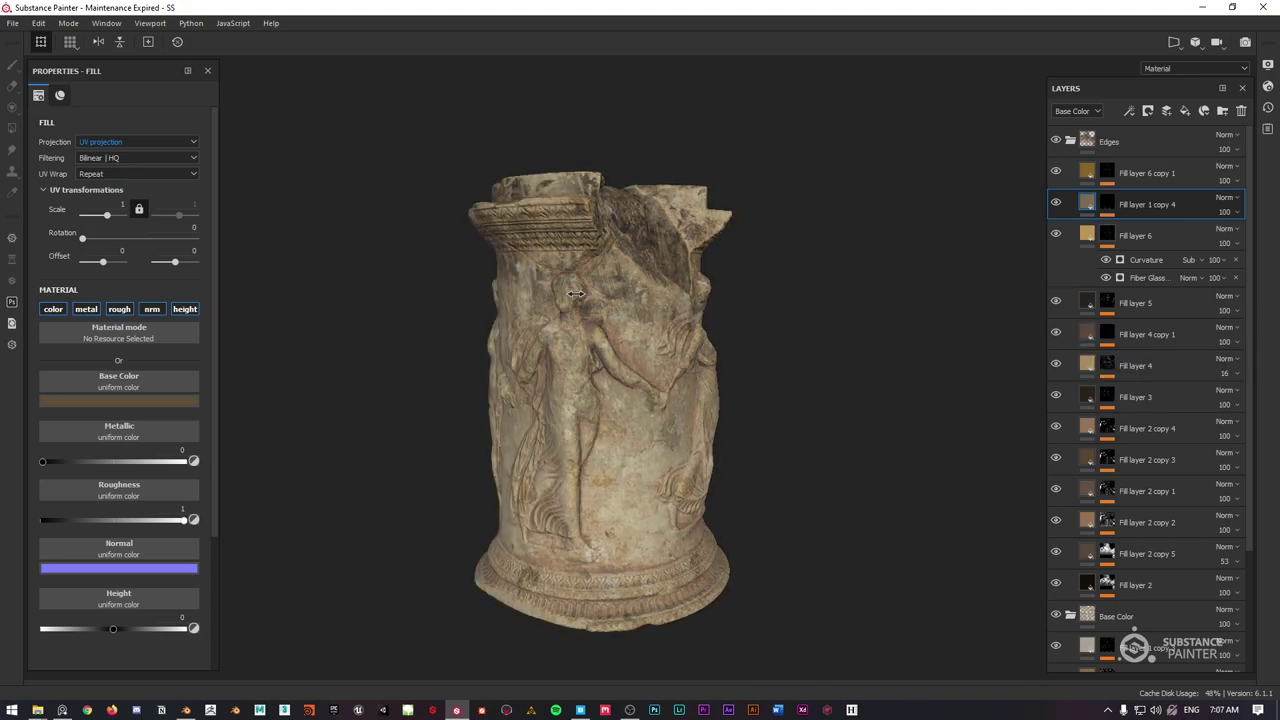
key(alt+shift)
alt+drag(760, 214, 596, 224)
shift+right_drag(596, 224, 629, 278)
key(alt+shift)
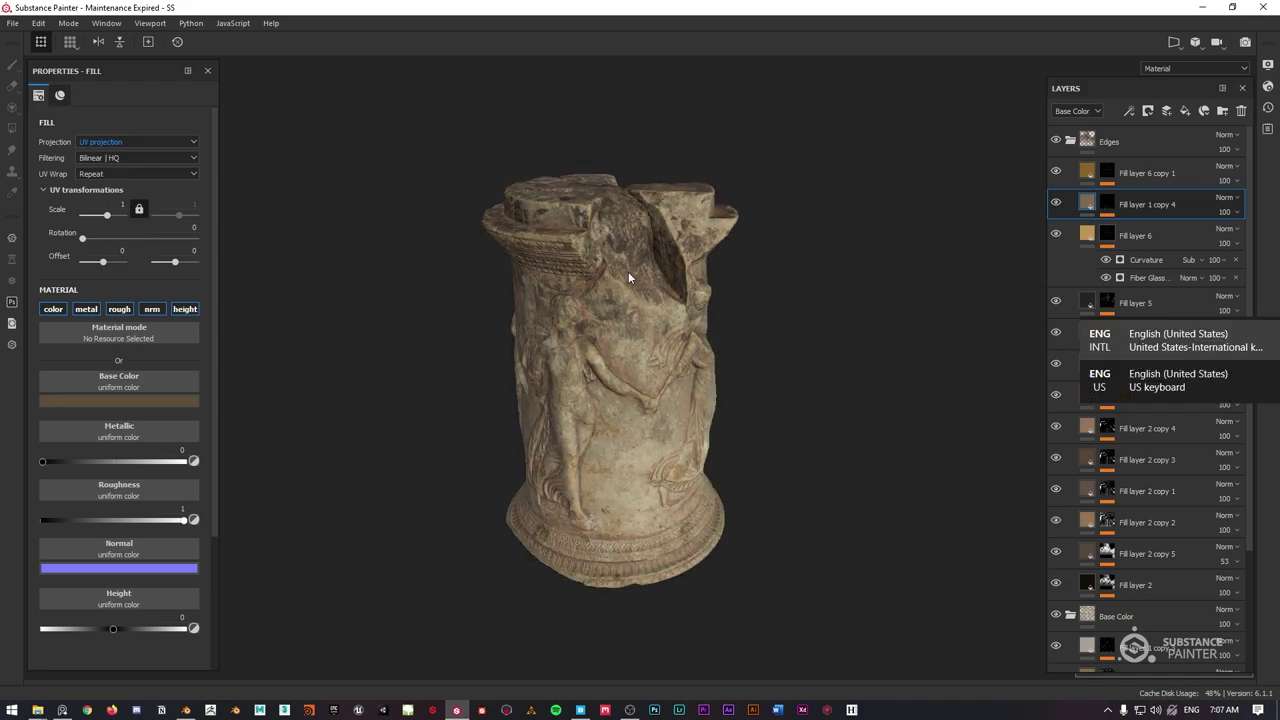
mouse_move(660, 294)
alt+mouse_down()
mouse_move(674, 271)
mouse_move(660, 269)
alt+mouse_up()
scroll(660, 269, up, 1)
alt+middle_drag(640, 281, 639, 277)
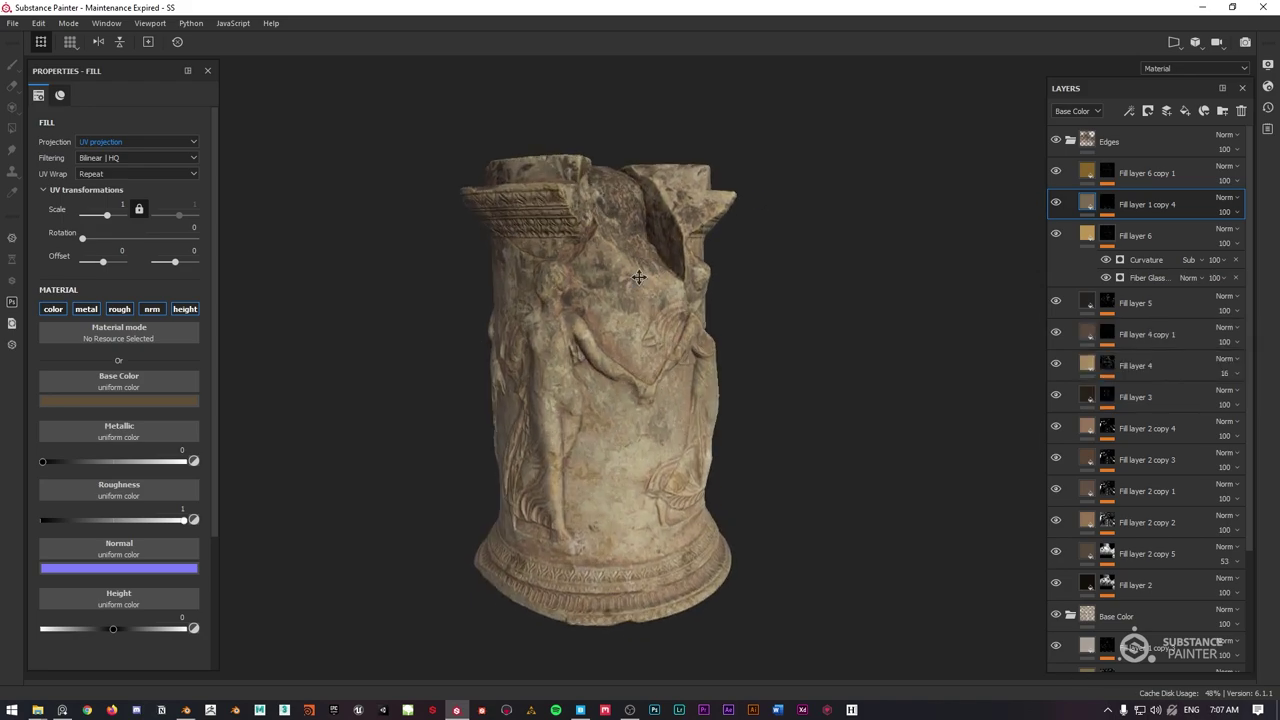
alt+drag(638, 277, 629, 266)
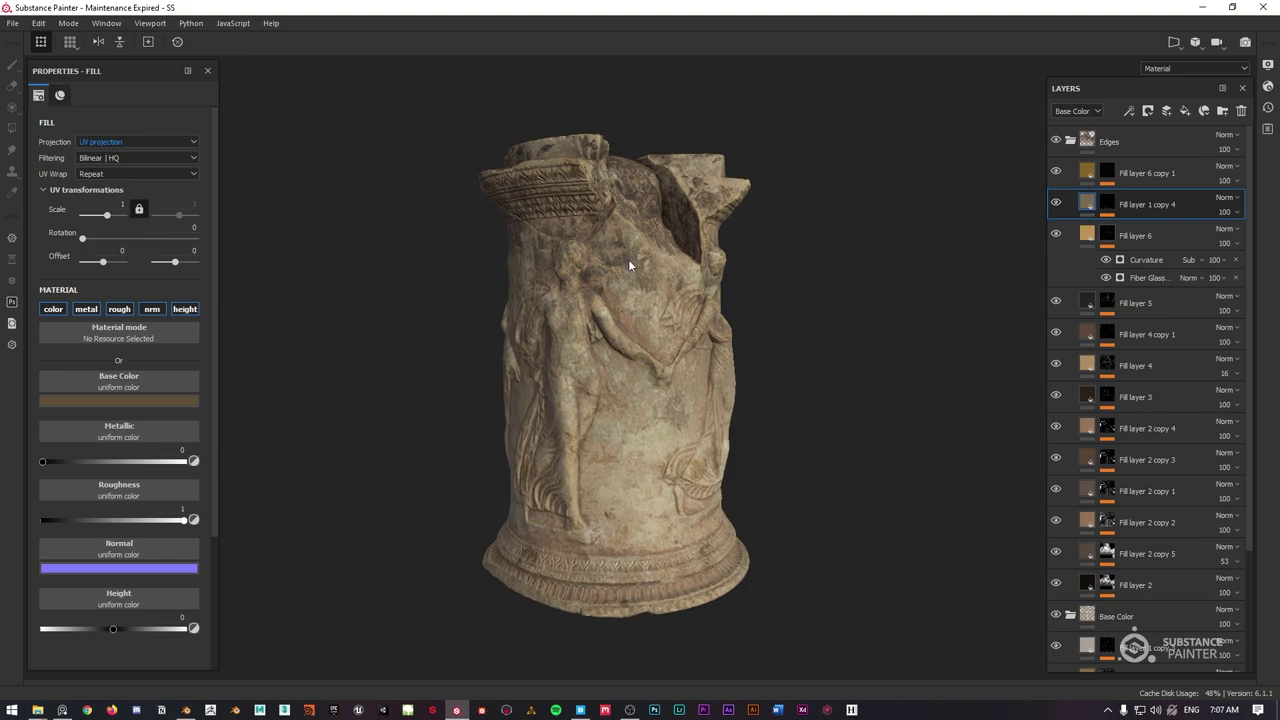
Review the Edges fill layers and expand the mask effects of Fill layer 4 and Fill layer 3.
click(1088, 238)
alt+drag(736, 258, 731, 246)
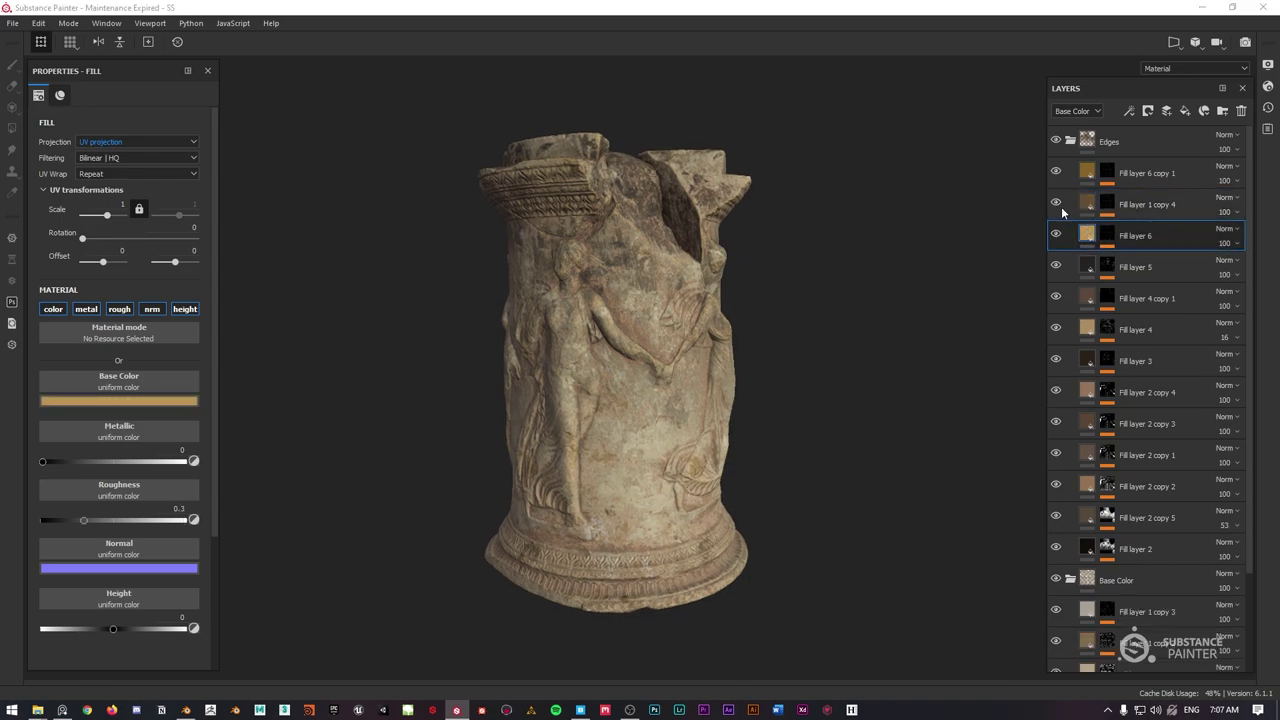
scroll(1108, 260, down, 3)
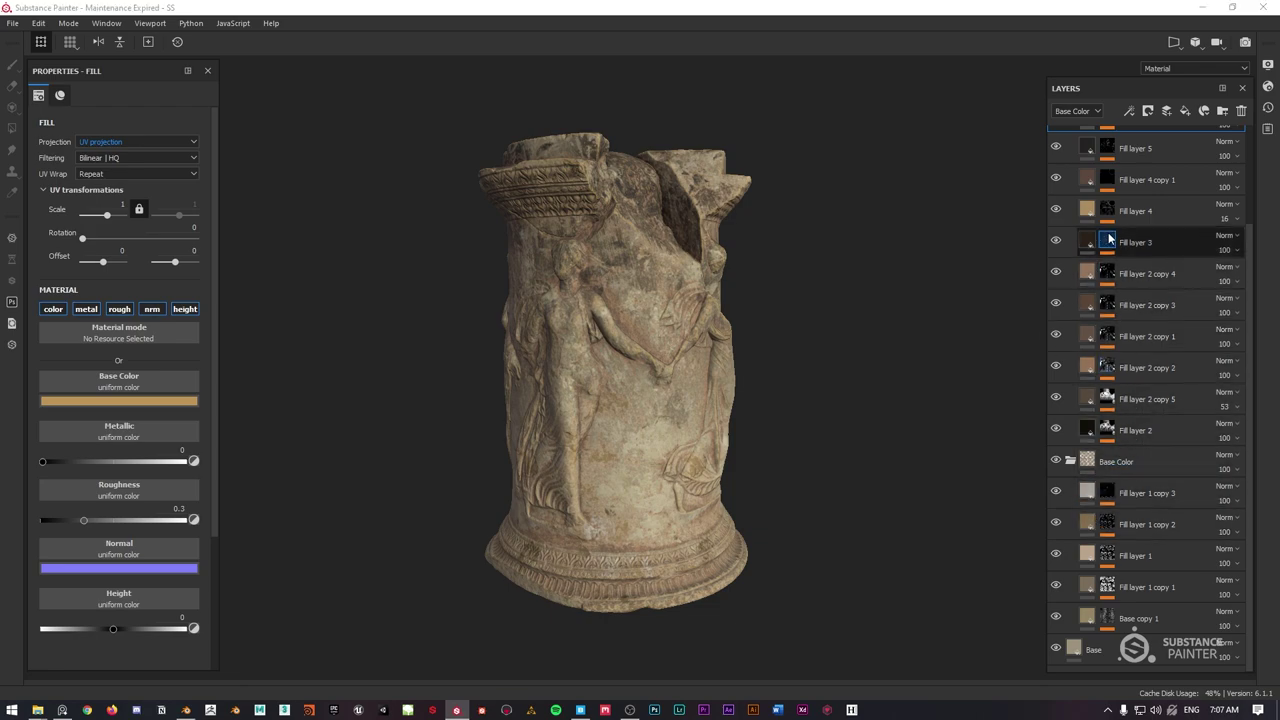
click(1108, 217)
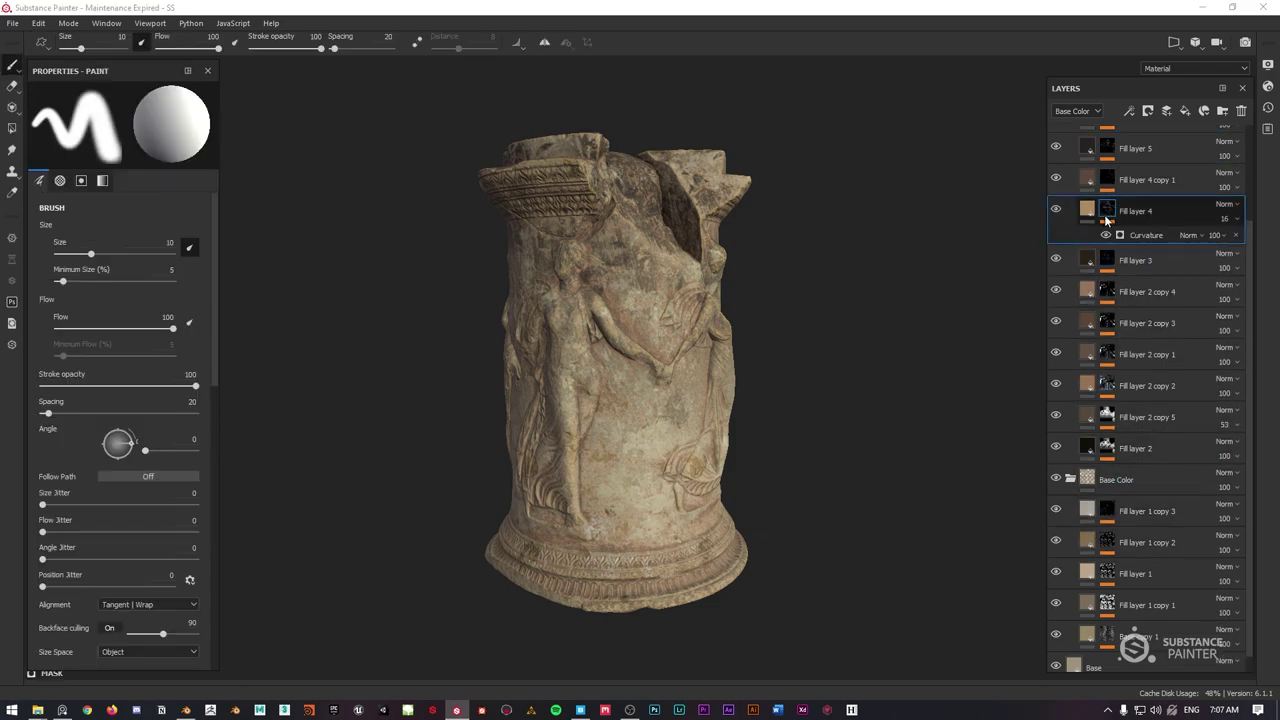
click(1108, 260)
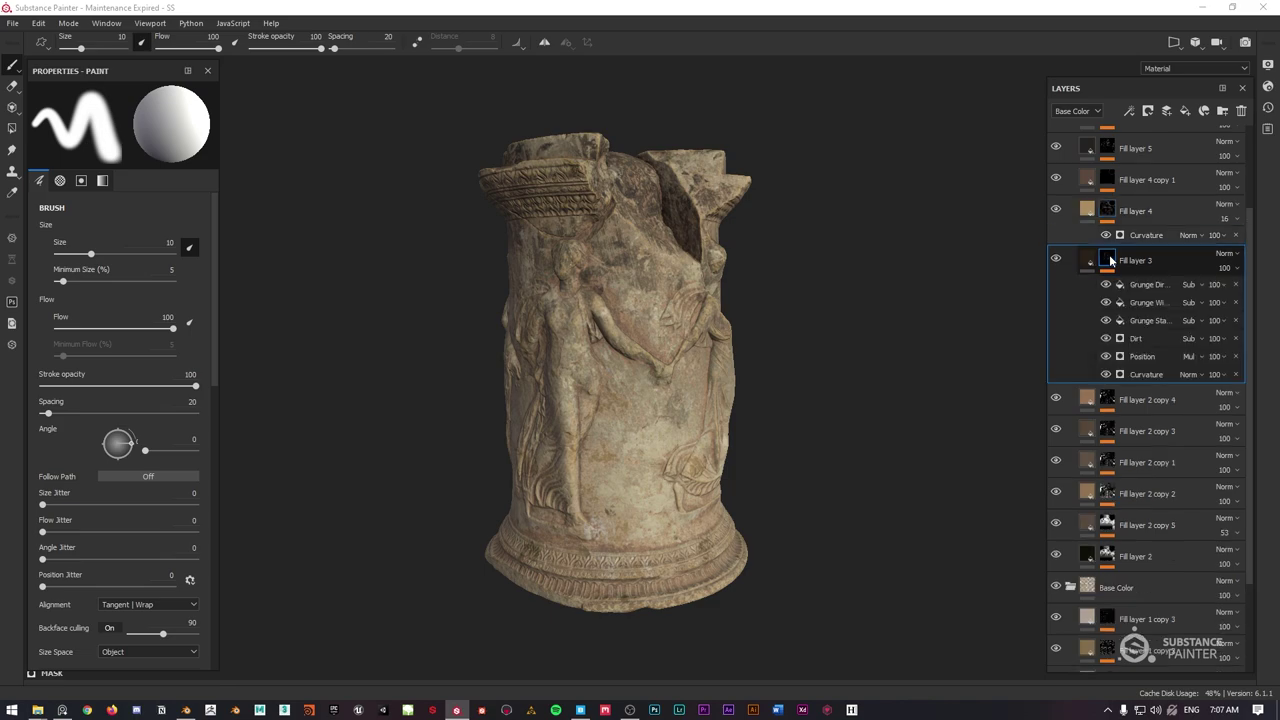
alt+drag(541, 290, 603, 254)
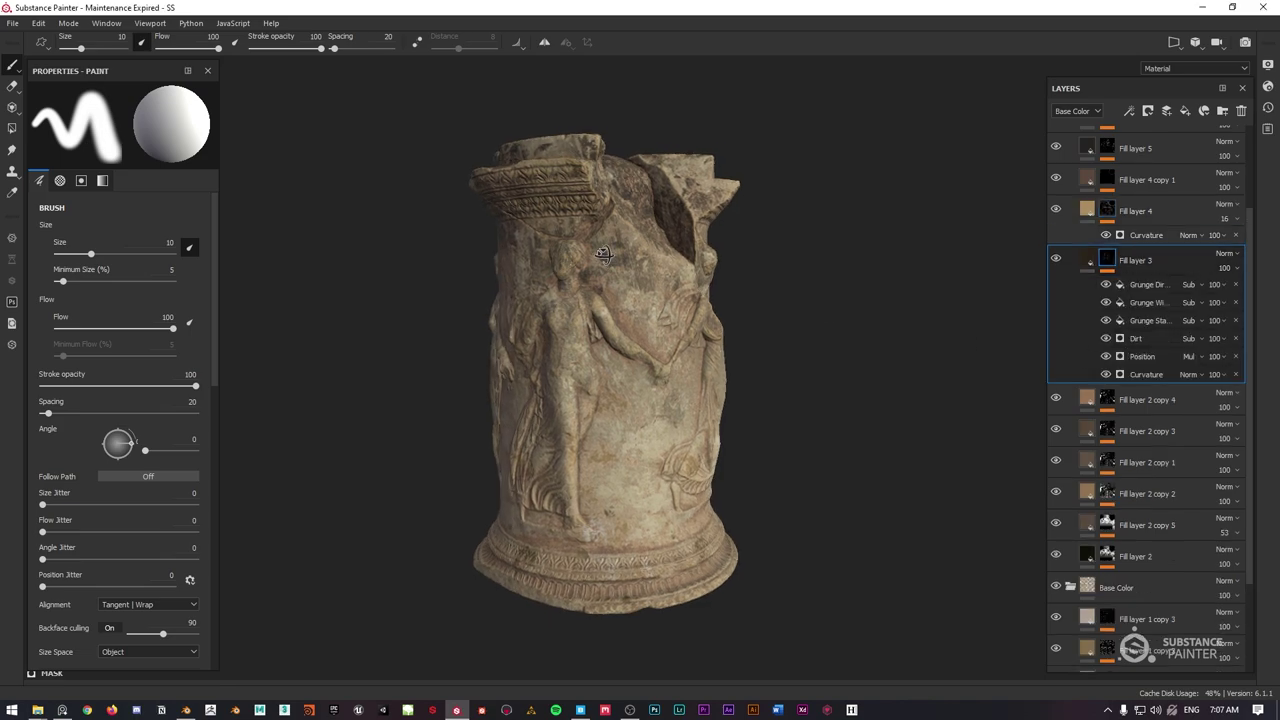
alt+drag(685, 235, 705, 238)
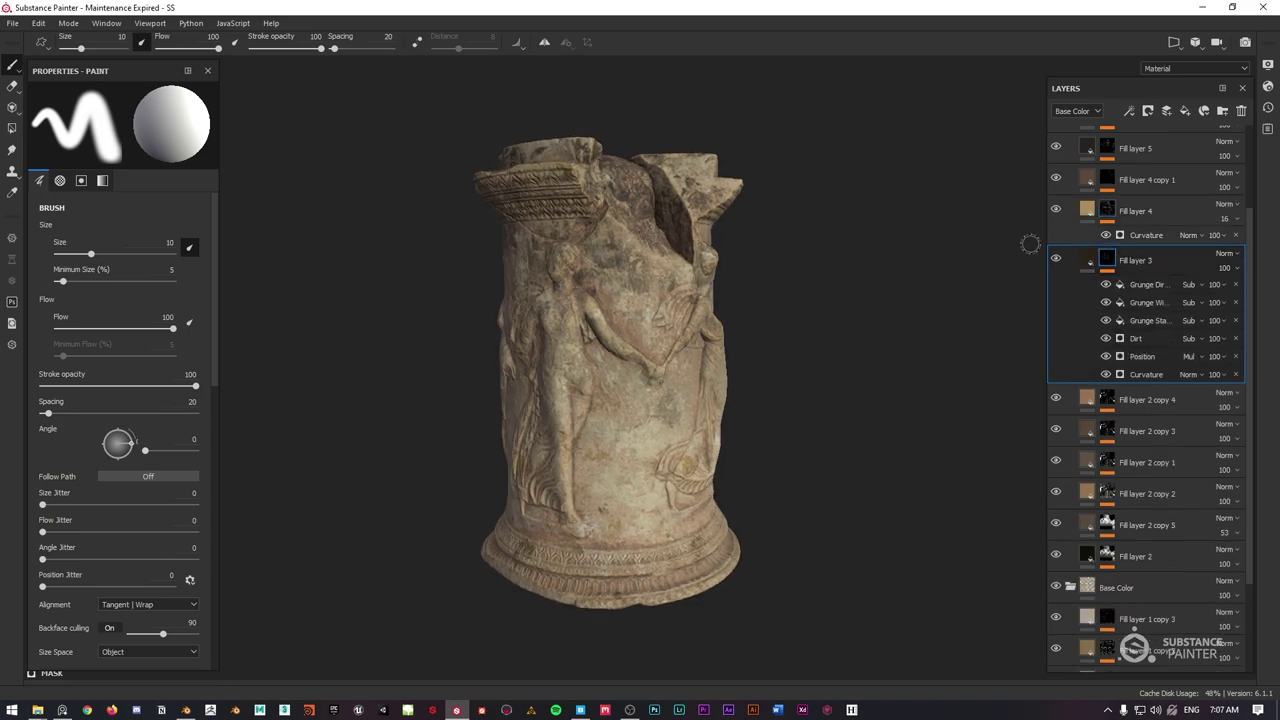
View the mask of Fill layer 3 and build it up effect by effect from Curvature to Grunge Dirt, ending in material view.
alt+click(1107, 260)
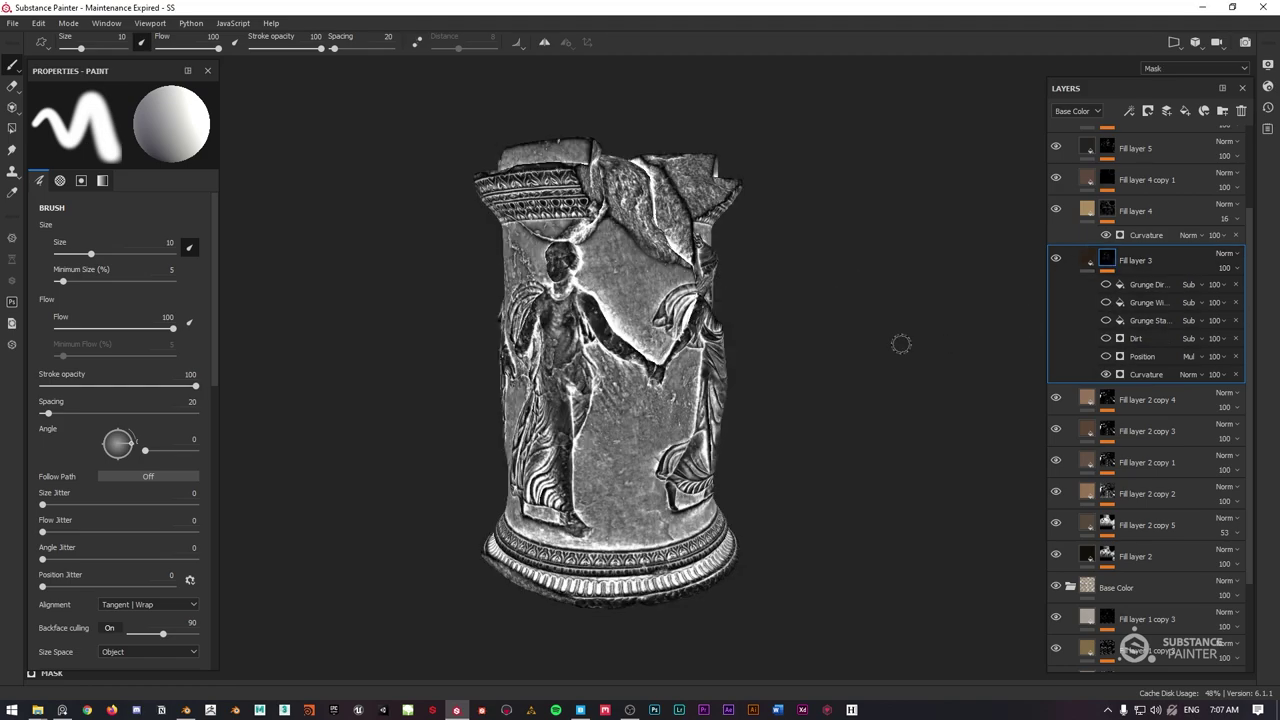
click(1106, 339)
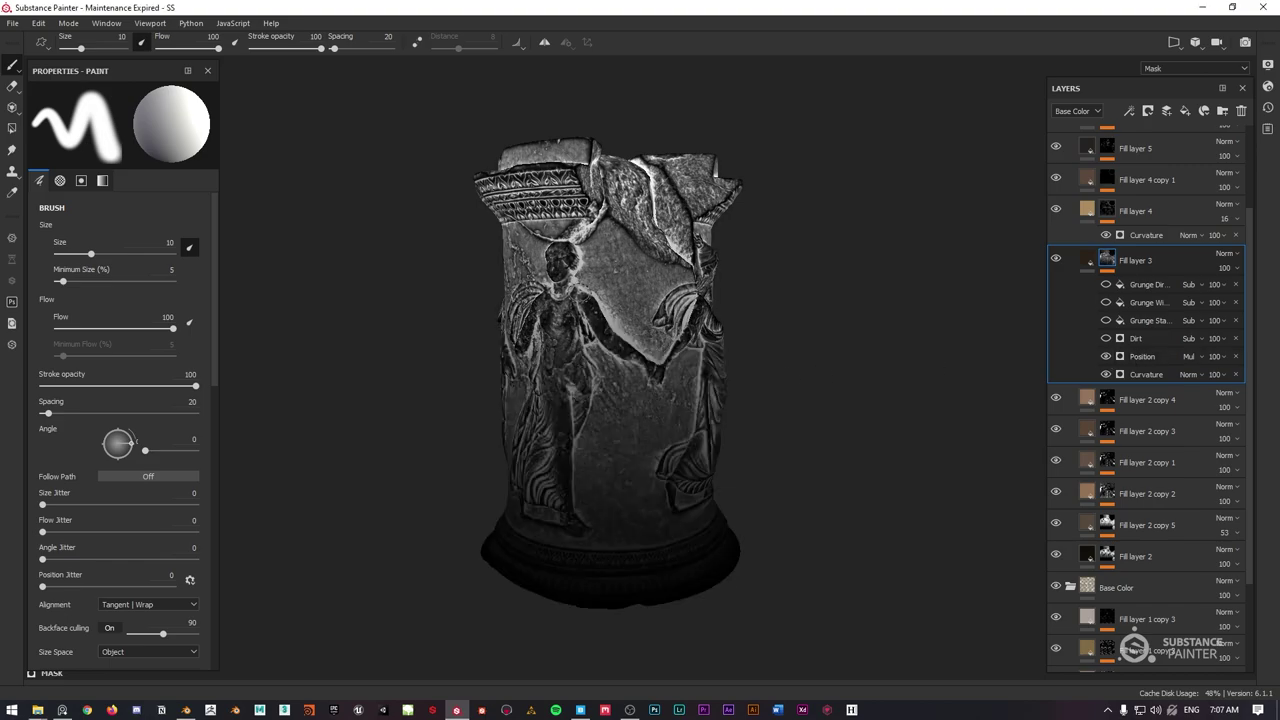
click(1107, 341)
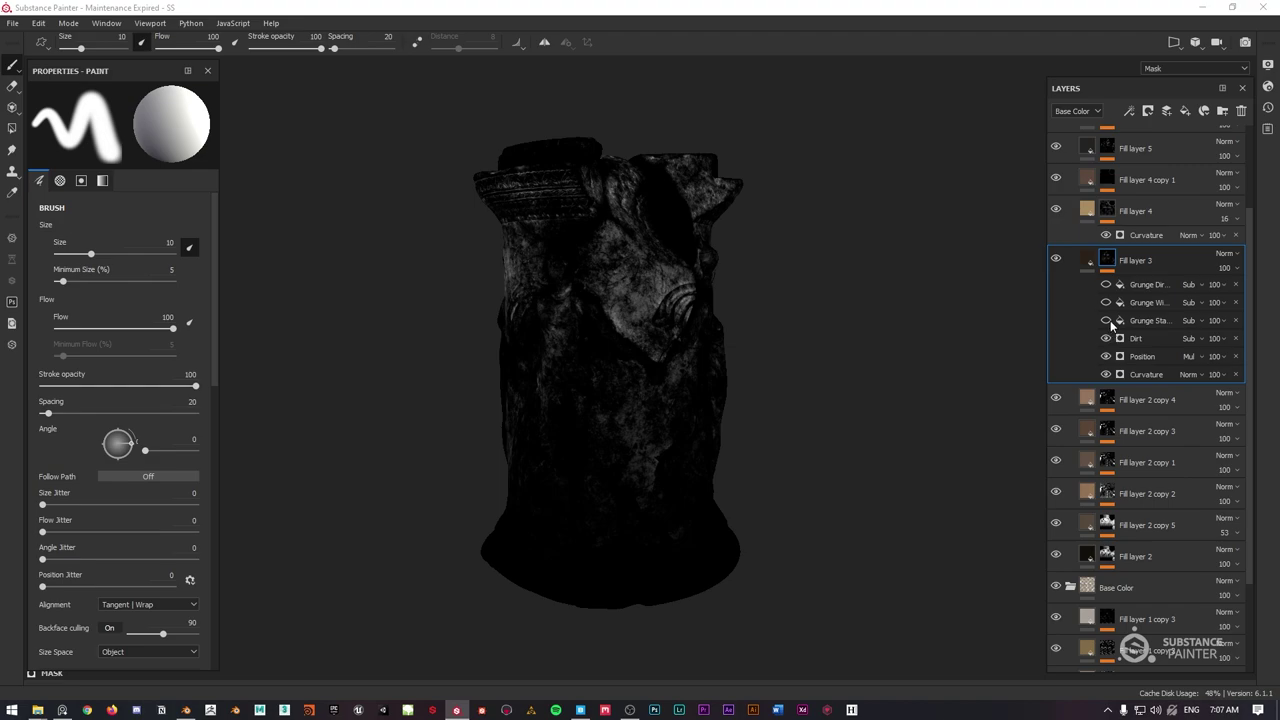
click(1106, 320)
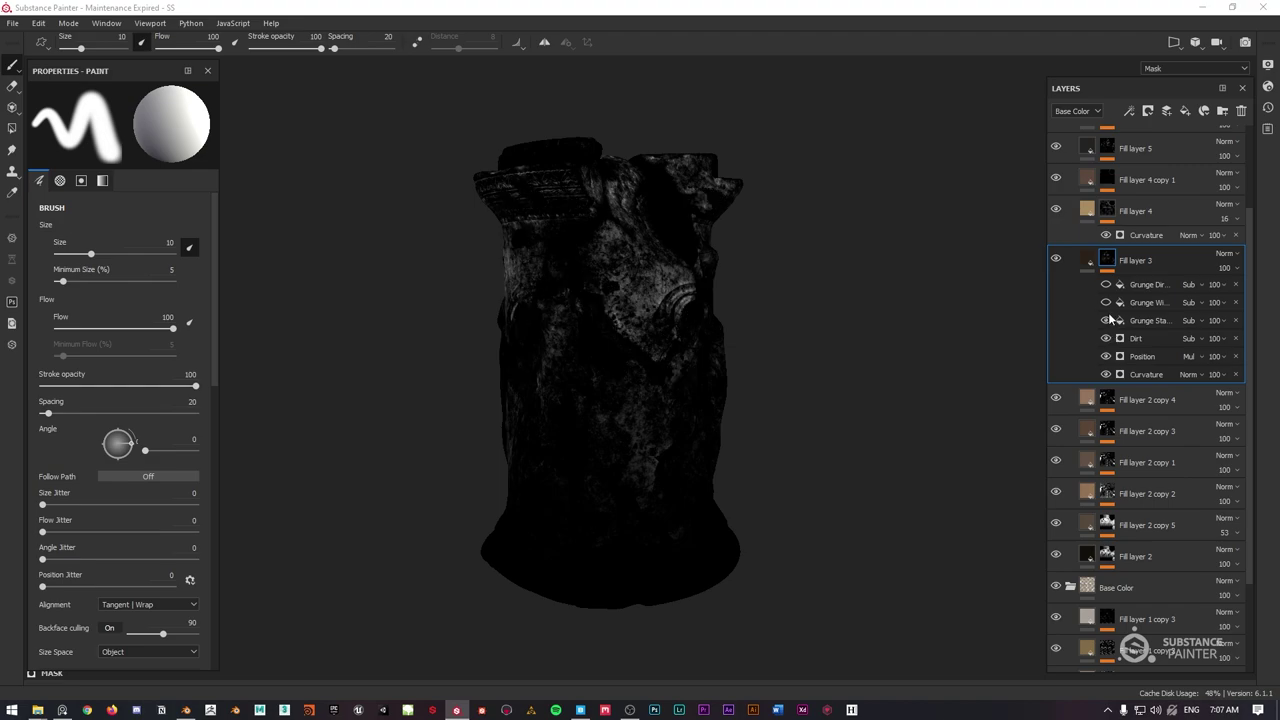
click(1106, 303)
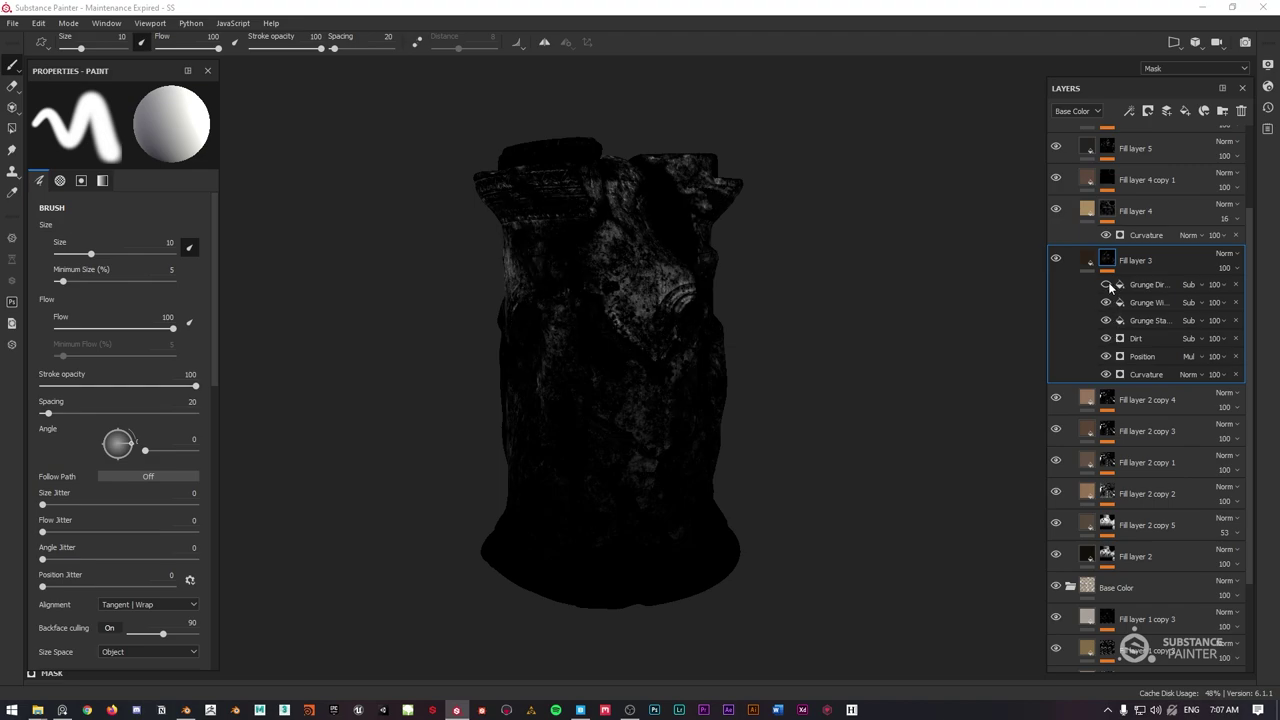
click(1106, 285)
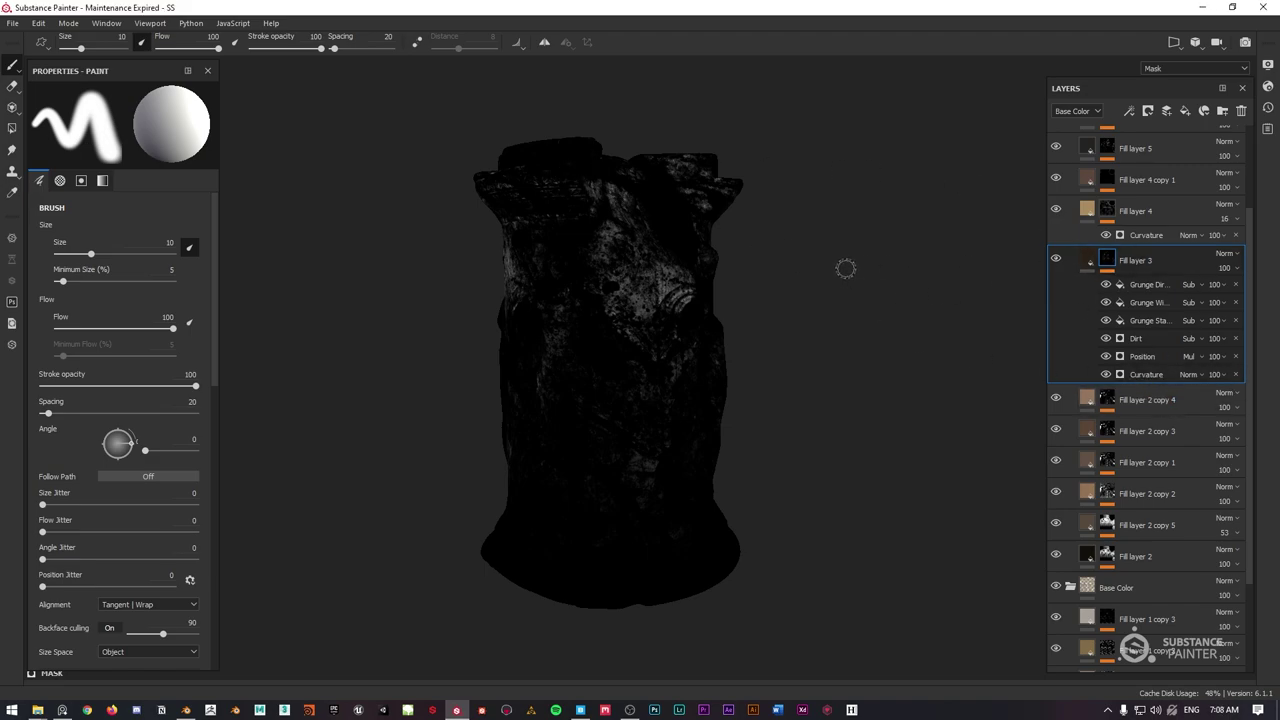
key(m)
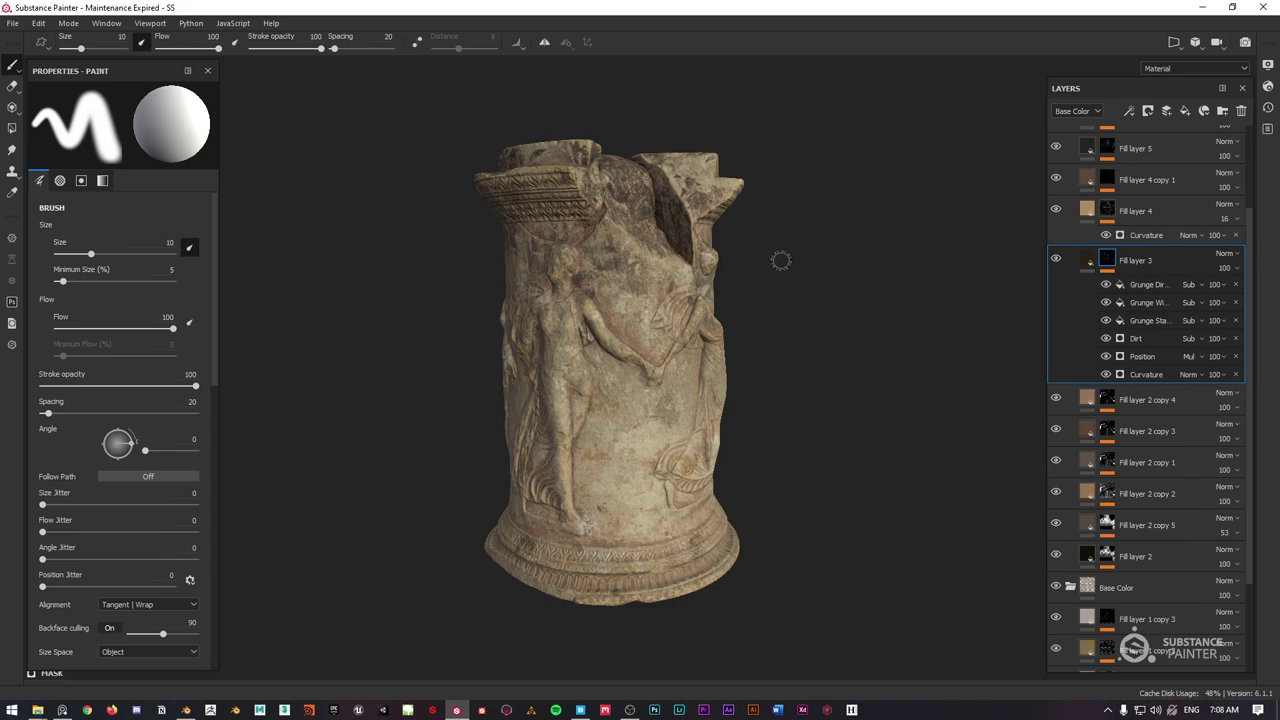
Inspect the column around the broken upper section, select the fill of Fill layer 3 and look through the whole layer stack.
mouse_move(857, 289)
alt+mouse_down()
mouse_move(598, 466)
mouse_move(620, 476)
mouse_move(664, 237)
alt+mouse_up()
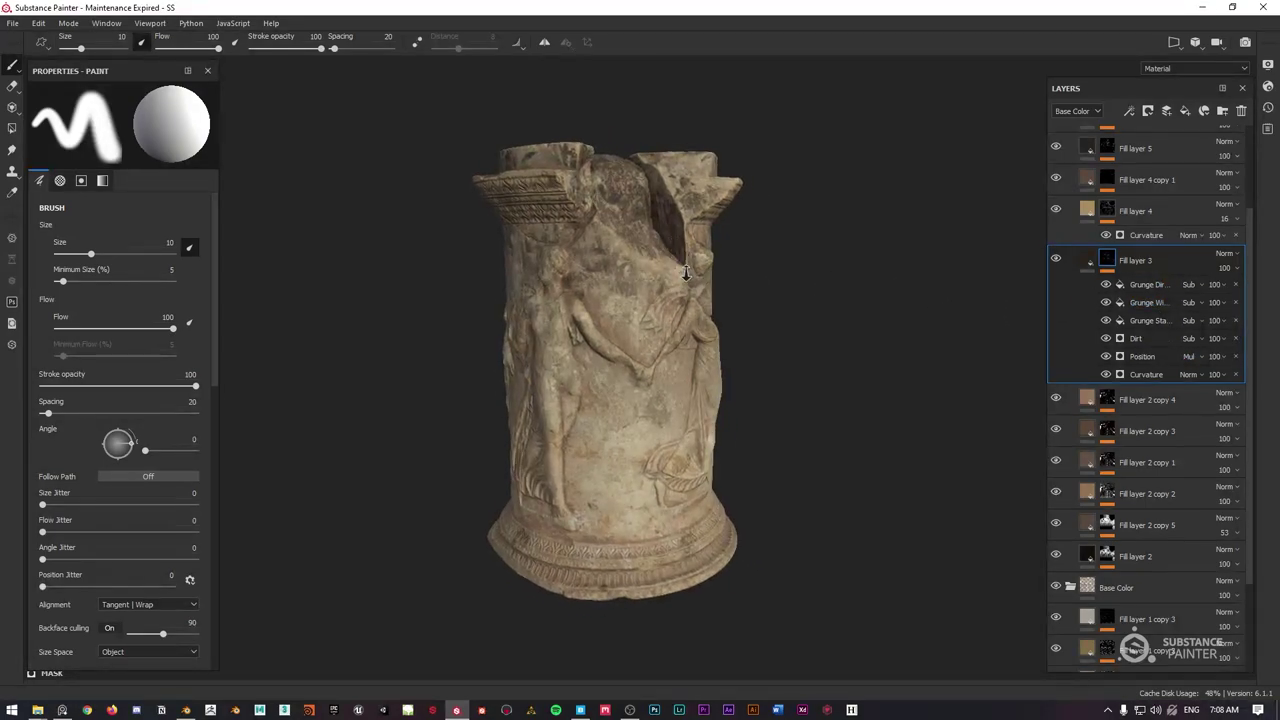
alt+right_drag(683, 275, 701, 306)
alt+drag(709, 297, 704, 286)
mouse_move(588, 252)
alt+mouse_down()
mouse_move(669, 277)
mouse_move(662, 260)
alt+mouse_up()
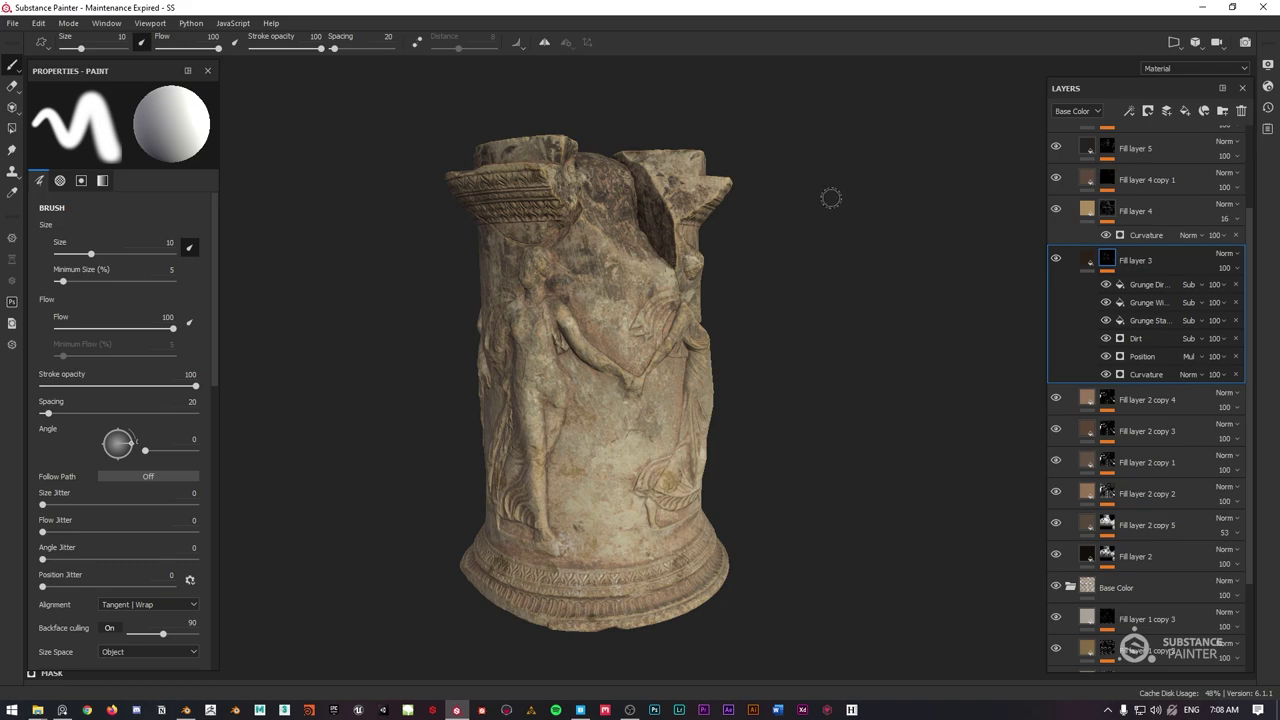
click(1090, 262)
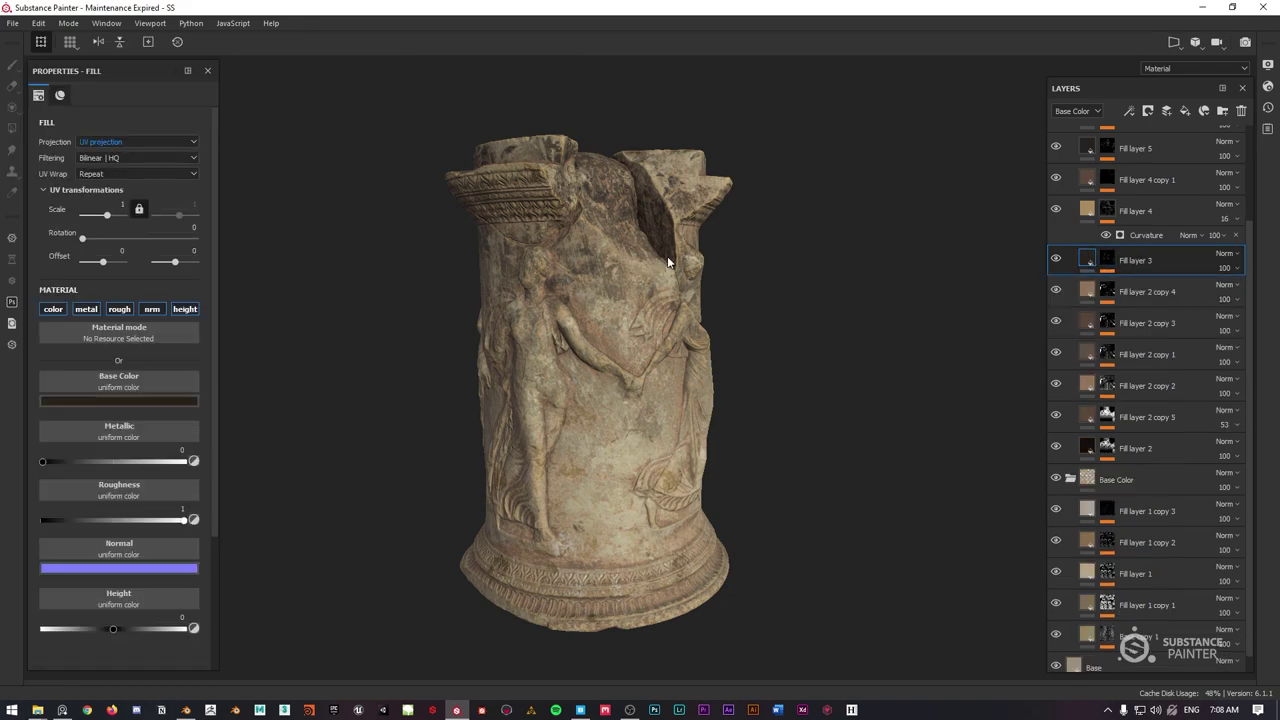
alt+drag(667, 256, 651, 278)
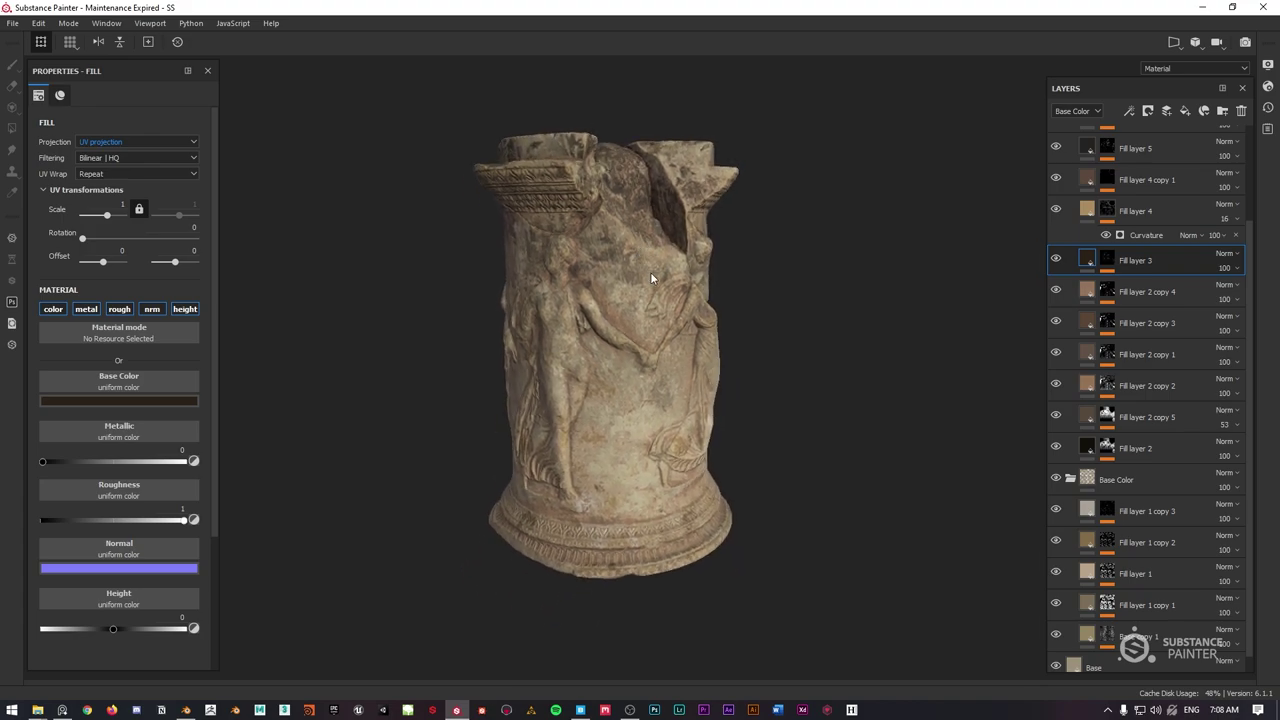
scroll(651, 280, up, 4)
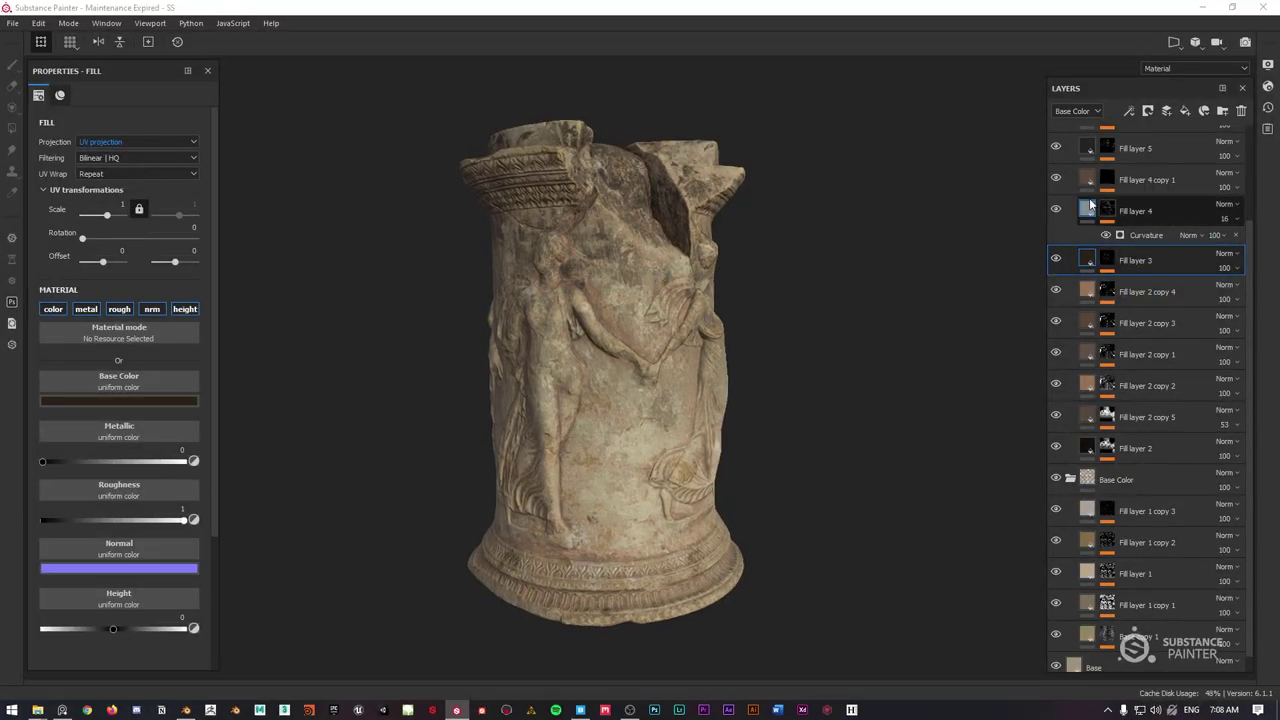
scroll(1090, 205, up, 4)
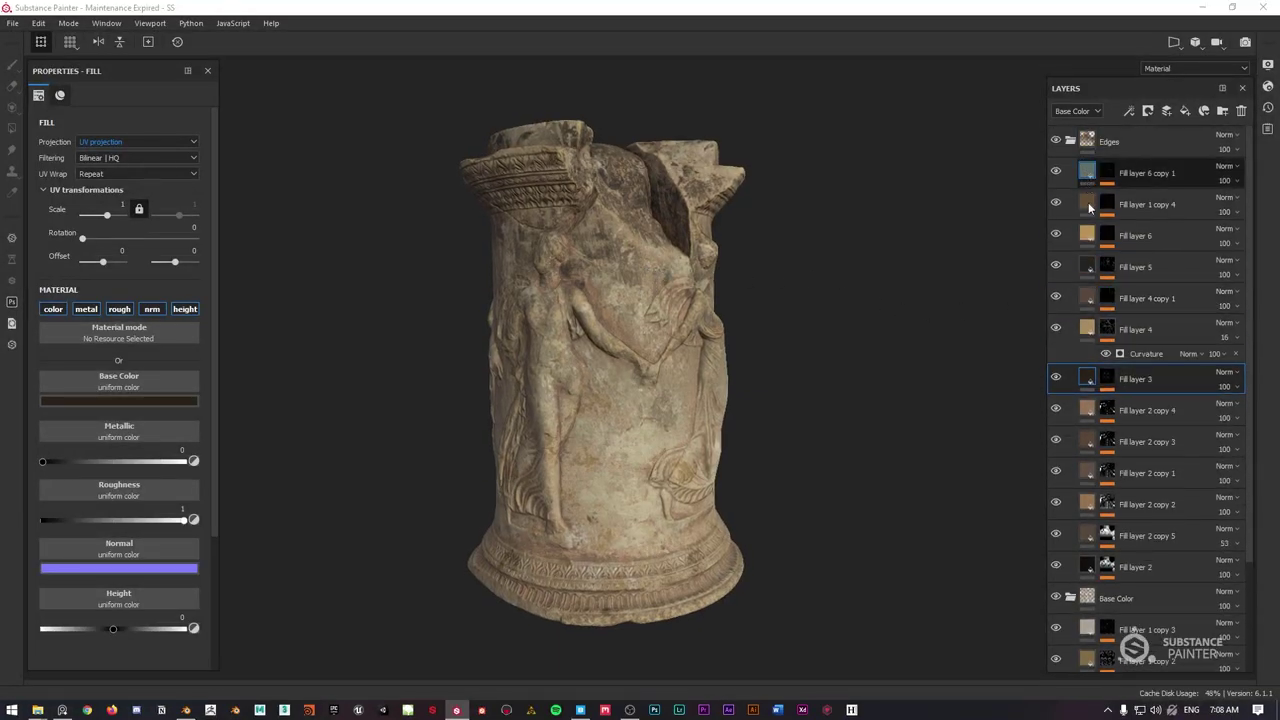
scroll(1094, 330, down, 3)
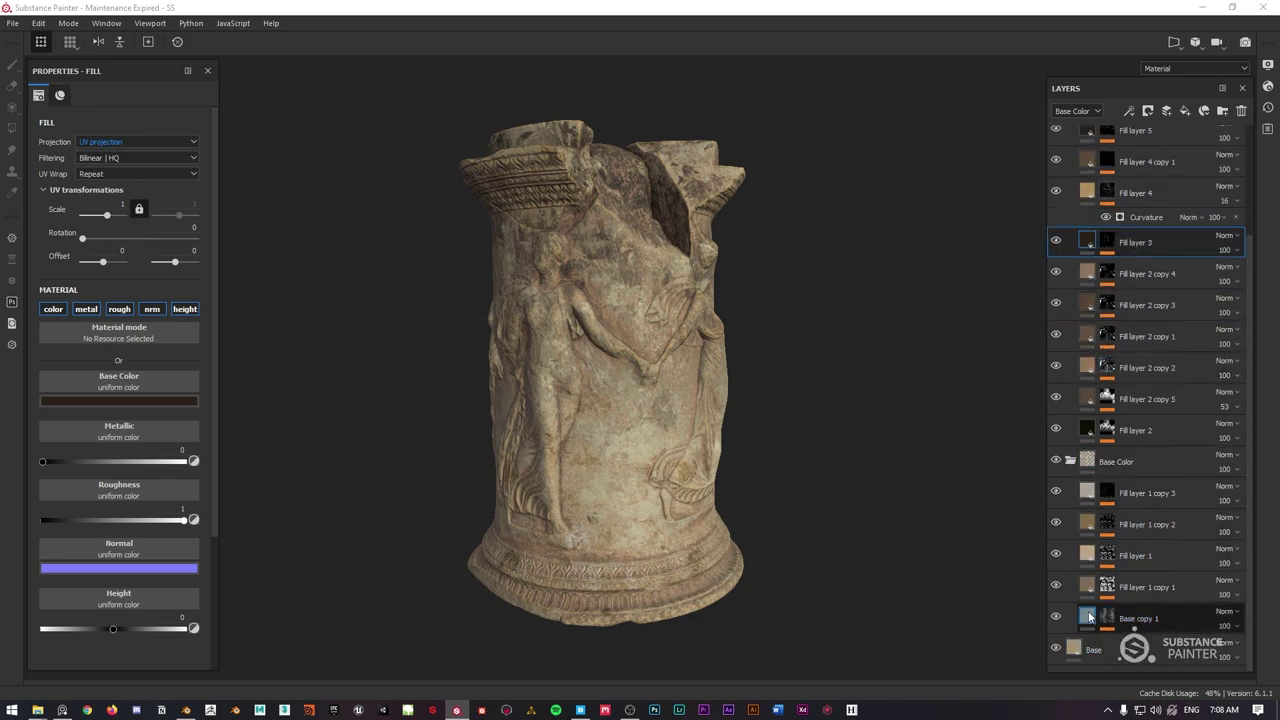
scroll(1058, 148, up, 3)
Collapse the Edges folder and compare the column with and without its layers.
click(1056, 141)
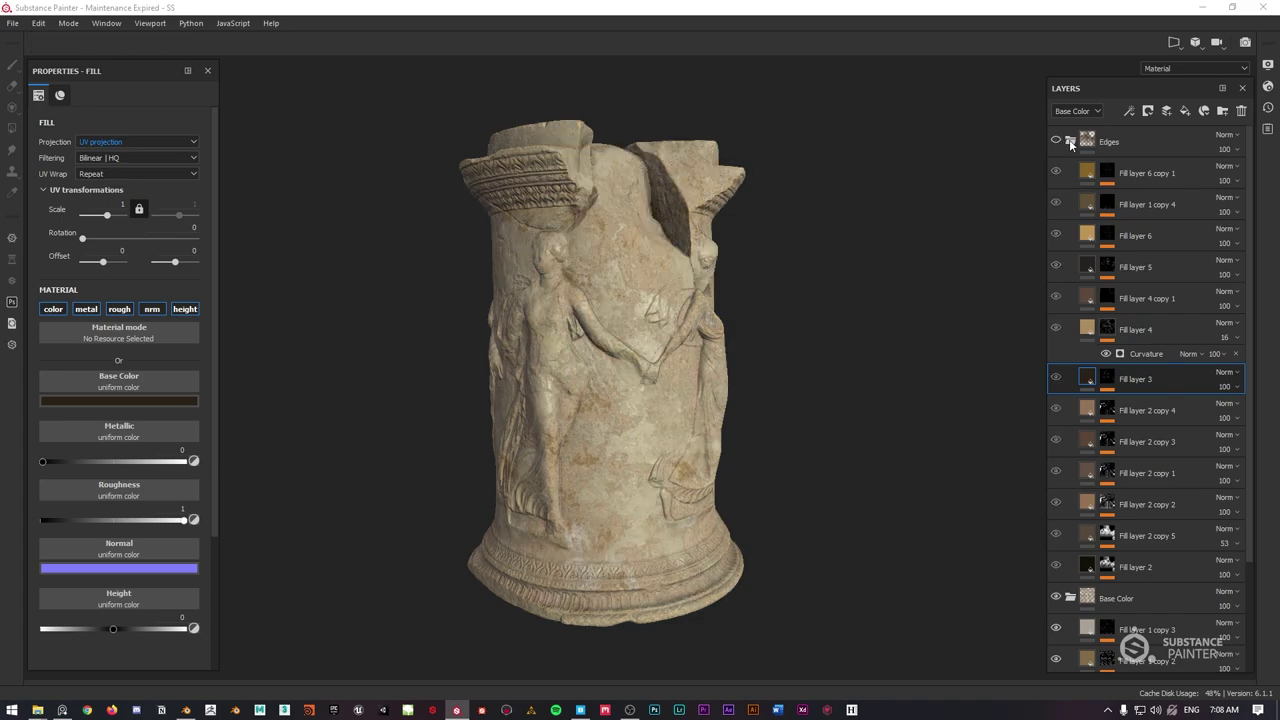
click(1071, 143)
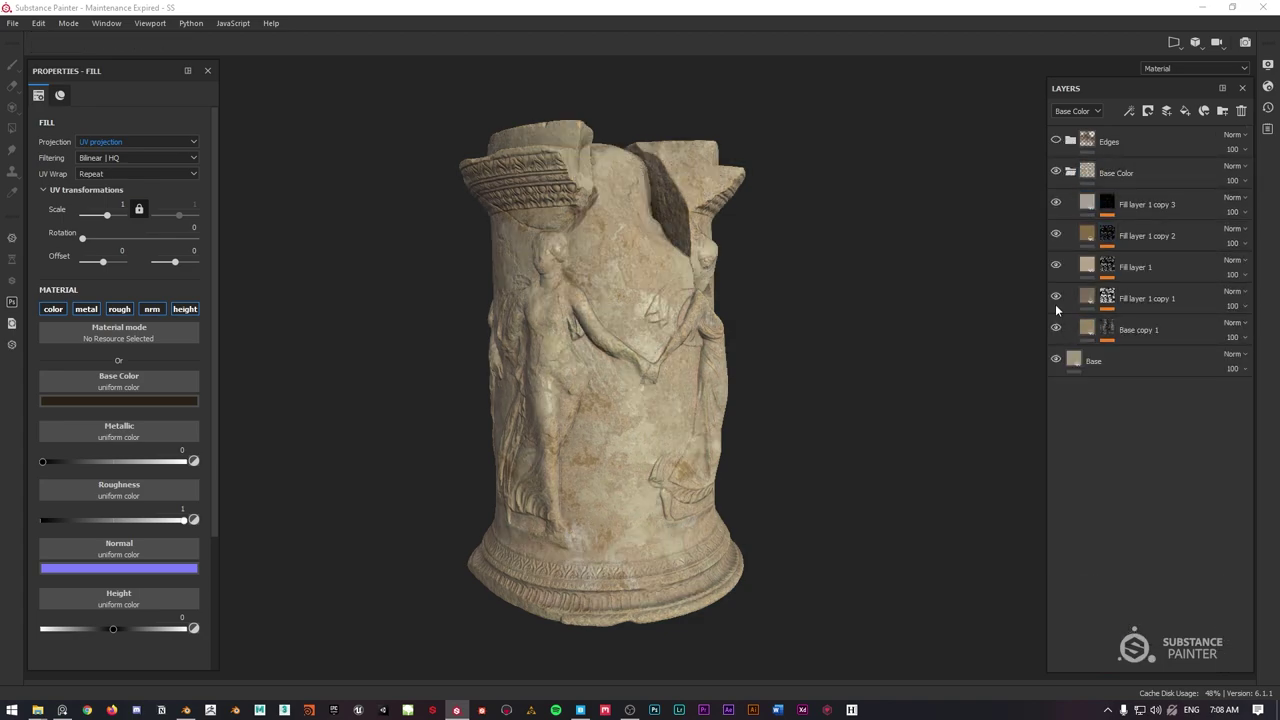
mouse_move(622, 264)
alt+mouse_down()
mouse_move(800, 260)
mouse_move(619, 261)
alt+mouse_up()
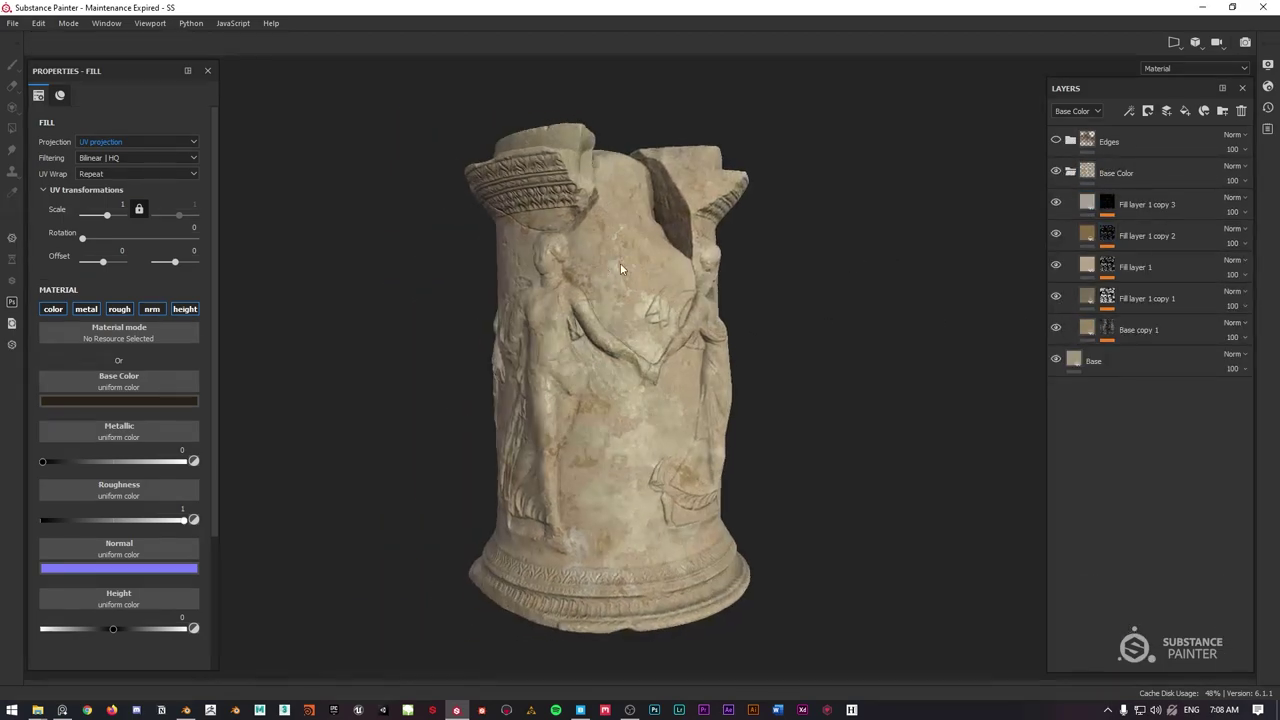
alt+drag(647, 162, 755, 221)
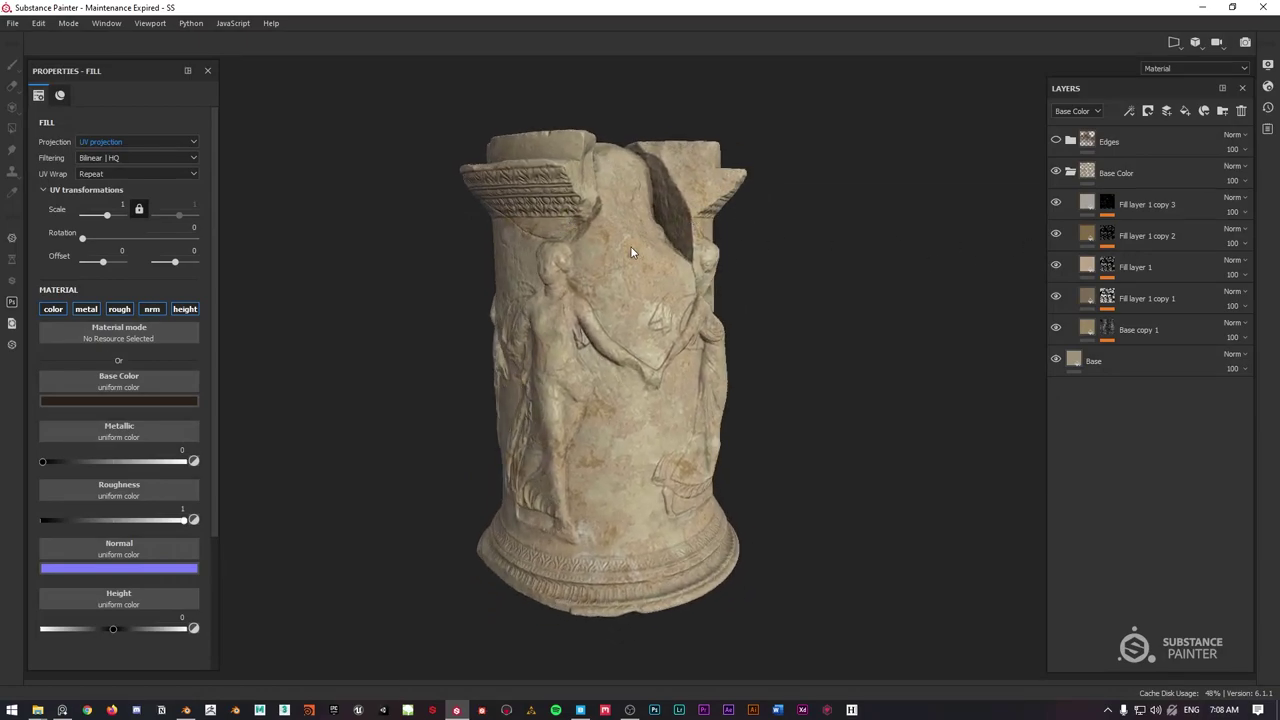
alt+drag(631, 247, 633, 228)
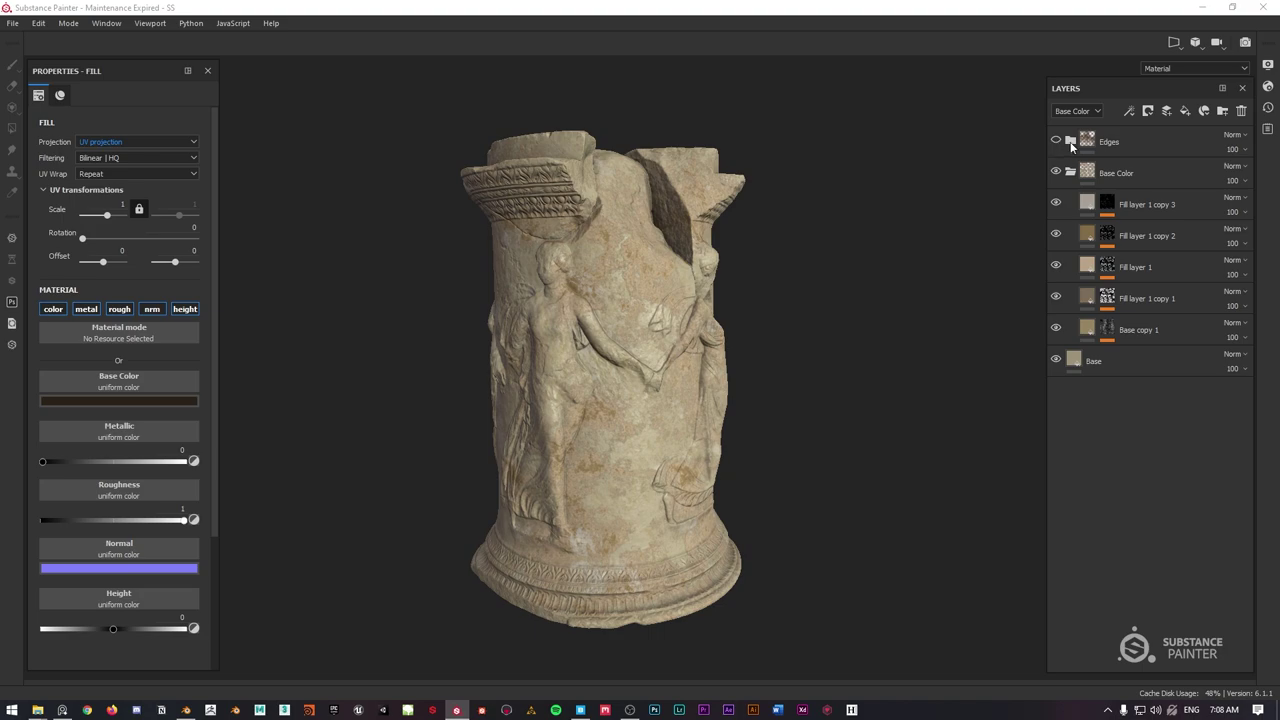
click(1056, 142)
Examine the finished weathering on the carved figures, rim and base, both up close and as a whole column.
alt+drag(667, 346, 660, 190)
mouse_move(599, 219)
alt+mouse_down()
mouse_move(680, 222)
mouse_move(599, 216)
alt+mouse_up()
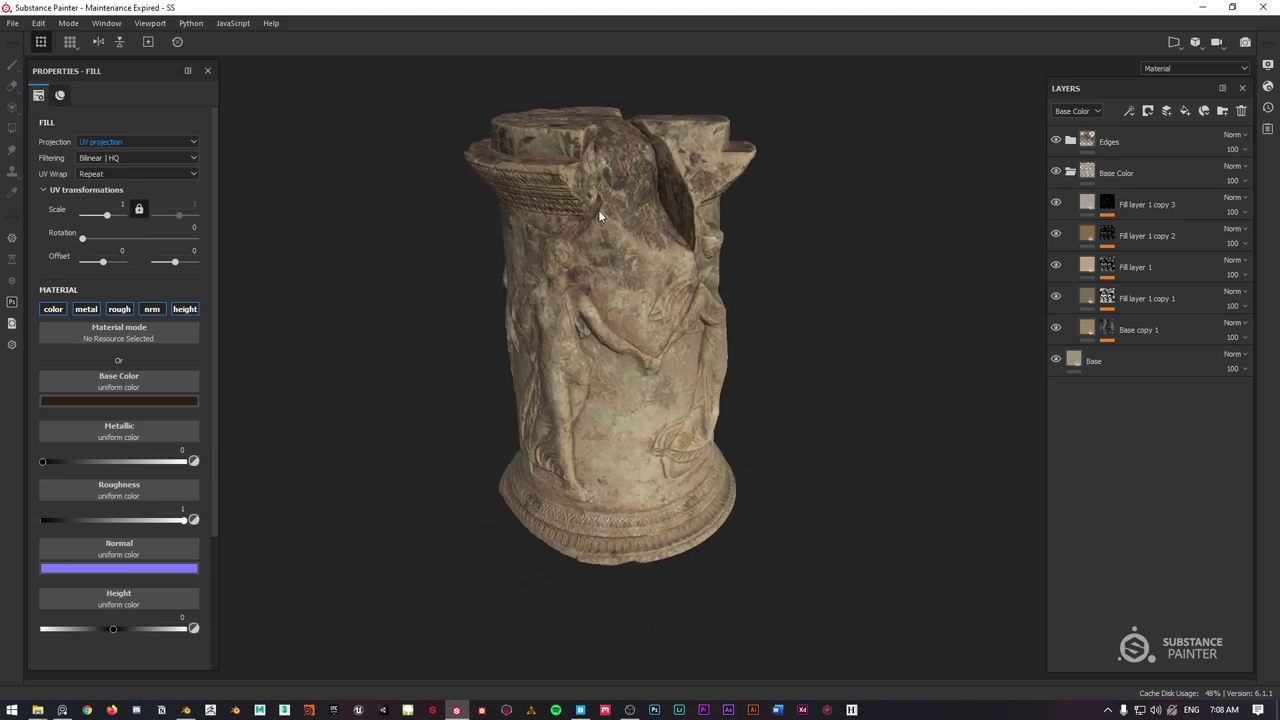
alt+drag(661, 184, 590, 450)
alt+drag(606, 337, 612, 264)
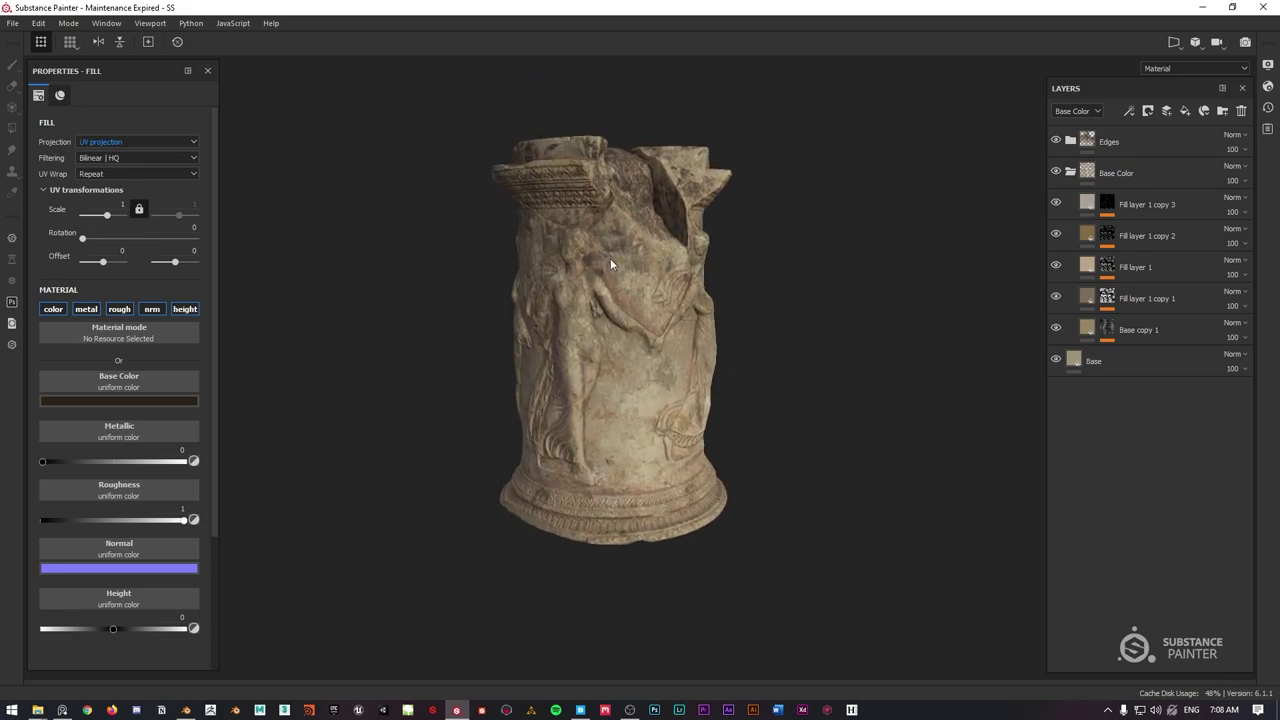
alt+drag(630, 312, 600, 263)
scroll(605, 260, up, 5)
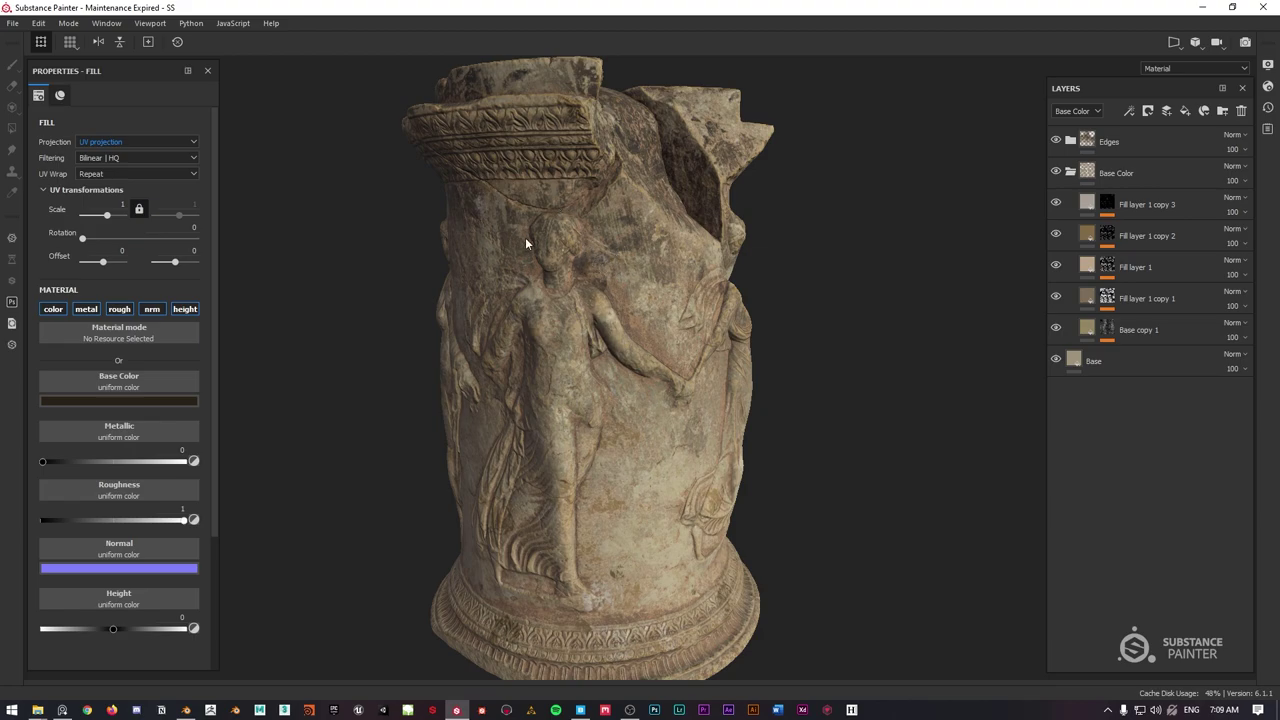
alt+drag(525, 243, 671, 253)
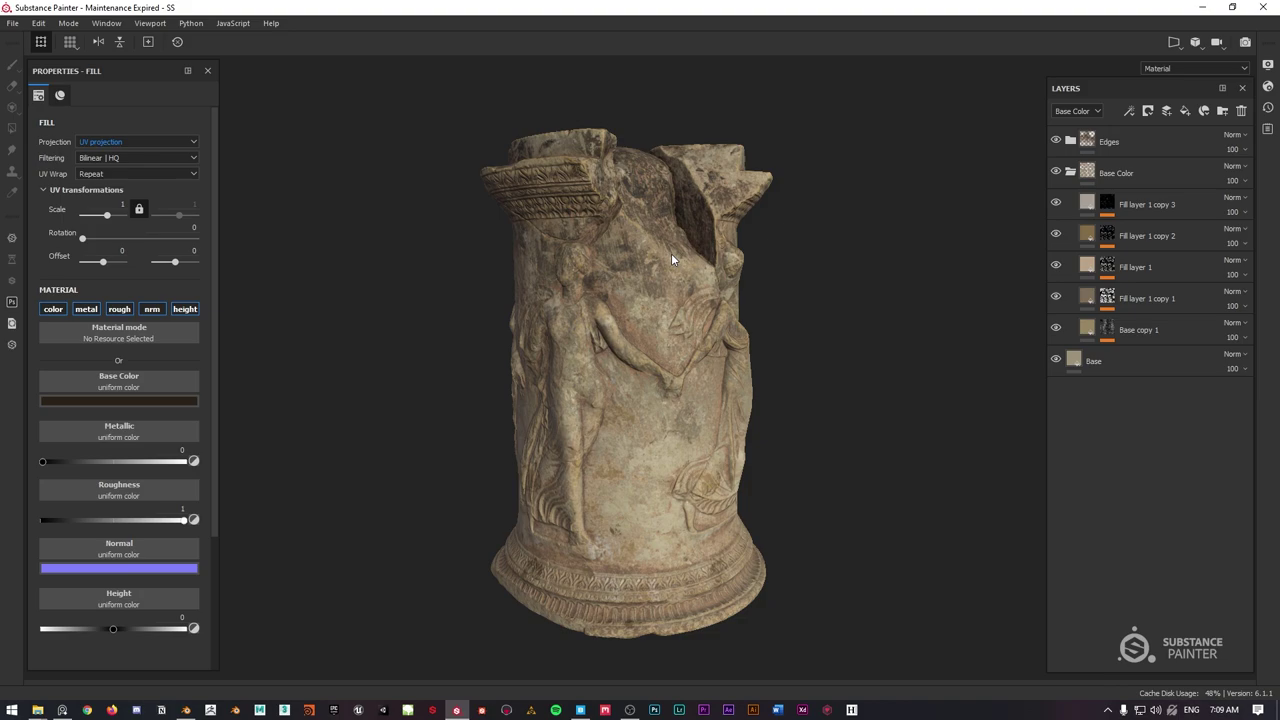
alt+drag(671, 253, 709, 210)
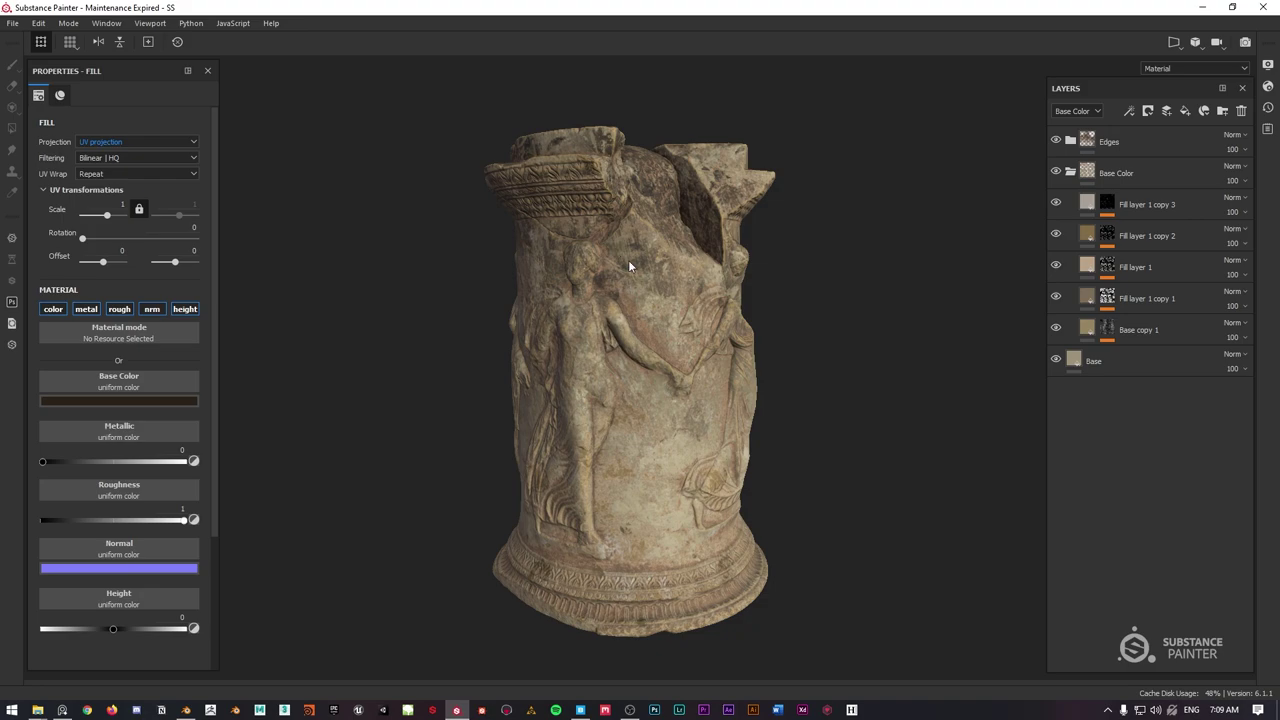